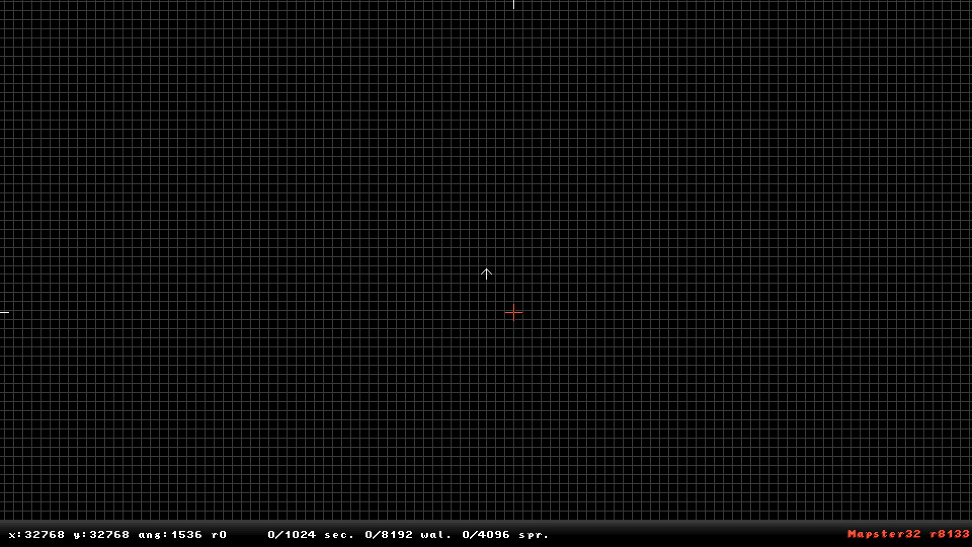
# Draw an irregular four-sided test sector on the empty map.
pyautogui.press('space')
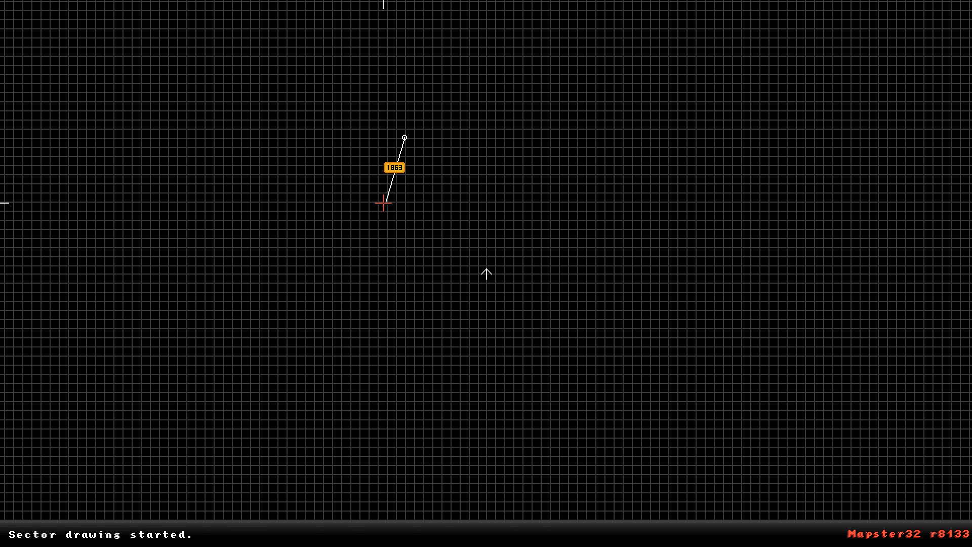
pyautogui.press('space')
pyautogui.press('space')
pyautogui.press('space')
pyautogui.press('space')
# Inspect the test sector's walls, floor and ceiling in the 3D view and its layout on the 2D map.
pyautogui.press('KP_Enter')
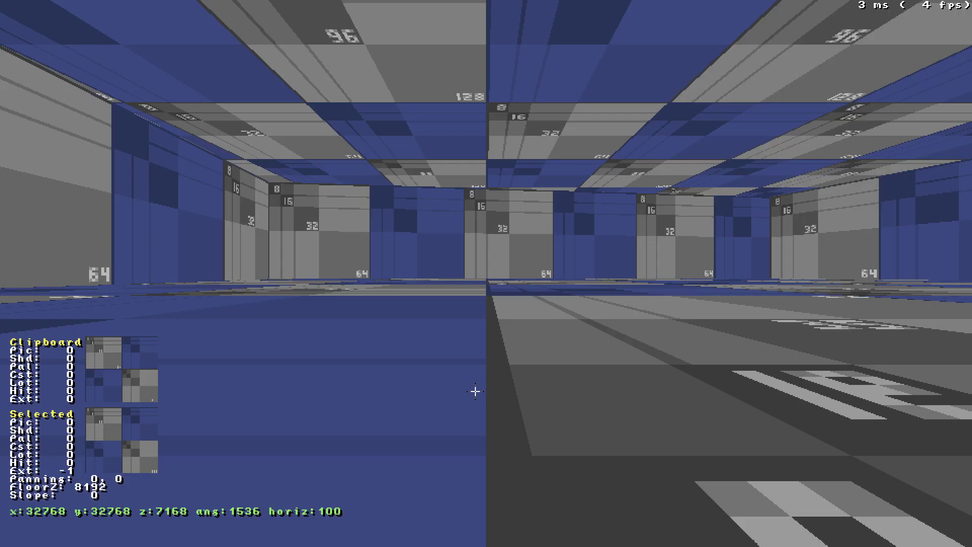
pyautogui.moveTo(471, 355); pyautogui.dragTo(471, 355)
pyautogui.moveTo(382, 318); pyautogui.dragTo(383, 318)
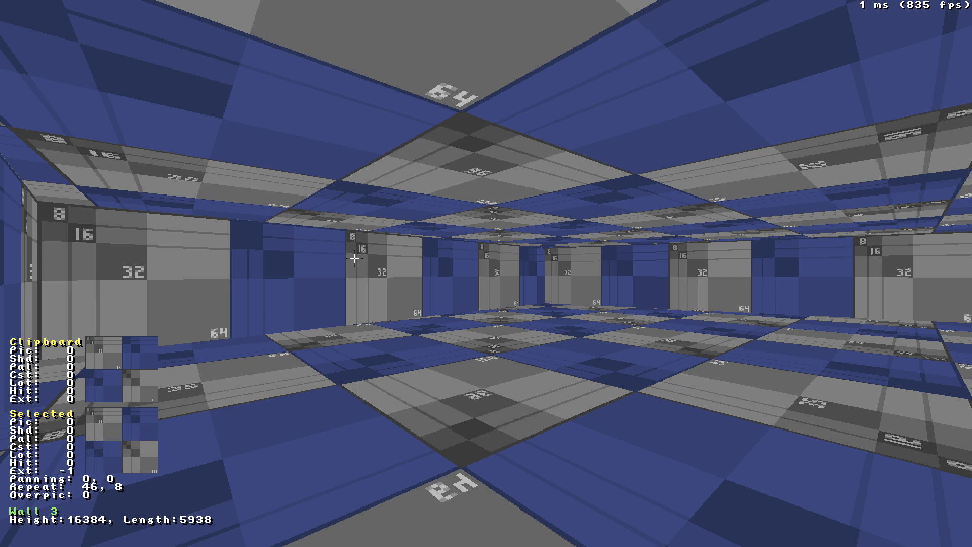
pyautogui.press('KP_Enter')
pyautogui.scroll(-3, 517, 288)
pyautogui.scroll(12, 508, 254)
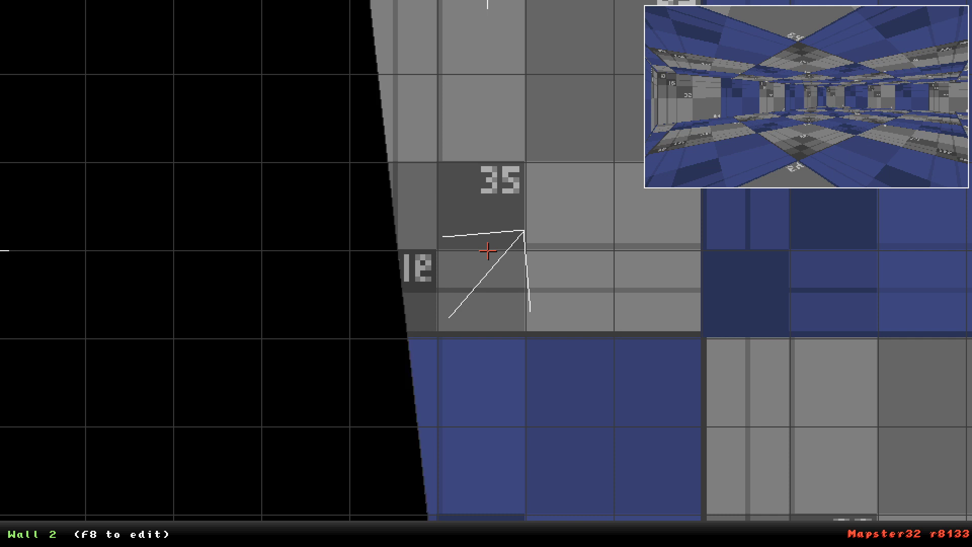
pyautogui.scroll(-1, 487, 250)
pyautogui.scroll(-6, 488, 250)
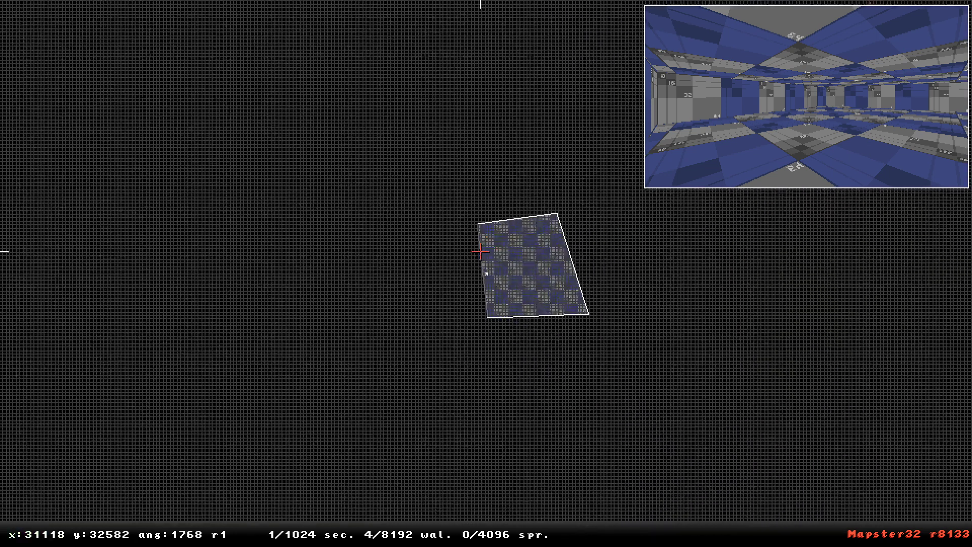
pyautogui.scroll(4, 482, 256)
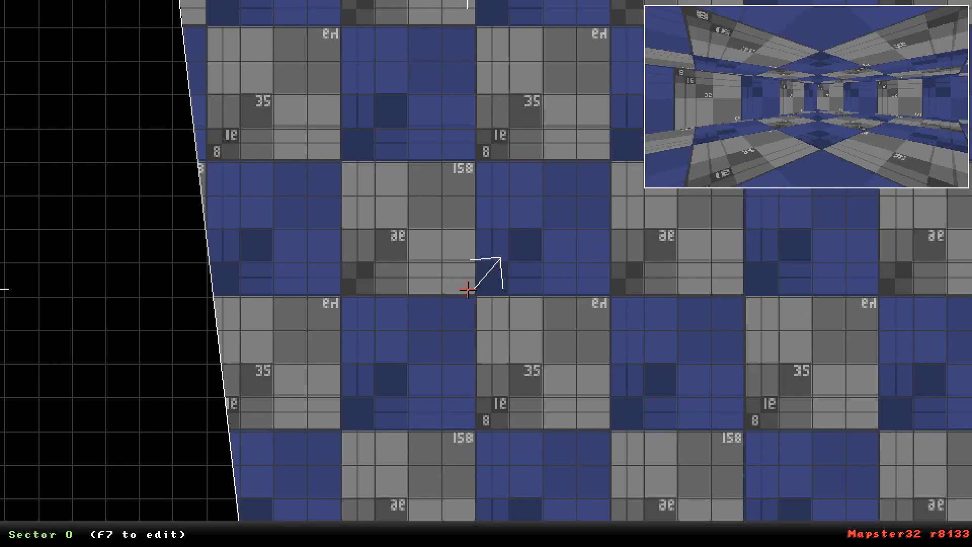
# Discard the test sector by starting a new empty map.
pyautogui.press('Escape')
pyautogui.press('n')
pyautogui.press('y')
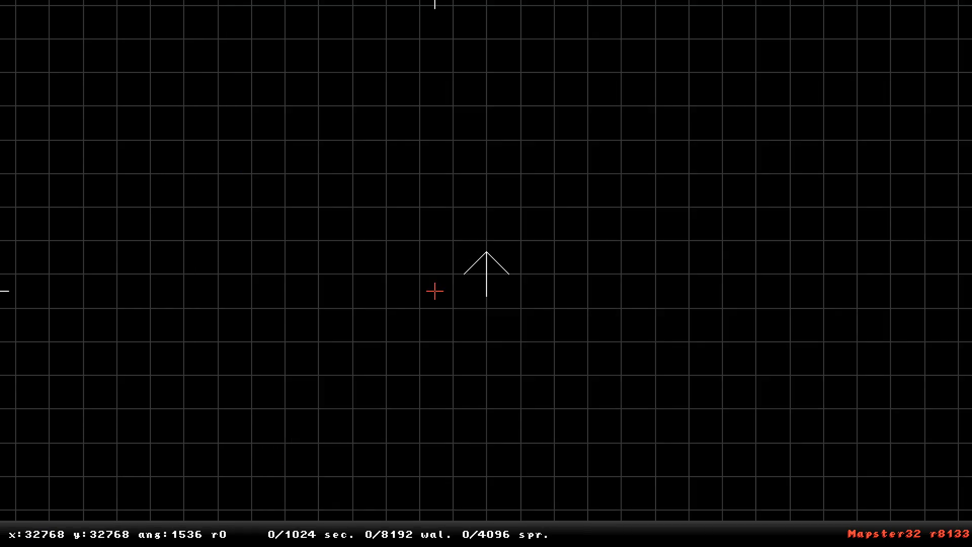
pyautogui.scroll(-6, 435, 291)
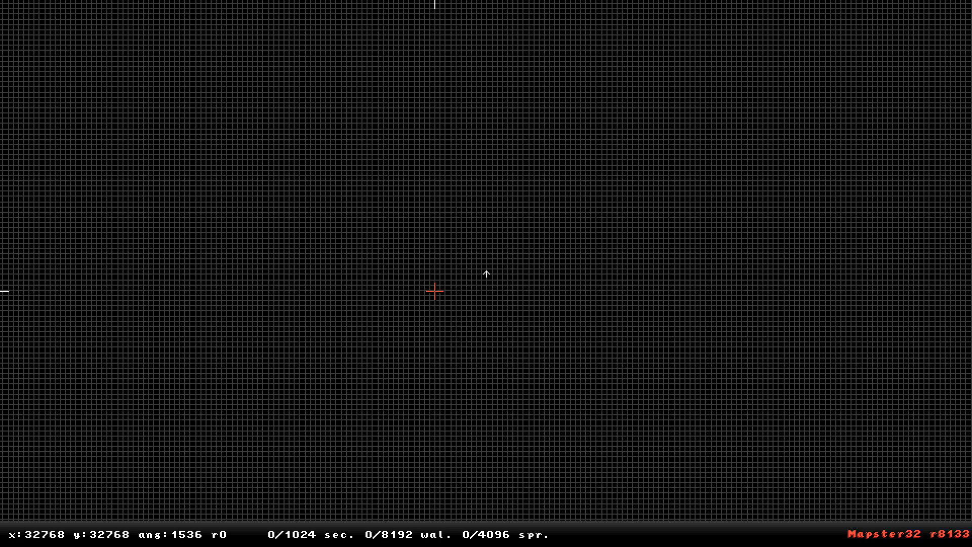
pyautogui.scroll(-5, 372, 309)
pyautogui.scroll(3, 369, 319)
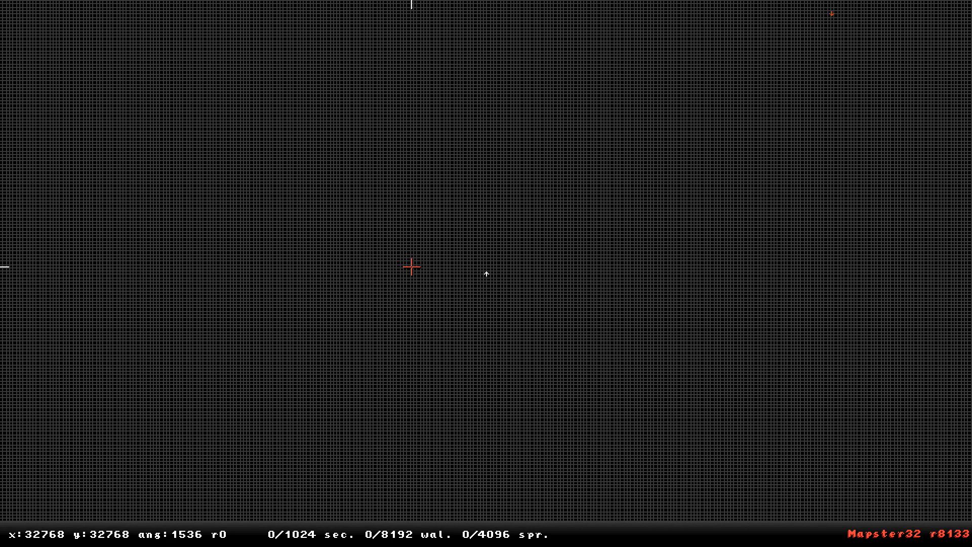
pyautogui.scroll(3, 411, 266)
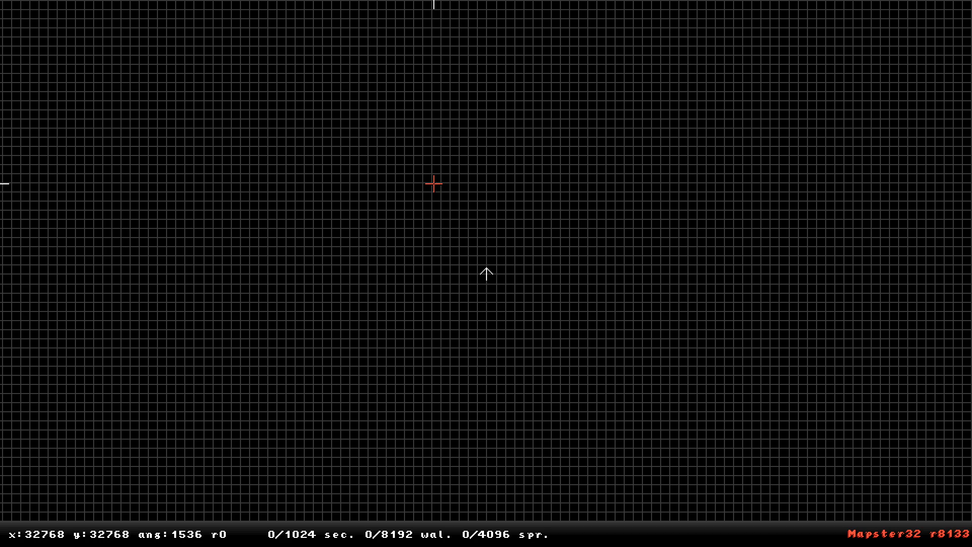
# Switch to paint.net and draw a grey one-pixel room outline with two corridor walls leading right from an opening.
pyautogui.hotkey('alt', 'Tab')
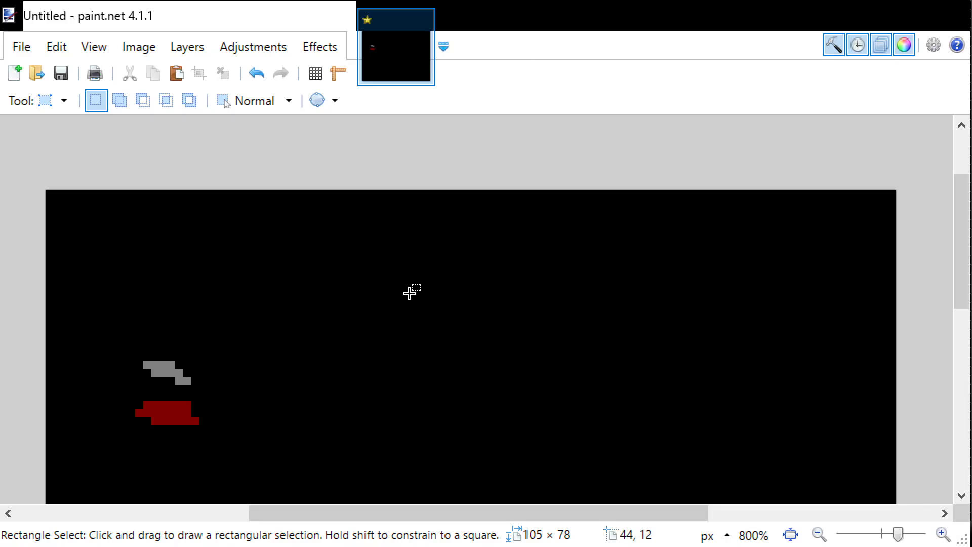
pyautogui.press('k')
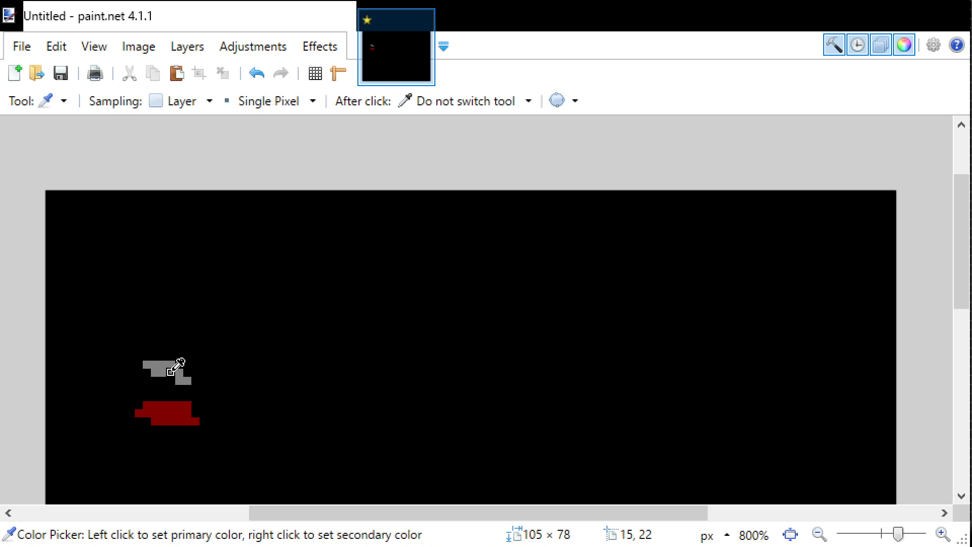
pyautogui.press('p')
pyautogui.moveTo(325, 275)
pyautogui.mouseDown()
pyautogui.moveTo(327, 349)
pyautogui.moveTo(383, 350)
pyautogui.moveTo(389, 272)
pyautogui.moveTo(332, 273)
pyautogui.mouseUp()
pyautogui.moveTo(393, 307); pyautogui.dragTo(393, 318, button='right')
pyautogui.moveTo(396, 299); pyautogui.dragTo(431, 299)
pyautogui.moveTo(397, 332); pyautogui.dragTo(432, 332)
# Step the room's corners diagonally into the corridor and redraw the room's top wall one pixel lower.
pyautogui.rightClick(389, 331)
pyautogui.moveTo(396, 338); pyautogui.dragTo(398, 333, button='right')
pyautogui.click(399, 338)
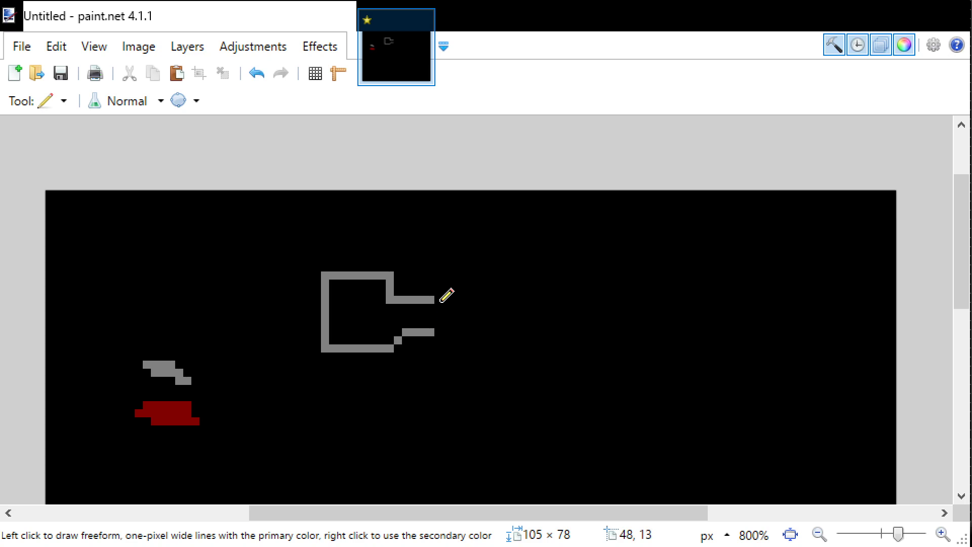
pyautogui.moveTo(397, 300)
pyautogui.mouseDown(button='right')
pyautogui.moveTo(390, 284)
pyautogui.moveTo(317, 276)
pyautogui.mouseUp(button='right')
pyautogui.moveTo(326, 279); pyautogui.dragTo(391, 282)
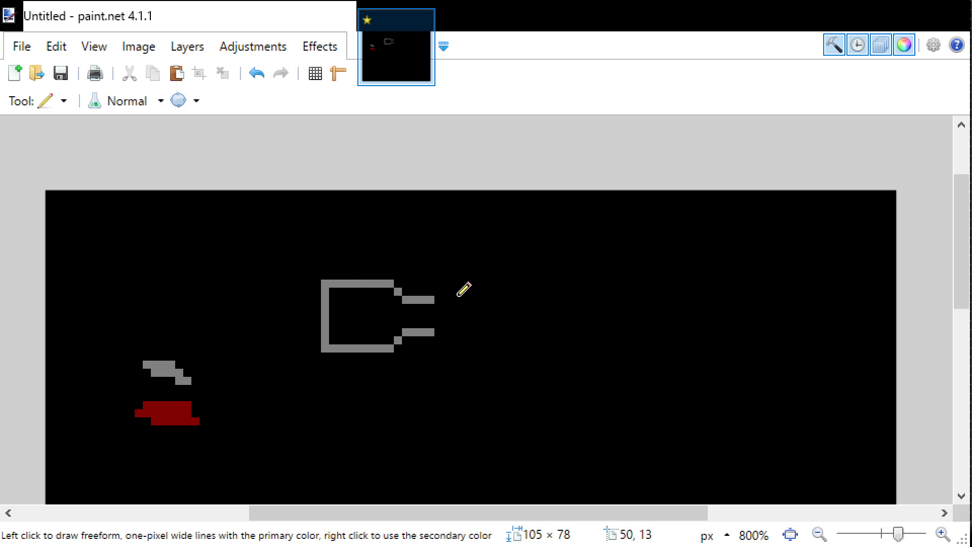
# Draw a dark red vertical line inside the room near its left wall and erase the stray pixels beside it.
pyautogui.press('k')
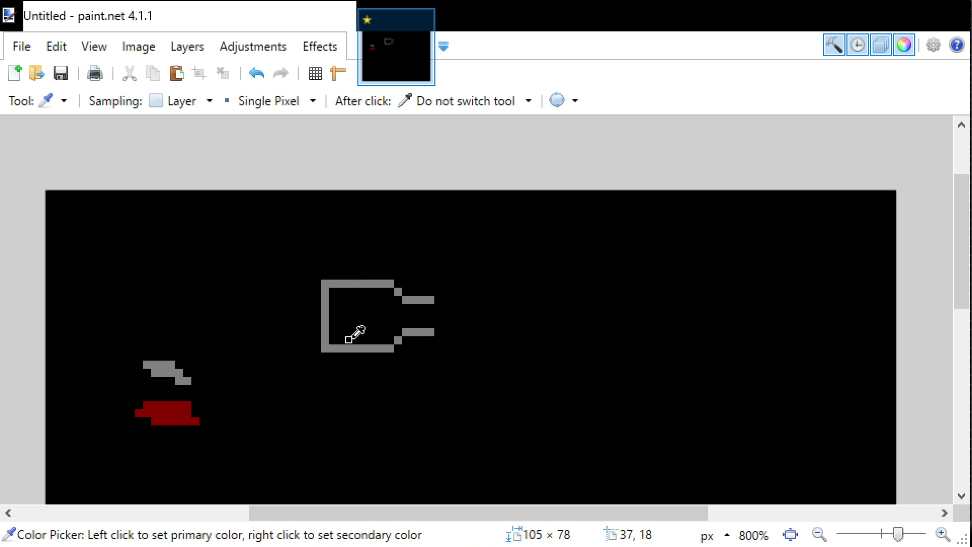
pyautogui.click(159, 405)
pyautogui.press('p')
pyautogui.click(349, 339)
pyautogui.moveTo(352, 338)
pyautogui.mouseDown()
pyautogui.moveTo(358, 300)
pyautogui.moveTo(349, 308)
pyautogui.moveTo(349, 332)
pyautogui.moveTo(359, 298)
pyautogui.mouseUp()
pyautogui.moveTo(361, 298)
pyautogui.mouseDown(button='right')
pyautogui.moveTo(361, 334)
pyautogui.moveTo(340, 343)
pyautogui.mouseUp(button='right')
# Draw a grey outer wall running below the room and up its right side to the lower corridor wall.
pyautogui.press('k')
pyautogui.click(163, 364)
pyautogui.press('p')
pyautogui.moveTo(337, 355)
pyautogui.mouseDown()
pyautogui.moveTo(327, 363)
pyautogui.moveTo(428, 364)
pyautogui.moveTo(431, 344)
pyautogui.mouseUp()
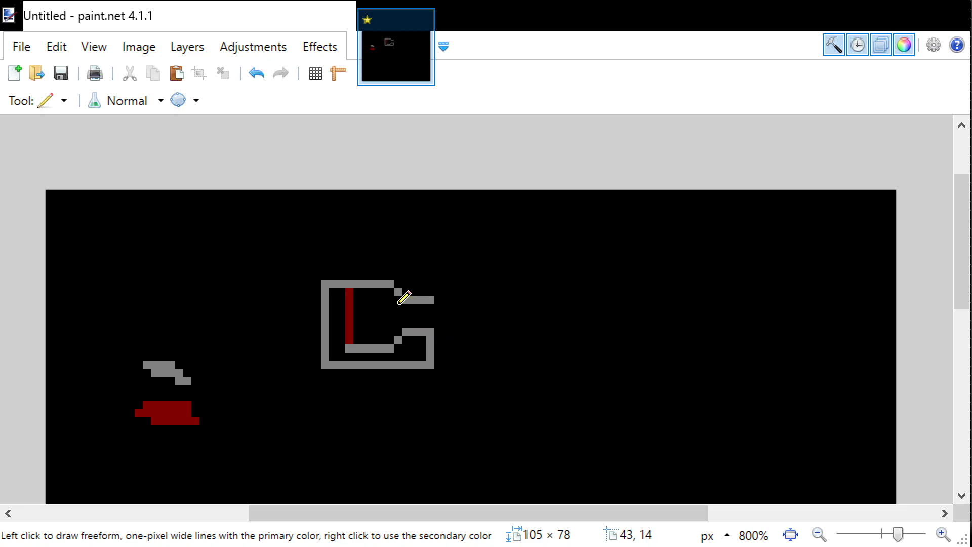
# Separate the lower inner wall from the outer wall and close its right end around the diagonal corner.
pyautogui.press('k')
pyautogui.press('p')
pyautogui.moveTo(418, 315)
pyautogui.mouseDown()
pyautogui.moveTo(427, 326)
pyautogui.moveTo(414, 329)
pyautogui.mouseUp()
pyautogui.press('k')
pyautogui.press('p')
pyautogui.moveTo(416, 331)
pyautogui.mouseDown()
pyautogui.moveTo(414, 348)
pyautogui.moveTo(391, 347)
pyautogui.mouseUp()
pyautogui.press('k')
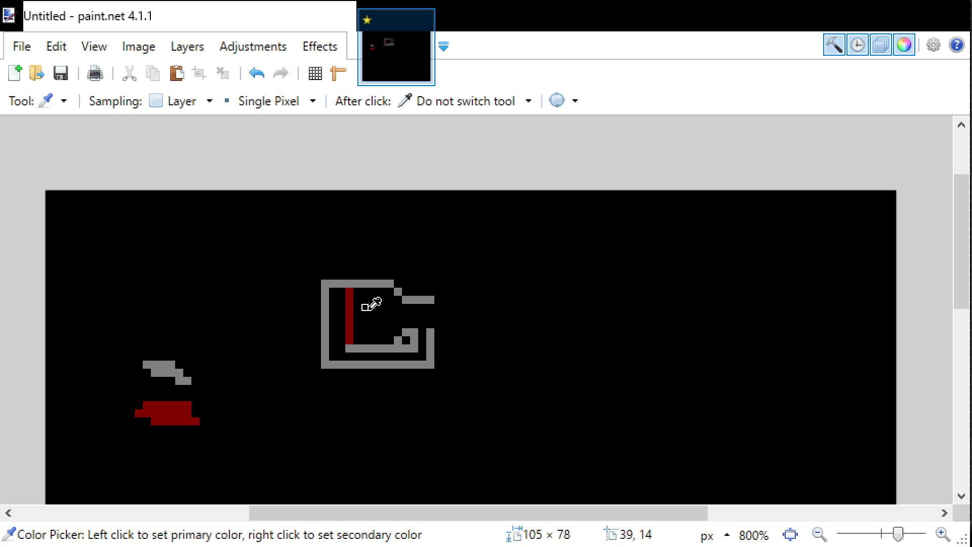
# Draw the upper half of the grey outer wall and shape the upper inner wall to mirror the lower one.
pyautogui.press('p')
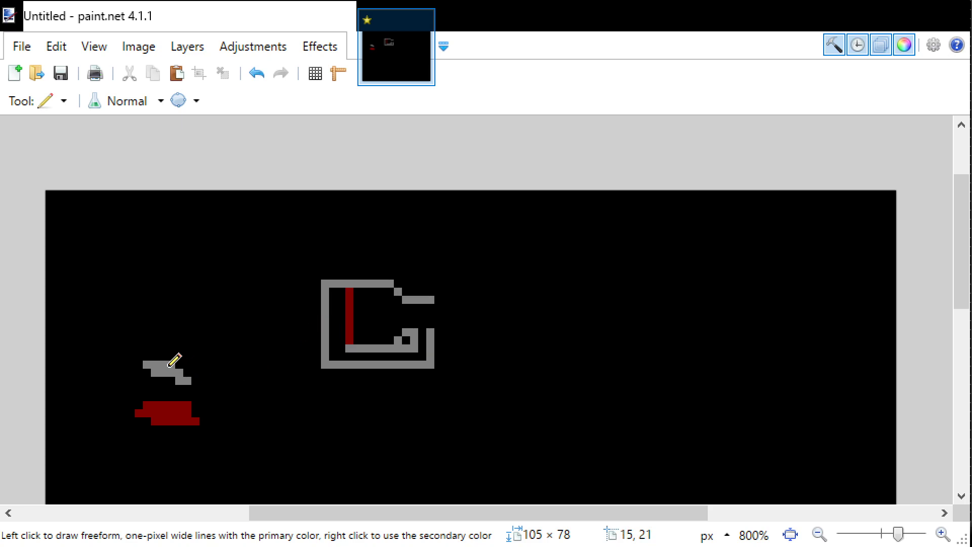
pyautogui.press('k')
pyautogui.press('p')
pyautogui.press('k')
pyautogui.press('p')
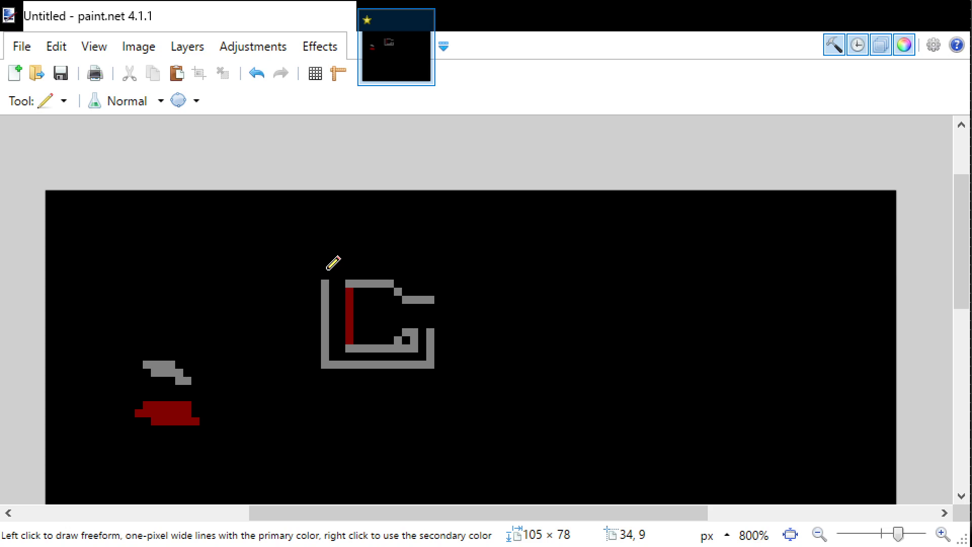
pyautogui.press('k')
pyautogui.press('p')
pyautogui.moveTo(325, 275)
pyautogui.mouseDown()
pyautogui.moveTo(333, 265)
pyautogui.moveTo(424, 265)
pyautogui.moveTo(429, 279)
pyautogui.moveTo(418, 293)
pyautogui.moveTo(397, 284)
pyautogui.mouseUp()
pyautogui.rightClick(422, 299)
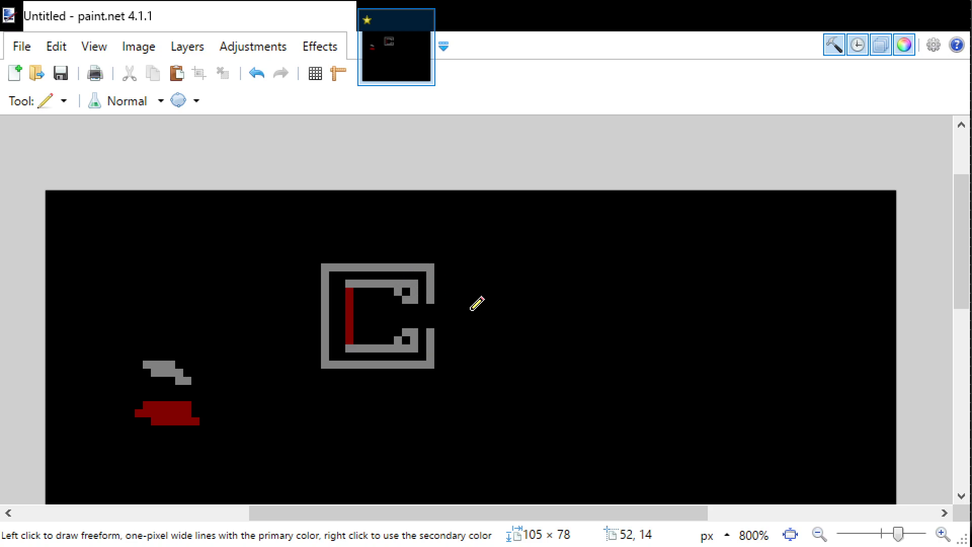
# Open a gap in the outer wall's left side and draw a grey corridor wall leading left from its lower edge.
pyautogui.moveTo(325, 307); pyautogui.dragTo(325, 325, button='right')
pyautogui.rightClick(325, 299)
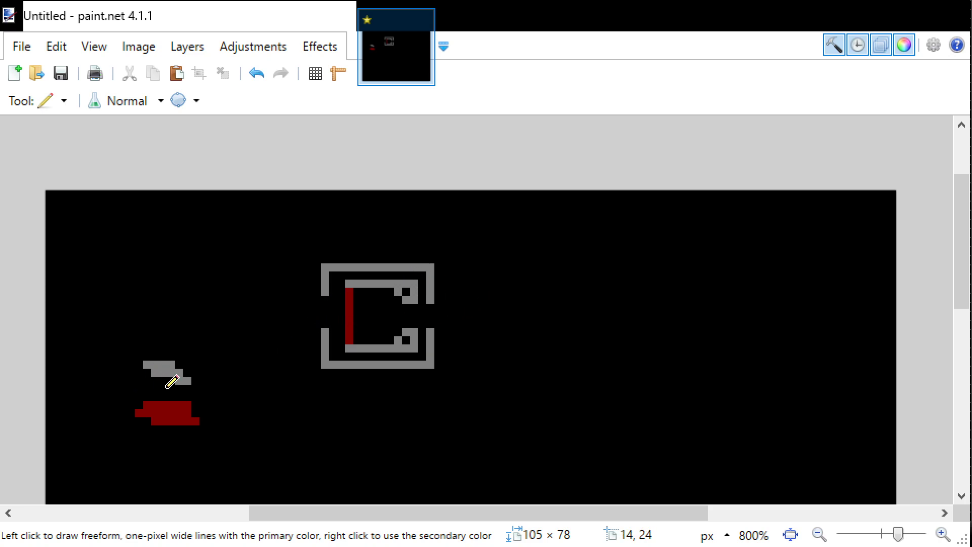
pyautogui.moveTo(325, 332); pyautogui.dragTo(293, 332)
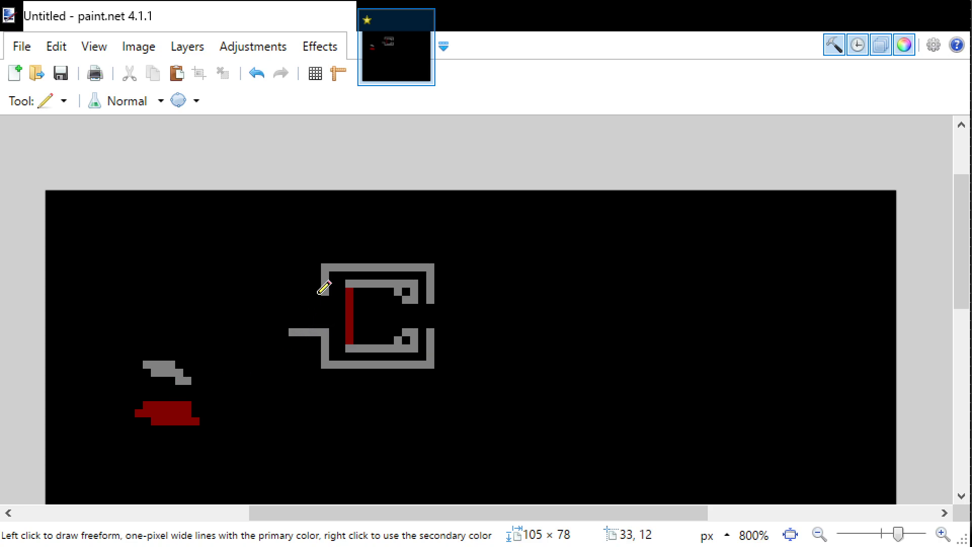
# Add the upper wall of the left corridor and mark the gap in the outer wall with a dark red line.
pyautogui.moveTo(325, 291)
pyautogui.mouseDown()
pyautogui.moveTo(292, 291)
pyautogui.moveTo(326, 298)
pyautogui.moveTo(325, 330)
pyautogui.mouseUp()
pyautogui.press('k')
pyautogui.click(327, 356)
pyautogui.press('p')
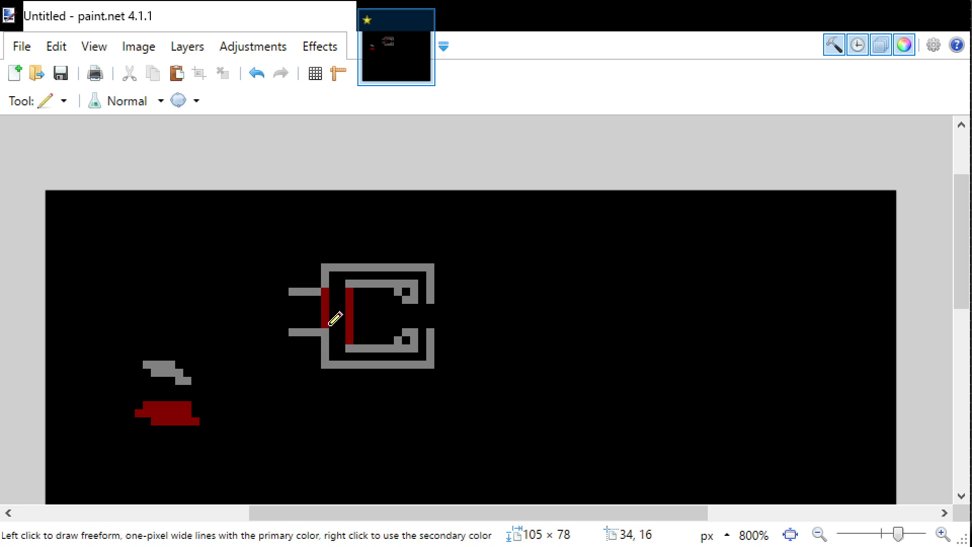
pyautogui.press('k')
pyautogui.press('p')
pyautogui.click(325, 332)
# Draw two dark red vertical lines across the left corridor between its grey walls.
pyautogui.press('k')
pyautogui.press('p')
pyautogui.moveTo(307, 299)
pyautogui.mouseDown()
pyautogui.moveTo(309, 324)
pyautogui.moveTo(293, 327)
pyautogui.mouseUp()
pyautogui.press('k')
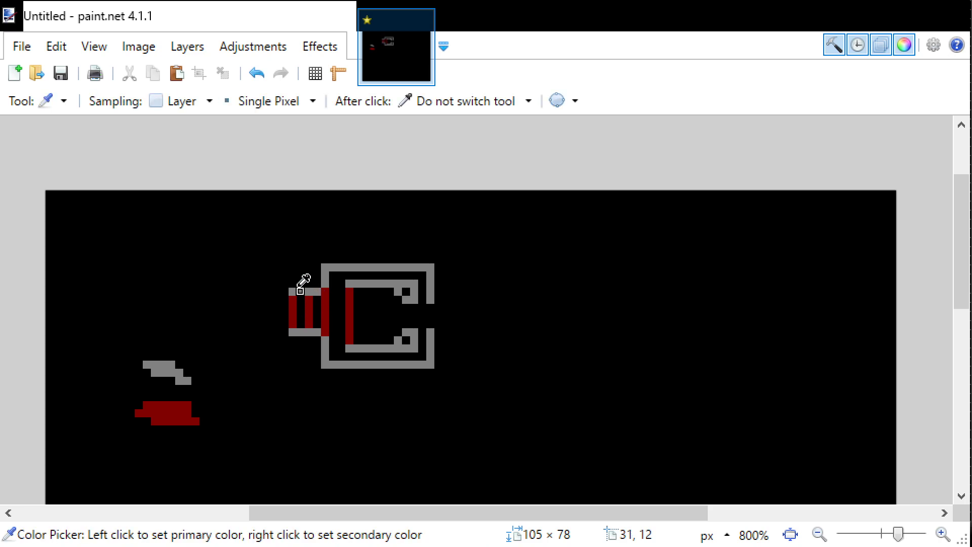
# Extend both grey walls of the left corridor three pixels further left, past the outermost red line.
pyautogui.click(292, 291)
pyautogui.press('p')
pyautogui.moveTo(289, 291); pyautogui.dragTo(265, 291)
pyautogui.moveTo(289, 332); pyautogui.dragTo(265, 332)
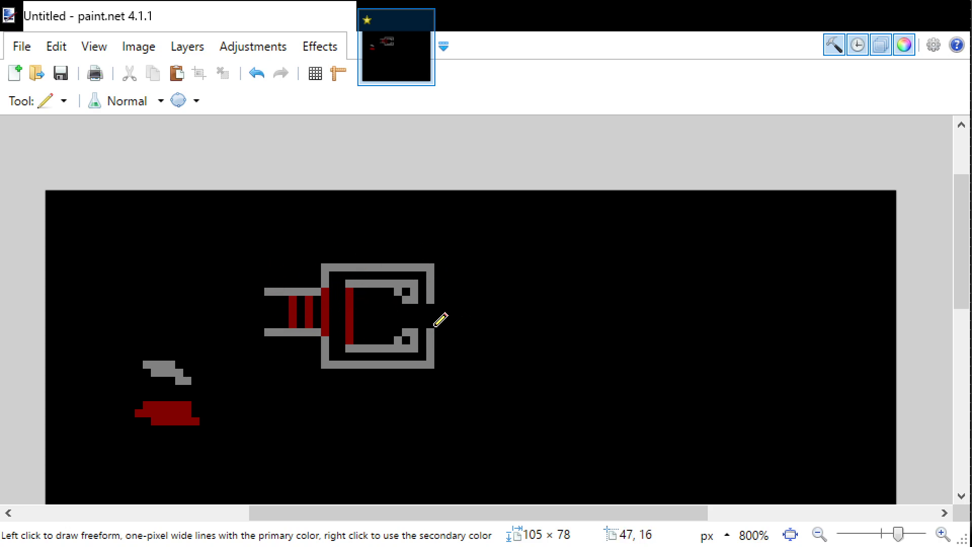
pyautogui.press('k')
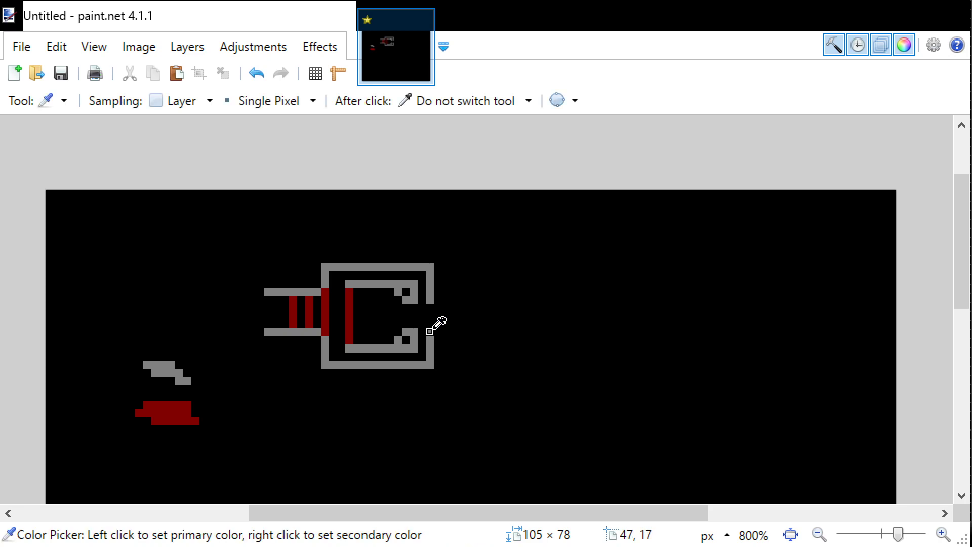
pyautogui.press('p')
pyautogui.click(431, 299)
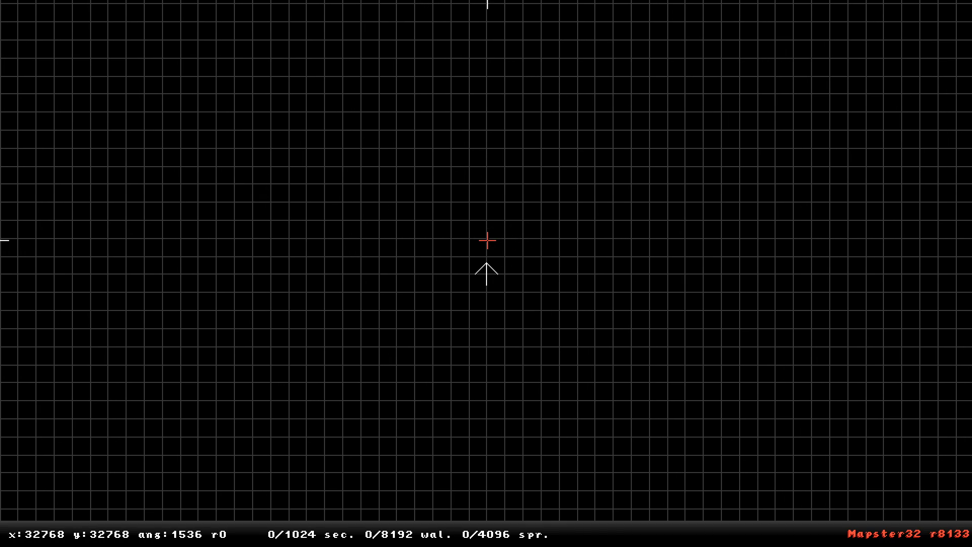
# Switch back to Mapster32 and draw a rectangular sector 6400 by 4608 units, squaring its upper-right corner.
pyautogui.press('space')
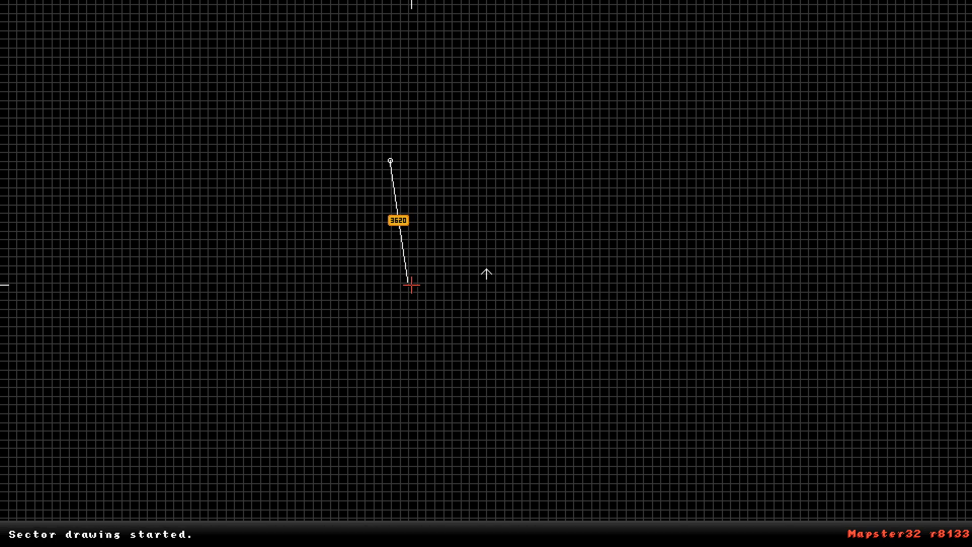
pyautogui.press('space')
pyautogui.press('space')
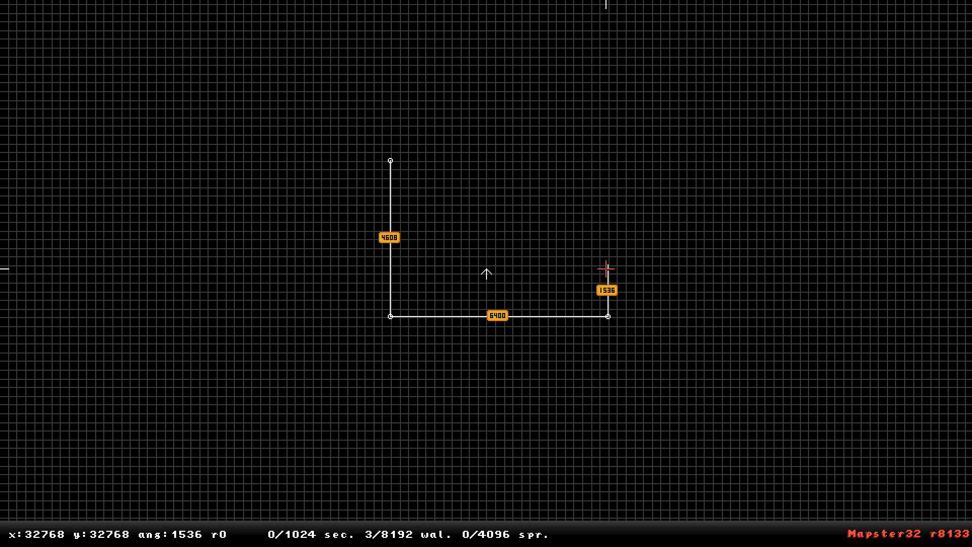
pyautogui.press('space')
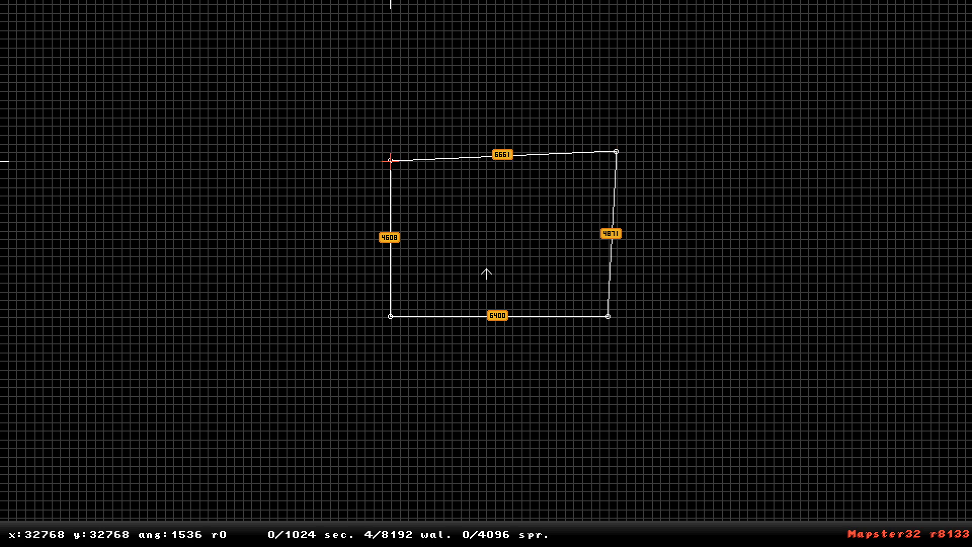
pyautogui.press('space')
pyautogui.moveTo(613, 160)
pyautogui.mouseDown()
pyautogui.moveTo(610, 152)
pyautogui.moveTo(608, 161)
pyautogui.mouseUp()
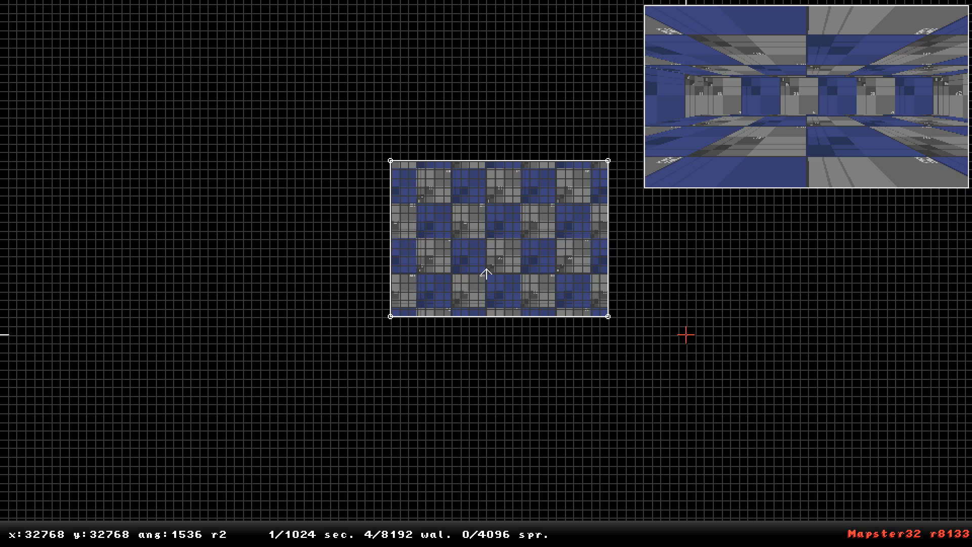
# View the rectangular sector in 3D from inside and raise the camera toward the ceiling.
pyautogui.scroll(2, 686, 335)
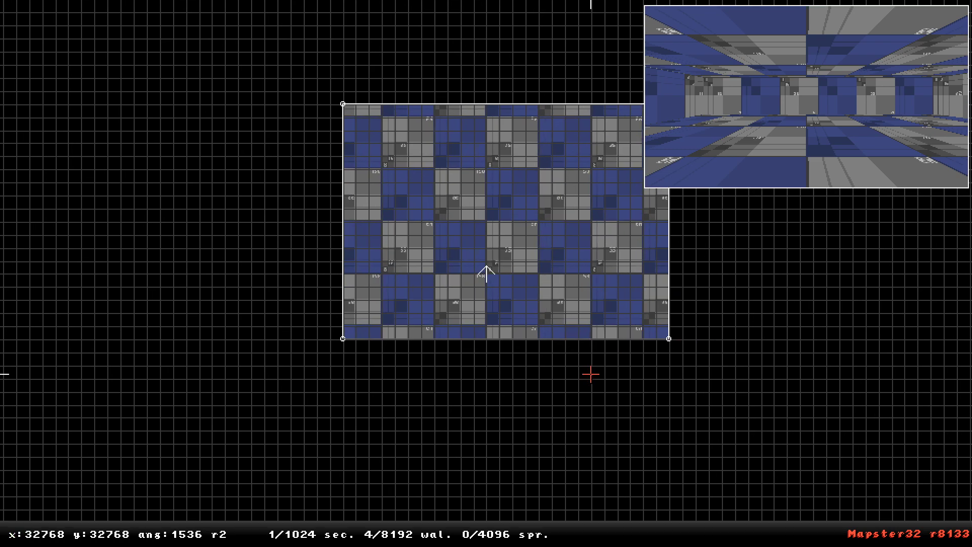
pyautogui.moveTo(489, 249); pyautogui.dragTo(510, 240, button='right')
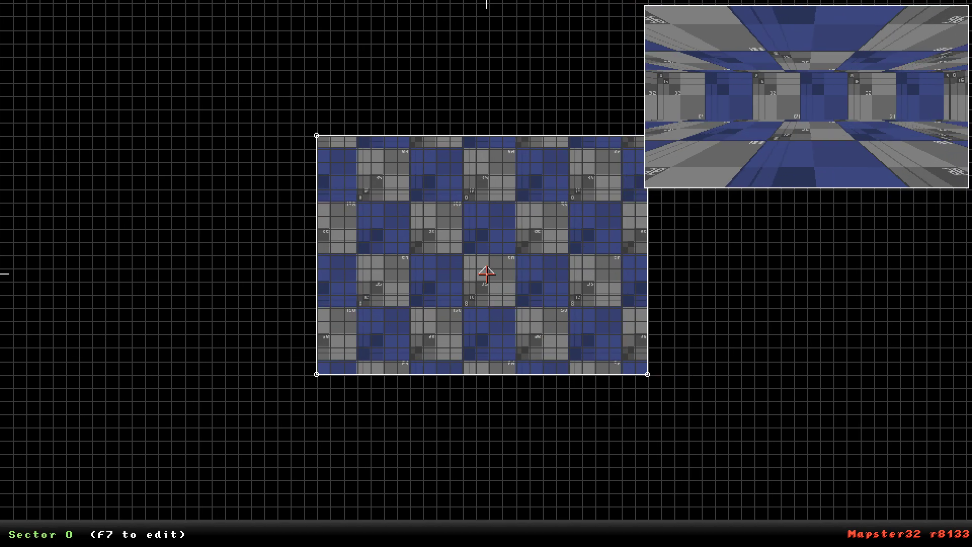
pyautogui.press('KP_Enter')
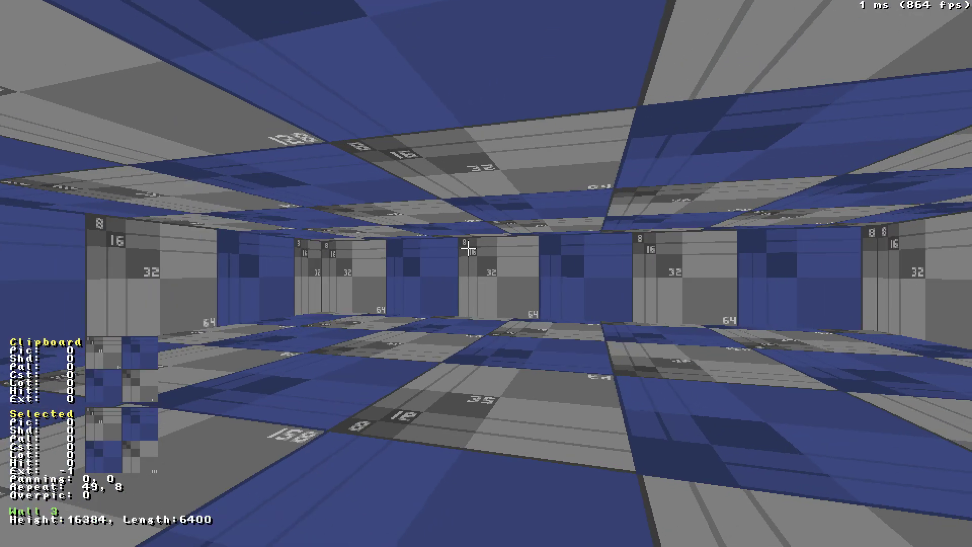
pyautogui.press('a')
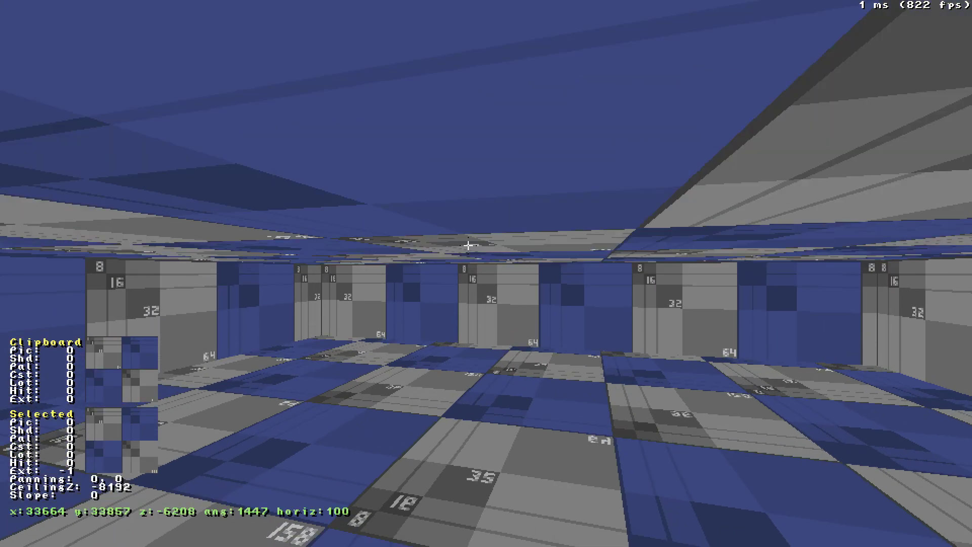
# Lower the camera from the ceiling and raise the room's ceiling by eight height increments.
pyautogui.press('z')
pyautogui.press('pageup')
pyautogui.press('pageup')
pyautogui.press('pageup')
pyautogui.press('pageup')
pyautogui.press('pageup')
pyautogui.press('pageup')
pyautogui.press('pageup')
pyautogui.press('pageup')
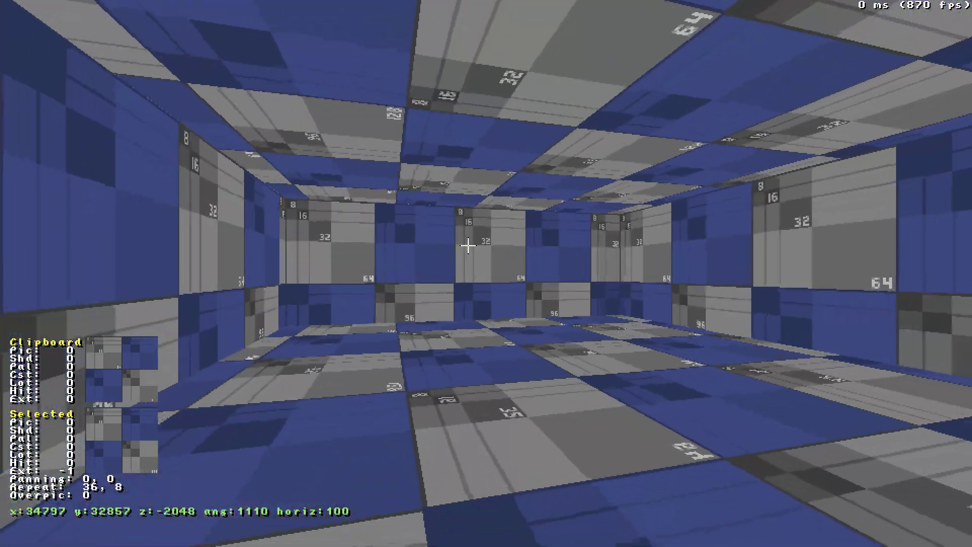
# Browse the textures for a wall finish and apply tile 6151, white plaster above wood panelling, to the far short wall.
pyautogui.press('v')
pyautogui.press('e')
pyautogui.press('Down')
pyautogui.press('Down')
pyautogui.press('Down')
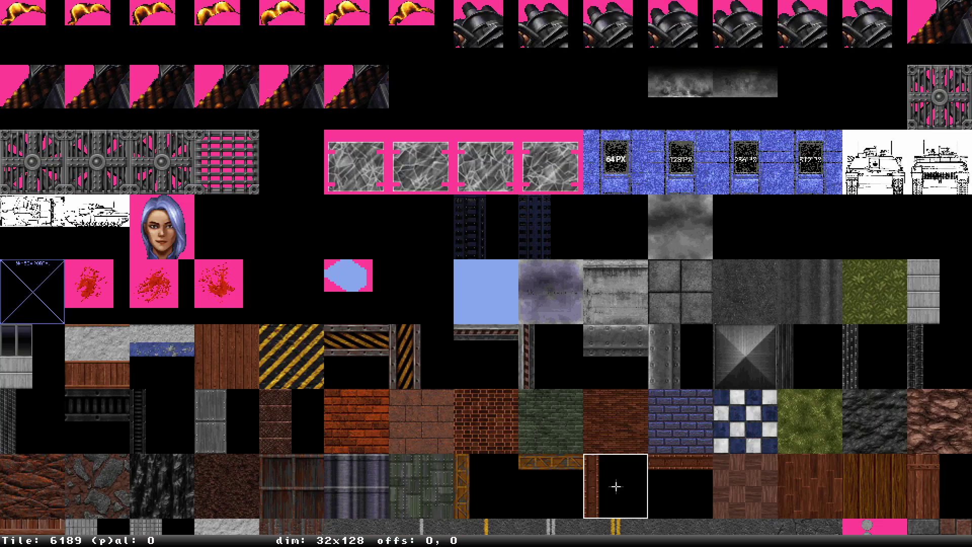
pyautogui.scroll(-14, 616, 486)
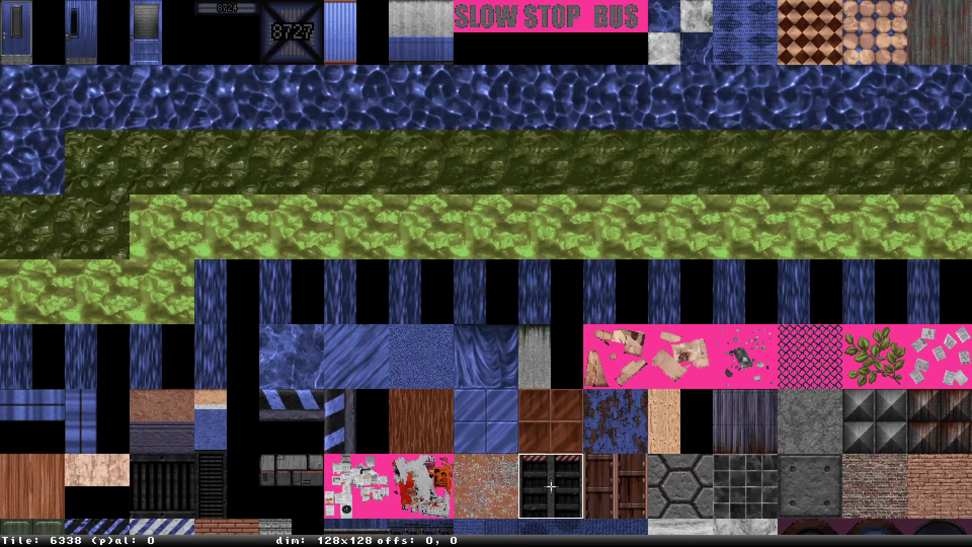
pyautogui.scroll(-11, 550, 486)
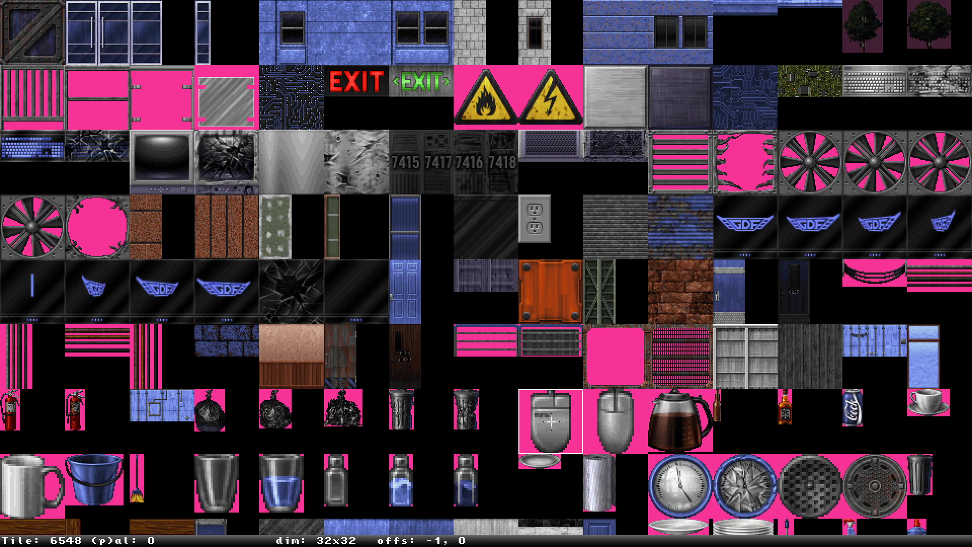
pyautogui.scroll(-20, 550, 421)
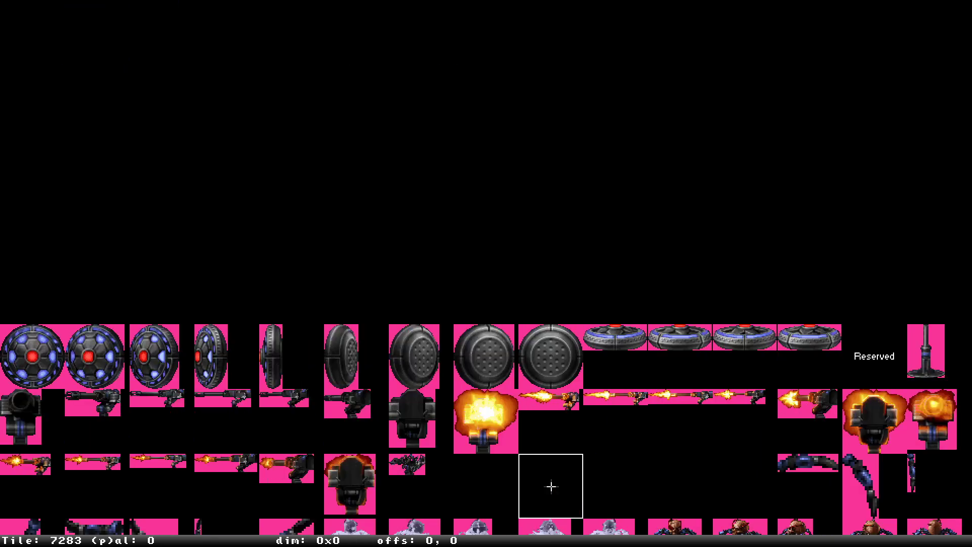
pyautogui.scroll(-20, 550, 486)
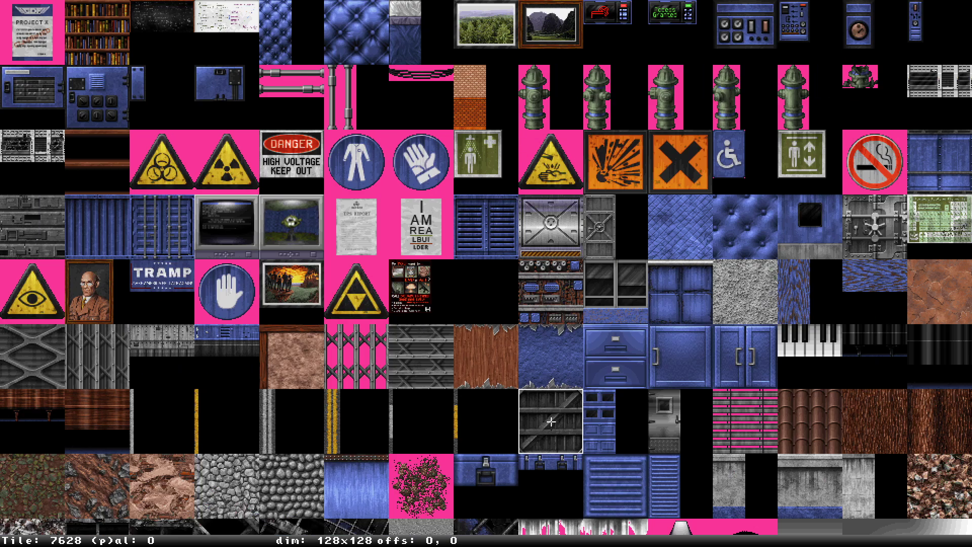
pyautogui.scroll(-10, 551, 486)
pyautogui.scroll(-16, 550, 486)
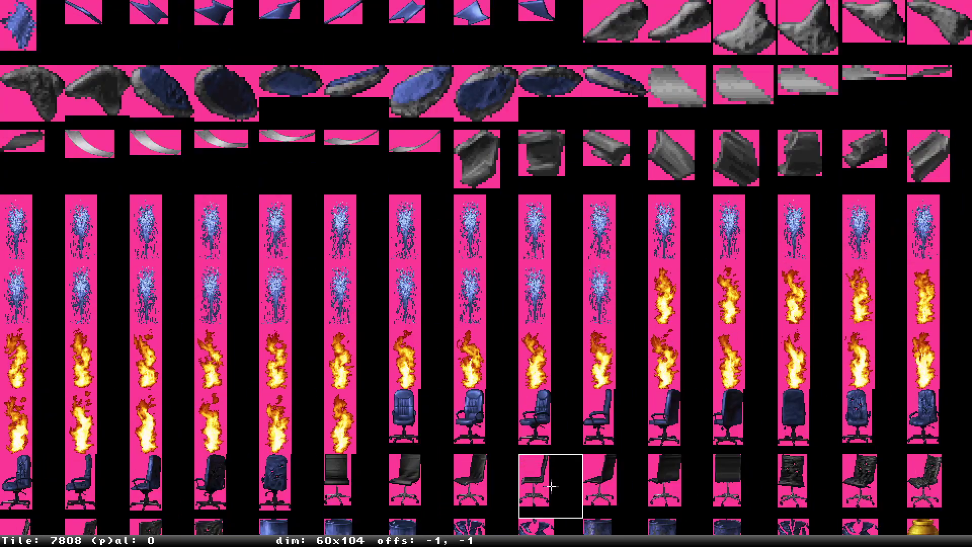
pyautogui.scroll(20, 550, 32)
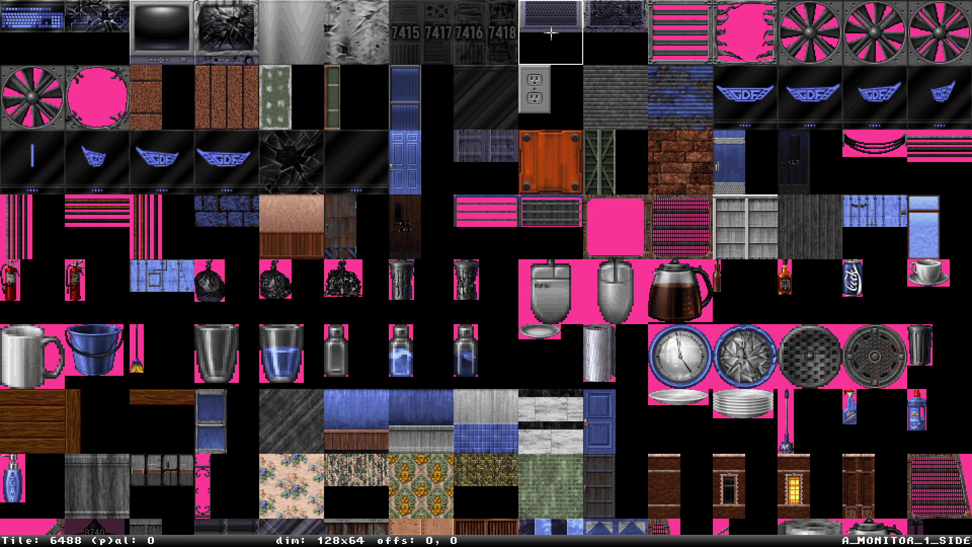
pyautogui.scroll(8, 551, 32)
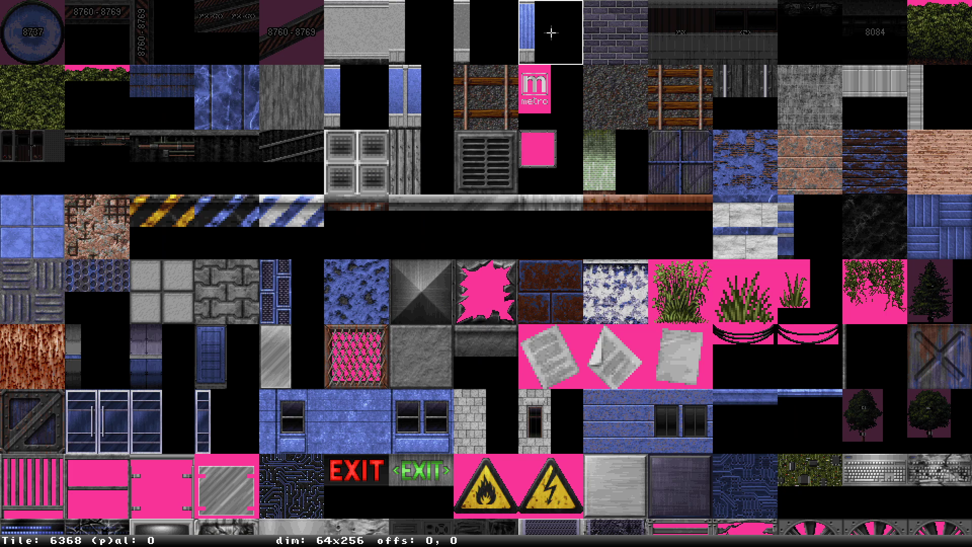
pyautogui.scroll(20, 551, 32)
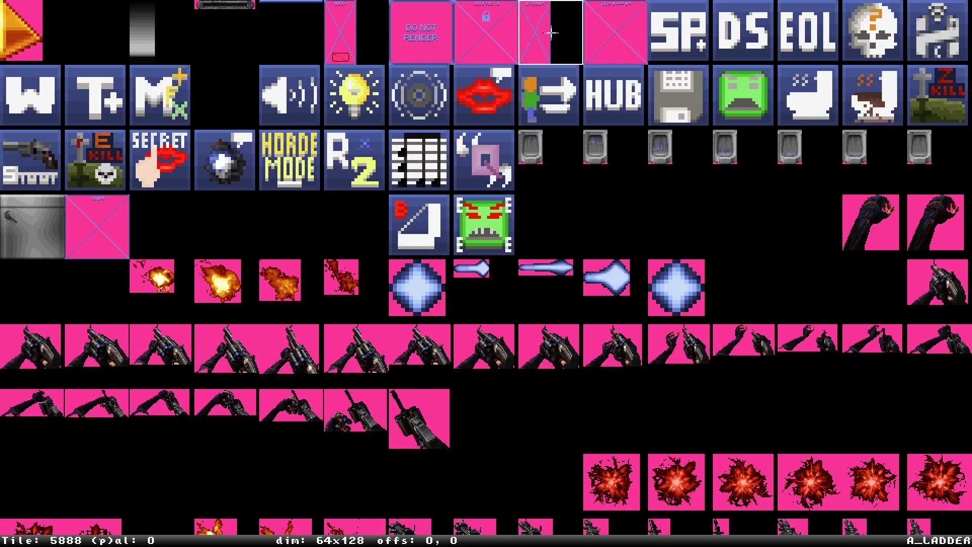
pyautogui.scroll(20, 551, 33)
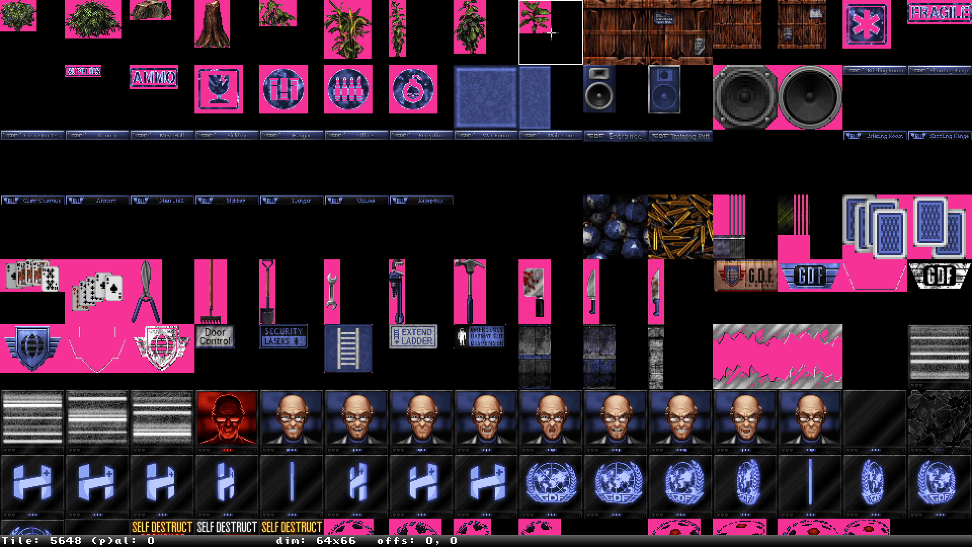
pyautogui.scroll(-1, 550, 486)
pyautogui.scroll(-20, 550, 486)
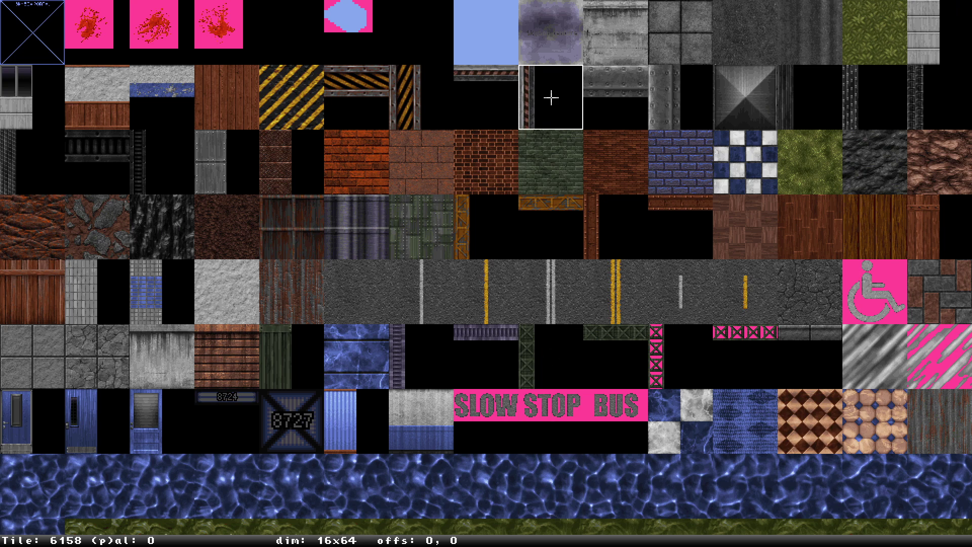
pyautogui.press('Home')
pyautogui.press('Right')
pyautogui.press('Return')
# Raise the room's ceiling to z -17408 and set the plaster-and-wood wall's vertical texture repeat to 10.
pyautogui.hotkey('shift', 'Up')
pyautogui.press('Left')
pyautogui.press('pageup')
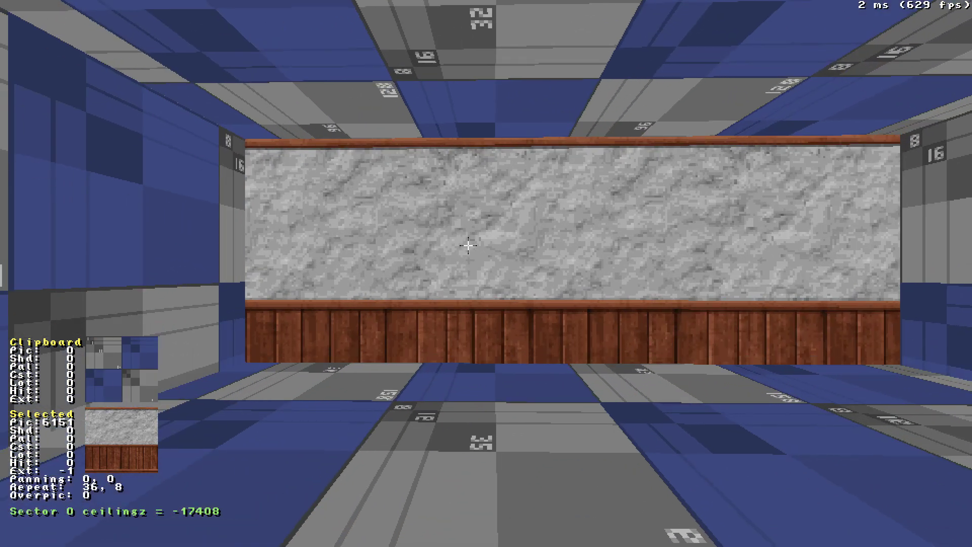
pyautogui.press('Up')
pyautogui.press('KP_2')
pyautogui.press('KP_2')
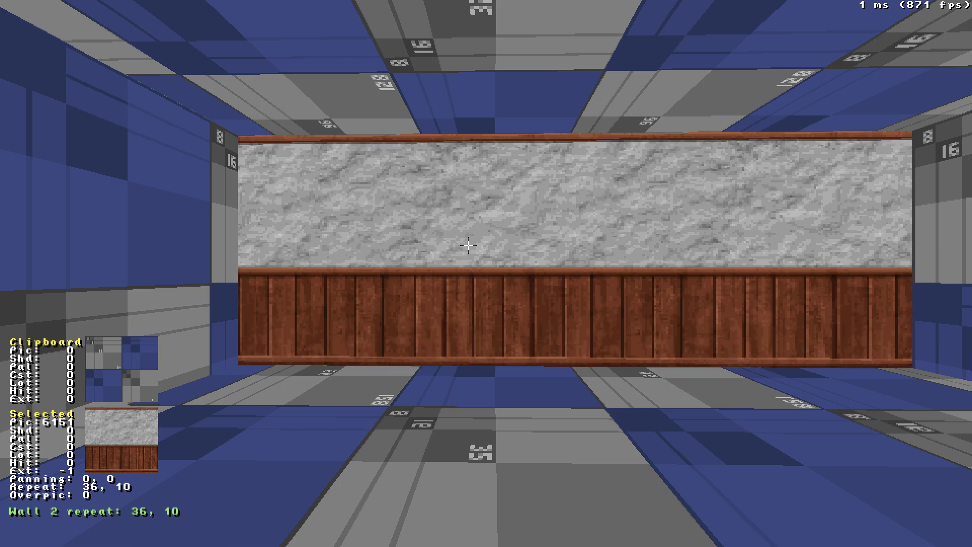
# Set the textured wall's horizontal repeat to 45 and copy its plaster-and-wood texture to all walls of the room.
pyautogui.press('KP_6')
pyautogui.press('alt+KP_6')
pyautogui.press('Right')
pyautogui.press('Down')
pyautogui.press('Tab')
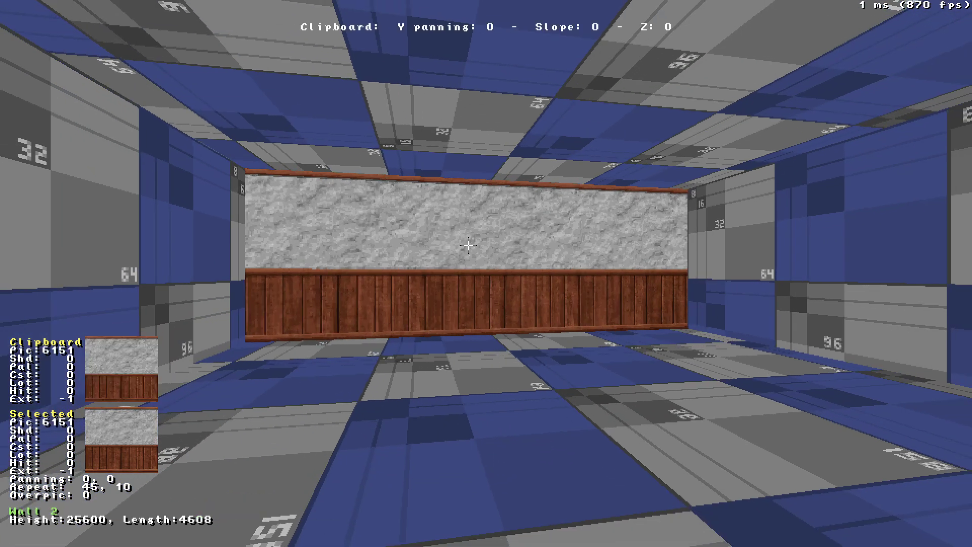
pyautogui.hotkey('ctrl', 'Return')
# Browse the textures for a floor covering, apply blue carpet tile 6354 to the room's floor, and toggle its texture expansion.
pyautogui.hotkey('shift', 'Up')
pyautogui.press('Right')
pyautogui.press('Down')
pyautogui.press('Up')
pyautogui.press('Right')
pyautogui.click(615, 486)
pyautogui.moveTo(614, 486); pyautogui.dragTo(217, 342)
pyautogui.press('v')
pyautogui.press('v')
pyautogui.press('e')
pyautogui.press('Down')
pyautogui.press('Down')
pyautogui.press('Down')
pyautogui.press('Down')
pyautogui.press('Down')
pyautogui.press('Down')
pyautogui.press('Down')
pyautogui.press('Down')
pyautogui.press('Down')
pyautogui.press('Down')
pyautogui.press('Down')
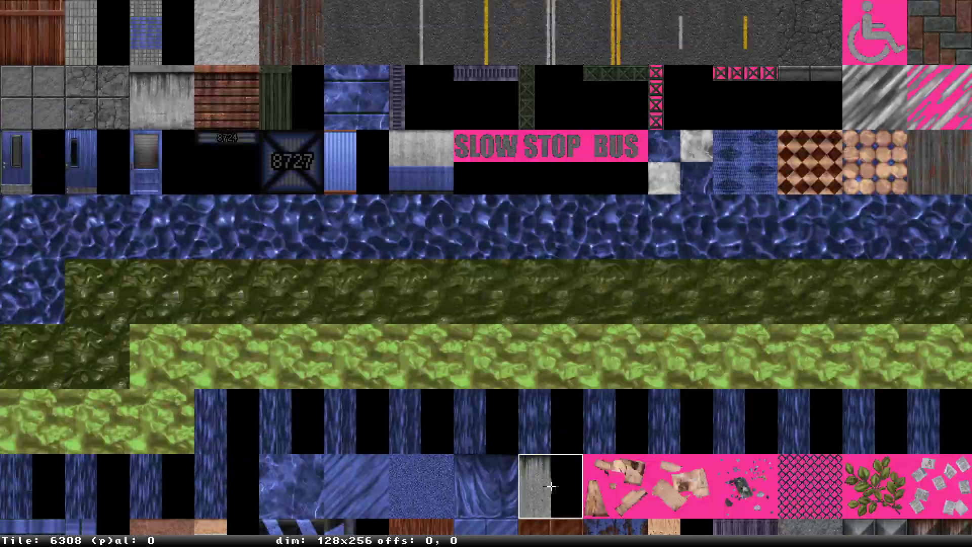
pyautogui.press('Down')
pyautogui.press('Down')
pyautogui.press('Down')
pyautogui.press('Down')
pyautogui.press('Down')
pyautogui.press('Down')
pyautogui.press('Down')
pyautogui.press('Down')
pyautogui.press('Down')
pyautogui.press('Down')
pyautogui.press('Down')
pyautogui.press('Down')
pyautogui.press('Down')
pyautogui.press('Down')
pyautogui.press('Up')
pyautogui.press('Up')
pyautogui.press('Left')
pyautogui.press('pagedown')
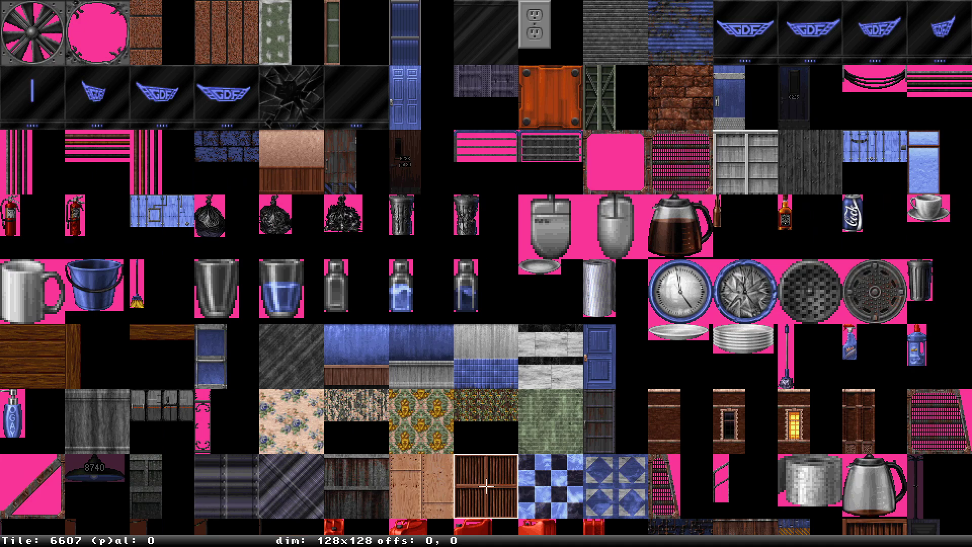
pyautogui.press('pagedown')
pyautogui.press('pagedown')
pyautogui.press('pagedown')
pyautogui.press('pageup')
pyautogui.press('pageup')
pyautogui.press('pageup')
pyautogui.press('pageup')
pyautogui.press('pageup')
pyautogui.press('pageup')
pyautogui.press('pageup')
pyautogui.press('pageup')
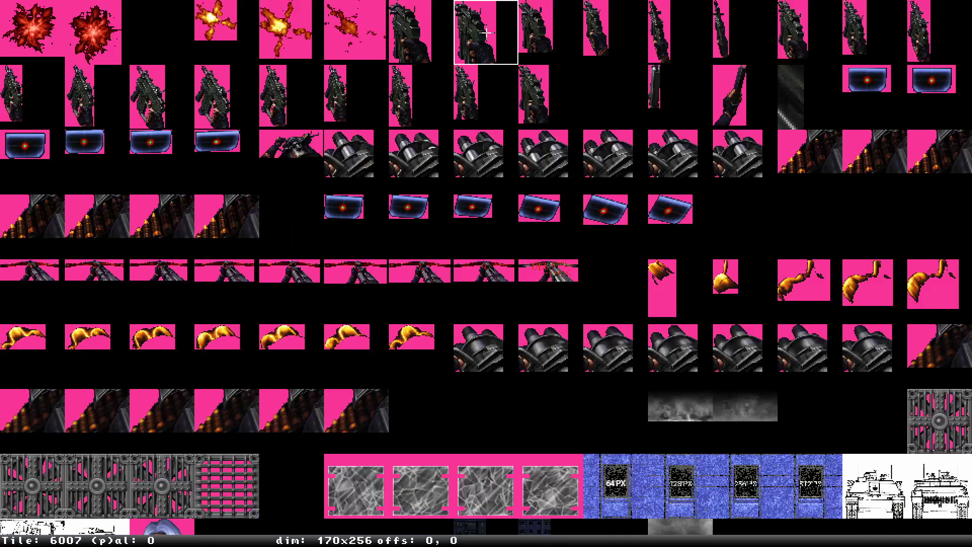
pyautogui.press('pageup')
pyautogui.press('pageup')
pyautogui.press('pageup')
pyautogui.press('pagedown')
pyautogui.press('pagedown')
pyautogui.press('pagedown')
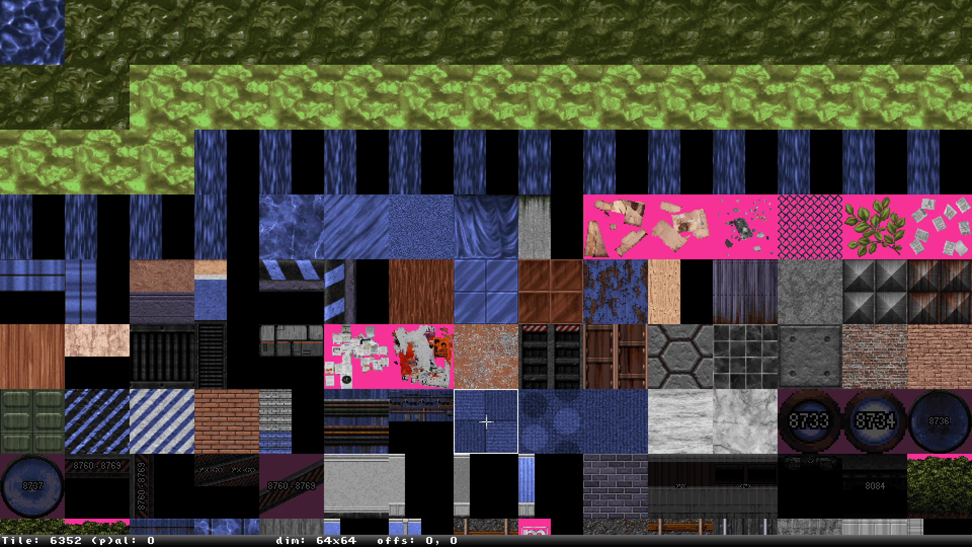
pyautogui.press('Return')
pyautogui.press('e')
# Recolour the carpet floor with palette 4.
pyautogui.press('Left')
pyautogui.hotkey('shift', 'Down')
pyautogui.hotkey('shift', 'Right')
pyautogui.hotkey('alt', 'p')
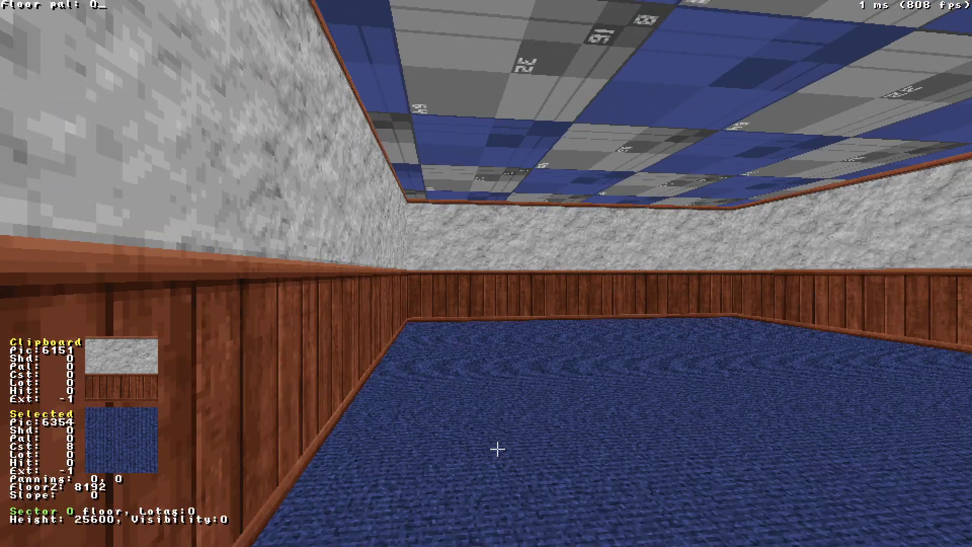
pyautogui.write('82')
pyautogui.press('BackSpace')
pyautogui.press('BackSpace')
pyautogui.press('Return')
# Apply the grey streaked tile 6387 to the room's ceiling and toggle its texture expansion.
pyautogui.hotkey('shift', 'Up')
pyautogui.hotkey('shift', 'Right')
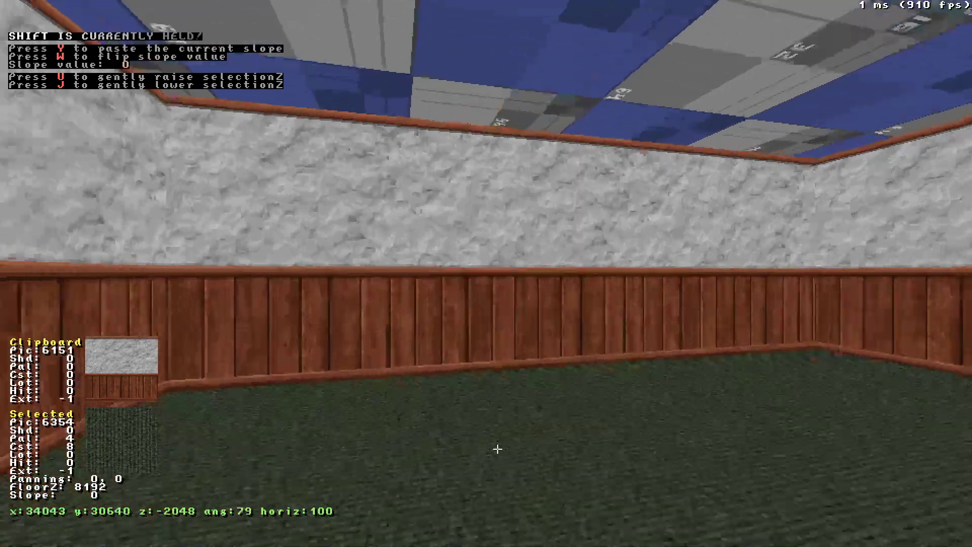
pyautogui.hotkey('shift', 'Left')
pyautogui.hotkey('shift', 'Down')
pyautogui.press('Down')
pyautogui.press('a')
pyautogui.press('Up')
pyautogui.press('Right')
pyautogui.press('a')
pyautogui.press('Left')
pyautogui.press('Right')
pyautogui.press('a')
pyautogui.press('Up')
pyautogui.press('z')
pyautogui.press('v')
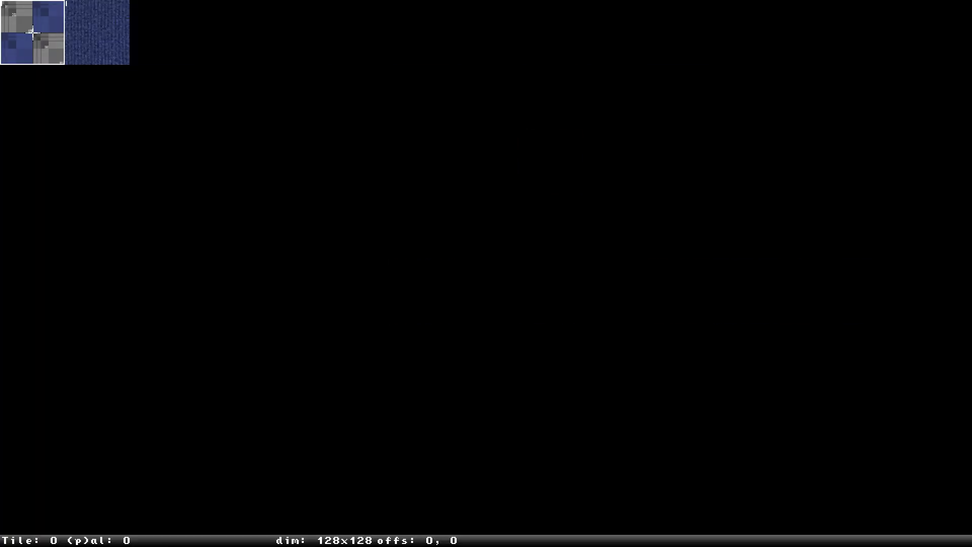
pyautogui.press('e')
pyautogui.press('Down')
pyautogui.press('Down')
pyautogui.scroll(-2, 616, 486)
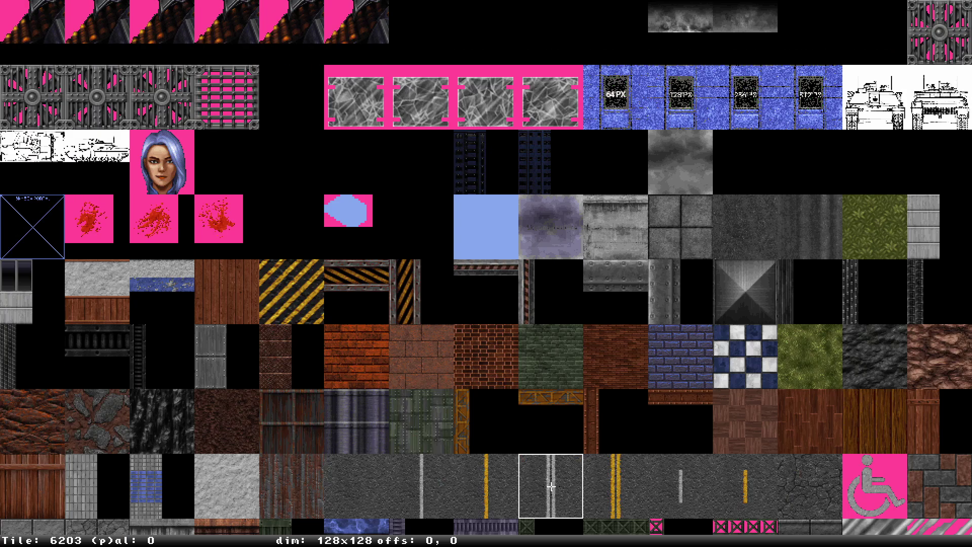
pyautogui.scroll(-2, 486, 486)
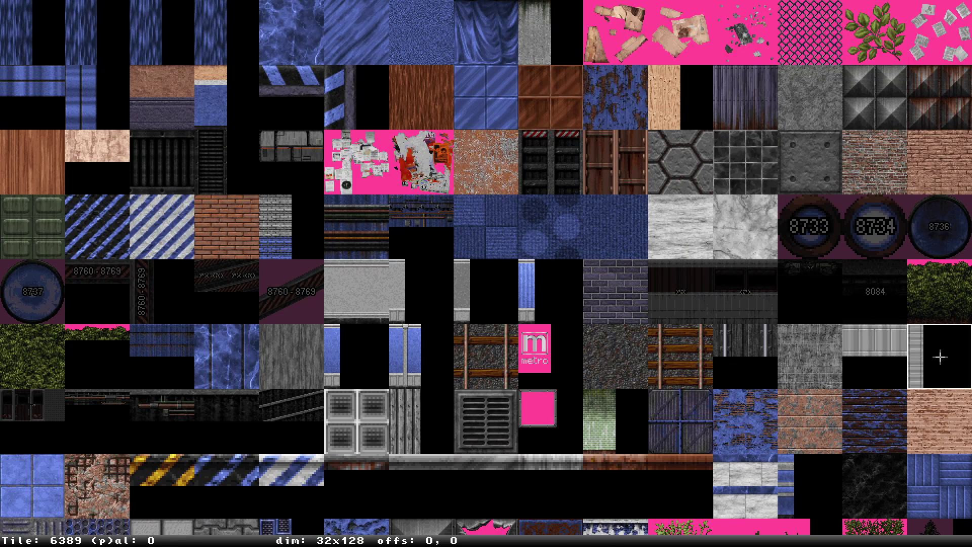
pyautogui.press('Return')
pyautogui.press('e')
# Darken one of the long walls to shade 5.
pyautogui.press('shift')
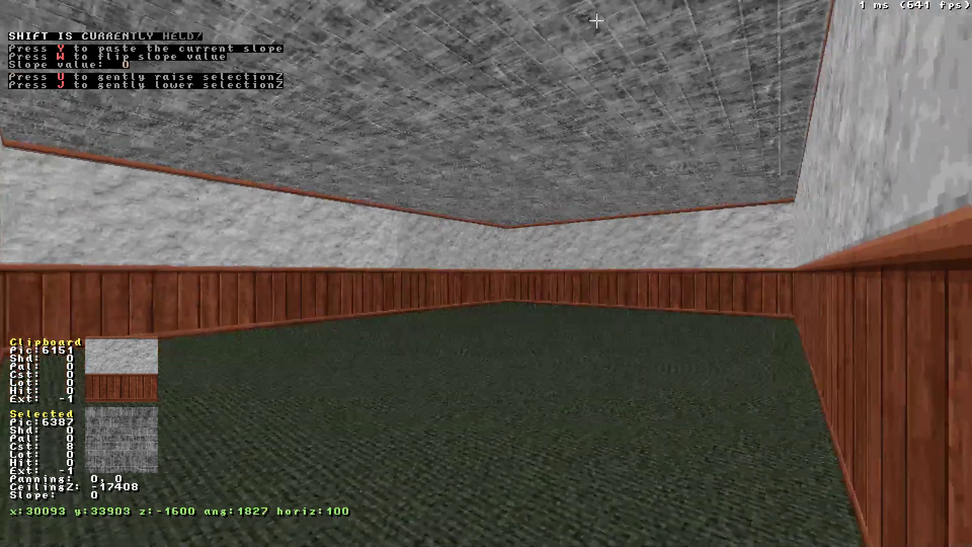
pyautogui.hotkey('shift', 'Up')
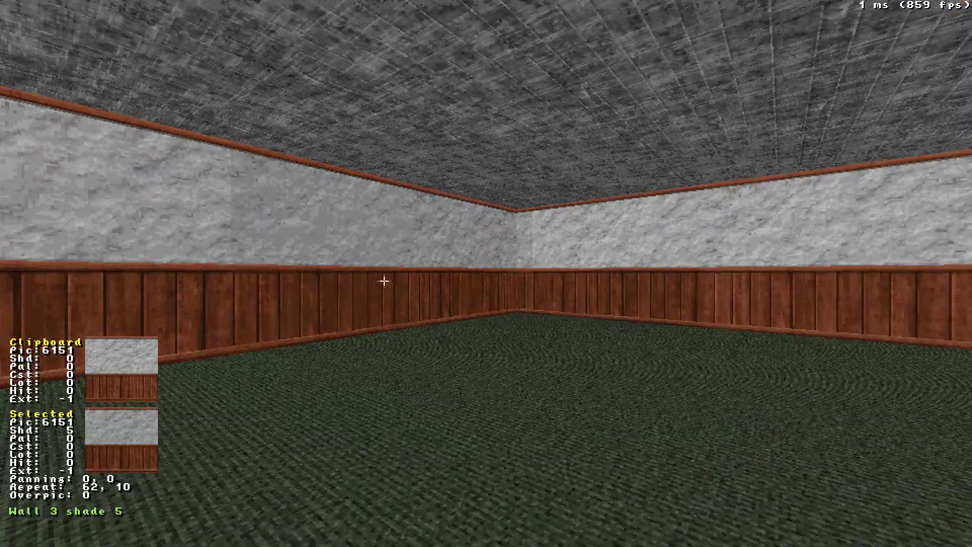
pyautogui.press('Down')
pyautogui.press('Left')
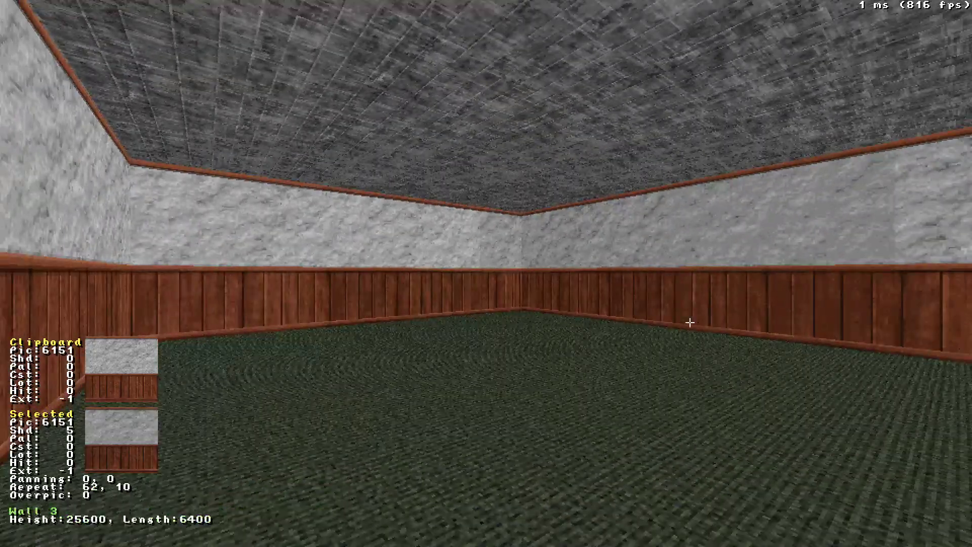
# Darken the short walls to shade 10 by copying the shade from one to the other.
pyautogui.press('Right')
pyautogui.press('Tab')
pyautogui.press('Left')
pyautogui.press('Left')
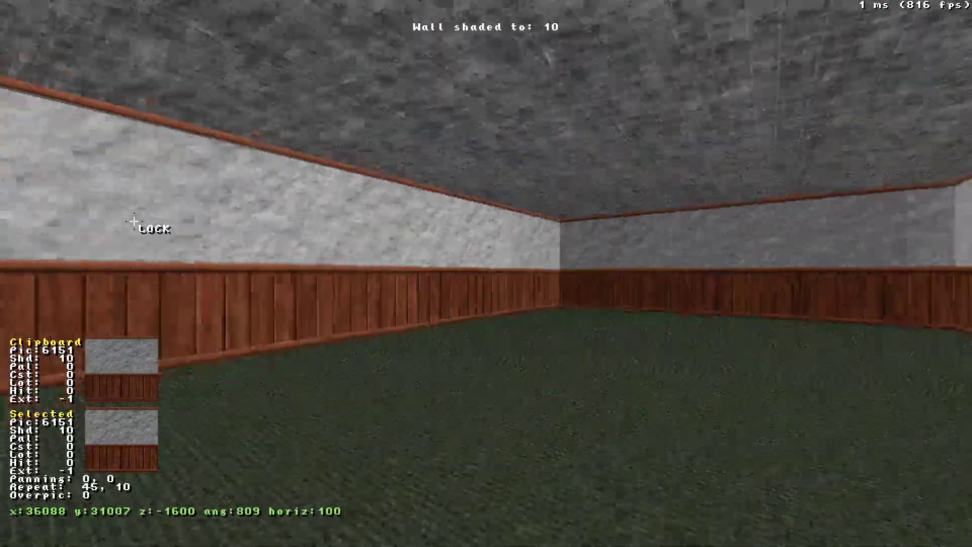
# Copy shade 5 from the darkened long wall to the opposite long wall.
pyautogui.press('Right')
pyautogui.press('Tab')
pyautogui.press('Return')
pyautogui.press('Left')
# Darken the carpet floor to shade 7 and turn the camera toward the short wall.
pyautogui.press('KP_Add')
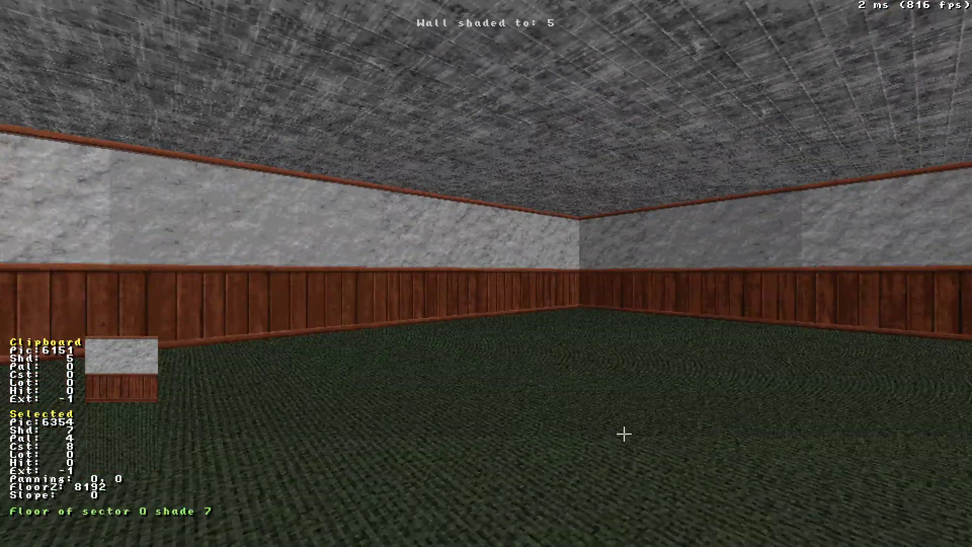
pyautogui.hotkey('shift', 'Return')
pyautogui.moveTo(514, 417); pyautogui.dragTo(515, 417)
pyautogui.moveTo(596, 355); pyautogui.dragTo(596, 355)
pyautogui.press('Up')
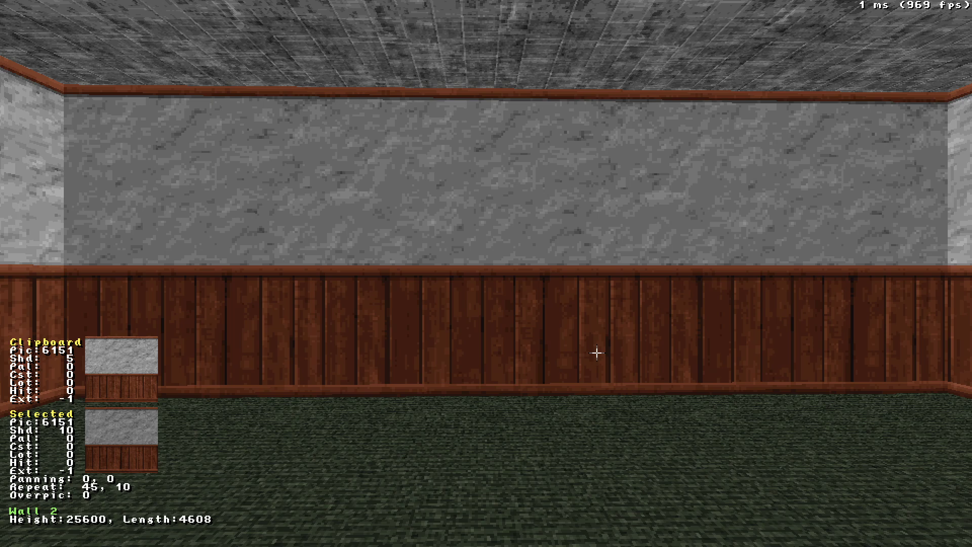
# In the 2D map view, reposition the room's upper-left corner vertex.
pyautogui.press('KP_Enter')
pyautogui.scroll(-2, 653, 306)
pyautogui.scroll(1, 651, 289)
pyautogui.moveTo(651, 289); pyautogui.dragTo(503, 276, button='right')
pyautogui.press('g')
pyautogui.press('g')
pyautogui.press('g')
pyautogui.press('g')
pyautogui.press('g')
pyautogui.press('g')
pyautogui.press('g')
pyautogui.press('g')
pyautogui.press('g')
pyautogui.moveTo(328, 219)
pyautogui.mouseDown()
pyautogui.moveTo(328, 247)
pyautogui.moveTo(315, 229)
pyautogui.mouseUp()
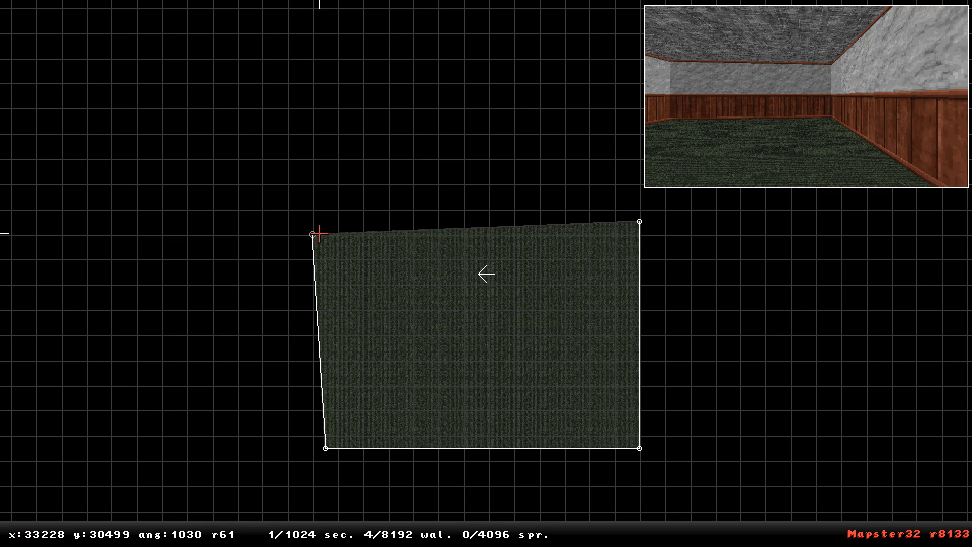
# Set the grid size to 3 (256 units) and move the room's lower-left and upper-right corners to square it into a rectangle.
pyautogui.press('g')
pyautogui.press('g')
pyautogui.press('g')
pyautogui.press('g')
pyautogui.press('g')
pyautogui.press('g')
pyautogui.press('g')
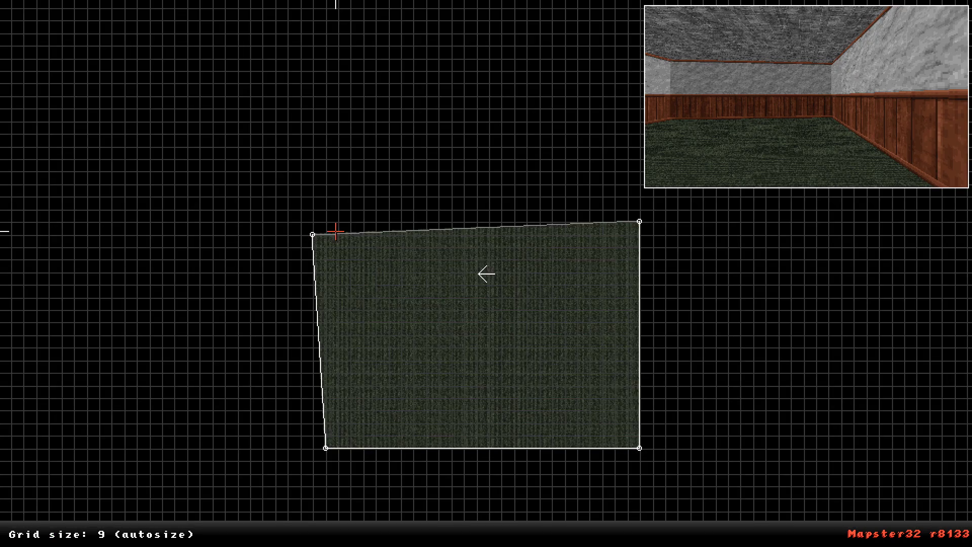
pyautogui.press('g')
pyautogui.press('g')
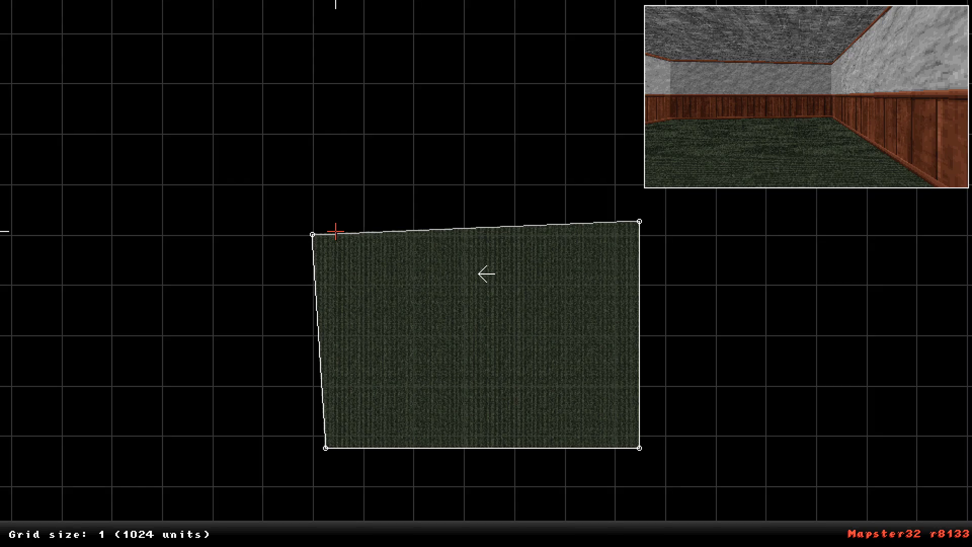
pyautogui.press('g')
pyautogui.press('g')
pyautogui.moveTo(325, 447); pyautogui.dragTo(313, 448)
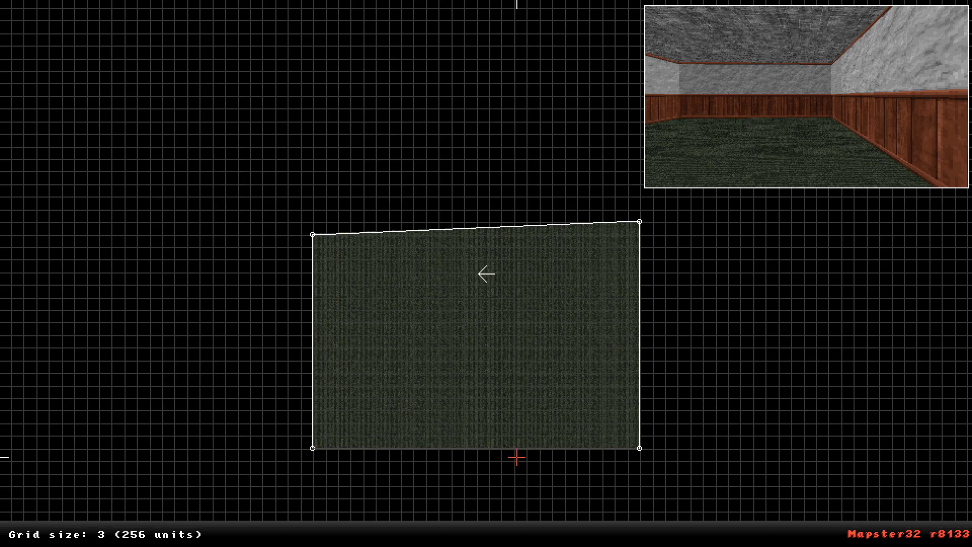
pyautogui.moveTo(639, 222); pyautogui.dragTo(639, 235)
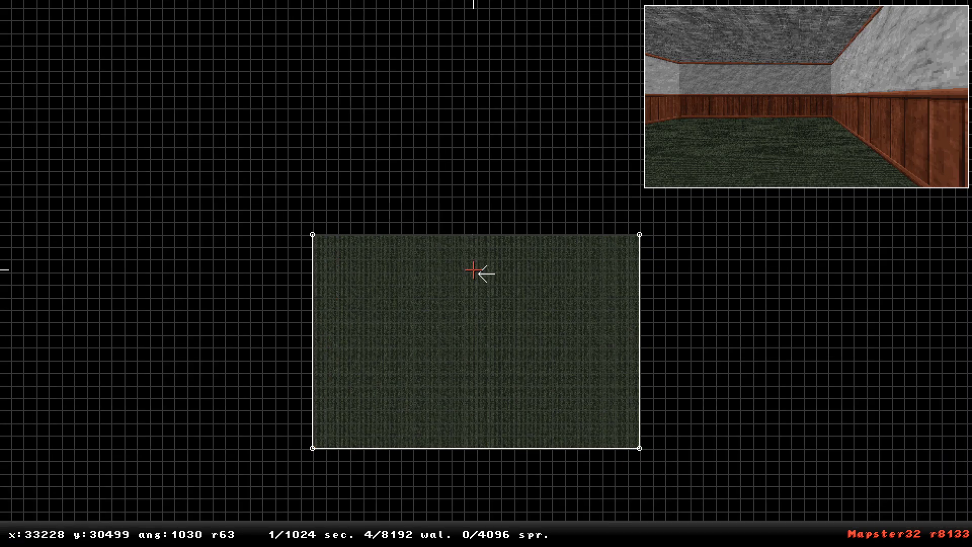
# Draw a doorway sector 768 units wide and 256 units deep on the outside of the room's upper wall.
pyautogui.scroll(2, 492, 267)
pyautogui.press('Insert')
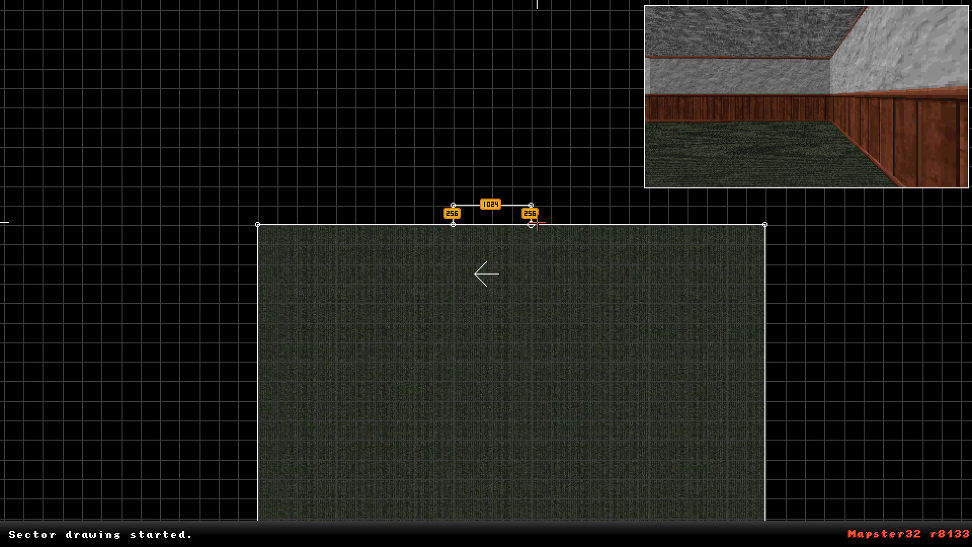
pyautogui.press('space')
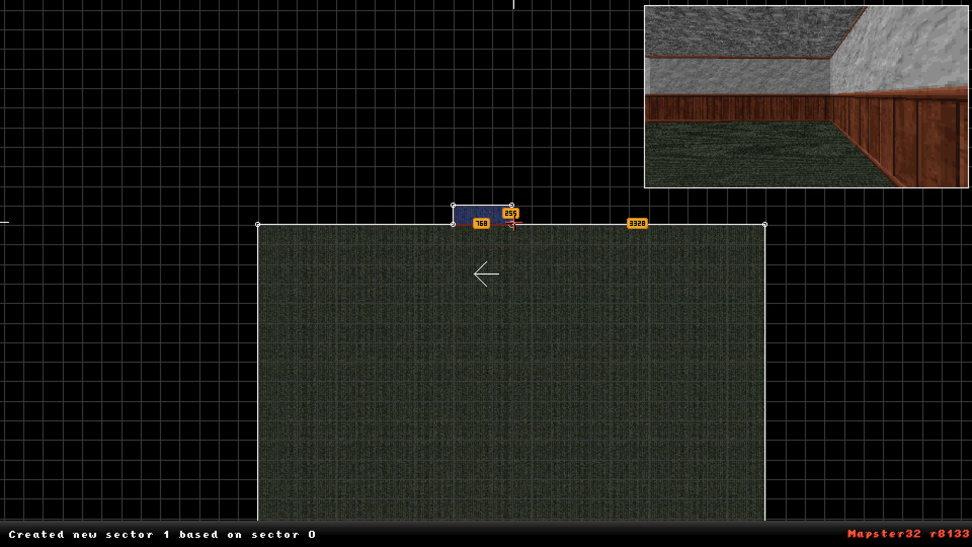
# In the 3D view, lower the doorway sector's ceiling below the room's ceiling.
pyautogui.press('KP_Enter')
pyautogui.moveTo(500, 226); pyautogui.dragTo(532, 393, button='right')
pyautogui.scroll(-2, 538, 385)
pyautogui.scroll(-5, 538, 385)
pyautogui.press('w')
pyautogui.moveTo(444, 385); pyautogui.dragTo(443, 384)
pyautogui.press('a')
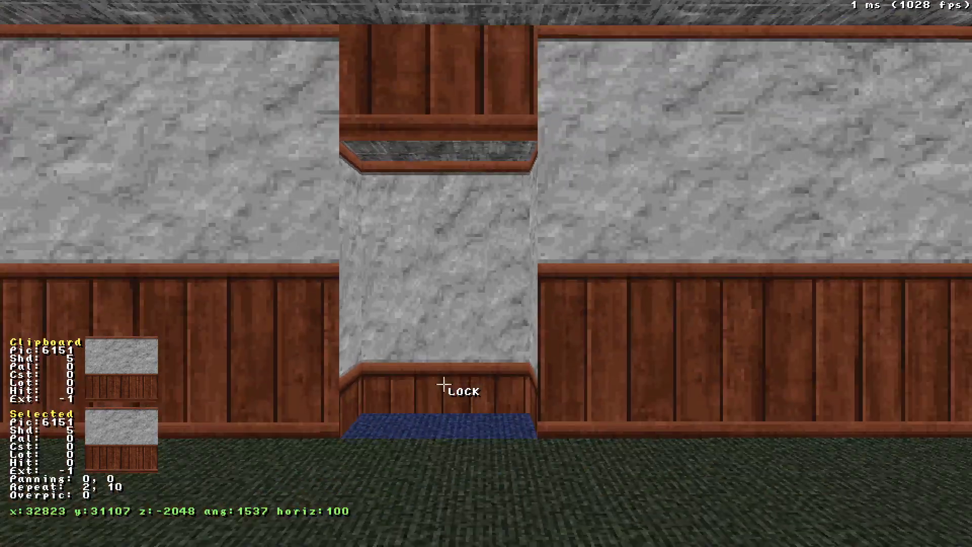
pyautogui.press('Down')
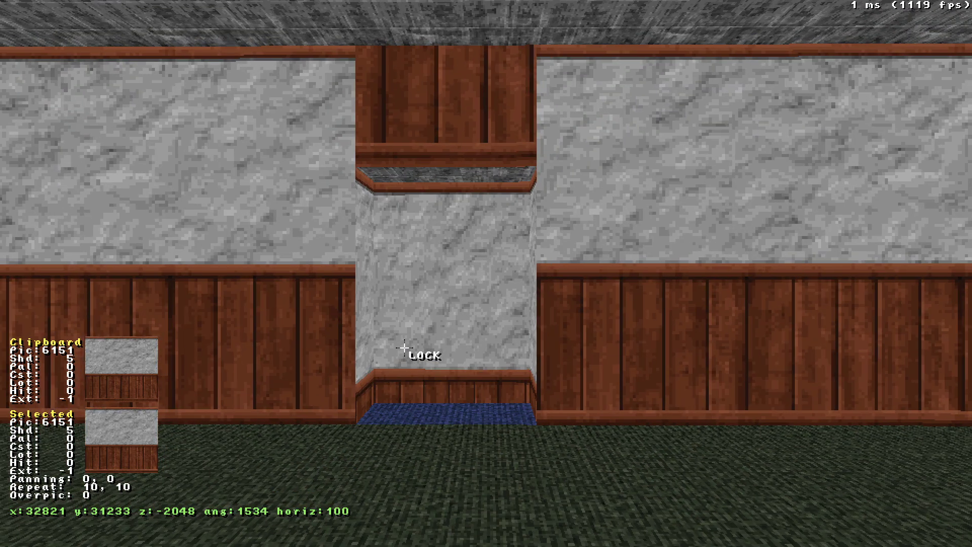
pyautogui.press('Up')
# Use a finer 128-unit grid in the 2D map view and reduce the doorway sector's depth to 128 units.
pyautogui.press('KP_Enter')
pyautogui.moveTo(419, 236); pyautogui.dragTo(445, 336, button='right')
pyautogui.scroll(5, 486, 273)
pyautogui.press('g')
pyautogui.keyDown('shift'); pyautogui.moveTo(378, 160); pyautogui.dragTo(547, 220); pyautogui.keyUp('shift')
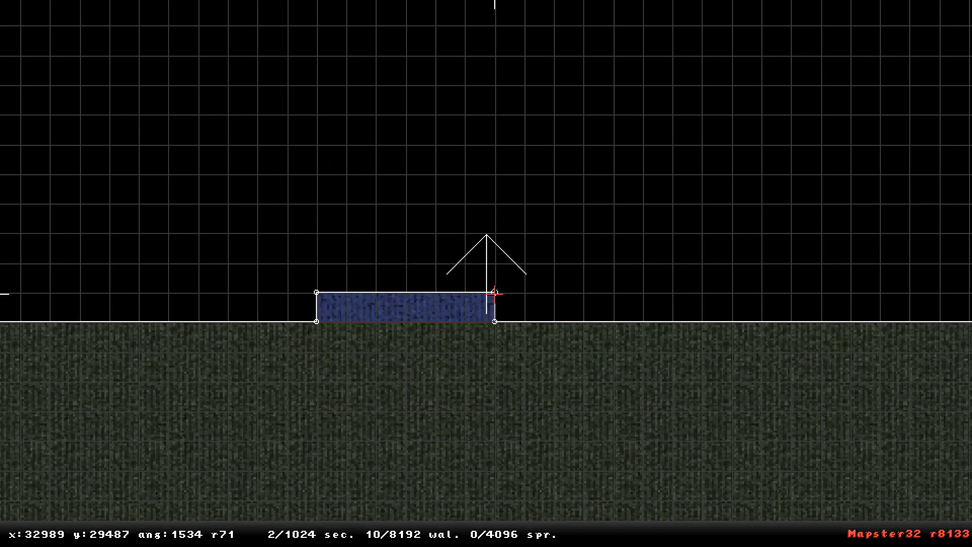
# Draw two more sectors, each 768 units wide and 128 units deep, in a row behind the doorway sector.
pyautogui.press('space')
pyautogui.press('space')
pyautogui.press('space')
pyautogui.press('space')
pyautogui.press('space')
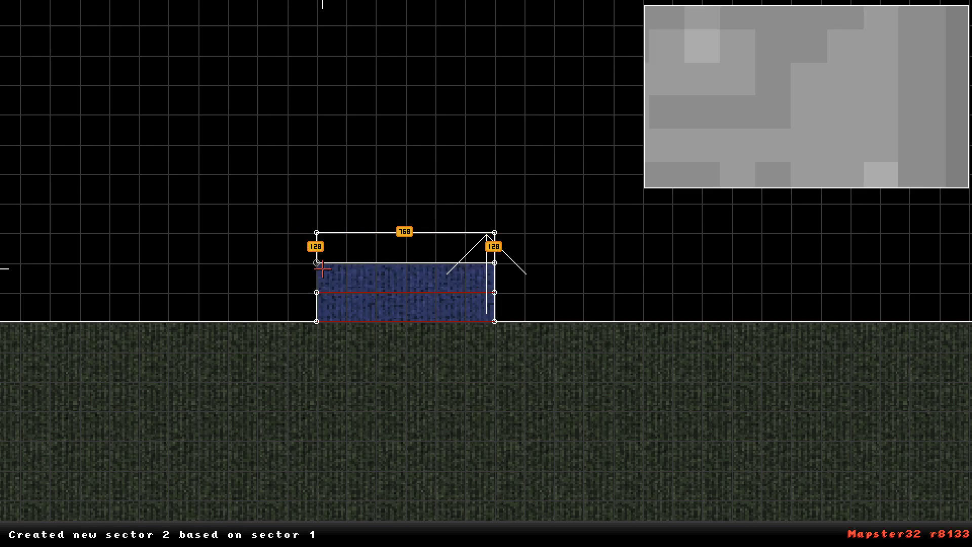
pyautogui.press('space')
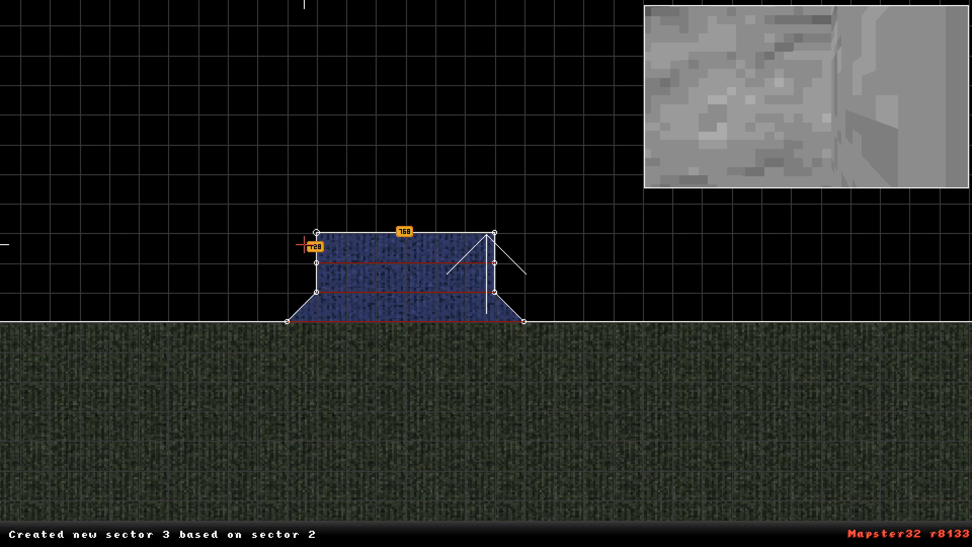
# Flare the passage's far corners outward by one grid square each, making its back wall 1024 units long, and return to 3D.
pyautogui.moveTo(308, 244); pyautogui.dragTo(287, 232)
pyautogui.moveTo(492, 232); pyautogui.dragTo(521, 231)
pyautogui.rightClick(437, 403)
pyautogui.press('KP_Enter')
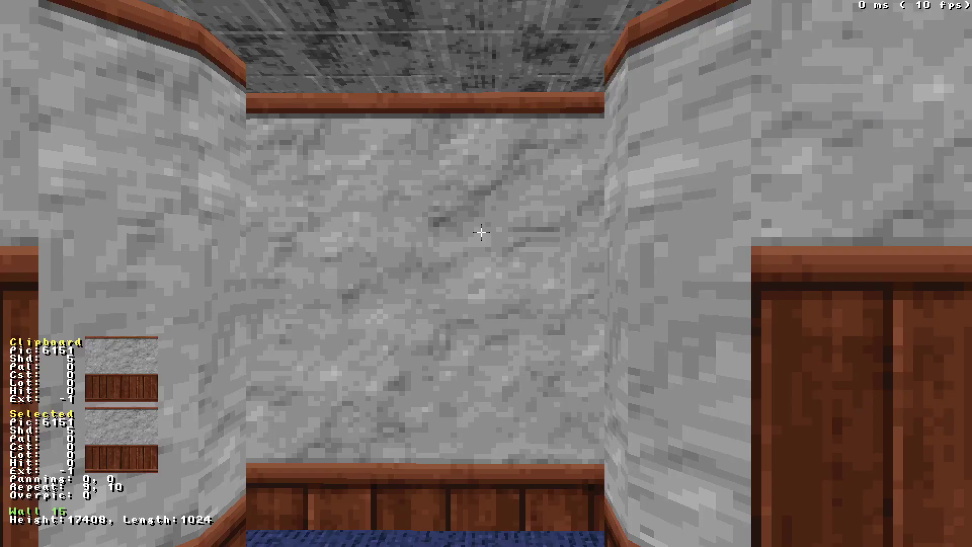
# Browse the tile list and apply light panel tile 8721 to the doorway's left angled wall.
pyautogui.press('Down')
pyautogui.press('v')
pyautogui.press('v')
pyautogui.press('Down')
pyautogui.press('Down')
pyautogui.press('Down')
pyautogui.press('Down')
pyautogui.press('Down')
pyautogui.press('Left')
pyautogui.press('Down')
pyautogui.press('Down')
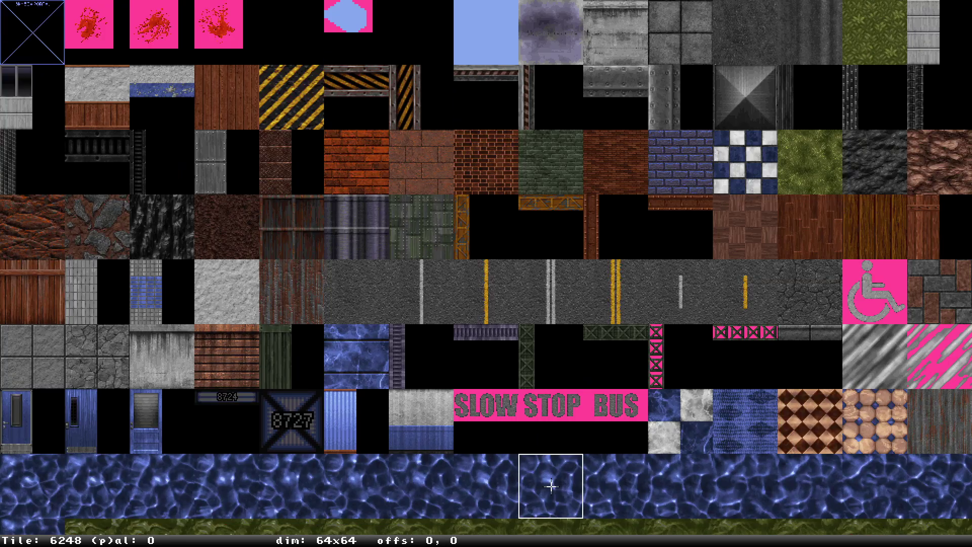
pyautogui.scroll(-17, 551, 486)
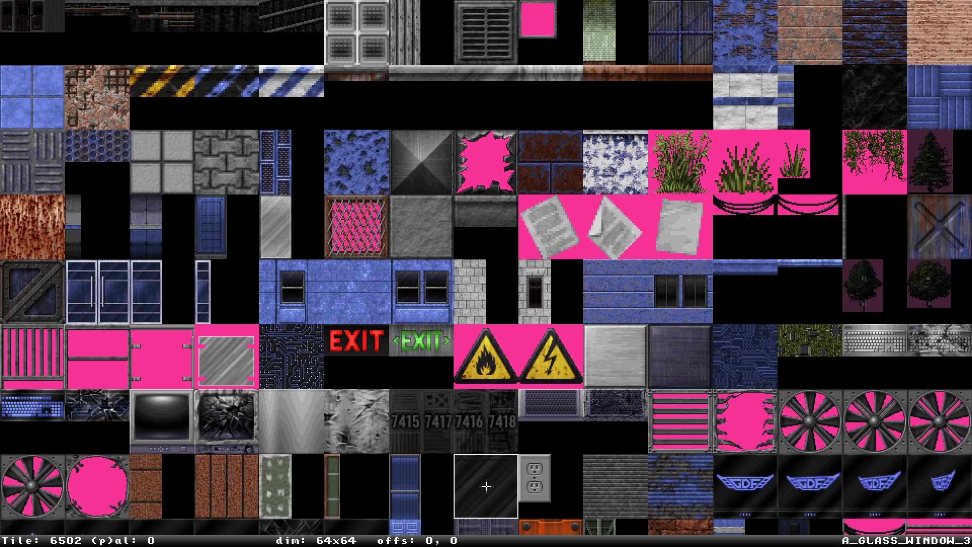
pyautogui.scroll(-20, 486, 486)
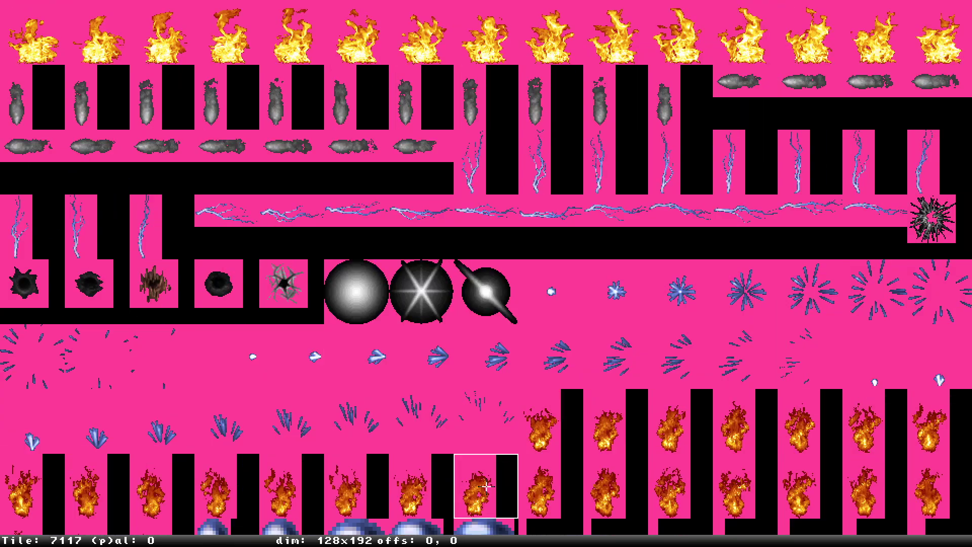
pyautogui.scroll(-20, 486, 486)
pyautogui.scroll(-16, 485, 486)
pyautogui.scroll(16, 486, 486)
pyautogui.scroll(-16, 486, 486)
pyautogui.scroll(-8, 486, 486)
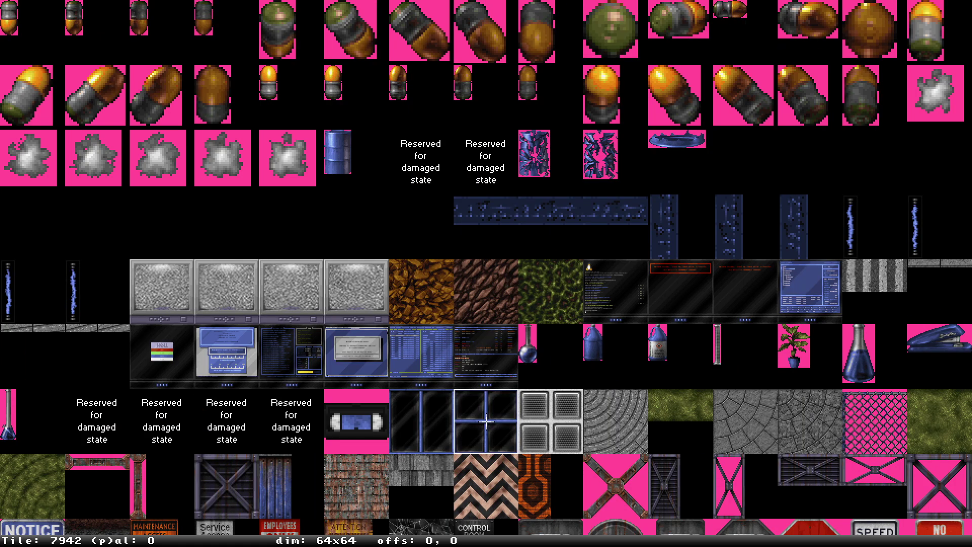
pyautogui.scroll(-8, 486, 421)
pyautogui.scroll(-20, 486, 486)
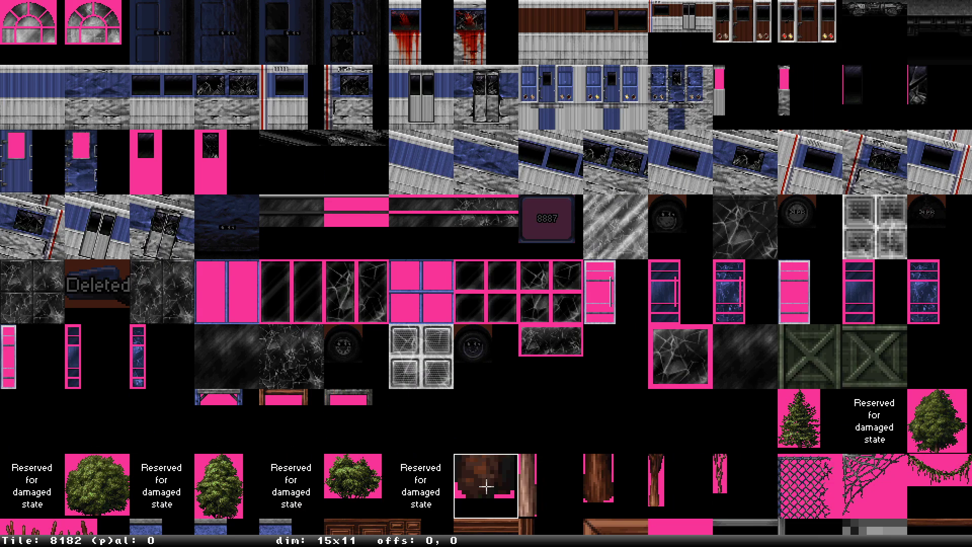
pyautogui.scroll(9, 486, 486)
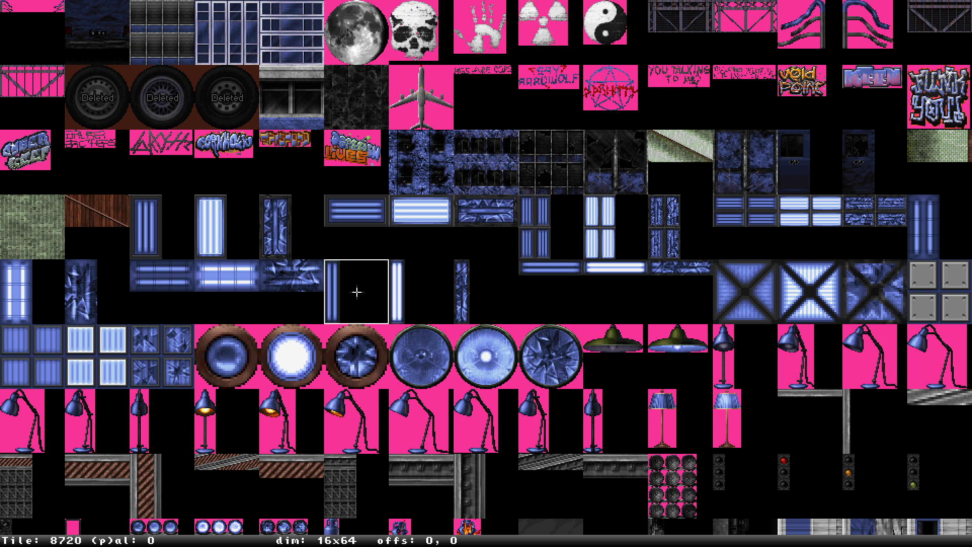
pyautogui.press('Return')
# Adjust the light panel texture's repeat to 2, 15 so it fits the height of the doorway wall.
pyautogui.press('Up')
pyautogui.press('Left')
pyautogui.press('z')
pyautogui.press('Down')
pyautogui.press('KP_2')
pyautogui.press('KP_2')
pyautogui.press('KP_2')
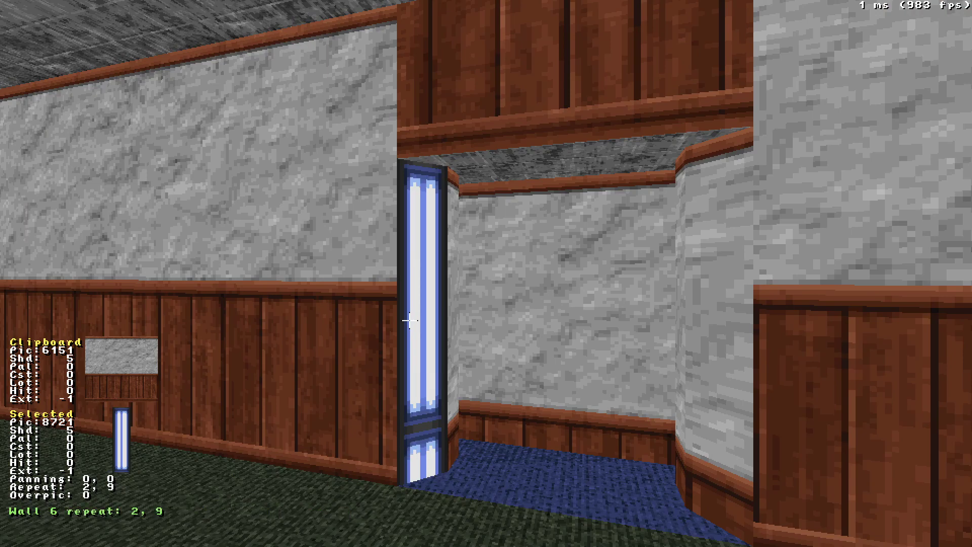
pyautogui.press('KP_8')
pyautogui.press('KP_8')
pyautogui.press('KP_8')
pyautogui.press('KP_8')
pyautogui.press('KP_8')
pyautogui.press('KP_8')
pyautogui.press('KP_8')
pyautogui.press('KP_8')
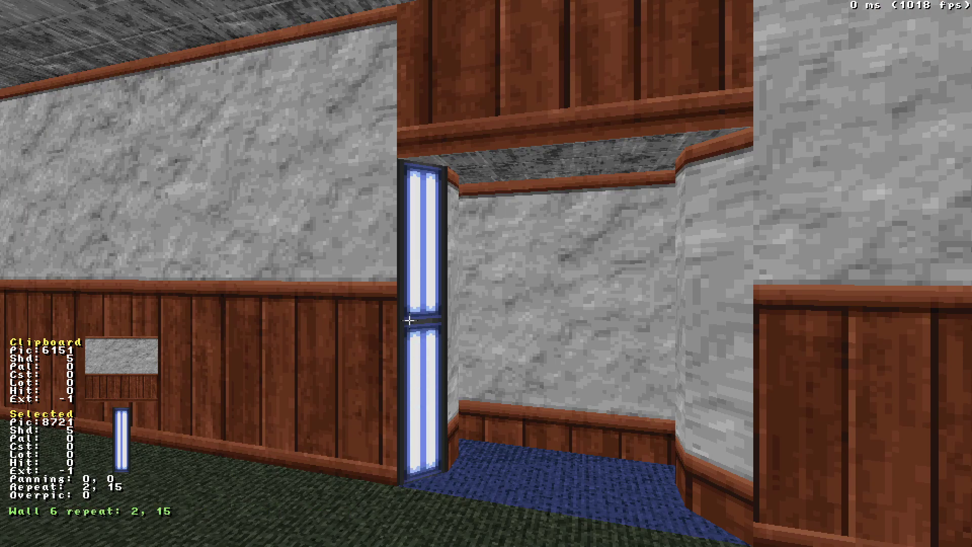
# Copy the light panel texture to the doorway's opposite angled wall and set that panel's palette to 33.
pyautogui.press('Down')
pyautogui.press('a')
pyautogui.press('Right')
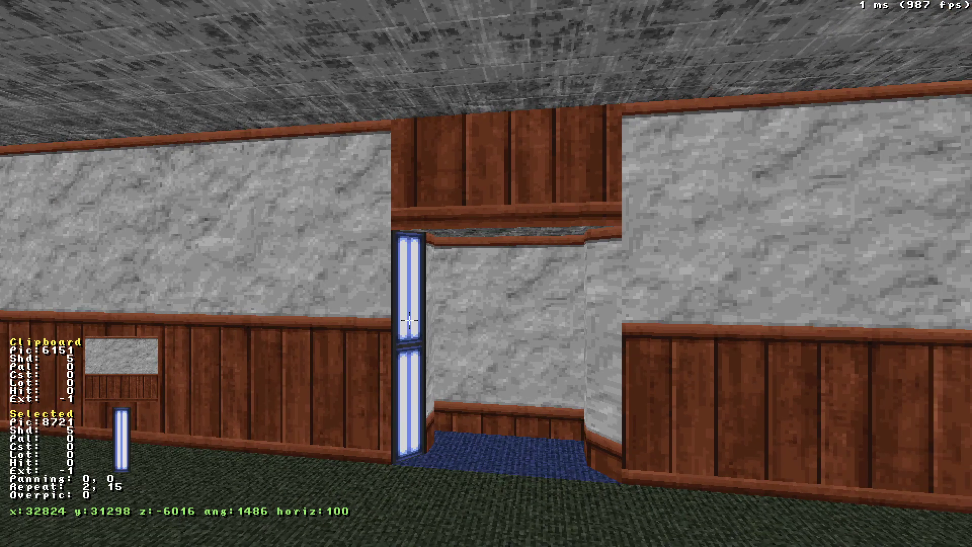
pyautogui.press('Tab')
pyautogui.press('z')
pyautogui.press('Right')
pyautogui.press('Return')
pyautogui.hotkey('alt', 'p')
pyautogui.write('33')
pyautogui.press('Return')
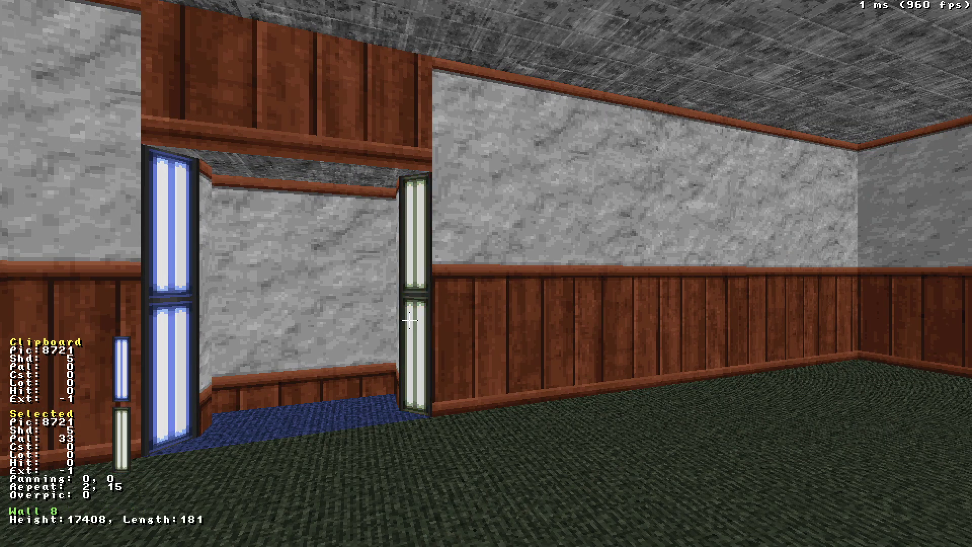
# Brighten the palette 33 light panel to shade 0 and copy it onto the other doorway light.
pyautogui.press('KP_Add')
pyautogui.press('KP_Add')
pyautogui.press('KP_Add')
pyautogui.press('KP_Add')
pyautogui.press('KP_Add')
pyautogui.press('KP_Subtract')
pyautogui.press('KP_Subtract')
pyautogui.press('KP_Subtract')
pyautogui.press('KP_Subtract')
pyautogui.press('KP_Subtract')
pyautogui.press('Tab')
pyautogui.press('Return')
pyautogui.press('Right')
pyautogui.press('Up')
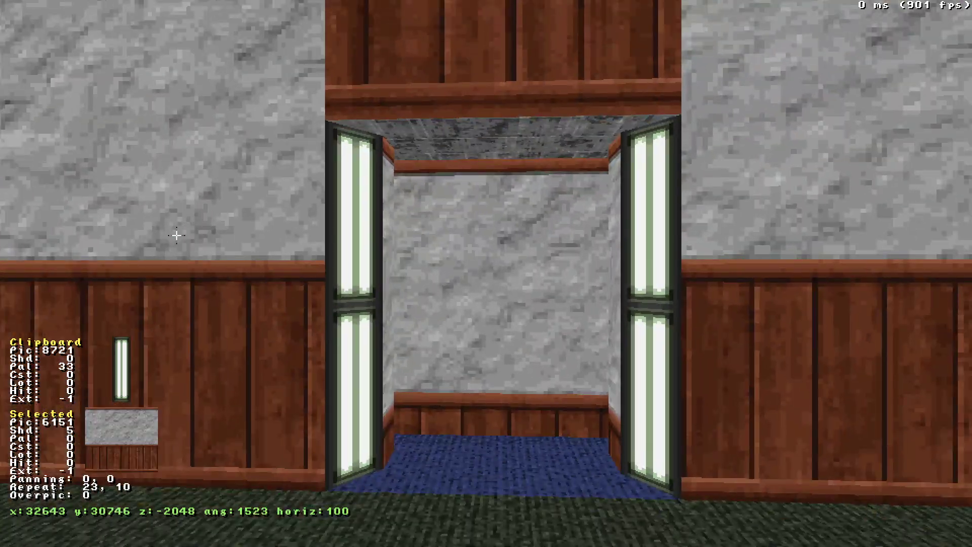
# Apply dark ribbed metal tile 6162 to the side wall of the doorway's middle sector.
pyautogui.press('Down')
pyautogui.click(423, 327)
pyautogui.press('Up')
pyautogui.click(433, 241)
pyautogui.press('Right')
pyautogui.press('Left')
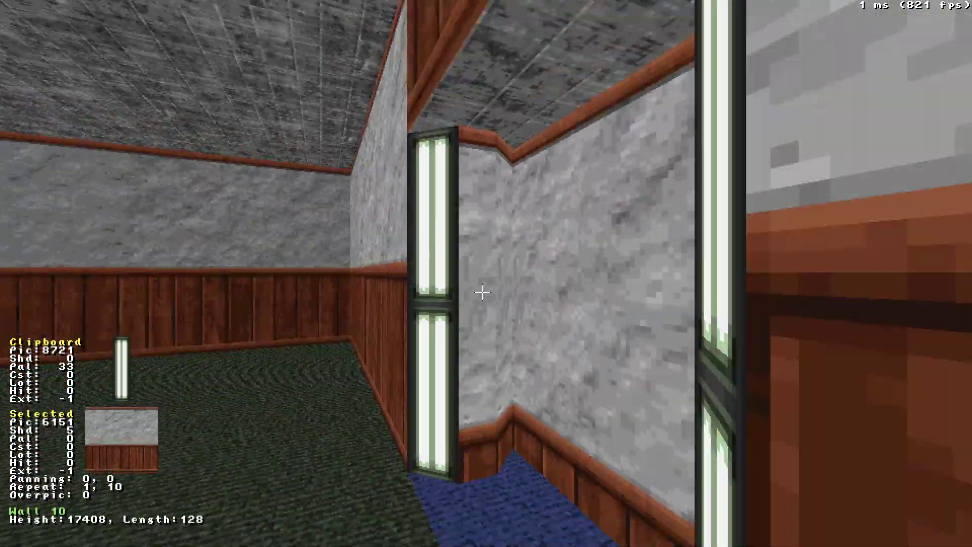
pyautogui.press('v')
pyautogui.press('Right')
pyautogui.press('Right')
pyautogui.press('Right')
pyautogui.press('Right')
pyautogui.press('Right')
pyautogui.press('Right')
pyautogui.press('Right')
pyautogui.press('Right')
pyautogui.press('Right')
pyautogui.press('Right')
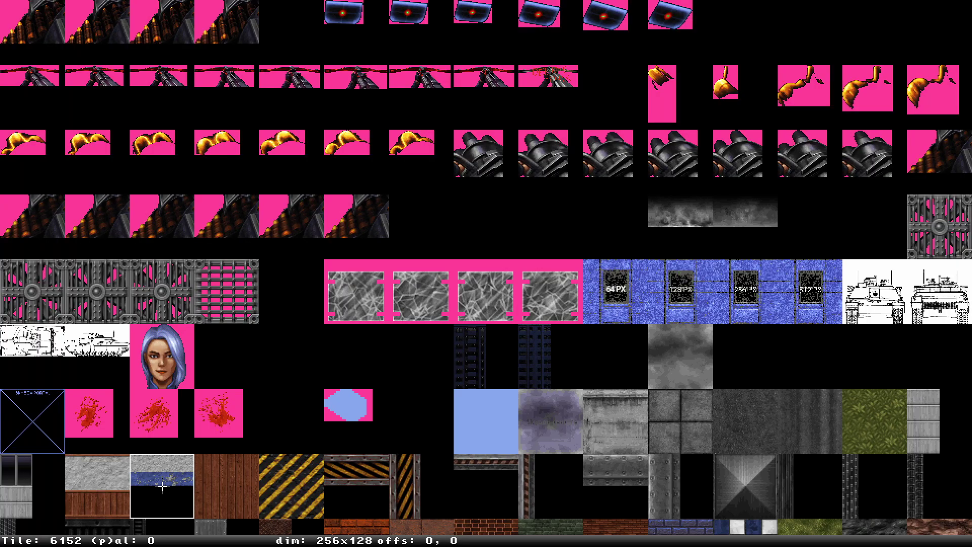
pyautogui.press('Right')
pyautogui.press('Return')
# Toggle the metal side wall's texture alignment and copy its texture to the opposite side wall of the middle sector.
pyautogui.press('o')
pyautogui.keyDown('ctrl'); pyautogui.moveTo(471, 295); pyautogui.dragTo(471, 295); pyautogui.keyUp('ctrl')
pyautogui.press('Tab')
pyautogui.moveTo(470, 294); pyautogui.dragTo(582, 294, button='right')
pyautogui.press('Return')
pyautogui.moveTo(666, 237); pyautogui.dragTo(665, 238)
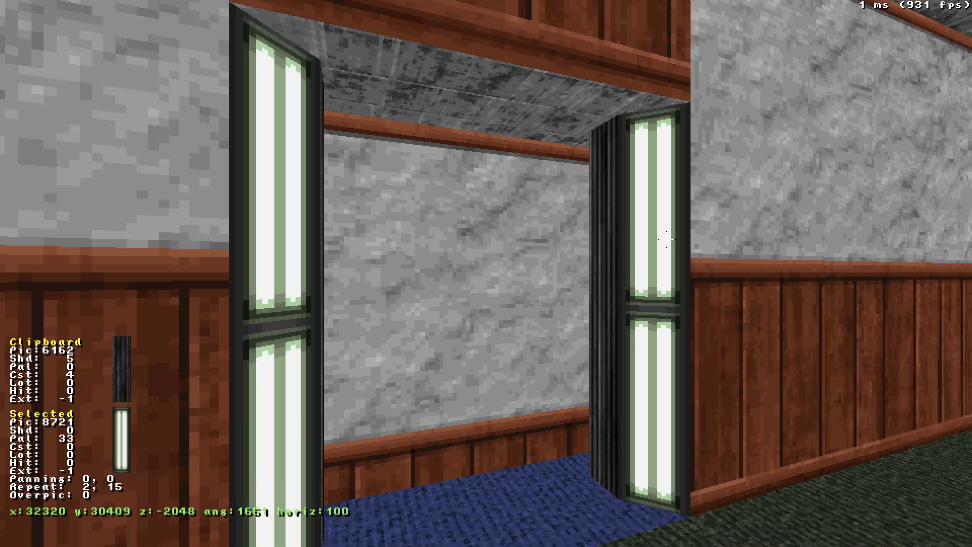
# Lower the middle doorway sector's ceiling slightly, texture it with hazard-stripe tile 6154 and turn on texture expansion.
pyautogui.click(588, 125)
pyautogui.scroll(-1, 588, 125)
pyautogui.press('v')
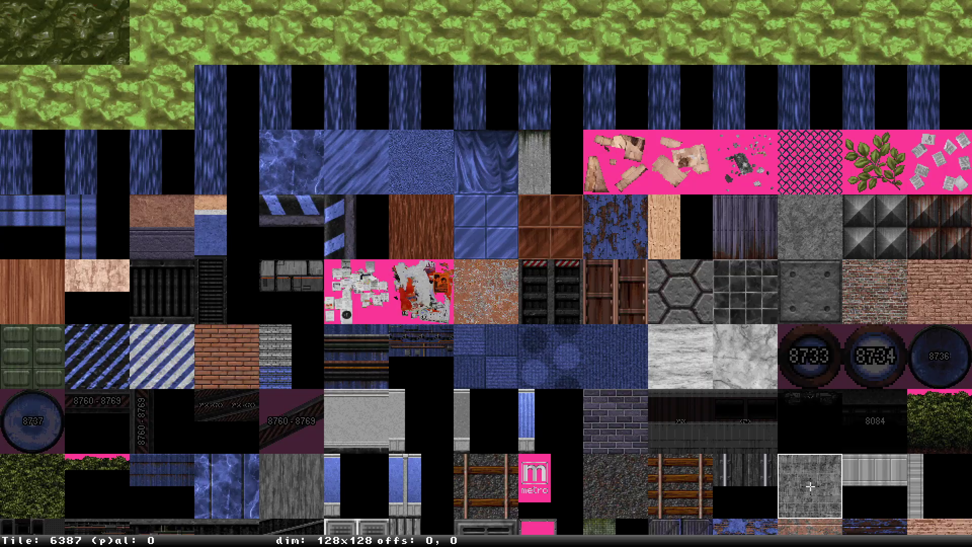
pyautogui.scroll(10, 810, 486)
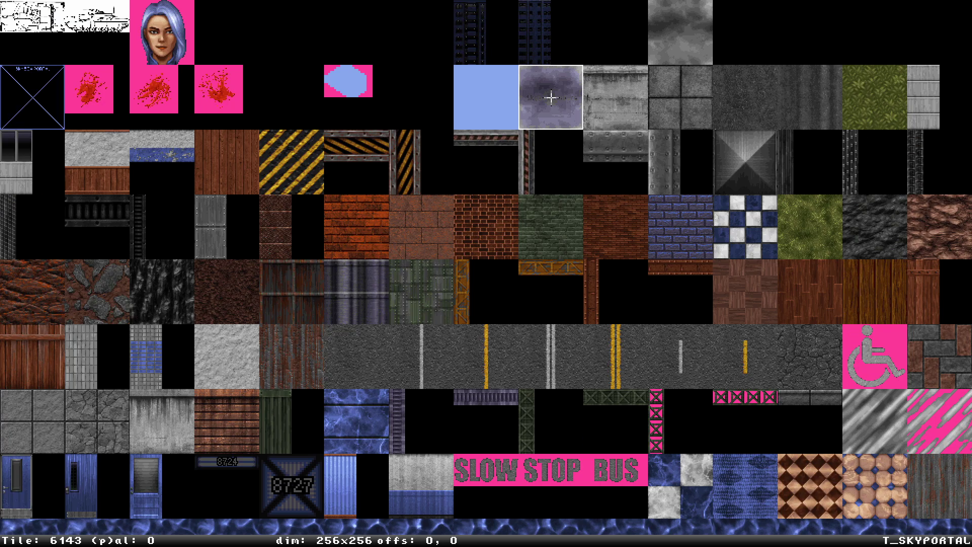
pyautogui.click(291, 162)
pyautogui.press('e')
pyautogui.press('e')
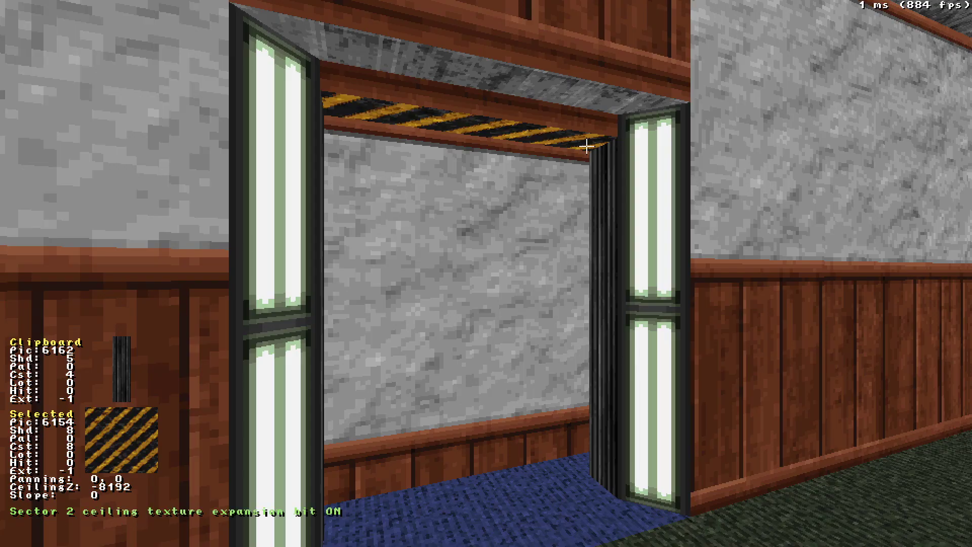
# Copy the hazard-stripe texture onto the floors of the front and rear doorway sectors and brighten them to shade 1.
pyautogui.press('Tab')
pyautogui.press('Return')
pyautogui.press('Return')
pyautogui.scroll(7, 598, 516)
pyautogui.scroll(2, 584, 510)
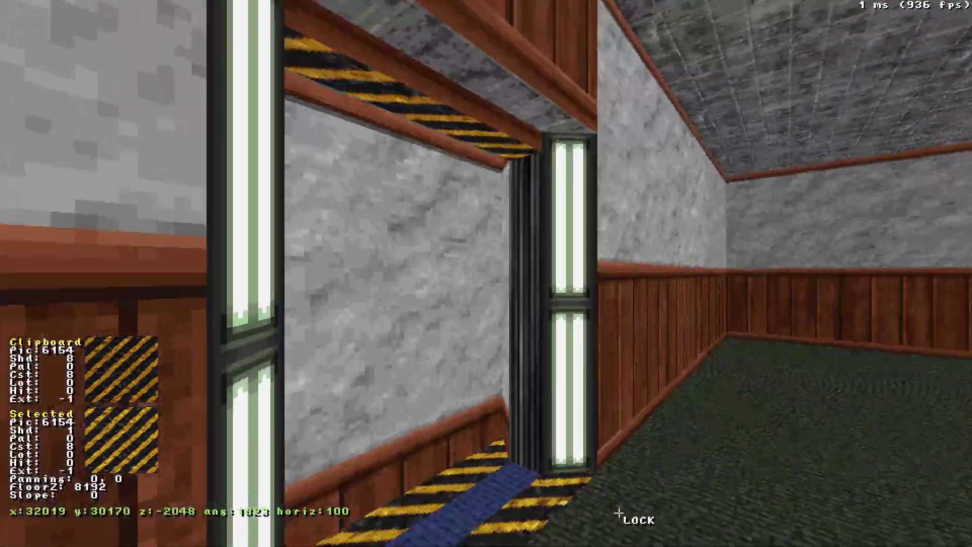
pyautogui.moveTo(619, 513); pyautogui.dragTo(619, 514)
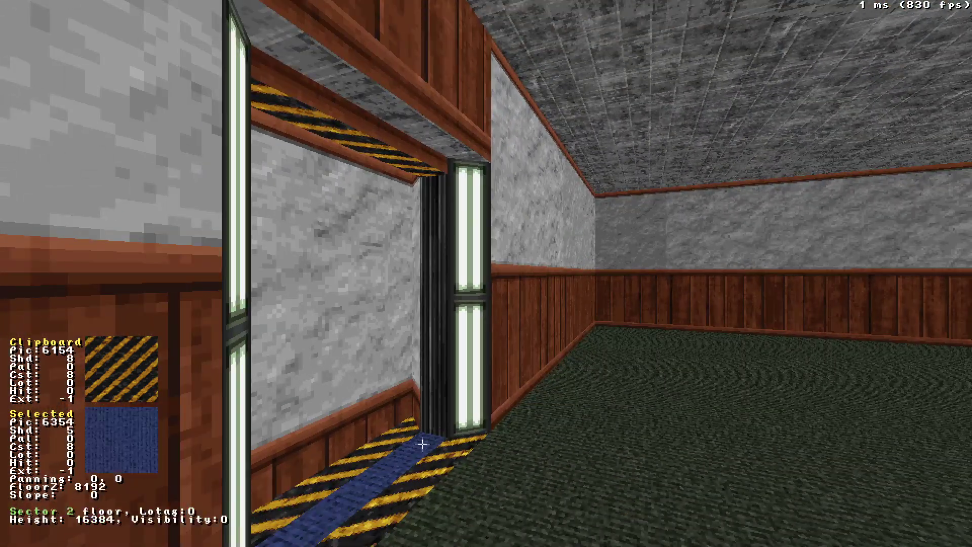
pyautogui.press('Down')
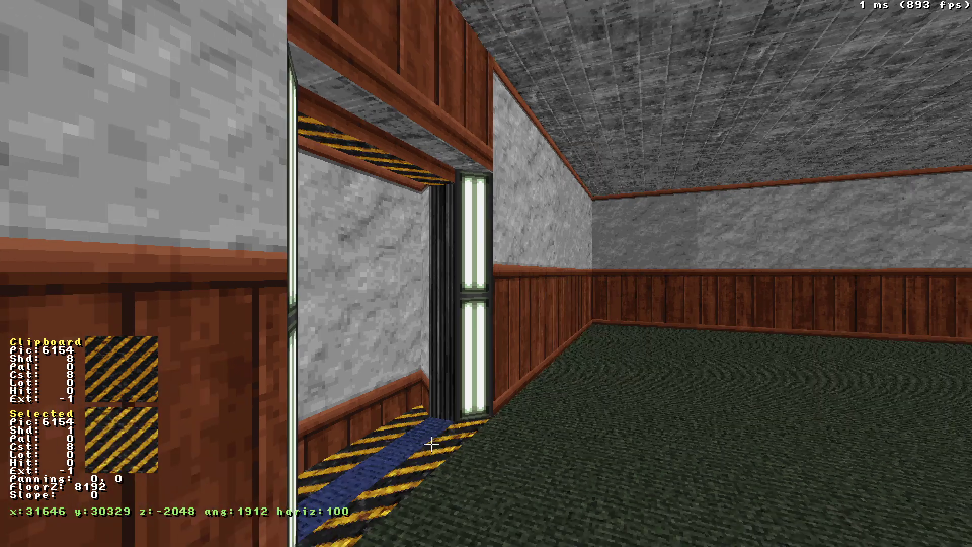
pyautogui.press('Right')
pyautogui.press('Left')
pyautogui.press('Right')
pyautogui.press('Left')
pyautogui.press('Right')
pyautogui.press('v')
pyautogui.press('v')
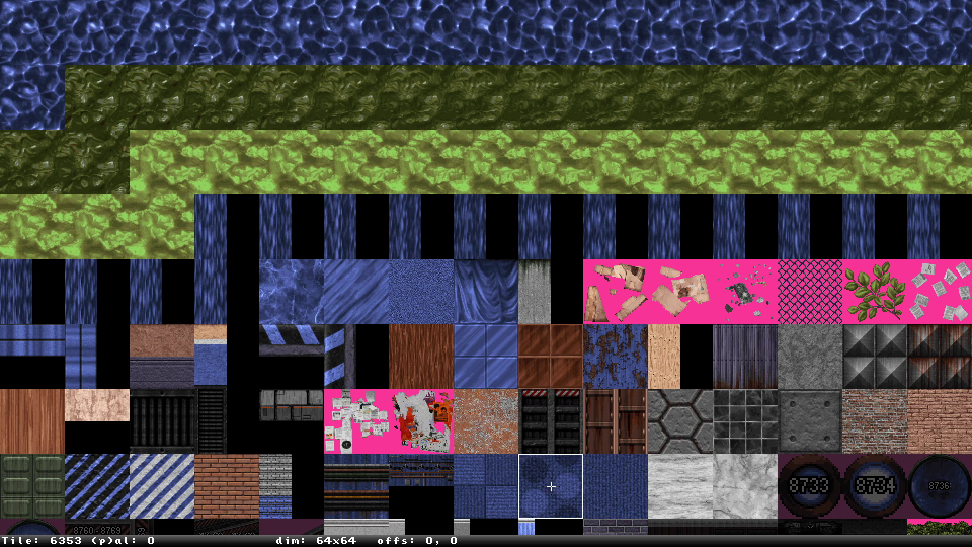
pyautogui.scroll(-5, 551, 486)
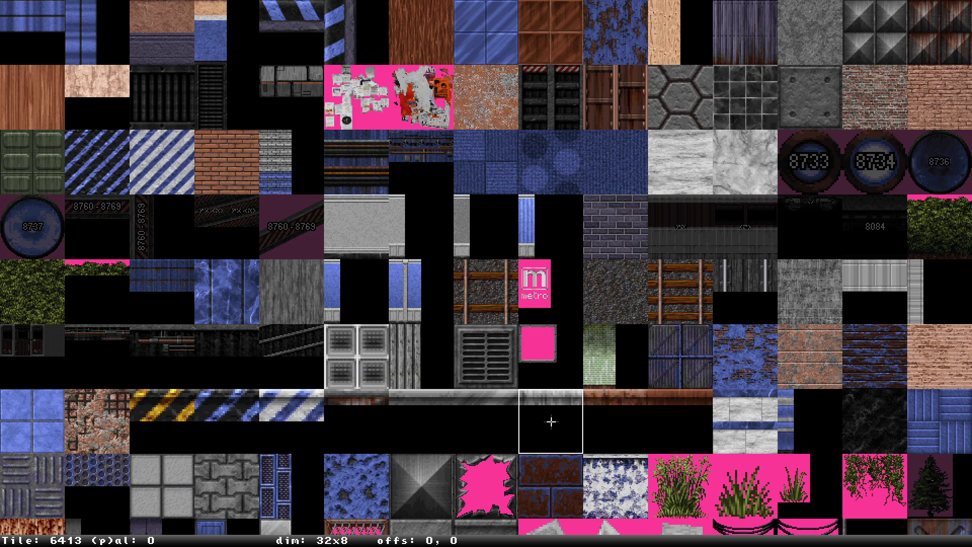
pyautogui.scroll(3, 551, 32)
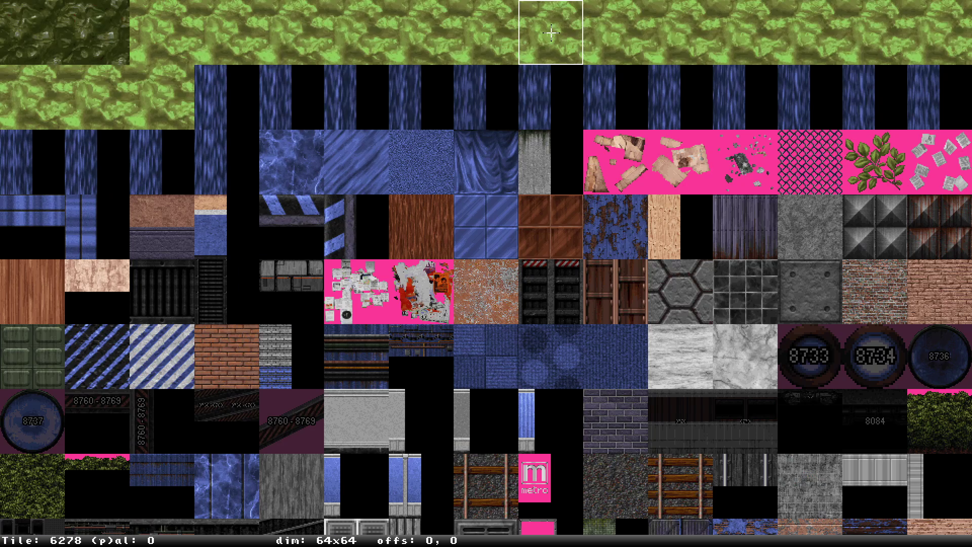
pyautogui.scroll(-7, 551, 455)
pyautogui.scroll(-3, 421, 486)
pyautogui.press('Escape')
# Texture the middle doorway sector's floor with hazard-striped metal tile 6155 and pan it to 1, 197.
pyautogui.press('Tab')
pyautogui.press('Return')
pyautogui.press('v')
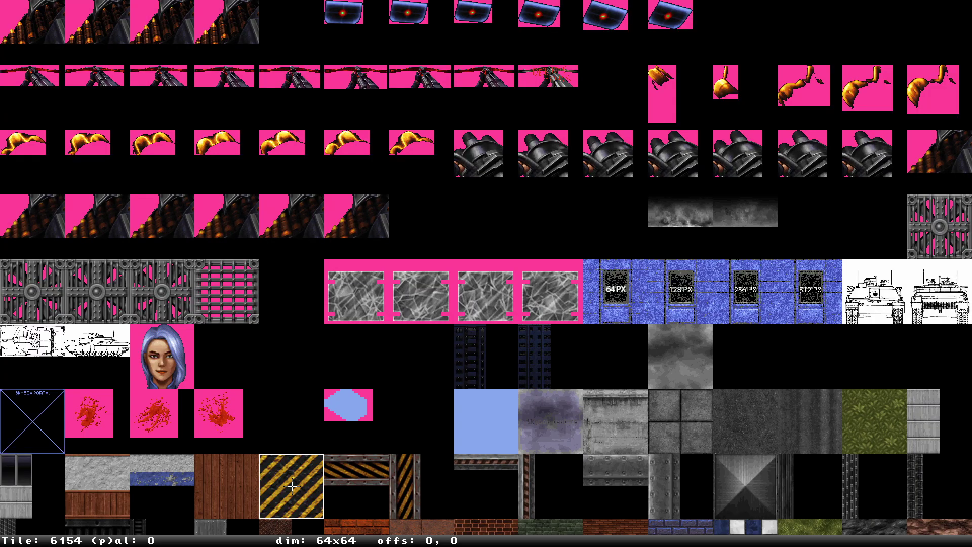
pyautogui.click(357, 486)
pyautogui.press('KP_2')
pyautogui.press('KP_6')
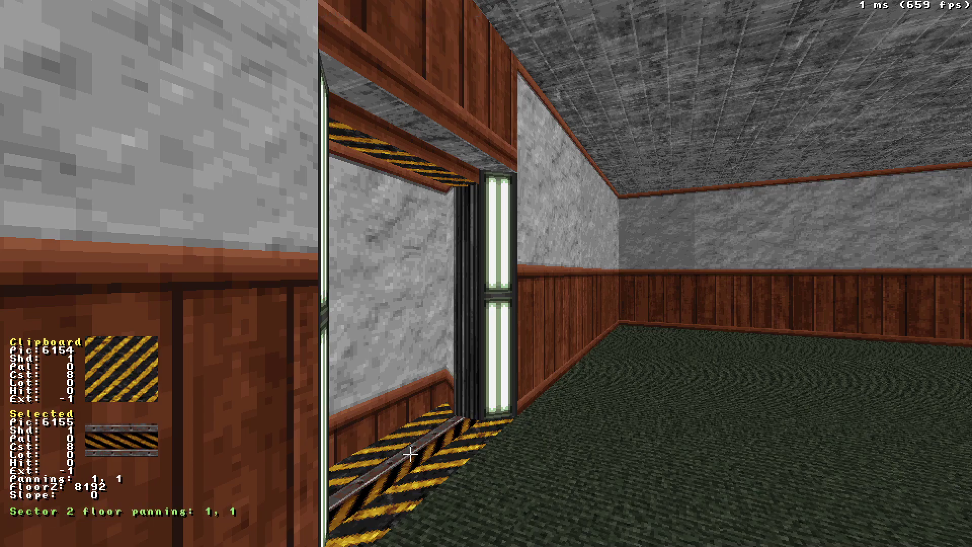
pyautogui.press('KP_8')
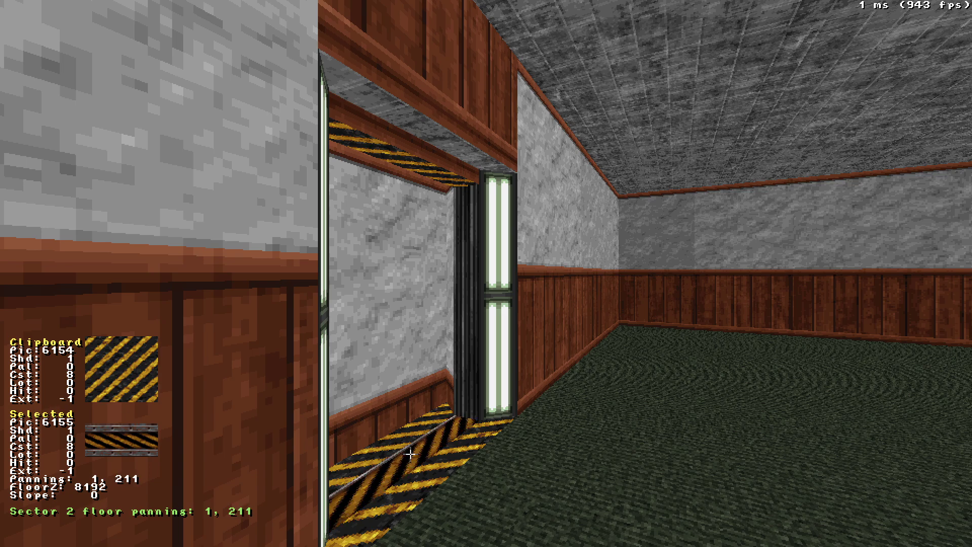
pyautogui.press('KP_8')
# Copy the middle floor's tile 6155 onto the front and rear doorway floors and turn off the front floor's texture expansion.
pyautogui.press('Tab')
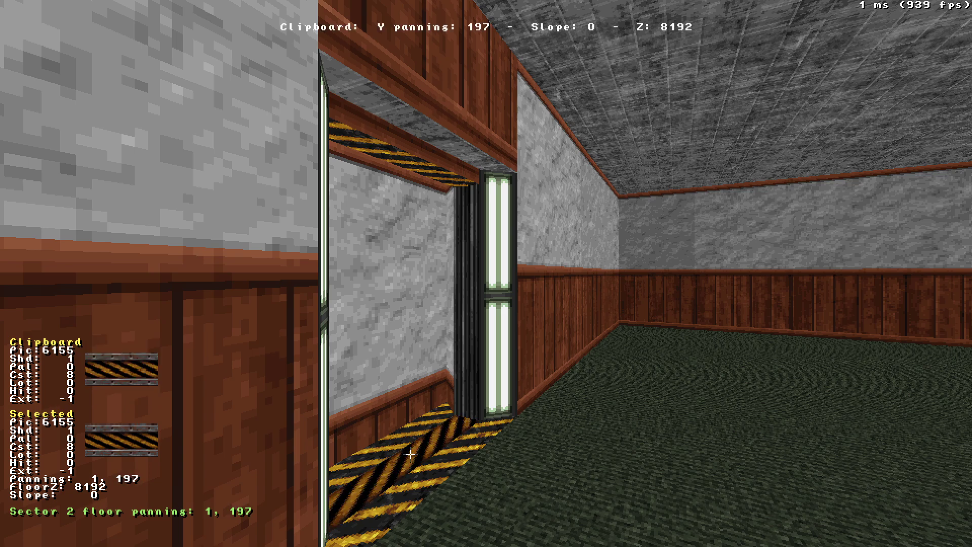
pyautogui.press('Return')
pyautogui.press('Return')
pyautogui.moveTo(434, 427); pyautogui.dragTo(435, 426)
pyautogui.press('e')
pyautogui.moveTo(618, 501); pyautogui.dragTo(618, 501)
pyautogui.press('e')
pyautogui.press('e')
pyautogui.press('e')
pyautogui.press('e')
pyautogui.press('e')
pyautogui.moveTo(551, 497); pyautogui.dragTo(551, 497)
pyautogui.press('e')
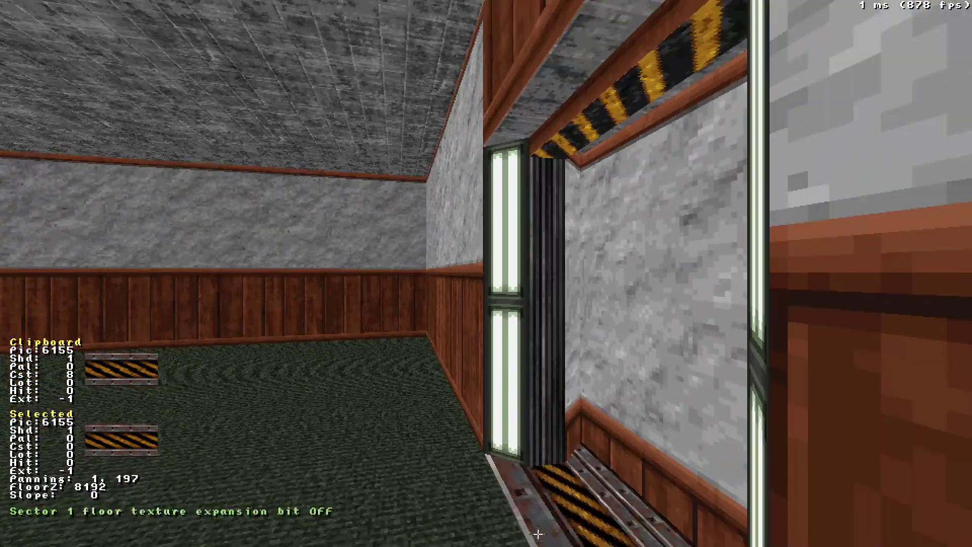
# Align the metal-edged texture on the outer doorway floors, panning it to 196, 61.
pyautogui.moveTo(398, 460); pyautogui.dragTo(398, 460, button='middle')
pyautogui.moveTo(504, 396); pyautogui.dragTo(504, 396, button='middle')
pyautogui.press('e')
pyautogui.keyDown('shift'); pyautogui.moveTo(536, 438); pyautogui.dragTo(604, 467); pyautogui.keyUp('shift')
pyautogui.press('e')
pyautogui.keyDown('shift'); pyautogui.moveTo(651, 490); pyautogui.dragTo(651, 493); pyautogui.keyUp('shift')
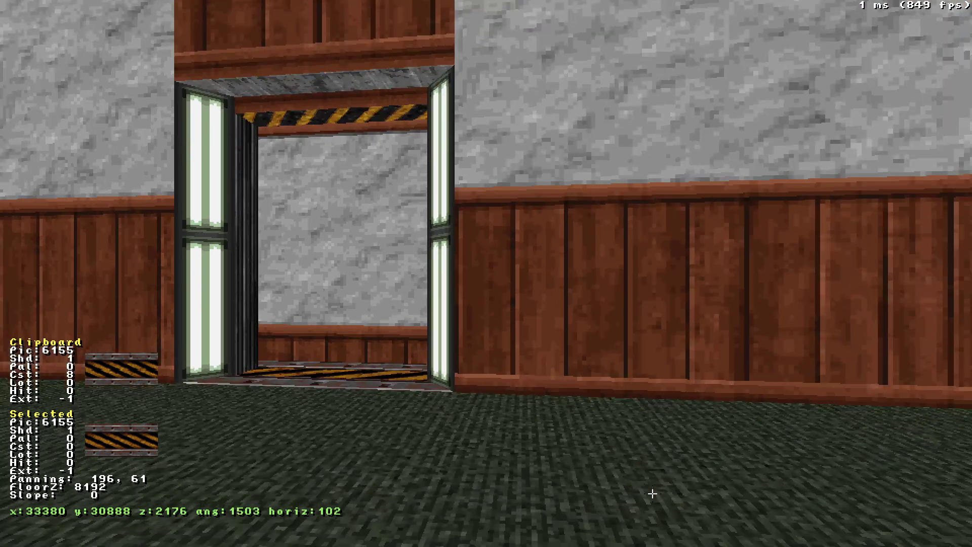
# Copy the doorway floor's tile 6155 onto the front doorway sector's ceiling.
pyautogui.moveTo(651, 493); pyautogui.dragTo(650, 493, button='middle')
pyautogui.moveTo(628, 382); pyautogui.dragTo(627, 381)
pyautogui.press('Tab')
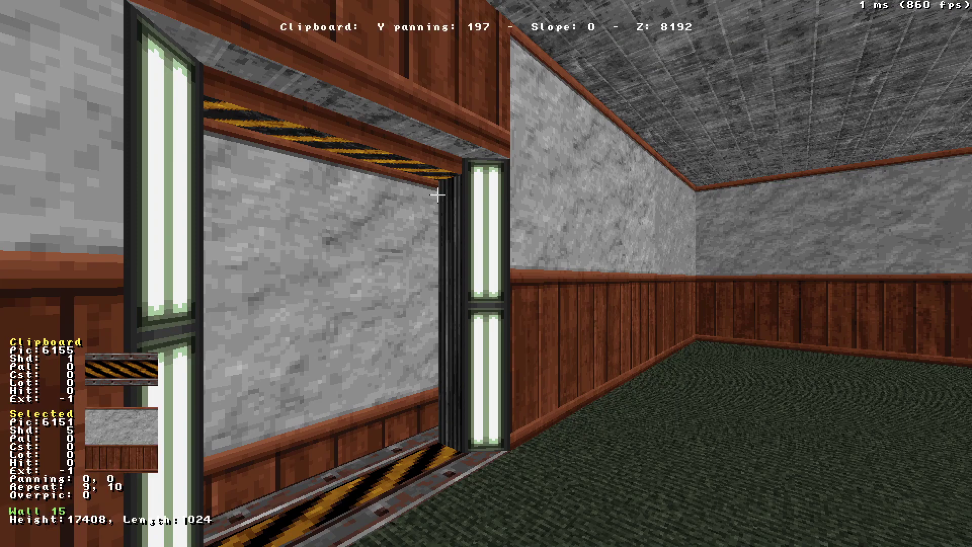
pyautogui.press('Return')
# Tilt the front doorway sector's ceiling and change the sector's first wall to move the slope's hinge.
pyautogui.click(458, 144)
pyautogui.press('[')
pyautogui.press('[')
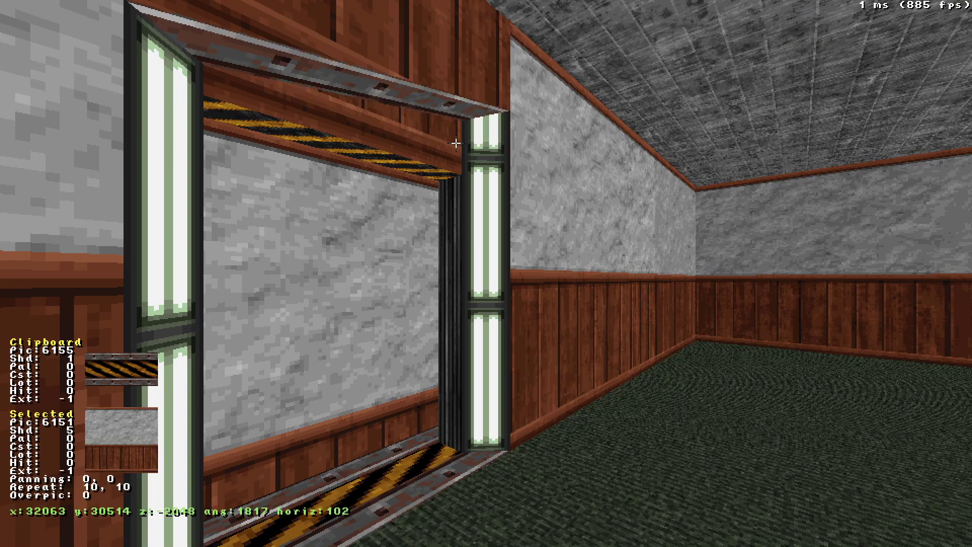
pyautogui.press('alt')
pyautogui.hotkey('alt', 'f')
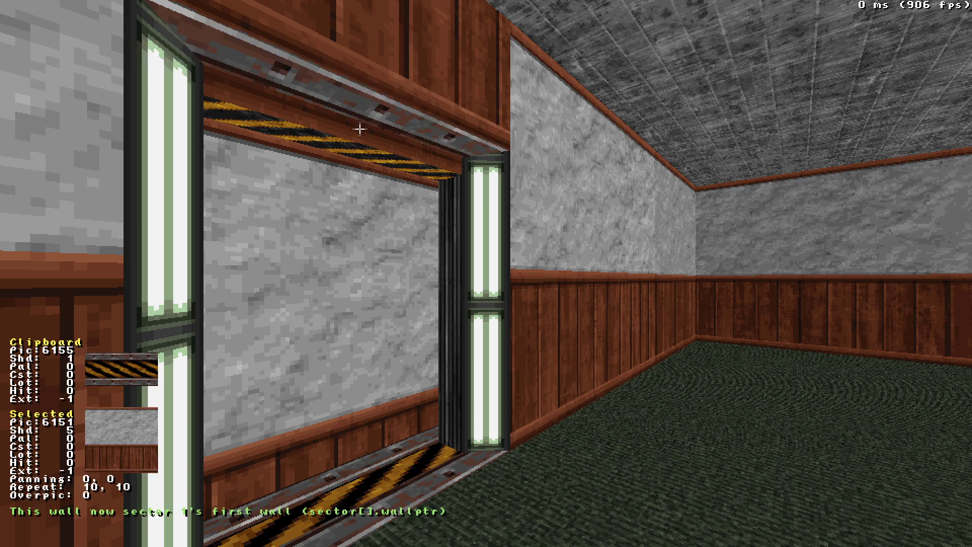
# Adjust the front doorway ceiling's slope to -5632 so that it rises towards the room.
pyautogui.click(391, 119)
pyautogui.press('[')
pyautogui.press('[')
pyautogui.press('[')
pyautogui.press('[')
pyautogui.press('[')
pyautogui.press('[')
pyautogui.press('[')
pyautogui.press('[')
pyautogui.press(']')
pyautogui.press(']')
pyautogui.press(']')
pyautogui.press(']')
pyautogui.hotkey('ctrl', 'Right')
pyautogui.press('Left')
pyautogui.press('Down')
pyautogui.press('[')
pyautogui.press('[')
pyautogui.press('[')
pyautogui.press('[')
pyautogui.press('[')
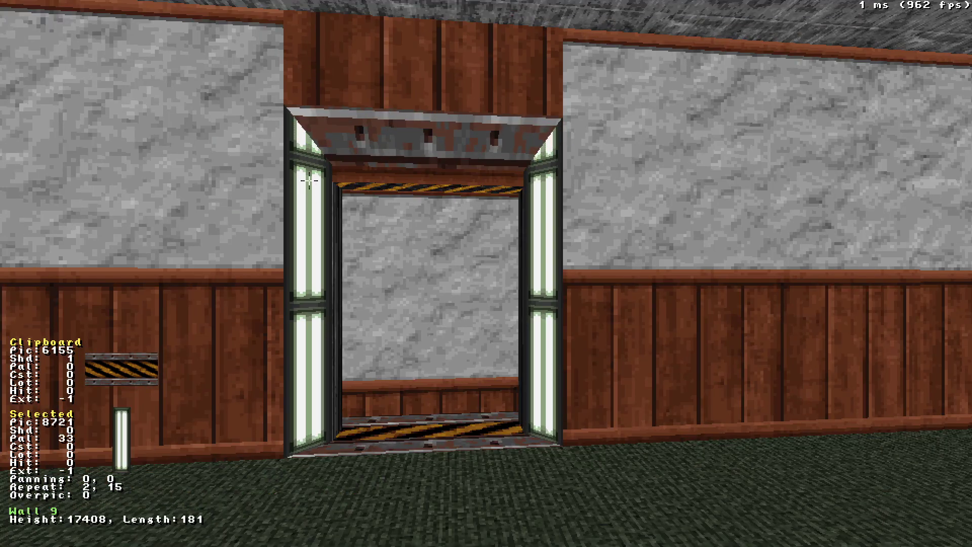
# Set the light texture on one front doorway side wall to repeat 2, 13 and panning 0, 74.
pyautogui.press('KP_2')
pyautogui.press('KP_8')
pyautogui.press('alt')
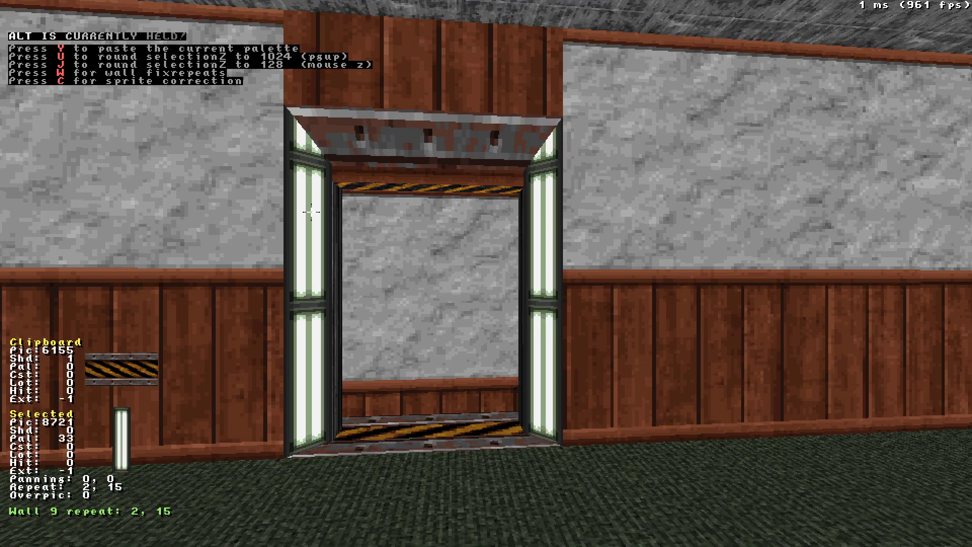
pyautogui.press('KP_2')
pyautogui.press('KP_8')
pyautogui.press('alt+KP_2')
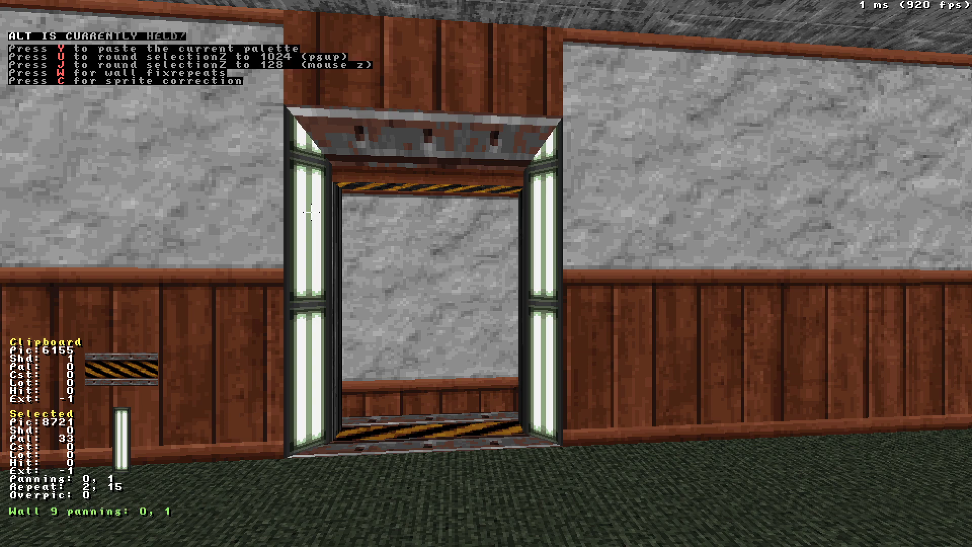
pyautogui.press('shift+KP_2')
pyautogui.press('shift+KP_2')
pyautogui.press('shift+KP_2')
pyautogui.press('shift+KP_2')
pyautogui.press('shift+KP_2')
pyautogui.press('shift+KP_2')
pyautogui.press('shift+KP_2')
pyautogui.press('shift+KP_2')
pyautogui.press('shift+KP_2')
pyautogui.press('KP_8')
pyautogui.press('KP_8')
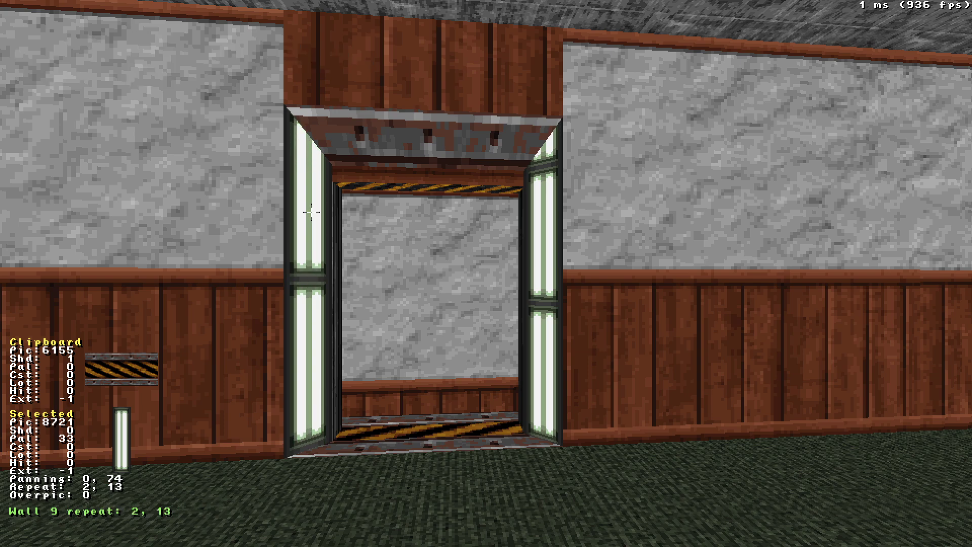
# Copy the adjusted light texture to the opposite front side wall and turn on the front ceiling's texture expansion.
pyautogui.press('alt')
pyautogui.press('Tab')
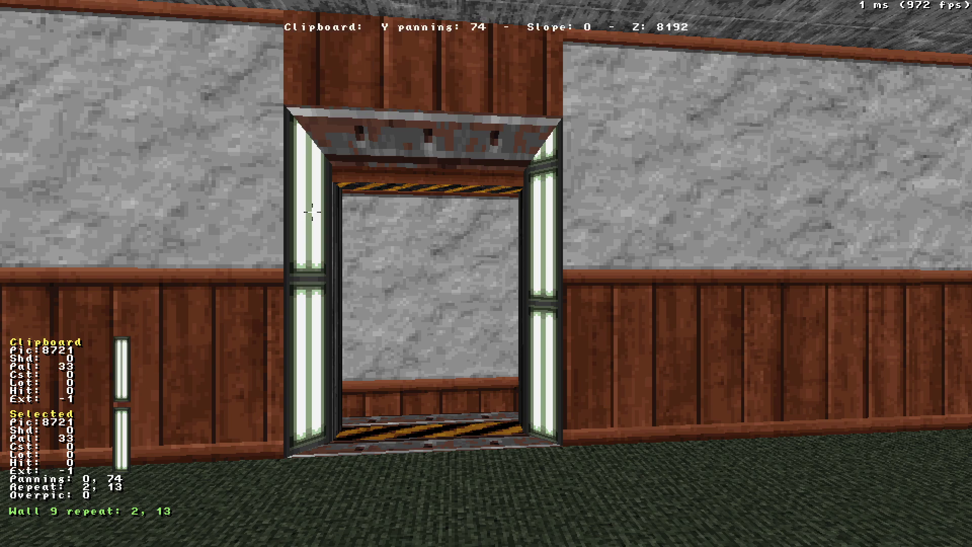
pyautogui.press('Return')
pyautogui.moveTo(493, 269); pyautogui.dragTo(493, 269)
pyautogui.press('e')
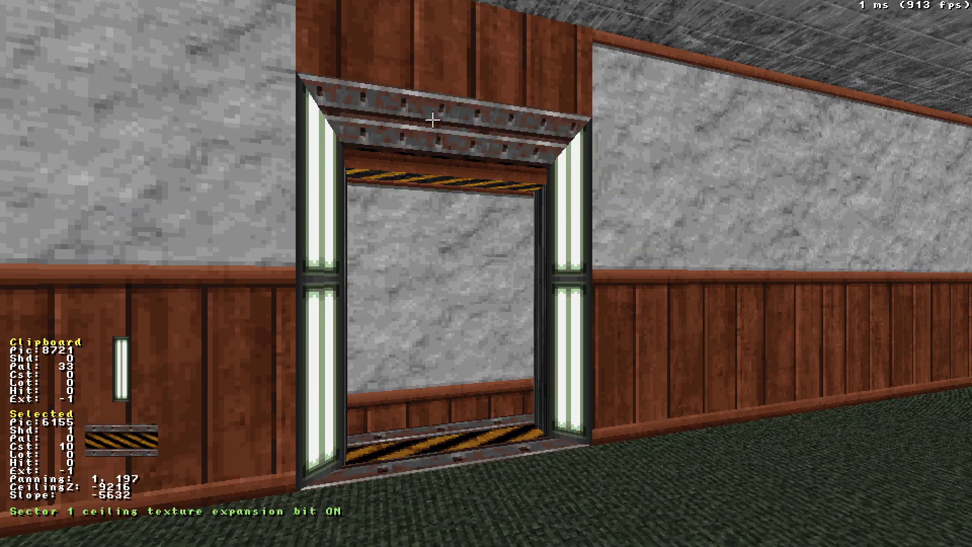
pyautogui.press('Down')
pyautogui.press('v')
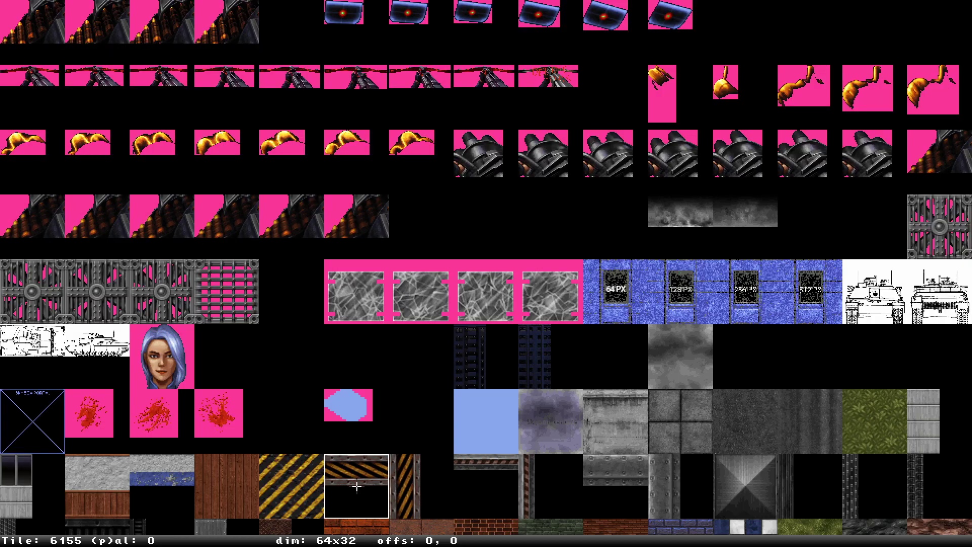
pyautogui.press('Return')
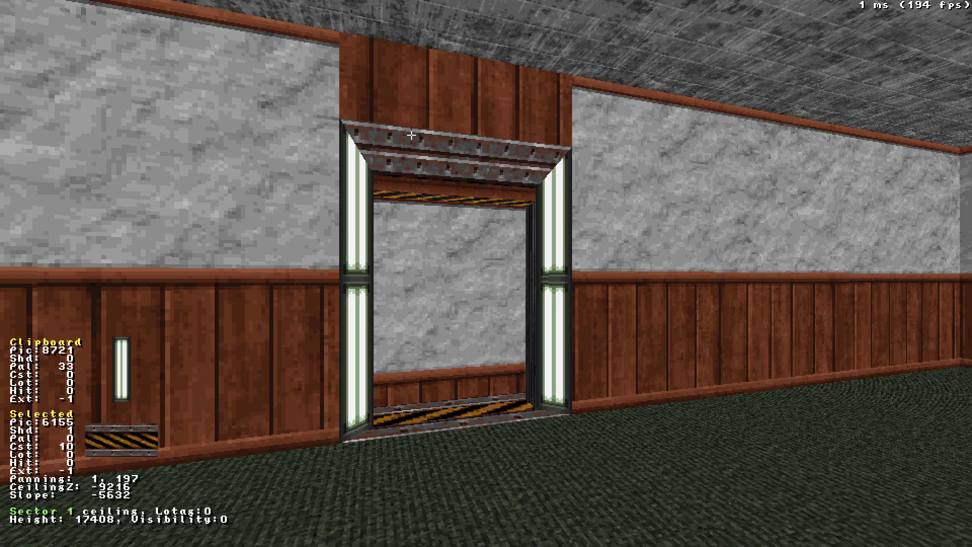
# Reset the front doorway ceiling's slope and panning to make it flat, and realign its hazard-striped texture.
pyautogui.press('pagedown')
pyautogui.press('pagedown')
pyautogui.press('pagedown')
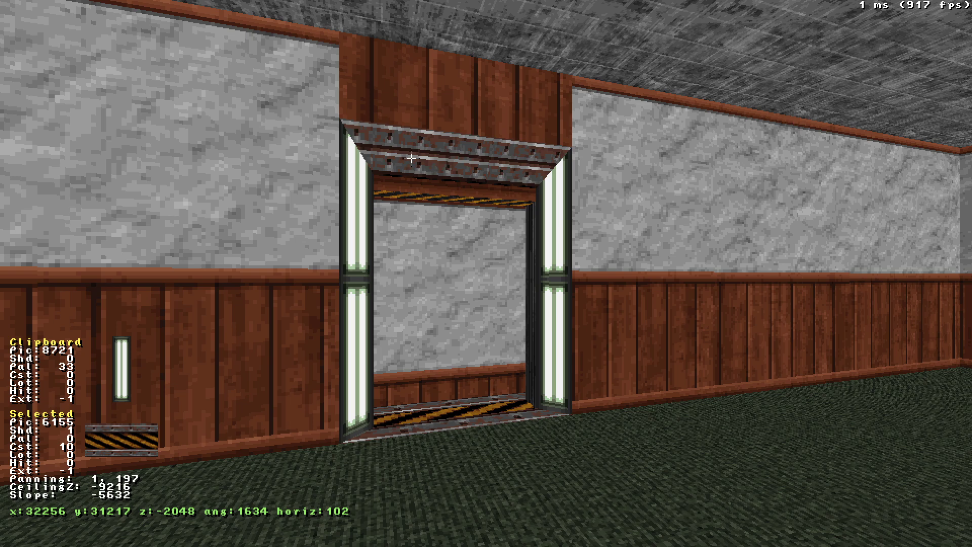
pyautogui.moveTo(393, 172); pyautogui.dragTo(393, 172)
pyautogui.click(612, 138)
pyautogui.press('/')
pyautogui.moveTo(611, 138); pyautogui.dragTo(611, 139)
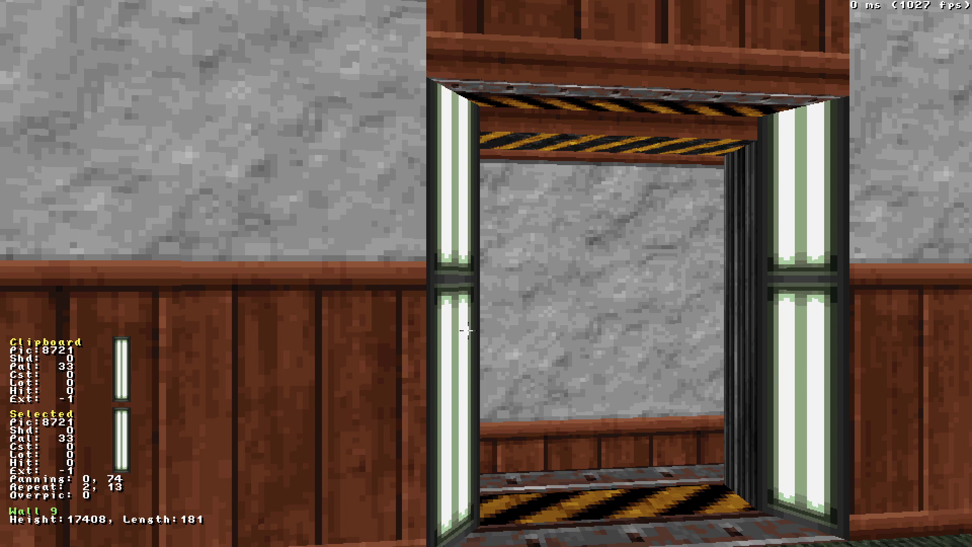
# Lower the middle doorway sector's ceiling down to the floor to close the door.
pyautogui.press('KP_2')
pyautogui.press('KP_8')
pyautogui.press('Right')
pyautogui.press('Up')
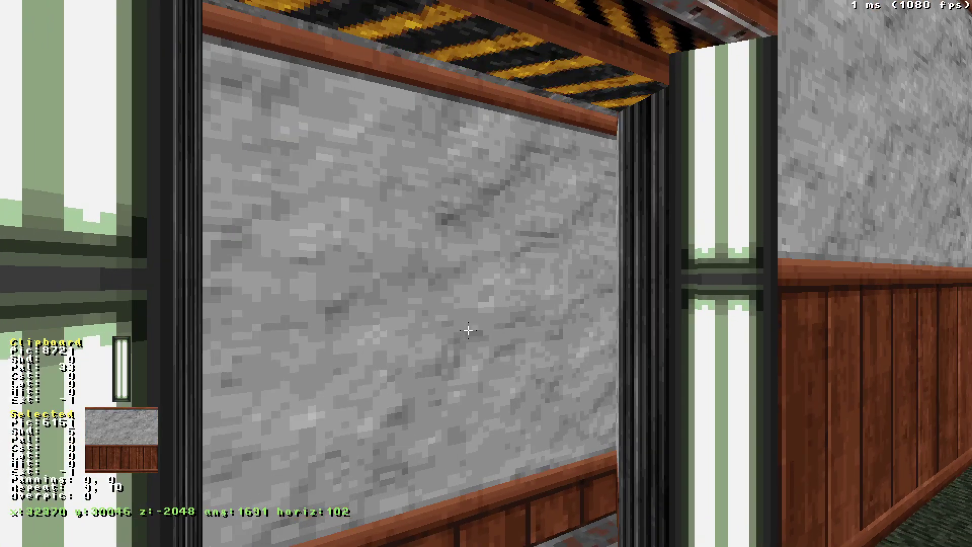
pyautogui.hotkey('ctrl', 'pagedown')
pyautogui.press('Down')
pyautogui.press('Left')
# Apply blue glass door tile 6452 to the front face of the closed door.
pyautogui.click(579, 91)
pyautogui.press('v')
pyautogui.press('v')
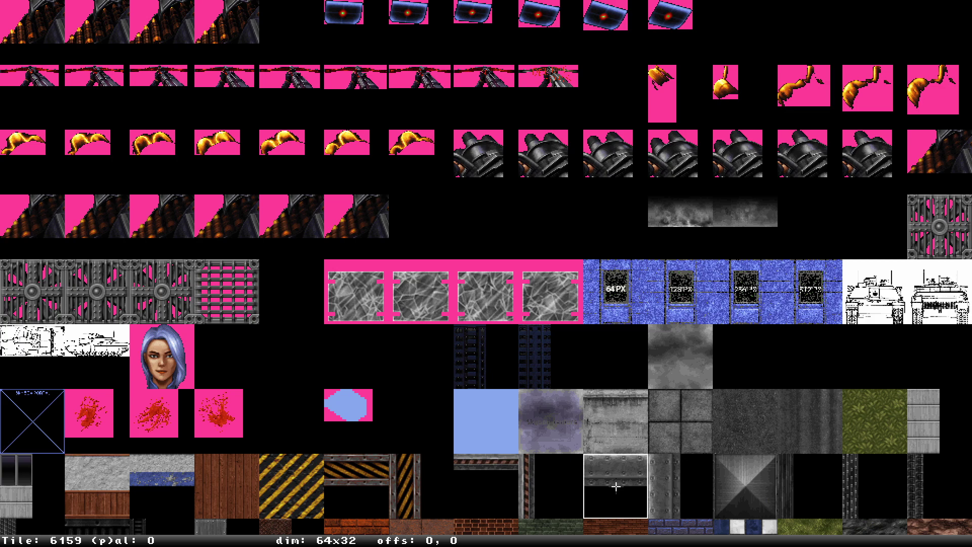
pyautogui.scroll(-7, 551, 486)
pyautogui.scroll(-3, 551, 486)
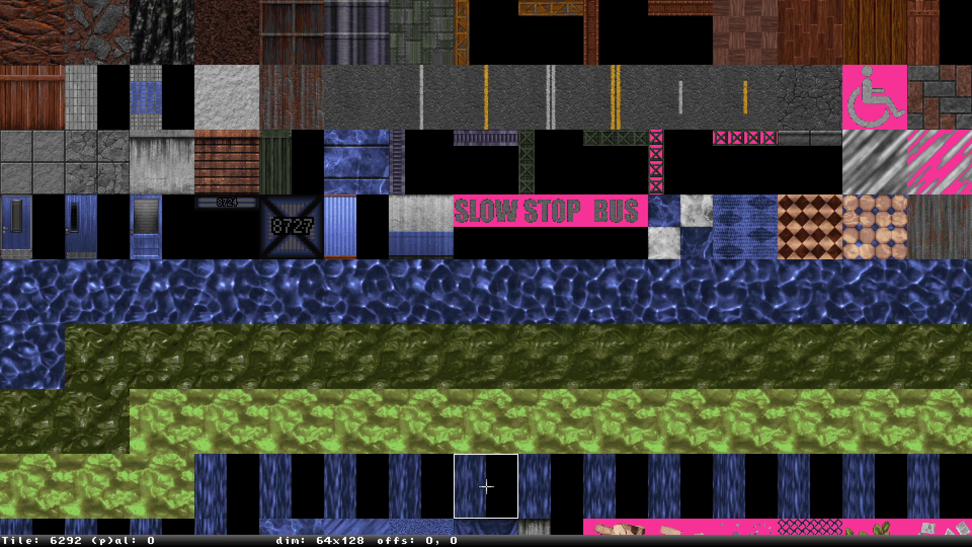
pyautogui.scroll(-3, 292, 487)
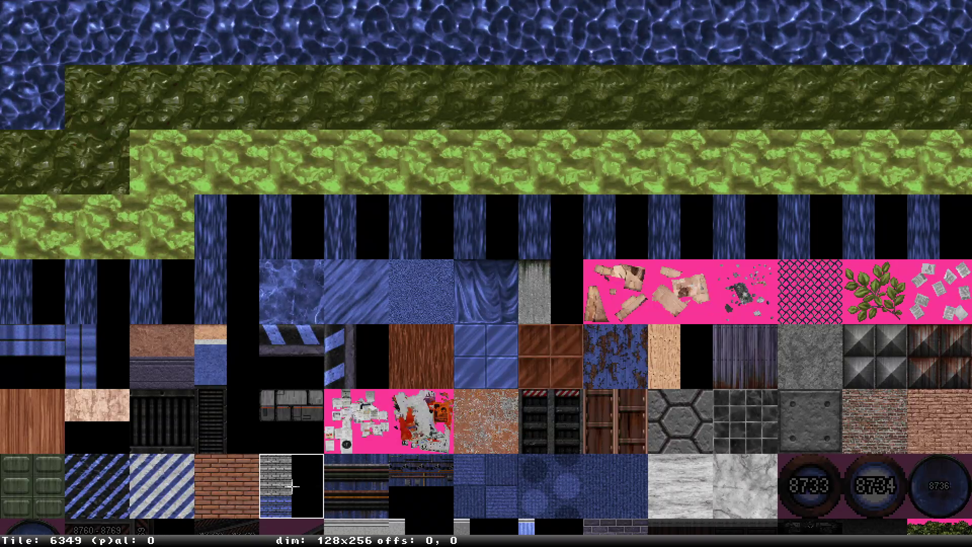
pyautogui.scroll(-8, 292, 486)
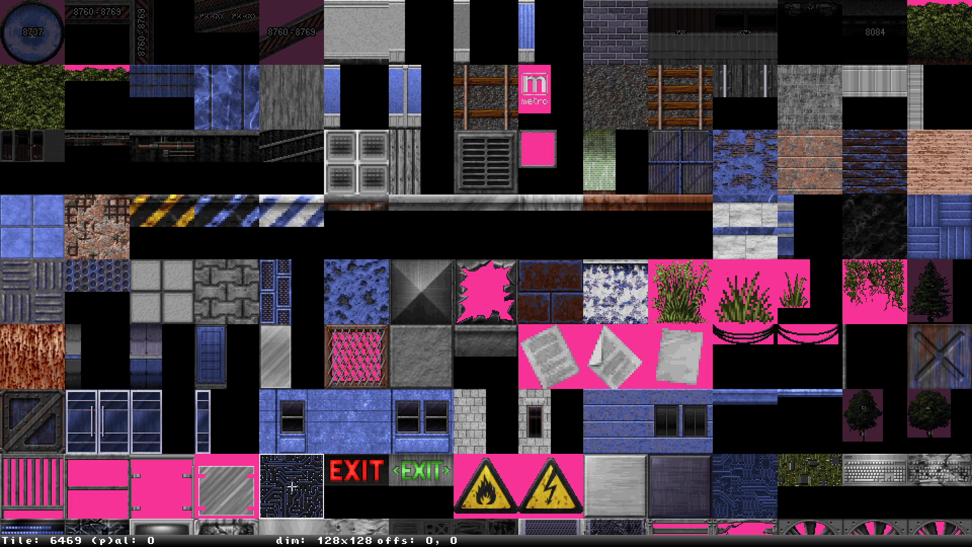
pyautogui.click(162, 421)
pyautogui.press('Down')
pyautogui.press('Right')
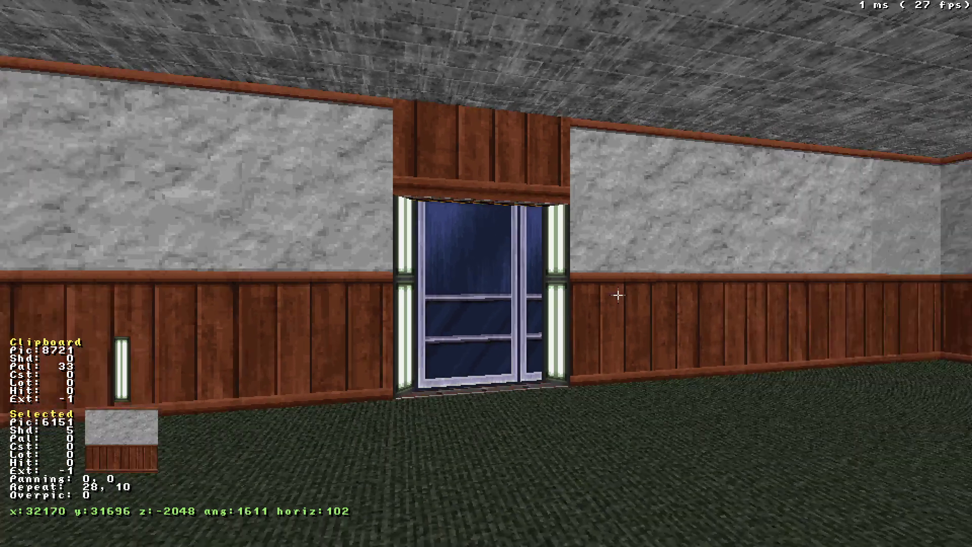
# Fit the glass door texture to the door's height with repeat 11, 15.
pyautogui.press('Up')
pyautogui.press('Left')
pyautogui.press('KP_2')
pyautogui.press('KP_2')
pyautogui.press('KP_2')
pyautogui.press('KP_2')
pyautogui.press('KP_2')
pyautogui.press('Left')
pyautogui.press('a')
pyautogui.press('Right')
pyautogui.press('z')
pyautogui.press('Left')
pyautogui.press('alt')
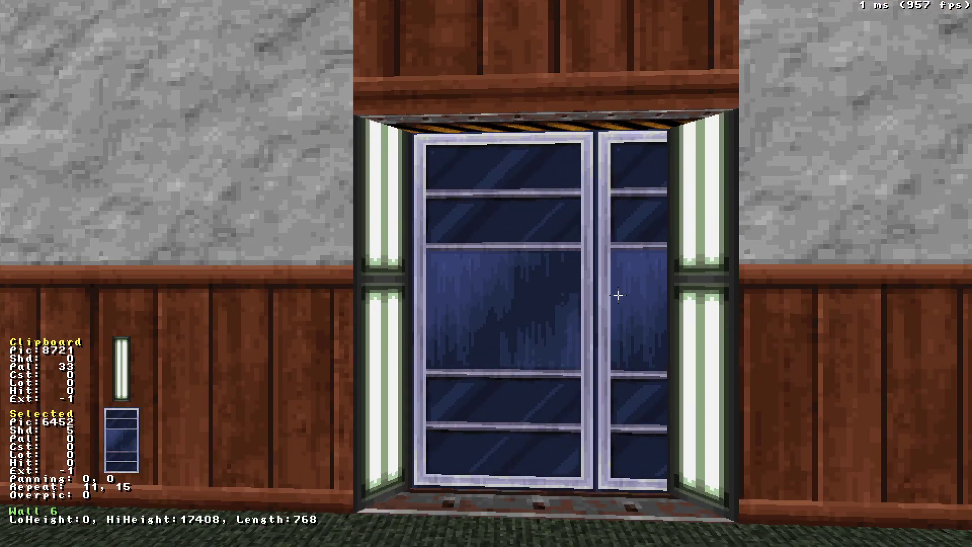
# Try door texture repeats of 15, 20 and 15, 15, and restore 11, 15.
pyautogui.press('KP_2')
pyautogui.press('KP_2')
pyautogui.press('KP_2')
pyautogui.press('KP_2')
pyautogui.keyDown('alt'); pyautogui.moveTo(617, 295); pyautogui.dragTo(619, 296); pyautogui.keyUp('alt')
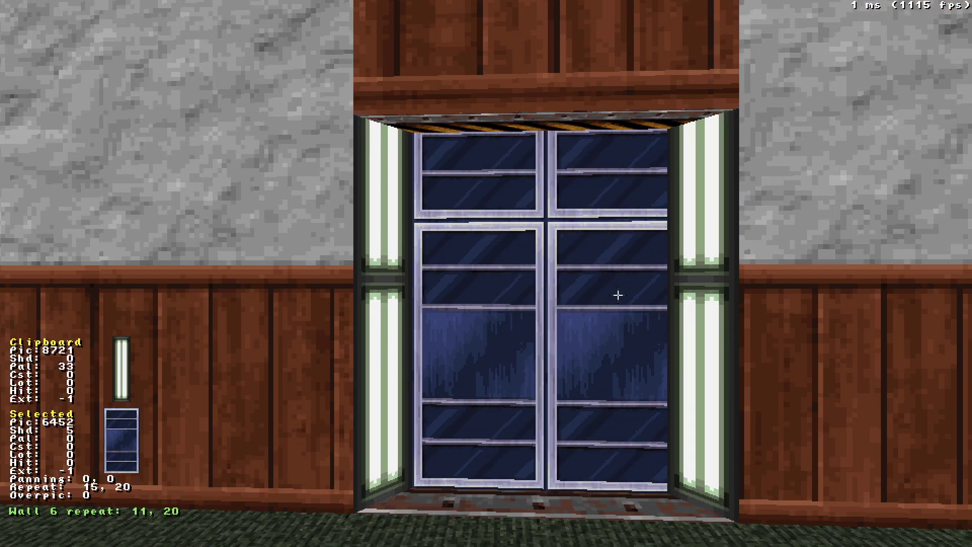
pyautogui.press('KP_8')
pyautogui.press('KP_8')
pyautogui.press('KP_8')
pyautogui.press('KP_8')
pyautogui.press('KP_8')
pyautogui.press('alt')
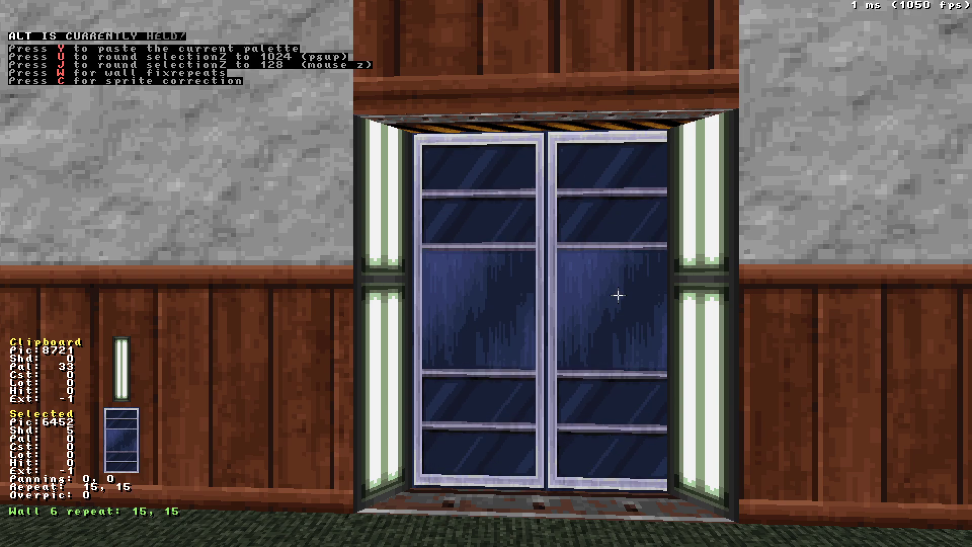
pyautogui.press('KP_4')
pyautogui.press('KP_4')
pyautogui.press('KP_4')
pyautogui.press('KP_4')
# Raise the front doorway sector's ceiling slightly above the glass door.
pyautogui.press('Up')
pyautogui.press('Right')
pyautogui.press('Down')
pyautogui.press('Left')
pyautogui.press('Left')
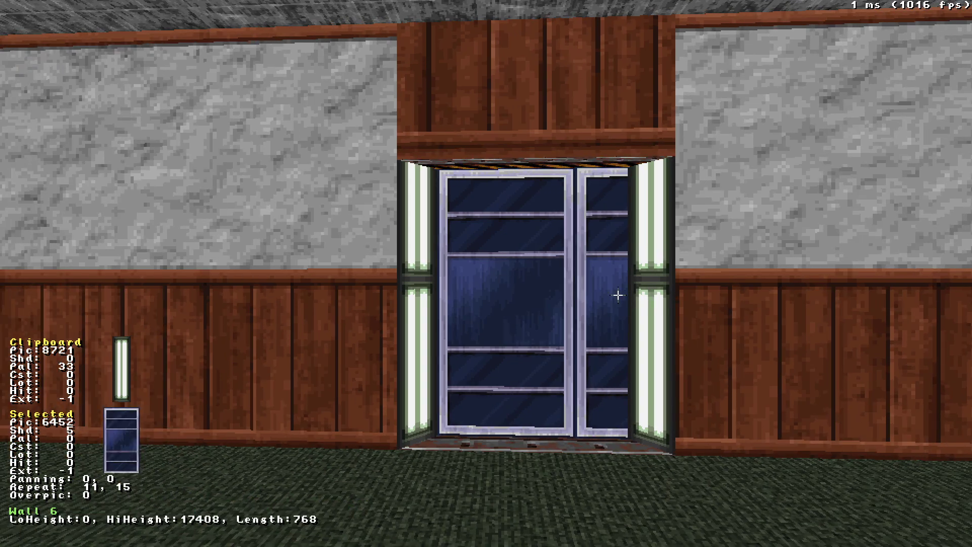
pyautogui.press('Up')
pyautogui.press('pageup')
pyautogui.press('pageup')
# Set the glass door texture's repeat to 10, 14 and lower the doorway sector's ceiling to -11008.
pyautogui.press('KP_8')
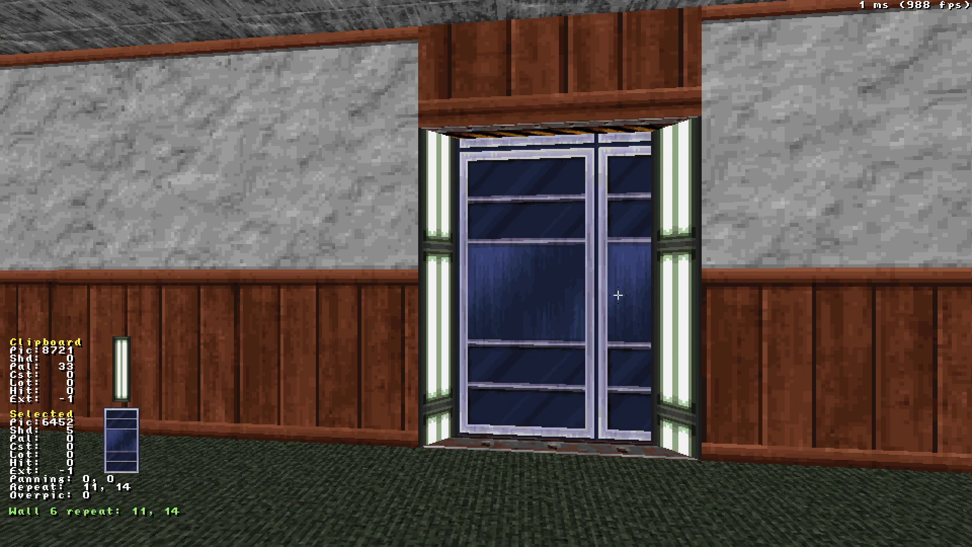
pyautogui.press('KP_8')
pyautogui.press('KP_4')
pyautogui.press('KP_4')
pyautogui.press('KP_2')
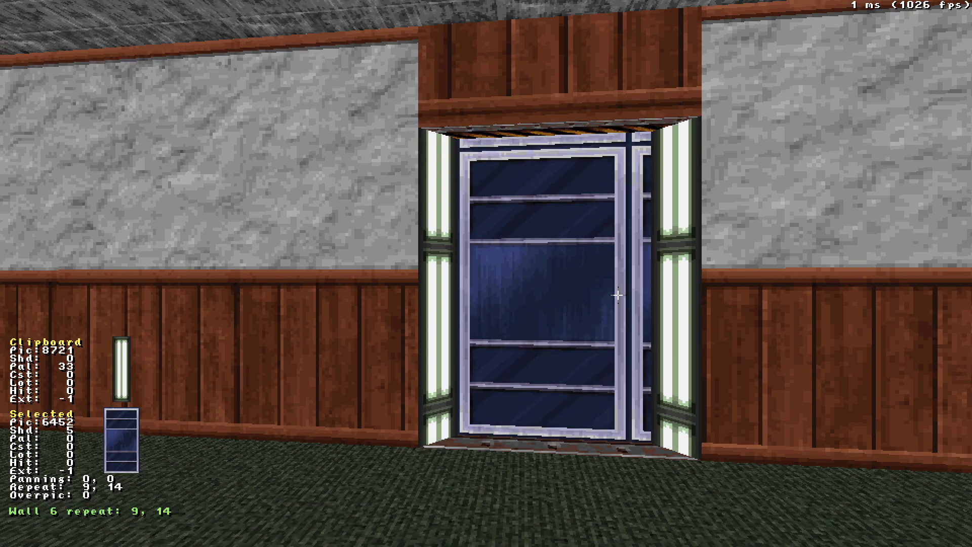
pyautogui.press('KP_6')
pyautogui.press('pagedown')
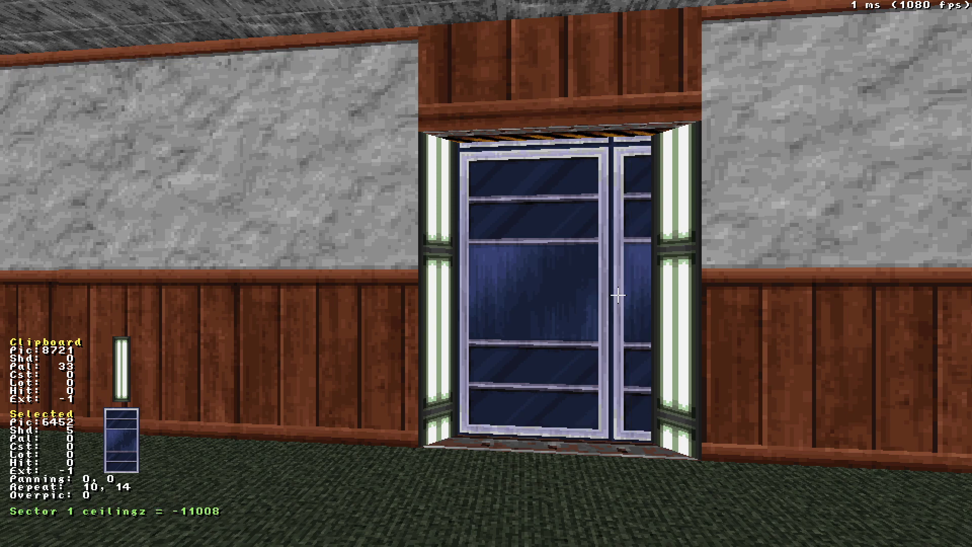
# Examine the fit of the glass door texture under the doorway ceiling from different distances and angles.
pyautogui.press('Up')
pyautogui.press('Right')
pyautogui.press('Down')
pyautogui.press('Left')
pyautogui.press('pageup')
pyautogui.press('pagedown')
pyautogui.hotkey('shift', 'Down')
pyautogui.press('Right')
pyautogui.hotkey('shift', 'Up')
pyautogui.press('Left')
pyautogui.press('Up')
pyautogui.press('Down')
pyautogui.press('Up')
pyautogui.press('Down')
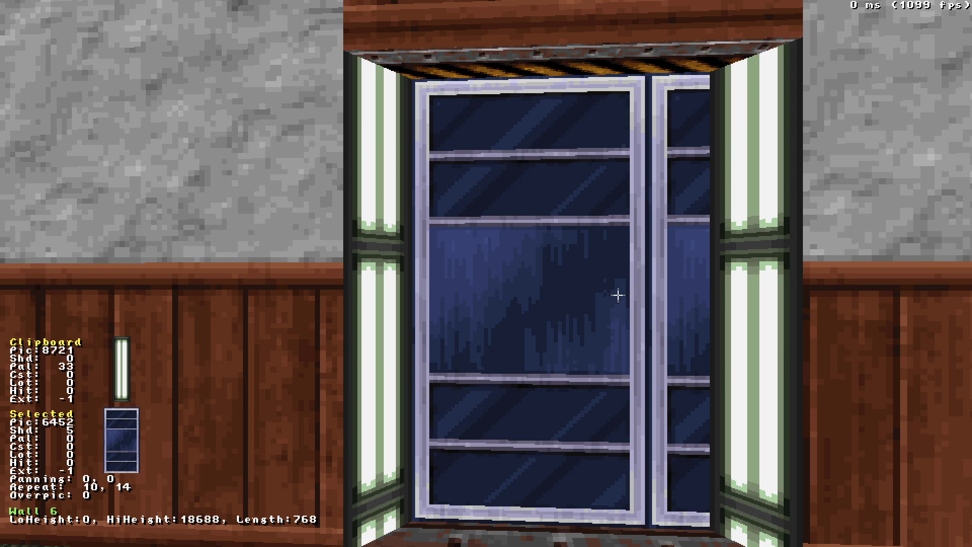
# Lower the front doorway sector's ceiling down to the floor so it covers the glass door.
pyautogui.click(537, 336)
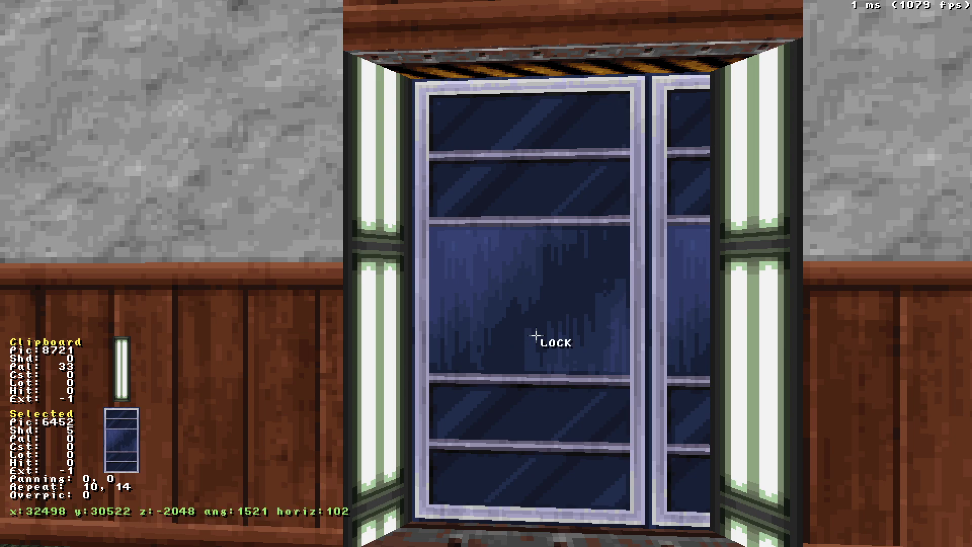
pyautogui.press('pagedown')
pyautogui.press('pagedown')
pyautogui.press('pagedown')
pyautogui.press('pagedown')
pyautogui.press('pagedown')
pyautogui.press('pagedown')
pyautogui.press('pagedown')
pyautogui.press('pagedown')
pyautogui.press('pagedown')
pyautogui.press('Down')
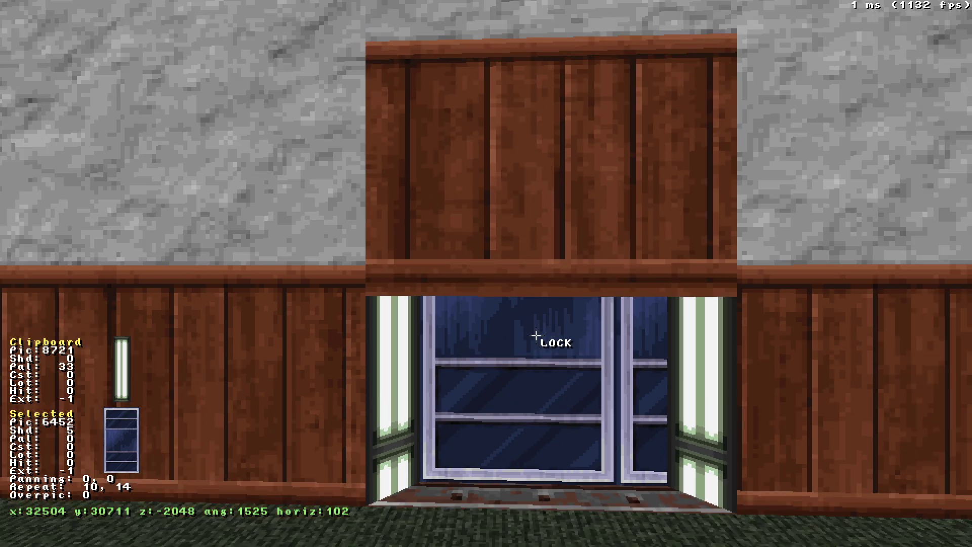
pyautogui.press('pagedown')
pyautogui.press('pagedown')
pyautogui.press('pagedown')
pyautogui.press('pagedown')
pyautogui.press('pagedown')
pyautogui.press('pagedown')
pyautogui.press('pagedown')
pyautogui.press('pagedown')
pyautogui.press('pagedown')
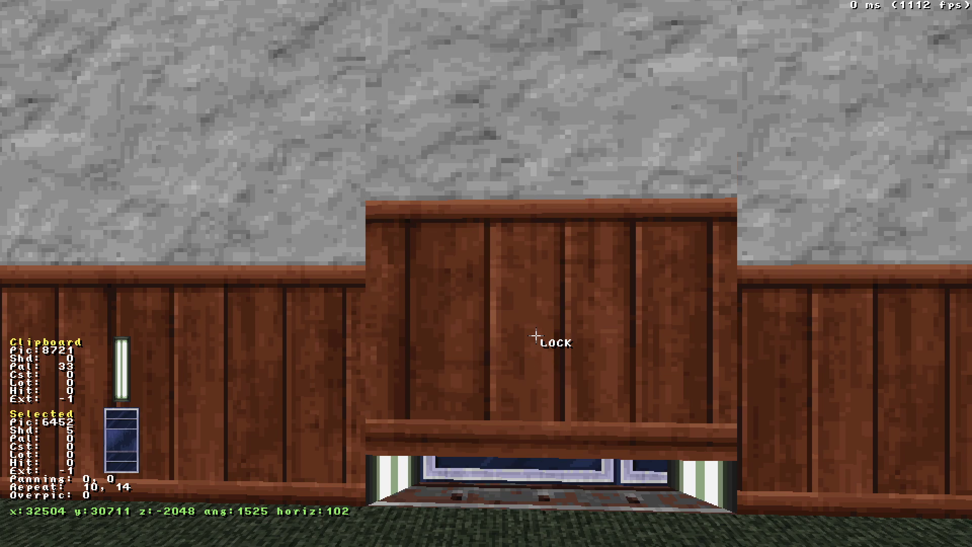
pyautogui.press('Down')
pyautogui.press('Right')
pyautogui.press('pagedown')
pyautogui.press('pagedown')
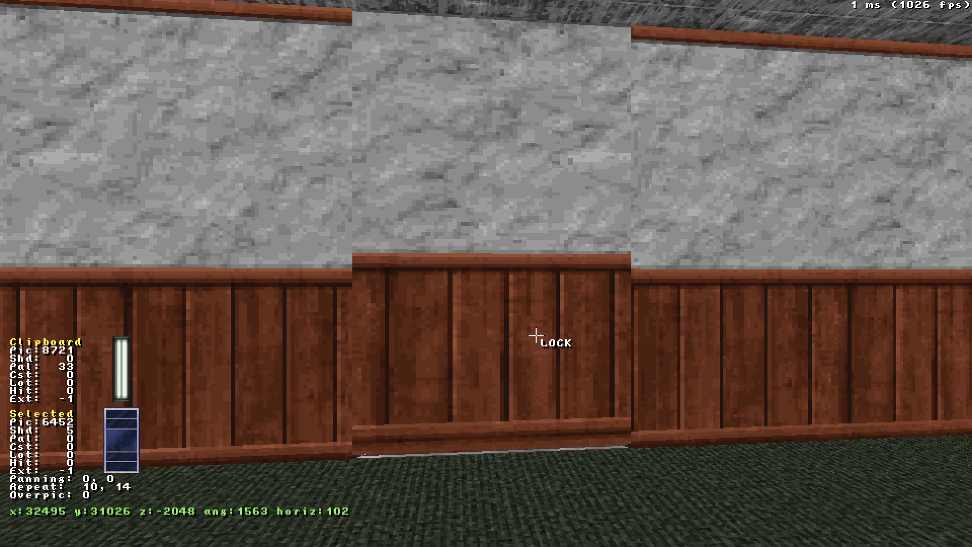
pyautogui.press('pagedown')
# Raise the front doorway sector's ceiling back to the top of the glass door, at a height of 18432.
pyautogui.press('pageup')
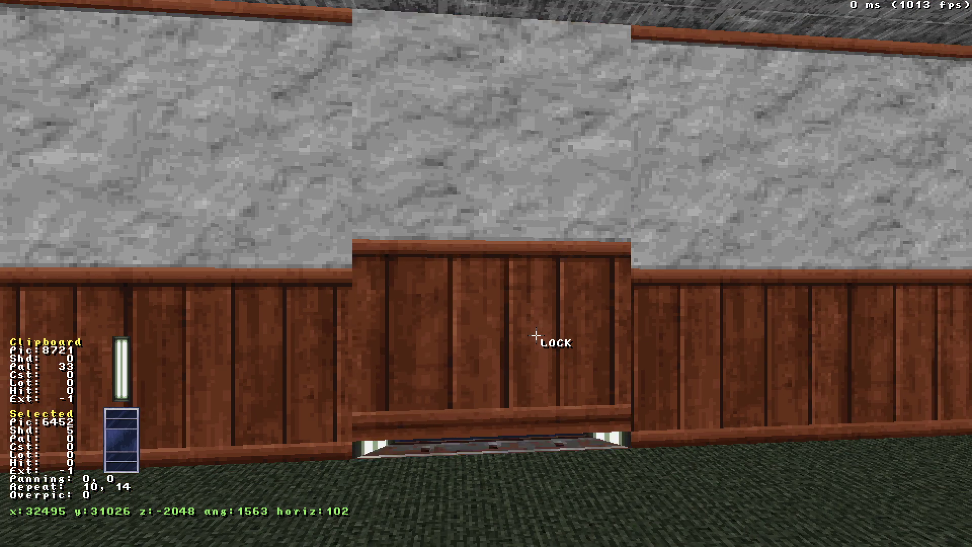
pyautogui.press('pageup')
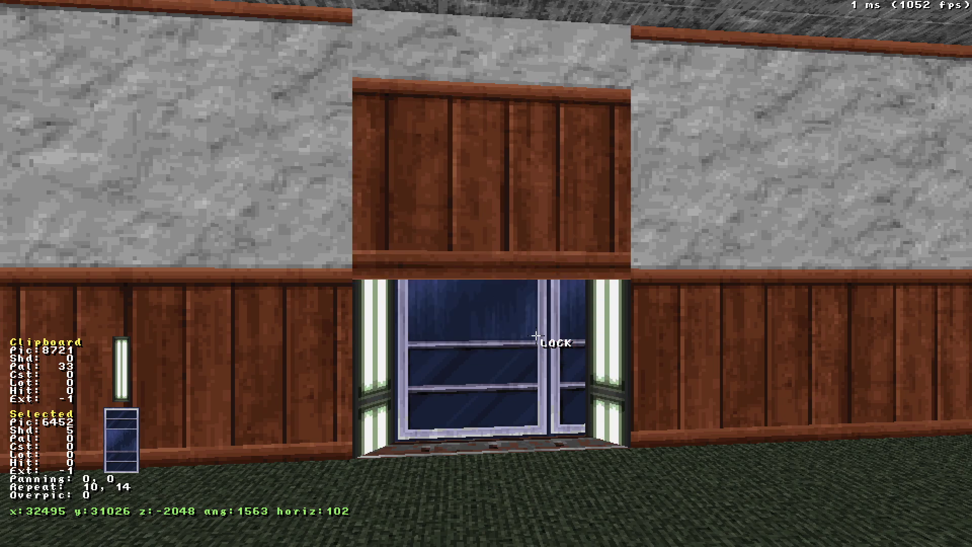
pyautogui.press('pageup')
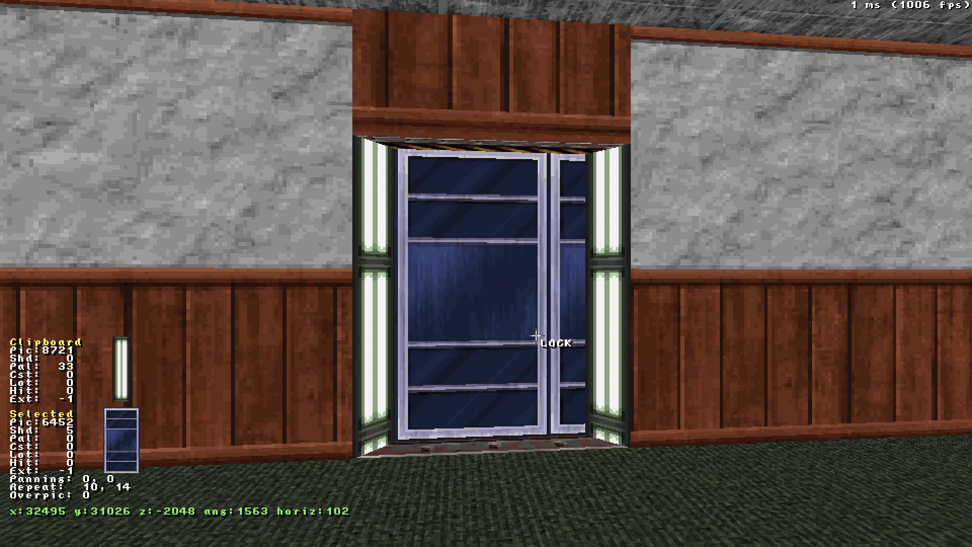
pyautogui.press('Down')
pyautogui.press('Up')
pyautogui.press('Left')
pyautogui.press('Down')
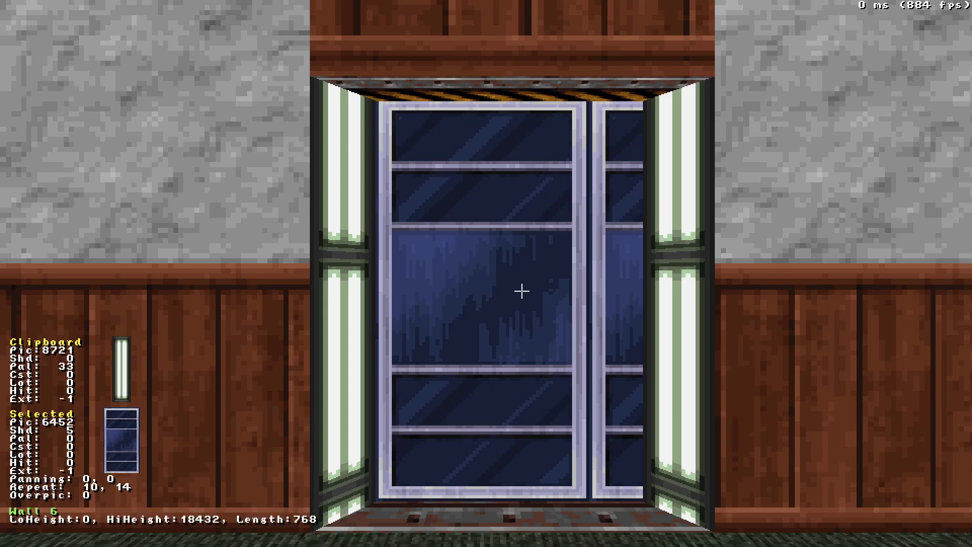
pyautogui.press('Down')
# Fit the light texture on one doorway side wall with repeat 2, 14 and panning 0, 8.
pyautogui.press('alt')
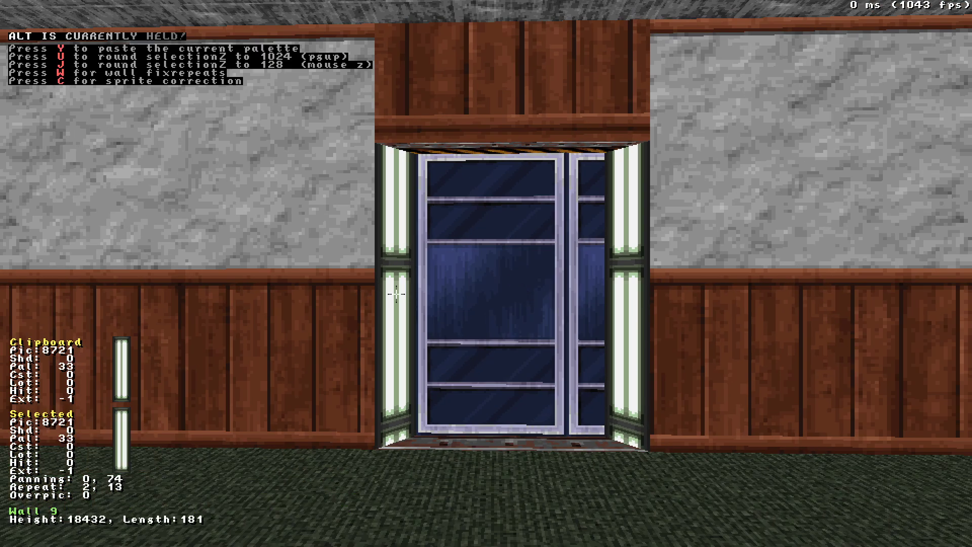
pyautogui.press('KP_2')
pyautogui.press('alt+KP_8')
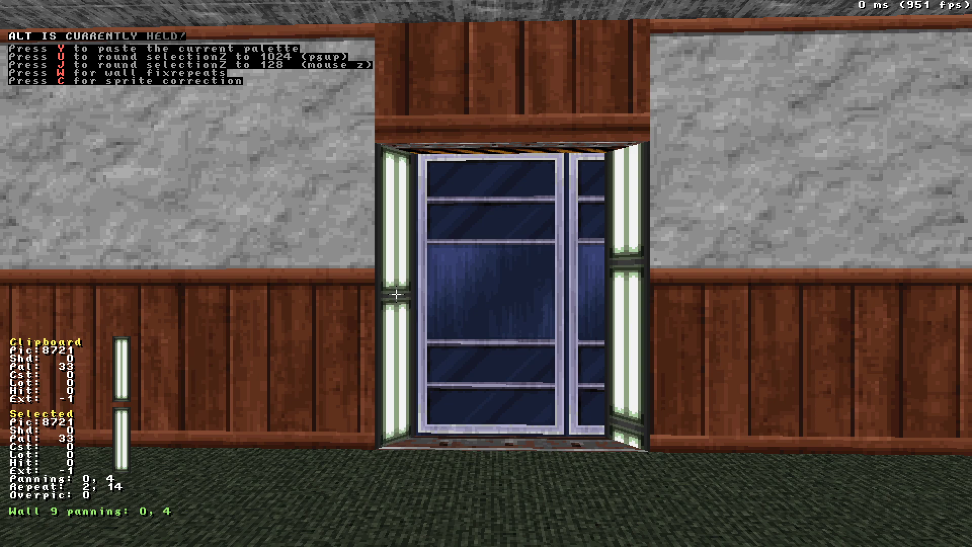
pyautogui.press('alt+KP_2')
# Copy the adjusted light texture and paste it onto the doorway's other side wall.
pyautogui.press('Tab')
pyautogui.press('Return')
pyautogui.moveTo(623, 316); pyautogui.dragTo(622, 315)
pyautogui.moveTo(684, 338); pyautogui.dragTo(684, 337)
pyautogui.press('Return')
pyautogui.moveTo(306, 365); pyautogui.dragTo(306, 365)
pyautogui.press('Return')
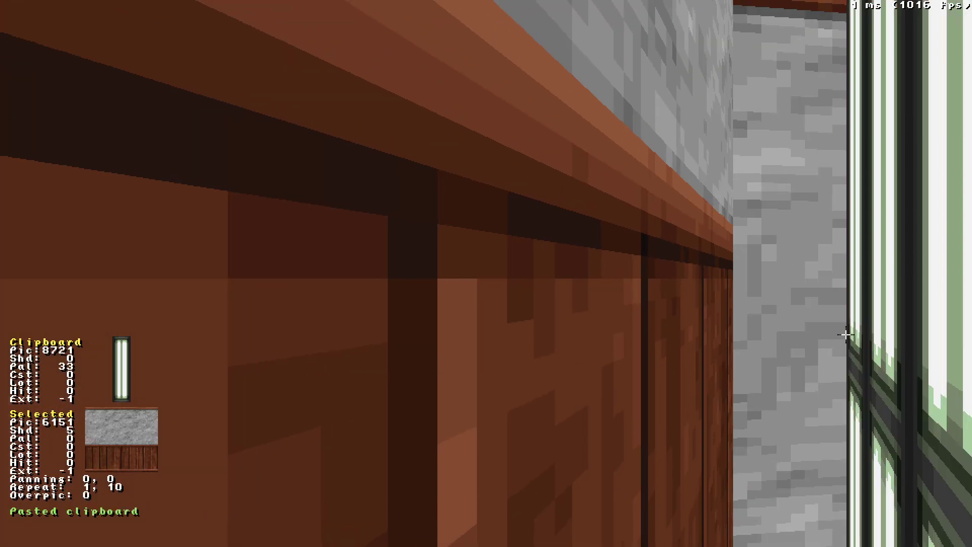
pyautogui.press('Return')
pyautogui.moveTo(466, 311); pyautogui.dragTo(487, 290)
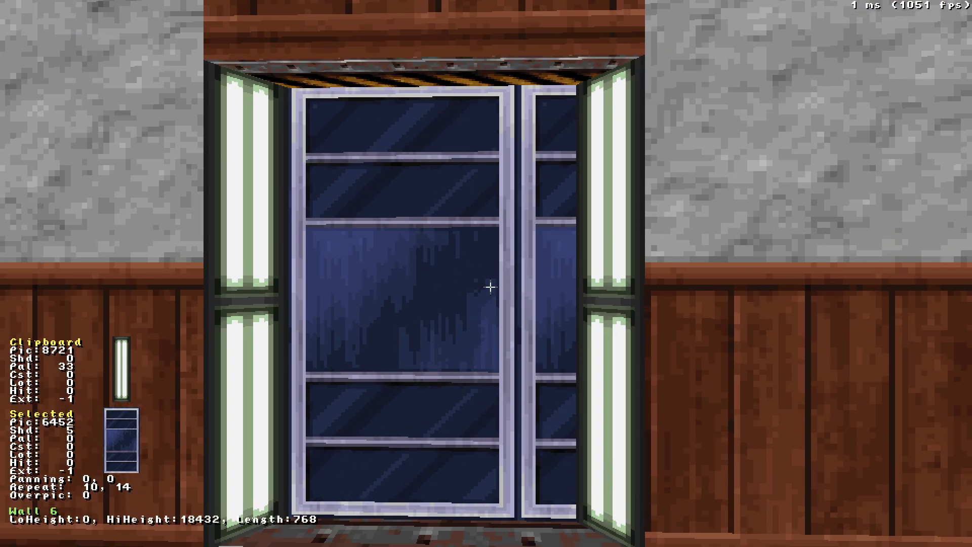
# Replace the glass texture on the door face with blue panelled door tile 6438.
pyautogui.press('v')
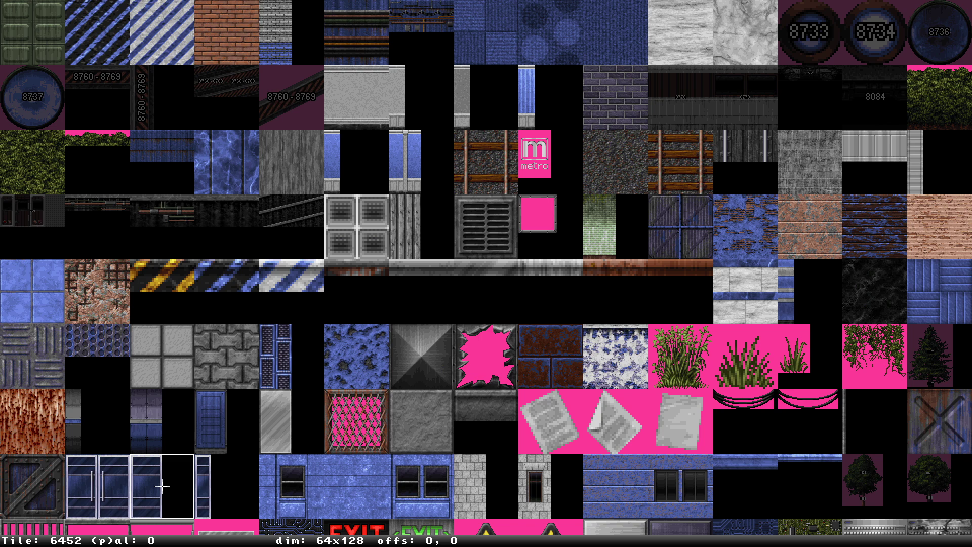
pyautogui.scroll(-1, 227, 486)
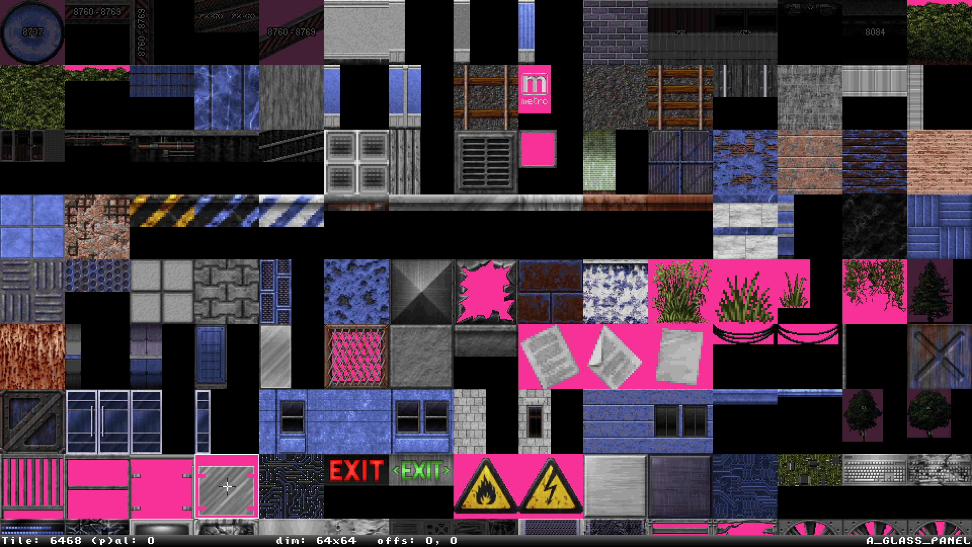
pyautogui.press('Return')
pyautogui.press('Down')
pyautogui.press('Up')
# Narrow the doorway in the 2D map so the door wall is 640 long.
pyautogui.press('KP_Enter')
pyautogui.moveTo(491, 273); pyautogui.dragTo(488, 274, button='right')
pyautogui.moveTo(496, 61); pyautogui.dragTo(609, 245)
pyautogui.moveTo(534, 154); pyautogui.dragTo(506, 151)
pyautogui.press('KP_Enter')
pyautogui.moveTo(546, 241); pyautogui.dragTo(546, 241)
pyautogui.press('Down')
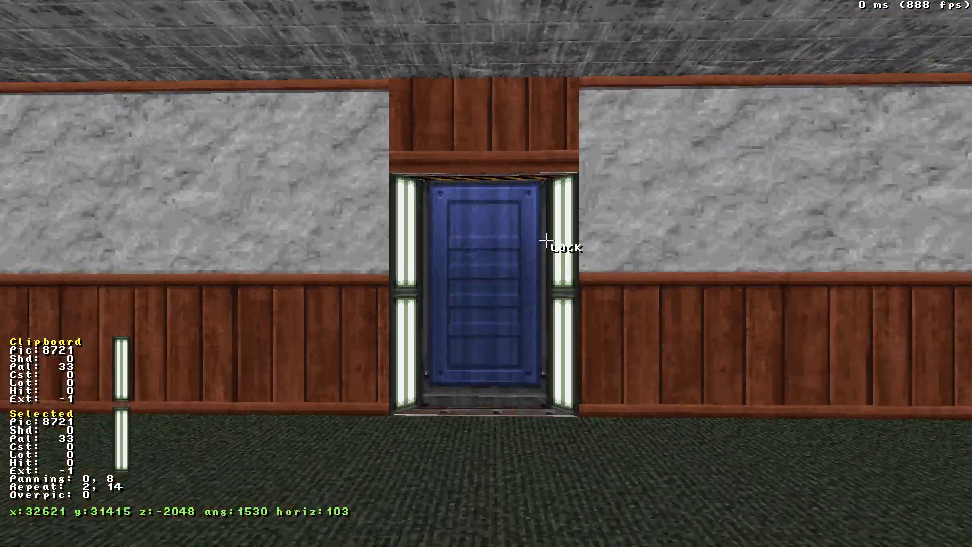
# Try wall palettes 23, 26 and 0 on the panelled door.
pyautogui.press('Up')
pyautogui.press('Up')
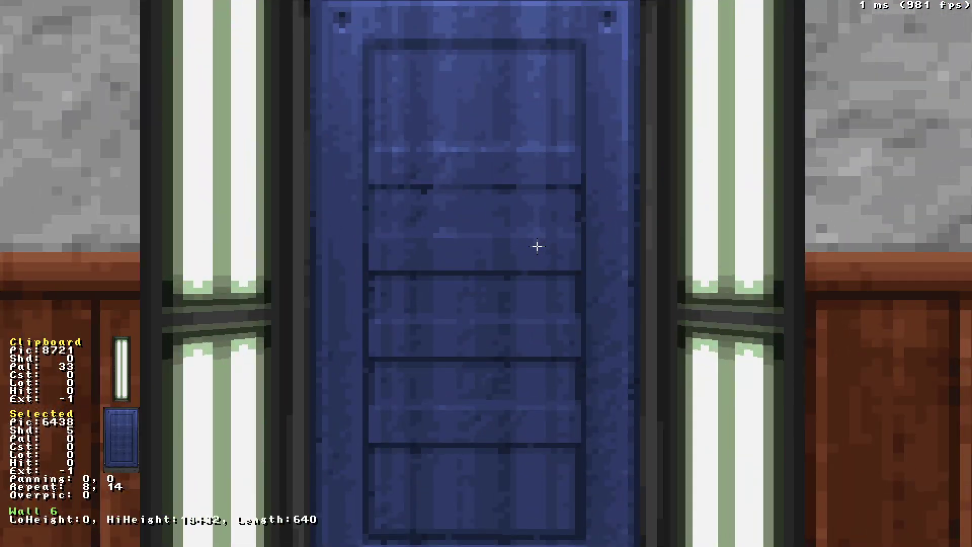
pyautogui.hotkey('alt', 'p')
pyautogui.write('24')
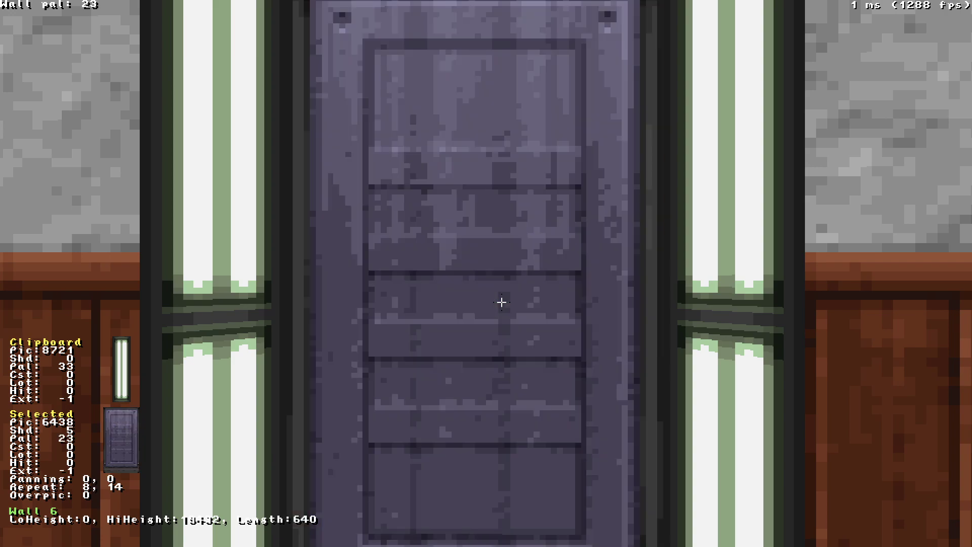
pyautogui.press('BackSpace')
pyautogui.write('1')
pyautogui.press('BackSpace')
pyautogui.write('6')
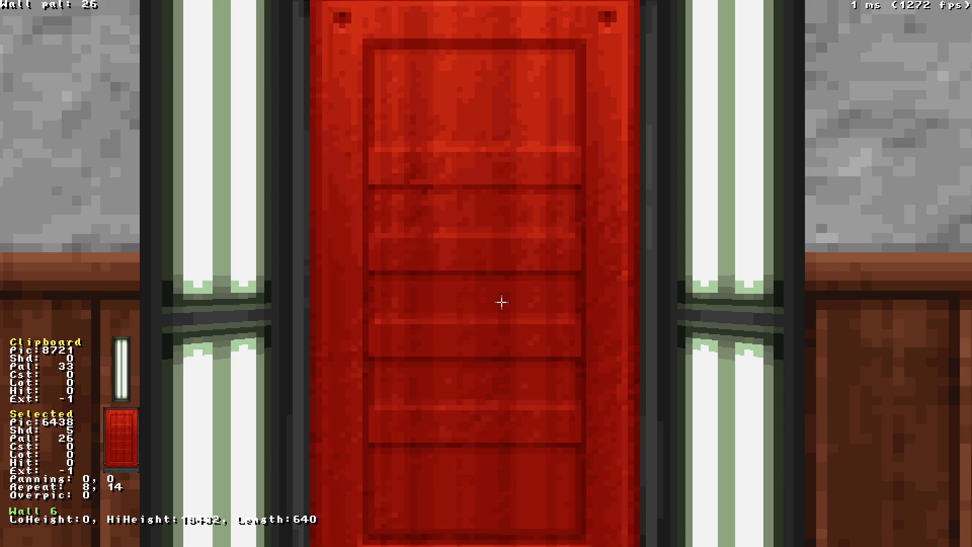
pyautogui.press('BackSpace')
pyautogui.press('BackSpace')
pyautogui.write('0')
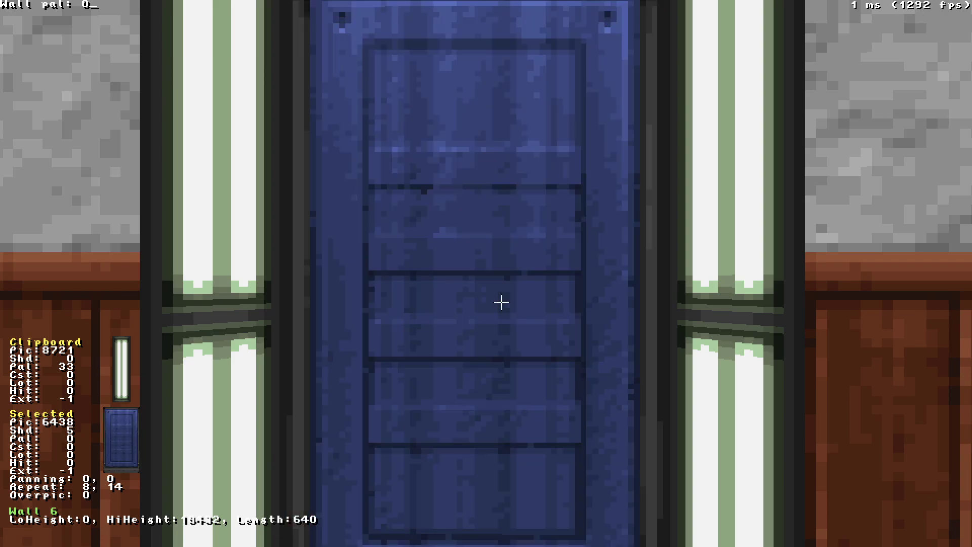
# Try wall palettes 18 and 19 on the panelled door.
pyautogui.press('BackSpace')
pyautogui.write('6')
pyautogui.press('BackSpace')
pyautogui.write('5')
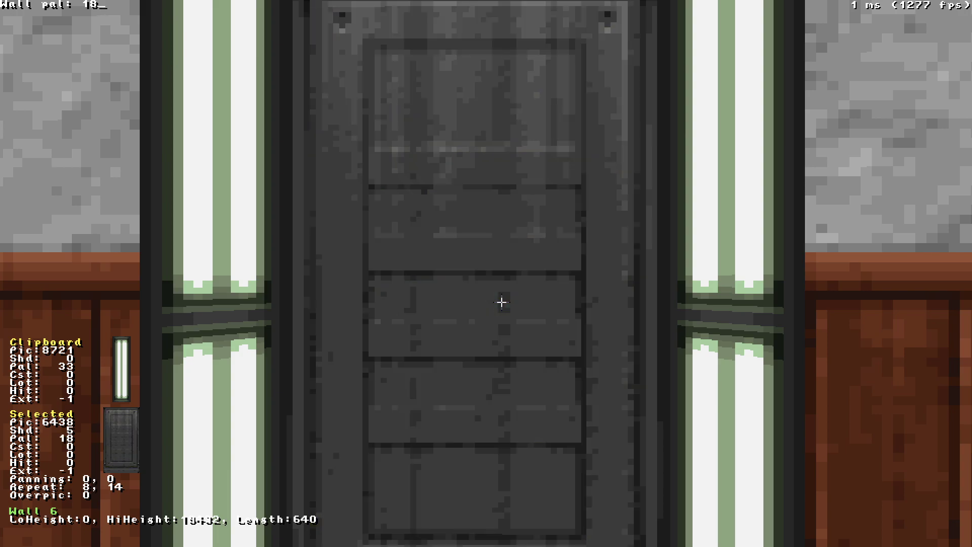
pyautogui.press('BackSpace')
pyautogui.write('4')
pyautogui.press('BackSpace')
pyautogui.write('3')
pyautogui.press('BackSpace')
pyautogui.write('2')
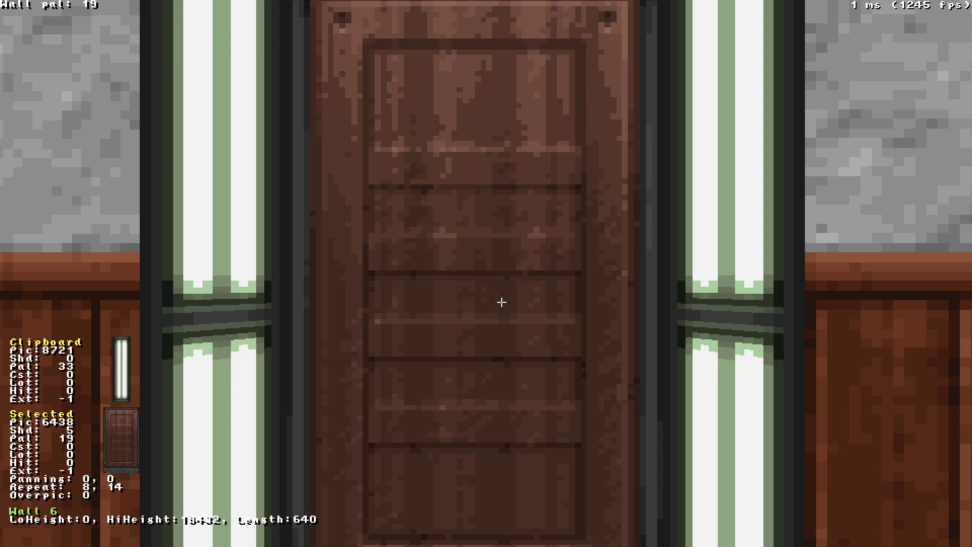
# Try wall palettes 13 and 1 on the panelled door, and apply brown palette 3.
pyautogui.press('BackSpace')
pyautogui.write('0')
pyautogui.press('BackSpace')
pyautogui.press('BackSpace')
pyautogui.press('BackSpace')
pyautogui.write('1')
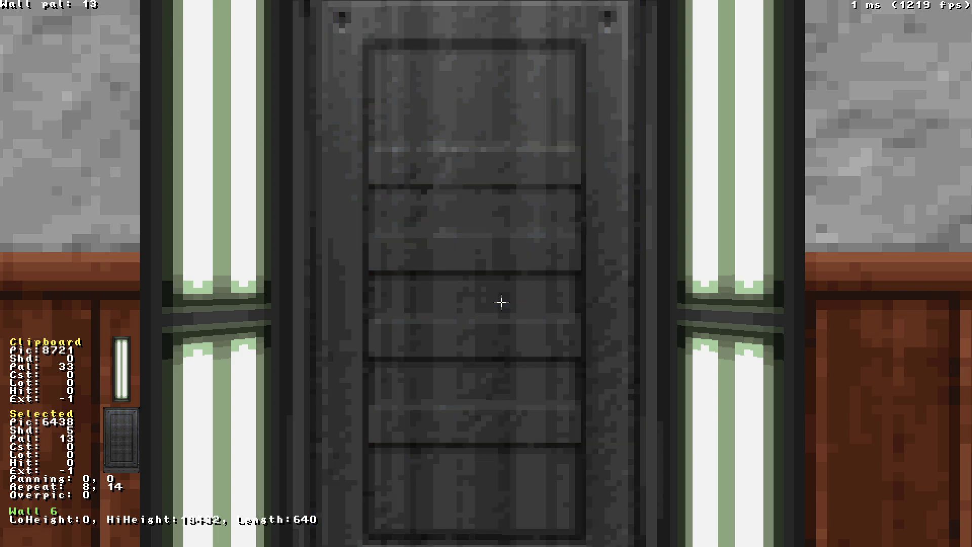
pyautogui.write('4')
pyautogui.press('BackSpace')
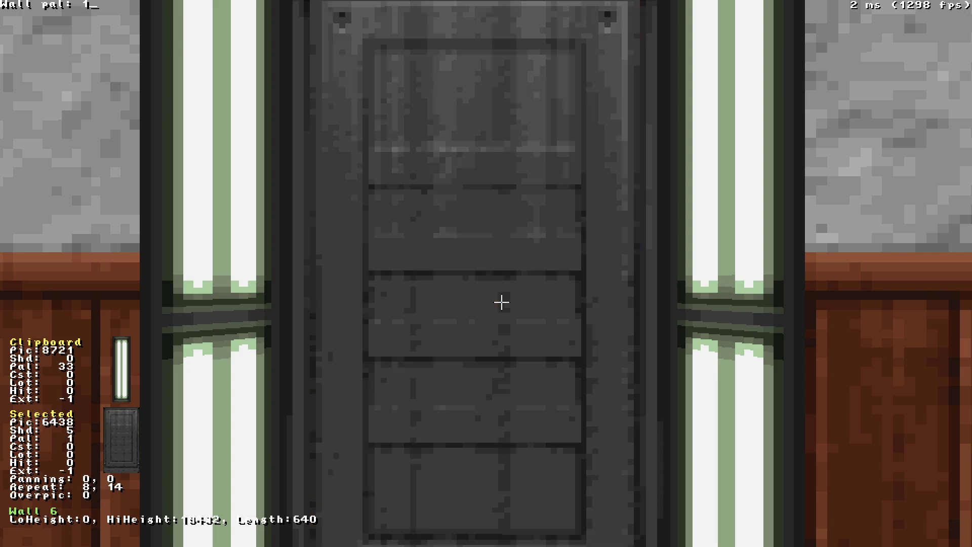
pyautogui.write('4')
pyautogui.press('BackSpace')
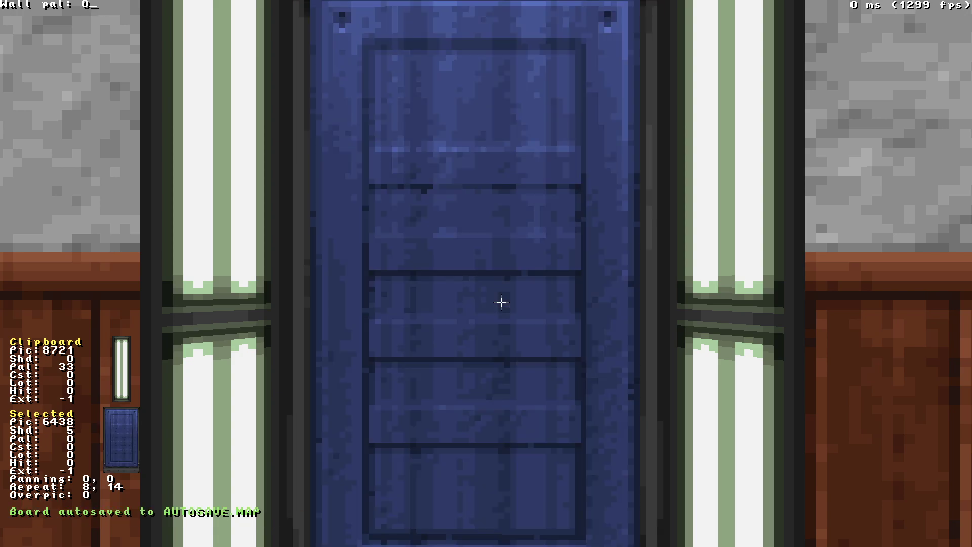
pyautogui.write('3')
pyautogui.press('Return')
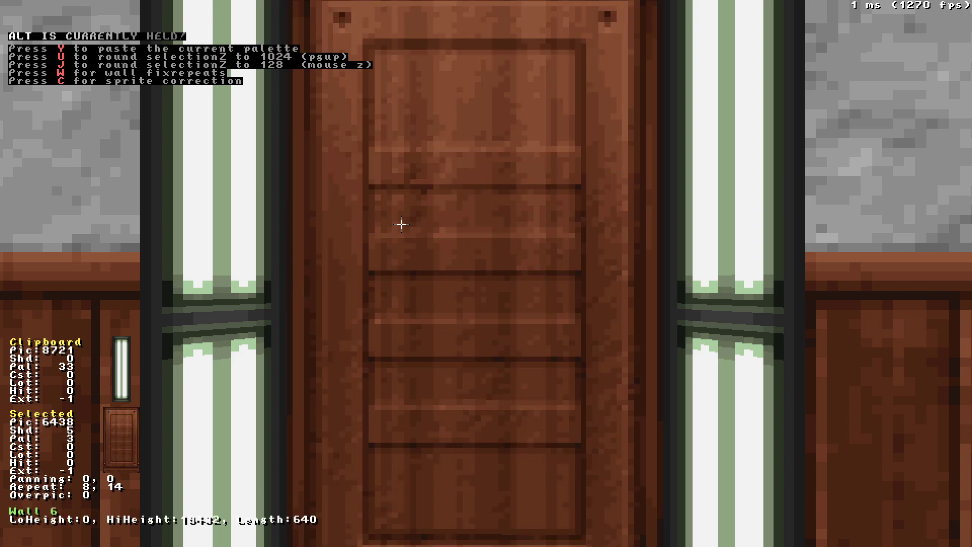
# Try wall palettes 4 to 8 and 23 on the panelled door.
pyautogui.hotkey('alt', 'p')
pyautogui.press('BackSpace')
pyautogui.write('4')
pyautogui.press('BackSpace')
pyautogui.write('5')
pyautogui.press('BackSpace')
pyautogui.write('6')
pyautogui.press('BackSpace')
pyautogui.write('7')
pyautogui.press('BackSpace')
pyautogui.write('8')
pyautogui.press('BackSpace')
pyautogui.write('4')
pyautogui.press('BackSpace')
pyautogui.write('23')
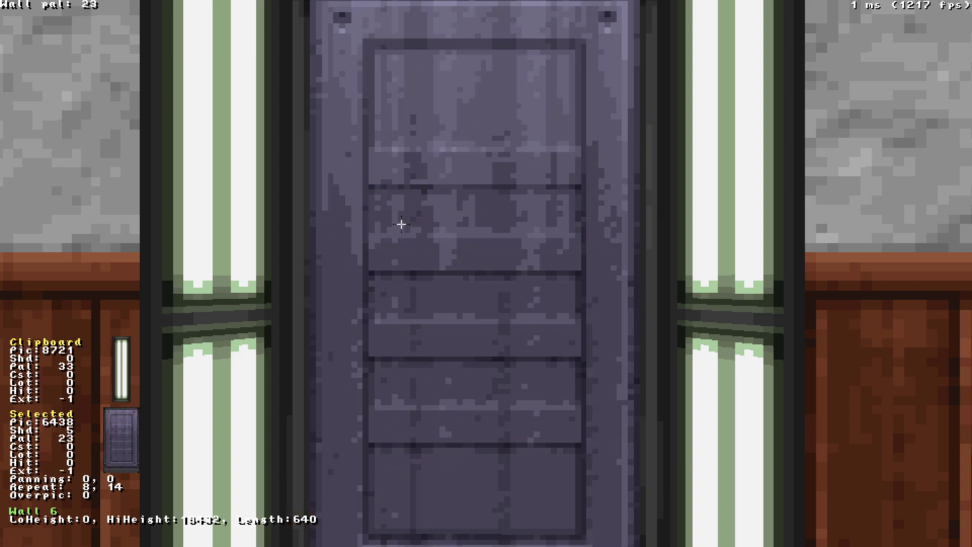
# Try wall palettes from 24 up to 30 on the panelled door.
pyautogui.press('BackSpace')
pyautogui.write('4')
pyautogui.press('BackSpace')
pyautogui.write('5')
pyautogui.press('BackSpace')
pyautogui.write('6')
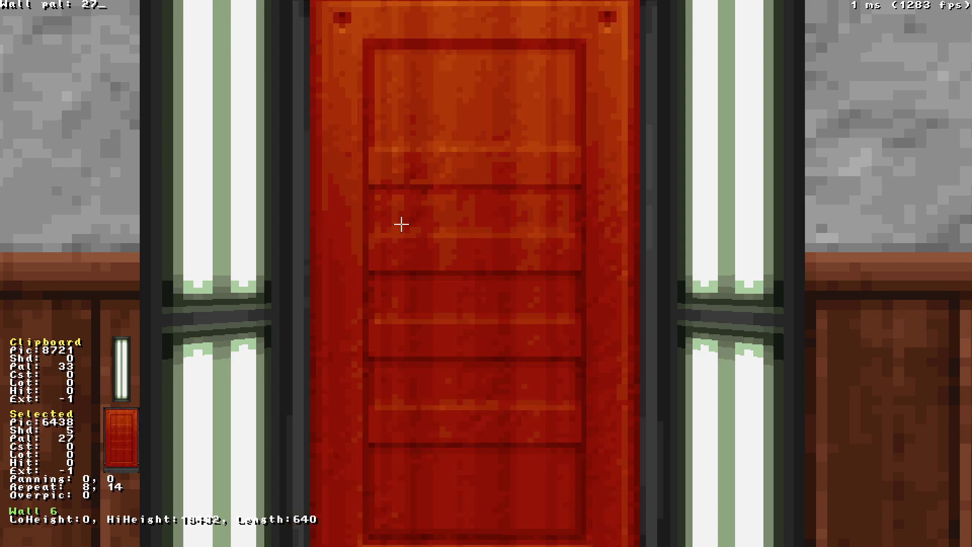
pyautogui.press('BackSpace')
pyautogui.write('8')
pyautogui.press('BackSpace')
pyautogui.write('9')
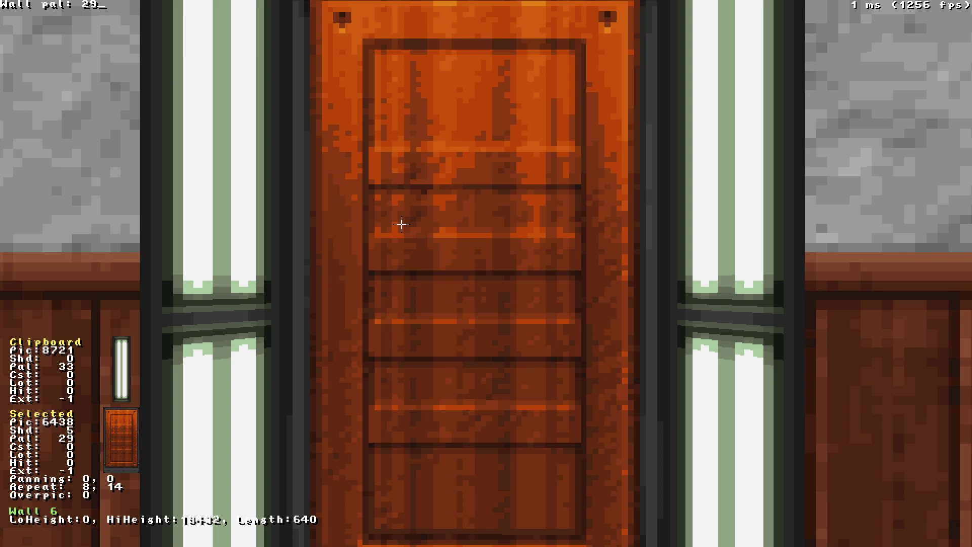
pyautogui.press('BackSpace')
pyautogui.press('BackSpace')
pyautogui.write('30')
pyautogui.press('BackSpace')
pyautogui.press('BackSpace')
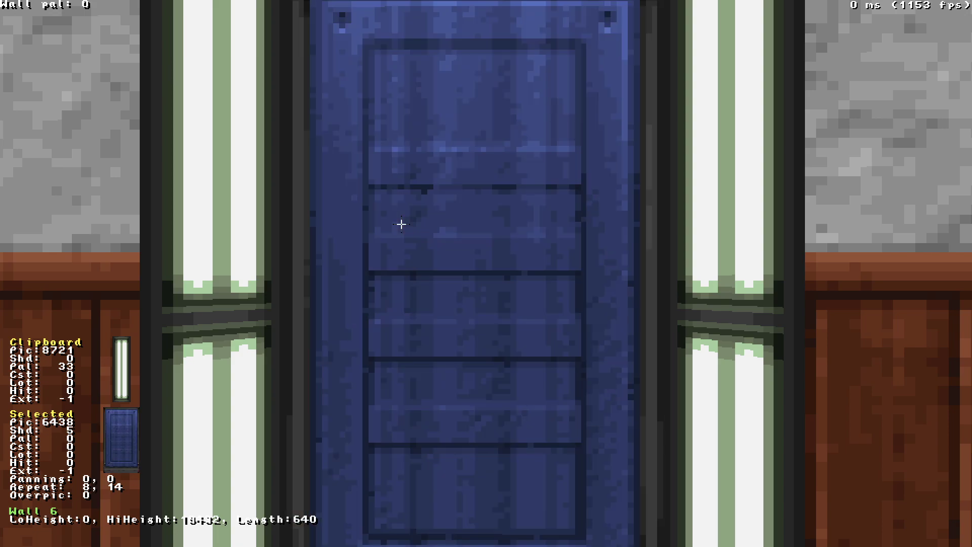
# Try wall palettes 82 and 85 on the panelled door.
pyautogui.write('7')
pyautogui.press('BackSpace')
pyautogui.write('82')
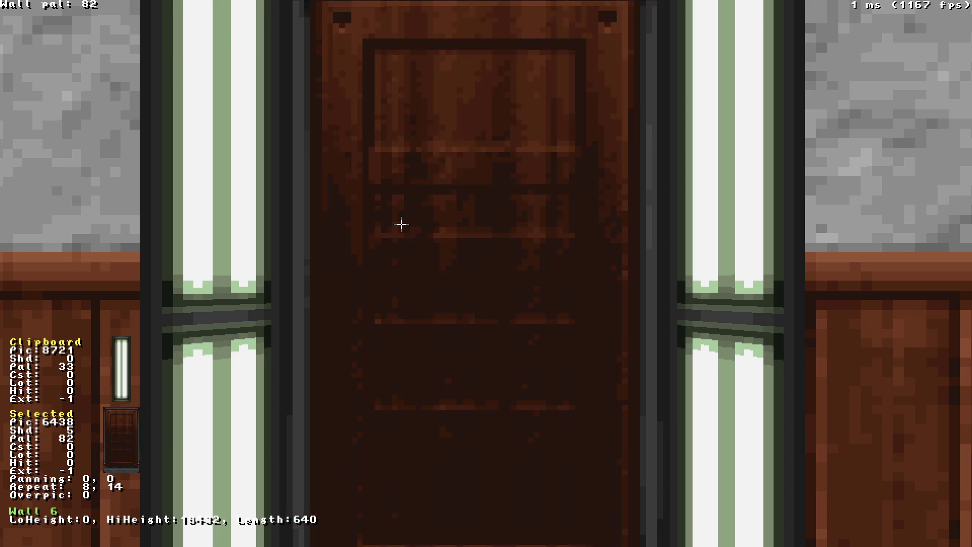
pyautogui.press('BackSpace')
pyautogui.write('5')
pyautogui.press('Return')
# Set the panelled door's wall palette to 21.
pyautogui.press('Down')
pyautogui.hotkey('alt', 'p')
pyautogui.press('BackSpace')
pyautogui.press('BackSpace')
pyautogui.write('21')
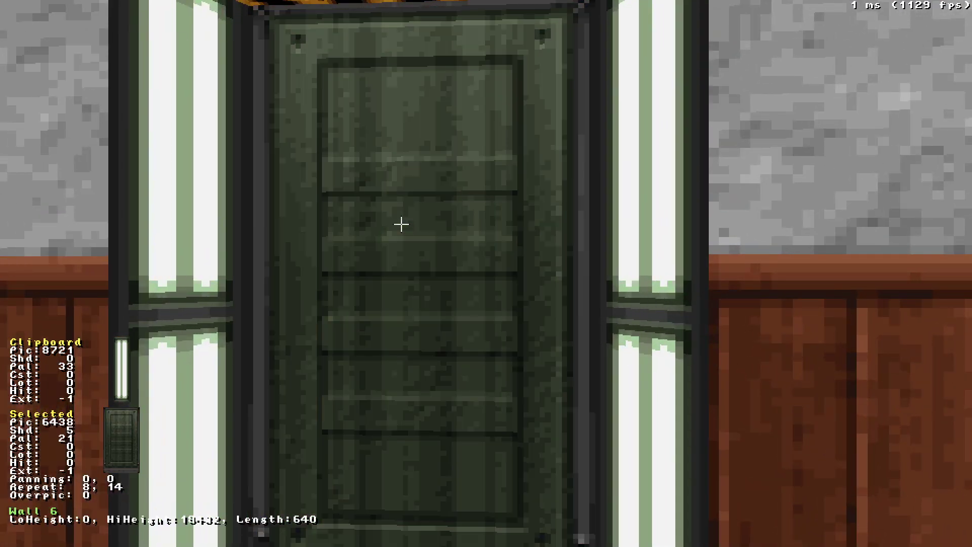
# Set the wall palette of the light strip on the left side of the doorway to 1.
pyautogui.hotkey('shift', 'Down')
pyautogui.press('Up')
pyautogui.press('Left')
pyautogui.hotkey('alt', 'p')
pyautogui.press('BackSpace')
pyautogui.press('BackSpace')
pyautogui.write('1')
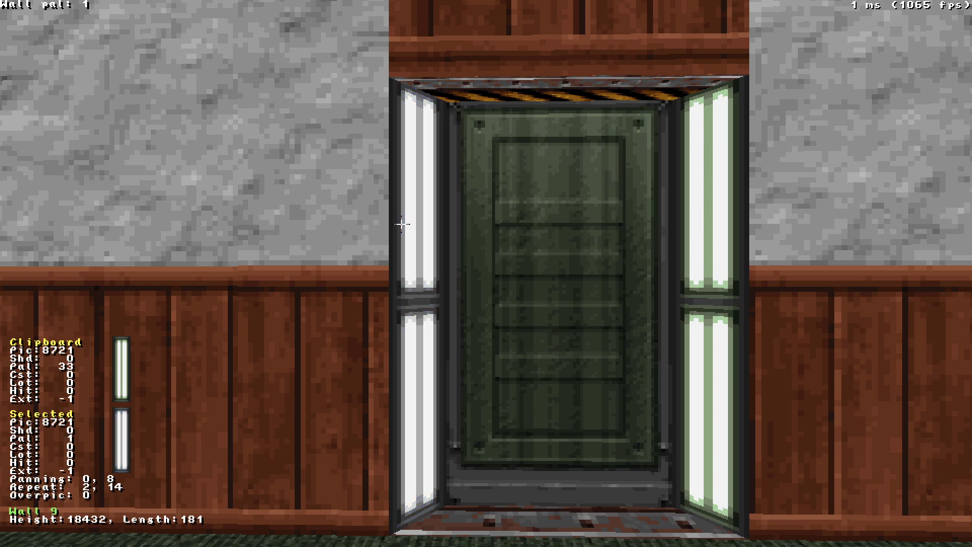
pyautogui.hotkey('alt', 'p')
# Copy the recoloured light strip and paste it onto the opposite side of the doorway.
pyautogui.moveTo(599, 249); pyautogui.dragTo(597, 256)
pyautogui.press('Tab')
pyautogui.moveTo(699, 317); pyautogui.dragTo(698, 317)
pyautogui.press('Return')
pyautogui.moveTo(214, 358); pyautogui.dragTo(215, 358)
pyautogui.press('Return')
pyautogui.moveTo(711, 390); pyautogui.dragTo(711, 390)
# Copy the doorway's hazard-stripe ceiling texture and raise the ceiling of the sector behind the door.
pyautogui.press('Right')
pyautogui.press('z')
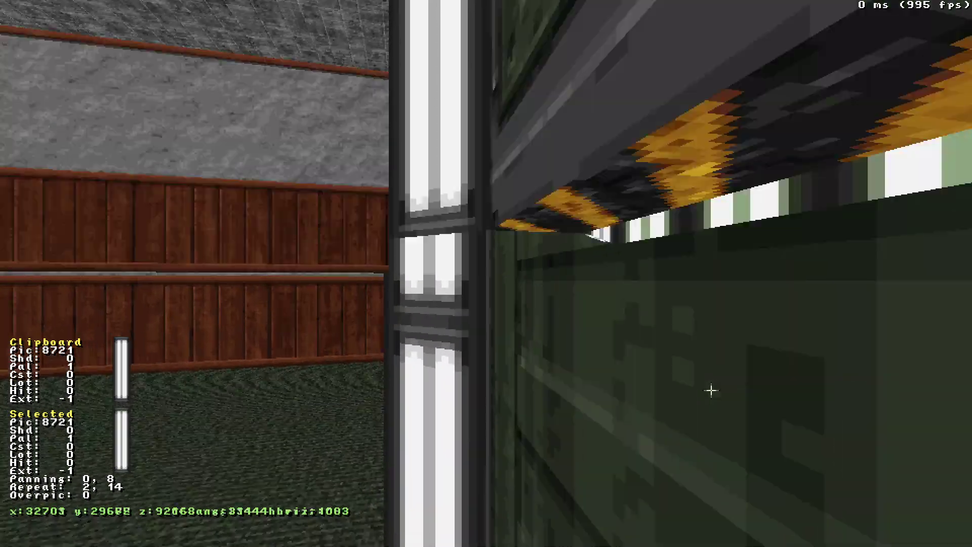
pyautogui.press('a')
pyautogui.press('Tab')
pyautogui.press('a')
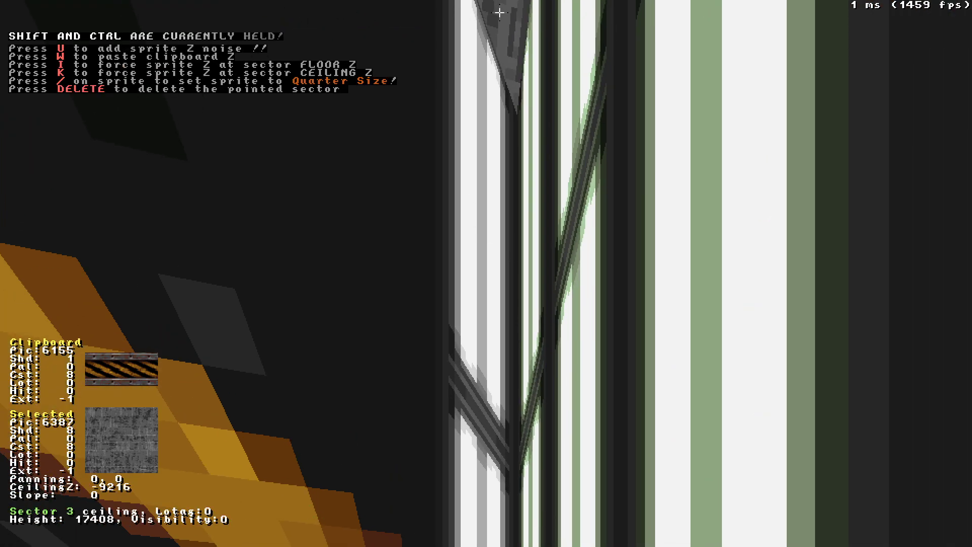
pyautogui.hotkey('ctrl', 'shift', 'pageup')
pyautogui.press('z')
# Try the copied hazard-stripe texture, tile 6155, on the doorway's ceiling.
pyautogui.moveTo(454, 441); pyautogui.dragTo(314, 377)
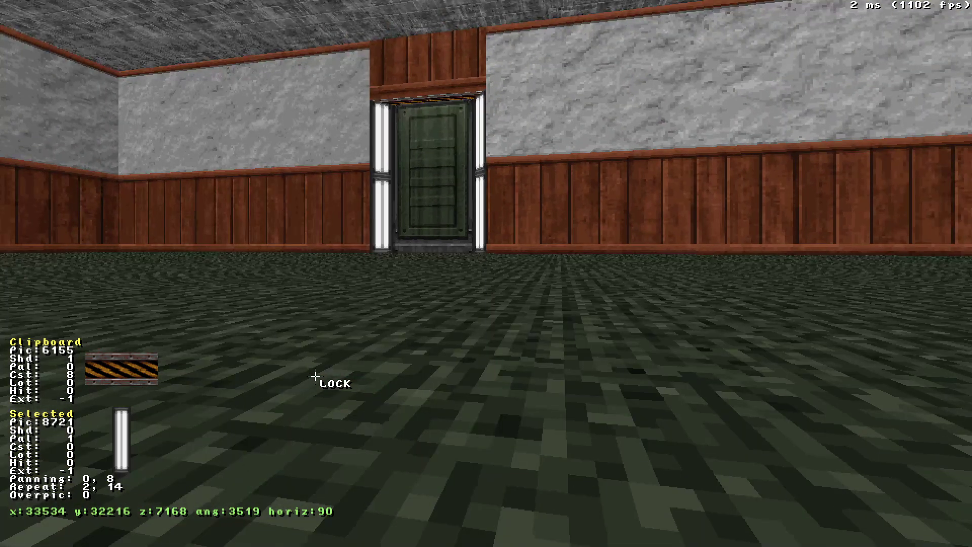
pyautogui.moveTo(314, 377); pyautogui.dragTo(308, 377, button='middle')
pyautogui.moveTo(308, 377); pyautogui.dragTo(358, 315)
pyautogui.moveTo(358, 314); pyautogui.dragTo(370, 376, button='middle')
pyautogui.moveTo(370, 376)
pyautogui.mouseDown()
pyautogui.moveTo(384, 430)
pyautogui.moveTo(374, 384)
pyautogui.mouseUp()
pyautogui.moveTo(404, 351); pyautogui.dragTo(396, 364, button='middle')
pyautogui.moveTo(396, 363)
pyautogui.mouseDown()
pyautogui.moveTo(388, 369)
pyautogui.moveTo(384, 359)
pyautogui.mouseUp()
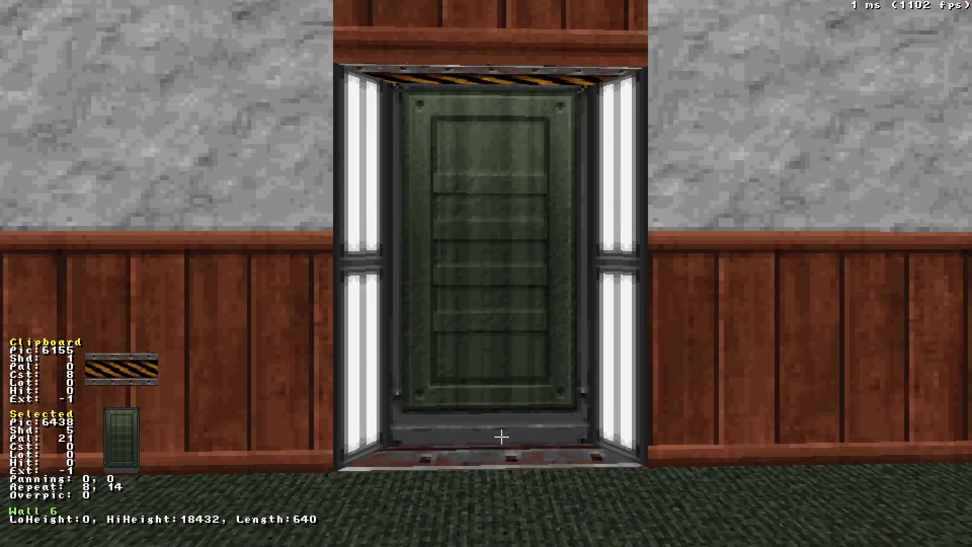
pyautogui.press('Return')
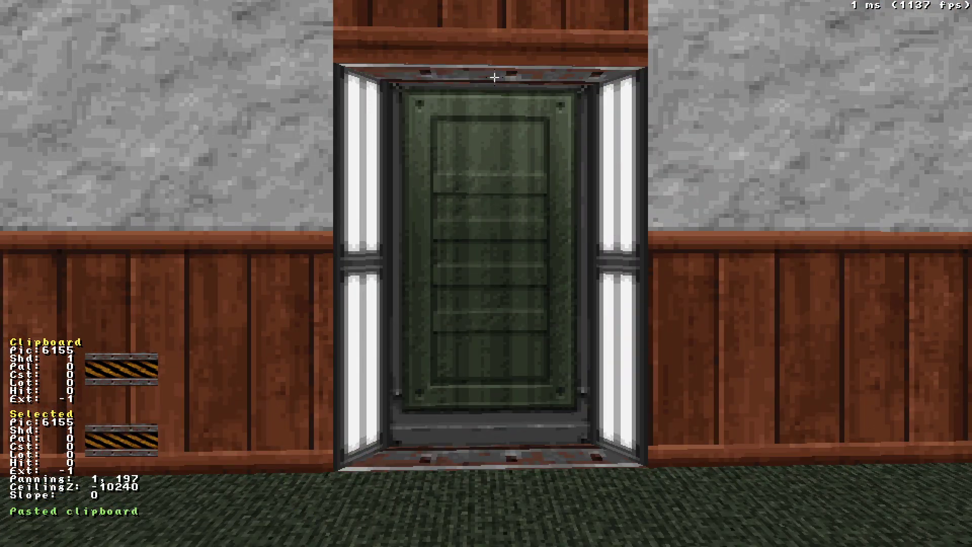
pyautogui.press('v')
pyautogui.press('v')
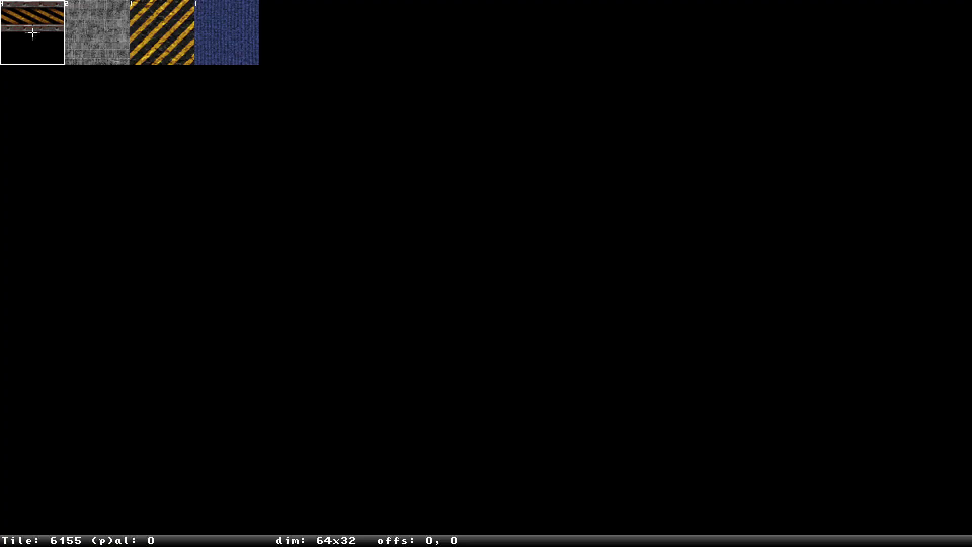
pyautogui.press('Escape')
# Copy the plaster-and-wood wall texture, tile 6151, onto the doorway's ceiling and pan it to show the wood part.
pyautogui.press('Tab')
pyautogui.press('Return')
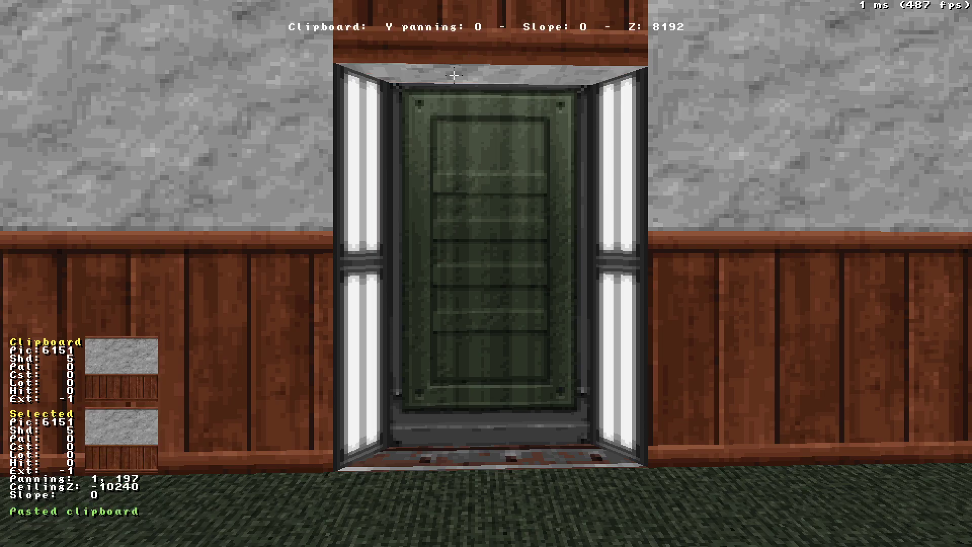
pyautogui.keyDown('shift'); pyautogui.moveTo(453, 75); pyautogui.dragTo(453, 76); pyautogui.keyUp('shift')
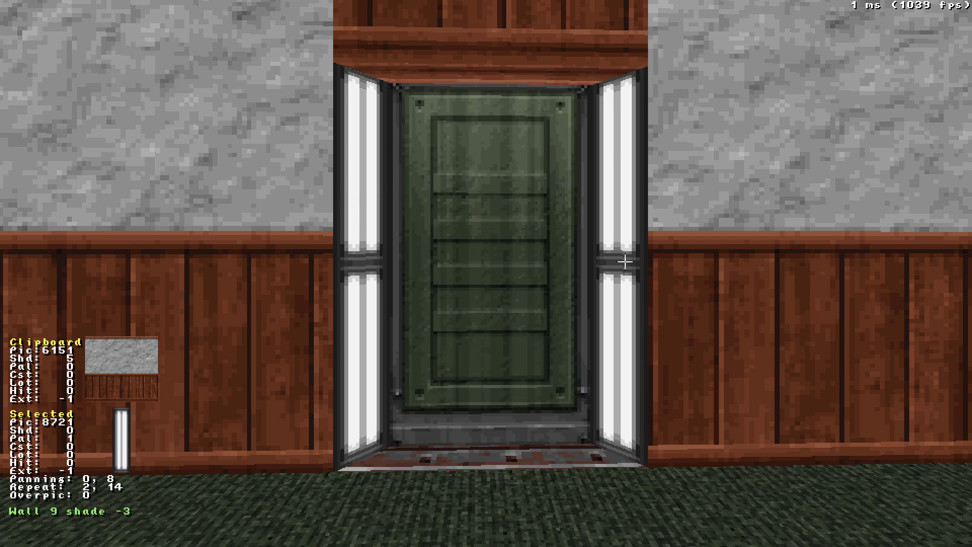
# Brighten the panelled door to shade -9.
pyautogui.press('Down')
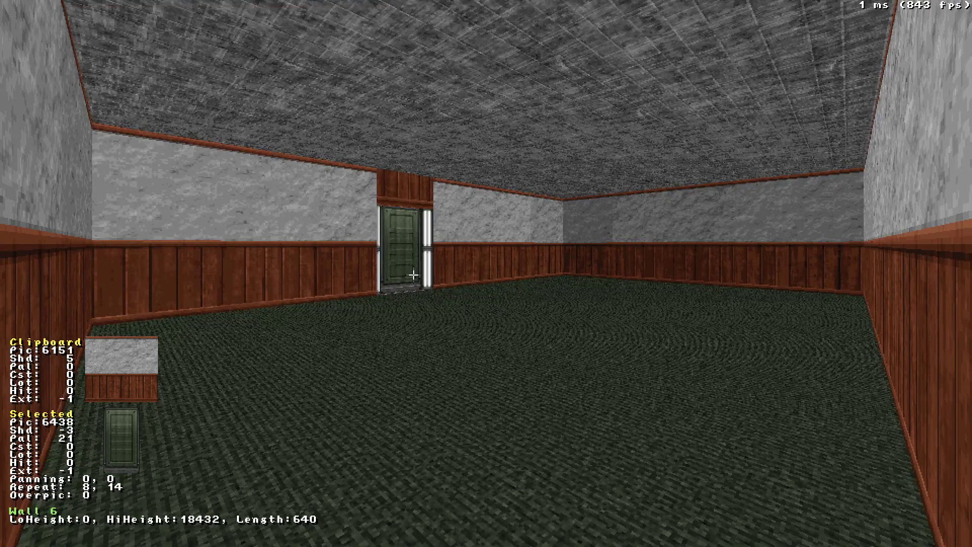
pyautogui.scroll(6, 414, 272)
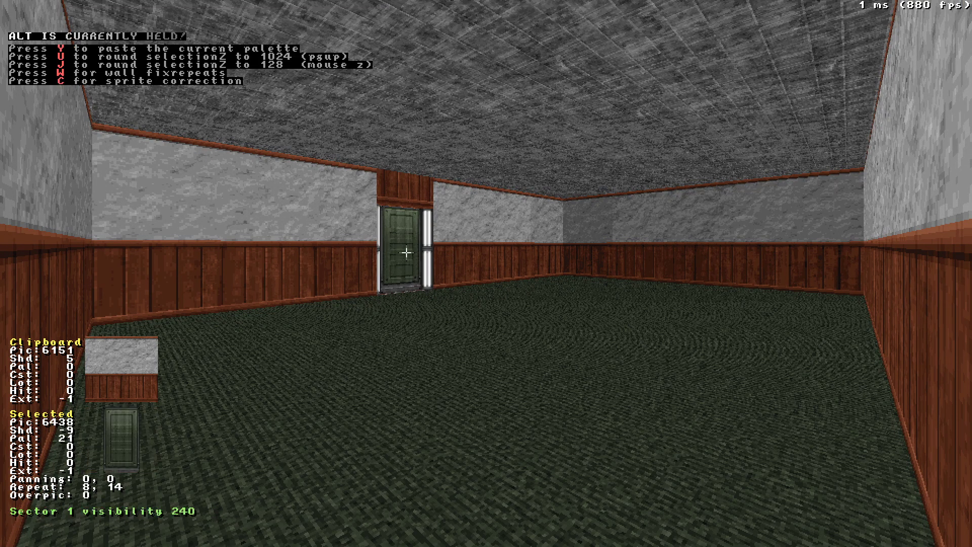
# Stretch the room far lengthwise in the 2D view and return to the 3D view.
pyautogui.press('KP_Enter')
pyautogui.scroll(-6, 411, 246)
pyautogui.keyDown('shift'); pyautogui.moveTo(260, 257); pyautogui.dragTo(858, 395); pyautogui.keyUp('shift')
pyautogui.moveTo(733, 290); pyautogui.dragTo(486, 274)
pyautogui.keyDown('alt'); pyautogui.scroll(-8, 738, 303); pyautogui.keyUp('alt')
pyautogui.keyDown('alt'); pyautogui.scroll(1, 486, 273); pyautogui.keyUp('alt')
pyautogui.press('KP_Enter')
# Try a sector visibility of 96 in the stretched room.
pyautogui.moveTo(491, 378); pyautogui.dragTo(491, 379)
pyautogui.press('Up')
pyautogui.press('alt+KP_Add')
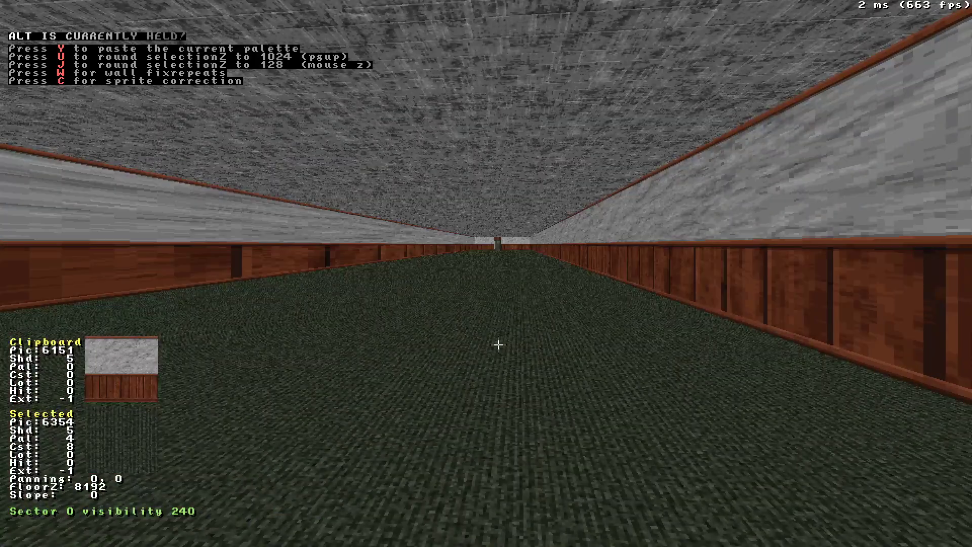
pyautogui.press('alt+KP_Add')
pyautogui.press('alt+KP_Add')
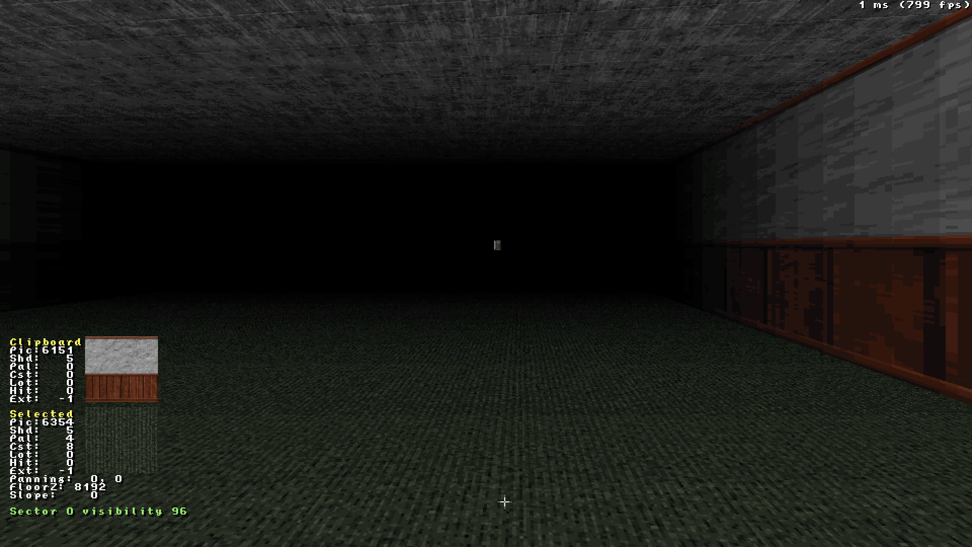
# Move around the stretched room to examine how its walls and floor darken with distance.
pyautogui.press('Up')
pyautogui.press('Right')
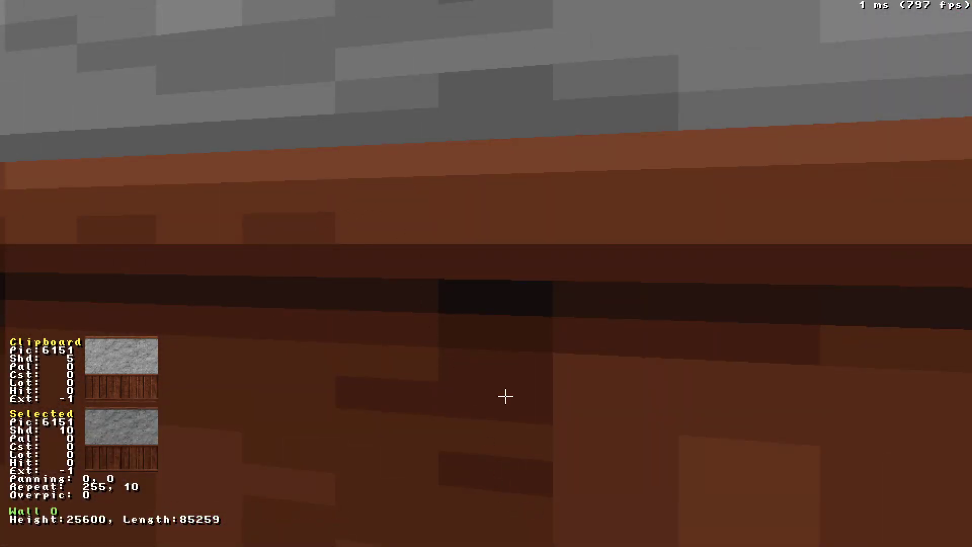
pyautogui.press('Left')
pyautogui.click(359, 332)
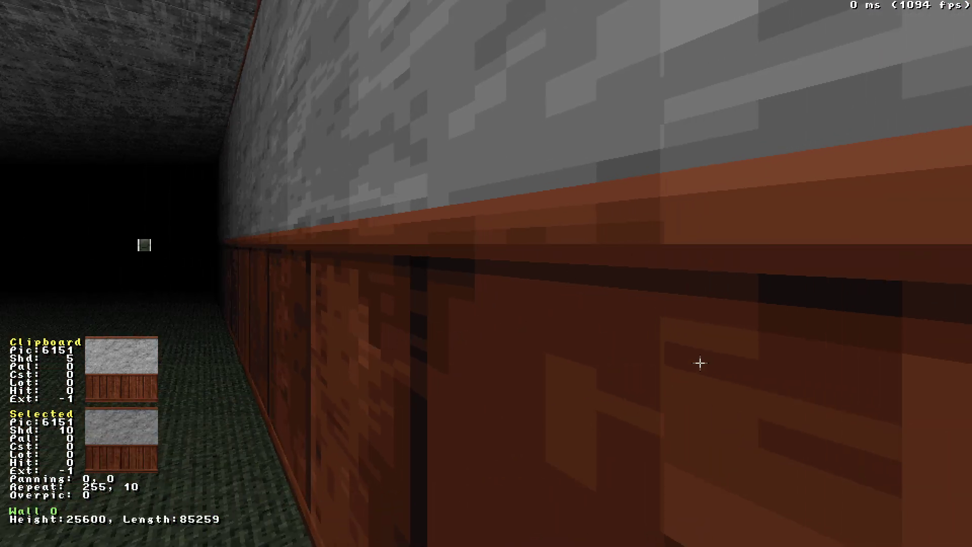
pyautogui.press('Left')
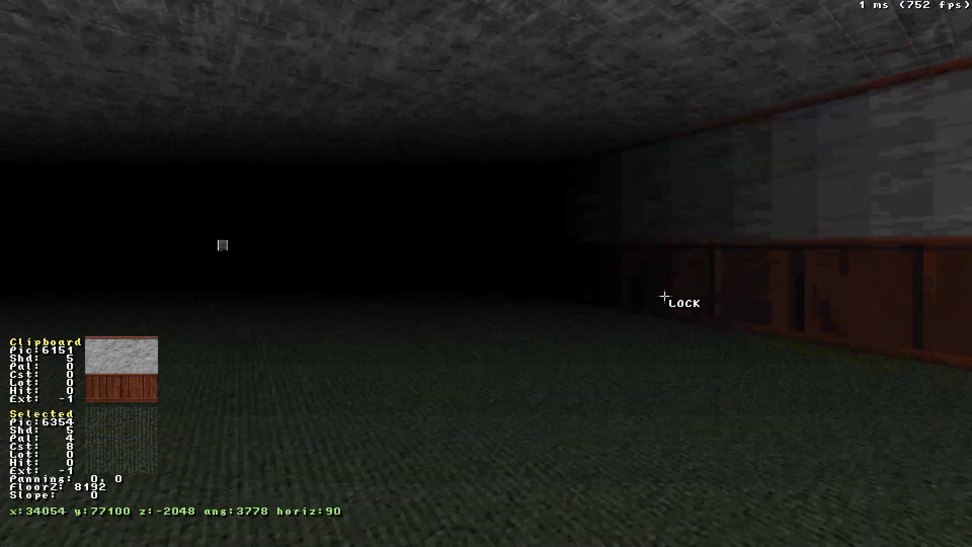
pyautogui.press('Up')
pyautogui.press('Left')
# Return the stretched room to its original length in the 2D view.
pyautogui.press('KP_Enter')
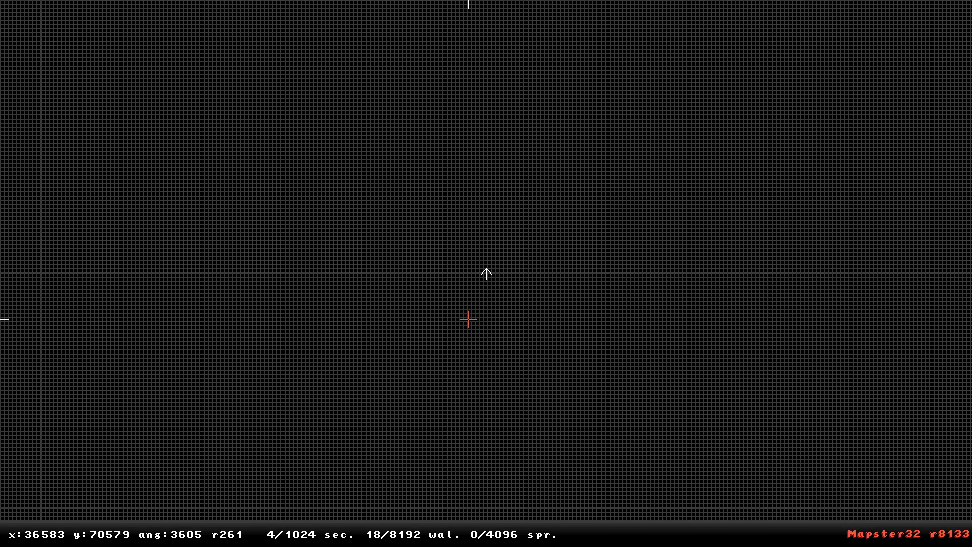
pyautogui.press('a')
pyautogui.press('a')
pyautogui.press('a')
pyautogui.press('a')
pyautogui.press('a')
pyautogui.press('a')
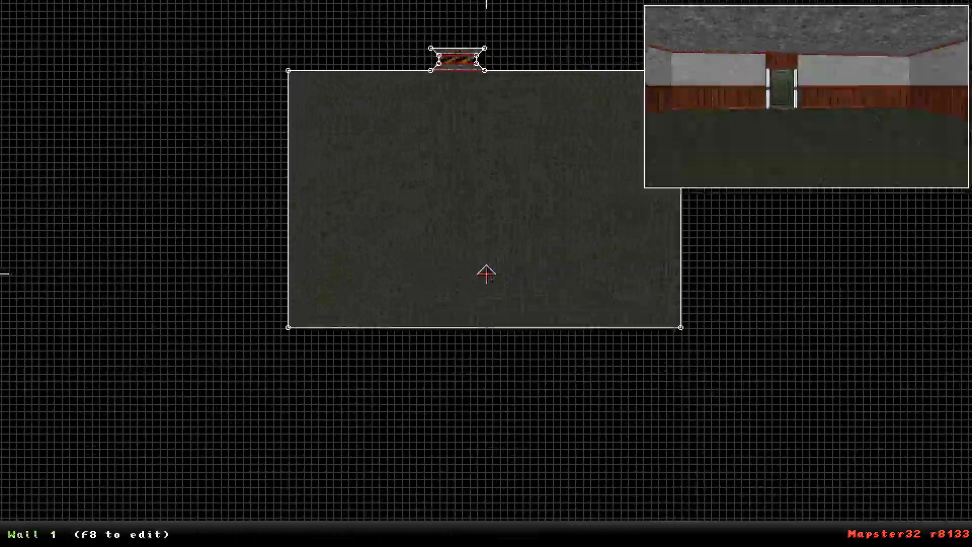
# Auto-align the plaster-and-wood texture along the door wall, including the section above the doorway.
pyautogui.press('KP_Enter')
pyautogui.press('Down')
pyautogui.press('Left')
pyautogui.press('Right')
pyautogui.press('Left')
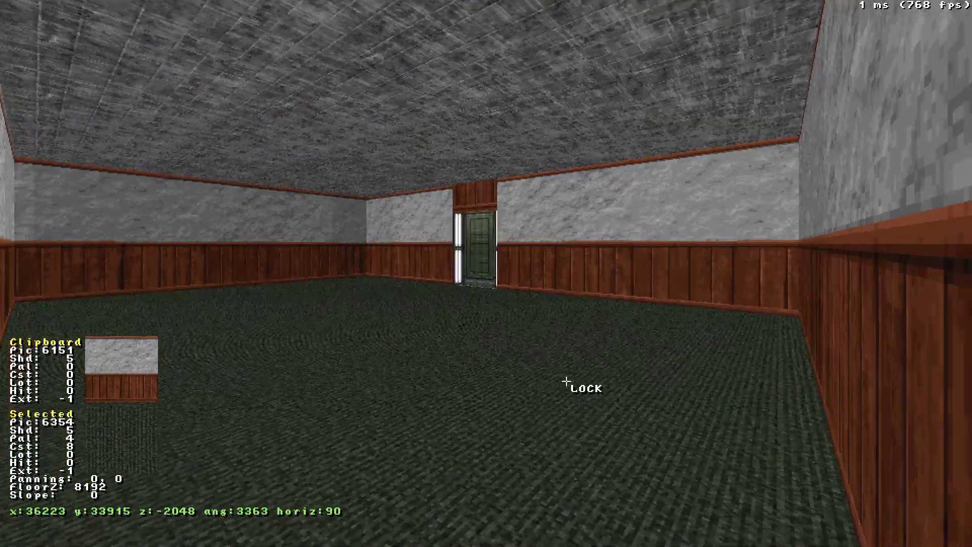
pyautogui.press('Up')
pyautogui.press('Right')
pyautogui.press('Down')
pyautogui.press('Right')
pyautogui.hotkey('ctrl', '.')
pyautogui.moveTo(442, 230); pyautogui.dragTo(442, 230)
pyautogui.press('Down')
pyautogui.press('Right')
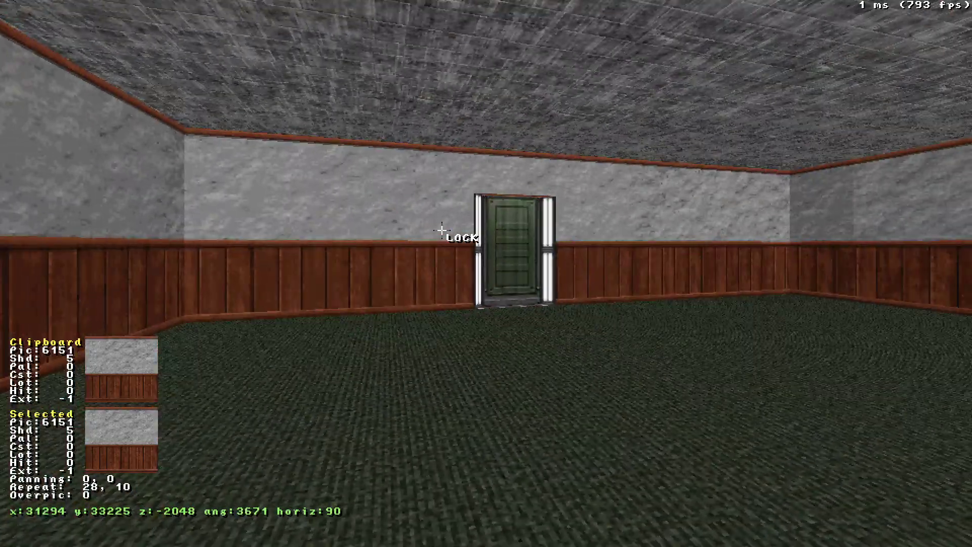
pyautogui.hotkey('alt', '.')
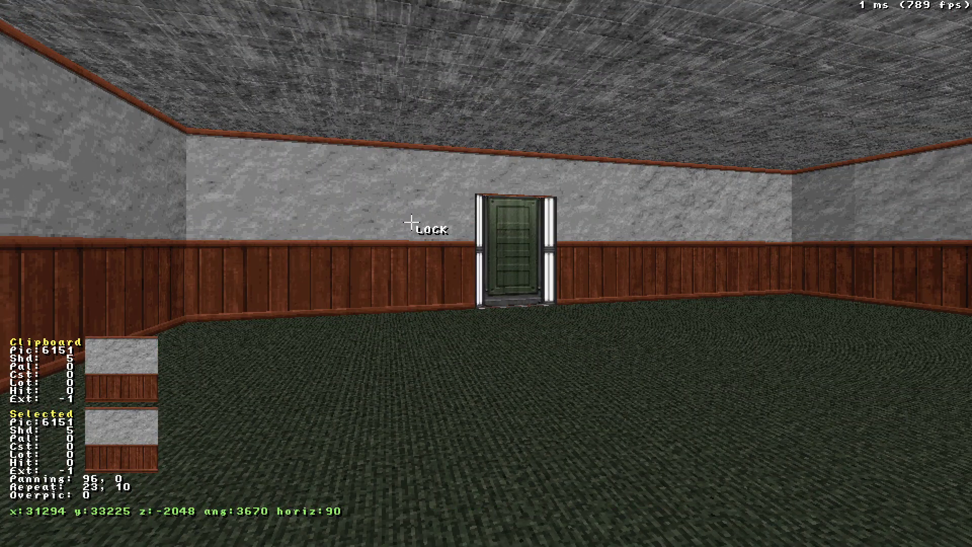
# Place an EMPLOYEES ONLY sign sprite, tile 7969 from the Lettering and Signs group, at the doorway.
pyautogui.press('Up')
pyautogui.press('Right')
pyautogui.press('Left')
pyautogui.press('Down')
pyautogui.press('Up')
pyautogui.press('Right')
pyautogui.press('Down')
pyautogui.moveTo(411, 223); pyautogui.dragTo(411, 222)
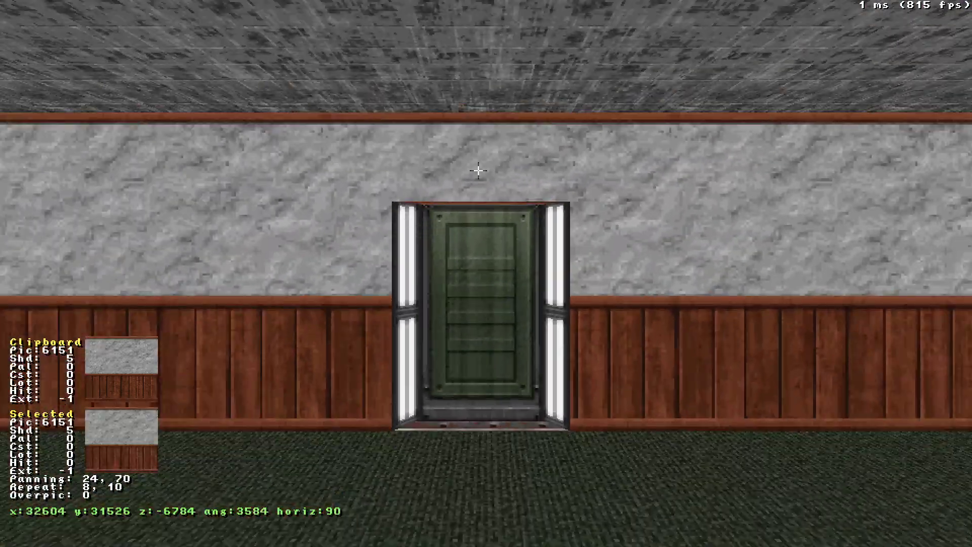
pyautogui.press('v')
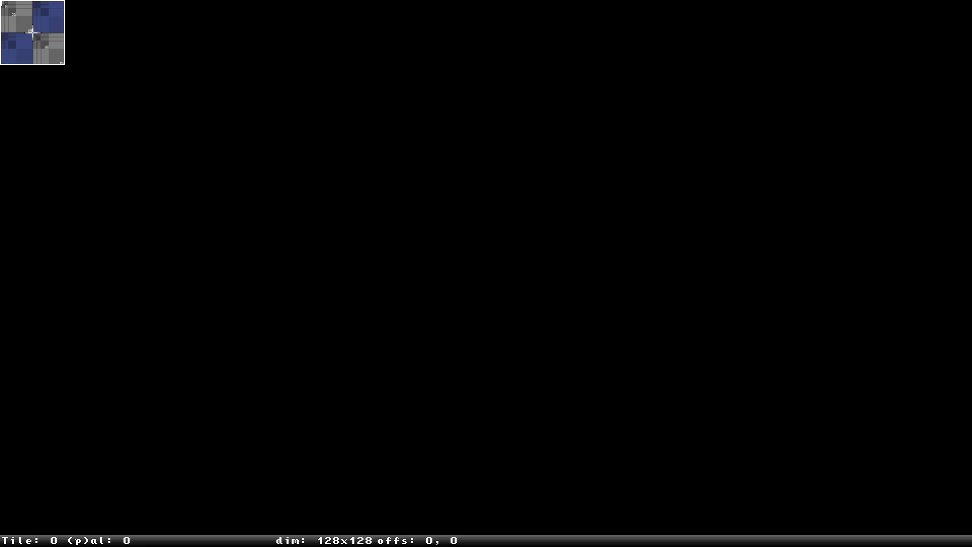
pyautogui.scroll(-8, 615, 486)
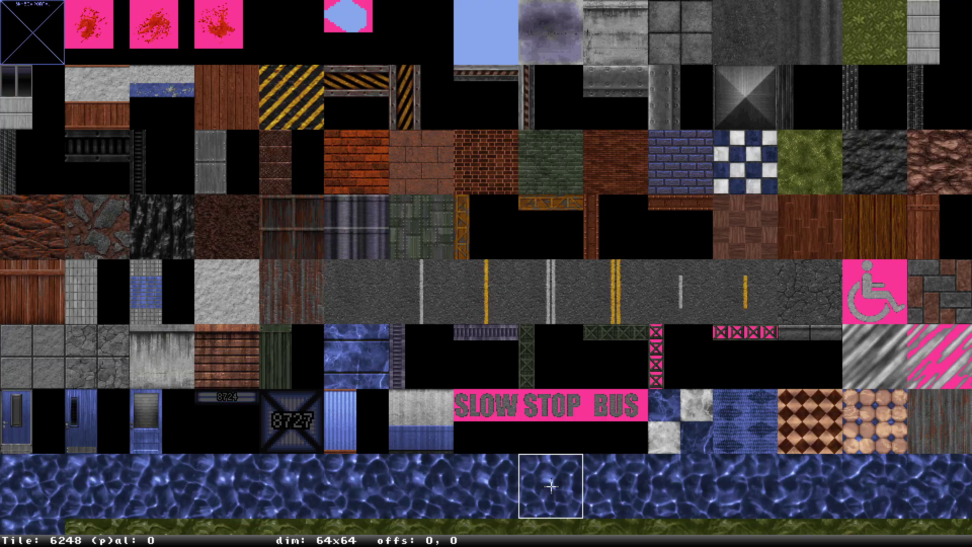
pyautogui.press('g')
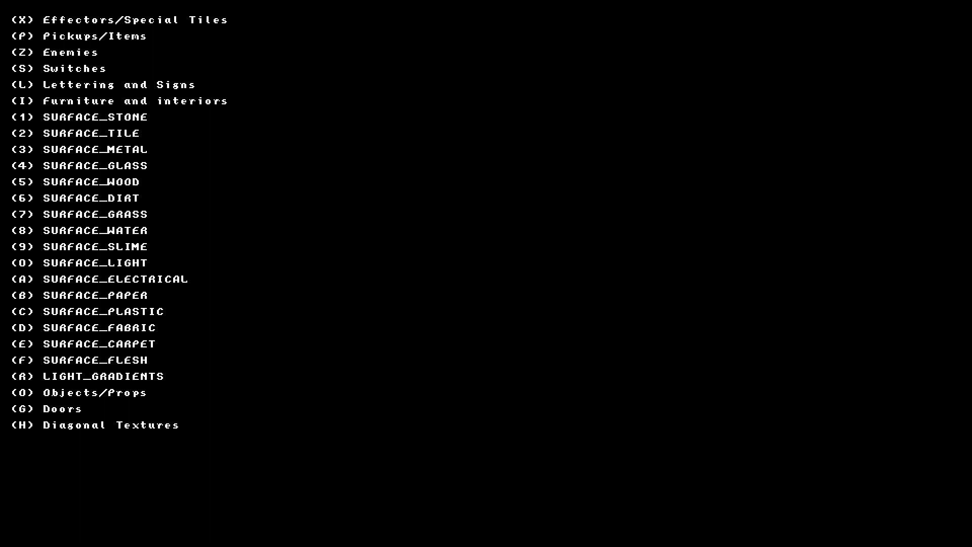
pyautogui.press('l')
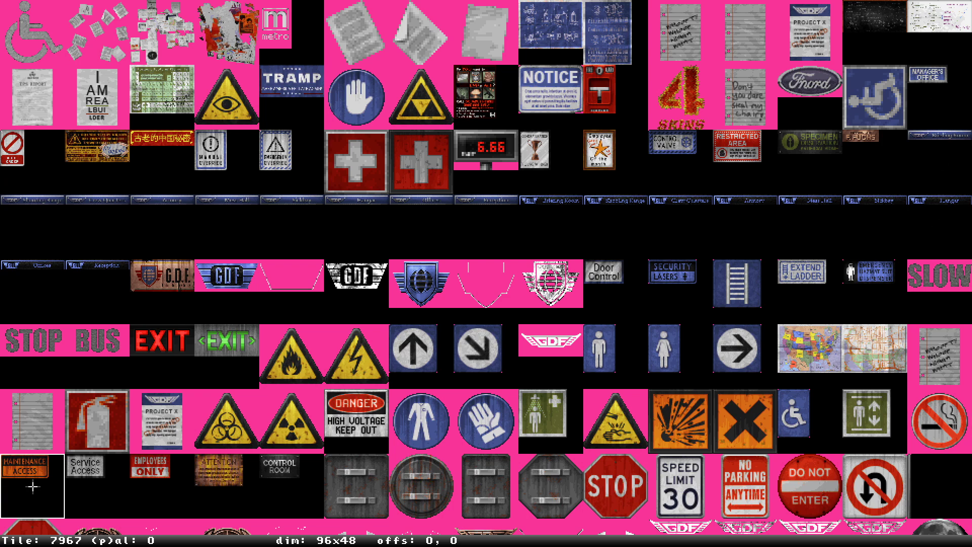
pyautogui.press('Right')
pyautogui.press('Right')
pyautogui.press('Return')
# Raise the EMPLOYEES ONLY sign from the floor to the area above the door.
pyautogui.press('Up')
pyautogui.press('z')
pyautogui.press('a')
pyautogui.press('a')
pyautogui.press('z')
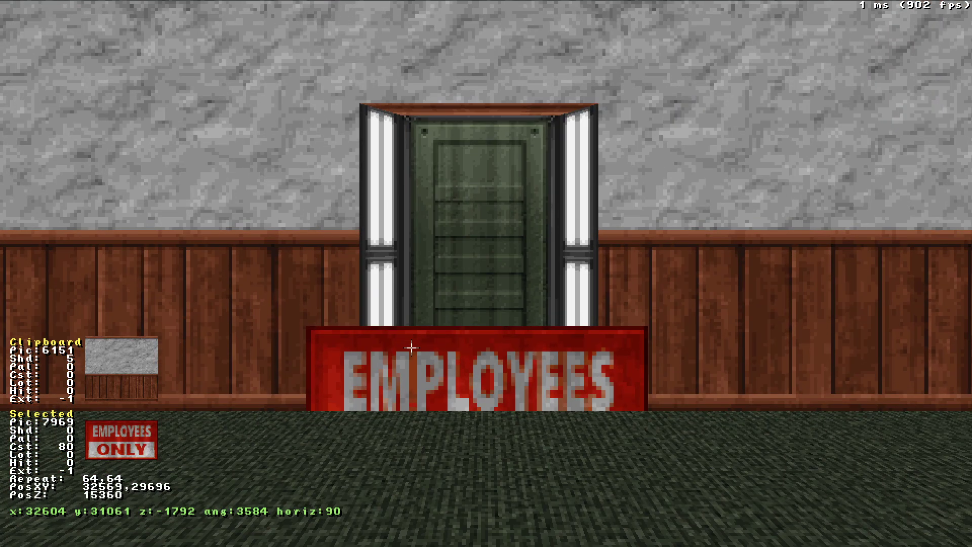
pyautogui.hotkey('ctrl', 'pageup')
pyautogui.press('a')
pyautogui.press('a')
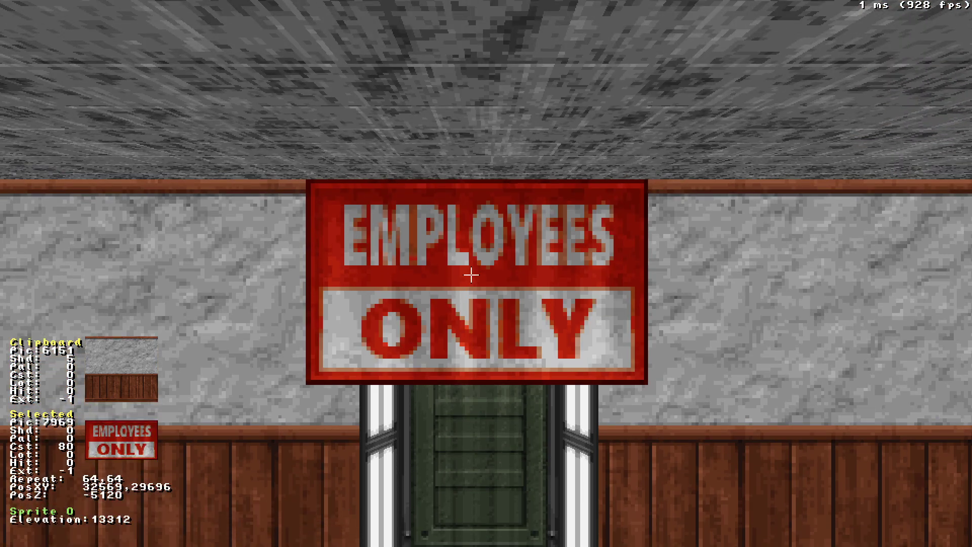
# Reset the EMPLOYEES ONLY sign's size, then reduce it to half size and on to quarter size.
pyautogui.press('/')
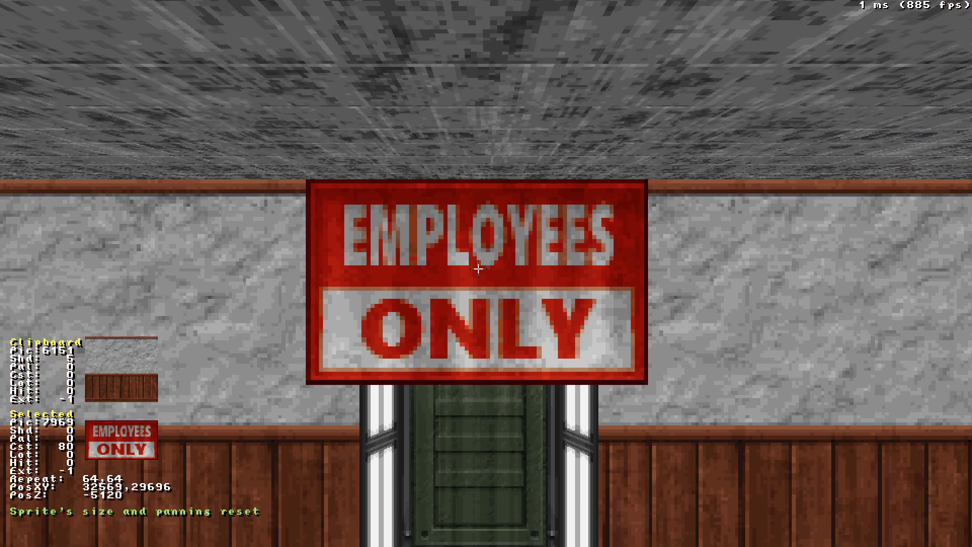
pyautogui.press('shift')
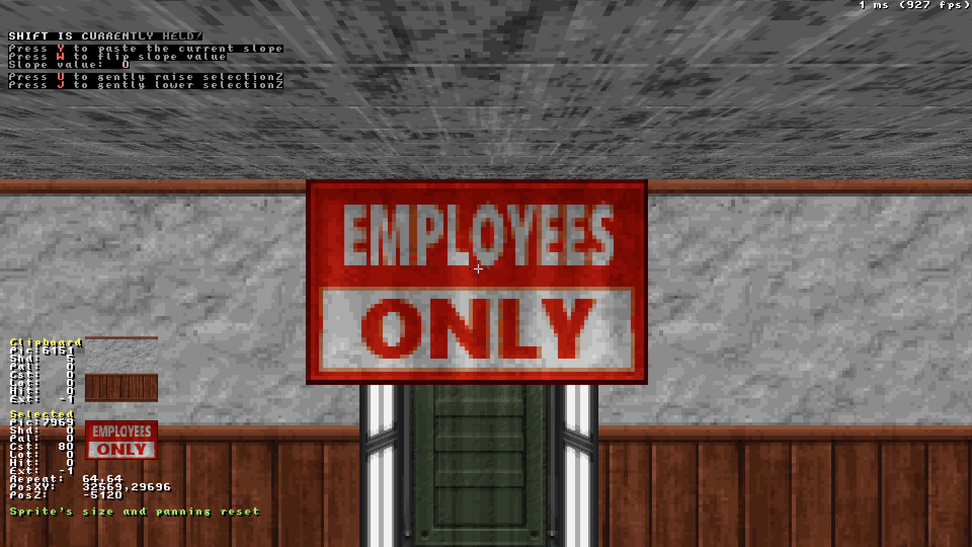
pyautogui.hotkey('ctrl', '/')
pyautogui.press('z')
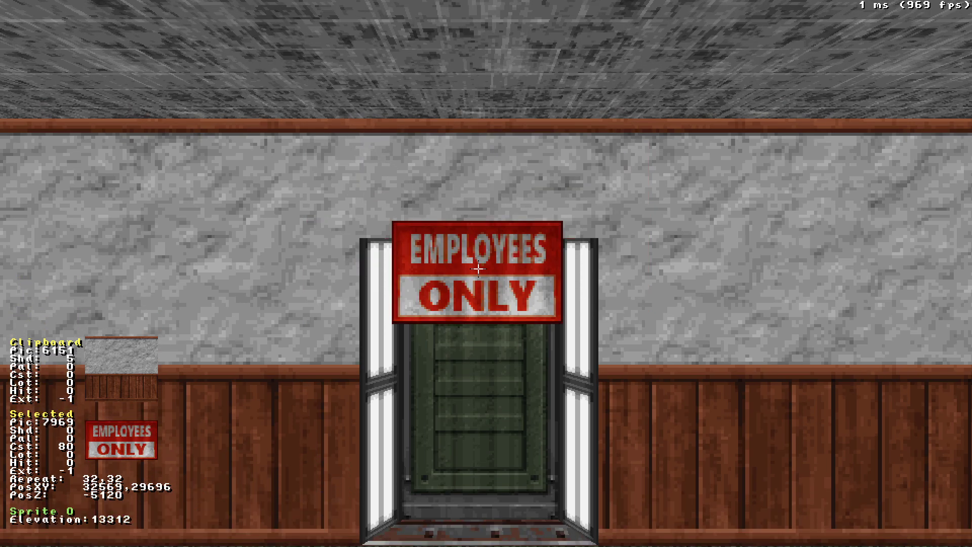
pyautogui.press('shift')
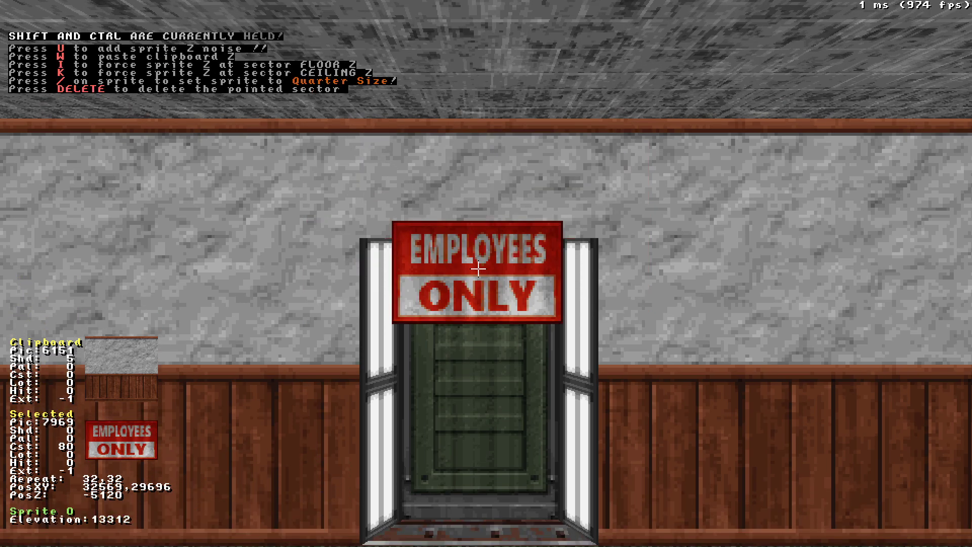
pyautogui.hotkey('ctrl', '/')
pyautogui.press('z')
pyautogui.press('a')
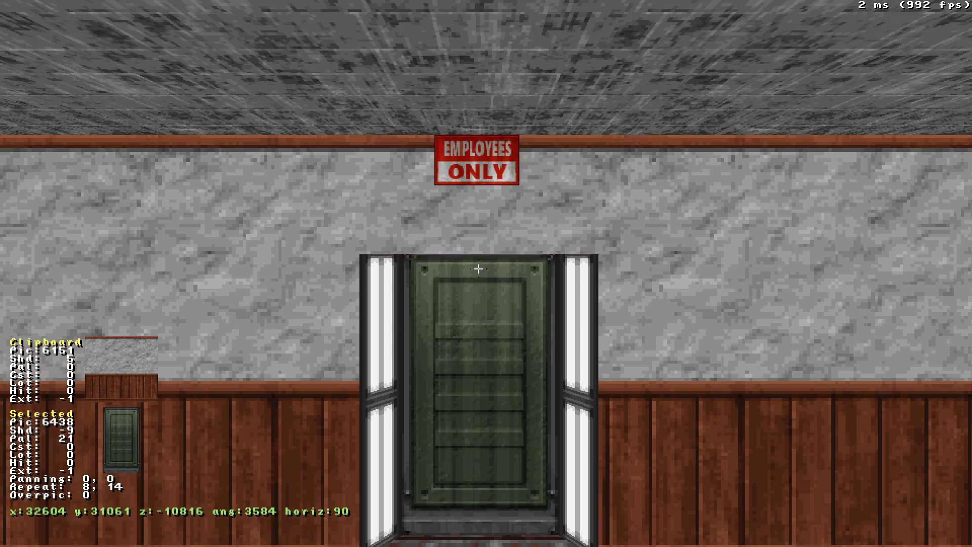
# Lower the EMPLOYEES ONLY sign to just above the door frame and increase its height.
pyautogui.press('alt')
pyautogui.keyDown('alt'); pyautogui.moveTo(488, 190); pyautogui.dragTo(488, 249); pyautogui.keyUp('alt')
pyautogui.press('KP_8')
pyautogui.press('KP_8')
pyautogui.press('KP_8')
pyautogui.press('KP_8')
pyautogui.press('KP_8')
pyautogui.press('KP_8')
pyautogui.press('KP_8')
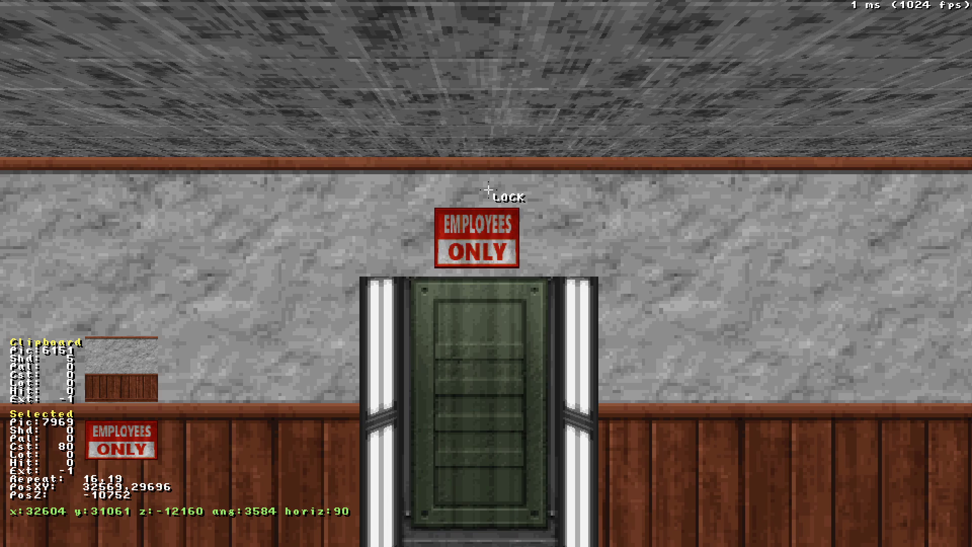
# Widen the EMPLOYEES ONLY sign above the door in proportion to its height.
pyautogui.press('KP_6')
pyautogui.press('KP_6')
pyautogui.press('KP_6')
pyautogui.press('KP_6')
pyautogui.press('KP_6')
pyautogui.press('KP_6')
pyautogui.press('KP_6')
pyautogui.press('KP_6')
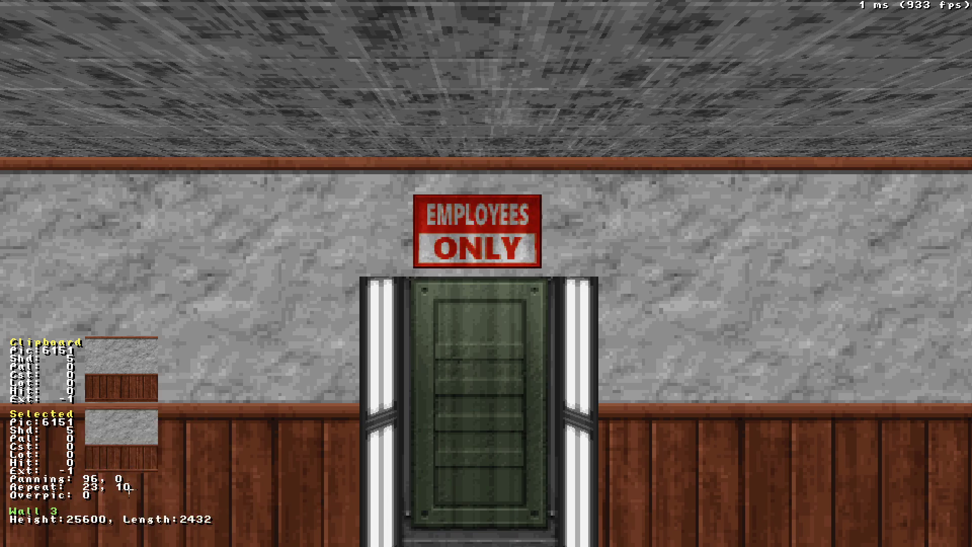
# Increase the EMPLOYEES ONLY sign's height above the door, making its repeat values 24, 24.
pyautogui.press('KP_8')
pyautogui.moveTo(493, 236); pyautogui.dragTo(493, 234)
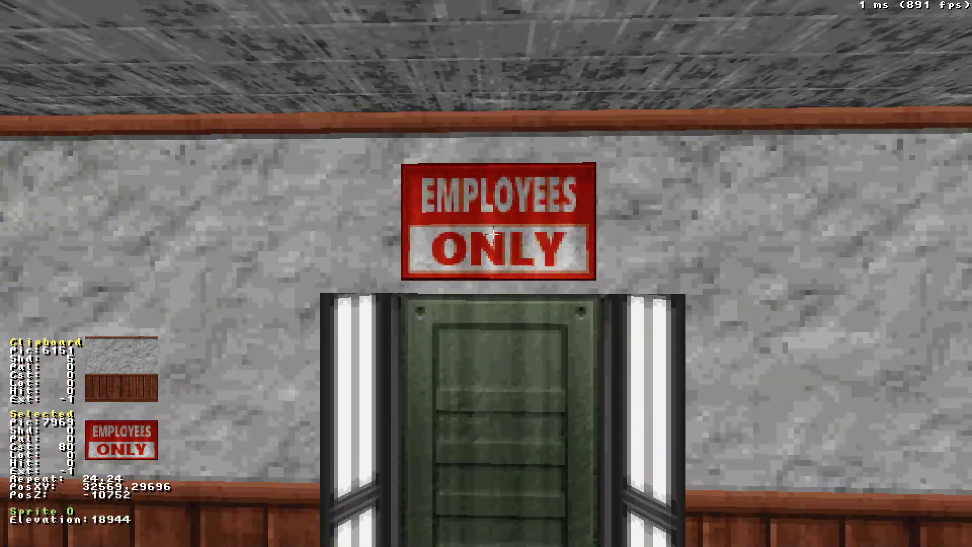
pyautogui.press('Down')
pyautogui.press('Up')
pyautogui.press('Down')
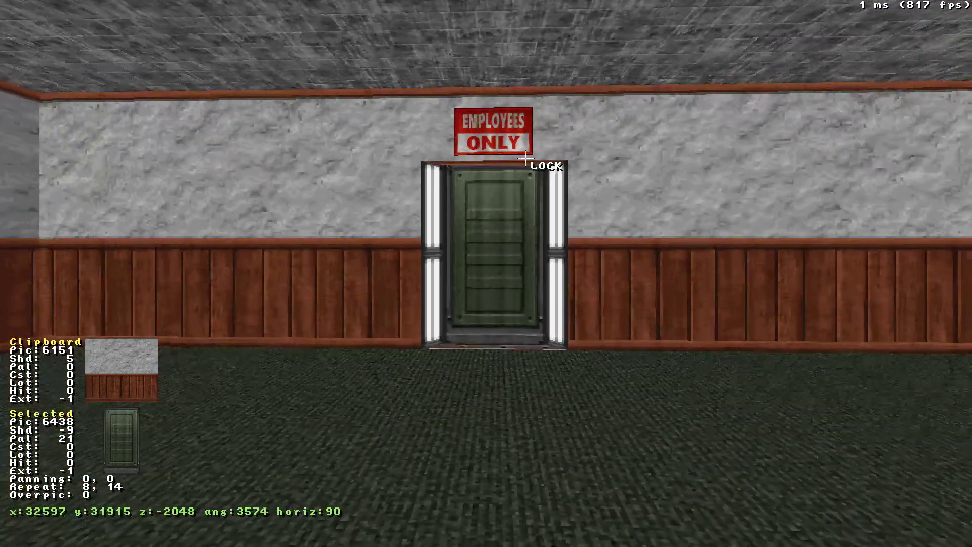
# Examine the finished doorway, its side lights and the EMPLOYEES ONLY sign from near and far.
pyautogui.press('Up')
pyautogui.moveTo(343, 339); pyautogui.dragTo(333, 341)
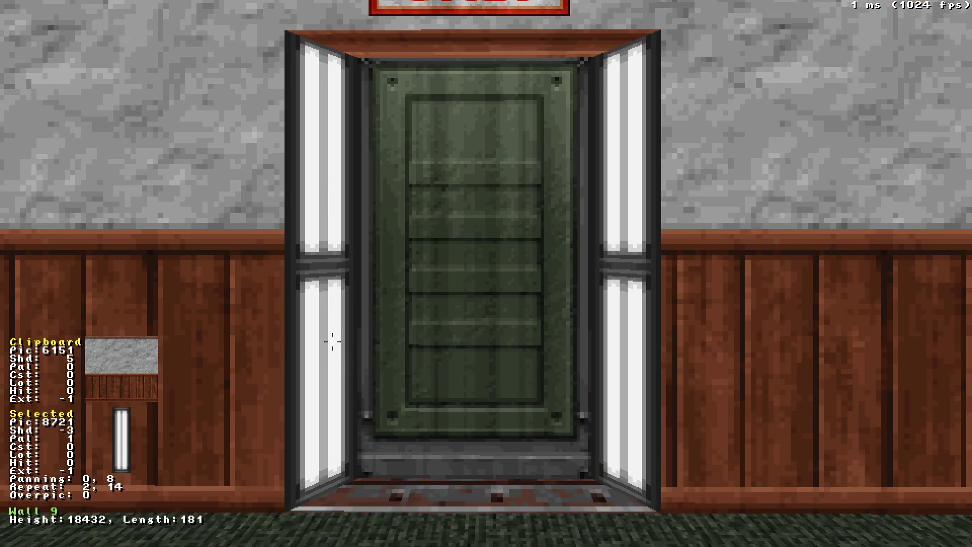
pyautogui.press('Down')
pyautogui.press('Up')
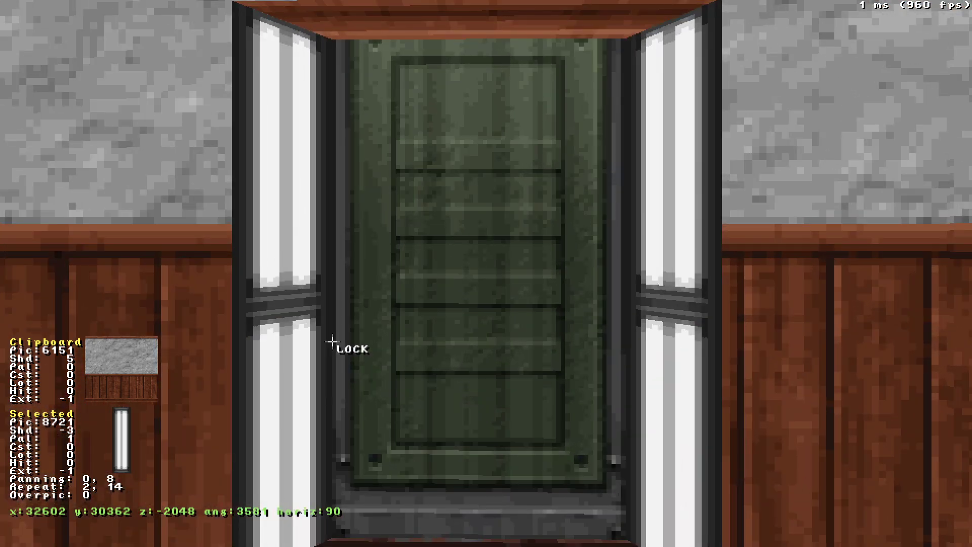
pyautogui.press('Down')
pyautogui.press('Down')
pyautogui.press('Up')
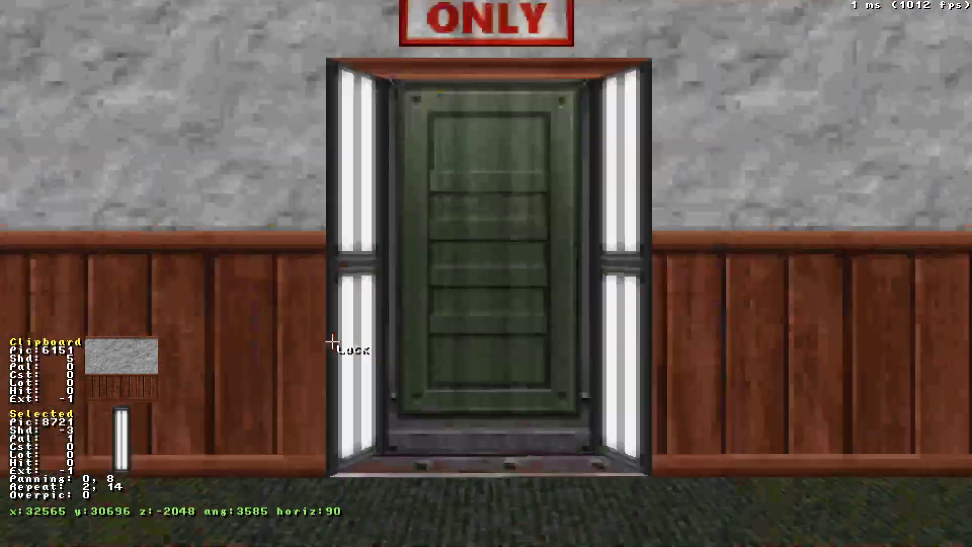
pyautogui.press('Down')
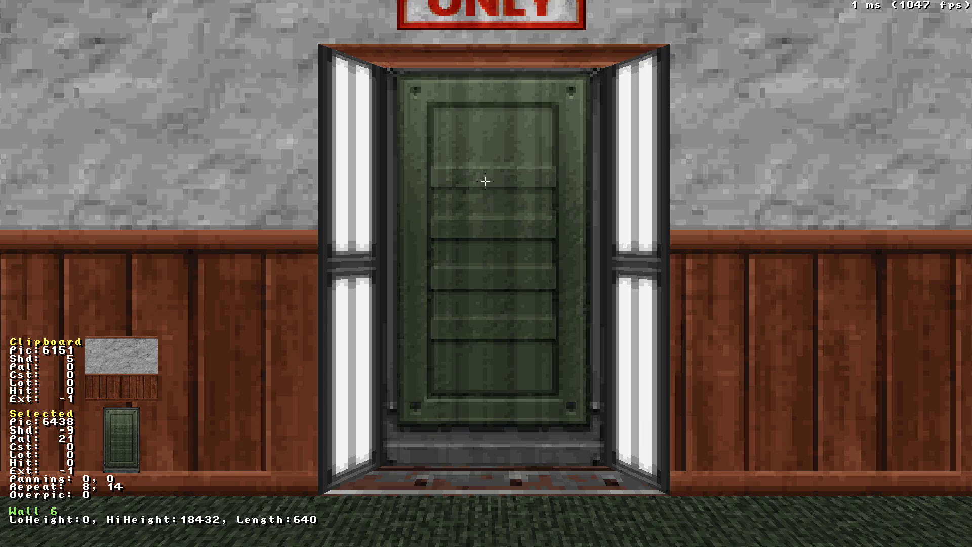
pyautogui.press('Down')
pyautogui.press('Up')
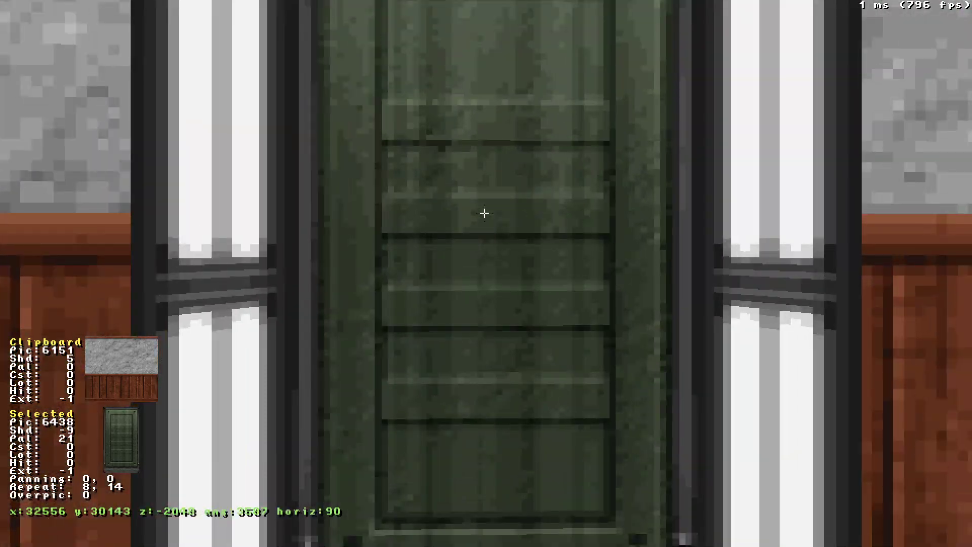
# Switch to the 2D map view around the doorway and set the grid size to 4 (128 units).
pyautogui.press('KP_Enter')
pyautogui.scroll(-5, 456, 197)
pyautogui.scroll(8, 481, 256)
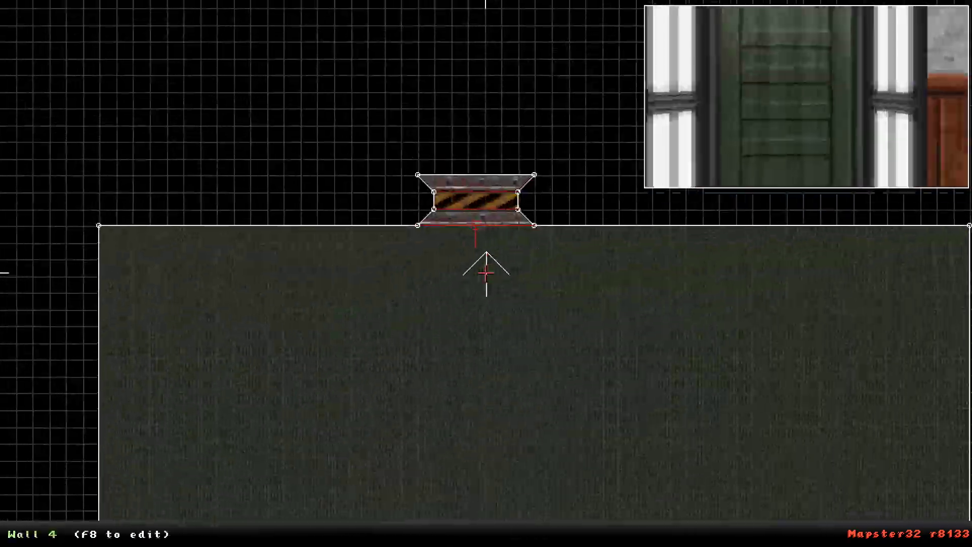
pyautogui.rightClick(486, 274)
pyautogui.press('g')
pyautogui.press('g')
pyautogui.press('g')
pyautogui.press('g')
pyautogui.press('g')
pyautogui.press('g')
pyautogui.press('g')
pyautogui.press('g')
pyautogui.press('g')
pyautogui.rightClick(470, 297)
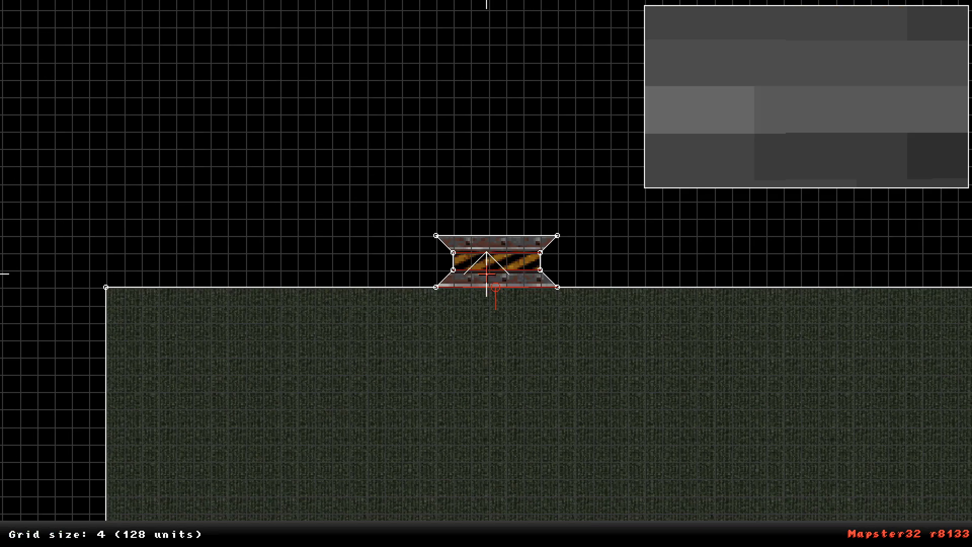
# Draw a new 3200 by 3200 room behind the door, closing its outline on the doorway's two outer corners.
pyautogui.scroll(-1, 487, 274)
pyautogui.scroll(-3, 450, 227)
pyautogui.rightClick(487, 348)
pyautogui.rightClick(495, 216)
pyautogui.scroll(3, 486, 273)
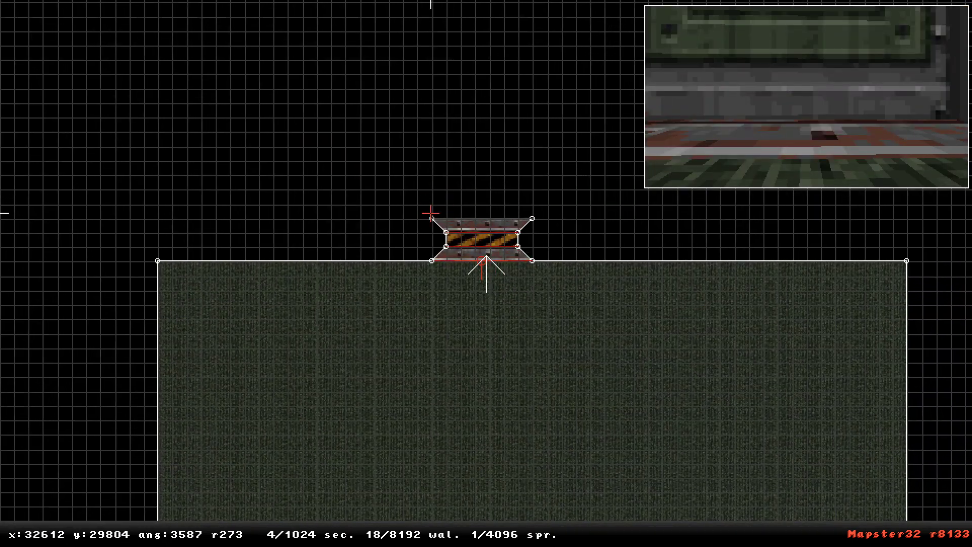
pyautogui.press('space')
pyautogui.rightClick(340, 81)
pyautogui.scroll(-2, 486, 274)
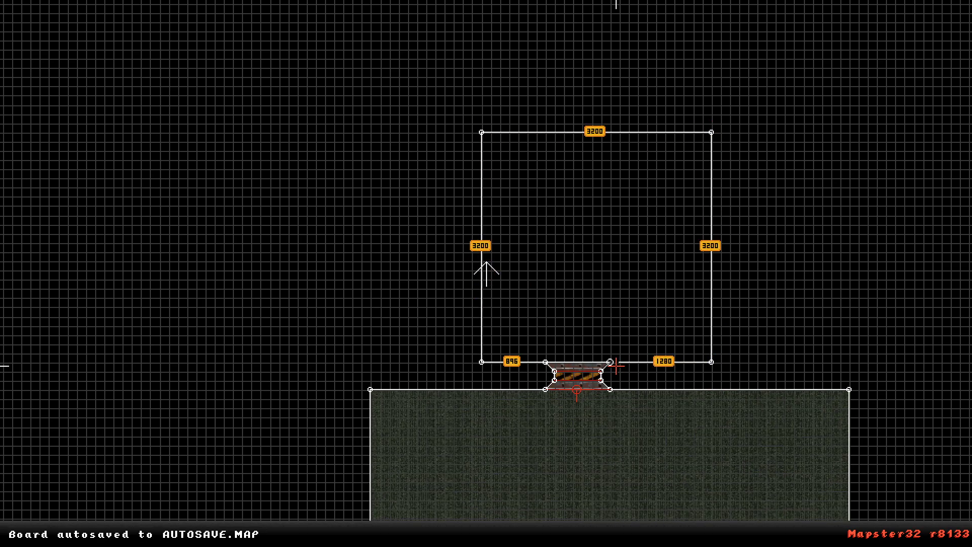
pyautogui.press('space')
pyautogui.rightClick(598, 273)
# Enter the new room in 3D view and paste the stone-and-wood wall texture 6151 onto its walls.
pyautogui.press('KP_Enter')
pyautogui.moveTo(579, 312); pyautogui.dragTo(579, 312)
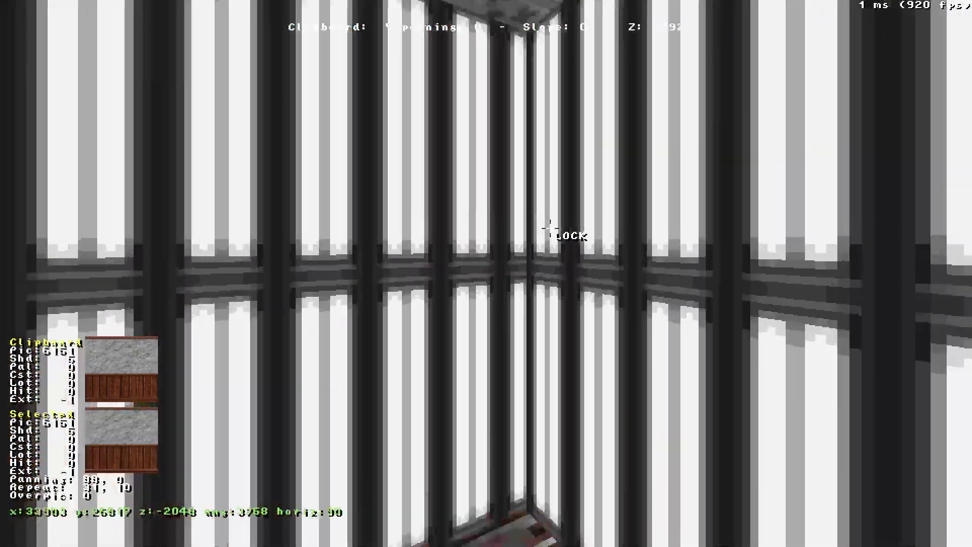
pyautogui.press('Up')
pyautogui.press('Right')
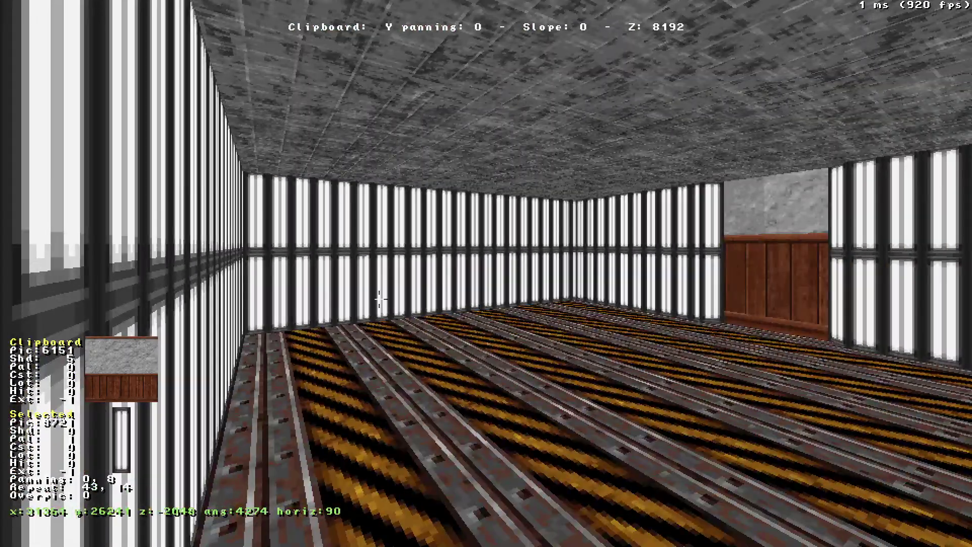
pyautogui.press('Return')
pyautogui.press('Return')
pyautogui.press('Return')
pyautogui.moveTo(560, 329); pyautogui.dragTo(560, 329)
pyautogui.press('Return')
pyautogui.press('Up')
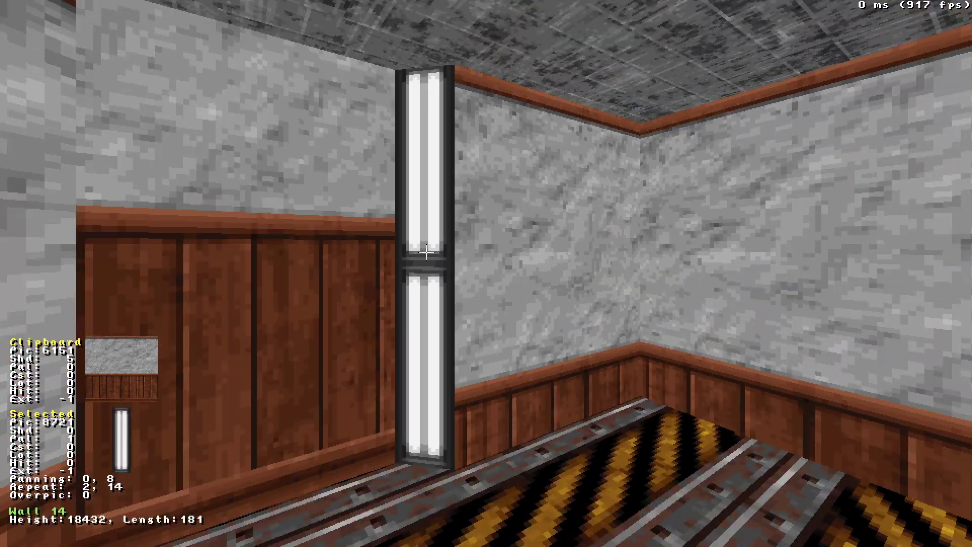
# Copy light texture 8721 from one side of the doorway and paste it onto the opposite side.
pyautogui.press('Tab')
pyautogui.press('Left')
pyautogui.press('Return')
pyautogui.press('Down')
# Raise the new room's ceiling above the doorway and lower its floor well below the doorway.
pyautogui.moveTo(447, 143); pyautogui.dragTo(447, 142)
pyautogui.press('pageup')
pyautogui.press('pageup')
pyautogui.press('pageup')
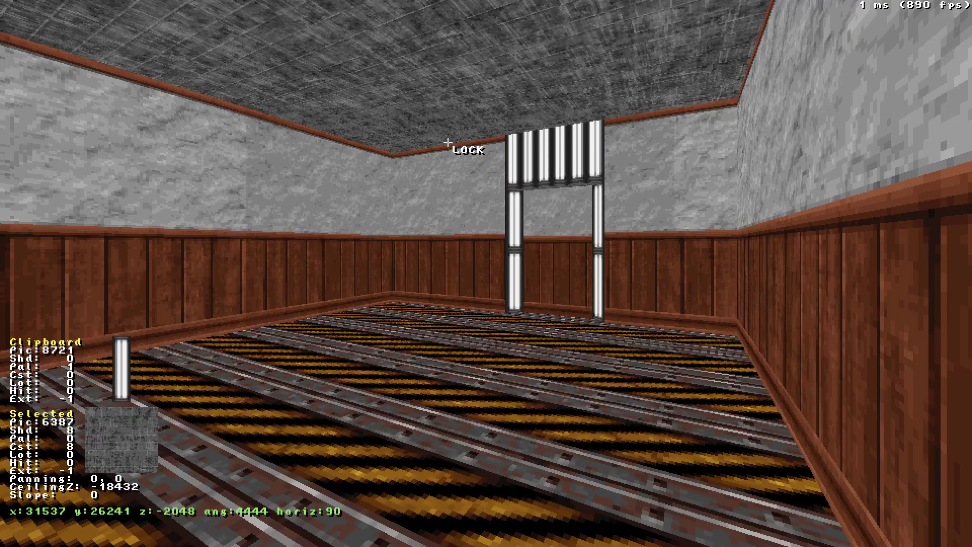
pyautogui.scroll(-11, 405, 500)
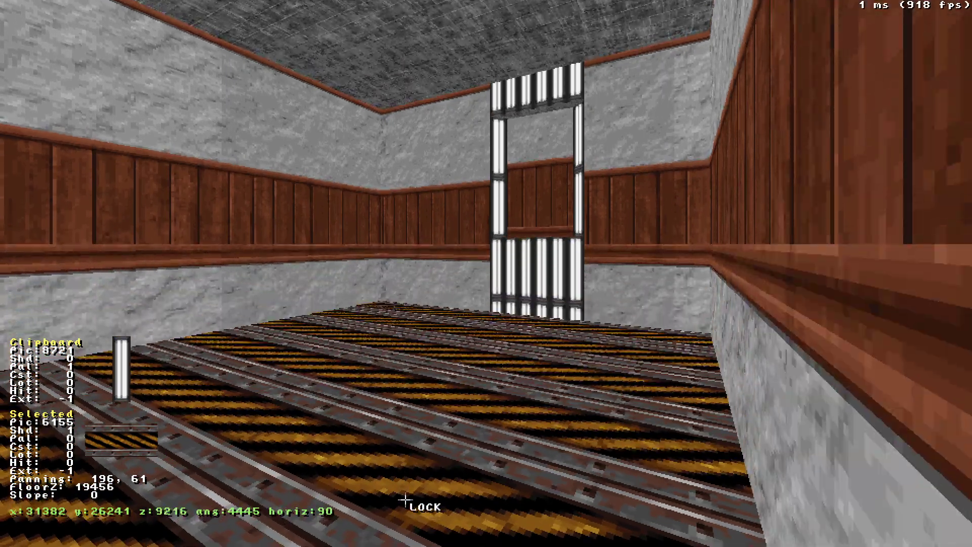
pyautogui.press('pageup')
pyautogui.press('pageup')
pyautogui.press('pageup')
pyautogui.press('pageup')
pyautogui.press('pageup')
pyautogui.press('pagedown')
pyautogui.press('pagedown')
pyautogui.press('pagedown')
pyautogui.moveTo(405, 500); pyautogui.dragTo(405, 500)
# Copy the new room's ceiling texture 6387.
pyautogui.press('Tab')
pyautogui.moveTo(514, 44); pyautogui.dragTo(514, 44)
pyautogui.hotkey('ctrl', 'shift', 'Return')
pyautogui.moveTo(572, 152); pyautogui.dragTo(572, 151)
pyautogui.press('Up')
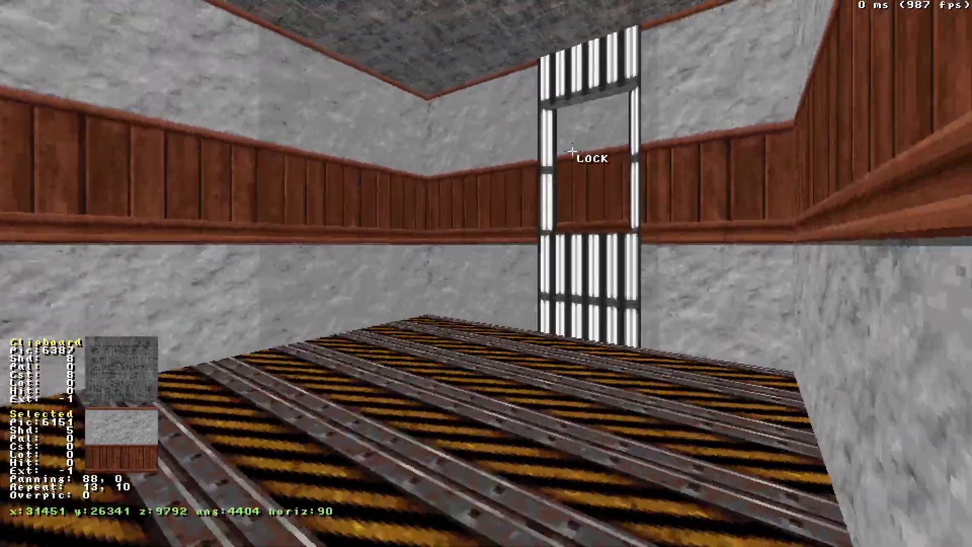
# Replace the texture of one of the new room's walls with dark concrete tile 6654 and set its palette to 1.
pyautogui.press('v')
pyautogui.scroll(-1, 356, 482)
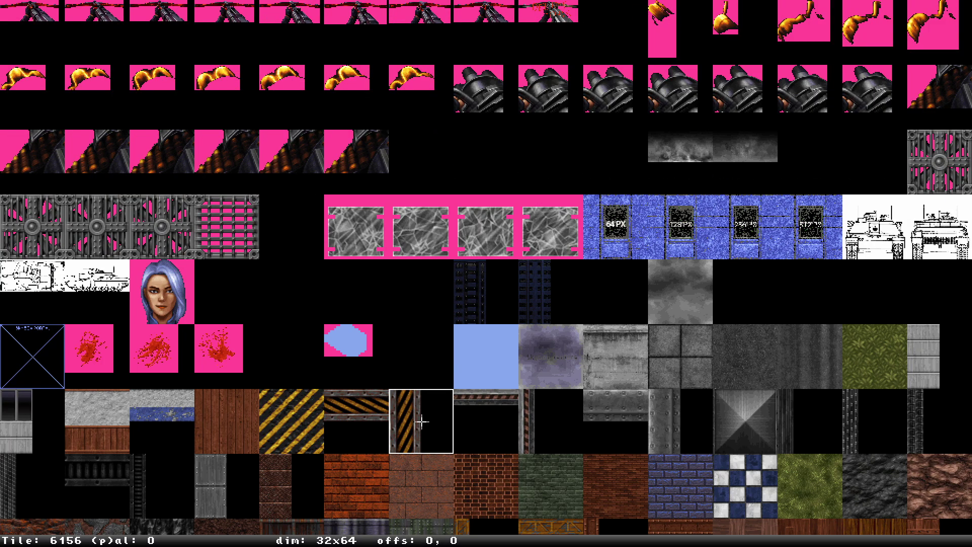
pyautogui.press('Escape')
pyautogui.press('v')
pyautogui.press('v')
pyautogui.press('Escape')
pyautogui.press('v')
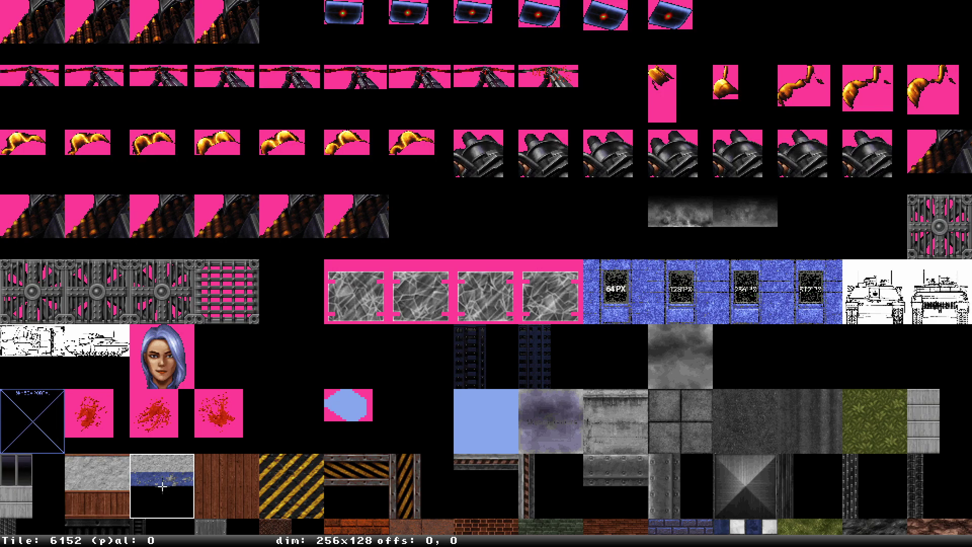
pyautogui.scroll(-2, 615, 486)
pyautogui.scroll(-20, 615, 486)
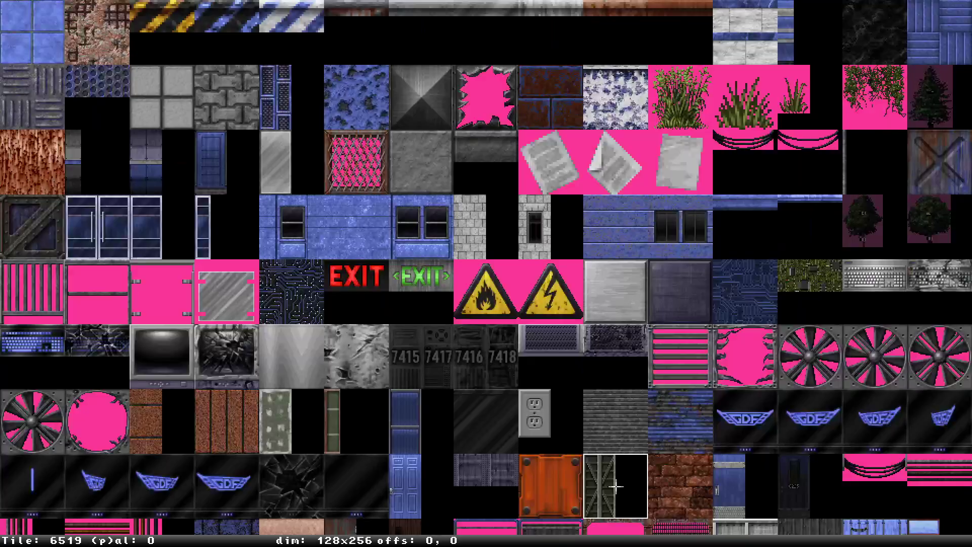
pyautogui.scroll(-2, 615, 486)
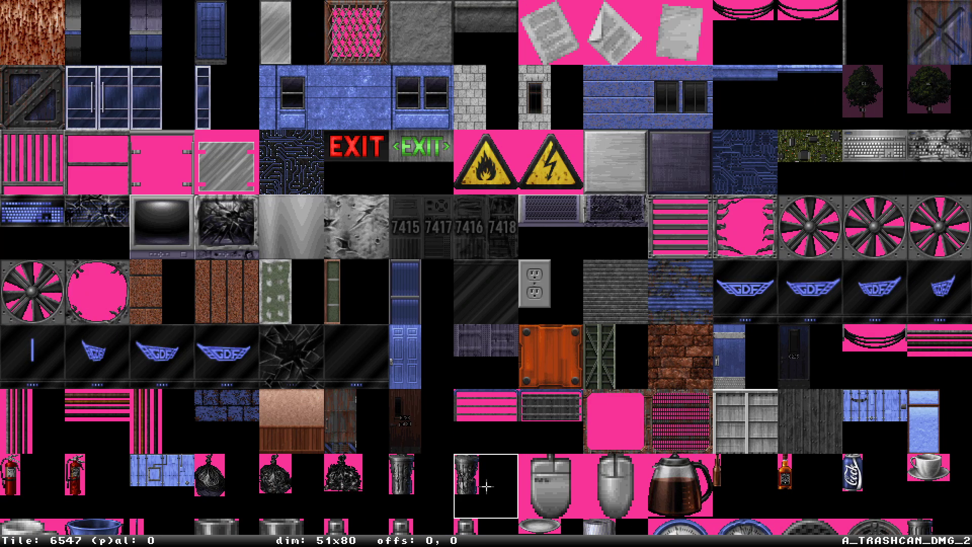
pyautogui.scroll(1, 421, 32)
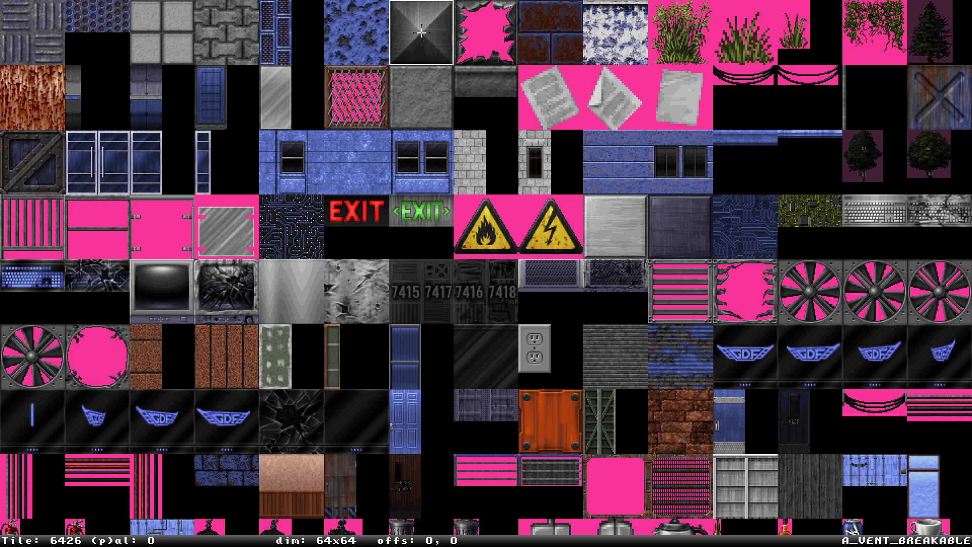
pyautogui.scroll(-9, 357, 486)
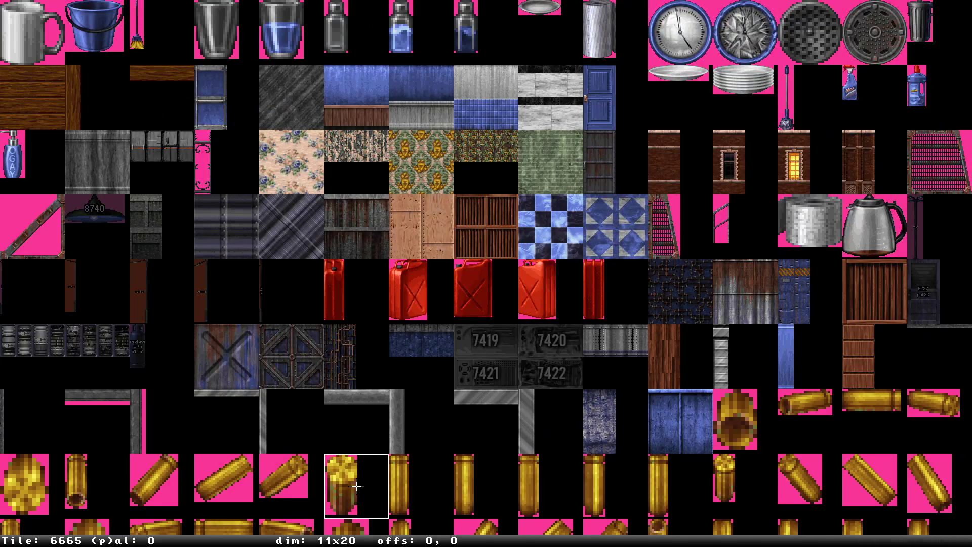
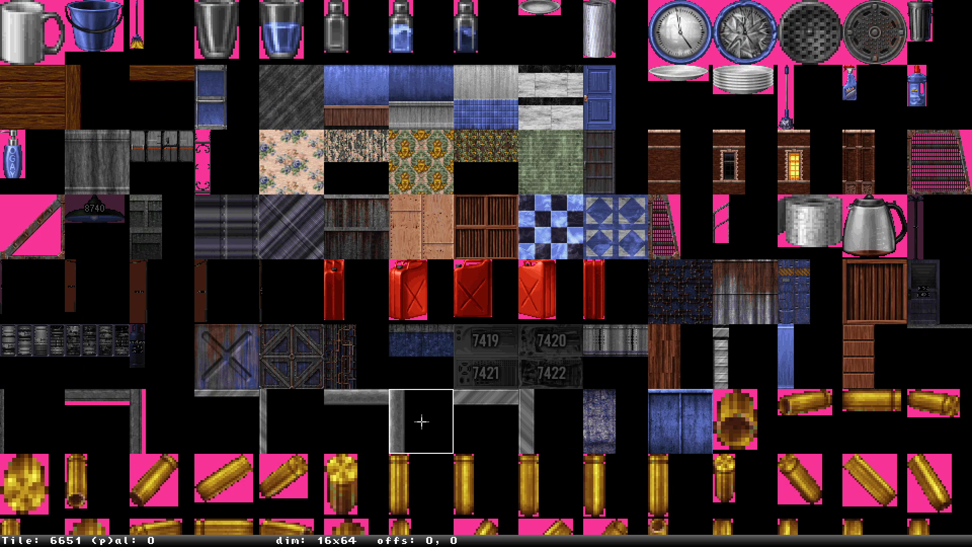
pyautogui.click(616, 421)
pyautogui.write('2')
pyautogui.press('BackSpace')
pyautogui.write('1')
# Adjust the new room's height by setting the ceiling to -15360 and the floor to 28672.
pyautogui.press('pagedown')
pyautogui.press('pagedown')
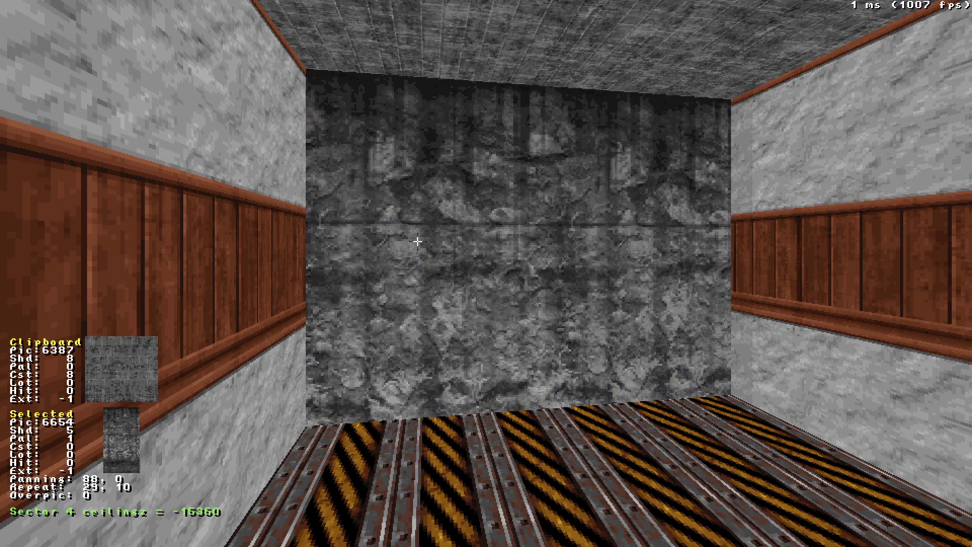
pyautogui.press('pageup')
pyautogui.press('pageup')
pyautogui.press('Right')
pyautogui.press('z')
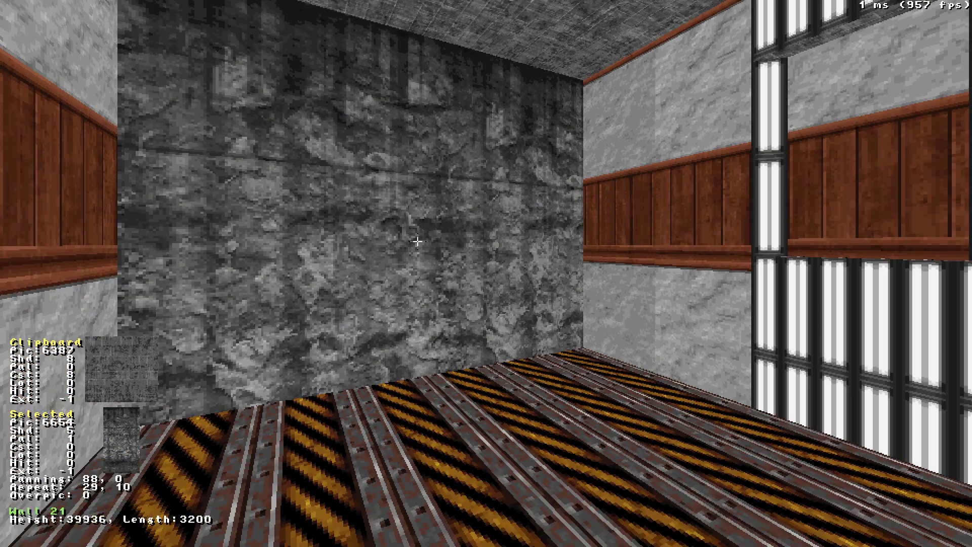
pyautogui.scroll(-7, 508, 507)
pyautogui.scroll(-1, 507, 507)
pyautogui.scroll(4, 508, 507)
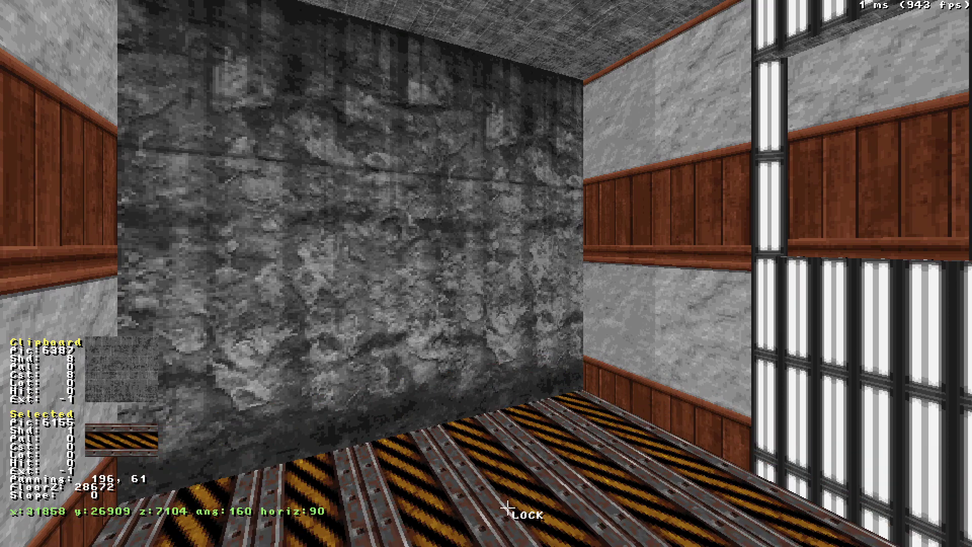
# Copy the concrete wall's texture, paste it onto all of the new room's walls and auto-align them.
pyautogui.press('Right')
pyautogui.press('Down')
pyautogui.press('Tab')
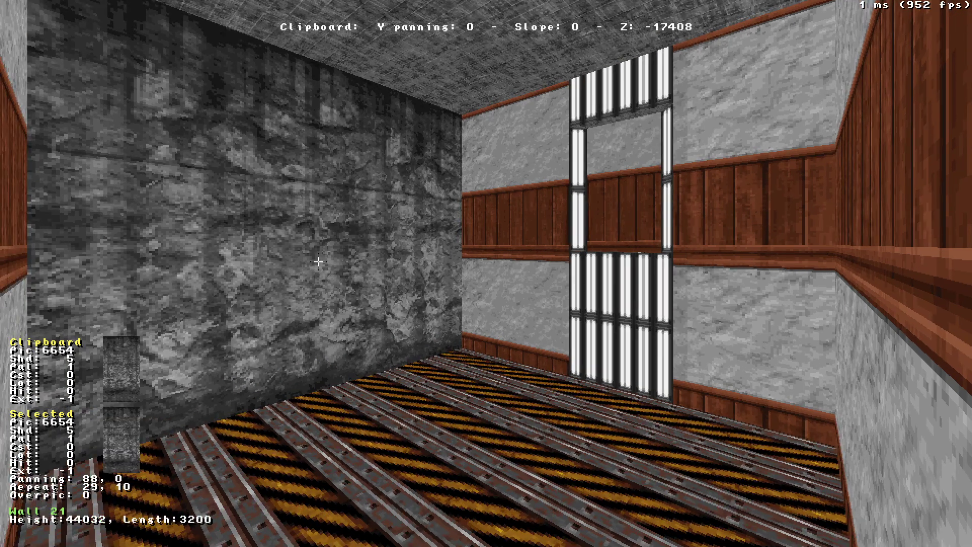
pyautogui.hotkey('ctrl', 'Return')
pyautogui.press('Left')
pyautogui.press('.')
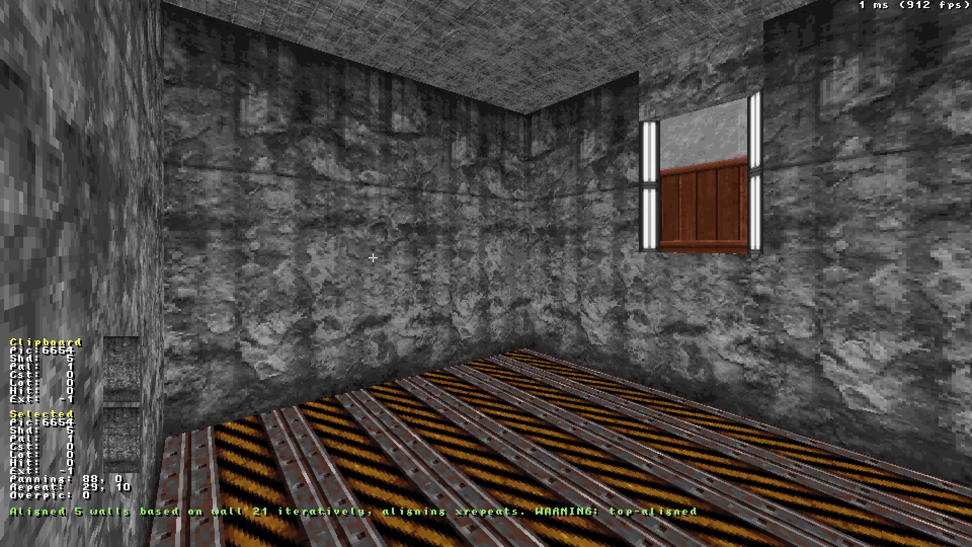
# Enable the bottom texture swap on the doorway wall and paste the concrete texture onto its section below the opening.
pyautogui.press('Right')
pyautogui.press('o')
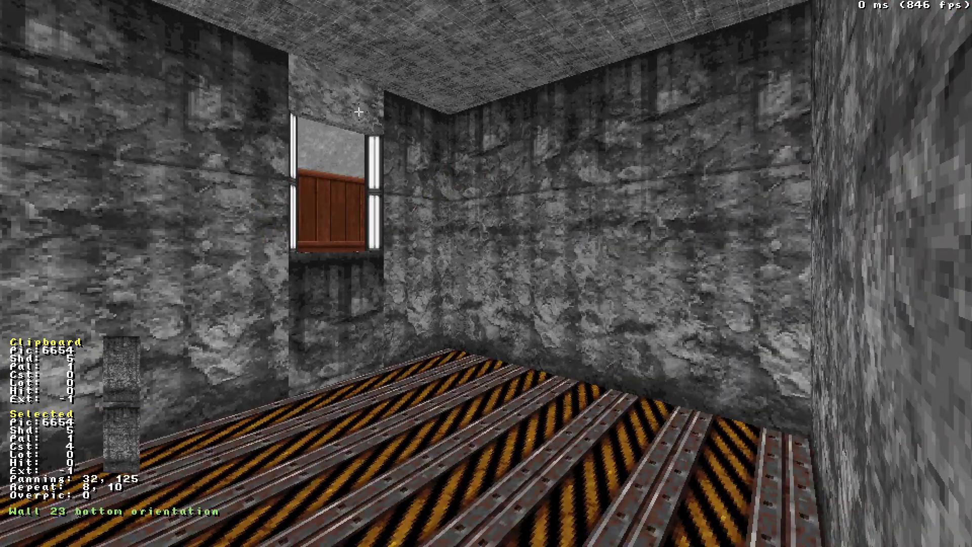
pyautogui.press('2')
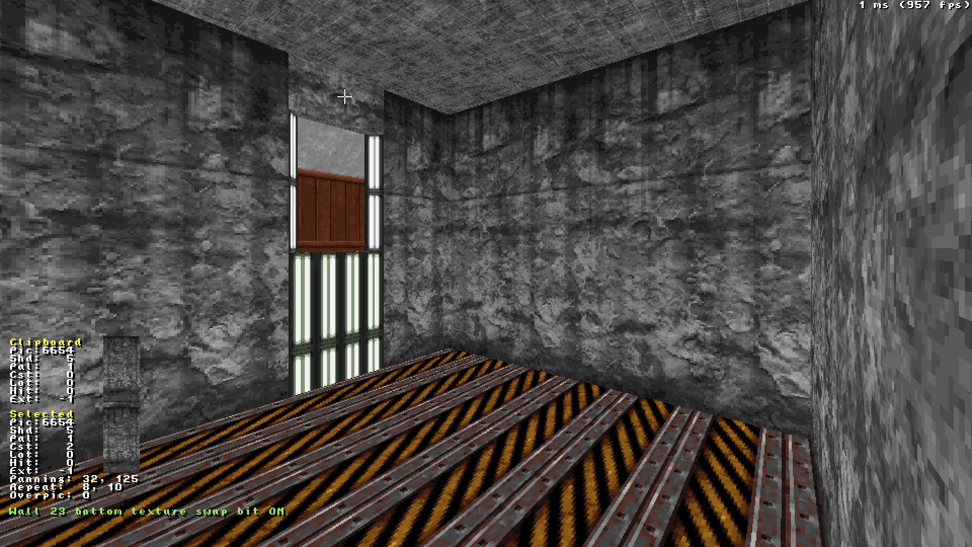
pyautogui.press('Return')
pyautogui.moveTo(321, 315); pyautogui.dragTo(322, 316, button='middle')
# Auto-align the new room's concrete textures starting from the wall beside the doorway.
pyautogui.hotkey('ctrl', 'alt', '.')
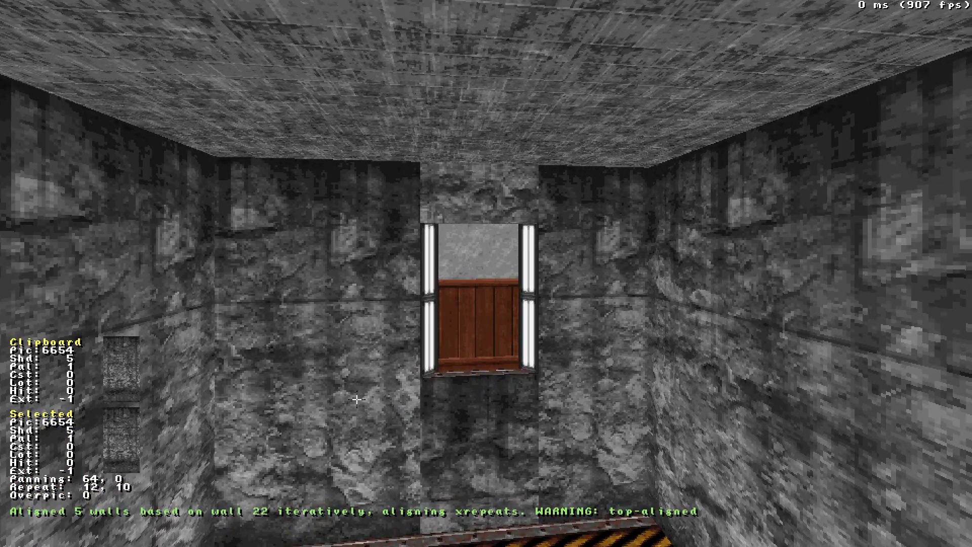
pyautogui.press('.')
pyautogui.hotkey('ctrl', 'z')
# Pan the concrete below and above the doorway to line up with the adjoining walls, setting the upper section's panning to 23, 33.
pyautogui.keyDown('shift'); pyautogui.moveTo(485, 197); pyautogui.dragTo(485, 197); pyautogui.keyUp('shift')
pyautogui.moveTo(471, 470)
pyautogui.keyDown('shift'); pyautogui.mouseDown()
pyautogui.moveTo(482, 462)
pyautogui.moveTo(485, 471)
pyautogui.mouseUp(); pyautogui.keyUp('shift')
pyautogui.press('Return')
pyautogui.keyDown('shift'); pyautogui.moveTo(485, 471); pyautogui.dragTo(485, 472); pyautogui.keyUp('shift')
pyautogui.moveTo(388, 446); pyautogui.dragTo(385, 401)
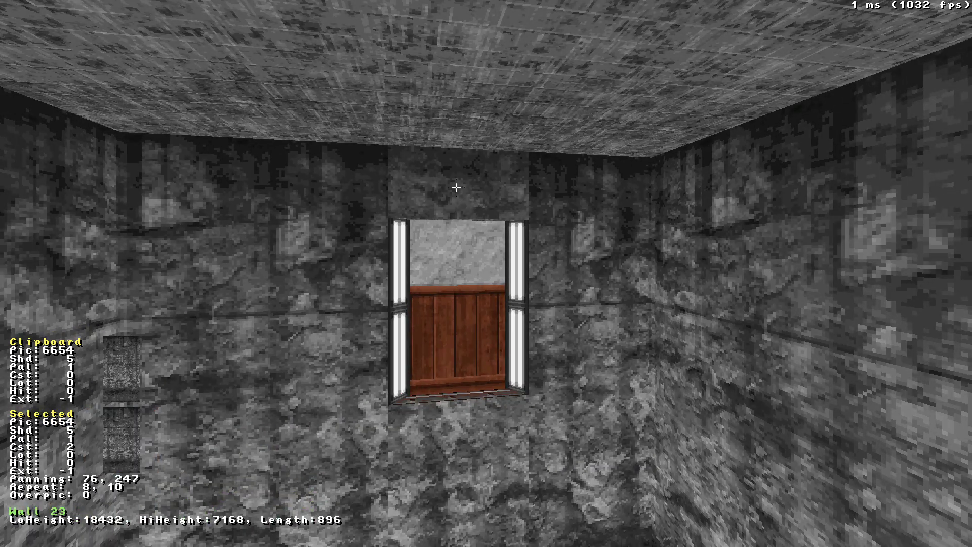
pyautogui.keyDown('shift'); pyautogui.moveTo(453, 184); pyautogui.dragTo(453, 183); pyautogui.keyUp('shift')
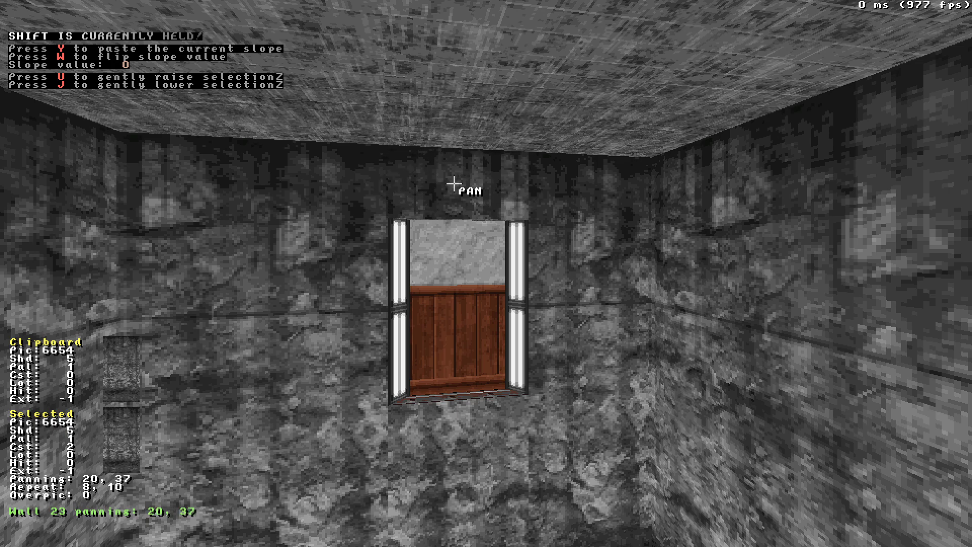
pyautogui.moveTo(453, 184); pyautogui.dragTo(453, 183)
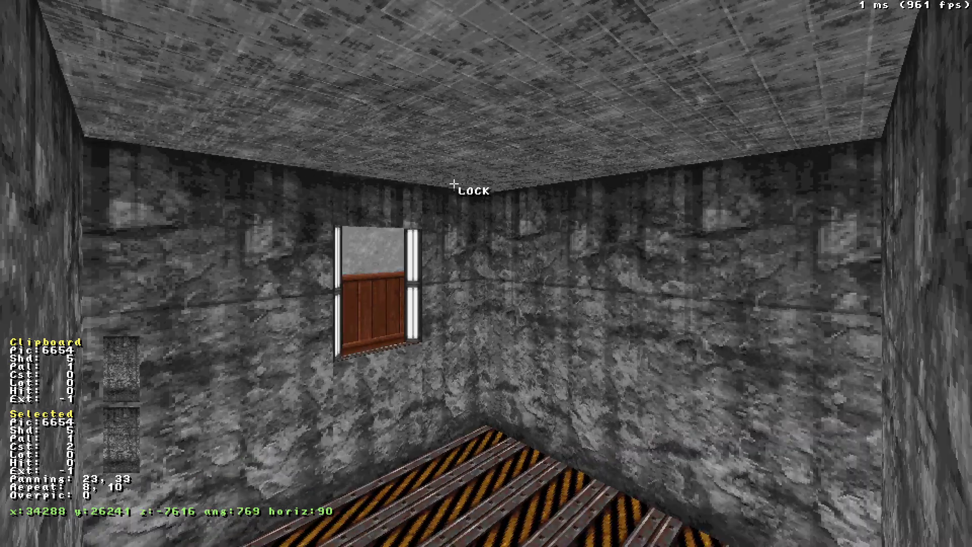
# Darken one of the new room's concrete walls to shade 13 and copy its attributes.
pyautogui.moveTo(453, 183); pyautogui.dragTo(454, 184, button='middle')
pyautogui.moveTo(454, 184); pyautogui.dragTo(458, 168)
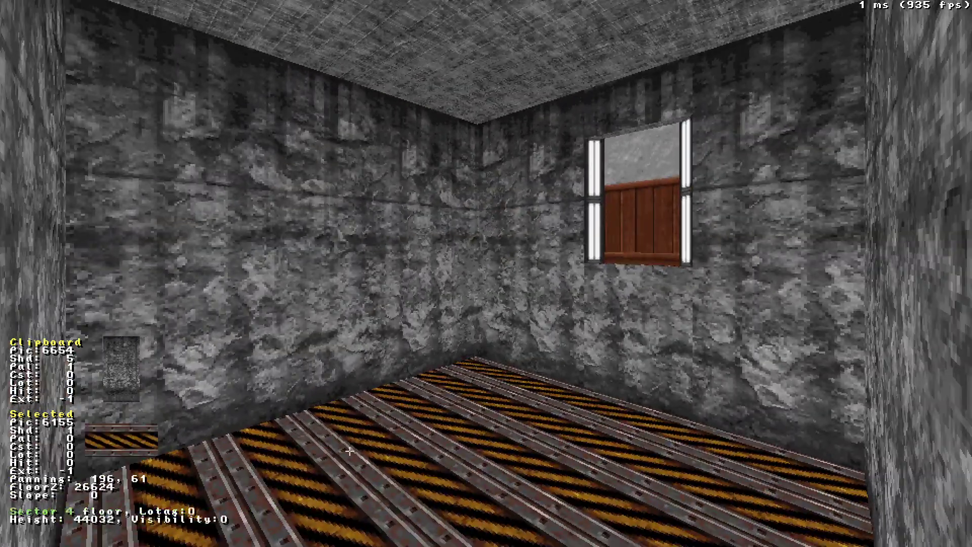
pyautogui.scroll(-6, 386, 336)
pyautogui.scroll(-5, 607, 266)
pyautogui.scroll(-6, 550, 277)
pyautogui.scroll(-2, 550, 277)
pyautogui.press('Tab')
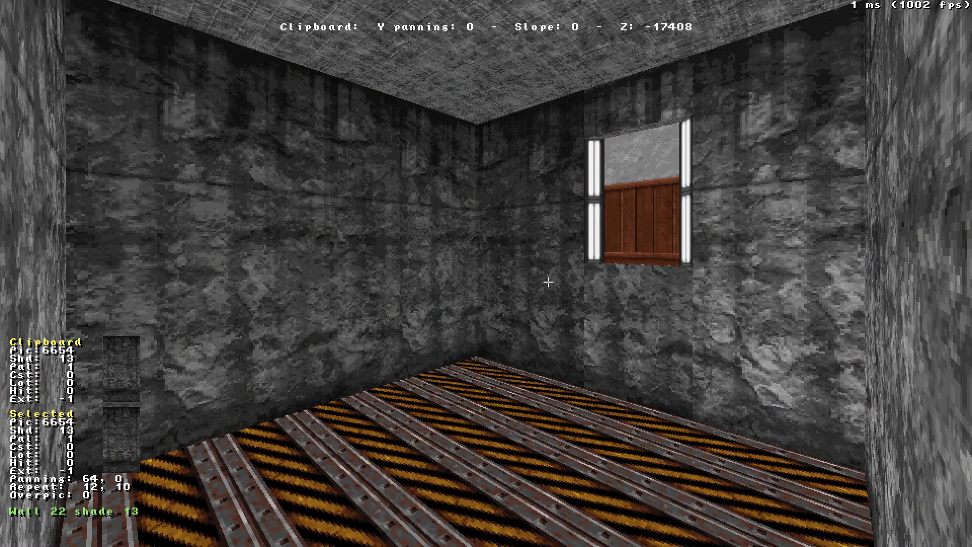
# Paste shade 13 onto the new room's remaining walls, its floor and its ceiling.
pyautogui.hotkey('ctrl', 'y')
pyautogui.hotkey('ctrl', 'y')
pyautogui.hotkey('ctrl', 'y')
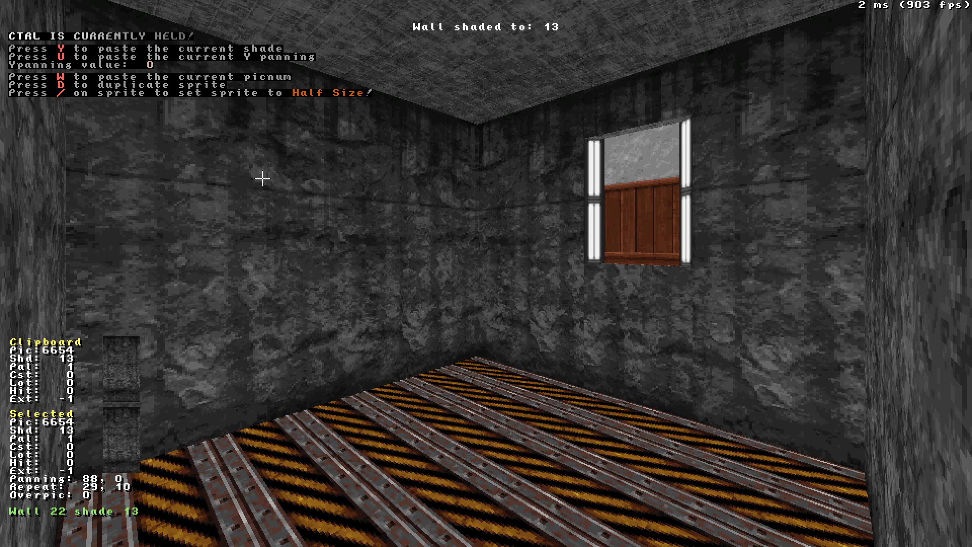
pyautogui.hotkey('ctrl', 'y')
pyautogui.moveTo(538, 317); pyautogui.dragTo(538, 316)
pyautogui.hotkey('ctrl', 'y')
pyautogui.moveTo(733, 288); pyautogui.dragTo(733, 288)
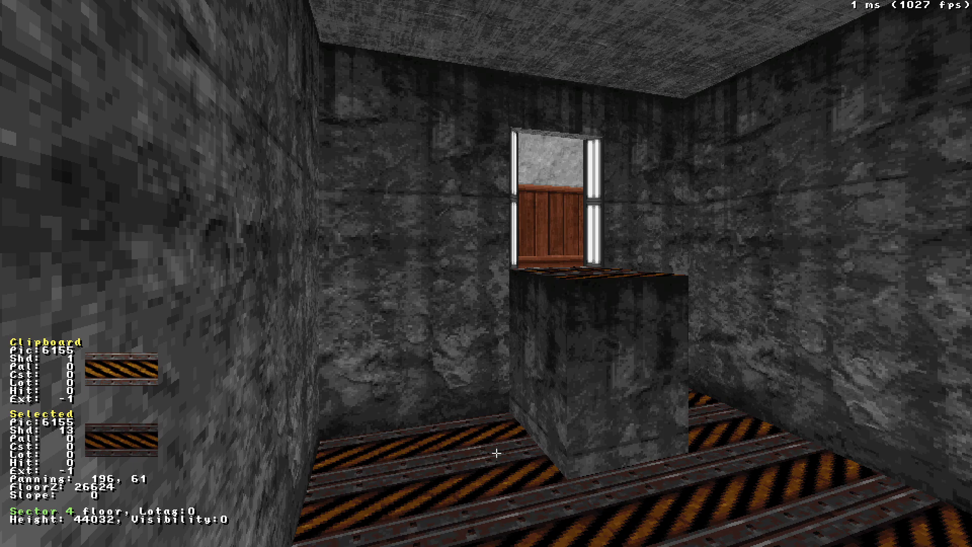
# Retexture the top of the raised platform below the doorway with concrete tile 6327 and copy that texture.
pyautogui.moveTo(525, 427); pyautogui.dragTo(485, 419)
pyautogui.press('Left')
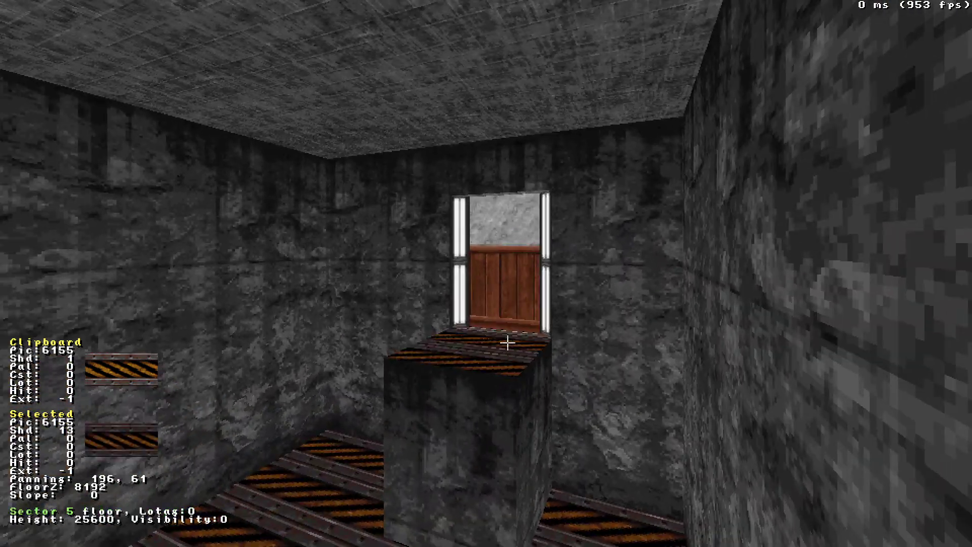
pyautogui.press('v')
pyautogui.press('Down')
pyautogui.press('Down')
pyautogui.press('Down')
pyautogui.press('Down')
pyautogui.press('Down')
pyautogui.press('Down')
pyautogui.press('Down')
pyautogui.press('Down')
pyautogui.press('Down')
pyautogui.press('Down')
pyautogui.press('Down')
pyautogui.press('Down')
pyautogui.press('Down')
pyautogui.press('Down')
pyautogui.press('Down')
pyautogui.press('Down')
pyautogui.press('Down')
pyautogui.press('Right')
pyautogui.press('Right')
pyautogui.press('Right')
pyautogui.press('Right')
pyautogui.press('Right')
pyautogui.press('Right')
pyautogui.press('Up')
pyautogui.press('Up')
pyautogui.press('Up')
pyautogui.press('Up')
pyautogui.press('Up')
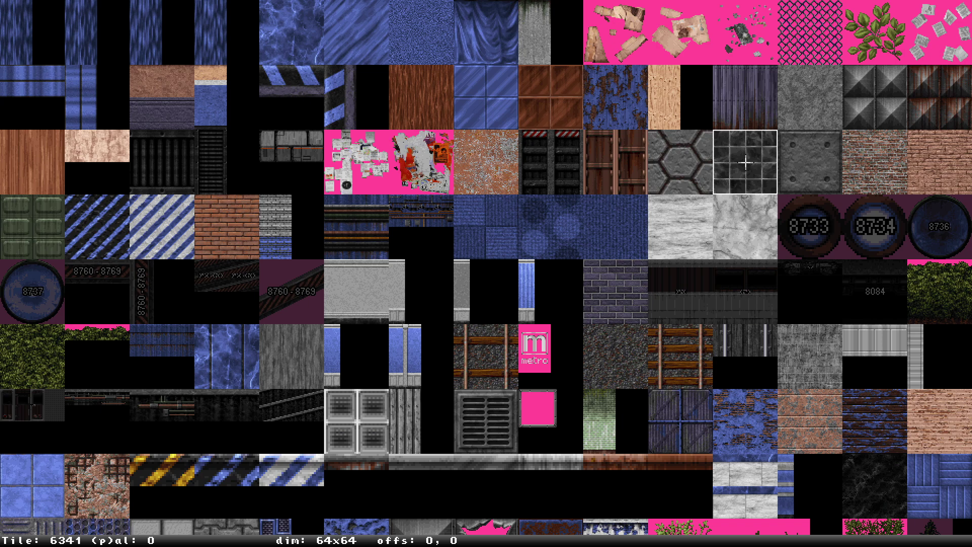
pyautogui.press('Up')
pyautogui.press('Right')
pyautogui.press('Return')
pyautogui.press('Tab')
pyautogui.press('Return')
pyautogui.press('Down')
pyautogui.press('e')
# Find the blue metal panel tile 8221 among the textures and apply it to the room's lower floor.
pyautogui.press('v')
pyautogui.press('v')
pyautogui.press('Down')
pyautogui.press('Down')
pyautogui.press('Down')
pyautogui.press('Left')
pyautogui.press('Down')
pyautogui.press('Left')
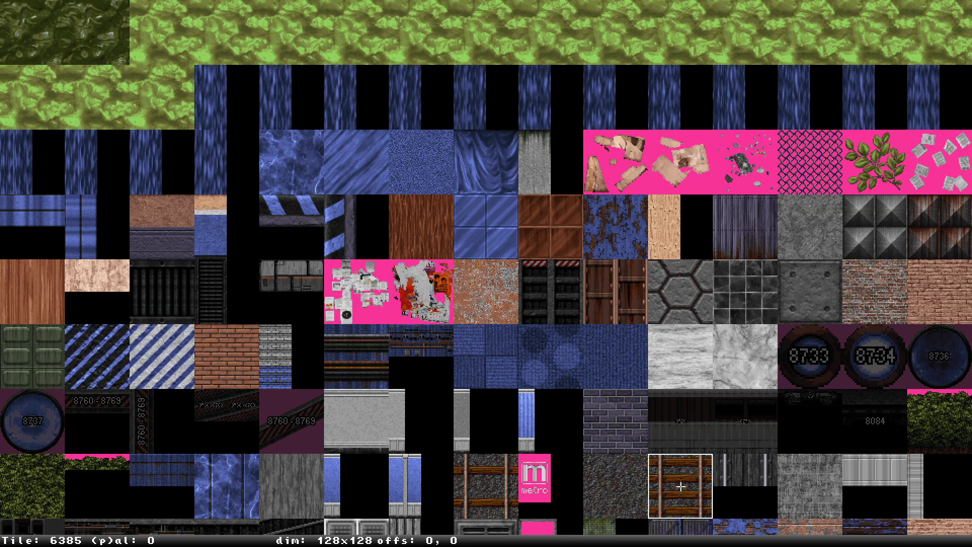
pyautogui.press('Left')
pyautogui.press('pagedown')
pyautogui.press('pagedown')
pyautogui.press('pagedown')
pyautogui.press('pagedown')
pyautogui.press('pagedown')
pyautogui.press('pagedown')
pyautogui.press('pagedown')
pyautogui.press('pagedown')
pyautogui.press('pagedown')
pyautogui.press('pagedown')
pyautogui.press('pagedown')
pyautogui.press('pagedown')
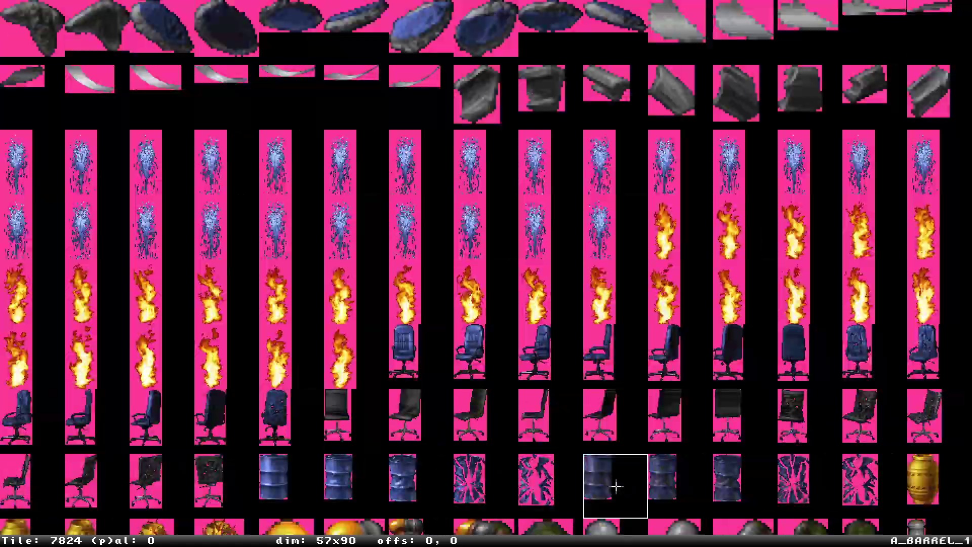
pyautogui.scroll(9, 616, 32)
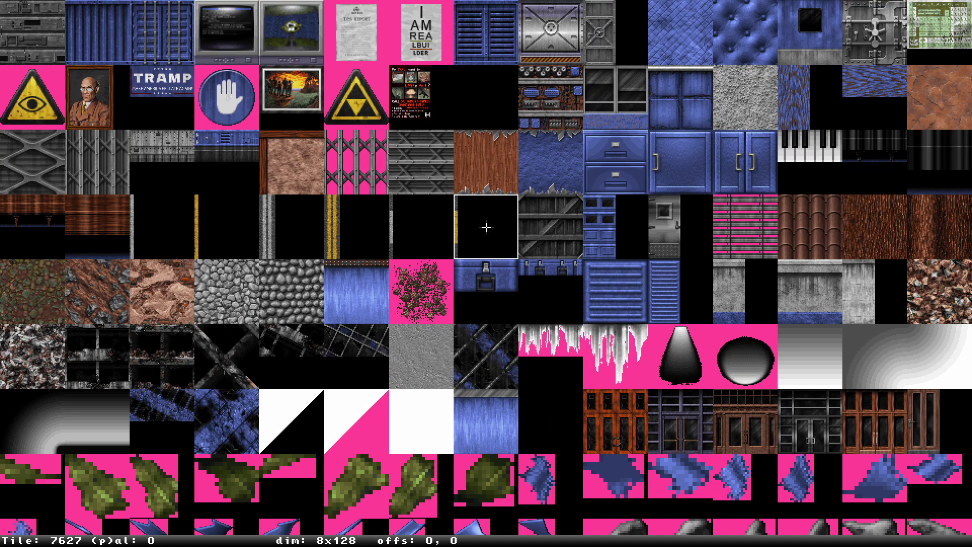
pyautogui.scroll(6, 421, 33)
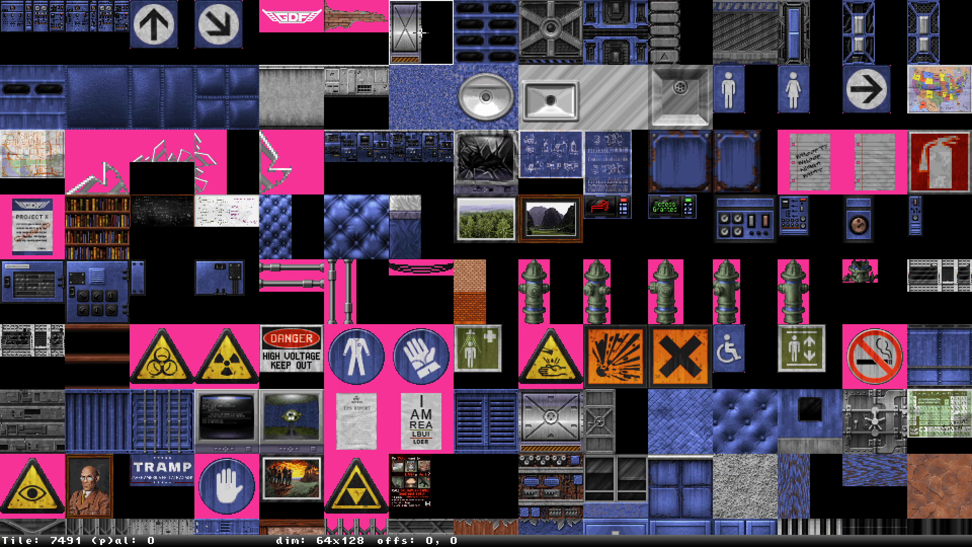
pyautogui.scroll(8, 421, 32)
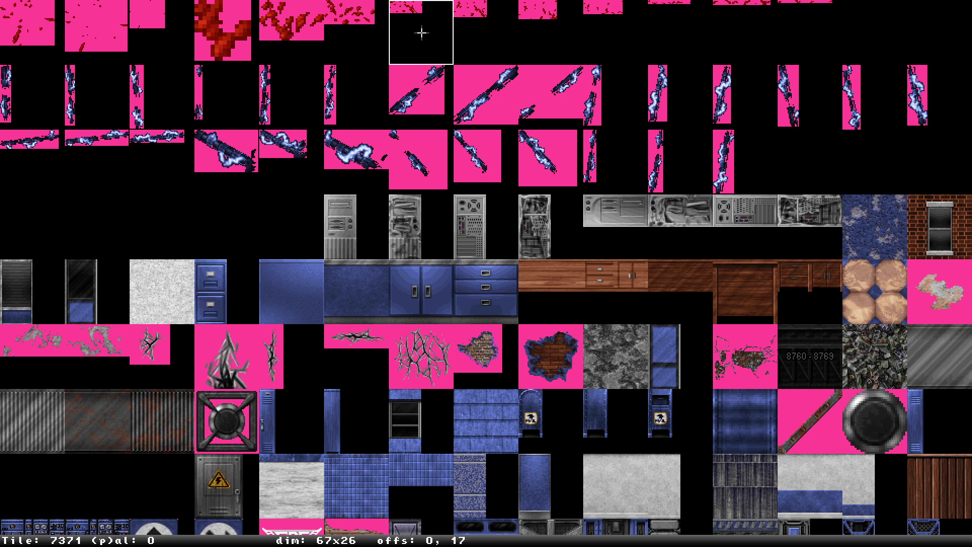
pyautogui.scroll(-20, 421, 33)
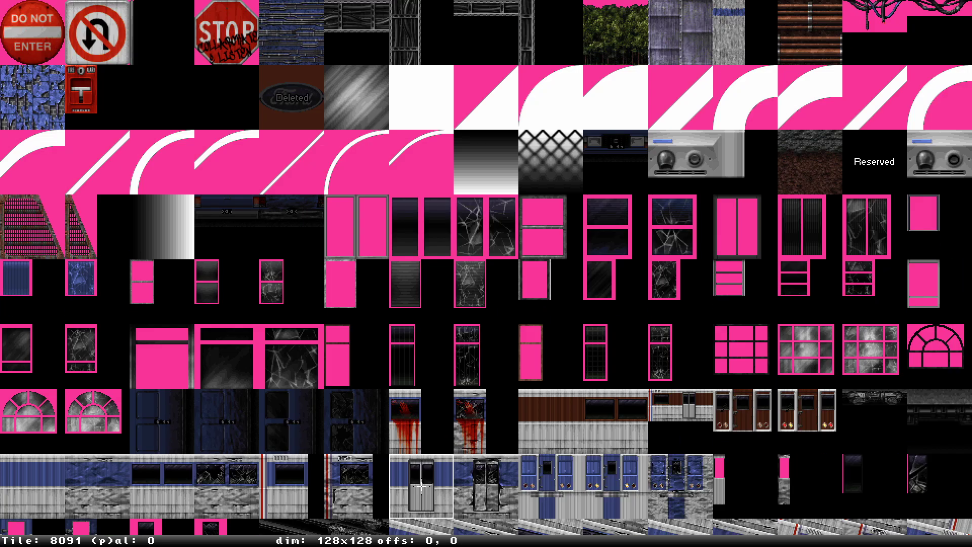
pyautogui.scroll(-8, 421, 486)
pyautogui.scroll(-8, 421, 486)
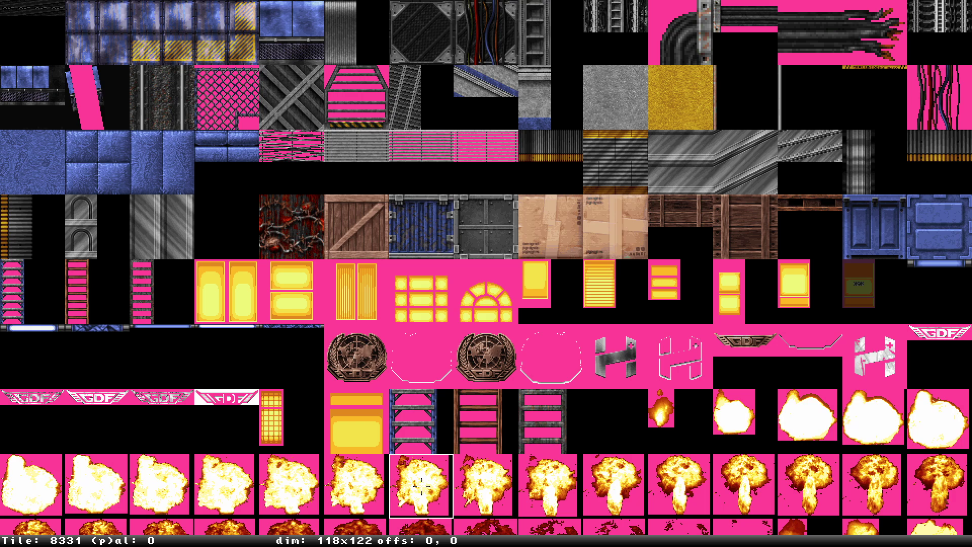
pyautogui.scroll(8, 421, 486)
pyautogui.scroll(-20, 422, 485)
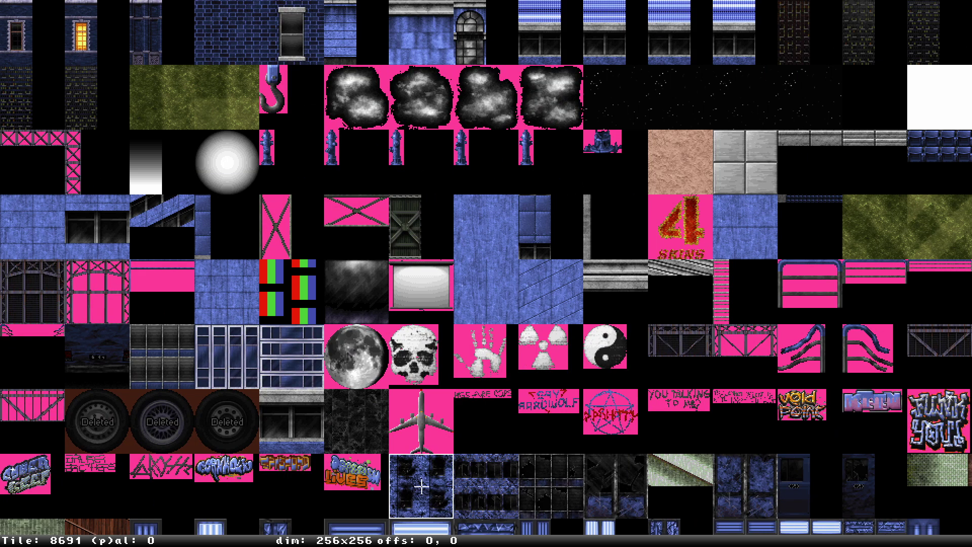
pyautogui.scroll(20, 421, 486)
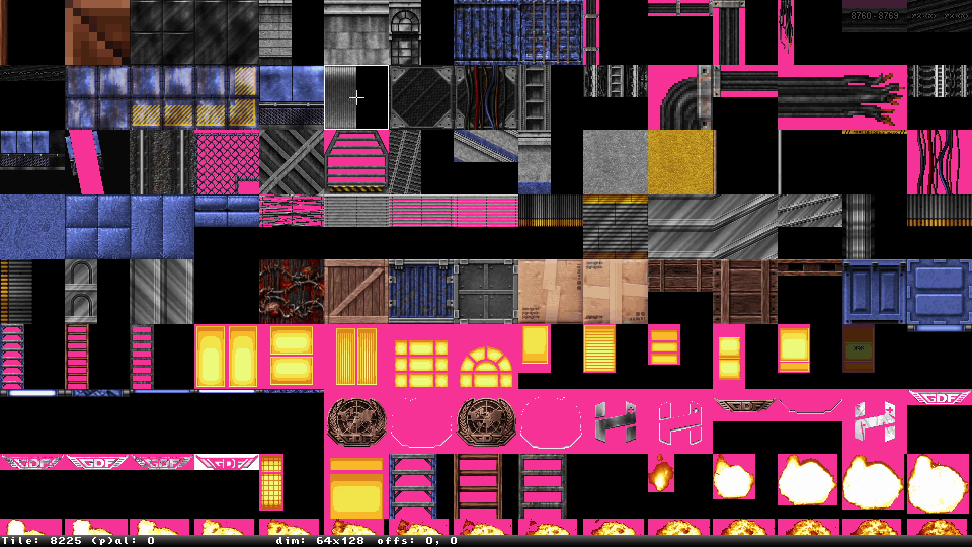
pyautogui.press('Left')
pyautogui.press('Return')
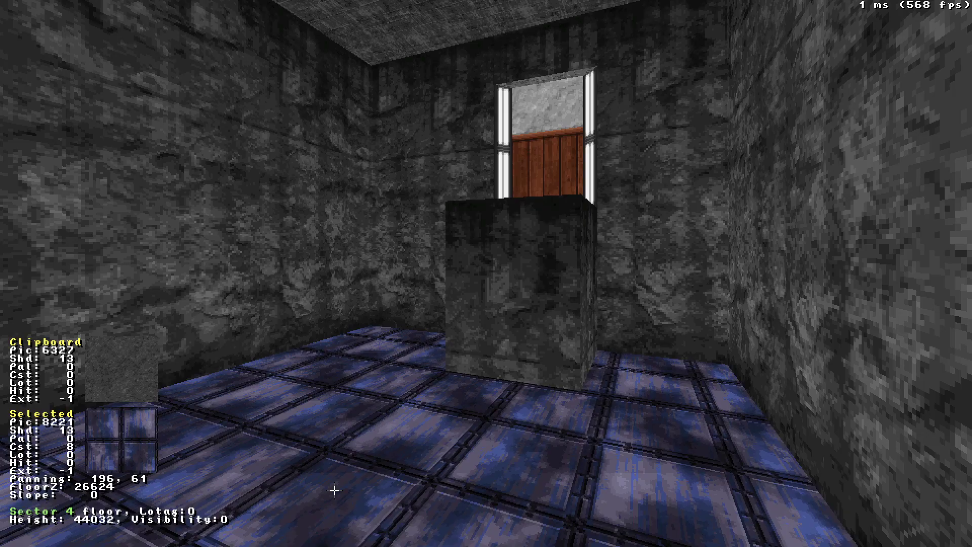
# Set the palette of the concrete wall beside the platform to 33 and copy the wall's attributes.
pyautogui.hotkey('shift', 'Left')
pyautogui.hotkey('shift', 'Right')
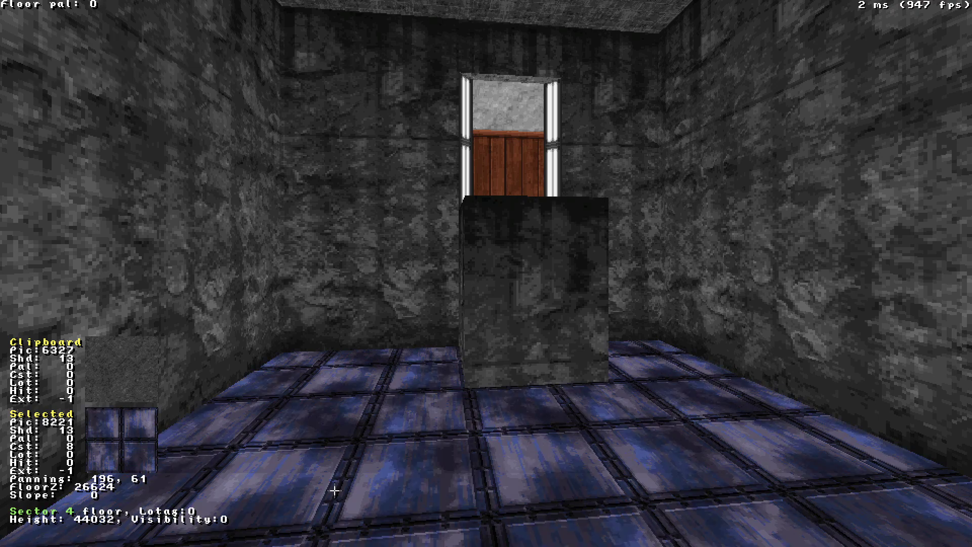
pyautogui.hotkey('alt', 'p')
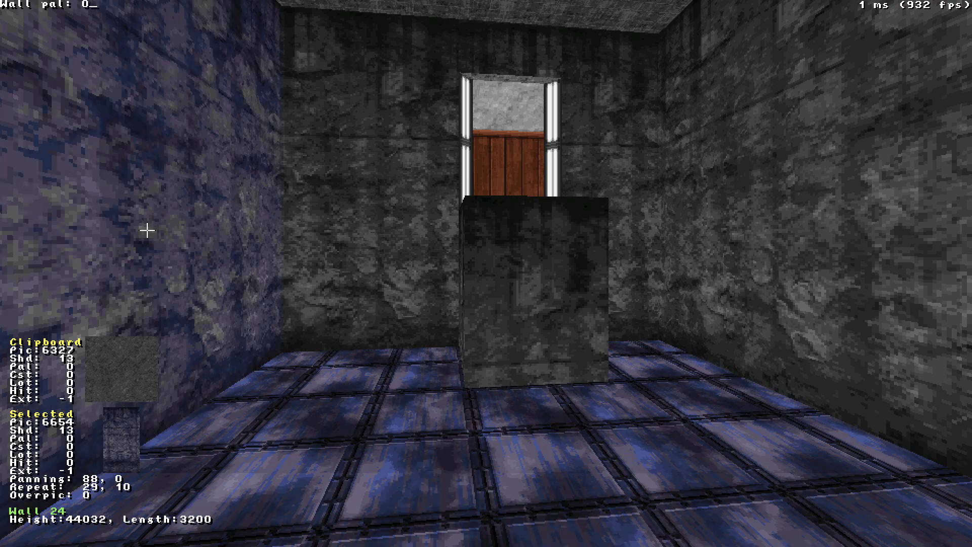
pyautogui.write('33')
pyautogui.press('BackSpace')
pyautogui.write('3')
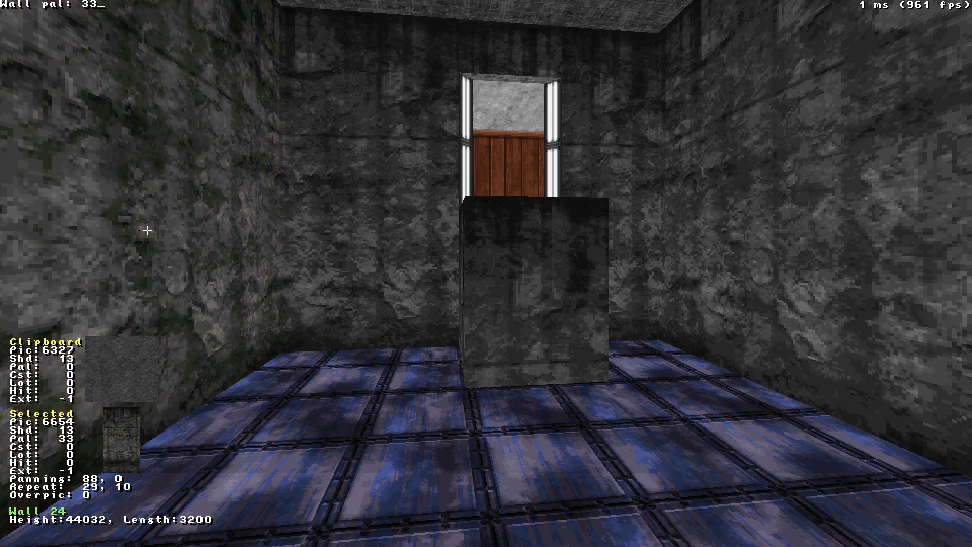
pyautogui.press('Tab')
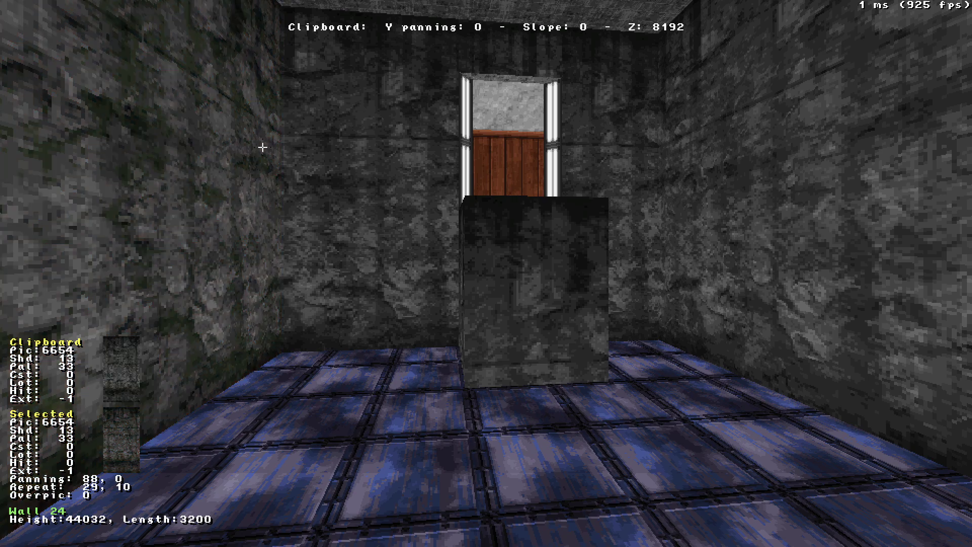
# Paste palette 33 onto the room's other concrete walls.
pyautogui.press('Left')
pyautogui.press('Down')
pyautogui.moveTo(358, 119); pyautogui.dragTo(358, 119)
pyautogui.moveTo(707, 104); pyautogui.dragTo(707, 104)
pyautogui.hotkey('alt', 'y')
pyautogui.moveTo(177, 122); pyautogui.dragTo(177, 122)
# Darken the room's ceiling to shade 20, copy its attributes and save the map.
pyautogui.moveTo(642, 386); pyautogui.dragTo(643, 386)
pyautogui.scroll(-7, 627, 74)
pyautogui.press('Tab')
pyautogui.hotkey('ctrl', 's')
pyautogui.moveTo(581, 102); pyautogui.dragTo(581, 102)
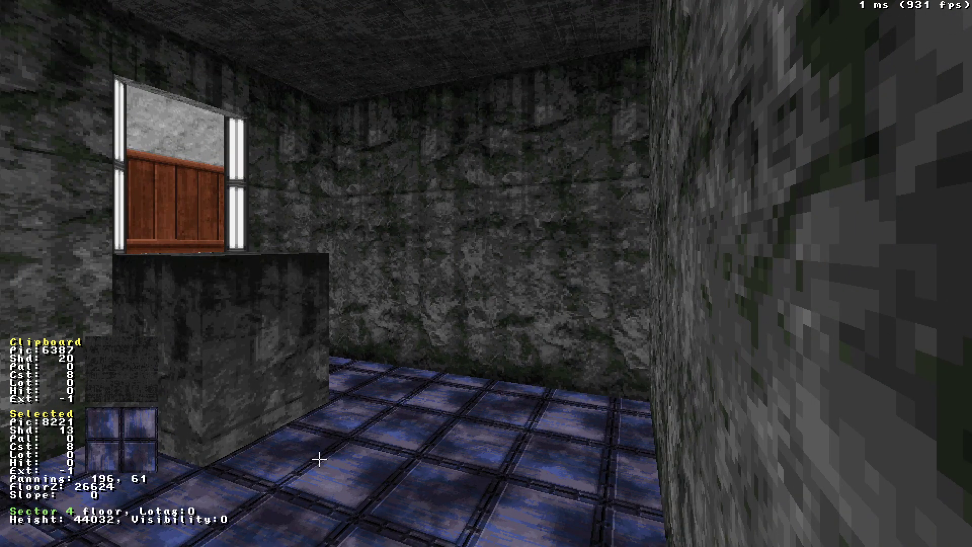
pyautogui.press('Tab')
pyautogui.hotkey('ctrl', 's')
# Enlarge the blue-floored room in the 2D plan by moving its east and north walls outward.
pyautogui.moveTo(648, 354); pyautogui.dragTo(649, 354)
pyautogui.press('KP_Enter')
pyautogui.scroll(-5, 486, 273)
pyautogui.moveTo(634, 248); pyautogui.dragTo(486, 273, button='right')
pyautogui.keyDown('shift'); pyautogui.moveTo(505, 116); pyautogui.dragTo(592, 380); pyautogui.keyUp('shift')
pyautogui.keyDown('shift'); pyautogui.moveTo(155, 124); pyautogui.dragTo(547, 195); pyautogui.keyUp('shift')
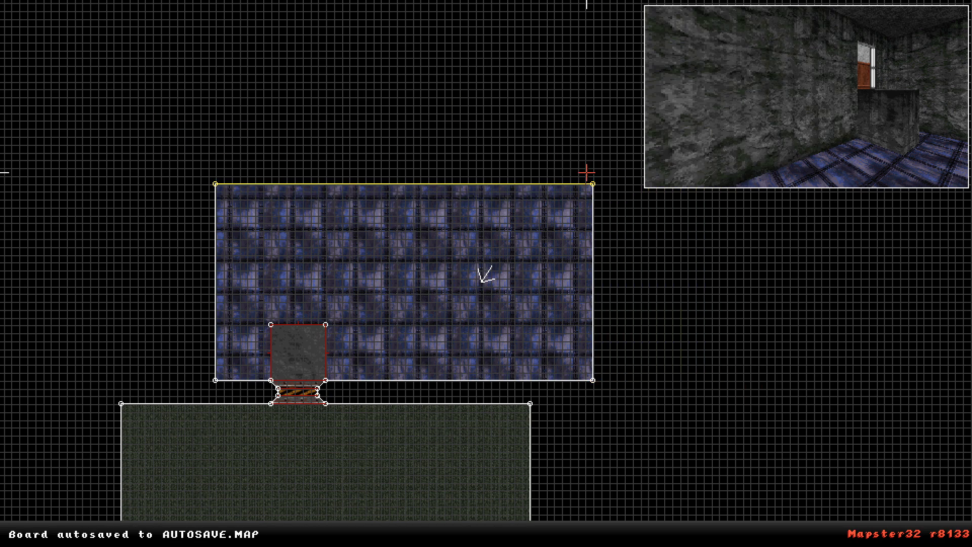
pyautogui.moveTo(223, 184); pyautogui.dragTo(217, 25)
pyautogui.press('KP_Enter')
pyautogui.press('Down')
pyautogui.press('Right')
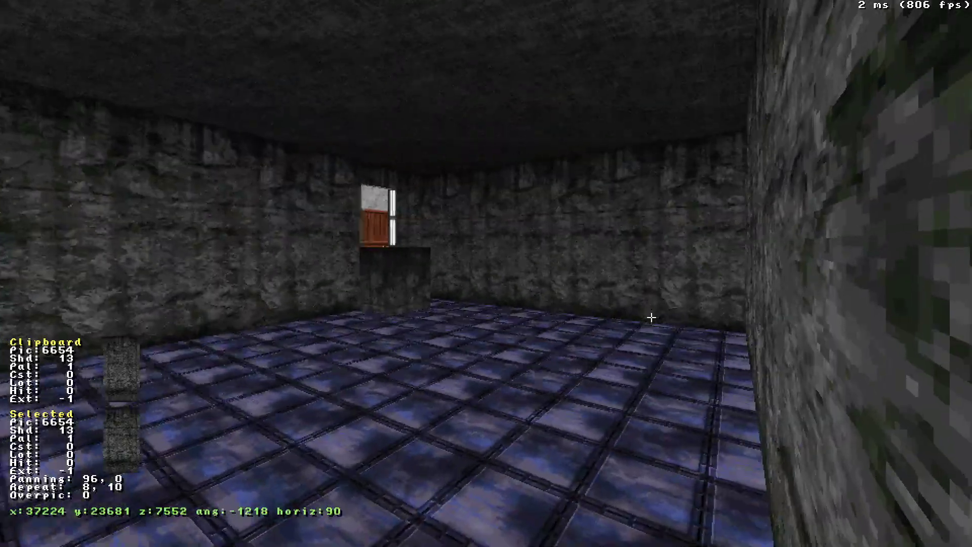
# Pan the blue floor texture of the enlarged room to 4, 32.
pyautogui.press('Up')
pyautogui.press('Left')
pyautogui.press('a')
pyautogui.press('Down')
pyautogui.press('Up')
pyautogui.moveTo(651, 317); pyautogui.dragTo(651, 318)
pyautogui.press('KP_Enter')
pyautogui.press('KP_Enter')
pyautogui.moveTo(342, 435); pyautogui.dragTo(343, 435)
pyautogui.moveTo(343, 436); pyautogui.dragTo(343, 436, button='middle')
pyautogui.moveTo(343, 435); pyautogui.dragTo(342, 436)
pyautogui.keyDown('shift'); pyautogui.moveTo(492, 534); pyautogui.dragTo(492, 534); pyautogui.keyUp('shift')
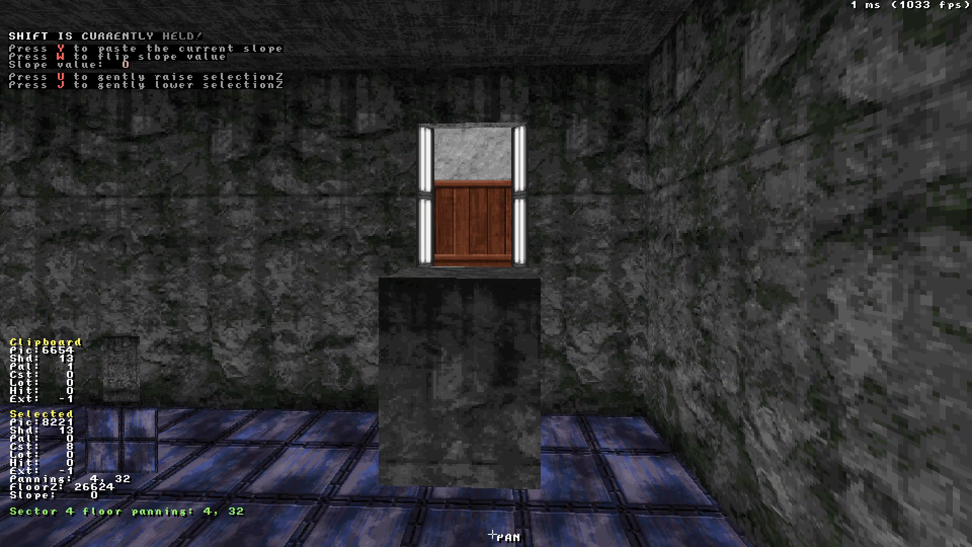
pyautogui.moveTo(491, 534); pyautogui.dragTo(491, 534)
pyautogui.press('KP_Enter')
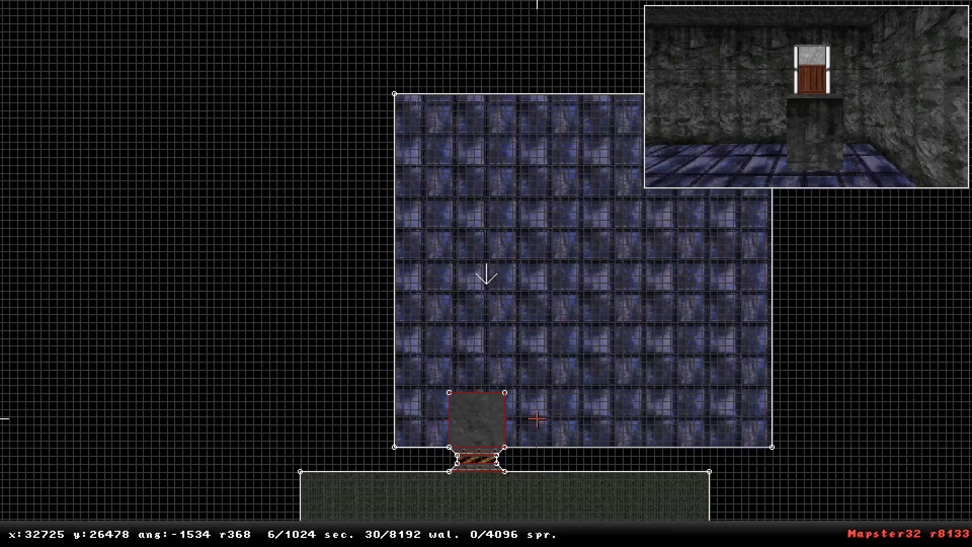
pyautogui.press('KP_Enter')
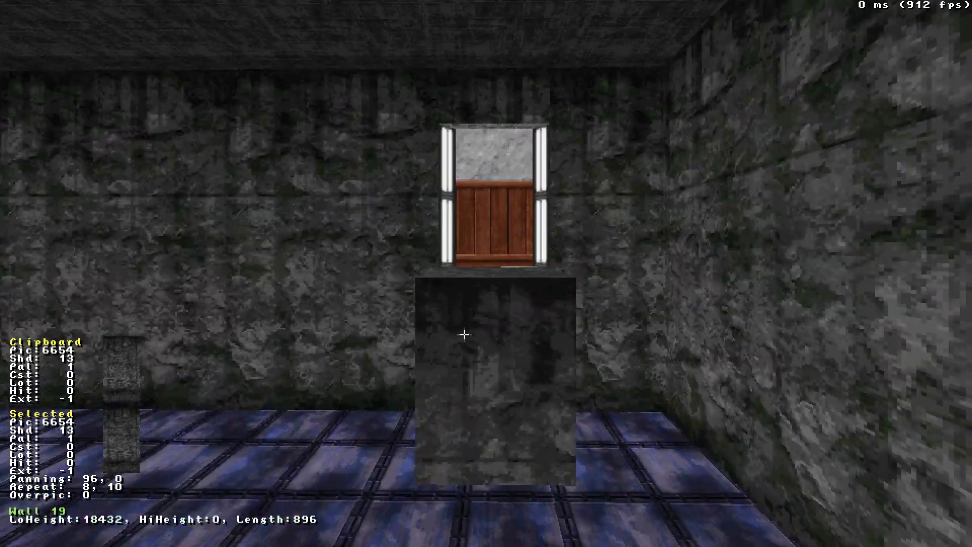
# Apply the metal machinery panel tile 6587 to the front face of the raised platform.
pyautogui.press('v')
pyautogui.press('p')
pyautogui.press('Down')
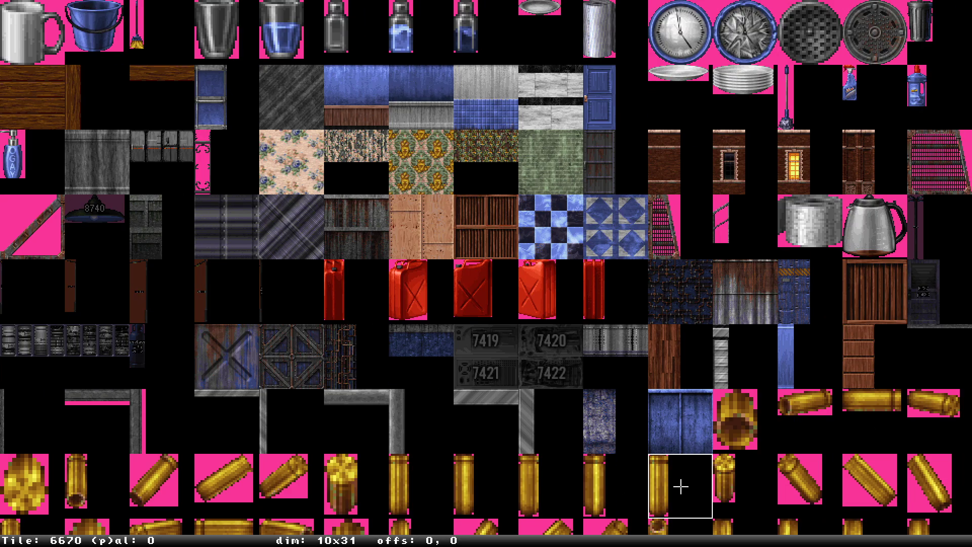
pyautogui.press('Down')
pyautogui.press('Down')
pyautogui.press('Down')
pyautogui.press('Down')
pyautogui.press('Down')
pyautogui.press('Down')
pyautogui.press('Left')
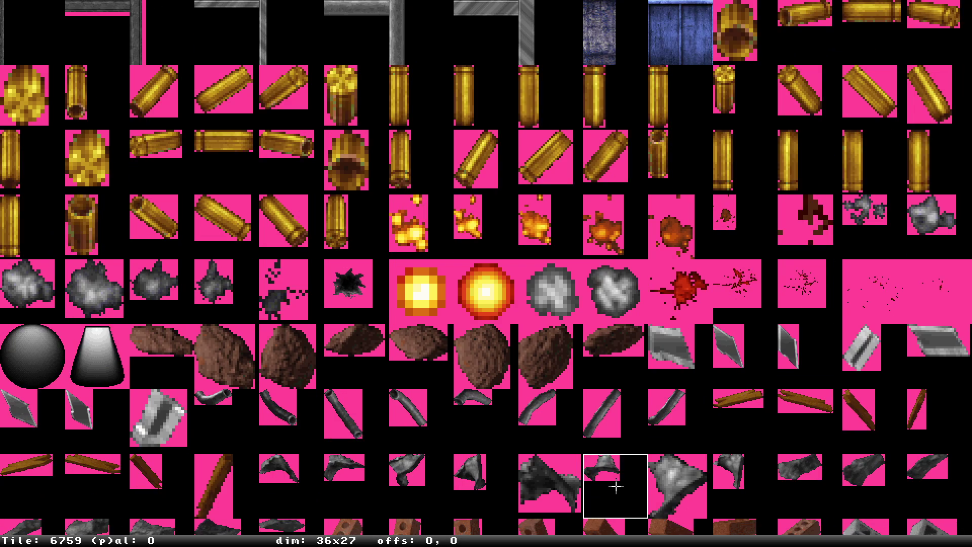
pyautogui.press('Up')
pyautogui.press('Up')
pyautogui.press('Up')
pyautogui.press('Up')
pyautogui.press('Up')
pyautogui.press('Up')
pyautogui.press('Up')
pyautogui.press('Up')
pyautogui.press('Up')
pyautogui.press('Up')
pyautogui.press('Right')
pyautogui.press('Down')
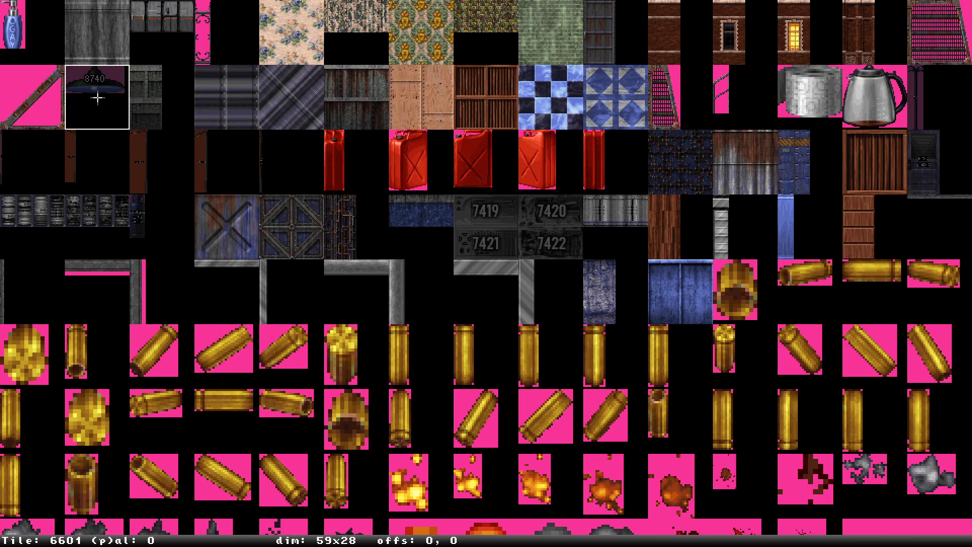
pyautogui.press('Left')
pyautogui.press('Return')
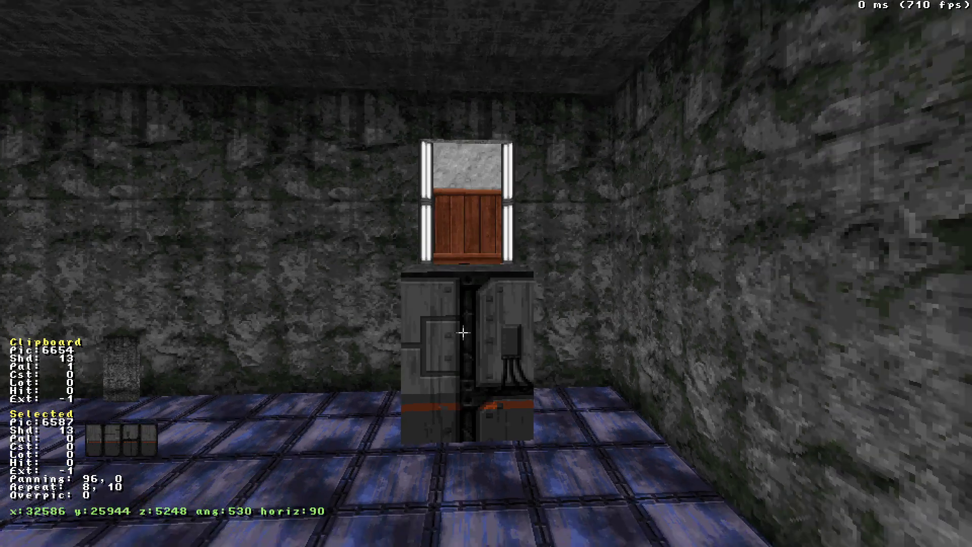
# Set the platform front face's machinery panel texture to repeat 8, 10 and panning 64, 0.
pyautogui.press('alt+KP_4')
pyautogui.press('KP_6')
pyautogui.press('KP_4')
pyautogui.press('KP_2')
pyautogui.press('KP_2')
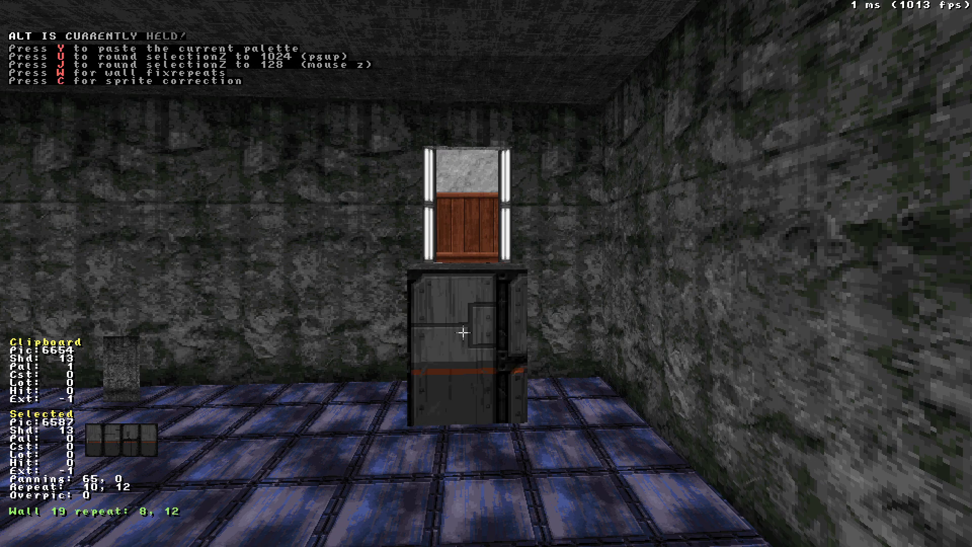
pyautogui.press('alt+KP_4')
pyautogui.press('KP_4')
pyautogui.press('KP_6')
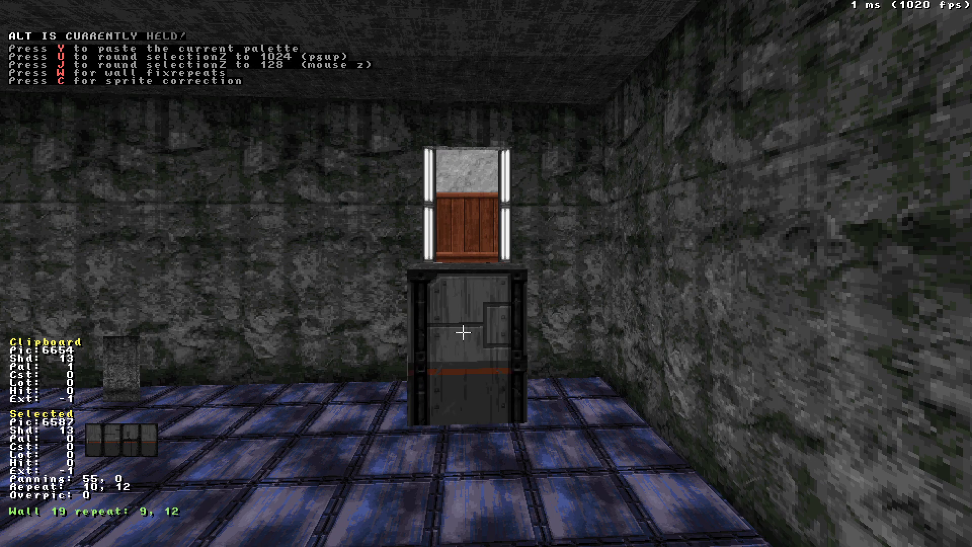
pyautogui.press('KP_8')
pyautogui.press('KP_8')
pyautogui.press('KP_4')
pyautogui.press('KP_4')
pyautogui.press('alt+KP_6')
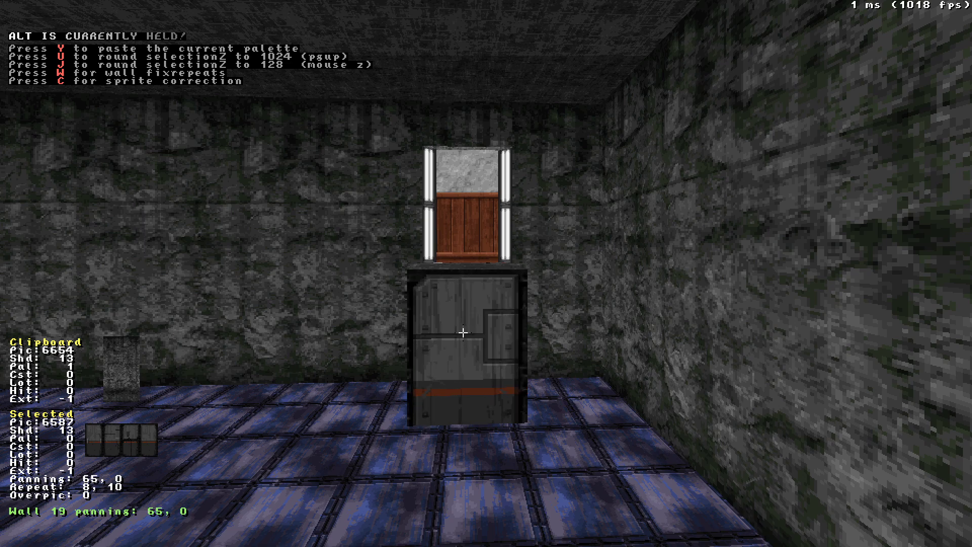
pyautogui.press('alt+KP_4')
# Copy the front face's panel attributes onto the adjacent side of the platform and pan the texture to 255, 0.
pyautogui.press('Tab')
pyautogui.moveTo(462, 333); pyautogui.dragTo(462, 333)
pyautogui.press('Return')
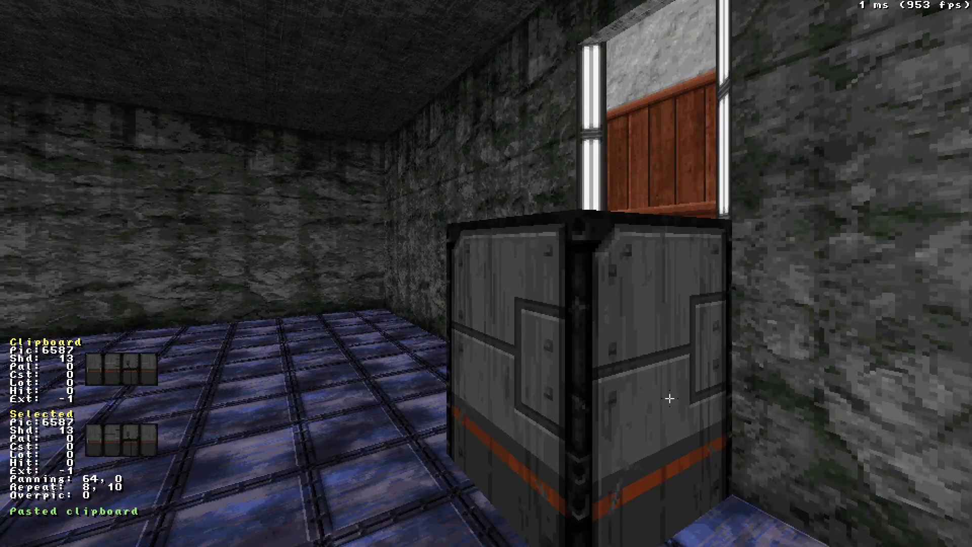
pyautogui.press('alt+KP_4')
pyautogui.press('alt+KP_4')
pyautogui.moveTo(717, 393); pyautogui.dragTo(716, 393)
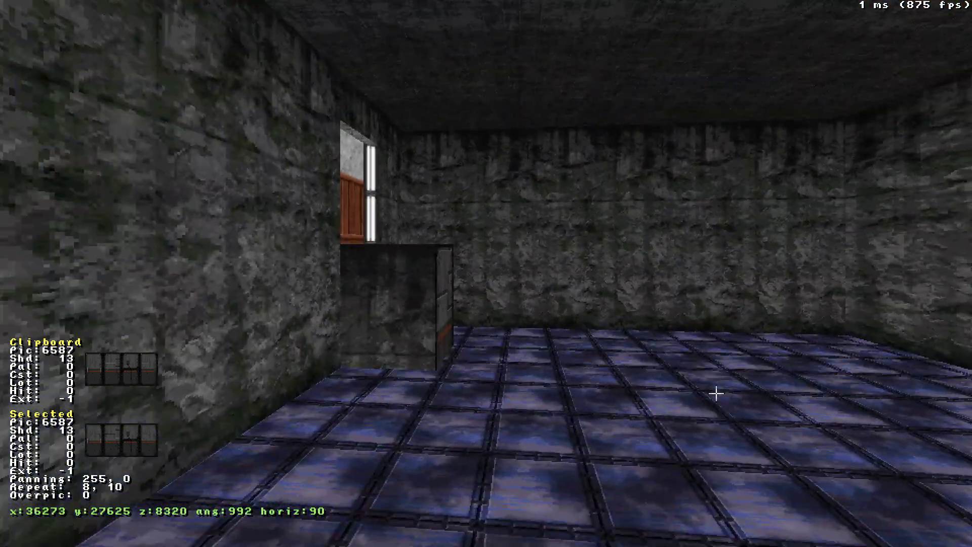
# Paste the copied wall attributes onto the platform's opposite, still concrete side and change its tile to the dark grid texture 6164.
pyautogui.press('Return')
pyautogui.press('v')
pyautogui.click(268, 32)
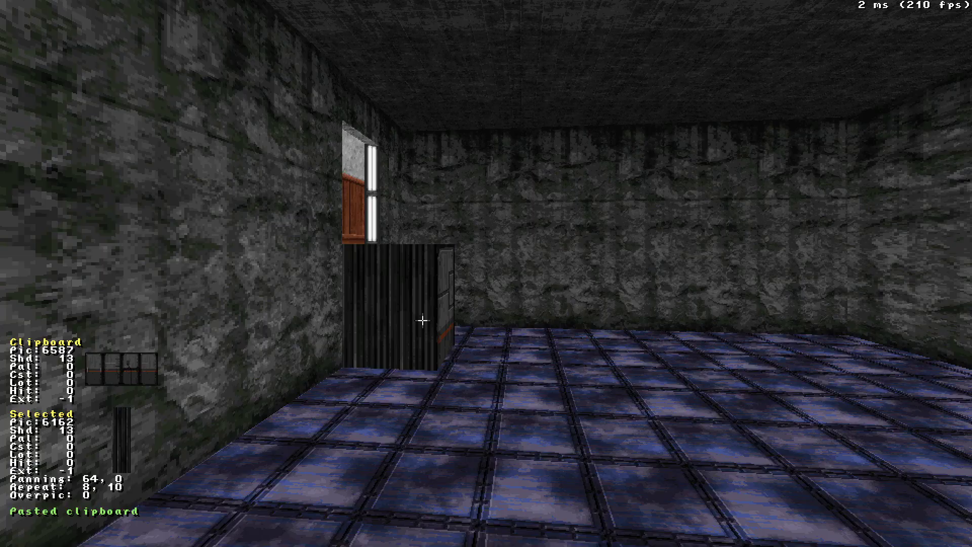
pyautogui.press('v')
pyautogui.click(940, 487)
# Scale the grid texture on the platform's side to repeat 14, 17.
pyautogui.press('Up')
pyautogui.press('KP_2')
pyautogui.press('KP_2')
pyautogui.press('KP_2')
pyautogui.press('KP_6')
pyautogui.press('KP_6')
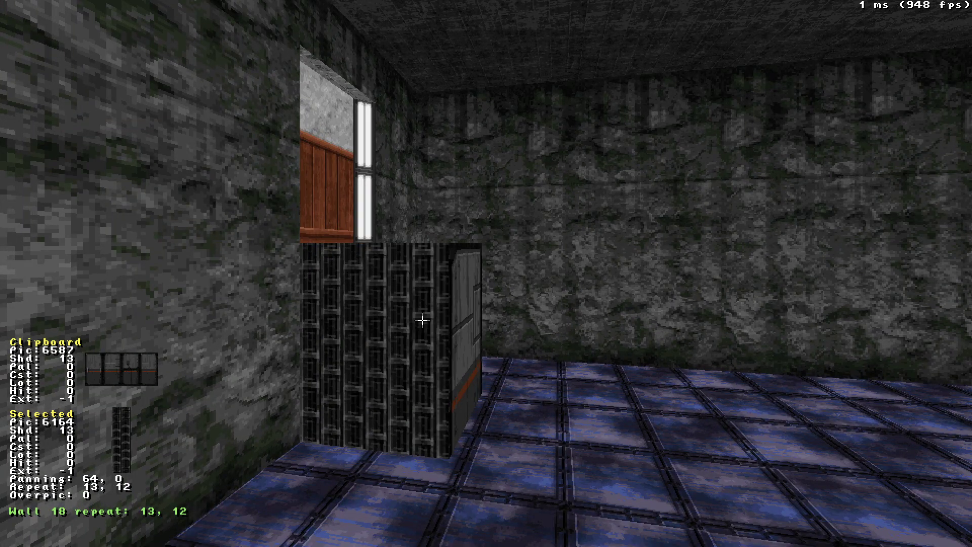
pyautogui.press('KP_4')
pyautogui.press('KP_4')
pyautogui.press('KP_4')
pyautogui.press('KP_4')
pyautogui.press('KP_4')
pyautogui.press('KP_2')
pyautogui.press('KP_2')
pyautogui.hotkey('alt', 'f')
pyautogui.hotkey('shift', 'Up')
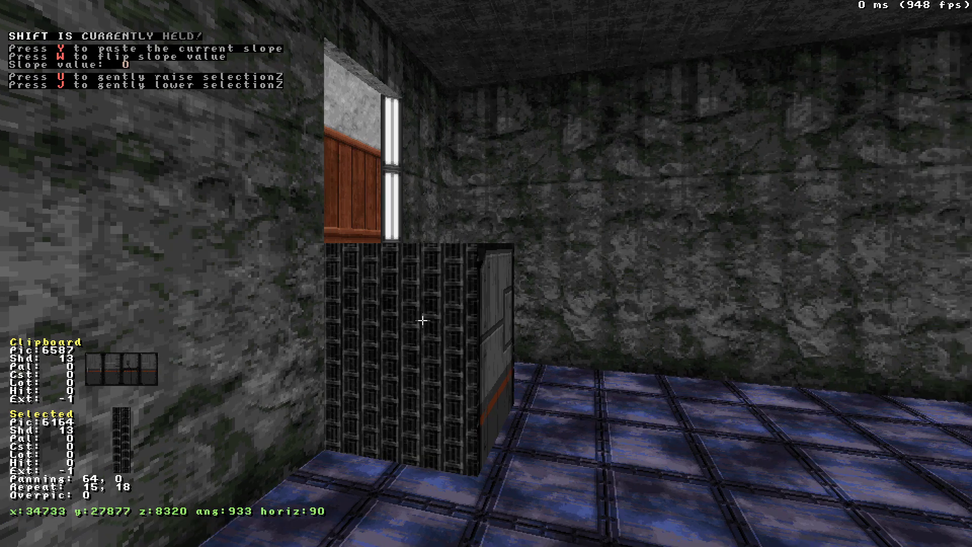
pyautogui.hotkey('shift', 'Down')
pyautogui.press('Up')
pyautogui.press('Right')
pyautogui.press('z')
pyautogui.press('KP_8')
pyautogui.press('KP_4')
# Draw an 896 by 896 square sector on the blue floor beside the platform's grid-textured side in the 2D plan.
pyautogui.press('a')
pyautogui.press('a')
pyautogui.press('Left')
pyautogui.press('Up')
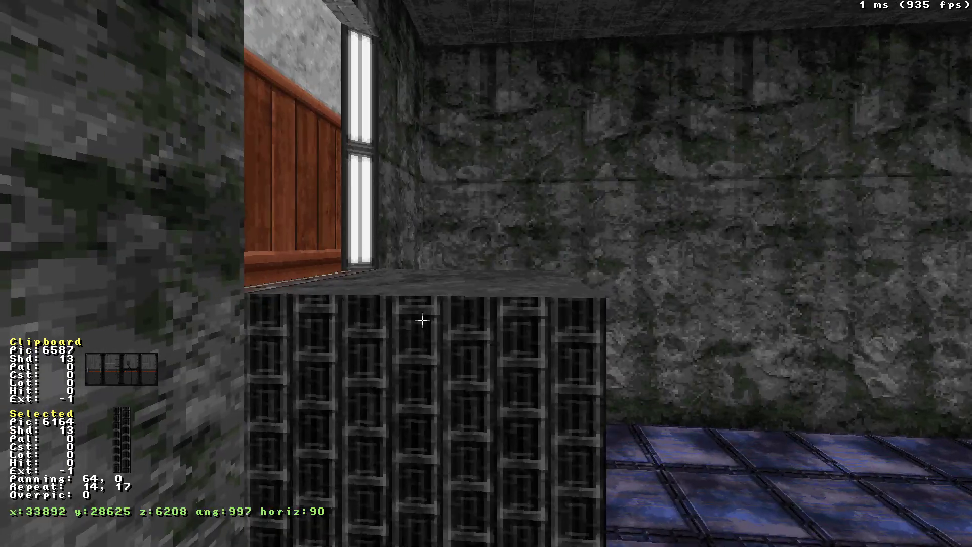
pyautogui.hotkey('shift', 'Down')
pyautogui.hotkey('shift', 'Left')
pyautogui.hotkey('shift', 'Up')
pyautogui.hotkey('shift', 'Down')
pyautogui.hotkey('shift', 'Left')
pyautogui.hotkey('shift', 'Up')
pyautogui.press('z')
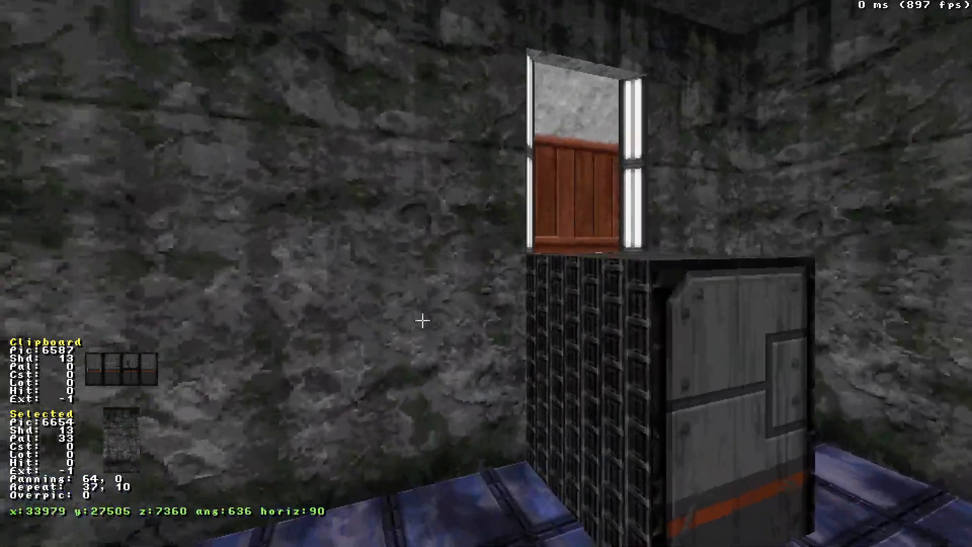
pyautogui.press('KP_Enter')
pyautogui.scroll(8, 485, 274)
pyautogui.moveTo(422, 305); pyautogui.dragTo(322, 290, button='right')
pyautogui.press('Insert')
pyautogui.press('space')
pyautogui.moveTo(681, 331); pyautogui.dragTo(486, 273, button='right')
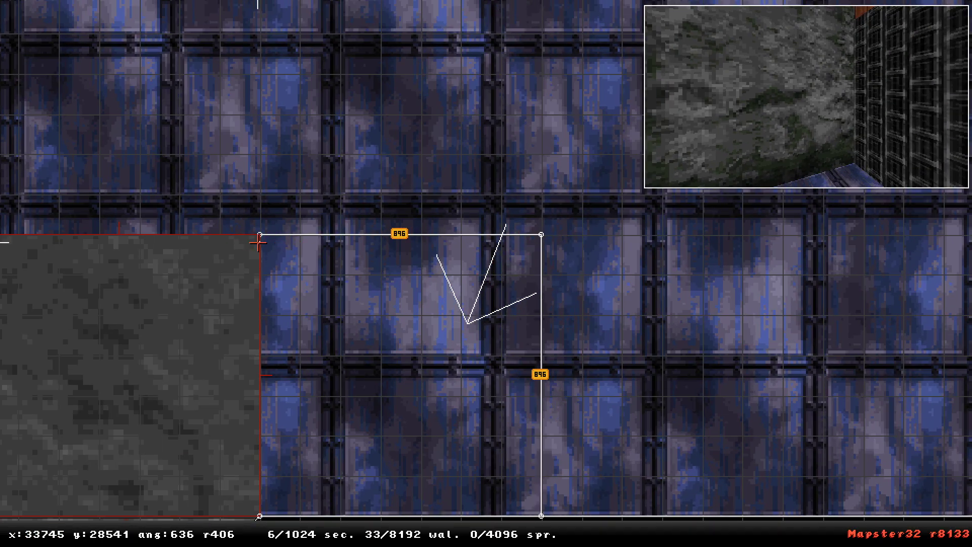
# Draw a 128-unit deep sector with one angled end in the void behind the new square, along its 896-unit wall.
pyautogui.press('KP_Enter')
pyautogui.moveTo(435, 262); pyautogui.dragTo(436, 263)
pyautogui.moveTo(600, 381); pyautogui.dragTo(601, 380)
pyautogui.press('KP_Enter')
pyautogui.press('Up')
pyautogui.press('a')
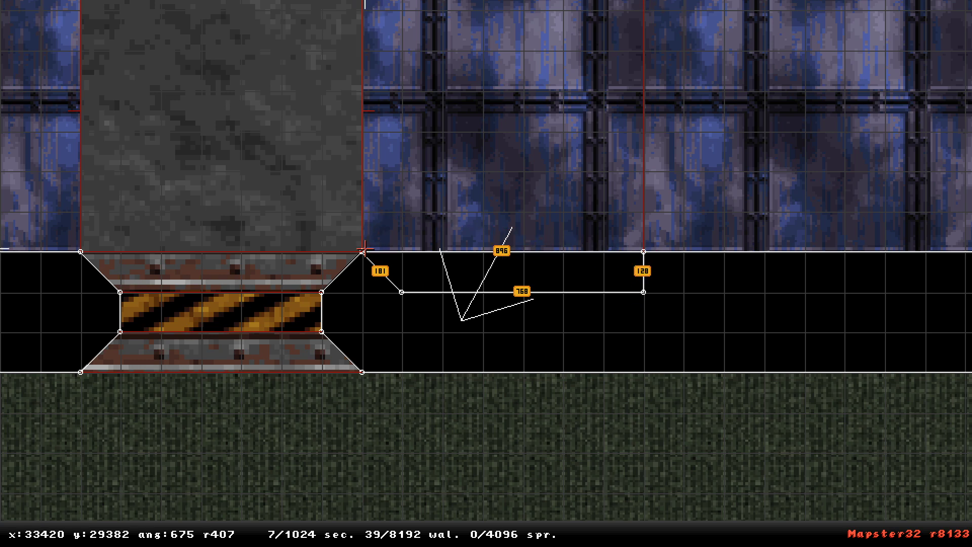
pyautogui.press('space')
pyautogui.press('KP_Enter')
pyautogui.moveTo(366, 350); pyautogui.dragTo(365, 350)
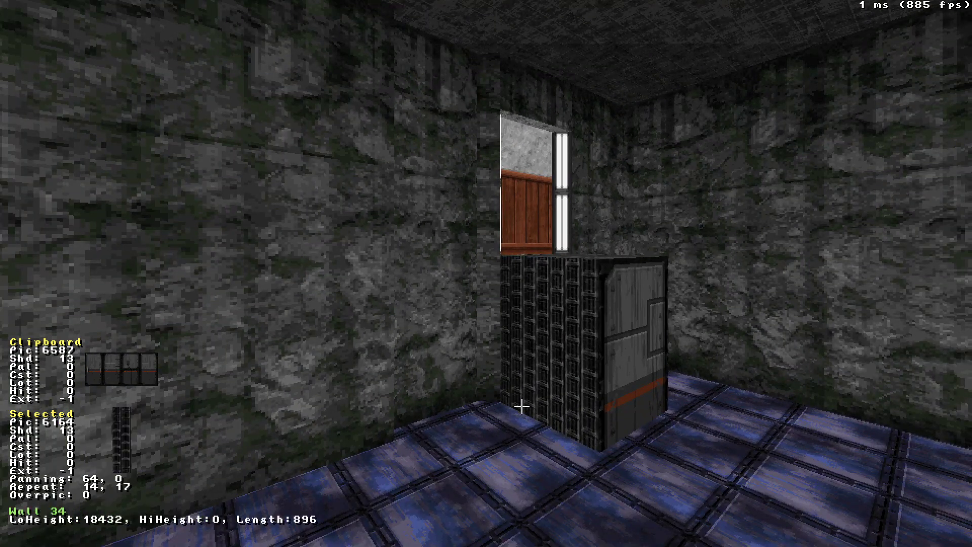
# Raise the narrow sector's floor level with the platform top and turn on bottom texture swap for its wall.
pyautogui.press('Up')
pyautogui.press('Down')
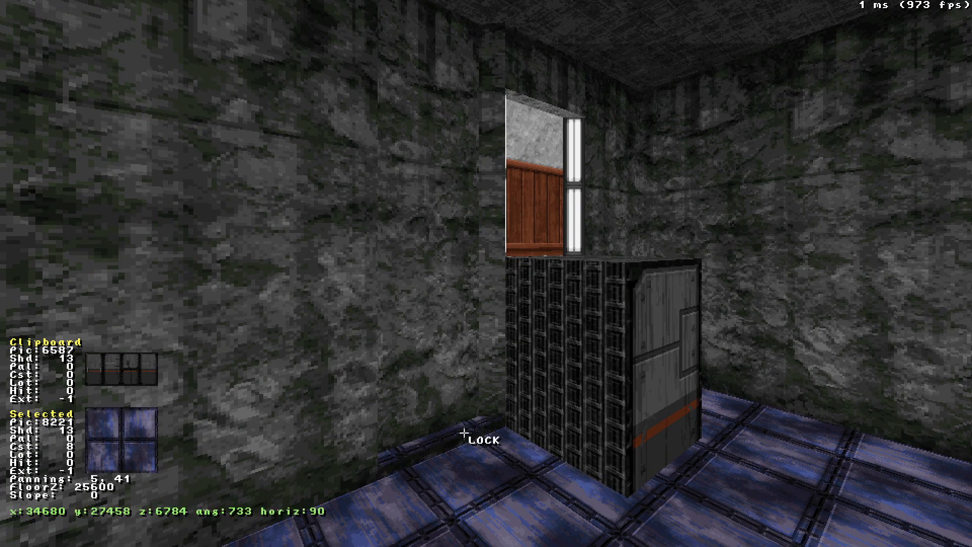
pyautogui.scroll(17, 463, 433)
pyautogui.scroll(-1, 467, 204)
pyautogui.moveTo(466, 204); pyautogui.dragTo(466, 204)
pyautogui.press('Up')
pyautogui.press('2')
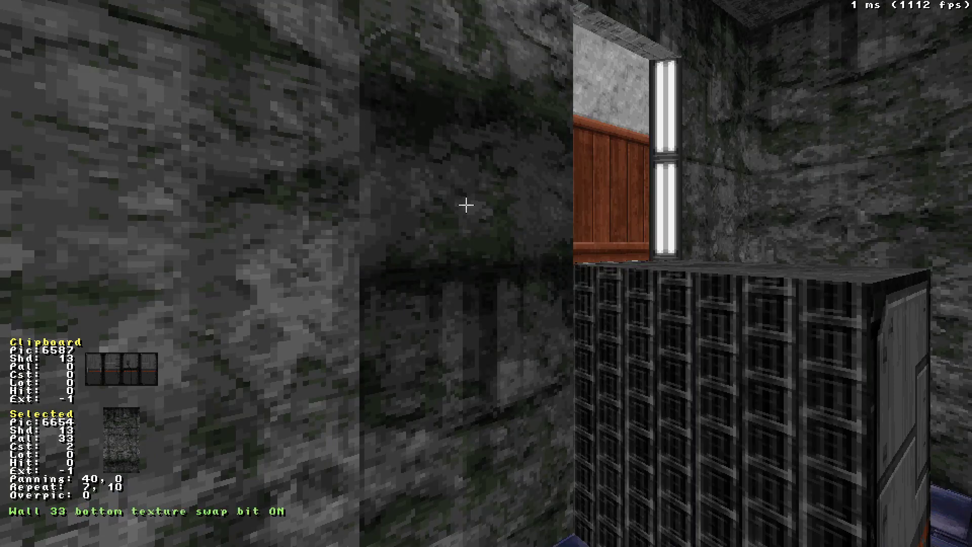
pyautogui.scroll(-1, 480, 410)
pyautogui.moveTo(480, 410); pyautogui.dragTo(480, 410)
pyautogui.scroll(3, 480, 410)
pyautogui.scroll(-3, 480, 410)
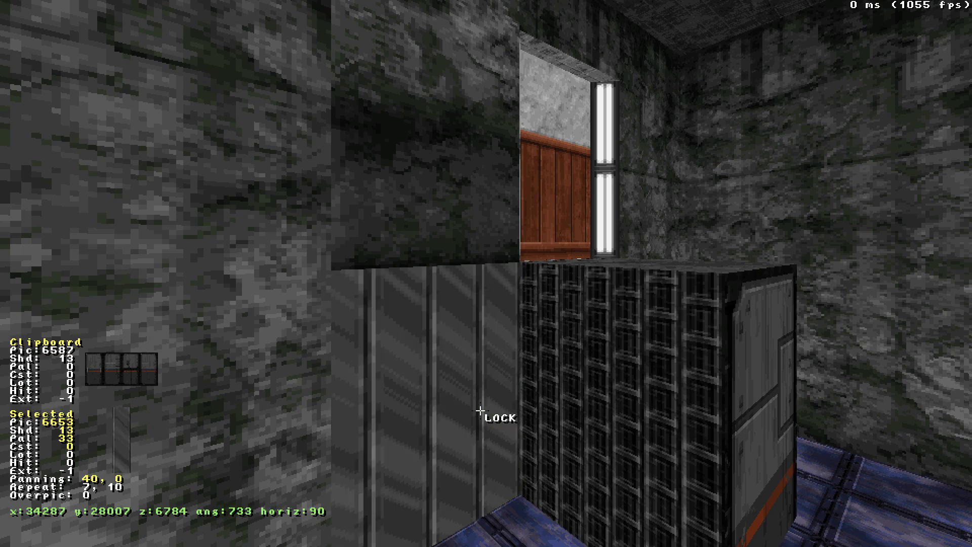
# Try the platform side's grid tile 6164 on the wall beside the platform with repeat 26, 15.
pyautogui.press('Tab')
pyautogui.hotkey('ctrl', 'w')
pyautogui.moveTo(438, 364); pyautogui.dragTo(438, 363)
pyautogui.keyDown('ctrl'); pyautogui.moveTo(523, 326); pyautogui.dragTo(523, 325); pyautogui.keyUp('ctrl')
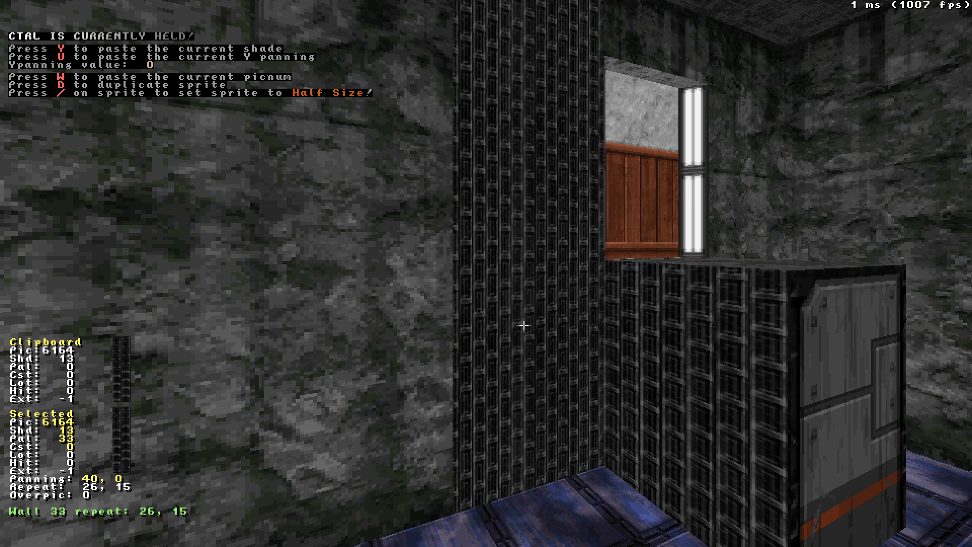
pyautogui.hotkey('ctrl', 'z')
pyautogui.press('Up')
# Try pasting the platform side's full attributes onto the lower part of the adjoining wall and undo the changes.
pyautogui.hotkey('ctrl', 'shift', 'Return')
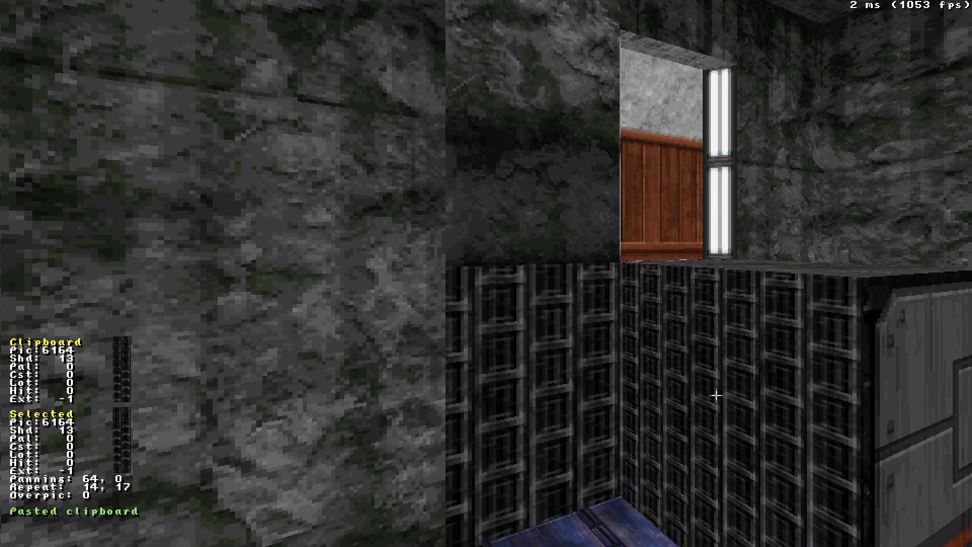
pyautogui.press('Down')
pyautogui.click(460, 429)
pyautogui.press('Up')
pyautogui.hotkey('ctrl', 'z')
pyautogui.hotkey('ctrl', 'z')
pyautogui.moveTo(437, 440); pyautogui.dragTo(436, 440)
pyautogui.moveTo(532, 416); pyautogui.dragTo(532, 415)
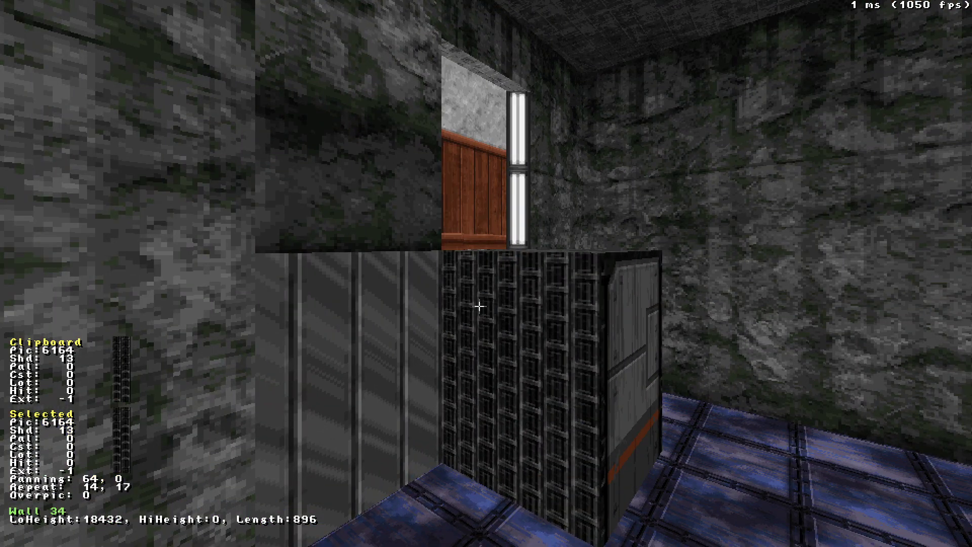
# Paste the adjoining concrete wall's attributes onto the platform side, assign it tile 6164, and copy that to the lower adjoining wall.
pyautogui.press('Tab')
pyautogui.press('Return')
pyautogui.press('v')
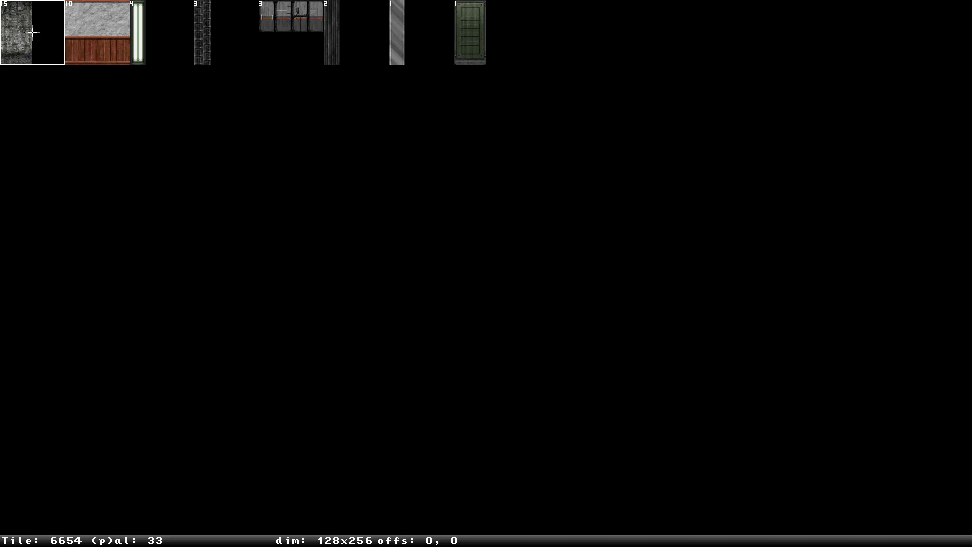
pyautogui.click(227, 33)
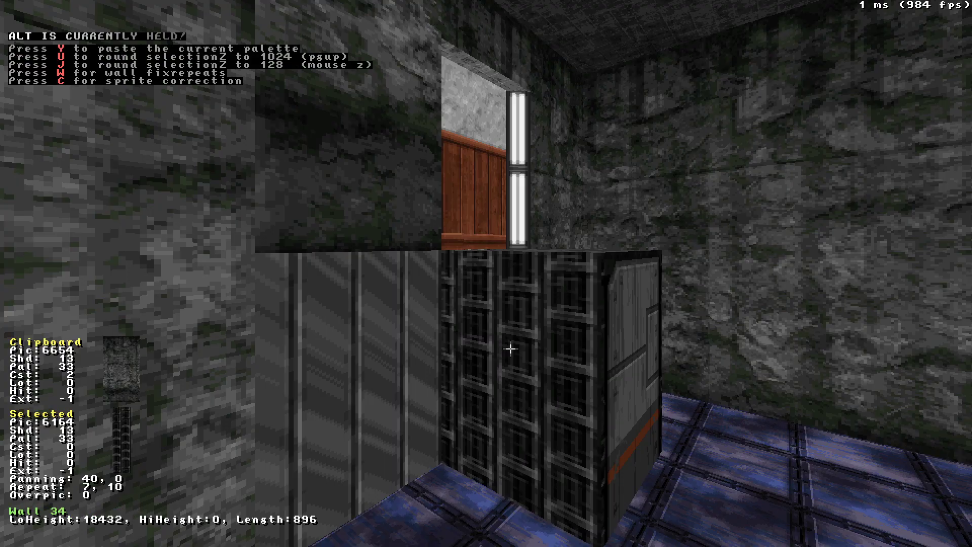
pyautogui.press('Tab')
pyautogui.press('Return')
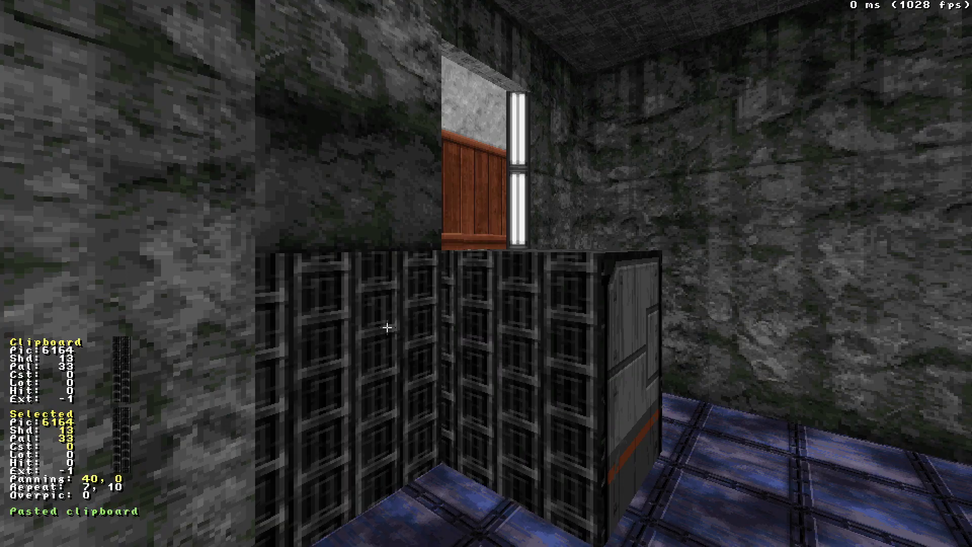
# Align the grid texture on the platform's side with repeat 8, 10 and panning 49, 0.
pyautogui.moveTo(503, 372); pyautogui.dragTo(504, 366)
pyautogui.press('KP_6')
pyautogui.press('KP_6')
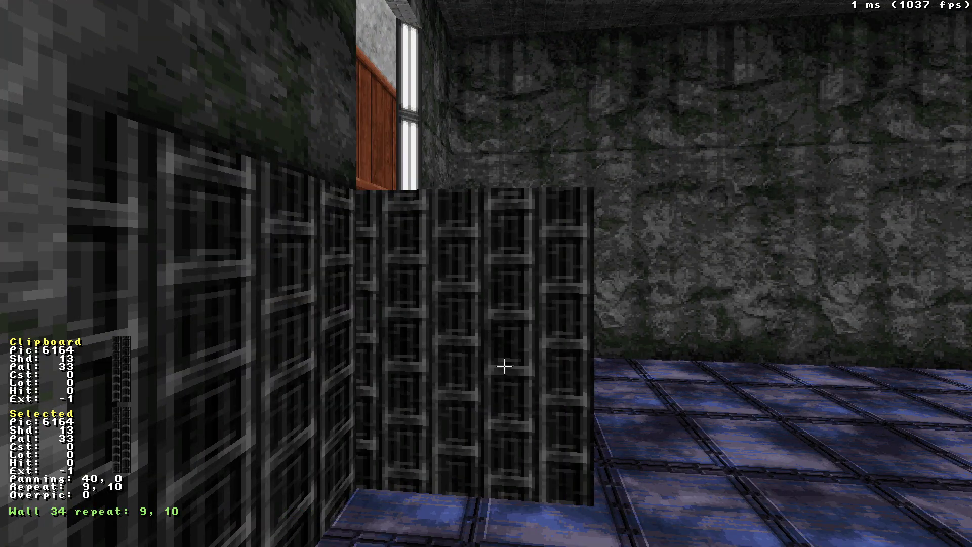
pyautogui.press('alt+KP_6')
pyautogui.press('alt+KP_4')
pyautogui.press('alt+KP_6')
pyautogui.press('alt+KP_6')
pyautogui.press('KP_4')
pyautogui.press('alt+KP_4')
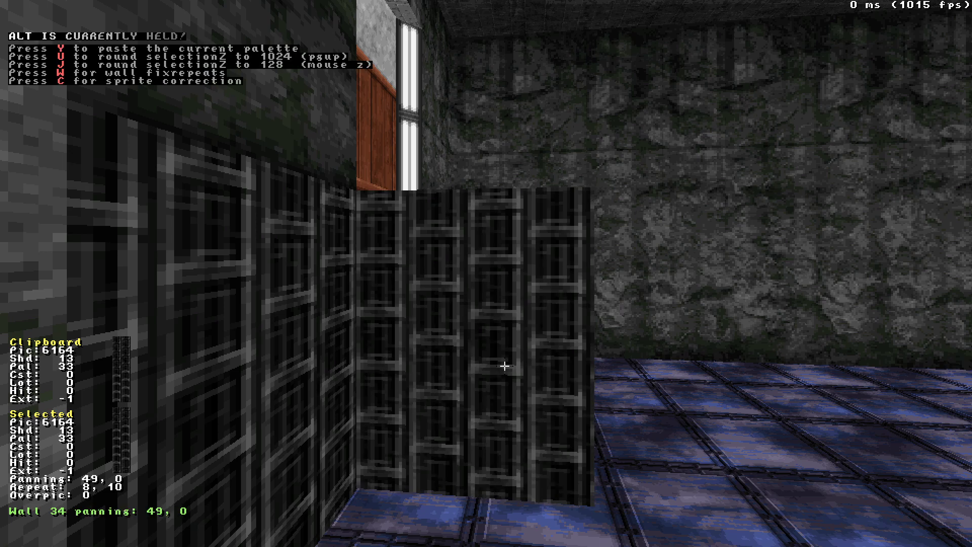
# Align the grid texture on the lower adjoining wall with repeat 8, 10 and panning 47, 0.
pyautogui.moveTo(230, 348); pyautogui.dragTo(326, 323)
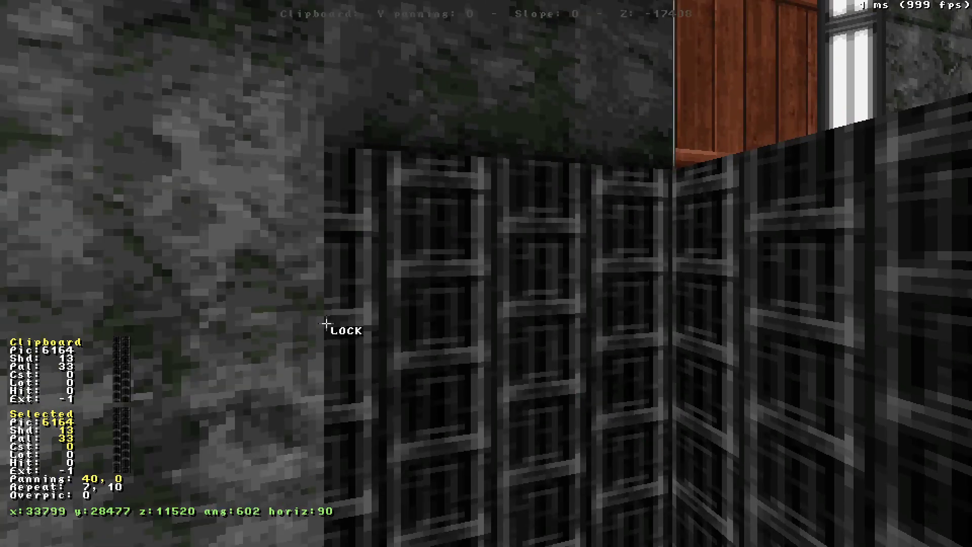
pyautogui.press('KP_6')
pyautogui.press('alt+KP_6')
pyautogui.press('alt+KP_6')
pyautogui.press('alt+KP_6')
pyautogui.press('alt+KP_6')
pyautogui.press('alt+KP_6')
pyautogui.press('alt+KP_6')
pyautogui.press('alt+KP_6')
pyautogui.press('alt+KP_6')
pyautogui.press('alt+KP_4')
# Pan the concrete above the grid-textured wall section to 40, 125 to align it with the surrounding wall.
pyautogui.press('Down')
pyautogui.press('a')
pyautogui.press('Left')
pyautogui.press('Down')
pyautogui.press('a')
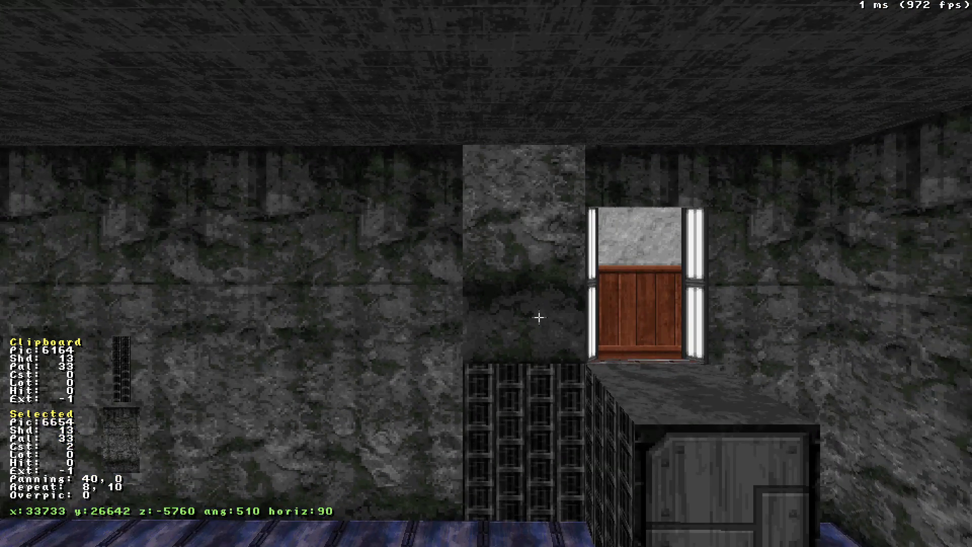
pyautogui.press('alt+KP_8')
pyautogui.press('alt+KP_8')
pyautogui.press('alt+KP_8')
pyautogui.press('alt+KP_8')
pyautogui.press('alt+KP_8')
pyautogui.press('alt+KP_8')
pyautogui.press('alt+KP_8')
pyautogui.press('alt+KP_8')
pyautogui.press('alt+KP_8')
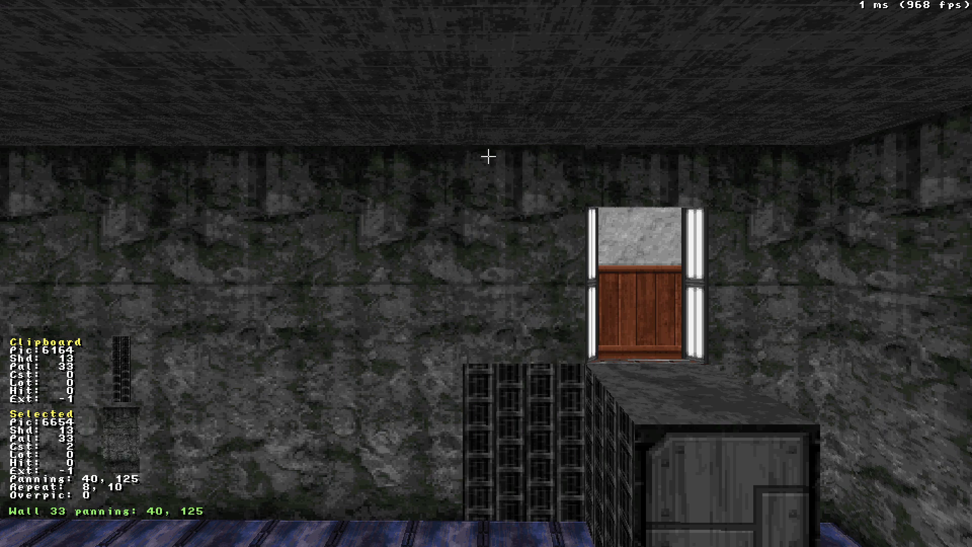
pyautogui.press('Up')
pyautogui.press('KP_4')
pyautogui.press('KP_6')
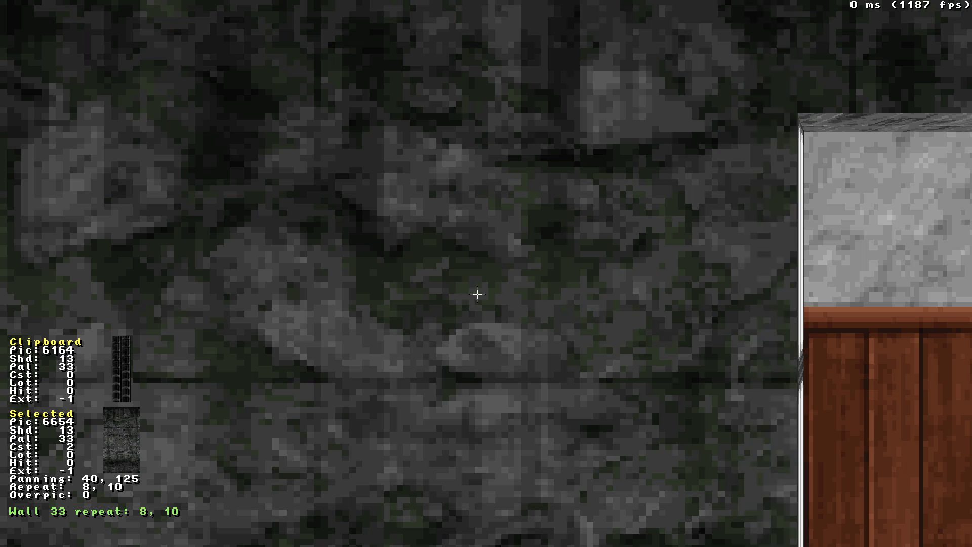
pyautogui.moveTo(481, 304); pyautogui.dragTo(482, 304)
pyautogui.press('z')
pyautogui.press('z')
pyautogui.moveTo(633, 189); pyautogui.dragTo(633, 188)
pyautogui.press('v')
pyautogui.scroll(-1, 486, 274)
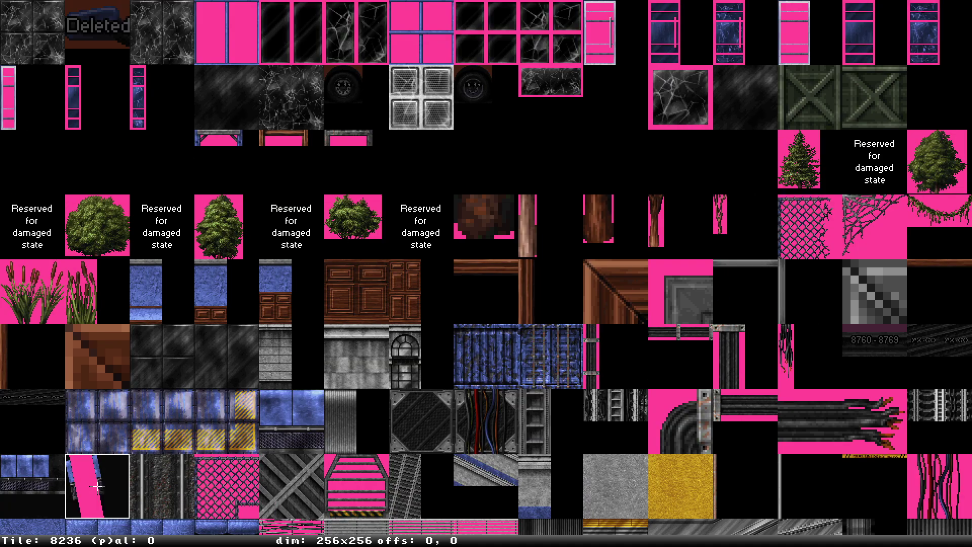
pyautogui.press('Escape')
# Examine up close the corner where the two grid-textured walls meet the blue floor.
pyautogui.press('Up')
pyautogui.press('z')
pyautogui.press('Right')
pyautogui.press('Left')
pyautogui.press('Up')
pyautogui.press('Right')
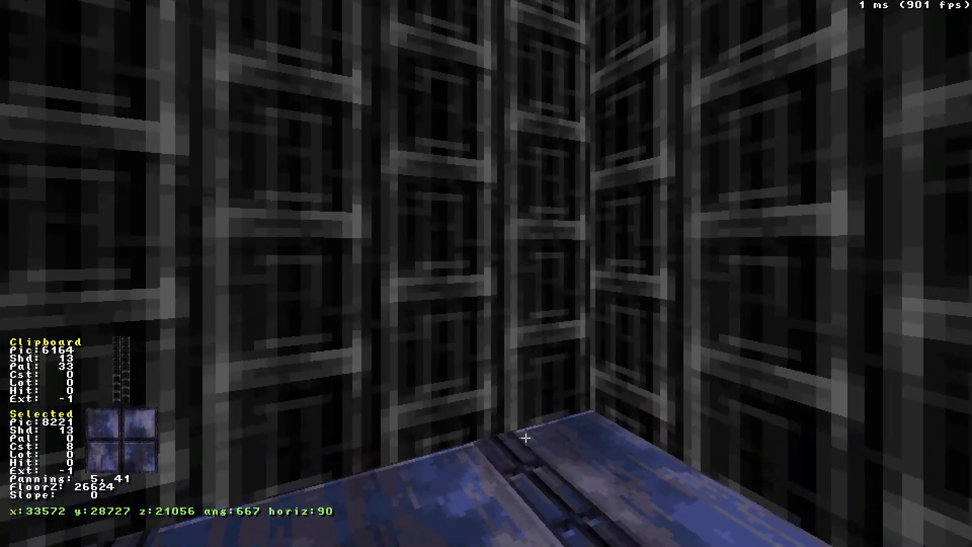
pyautogui.press('Down')
pyautogui.press('Left')
pyautogui.press('Down')
pyautogui.press('Up')
pyautogui.press('KP_Enter')
pyautogui.press('KP_Enter')
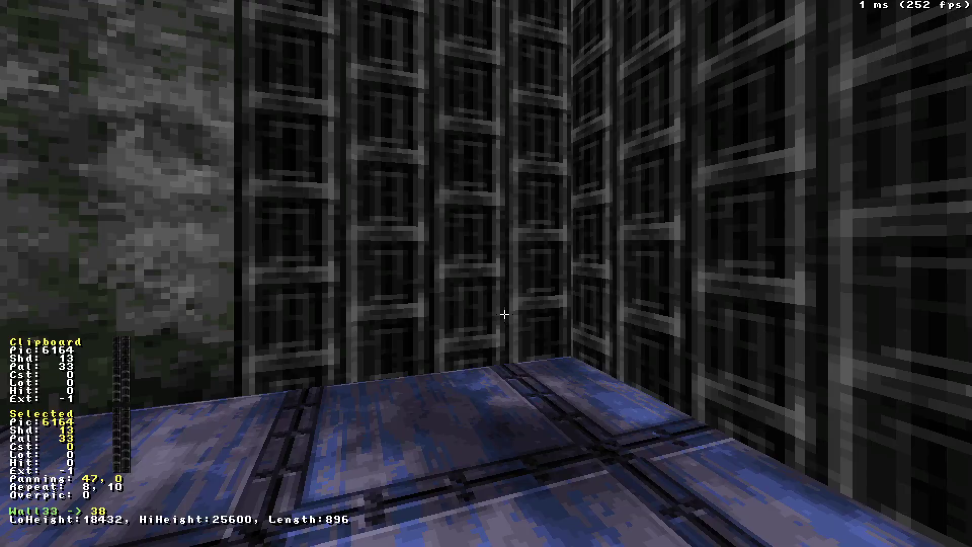
# Try tile 8216 on the square floor sector in front of the two grid-textured walls.
pyautogui.press('Left')
pyautogui.press('Down')
pyautogui.click(515, 375)
pyautogui.scroll(-5, 515, 375)
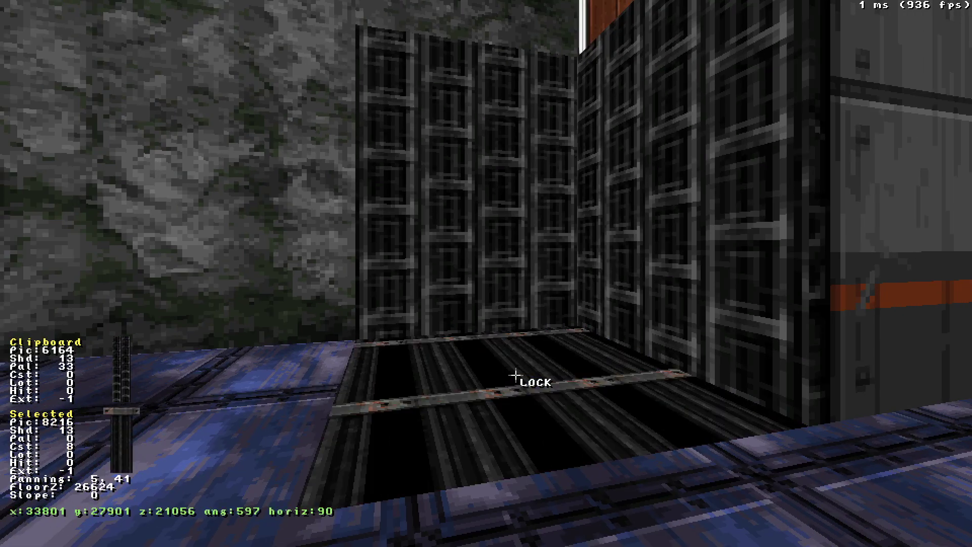
# Texture the square floor sector between the grid-textured walls with yellow tile 8245.
pyautogui.press('v')
pyautogui.press('v')
pyautogui.scroll(-9, 351, 453)
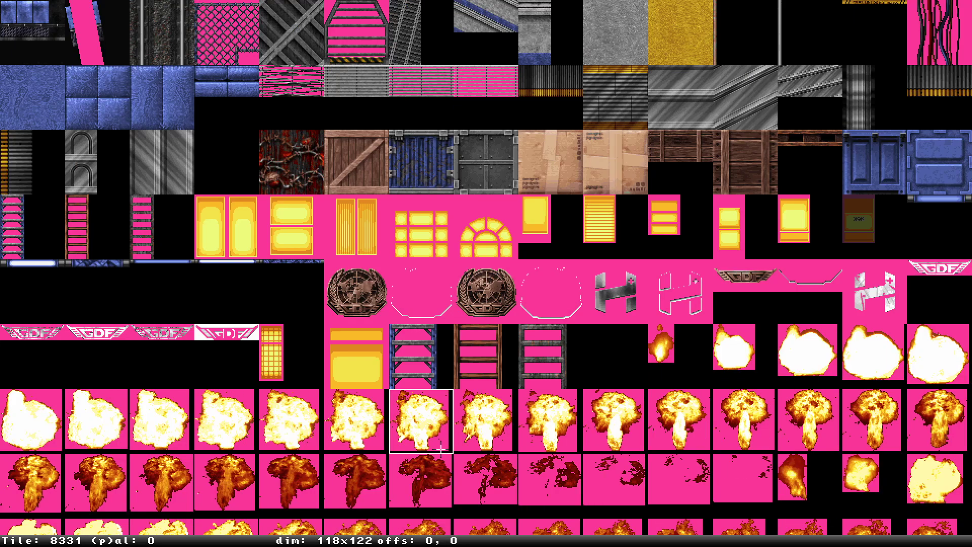
pyautogui.scroll(6, 249, 215)
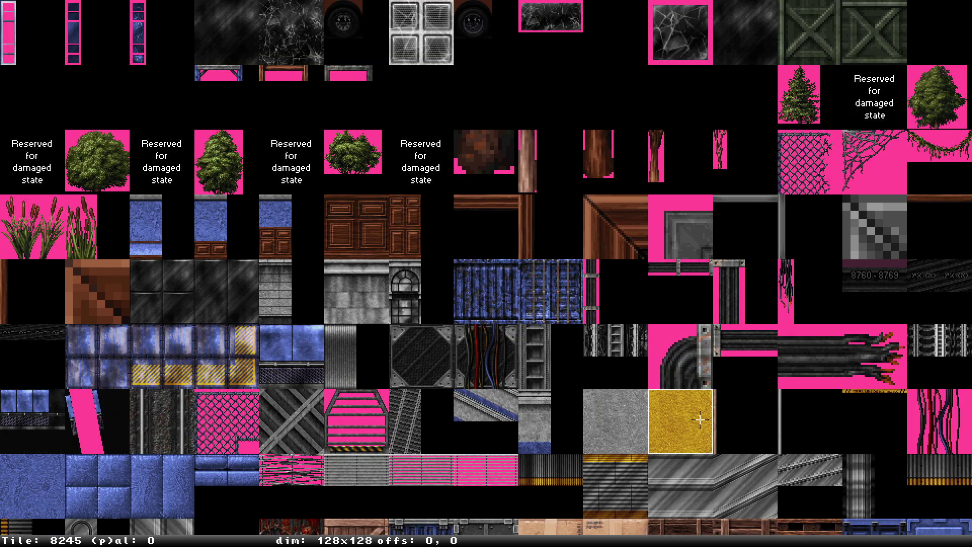
pyautogui.click(700, 420)
pyautogui.keyDown('alt'); pyautogui.moveTo(509, 376); pyautogui.dragTo(510, 376); pyautogui.keyUp('alt')
pyautogui.hotkey('ctrl', 'z')
# Draw an inset square sector 640 units wide inside the yellow floor sector.
pyautogui.press('KP_Enter')
pyautogui.moveTo(413, 276); pyautogui.dragTo(486, 274, button='right')
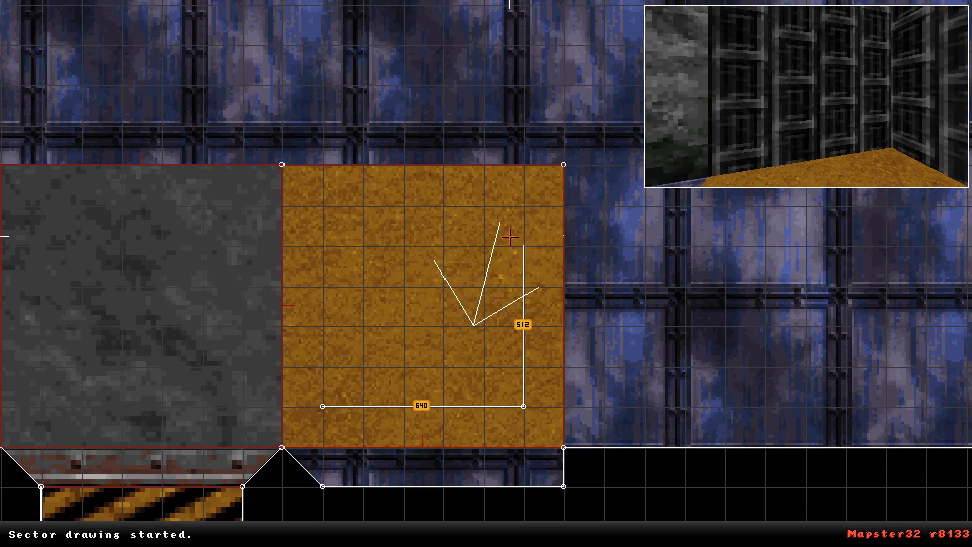
pyautogui.press('space')
# Texture the floor border around the inner yellow square with hazard-stripe tile 6154.
pyautogui.press('KP_Enter')
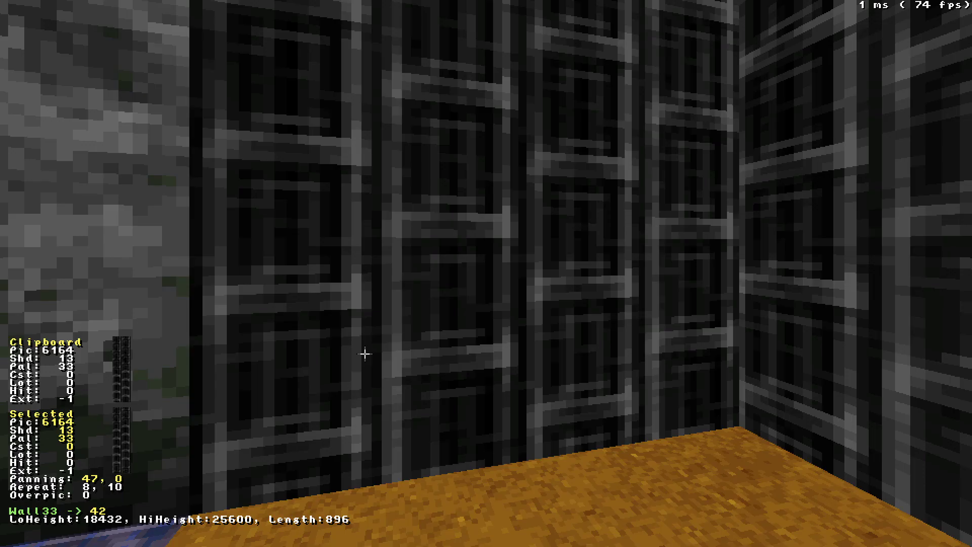
pyautogui.press('Down')
pyautogui.press('v')
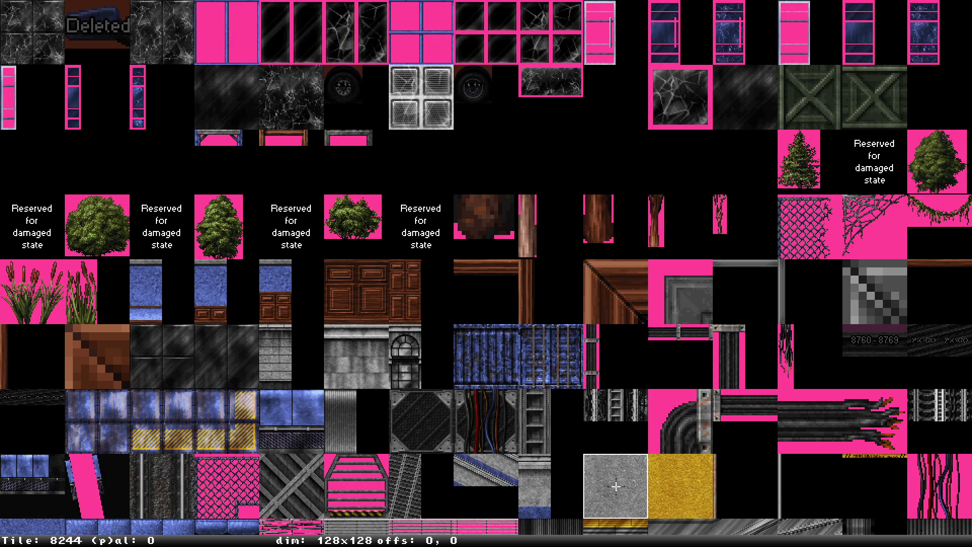
pyautogui.press('Down')
pyautogui.press('Down')
pyautogui.press('Down')
pyautogui.press('pageup')
pyautogui.press('pageup')
pyautogui.press('pageup')
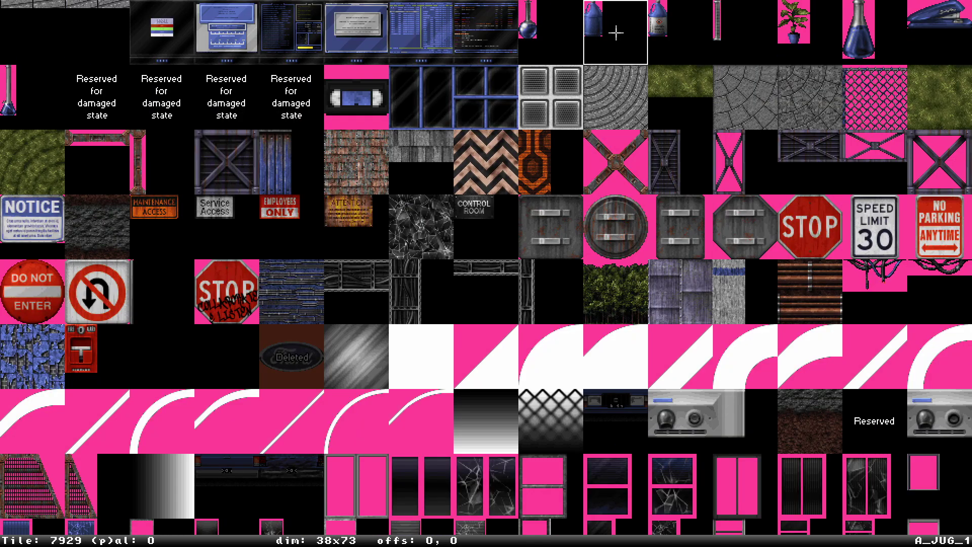
pyautogui.press('Left')
pyautogui.press('Up')
pyautogui.press('Up')
pyautogui.press('Up')
pyautogui.press('Up')
pyautogui.press('Up')
pyautogui.press('Up')
pyautogui.press('Up')
pyautogui.press('Up')
pyautogui.press('Up')
pyautogui.press('Up')
pyautogui.press('Up')
pyautogui.press('Up')
pyautogui.press('Up')
pyautogui.press('Up')
pyautogui.press('Up')
pyautogui.press('Up')
pyautogui.press('Up')
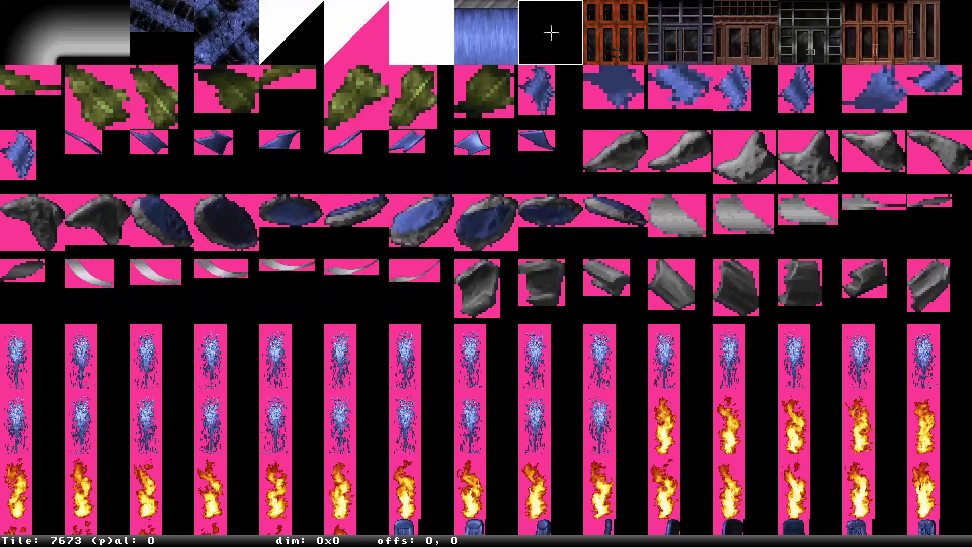
pyautogui.press('e')
pyautogui.press('Up')
pyautogui.press('Up')
pyautogui.press('Up')
pyautogui.press('Down')
pyautogui.press('Down')
pyautogui.press('Down')
pyautogui.press('Down')
pyautogui.press('Left')
pyautogui.press('Left')
pyautogui.press('Left')
pyautogui.press('Left')
pyautogui.press('Left')
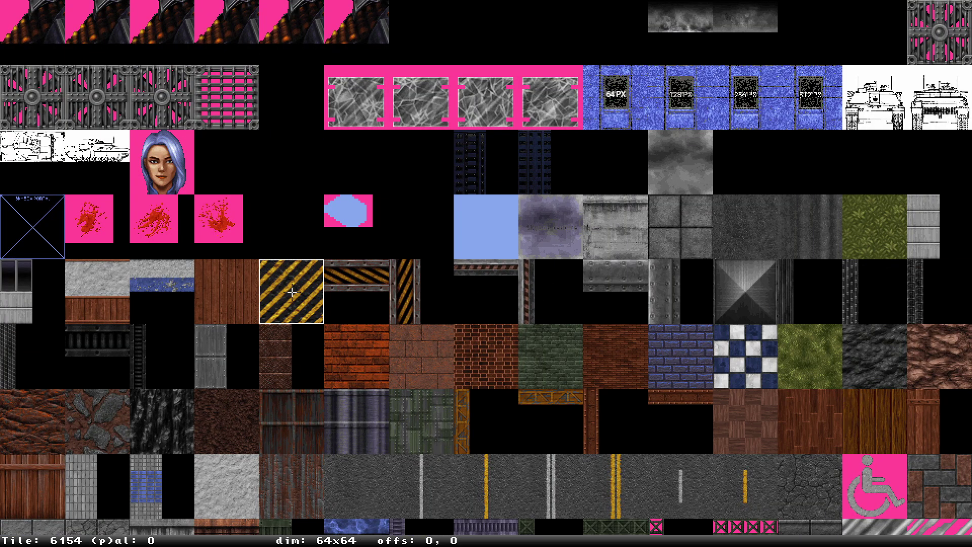
pyautogui.click(292, 292)
# Narrow the hazard-stripe border to 64 units by moving the inner square's four corners outward on a finer grid.
pyautogui.press('KP_Enter')
pyautogui.moveTo(490, 275); pyautogui.dragTo(487, 405, button='right')
pyautogui.scroll(2, 484, 314)
pyautogui.press('g')
pyautogui.moveTo(502, 223); pyautogui.dragTo(531, 192)
pyautogui.moveTo(507, 484); pyautogui.dragTo(528, 512)
pyautogui.moveTo(234, 496); pyautogui.dragTo(211, 534)
pyautogui.moveTo(222, 227); pyautogui.dragTo(207, 195)
pyautogui.moveTo(359, 283); pyautogui.dragTo(486, 295, button='right')
pyautogui.moveTo(365, 430); pyautogui.dragTo(356, 404)
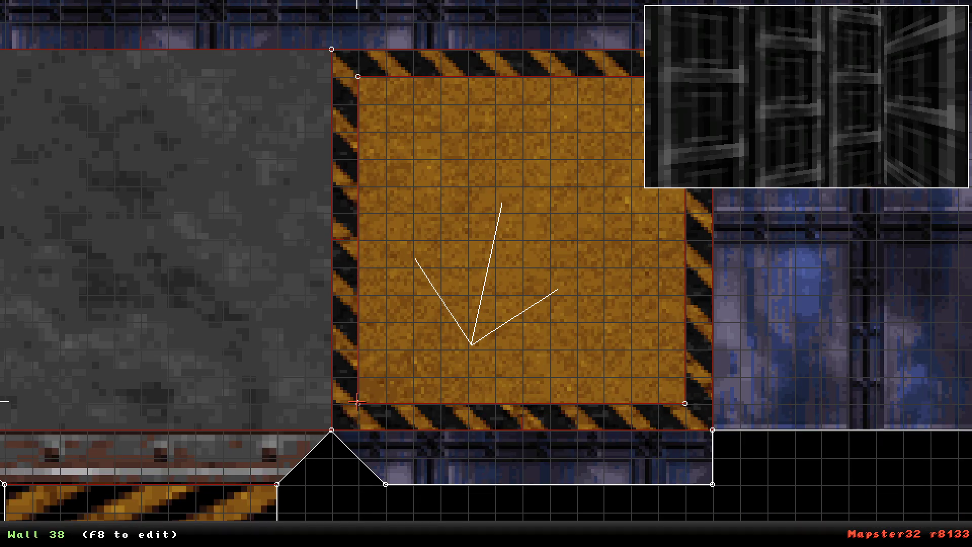
# Split the hazard-stripe strip beside the grey platform top with a 64-unit cut near each end.
pyautogui.scroll(-3, 455, 273)
pyautogui.rightClick(416, 204)
pyautogui.scroll(1, 487, 274)
pyautogui.moveTo(486, 274); pyautogui.dragTo(549, 337, button='right')
pyautogui.scroll(1, 486, 274)
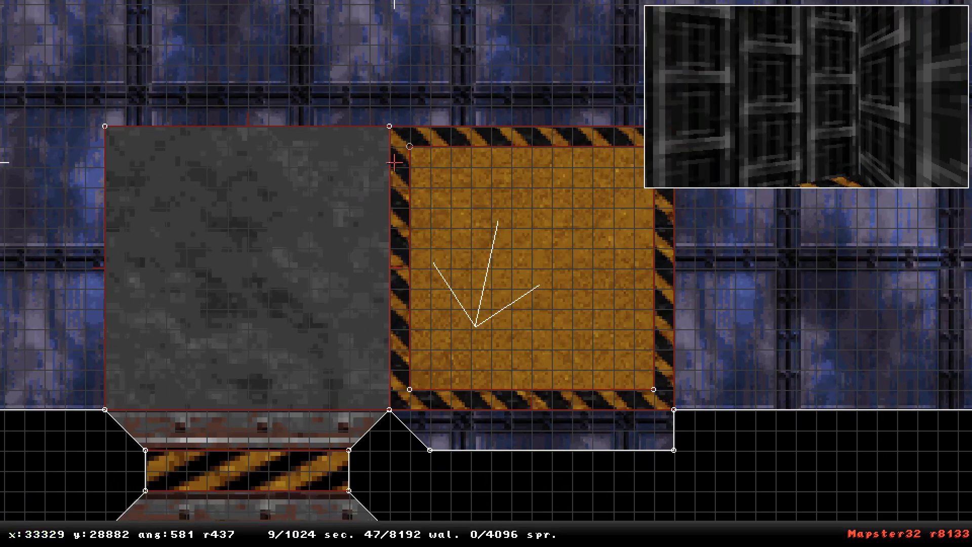
pyautogui.press('Insert')
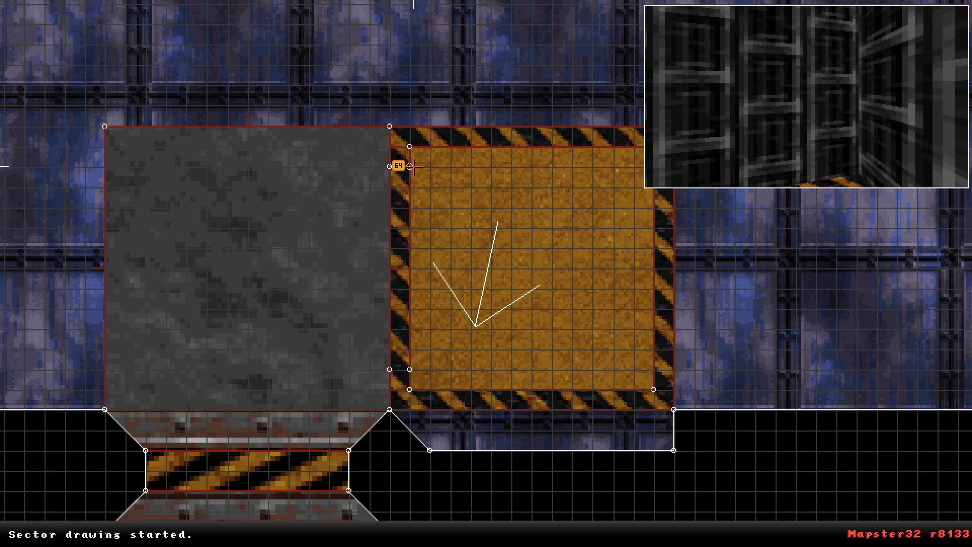
pyautogui.press('space')
# Copy yellow floor tile 8245 and paste it onto the middle section of the border strip beside the platform.
pyautogui.press('KP_Enter')
pyautogui.moveTo(679, 400); pyautogui.dragTo(679, 431)
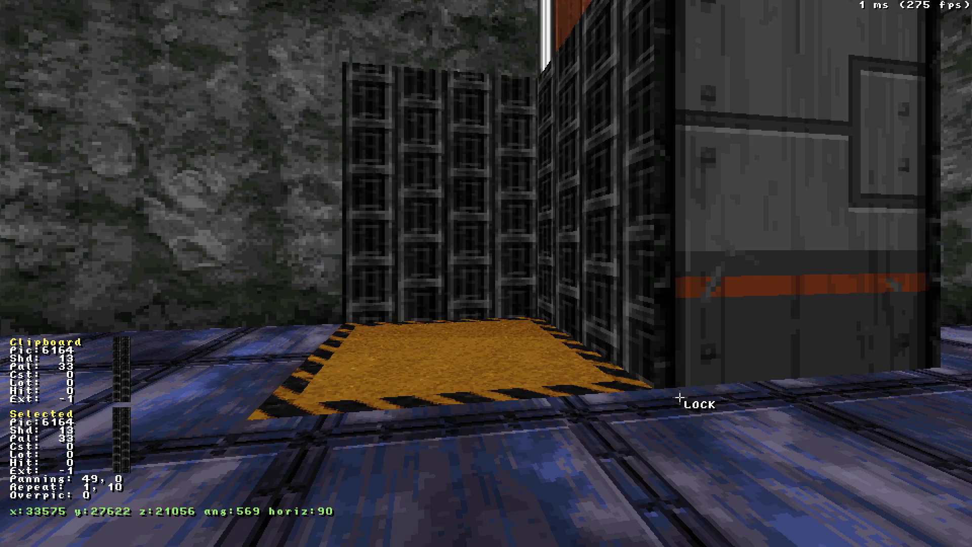
pyautogui.moveTo(579, 397); pyautogui.dragTo(579, 364)
pyautogui.press('Tab')
pyautogui.hotkey('ctrl', 's')
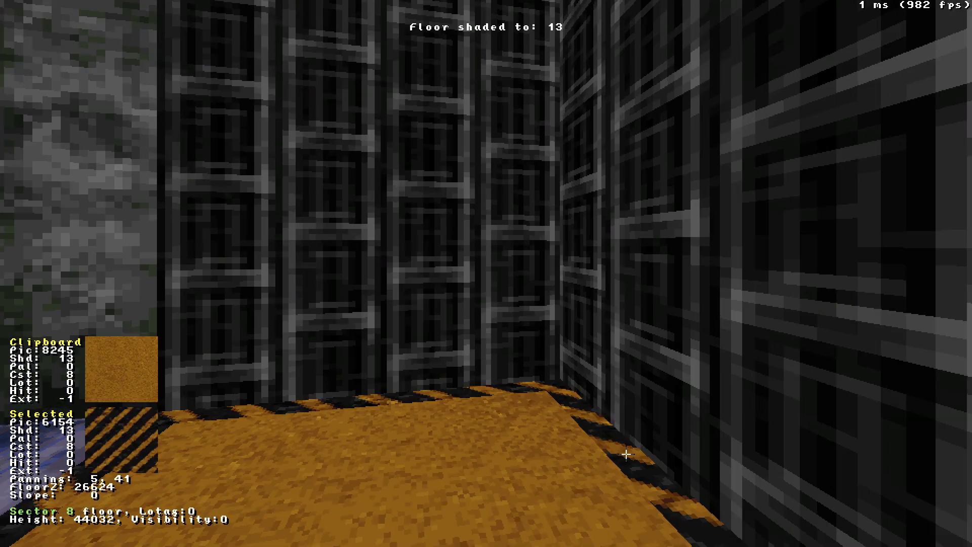
pyautogui.press('ctrl')
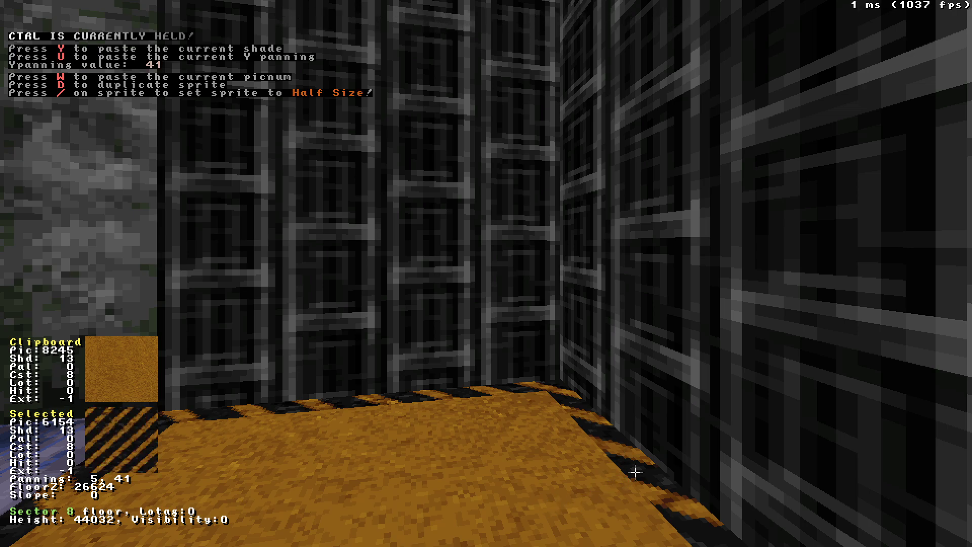
pyautogui.hotkey('ctrl', 'w')
pyautogui.moveTo(635, 472); pyautogui.dragTo(635, 506)
# Split the upper hazard-stripe strip near both ends and join its middle section to the inner yellow floor.
pyautogui.press('KP_Enter')
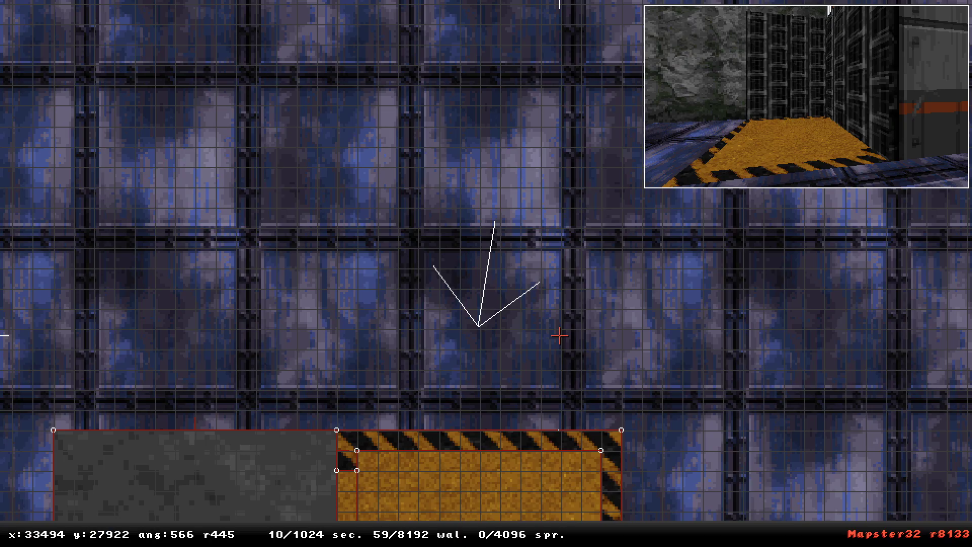
pyautogui.rightClick(472, 458)
pyautogui.press('Insert')
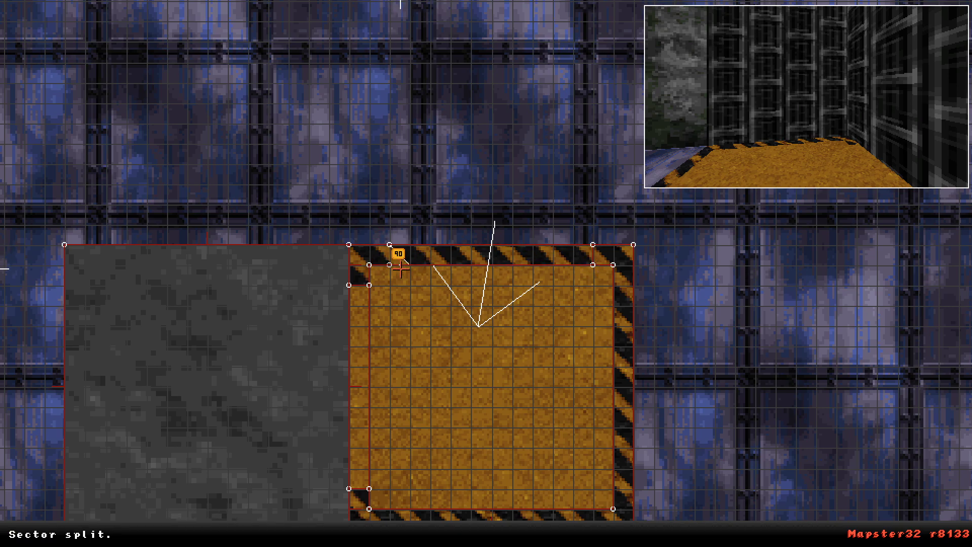
pyautogui.press('j')
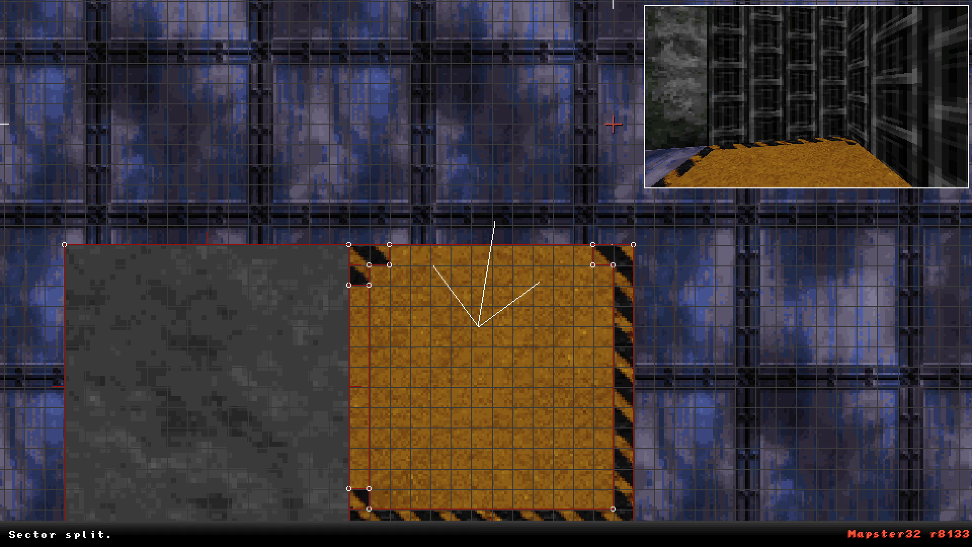
# Change the inner floor between the hazard-stripe corners to grey concrete tile 8244.
pyautogui.press('KP_Enter')
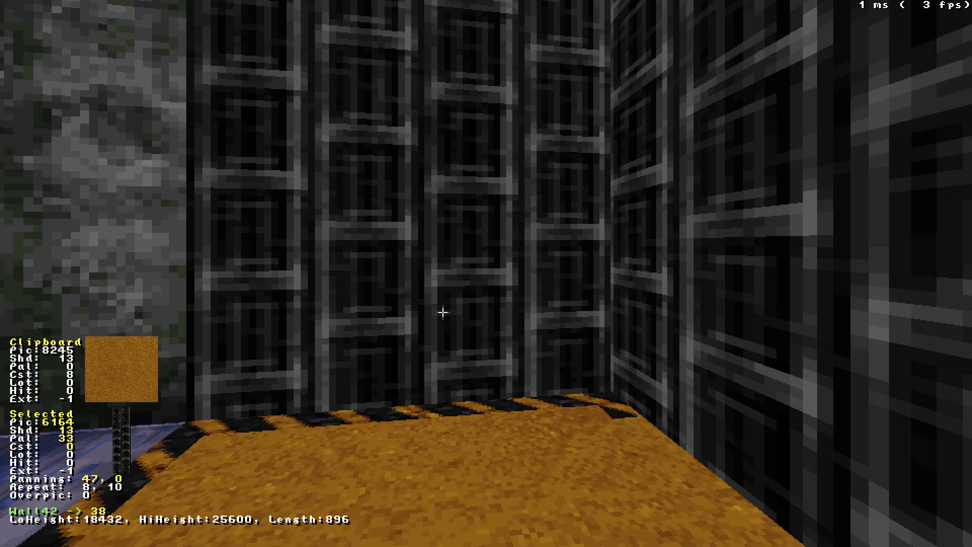
pyautogui.press('v')
pyautogui.scroll(-3, 702, 406)
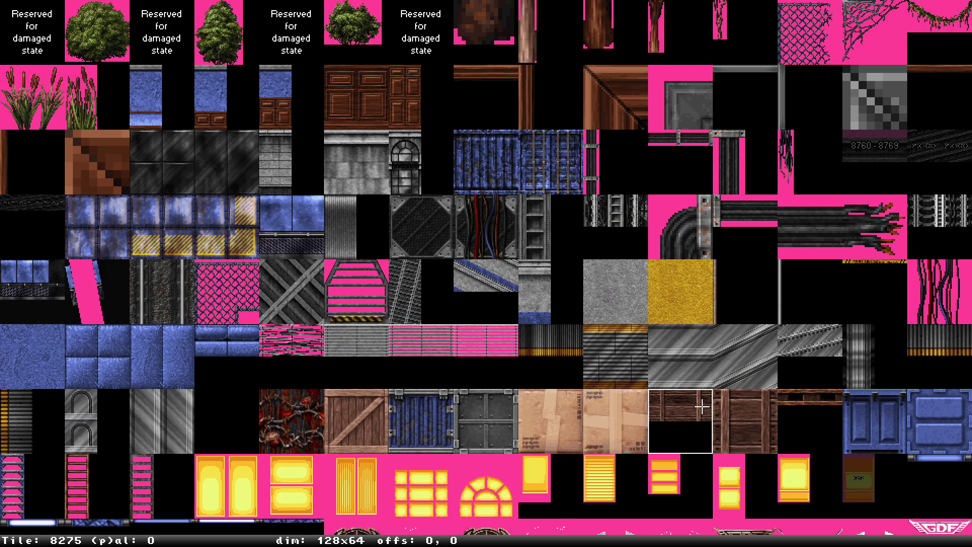
pyautogui.scroll(-3, 702, 401)
pyautogui.scroll(3, 463, 302)
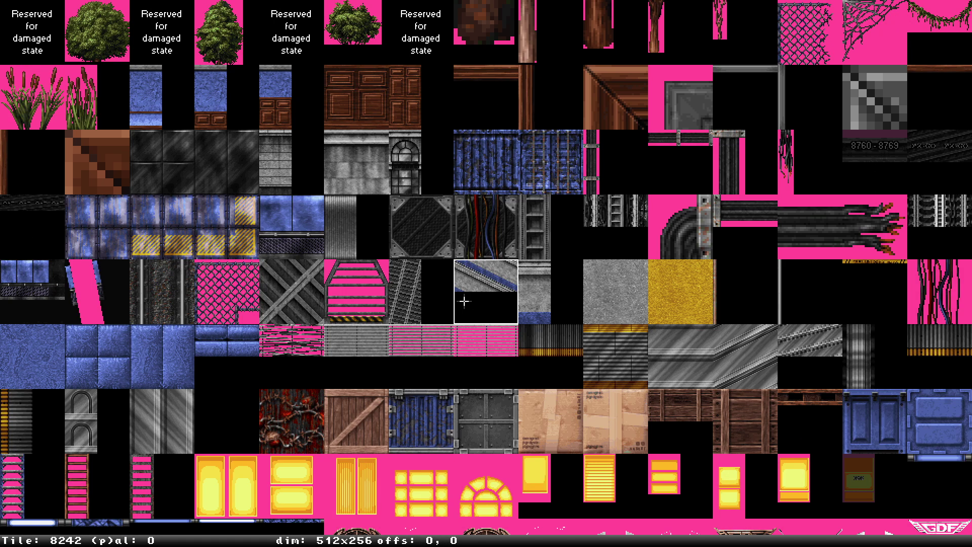
pyautogui.click(632, 319)
pyautogui.scroll(-3, 515, 408)
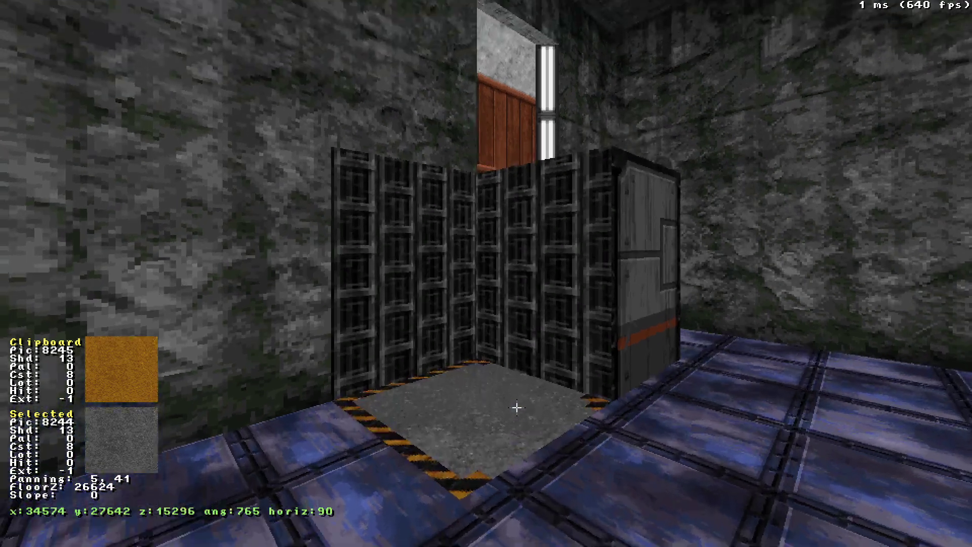
pyautogui.moveTo(559, 472); pyautogui.dragTo(559, 472)
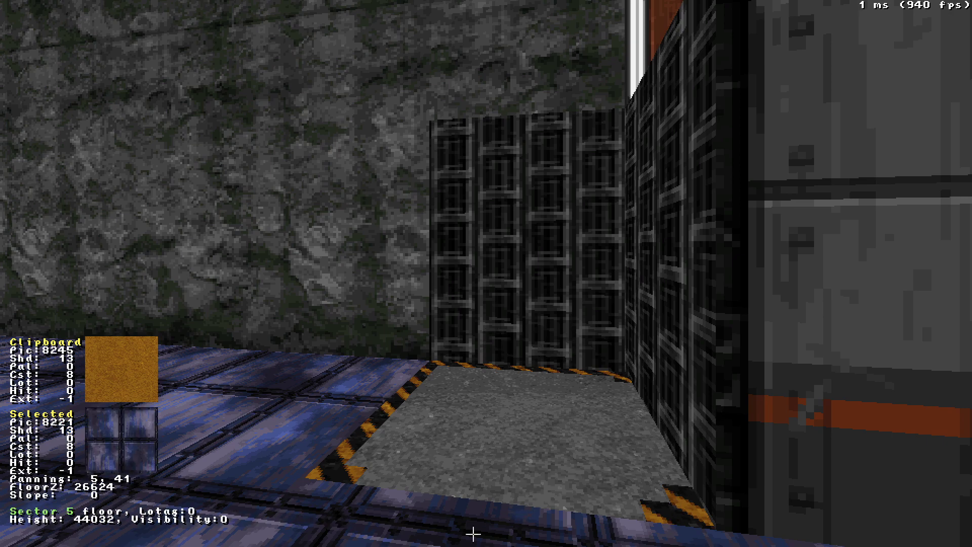
# Browse the tile set for a replacement texture for the blue floor surrounding the hazard-striped square.
pyautogui.press('v')
pyautogui.scroll(-6, 570, 405)
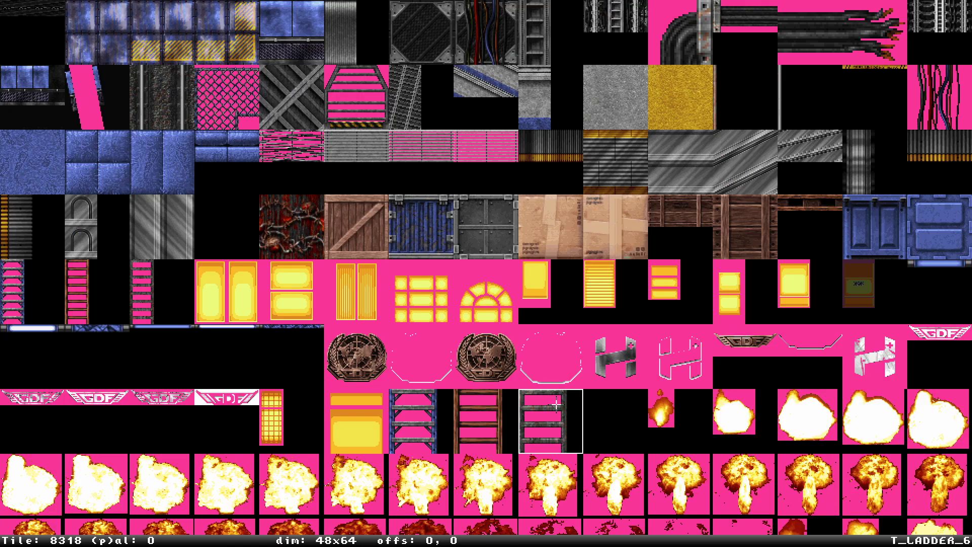
pyautogui.scroll(6, 553, 358)
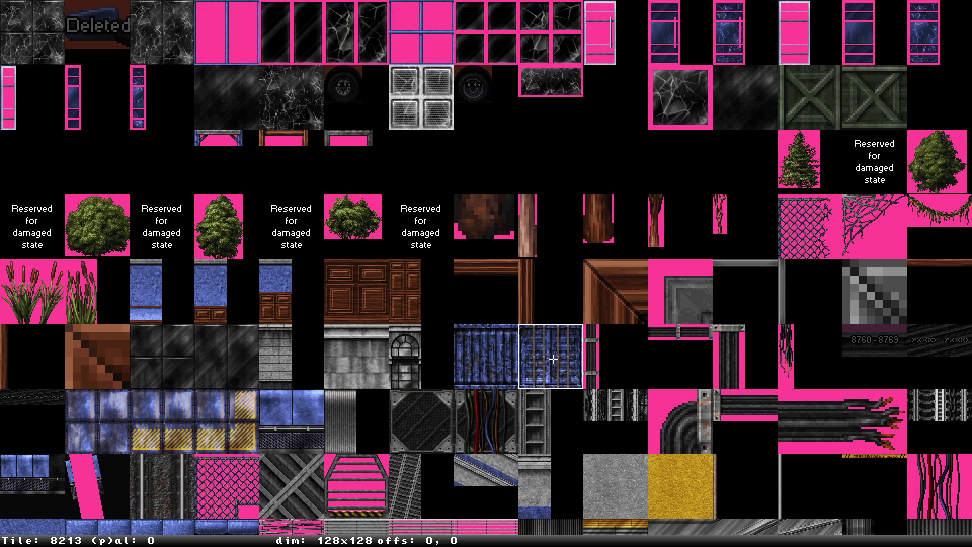
pyautogui.scroll(20, 553, 359)
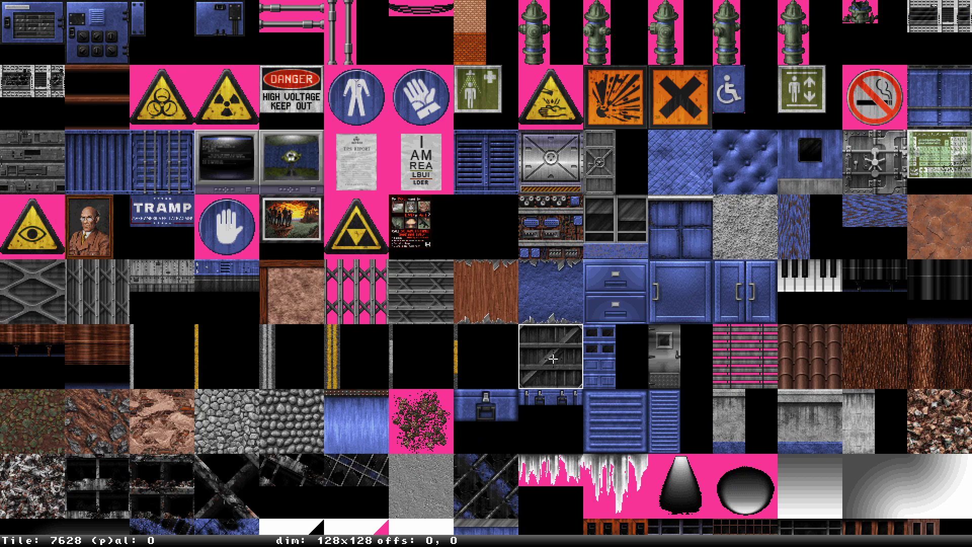
pyautogui.scroll(6, 554, 358)
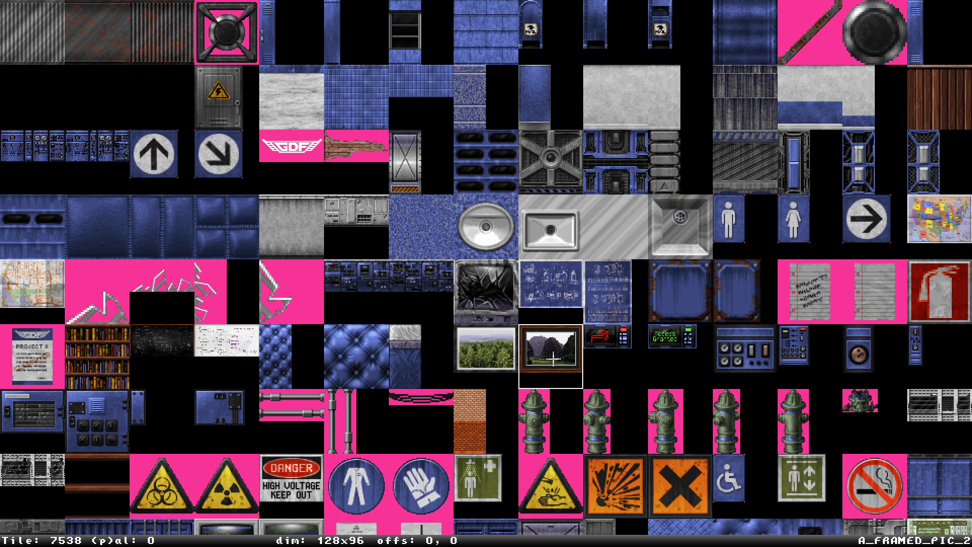
pyautogui.scroll(3, 553, 359)
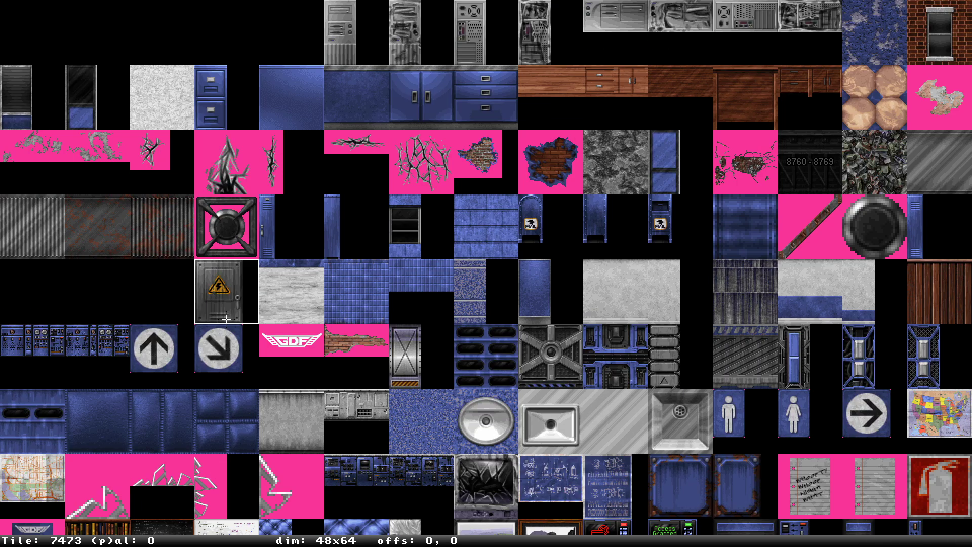
pyautogui.scroll(20, 238, 319)
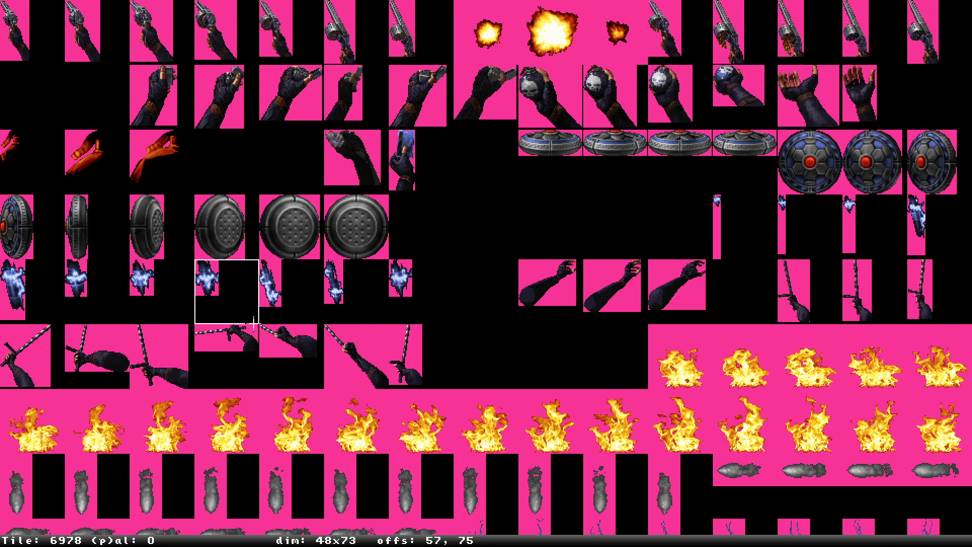
pyautogui.scroll(-20, 261, 319)
pyautogui.scroll(-12, 597, 214)
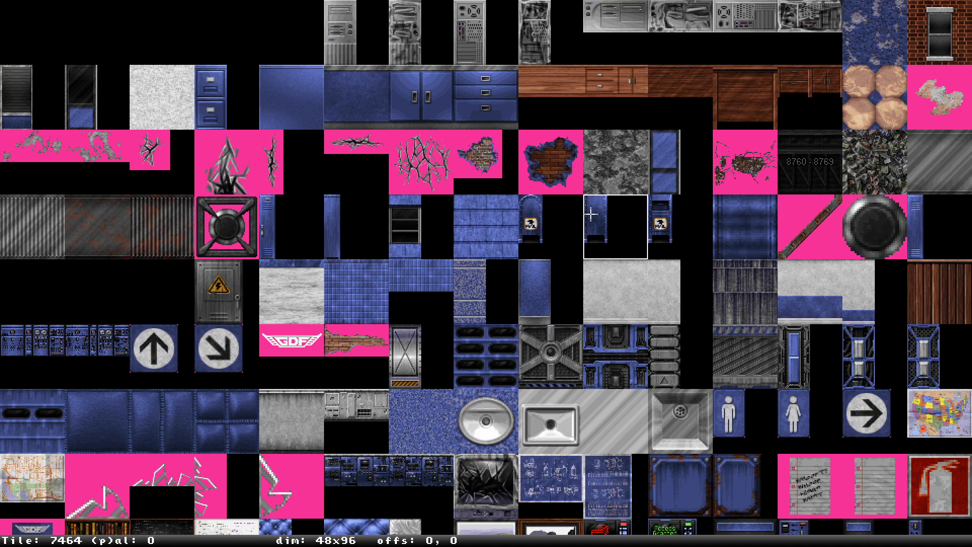
# Apply texture tile 8221 to the large room's floor and adjust its alignment.
pyautogui.scroll(3, 591, 214)
pyautogui.scroll(-3, 591, 215)
pyautogui.scroll(20, 591, 214)
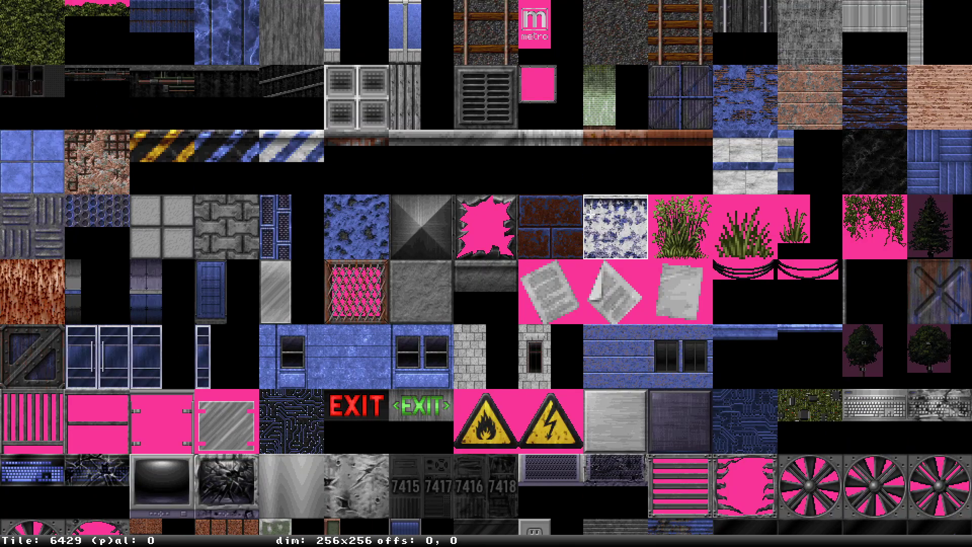
pyautogui.click(55, 206)
pyautogui.press('e')
pyautogui.press('e')
pyautogui.keyDown('shift'); pyautogui.moveTo(557, 446); pyautogui.dragTo(566, 458); pyautogui.keyUp('shift')
# Try palettes 33, 34, 35 and 32 on the room's floor and settle on palette 31.
pyautogui.hotkey('alt', 'p')
pyautogui.write('33')
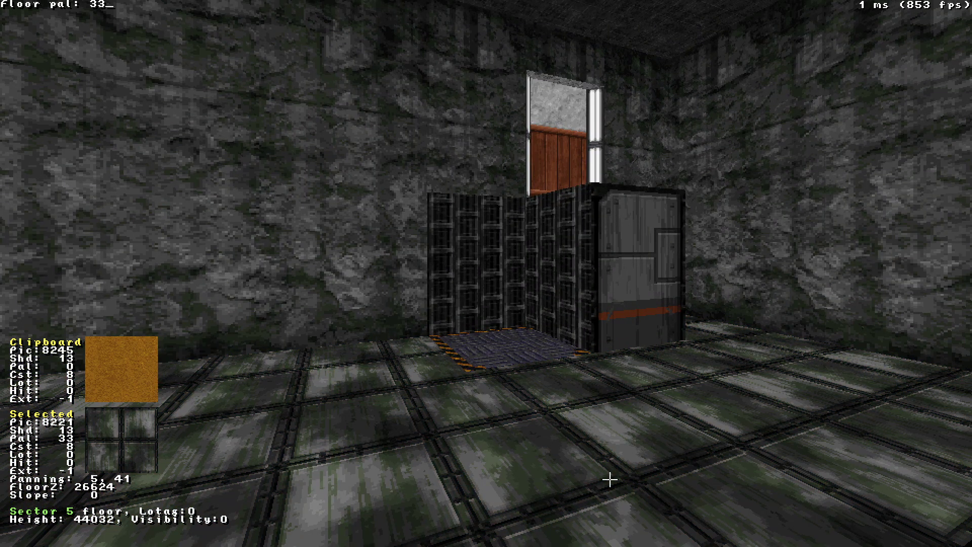
pyautogui.press('BackSpace')
pyautogui.write('4')
pyautogui.press('BackSpace')
pyautogui.write('5')
pyautogui.press('BackSpace')
pyautogui.write('2')
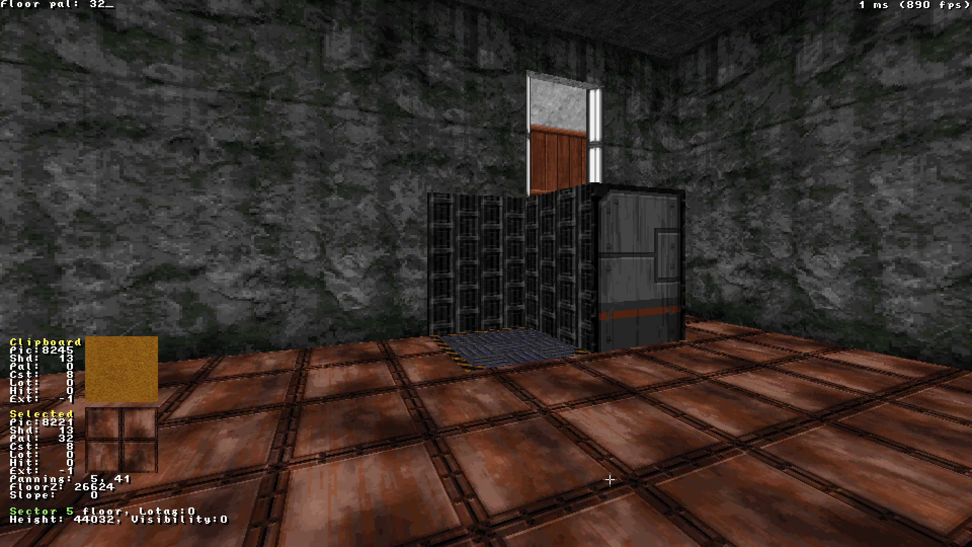
pyautogui.press('BackSpace')
pyautogui.write('1')
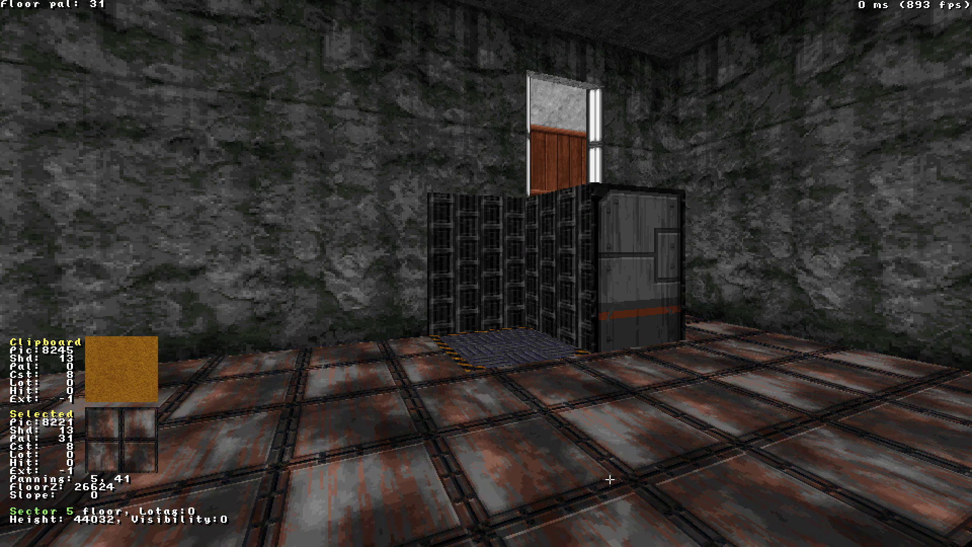
# Darken the room's floor to shade 18.
pyautogui.press('KP_Subtract')
pyautogui.press('KP_Subtract')
pyautogui.press('KP_Subtract')
pyautogui.press('KP_Subtract')
pyautogui.press('KP_Subtract')
pyautogui.press('KP_Subtract')
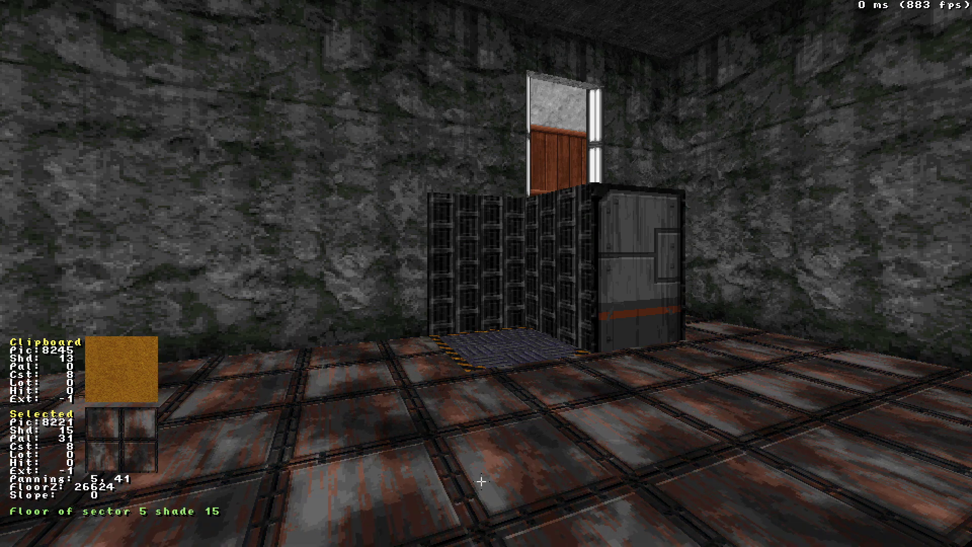
pyautogui.press('KP_Add')
pyautogui.press('KP_Add')
pyautogui.press('KP_Add')
pyautogui.moveTo(515, 513); pyautogui.dragTo(515, 513)
pyautogui.scroll(-2, 508, 521)
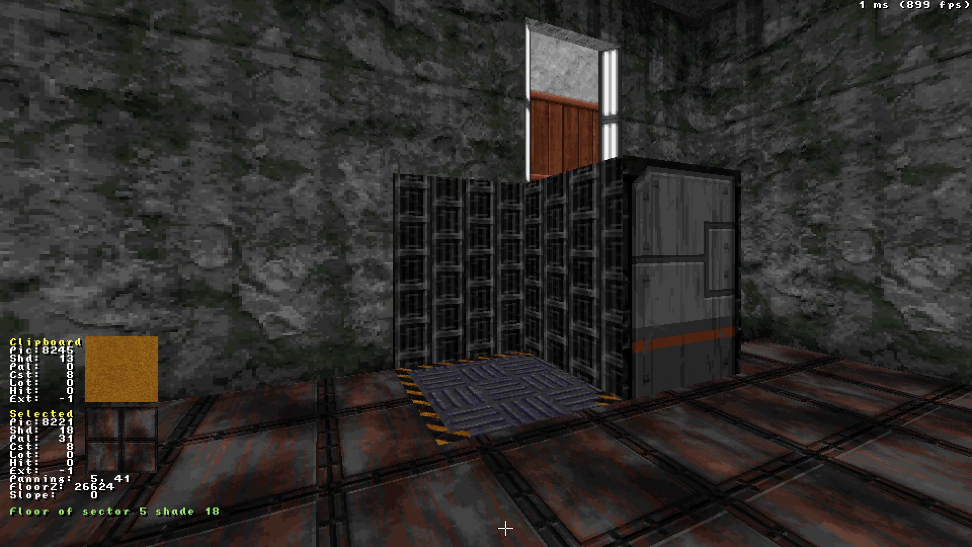
# Copy the floor's shade of 18 and paste it onto the striped platform, surrounding walls and ceiling.
pyautogui.press('Tab')
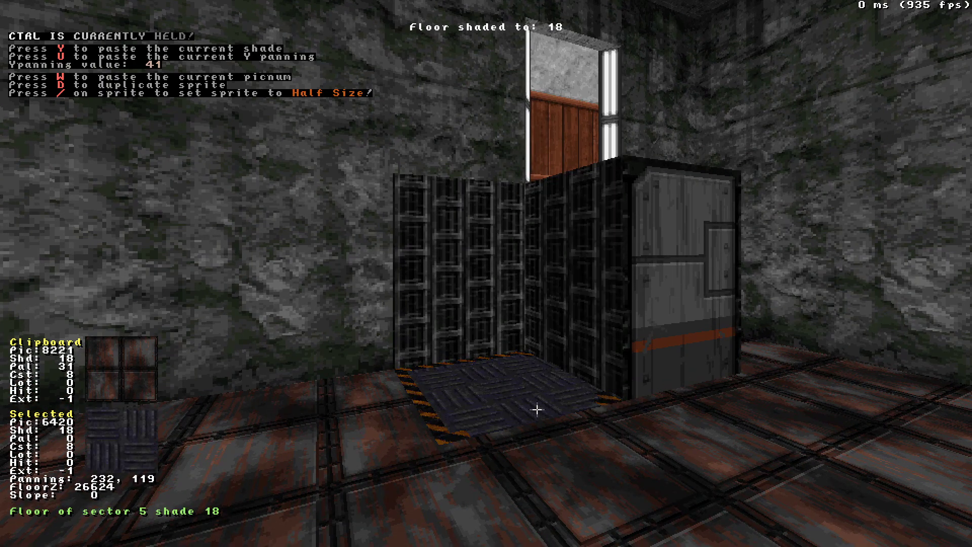
pyautogui.hotkey('ctrl', 'y')
pyautogui.hotkey('ctrl', 'y')
pyautogui.hotkey('ctrl', 'y')
pyautogui.hotkey('ctrl', 'y')
pyautogui.hotkey('ctrl', 'y')
pyautogui.moveTo(607, 17); pyautogui.dragTo(607, 17)
pyautogui.hotkey('ctrl', 'y')
pyautogui.hotkey('ctrl', 'y')
pyautogui.hotkey('ctrl', 'y')
pyautogui.hotkey('ctrl', 'y')
pyautogui.hotkey('ctrl', 'y')
# Darken the room's ceiling to shade 21 and the long side wall to shade 20.
pyautogui.moveTo(731, 111); pyautogui.dragTo(731, 111)
pyautogui.scroll(-3, 334, 46)
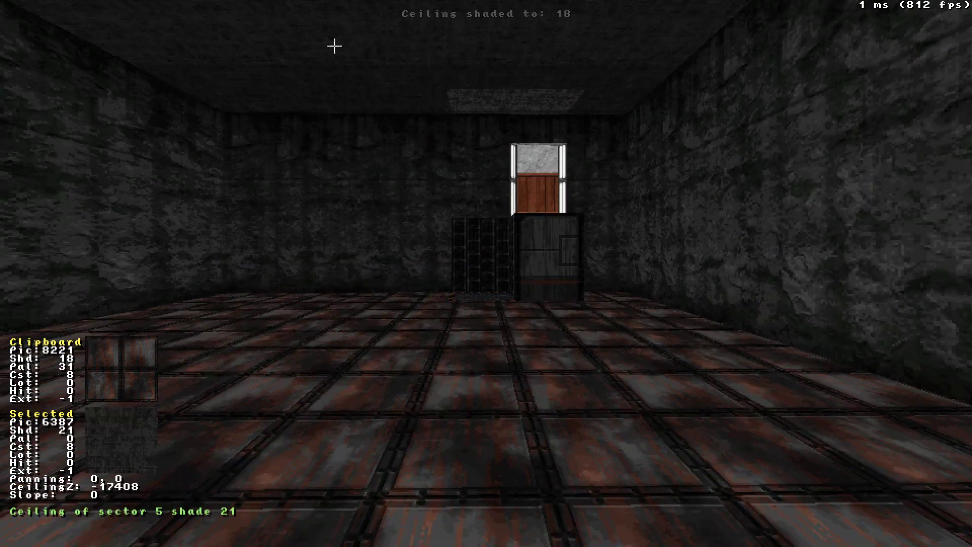
pyautogui.hotkey('ctrl', 'Tab')
pyautogui.moveTo(211, 52); pyautogui.dragTo(210, 52)
pyautogui.moveTo(366, 315); pyautogui.dragTo(365, 314)
pyautogui.press('Tab')
pyautogui.hotkey('ctrl', 'y')
pyautogui.moveTo(587, 404); pyautogui.dragTo(587, 404)
pyautogui.press('Tab')
pyautogui.moveTo(341, 308); pyautogui.dragTo(341, 308)
pyautogui.scroll(2, 298, 257)
pyautogui.press('Tab')
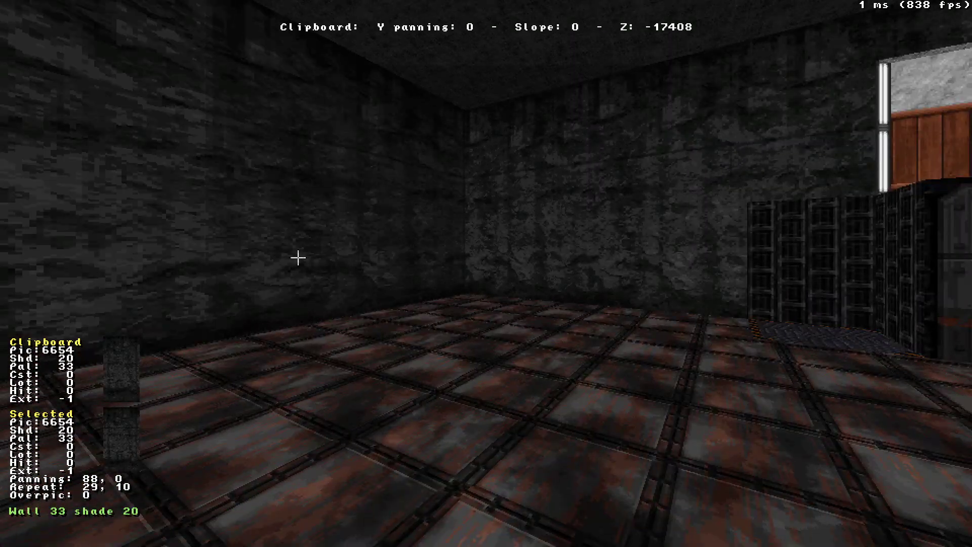
# Undo the last shade paste and darken the long side wall to shade 21.
pyautogui.moveTo(297, 258); pyautogui.dragTo(297, 257)
pyautogui.hotkey('ctrl', 'y')
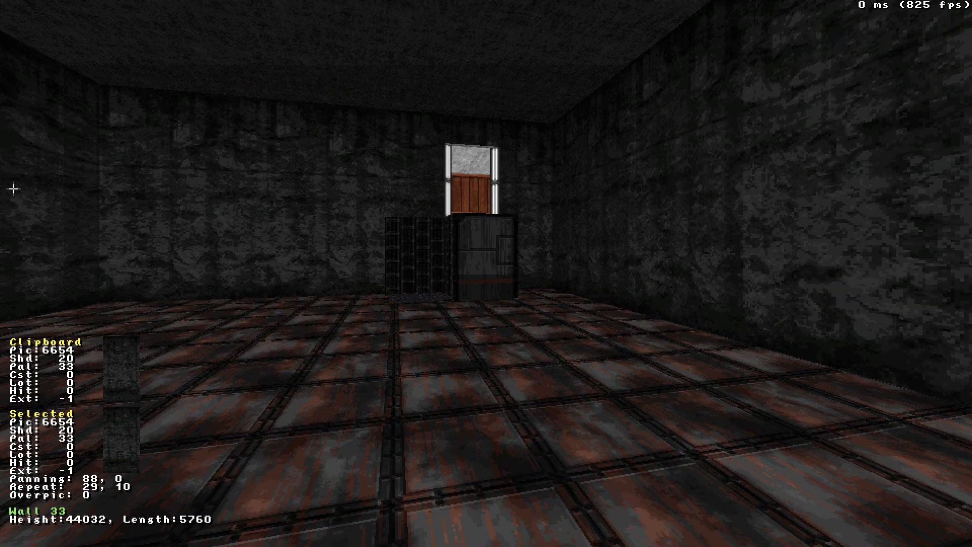
pyautogui.hotkey('ctrl', 'z')
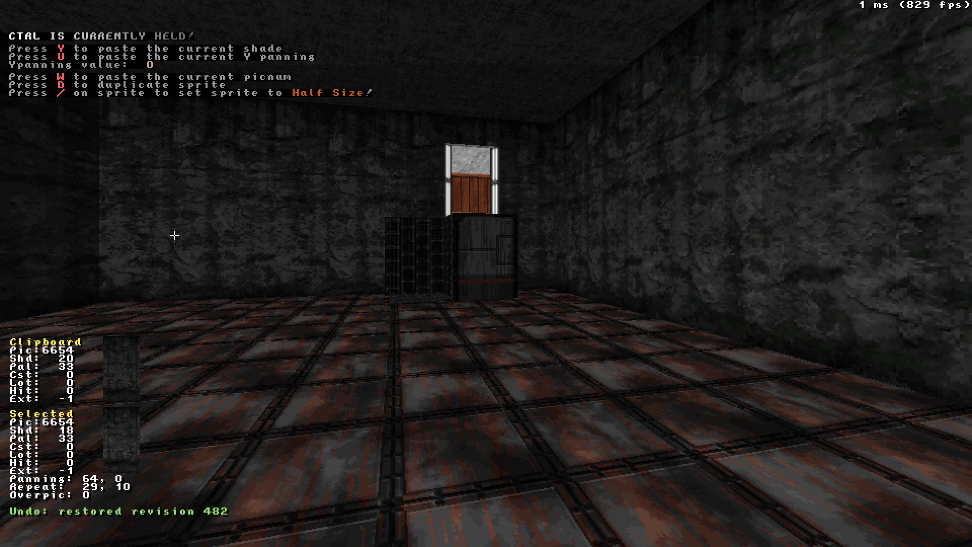
pyautogui.moveTo(58, 223); pyautogui.dragTo(59, 222)
pyautogui.moveTo(321, 349); pyautogui.dragTo(320, 348)
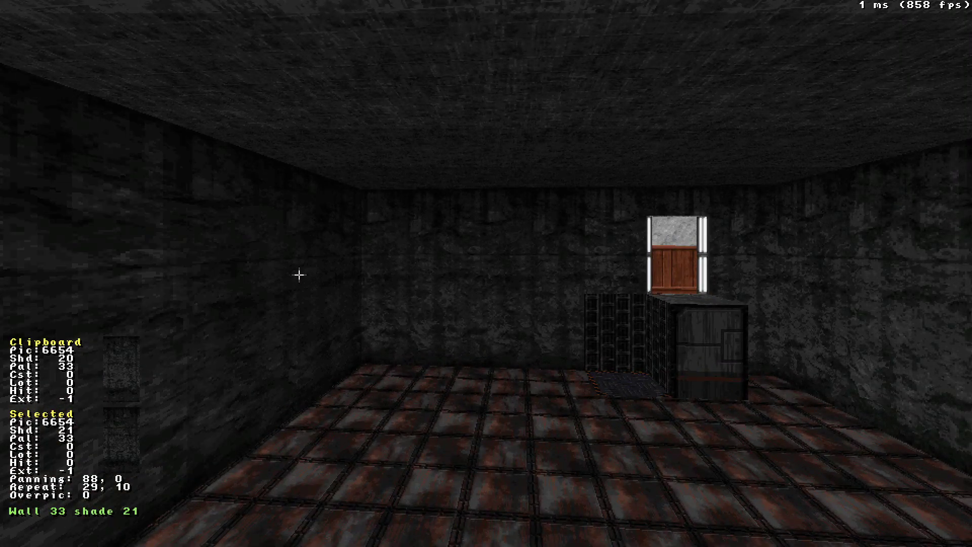
pyautogui.press('Tab')
pyautogui.hotkey('ctrl', 's')
# Darken the side face of the metal crate below the doorway to shade 23.
pyautogui.moveTo(639, 288); pyautogui.dragTo(639, 288)
pyautogui.press('Right')
pyautogui.press('Left')
pyautogui.press('Up')
pyautogui.moveTo(639, 288); pyautogui.dragTo(639, 288, button='right')
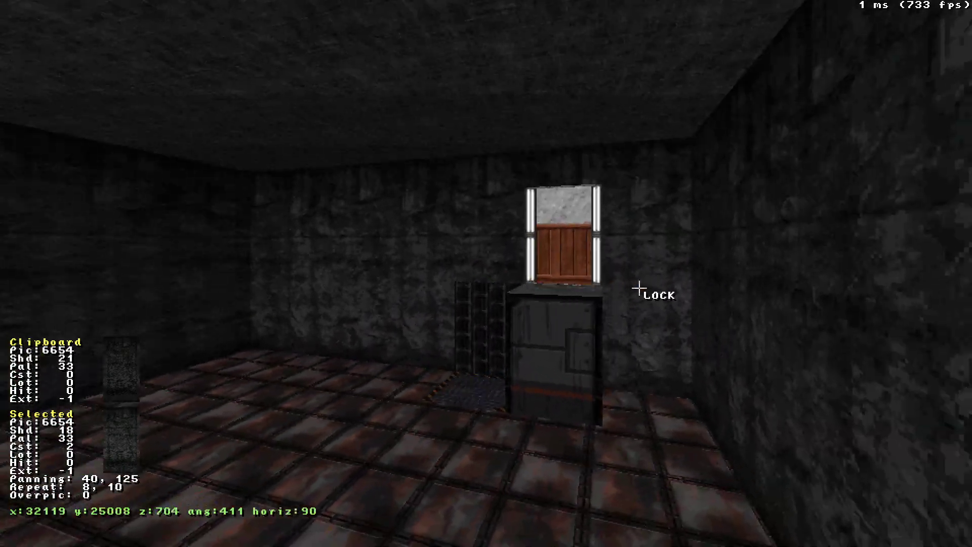
pyautogui.moveTo(606, 510); pyautogui.dragTo(606, 510)
pyautogui.moveTo(605, 510); pyautogui.dragTo(606, 510, button='right')
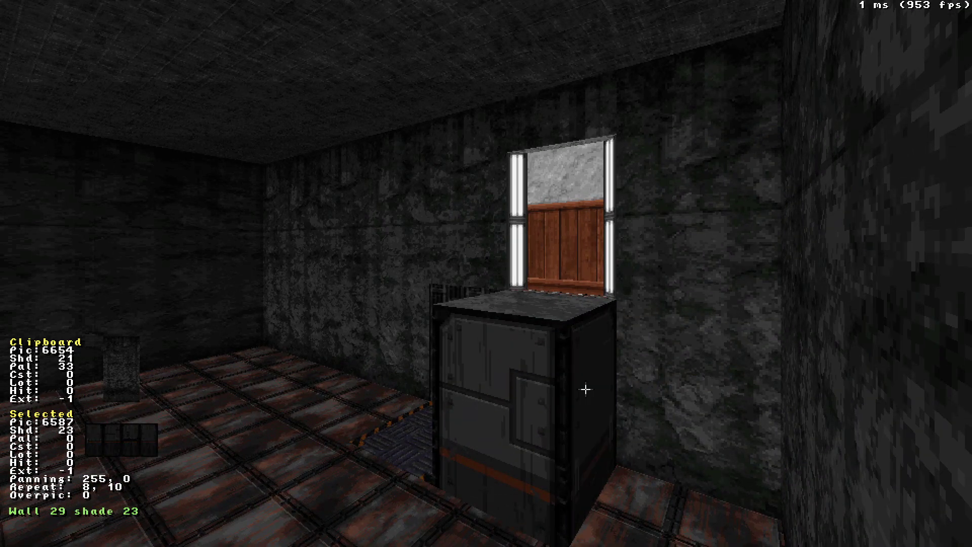
pyautogui.moveTo(701, 372); pyautogui.dragTo(701, 372)
pyautogui.moveTo(665, 430); pyautogui.dragTo(665, 430)
# Insert a sprite on the striped platform beside the crate and assign it the SECTOREFFECTOR tile 1.
pyautogui.press('KP_Enter')
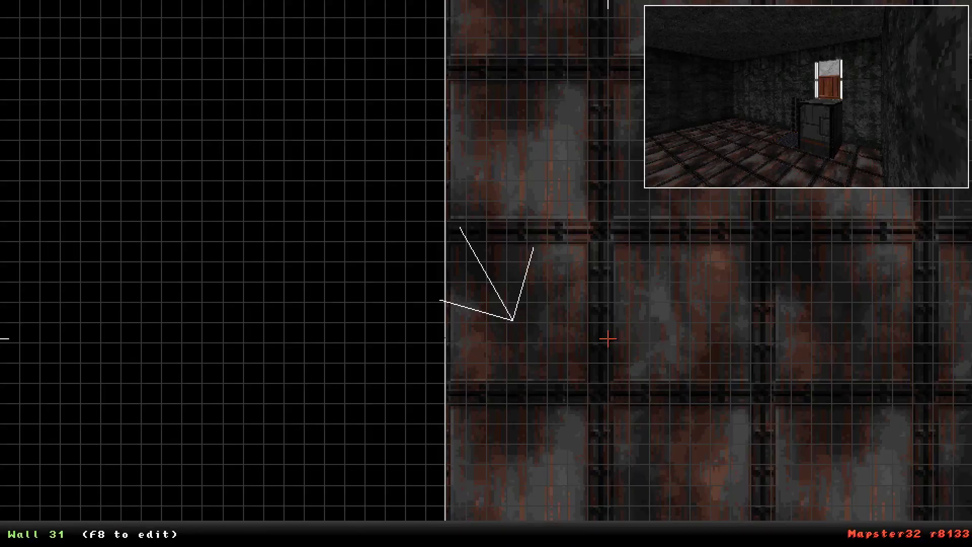
pyautogui.press('z')
pyautogui.press('Up')
pyautogui.press('a')
pyautogui.press('KP_Enter')
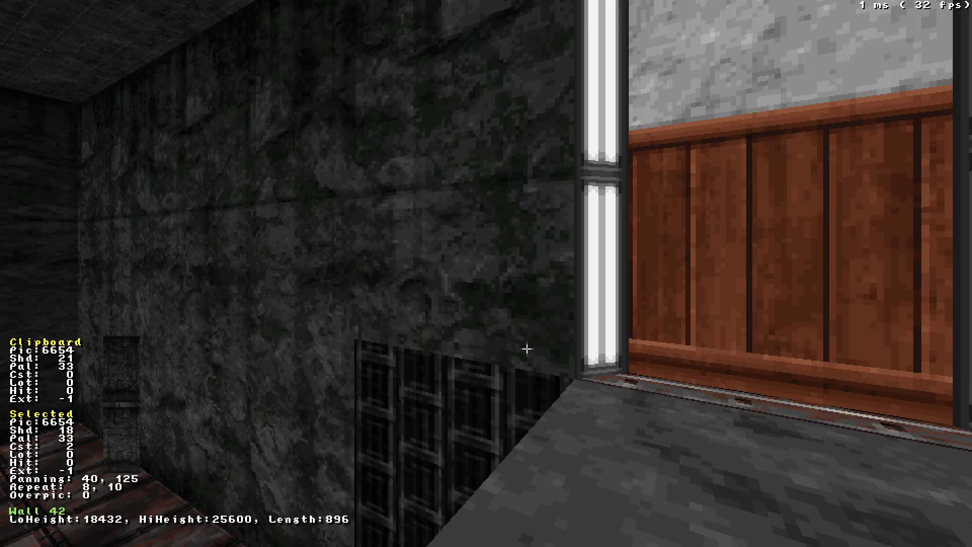
pyautogui.press('Right')
pyautogui.press('Up')
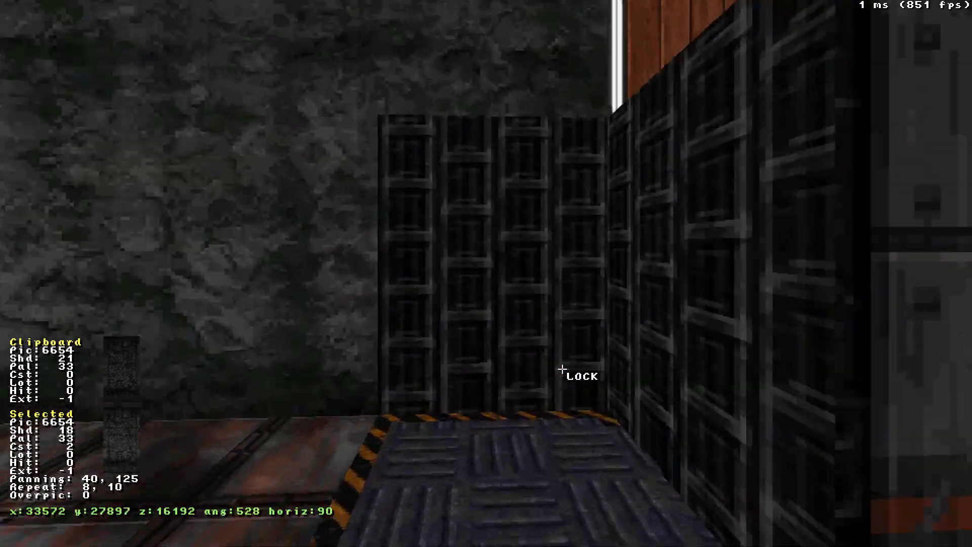
pyautogui.moveTo(558, 369); pyautogui.dragTo(558, 369, button='middle')
pyautogui.press('s')
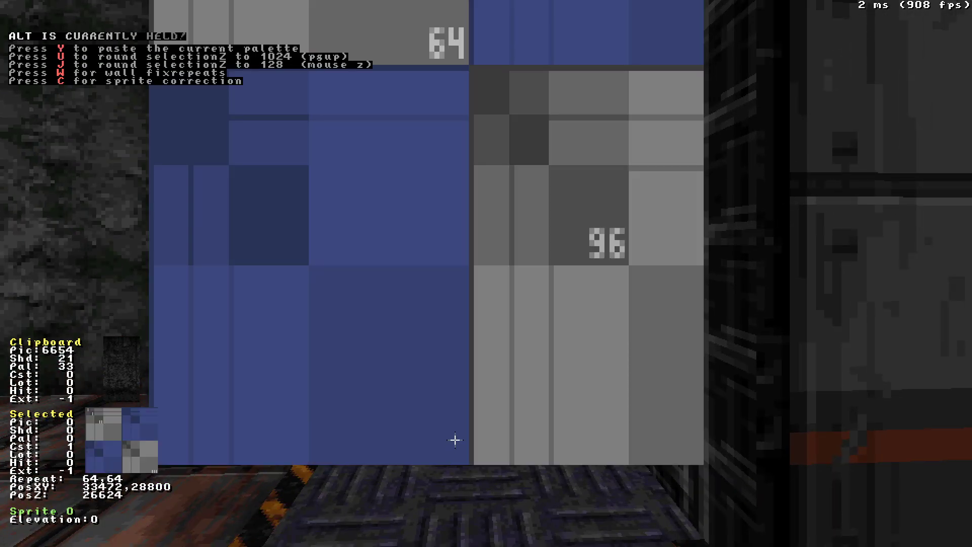
pyautogui.press('v')
pyautogui.press('Right')
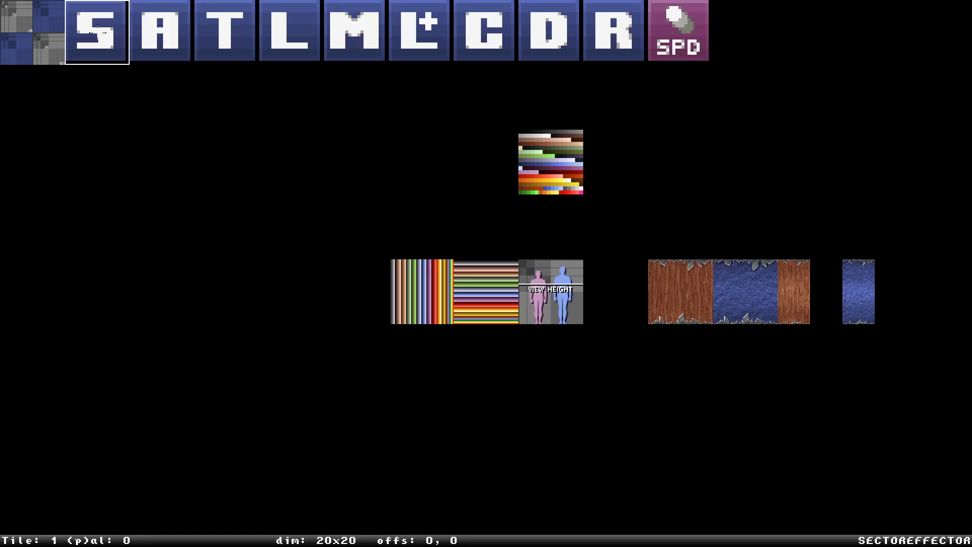
pyautogui.press('Return')
# Set the platform's sector effector lo-tag to 31 for a raise/lower floor effect.
pyautogui.press('Up')
pyautogui.press('z')
pyautogui.press('Left')
pyautogui.press('Down')
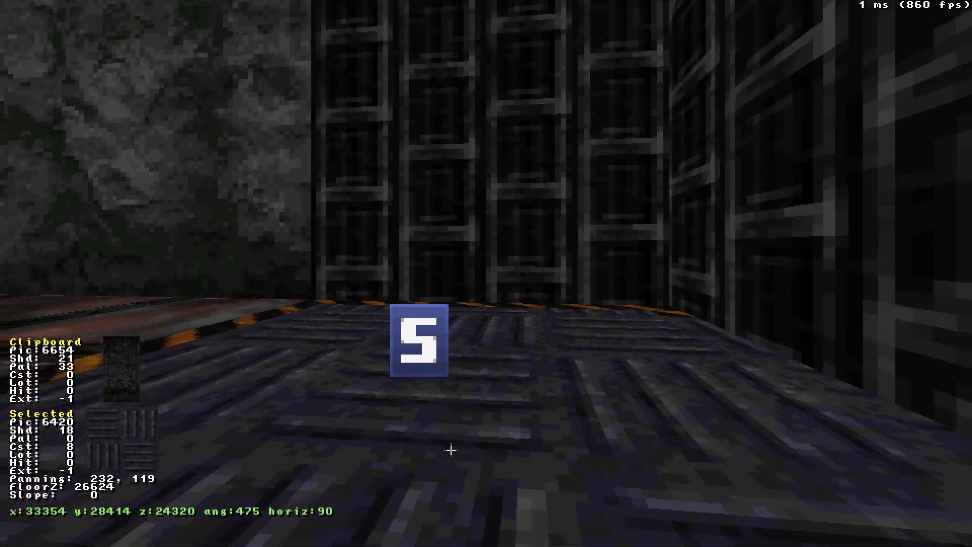
pyautogui.press('Up')
pyautogui.press('KP_Enter')
pyautogui.press('r')
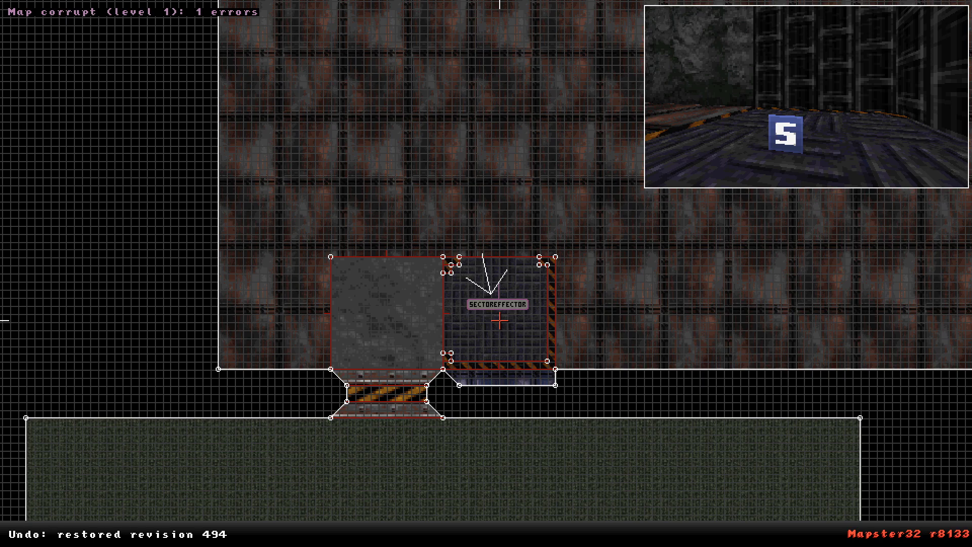
pyautogui.hotkey('alt', 't')
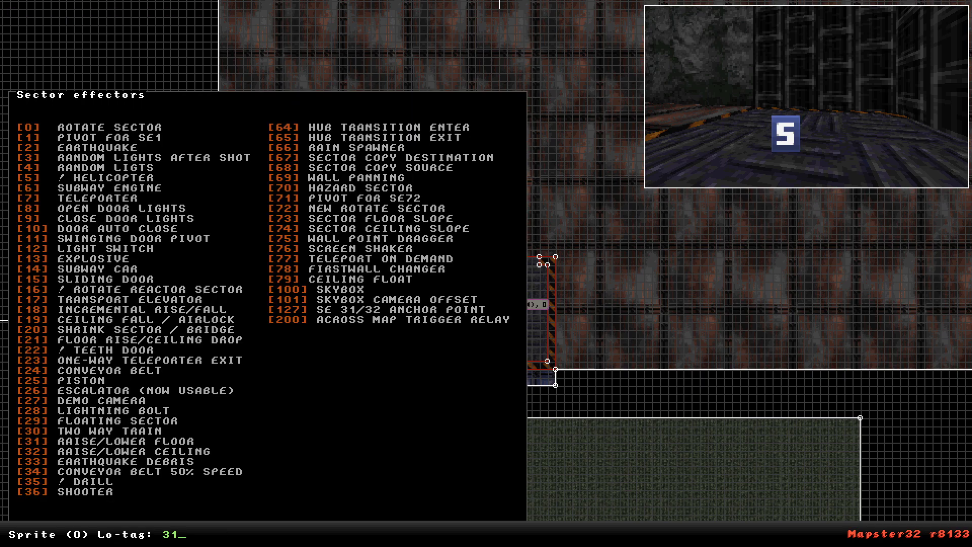
pyautogui.write('31')
pyautogui.press('Return')
# Try raising the sector effector above the platform to z 13568, and undo the change.
pyautogui.scroll(5, 499, 320)
pyautogui.moveTo(585, 367); pyautogui.dragTo(590, 262, button='right')
pyautogui.press('KP_Enter')
pyautogui.moveTo(558, 368); pyautogui.dragTo(542, 384)
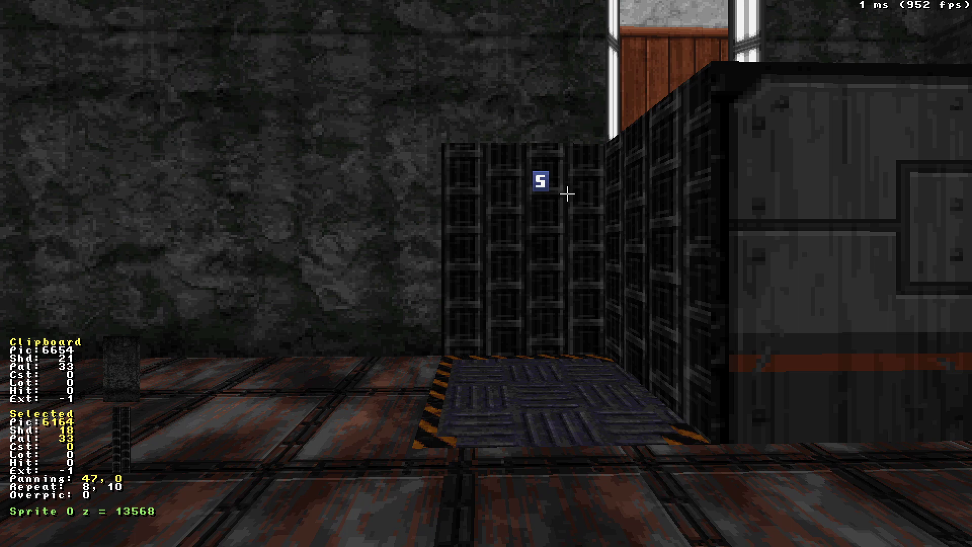
pyautogui.click(527, 206)
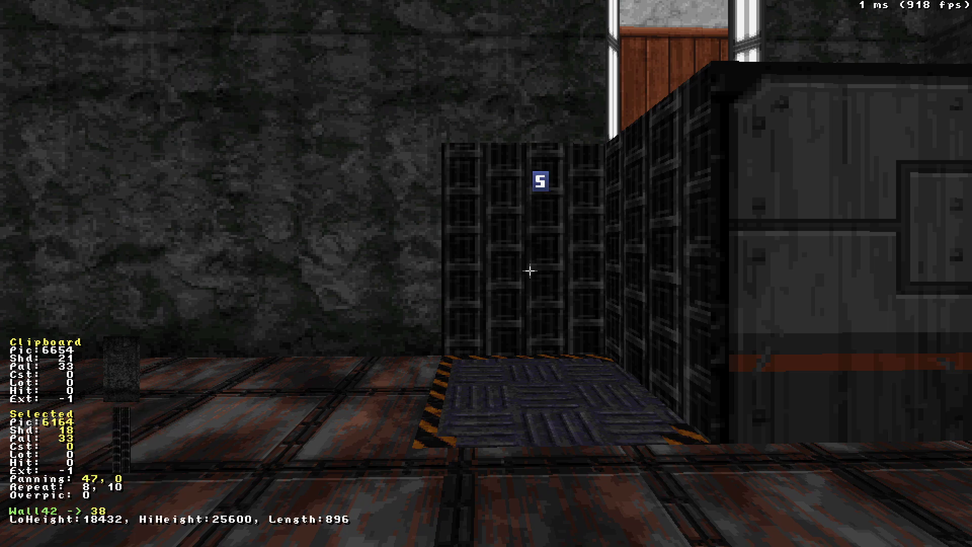
pyautogui.hotkey('ctrl', 'z')
# Assign lo-tag 31, raise/lower floor, to the sector effector on the striped platform.
pyautogui.press('KP_Enter')
pyautogui.press('Up')
pyautogui.scroll(3, 499, 228)
pyautogui.hotkey('alt', 't')
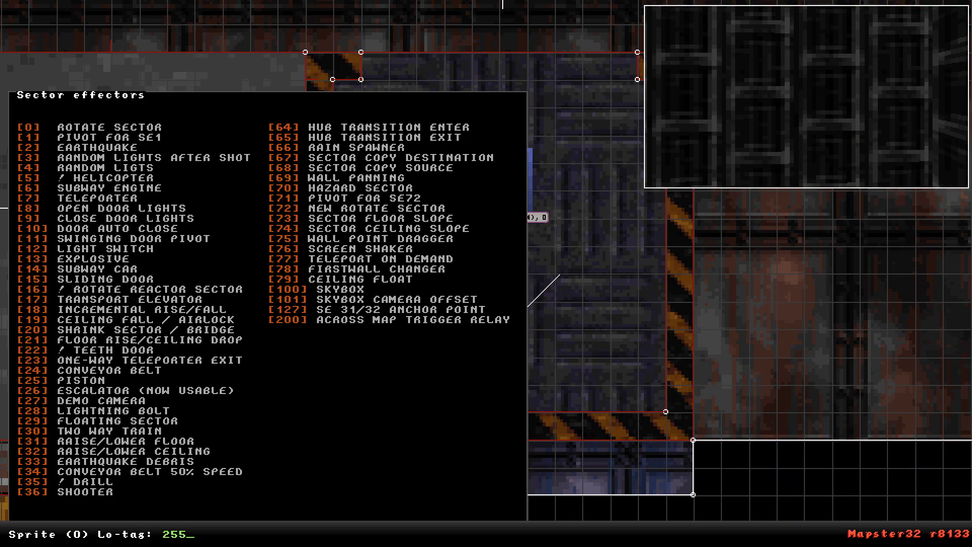
pyautogui.write('31')
pyautogui.press('Return')
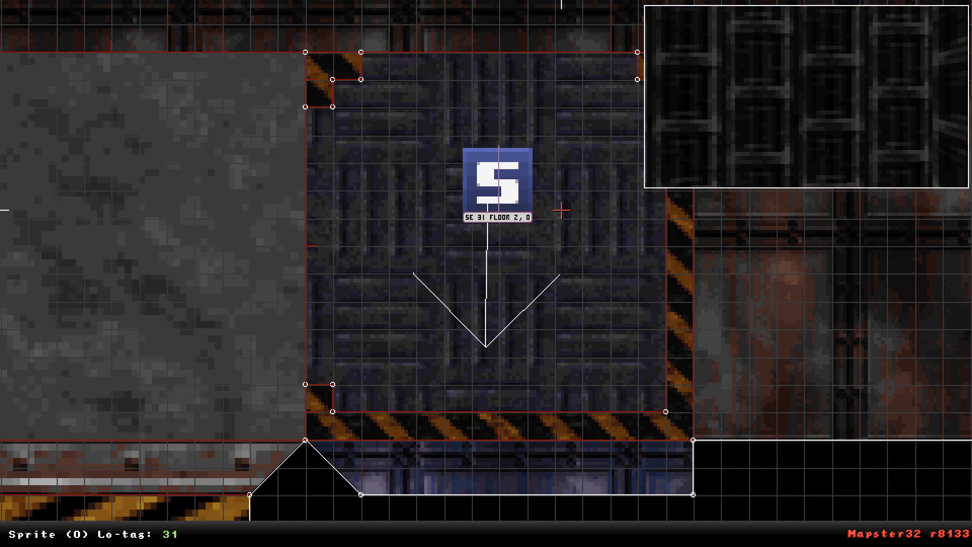
pyautogui.hotkey('alt', 't')
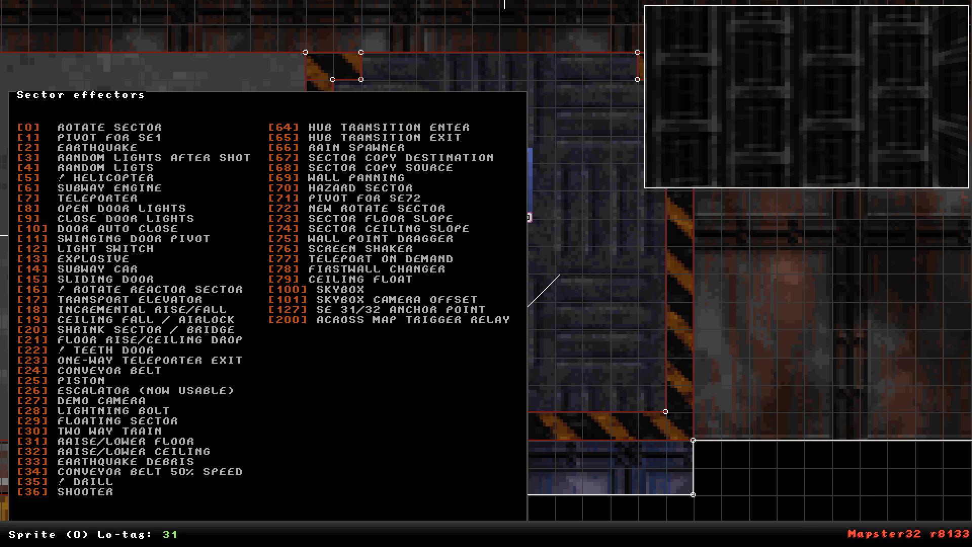
pyautogui.press('Return')
# Try moving the sector effector onto the crate, and undo the latest sprite changes.
pyautogui.moveTo(505, 235); pyautogui.dragTo(218, 215)
pyautogui.press('KP_Enter')
pyautogui.moveTo(323, 303); pyautogui.dragTo(323, 304)
pyautogui.moveTo(390, 423); pyautogui.dragTo(378, 408)
pyautogui.moveTo(462, 404); pyautogui.dragTo(462, 404)
pyautogui.moveTo(420, 329); pyautogui.dragTo(420, 330, button='middle')
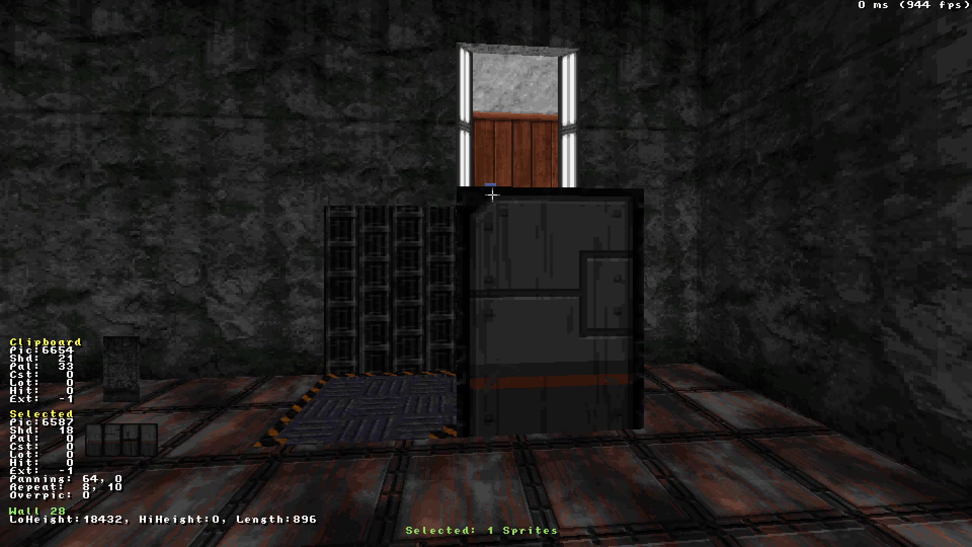
pyautogui.hotkey('ctrl', 'z')
pyautogui.hotkey('ctrl', 'z')
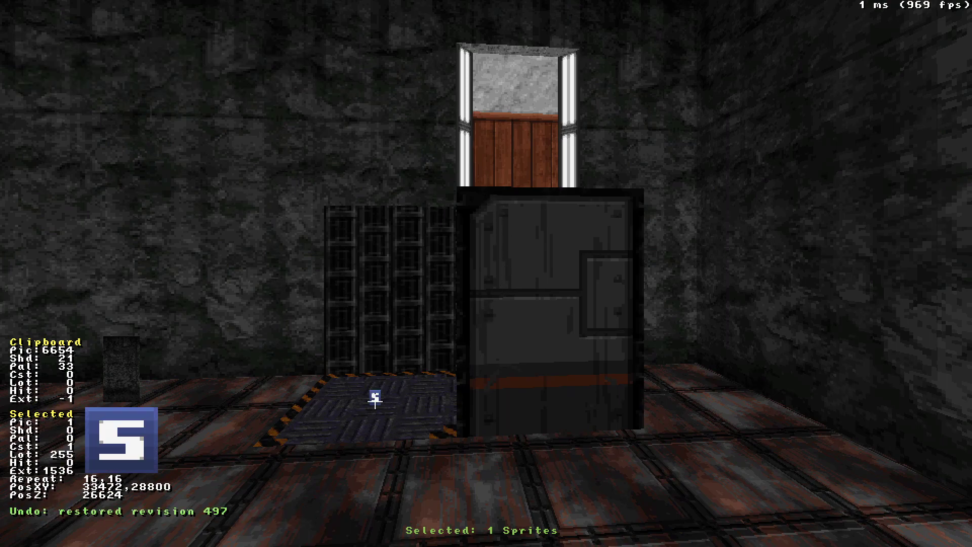
# Give the sector effector on the striped platform lo-tag 31.
pyautogui.press('KP_Enter')
pyautogui.moveTo(486, 275); pyautogui.dragTo(487, 274, button='right')
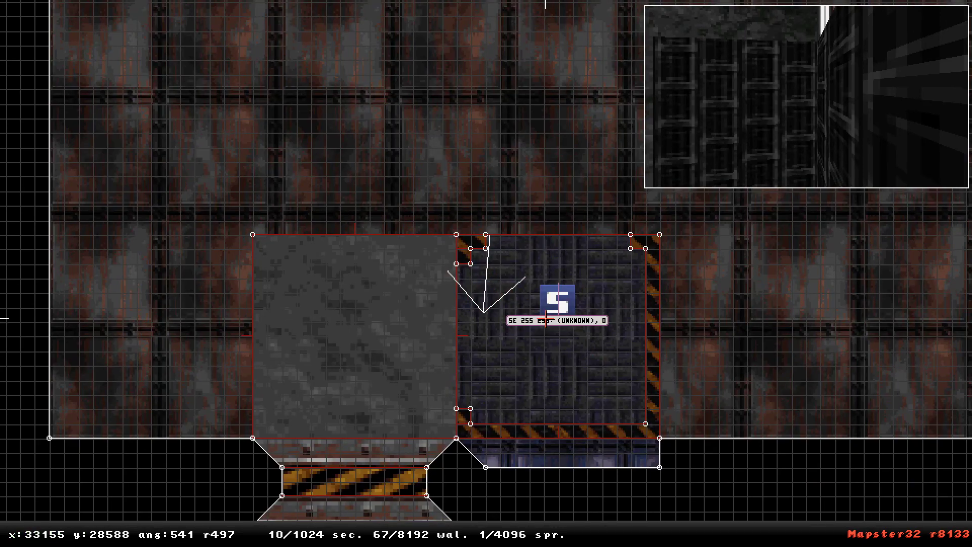
pyautogui.write('t')
pyautogui.write('31')
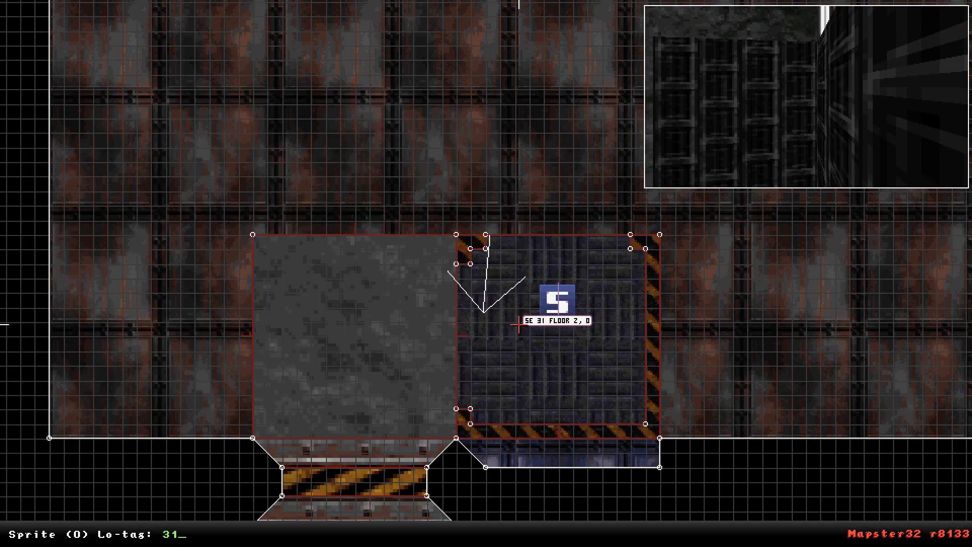
pyautogui.press('Return')
pyautogui.press('KP_Enter')
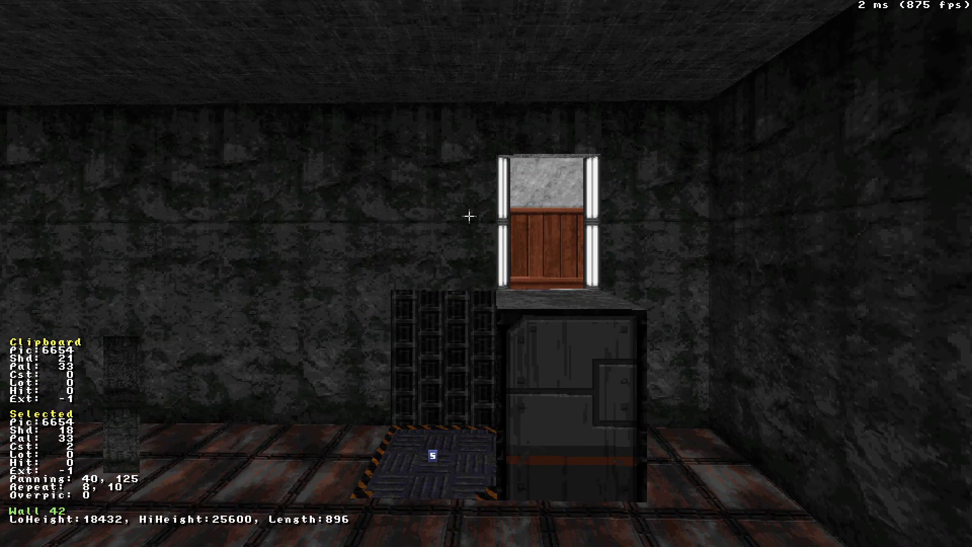
# Raise the sector effector to the crate top's height by moving it onto the crate and back over the striped platform.
pyautogui.press('KP_Enter')
pyautogui.scroll(-3, 575, 460)
pyautogui.rightClick(526, 460)
pyautogui.scroll(3, 486, 273)
pyautogui.moveTo(465, 332); pyautogui.dragTo(394, 382)
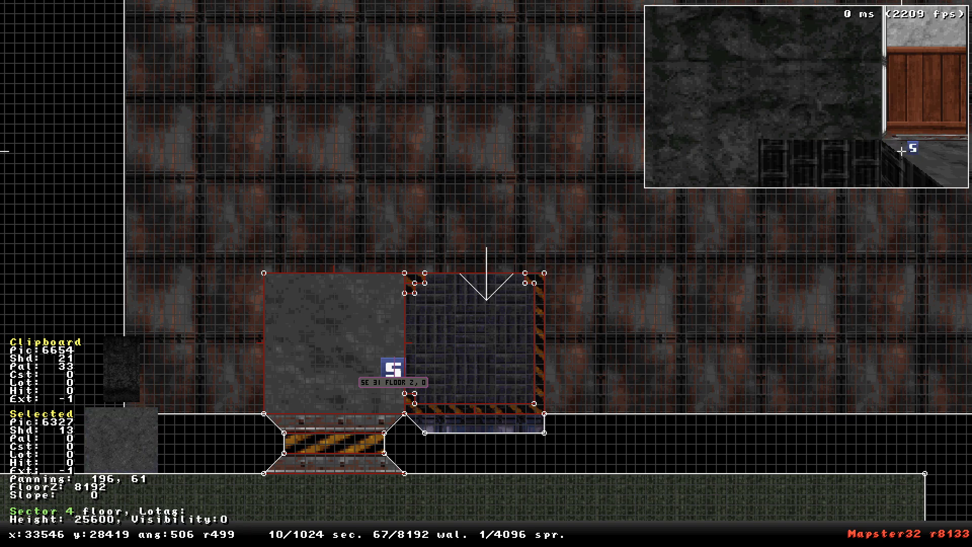
pyautogui.press('KP_Enter')
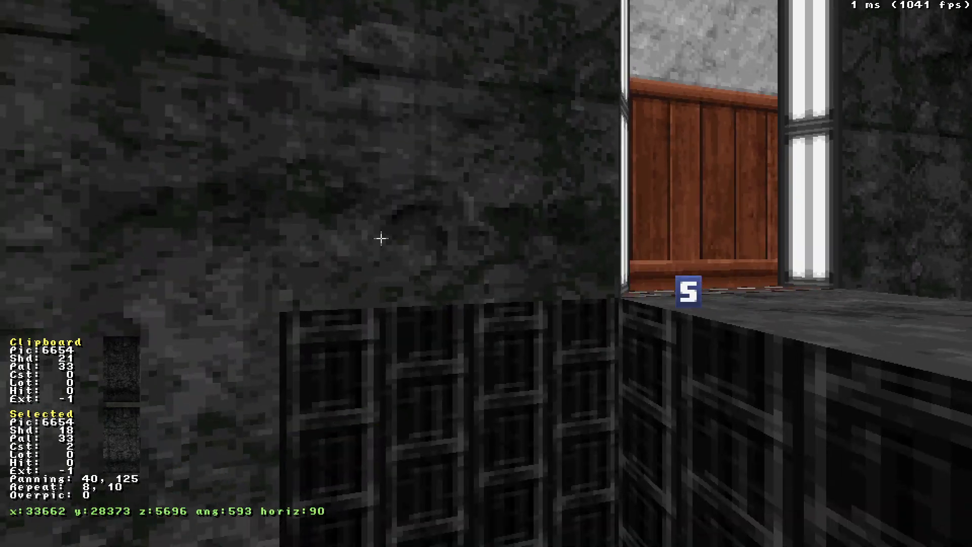
pyautogui.press('KP_Enter')
pyautogui.moveTo(377, 380); pyautogui.dragTo(461, 364)
pyautogui.press('KP_Enter')
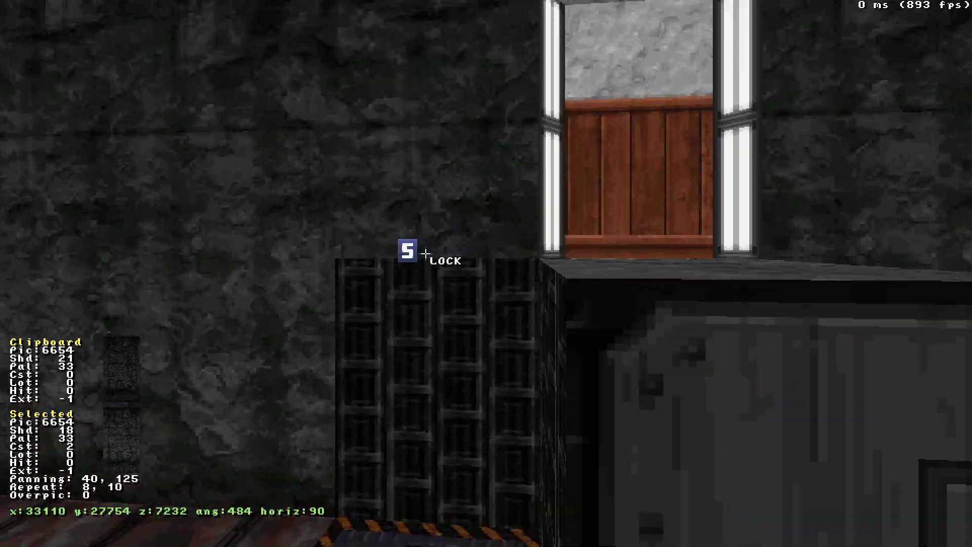
# Examine in the 2D map which separate sectors make up the platform's striped border and striped corner.
pyautogui.moveTo(426, 254); pyautogui.dragTo(430, 245)
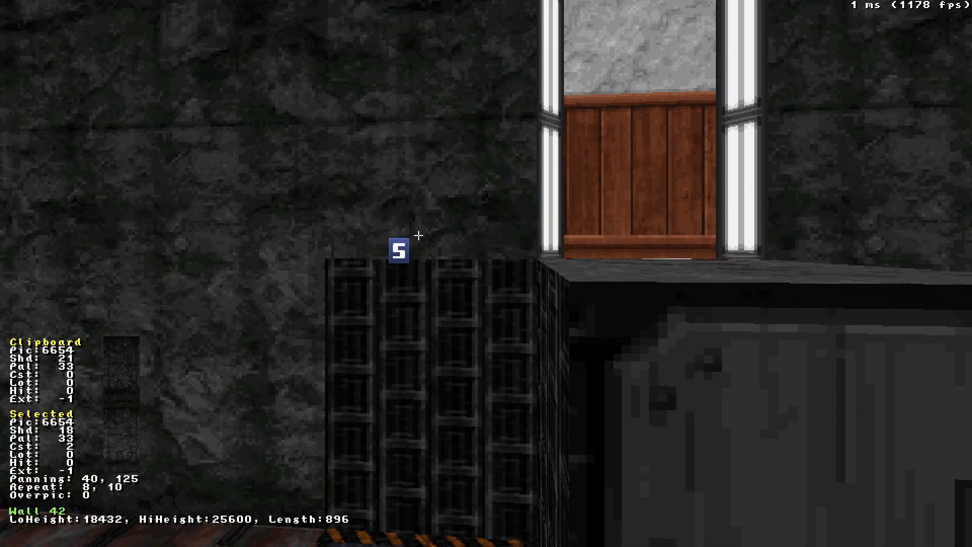
pyautogui.press('KP_Enter')
pyautogui.scroll(6, 454, 208)
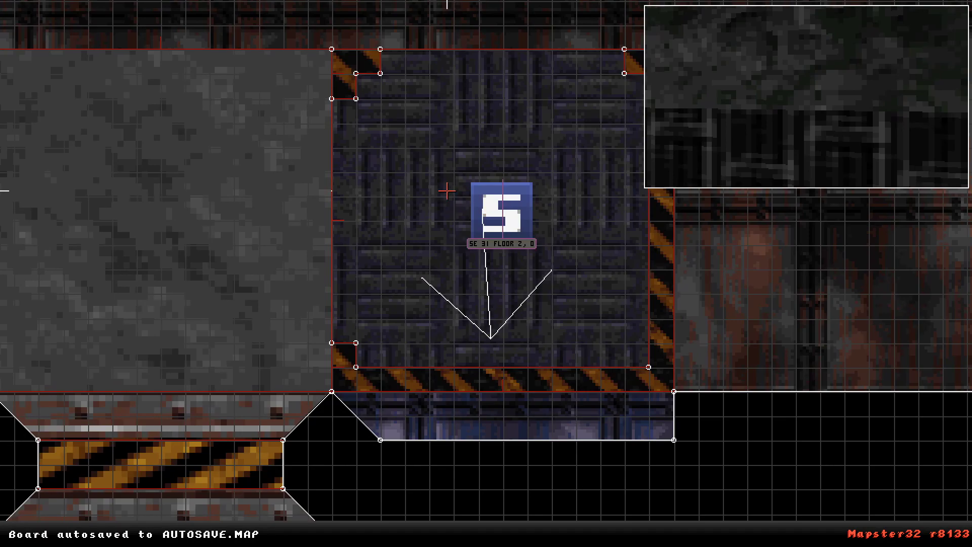
pyautogui.rightClick(584, 254)
pyautogui.scroll(2, 488, 274)
pyautogui.scroll(-3, 487, 274)
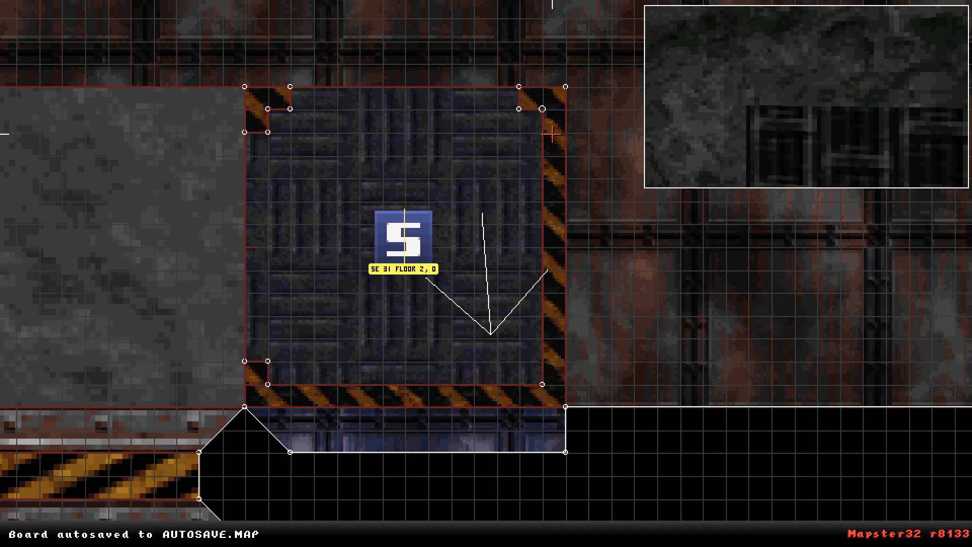
pyautogui.press('alt')
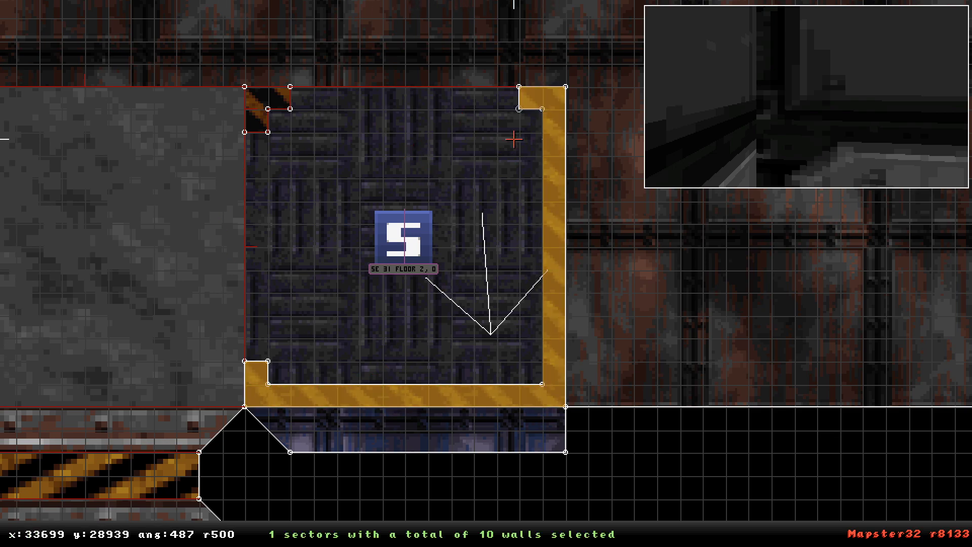
pyautogui.press('alt')
pyautogui.press('alt')
pyautogui.press('alt')
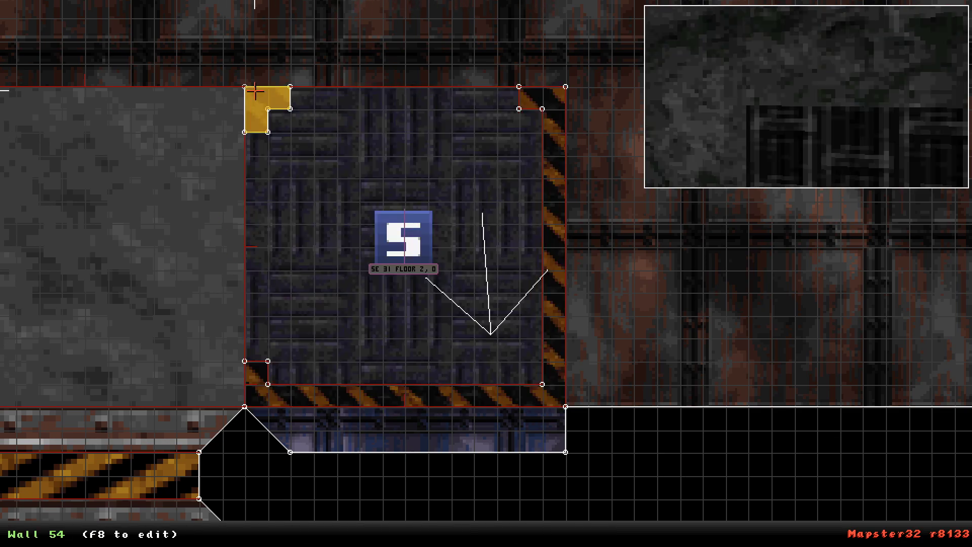
pyautogui.press('KP_Enter')
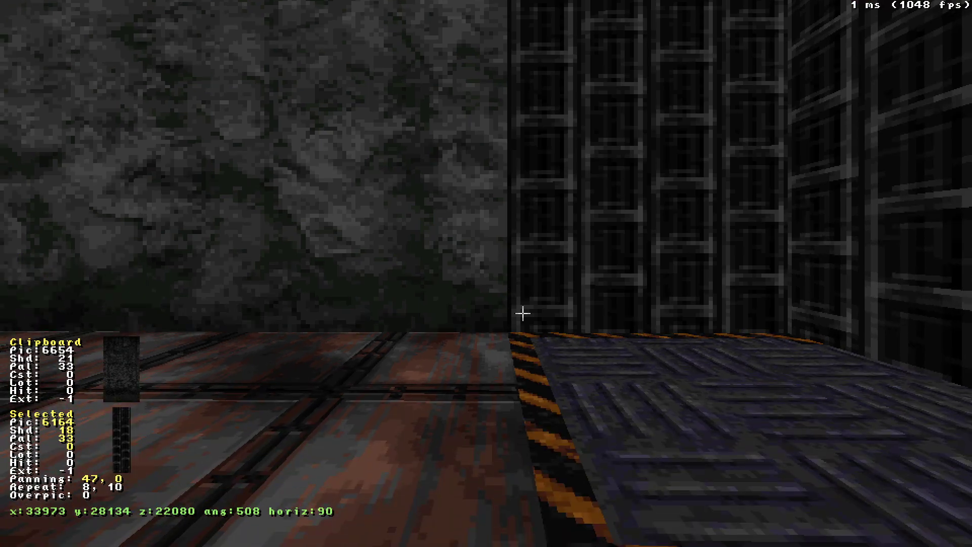
# Try changing the heights of the platform's separate sectors, and undo the changes.
pyautogui.keyDown('alt'); pyautogui.moveTo(518, 347); pyautogui.dragTo(519, 342); pyautogui.keyUp('alt')
pyautogui.moveTo(518, 342); pyautogui.dragTo(546, 423, button='middle')
pyautogui.hotkey('ctrl', 'z')
pyautogui.keyDown('alt'); pyautogui.moveTo(518, 498); pyautogui.dragTo(555, 491); pyautogui.keyUp('alt')
pyautogui.hotkey('ctrl', 'z')
pyautogui.hotkey('ctrl', 'z')
pyautogui.hotkey('ctrl', 'z')
pyautogui.keyDown('alt'); pyautogui.moveTo(653, 498); pyautogui.dragTo(652, 493); pyautogui.keyUp('alt')
pyautogui.hotkey('ctrl', 'z')
pyautogui.moveTo(470, 509); pyautogui.dragTo(468, 510)
pyautogui.press('KP_Enter')
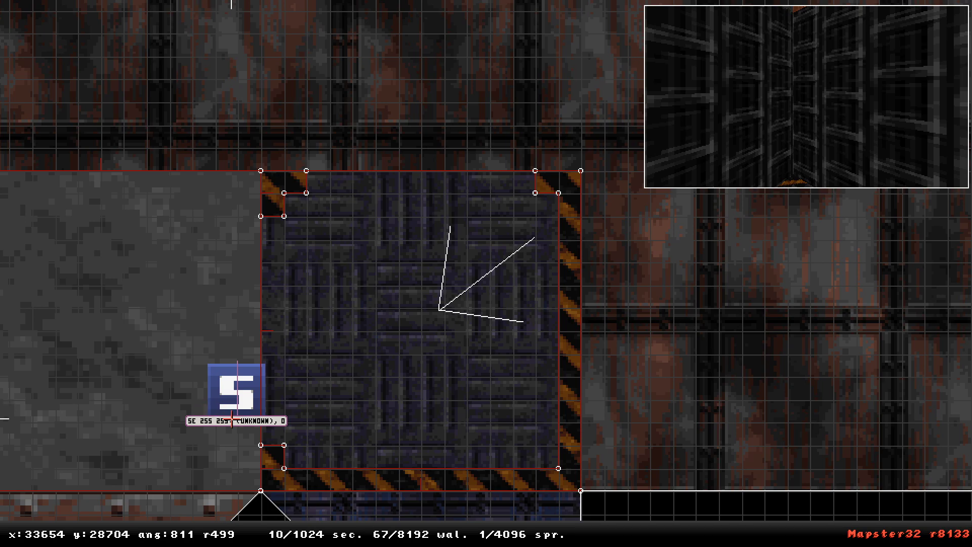
# Give the sector effector on the crate lo-tag 31 and move it onto the platform's striped border.
pyautogui.hotkey('alt', 't')
pyautogui.write('31')
pyautogui.press('Return')
pyautogui.moveTo(225, 420); pyautogui.dragTo(507, 480)
# With grid locking off, place further floor-lift sector effectors in the platform's centre and in the striped corner beside the crate.
pyautogui.press('l')
pyautogui.press('s')
pyautogui.press('s')
pyautogui.moveTo(449, 324); pyautogui.dragTo(271, 180)
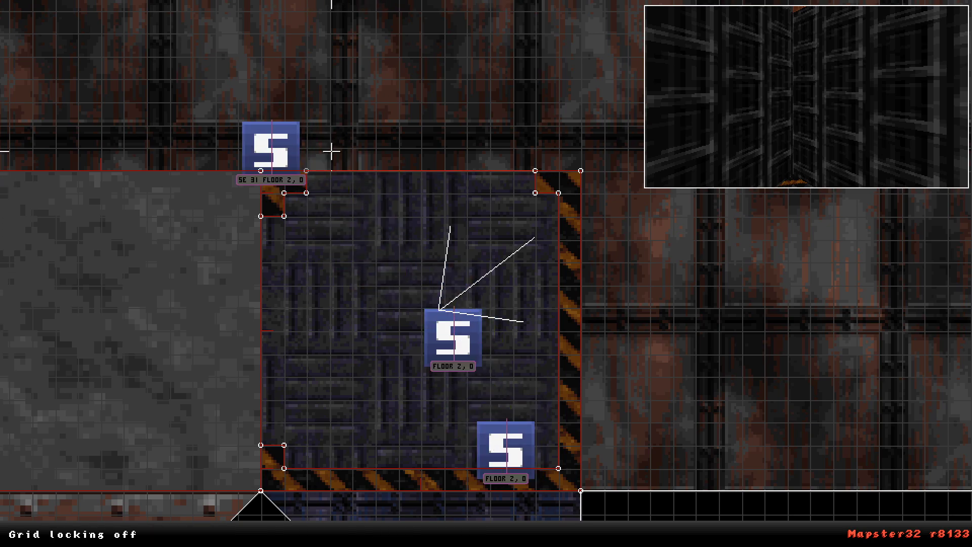
pyautogui.press('KP_Enter')
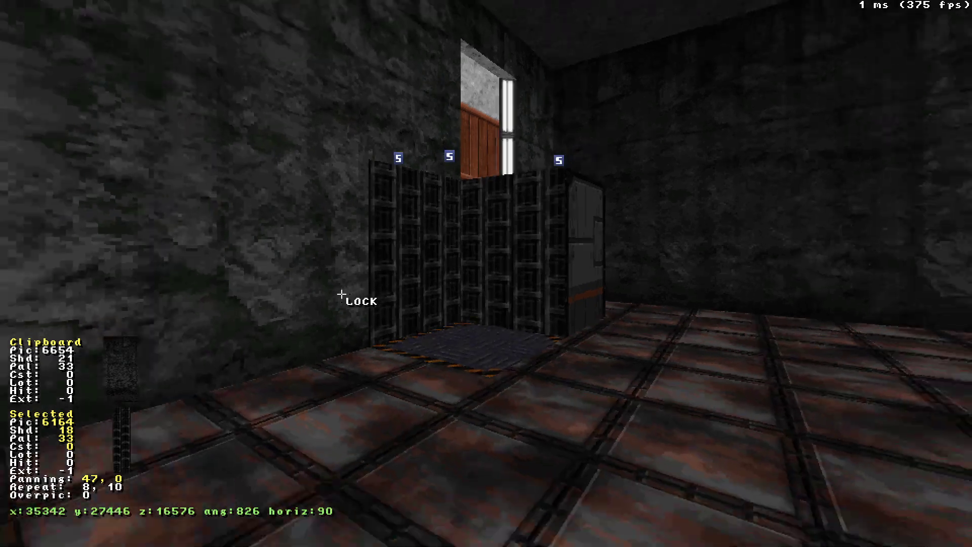
pyautogui.press('KP_Enter')
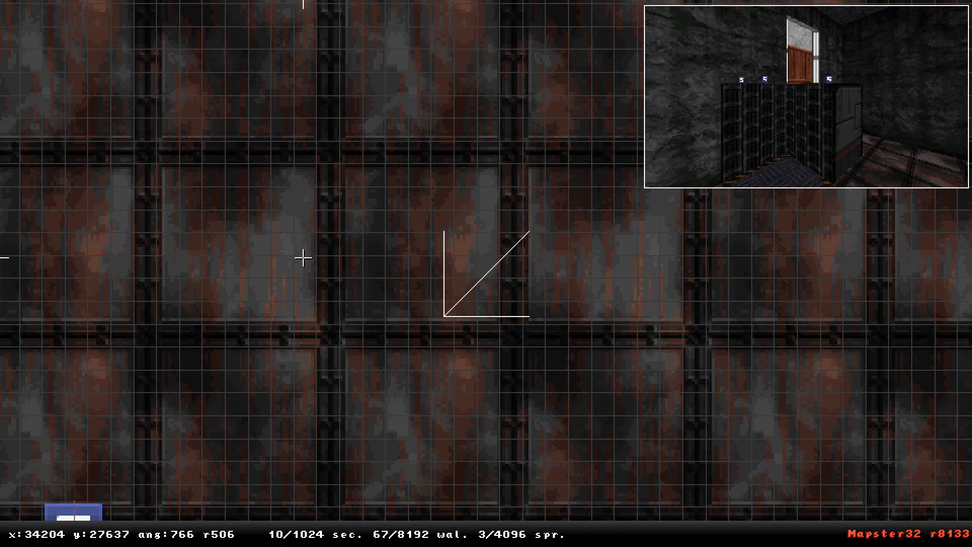
# Insert another sprite on the platform's centre sector and change it to an Activator.
pyautogui.scroll(-4, 297, 254)
pyautogui.rightClick(392, 450)
pyautogui.scroll(4, 486, 274)
pyautogui.keyDown('shift'); pyautogui.moveTo(379, 120); pyautogui.dragTo(464, 131); pyautogui.keyUp('shift')
pyautogui.press('Insert')
pyautogui.press('KP_Enter')
pyautogui.moveTo(403, 63); pyautogui.dragTo(458, 101)
pyautogui.press('v')
pyautogui.press('v')
pyautogui.press('Right')
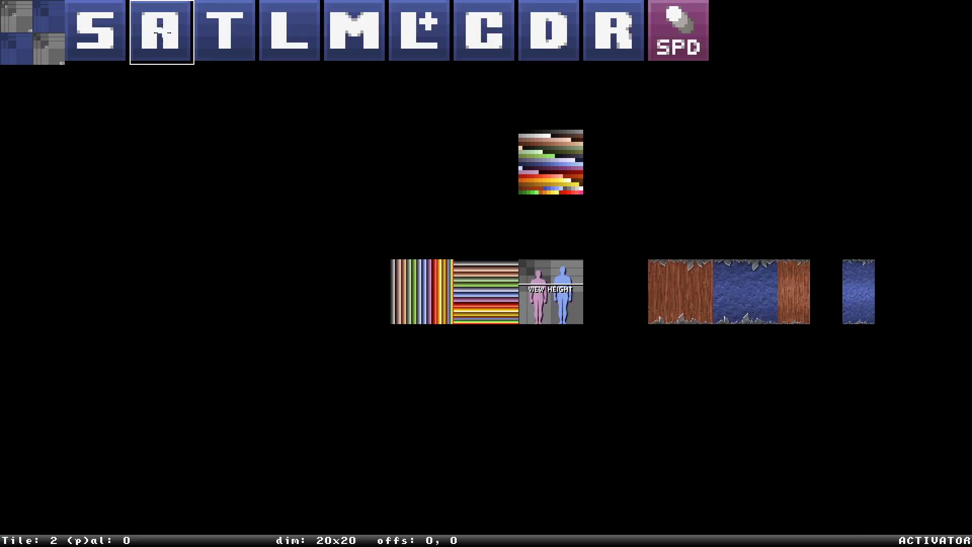
pyautogui.press('Return')
pyautogui.press('KP_Enter')
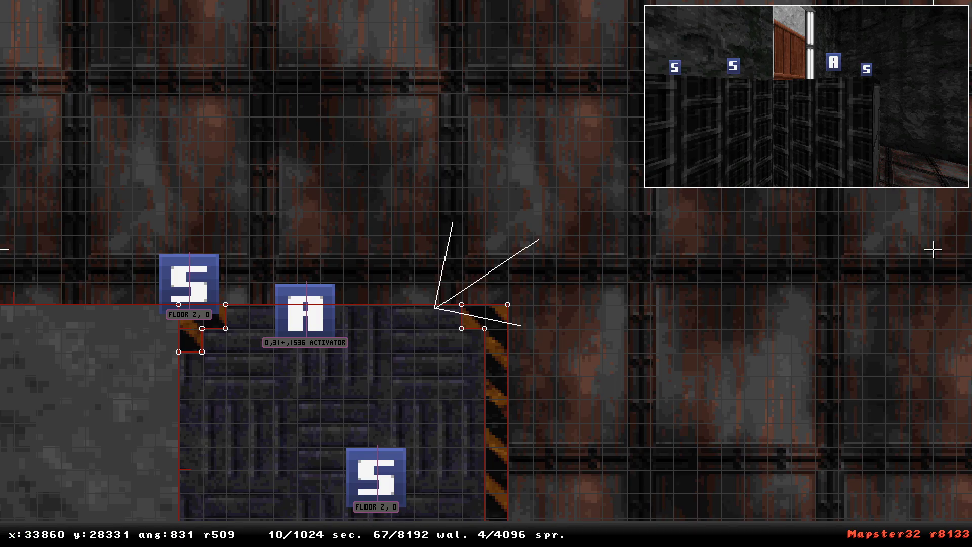
# Set the Activator's hi-tag to 0, lo-tag to 10 and extra value to 0.
pyautogui.press('t')
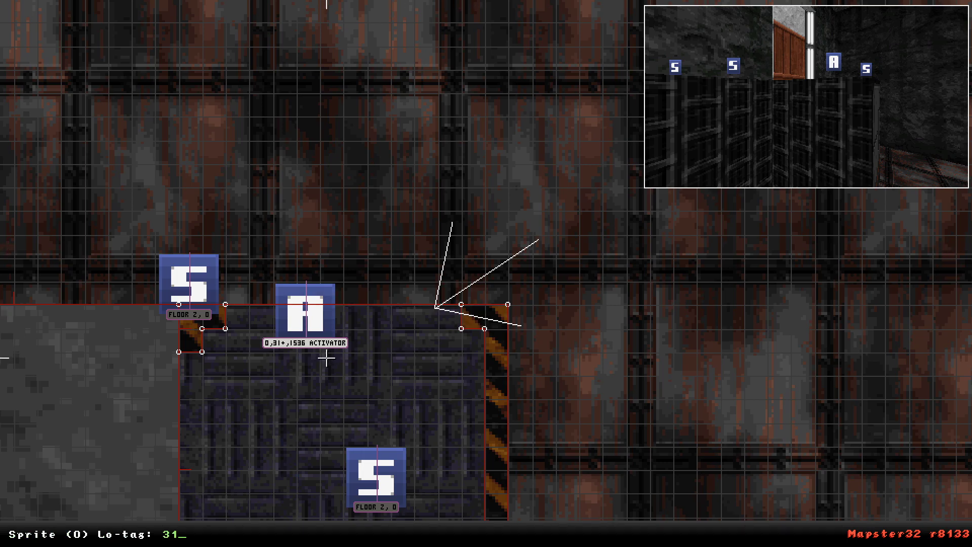
pyautogui.press('Return')
pyautogui.press('h')
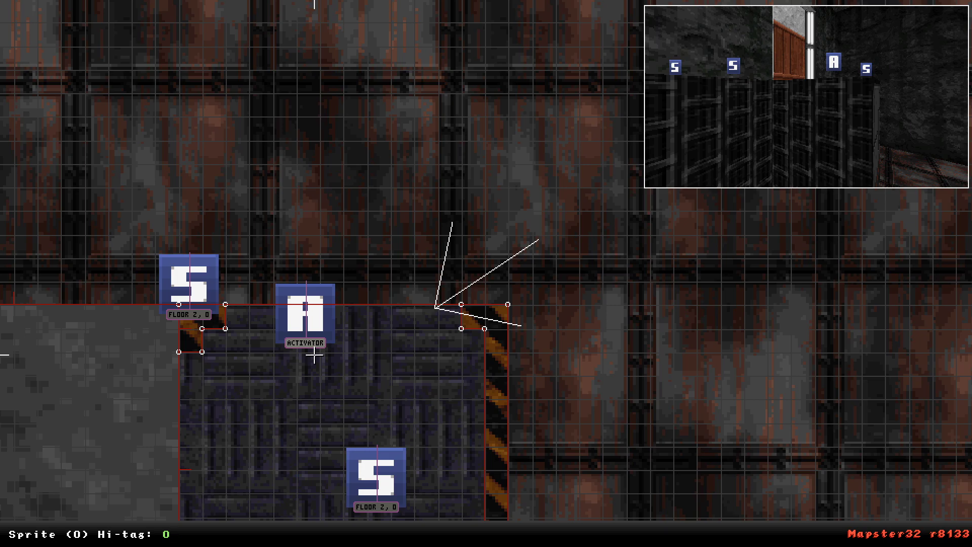
pyautogui.press('Return')
pyautogui.hotkey('alt', 't')
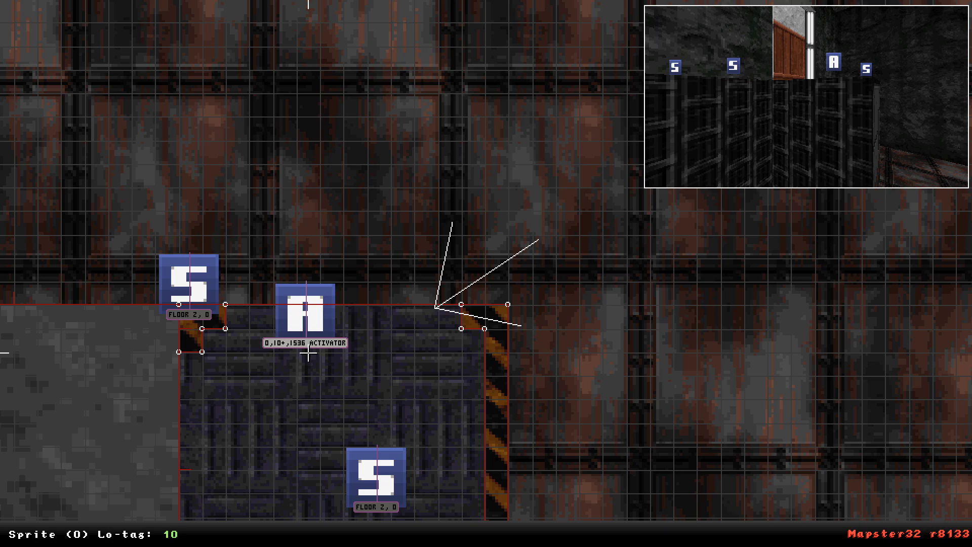
pyautogui.press('Return')
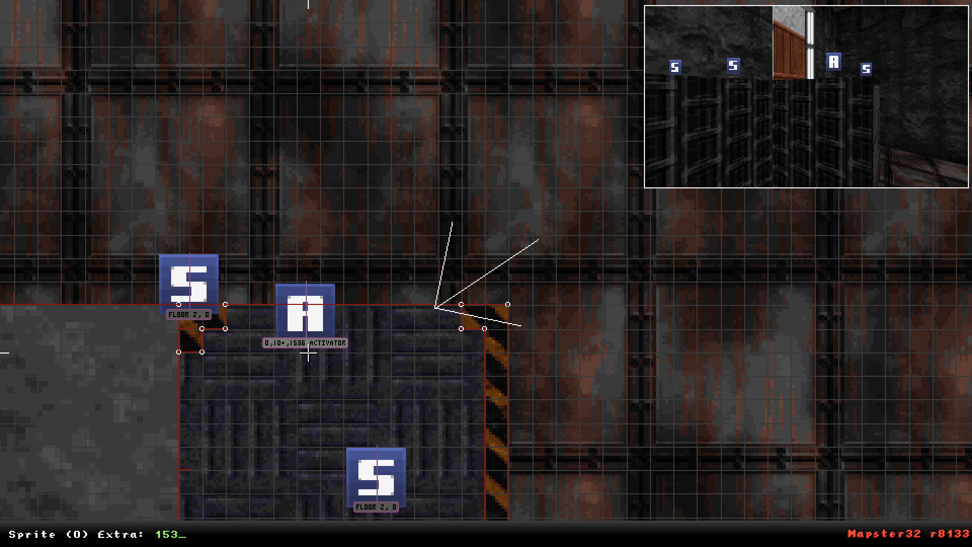
pyautogui.press('Return')
# Place copies of the Activator in the platform's striped border and striped corner sectors.
pyautogui.moveTo(308, 353); pyautogui.dragTo(488, 274, button='middle')
pyautogui.scroll(-4, 488, 274)
pyautogui.scroll(2, 488, 274)
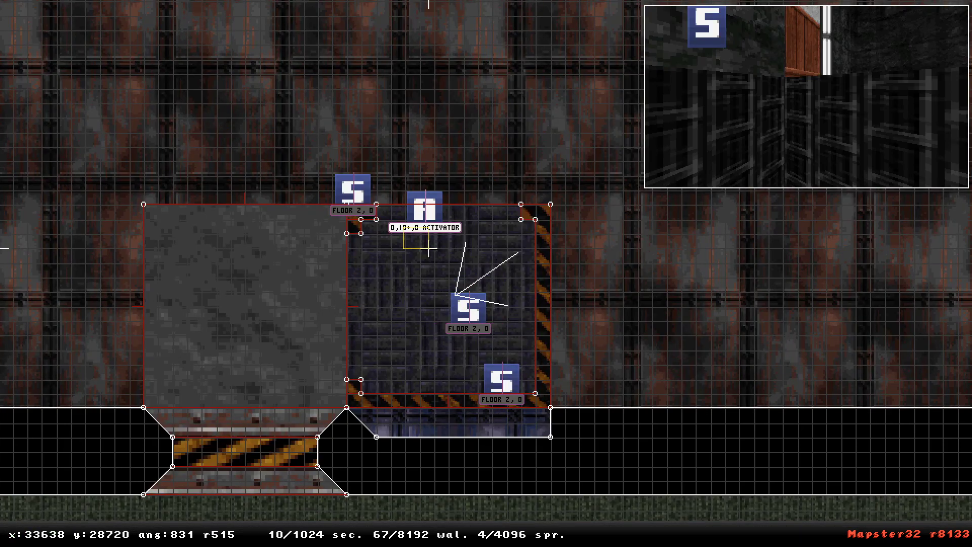
pyautogui.click(454, 243)
pyautogui.scroll(3, 466, 232)
pyautogui.moveTo(377, 189); pyautogui.dragTo(587, 291)
pyautogui.press('Insert')
pyautogui.press('Insert')
# Lower the three Activators to the platform's floor and clear the sprite selection.
pyautogui.press('KP_Enter')
pyautogui.press('Down')
pyautogui.press('Up')
pyautogui.press('Left')
pyautogui.press('Down')
pyautogui.press('a')
pyautogui.press('z')
pyautogui.press(',')
pyautogui.hotkey('ctrl', 'pagedown')
pyautogui.hotkey('ctrl', 'pagedown')
pyautogui.press('Up')
pyautogui.hotkey('ctrl', 'pagedown')
pyautogui.moveTo(660, 460); pyautogui.dragTo(660, 471)
pyautogui.moveTo(660, 461); pyautogui.dragTo(658, 468, button='middle')
pyautogui.moveTo(660, 460); pyautogui.dragTo(653, 448)
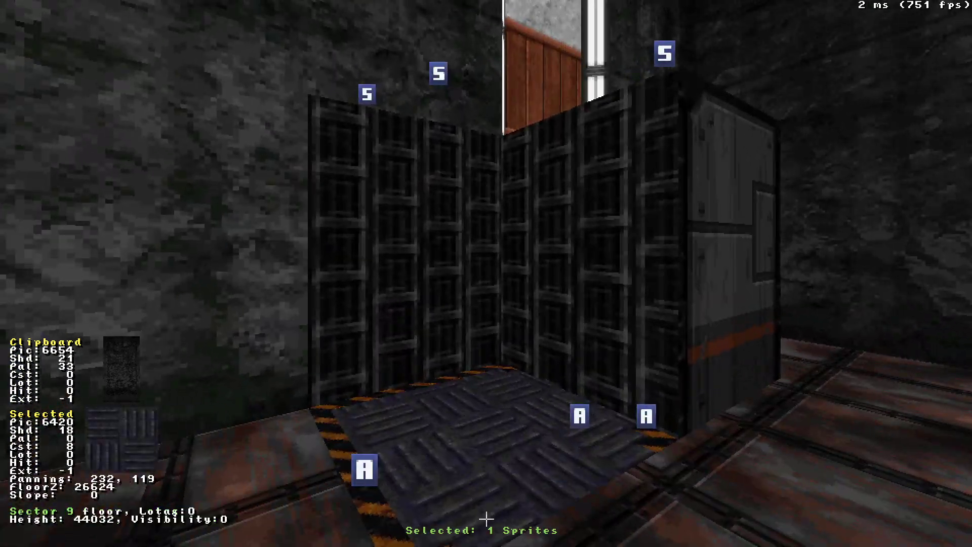
pyautogui.press('a')
pyautogui.moveTo(490, 534); pyautogui.dragTo(499, 496, button='middle')
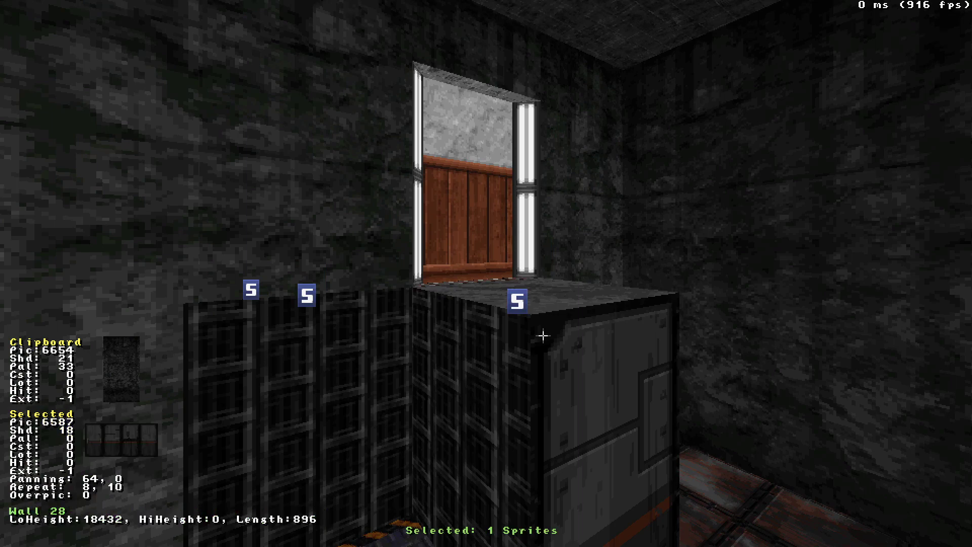
pyautogui.press('Escape')
pyautogui.press('KP_Enter')
# Insert a wall-aligned sprite in the open room near the crate and give it the red button switch tile 3594.
pyautogui.scroll(-5, 486, 274)
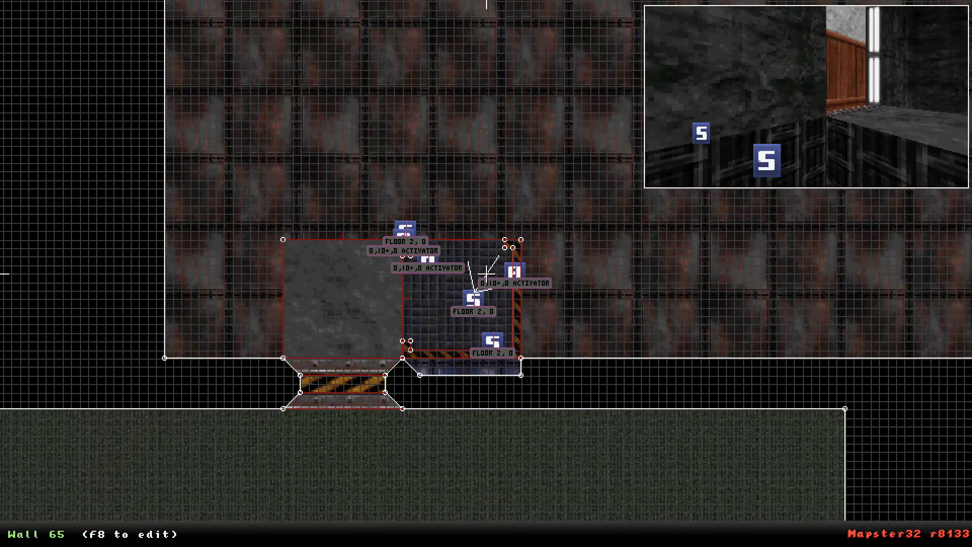
pyautogui.scroll(5, 486, 273)
pyautogui.moveTo(486, 273); pyautogui.dragTo(486, 269, button='right')
pyautogui.press('s')
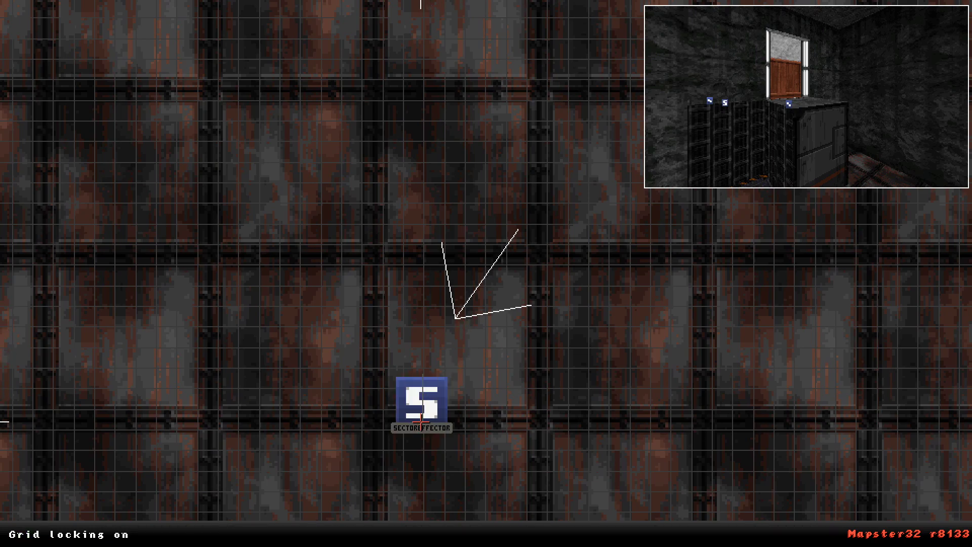
pyautogui.press('KP_Enter')
pyautogui.press('r')
pyautogui.press('v')
pyautogui.press('v')
pyautogui.press('e')
pyautogui.scroll(-4, 637, 479)
pyautogui.scroll(20, 411, 143)
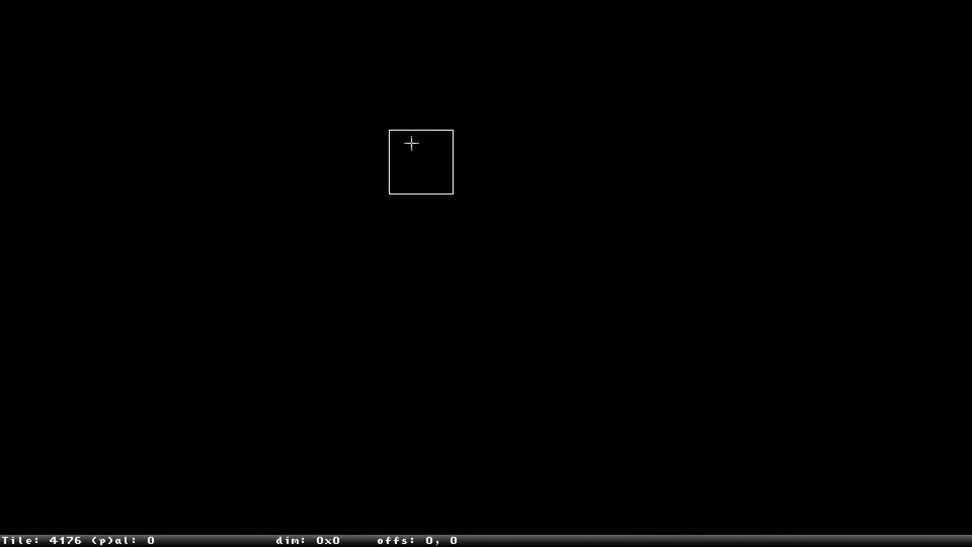
pyautogui.scroll(11, 412, 143)
pyautogui.click(562, 167)
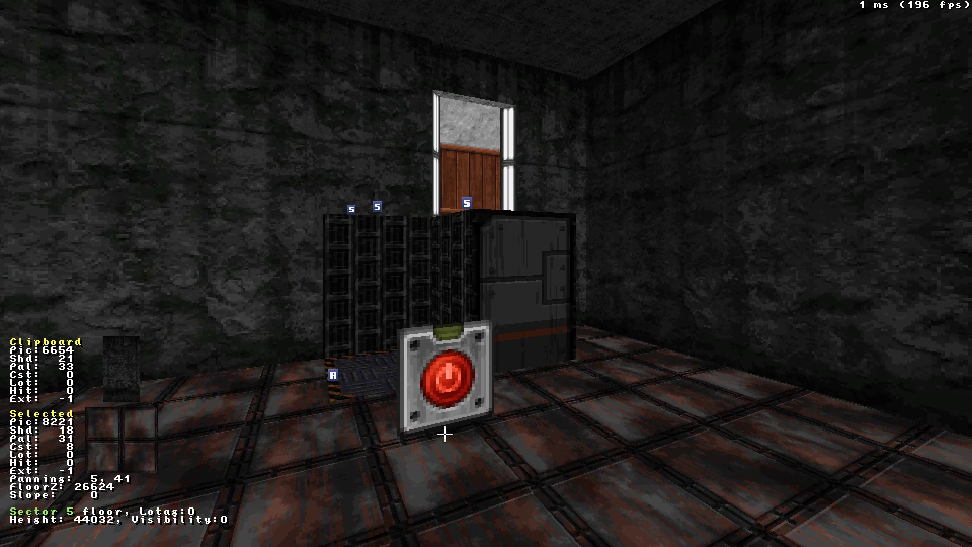
# Move the red button switch to the crate's front face and set its lo-tag to 10.
pyautogui.moveTo(435, 402); pyautogui.dragTo(433, 389)
pyautogui.press('KP_Enter')
pyautogui.scroll(3, 432, 439)
pyautogui.moveTo(432, 439); pyautogui.dragTo(484, 274, button='right')
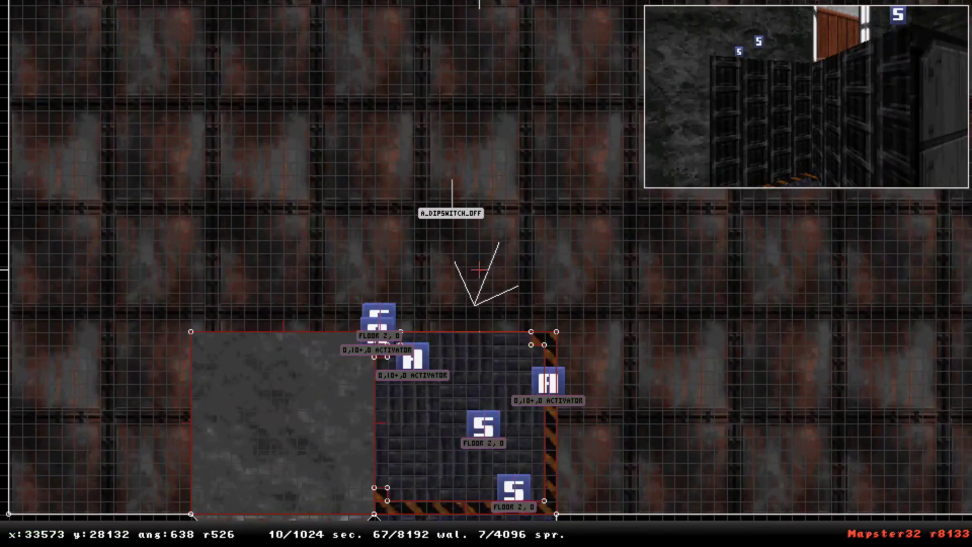
pyautogui.moveTo(466, 230); pyautogui.dragTo(330, 333)
pyautogui.write('10')
pyautogui.press('Return')
# Adjust the switch's height to z 18944, about halfway up the crate's front face.
pyautogui.press('KP_Enter')
pyautogui.moveTo(330, 453); pyautogui.dragTo(335, 370, button='middle')
pyautogui.keyDown('ctrl'); pyautogui.moveTo(377, 276); pyautogui.dragTo(374, 289); pyautogui.keyUp('ctrl')
pyautogui.hotkey('ctrl', 'z')
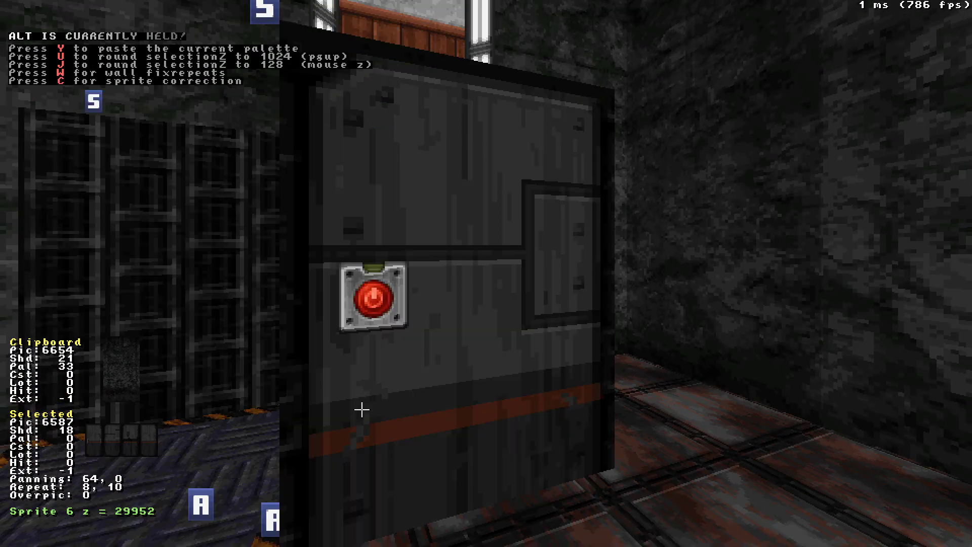
pyautogui.moveTo(387, 326); pyautogui.dragTo(389, 327)
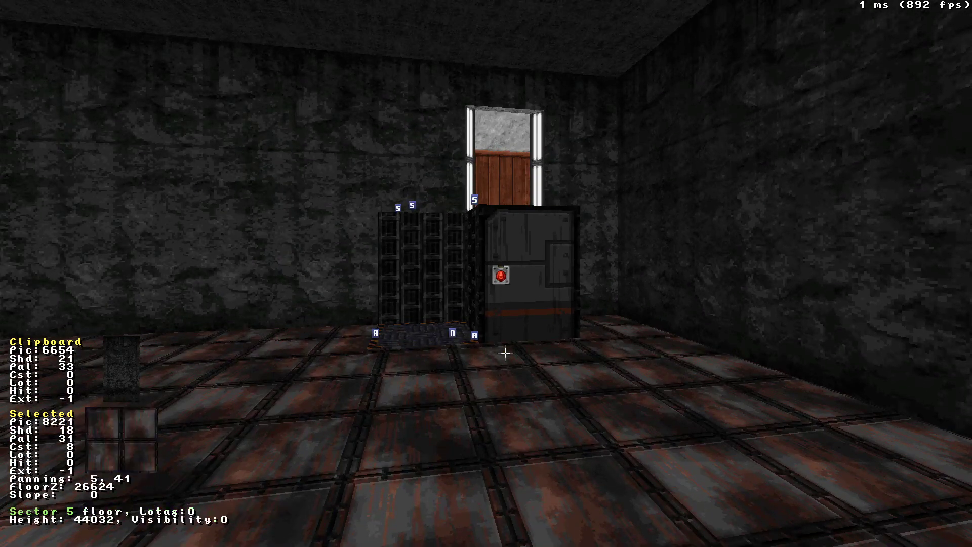
pyautogui.moveTo(549, 352); pyautogui.dragTo(550, 353)
pyautogui.moveTo(479, 524); pyautogui.dragTo(478, 529)
pyautogui.moveTo(496, 460); pyautogui.dragTo(494, 458)
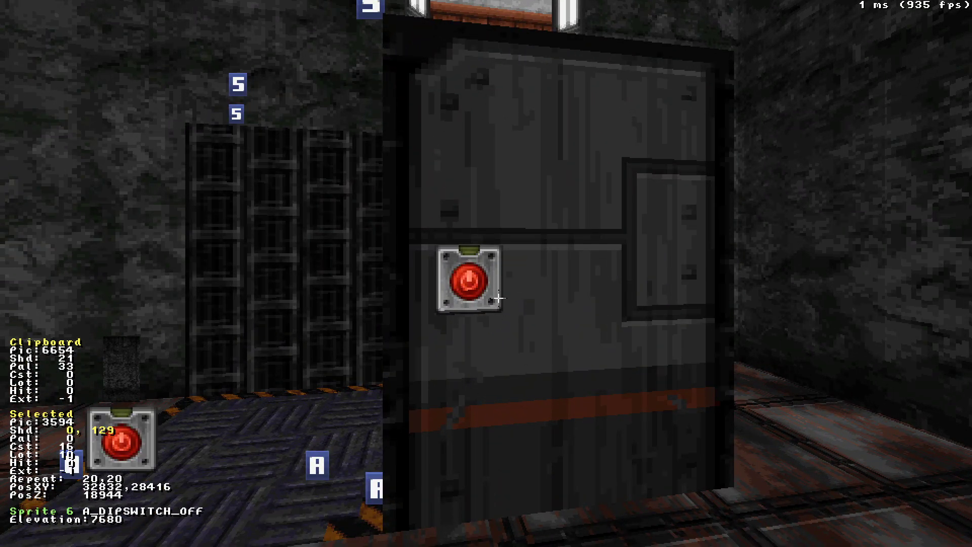
# Examine the switch, crate and lift from across the room and up close.
pyautogui.press('Down')
pyautogui.press('Left')
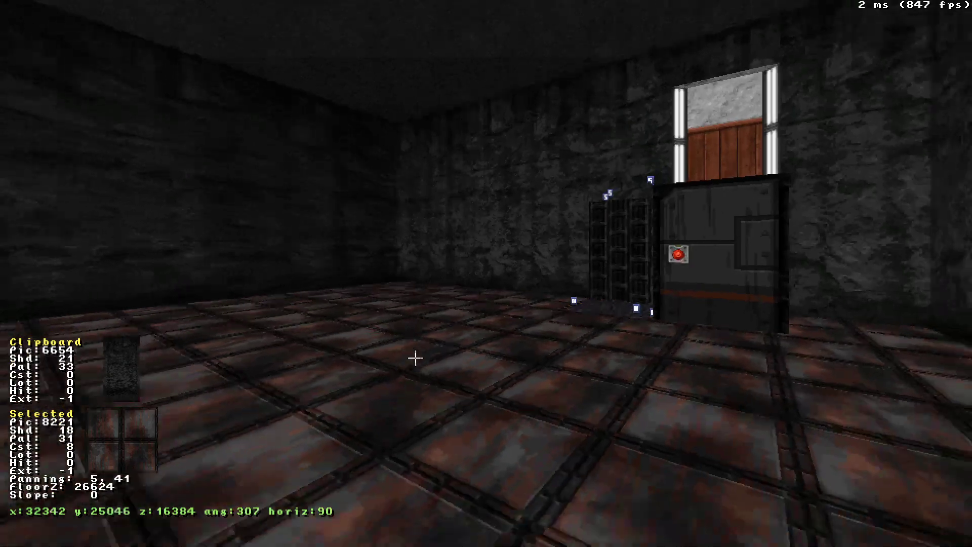
pyautogui.press('Down')
pyautogui.press('Right')
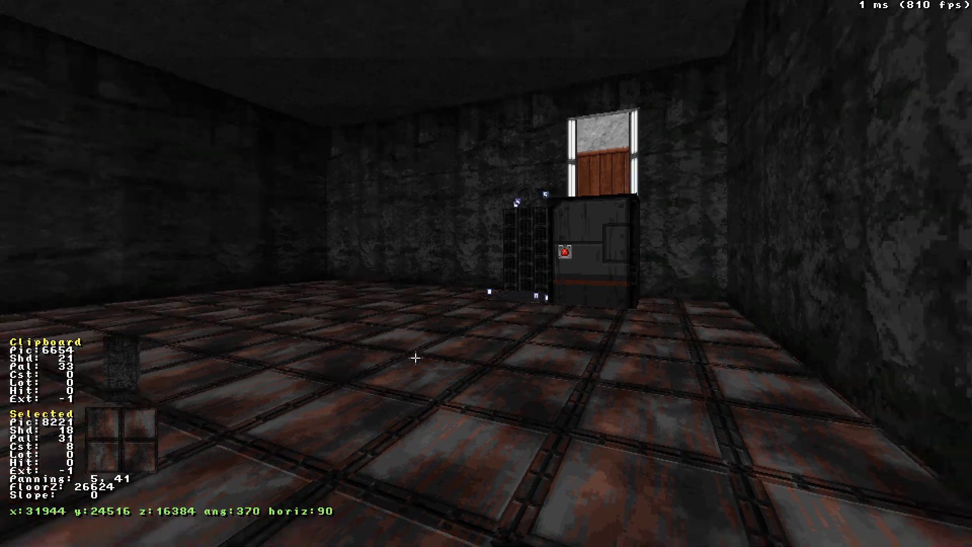
pyautogui.press('Up')
pyautogui.press('Up')
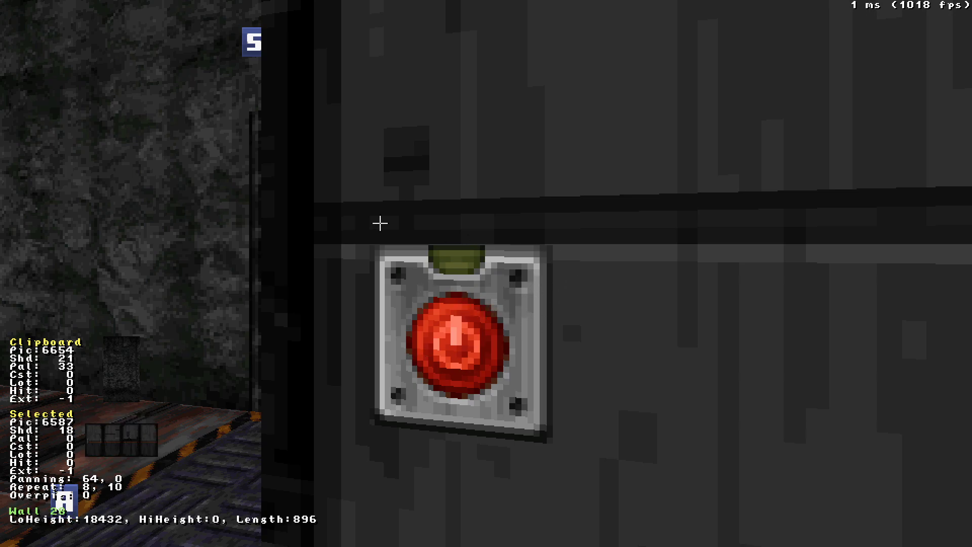
pyautogui.press('Down')
pyautogui.press('Left')
pyautogui.press('Up')
pyautogui.press('Right')
pyautogui.press('Down')
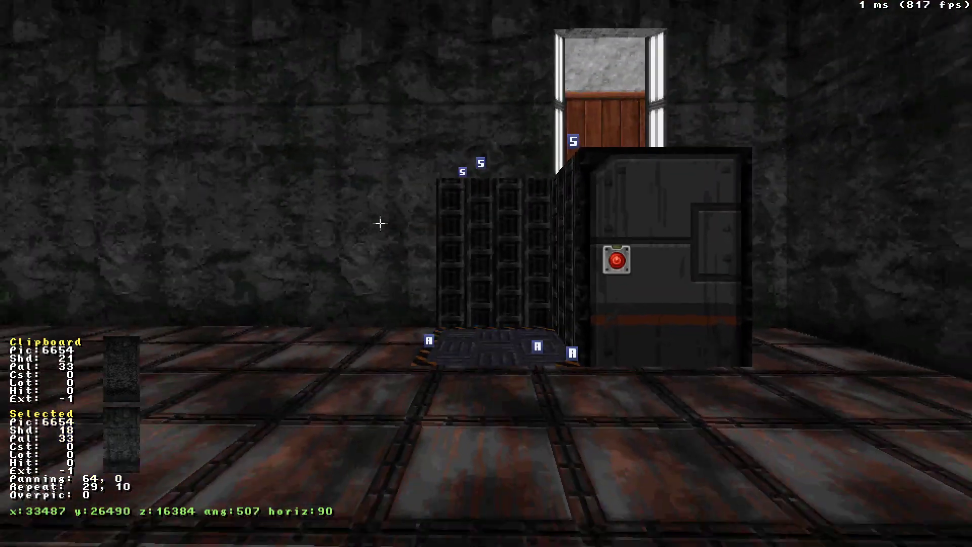
pyautogui.press('Down')
# Test the map in game by approaching the crate and operating the red switch to run the lift.
pyautogui.press('KP_Enter')
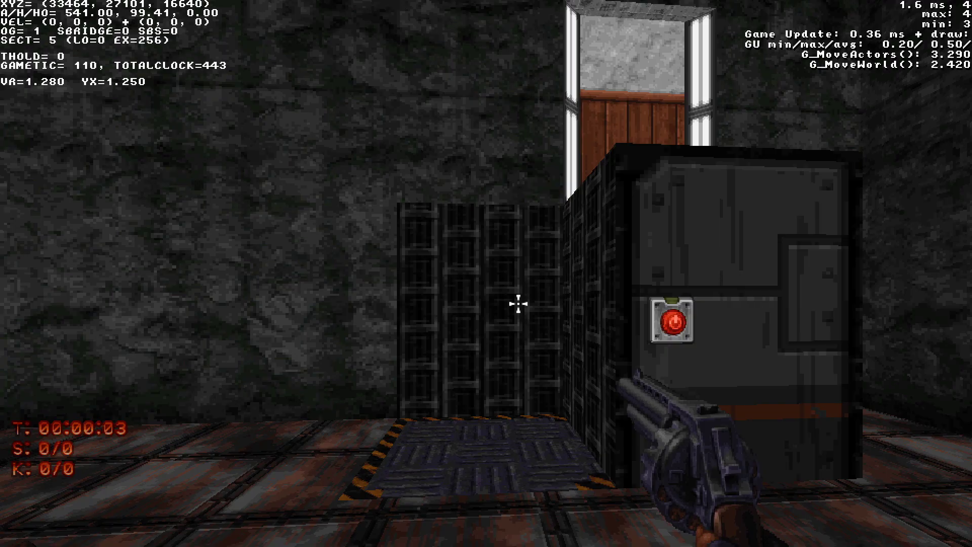
pyautogui.press('w')
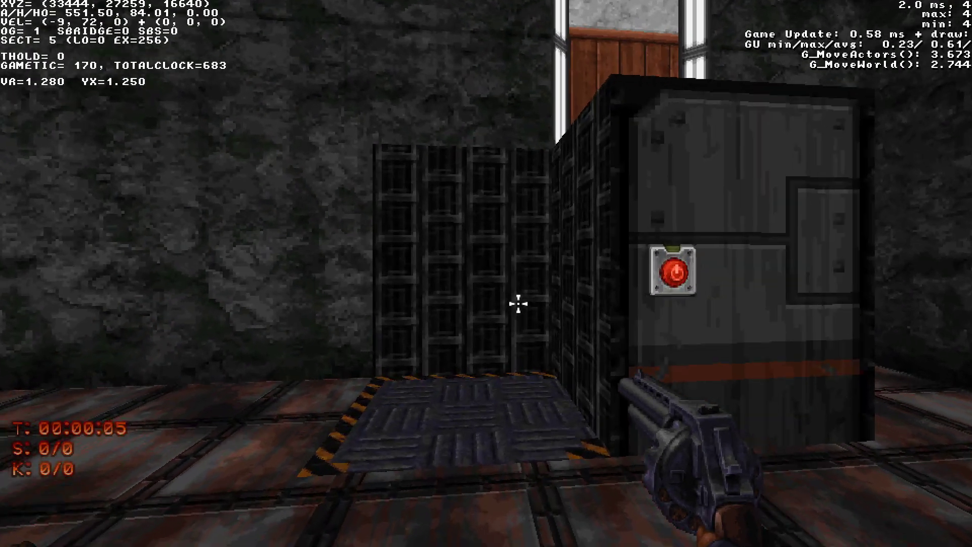
pyautogui.press('space')
pyautogui.press('s')
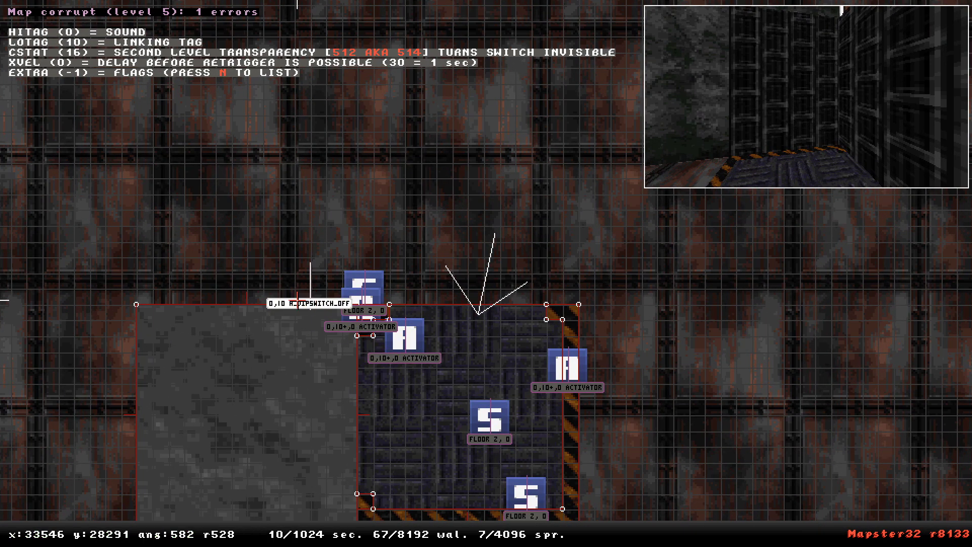
# Examine the lift platform, the crate and its switch from several angles around the room.
pyautogui.press('KP_Enter')
pyautogui.press('Down')
pyautogui.press('Right')
pyautogui.press(',')
pyautogui.press('a')
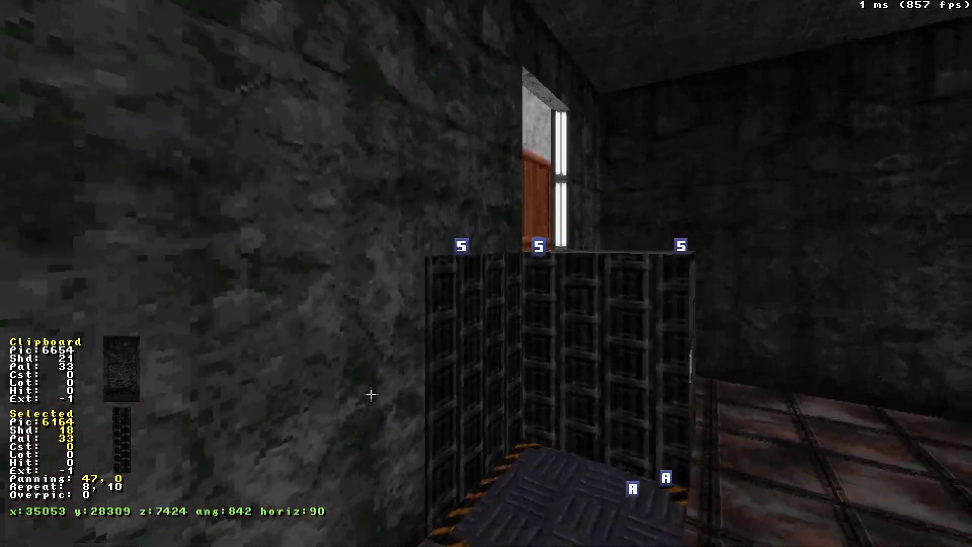
pyautogui.press('a')
pyautogui.press('Up')
pyautogui.press('z')
pyautogui.press('.')
pyautogui.press('Left')
pyautogui.press('a')
pyautogui.press('Right')
pyautogui.press('Up')
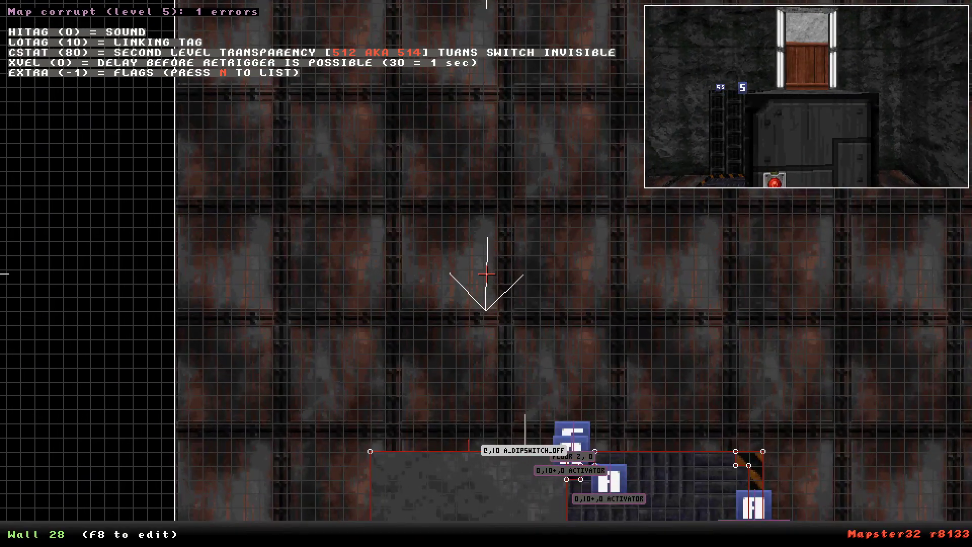
pyautogui.moveTo(586, 265); pyautogui.dragTo(495, 234, button='right')
# Undo the recent switch edits back to revision 519 and redo them up to revision 529.
pyautogui.scroll(-5, 486, 273)
pyautogui.hotkey('ctrl', 'z')
pyautogui.hotkey('ctrl', 'z')
pyautogui.hotkey('ctrl', 'z')
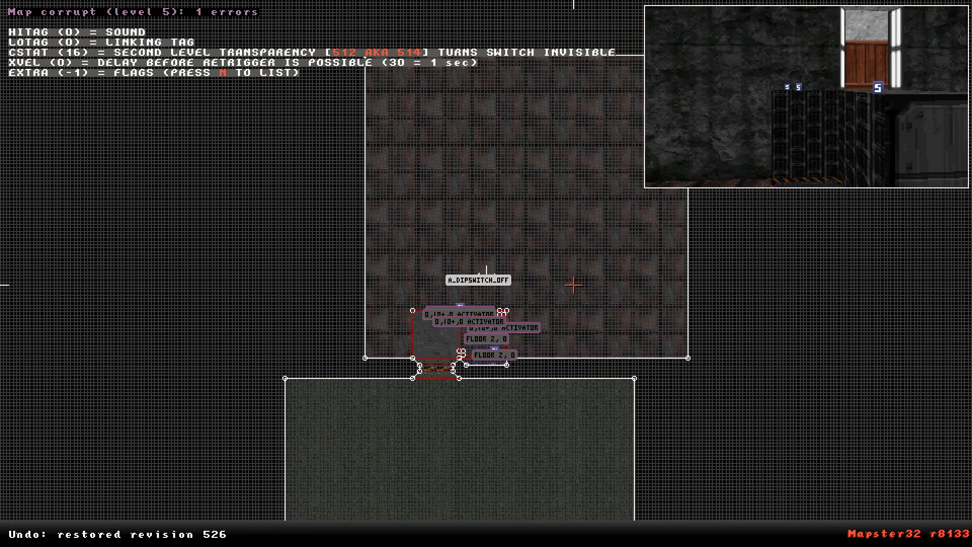
pyautogui.hotkey('ctrl', 'z')
pyautogui.hotkey('ctrl', 'z')
pyautogui.hotkey('ctrl', 'z')
pyautogui.hotkey('ctrl', 'z')
pyautogui.hotkey('ctrl', 'z')
pyautogui.hotkey('ctrl', 'z')
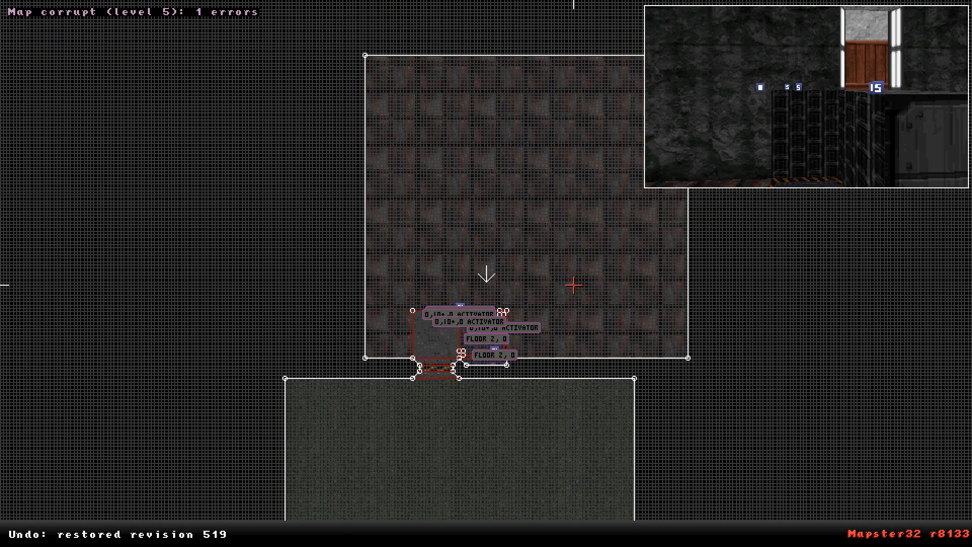
pyautogui.hotkey('ctrl', 'y')
pyautogui.hotkey('ctrl', 'y')
pyautogui.hotkey('ctrl', 'y')
pyautogui.hotkey('ctrl', 'y')
pyautogui.hotkey('ctrl', 'y')
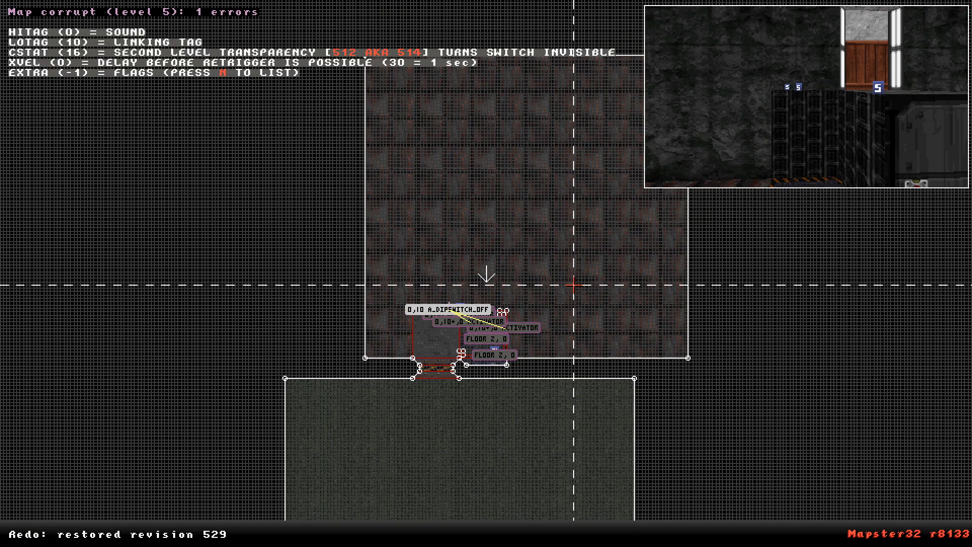
pyautogui.scroll(6, 386, 254)
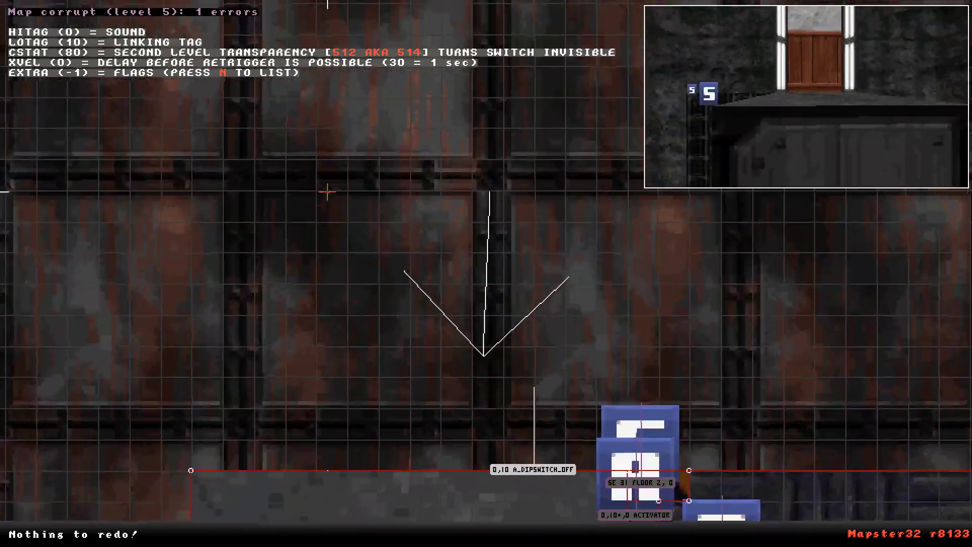
# Inspect the floor lift and the red button switch on the crate's front face.
pyautogui.press('KP_Enter')
pyautogui.press('Down')
pyautogui.click(469, 373)
pyautogui.moveTo(469, 373); pyautogui.dragTo(469, 373, button='middle')
pyautogui.press('KP_Enter')
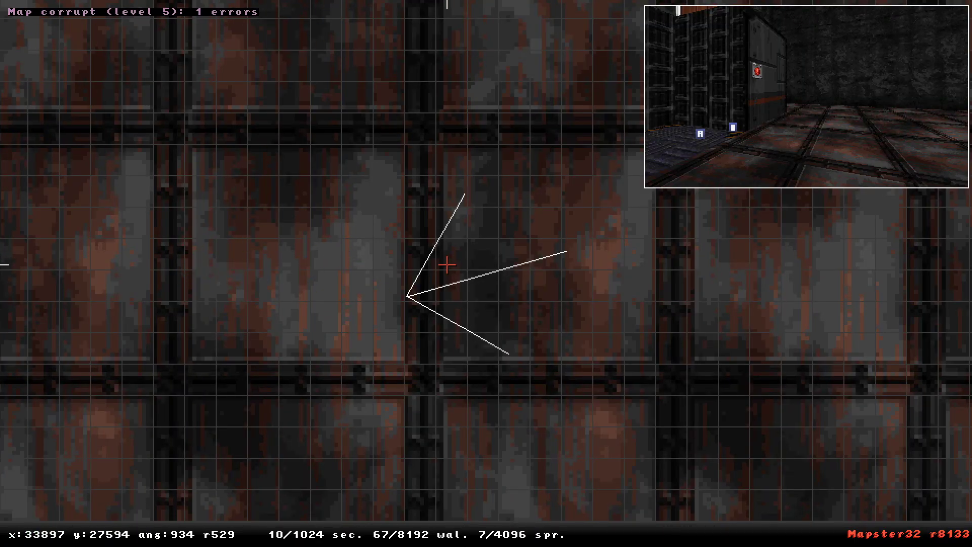
pyautogui.press('KP_Enter')
pyautogui.press('Up')
pyautogui.press('Left')
pyautogui.press('Right')
pyautogui.press('Up')
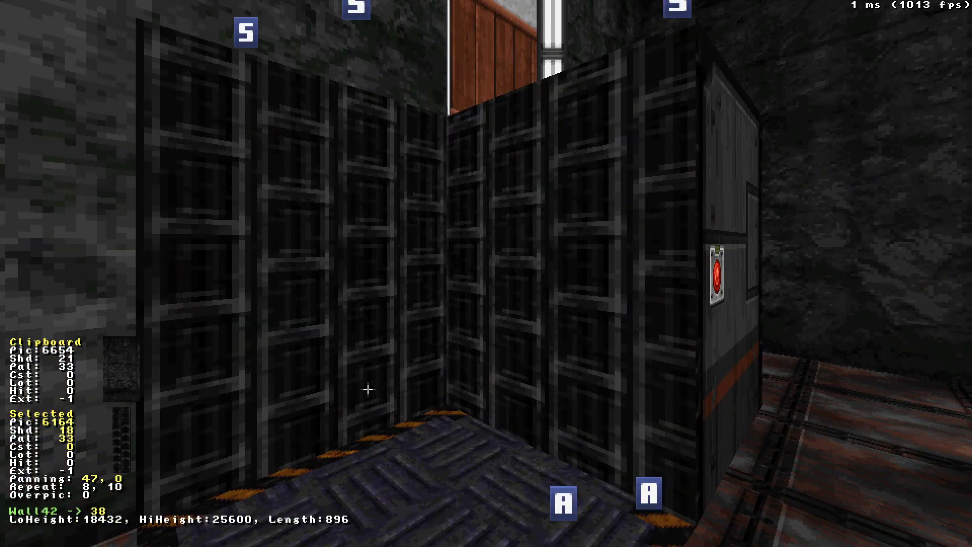
pyautogui.press('KP_Enter')
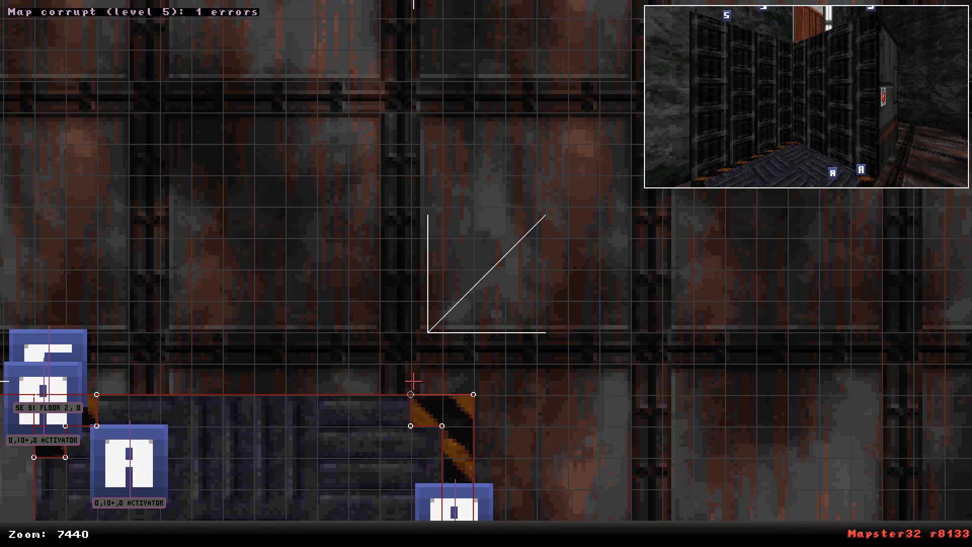
# Close the doorway above the crate and copy the green door texture, tile 6438, onto the door's face in the carpeted room.
pyautogui.scroll(-3, 424, 228)
pyautogui.scroll(1, 420, 183)
pyautogui.press('z')
pyautogui.press('Up')
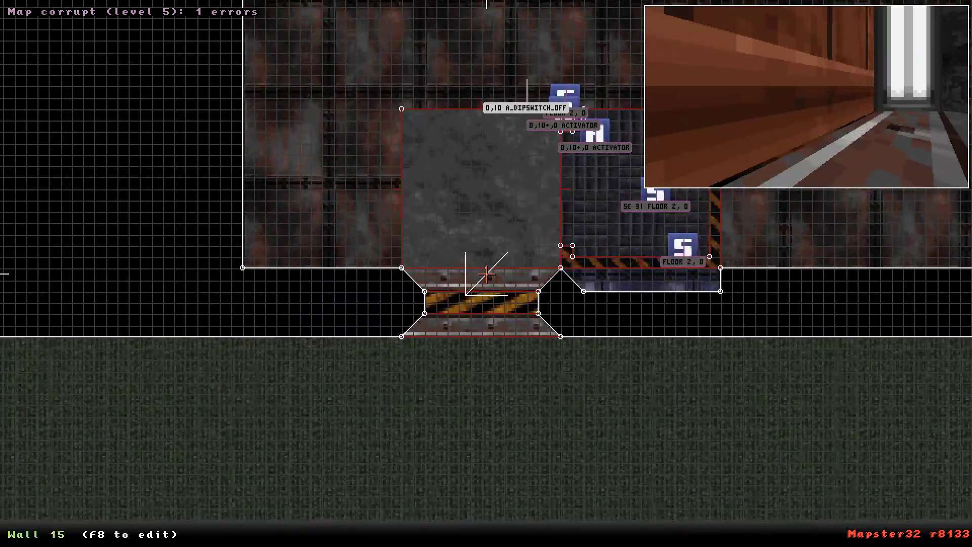
pyautogui.press('a')
pyautogui.press('KP_Enter')
pyautogui.press('Down')
pyautogui.press('a')
pyautogui.press('Up')
pyautogui.press('Left')
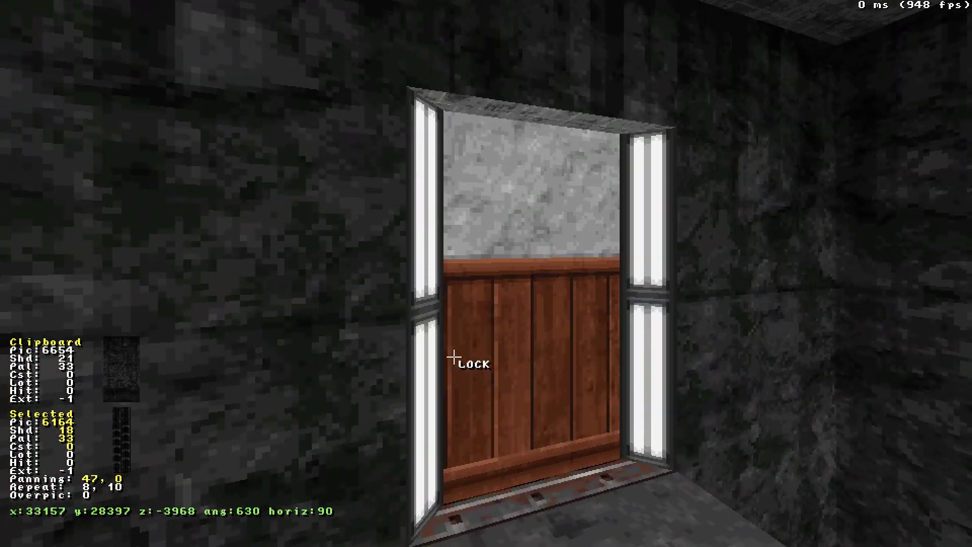
pyautogui.press('z')
pyautogui.press('Right')
pyautogui.press('a')
pyautogui.press('a')
pyautogui.press('Tab')
pyautogui.press('Up')
pyautogui.press('Left')
pyautogui.press('z')
pyautogui.press('Down')
pyautogui.press('a')
pyautogui.press('Return')
pyautogui.press('Up')
pyautogui.press('a')
pyautogui.press('Left')
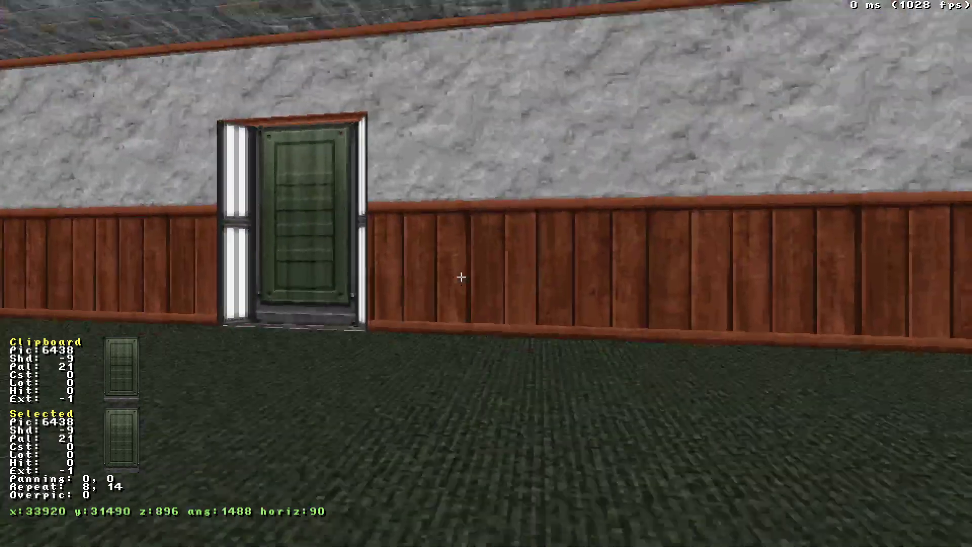
pyautogui.press('Up')
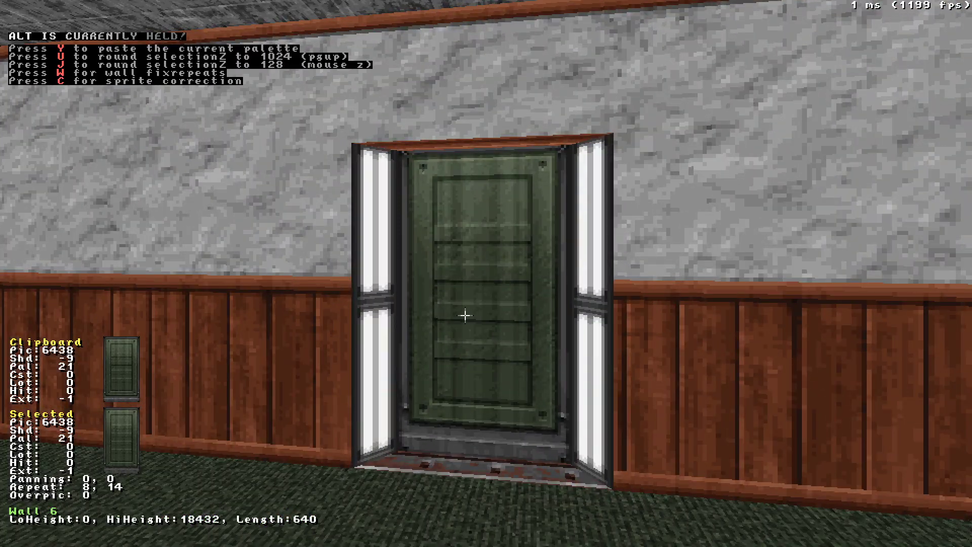
# Raise the green door's ceiling to open it and lower it back to the floor.
pyautogui.hotkey('alt', 'pageup')
pyautogui.moveTo(466, 295); pyautogui.dragTo(519, 158)
pyautogui.keyDown('alt'); pyautogui.moveTo(515, 107); pyautogui.dragTo(537, 106); pyautogui.keyUp('alt')
pyautogui.hotkey('alt', 'pageup')
pyautogui.hotkey('alt', 'pagedown')
# Place a SectorEffector sprite on the carpet in front of the green door.
pyautogui.press('s')
pyautogui.press('v')
pyautogui.press('Right')
pyautogui.press('Return')
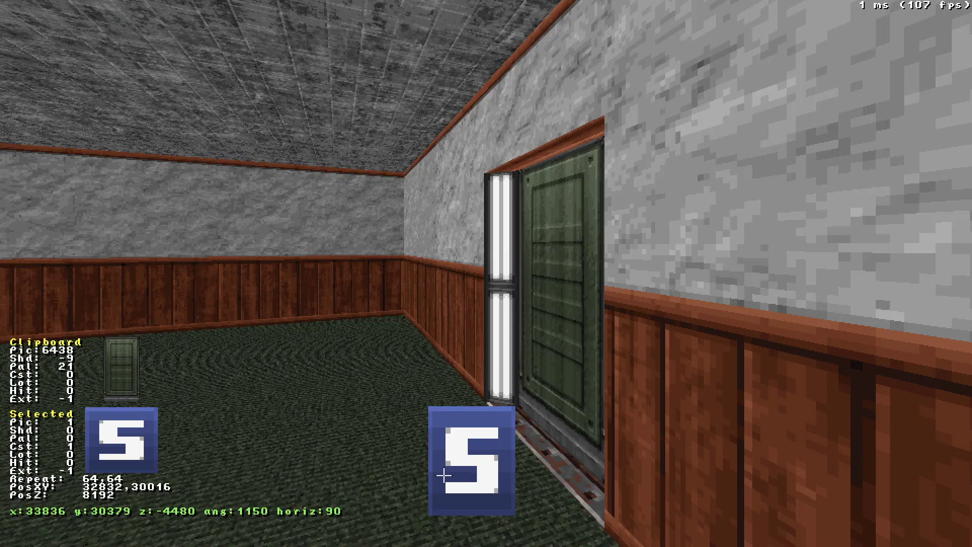
pyautogui.press('KP_Enter')
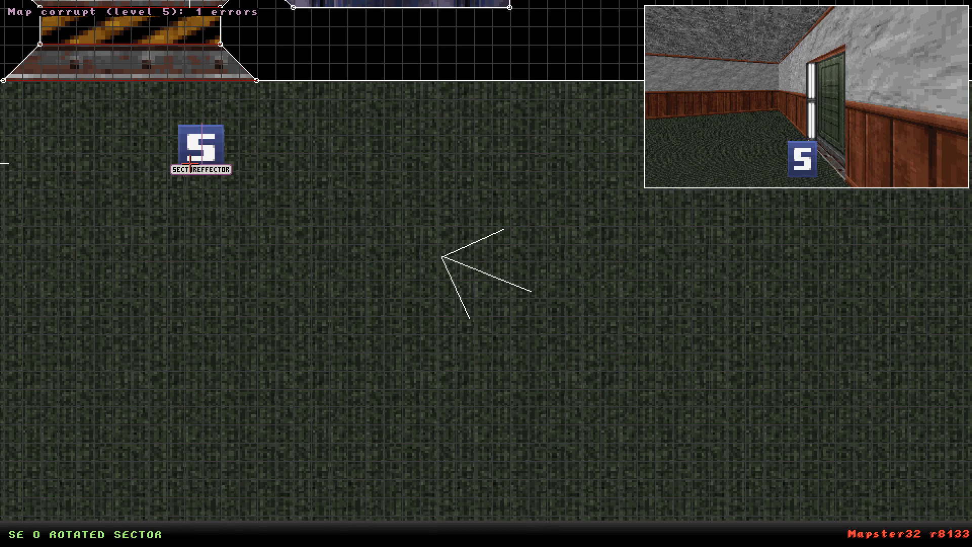
pyautogui.press('KP_Enter')
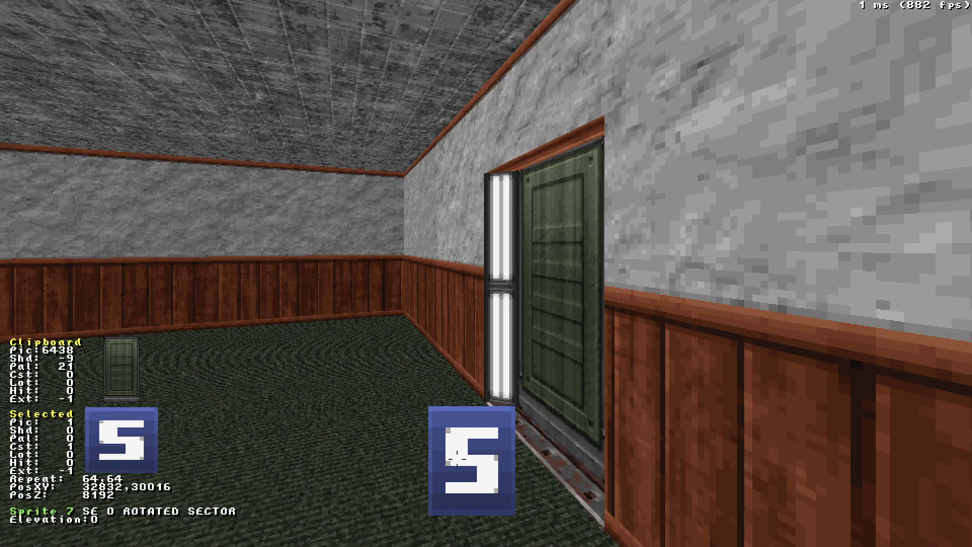
# Set the new sector effector's lo-tag to 10 for door close delay and its hi-tag to 96, keeping it view aligned.
pyautogui.press('KP_Enter')
pyautogui.press('r')
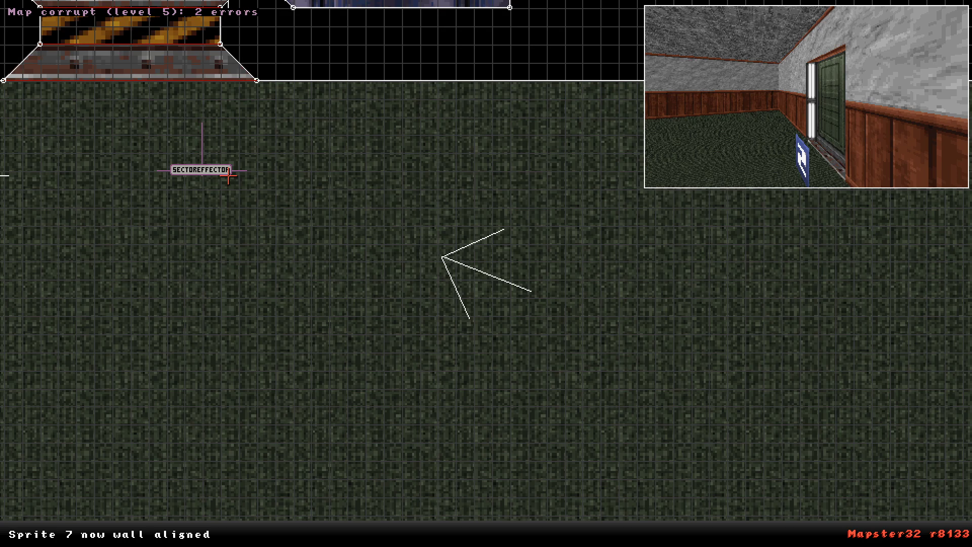
pyautogui.press('r')
pyautogui.press('r')
pyautogui.write('t10')
pyautogui.press('Return')
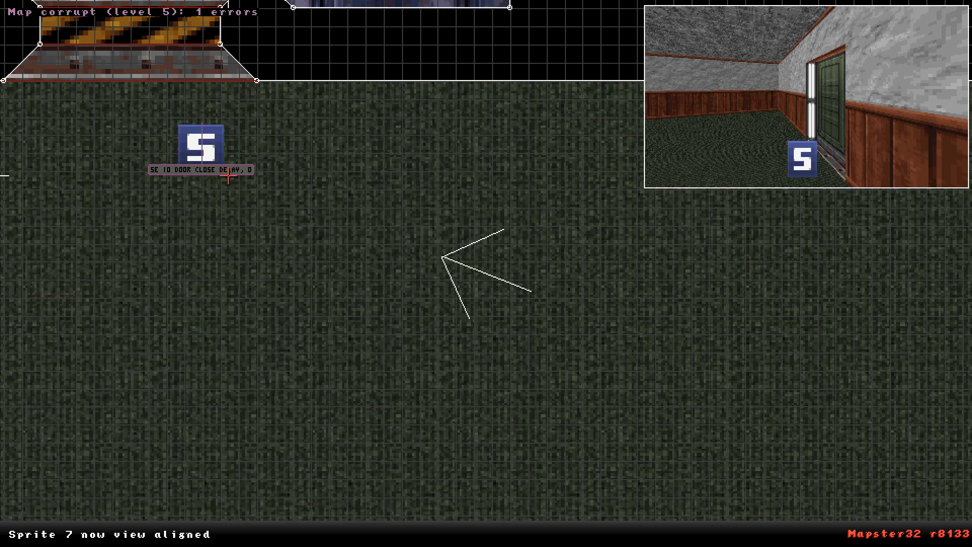
pyautogui.hotkey('alt', 'h')
pyautogui.write('96')
pyautogui.press('Return')
# Move the sector effector into the door sector and leave a duplicate of it on the carpet.
pyautogui.rightClick(228, 176)
pyautogui.moveTo(229, 176); pyautogui.dragTo(428, 231)
pyautogui.press('Return')
pyautogui.keyDown('shift'); pyautogui.moveTo(474, 266); pyautogui.dragTo(405, 192); pyautogui.keyUp('shift')
pyautogui.press('Insert')
pyautogui.moveTo(429, 227); pyautogui.dragTo(436, 396)
pyautogui.press('KP_Enter')
pyautogui.moveTo(549, 523); pyautogui.dragTo(438, 431, button='middle')
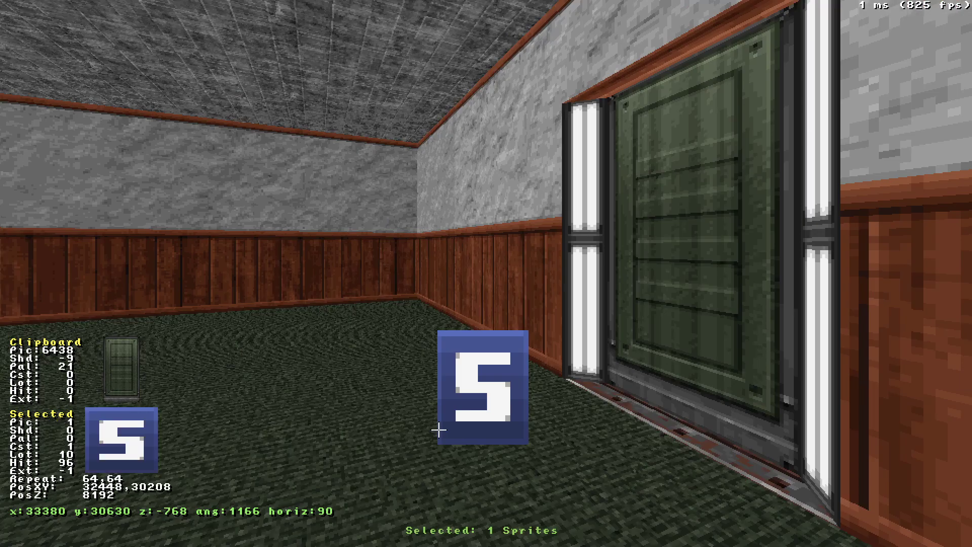
# Reset the duplicate sprite's size to 16 by 16 and change its tile to DS, tile 5891.
pyautogui.press('/')
pyautogui.press('v')
pyautogui.click(96, 32)
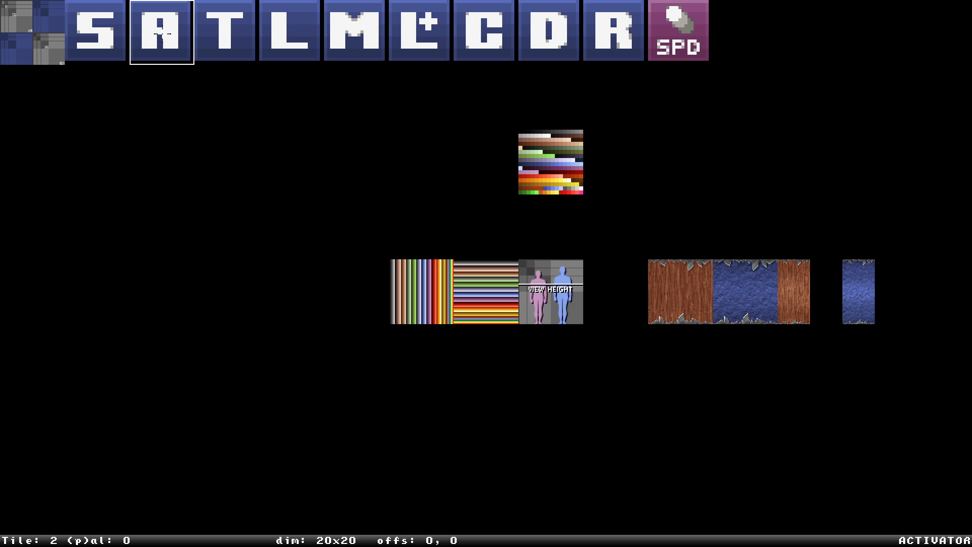
pyautogui.press('e')
pyautogui.press('Up')
pyautogui.press('Up')
pyautogui.press('Up')
pyautogui.press('Up')
pyautogui.press('Up')
pyautogui.press('Up')
pyautogui.press('Up')
pyautogui.press('Up')
pyautogui.press('Up')
pyautogui.press('Up')
pyautogui.press('Up')
pyautogui.press('Up')
pyautogui.press('Up')
pyautogui.press('Up')
pyautogui.press('Left')
pyautogui.press('Up')
pyautogui.press('Up')
pyautogui.press('Up')
pyautogui.press('Up')
pyautogui.press('Left')
pyautogui.press('Down')
pyautogui.press('Right')
pyautogui.press('Right')
pyautogui.press('Right')
pyautogui.press('Right')
pyautogui.press('Return')
pyautogui.press('KP_Enter')
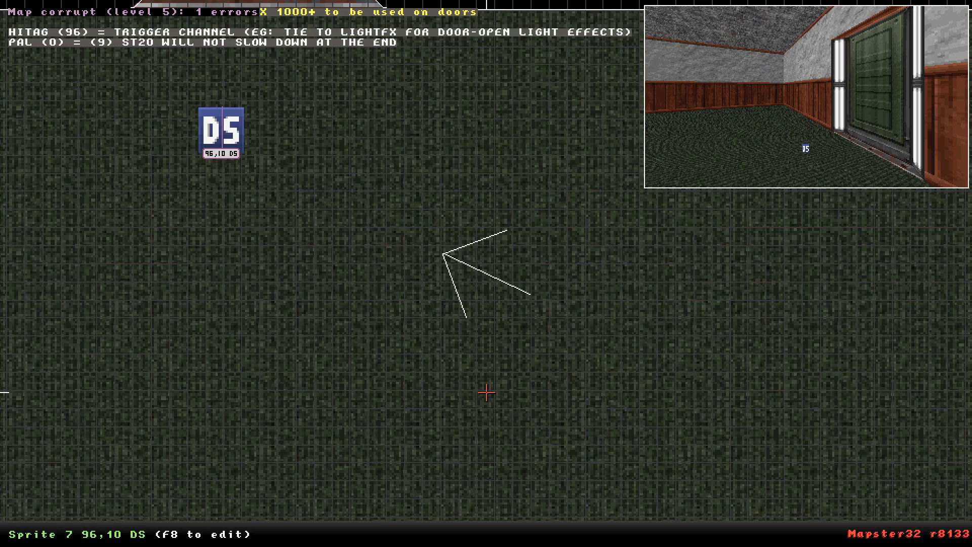
pyautogui.press('KP_Enter')
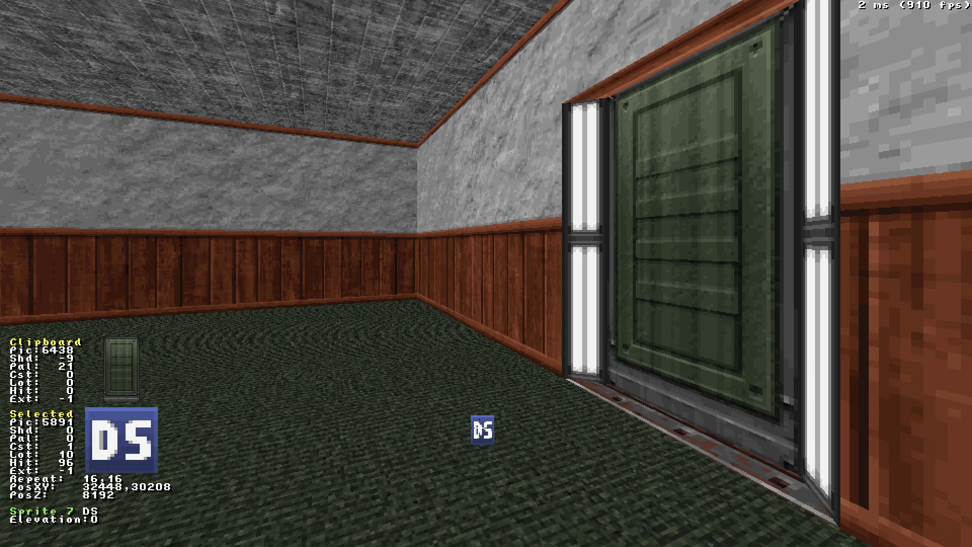
# Move the DS sprite into the door sector beside the sector effector and set its lo-tag and hi-tag to 0.
pyautogui.keyDown('shift'); pyautogui.moveTo(479, 428); pyautogui.dragTo(678, 398); pyautogui.keyUp('shift')
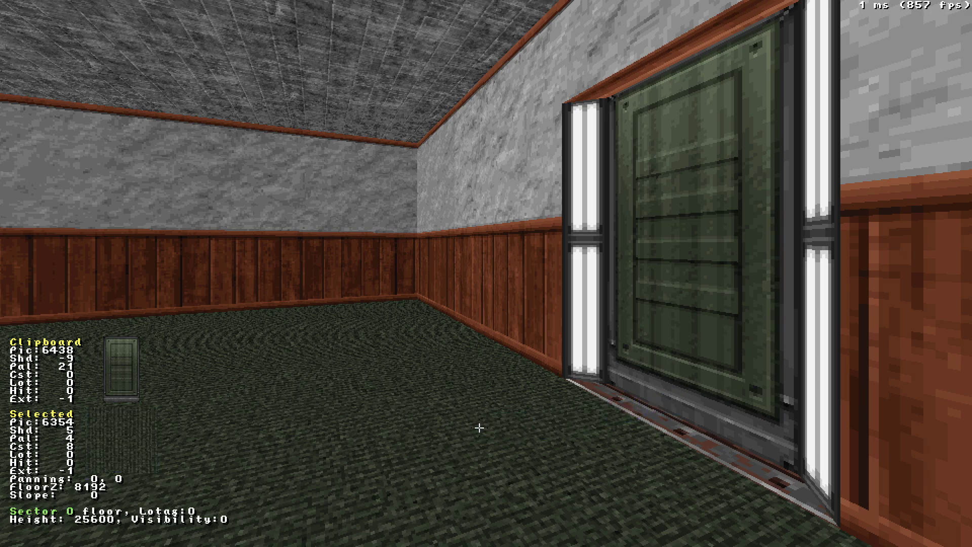
pyautogui.press('KP_Enter')
pyautogui.write('tag: 0')
pyautogui.press('Return')
pyautogui.write('h0')
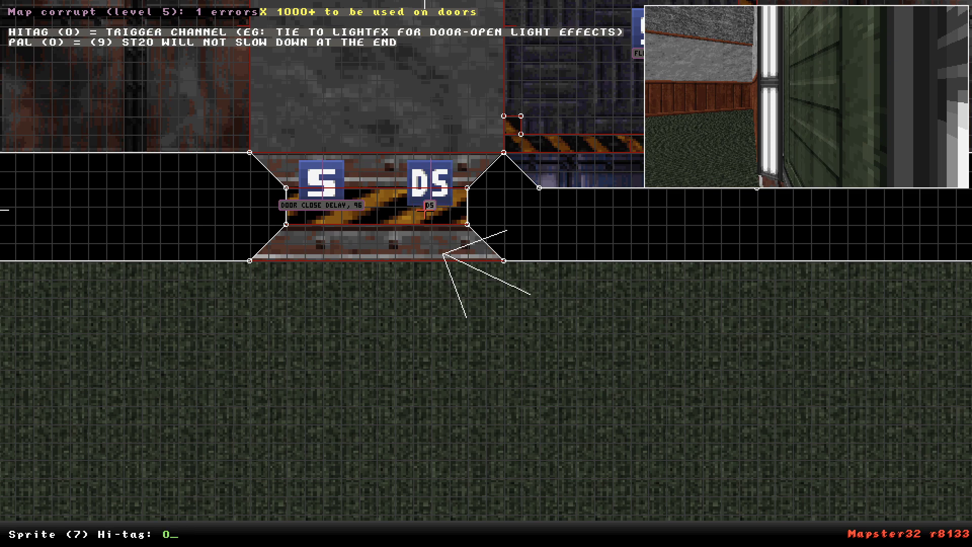
pyautogui.press('Return')
# Place an M (MusicAndSFX) sprite on the carpet in front of the door.
pyautogui.press('KP_Enter')
pyautogui.press('Down')
pyautogui.press('Right')
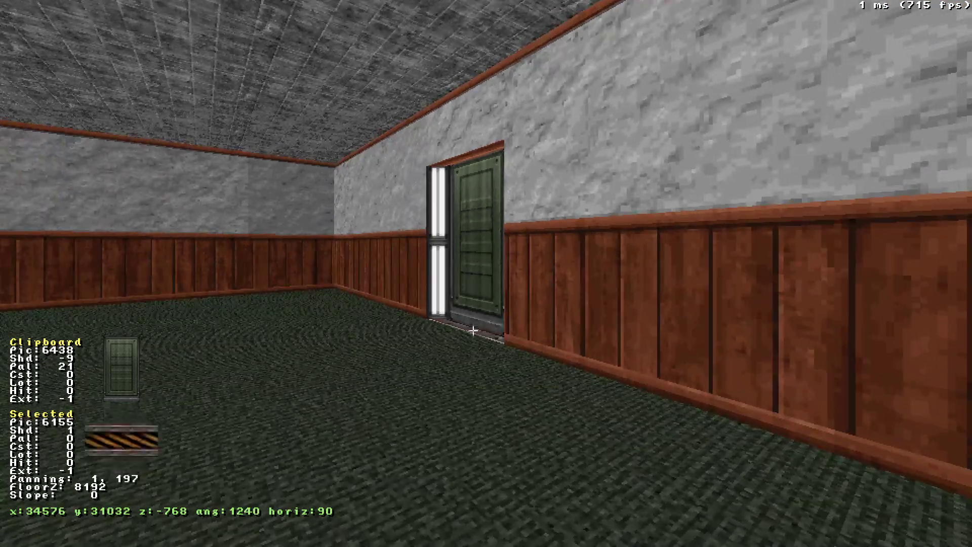
pyautogui.press('s')
pyautogui.press('v')
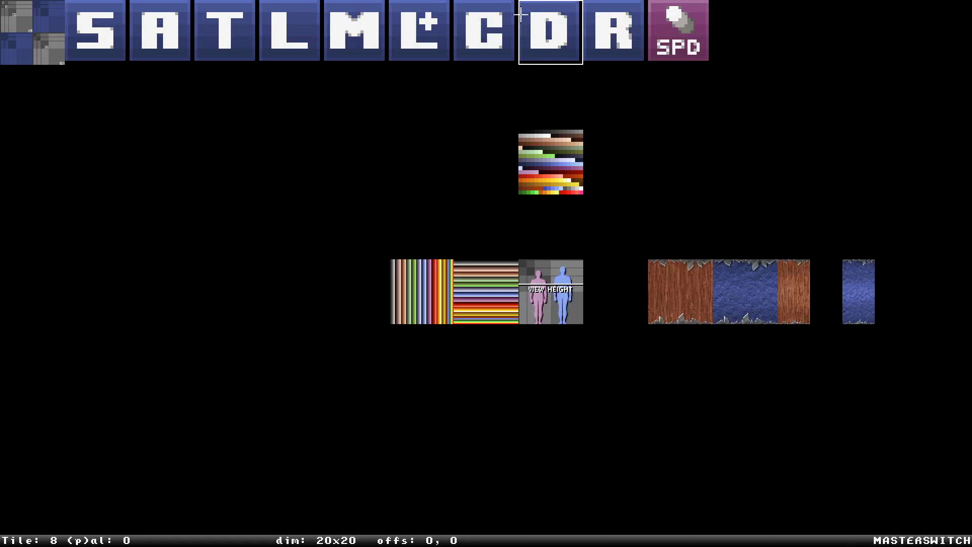
pyautogui.click(354, 38)
pyautogui.moveTo(456, 414)
pyautogui.keyDown('shift'); pyautogui.mouseDown()
pyautogui.moveTo(460, 358)
pyautogui.moveTo(456, 412)
pyautogui.mouseUp(); pyautogui.keyUp('shift')
pyautogui.press('Up')
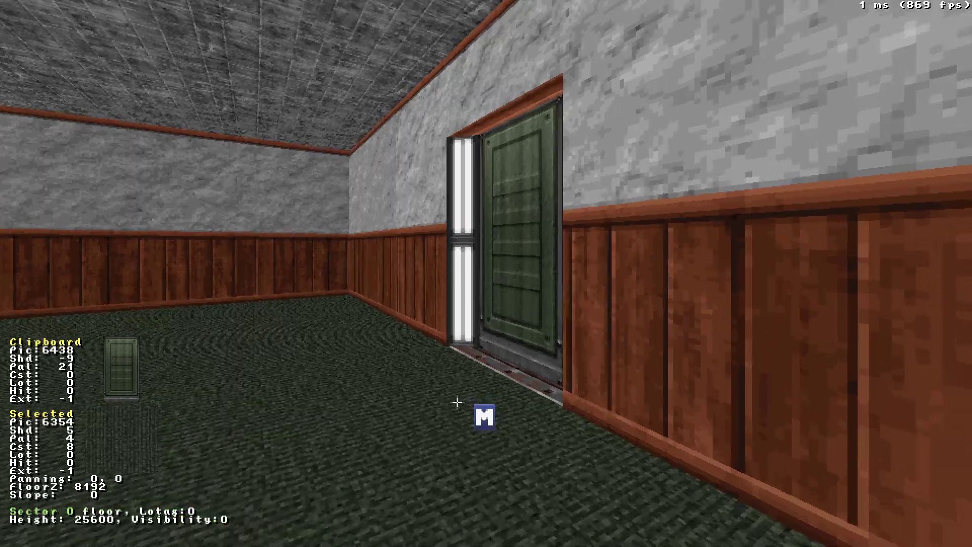
pyautogui.press('Up')
# Go to sound 1544 in the sound index and review the metal door open and close sounds around it.
pyautogui.press('KP_Enter')
pyautogui.press('F2')
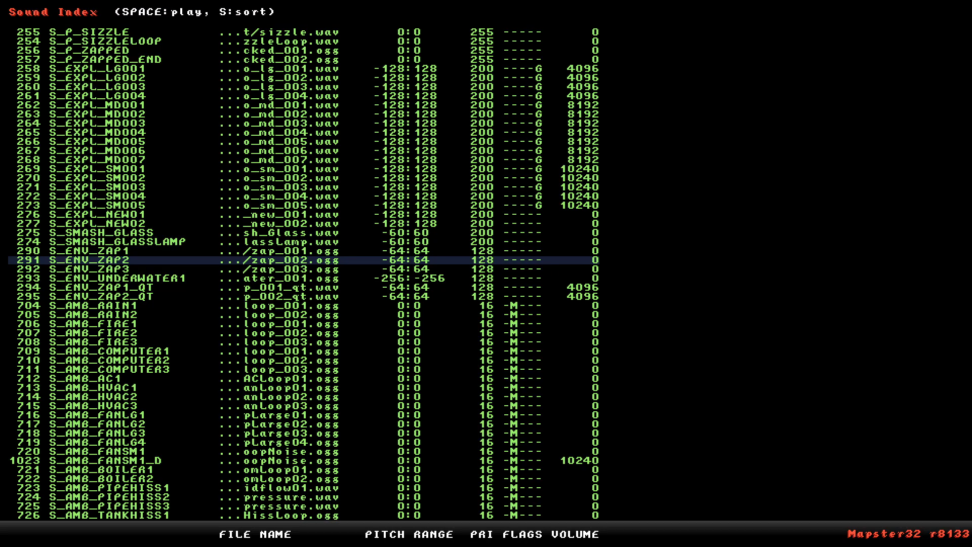
pyautogui.write('g1544')
pyautogui.press('Return')
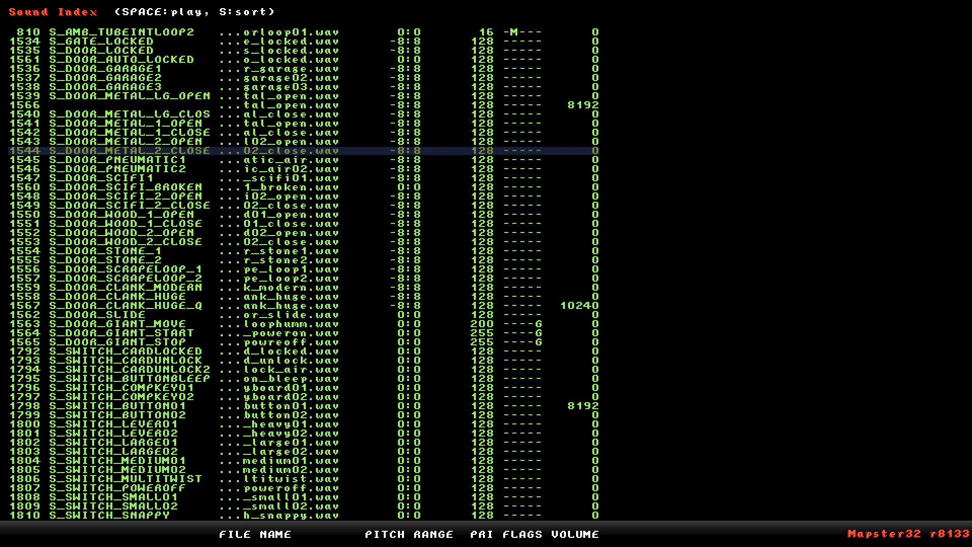
pyautogui.press('Up')
pyautogui.press('Up')
pyautogui.press('Up')
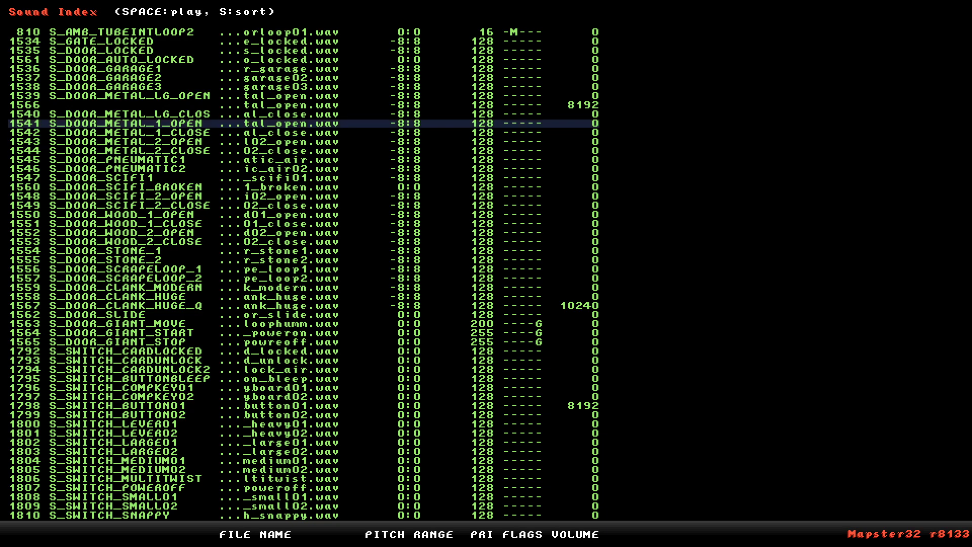
pyautogui.press('Up')
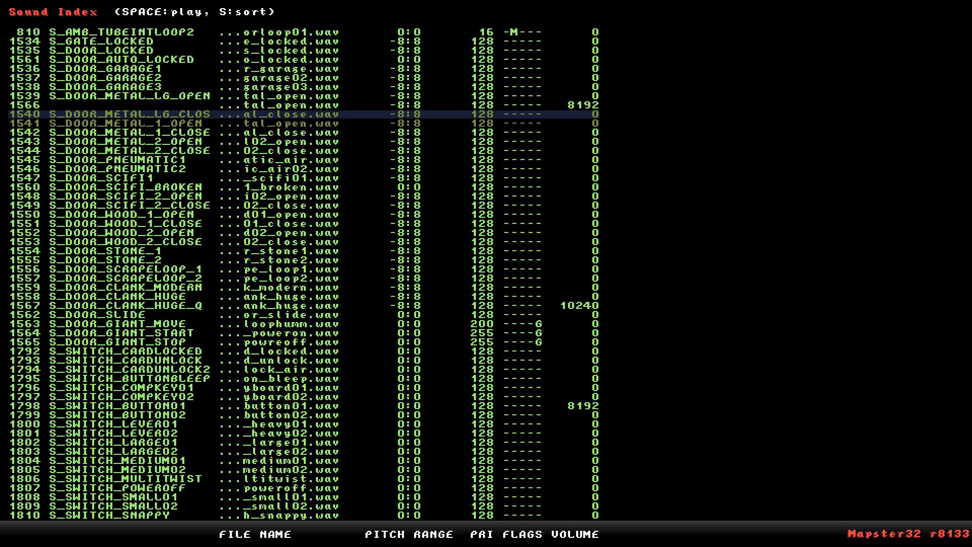
pyautogui.press('Down')
pyautogui.press('Down')
pyautogui.press('Down')
pyautogui.press('Up')
pyautogui.press('Down')
pyautogui.press('Down')
pyautogui.press('Up')
pyautogui.press('Down')
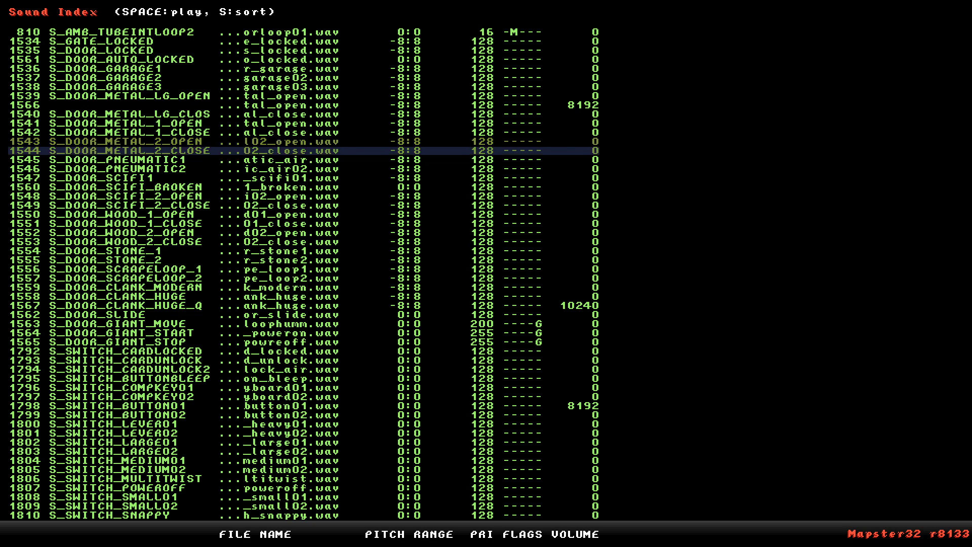
pyautogui.press('Escape')
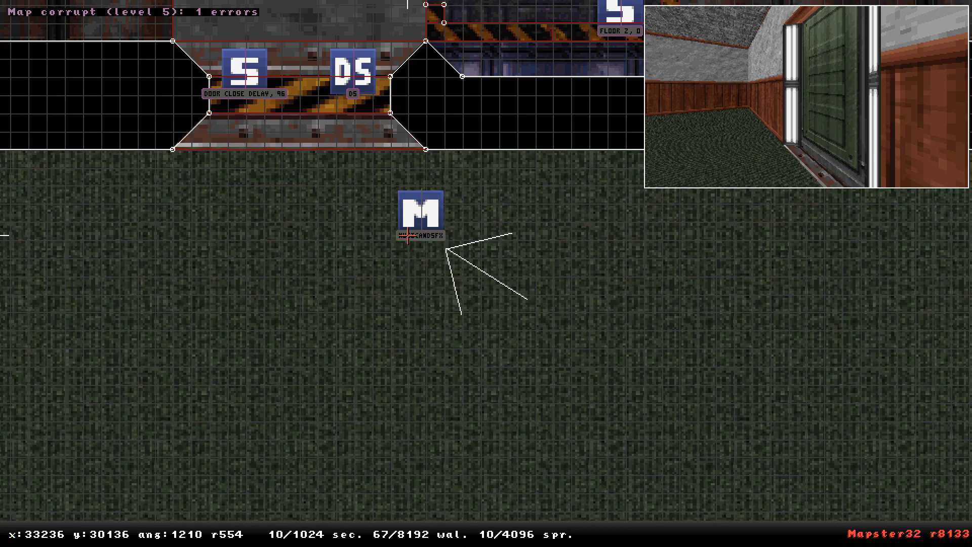
# Set the M (MusicAndSFX) sprite's hi-tag to 1544 and its lo-tag to 1543.
pyautogui.hotkey('alt', 'h')
pyautogui.write('1544')
pyautogui.press('Return')
pyautogui.hotkey('alt', 't')
pyautogui.write('1543')
pyautogui.press('Return')
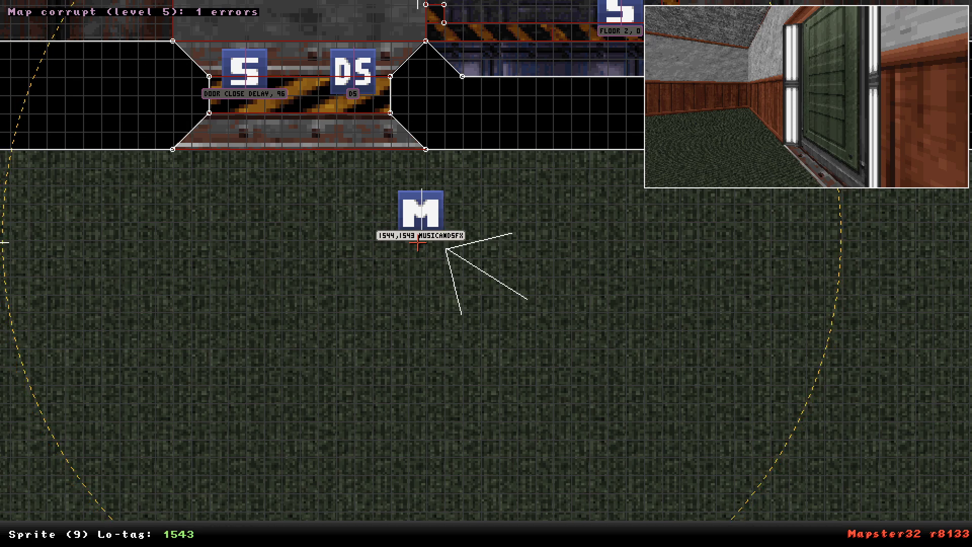
# Check the second metal door's open and close sounds in the sound index and play sound 1544.
pyautogui.press('F2')
pyautogui.press('Escape')
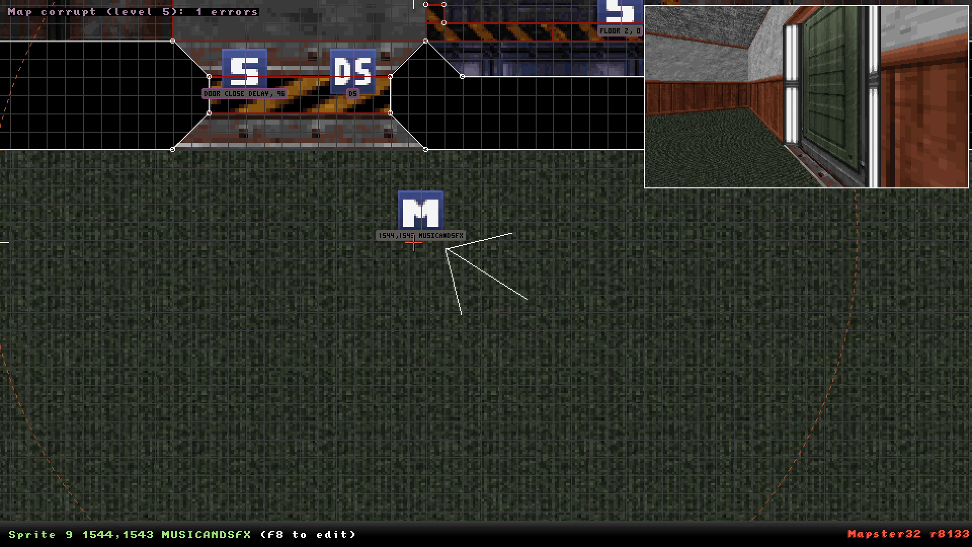
pyautogui.press('F2')
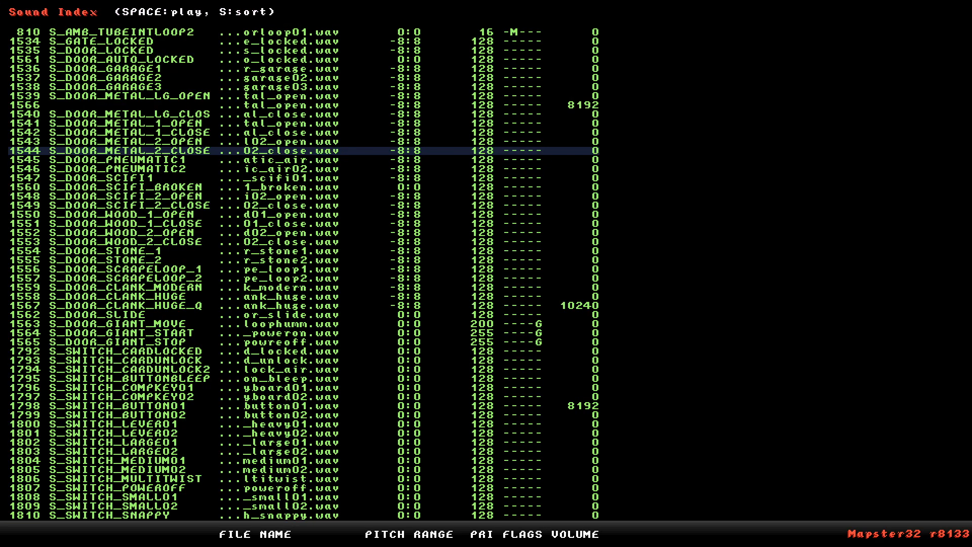
pyautogui.press('Up')
pyautogui.press('Down')
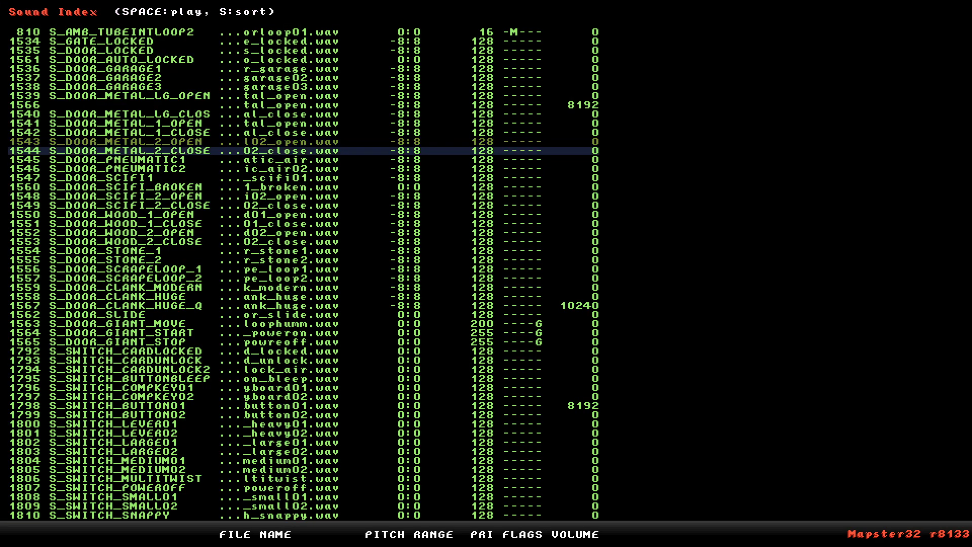
pyautogui.press('space')
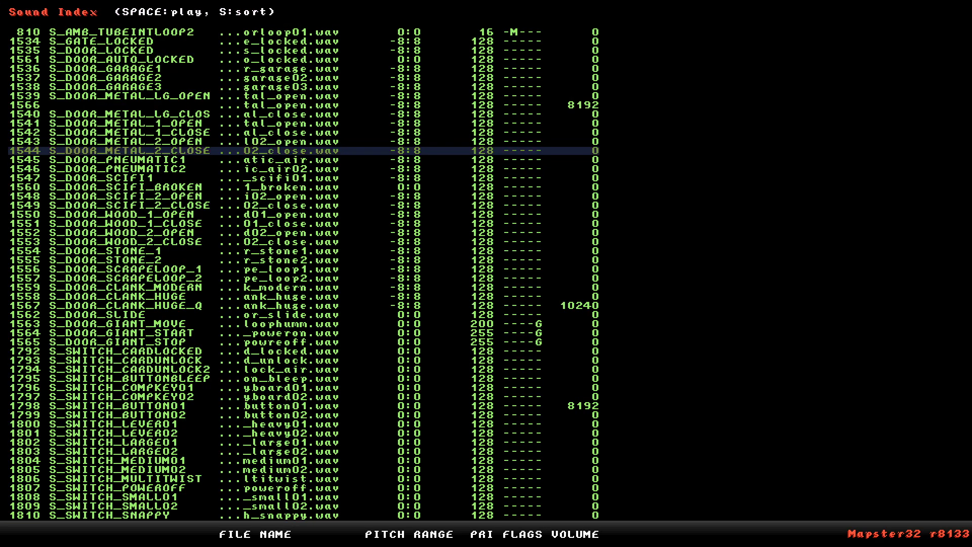
pyautogui.press('Return')
# Move the M sprite into the door sector, between the S and DS sprites.
pyautogui.moveTo(420, 241); pyautogui.dragTo(297, 99)
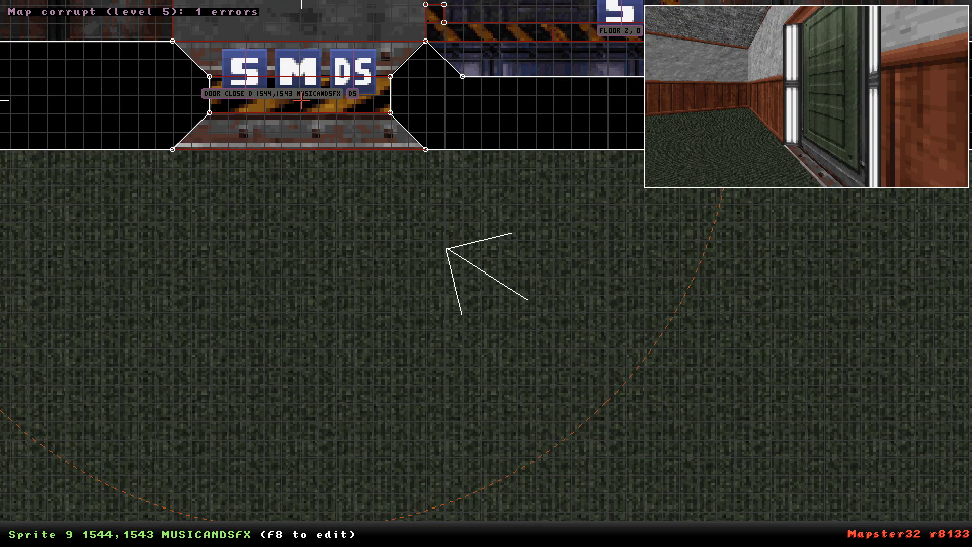
pyautogui.scroll(-5, 479, 272)
pyautogui.scroll(3, 467, 248)
# Inspect the green door and the lift platform beside the crate in the 3D view and the map view.
pyautogui.press('KP_Enter')
pyautogui.press('Down')
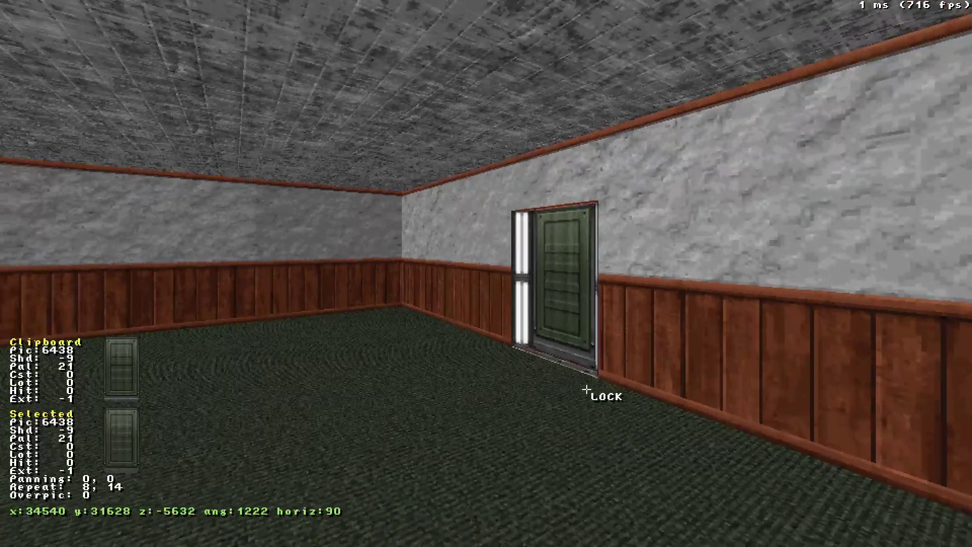
pyautogui.press('Up')
pyautogui.press('Right')
pyautogui.press('Left')
pyautogui.press('Down')
pyautogui.press('Left')
pyautogui.press('Up')
pyautogui.press('Right')
pyautogui.press('a')
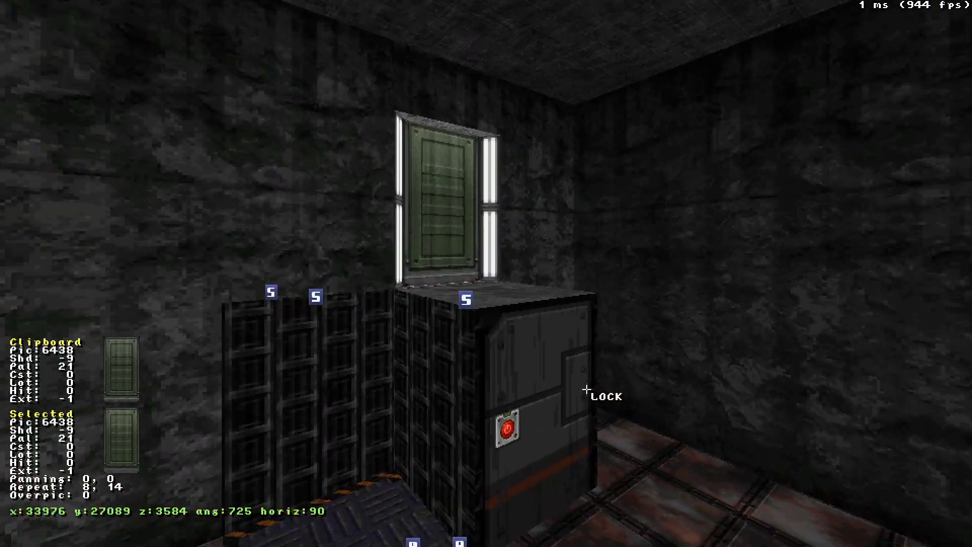
pyautogui.press('z')
pyautogui.press('Down')
pyautogui.press('Up')
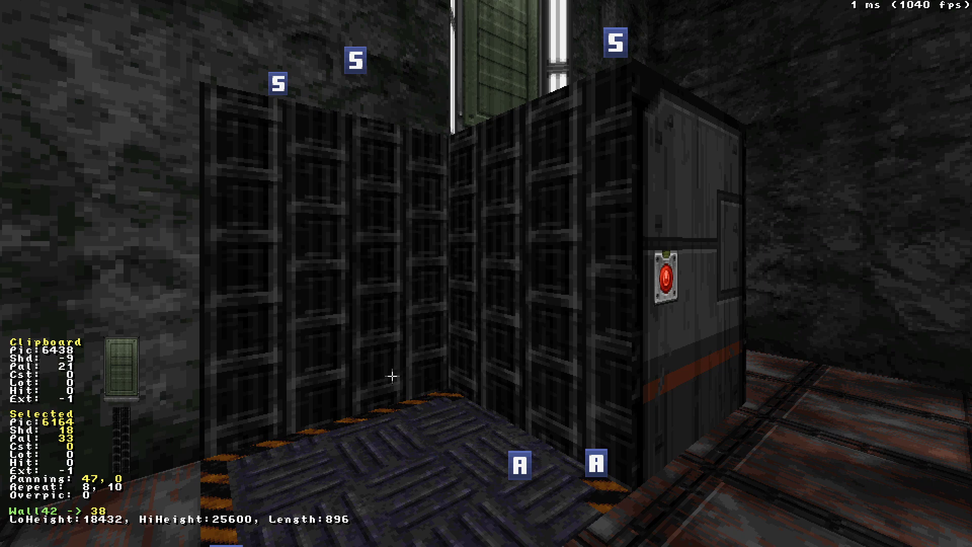
pyautogui.press('KP_Enter')
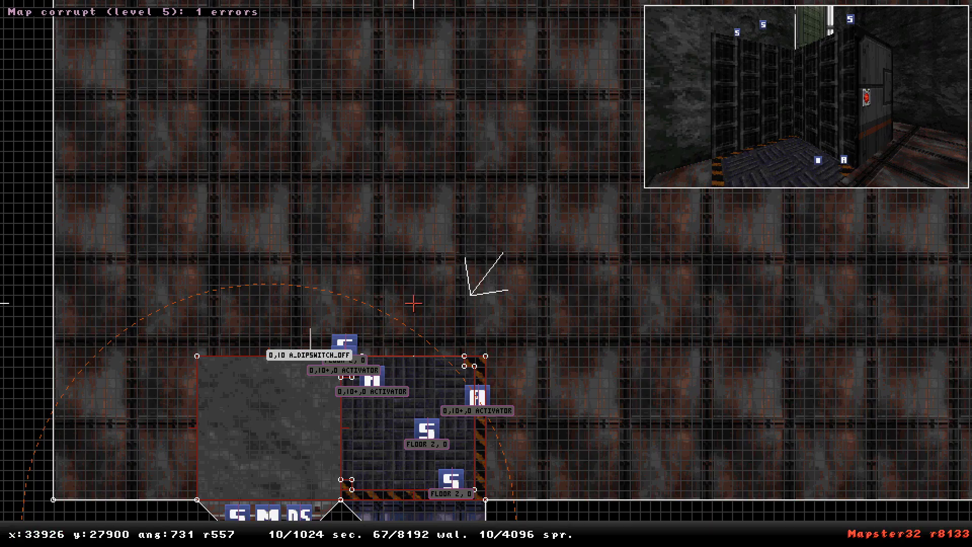
pyautogui.keyDown('alt'); pyautogui.scroll(8, 539, 453); pyautogui.keyUp('alt')
pyautogui.press('KP_Enter')
# Place a new sprite on the lift platform and change its tile to M (MusicAndSFX).
pyautogui.click(480, 388)
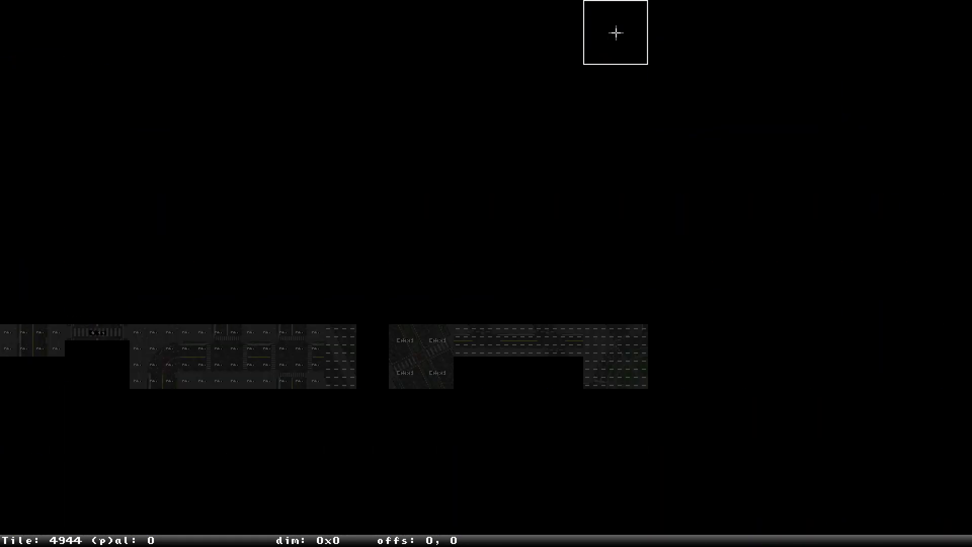
pyautogui.press('e')
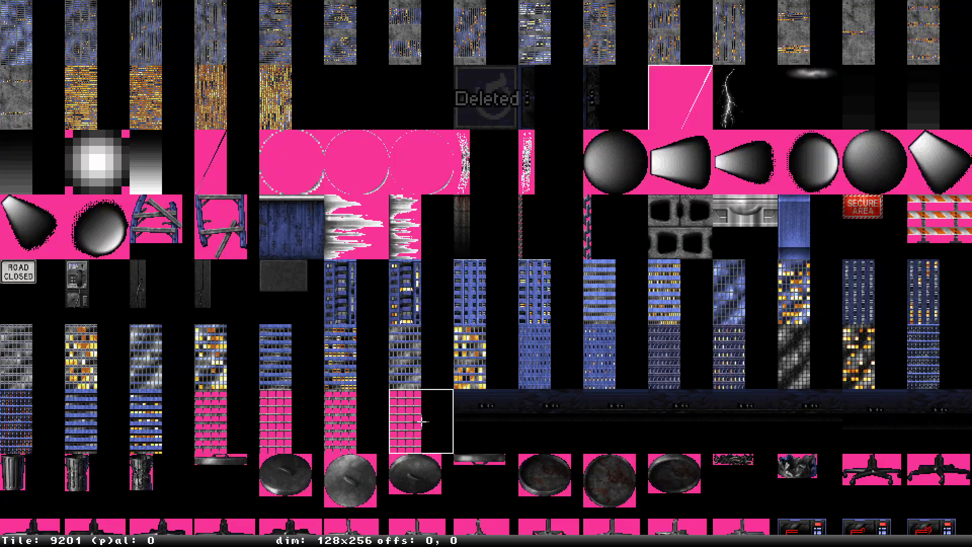
pyautogui.press('Up')
pyautogui.press('Up')
pyautogui.press('Up')
pyautogui.press('Up')
pyautogui.press('Up')
pyautogui.press('Up')
pyautogui.press('Up')
pyautogui.press('Up')
pyautogui.press('Up')
pyautogui.press('Up')
pyautogui.press('Up')
pyautogui.press('Up')
pyautogui.press('Up')
pyautogui.press('Up')
pyautogui.press('Up')
pyautogui.press('Up')
pyautogui.press('Up')
pyautogui.press('Up')
pyautogui.press('Up')
pyautogui.press('Up')
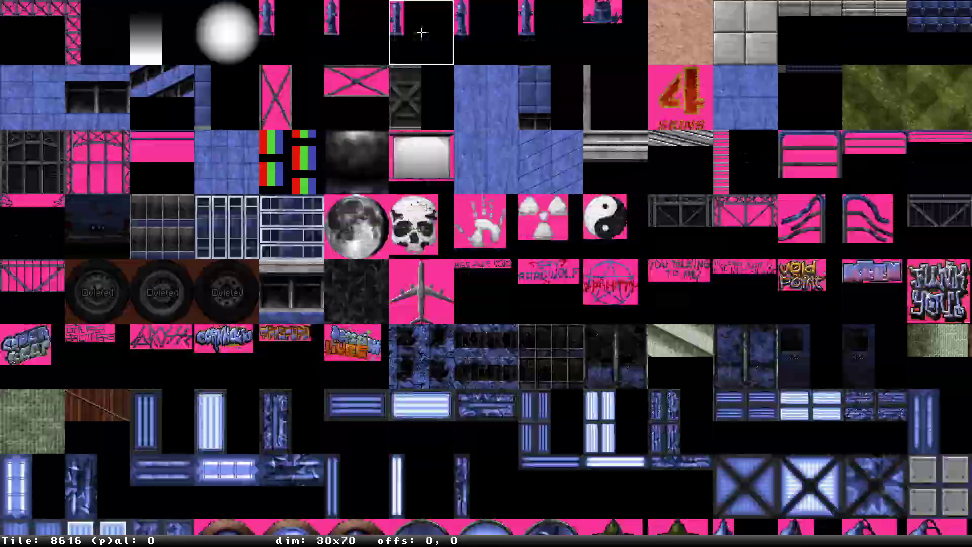
pyautogui.press('Up')
pyautogui.press('Up')
pyautogui.press('Up')
pyautogui.press('Up')
pyautogui.press('Up')
pyautogui.press('Up')
pyautogui.press('Up')
pyautogui.press('Up')
pyautogui.press('Up')
pyautogui.press('Up')
pyautogui.press('Up')
pyautogui.press('Up')
pyautogui.press('Up')
pyautogui.press('Up')
pyautogui.press('Up')
pyautogui.press('Up')
pyautogui.press('Up')
pyautogui.press('Up')
pyautogui.press('Up')
pyautogui.press('Up')
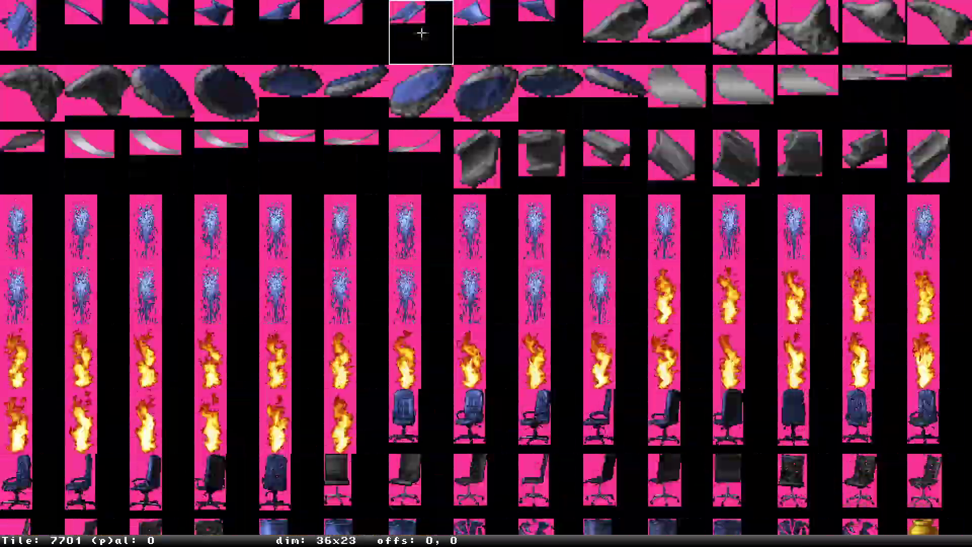
pyautogui.press('Up')
pyautogui.press('Up')
pyautogui.press('Up')
pyautogui.press('Up')
pyautogui.press('Up')
pyautogui.press('Up')
pyautogui.press('Up')
pyautogui.press('Up')
pyautogui.press('Up')
pyautogui.press('Up')
pyautogui.press('Up')
pyautogui.press('Up')
pyautogui.press('Up')
pyautogui.press('Up')
pyautogui.press('Up')
pyautogui.press('Up')
pyautogui.press('Up')
pyautogui.press('Up')
pyautogui.press('Up')
pyautogui.press('Up')
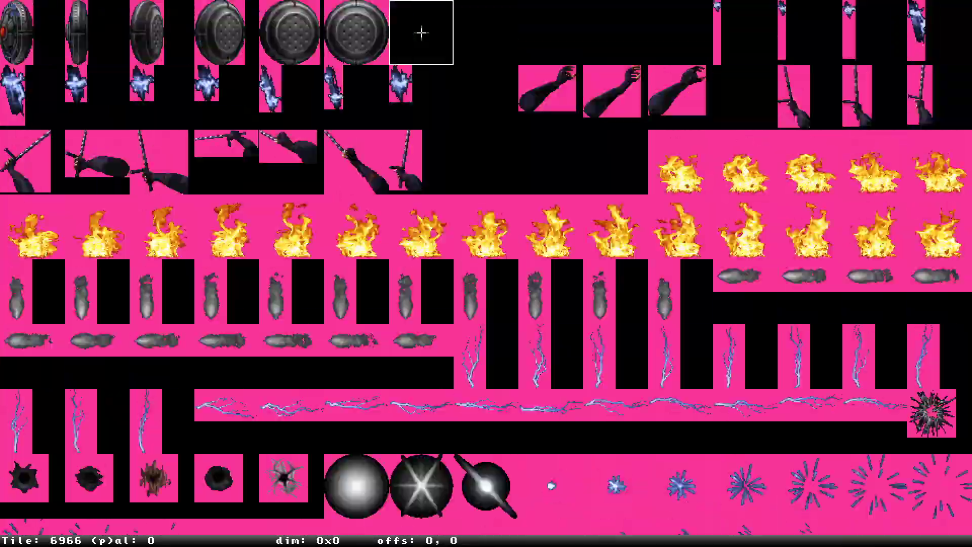
pyautogui.press('Up')
pyautogui.press('Up')
pyautogui.press('Up')
pyautogui.press('Up')
pyautogui.press('Up')
pyautogui.press('Up')
pyautogui.press('Up')
pyautogui.press('Up')
pyautogui.press('Up')
pyautogui.press('Up')
pyautogui.press('Up')
pyautogui.press('Up')
pyautogui.press('Up')
pyautogui.press('Up')
pyautogui.press('Up')
pyautogui.press('Up')
pyautogui.press('Up')
pyautogui.press('Up')
pyautogui.press('Up')
pyautogui.press('Up')
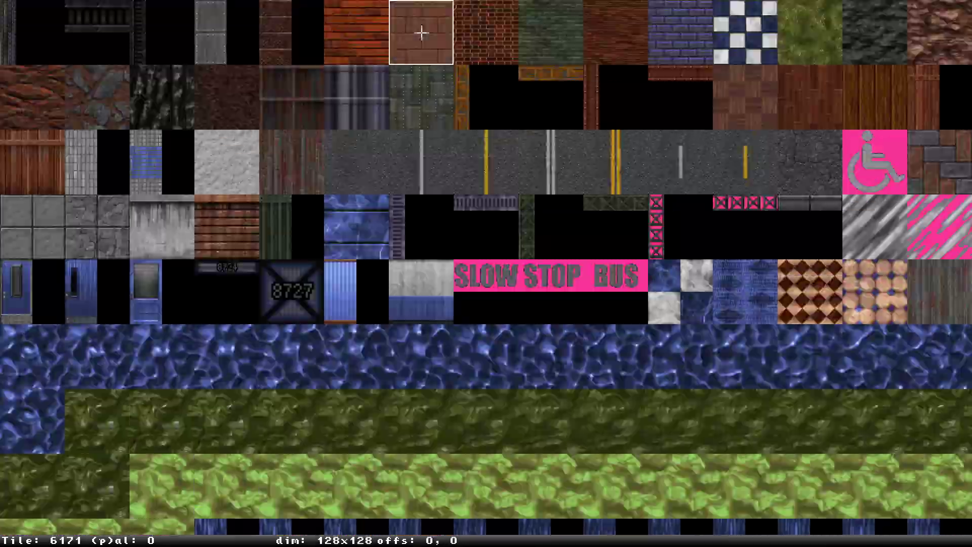
pyautogui.press('Up')
pyautogui.press('Up')
pyautogui.press('Up')
pyautogui.press('Up')
pyautogui.press('Up')
pyautogui.press('Up')
pyautogui.press('Up')
pyautogui.press('Up')
pyautogui.press('Up')
pyautogui.press('Up')
pyautogui.press('Up')
pyautogui.press('Up')
pyautogui.press('Up')
pyautogui.press('Up')
pyautogui.press('Up')
pyautogui.press('Up')
pyautogui.press('Up')
pyautogui.press('Up')
pyautogui.press('Up')
pyautogui.press('Up')
pyautogui.press('Down')
pyautogui.press('Down')
pyautogui.press('Down')
pyautogui.press('Left')
pyautogui.press('Left')
pyautogui.press('Left')
pyautogui.press('Left')
pyautogui.press('Return')
pyautogui.press('KP_Enter')
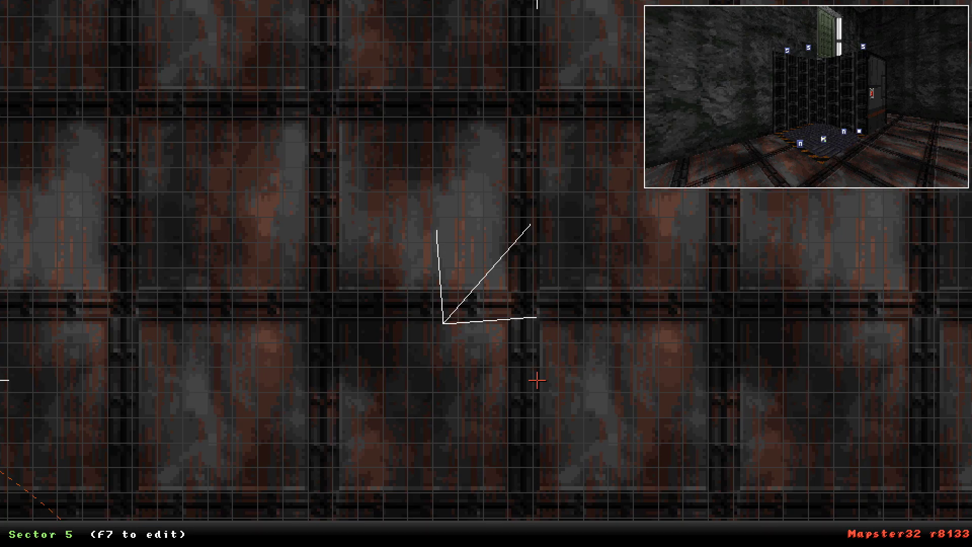
# Browse the pneumatic, sci-fi and metal door sounds in the sound index and play one of the sci-fi door sounds.
pyautogui.press('F2')
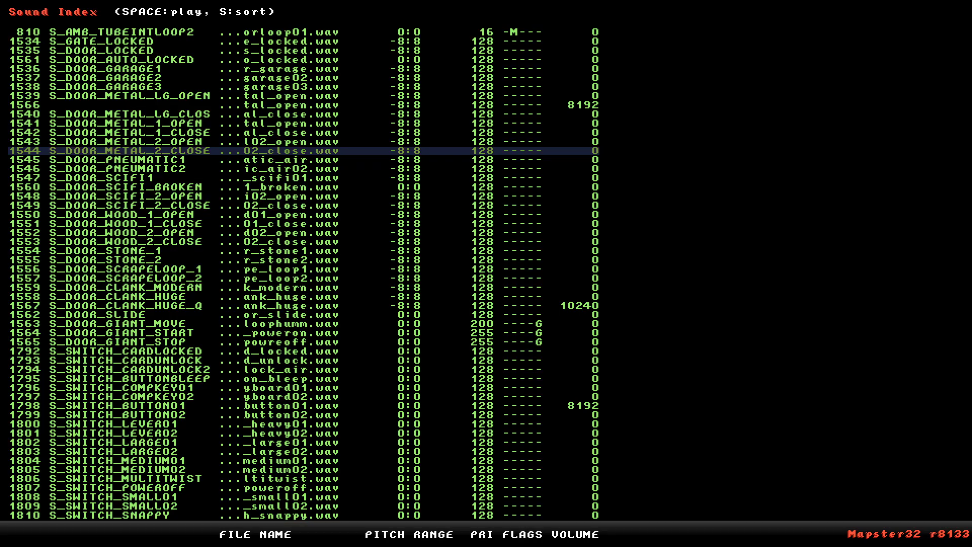
pyautogui.press('Down')
pyautogui.press('Down')
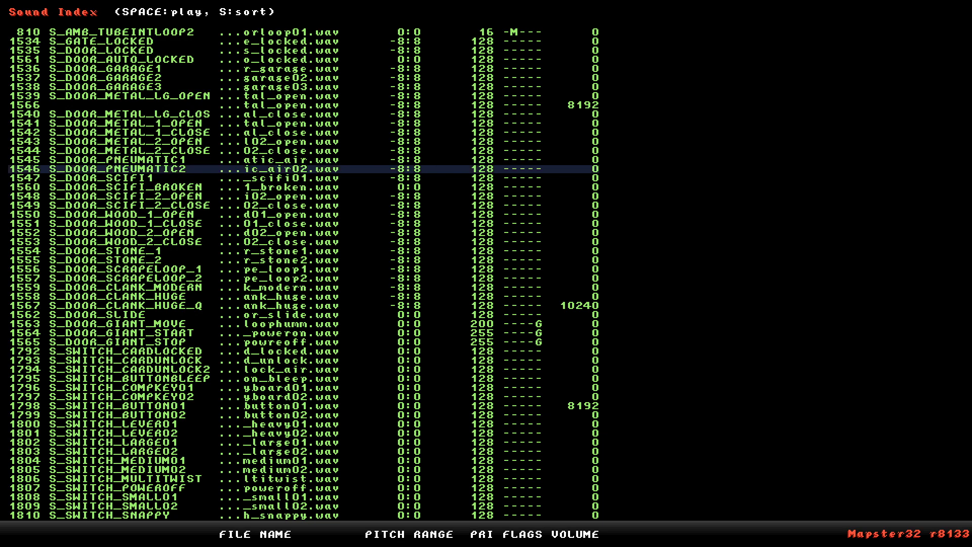
pyautogui.press('Down')
pyautogui.press('Down')
pyautogui.press('Down')
pyautogui.press('Down')
pyautogui.press('space')
pyautogui.press('Up')
pyautogui.press('Up')
pyautogui.press('Up')
pyautogui.press('Up')
pyautogui.press('Up')
pyautogui.press('Up')
pyautogui.press('Up')
pyautogui.press('Up')
pyautogui.press('Up')
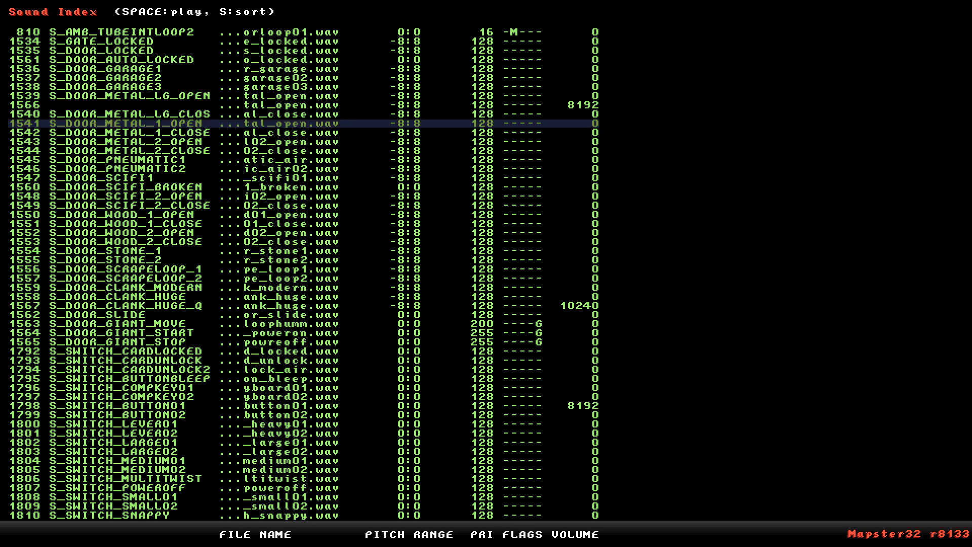
# Examine the stone, scrape-loop, clank, slide and giant door entries in the sound index for a suitable lift sound.
pyautogui.press('Down')
pyautogui.press('Down')
pyautogui.press('Down')
pyautogui.press('Down')
pyautogui.press('Down')
pyautogui.press('Down')
pyautogui.press('Down')
pyautogui.press('Down')
pyautogui.press('Down')
pyautogui.press('Down')
pyautogui.press('Down')
pyautogui.press('Down')
pyautogui.press('Down')
pyautogui.press('Down')
pyautogui.press('Down')
pyautogui.press('Down')
pyautogui.press('Down')
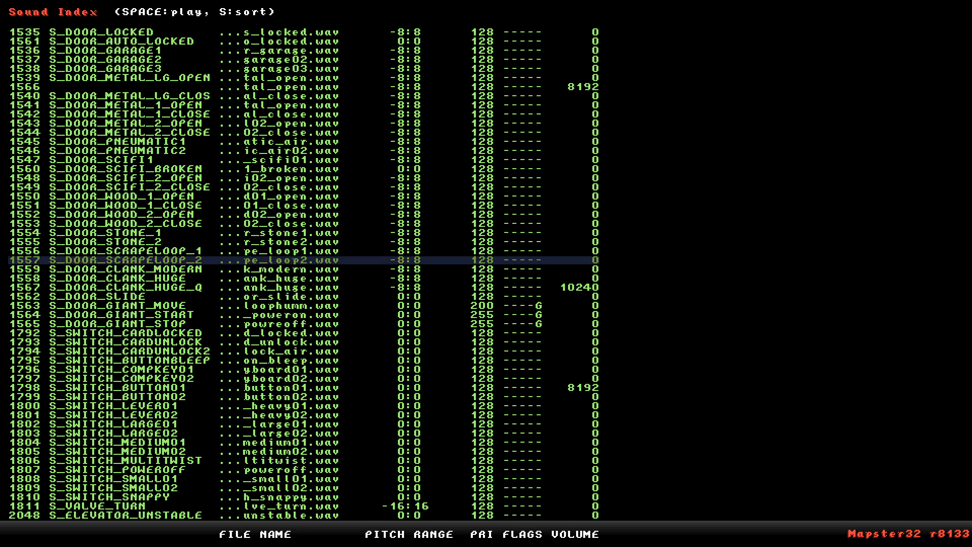
pyautogui.press('Up')
pyautogui.press('Up')
pyautogui.press('Up')
pyautogui.press('Down')
pyautogui.press('Down')
pyautogui.press('Down')
pyautogui.press('Down')
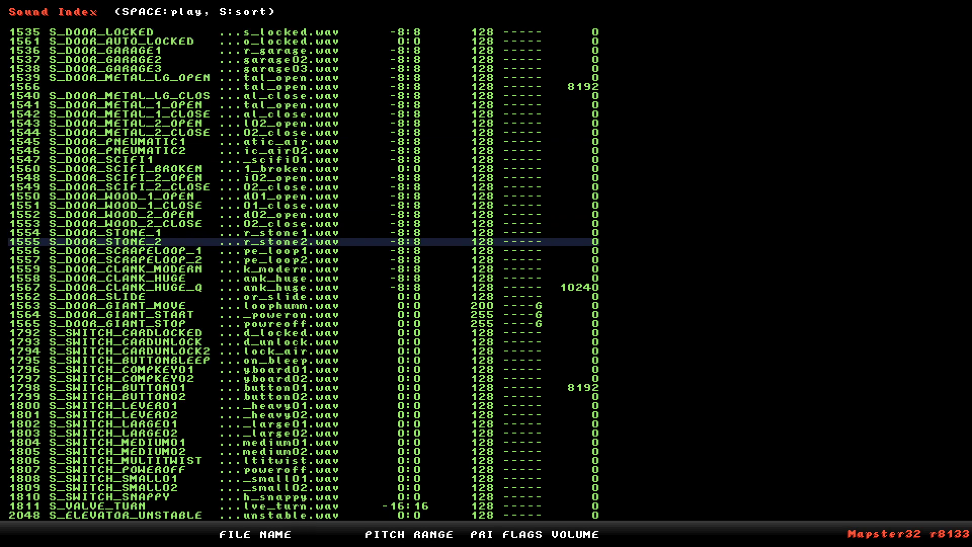
pyautogui.press('Down')
pyautogui.press('Down')
pyautogui.press('Down')
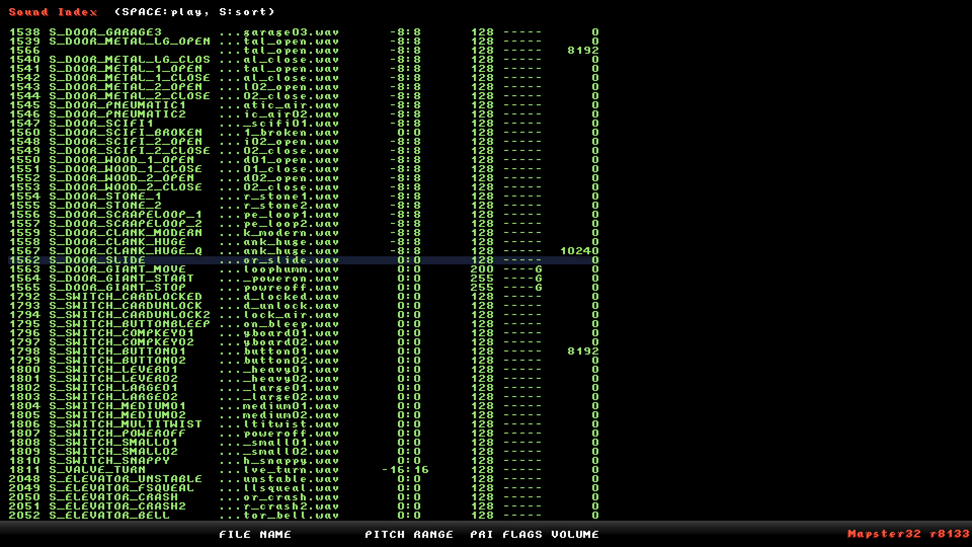
pyautogui.press('Down')
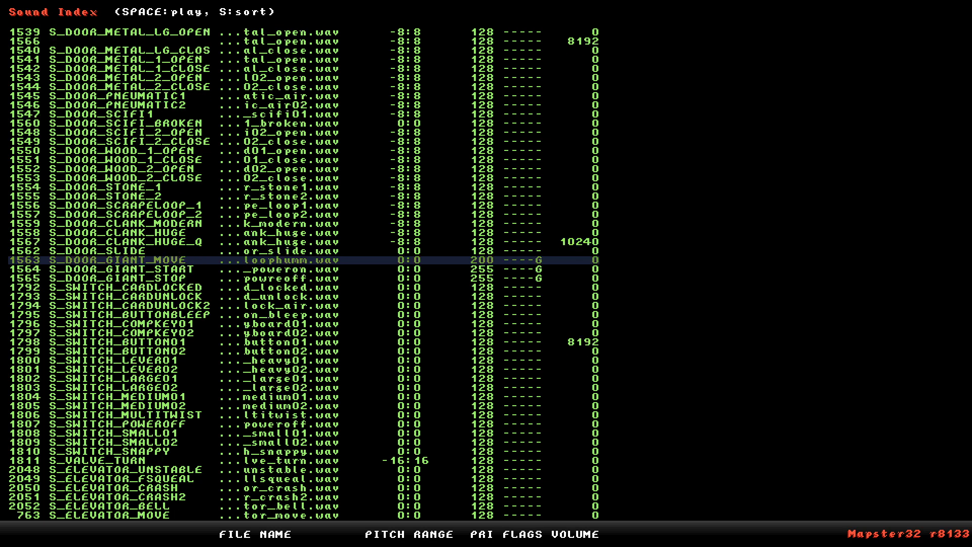
pyautogui.press('Down')
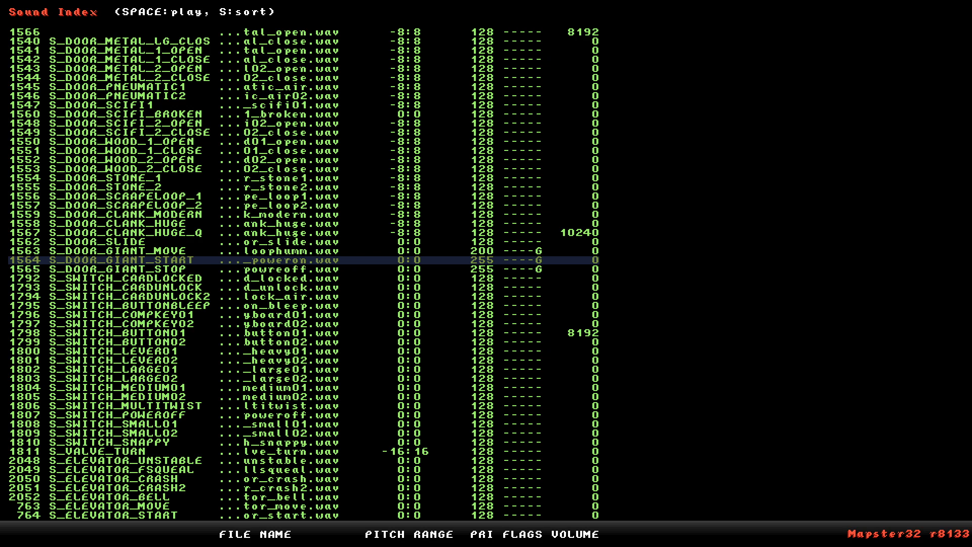
pyautogui.press('Down')
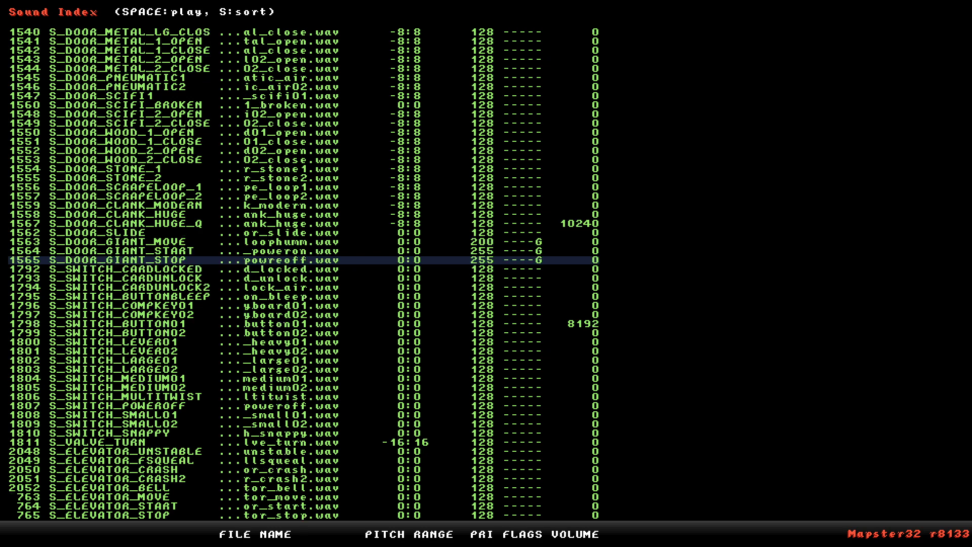
# Look up the elevator sounds in the sound index and note the number of S_ELEVATOR_MOVE, sound 763.
pyautogui.press('Down')
pyautogui.press('Down')
pyautogui.press('Down')
pyautogui.press('Down')
pyautogui.press('Down')
pyautogui.press('Down')
pyautogui.press('Down')
pyautogui.press('Down')
pyautogui.press('Down')
pyautogui.press('Down')
pyautogui.press('Down')
pyautogui.press('Down')
pyautogui.press('Down')
pyautogui.press('Down')
pyautogui.press('Down')
pyautogui.press('Down')
pyautogui.press('Down')
pyautogui.press('Down')
pyautogui.press('Down')
pyautogui.press('Down')
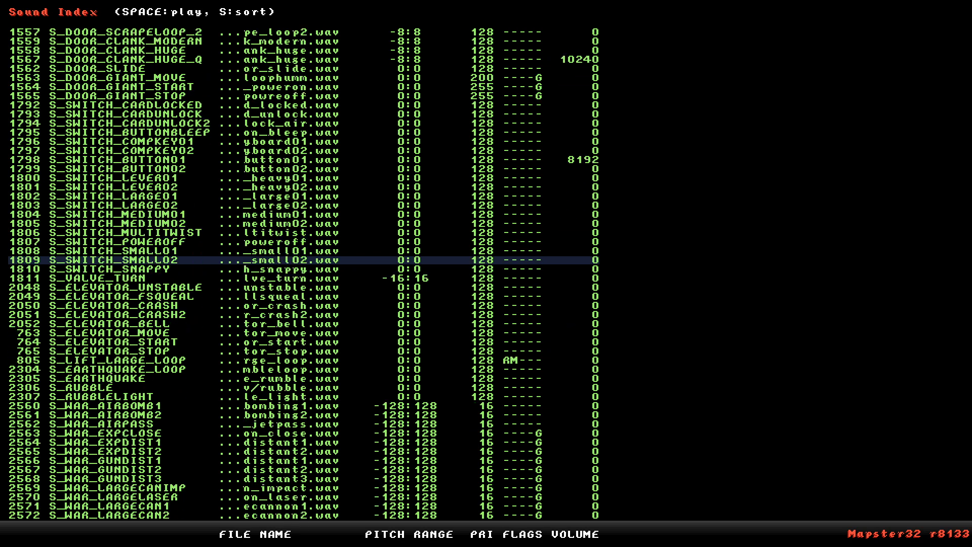
pyautogui.press('Down')
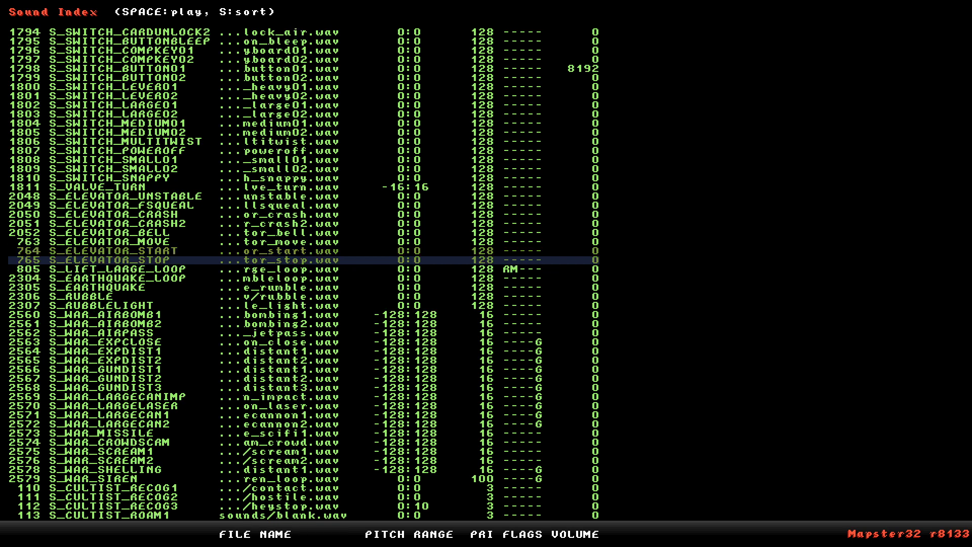
pyautogui.press('Up')
pyautogui.press('Up')
pyautogui.press('Up')
pyautogui.press('Down')
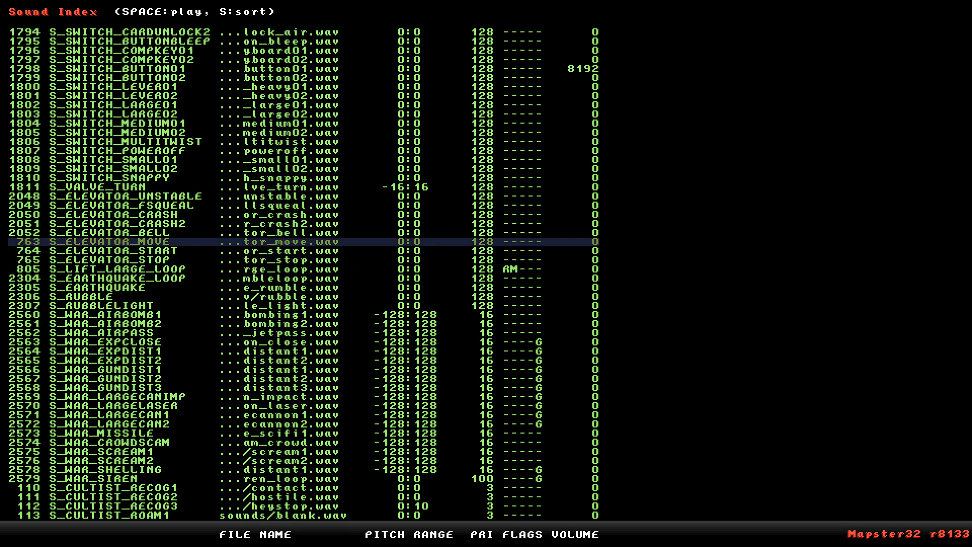
pyautogui.press('Escape')
# Set the lo-tag to 763 and the hi-tag to 10 on the A_MUSICFX_PLUS sprite on the lift platform.
pyautogui.scroll(-3, 536, 380)
pyautogui.moveTo(536, 380); pyautogui.dragTo(458, 311, button='right')
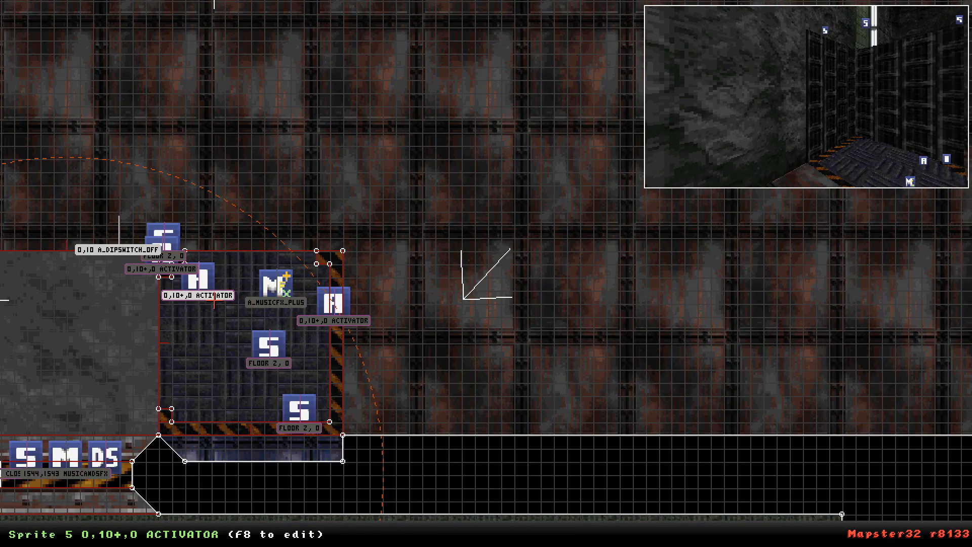
pyautogui.moveTo(283, 293)
pyautogui.press('t')
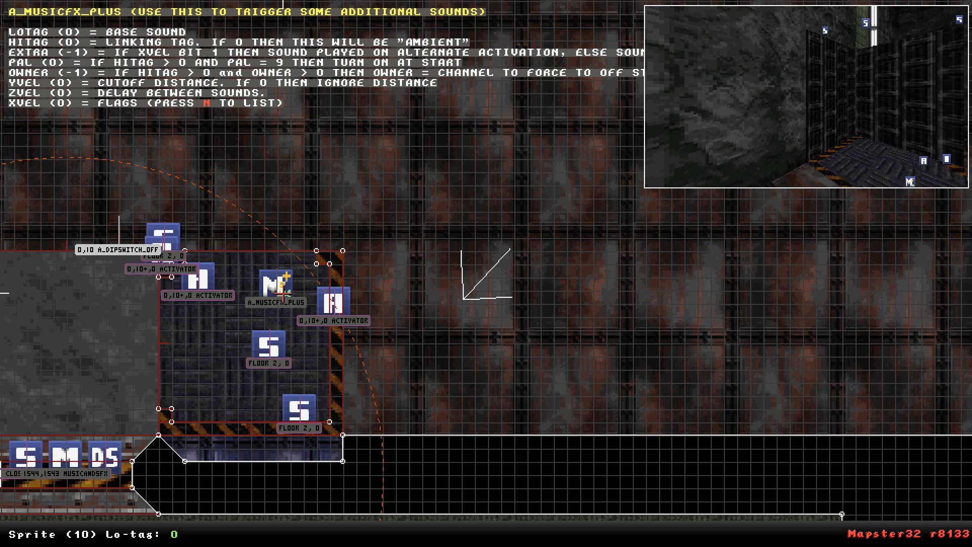
pyautogui.write('763')
pyautogui.press('Return')
pyautogui.hotkey('alt', 'h')
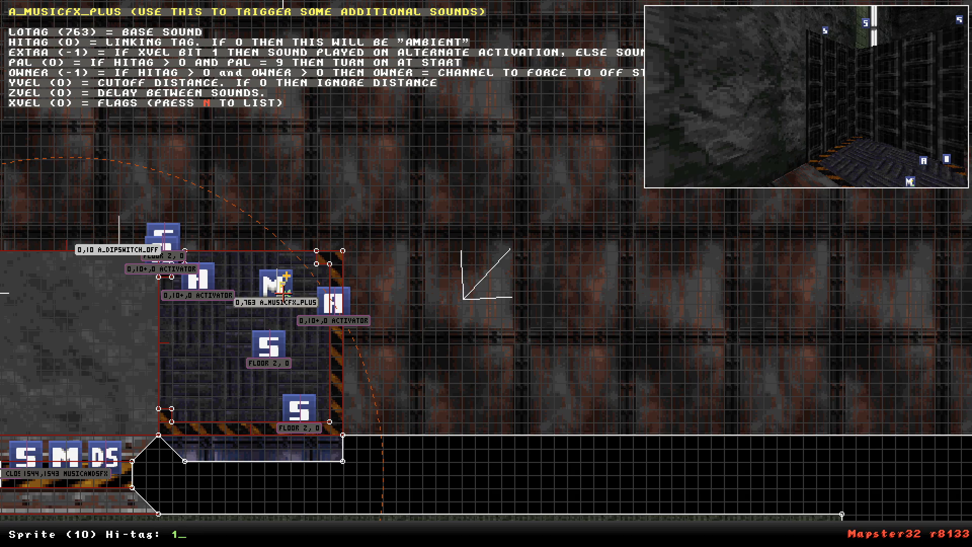
pyautogui.write('0')
pyautogui.press('Return')
pyautogui.scroll(-3, 283, 293)
pyautogui.scroll(1, 283, 293)
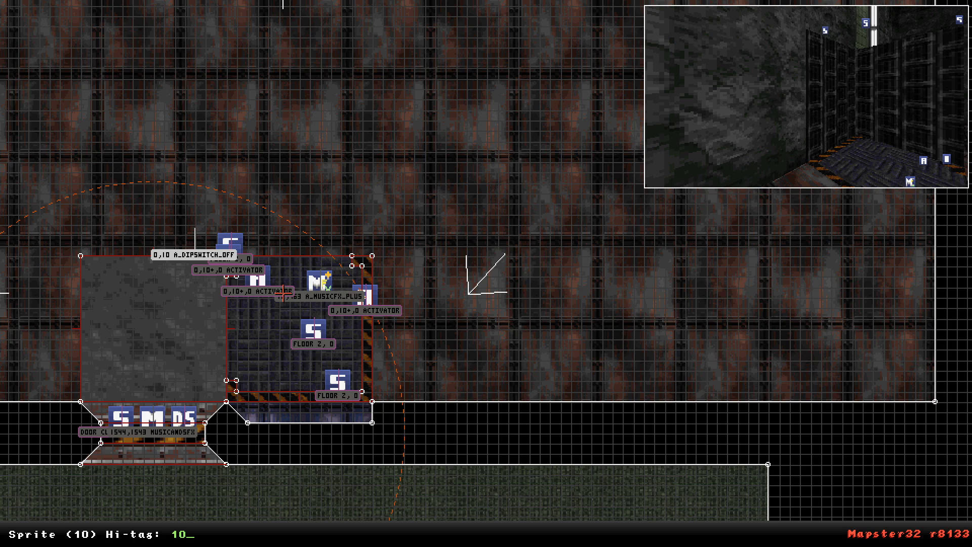
# Playtest the map, operating the lift with the red switch on the crate, and quit the test to the editor.
pyautogui.press('w')
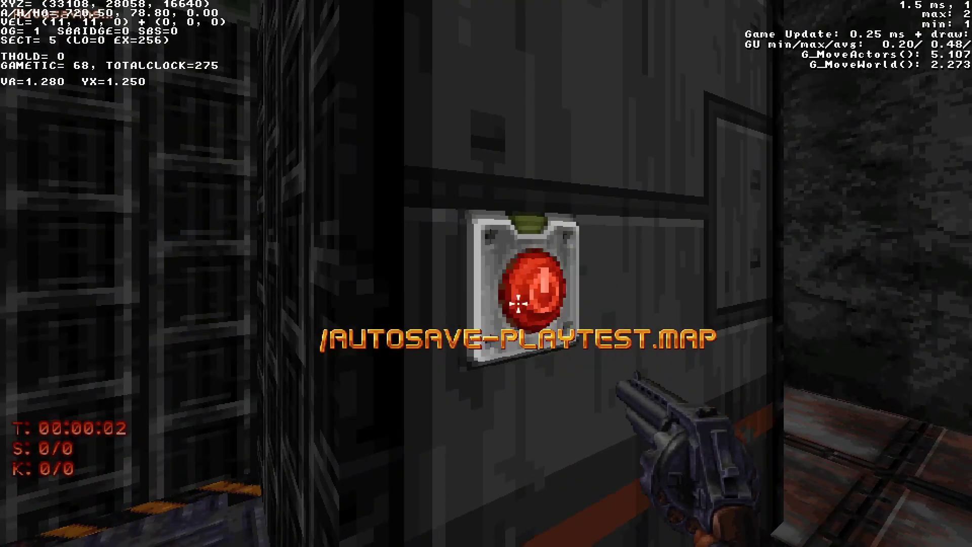
pyautogui.press('e')
pyautogui.press('s')
pyautogui.press('a')
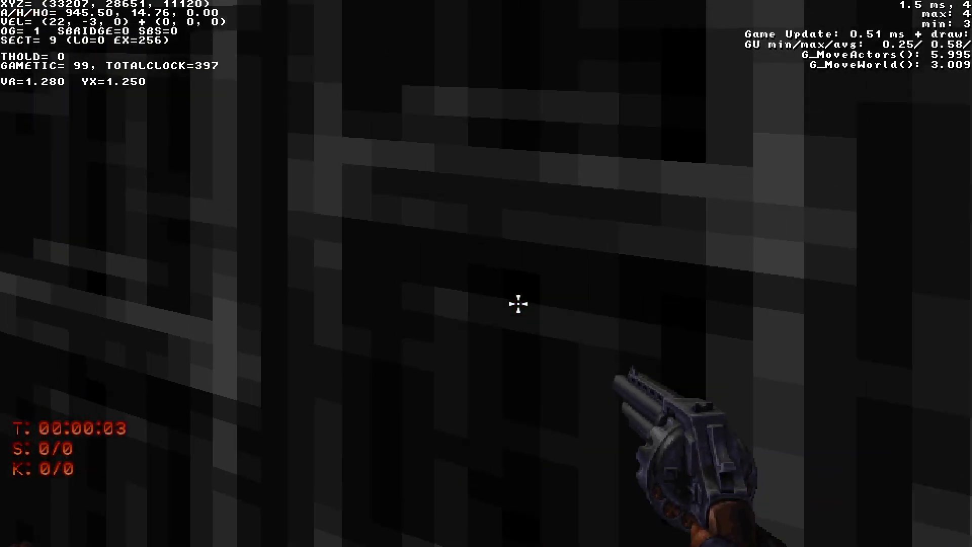
pyautogui.press('s')
pyautogui.press('d')
pyautogui.press('w')
pyautogui.press('d')
pyautogui.press('space')
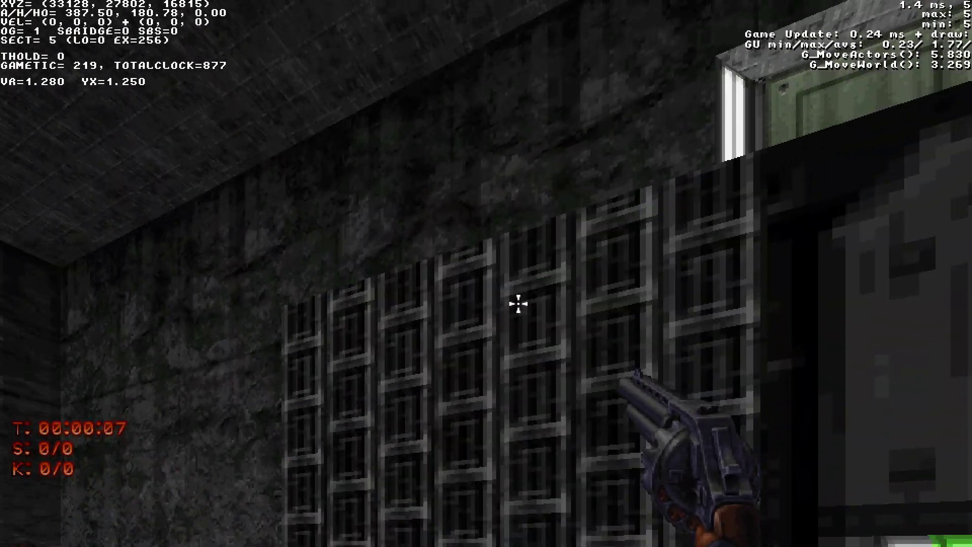
pyautogui.press('w')
pyautogui.press('space')
pyautogui.press('s')
pyautogui.press('d')
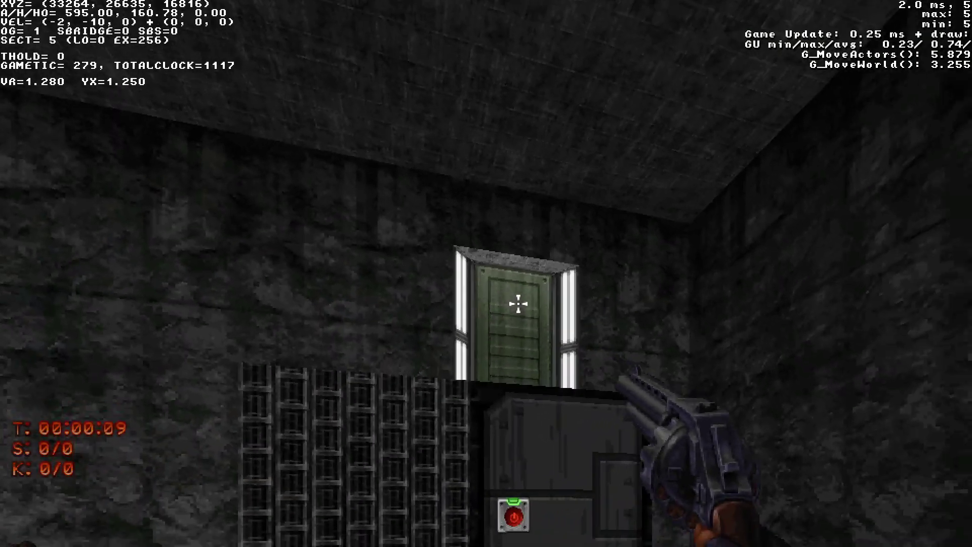
pyautogui.click(518, 303)
pyautogui.press('`')
pyautogui.write('quit')
pyautogui.press('Return')
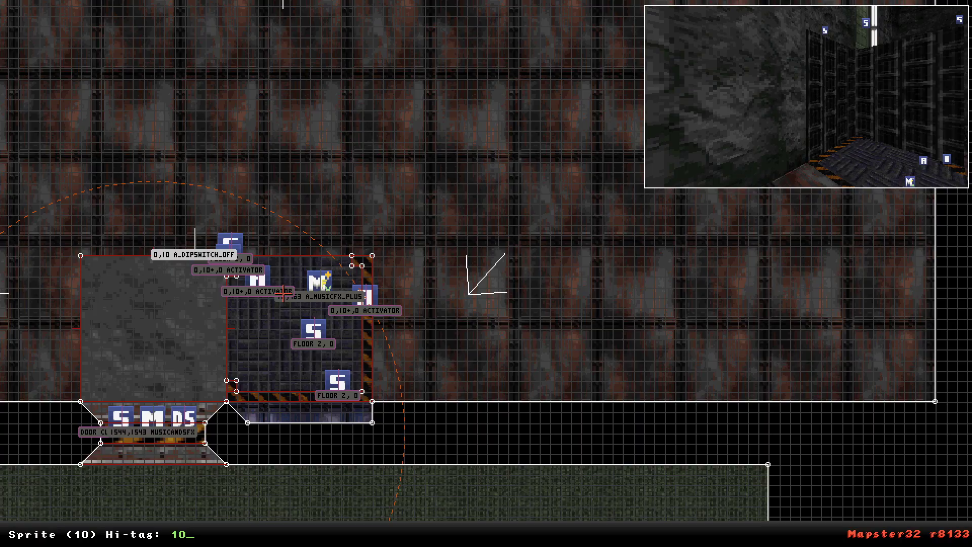
# Inspect the properties of the DS sprite in the green door sector, and shift the sprite aside and back.
pyautogui.scroll(5, 258, 474)
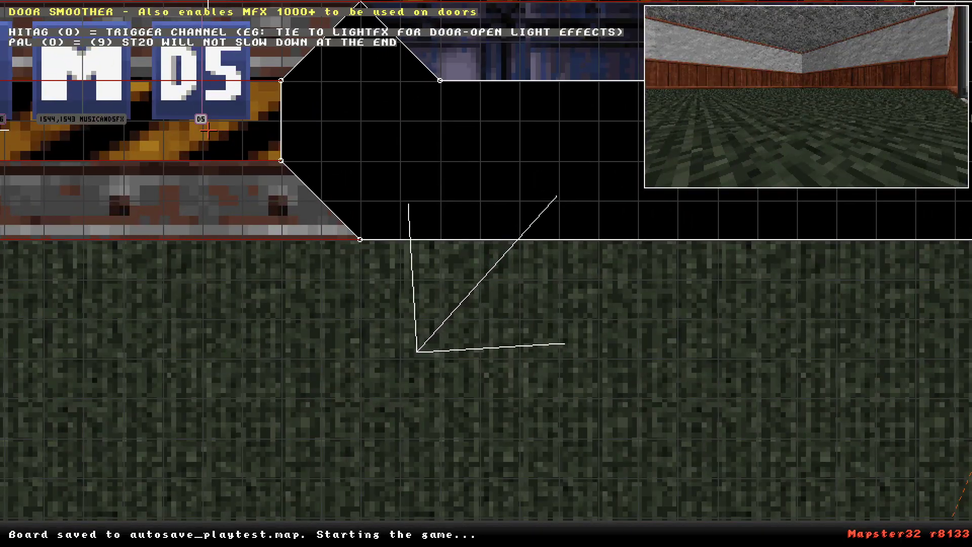
pyautogui.press('F8')
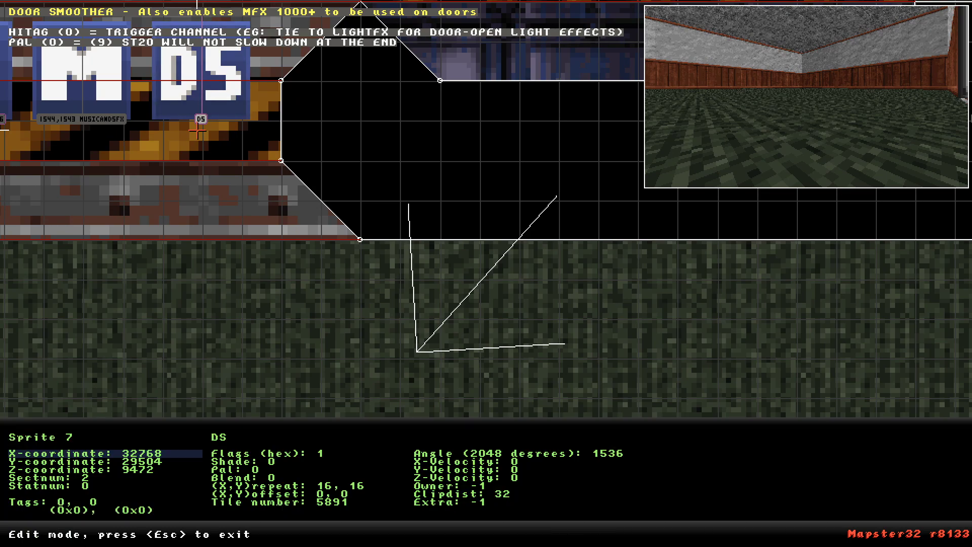
pyautogui.press('Escape')
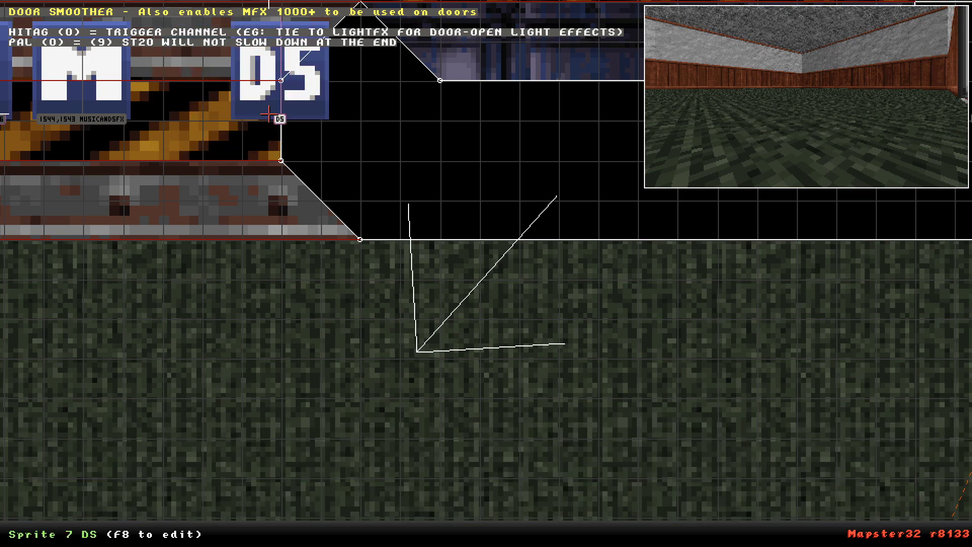
pyautogui.moveTo(112, 114); pyautogui.dragTo(86, 116)
pyautogui.moveTo(87, 117); pyautogui.dragTo(49, 164, button='right')
pyautogui.moveTo(388, 227)
pyautogui.mouseDown()
pyautogui.moveTo(387, 256)
pyautogui.moveTo(390, 229)
pyautogui.mouseUp()
pyautogui.scroll(-6, 632, 218)
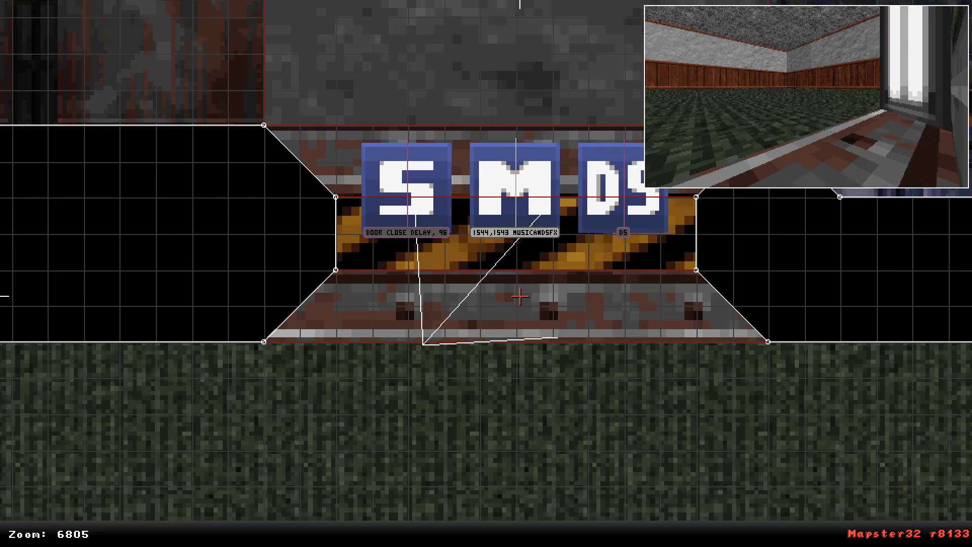
pyautogui.scroll(5, 501, 294)
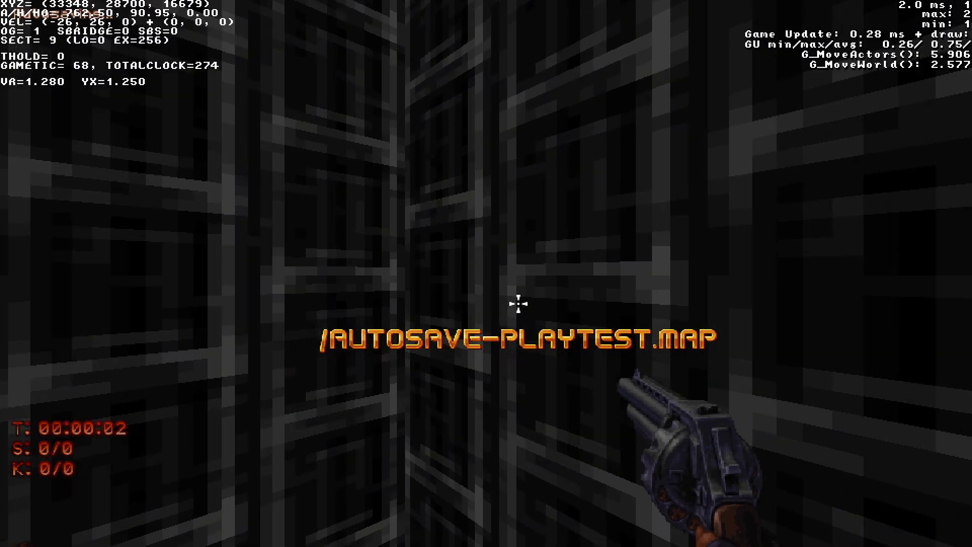
# Playtest the lift again with the crate's switch and watch the platform and green door from the room.
pyautogui.press('space')
pyautogui.press('s')
pyautogui.press('d')
pyautogui.press('w')
pyautogui.press('w')
pyautogui.press('e')
pyautogui.press('s')
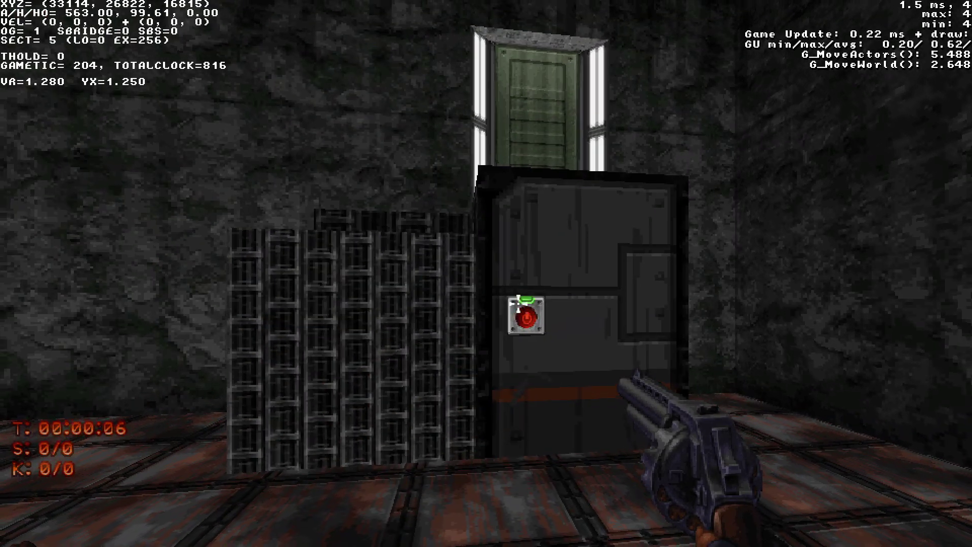
pyautogui.press('d')
pyautogui.press('s')
pyautogui.press('w')
# Enter the noclip cheat in the playtest and view the green door and lift platform from above the crate.
pyautogui.press('Escape')
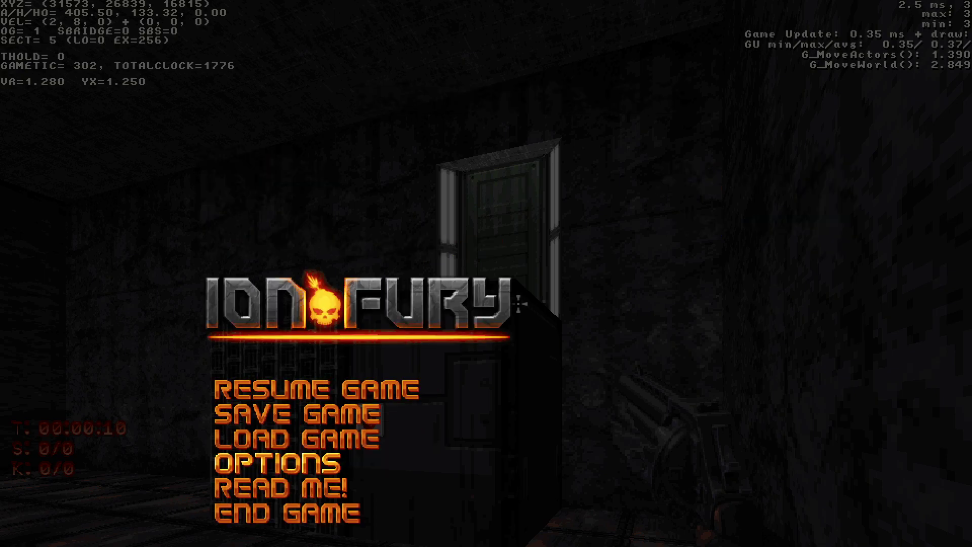
pyautogui.press('Escape')
pyautogui.press('w')
pyautogui.write('snoclip')
pyautogui.press('Return')
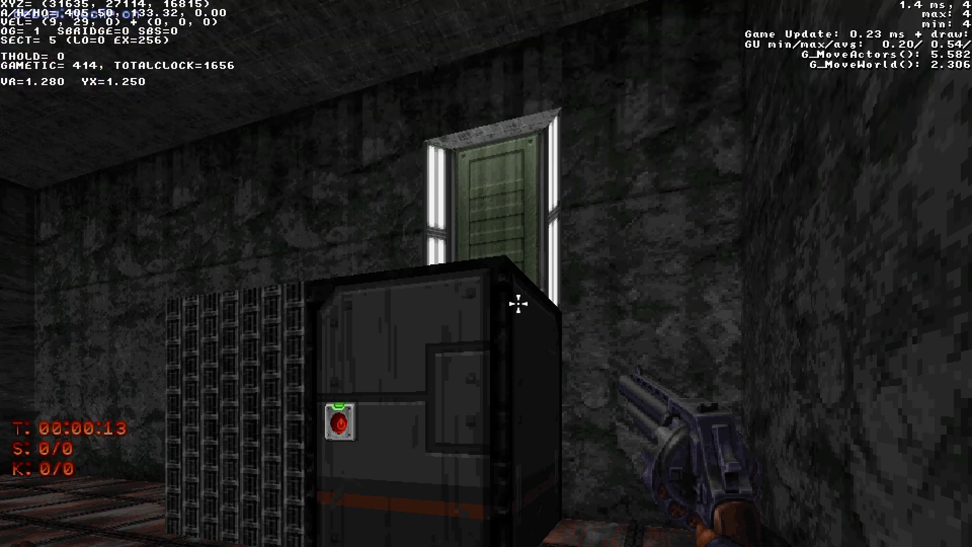
pyautogui.press('w')
pyautogui.press('s')
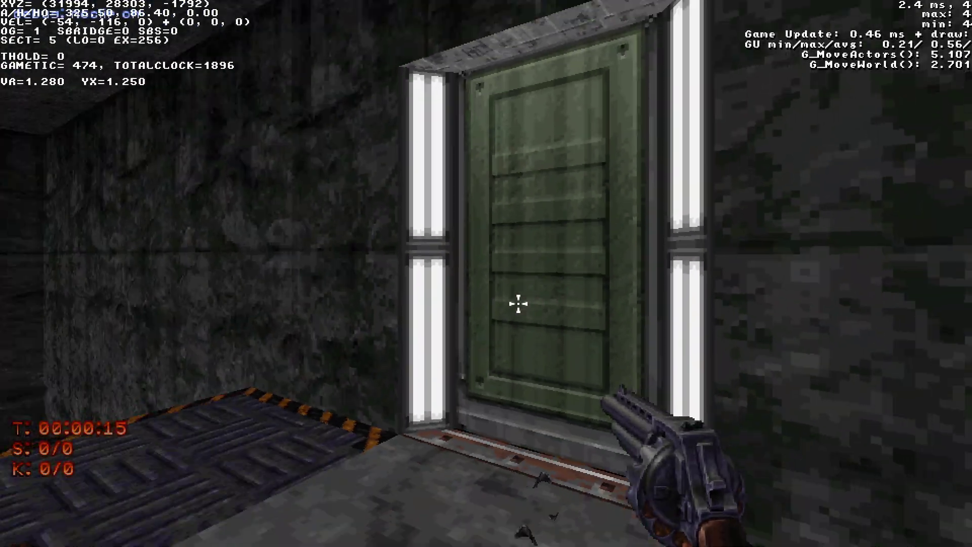
pyautogui.press('w')
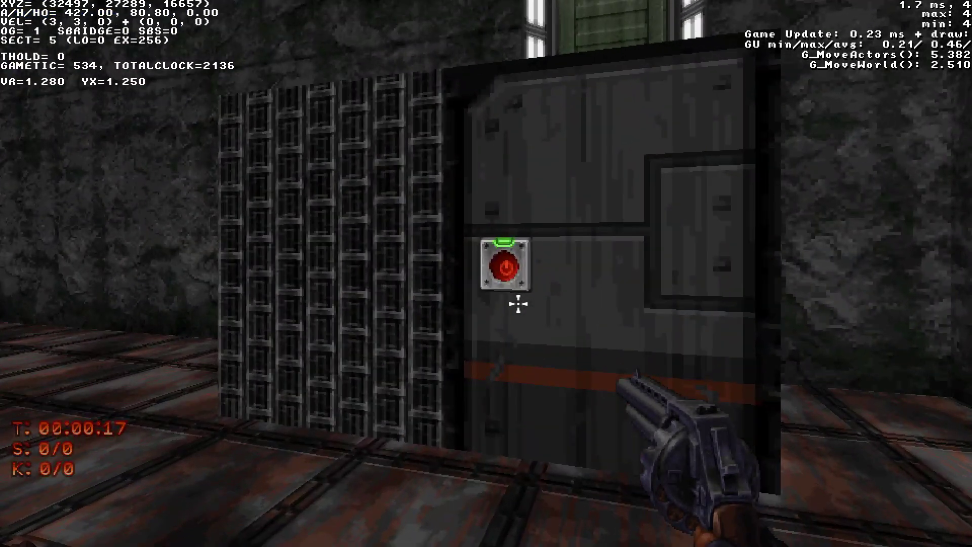
# End the running game and quit the playtest to return to the Mapster32 map editor.
pyautogui.press('Escape')
pyautogui.press('Up')
pyautogui.press('Return')
pyautogui.press('y')
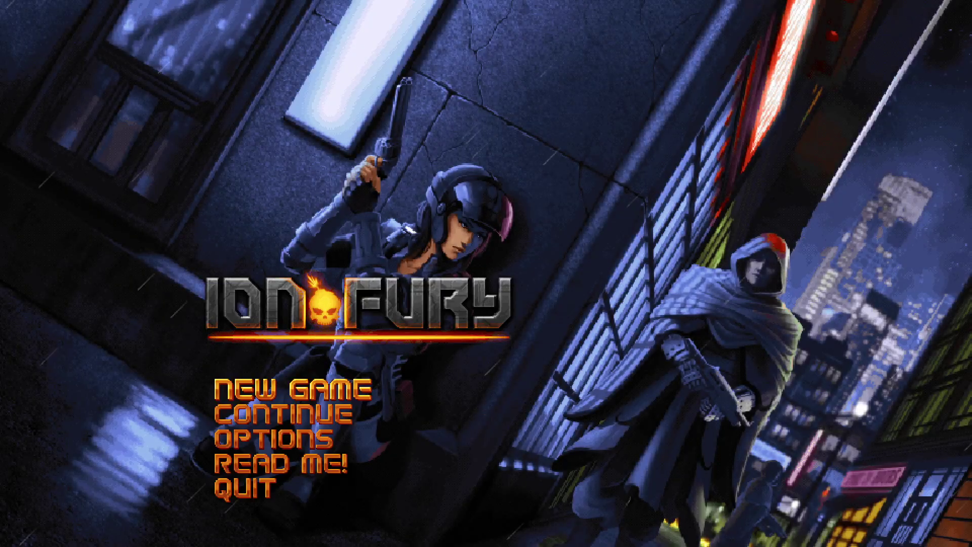
pyautogui.press('`')
pyautogui.write('quit')
pyautogui.press('Return')
# Move the DS sprite aside, enter lo-tag 20 for the green door sector, and put the sprite back in that sector.
pyautogui.scroll(-2, 486, 273)
pyautogui.moveTo(487, 270); pyautogui.dragTo(486, 273, button='right')
pyautogui.scroll(2, 486, 273)
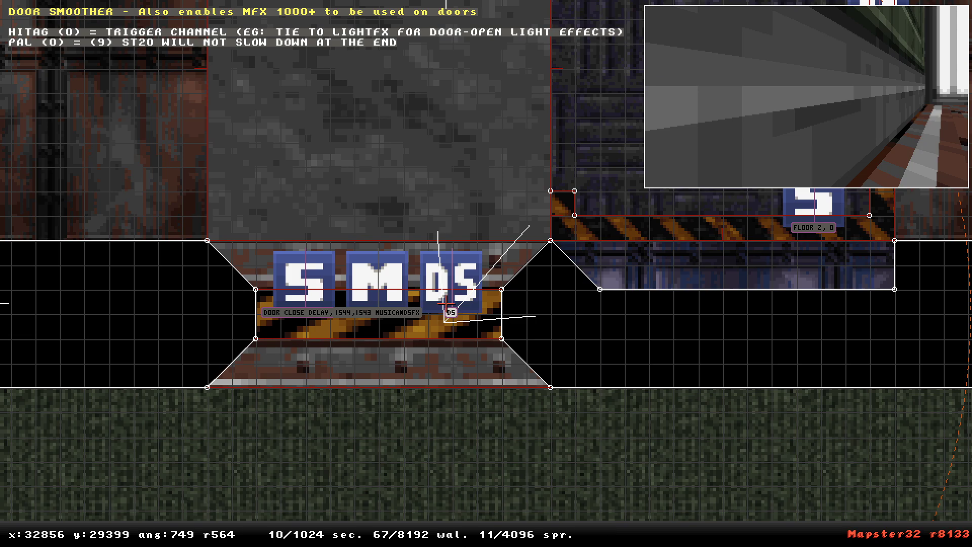
pyautogui.moveTo(451, 314); pyautogui.dragTo(451, 215)
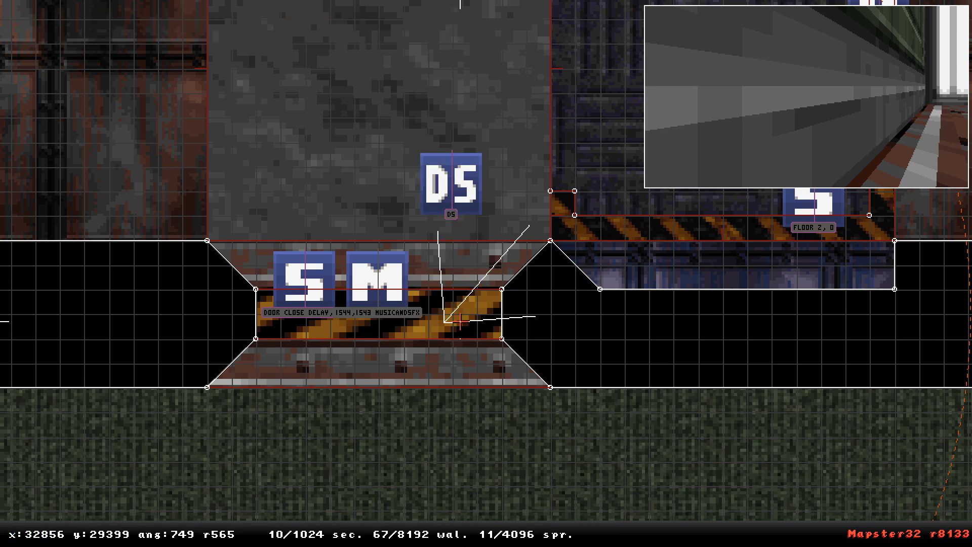
pyautogui.write('t20')
pyautogui.press('Return')
pyautogui.moveTo(450, 201); pyautogui.dragTo(474, 315)
pyautogui.scroll(-5, 475, 315)
pyautogui.moveTo(475, 315); pyautogui.dragTo(484, 275, button='right')
pyautogui.scroll(3, 486, 271)
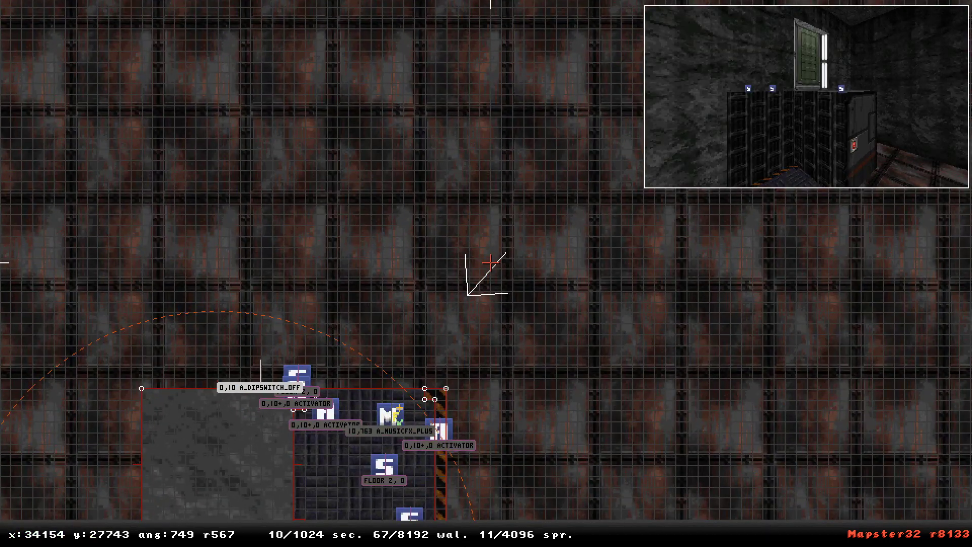
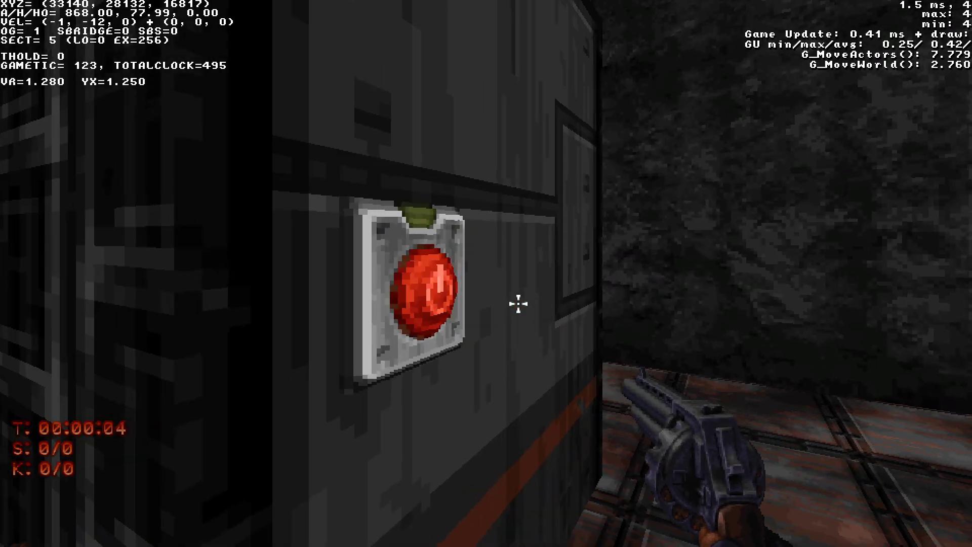
# Playtest the crate's switch and lift, then open the green door and walk through into the wood-panelled room.
pyautogui.press('space')
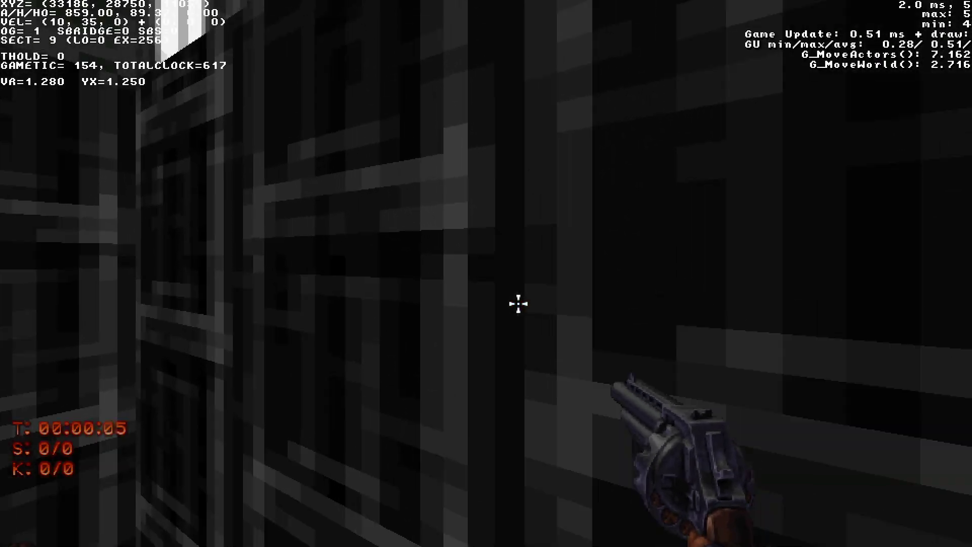
pyautogui.press('w')
pyautogui.press('space')
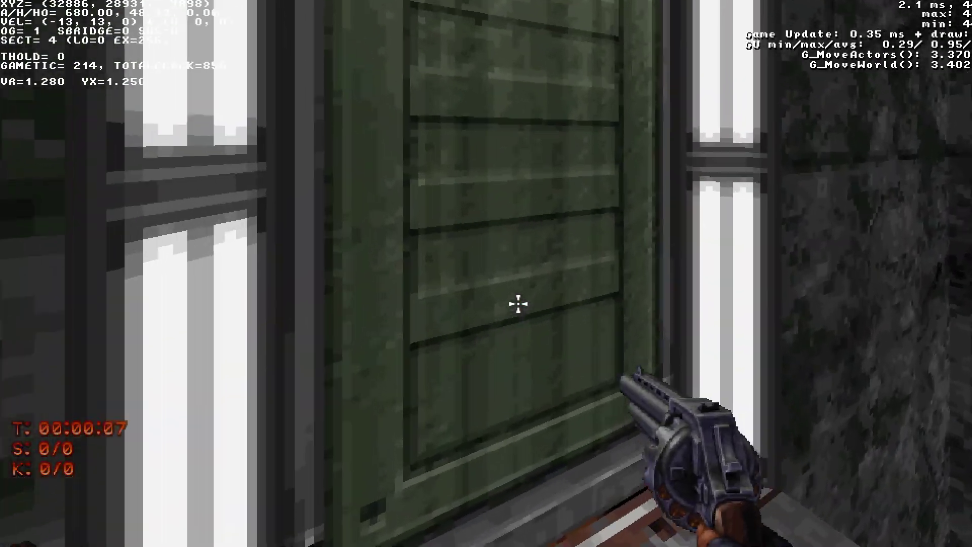
pyautogui.press('space')
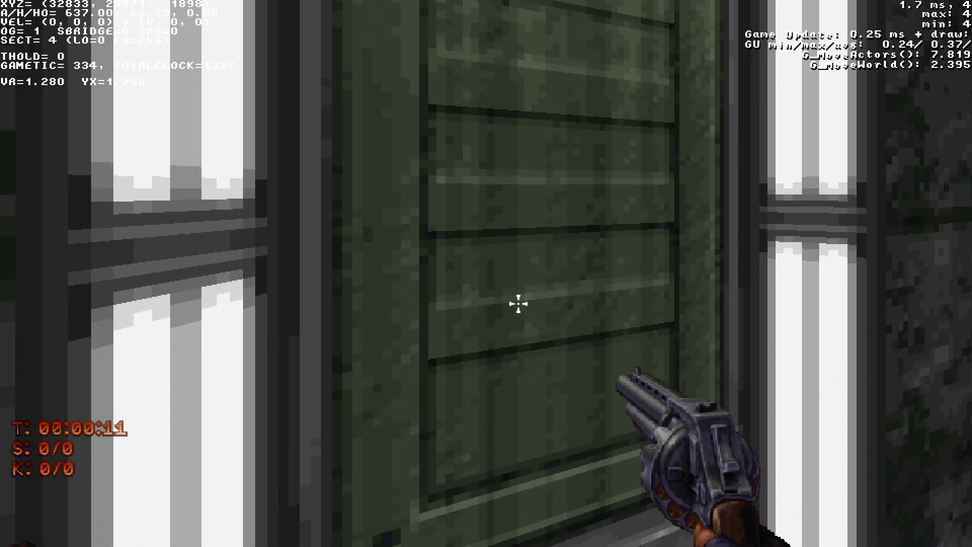
pyautogui.press('space')
pyautogui.press('w')
pyautogui.press('s')
pyautogui.press('w')
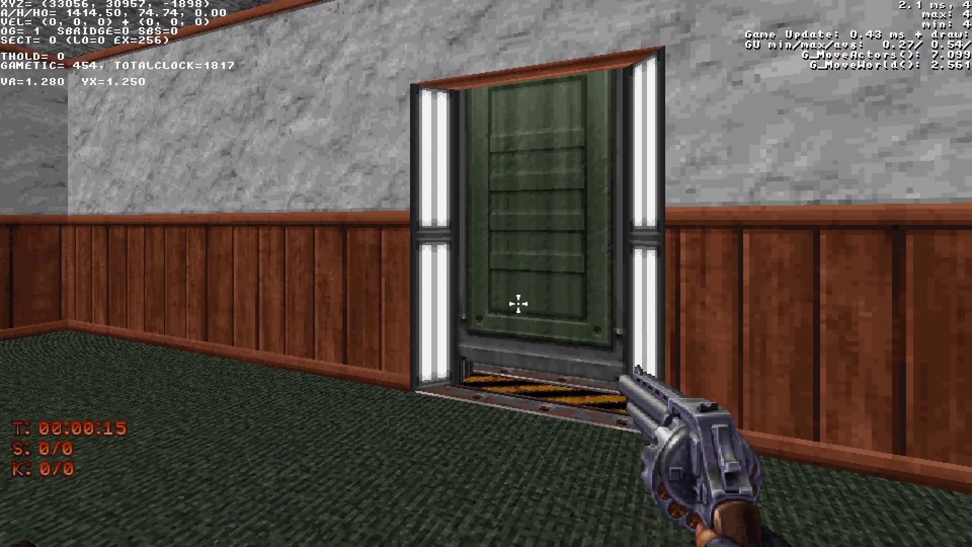
# Try the green door from the carpeted room's side and quit the playtest to return to the map editor.
pyautogui.press('w')
pyautogui.press('space')
pyautogui.press('s')
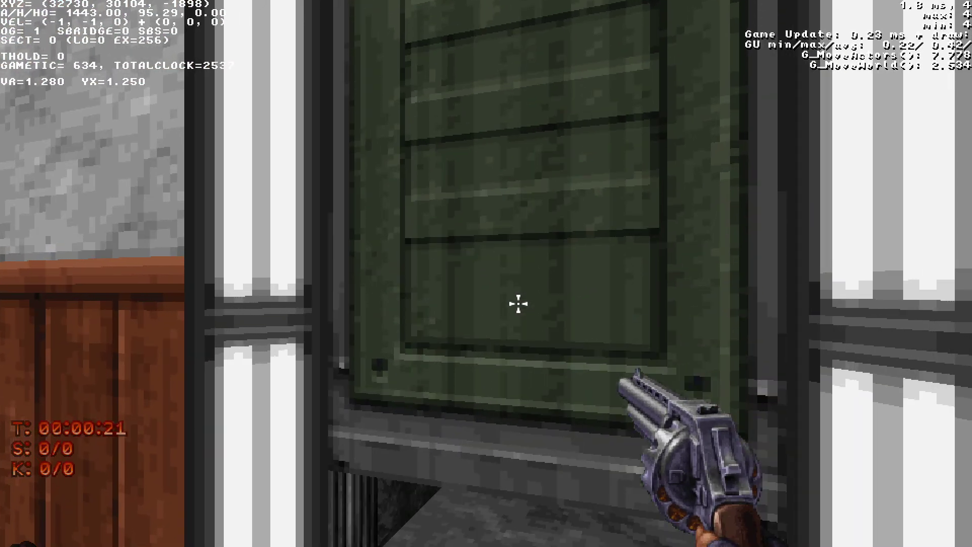
pyautogui.press('w')
pyautogui.press('`')
pyautogui.write('quit')
pyautogui.press('Return')
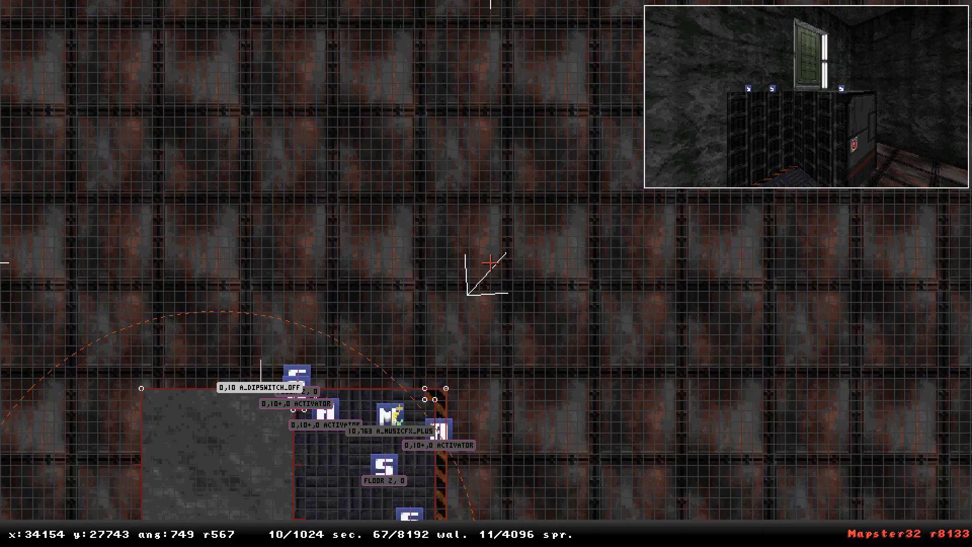
# Try a lighter shade on the dark rock wall beside the green door in the 3D view.
pyautogui.scroll(-4, 490, 263)
pyautogui.rightClick(354, 365)
pyautogui.scroll(6, 487, 274)
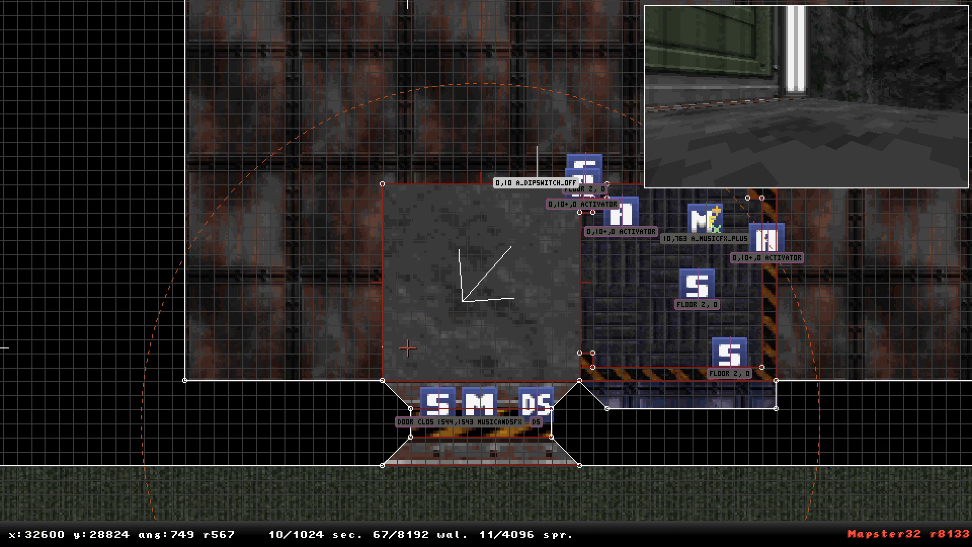
pyautogui.press('KP_Enter')
pyautogui.moveTo(518, 476); pyautogui.dragTo(518, 475, button='middle')
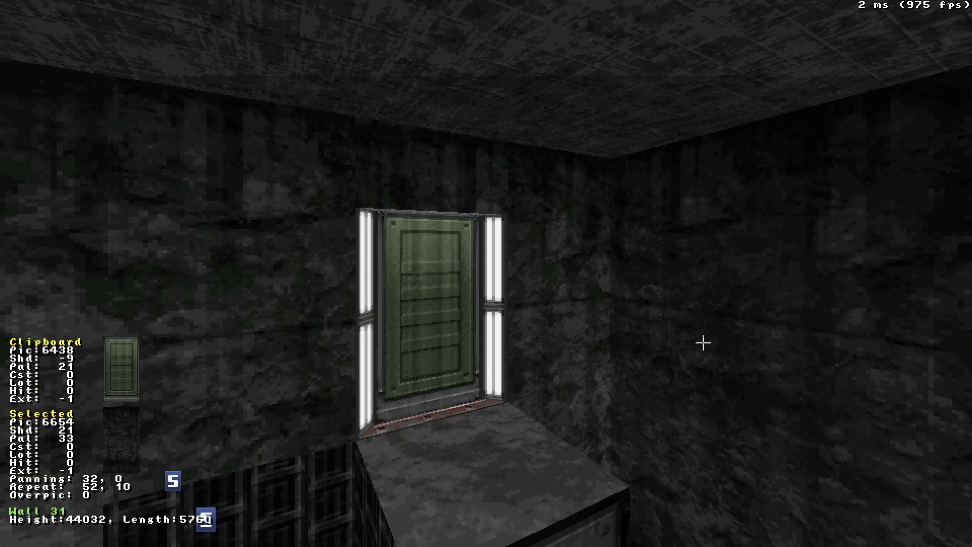
pyautogui.press('Tab')
pyautogui.hotkey('ctrl', 'y')
pyautogui.press('KP_Add')
pyautogui.press('KP_Add')
pyautogui.press('KP_Add')
pyautogui.press('KP_Add')
pyautogui.press('KP_Add')
pyautogui.moveTo(489, 475); pyautogui.dragTo(489, 476)
# Insert a point in the room's long rock wall beside the crate and slide it closer to the corner.
pyautogui.press('KP_Enter')
pyautogui.press('Down')
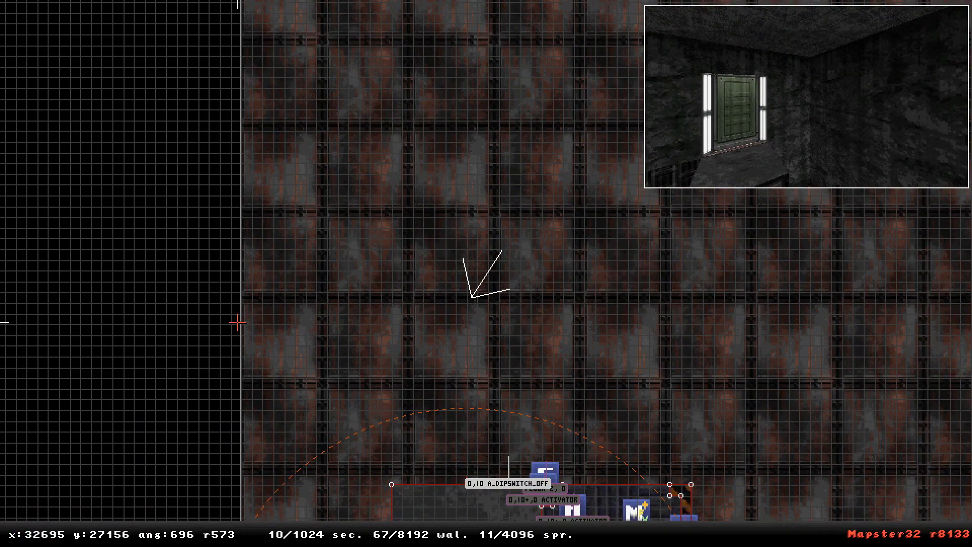
pyautogui.press('Insert')
pyautogui.press('space')
pyautogui.rightClick(321, 230)
pyautogui.press('KP_Enter')
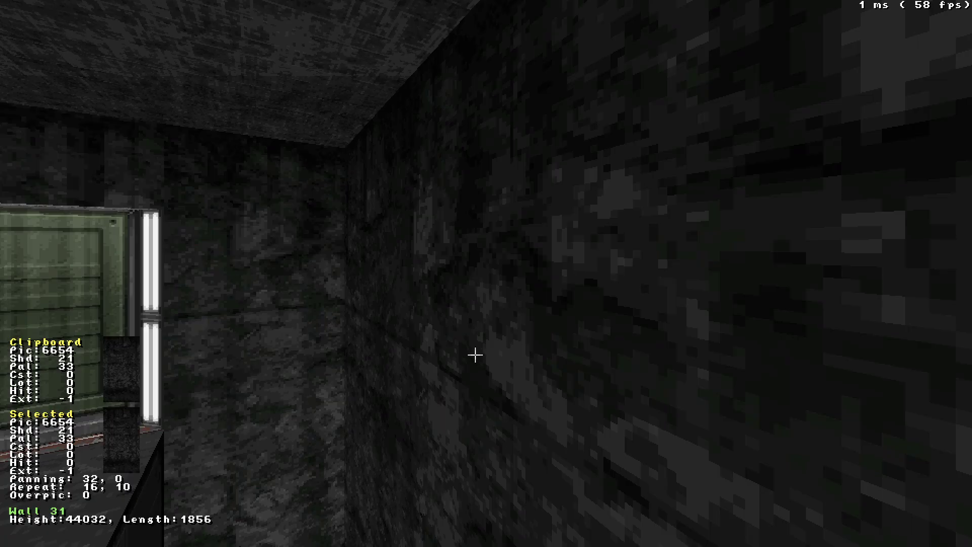
pyautogui.press('KP_Enter')
pyautogui.moveTo(419, 390); pyautogui.dragTo(486, 273, button='right')
pyautogui.scroll(-5, 486, 274)
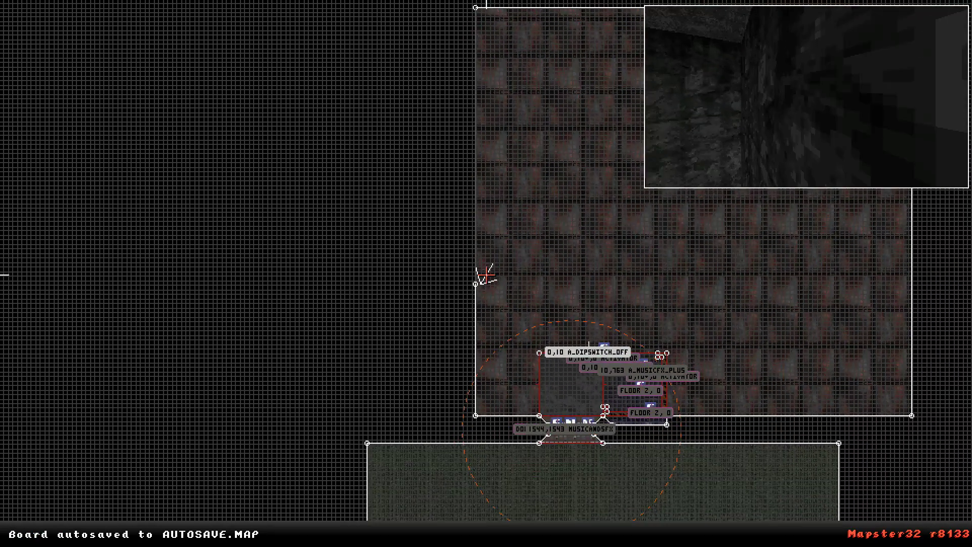
pyautogui.scroll(5, 486, 274)
pyautogui.moveTo(417, 258); pyautogui.dragTo(415, 380)
pyautogui.scroll(-3, 486, 273)
pyautogui.moveTo(447, 304); pyautogui.dragTo(481, 241, button='right')
pyautogui.scroll(-1, 485, 273)
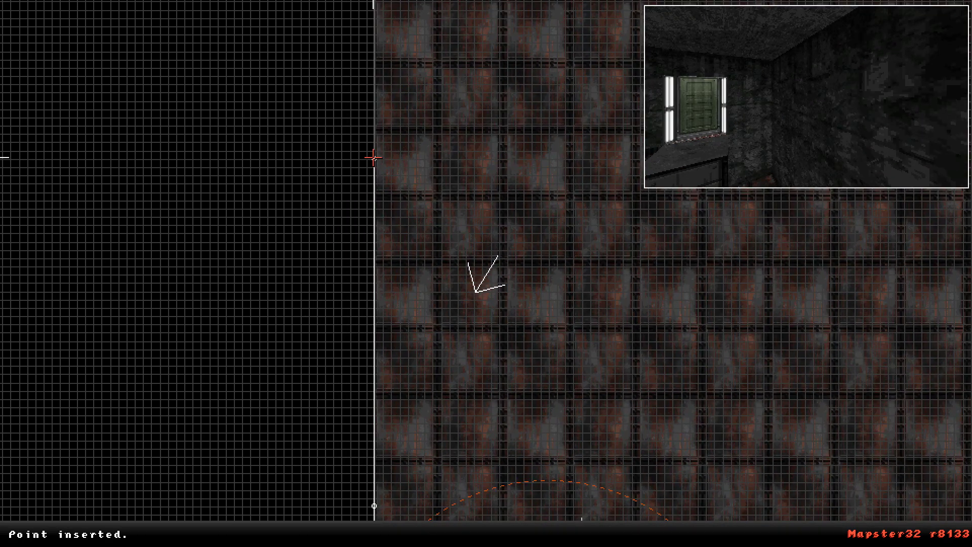
pyautogui.moveTo(379, 143); pyautogui.dragTo(486, 274)
pyautogui.moveTo(399, 53); pyautogui.dragTo(486, 273, button='right')
pyautogui.moveTo(486, 274); pyautogui.dragTo(461, 135)
pyautogui.moveTo(472, 192); pyautogui.dragTo(492, 286, button='right')
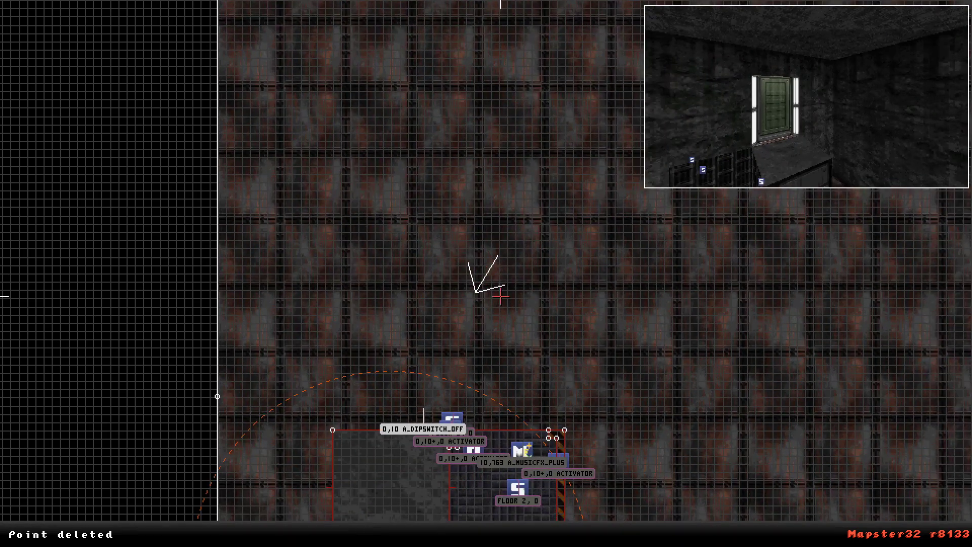
# Split the room's floor sector with a line from its far wall to near the lift and across to the new wall point.
pyautogui.scroll(-3, 600, 394)
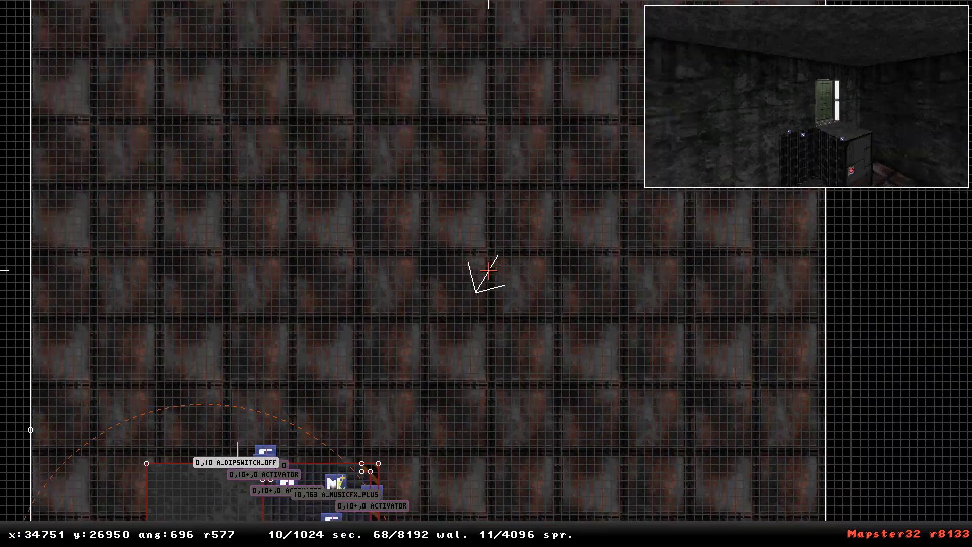
pyautogui.press('Insert')
pyautogui.press('space')
pyautogui.rightClick(417, 445)
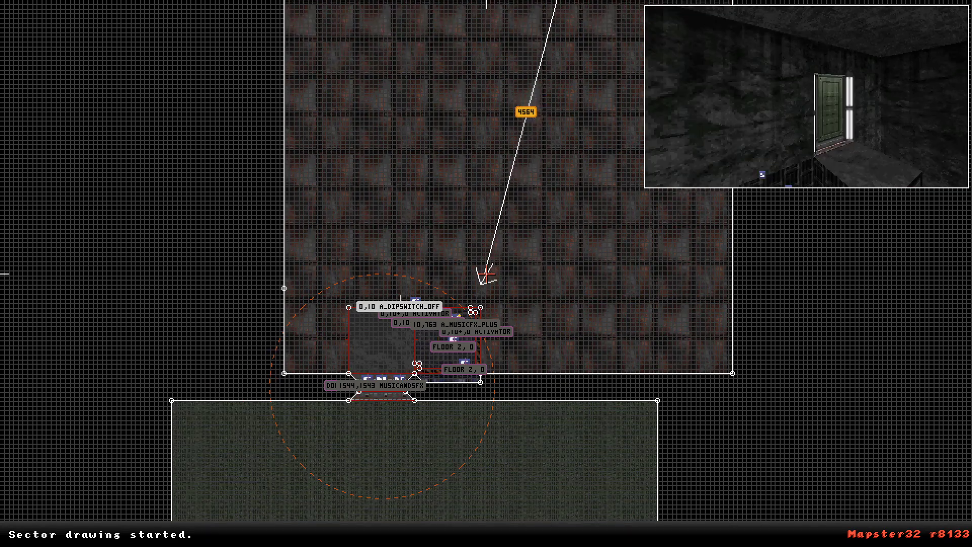
pyautogui.press('space')
pyautogui.rightClick(272, 307)
pyautogui.scroll(4, 486, 273)
pyautogui.press('space')
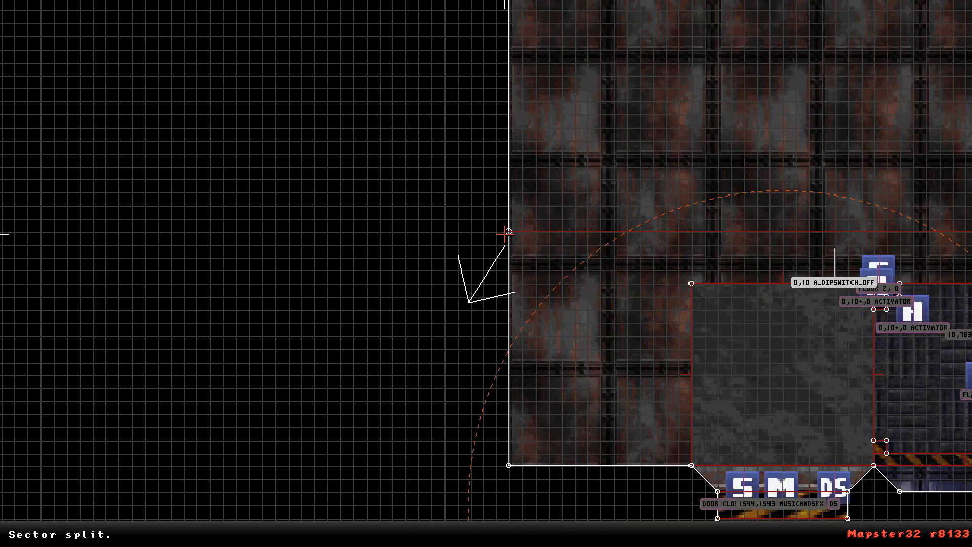
# Draw a small triangular recess sector outside the long rock wall, starting from a point above the split line.
pyautogui.rightClick(908, 92)
pyautogui.scroll(-4, 486, 274)
pyautogui.rightClick(506, 96)
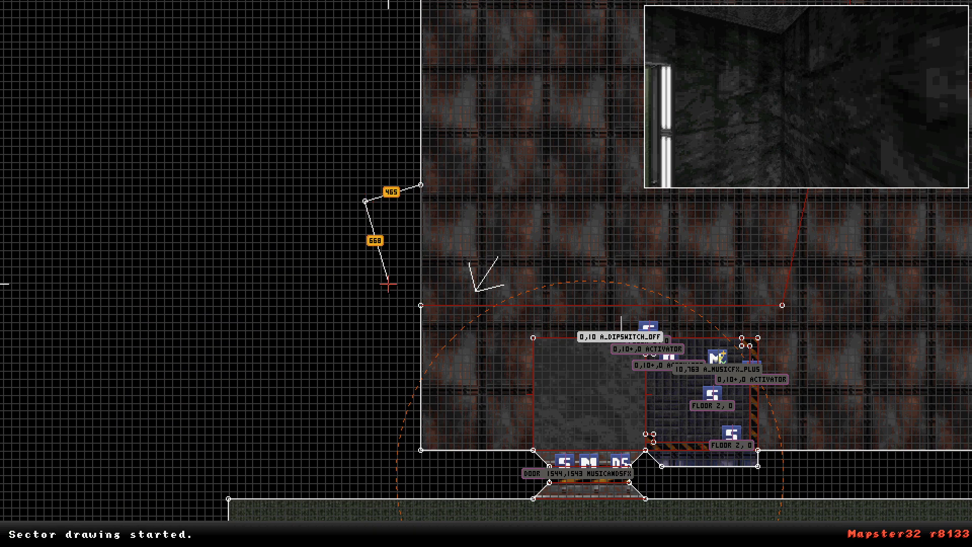
pyautogui.press('space')
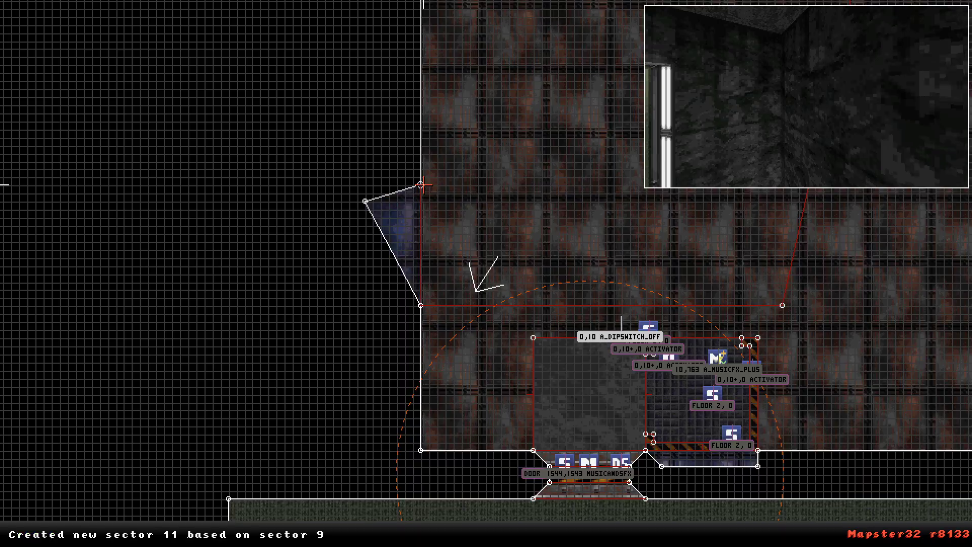
# Slope the new recess's floor in the 3D view so it descends along the rock wall.
pyautogui.press('KP_Enter')
pyautogui.moveTo(536, 373); pyautogui.dragTo(538, 393)
pyautogui.moveTo(536, 374); pyautogui.dragTo(552, 400, button='middle')
pyautogui.keyDown('ctrl'); pyautogui.moveTo(580, 420); pyautogui.dragTo(575, 426); pyautogui.keyUp('ctrl')
pyautogui.press('KP_Enter')
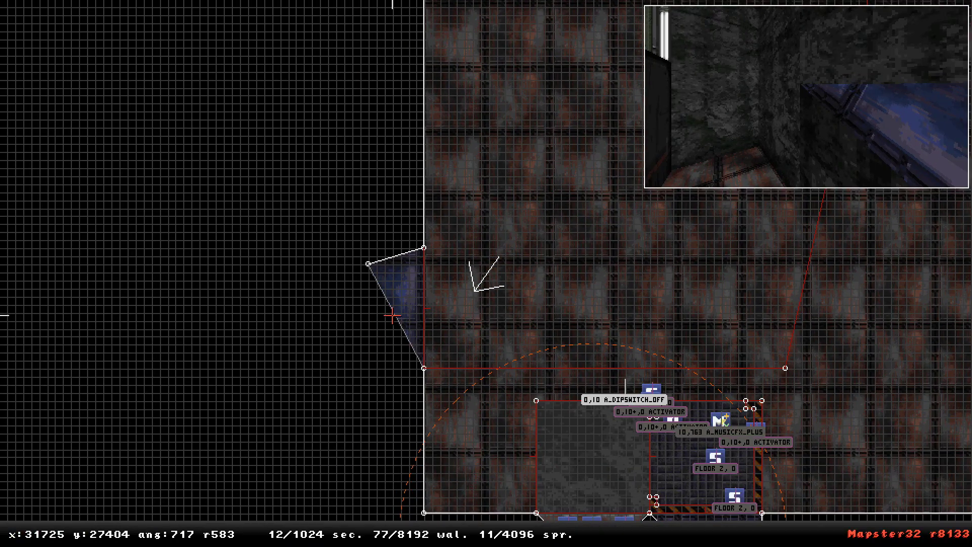
# Add a point to the recess's slanted outer wall to square it off and reset the sector's first wall.
pyautogui.press('Insert')
pyautogui.press('KP_Enter')
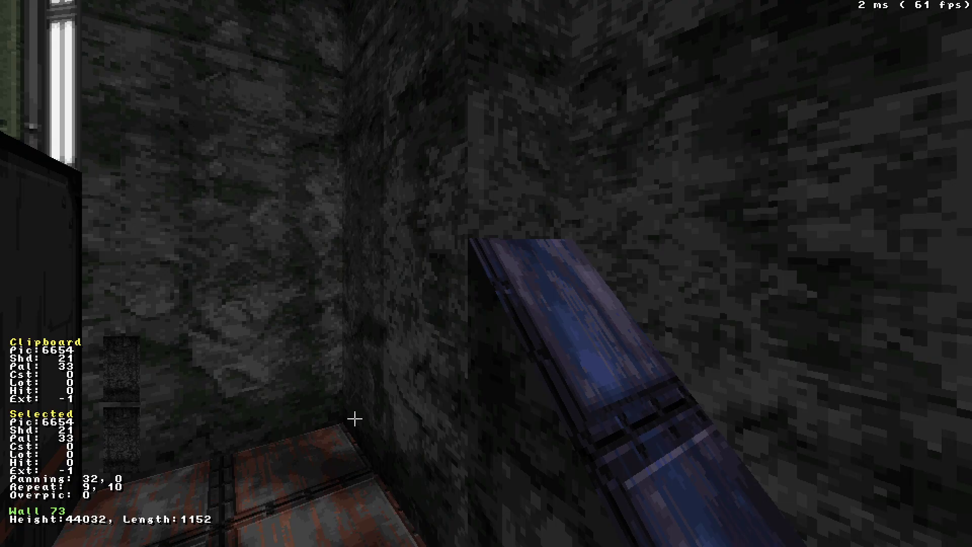
pyautogui.hotkey('alt', 'f')
# Set the recess floor's height to 8448 and steepen its slope to 4928.
pyautogui.press('Down')
pyautogui.press('a')
pyautogui.keyDown('alt'); pyautogui.moveTo(523, 349); pyautogui.dragTo(522, 345); pyautogui.keyUp('alt')
pyautogui.moveTo(523, 345); pyautogui.dragTo(522, 344, button='right')
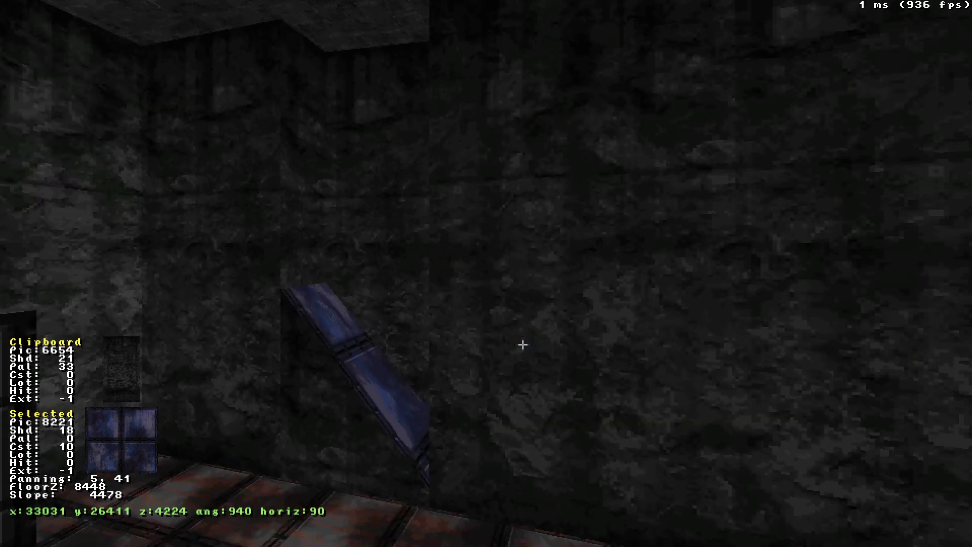
pyautogui.press('z')
pyautogui.press('Up')
pyautogui.keyDown('ctrl'); pyautogui.moveTo(426, 399); pyautogui.dragTo(427, 399); pyautogui.keyUp('ctrl')
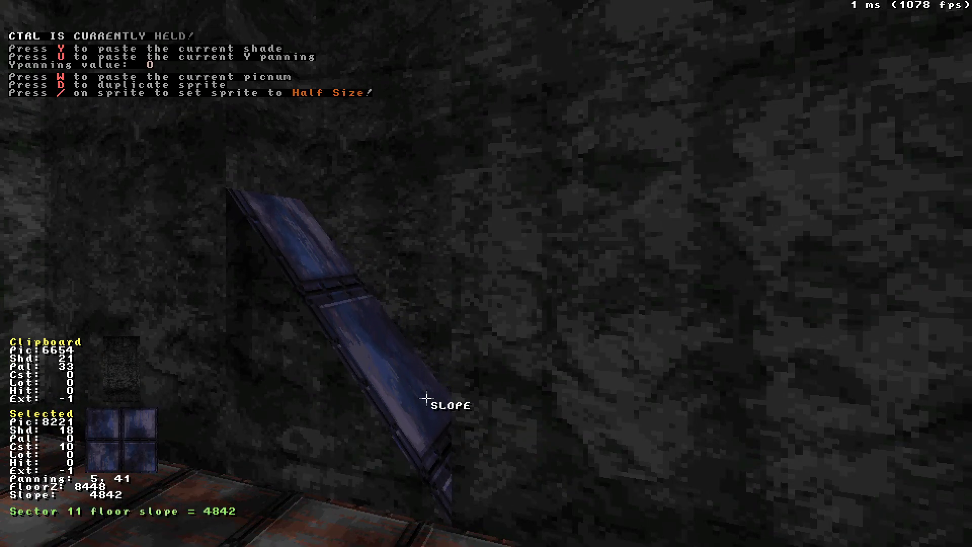
# Lighten the shade of the long rock wall section adjoining the recess, on the side away from the crate.
pyautogui.moveTo(558, 427); pyautogui.dragTo(557, 427)
pyautogui.click(527, 257)
pyautogui.press('KP_Add')
pyautogui.press('KP_Add')
pyautogui.press('KP_Add')
pyautogui.press('KP_Add')
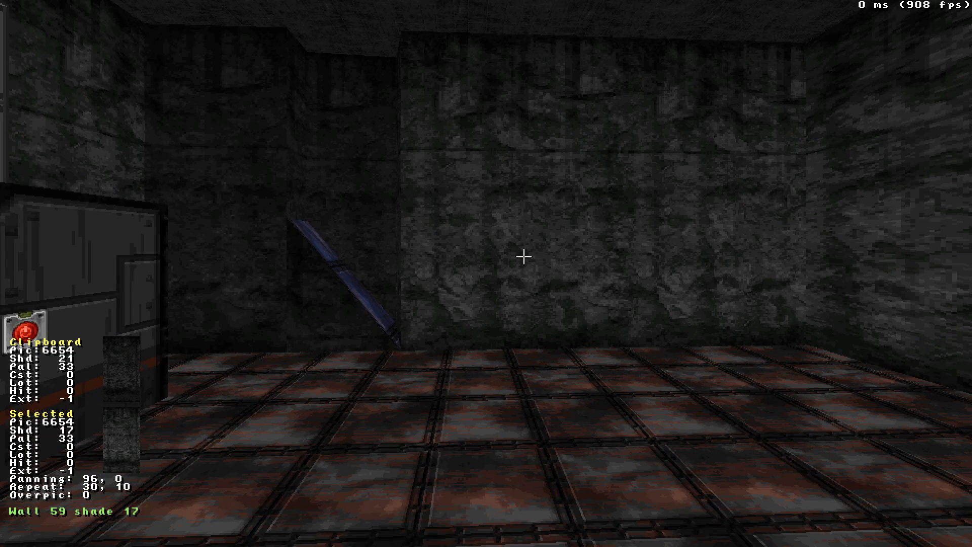
pyautogui.press('KP_Add')
pyautogui.press('KP_Add')
pyautogui.moveTo(525, 284); pyautogui.dragTo(525, 284)
# Lower the recess's ceiling well below the main room's ceiling.
pyautogui.press('a')
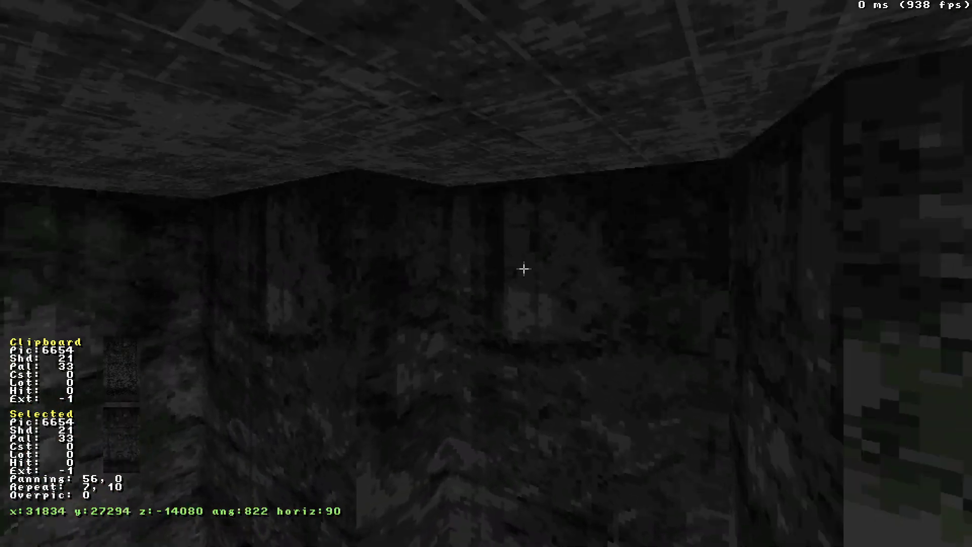
pyautogui.press('z')
pyautogui.press('Right')
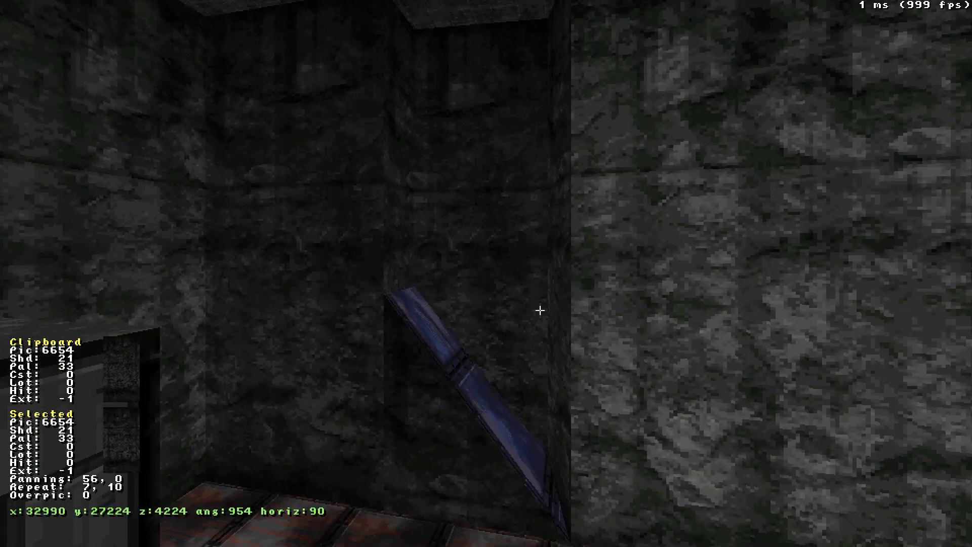
pyautogui.keyDown('alt'); pyautogui.moveTo(468, 168); pyautogui.dragTo(467, 169); pyautogui.keyUp('alt')
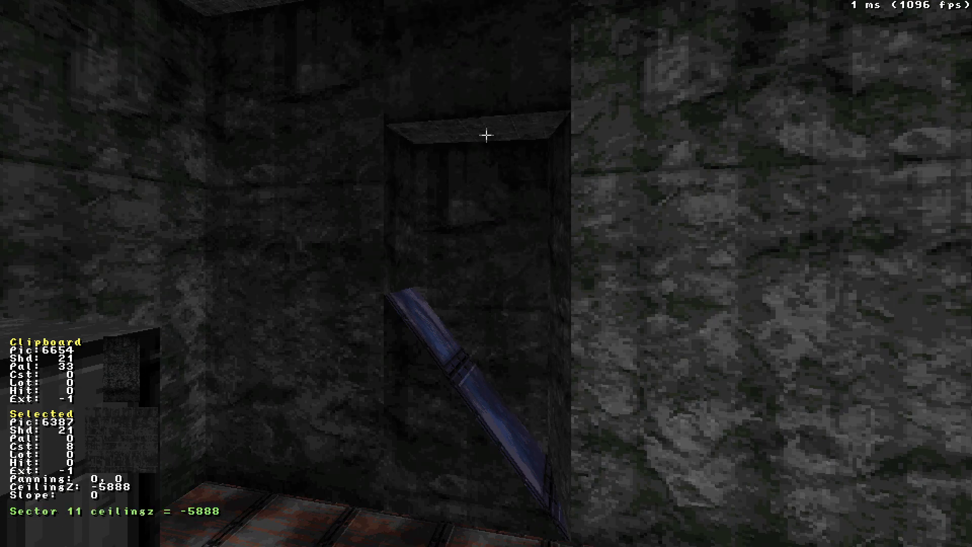
pyautogui.keyDown('alt'); pyautogui.moveTo(486, 135); pyautogui.dragTo(486, 135); pyautogui.keyUp('alt')
# Copy the floor's slope of 4928 to the recess ceiling and lower the ceiling until it meets the floor.
pyautogui.press('Tab')
pyautogui.moveTo(477, 354); pyautogui.dragTo(477, 353)
pyautogui.hotkey('shift', 'y')
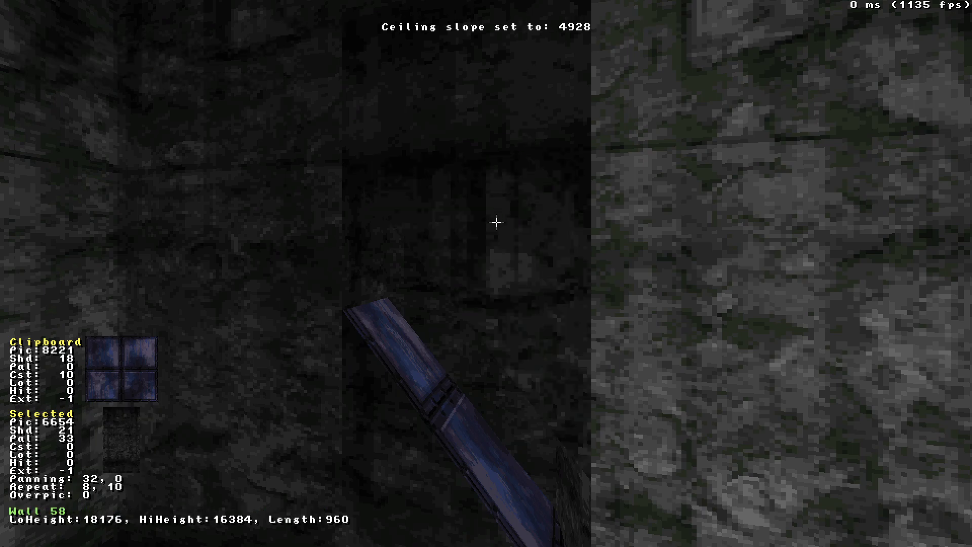
pyautogui.press('z')
pyautogui.press('Right')
pyautogui.keyDown('alt'); pyautogui.moveTo(365, 238); pyautogui.dragTo(365, 238); pyautogui.keyUp('alt')
# Turn on bottom texture swapping for the closed recess's wall and lighten its upper part to shade 13.
pyautogui.moveTo(250, 319); pyautogui.dragTo(251, 319)
pyautogui.press('2')
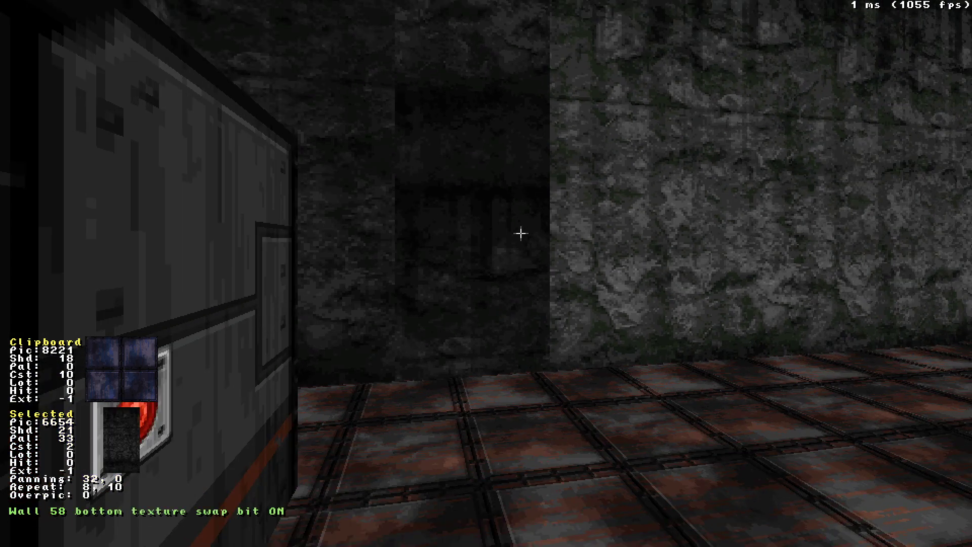
pyautogui.press('KP_Add')
pyautogui.scroll(6, 513, 233)
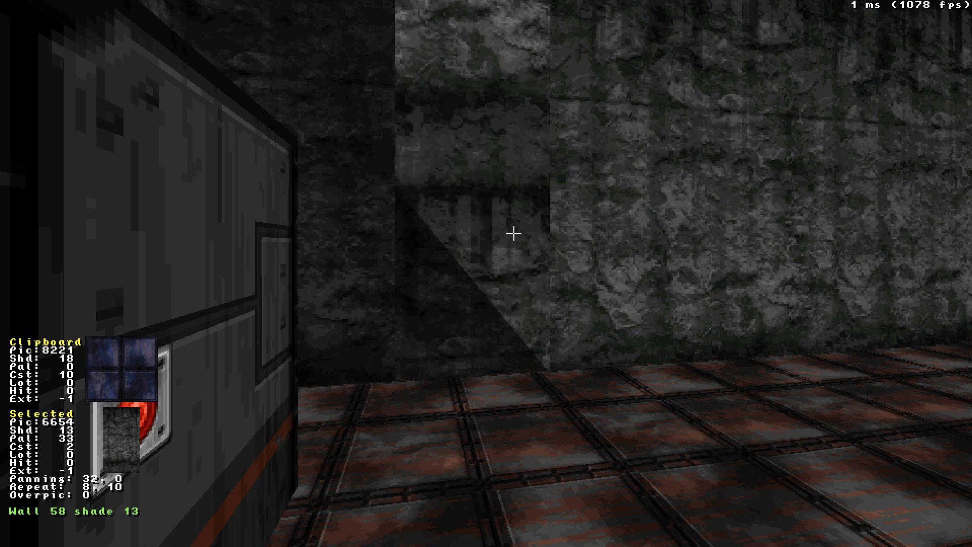
# Paste the lit rock wall's attributes with shade 14 onto the recess's upper part and align its texture with the neighbouring wall.
pyautogui.press('Tab')
pyautogui.hotkey('ctrl', 'q')
pyautogui.moveTo(509, 132); pyautogui.dragTo(509, 136)
pyautogui.moveTo(509, 137); pyautogui.dragTo(510, 137, button='middle')
pyautogui.moveTo(516, 298); pyautogui.dragTo(516, 298)
pyautogui.hotkey('ctrl', 'shift', '.')
# Pan the shadowed lower part's rock texture to 104, 126 so it lines up with the surrounding wall.
pyautogui.moveTo(359, 250); pyautogui.dragTo(359, 250)
pyautogui.moveTo(359, 250); pyautogui.dragTo(359, 249, button='middle')
pyautogui.moveTo(505, 382); pyautogui.dragTo(520, 378)
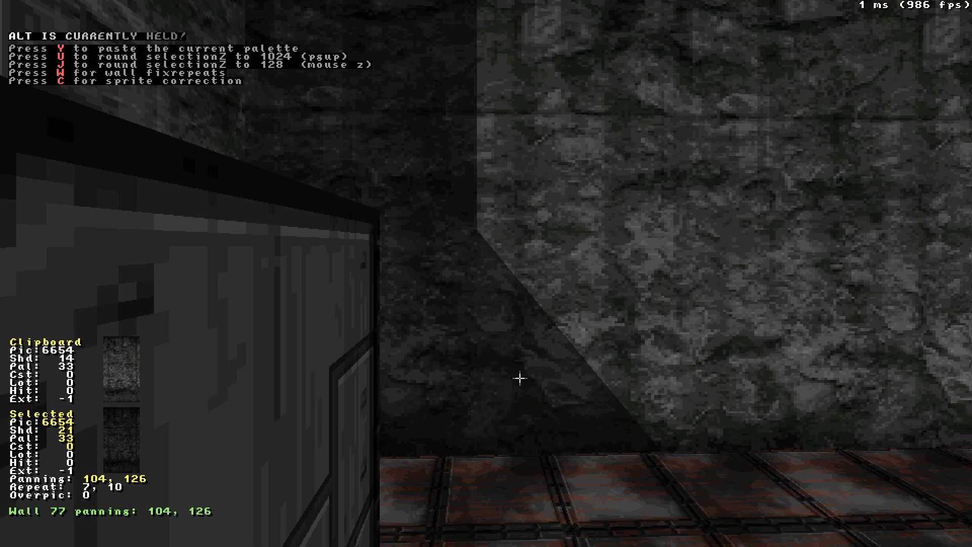
pyautogui.moveTo(532, 408); pyautogui.dragTo(531, 408)
pyautogui.moveTo(532, 408); pyautogui.dragTo(531, 408, button='middle')
pyautogui.moveTo(662, 374); pyautogui.dragTo(662, 374)
pyautogui.moveTo(662, 374); pyautogui.dragTo(662, 374, button='middle')
pyautogui.moveTo(662, 374); pyautogui.dragTo(662, 374)
pyautogui.scroll(4, 478, 88)
pyautogui.scroll(-4, 478, 88)
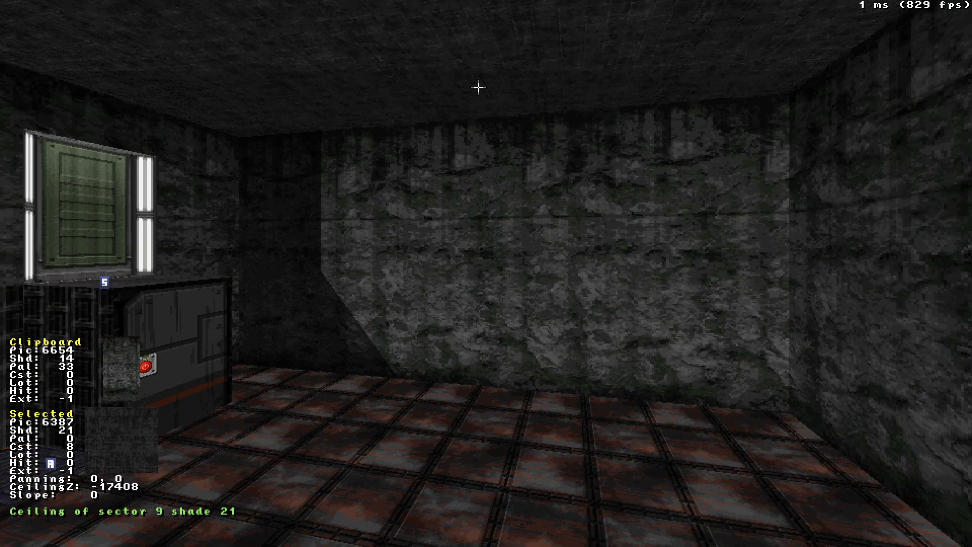
# Split the floor from the room divider's free vertex diagonally down across the lift platform to its door-side corner.
pyautogui.press('KP_Enter')
pyautogui.scroll(-3, 485, 274)
pyautogui.scroll(3, 305, 215)
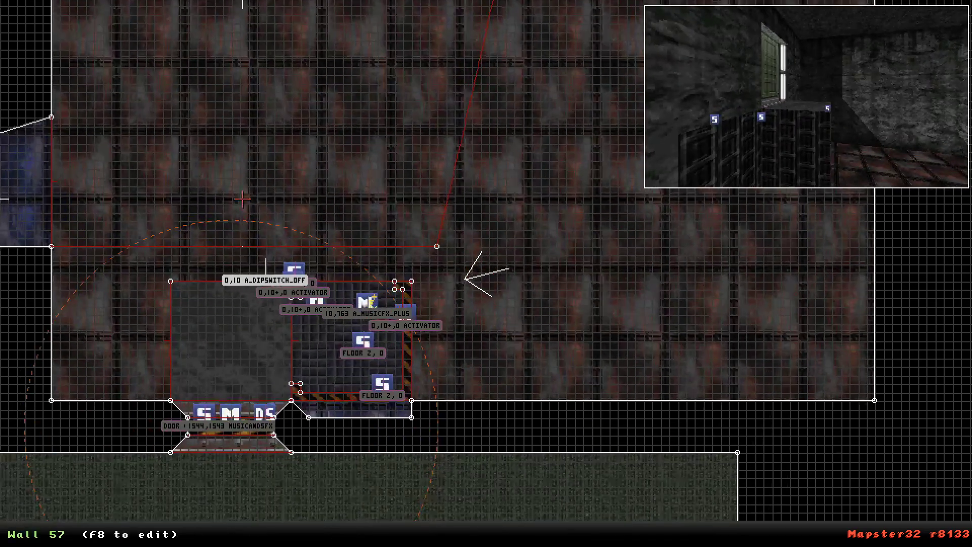
pyautogui.press('.')
pyautogui.moveTo(104, 424); pyautogui.dragTo(227, 280, button='right')
pyautogui.keyDown('shift'); pyautogui.moveTo(67, 98); pyautogui.dragTo(636, 370); pyautogui.keyUp('shift')
pyautogui.moveTo(612, 359); pyautogui.dragTo(612, 255)
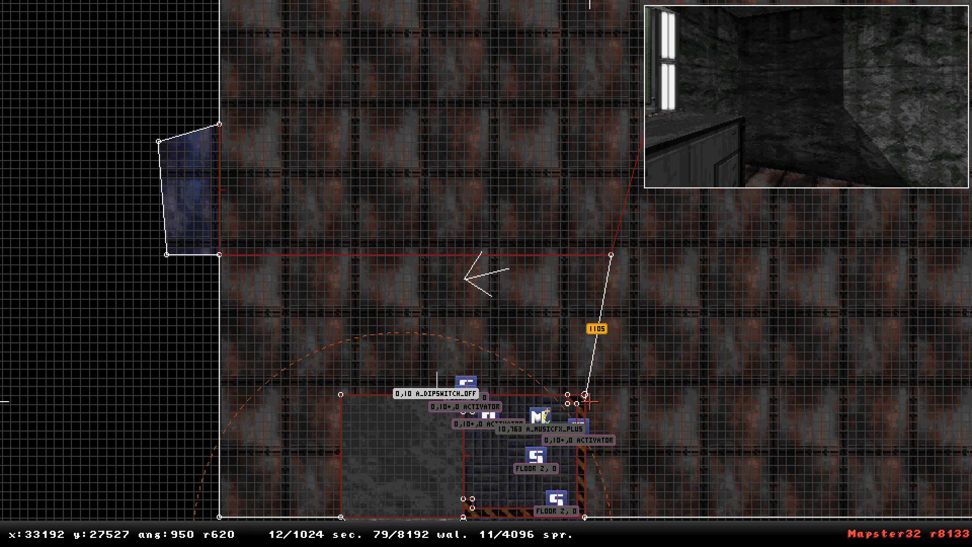
pyautogui.moveTo(612, 393); pyautogui.dragTo(486, 273, button='right')
pyautogui.scroll(3, 486, 274)
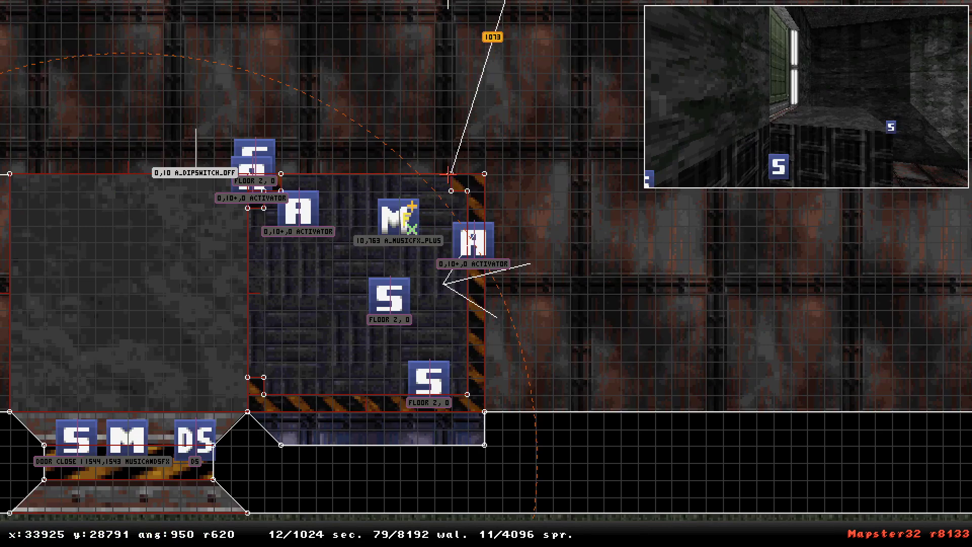
pyautogui.scroll(-3, 396, 173)
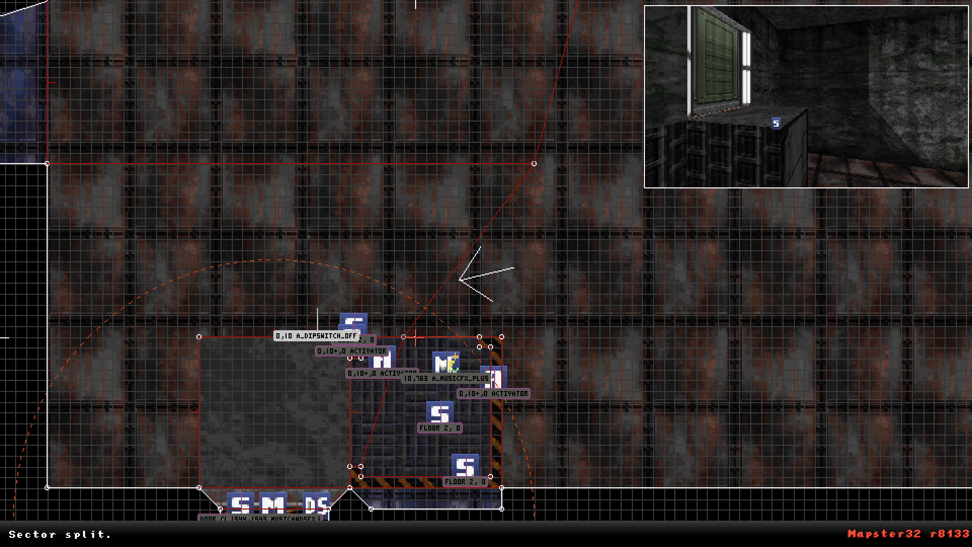
# Shift the divider's end vertices on the far wall and the lift's edge so the shadow line runs in one straight diagonal.
pyautogui.moveTo(523, 212); pyautogui.dragTo(500, 174)
pyautogui.moveTo(507, 168); pyautogui.dragTo(487, 273, button='right')
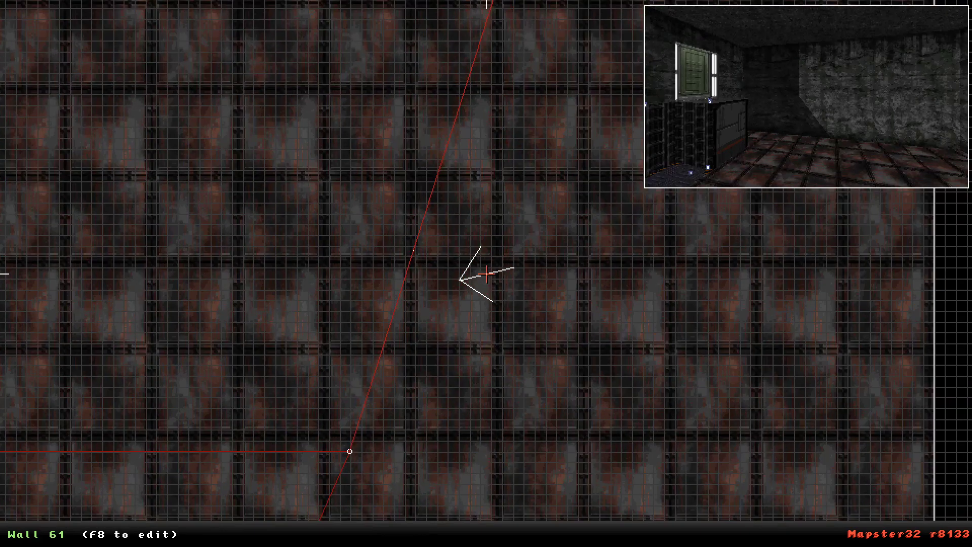
pyautogui.scroll(-3, 481, 103)
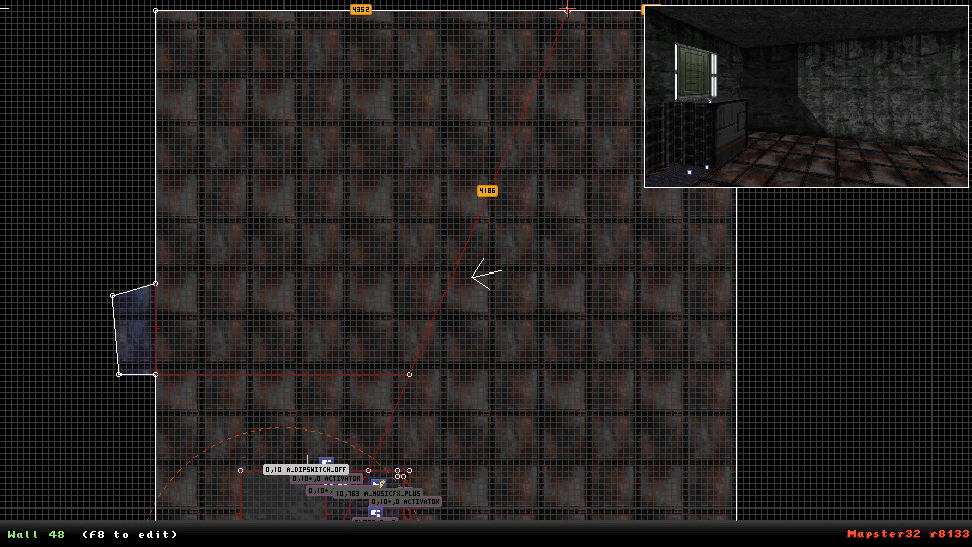
pyautogui.moveTo(567, 9); pyautogui.dragTo(486, 274, button='right')
pyautogui.scroll(5, 486, 273)
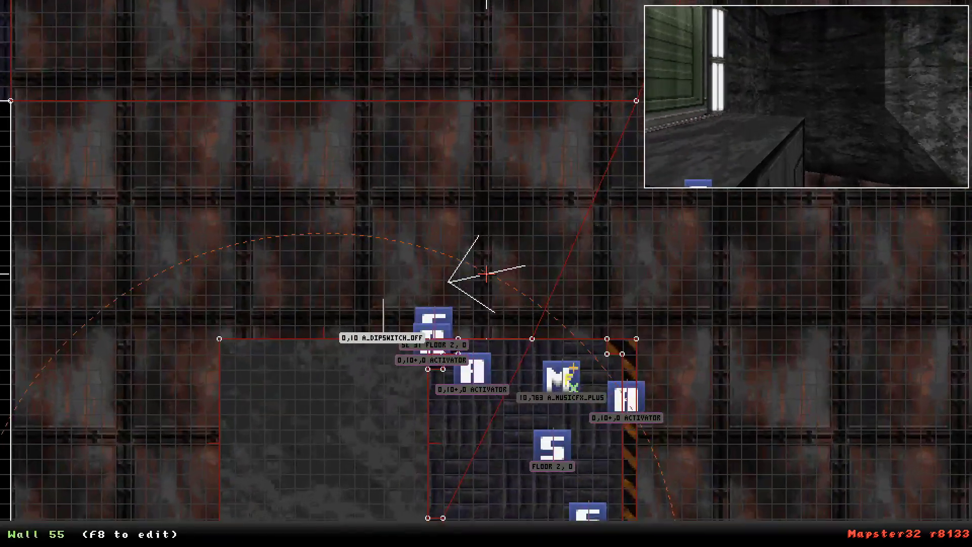
# Lighten the ceiling of the new section near the door to shade 16.
pyautogui.press('KP_Enter')
pyautogui.press('Down')
pyautogui.press('Up')
pyautogui.press('KP_Add')
pyautogui.press('KP_Add')
pyautogui.press('KP_Add')
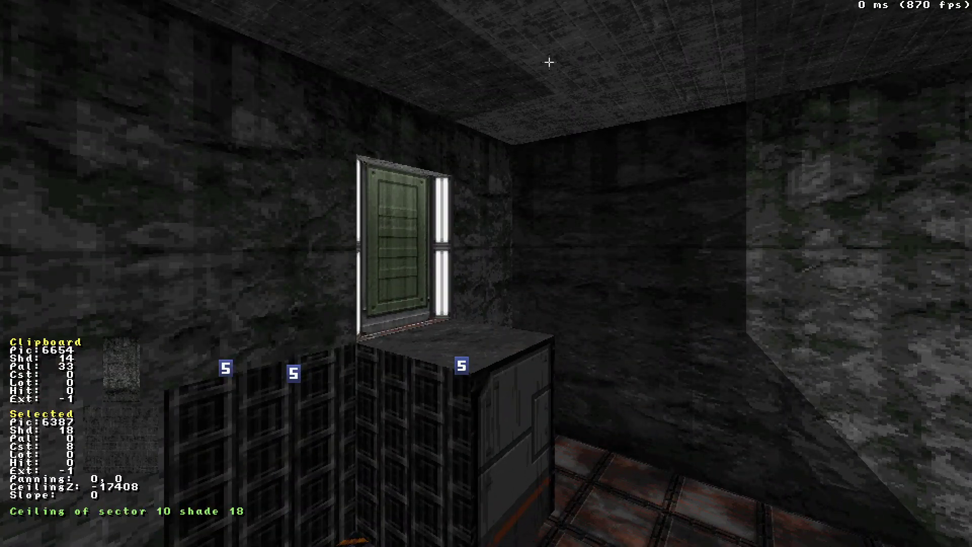
pyautogui.moveTo(544, 96); pyautogui.dragTo(545, 96)
pyautogui.moveTo(545, 95); pyautogui.dragTo(544, 95, button='middle')
pyautogui.moveTo(545, 96); pyautogui.dragTo(544, 96)
# Split the floor diagonally from the wall recess's corner to the doorway corner and paste shade 16 onto the ceiling near the door.
pyautogui.press('KP_Enter')
pyautogui.scroll(4, 372, 254)
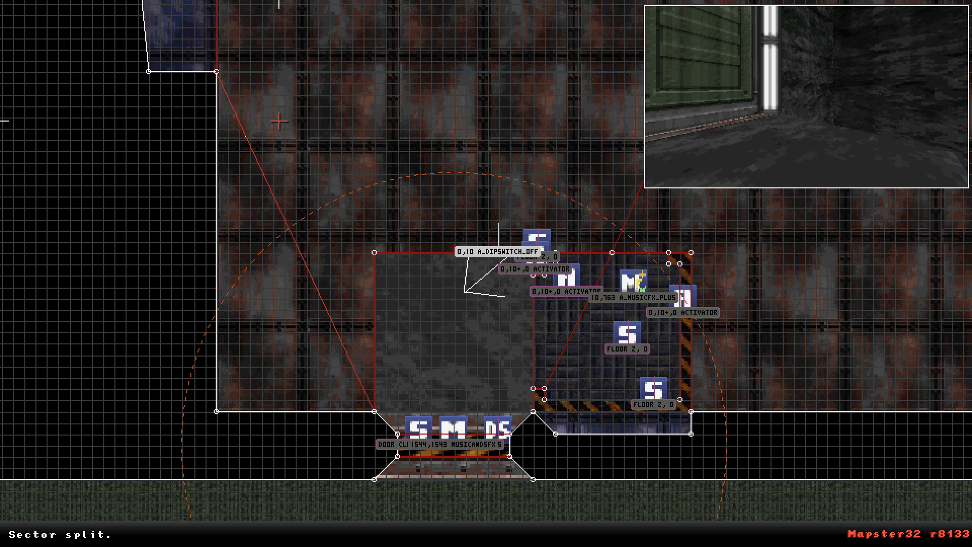
pyautogui.press('KP_Enter')
pyautogui.moveTo(560, 278); pyautogui.dragTo(560, 278)
pyautogui.moveTo(560, 277); pyautogui.dragTo(560, 278, button='middle')
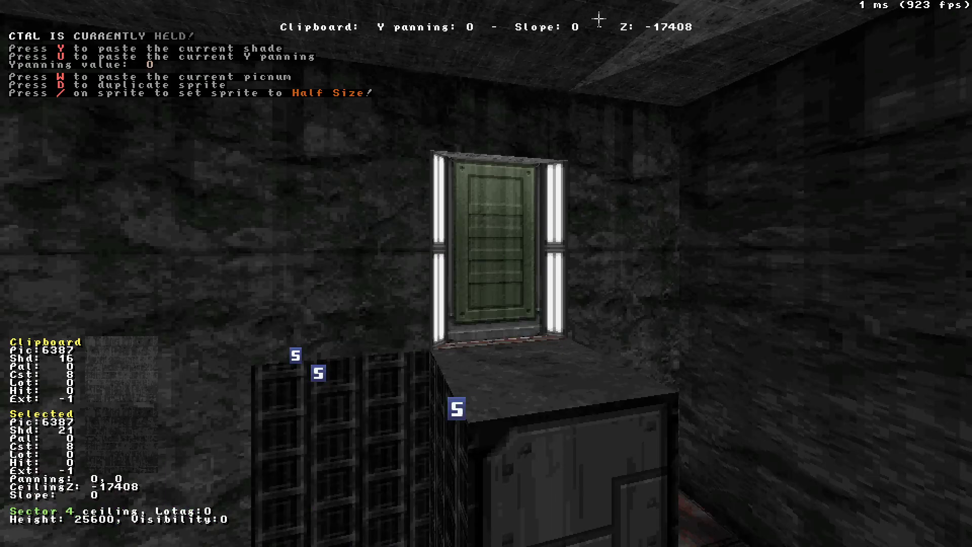
pyautogui.hotkey('ctrl', 'y')
pyautogui.moveTo(598, 19); pyautogui.dragTo(598, 20)
pyautogui.moveTo(569, 78); pyautogui.dragTo(568, 78)
pyautogui.moveTo(551, 77); pyautogui.dragTo(551, 78, button='middle')
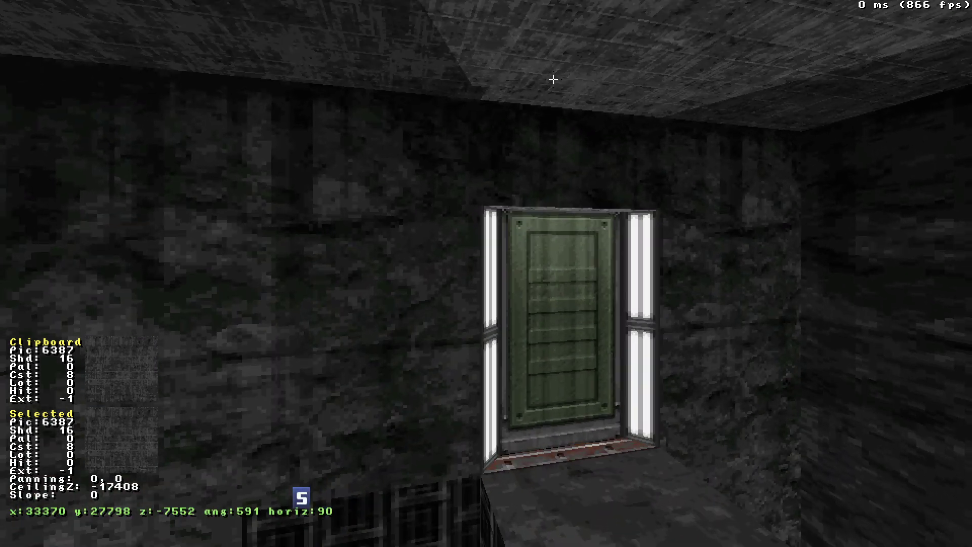
# Continue the diagonal split from the lift's inner corner vertex across its striped border to the doorway corner.
pyautogui.press('KP_Enter')
pyautogui.keyDown('alt'); pyautogui.scroll(6, 487, 274); pyautogui.keyUp('alt')
pyautogui.moveTo(486, 274); pyautogui.dragTo(497, 235, button='right')
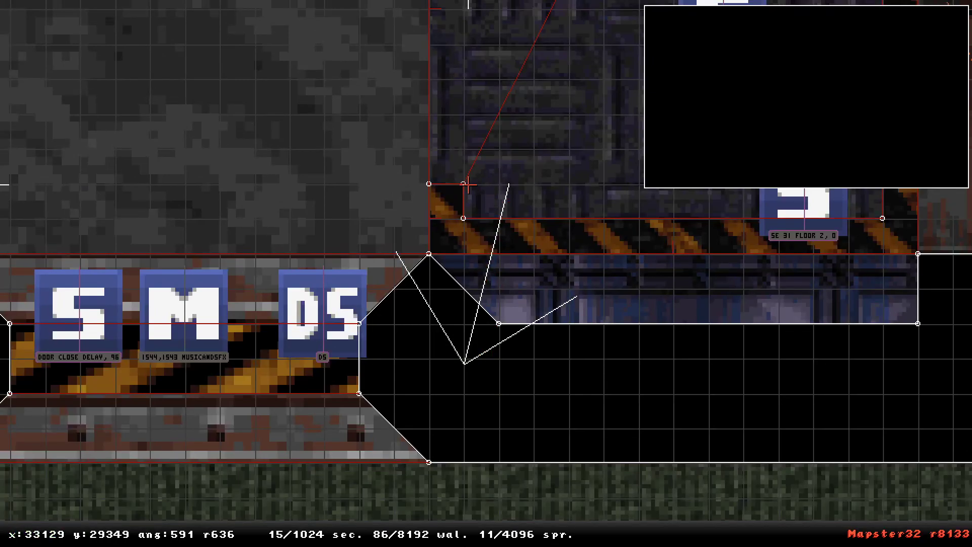
pyautogui.press('space')
pyautogui.moveTo(431, 266); pyautogui.dragTo(486, 274, button='right')
# Paste shade 16 onto the rock wall above the lift, beside the green door.
pyautogui.press('KP_Enter')
pyautogui.moveTo(514, 444); pyautogui.dragTo(515, 443)
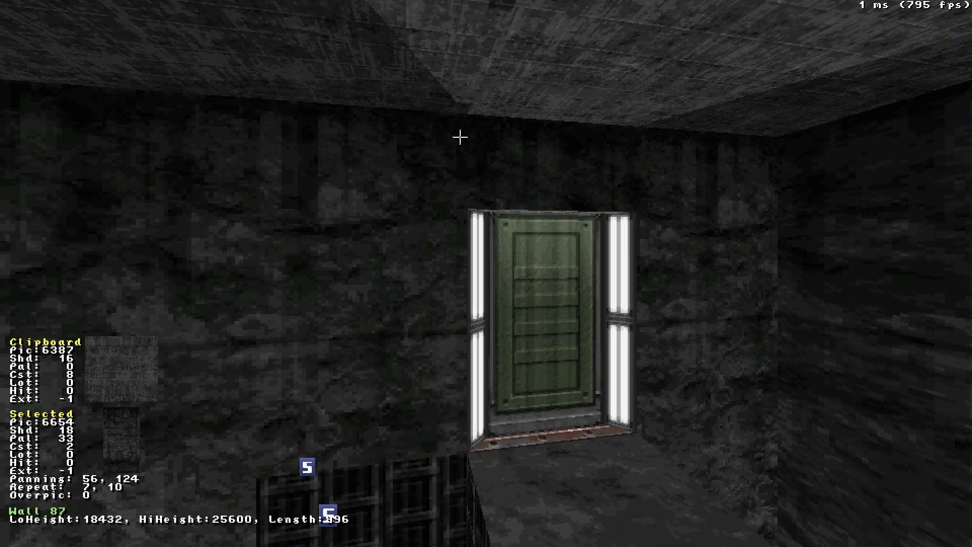
pyautogui.hotkey('ctrl', 'y')
pyautogui.moveTo(551, 185); pyautogui.dragTo(588, 171)
pyautogui.scroll(3, 559, 131)
pyautogui.scroll(2, 559, 131)
# Place an SE 31 floor effector beside the activator in the lift's diagonal section and select both sprites.
pyautogui.press('KP_Enter')
pyautogui.moveTo(482, 338); pyautogui.dragTo(487, 274, button='right')
pyautogui.moveTo(505, 193); pyautogui.dragTo(486, 274, button='right')
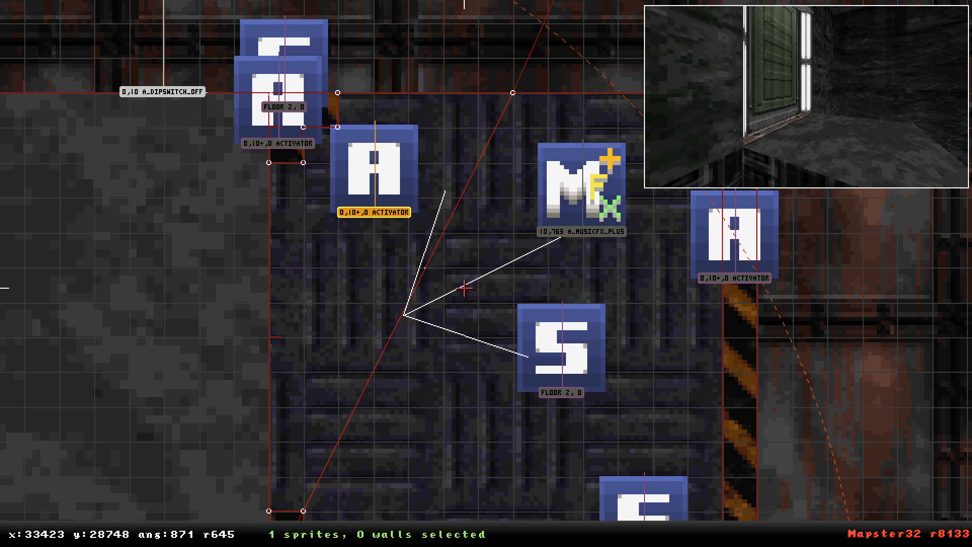
pyautogui.moveTo(559, 365); pyautogui.dragTo(366, 254)
pyautogui.moveTo(477, 268); pyautogui.dragTo(486, 274, button='right')
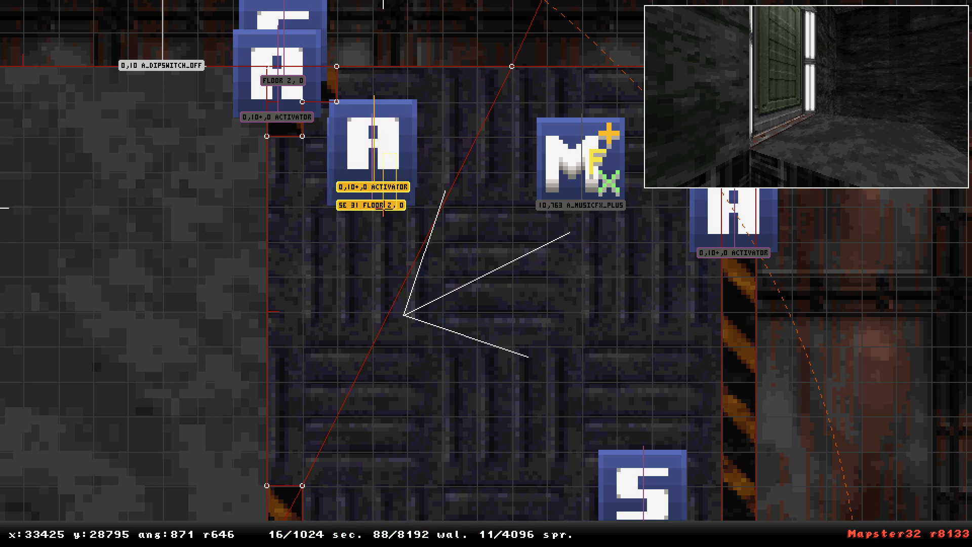
# Duplicate the selected activator and SE 31 floor effector pair for the lift's other split-off sections.
pyautogui.press('Insert')
pyautogui.moveTo(371, 190); pyautogui.dragTo(486, 273)
pyautogui.moveTo(423, 304); pyautogui.dragTo(486, 275, button='right')
pyautogui.moveTo(486, 274)
pyautogui.mouseDown()
pyautogui.moveTo(504, 248)
pyautogui.moveTo(524, 260)
pyautogui.moveTo(486, 273)
pyautogui.mouseUp()
pyautogui.press('Insert')
pyautogui.moveTo(524, 260); pyautogui.dragTo(486, 273, button='right')
pyautogui.moveTo(486, 273); pyautogui.dragTo(486, 274)
pyautogui.moveTo(486, 273); pyautogui.dragTo(485, 274, button='right')
pyautogui.moveTo(486, 274); pyautogui.dragTo(486, 273)
pyautogui.moveTo(486, 273); pyautogui.dragTo(486, 274, button='right')
# Position a copied activator and effector in the lift's small corner section with grid locking off, and set the sprite view aligned.
pyautogui.scroll(3, 486, 273)
pyautogui.moveTo(486, 274); pyautogui.dragTo(127, 259)
pyautogui.press('l')
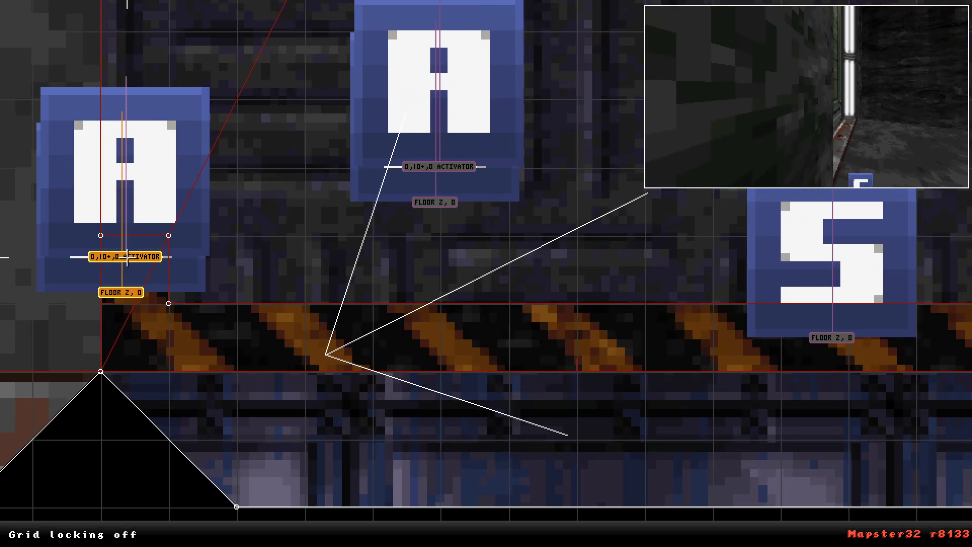
pyautogui.press('r')
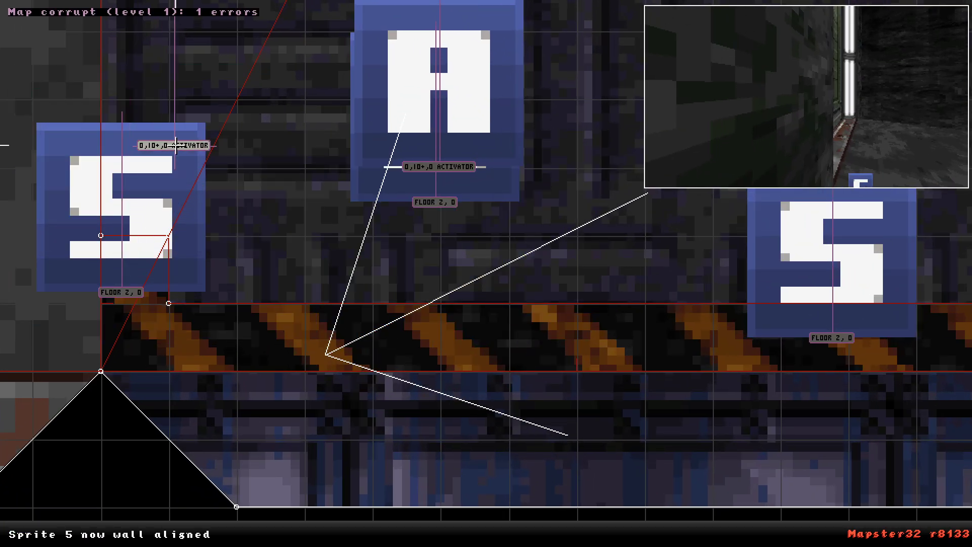
pyautogui.press('r')
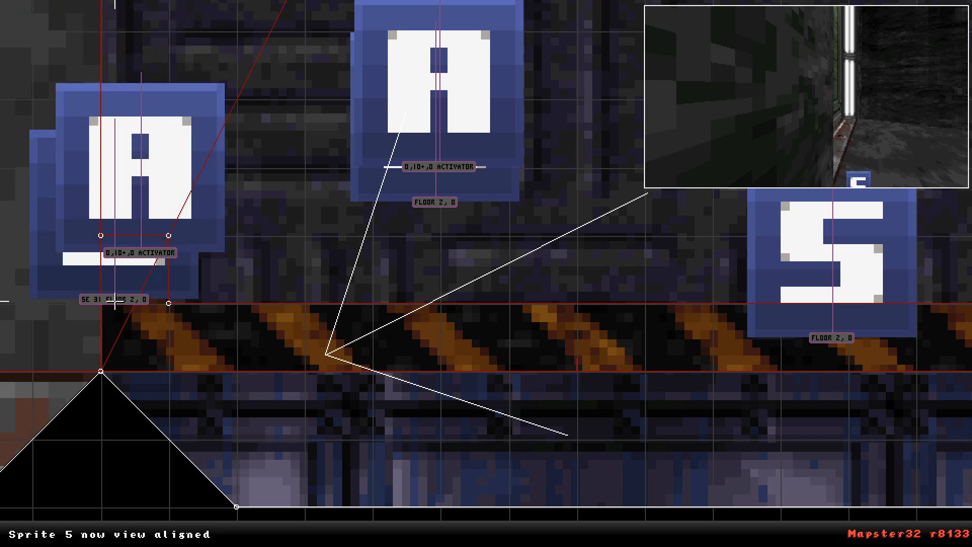
pyautogui.scroll(-2, 221, 230)
pyautogui.scroll(-5, 221, 230)
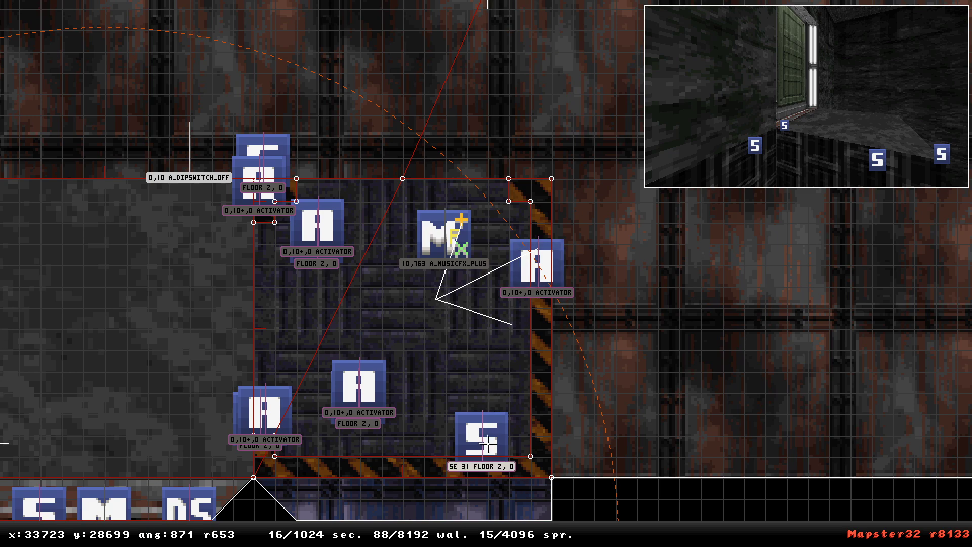
# Paste shade 16 onto the ceiling of the room's large lit section.
pyautogui.press('KP_Enter')
pyautogui.moveTo(411, 374); pyautogui.dragTo(411, 374, button='middle')
pyautogui.moveTo(411, 374); pyautogui.dragTo(411, 374)
pyautogui.press('Down')
pyautogui.press('Right')
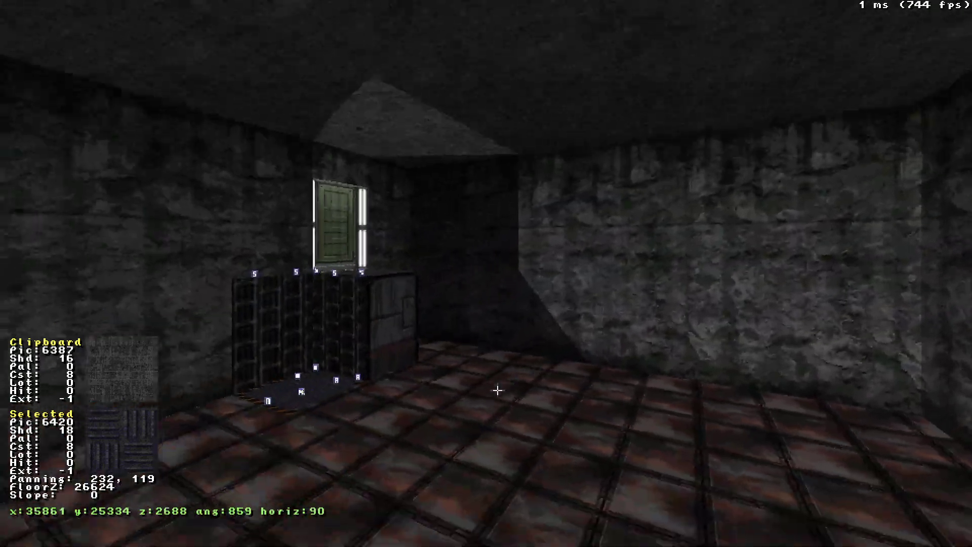
pyautogui.hotkey('ctrl', 'y')
pyautogui.press('Up')
pyautogui.press('Right')
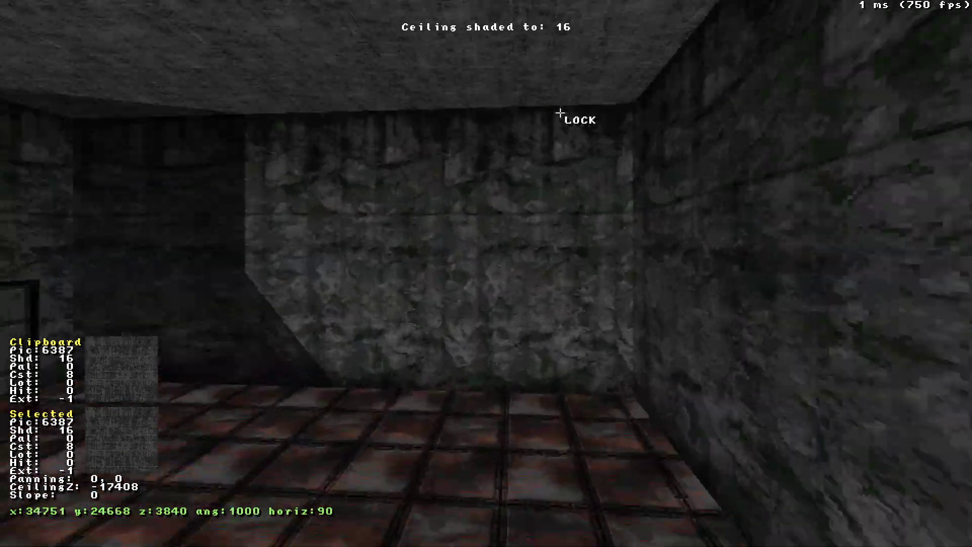
# Paste shade 16 onto the long rock wall of the room's lit side.
pyautogui.press('Down')
pyautogui.press('Right')
pyautogui.press('z')
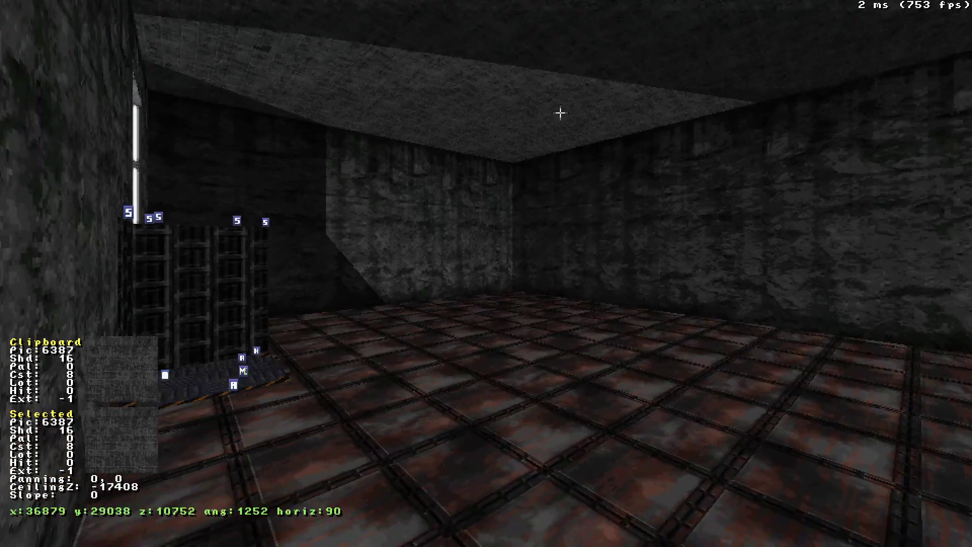
pyautogui.press('Up')
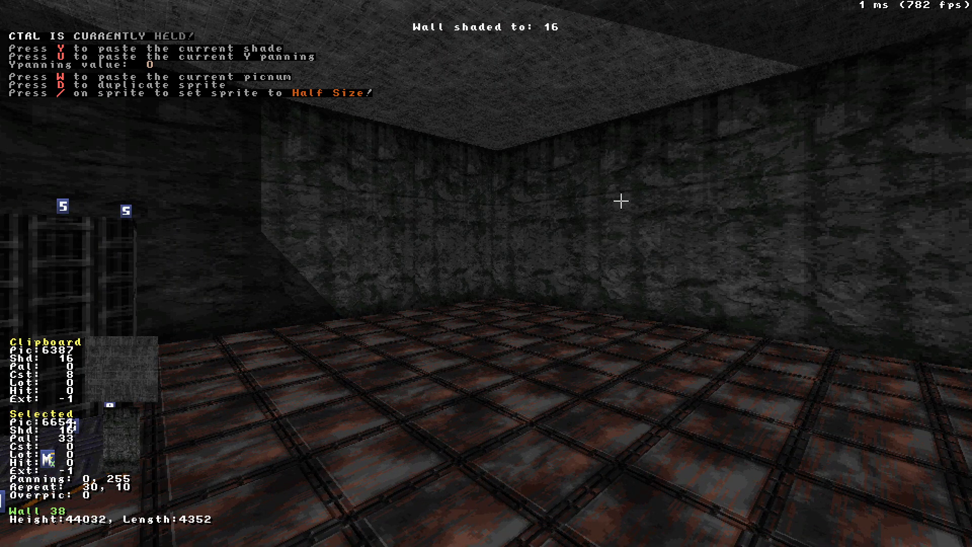
# Copy shade 21 from a shadowed rock wall and paste it onto the shadow-side floor sections.
pyautogui.press('Tab')
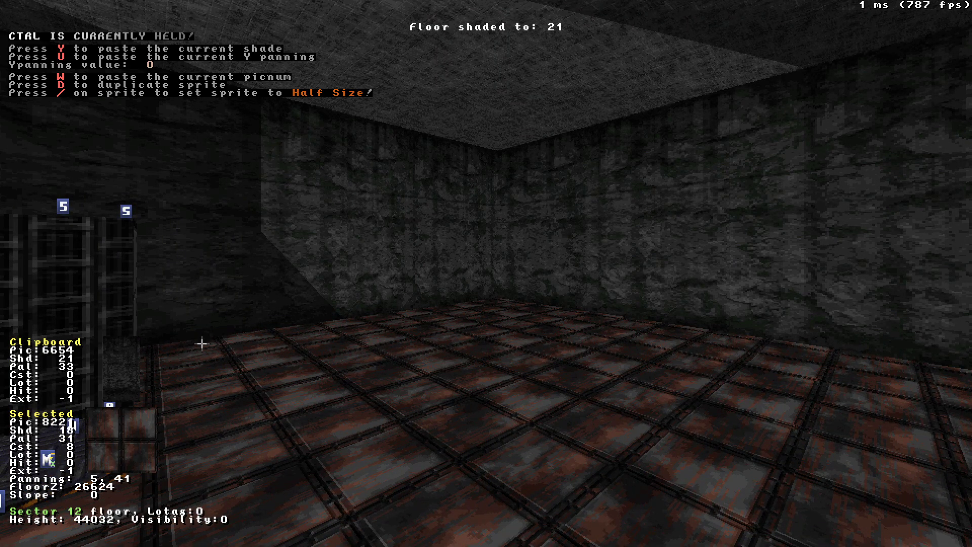
pyautogui.press('Down')
pyautogui.press('Left')
pyautogui.press('Down')
pyautogui.press('Left')
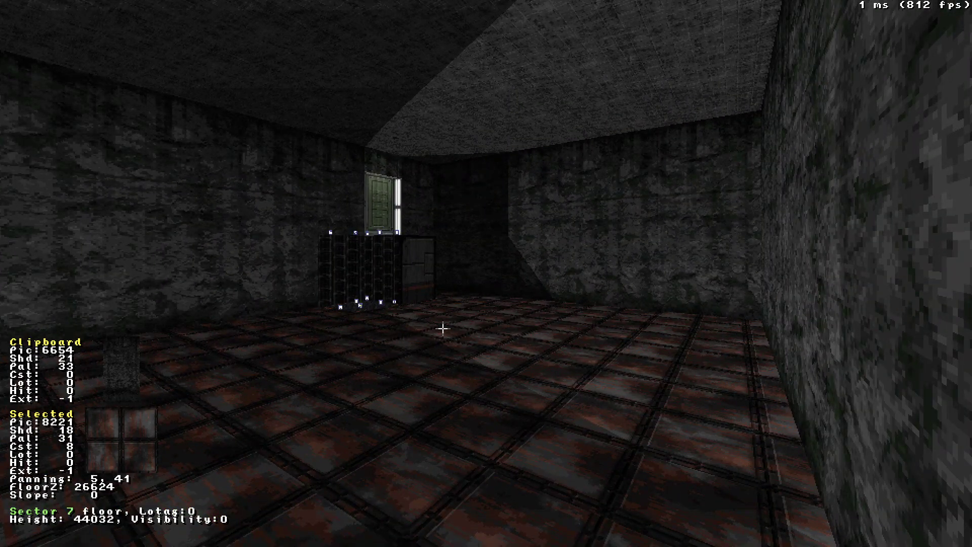
pyautogui.moveTo(439, 330); pyautogui.dragTo(443, 327)
pyautogui.press('Tab')
pyautogui.moveTo(392, 182); pyautogui.dragTo(389, 188)
pyautogui.hotkey('ctrl', 'y')
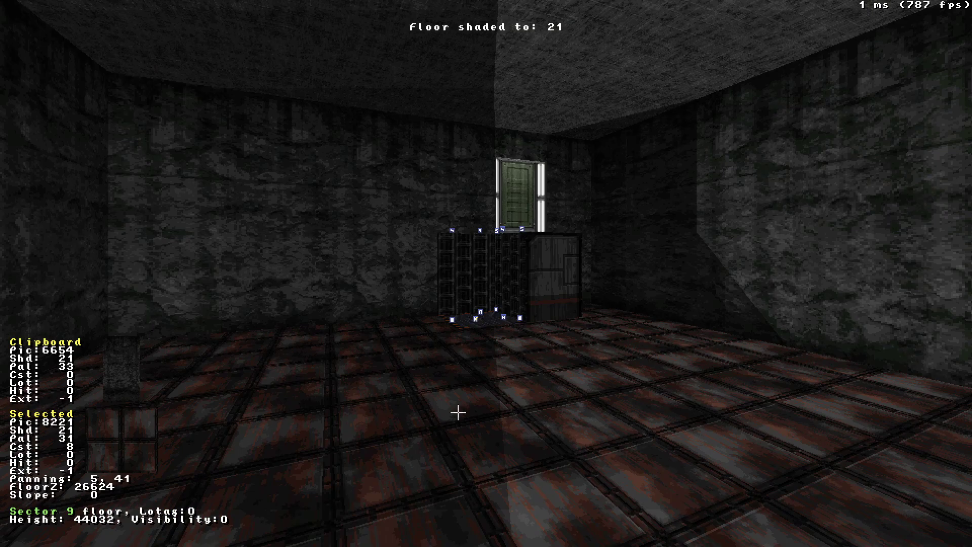
# Paste shade 21 onto the long rock wall on the door's shadow side and darken it to shade 24.
pyautogui.press('Left')
pyautogui.hotkey('ctrl', 'y')
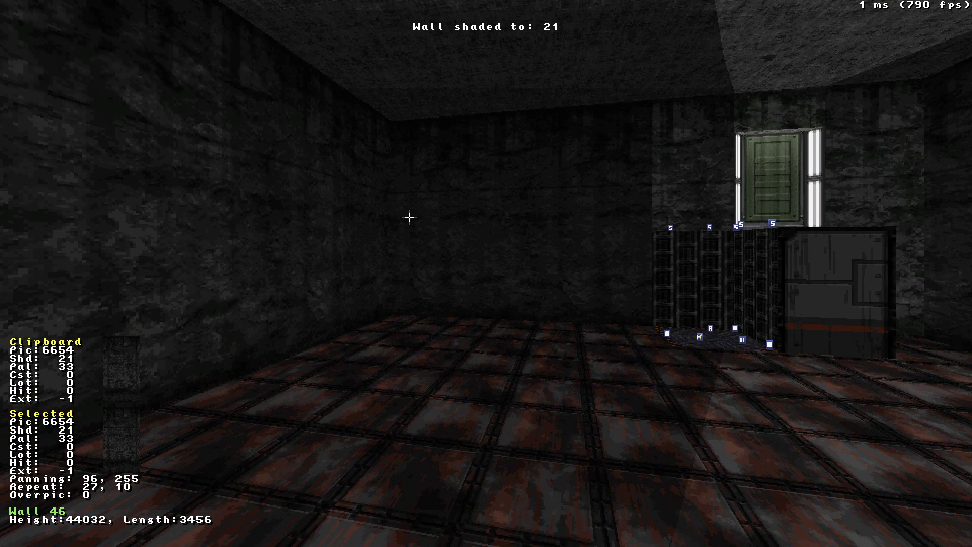
pyautogui.scroll(-2, 252, 215)
pyautogui.moveTo(322, 187); pyautogui.dragTo(321, 187)
pyautogui.scroll(-3, 297, 235)
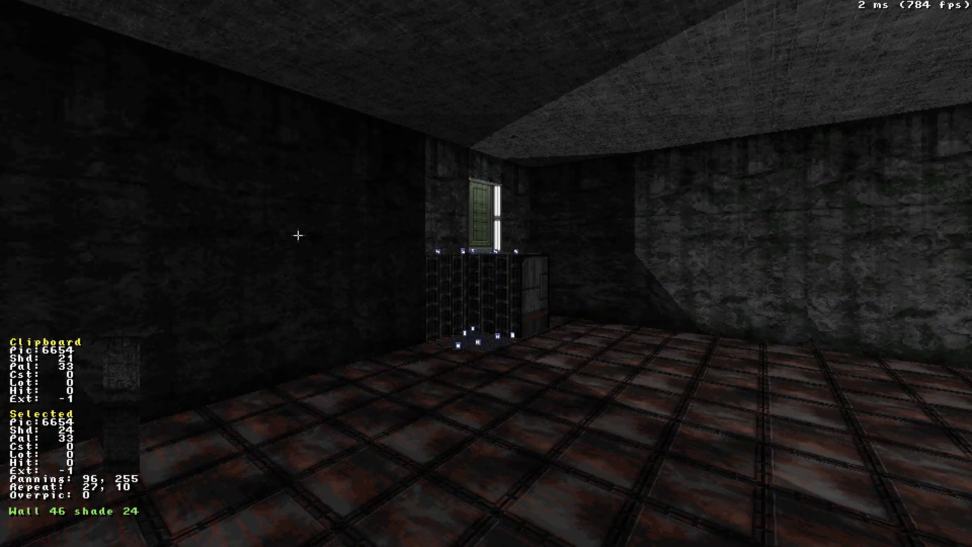
# Copy the rock wall's shade 23 and paste it onto the neighbouring shadowed walls and the sides of the block below the door.
pyautogui.press('Tab')
pyautogui.moveTo(446, 176); pyautogui.dragTo(448, 177)
pyautogui.hotkey('ctrl', 'y')
pyautogui.hotkey('ctrl', 'y')
pyautogui.moveTo(636, 344); pyautogui.dragTo(636, 345)
pyautogui.hotkey('ctrl', 'y')
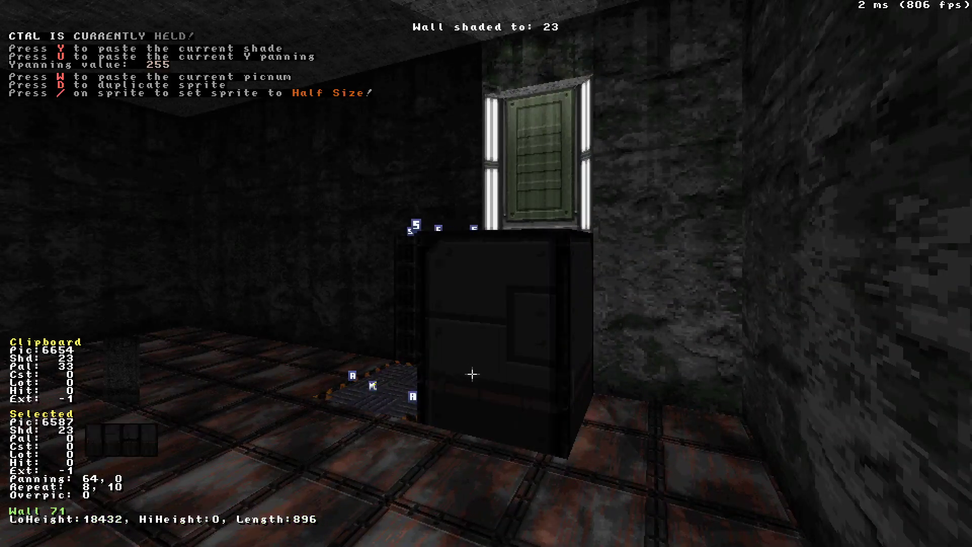
# Paste shade 23 onto the rock wall next to the block below the door and lighten it to shade 19.
pyautogui.hotkey('ctrl', 'y')
pyautogui.press('KP_Add')
pyautogui.press('KP_Add')
pyautogui.press('KP_Add')
pyautogui.press('KP_Add')
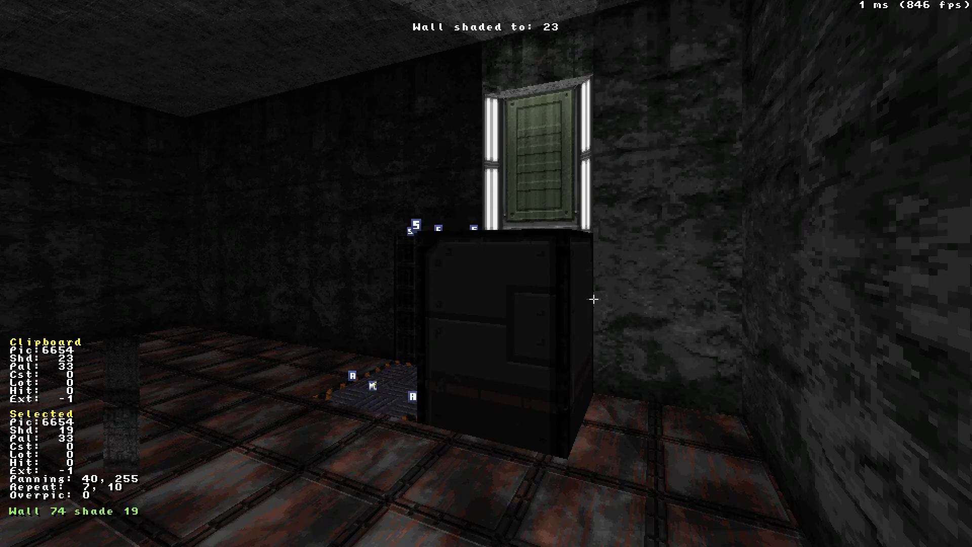
# Paste the shadowed floor's shade 21 onto the floor section around the block below the door.
pyautogui.press('KP_Enter')
pyautogui.scroll(-5, 481, 345)
pyautogui.moveTo(481, 345); pyautogui.dragTo(486, 269, button='right')
pyautogui.moveTo(508, 228); pyautogui.dragTo(486, 273, button='right')
pyautogui.press('KP_Enter')
pyautogui.press('Down')
pyautogui.hotkey('ctrl', 'y')
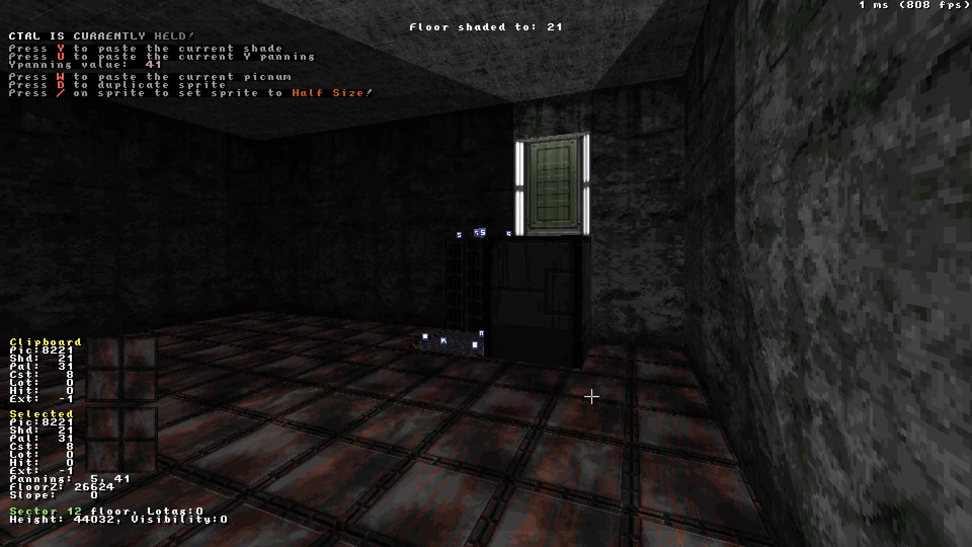
# Lighten the floor of the lit section to shade 15 and paste that shade onto its ceiling.
pyautogui.moveTo(216, 338); pyautogui.dragTo(216, 338)
pyautogui.press('KP_Subtract')
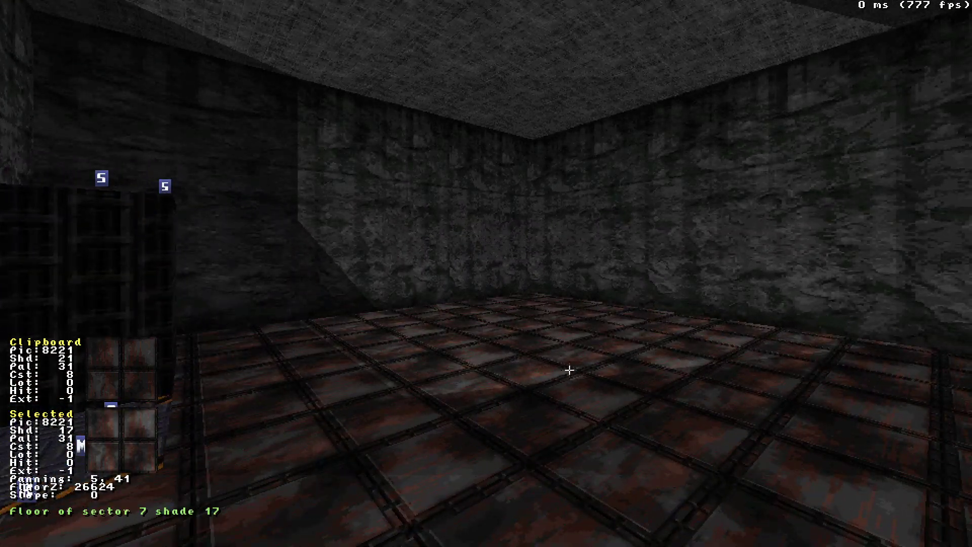
pyautogui.press('Tab')
pyautogui.hotkey('ctrl', 'y')
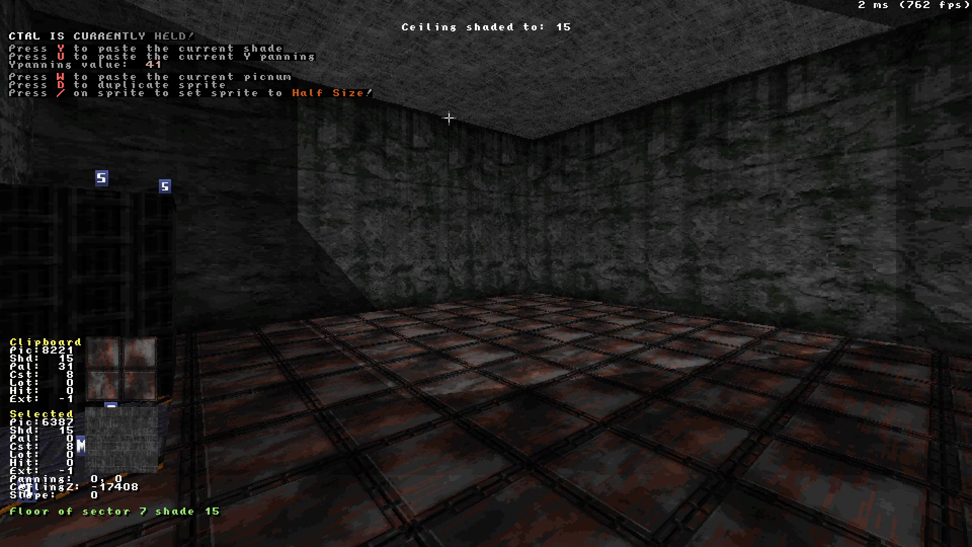
pyautogui.moveTo(521, 126); pyautogui.dragTo(520, 126)
pyautogui.moveTo(660, 406); pyautogui.dragTo(660, 406)
pyautogui.moveTo(663, 335); pyautogui.dragTo(663, 334)
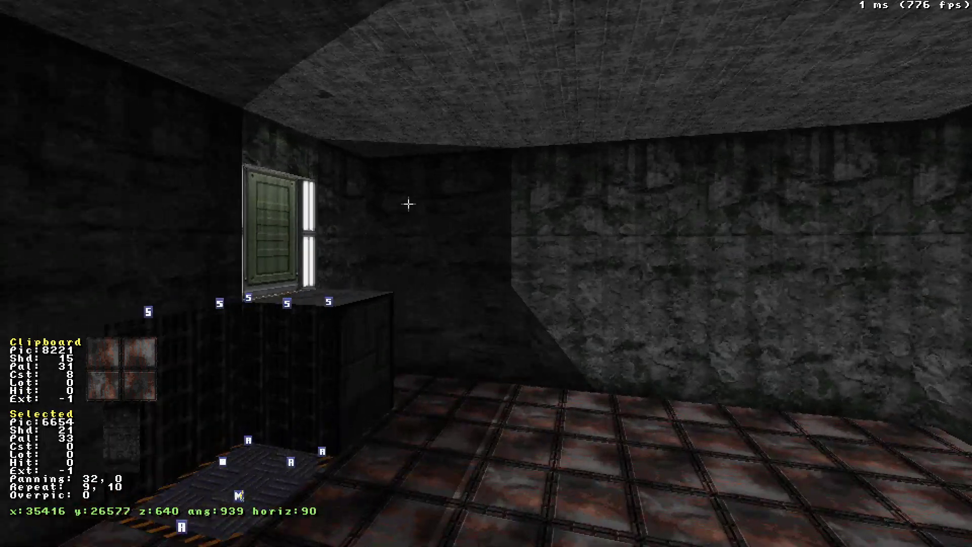
pyautogui.moveTo(571, 360); pyautogui.dragTo(571, 360)
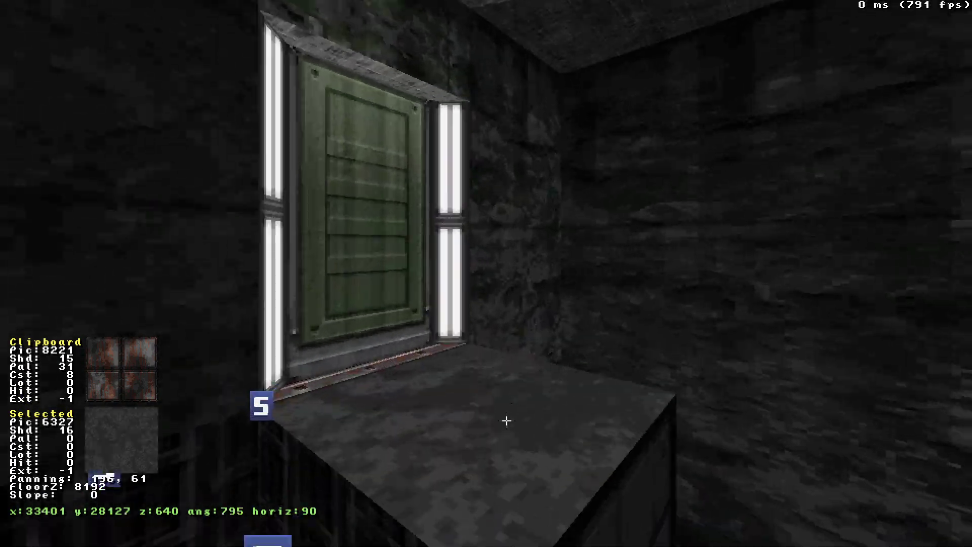
# Darken the top surface of the block below the green door to shade 22.
pyautogui.moveTo(548, 402); pyautogui.dragTo(471, 359)
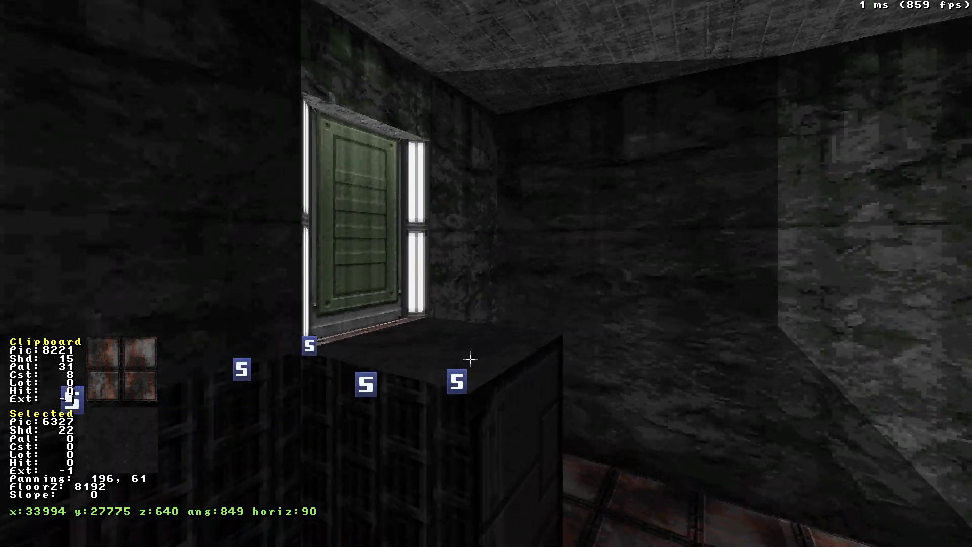
pyautogui.moveTo(557, 378); pyautogui.dragTo(557, 377)
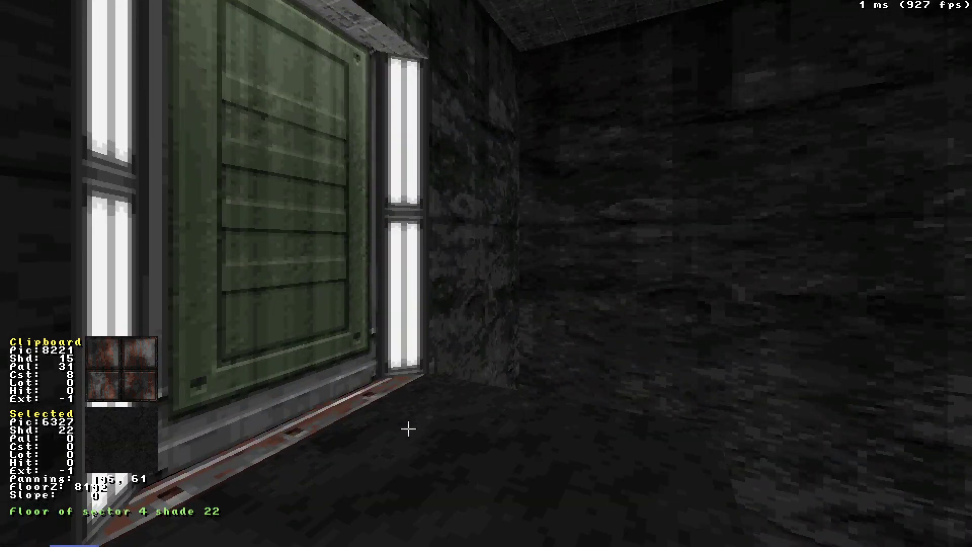
pyautogui.moveTo(558, 462); pyautogui.dragTo(559, 462)
# Insert a sprite in the lit section of the room and assign it the light bulb tile 5900, A_LIGHT_FX.
pyautogui.press('s')
pyautogui.press('v')
pyautogui.press('v')
pyautogui.scroll(-20, 364, 169)
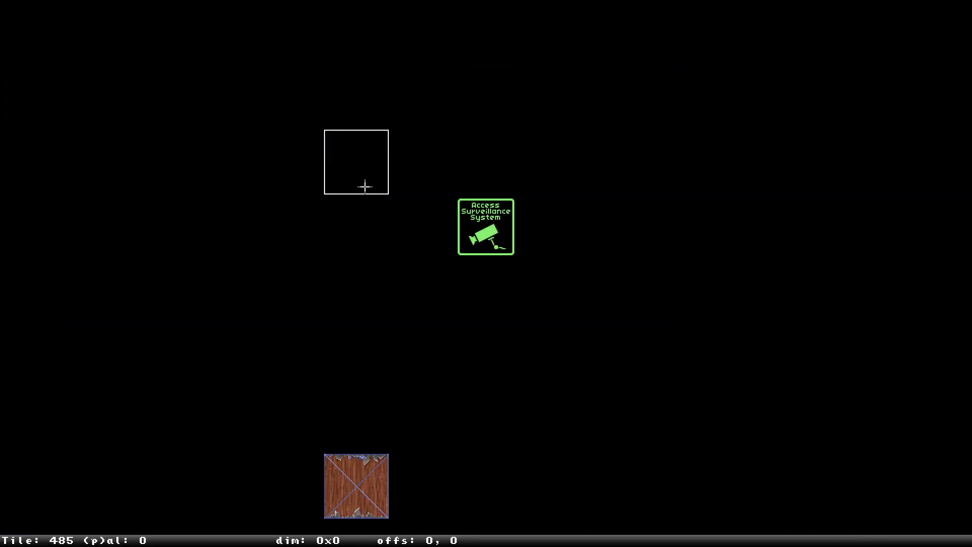
pyautogui.press('End')
pyautogui.scroll(20, 625, 369)
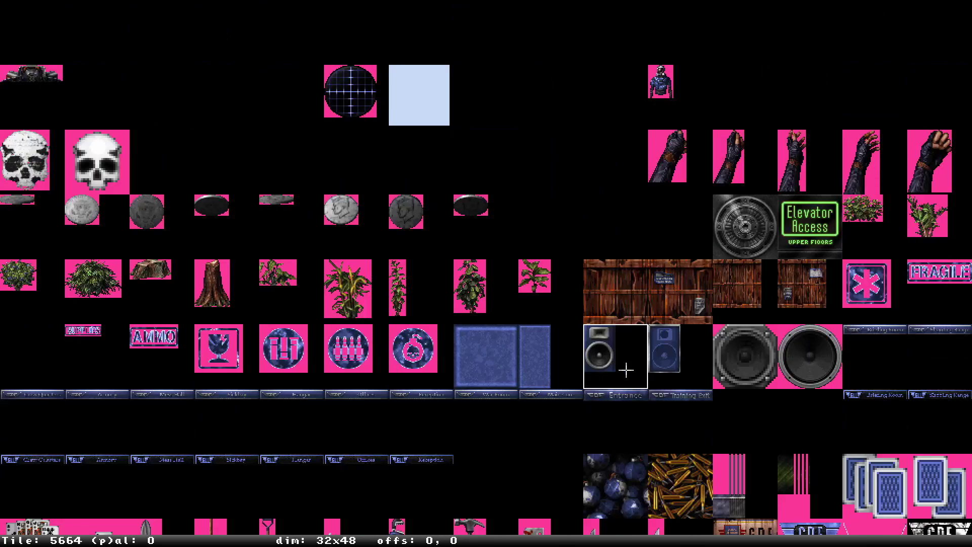
pyautogui.scroll(15, 626, 369)
pyautogui.scroll(-20, 626, 369)
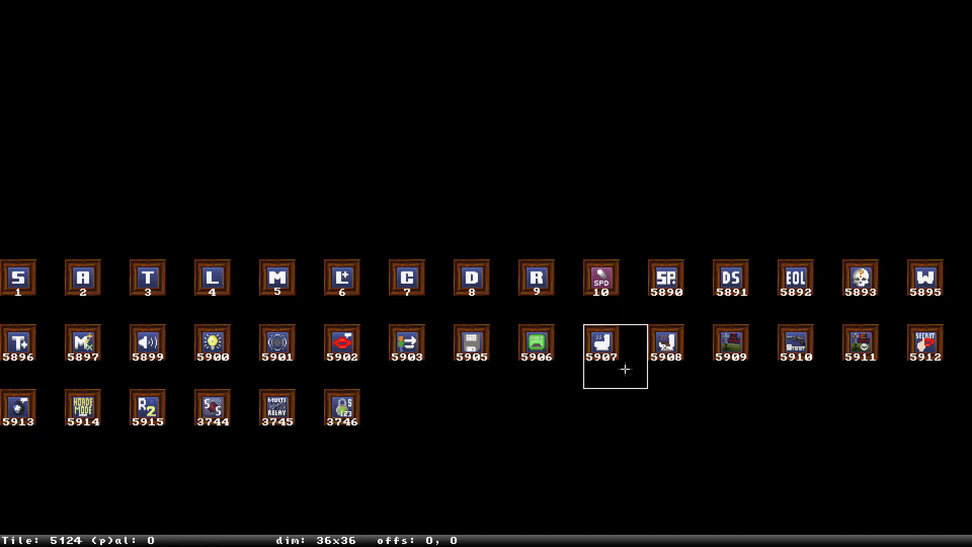
pyautogui.scroll(-15, 625, 369)
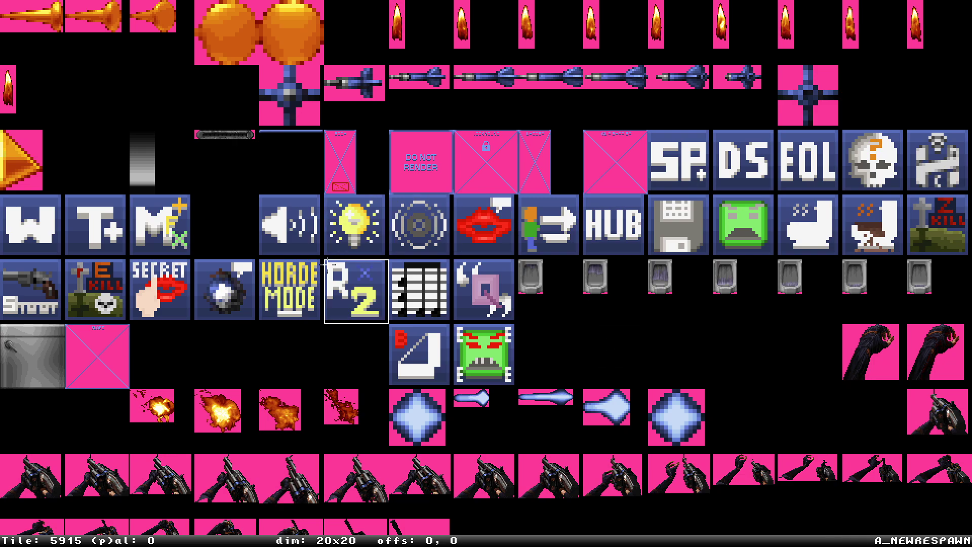
pyautogui.click(357, 236)
pyautogui.keyDown('shift'); pyautogui.moveTo(525, 414); pyautogui.dragTo(525, 414); pyautogui.keyUp('shift')
pyautogui.moveTo(525, 415); pyautogui.dragTo(525, 415, button='right')
pyautogui.keyDown('shift'); pyautogui.moveTo(525, 414); pyautogui.dragTo(525, 415); pyautogui.keyUp('shift')
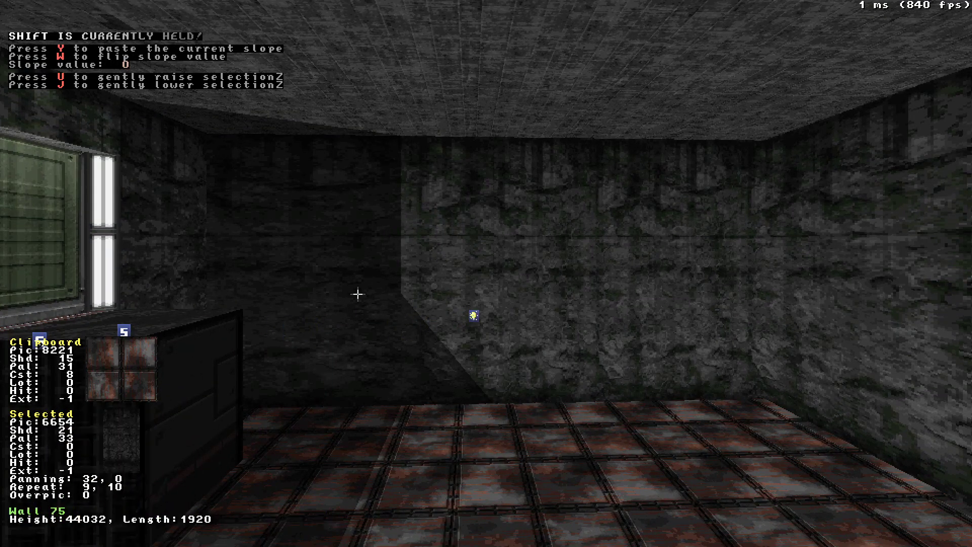
# Auto-align the rock texture on the back wall where the shadow meets the lit part.
pyautogui.hotkey('alt', '.')
pyautogui.moveTo(426, 259); pyautogui.dragTo(427, 259, button='middle')
pyautogui.moveTo(419, 360); pyautogui.dragTo(419, 360, button='middle')
# Copy the shadowed floor's shade 21 and paste it onto the lit section's floor, walls and ceiling.
pyautogui.press('Tab')
pyautogui.hotkey('ctrl', 'y')
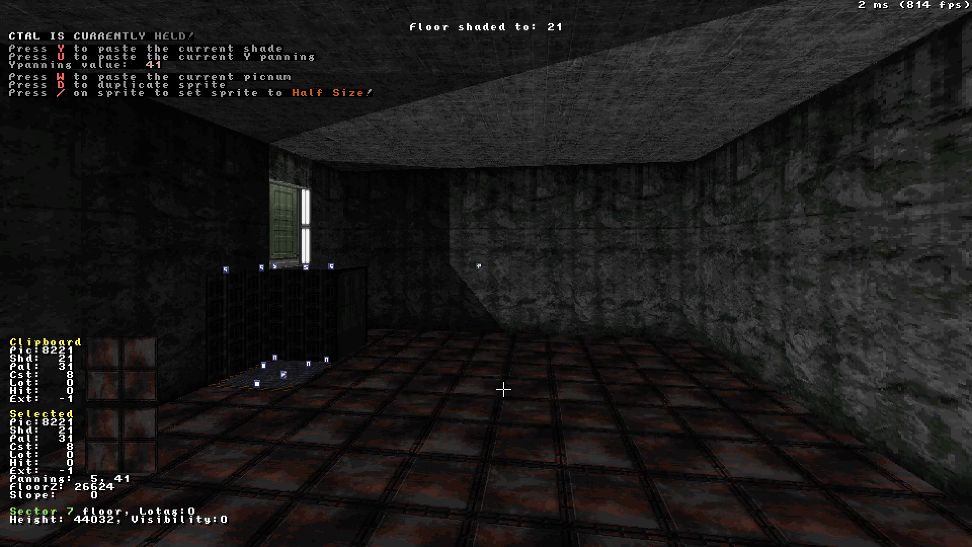
pyautogui.hotkey('ctrl', 'y')
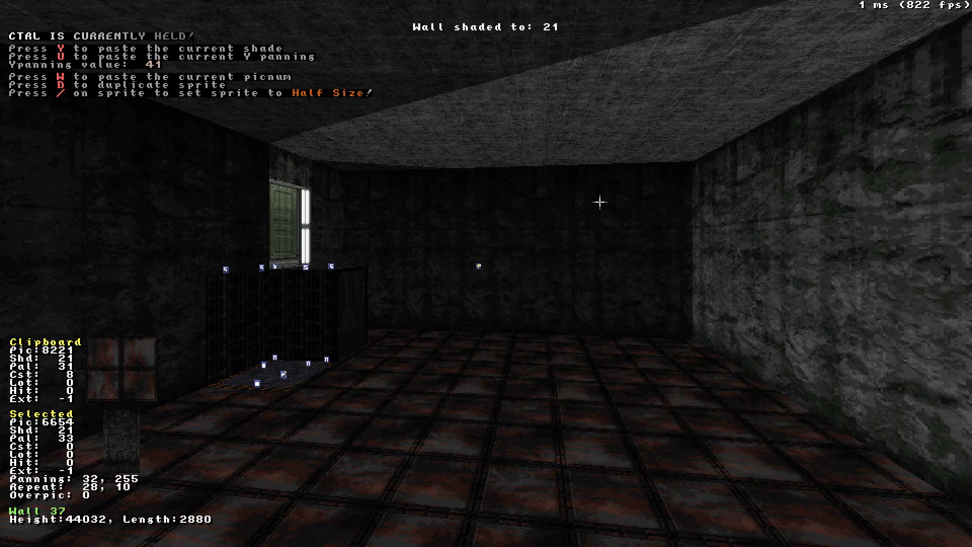
pyautogui.hotkey('ctrl', 'y')
pyautogui.hotkey('ctrl', 'y')
pyautogui.hotkey('ctrl', 'y')
pyautogui.hotkey('ctrl', 'y')
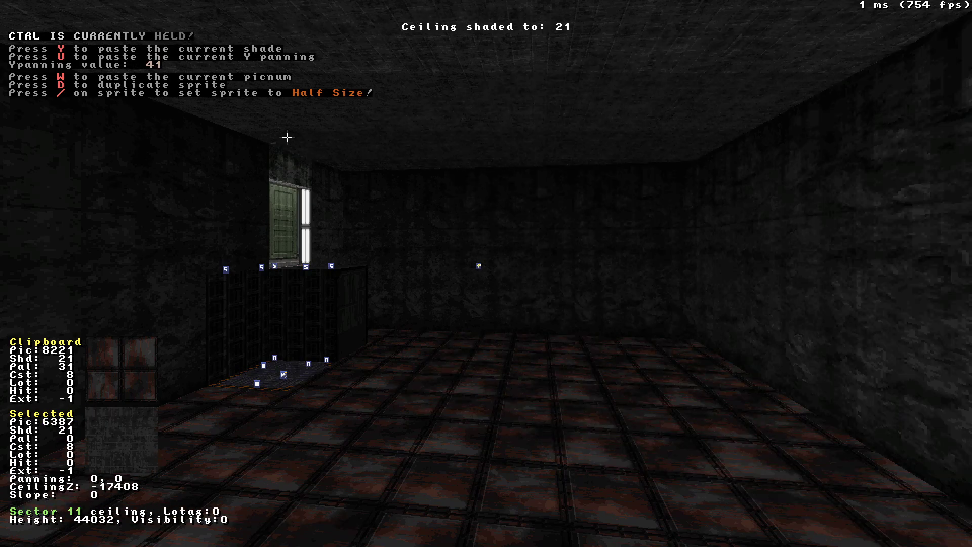
# Set the A_LIGHT_FX sprite's shade to -5 and toggle the light preview to check the lit section.
pyautogui.moveTo(295, 123); pyautogui.dragTo(295, 123, button='middle')
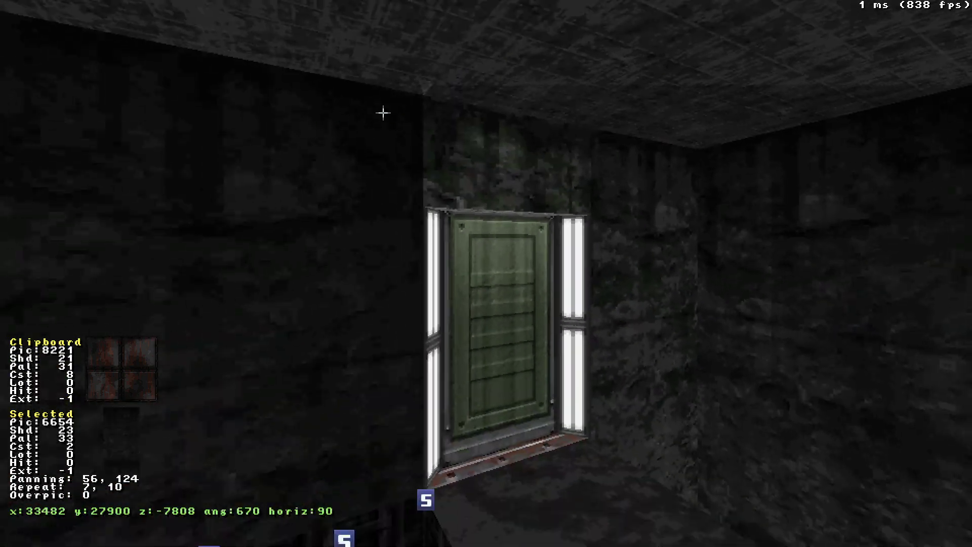
pyautogui.moveTo(462, 108); pyautogui.dragTo(463, 108, button='middle')
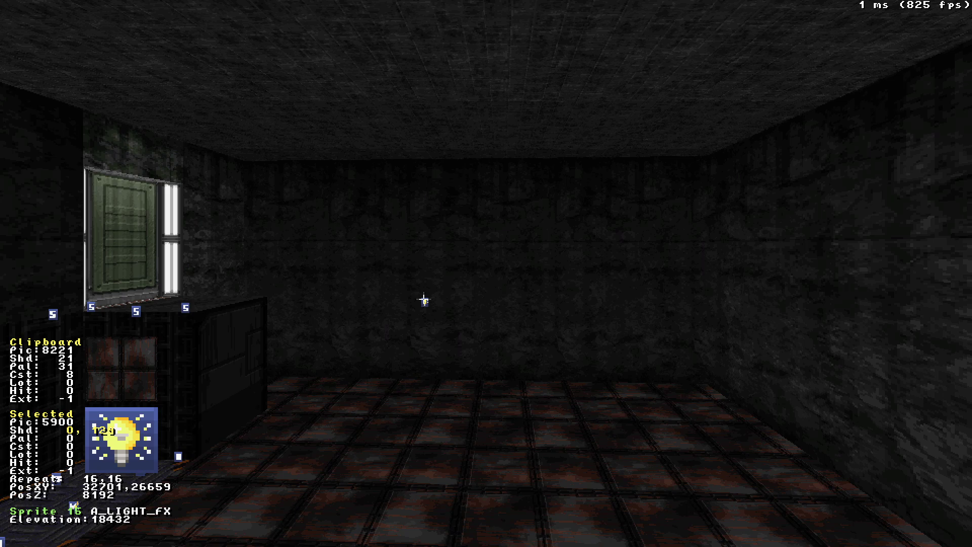
pyautogui.hotkey('ctrl', 'shift')
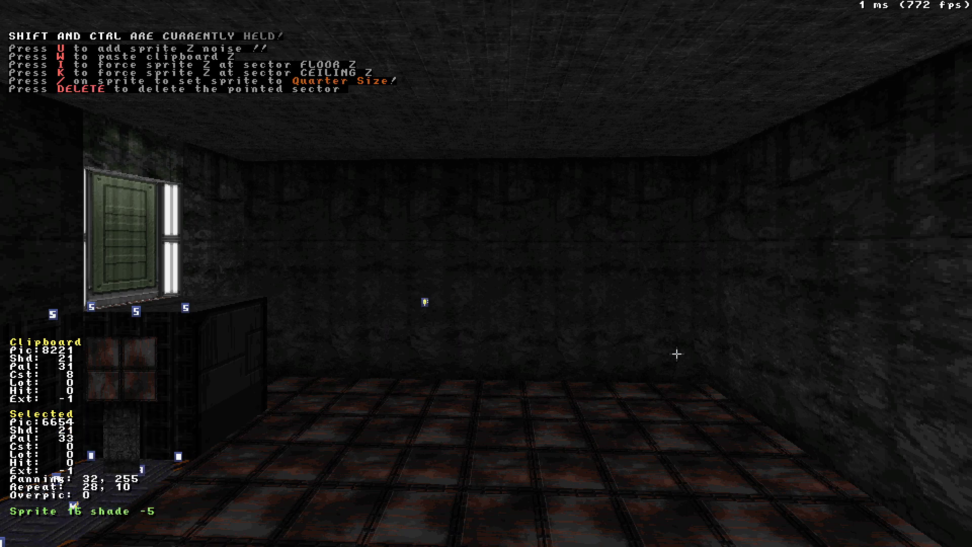
pyautogui.hotkey('ctrl', 'shift', 'l')
pyautogui.moveTo(551, 254); pyautogui.dragTo(552, 254)
pyautogui.moveTo(551, 255); pyautogui.dragTo(552, 254, button='middle')
pyautogui.moveTo(552, 254); pyautogui.dragTo(552, 254)
pyautogui.hotkey('ctrl', 'shift', 'l')
pyautogui.hotkey('ctrl', 'shift', 'l')
pyautogui.hotkey('ctrl', 'shift', 'l')
pyautogui.hotkey('ctrl', 'shift', 'l')
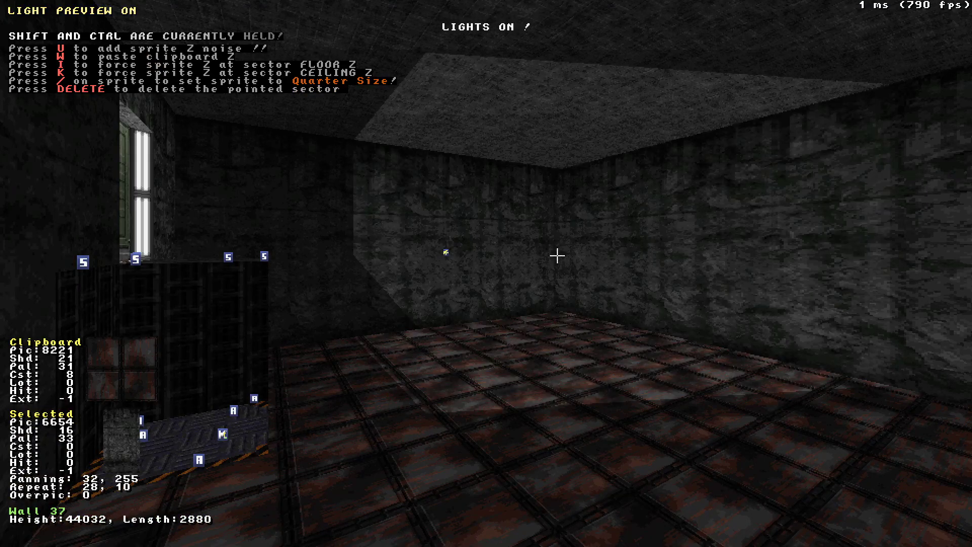
pyautogui.hotkey('ctrl', 'shift', 'l')
pyautogui.hotkey('ctrl', 'shift', 'l')
pyautogui.hotkey('ctrl', 'shift', 'l')
# Try shade -3 on the A_LIGHT_FX sprite, settle on -4 and switch the light preview back on.
pyautogui.press('Up')
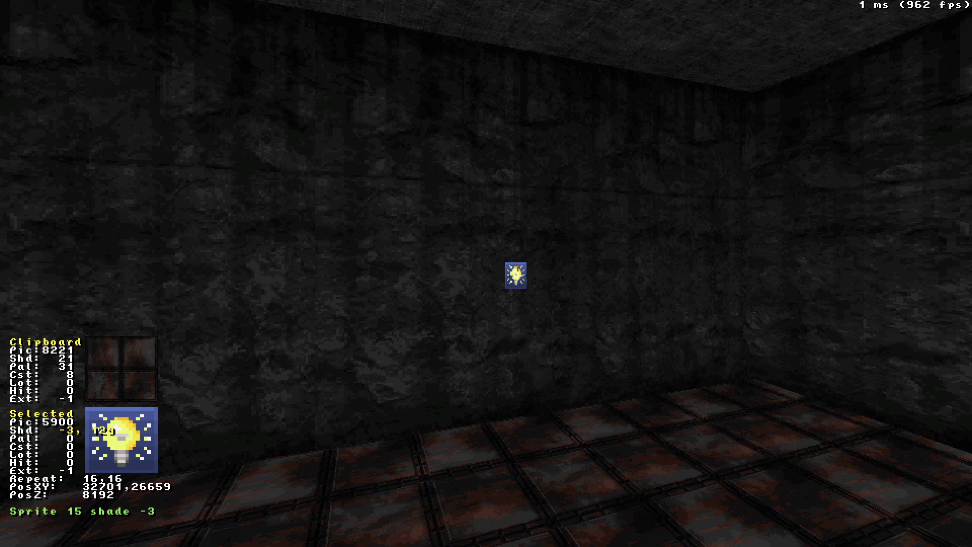
pyautogui.hotkey('ctrl', 'shift', 'l')
pyautogui.moveTo(523, 112); pyautogui.dragTo(524, 112)
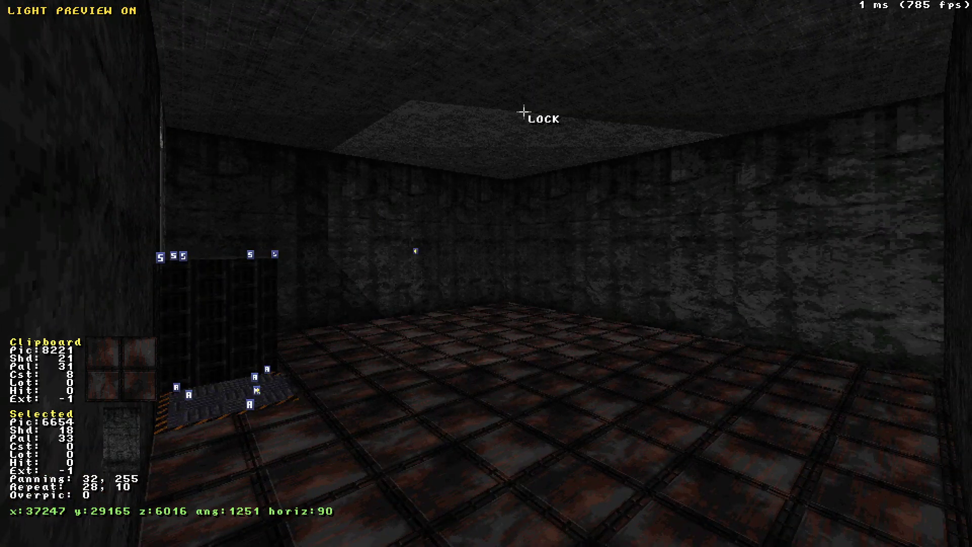
pyautogui.press('Up')
pyautogui.hotkey('ctrl', 'shift', 'l')
pyautogui.hotkey('ctrl', 'shift', 'l')
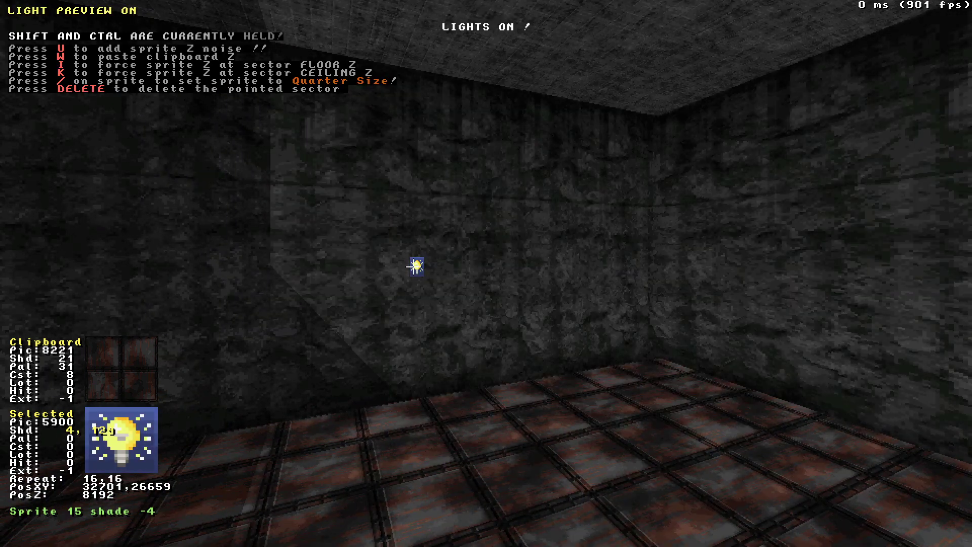
# With grid locking on, split the lit sector straight across from the blue alcove's upper corner to the diagonal shadow edge.
pyautogui.press('Down')
pyautogui.moveTo(502, 131); pyautogui.dragTo(502, 131)
pyautogui.moveTo(502, 131); pyautogui.dragTo(503, 131, button='middle')
pyautogui.press('Down')
pyautogui.press('KP_Enter')
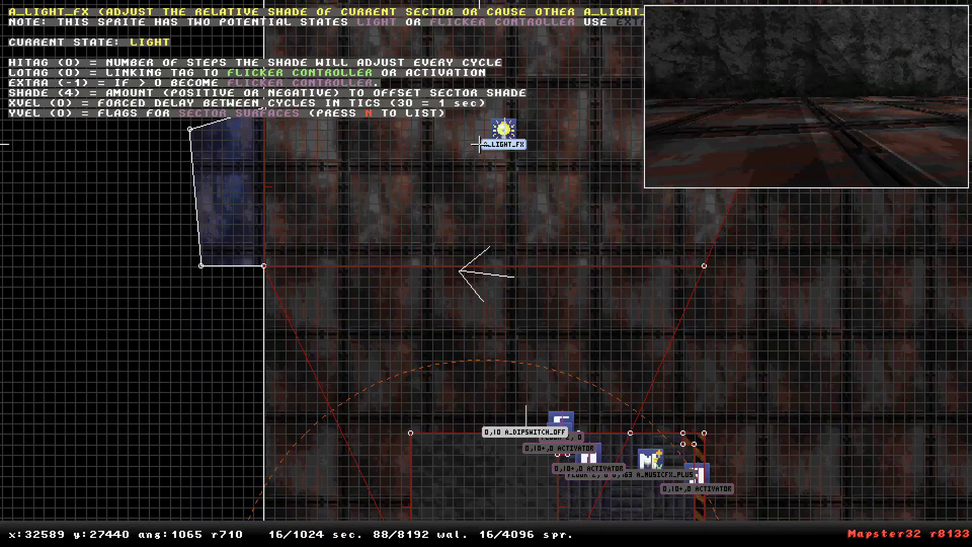
pyautogui.press('KP_Enter')
pyautogui.moveTo(525, 262); pyautogui.dragTo(525, 262)
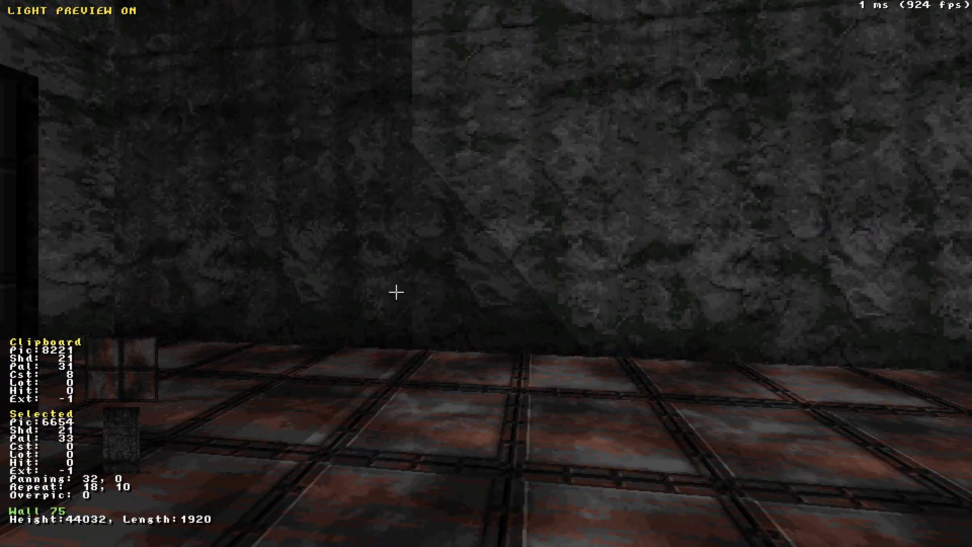
pyautogui.press('KP_Enter')
pyautogui.press('l')
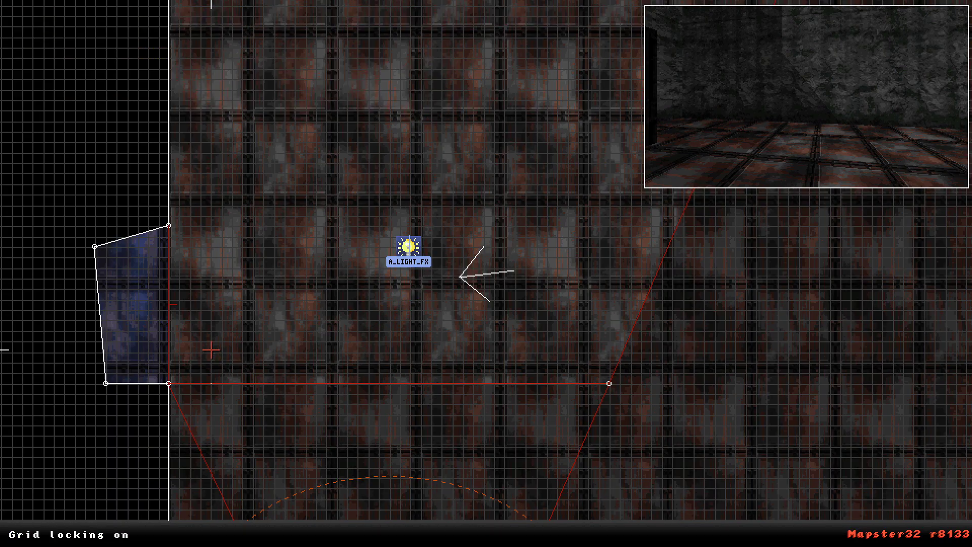
pyautogui.press('space')
pyautogui.moveTo(609, 352); pyautogui.dragTo(511, 207, button='right')
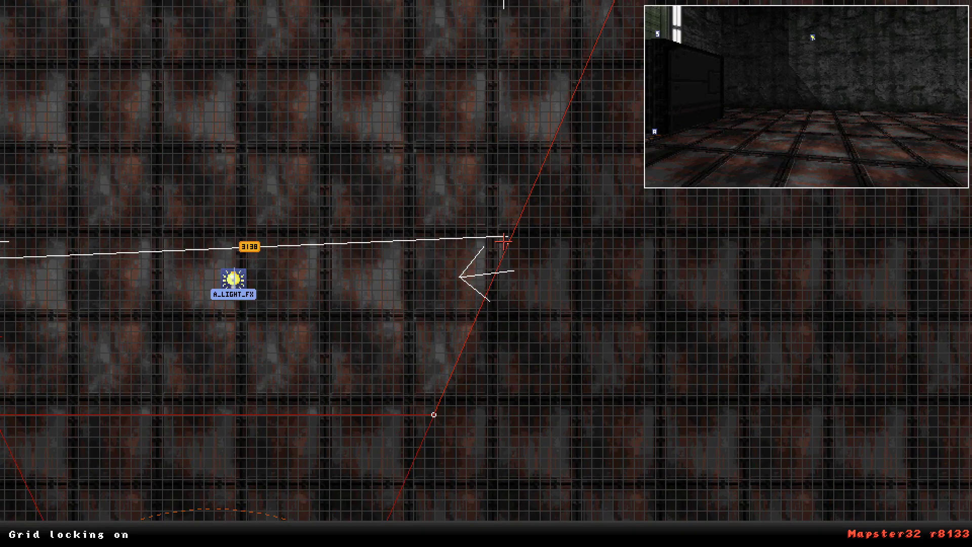
pyautogui.press('l')
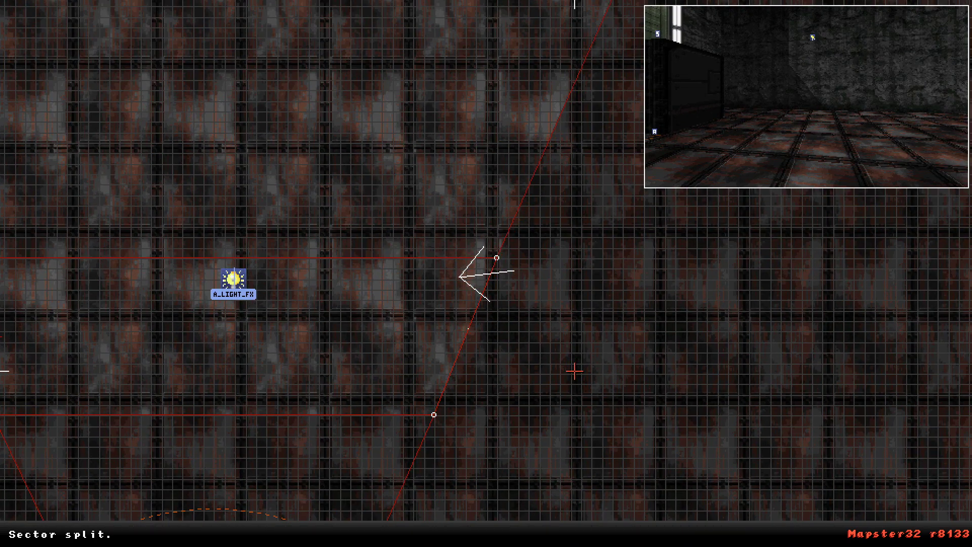
pyautogui.scroll(-3, 575, 370)
# Join the strip between the old and new dividing lines to the adjoining shadowed sector.
pyautogui.rightClick(420, 351)
pyautogui.scroll(2, 622, 343)
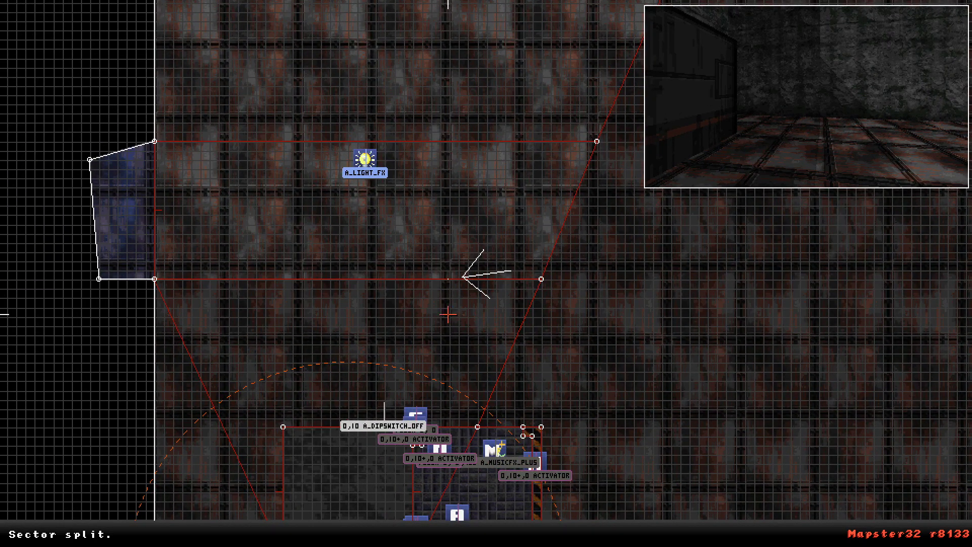
pyautogui.press('j')
pyautogui.press('j')
pyautogui.press('KP_Enter')
pyautogui.press('KP_Enter')
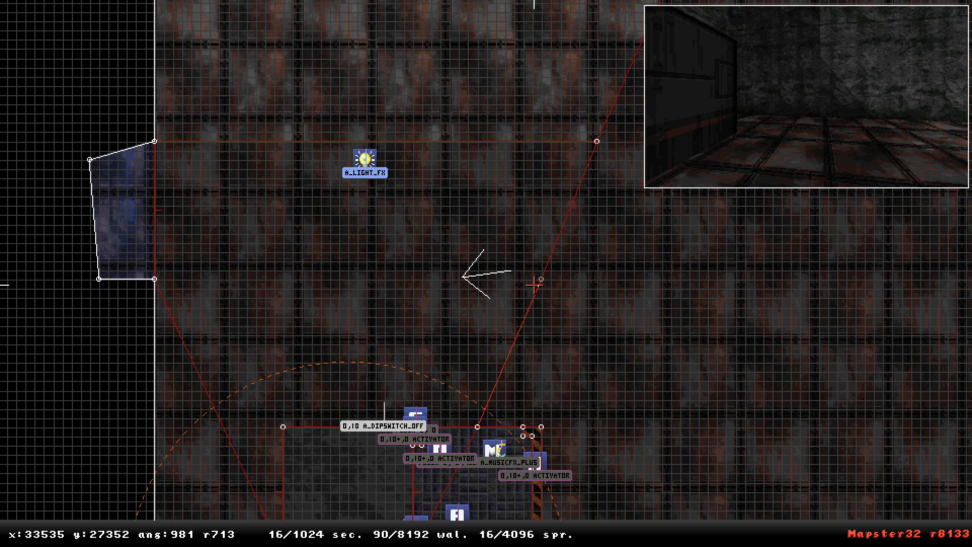
# Move the A_LIGHT_FX sprite across the new dividing line into the lit sector and switch the light preview off.
pyautogui.press('KP_Enter')
pyautogui.press('Down')
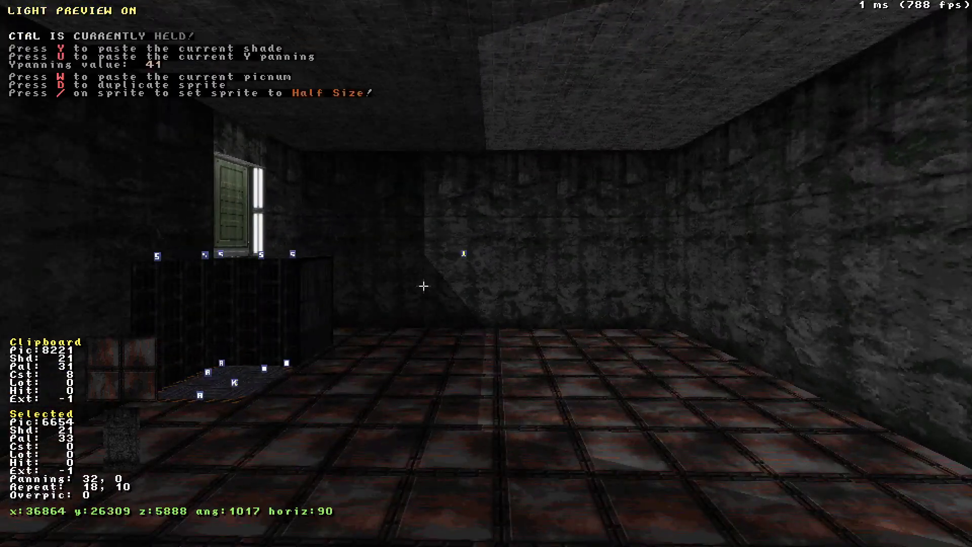
pyautogui.press('Up')
pyautogui.press('KP_Enter')
pyautogui.moveTo(383, 296); pyautogui.dragTo(393, 215)
pyautogui.press('KP_Enter')
pyautogui.press('Down')
pyautogui.hotkey('ctrl', 'shift', 'l')
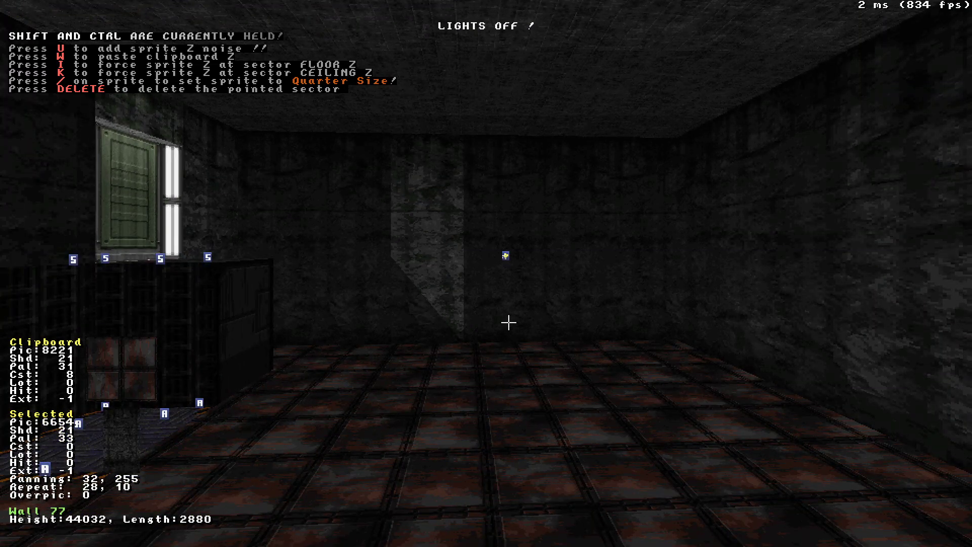
# Copy the dark back wall's shade 21 and paste it onto the bright wall strip, toggling the light preview to compare.
pyautogui.press('Tab')
pyautogui.hotkey('ctrl', 'v')
pyautogui.hotkey('ctrl', 'shift', 'l')
pyautogui.hotkey('ctrl', 'shift', 'l')
pyautogui.hotkey('ctrl', 'shift', 'l')
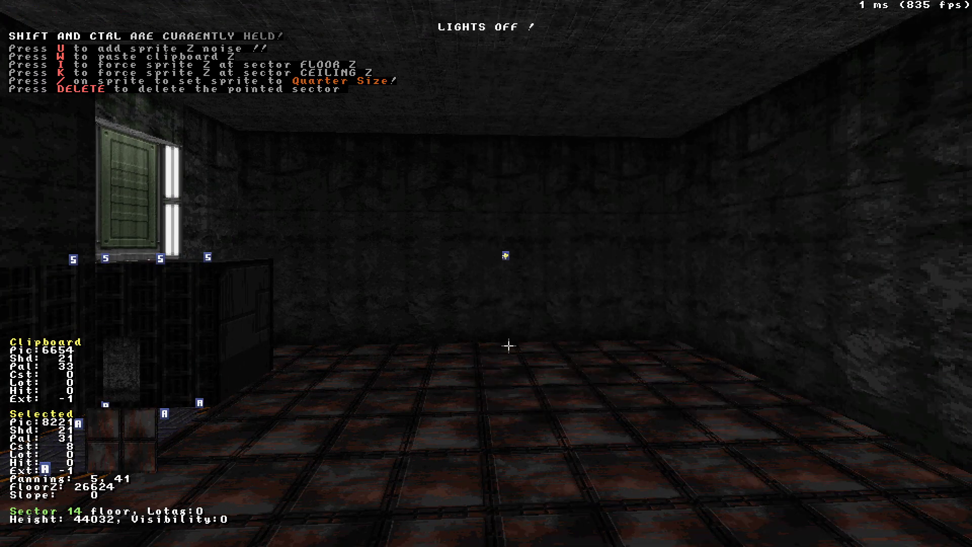
pyautogui.hotkey('ctrl', 'shift', 'l')
# Duplicate the A_LIGHT_FX sprite, place one in the blue alcove sector and check the light preview.
pyautogui.press('KP_Enter')
pyautogui.moveTo(523, 309); pyautogui.dragTo(468, 173, button='right')
pyautogui.keyDown('shift'); pyautogui.moveTo(449, 201); pyautogui.dragTo(413, 245); pyautogui.keyUp('shift')
pyautogui.press('Insert')
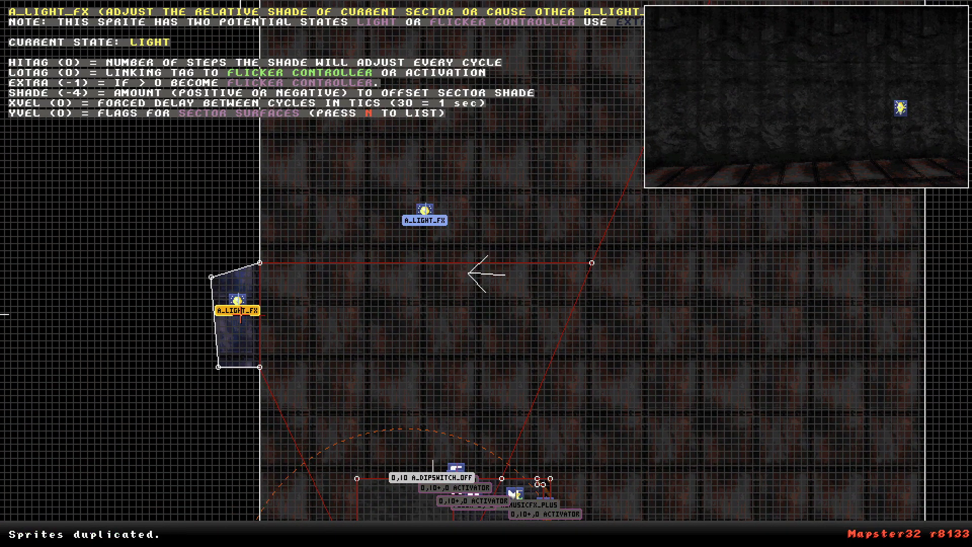
pyautogui.press('KP_Enter')
pyautogui.hotkey('ctrl', 'shift', 'l')
pyautogui.hotkey('ctrl', 'shift', 'l')
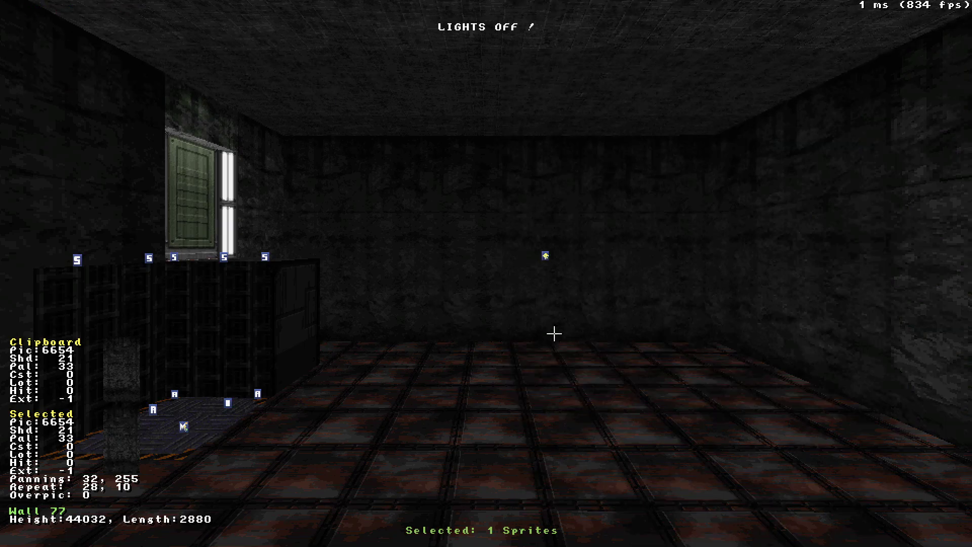
# Move the A_LIGHT_FX sprite out of the blue alcove into the room sector just beside it.
pyautogui.press('KP_Enter')
pyautogui.scroll(4, 445, 289)
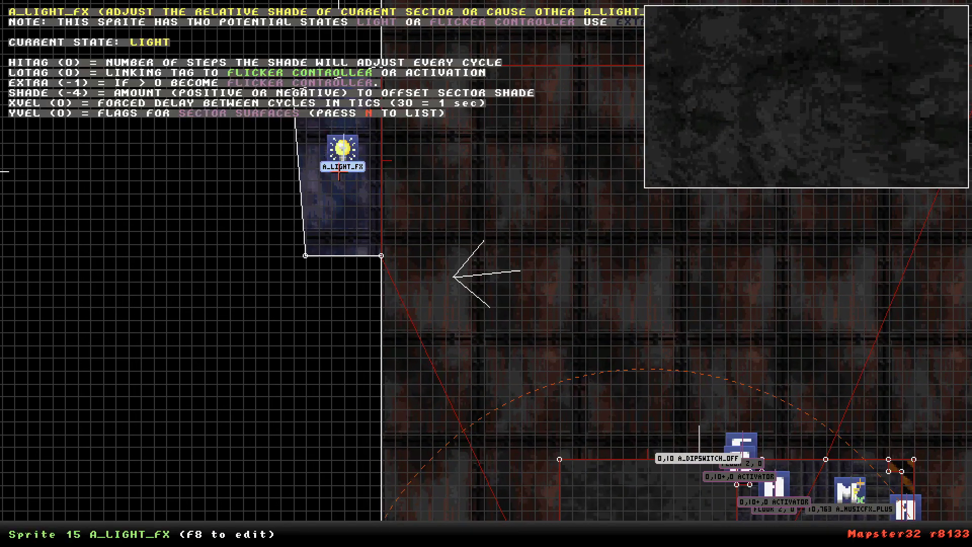
pyautogui.moveTo(339, 172); pyautogui.dragTo(430, 149)
# Split the room sector diagonally from the alcove's lower corner to the far end of the straight dividing line.
pyautogui.press('space')
pyautogui.moveTo(380, 255)
pyautogui.mouseDown(button='right')
pyautogui.moveTo(488, 272)
pyautogui.moveTo(591, 197)
pyautogui.mouseUp(button='right')
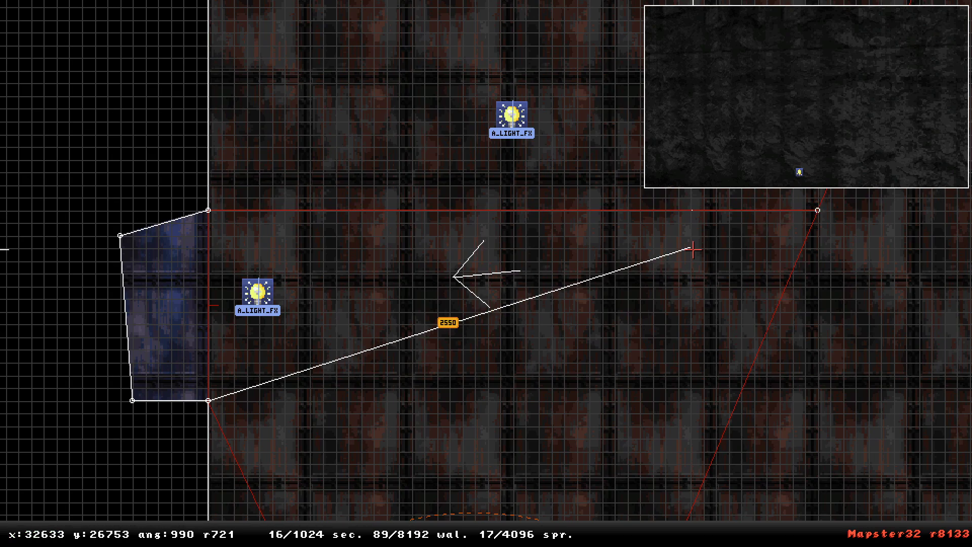
pyautogui.press('space')
# List the surface flags for the A_LIGHT_FX sprite beside the alcove and set its Y-vel to 3, skipping ceiling and floor.
pyautogui.moveTo(281, 315)
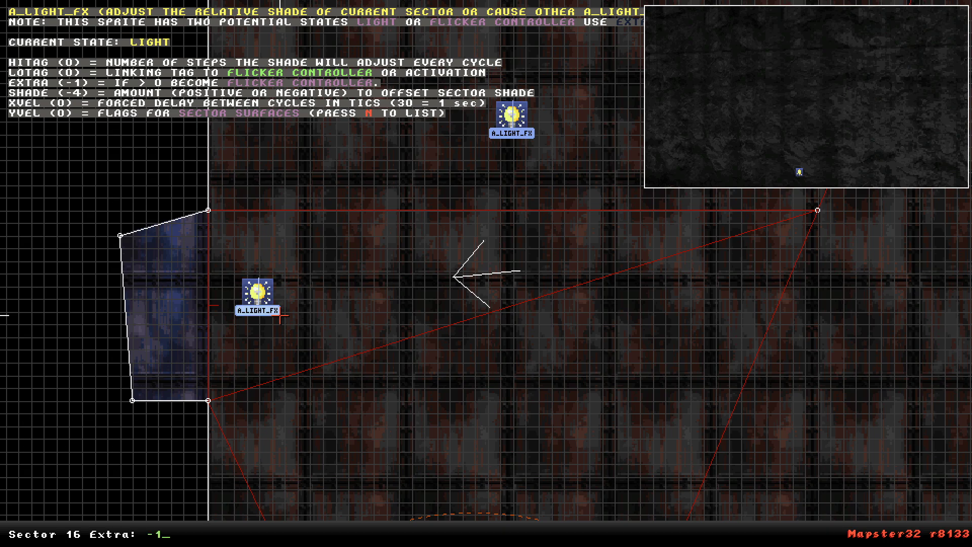
pyautogui.press('n')
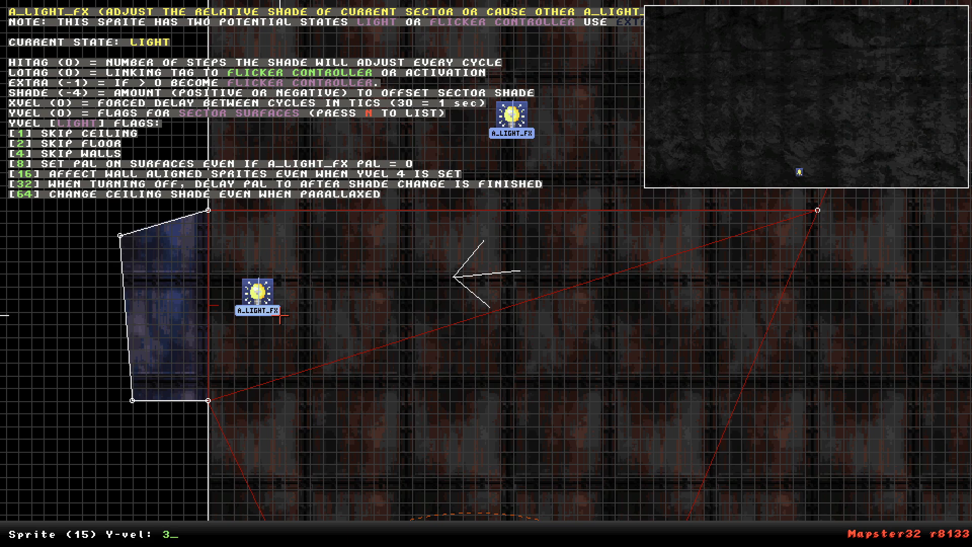
pyautogui.press('Return')
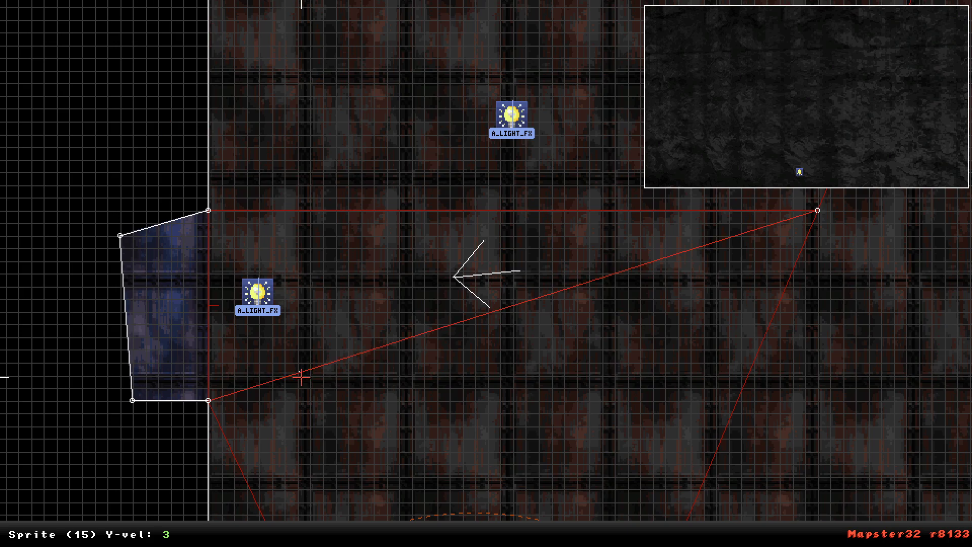
pyautogui.moveTo(248, 303)
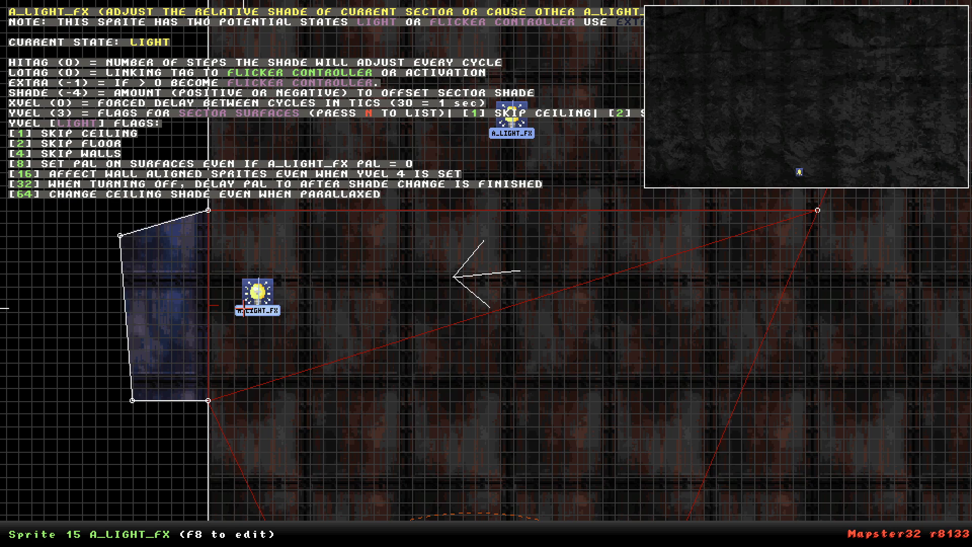
# Check the room's ceiling, wall and floor lighting with the light preview on and off.
pyautogui.press('KP_Enter')
pyautogui.press('Down')
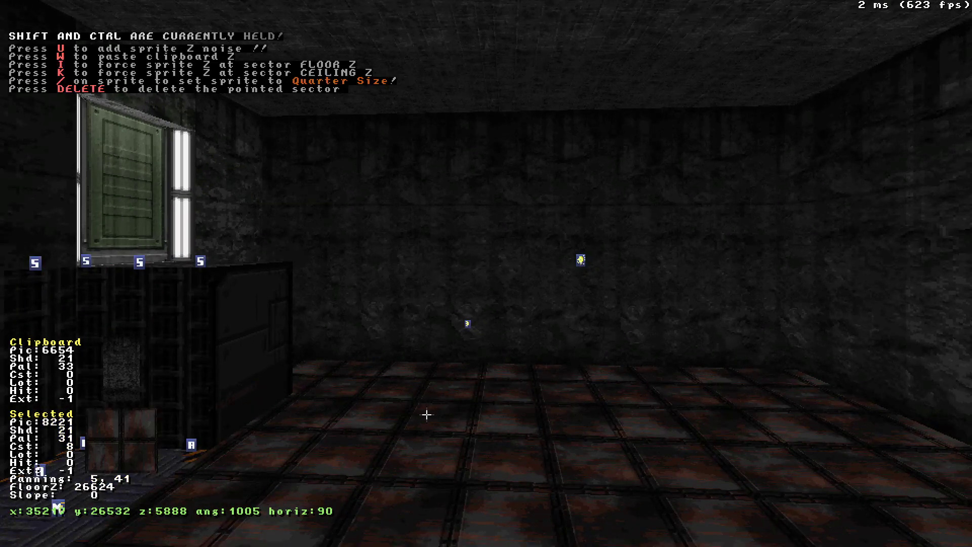
pyautogui.hotkey('ctrl', 'shift', 'l')
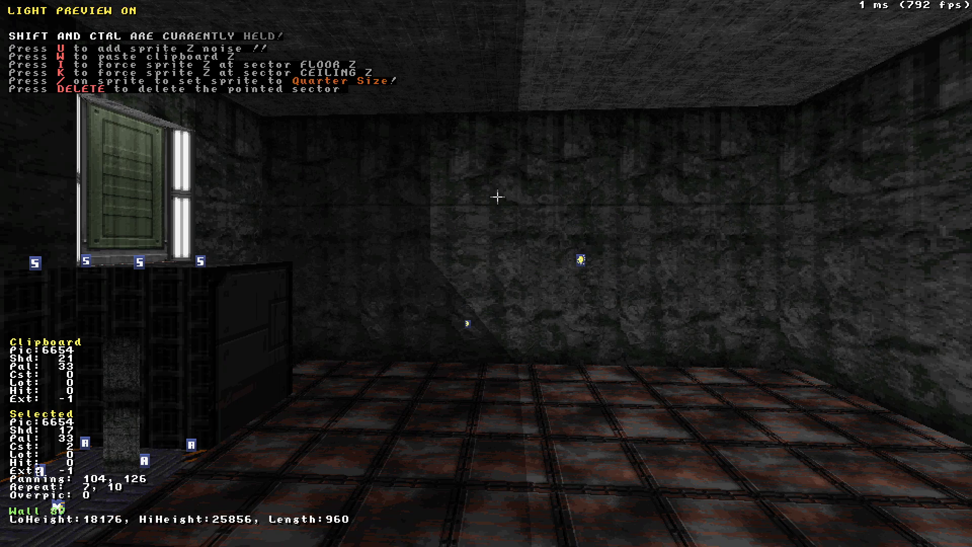
pyautogui.press('Down')
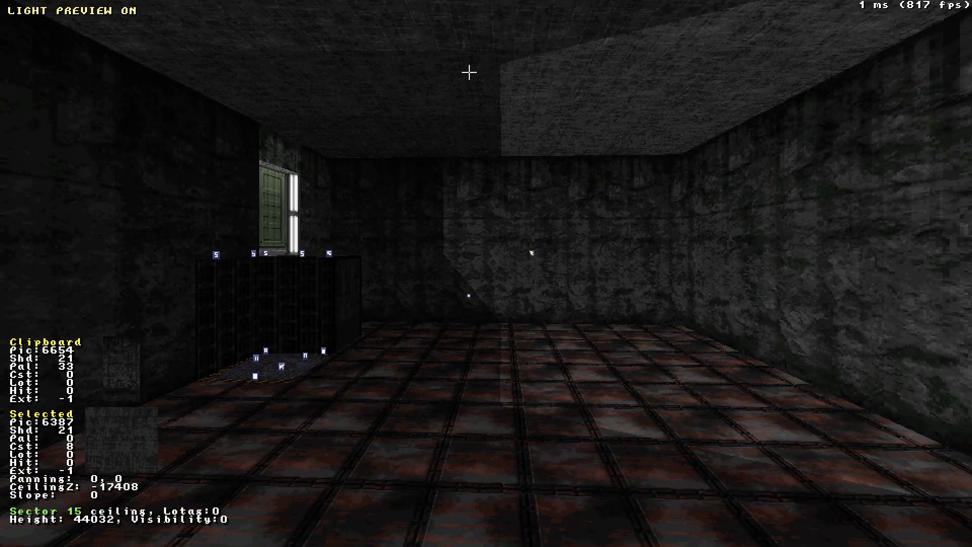
pyautogui.moveTo(480, 296); pyautogui.dragTo(479, 295)
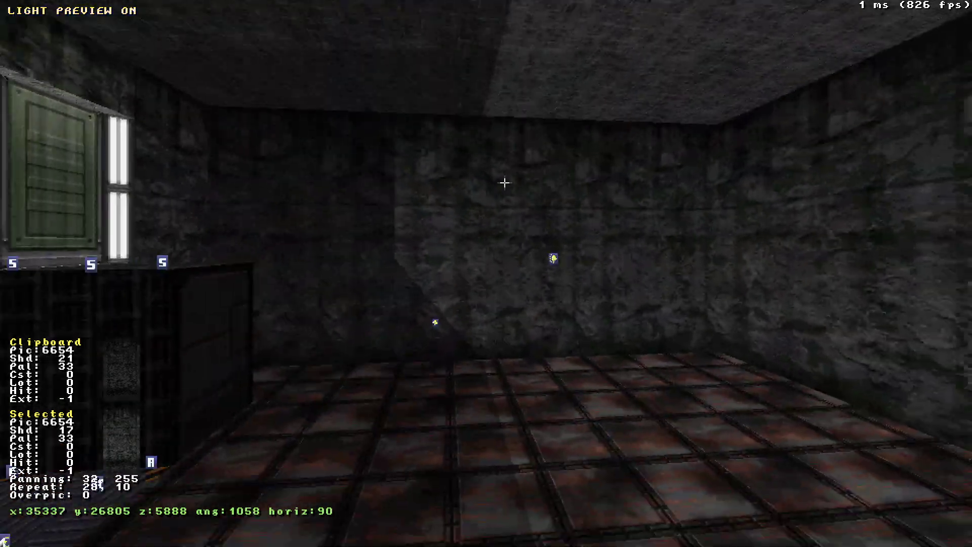
pyautogui.hotkey('ctrl', 'shift', 'l')
pyautogui.hotkey('ctrl', 'shift', 'l')
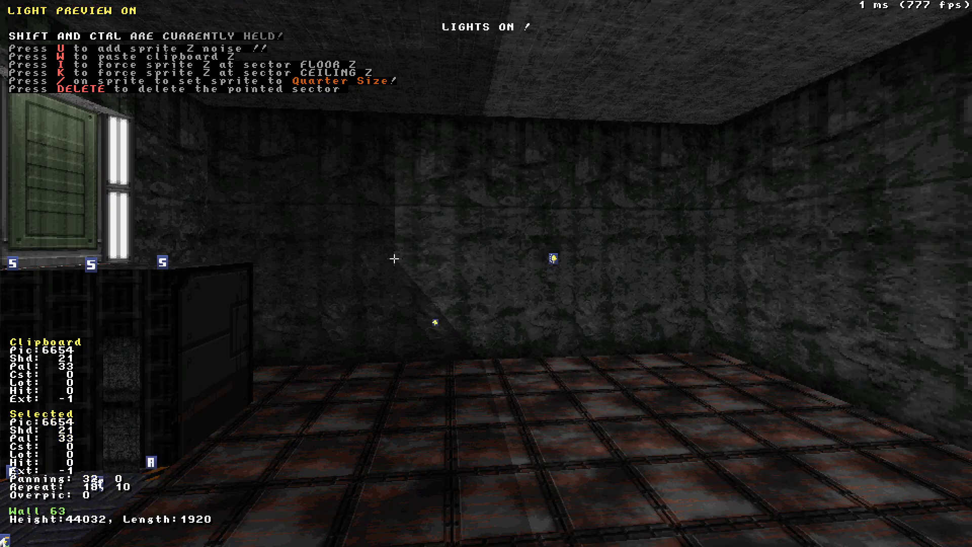
# Try changing the slope of the alcove behind the diagonally shaded wall, and undo back to revision 724.
pyautogui.hotkey('alt', '[')
pyautogui.moveTo(456, 328); pyautogui.dragTo(282, 409)
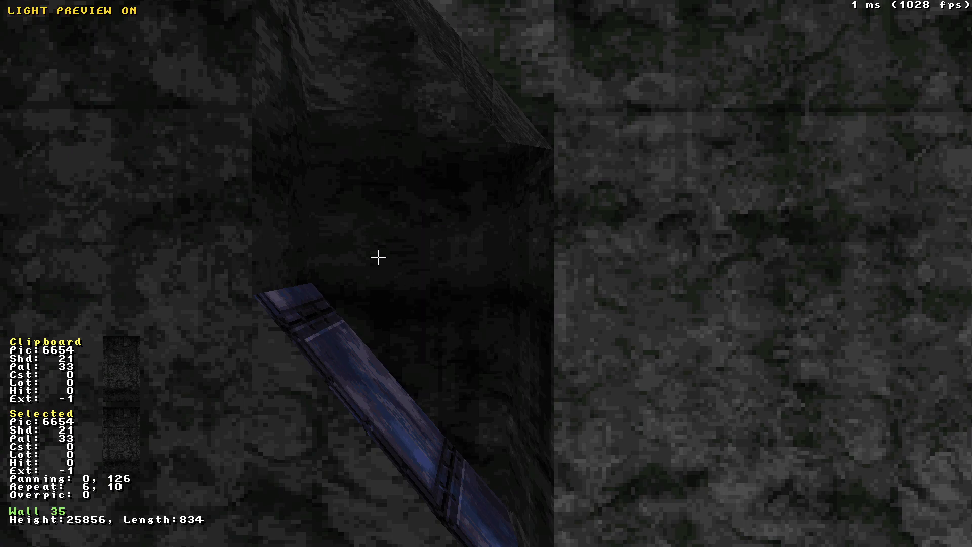
pyautogui.moveTo(448, 408); pyautogui.dragTo(448, 407)
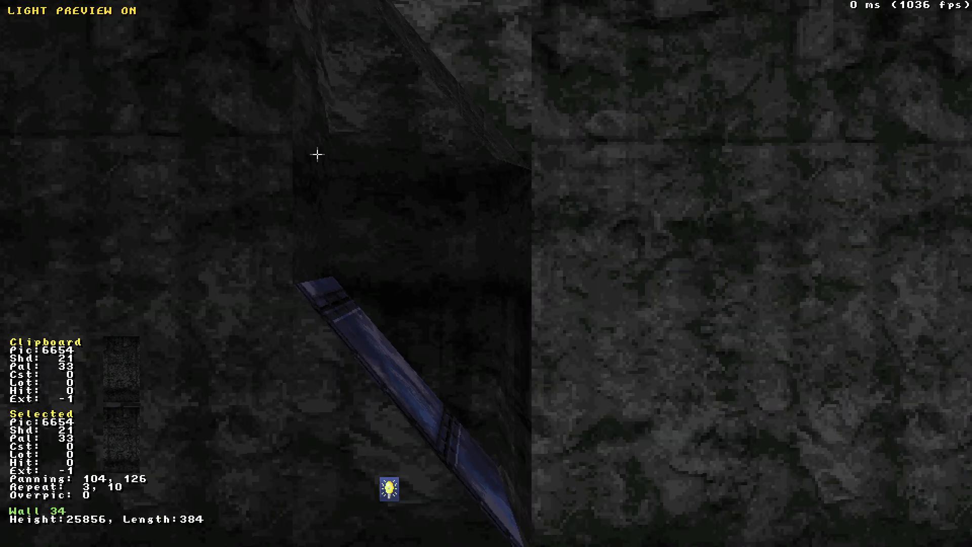
pyautogui.moveTo(636, 385); pyautogui.dragTo(637, 385)
pyautogui.moveTo(637, 385); pyautogui.dragTo(636, 385, button='middle')
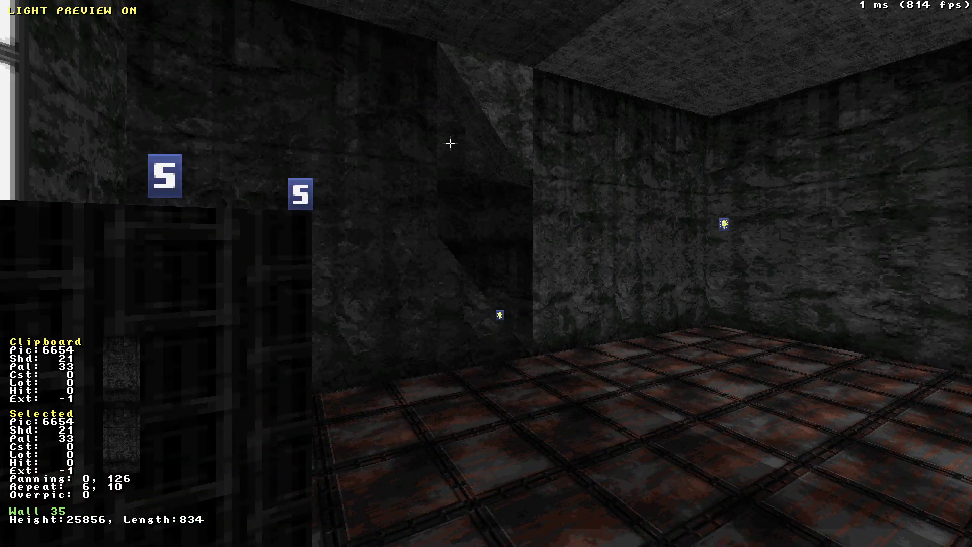
pyautogui.hotkey('ctrl', 'z')
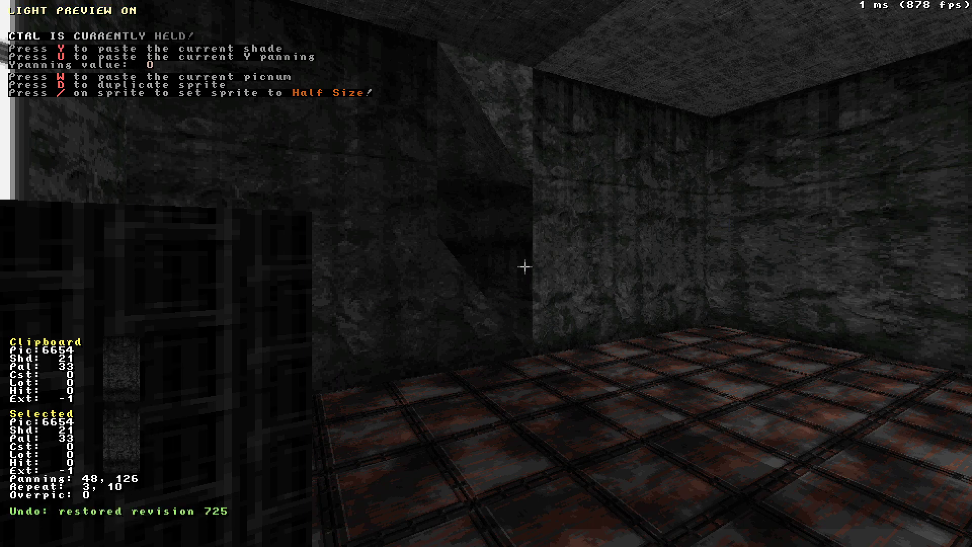
pyautogui.moveTo(640, 285); pyautogui.dragTo(640, 284)
pyautogui.press('KP_Enter')
pyautogui.scroll(-6, 486, 273)
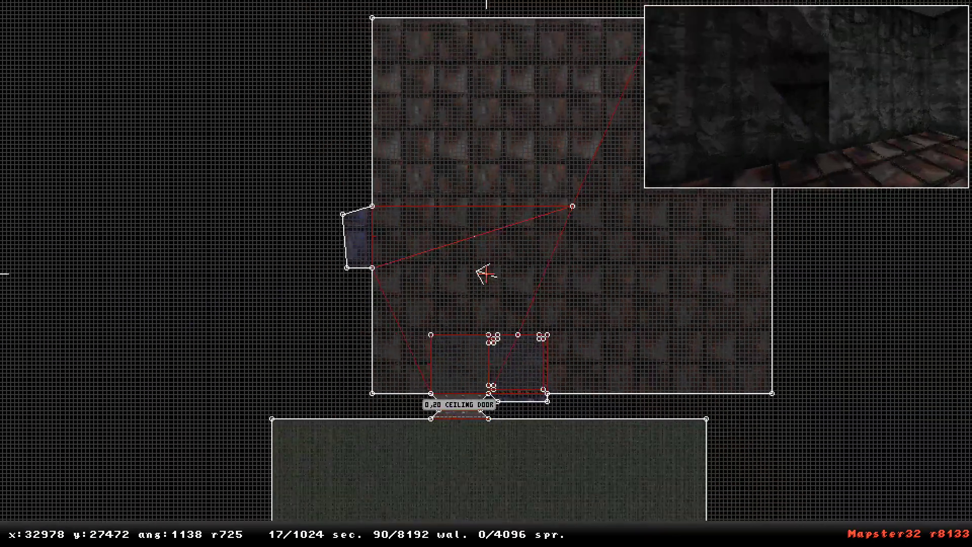
pyautogui.scroll(3, 486, 273)
pyautogui.hotkey('ctrl', 'z')
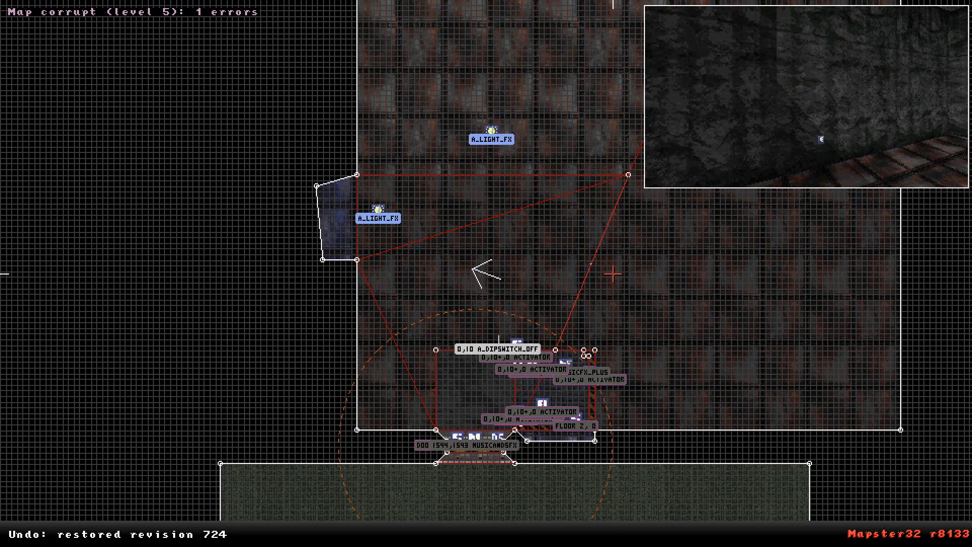
# Inspect the restored diagonal wall shading and the sector layout, and turn off the light preview.
pyautogui.press('KP_Enter')
pyautogui.moveTo(460, 341); pyautogui.dragTo(460, 341)
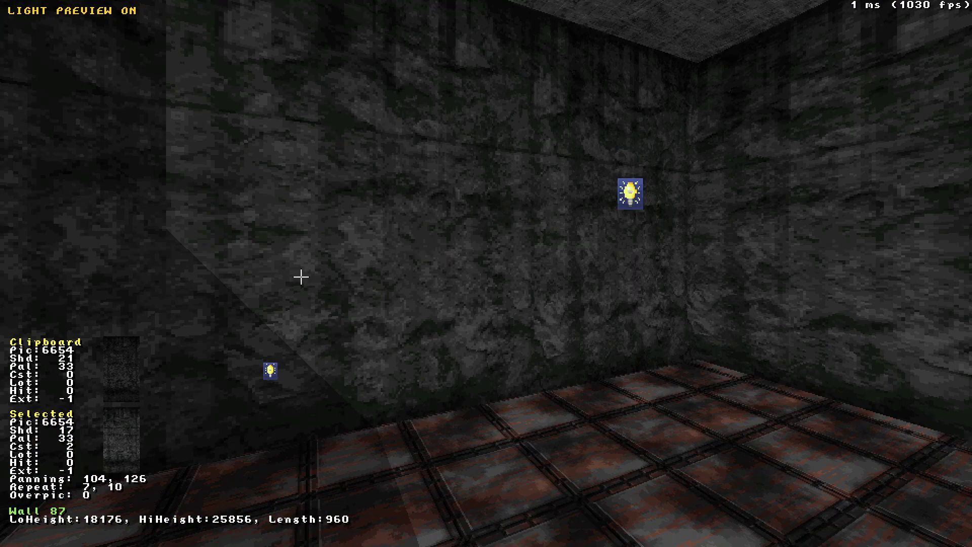
pyautogui.press('KP_Enter')
pyautogui.scroll(-2, 523, 208)
pyautogui.scroll(2, 522, 207)
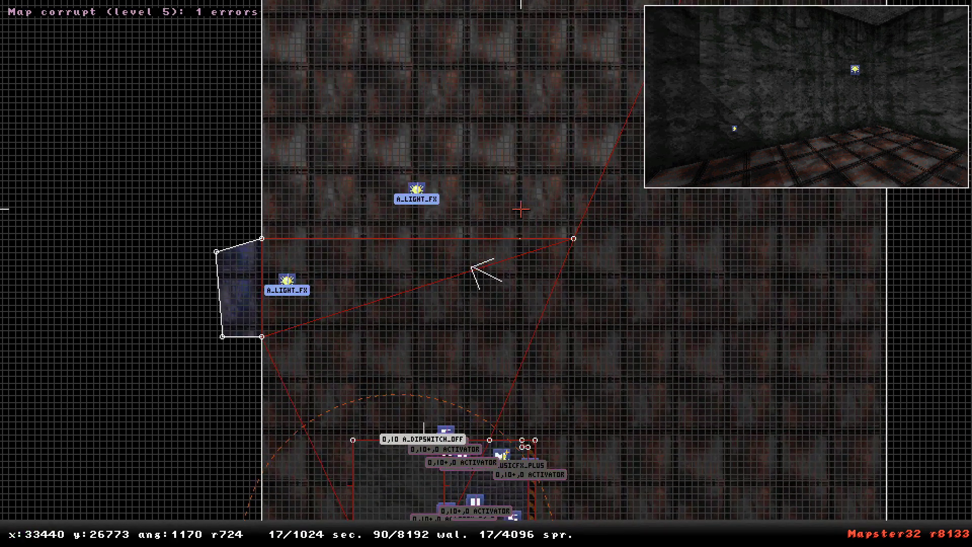
pyautogui.rightClick(453, 318)
pyautogui.press('KP_Enter')
pyautogui.moveTo(573, 375); pyautogui.dragTo(573, 374)
pyautogui.hotkey('ctrl', 'shift', 'l')
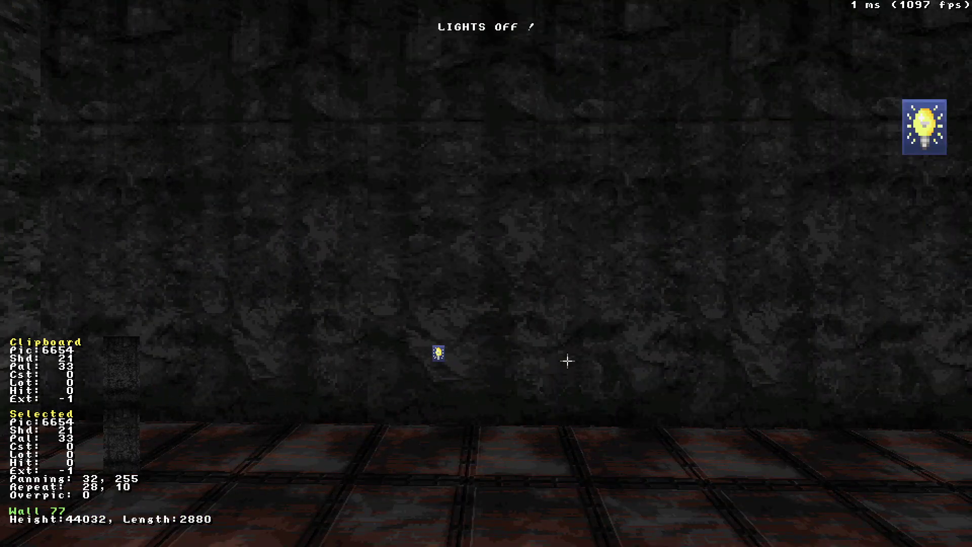
# Set the Y-vel of the A_LIGHT_FX sprite beside the alcove to 6, skipping floor and walls, and check the light preview.
pyautogui.press('KP_Enter')
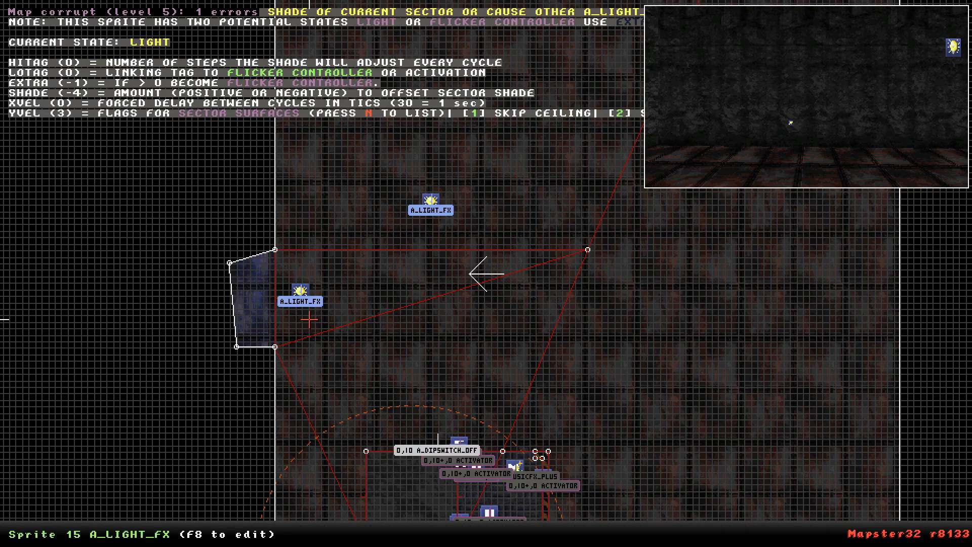
pyautogui.press('n')
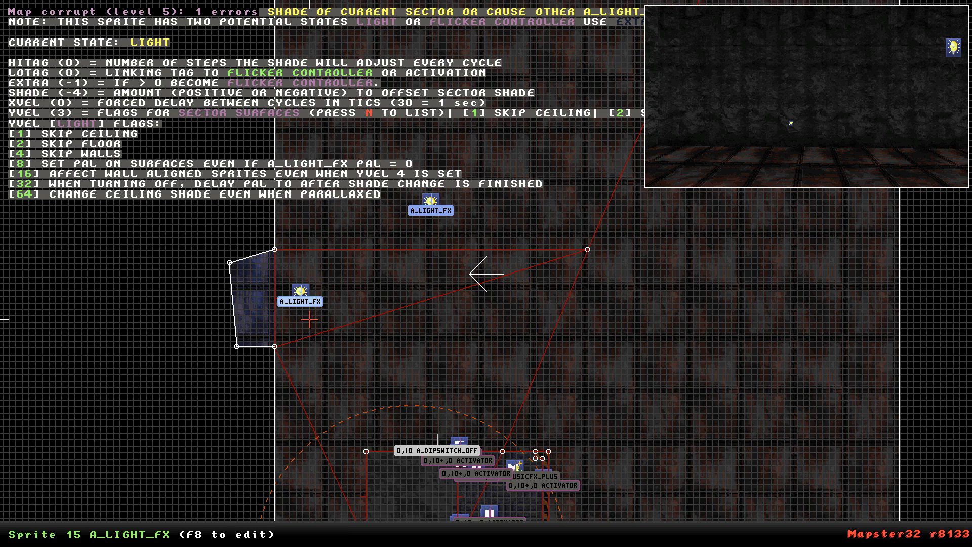
pyautogui.press('t')
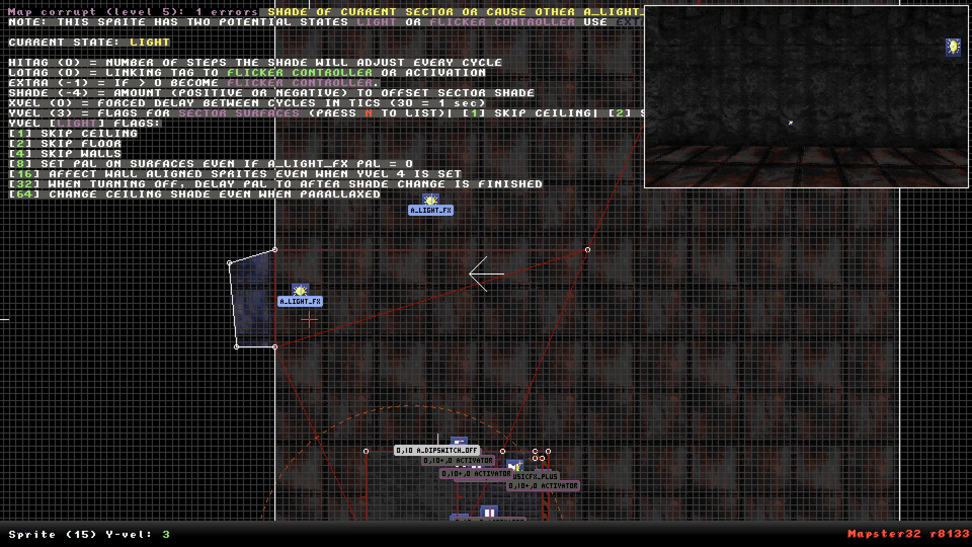
pyautogui.press('Return')
pyautogui.press('KP_Enter')
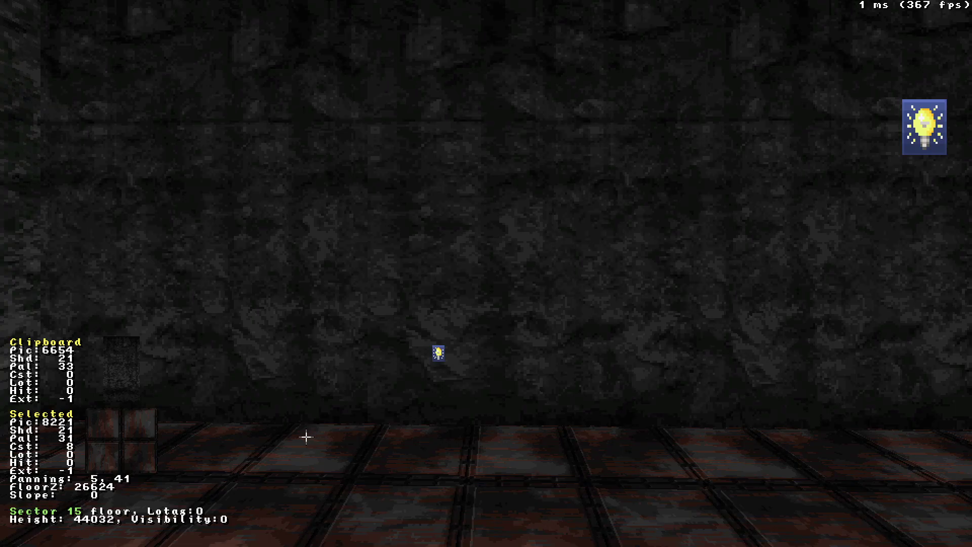
pyautogui.press('Down')
pyautogui.hotkey('ctrl', 'shift', 'l')
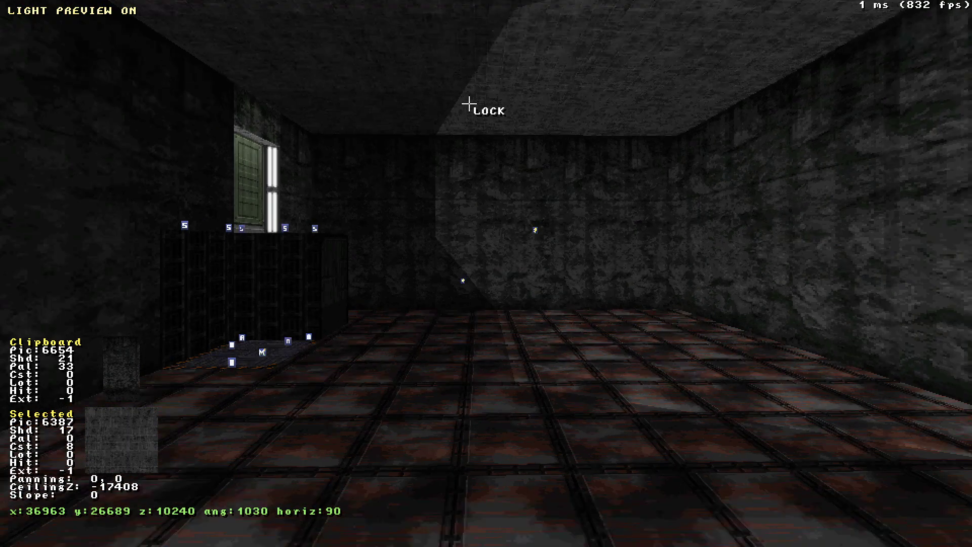
pyautogui.hotkey('ctrl', 'shift', 'l')
# Duplicate the A_LIGHT_FX sprite, place one in the sector below the diagonal line with Y-vel 6, and preview the lighting.
pyautogui.press('KP_Enter')
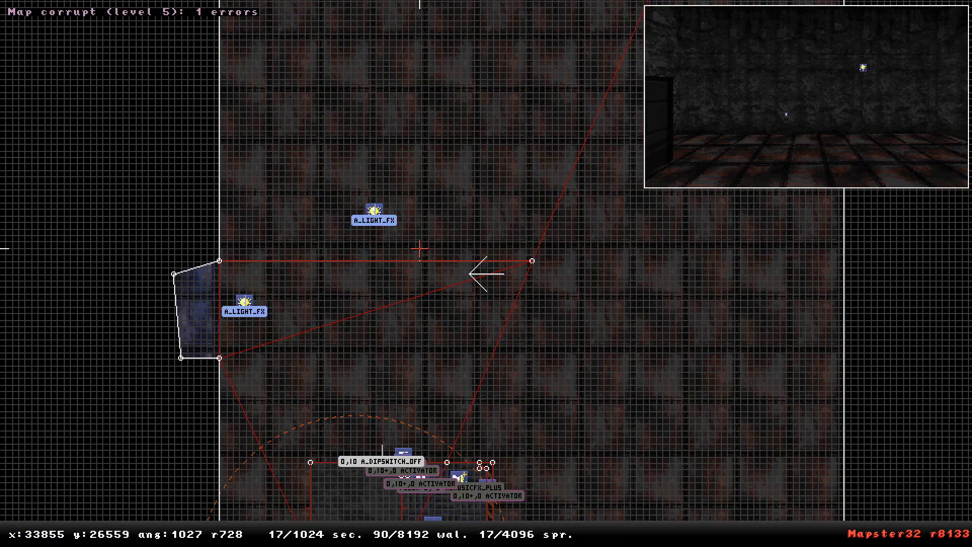
pyautogui.press('Shift_R')
pyautogui.press('Insert')
pyautogui.press('Shift_R')
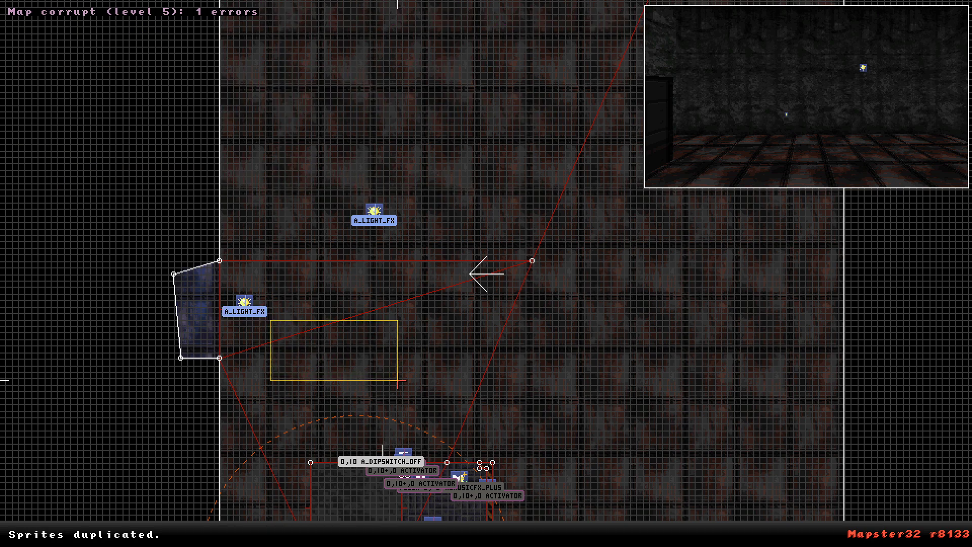
pyautogui.moveTo(266, 322); pyautogui.dragTo(413, 376)
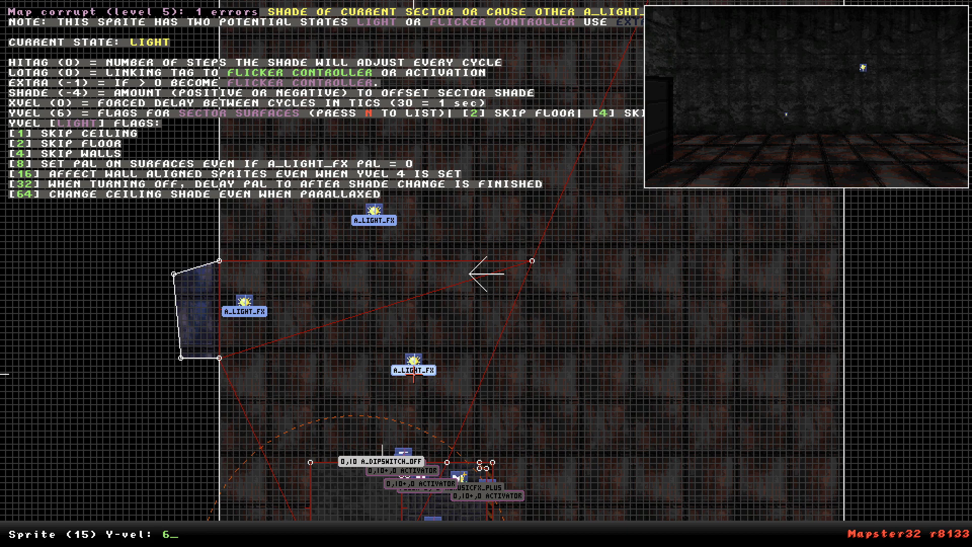
pyautogui.press('Return')
pyautogui.press('KP_Enter')
pyautogui.moveTo(388, 514); pyautogui.dragTo(389, 515, button='right')
pyautogui.hotkey('ctrl', 'shift', 'l')
pyautogui.moveTo(472, 60); pyautogui.dragTo(473, 59, button='right')
pyautogui.hotkey('ctrl', 'shift')
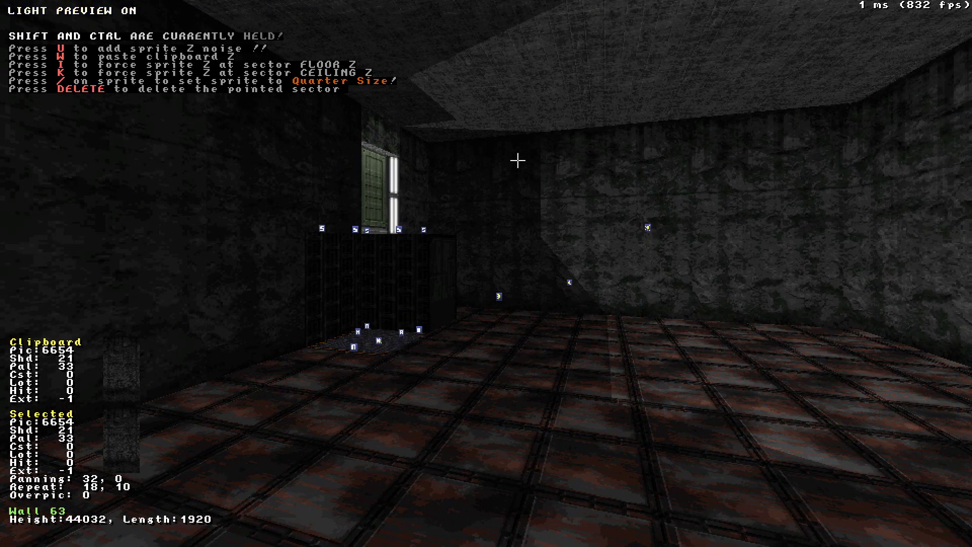
pyautogui.hotkey('ctrl', 'shift', 'l')
# Duplicate the A_LIGHT_FX sprite below the diagonal four times and place the copies in the lift platform and its neighbouring sectors.
pyautogui.press('KP_Enter')
pyautogui.moveTo(451, 262); pyautogui.dragTo(397, 207, button='right')
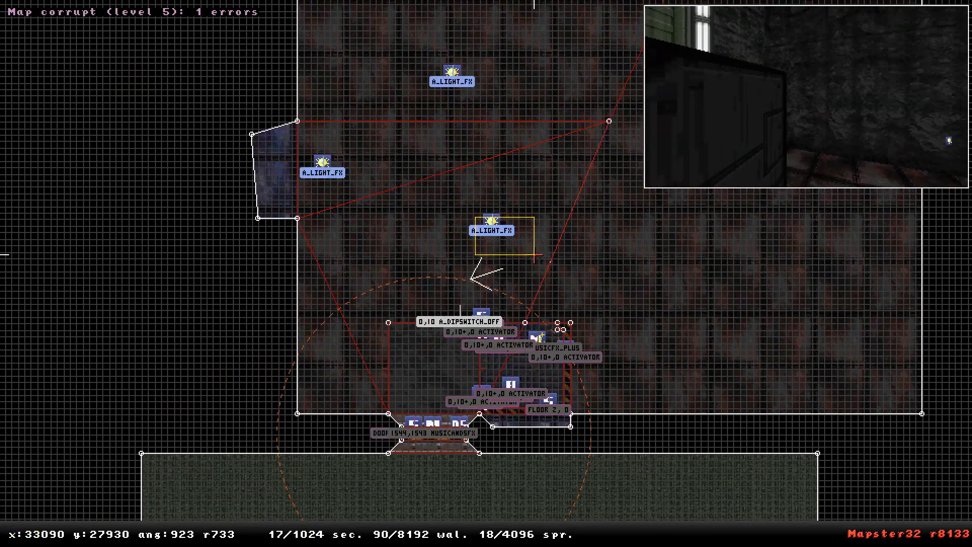
pyautogui.press('Insert')
pyautogui.moveTo(499, 226); pyautogui.dragTo(538, 202)
pyautogui.scroll(5, 488, 274)
pyautogui.press('Insert')
pyautogui.press('Insert')
pyautogui.scroll(5, 538, 202)
pyautogui.moveTo(486, 273); pyautogui.dragTo(424, 204)
pyautogui.press('l')
pyautogui.scroll(3, 397, 228)
pyautogui.scroll(-5, 415, 235)
pyautogui.scroll(5, 437, 284)
pyautogui.scroll(-8, 424, 204)
pyautogui.moveTo(486, 270); pyautogui.dragTo(647, 298, button='right')
# Compare the lighting around the lift and raised block with the light preview on and off.
pyautogui.press('KP_Enter')
pyautogui.click(507, 303)
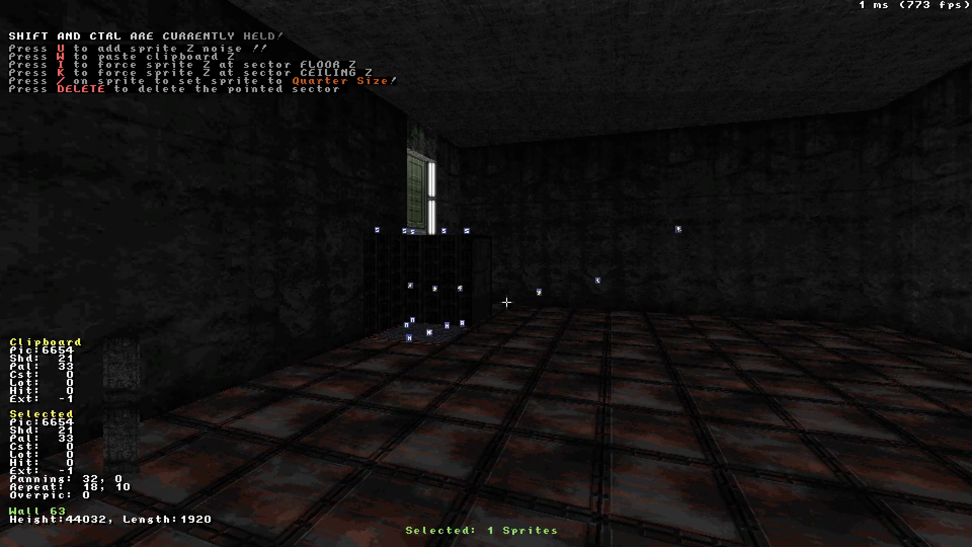
pyautogui.hotkey('ctrl', 'shift', 'l')
pyautogui.moveTo(506, 293); pyautogui.dragTo(505, 293)
pyautogui.moveTo(640, 348); pyautogui.dragTo(640, 348)
pyautogui.hotkey('ctrl', 'shift', 'l')
# Adjust the visibility of the sectors near the lift, setting the platform's striped edge sector to 16.
pyautogui.press('alt')
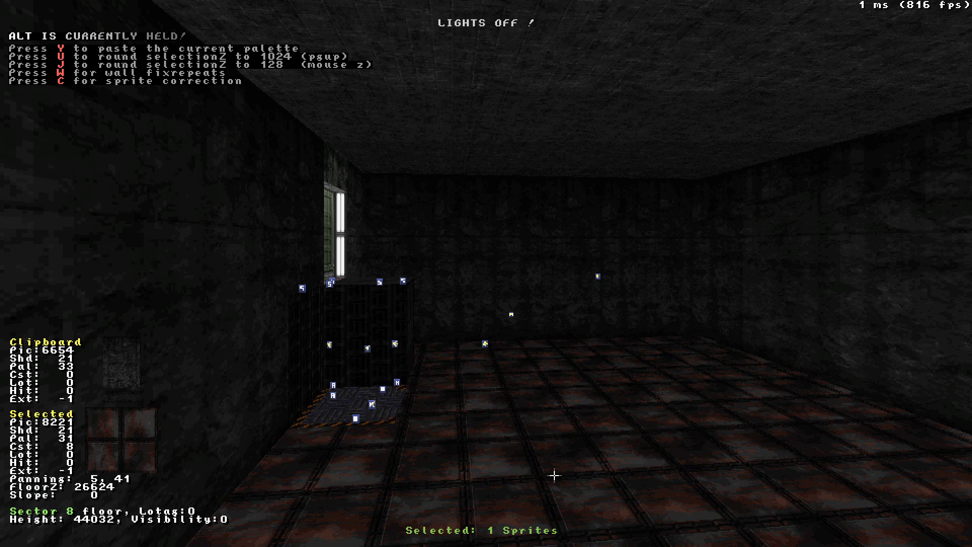
pyautogui.press('alt+KP_Subtract')
pyautogui.press('alt+KP_Subtract')
pyautogui.moveTo(531, 465); pyautogui.dragTo(531, 464)
pyautogui.press('alt')
pyautogui.press('alt+KP_Subtract')
pyautogui.press('alt+KP_Subtract')
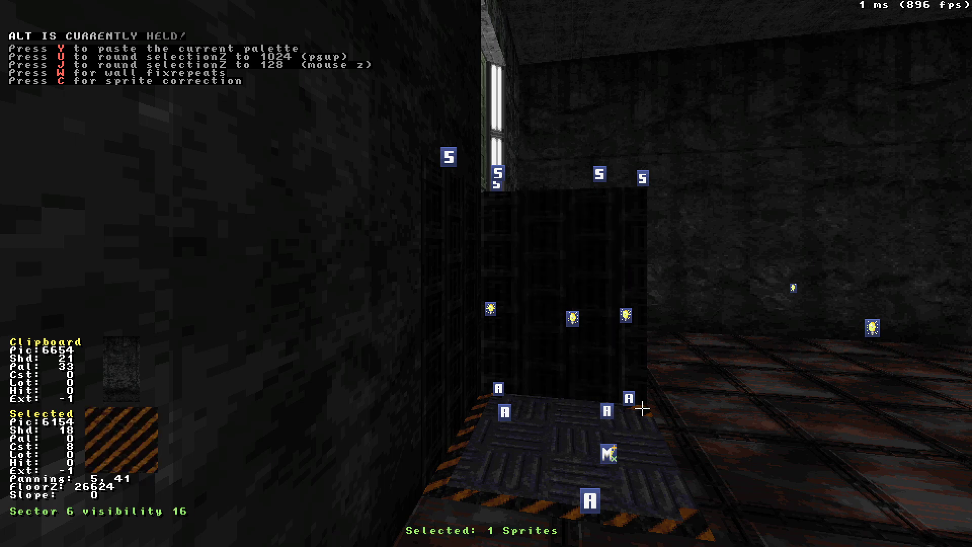
# Adjust the visibility of the remaining room sectors, taking sector 4 to 32.
pyautogui.moveTo(650, 377); pyautogui.dragTo(650, 374)
pyautogui.press('alt+KP_Subtract')
pyautogui.press('alt+KP_Subtract')
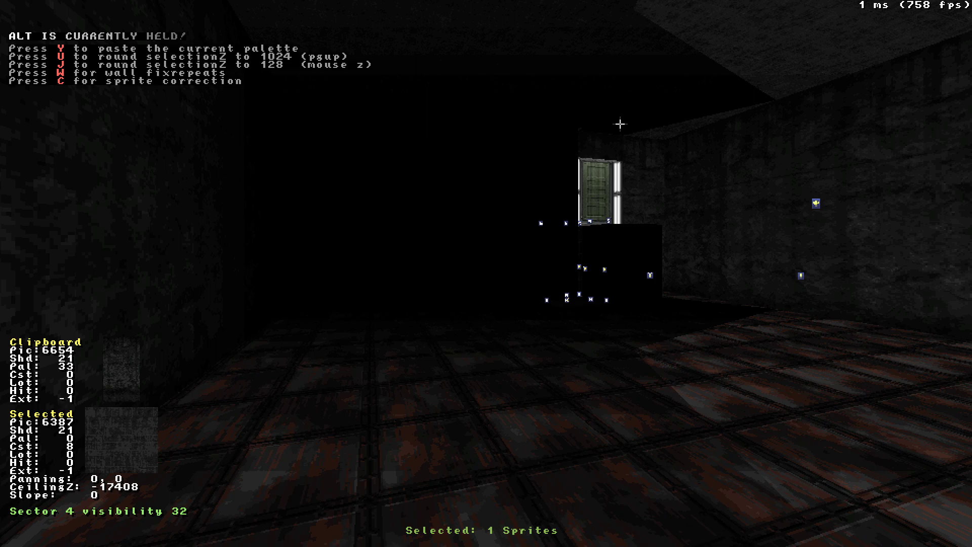
pyautogui.press('alt+KP_Subtract')
pyautogui.press('alt+KP_Subtract')
pyautogui.press('alt+KP_Subtract')
pyautogui.moveTo(739, 74); pyautogui.dragTo(477, 324)
pyautogui.press('alt+KP_Subtract')
pyautogui.press('alt+KP_Subtract')
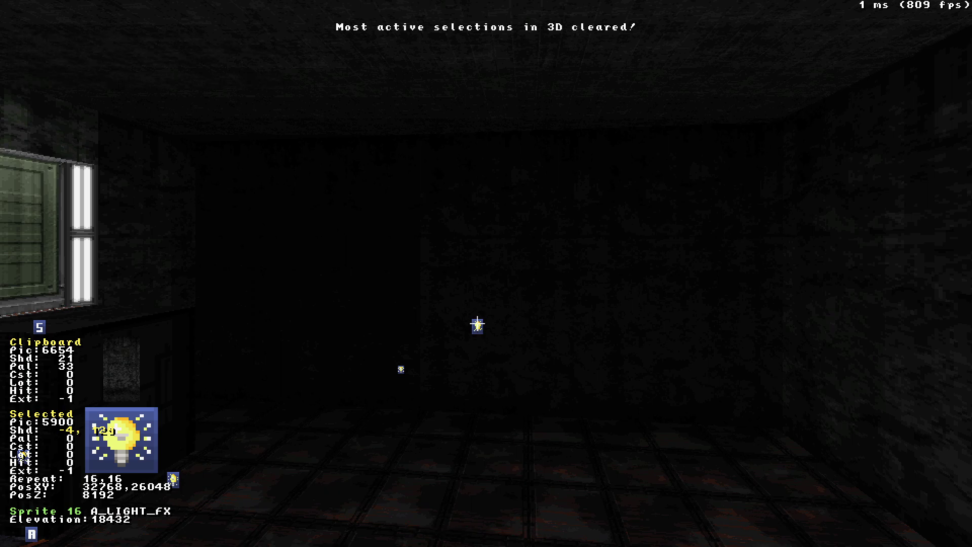
# Adjust the shade of the A_LIGHT_FX sprites in the room, setting the one beside the alcove to -5, and check the preview.
pyautogui.press('KP_Subtract')
pyautogui.press('KP_Subtract')
pyautogui.moveTo(418, 96); pyautogui.dragTo(418, 96)
pyautogui.hotkey('ctrl', 'shift', 'l')
pyautogui.moveTo(427, 219); pyautogui.dragTo(427, 219, button='right')
pyautogui.scroll(1, 483, 284)
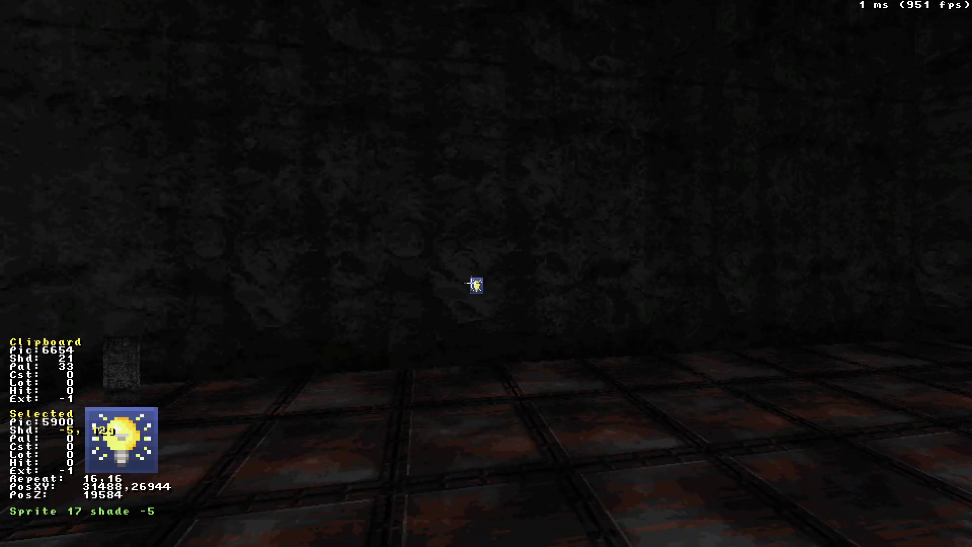
pyautogui.hotkey('ctrl', 'shift', 'l')
pyautogui.hotkey('ctrl', 'shift', 'l')
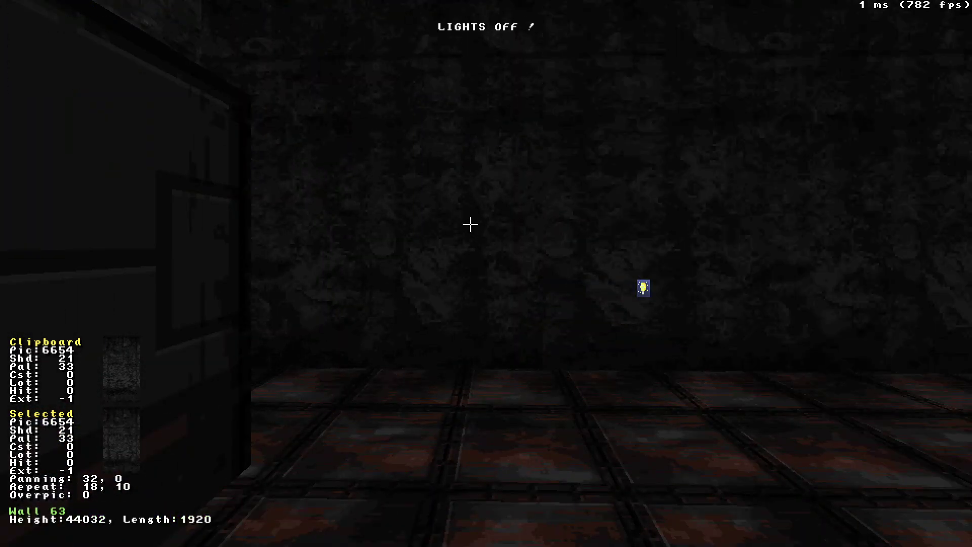
# Set the shade of the A_LIGHT_FX sprites around the lift and on the raised block to -6, checking the light preview.
pyautogui.moveTo(470, 224); pyautogui.dragTo(469, 223)
pyautogui.moveTo(507, 336); pyautogui.dragTo(506, 336)
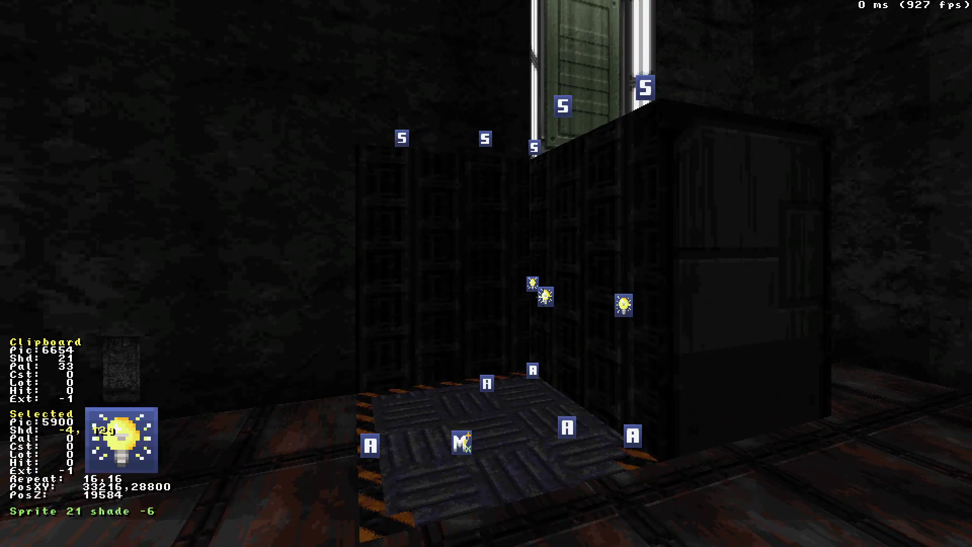
pyautogui.moveTo(544, 254); pyautogui.dragTo(592, 266, button='middle')
pyautogui.hotkey('ctrl', 'shift', 'l')
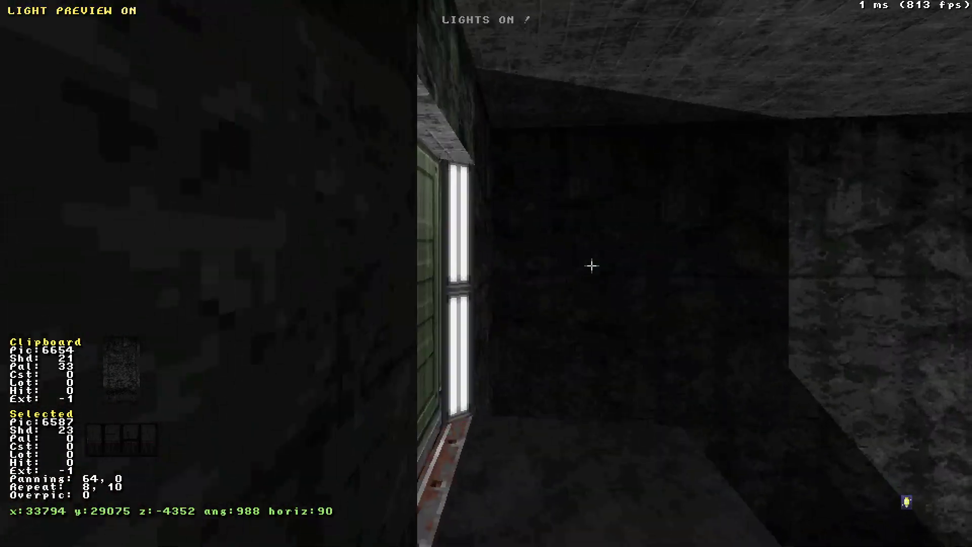
pyautogui.hotkey('ctrl', 'shift', 'l')
pyautogui.press('KP_Enter')
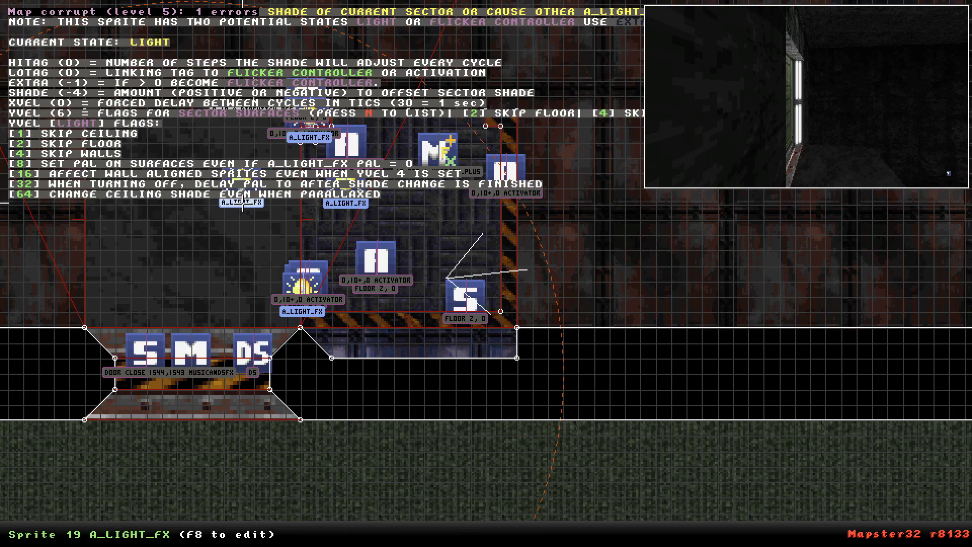
pyautogui.press('Return')
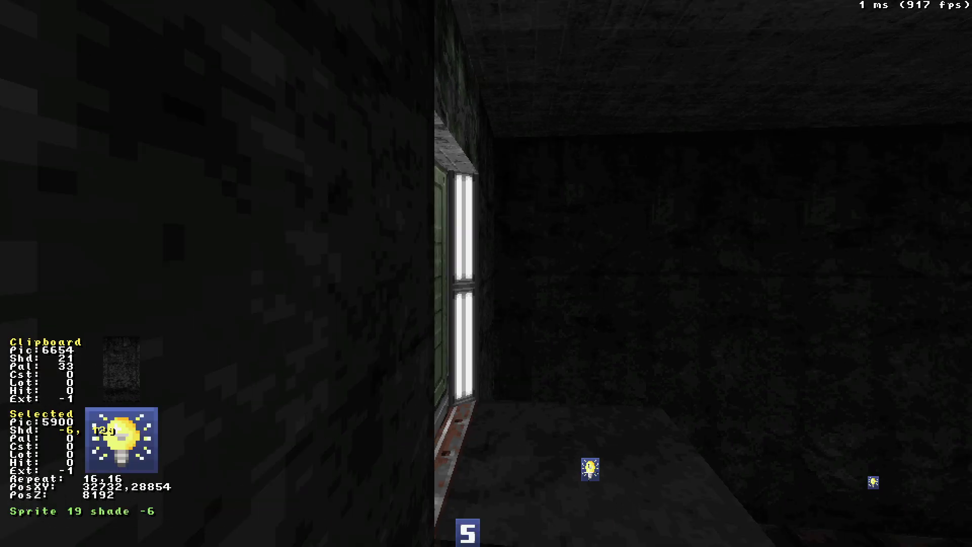
# Examine the room and the green doorway with the light preview on.
pyautogui.hotkey('ctrl', 'shift', 'l')
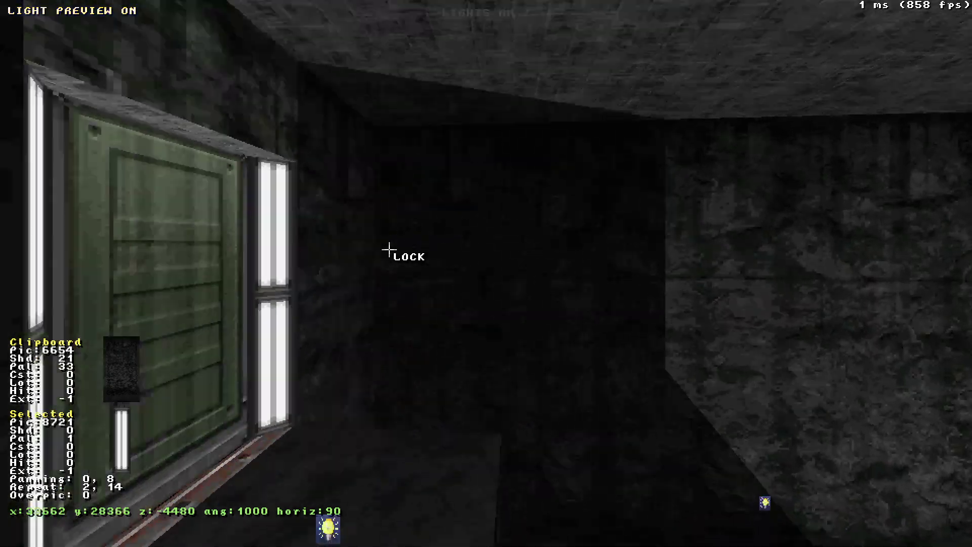
pyautogui.moveTo(389, 249); pyautogui.dragTo(388, 249)
pyautogui.moveTo(389, 249); pyautogui.dragTo(388, 249, button='middle')
pyautogui.moveTo(389, 249); pyautogui.dragTo(389, 249)
pyautogui.moveTo(389, 249); pyautogui.dragTo(389, 250, button='middle')
pyautogui.moveTo(389, 249); pyautogui.dragTo(389, 249)
pyautogui.moveTo(388, 249); pyautogui.dragTo(388, 249, button='middle')
pyautogui.moveTo(389, 249); pyautogui.dragTo(389, 249)
pyautogui.hotkey('ctrl', 'shift', 'l')
# Check the door's DS sprite hi-tag and give the A_LIGHT_FX sprites around the lift and raised block lo-tag 11.
pyautogui.press('KP_Enter')
pyautogui.scroll(-1, 428, 222)
pyautogui.scroll(-4, 428, 223)
pyautogui.scroll(5, 458, 369)
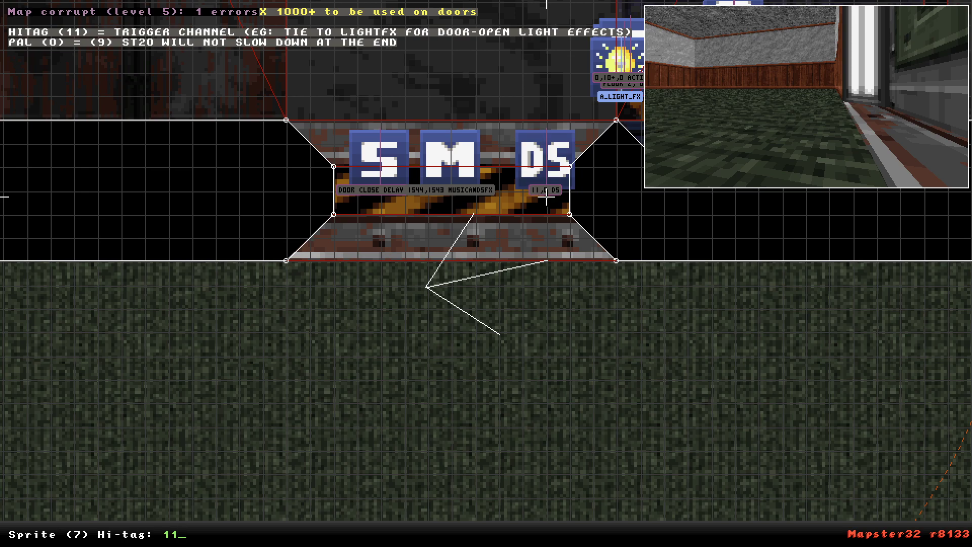
pyautogui.moveTo(462, 275); pyautogui.dragTo(486, 273, button='right')
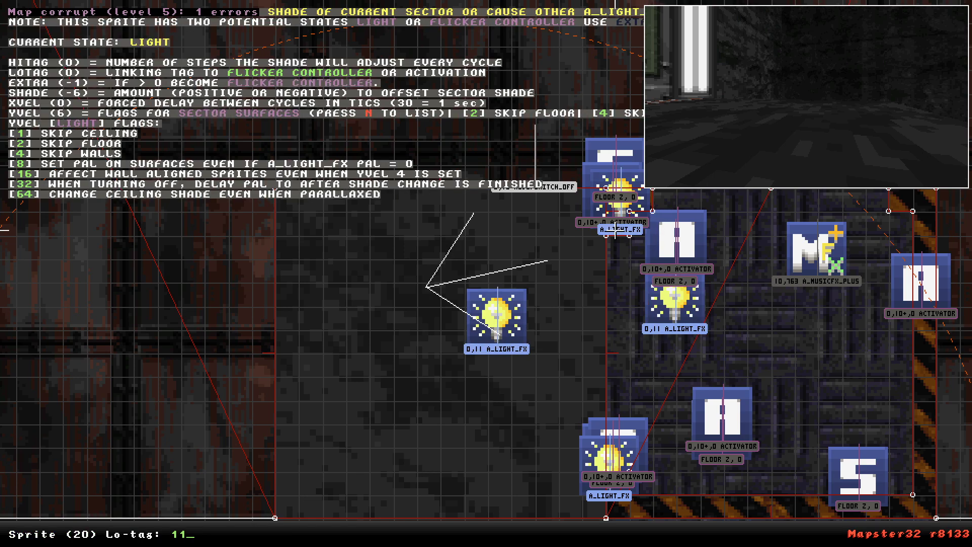
pyautogui.press('Return')
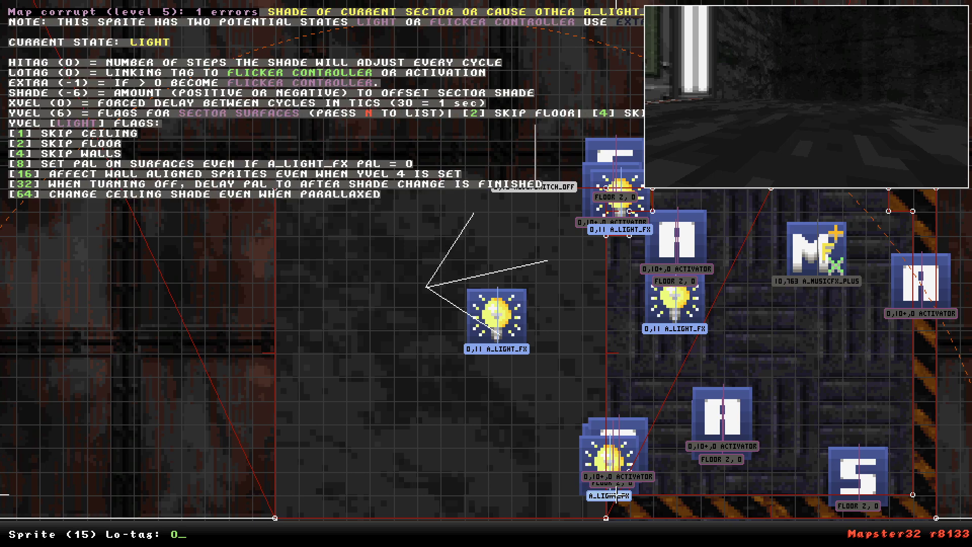
pyautogui.write('11')
pyautogui.press('Return')
pyautogui.keyDown('alt'); pyautogui.scroll(-4, 578, 119); pyautogui.keyUp('alt')
pyautogui.keyDown('alt'); pyautogui.scroll(3, 491, 258); pyautogui.keyUp('alt')
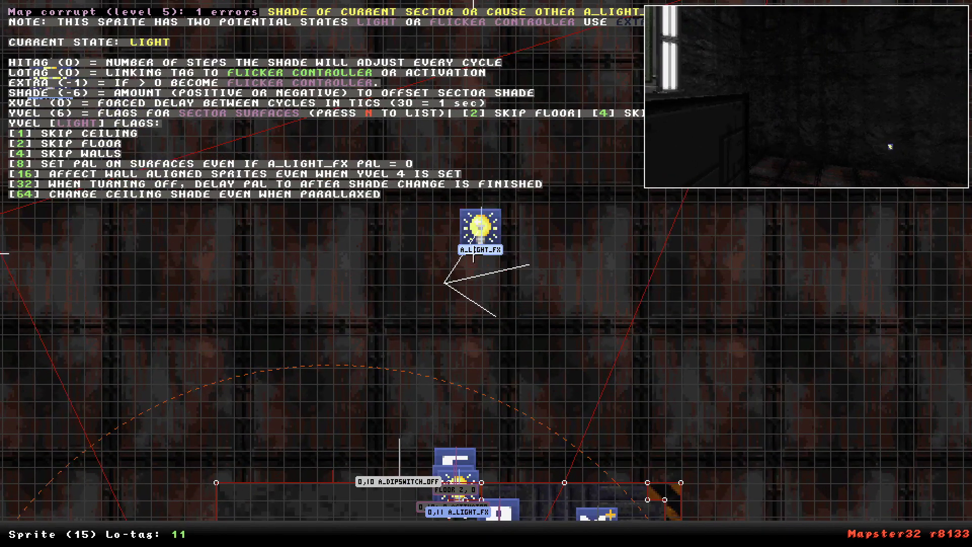
# Set lo-tag 11 on the A_LIGHT_FX sprites in the large room, including the one beside the alcove.
pyautogui.press('Return')
pyautogui.keyDown('alt'); pyautogui.scroll(-4, 526, 265); pyautogui.keyUp('alt')
pyautogui.keyDown('alt'); pyautogui.scroll(2, 355, 222); pyautogui.keyUp('alt')
pyautogui.hotkey('alt', 't')
pyautogui.write('11')
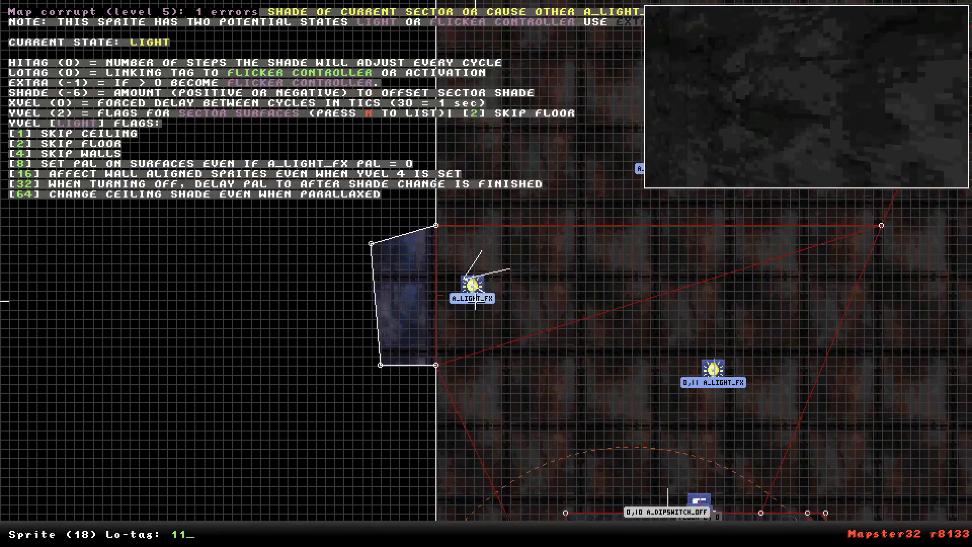
pyautogui.write('1')
pyautogui.press('Return')
pyautogui.moveTo(466, 305); pyautogui.dragTo(486, 273, button='right')
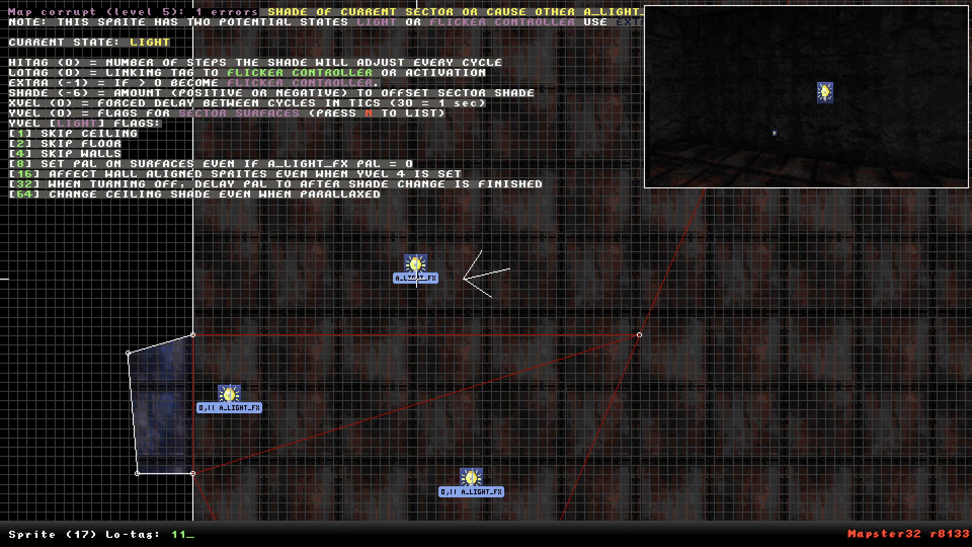
pyautogui.write('11')
pyautogui.press('Return')
pyautogui.keyDown('alt'); pyautogui.scroll(-6, 536, 316); pyautogui.keyUp('alt')
pyautogui.keyDown('alt'); pyautogui.scroll(3, 524, 306); pyautogui.keyUp('alt')
pyautogui.moveTo(535, 298); pyautogui.dragTo(485, 272, button='right')
pyautogui.scroll(4, 486, 274)
pyautogui.scroll(2, 484, 272)
# Darken the light-strip wall on one side of the green door to shade 19.
pyautogui.press('KP_Enter')
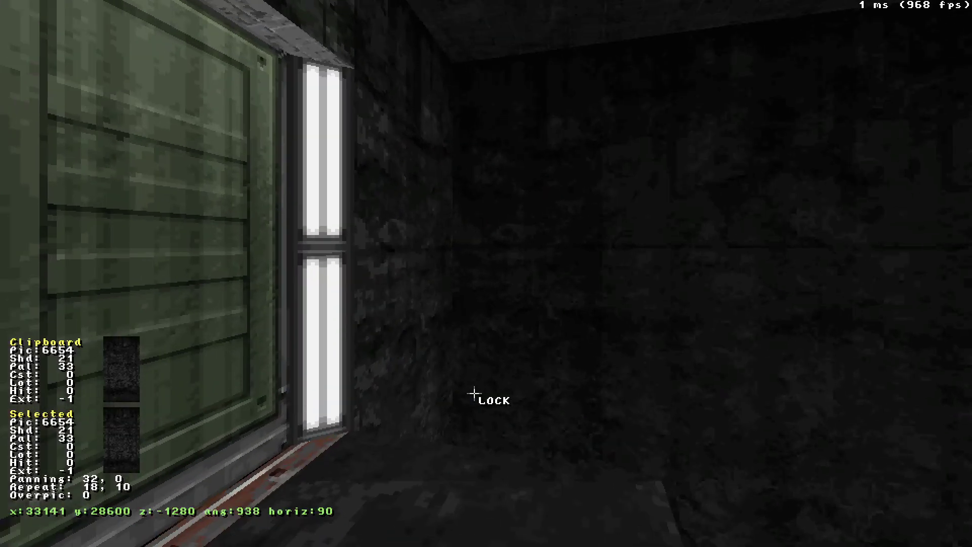
pyautogui.press('KP_Enter')
pyautogui.press('KP_Enter')
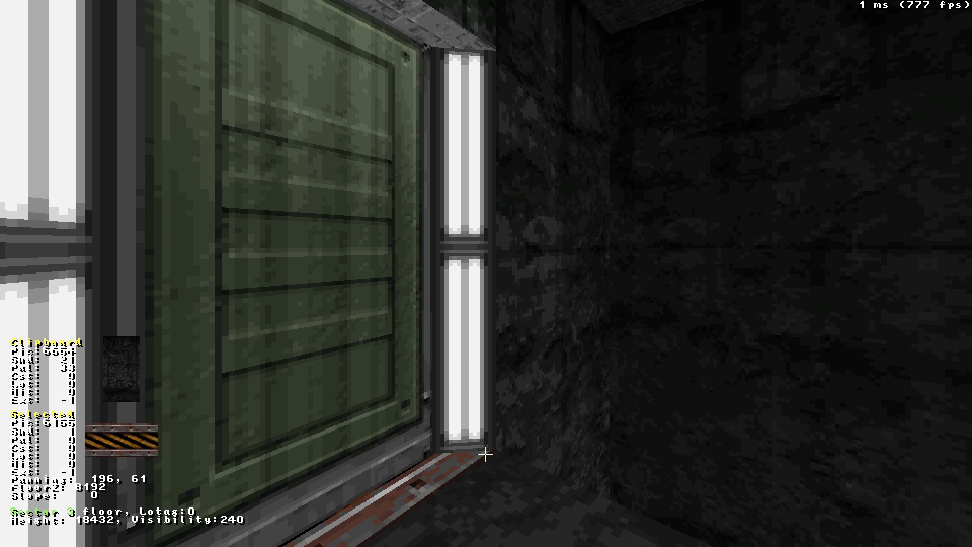
pyautogui.moveTo(276, 534); pyautogui.dragTo(215, 475)
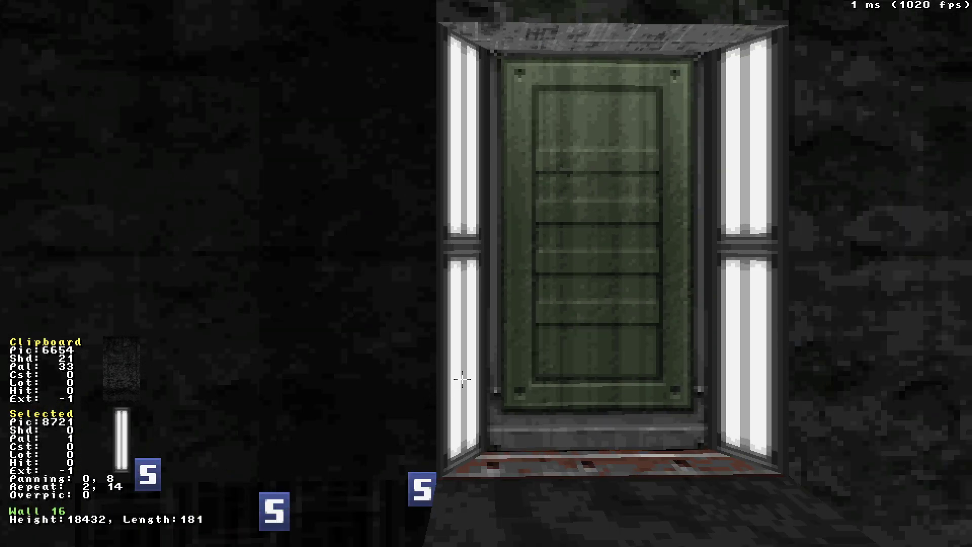
pyautogui.press('KP_Subtract')
pyautogui.press('KP_Subtract')
pyautogui.press('KP_Subtract')
pyautogui.press('KP_Subtract')
pyautogui.press('KP_Subtract')
pyautogui.press('KP_Subtract')
pyautogui.press('KP_Subtract')
pyautogui.press('KP_Subtract')
pyautogui.press('KP_Subtract')
pyautogui.press('KP_Subtract')
pyautogui.press('KP_Subtract')
pyautogui.press('KP_Subtract')
pyautogui.press('KP_Subtract')
pyautogui.press('KP_Subtract')
pyautogui.press('KP_Subtract')
pyautogui.press('KP_Subtract')
pyautogui.press('KP_Subtract')
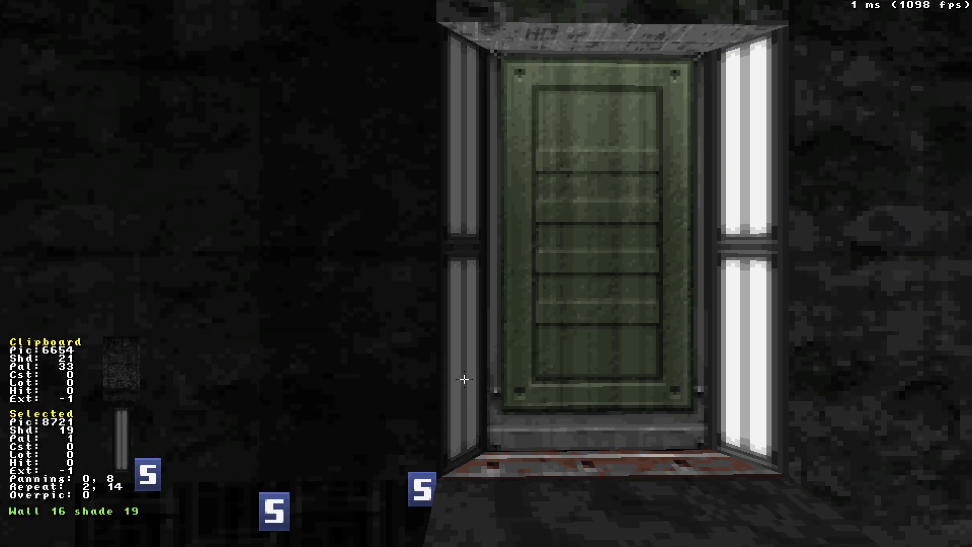
# Copy shade 19 onto the opposite light strip, the green door, the doorway's ceiling and floor, and the wall above, checking the light preview.
pyautogui.press('Tab')
pyautogui.hotkey('ctrl', 'y')
pyautogui.hotkey('ctrl', 'y')
pyautogui.hotkey('ctrl', 'y')
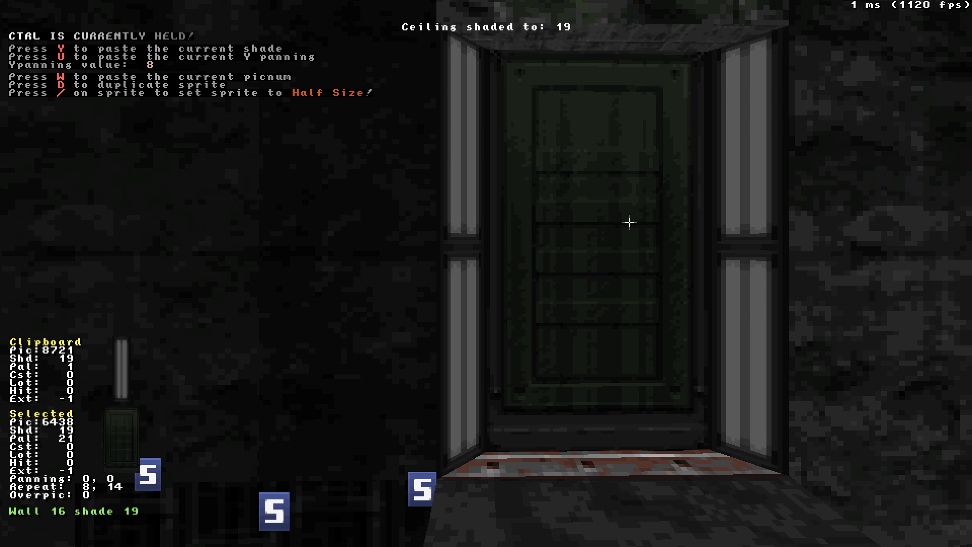
pyautogui.hotkey('ctrl', 'y')
pyautogui.press('Down')
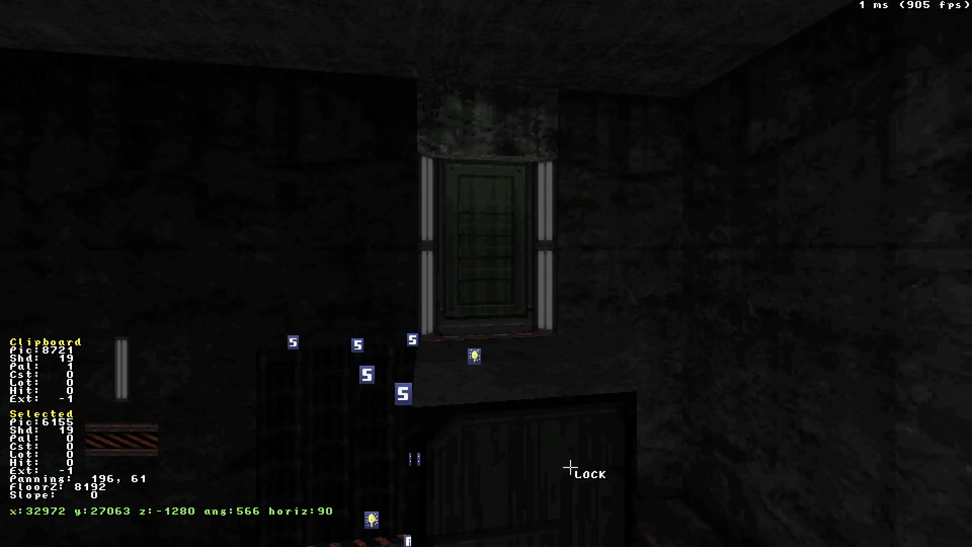
pyautogui.hotkey('ctrl', 'y')
pyautogui.press('Up')
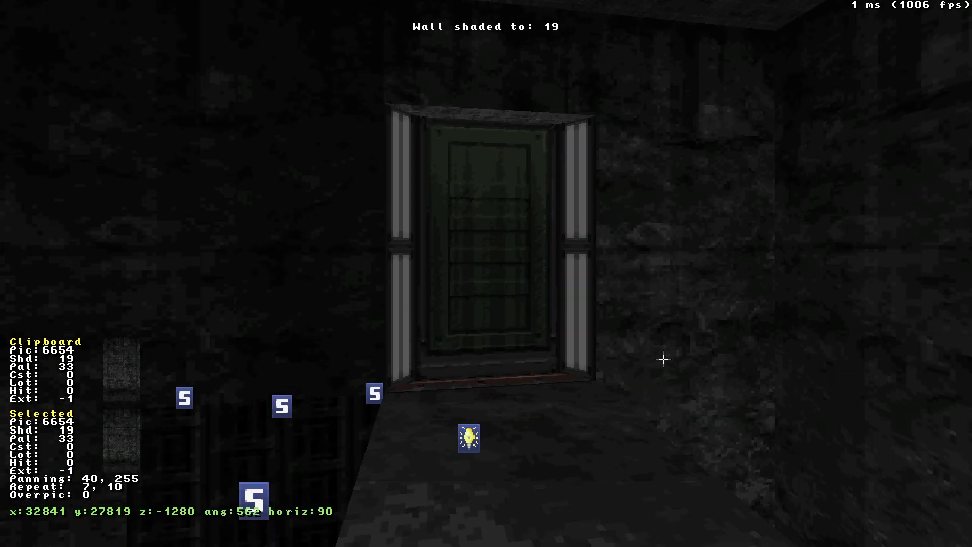
pyautogui.hotkey('shift', 'l')
pyautogui.hotkey('shift', 'l')
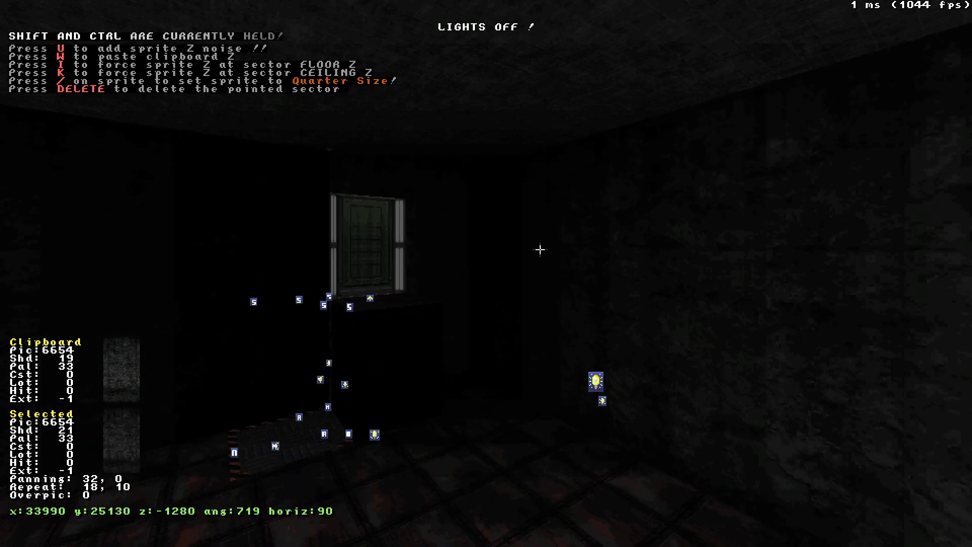
pyautogui.hotkey('shift', 'l')
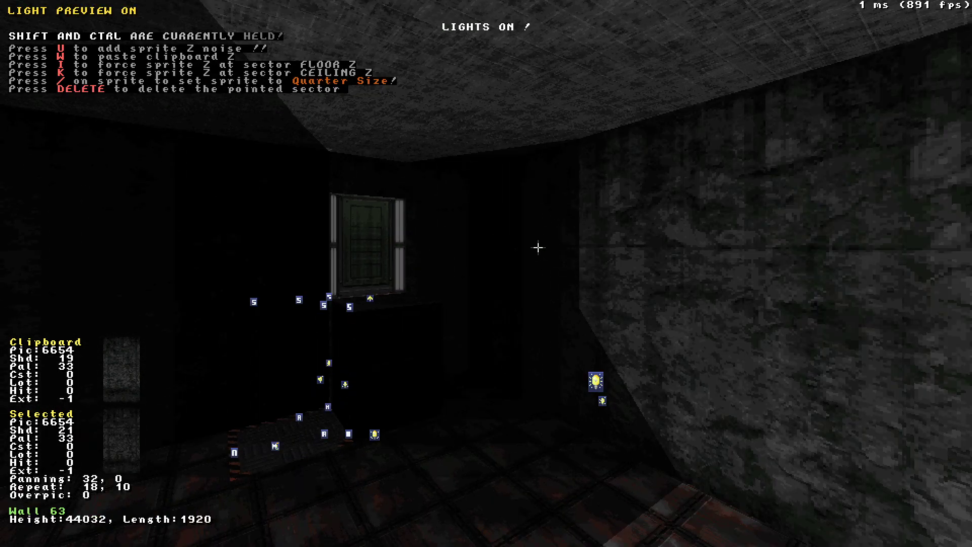
pyautogui.hotkey('shift', 'l')
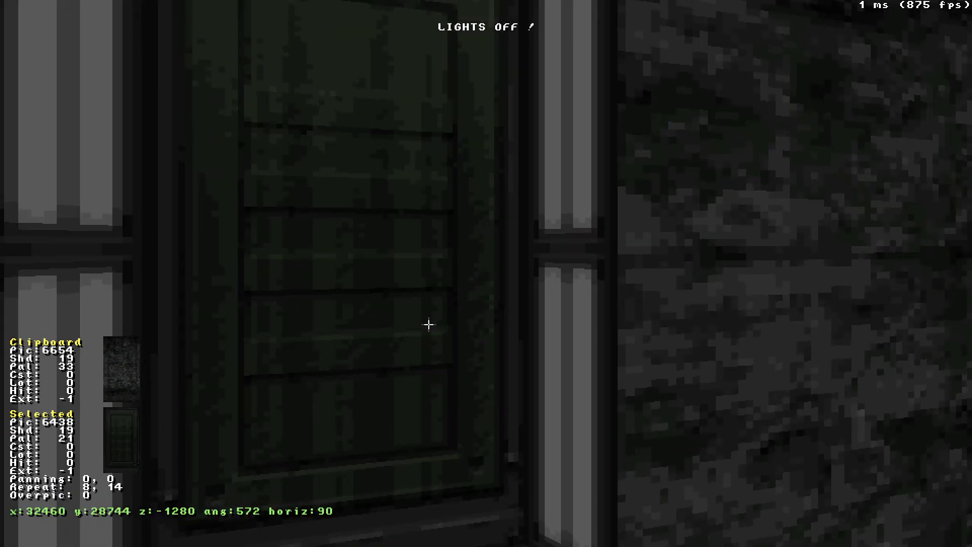
# Duplicate an A_LIGHT_FX sprite from the large room and move the copy into the green door's doorway.
pyautogui.press('KP_Enter')
pyautogui.keyDown('alt'); pyautogui.scroll(4, 501, 280); pyautogui.keyUp('alt')
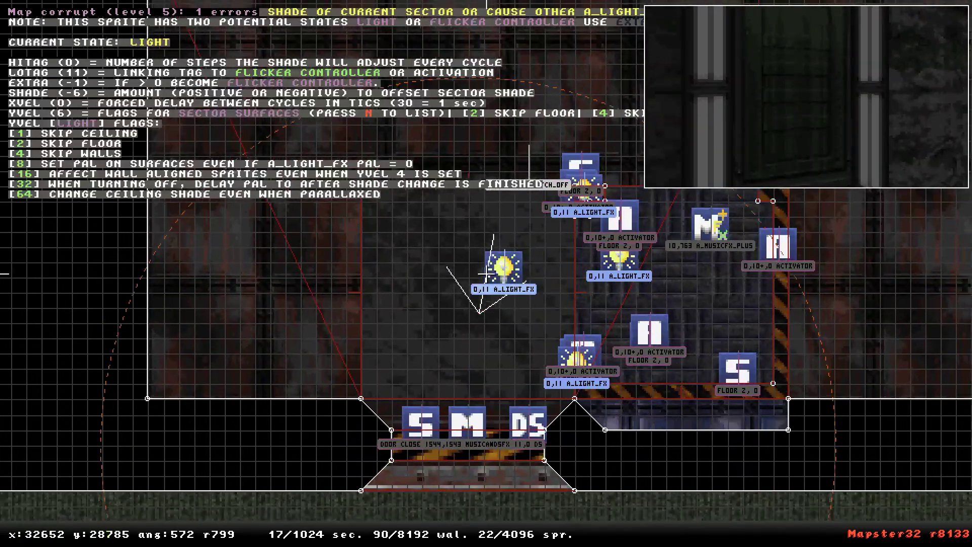
pyautogui.keyDown('alt'); pyautogui.scroll(-3, 501, 202); pyautogui.keyUp('alt')
pyautogui.keyDown('alt'); pyautogui.scroll(3, 483, 172); pyautogui.keyUp('alt')
pyautogui.keyDown('shift'); pyautogui.moveTo(442, 219); pyautogui.dragTo(505, 271); pyautogui.keyUp('shift')
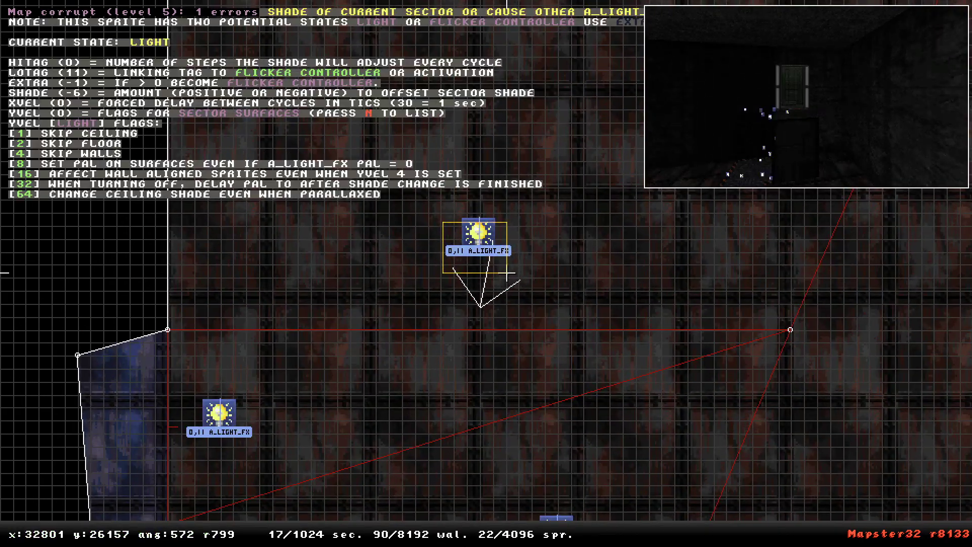
pyautogui.press('Insert')
pyautogui.moveTo(478, 236); pyautogui.dragTo(457, 269)
pyautogui.keyDown('alt'); pyautogui.scroll(4, 486, 274); pyautogui.keyUp('alt')
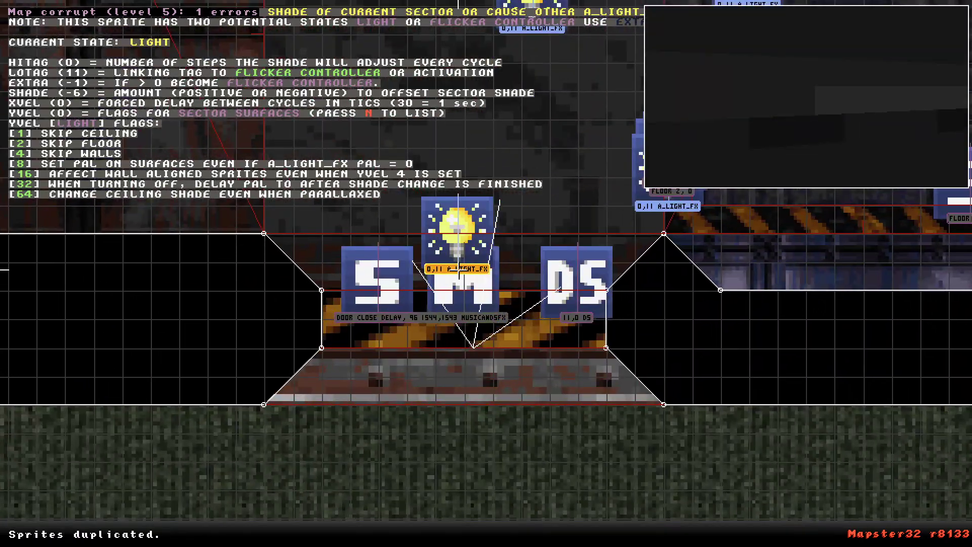
# Adjust the shade of the doorway's A_LIGHT_FX sprite to -9 while comparing the lights on and off.
pyautogui.rightClick(575, 130)
pyautogui.press('KP_Enter')
pyautogui.press('Down')
pyautogui.hotkey('ctrl', 'shift', 'l')
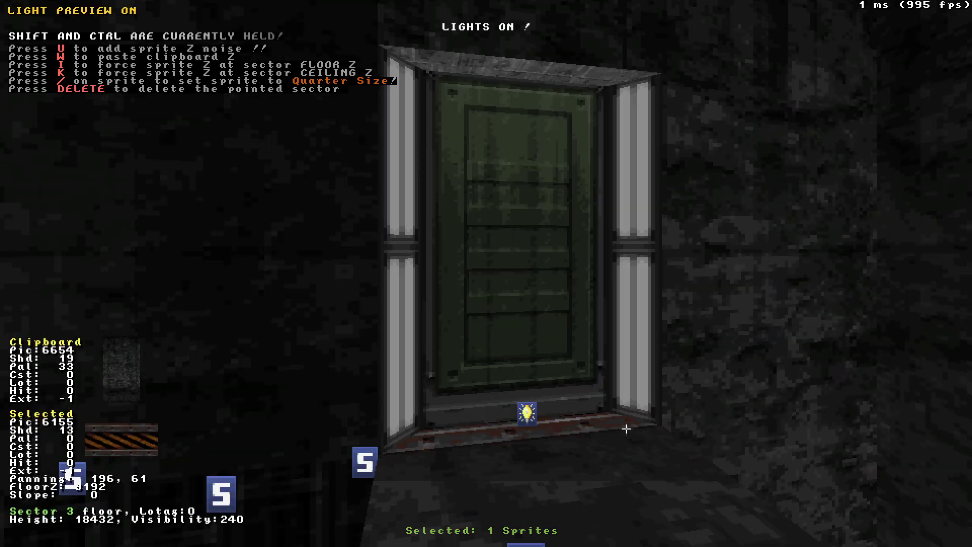
pyautogui.hotkey('ctrl', 'shift', 'l')
pyautogui.hotkey('ctrl', 'shift', 'l')
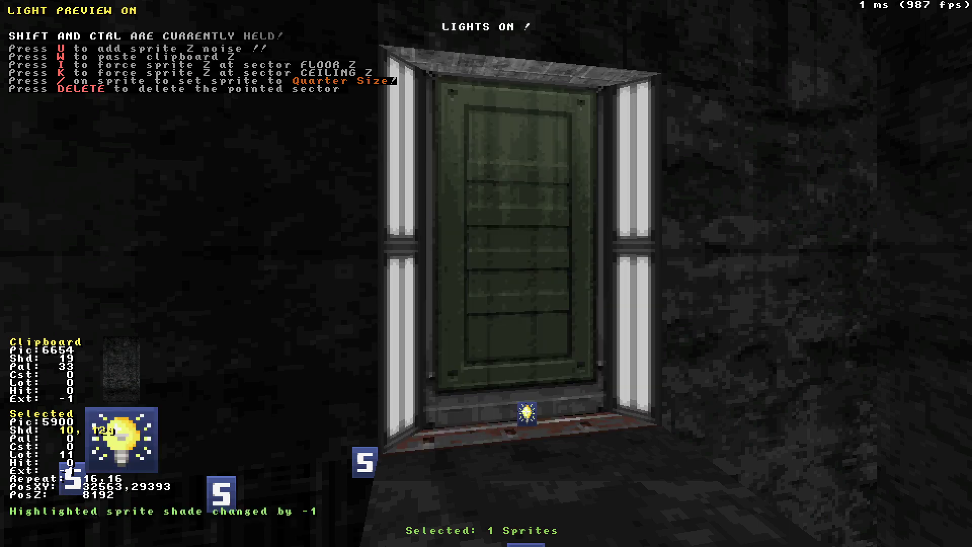
pyautogui.moveTo(536, 375); pyautogui.dragTo(536, 374)
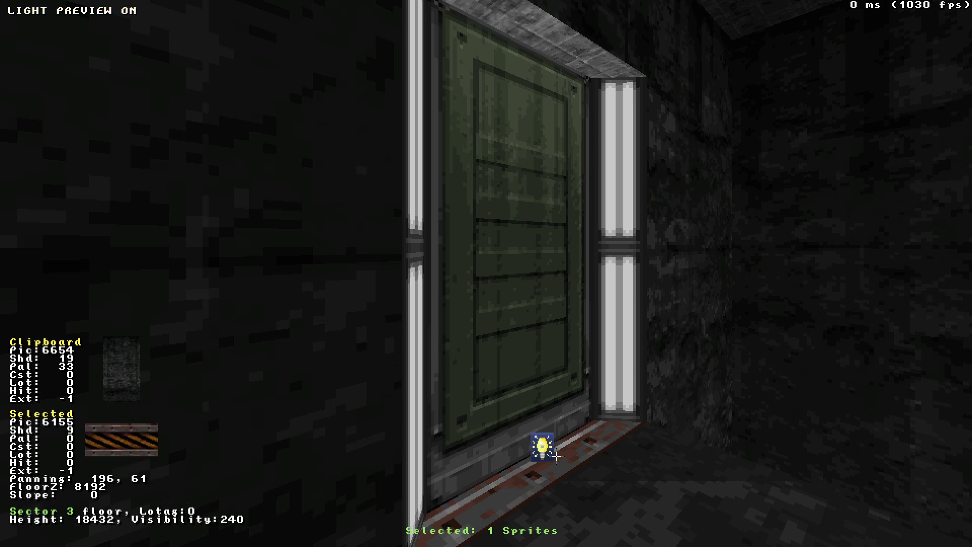
pyautogui.hotkey('ctrl', 'shift', 'l')
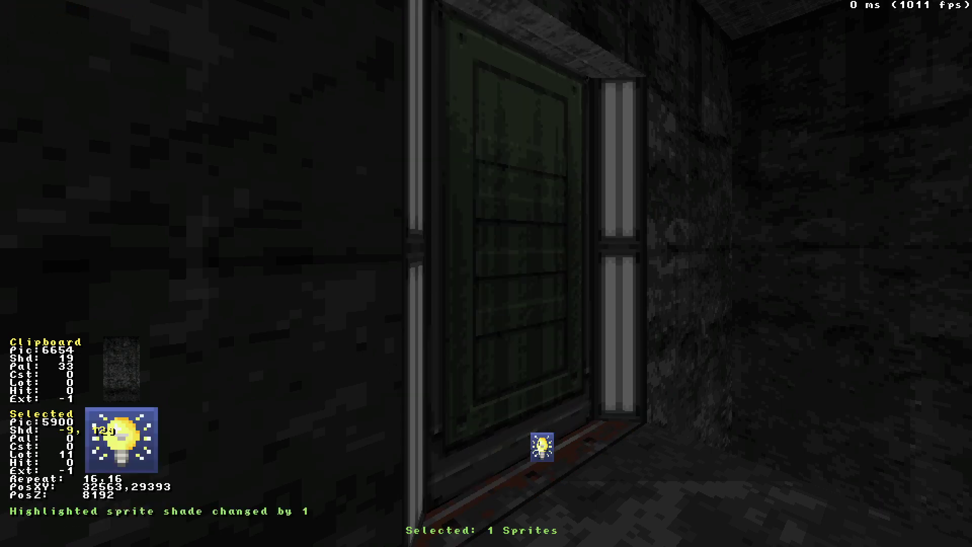
pyautogui.hotkey('ctrl', 'shift', 'l')
# Edit the Y-vel surface flags of the A_LIGHT_FX sprite on the raised block.
pyautogui.press('Down')
pyautogui.press('Right')
pyautogui.press('Up')
pyautogui.hotkey('ctrl', 'shift', 'l')
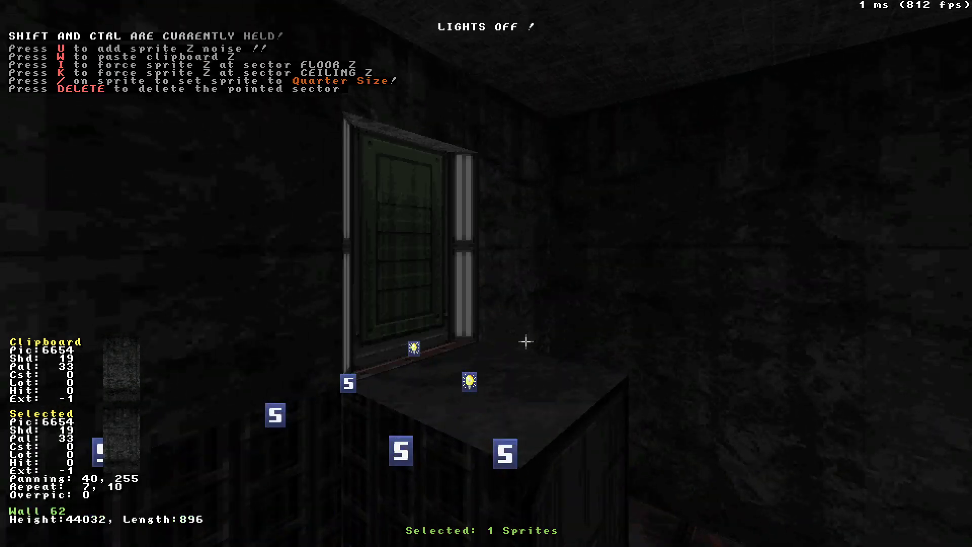
pyautogui.press('KP_Enter')
pyautogui.moveTo(453, 337); pyautogui.dragTo(486, 273, button='right')
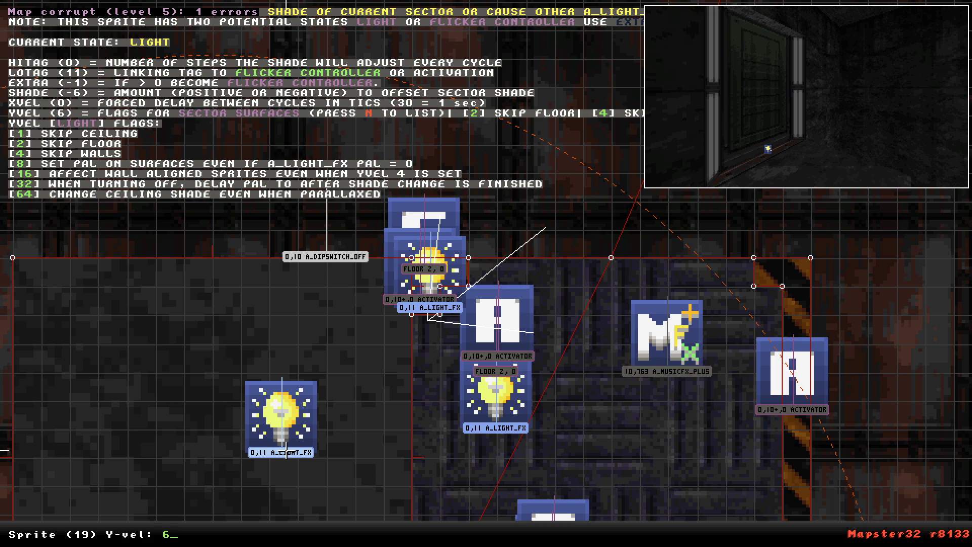
pyautogui.press('KP_Enter')
# Compare the doorway lighting on and off and set the visibility of sector 3 to 240.
pyautogui.moveTo(284, 534); pyautogui.dragTo(358, 409)
pyautogui.hotkey('ctrl', 'shift', 'l')
pyautogui.moveTo(358, 408); pyautogui.dragTo(358, 409, button='middle')
pyautogui.moveTo(358, 408); pyautogui.dragTo(371, 400)
pyautogui.hotkey('ctrl', 'shift', 'l')
pyautogui.hotkey('ctrl', 'shift', 'l')
pyautogui.hotkey('alt', 'l')
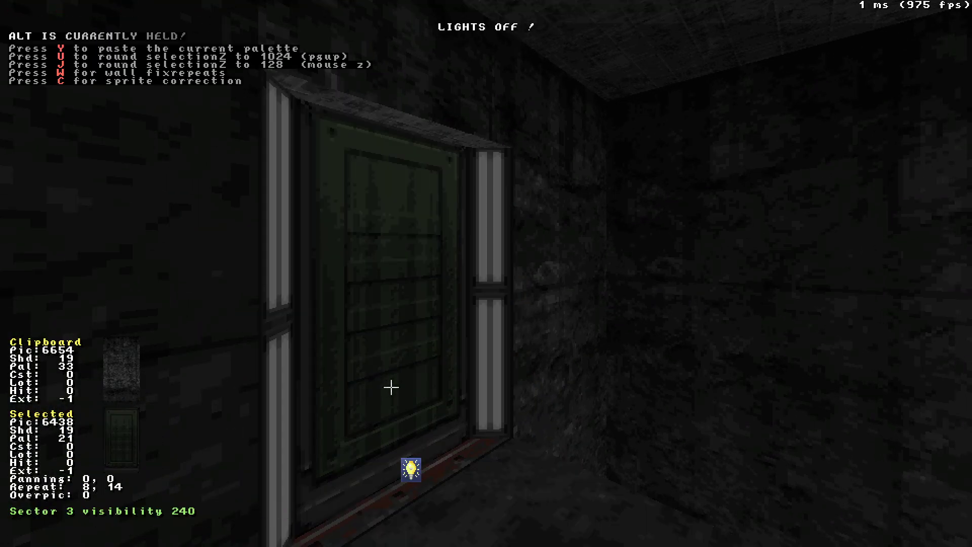
# Set the shade of the doorway's A_LIGHT_FX sprite to -19 with the light preview on.
pyautogui.hotkey('ctrl', 'shift', 'l')
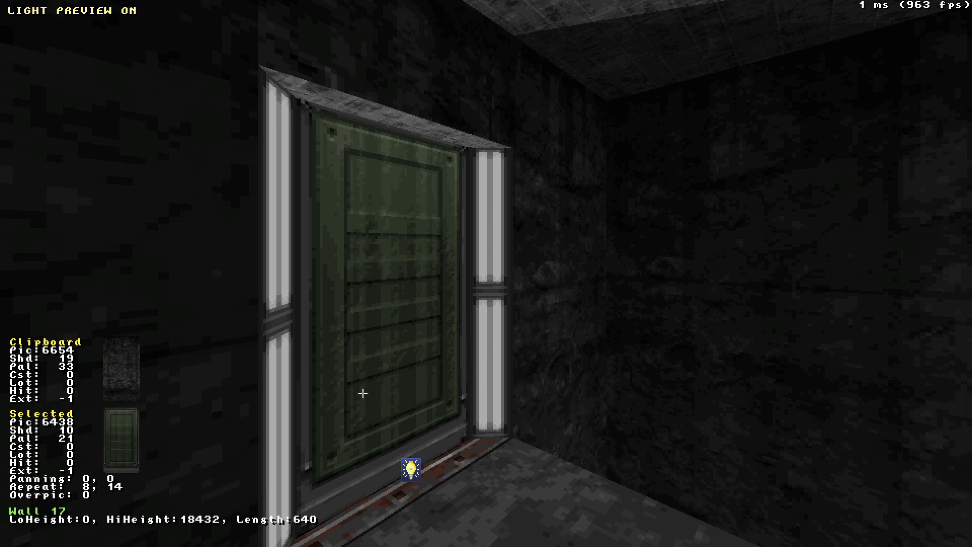
pyautogui.hotkey('ctrl', 'shift', 'l')
pyautogui.hotkey('ctrl', 'shift', 'l')
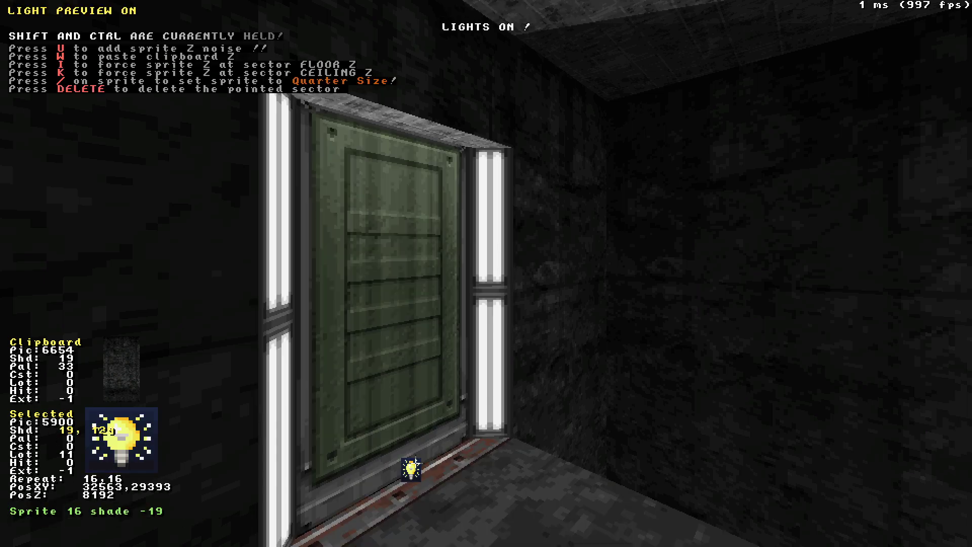
# Compare the whole room with the lights on and off from several viewpoints.
pyautogui.press('Down')
pyautogui.hotkey('ctrl', 'shift', 'l')
pyautogui.press('Up')
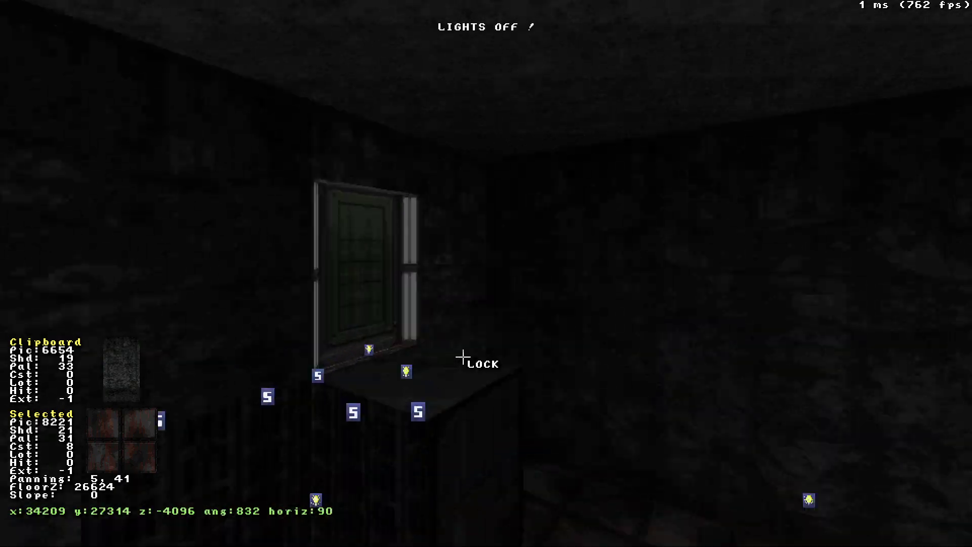
pyautogui.hotkey('ctrl', 'shift', 'l')
pyautogui.hotkey('ctrl', 'shift', 'l')
pyautogui.moveTo(462, 364); pyautogui.dragTo(462, 363)
pyautogui.hotkey('ctrl', 'shift', 'l')
pyautogui.hotkey('ctrl', 'shift', 'l')
pyautogui.moveTo(505, 307); pyautogui.dragTo(505, 307)
pyautogui.hotkey('ctrl', 'shift', 'l')
pyautogui.hotkey('ctrl', 'shift', 'l')
# Start a test play of the map from the carpeted room outside the green door.
pyautogui.press('KP_Enter')
pyautogui.scroll(-3, 490, 263)
pyautogui.moveTo(490, 263); pyautogui.dragTo(486, 274, button='middle')
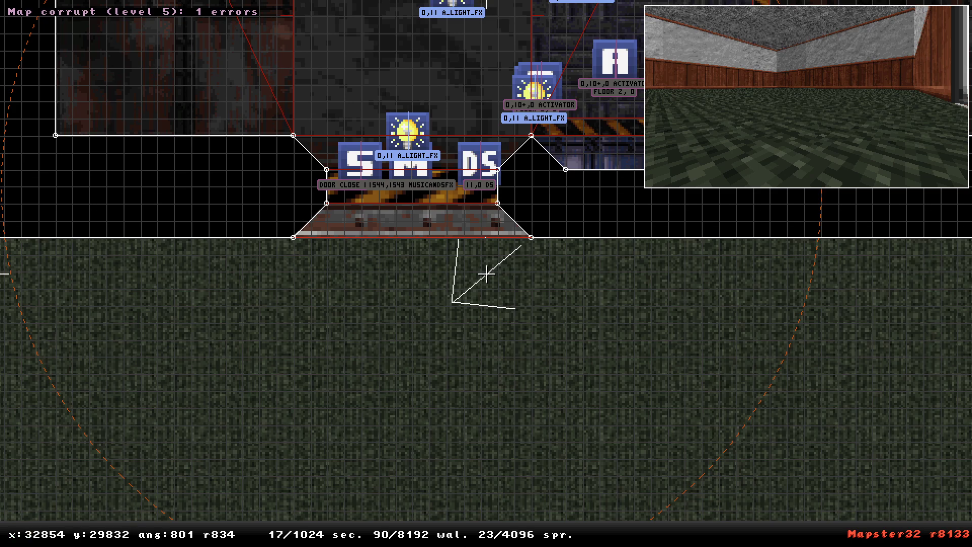
pyautogui.press('Escape')
pyautogui.press('t')
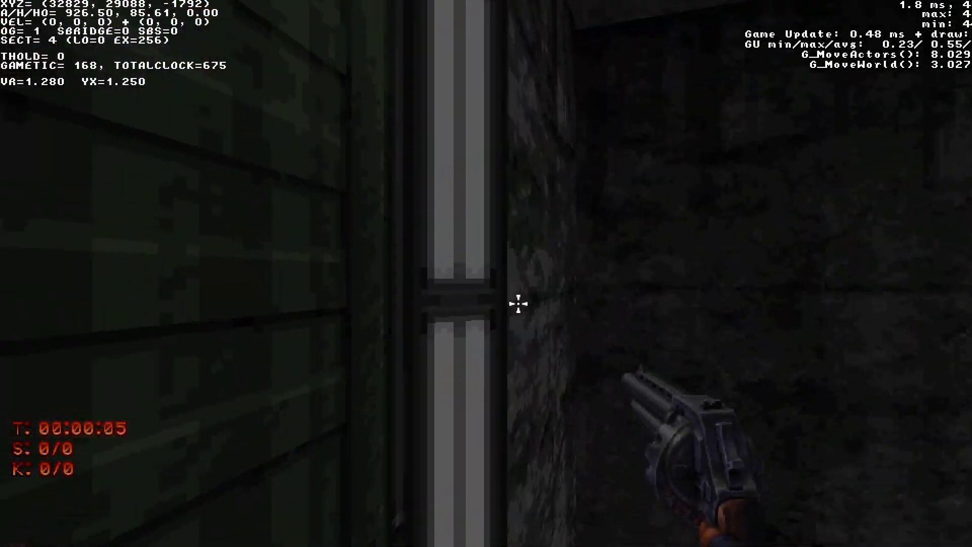
# Walk through the dark room and ride the lift in the test play to check the door-triggered lighting.
pyautogui.press('a')
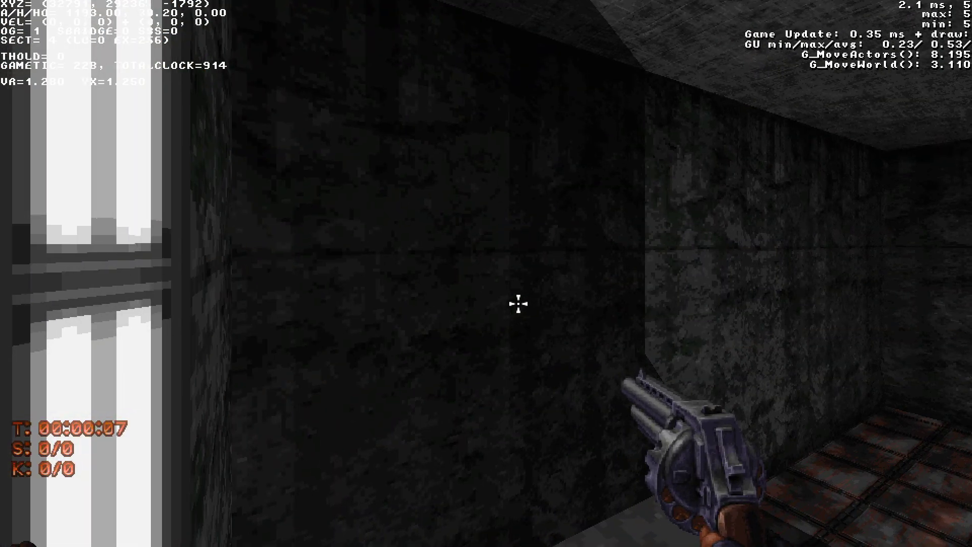
pyautogui.press('d')
pyautogui.press('s')
pyautogui.press('w')
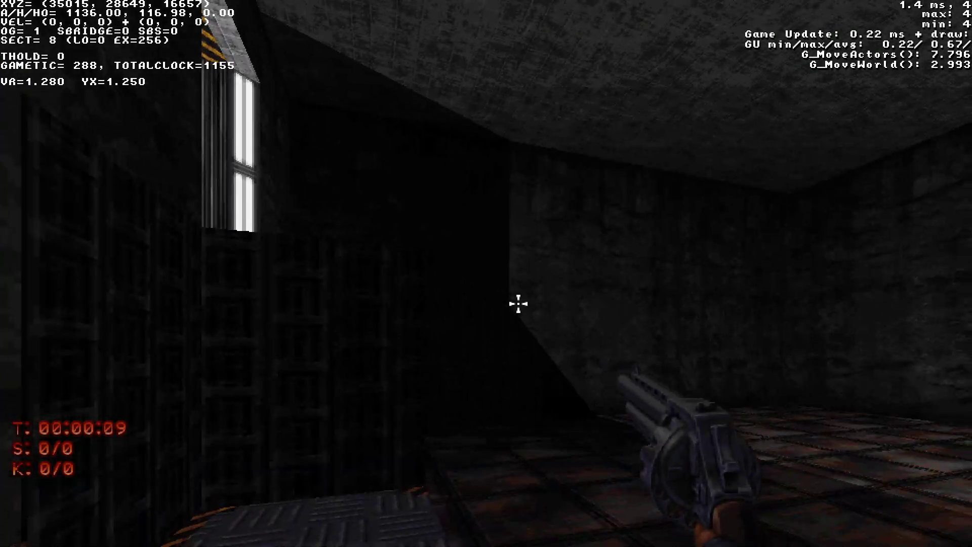
pyautogui.press('w')
pyautogui.press('space')
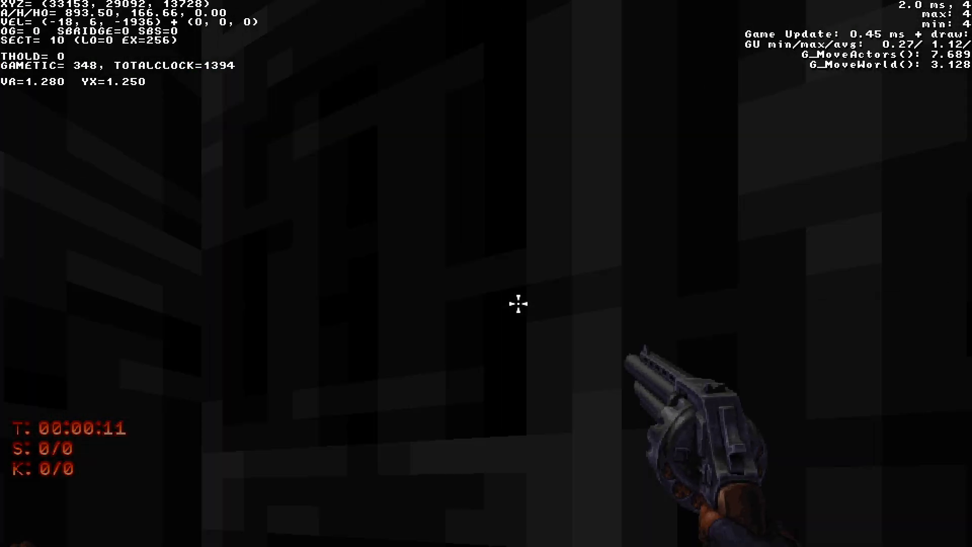
pyautogui.press('s')
pyautogui.press('w')
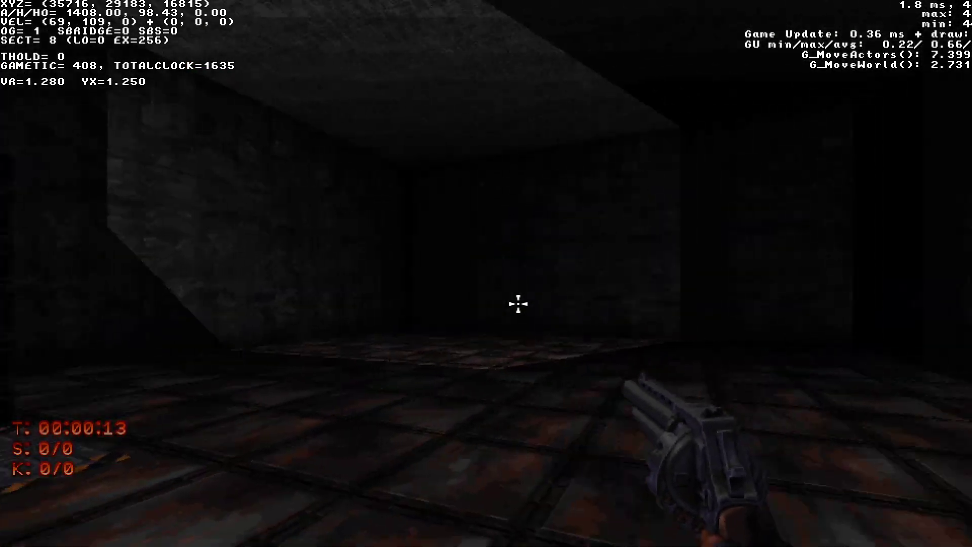
# Playtest the dark room, walking around the raised green door and lit window to examine them, and return to the map editor.
pyautogui.press('Left')
pyautogui.press('w')
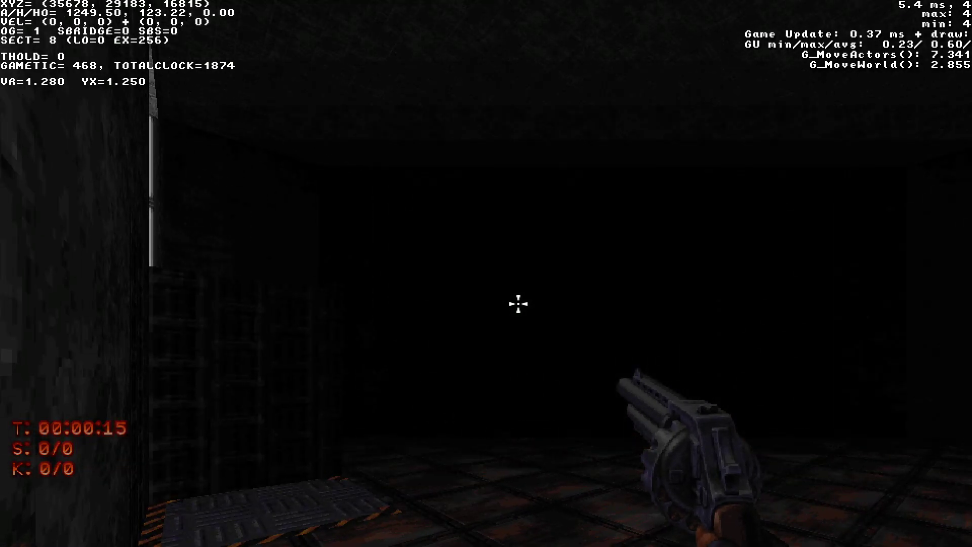
pyautogui.press('s')
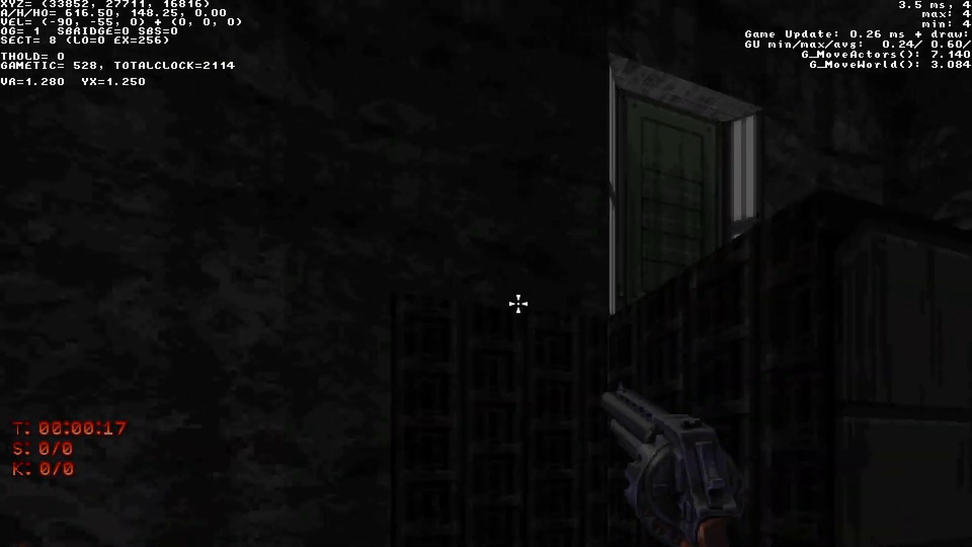
pyautogui.press('w')
pyautogui.press('space')
pyautogui.press('Left')
pyautogui.press('w')
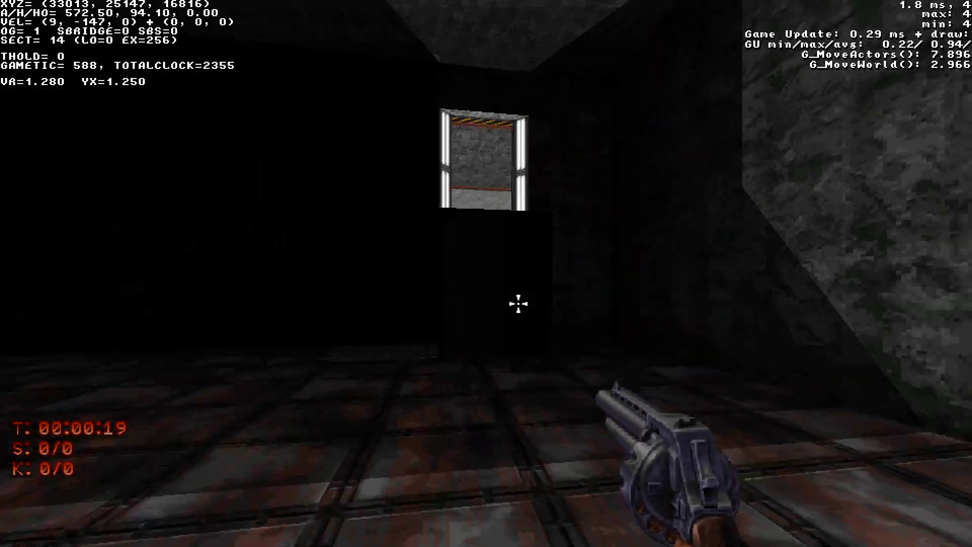
pyautogui.press('Left')
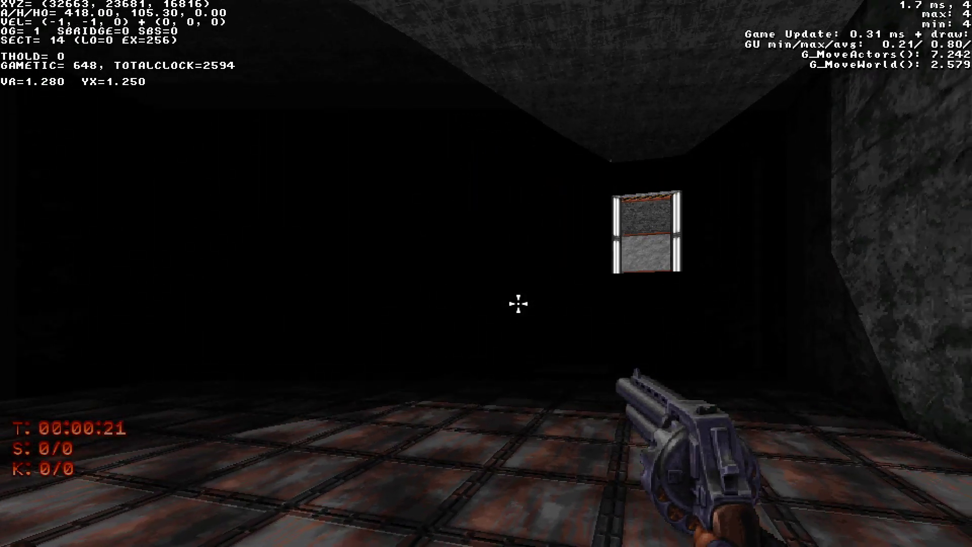
pyautogui.press('Right')
pyautogui.press('w')
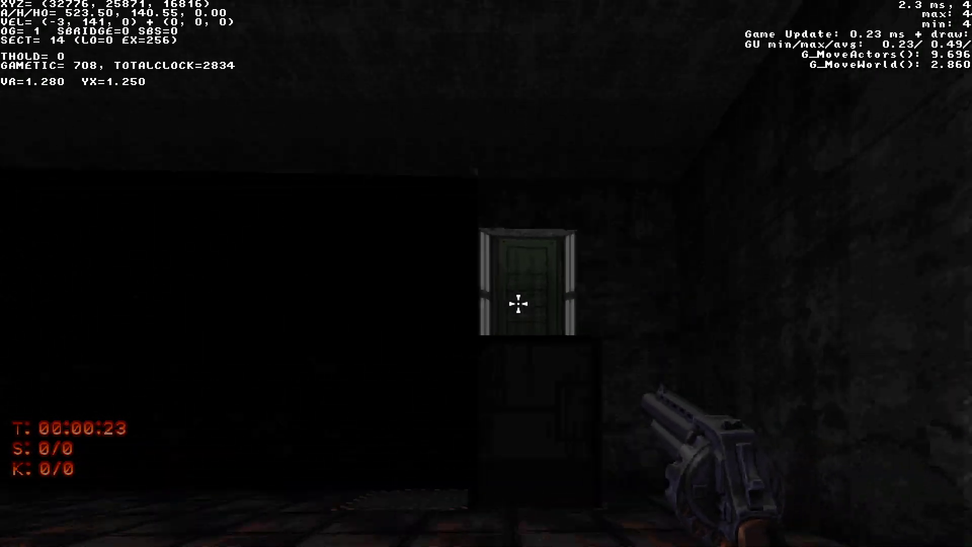
pyautogui.press('space')
pyautogui.press('s')
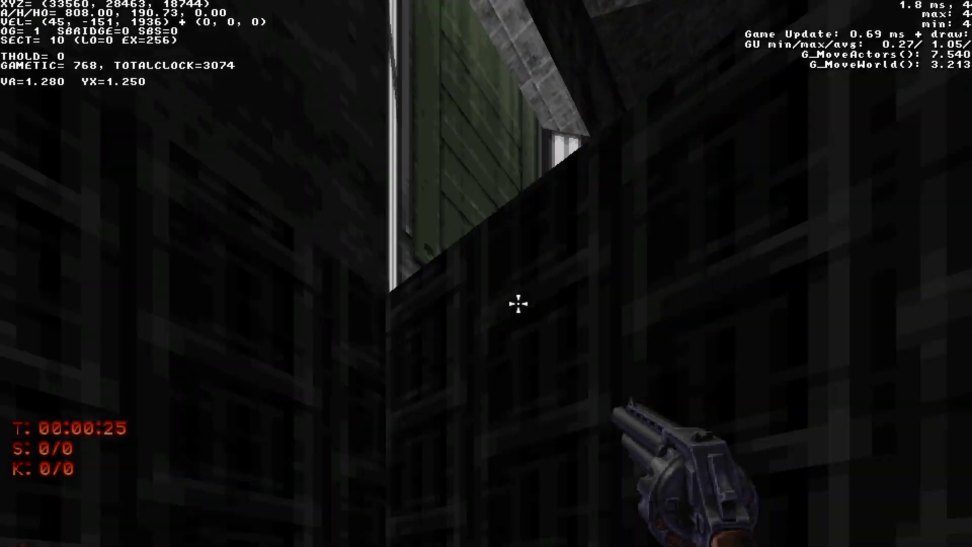
pyautogui.press('Left')
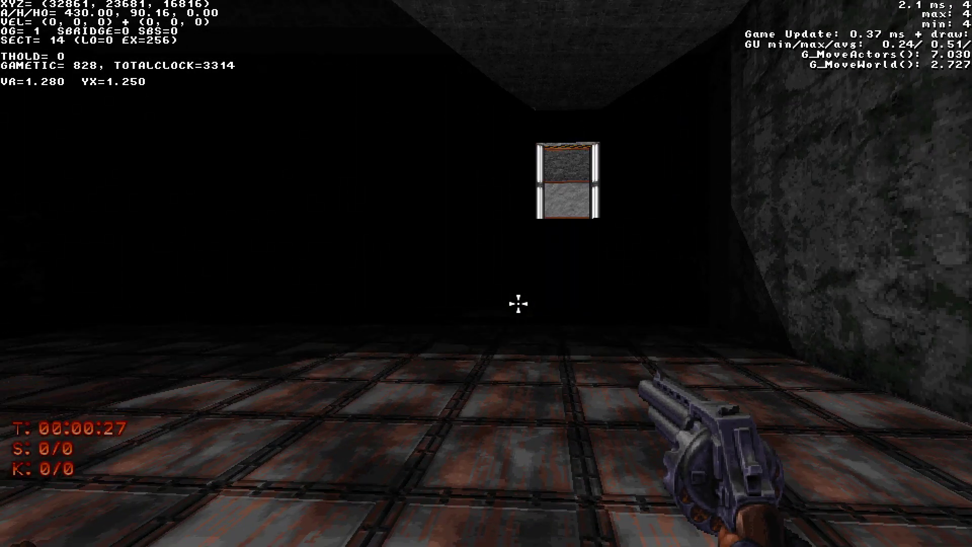
pyautogui.press('Right')
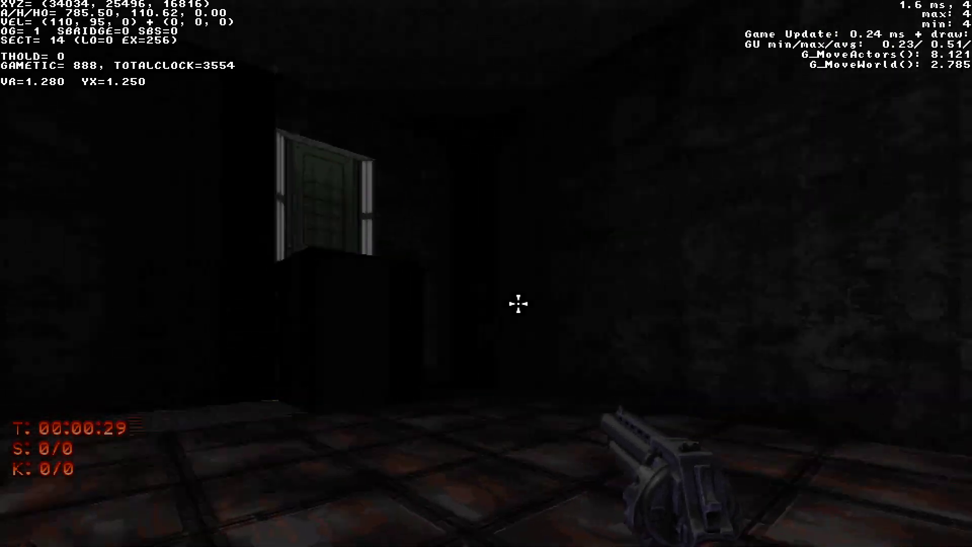
pyautogui.press('`')
pyautogui.press('Return')
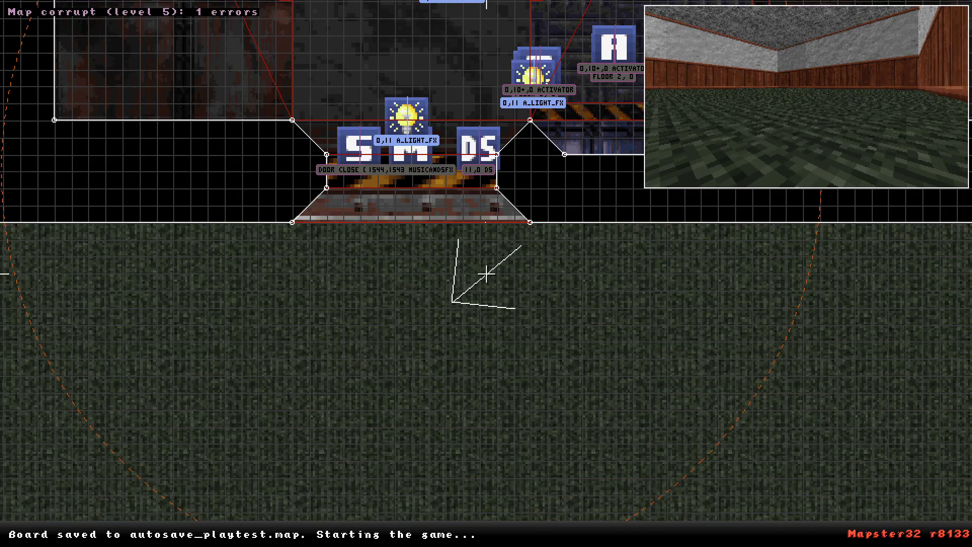
# Insert a sprite on the green carpet near the door and change its tile to ACTIVATOR.
pyautogui.scroll(-5, 486, 273)
pyautogui.scroll(6, 486, 274)
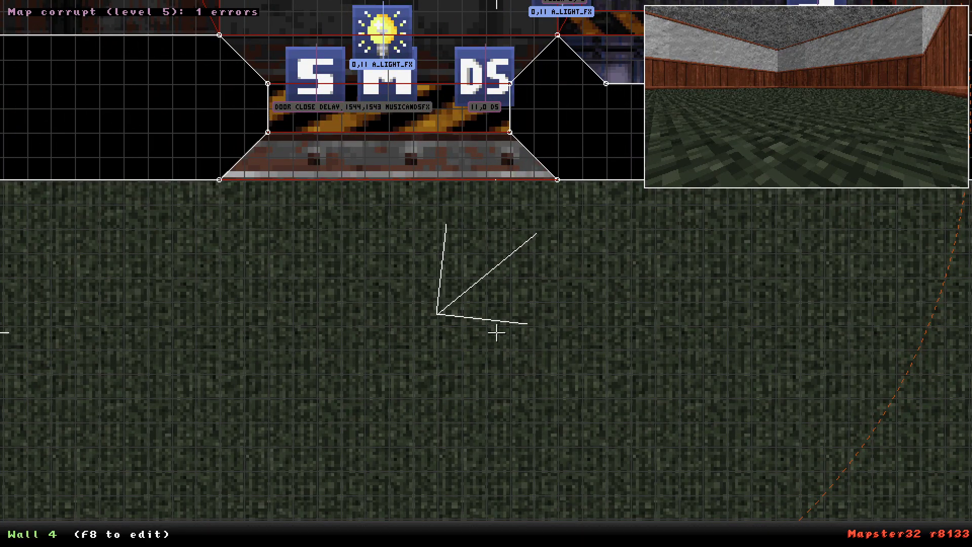
pyautogui.press('KP_Enter')
pyautogui.moveTo(519, 442); pyautogui.dragTo(478, 338, button='middle')
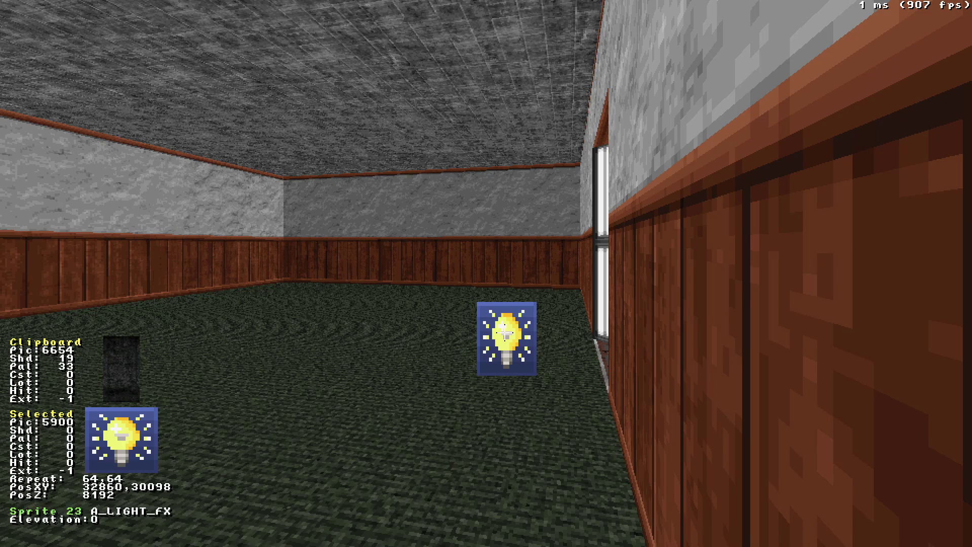
pyautogui.press('v')
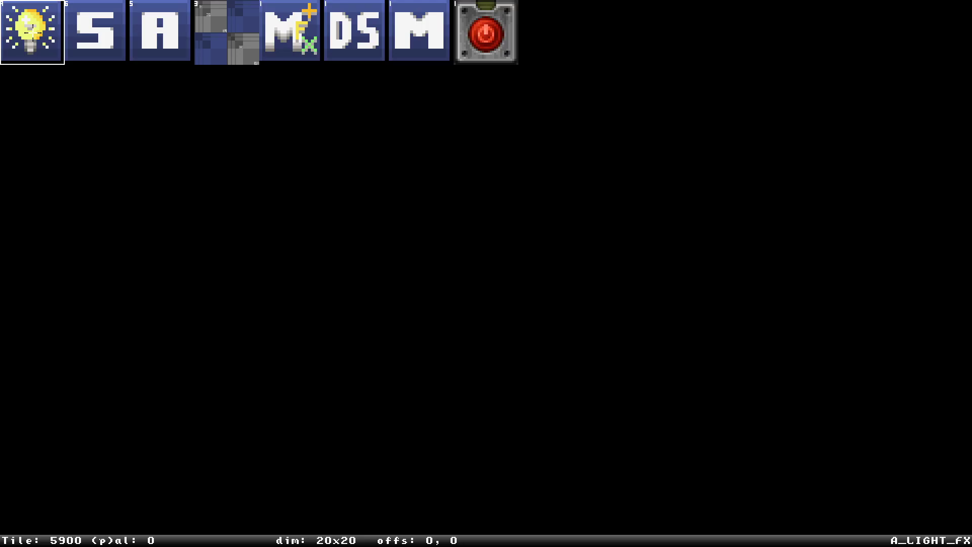
pyautogui.press('Return')
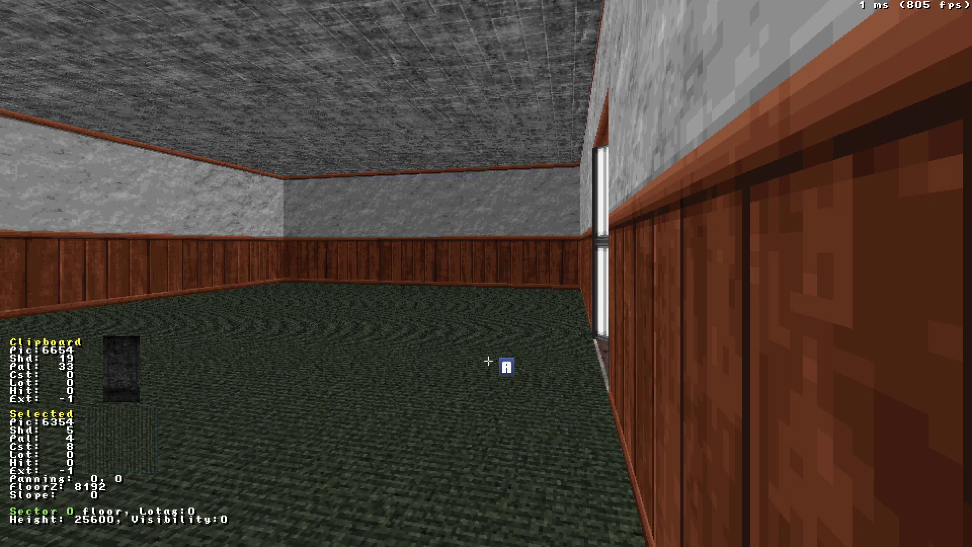
# Set the new activator's lo-tag to 12 and move it into the door sector between the two rooms.
pyautogui.press('KP_Enter')
pyautogui.press('t')
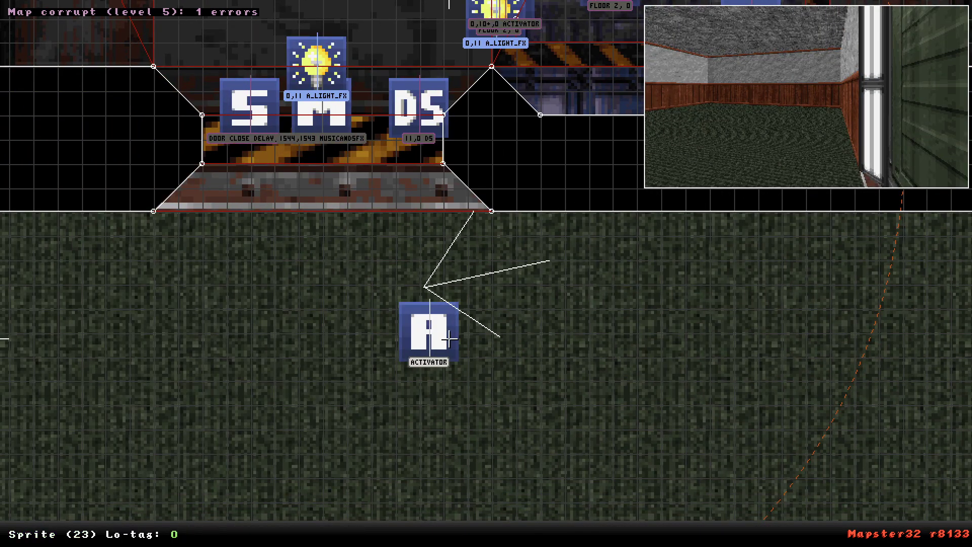
pyautogui.moveTo(449, 339); pyautogui.dragTo(378, 160)
# With grid locking on at grid size 4 (128 units), draw a new sector about 3456 units wide against the dark room's east wall.
pyautogui.scroll(-7, 385, 144)
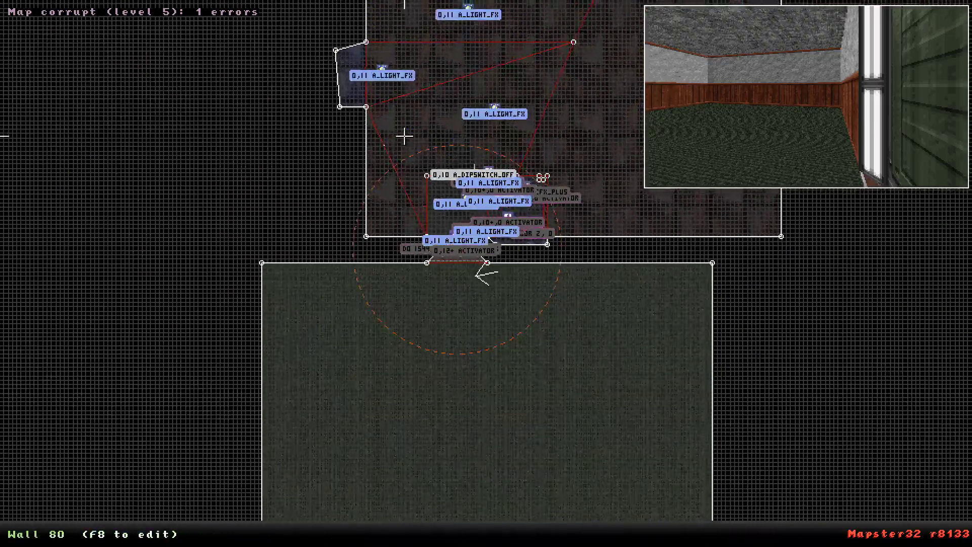
pyautogui.moveTo(533, 227); pyautogui.dragTo(485, 275, button='right')
pyautogui.scroll(3, 485, 275)
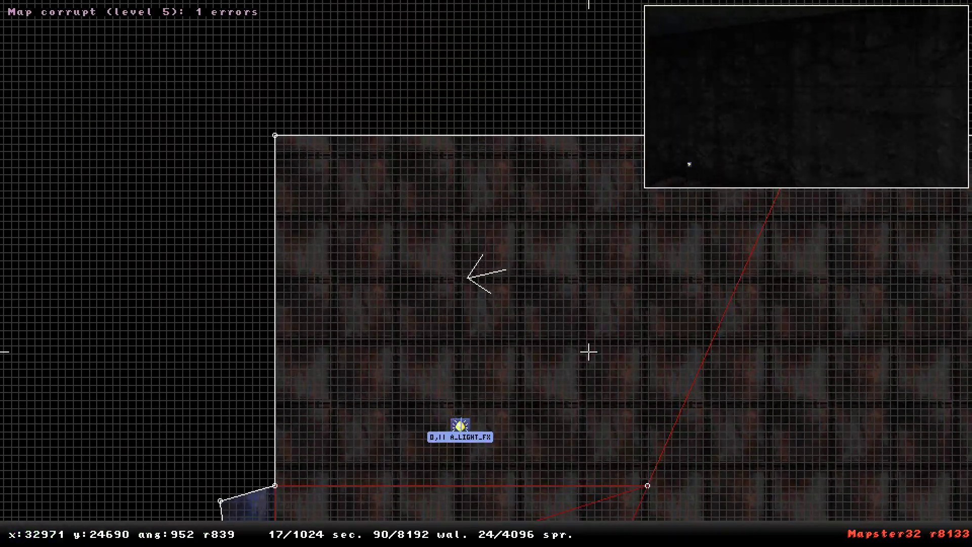
pyautogui.scroll(-6, 609, 362)
pyautogui.moveTo(547, 430); pyautogui.dragTo(486, 274, button='right')
pyautogui.scroll(3, 485, 274)
pyautogui.moveTo(669, 169); pyautogui.dragTo(486, 274, button='right')
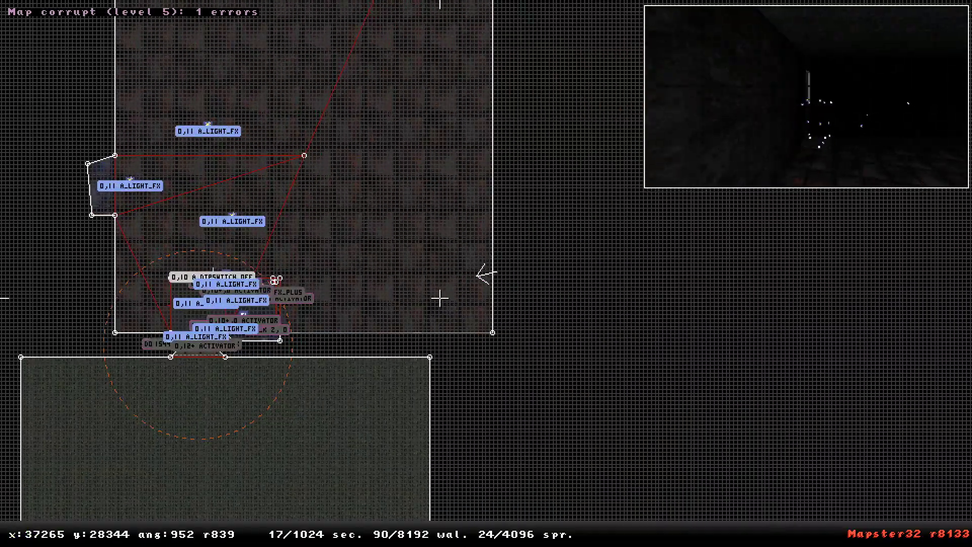
pyautogui.press('g')
pyautogui.press('g')
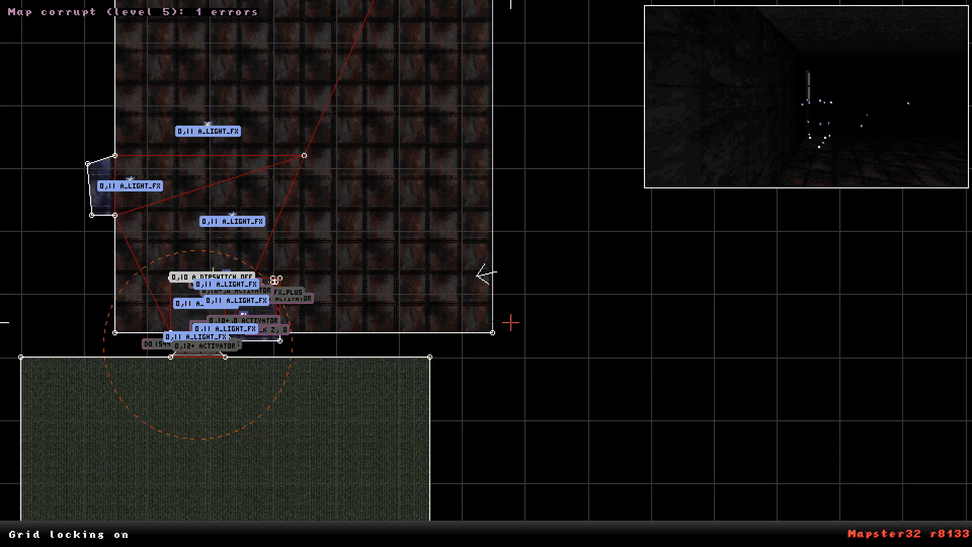
pyautogui.press('g')
pyautogui.scroll(4, 513, 328)
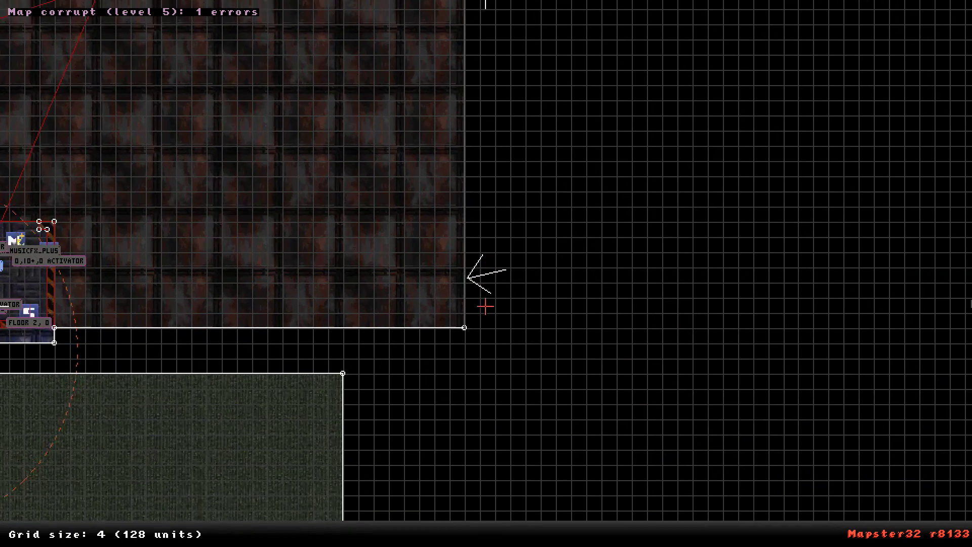
pyautogui.press('space')
pyautogui.scroll(-4, 466, 329)
pyautogui.moveTo(466, 329); pyautogui.dragTo(480, 200, button='right')
pyautogui.press('space')
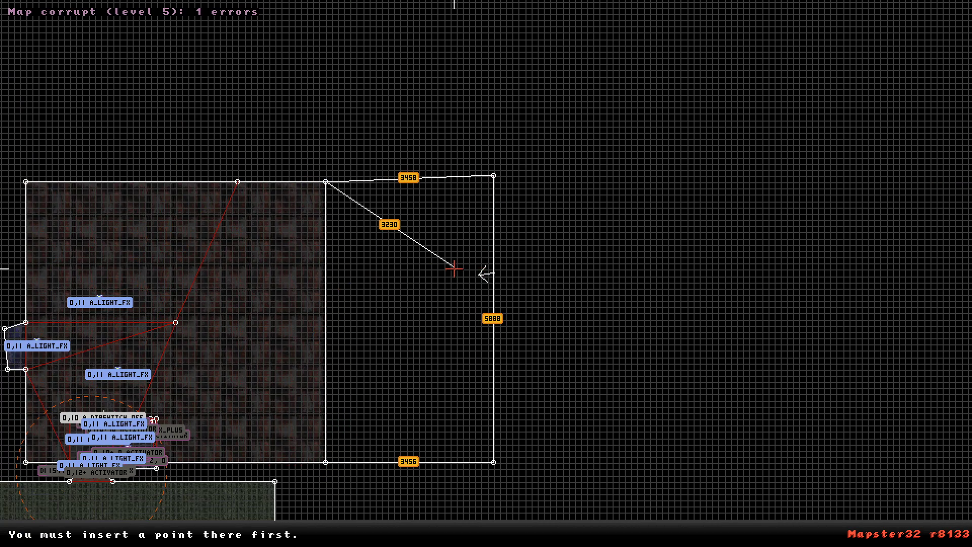
# Narrow the new sector to 1152 units by moving its two outer corners toward the dark room.
pyautogui.moveTo(490, 194); pyautogui.dragTo(384, 184)
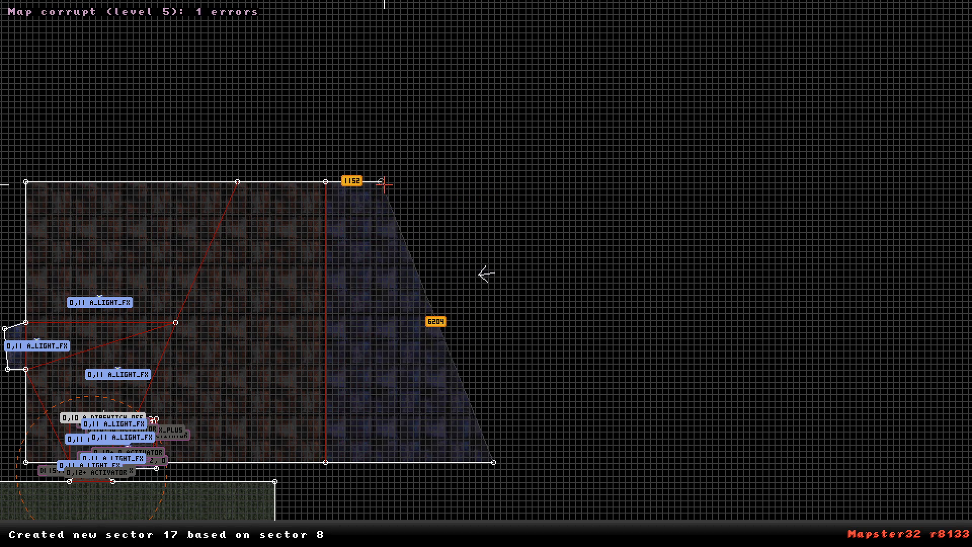
pyautogui.moveTo(494, 463); pyautogui.dragTo(383, 469)
pyautogui.moveTo(397, 340); pyautogui.dragTo(484, 274, button='right')
# Raise the floor of the new east sector to Z -1024 to form a high ledge.
pyautogui.press('KP_Enter')
pyautogui.moveTo(484, 274); pyautogui.dragTo(418, 514)
pyautogui.press('pageup')
pyautogui.press('pageup')
pyautogui.press('pageup')
pyautogui.press('pageup')
pyautogui.press('pageup')
pyautogui.press('pageup')
pyautogui.press('pageup')
pyautogui.press('pageup')
pyautogui.press('pageup')
pyautogui.press('pageup')
pyautogui.press('pageup')
pyautogui.press('pageup')
pyautogui.press('pageup')
pyautogui.press('pageup')
pyautogui.press('pageup')
pyautogui.press('pageup')
pyautogui.press('pageup')
pyautogui.press('pageup')
pyautogui.press('pageup')
pyautogui.press('pageup')
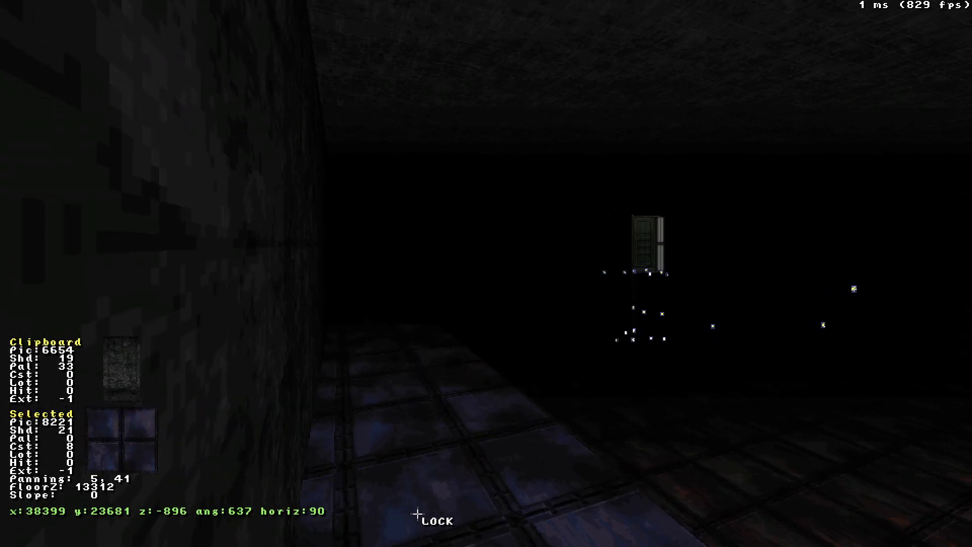
pyautogui.press('pageup')
# Auto-align the wall texture around the raised ledge.
pyautogui.press('a')
pyautogui.press('.')
pyautogui.press('Up')
pyautogui.press('Left')
pyautogui.press('z')
pyautogui.press('Down')
pyautogui.press('z')
pyautogui.press('Up')
pyautogui.press('Left')
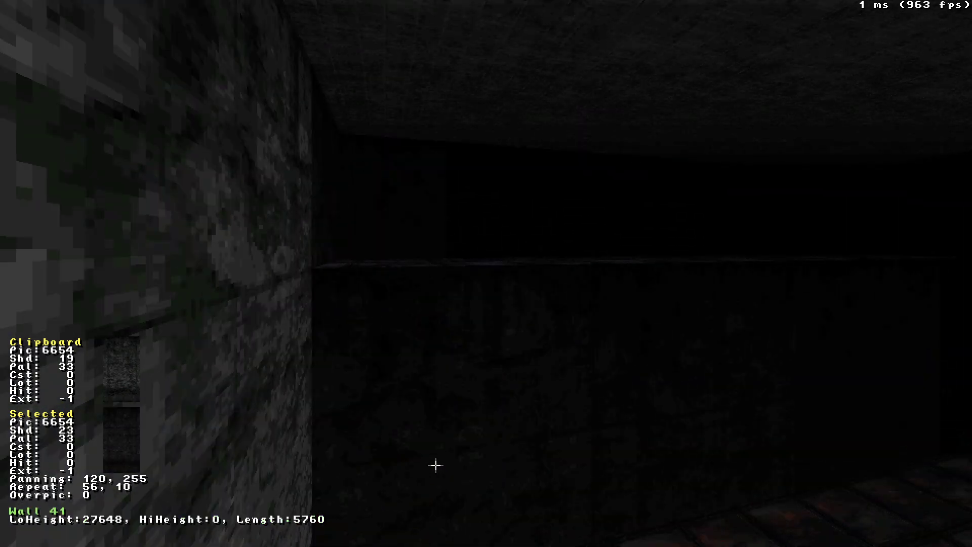
pyautogui.press('Right')
pyautogui.click(434, 465)
# Pan the floor texture on top of the raised ledge to 248, 4.
pyautogui.press('a')
pyautogui.press('Up')
pyautogui.press('Left')
pyautogui.keyDown('alt'); pyautogui.moveTo(423, 418); pyautogui.dragTo(509, 446); pyautogui.keyUp('alt')
pyautogui.hotkey('ctrl', 'z')
pyautogui.hotkey('ctrl', 'z')
pyautogui.hotkey('ctrl', 'z')
pyautogui.press('Down')
pyautogui.press('Right')
pyautogui.press('Right')
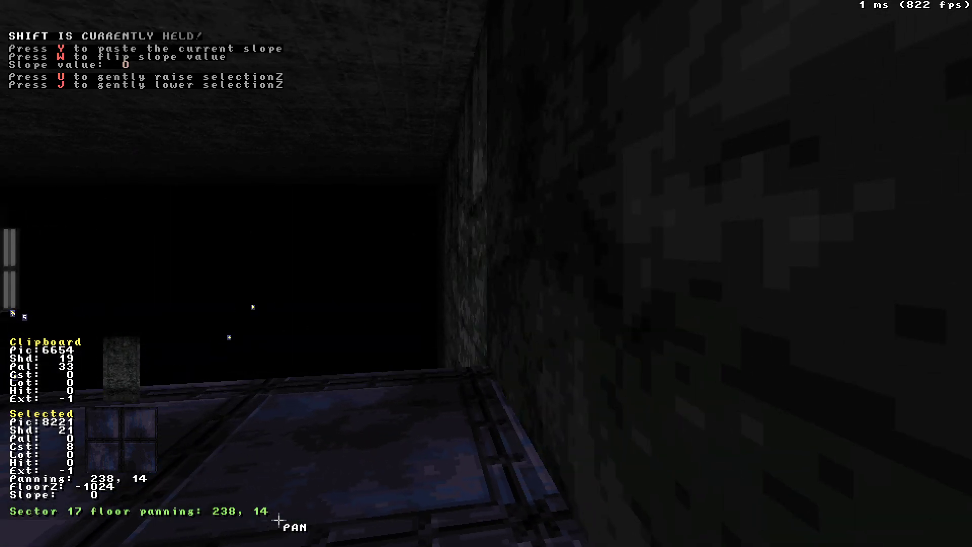
pyautogui.press('Left')
pyautogui.press('Up')
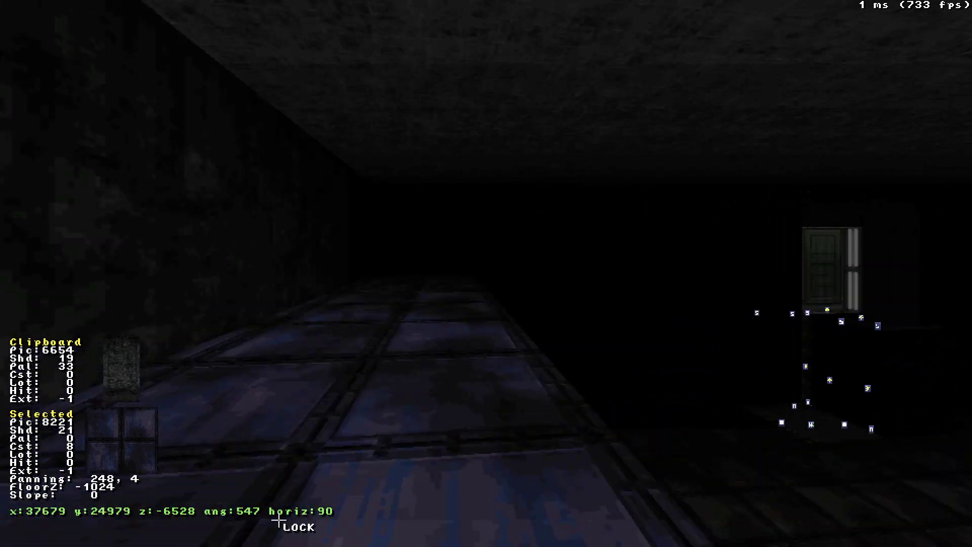
# Change the raised ledge's floor texture to metal grating tile 6420.
pyautogui.press('v')
pyautogui.click(268, 28)
pyautogui.moveTo(422, 534); pyautogui.dragTo(423, 534, button='right')
pyautogui.moveTo(423, 534); pyautogui.dragTo(422, 535)
pyautogui.press('Left')
pyautogui.press('Down')
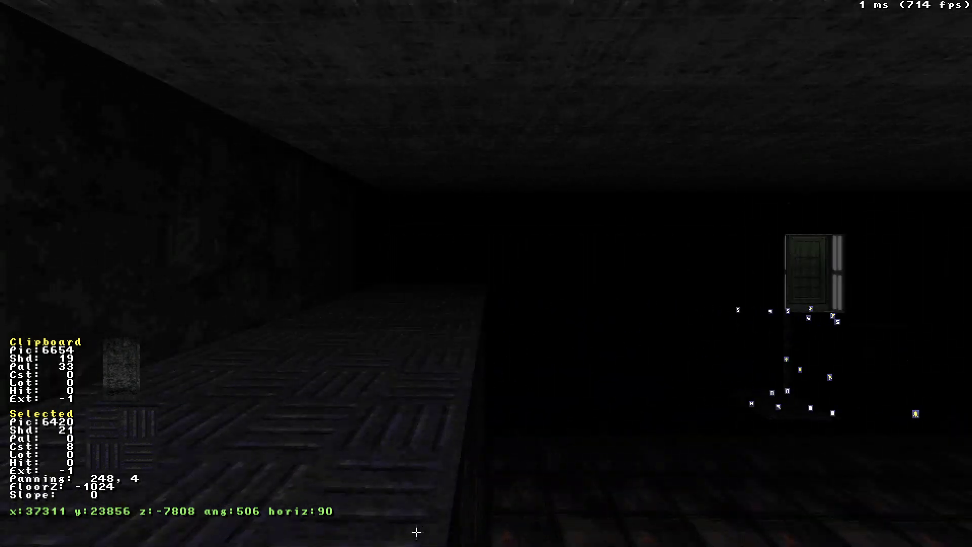
# Insert a new sprite on the dark room's floor near the raised ledge.
pyautogui.press('KP_Enter')
pyautogui.moveTo(362, 336); pyautogui.dragTo(486, 274, button='right')
pyautogui.scroll(3, 486, 274)
pyautogui.moveTo(445, 216); pyautogui.dragTo(477, 206, button='right')
pyautogui.scroll(3, 486, 273)
pyautogui.press('s')
pyautogui.press('KP_Enter')
pyautogui.press('Left')
pyautogui.press('z')
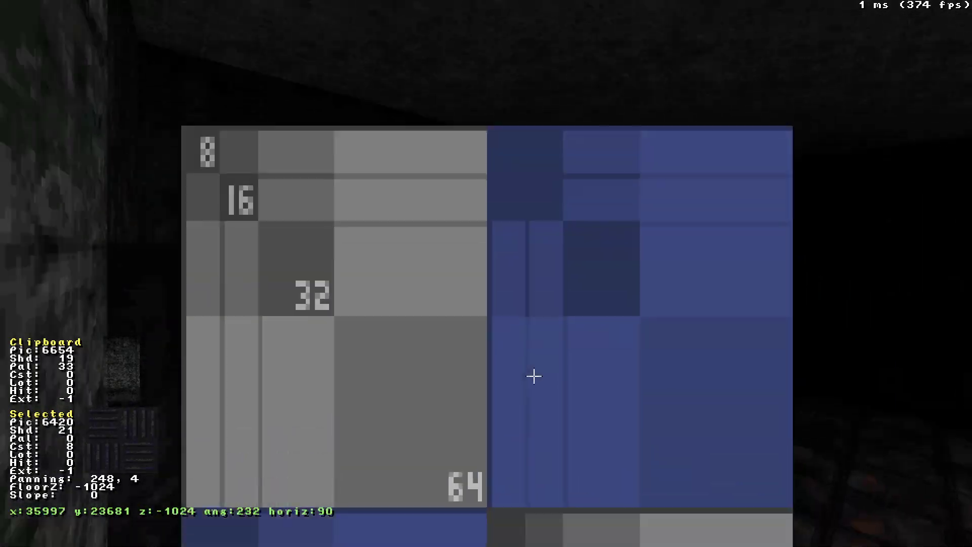
# Change the new dark-room sprite's tile to the T+ marker, A_TOUCHPLATE_PLUS, from the full tile list.
pyautogui.press('v')
pyautogui.press('v')
pyautogui.press('e')
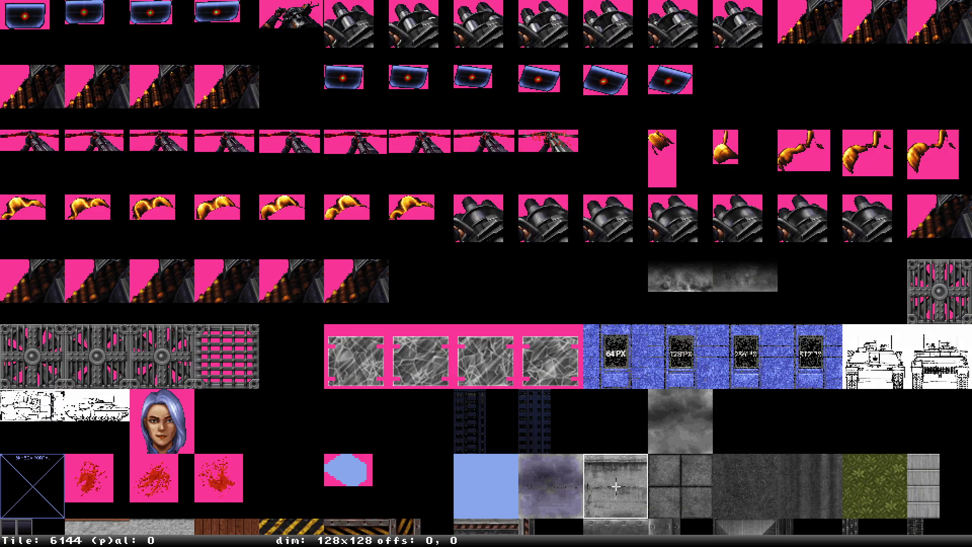
pyautogui.press('Up')
pyautogui.press('Up')
pyautogui.press('Up')
pyautogui.press('Up')
pyautogui.press('Up')
pyautogui.press('Up')
pyautogui.press('Up')
pyautogui.press('Up')
pyautogui.press('Up')
pyautogui.press('Up')
pyautogui.press('Up')
pyautogui.press('Up')
pyautogui.press('Up')
pyautogui.press('Up')
pyautogui.press('Up')
pyautogui.press('Up')
pyautogui.press('Up')
pyautogui.press('Up')
pyautogui.press('Up')
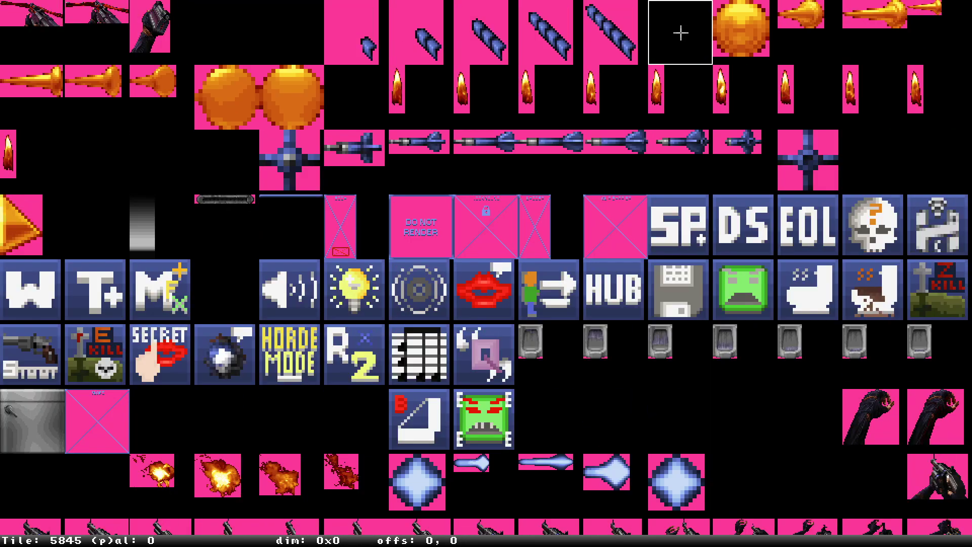
pyautogui.press('Down')
pyautogui.press('Down')
pyautogui.press('Down')
pyautogui.click(97, 290)
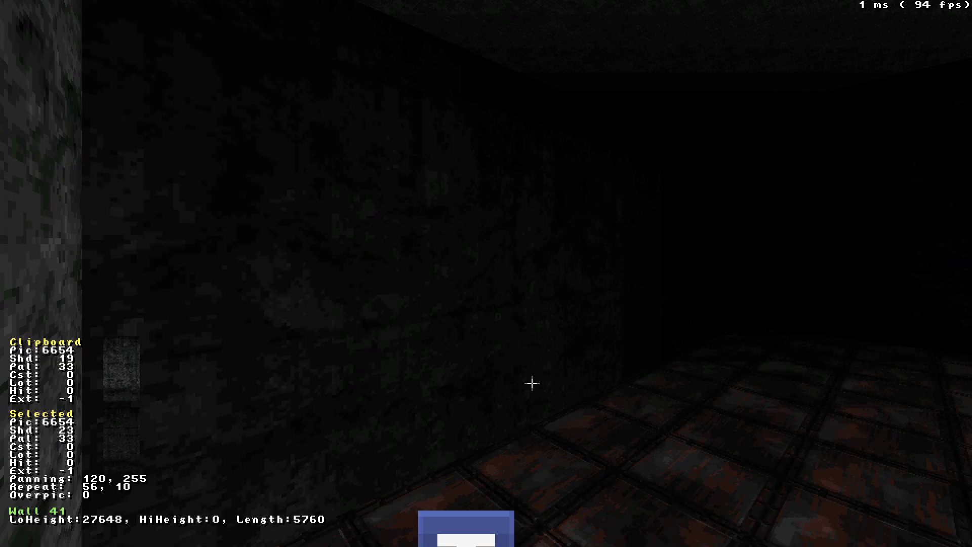
# Set the touchplate plus sprite's hi-tag to 12.
pyautogui.press('Left')
pyautogui.press('z')
pyautogui.hotkey('alt', 'e')
pyautogui.press('z')
pyautogui.press('KP_Enter')
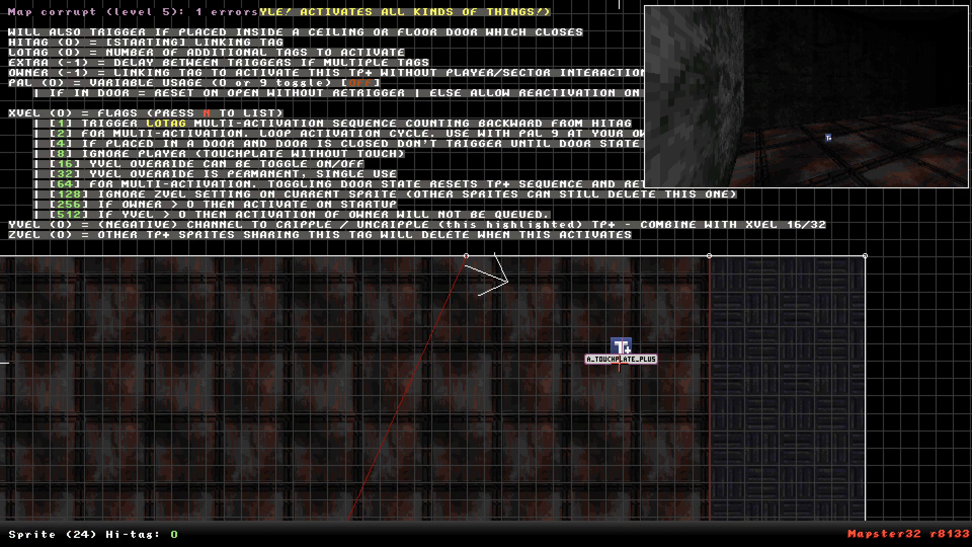
pyautogui.press('Return')
# Insert a sprite on the floor of the green-carpeted room and turn its center bit off.
pyautogui.scroll(-6, 681, 362)
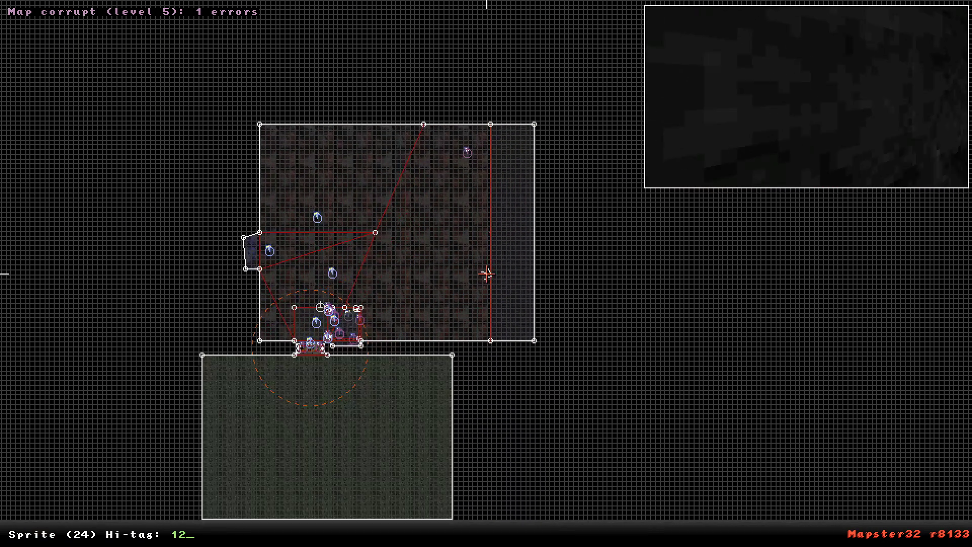
pyautogui.scroll(4, 486, 273)
pyautogui.press('KP_Enter')
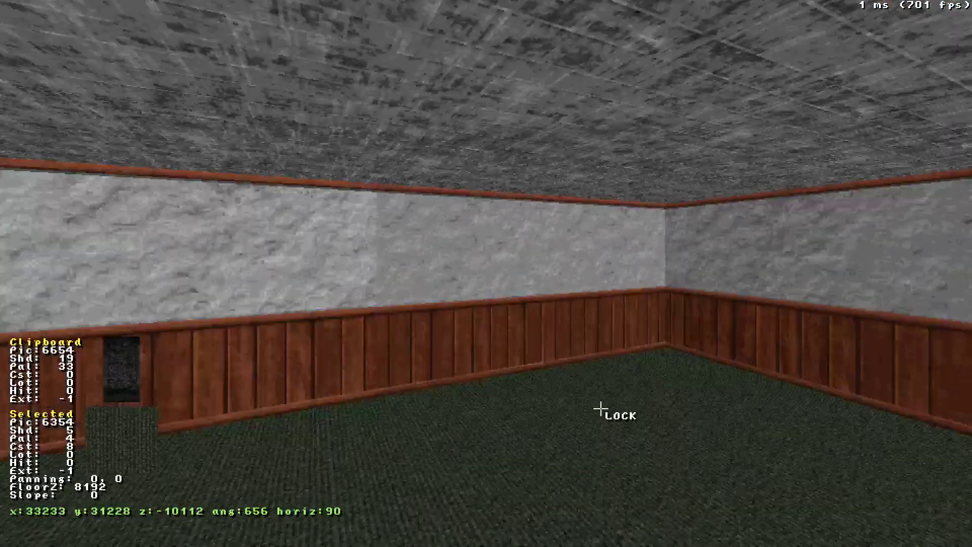
pyautogui.press('s')
pyautogui.press('c')
pyautogui.press('c')
# Change the carpeted room's new sprite to tile 12096, A_CULTIST.
pyautogui.press('v')
pyautogui.press('Return')
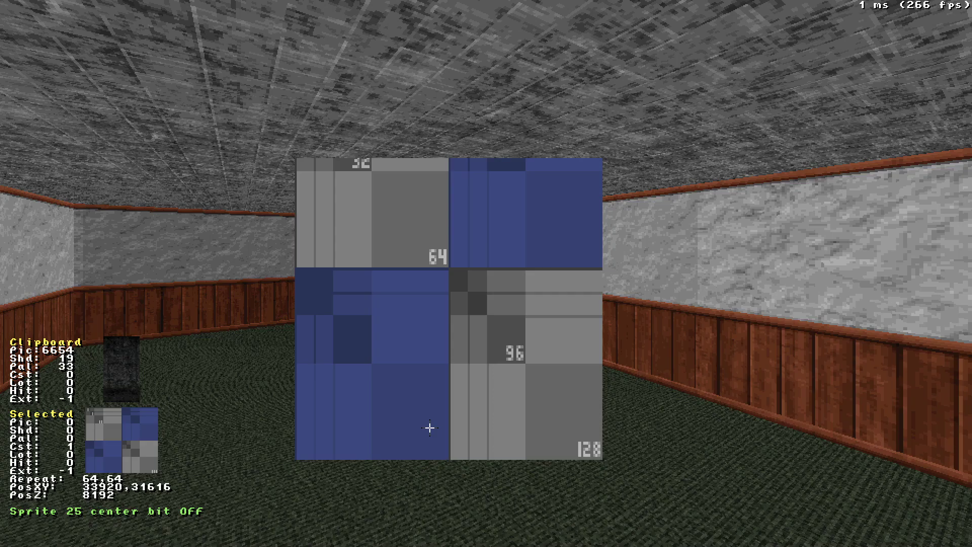
pyautogui.write('12096')
pyautogui.press('Return')
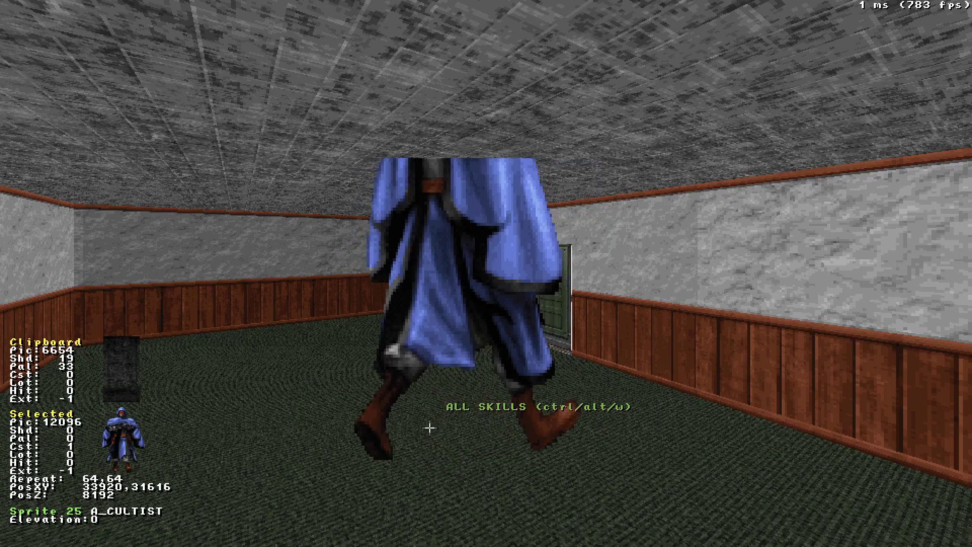
# Give the cultist sprite in the carpeted room palette 89 and reduce its repeat size to 22,21.
pyautogui.hotkey('alt', 'c')
pyautogui.moveTo(430, 428); pyautogui.dragTo(430, 427)
pyautogui.press('alt')
pyautogui.press('Up')
pyautogui.press('Left')
pyautogui.press('z')
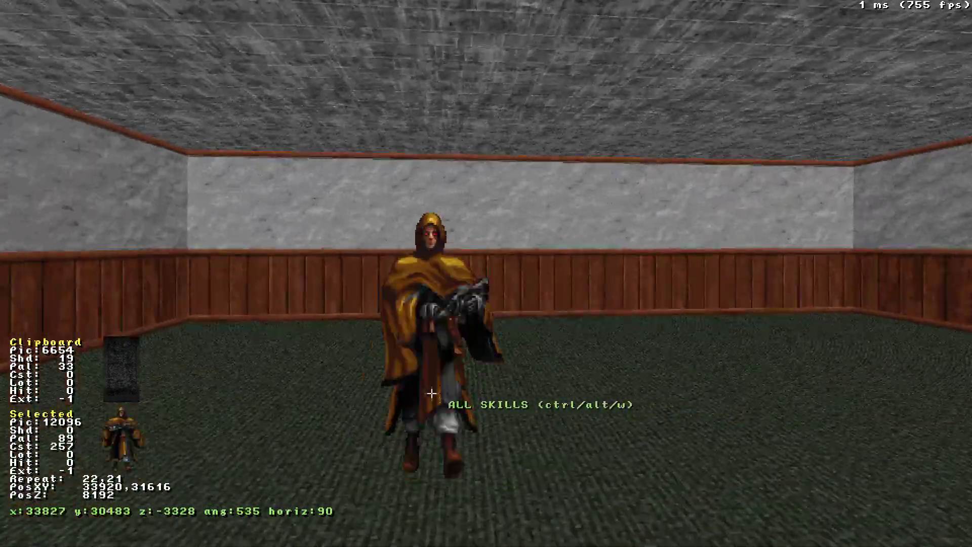
# Move the cultist across the carpeted room so it stands opposite the door, at about 32512,31872.
pyautogui.press('KP_Enter')
pyautogui.moveTo(494, 364); pyautogui.dragTo(382, 391)
pyautogui.press('KP_Enter')
pyautogui.moveTo(792, 451); pyautogui.dragTo(791, 451)
pyautogui.press('Left')
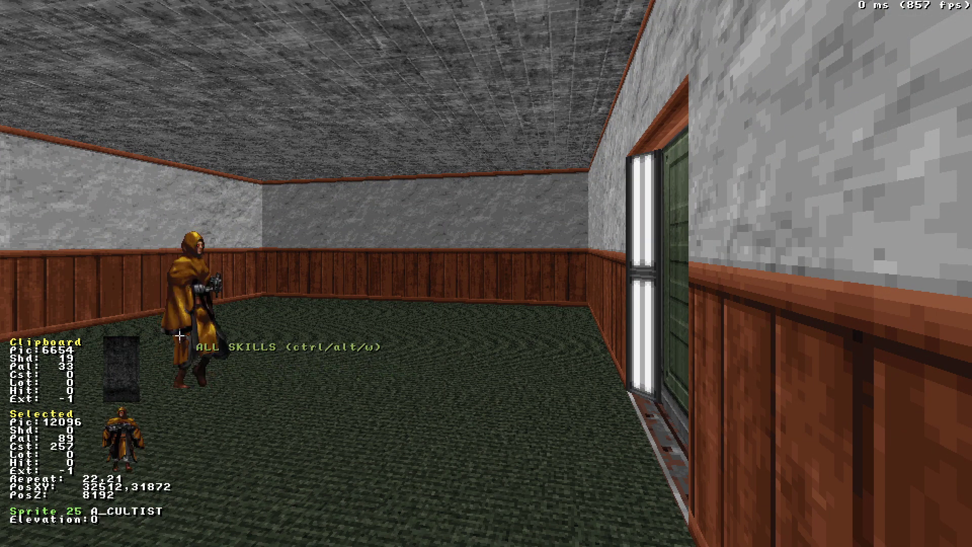
# Insert a sprite on the carpeted room's floor and change it to tile 6, the L+ LOCATORS marker, from the full tile list.
pyautogui.press('s')
pyautogui.press('v')
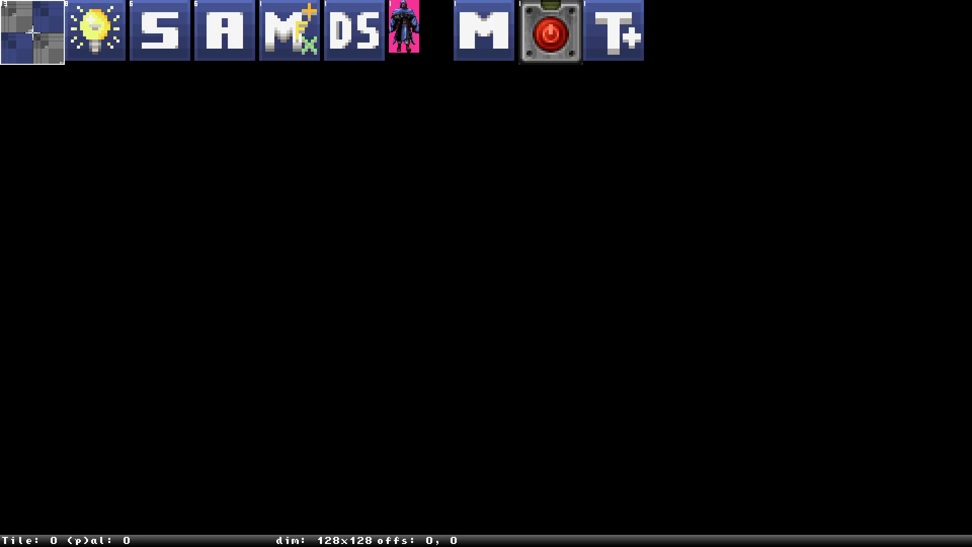
pyautogui.press('v')
pyautogui.press('e')
pyautogui.press('Up')
pyautogui.press('Down')
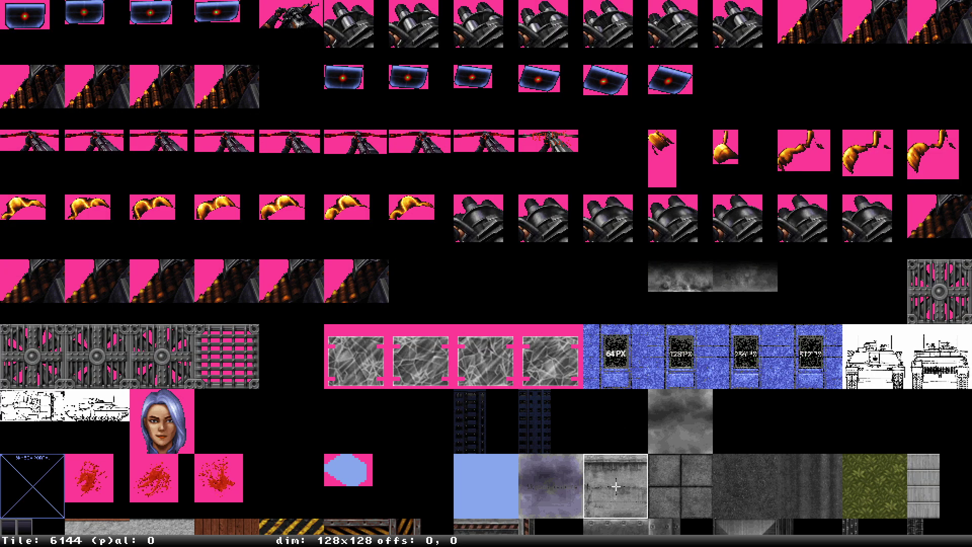
pyautogui.press('Down')
pyautogui.press('Down')
pyautogui.press('Down')
pyautogui.press('Down')
pyautogui.press('Down')
pyautogui.press('Down')
pyautogui.press('Down')
pyautogui.press('Down')
pyautogui.press('Down')
pyautogui.press('Down')
pyautogui.press('Down')
pyautogui.press('pageup')
pyautogui.press('pageup')
pyautogui.press('pageup')
pyautogui.press('pageup')
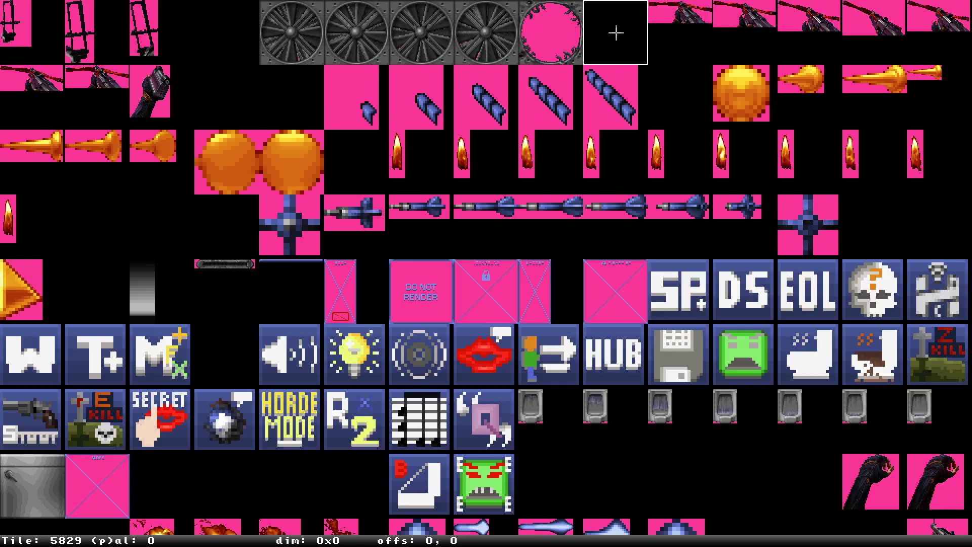
pyautogui.press('e')
pyautogui.press('pageup')
pyautogui.press('pageup')
pyautogui.press('pageup')
pyautogui.press('pageup')
pyautogui.press('pageup')
pyautogui.press('pageup')
pyautogui.press('pageup')
pyautogui.press('pageup')
pyautogui.press('pageup')
pyautogui.press('pageup')
pyautogui.press('pageup')
pyautogui.press('pageup')
pyautogui.press('pageup')
pyautogui.press('pageup')
pyautogui.press('pageup')
pyautogui.press('pageup')
pyautogui.press('pageup')
pyautogui.press('pageup')
pyautogui.press('pageup')
pyautogui.press('pageup')
pyautogui.press('pageup')
pyautogui.press('pageup')
pyautogui.press('pageup')
pyautogui.press('pageup')
pyautogui.press('pageup')
pyautogui.press('pageup')
pyautogui.press('pageup')
pyautogui.press('pageup')
pyautogui.press('pageup')
pyautogui.press('pageup')
pyautogui.press('pageup')
pyautogui.press('pageup')
pyautogui.press('pageup')
pyautogui.press('pageup')
pyautogui.press('pageup')
pyautogui.press('pageup')
pyautogui.press('pageup')
pyautogui.press('Right')
pyautogui.press('Right')
pyautogui.press('Right')
pyautogui.press('Right')
pyautogui.press('Right')
pyautogui.press('Right')
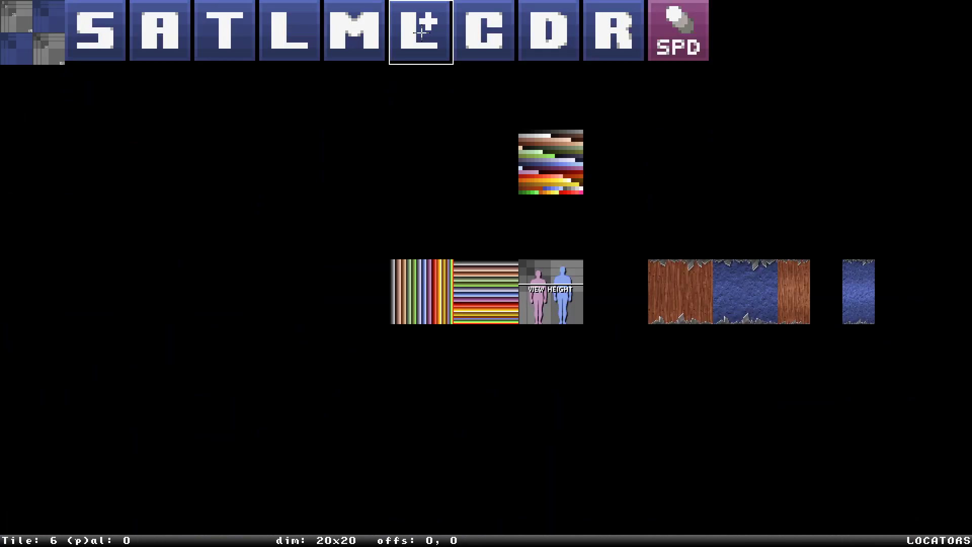
pyautogui.press('Return')
pyautogui.hotkey('alt', '1')
# Place the locator sprite in the 2D map directly in front of the cultist, between it and the door.
pyautogui.press('KP_Enter')
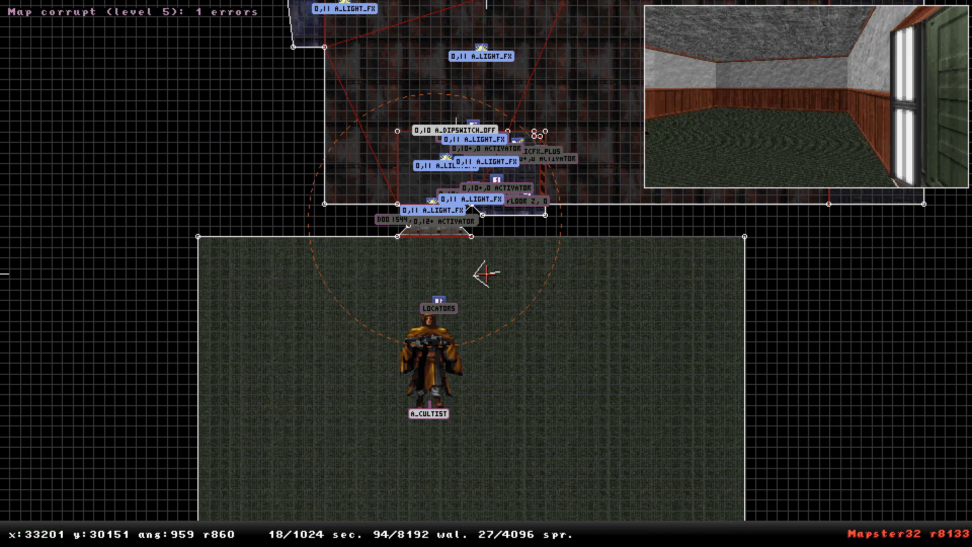
pyautogui.scroll(3, 450, 299)
pyautogui.moveTo(445, 296); pyautogui.dragTo(428, 364)
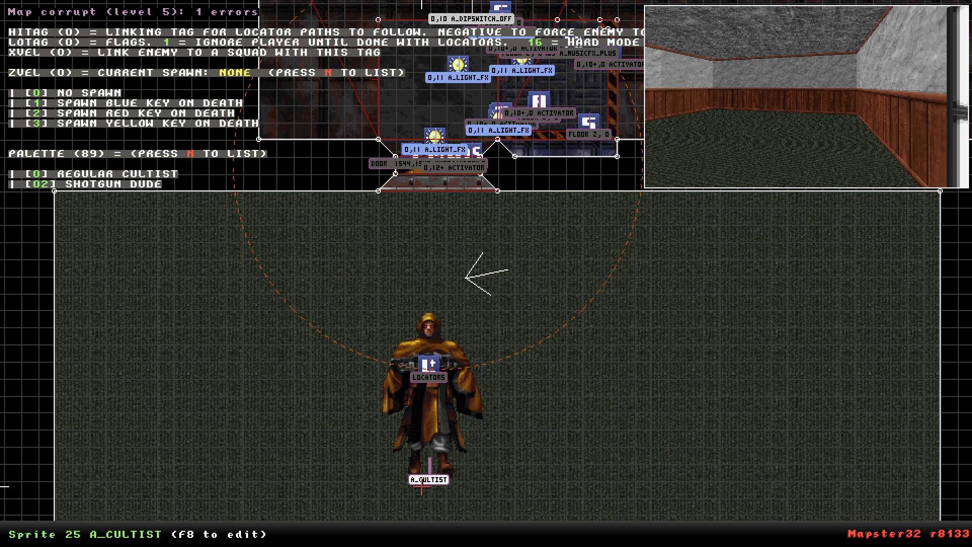
# Check the locator's enemy patrol options and set the hi-tag of both the locator and the cultist to 13.
pyautogui.moveTo(443, 375)
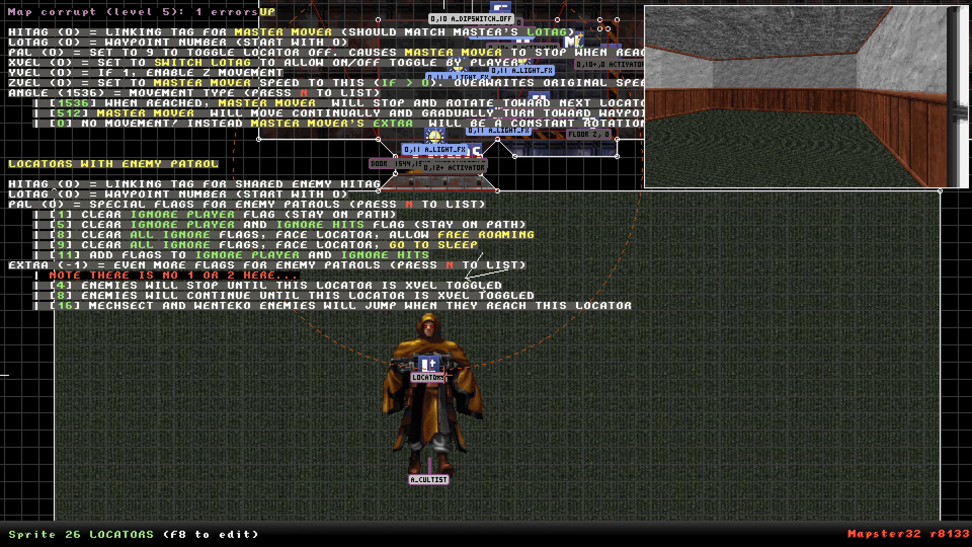
pyautogui.press('n')
pyautogui.press('n')
pyautogui.moveTo(444, 375); pyautogui.dragTo(460, 243, button='right')
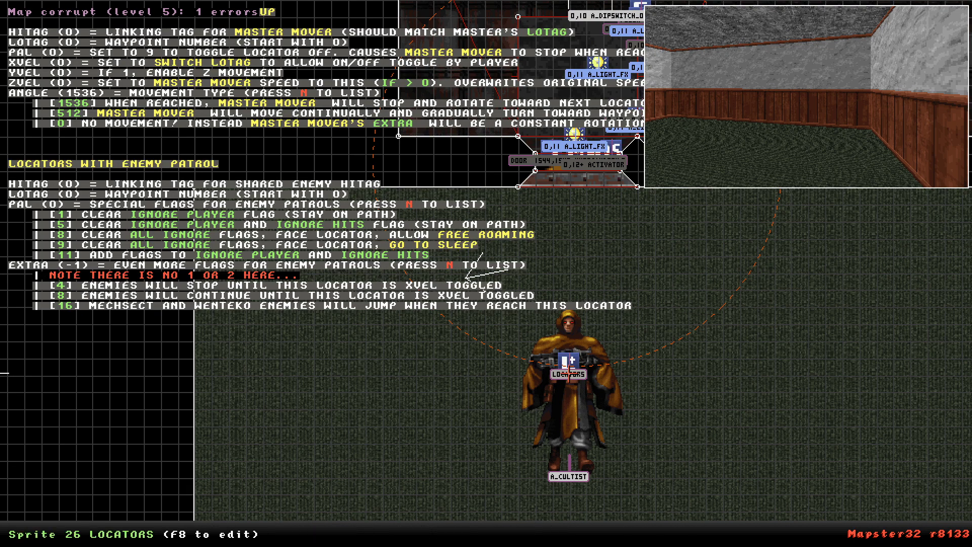
pyautogui.press('KP_Enter')
pyautogui.moveTo(535, 496); pyautogui.dragTo(525, 482)
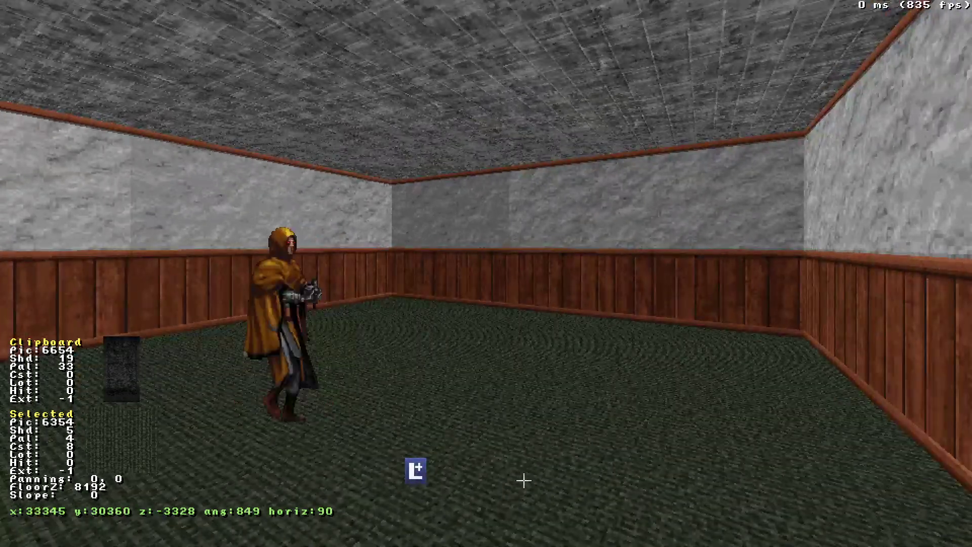
pyautogui.press('KP_Enter')
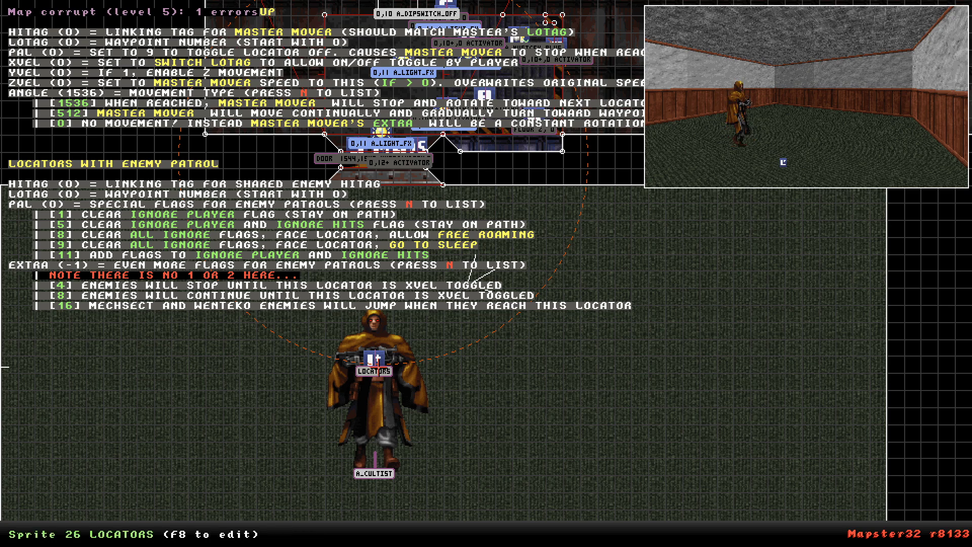
pyautogui.hotkey('alt', 'h')
pyautogui.write('13')
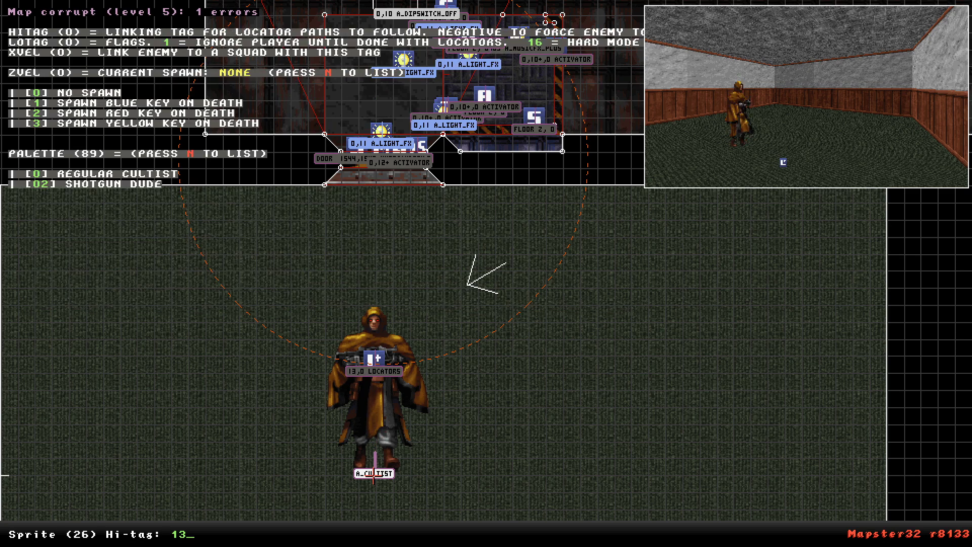
pyautogui.press('Return')
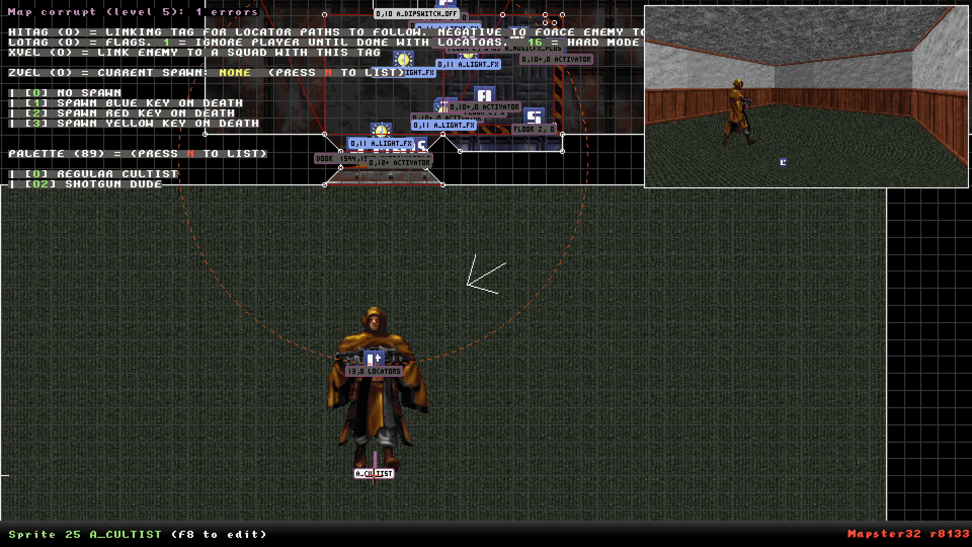
pyautogui.hotkey('alt', 'h')
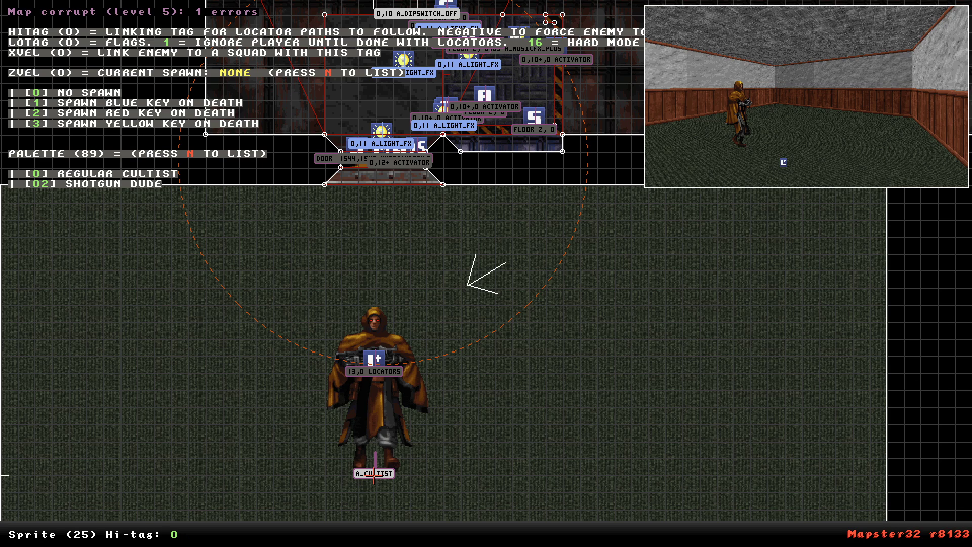
pyautogui.press('Return')
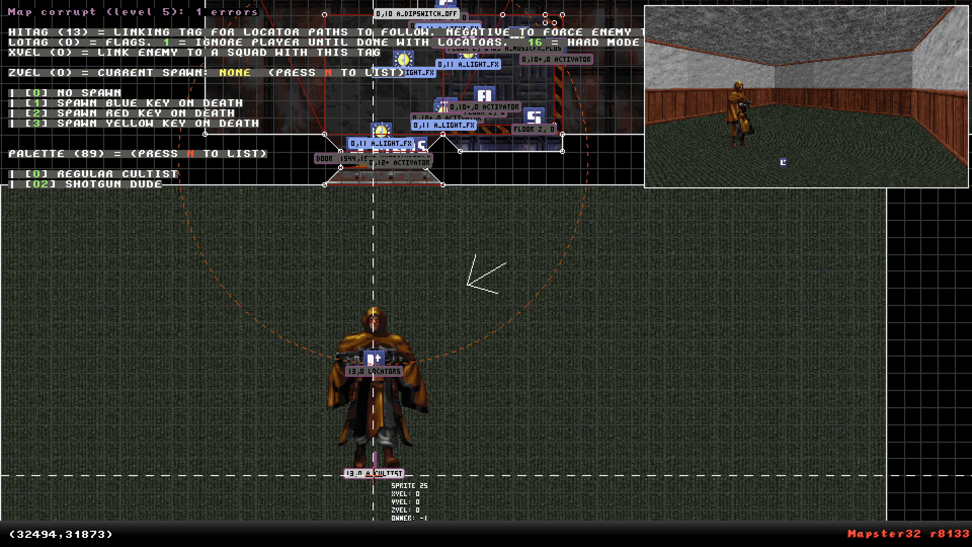
# Duplicate the locator, place the copy just inside the carpeted room's doorway, and set its lo-tag to 1.
pyautogui.press('Insert')
pyautogui.moveTo(387, 249); pyautogui.dragTo(484, 273, button='right')
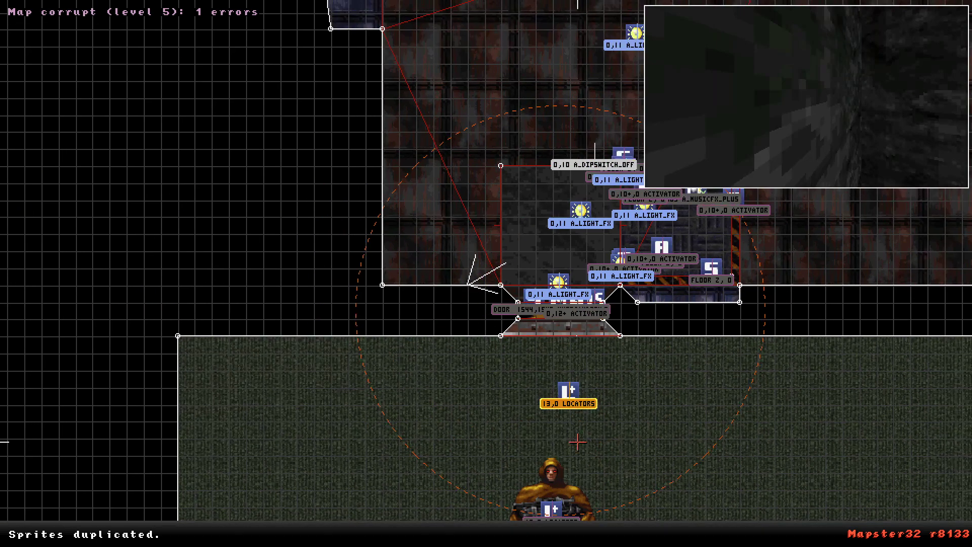
pyautogui.press('KP_Add')
pyautogui.press('Shift_R')
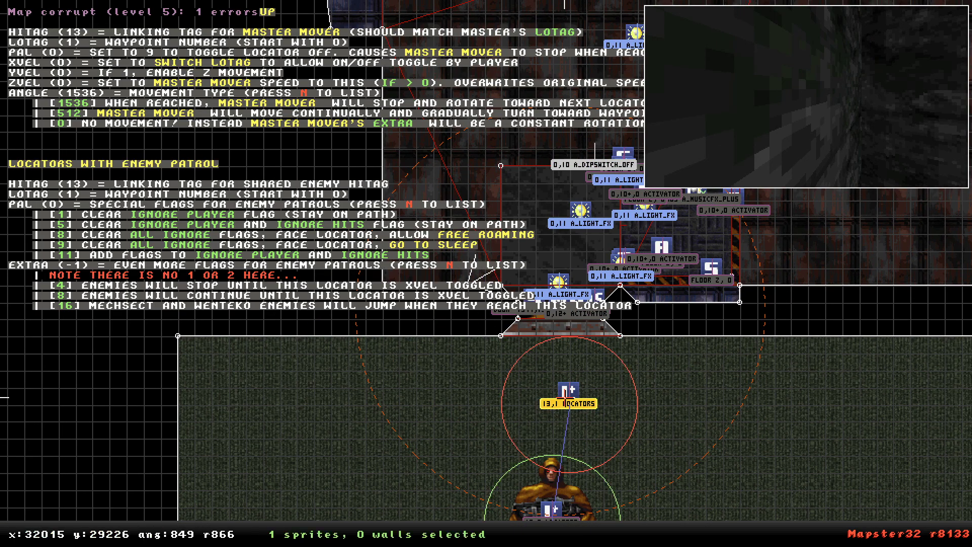
pyautogui.keyDown('shift'); pyautogui.moveTo(565, 397); pyautogui.dragTo(488, 275, button='right'); pyautogui.keyUp('shift')
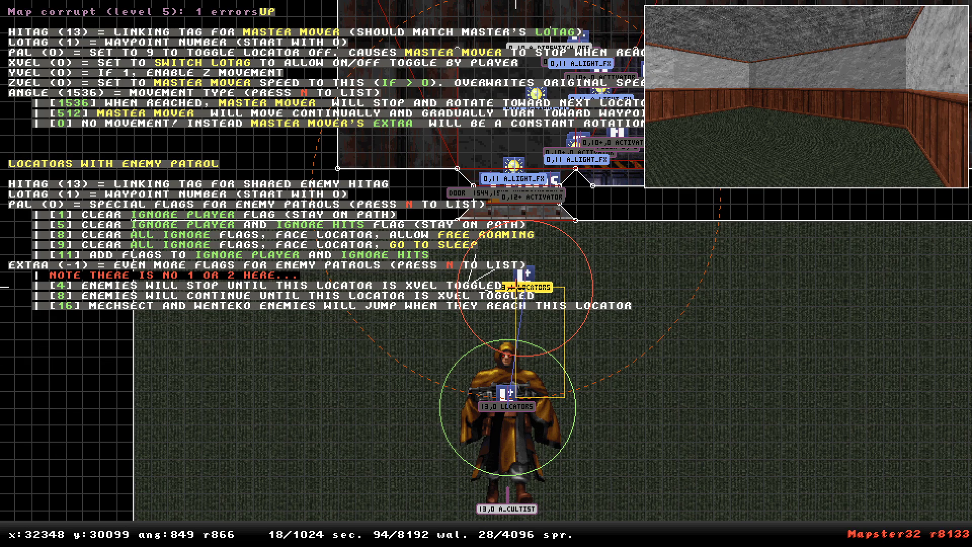
# Duplicate the doorway locator onto the raised ledge in the dark room and set the copy's lo-tag to 2.
pyautogui.rightClick(543, 250)
pyautogui.scroll(5, 486, 275)
pyautogui.press('shift')
pyautogui.press('Insert')
pyautogui.moveTo(454, 337); pyautogui.dragTo(486, 255)
pyautogui.moveTo(486, 254); pyautogui.dragTo(486, 255, button='right')
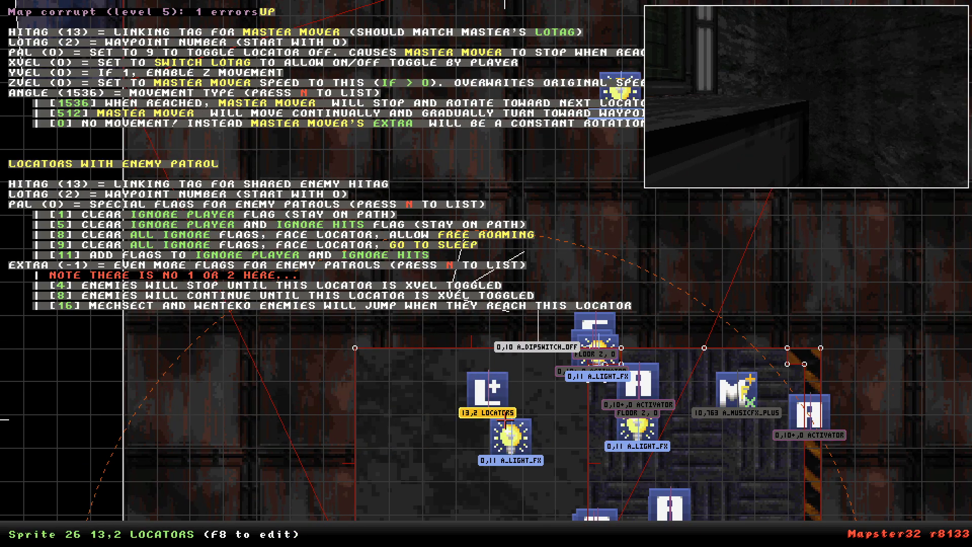
# Rotate the locator on the dark room's ledge to angle 1792 and change its palette to a patrol flag value.
pyautogui.scroll(-5, 479, 445)
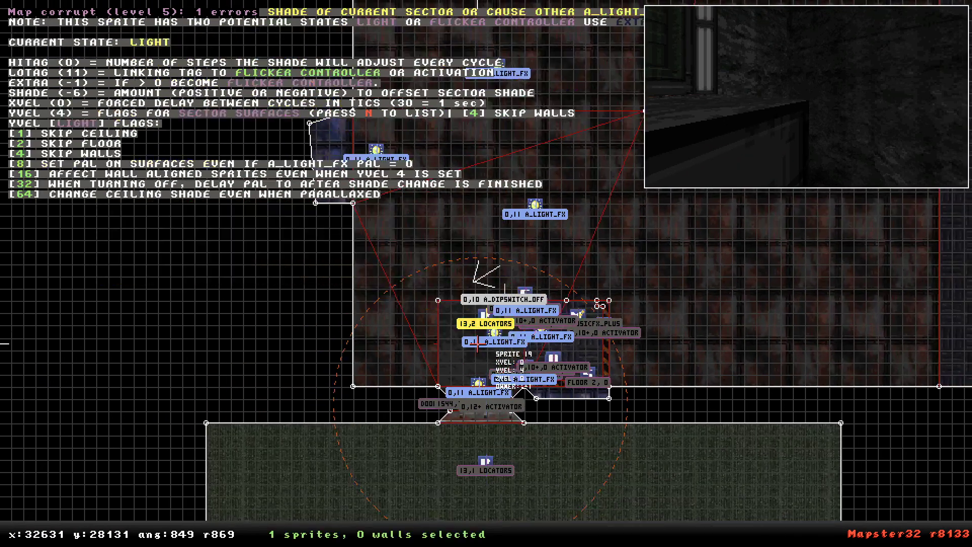
pyautogui.moveTo(479, 453); pyautogui.dragTo(446, 45, button='right')
pyautogui.scroll(-1, 486, 274)
pyautogui.scroll(3, 486, 274)
pyautogui.scroll(1, 486, 274)
pyautogui.press('KP_Enter')
pyautogui.moveTo(456, 371); pyautogui.dragTo(457, 371)
pyautogui.moveTo(456, 371); pyautogui.dragTo(456, 371, button='middle')
pyautogui.press('KP_Enter')
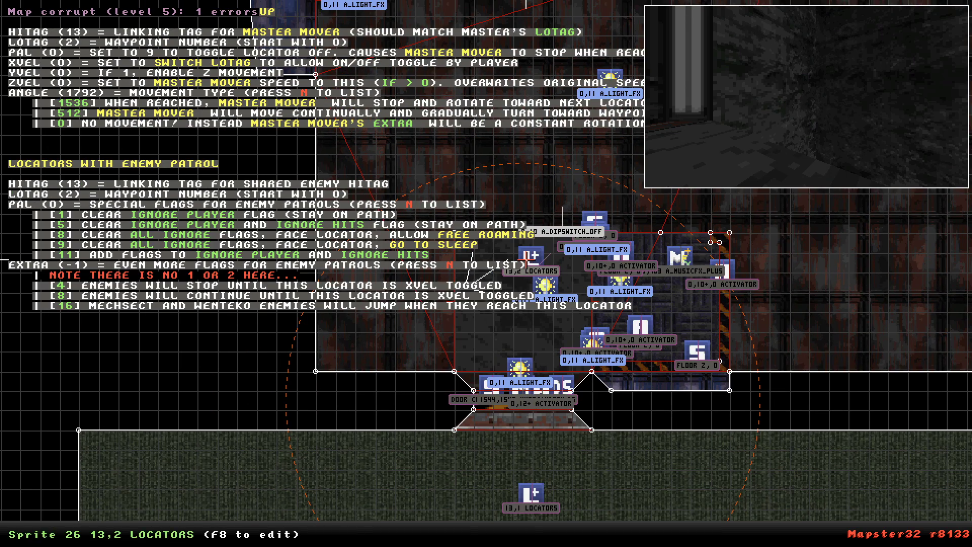
pyautogui.press('KP_Enter')
pyautogui.moveTo(529, 338); pyautogui.dragTo(529, 339)
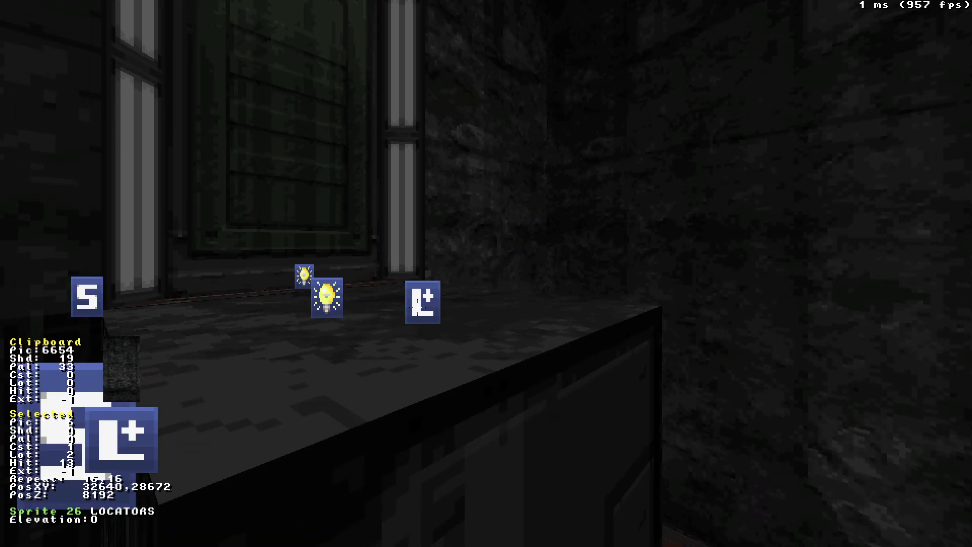
pyautogui.press('KP_Enter')
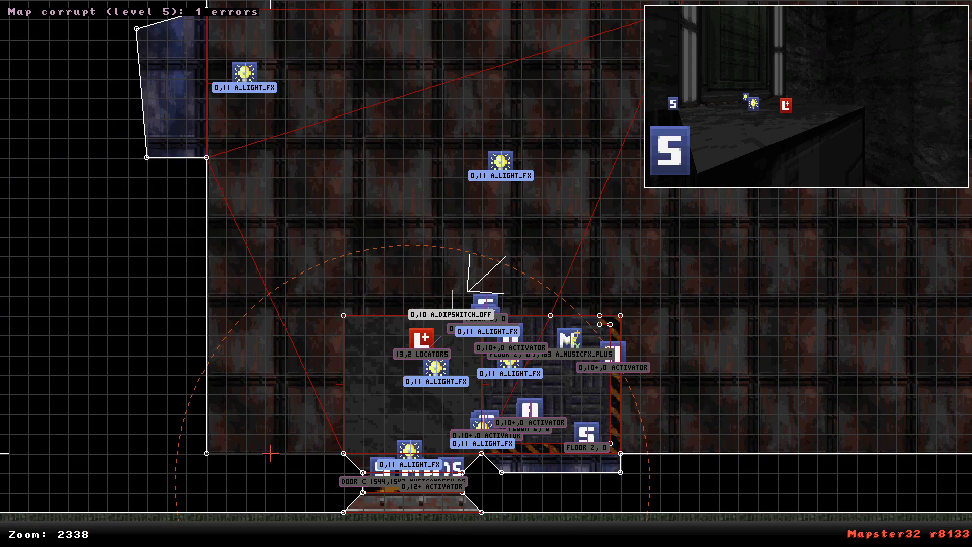
# Transform the cultist in the carpeted room into a respawn sprite.
pyautogui.moveTo(419, 290); pyautogui.dragTo(484, 274, button='right')
pyautogui.press('KP_Enter')
pyautogui.moveTo(453, 329); pyautogui.dragTo(452, 329)
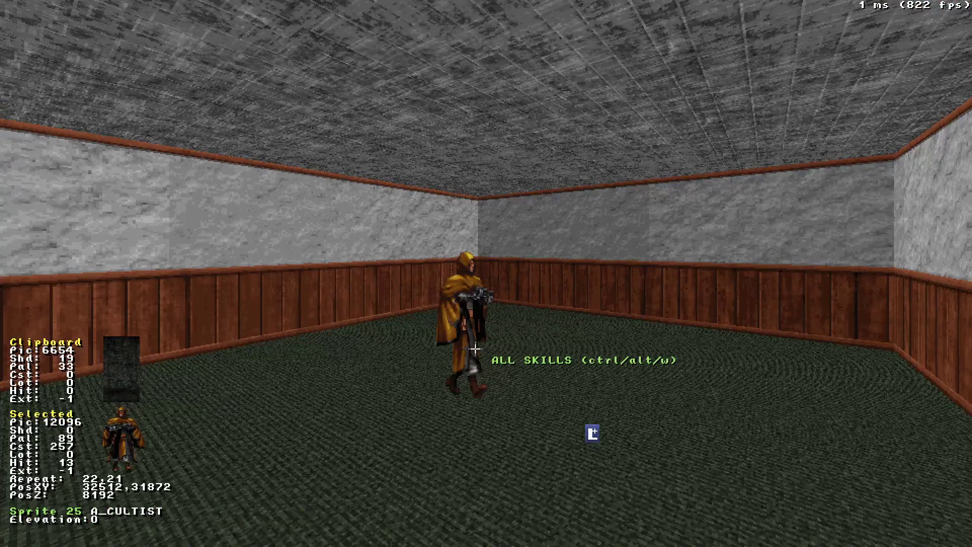
pyautogui.hotkey('ctrl', 'alt')
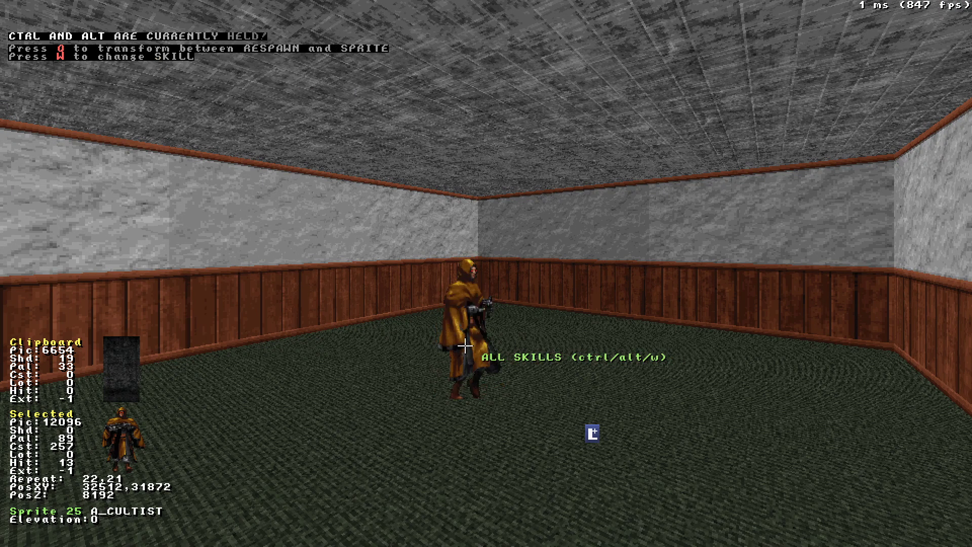
pyautogui.hotkey('ctrl', 'alt', 'q')
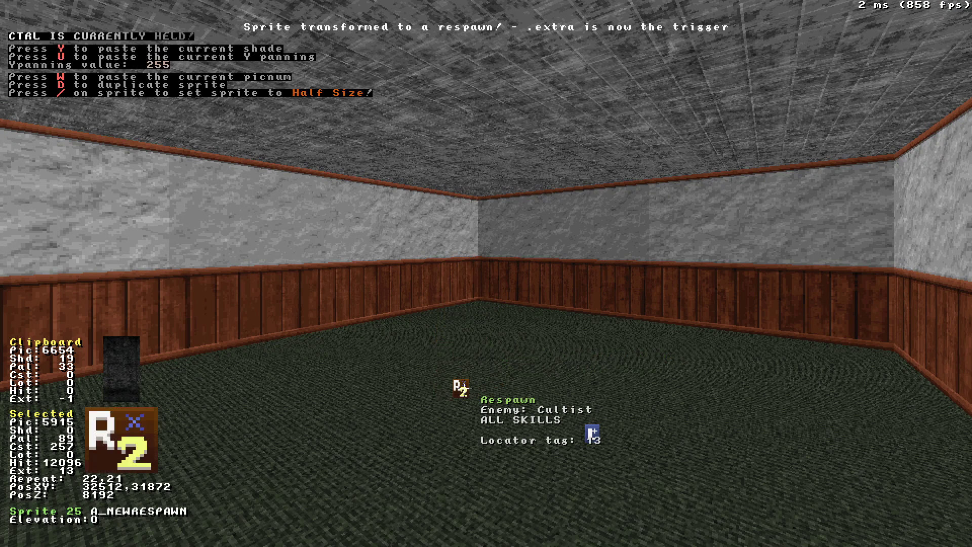
pyautogui.moveTo(462, 385); pyautogui.dragTo(462, 342, button='right')
pyautogui.moveTo(458, 361)
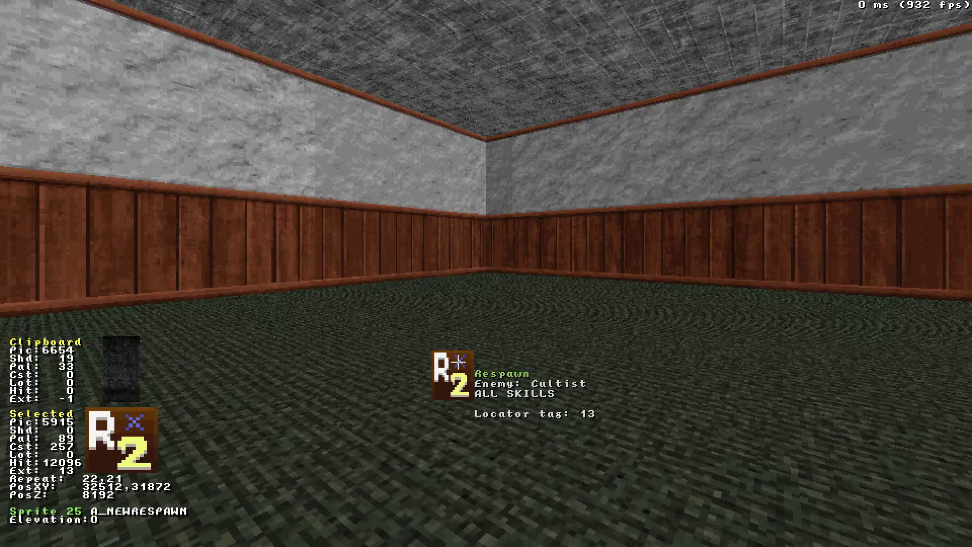
# Make the cultist's respawn sprite transparent and set its lo-tag to 12.
pyautogui.press('KP_Enter')
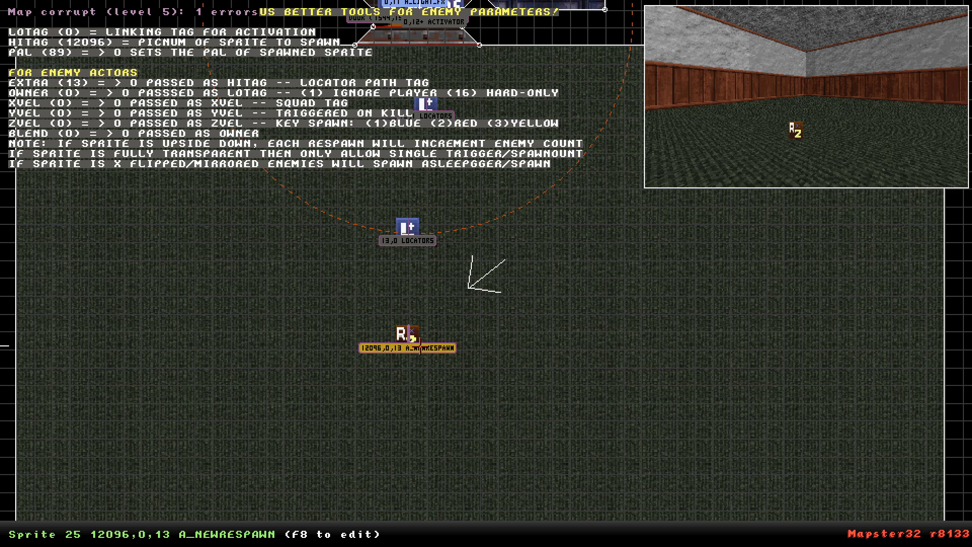
pyautogui.press('KP_Enter')
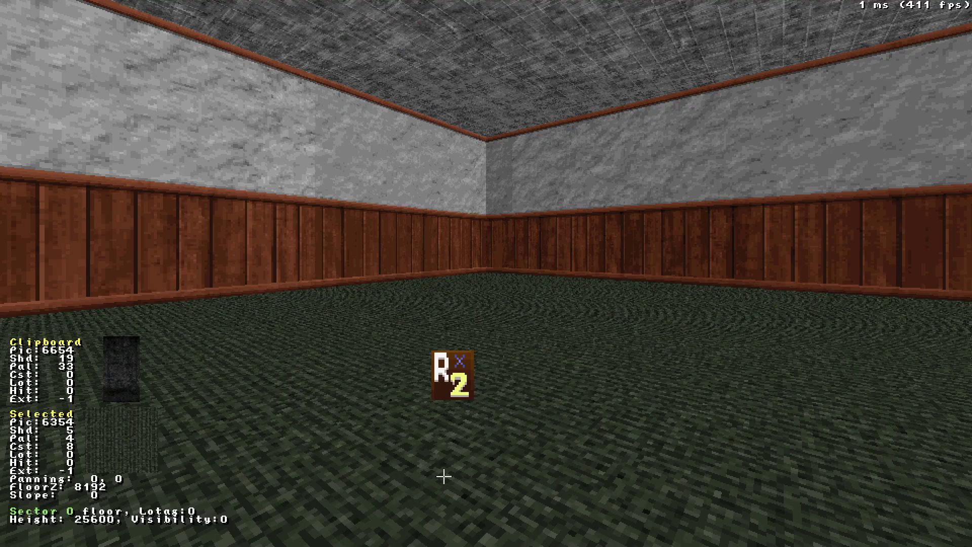
pyautogui.press('KP_Enter')
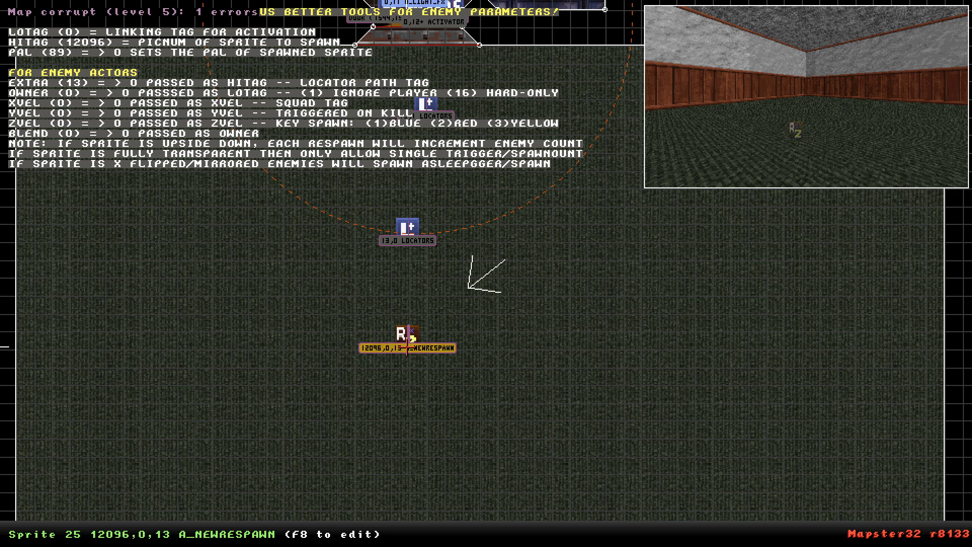
pyautogui.press('t')
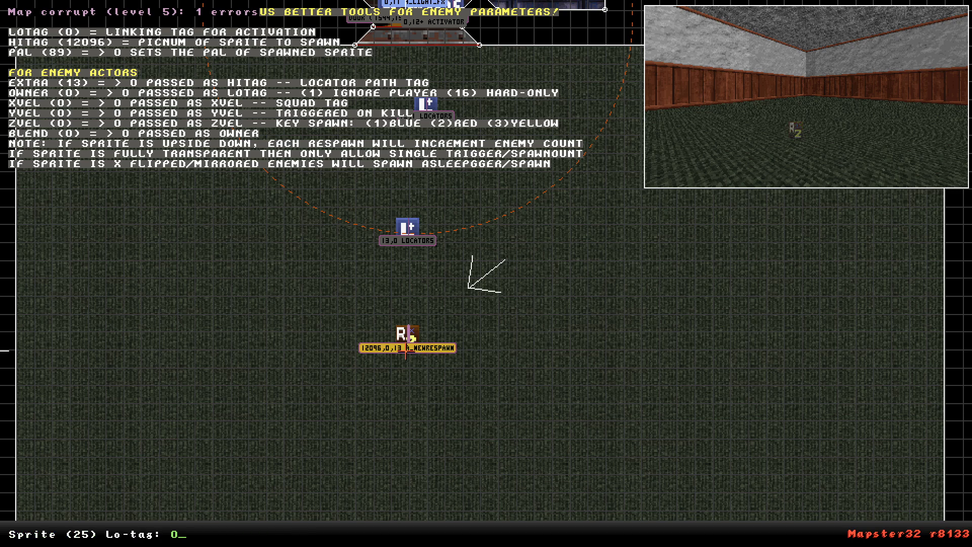
pyautogui.press('Return')
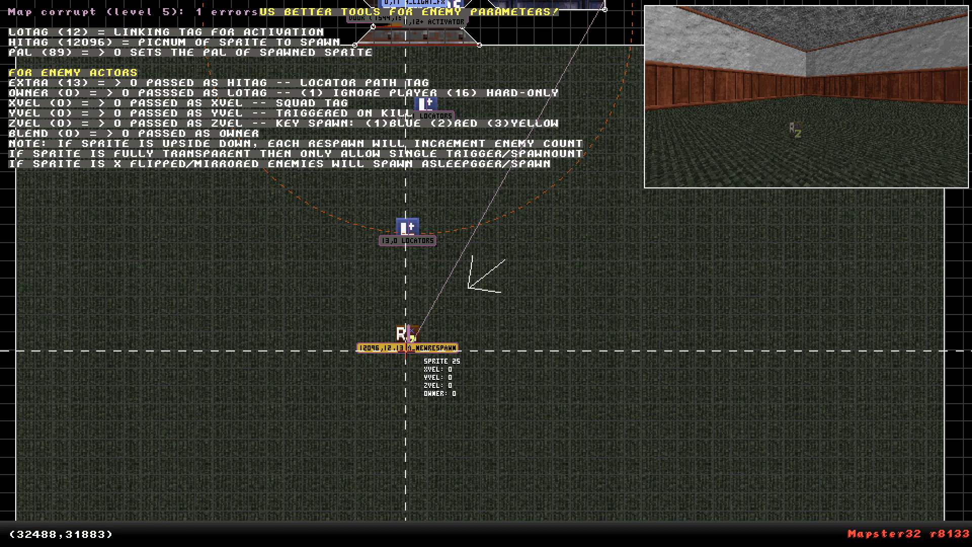
pyautogui.scroll(-5, 471, 283)
pyautogui.scroll(-3, 457, 304)
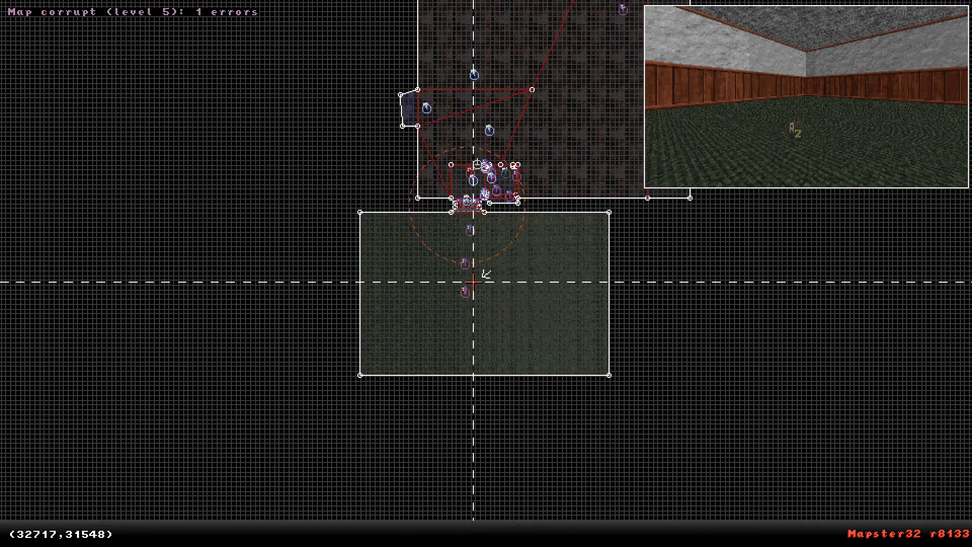
pyautogui.rightClick(610, 81)
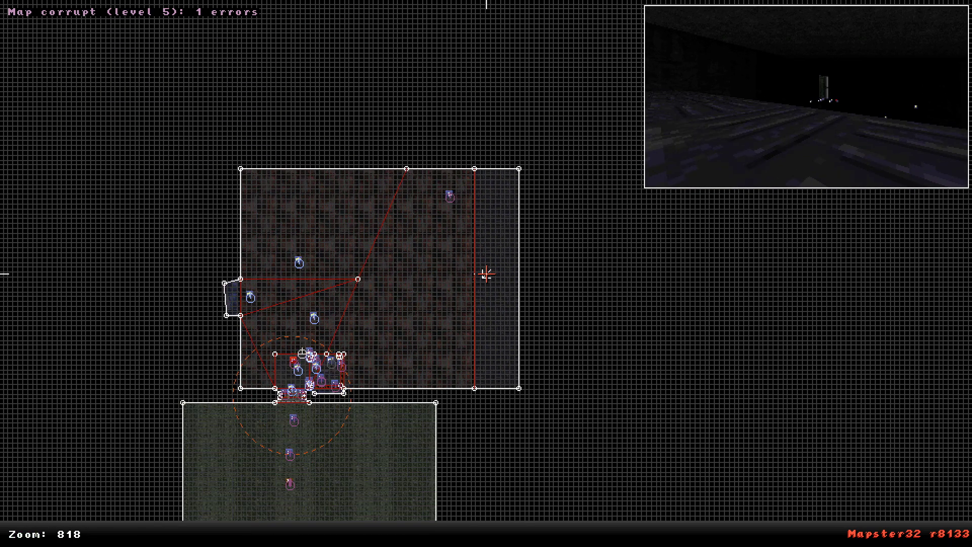
# Playtest the map, crossing the dark room over the touchplate and watching the raised doorway for the cultist.
pyautogui.scroll(6, 485, 274)
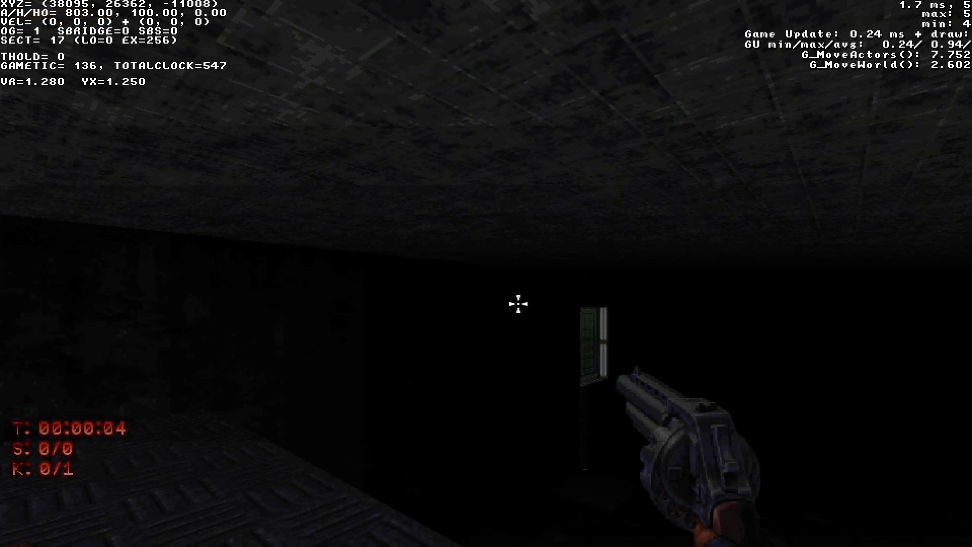
pyautogui.press('d')
pyautogui.press('w')
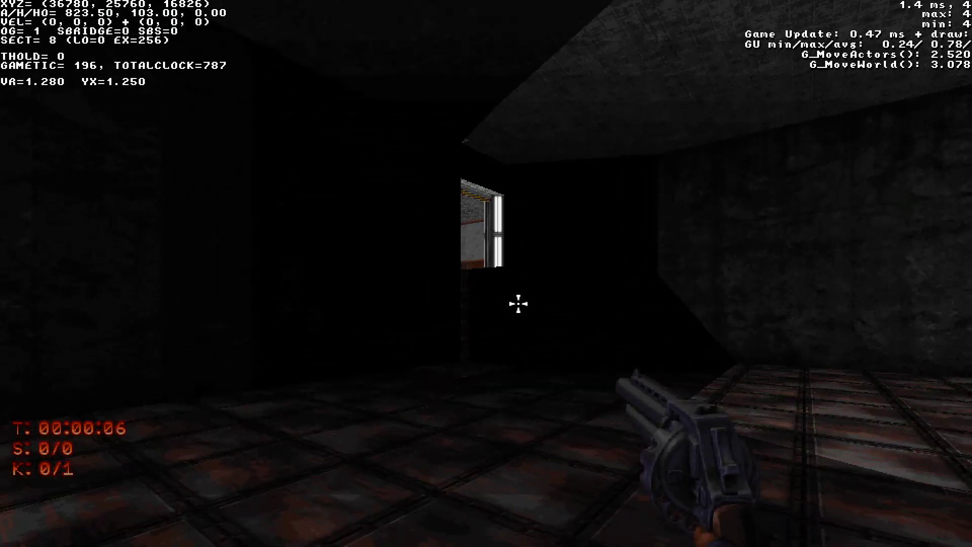
pyautogui.press('w')
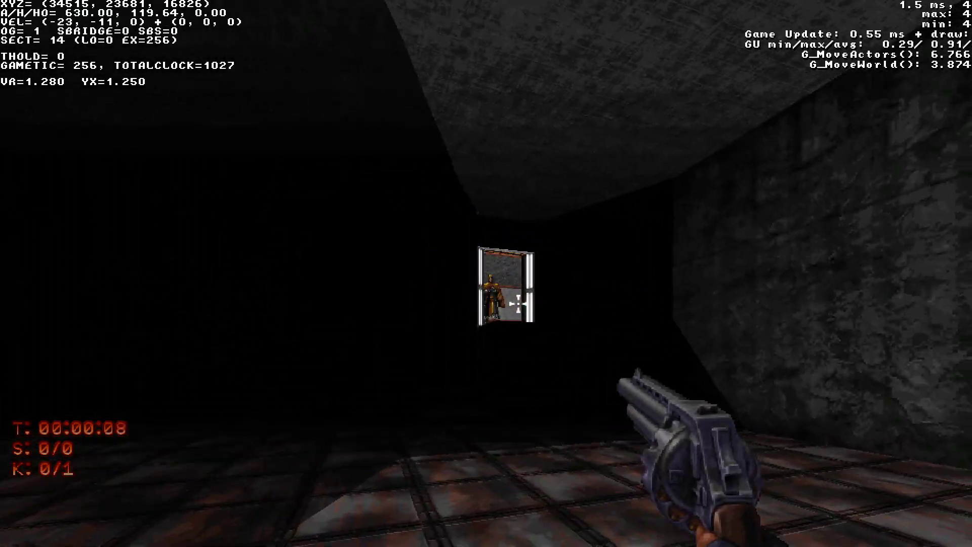
pyautogui.press('w')
pyautogui.press('w')
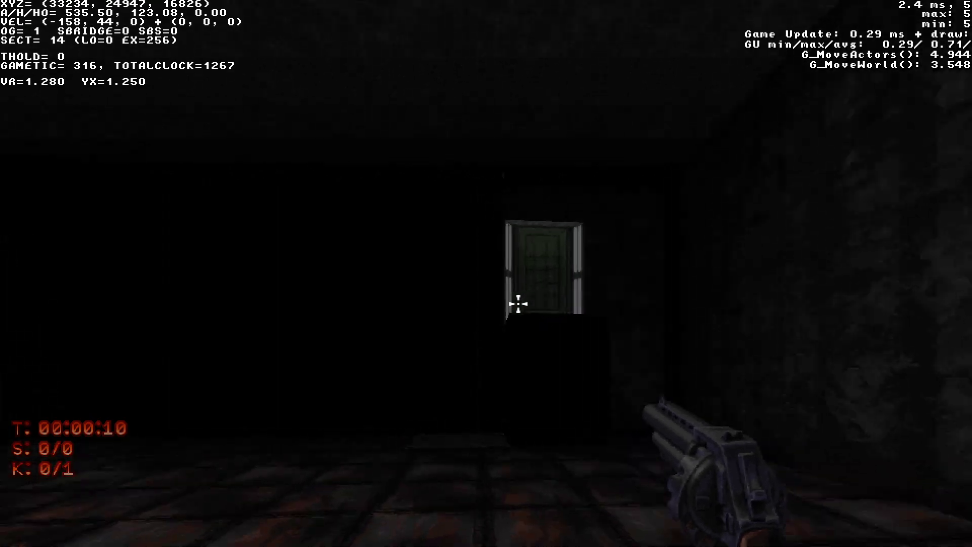
pyautogui.press('w')
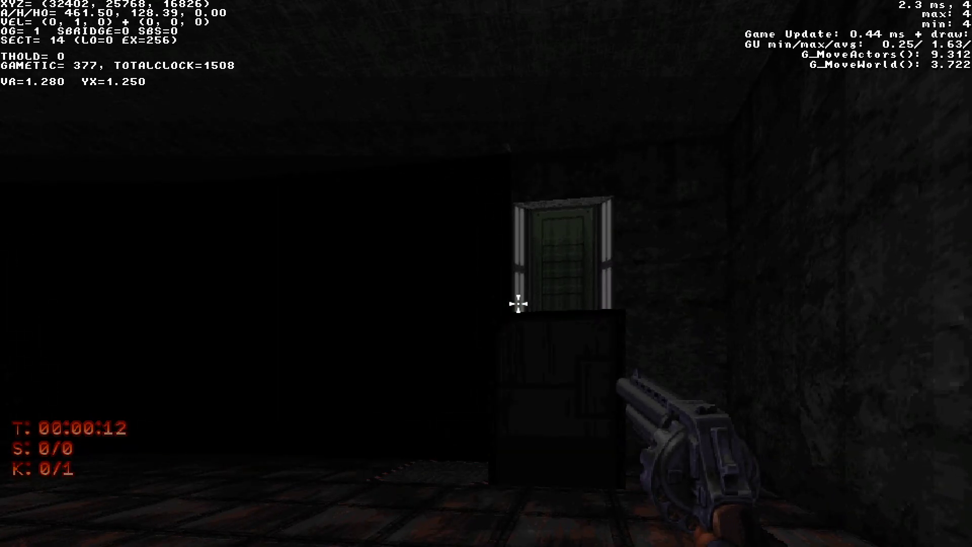
# Examine the raised doorway and the lift corner from up close, and quit the playtest.
pyautogui.press('w')
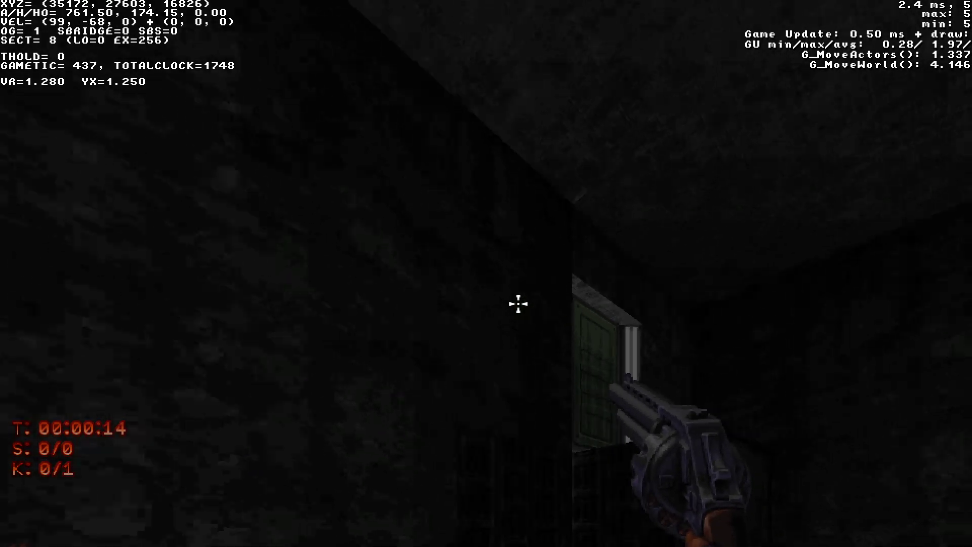
pyautogui.press('w')
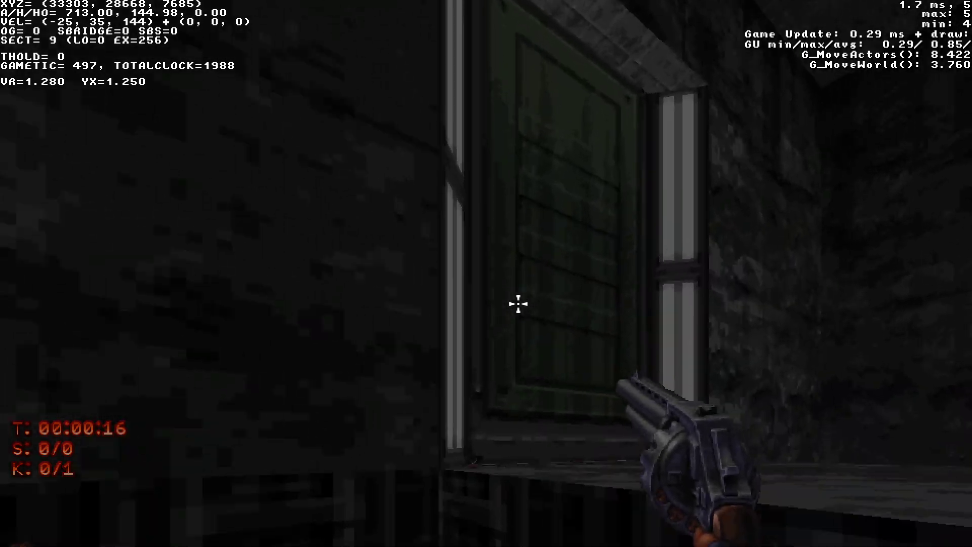
pyautogui.press('w')
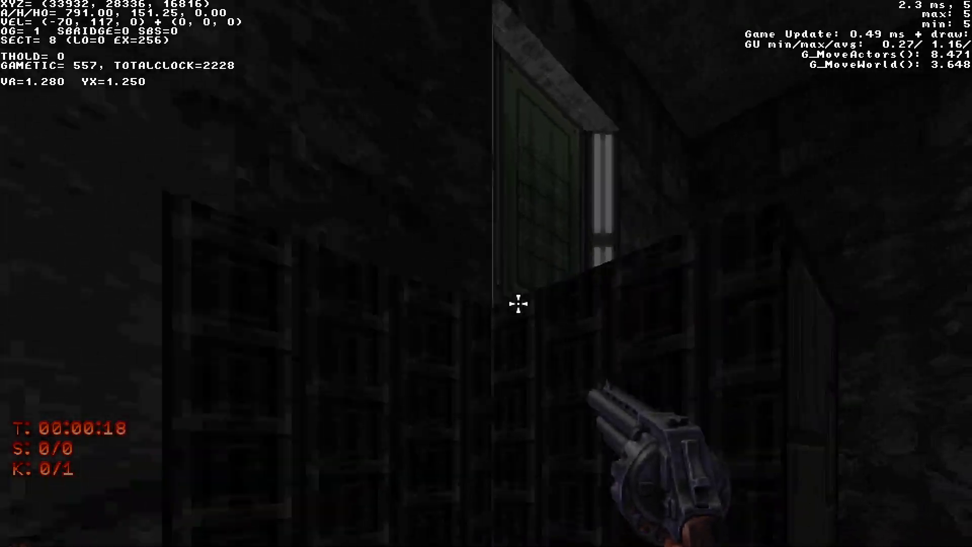
pyautogui.press('space')
pyautogui.press('s')
pyautogui.press('w')
pyautogui.press('space')
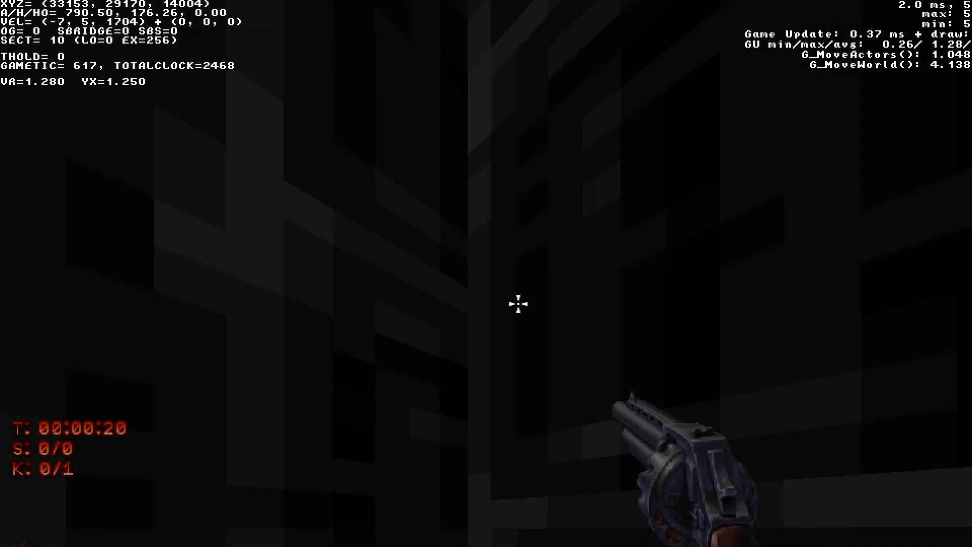
pyautogui.press('`')
pyautogui.write('quit')
pyautogui.press('Return')
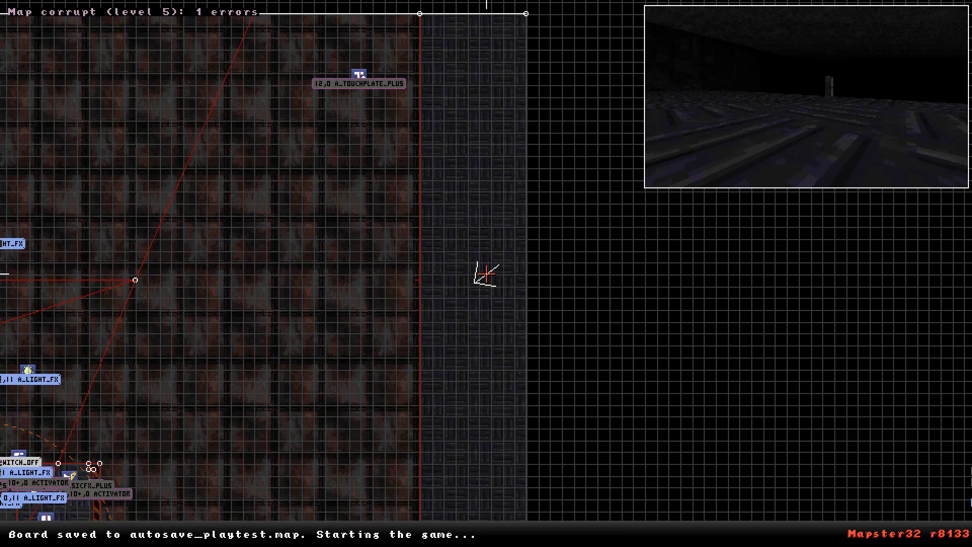
# Pull the lo-tag 12 activator out of the doorway onto the carpet and change it to a MASTERSWITCH (tile 8).
pyautogui.scroll(5, 375, 247)
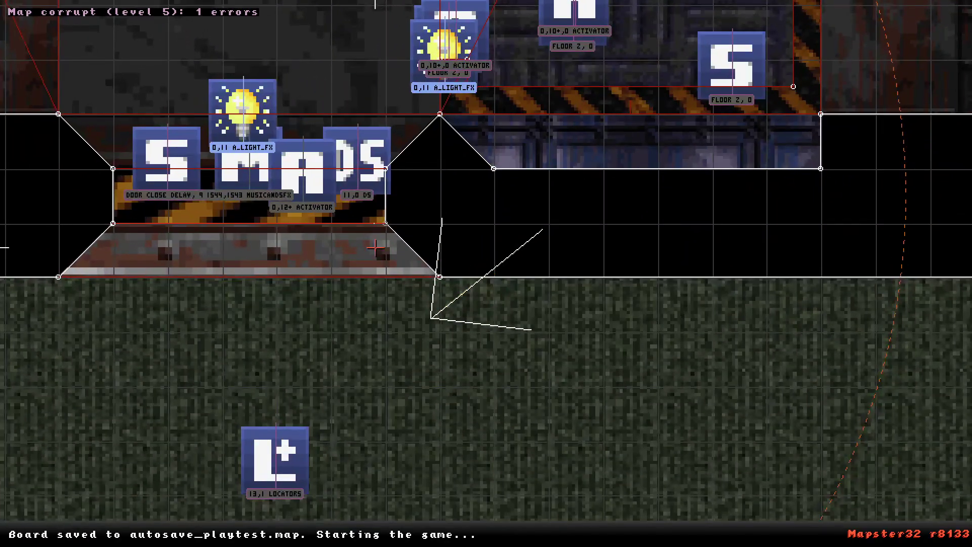
pyautogui.moveTo(375, 247); pyautogui.dragTo(622, 508)
pyautogui.press('KP_Enter')
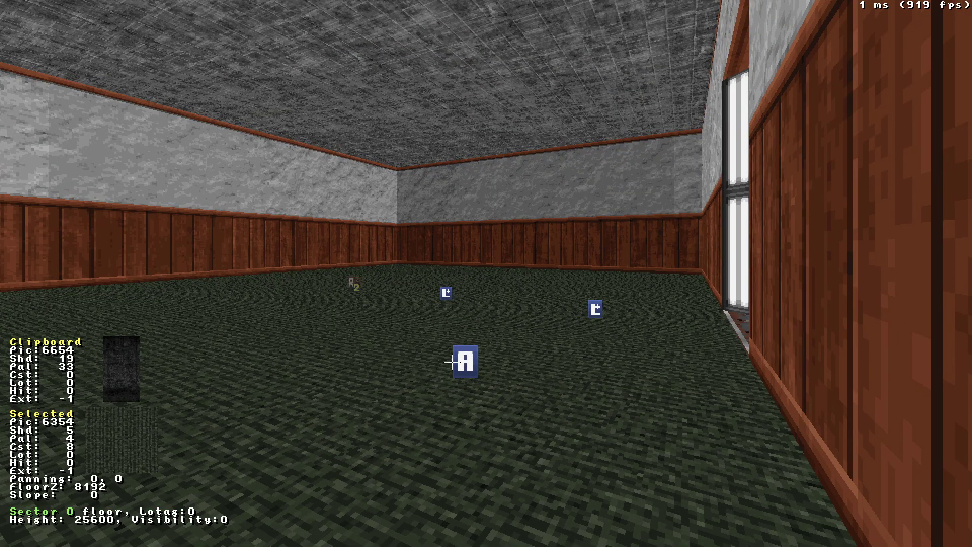
pyautogui.press('v')
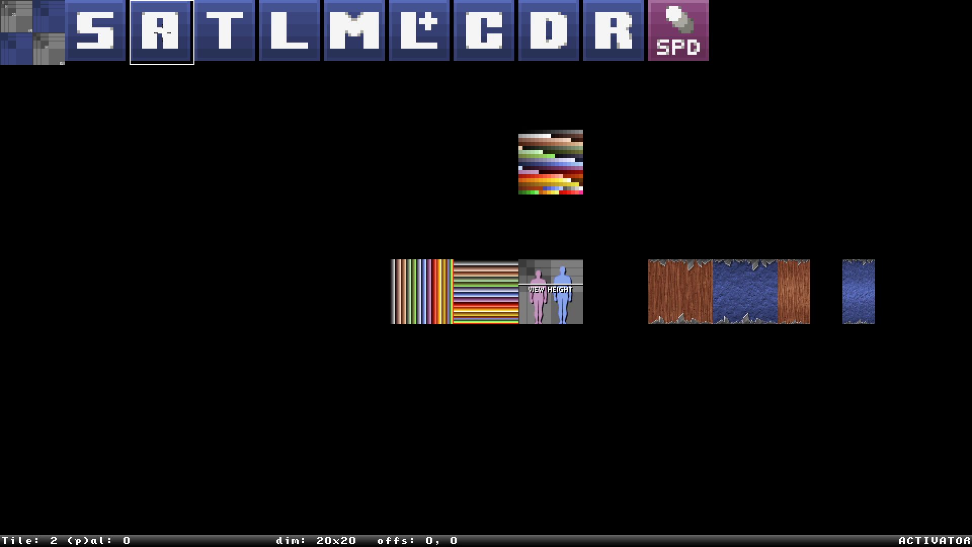
pyautogui.press('Return')
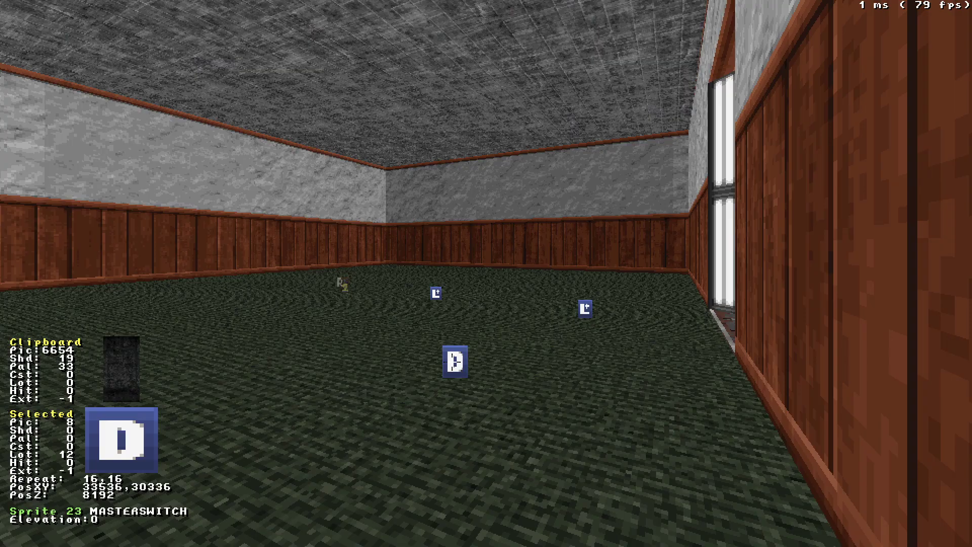
# Move the MASTERSWITCH back into the doorway sector with grid locking turned off.
pyautogui.press('KP_Enter')
pyautogui.moveTo(187, 462); pyautogui.dragTo(487, 273)
pyautogui.moveTo(203, 460); pyautogui.dragTo(487, 274, button='right')
pyautogui.moveTo(487, 274); pyautogui.dragTo(437, 138)
pyautogui.press('l')
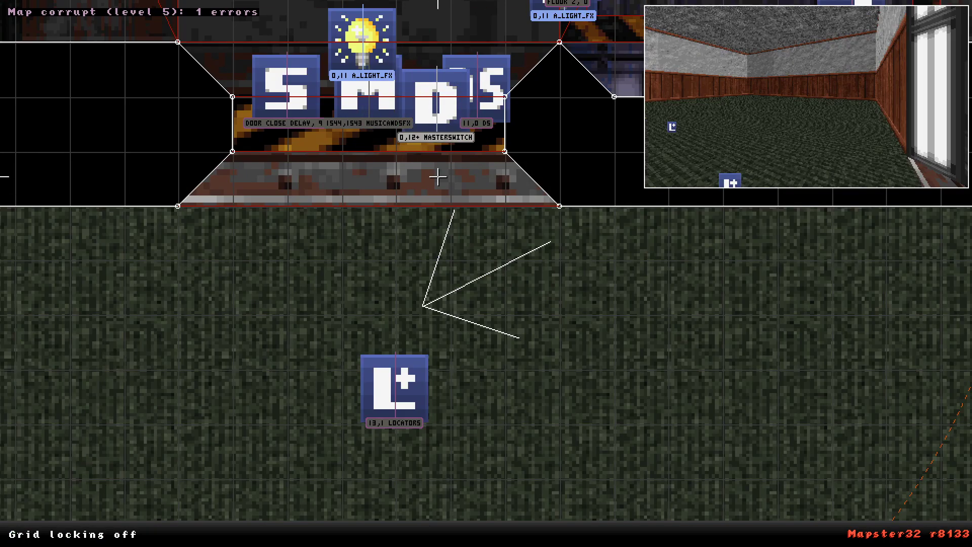
# Check the enemy patrol flags of the carpeted room's first locator (13,0) and edit its palette value.
pyautogui.scroll(-6, 430, 211)
pyautogui.scroll(3, 469, 286)
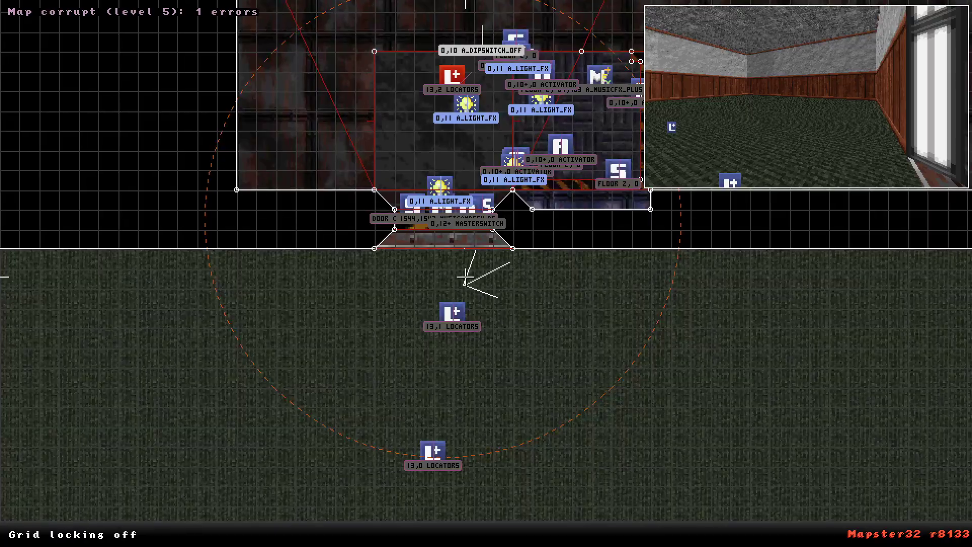
pyautogui.moveTo(464, 277); pyautogui.dragTo(466, 272, button='right')
pyautogui.press('KP_Enter')
pyautogui.moveTo(588, 277); pyautogui.dragTo(589, 278)
pyautogui.press('KP_Enter')
pyautogui.moveTo(458, 263)
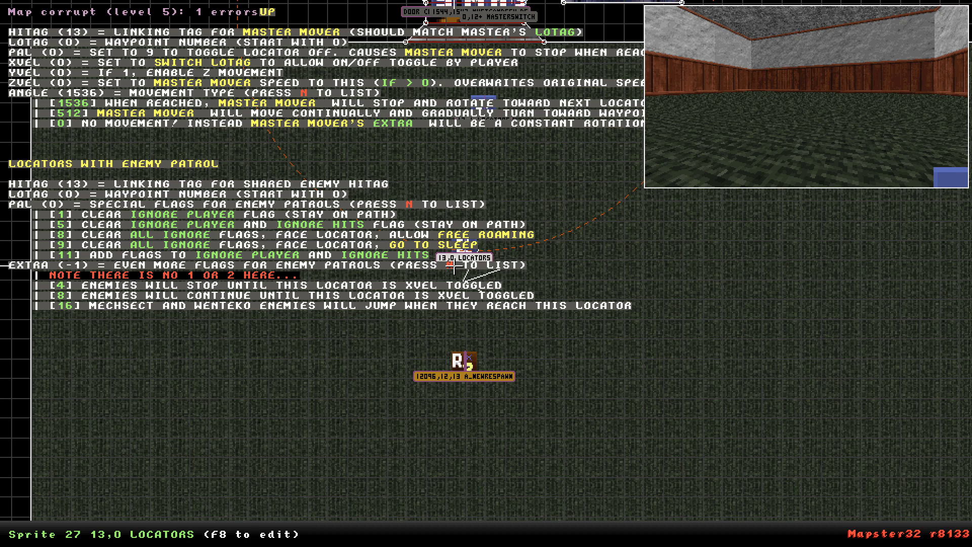
pyautogui.press('KP_Enter')
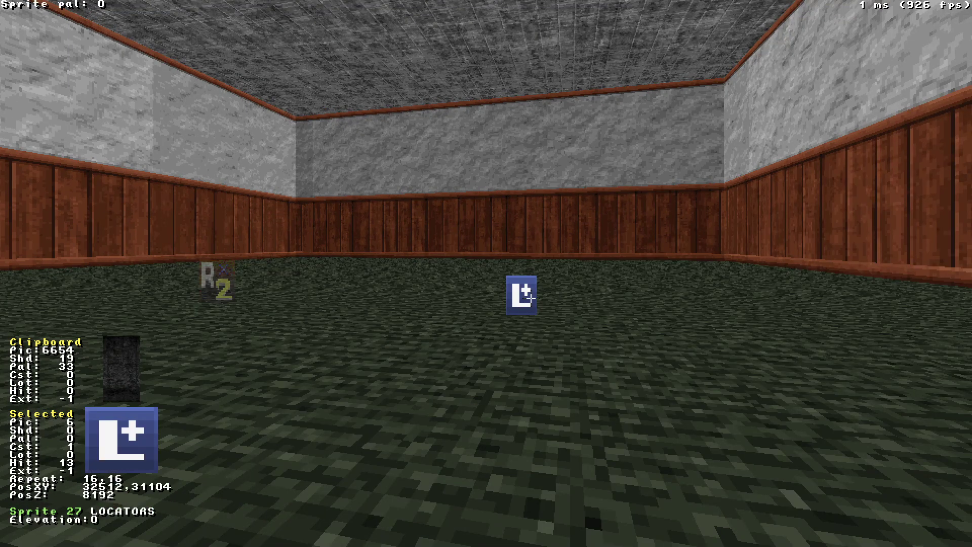
pyautogui.press('BackSpace')
pyautogui.press('Return')
pyautogui.press('KP_Enter')
# Run another playtest from the raised strip and trigger the door so the cultist comes out onto the ledge.
pyautogui.scroll(-2, 530, 282)
pyautogui.moveTo(530, 282); pyautogui.dragTo(486, 274, button='right')
pyautogui.scroll(2, 486, 274)
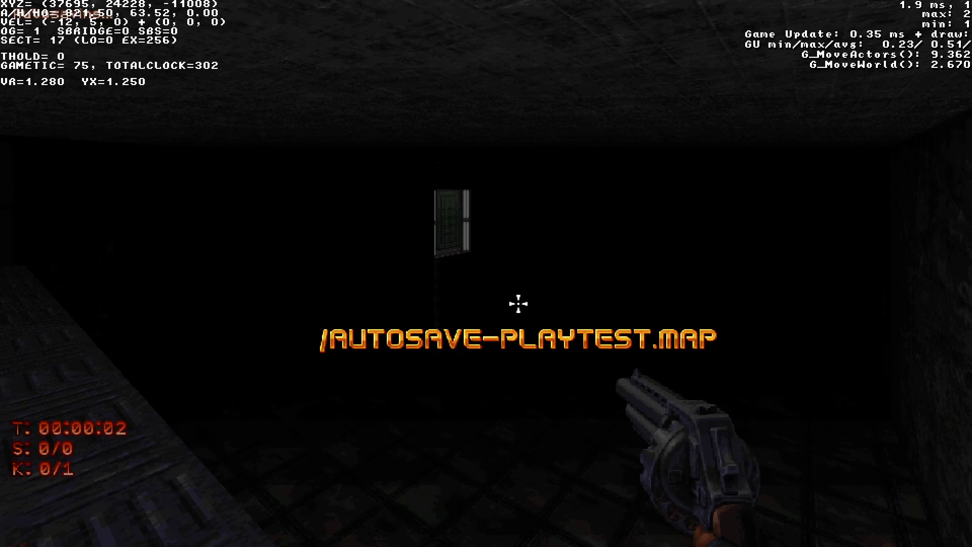
pyautogui.press('w')
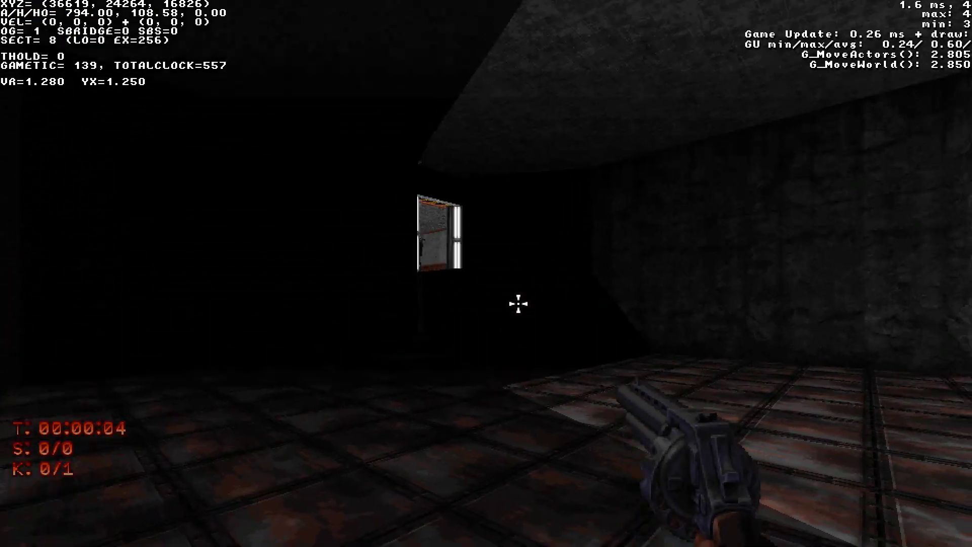
pyautogui.press('w')
pyautogui.press('d')
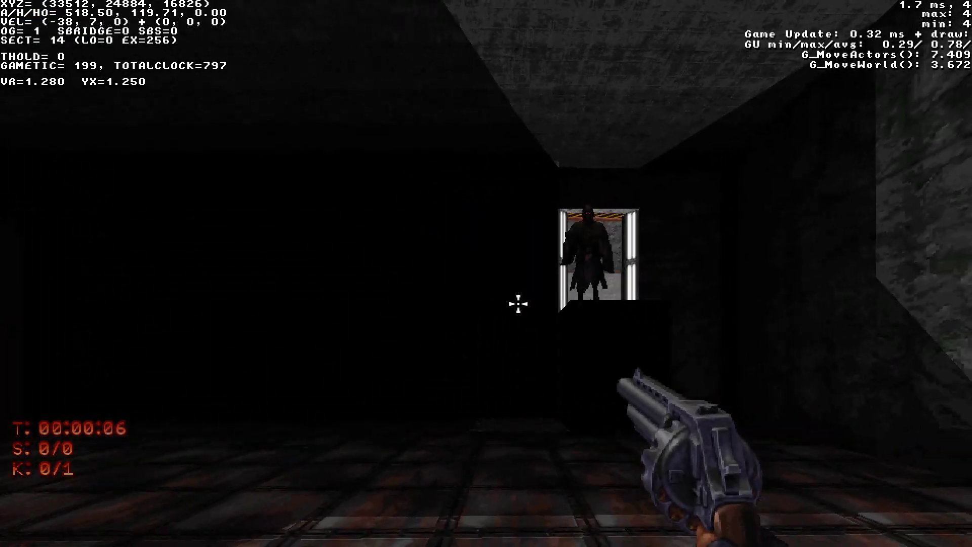
# Back away from the ledge in the playtest, watch how the cultist moves, and shoot it.
pyautogui.press('s')
pyautogui.press('a')
pyautogui.press('a')
pyautogui.rightClick(519, 304)
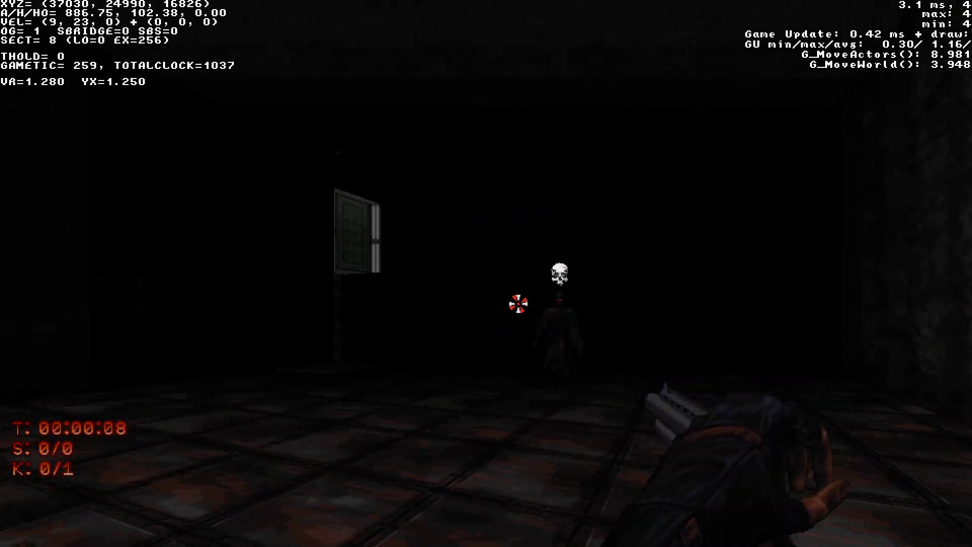
pyautogui.press('d')
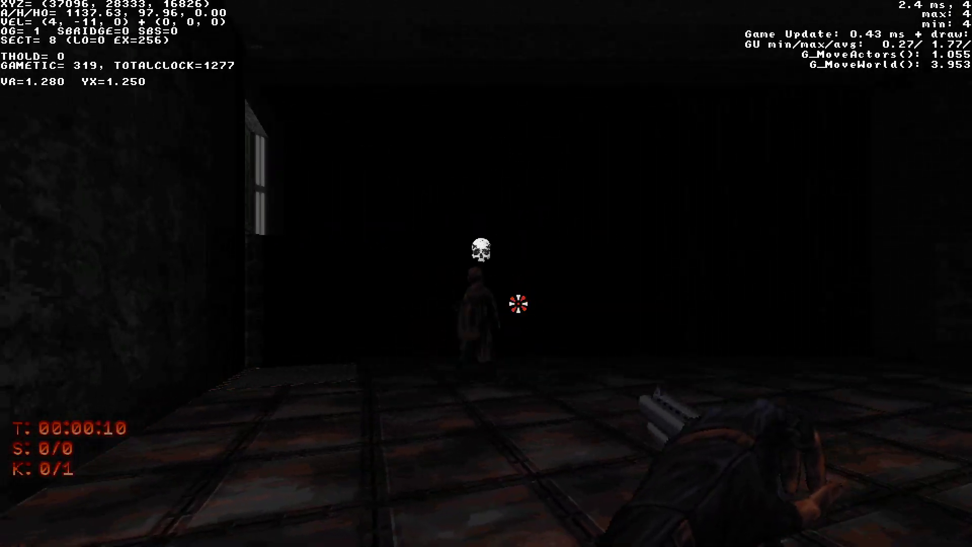
pyautogui.click(518, 304)
pyautogui.press('w')
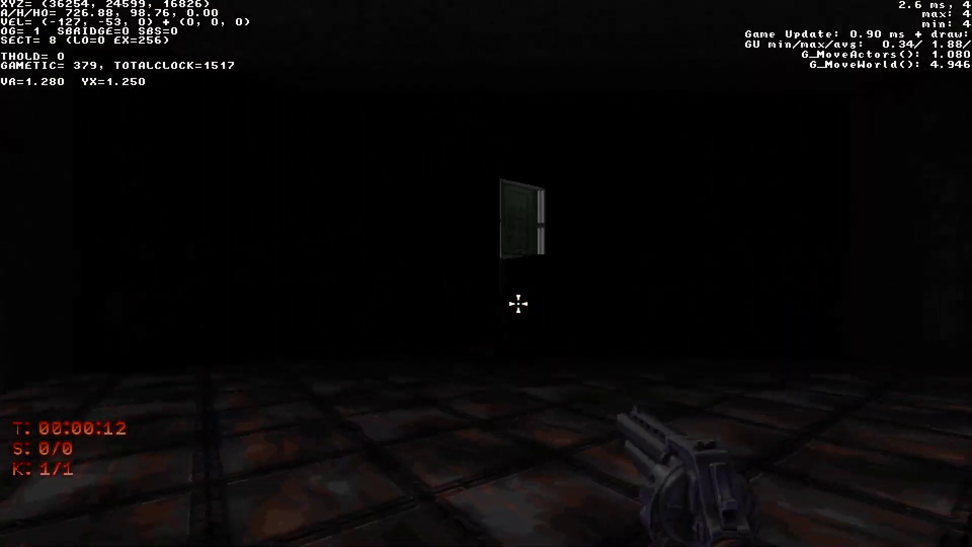
# Examine the hazard-striped lift platform and the walls around it beside the ledge in the playtest.
pyautogui.press('w')
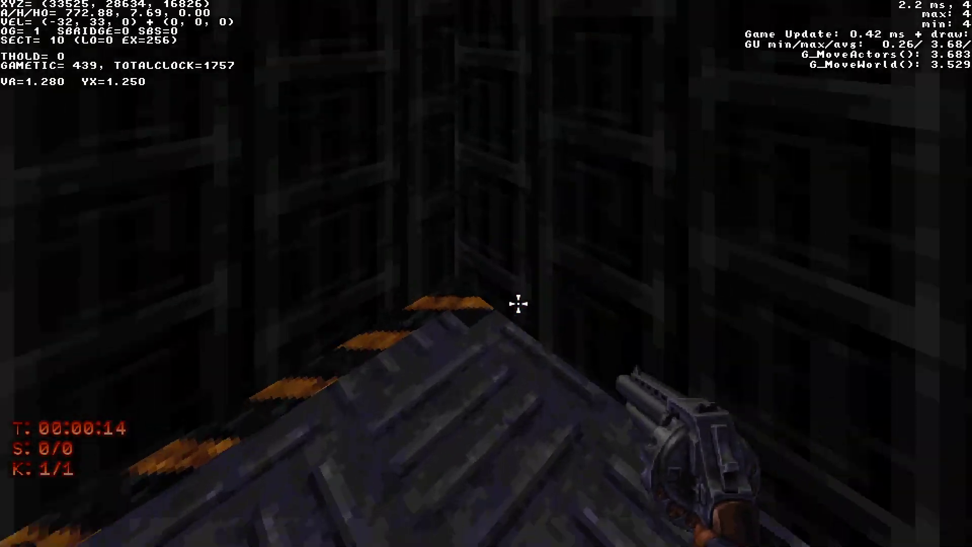
pyautogui.press('d')
pyautogui.press('s')
pyautogui.press('w')
pyautogui.press('a')
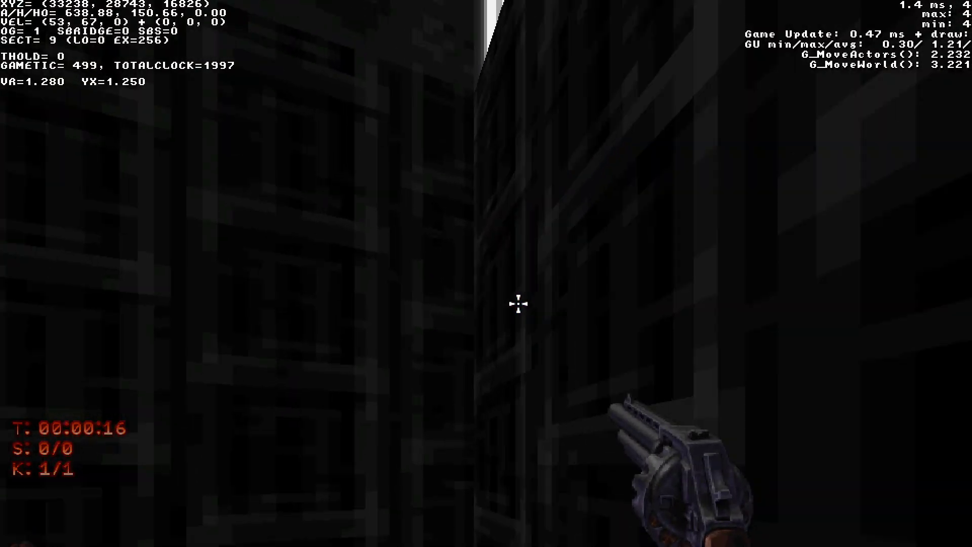
pyautogui.press('s')
pyautogui.press('w')
pyautogui.press('w')
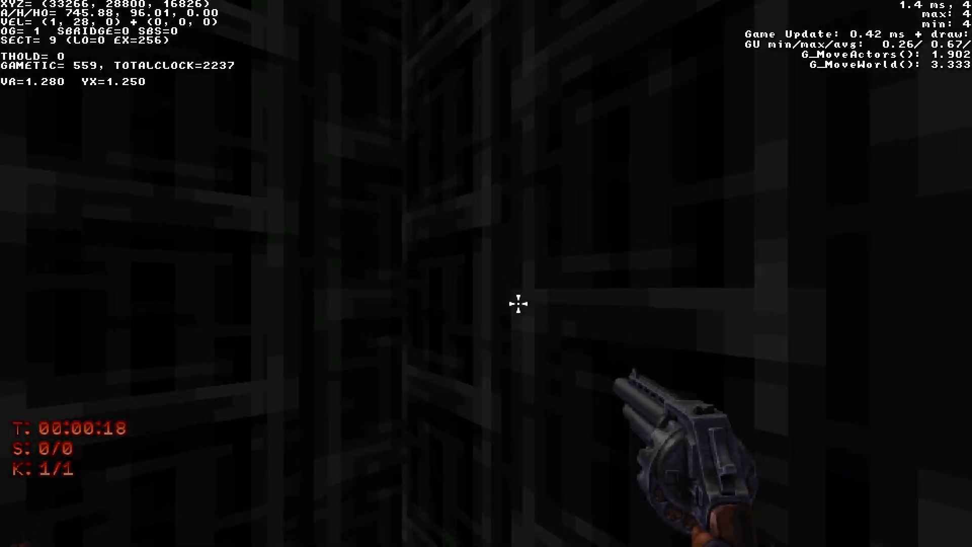
pyautogui.press('s')
pyautogui.press('d')
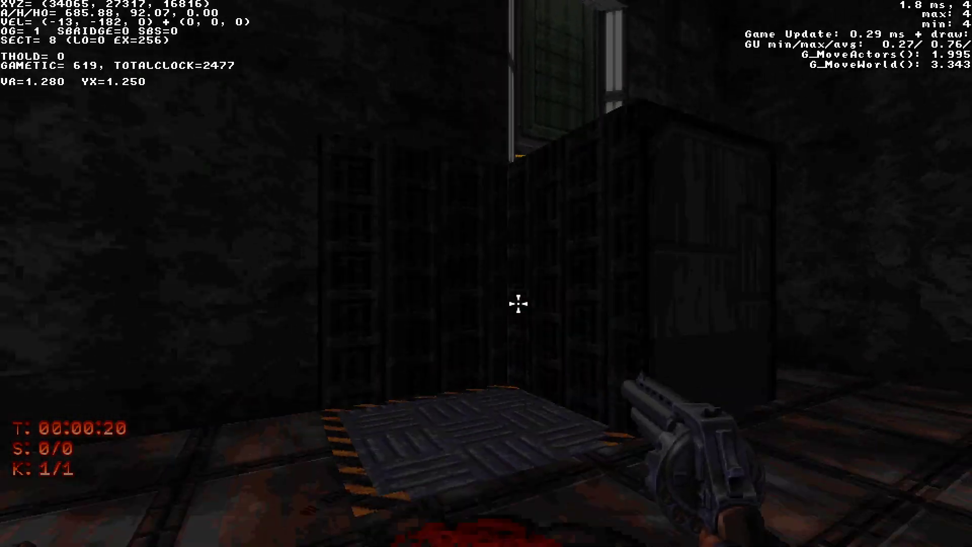
# View the ledge's front side from across the dark room and quit the playtest.
pyautogui.press('w')
pyautogui.press('a')
pyautogui.press('w')
pyautogui.press('a')
pyautogui.press('s')
pyautogui.press('d')
pyautogui.press('`')
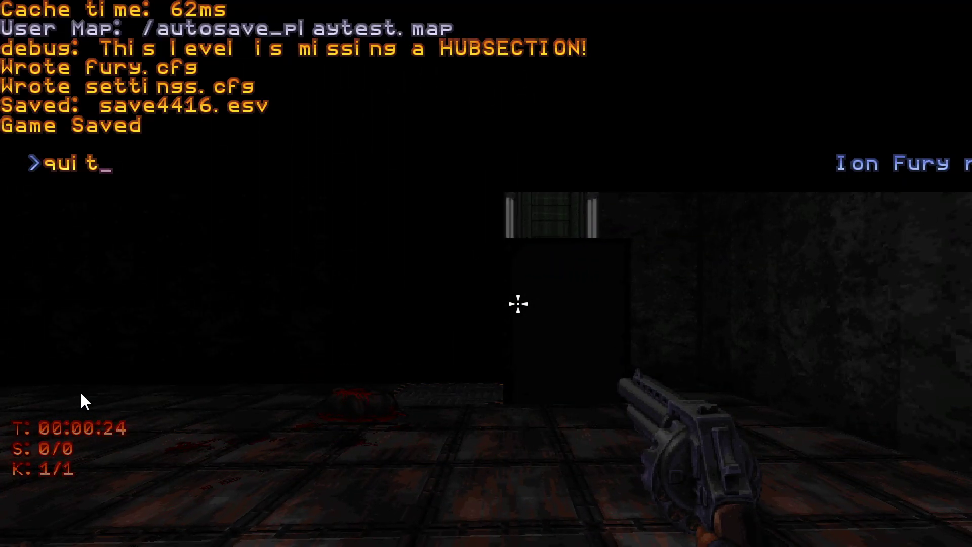
pyautogui.press('Return')
# Shift the red dip switch just off the ledge's edge and toggle its sprite alignment.
pyautogui.scroll(-4, 486, 274)
pyautogui.scroll(10, 486, 274)
pyautogui.moveTo(486, 274); pyautogui.dragTo(512, 167, button='right')
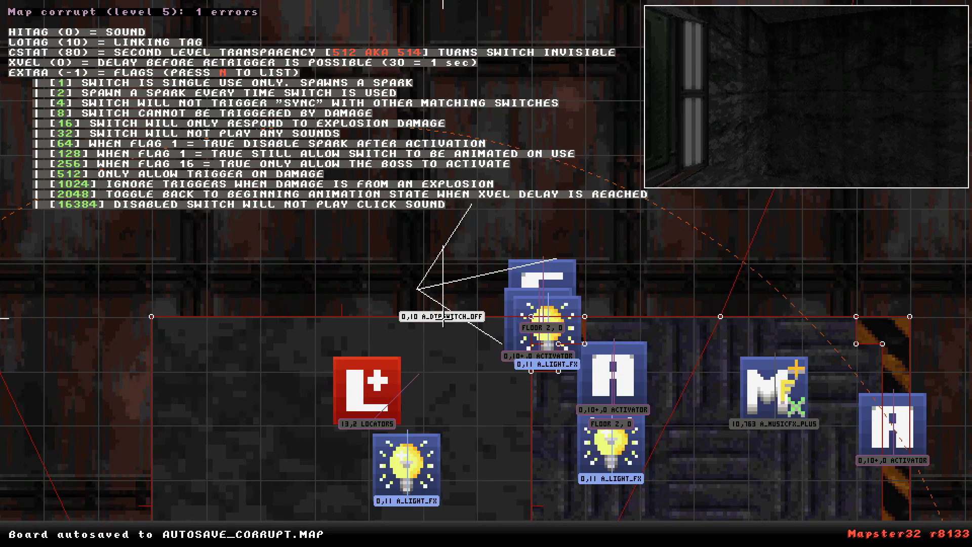
pyautogui.press('KP_Enter')
pyautogui.moveTo(532, 401); pyautogui.dragTo(535, 396, button='right')
pyautogui.press('KP_Enter')
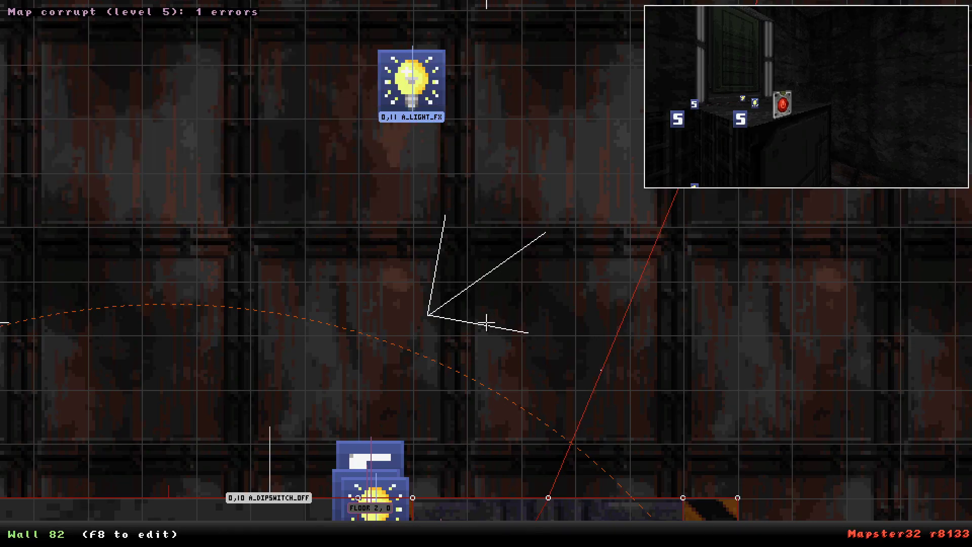
pyautogui.moveTo(486, 321); pyautogui.dragTo(452, 279, button='right')
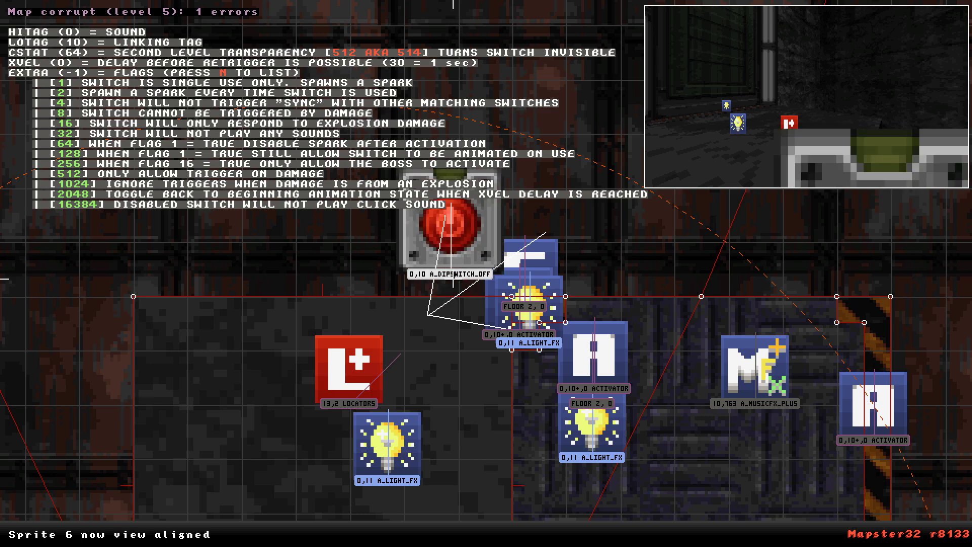
# Make the red dip switch wall-aligned and lower it onto the ledge's side wall beside the lift.
pyautogui.press('KP_Enter')
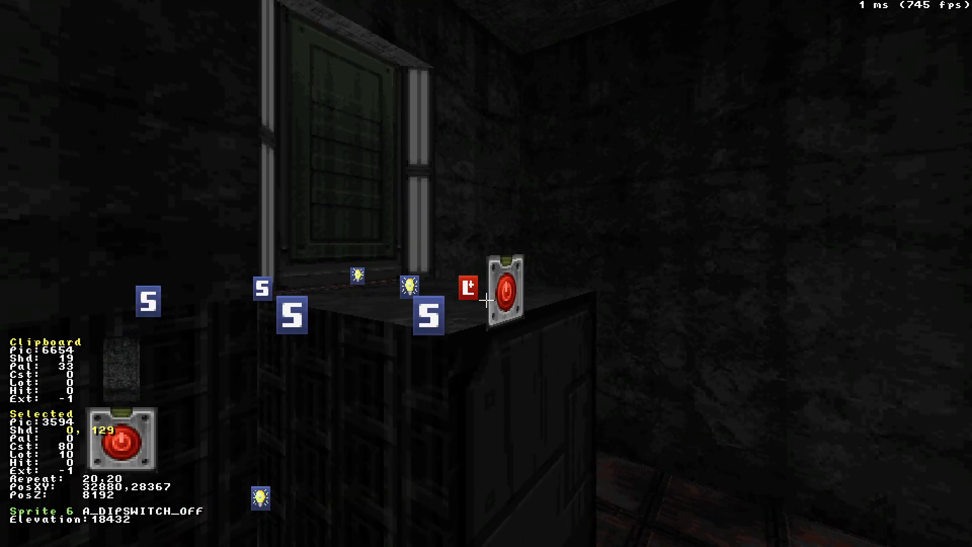
pyautogui.press('KP_Enter')
pyautogui.moveTo(414, 315); pyautogui.dragTo(298, 364, button='right')
pyautogui.press('KP_Enter')
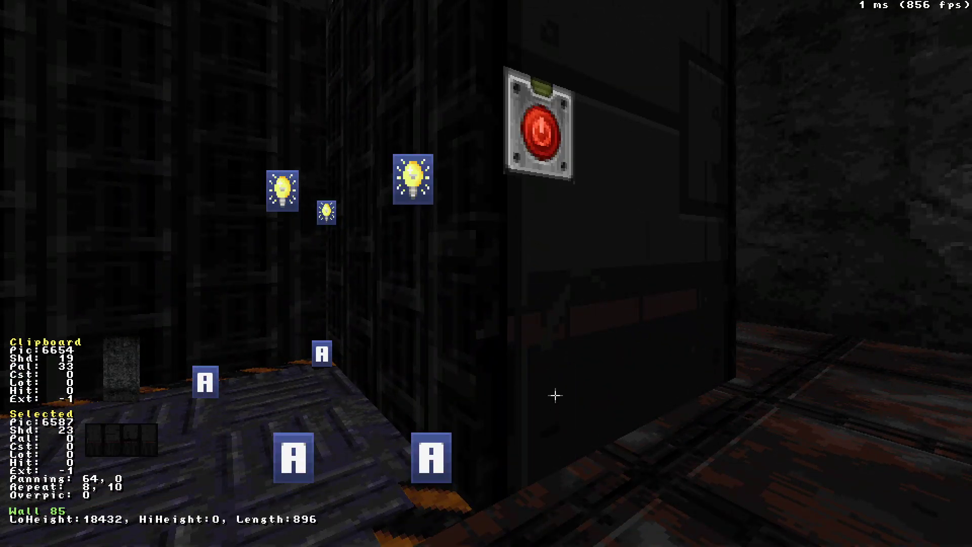
pyautogui.moveTo(556, 396); pyautogui.dragTo(512, 378)
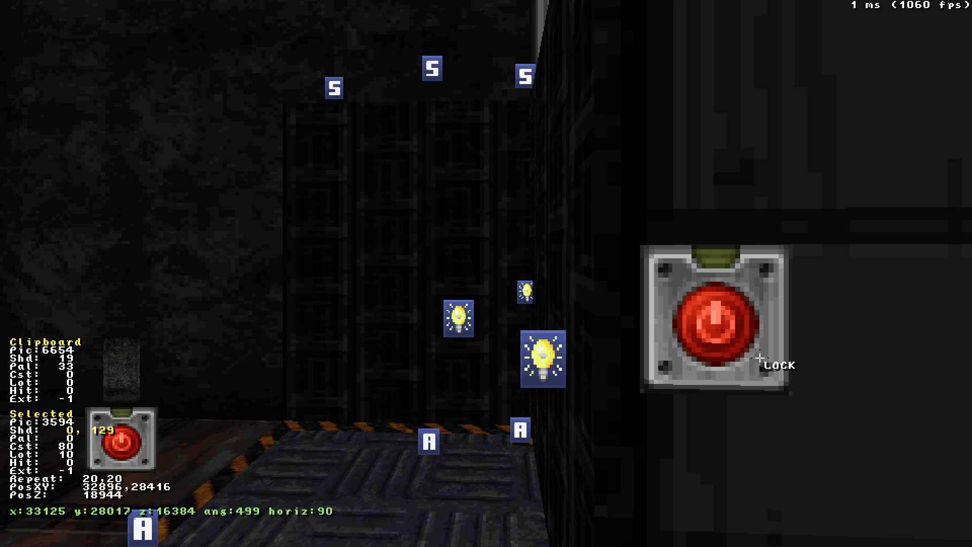
# Return to the 2D map and enter 3 as the Z-velocity of the A_NEWRESPAWN sprite.
pyautogui.press('Return')
pyautogui.scroll(-2, 486, 274)
pyautogui.moveTo(472, 299); pyautogui.dragTo(486, 274, button='right')
pyautogui.scroll(5, 486, 274)
pyautogui.scroll(-5, 486, 274)
pyautogui.press('a')
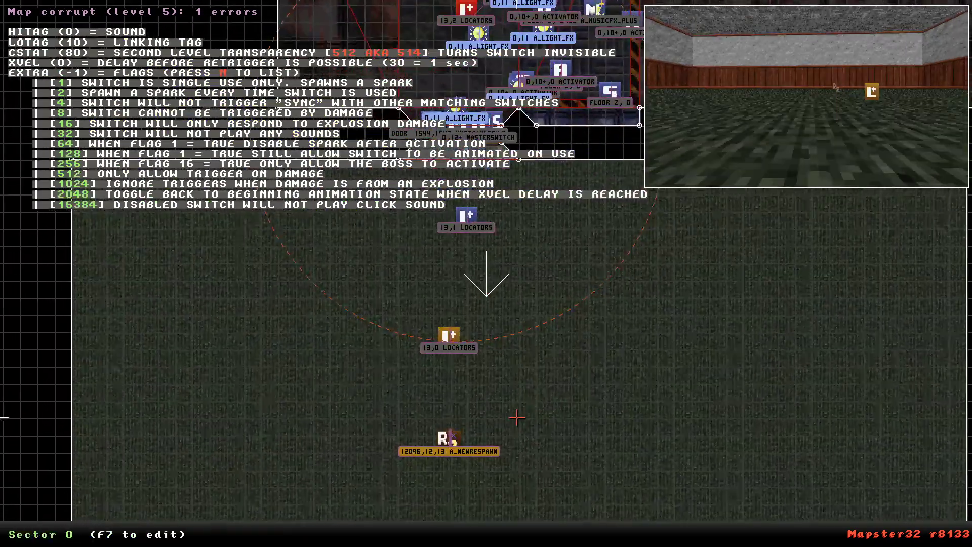
pyautogui.moveTo(452, 458)
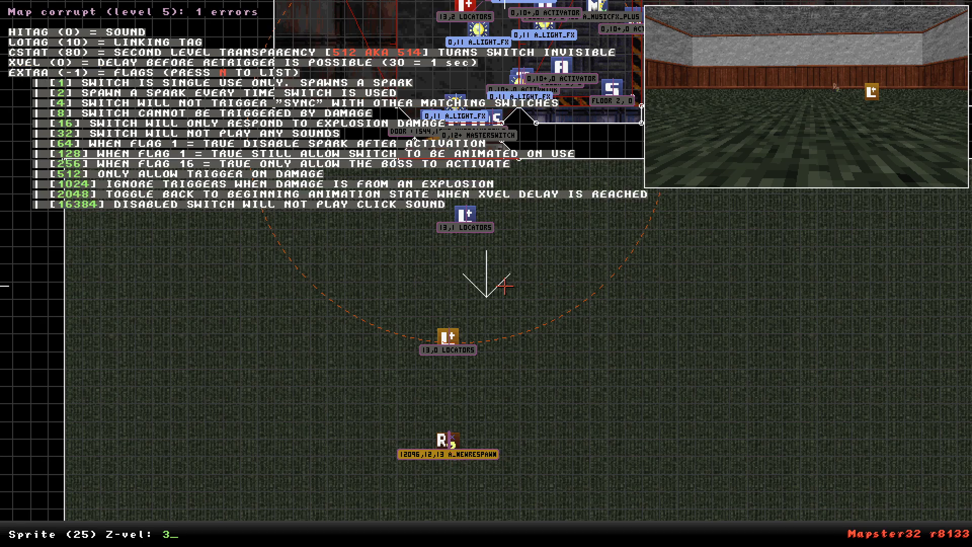
# Insert two points in the north wall of the red-floored room to mark a doorway.
pyautogui.scroll(-6, 500, 268)
pyautogui.rightClick(552, 42)
pyautogui.scroll(4, 486, 274)
pyautogui.rightClick(376, 255)
pyautogui.press('Insert')
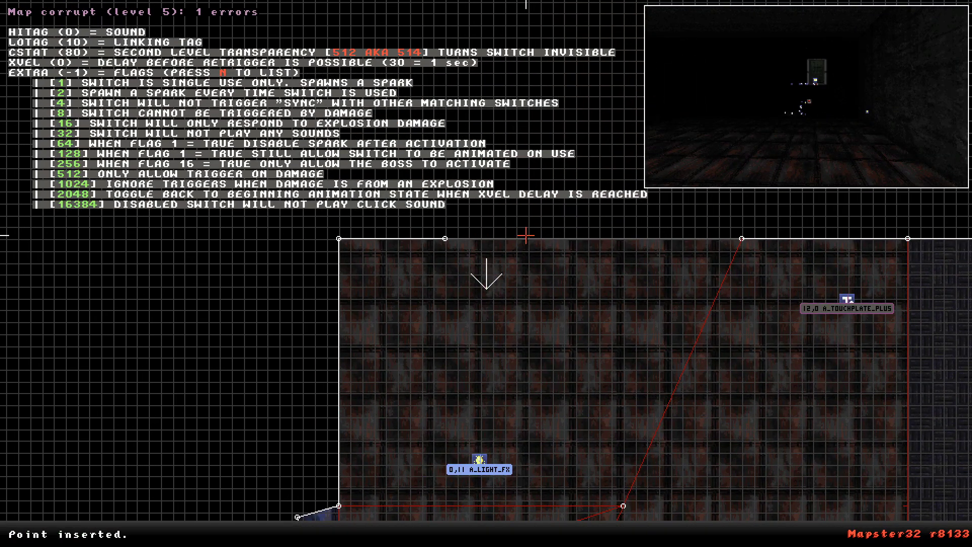
# Draw a 3712 by 1536 room north of the marked opening and split off its 128-deep doorway as a separate sector.
pyautogui.moveTo(573, 222); pyautogui.dragTo(490, 198, button='right')
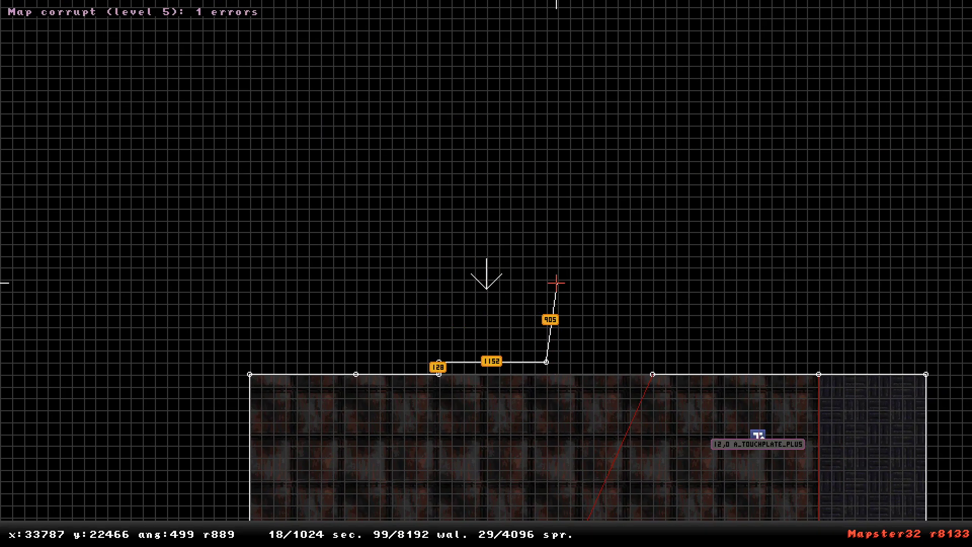
pyautogui.press('space')
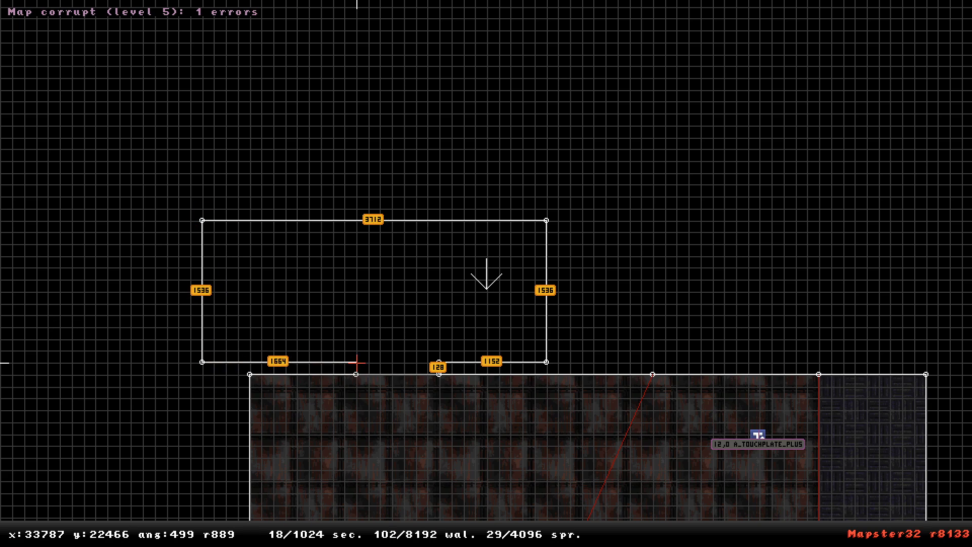
pyautogui.press('space')
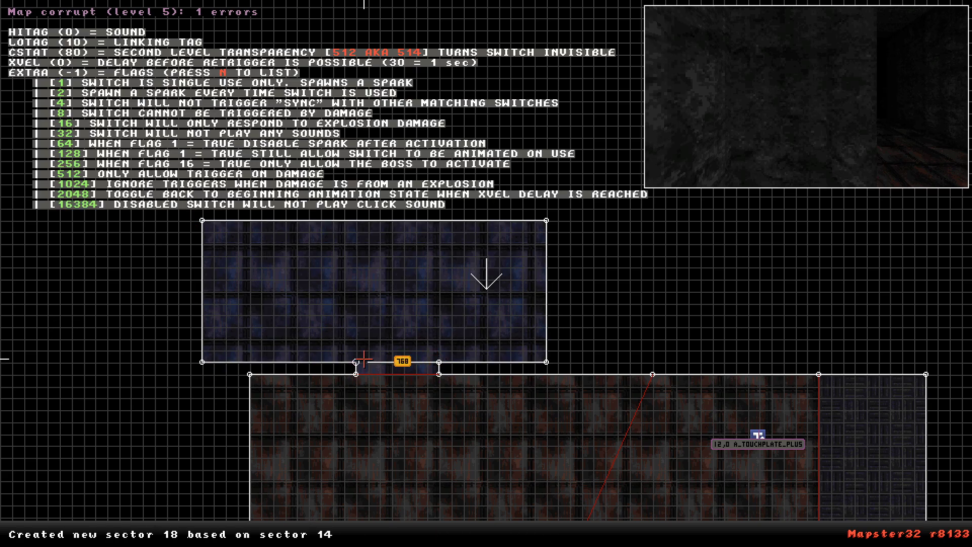
pyautogui.press('space')
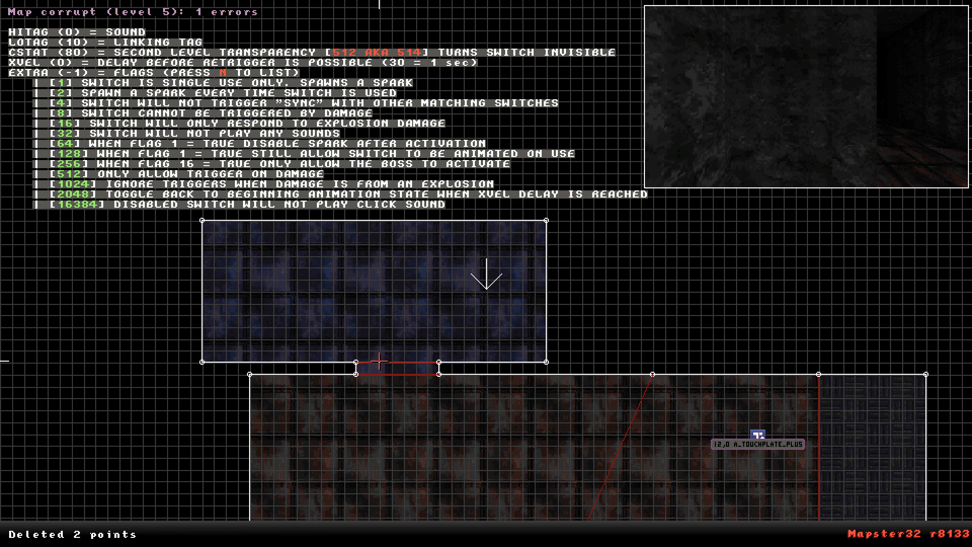
# Adjust the new doorway's ceiling so its opening is 16384 high, lower than the two rooms it connects.
pyautogui.rightClick(400, 462)
pyautogui.press('KP_Enter')
pyautogui.press('Up')
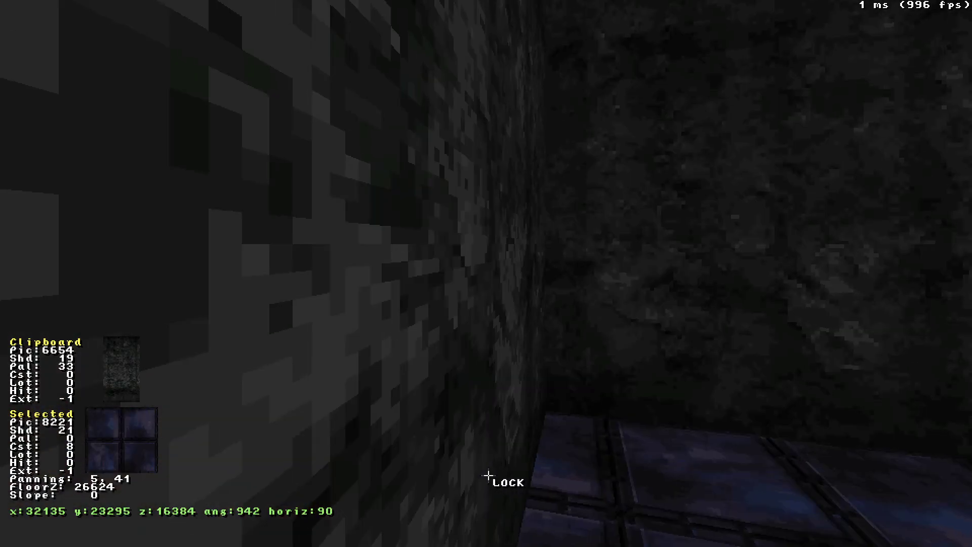
pyautogui.moveTo(488, 475); pyautogui.dragTo(488, 476)
pyautogui.moveTo(399, 311); pyautogui.dragTo(400, 310)
pyautogui.press('Up')
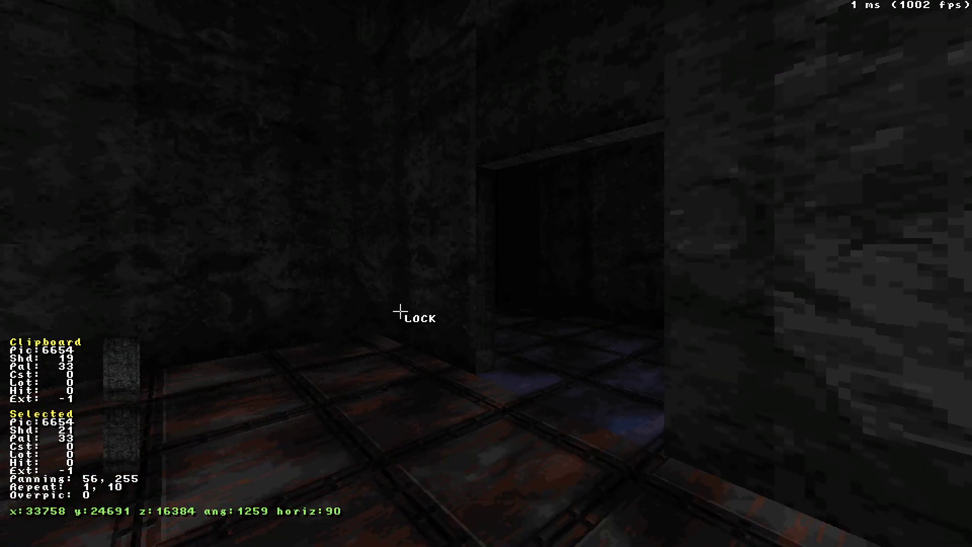
pyautogui.press('Up')
pyautogui.press('pageup')
pyautogui.press('pageup')
pyautogui.press('pageup')
pyautogui.press('pageup')
pyautogui.moveTo(400, 311); pyautogui.dragTo(400, 311)
# Select the walls of the new blue-floored room in the 2D map.
pyautogui.press('KP_Enter')
pyautogui.moveTo(458, 180); pyautogui.dragTo(506, 320, button='right')
pyautogui.scroll(3, 486, 274)
pyautogui.rightClick(385, 374)
pyautogui.scroll(2, 486, 273)
pyautogui.rightClick(499, 202)
pyautogui.moveTo(486, 272); pyautogui.dragTo(519, 192, button='right')
pyautogui.scroll(-4, 487, 274)
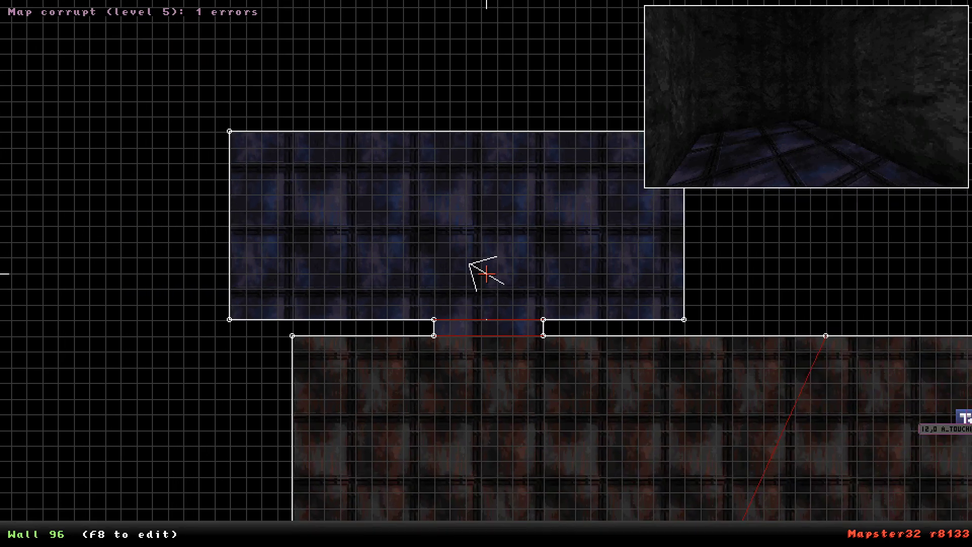
pyautogui.scroll(3, 486, 274)
pyautogui.scroll(-4, 486, 274)
pyautogui.keyDown('shift'); pyautogui.moveTo(117, 68); pyautogui.dragTo(769, 321); pyautogui.keyUp('shift')
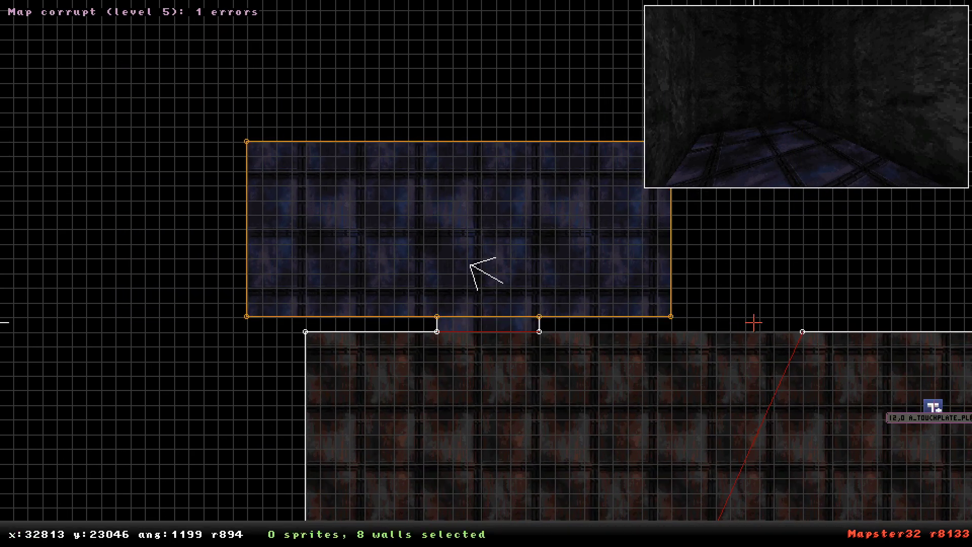
pyautogui.press('shift')
# Check the short doorway in 3D and move the blue-floored room north so the doorway becomes three grid squares deep.
pyautogui.press('KP_Enter')
pyautogui.moveTo(501, 349); pyautogui.dragTo(504, 277)
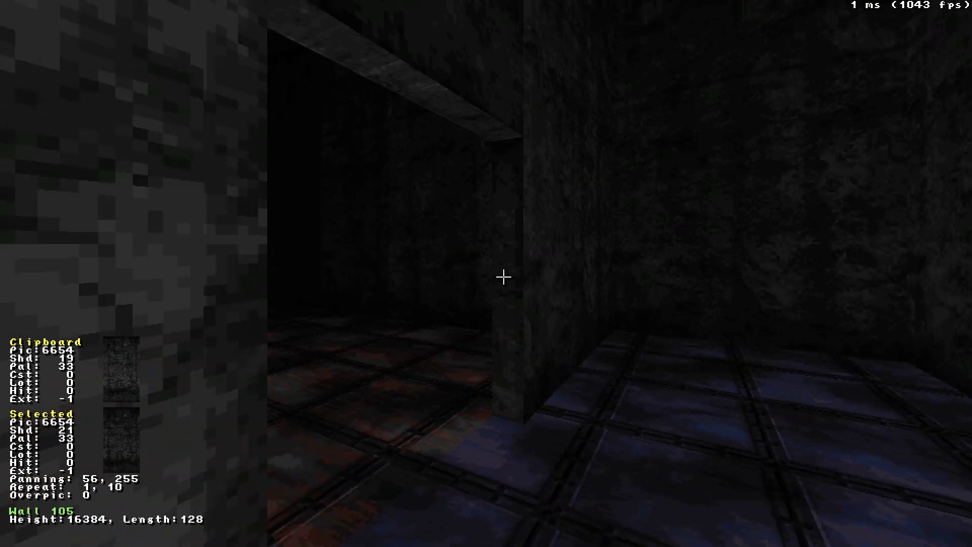
pyautogui.press('Up')
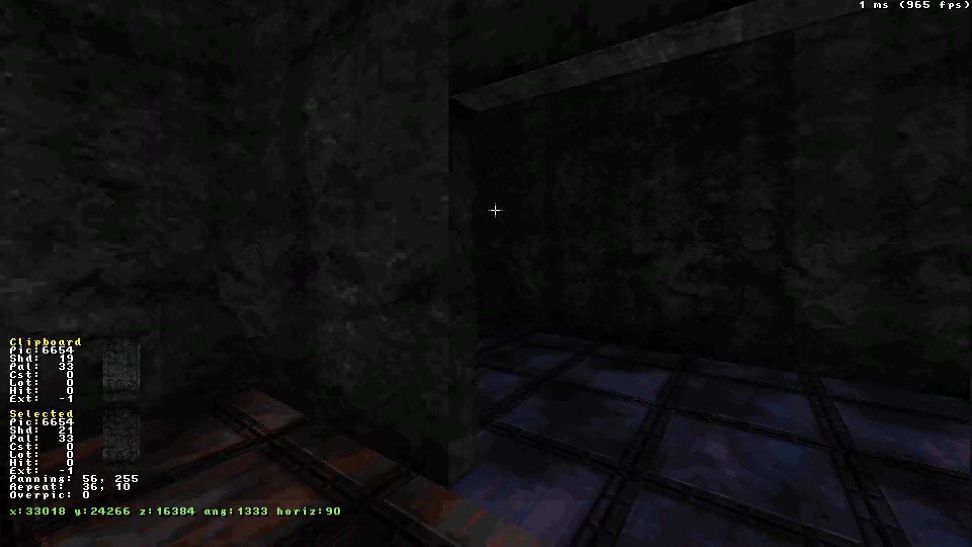
pyautogui.press('Return')
pyautogui.rightClick(559, 19)
pyautogui.keyDown('alt'); pyautogui.moveTo(71, 151); pyautogui.dragTo(640, 433); pyautogui.keyUp('alt')
pyautogui.moveTo(436, 438); pyautogui.dragTo(436, 408)
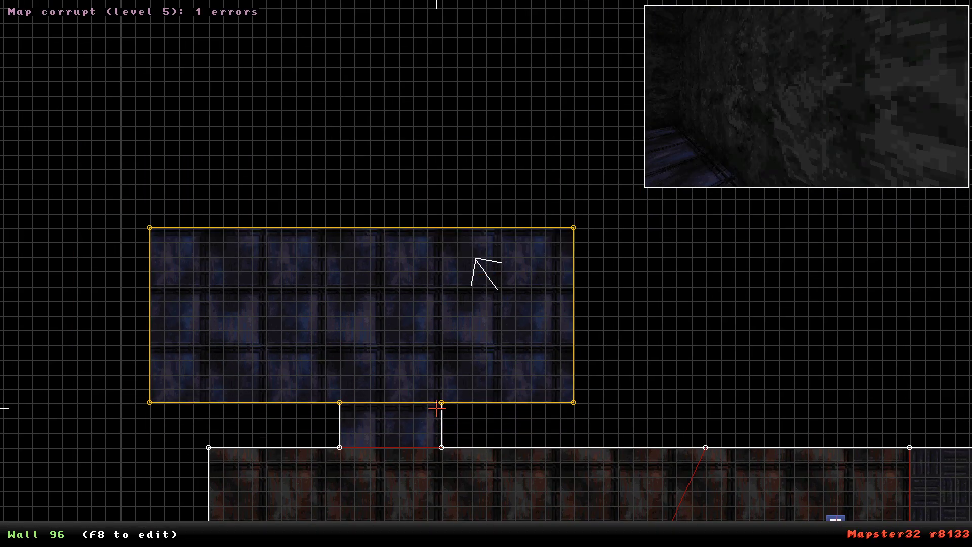
# Insert points along both doorway sides and split the passage into three equal strips.
pyautogui.press('Insert')
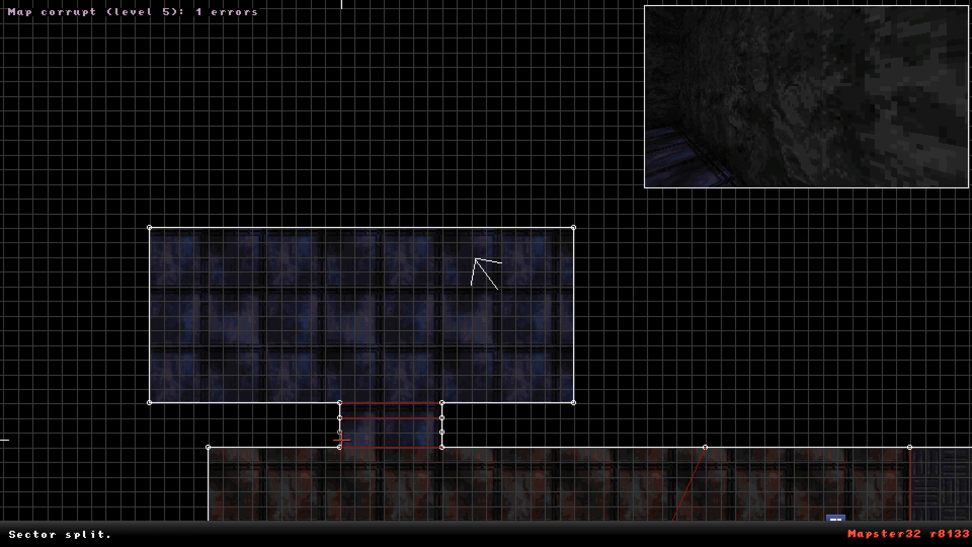
pyautogui.press('KP_Enter')
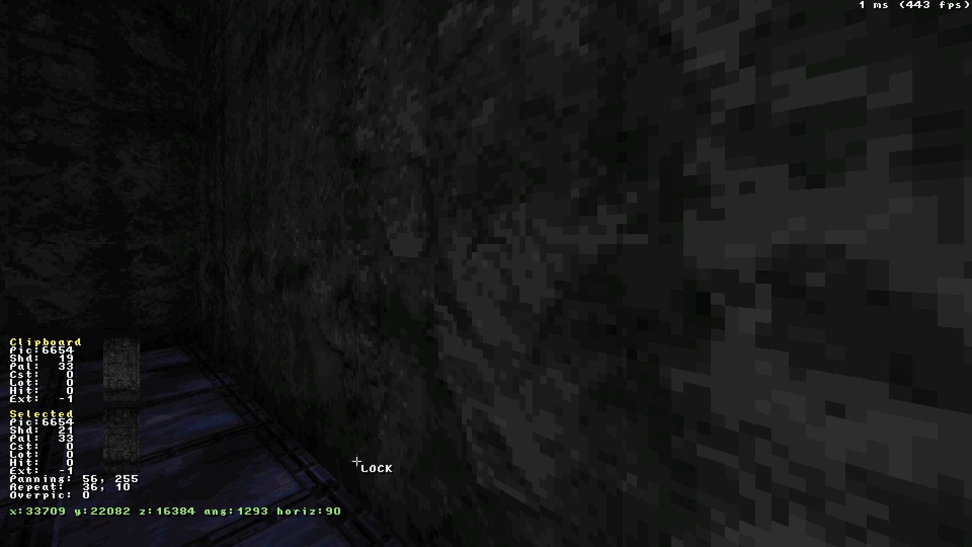
pyautogui.press('Up')
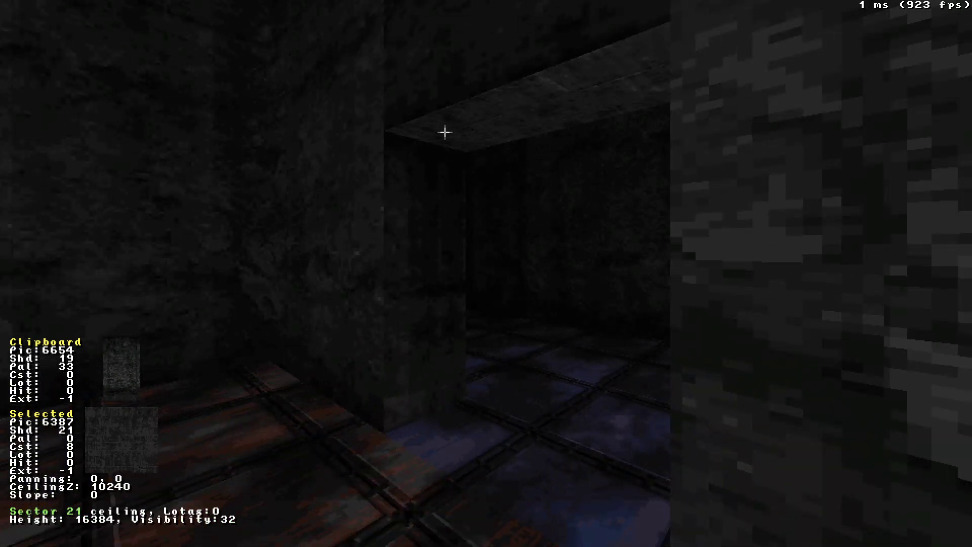
# Lower the ceiling of the doorway's middle strip as a door panel and inspect it from both rooms.
pyautogui.click(440, 148)
pyautogui.scroll(-7, 441, 148)
pyautogui.scroll(-5, 440, 148)
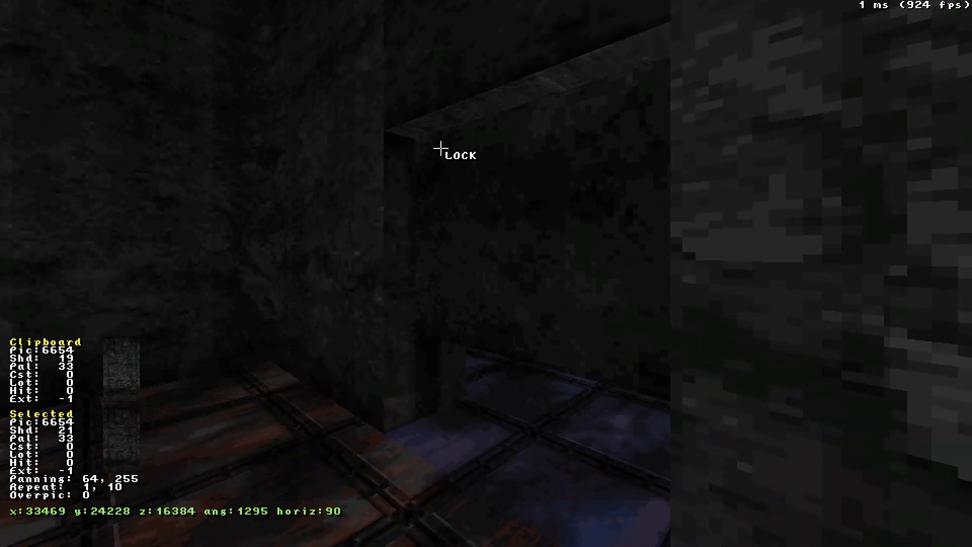
pyautogui.press('Down')
pyautogui.press('Right')
pyautogui.press('Up')
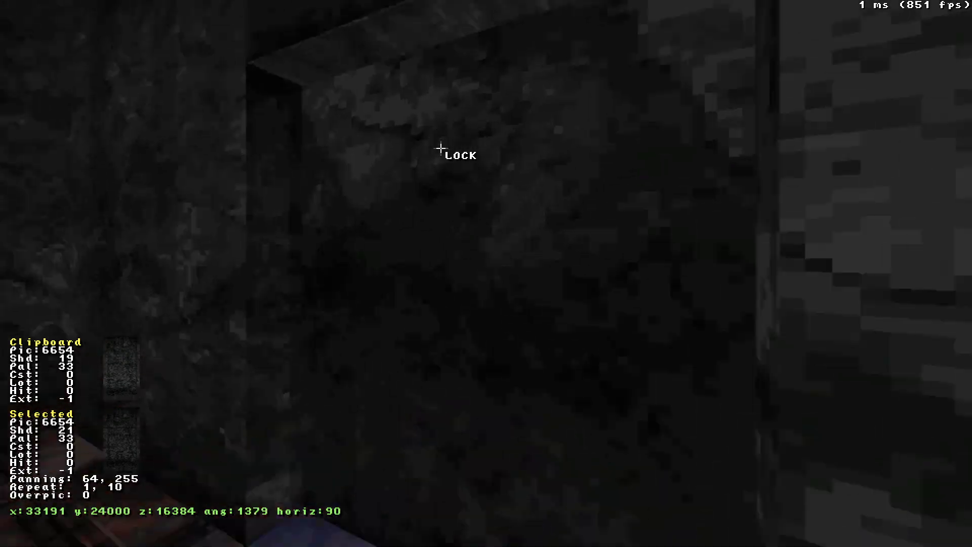
pyautogui.press('Left')
pyautogui.press('Down')
pyautogui.press('Up')
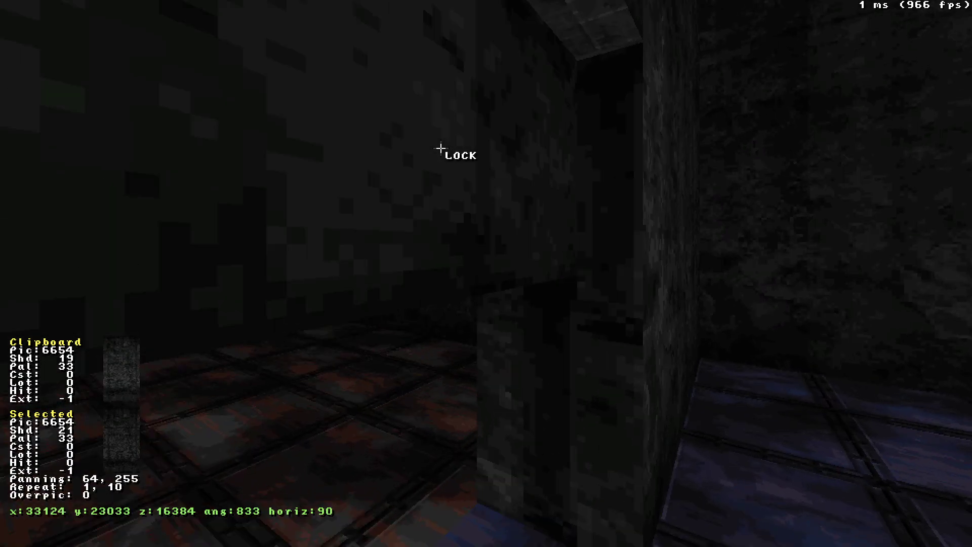
pyautogui.press('Right')
pyautogui.press('Down')
pyautogui.press('Up')
pyautogui.press('Left')
# Apply the dark vertical track texture, tile 6162, to the middle strip's side wall and set its repeat to 2, 13.
pyautogui.moveTo(440, 148); pyautogui.dragTo(299, 135)
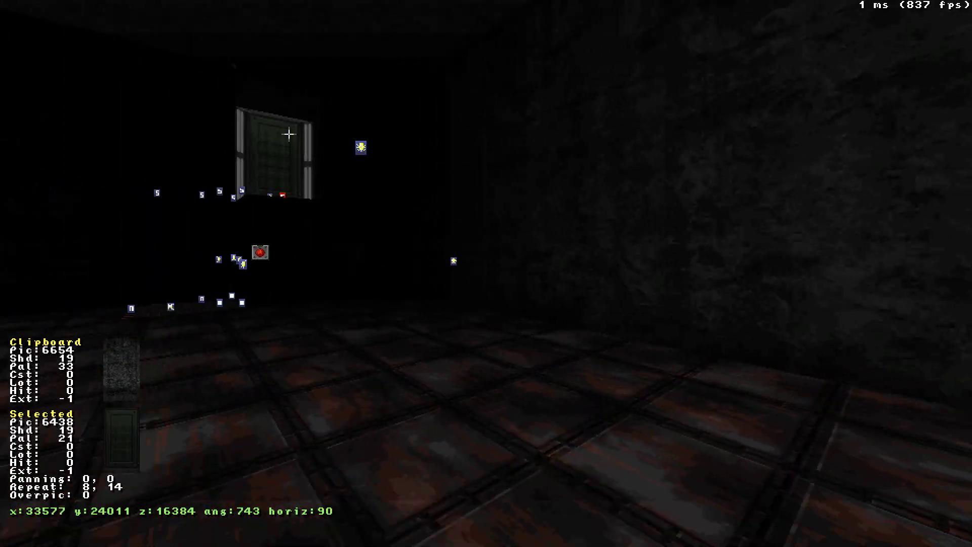
pyautogui.moveTo(761, 326); pyautogui.dragTo(763, 325)
pyautogui.moveTo(417, 382); pyautogui.dragTo(416, 381)
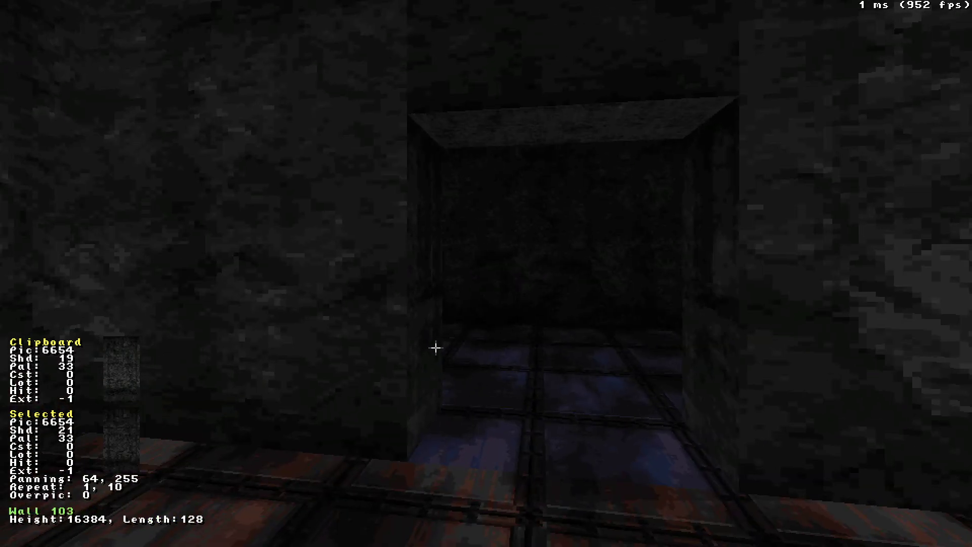
pyautogui.press('Up')
pyautogui.click(458, 289)
pyautogui.press('Down')
pyautogui.press('Left')
pyautogui.press('v')
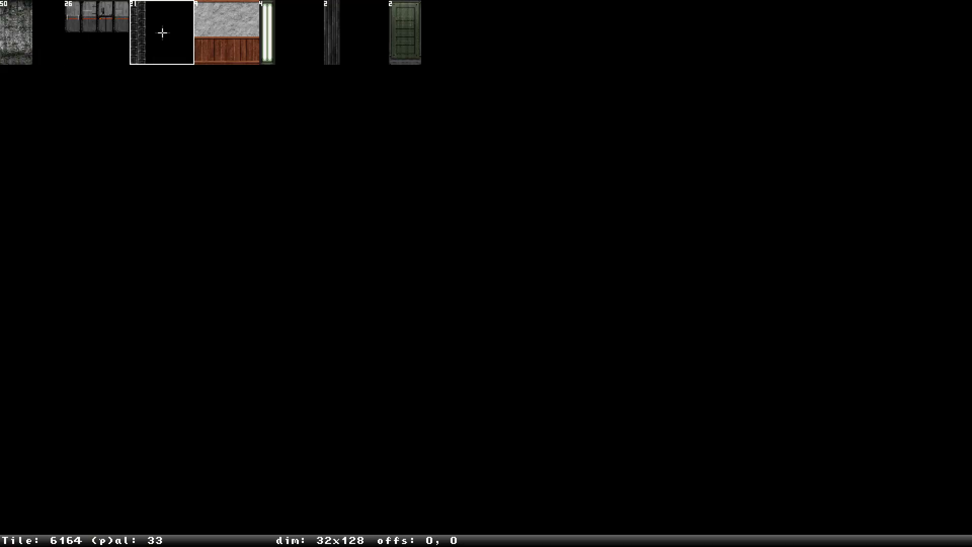
pyautogui.click(357, 33)
pyautogui.press('KP_6')
pyautogui.press('KP_2')
pyautogui.press('KP_2')
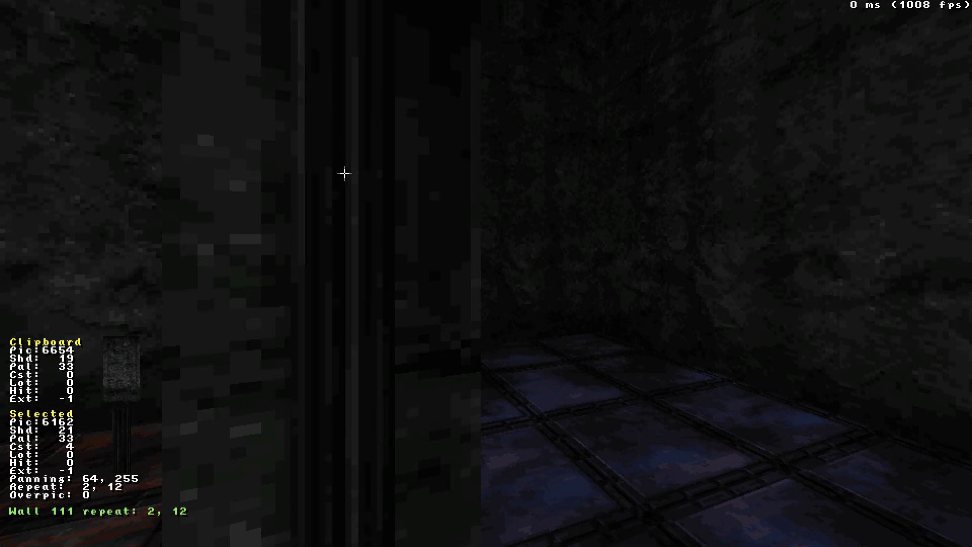
# Copy the track texture from the finished door jamb to the opposite jamb.
pyautogui.press('Tab')
pyautogui.moveTo(315, 193); pyautogui.dragTo(315, 193)
pyautogui.press('Return')
# Close the door by dropping the middle strip's ceiling to the floor.
pyautogui.moveTo(564, 220); pyautogui.dragTo(563, 221)
pyautogui.press('Left')
pyautogui.press('Up')
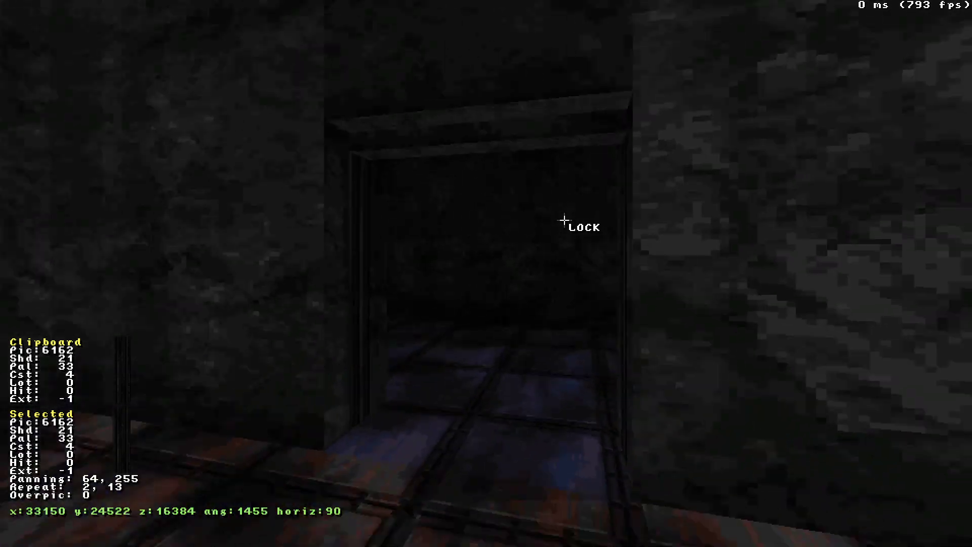
pyautogui.press('Right')
pyautogui.hotkey('ctrl', 'pagedown')
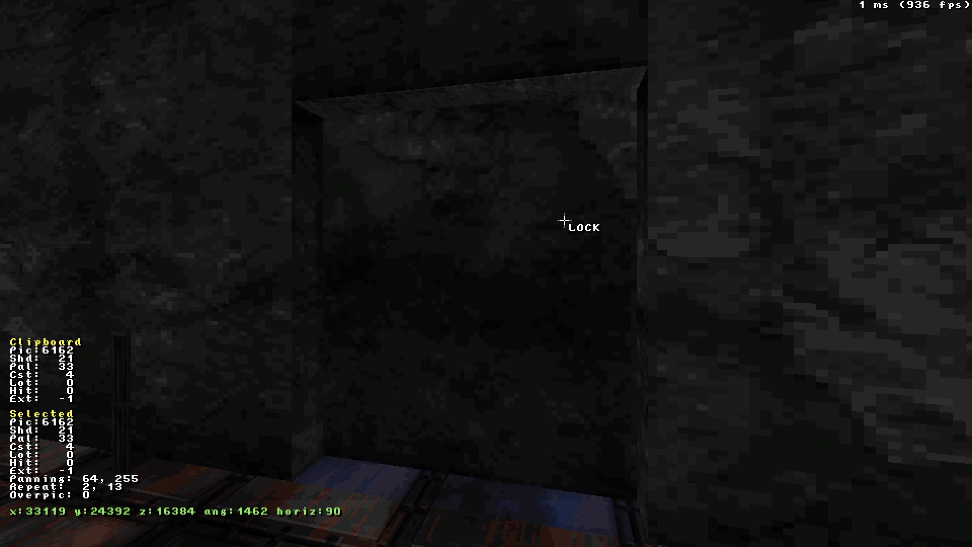
# Browse the full tile list onward from the wall textures for a suitable door texture.
pyautogui.press('v')
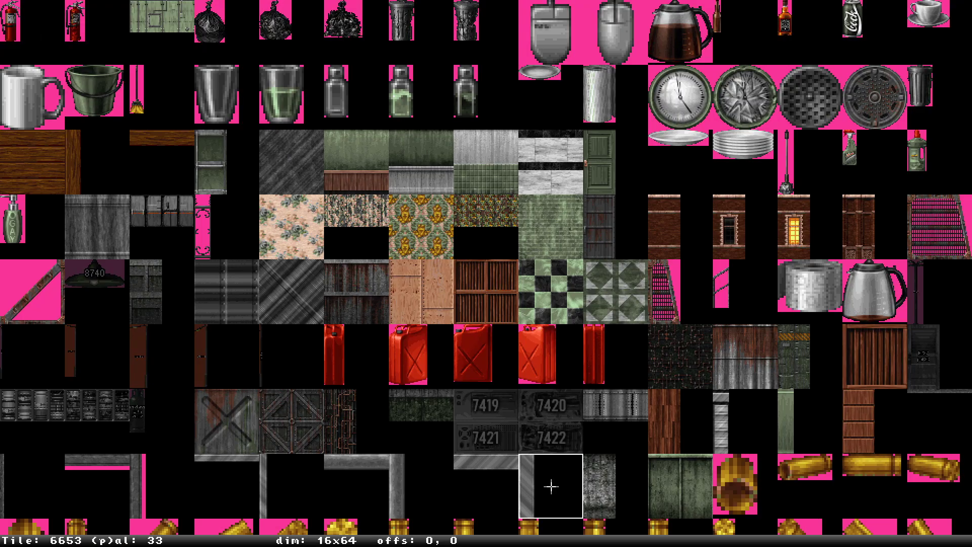
pyautogui.press('pagedown')
pyautogui.press('pagedown')
pyautogui.press('pagedown')
pyautogui.press('pagedown')
pyautogui.press('pagedown')
pyautogui.press('pagedown')
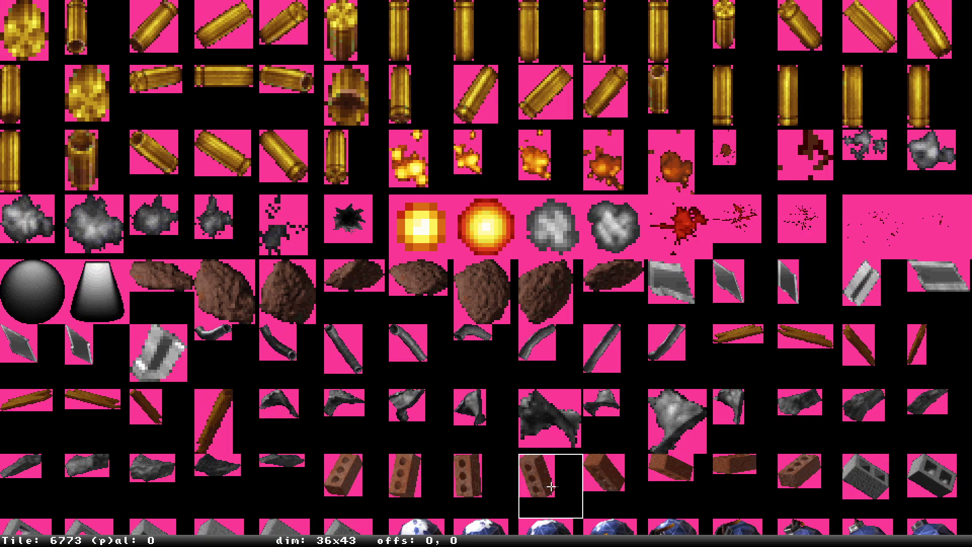
pyautogui.press('pagedown')
pyautogui.press('pagedown')
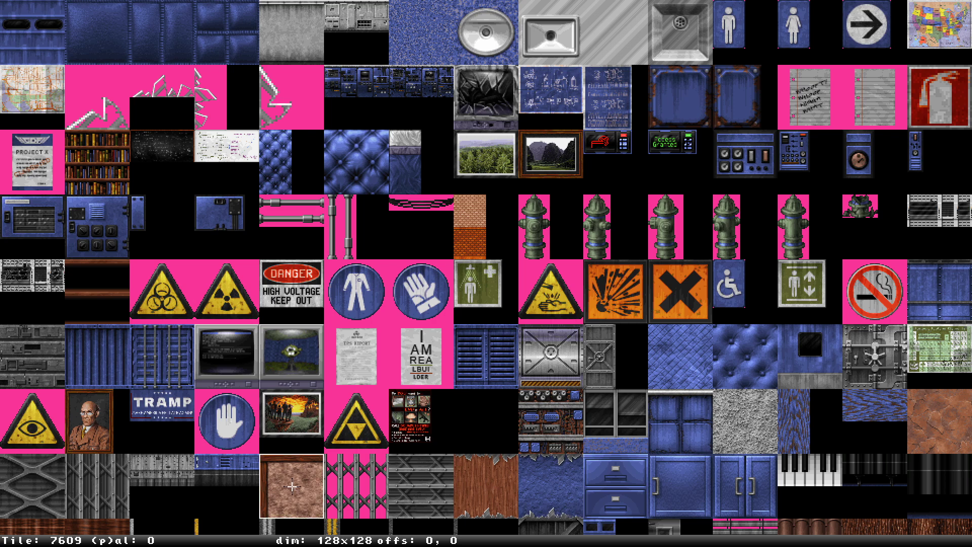
pyautogui.press('Down')
pyautogui.press('Down')
pyautogui.press('Down')
pyautogui.press('Down')
pyautogui.press('Right')
pyautogui.press('Right')
pyautogui.press('Right')
pyautogui.press('Down')
pyautogui.press('Down')
pyautogui.press('Down')
pyautogui.press('Down')
pyautogui.press('Down')
pyautogui.press('Down')
pyautogui.press('Down')
pyautogui.press('Down')
pyautogui.press('Down')
pyautogui.press('Down')
pyautogui.press('Down')
pyautogui.press('Down')
pyautogui.press('Down')
pyautogui.press('Down')
pyautogui.press('Down')
pyautogui.press('Down')
pyautogui.press('Down')
pyautogui.press('Down')
pyautogui.press('Down')
pyautogui.press('Down')
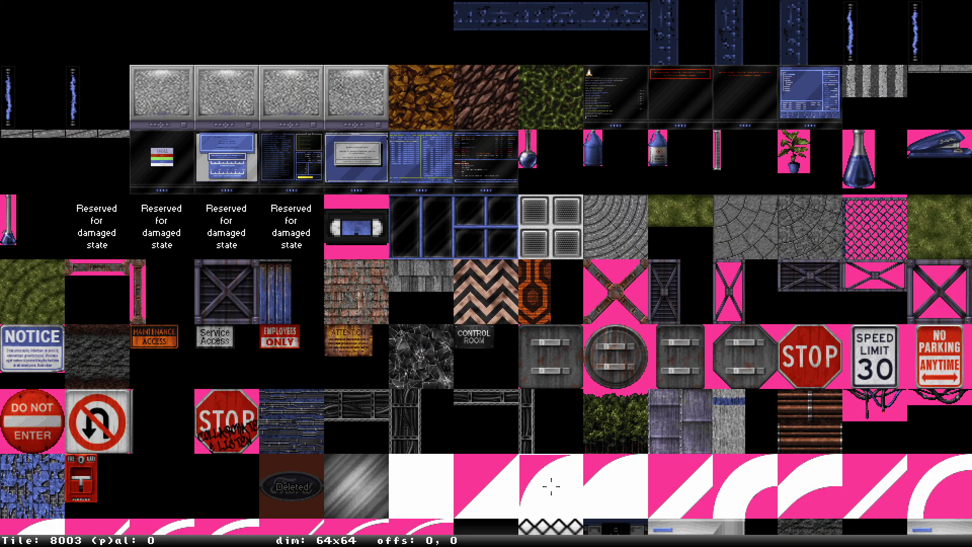
pyautogui.press('Down')
pyautogui.press('Down')
pyautogui.press('Down')
pyautogui.press('Down')
pyautogui.press('Down')
pyautogui.press('Down')
pyautogui.press('Down')
pyautogui.press('Down')
pyautogui.press('Down')
pyautogui.press('Down')
pyautogui.press('Down')
pyautogui.press('Down')
pyautogui.press('Down')
pyautogui.press('Down')
pyautogui.press('Down')
pyautogui.press('Down')
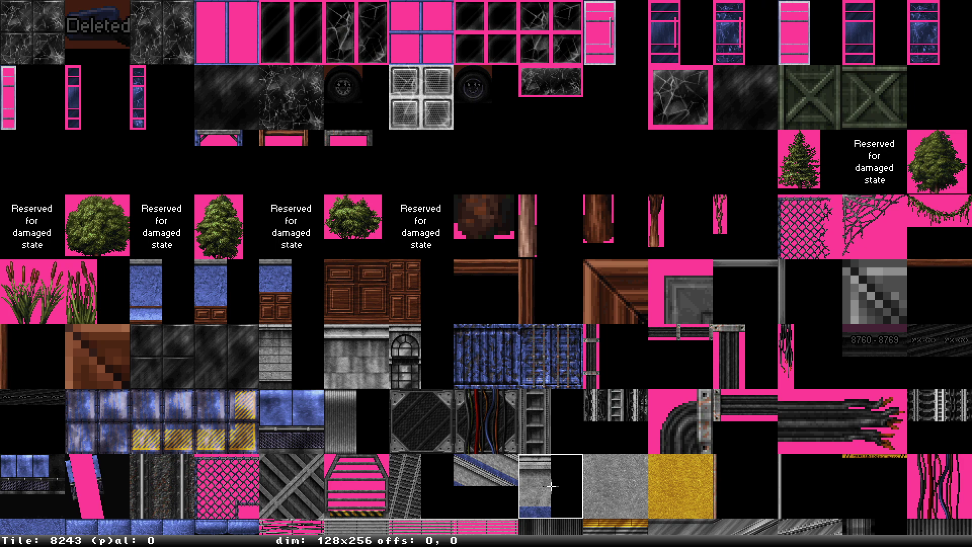
pyautogui.press('Down')
pyautogui.press('Down')
pyautogui.press('Down')
pyautogui.press('Down')
pyautogui.press('Down')
pyautogui.press('Down')
pyautogui.press('Down')
pyautogui.press('Down')
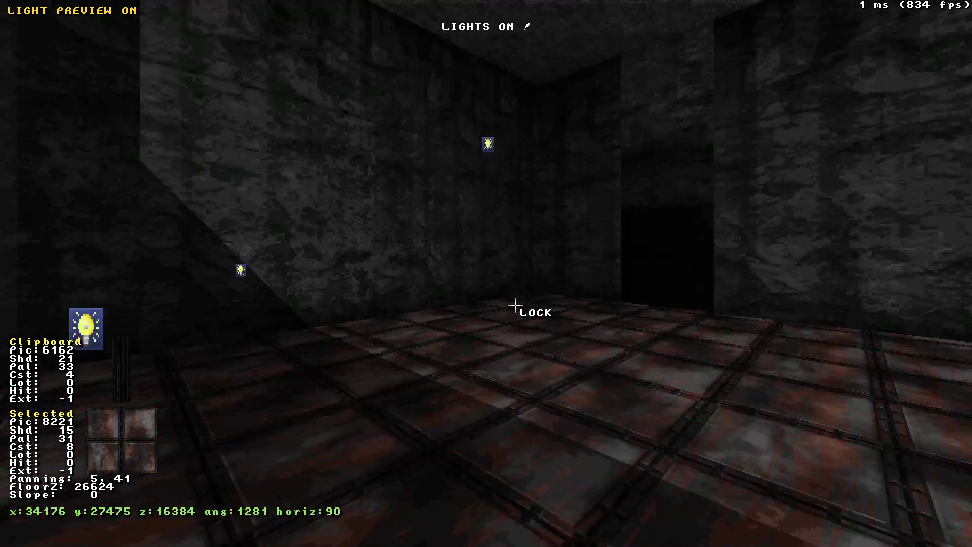
# Toggle the light preview while viewing the closed door from across the red-floored room.
pyautogui.moveTo(515, 305); pyautogui.dragTo(515, 306)
pyautogui.hotkey('ctrl', 'shift', 'l')
pyautogui.hotkey('ctrl', 'shift', 'l')
pyautogui.hotkey('ctrl', 'shift', 'l')
# Browse the full tile list from the liquid and wall textures through the signs, pictures and cabinets for a door texture.
pyautogui.press('v')
pyautogui.scroll(-13, 616, 486)
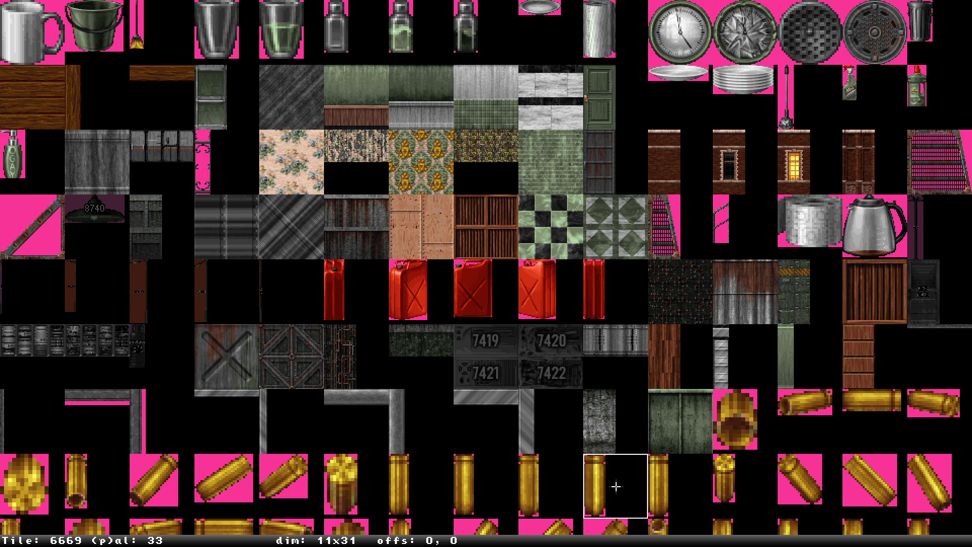
pyautogui.scroll(20, 616, 486)
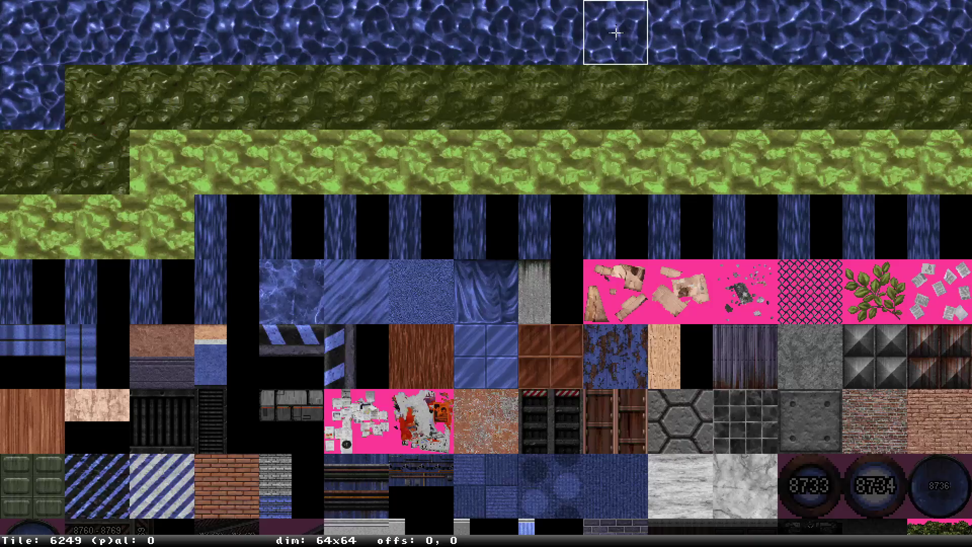
pyautogui.scroll(-8, 616, 486)
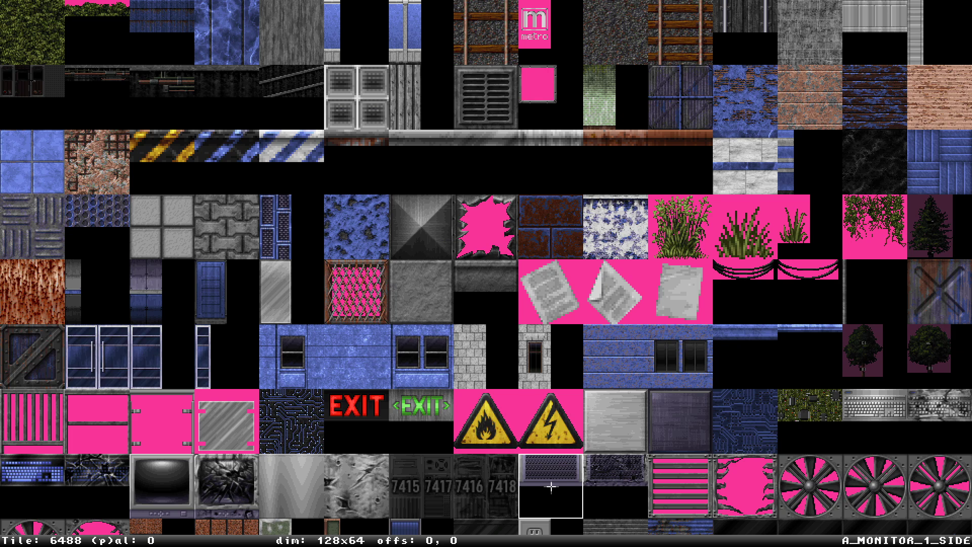
pyautogui.scroll(-7, 227, 486)
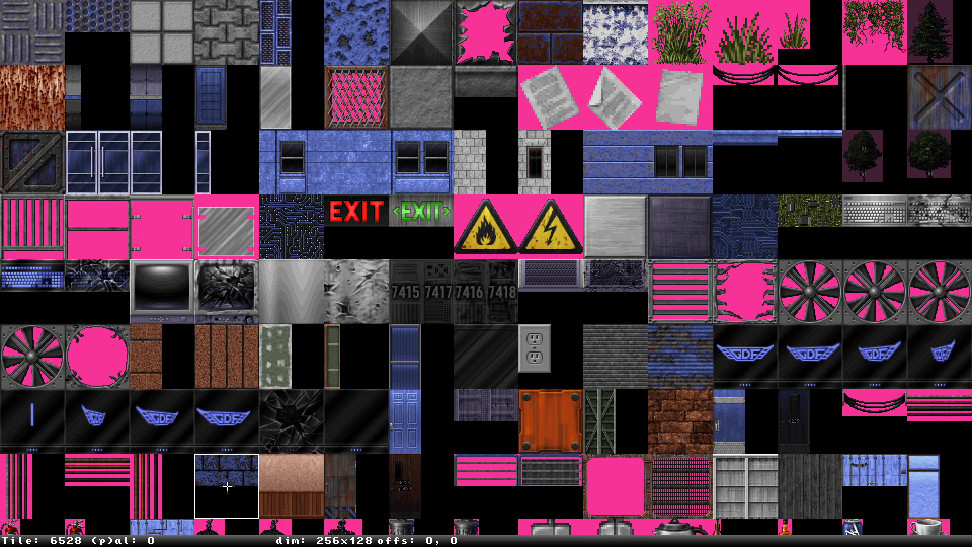
pyautogui.scroll(-9, 227, 486)
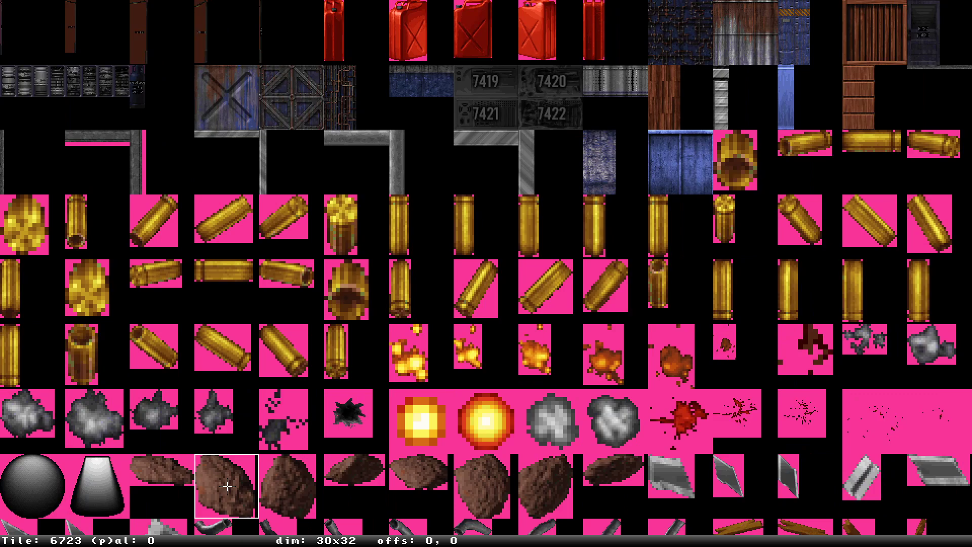
pyautogui.press('pagedown')
pyautogui.press('pagedown')
pyautogui.press('pagedown')
pyautogui.press('pagedown')
pyautogui.press('pagedown')
pyautogui.press('pagedown')
pyautogui.press('pagedown')
pyautogui.press('pagedown')
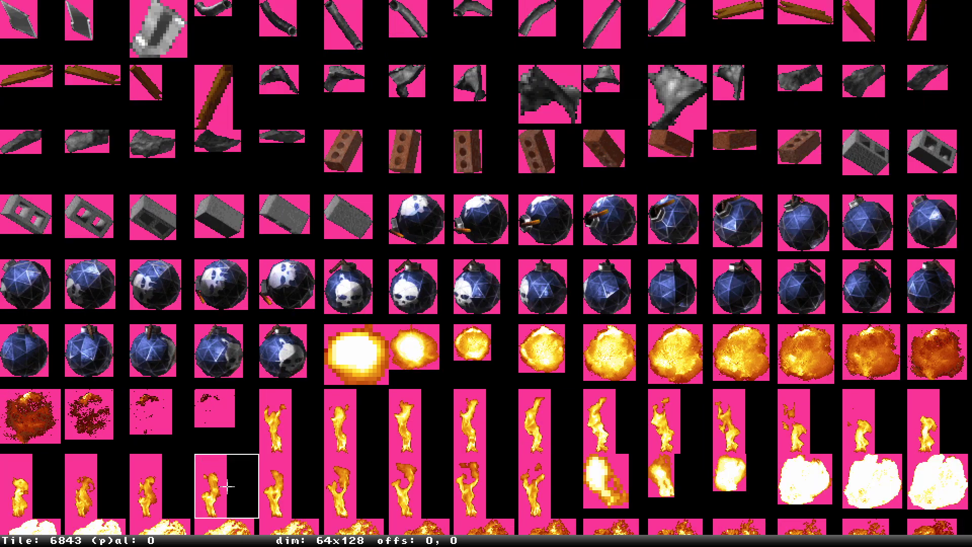
pyautogui.press('pagedown')
pyautogui.press('pagedown')
pyautogui.press('pagedown')
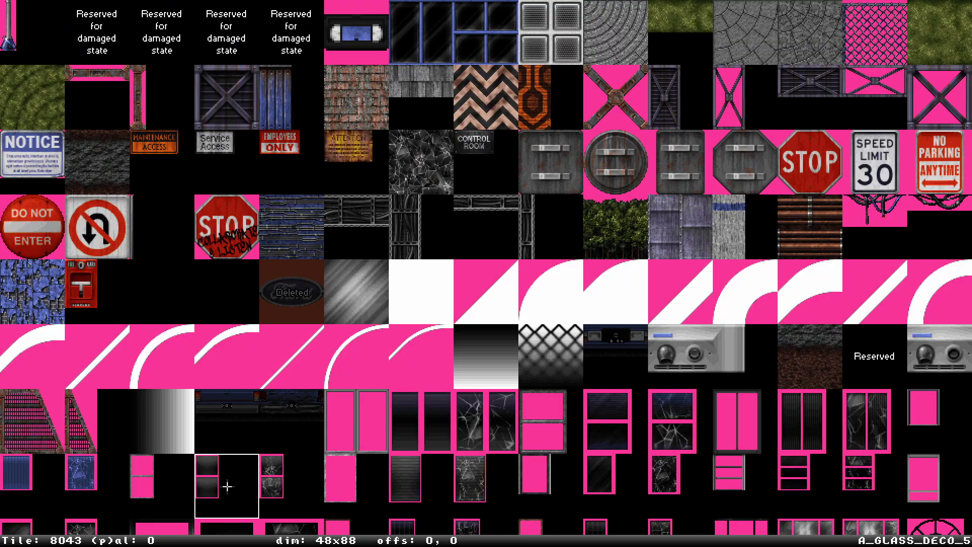
pyautogui.press('pagedown')
pyautogui.press('pagedown')
pyautogui.press('pagedown')
pyautogui.press('pagedown')
pyautogui.press('pagedown')
pyautogui.press('pagedown')
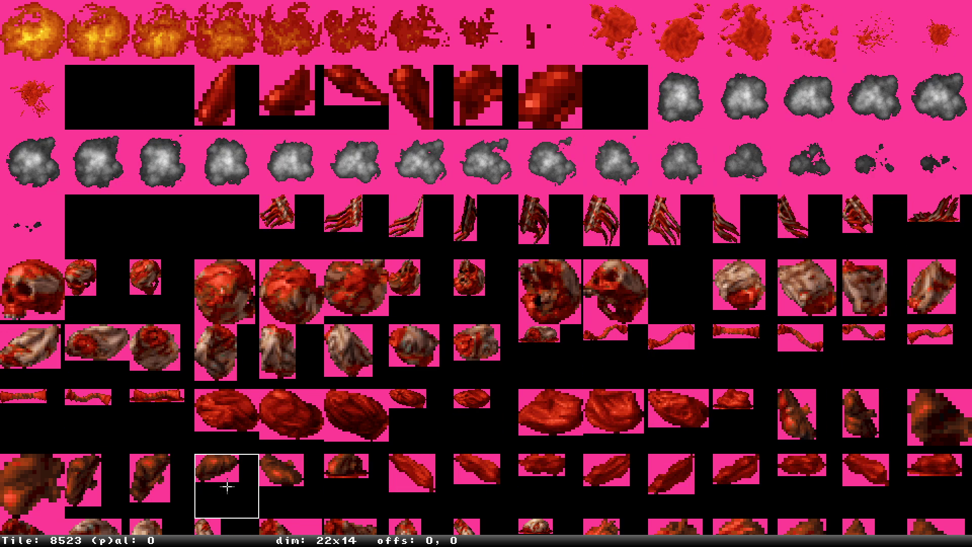
pyautogui.press('pagedown')
pyautogui.press('pagedown')
pyautogui.press('pagedown')
pyautogui.press('pagedown')
pyautogui.press('pagedown')
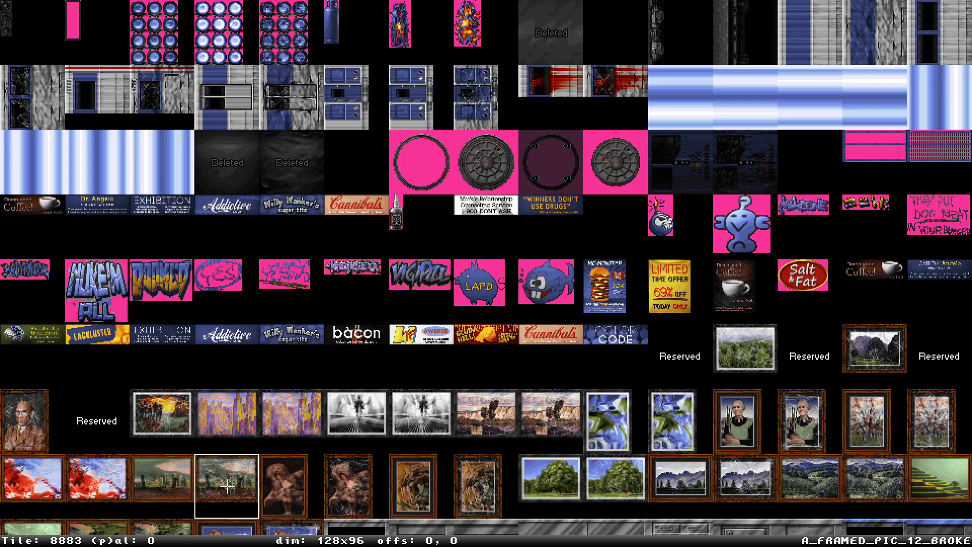
pyautogui.press('pagedown')
pyautogui.press('pagedown')
pyautogui.press('pagedown')
pyautogui.press('pagedown')
pyautogui.press('pagedown')
pyautogui.press('pagedown')
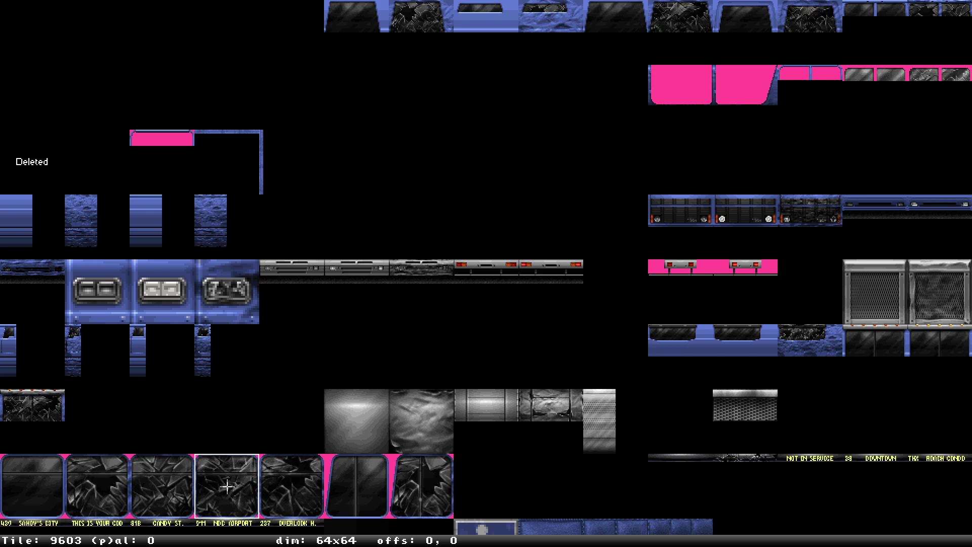
pyautogui.press('pagedown')
pyautogui.press('pagedown')
pyautogui.press('pagedown')
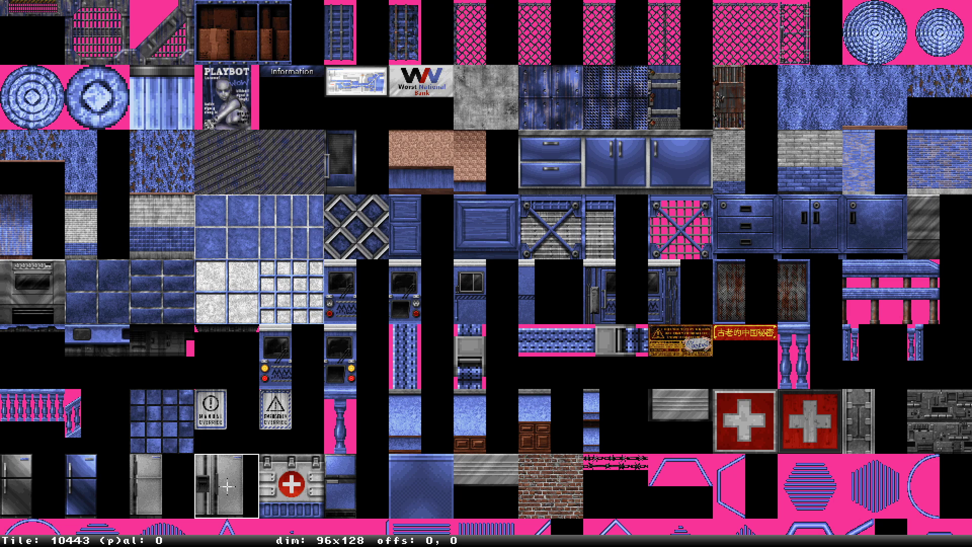
# Search the remaining tiles past the lettering, framed pictures and machine sprites up to the empty slots around tile 14283.
pyautogui.press('pagedown')
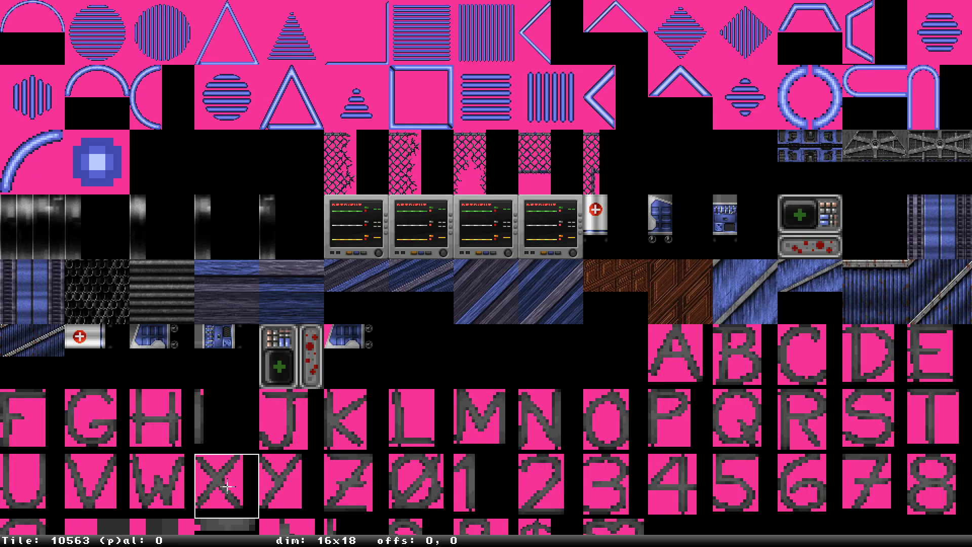
pyautogui.press('pagedown')
pyautogui.press('pagedown')
pyautogui.press('pagedown')
pyautogui.press('pagedown')
pyautogui.press('pagedown')
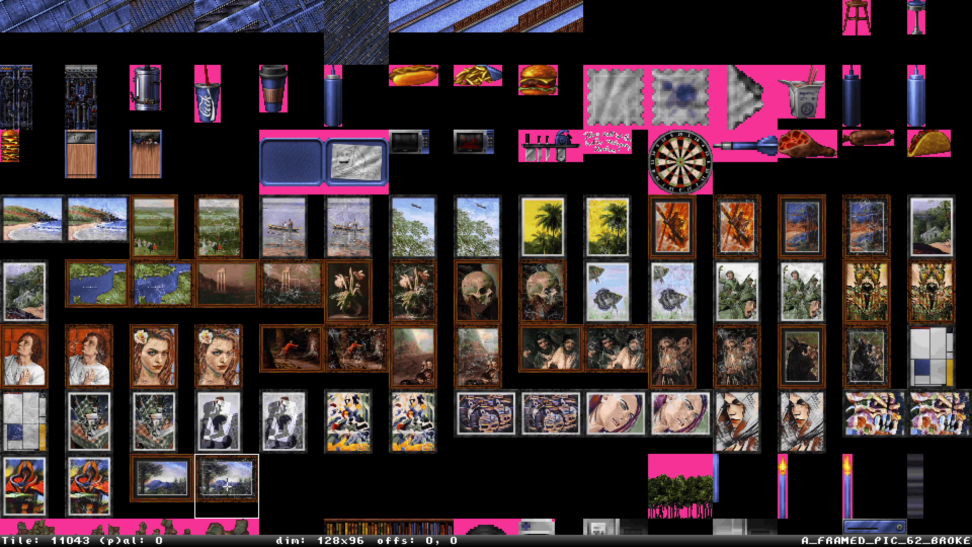
pyautogui.press('pagedown')
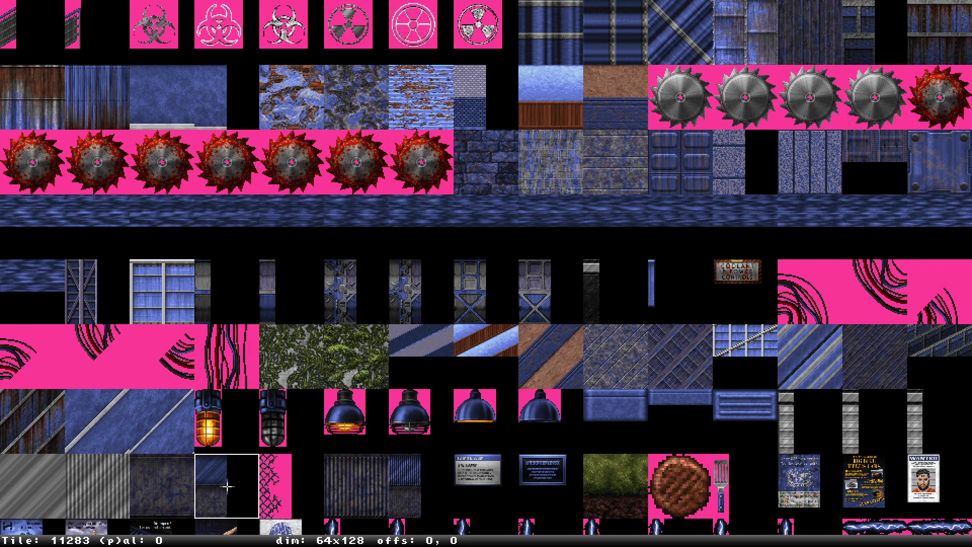
pyautogui.press('pagedown')
pyautogui.press('pagedown')
pyautogui.press('pagedown')
pyautogui.press('pagedown')
pyautogui.press('pagedown')
pyautogui.press('pagedown')
pyautogui.press('pagedown')
pyautogui.press('pagedown')
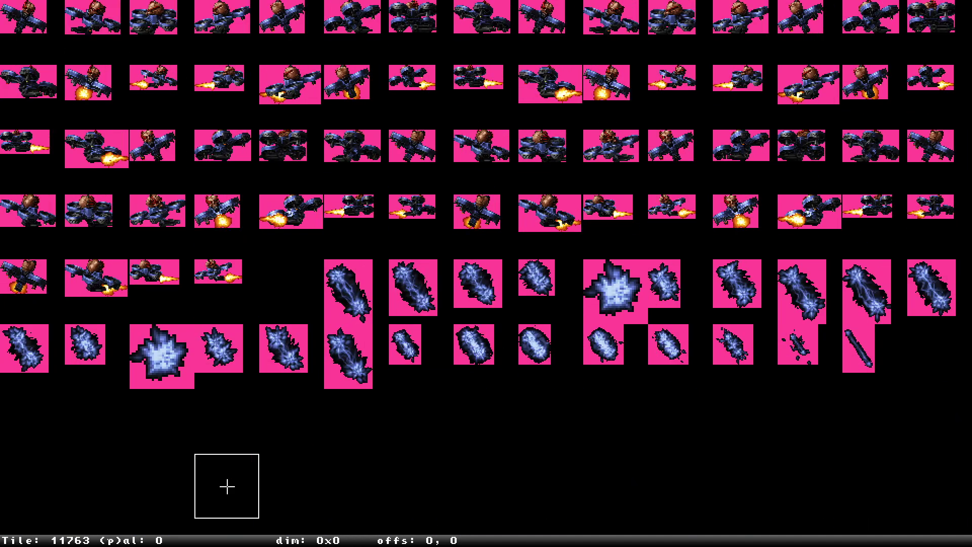
pyautogui.press('pagedown')
pyautogui.press('pagedown')
pyautogui.press('pagedown')
pyautogui.press('pagedown')
pyautogui.press('pagedown')
pyautogui.press('pagedown')
pyautogui.press('pagedown')
pyautogui.press('pagedown')
pyautogui.press('pagedown')
pyautogui.press('pagedown')
pyautogui.press('pagedown')
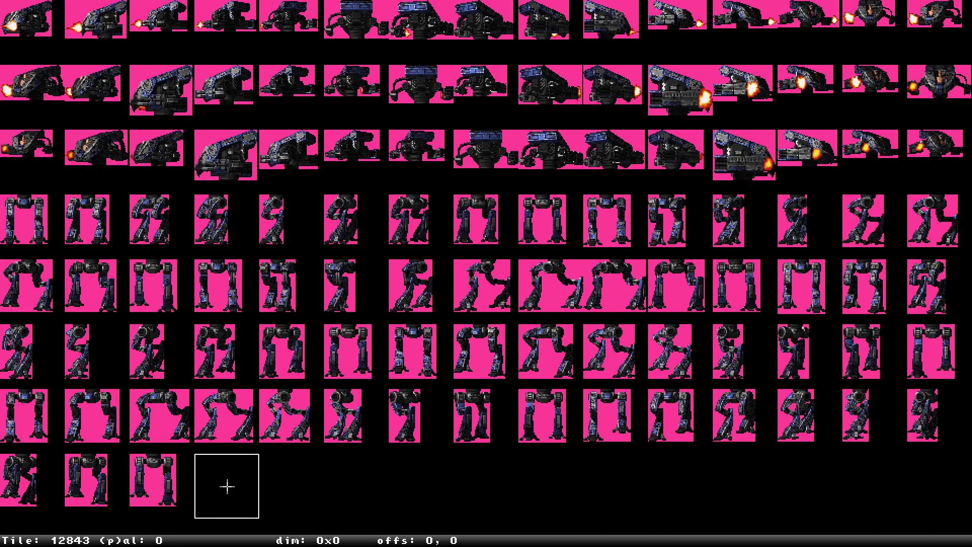
pyautogui.press('pagedown')
pyautogui.press('pagedown')
pyautogui.press('pagedown')
pyautogui.press('pagedown')
pyautogui.press('pagedown')
pyautogui.press('pagedown')
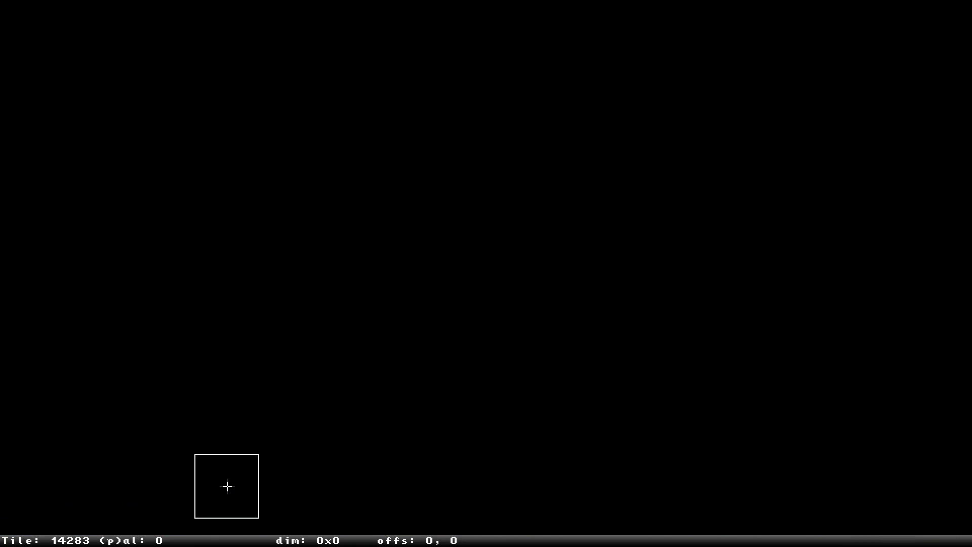
# Try the grey plated door tiles 14142 and 14141 on the closed door's face.
pyautogui.press('pageup')
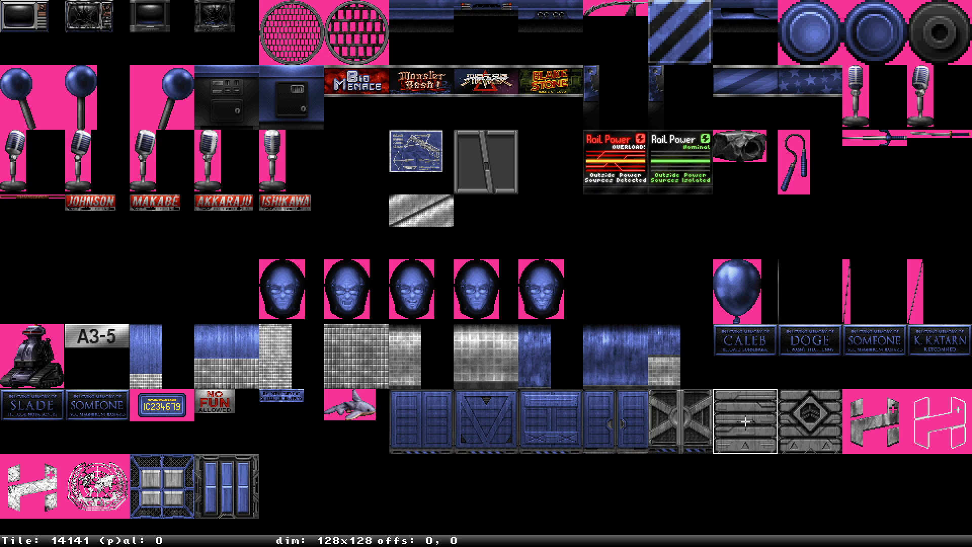
pyautogui.press('Return')
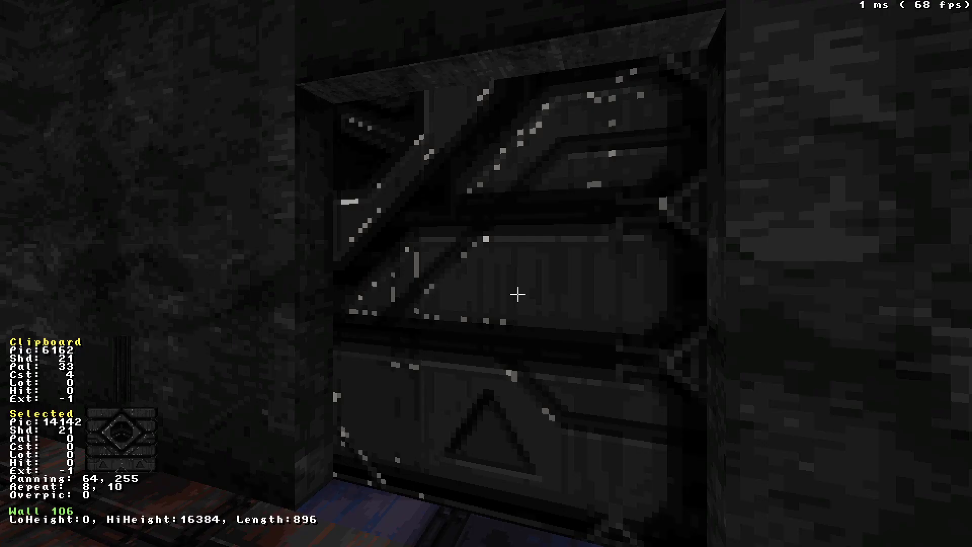
pyautogui.press('Down')
pyautogui.press('v')
pyautogui.press('v')
pyautogui.press('Return')
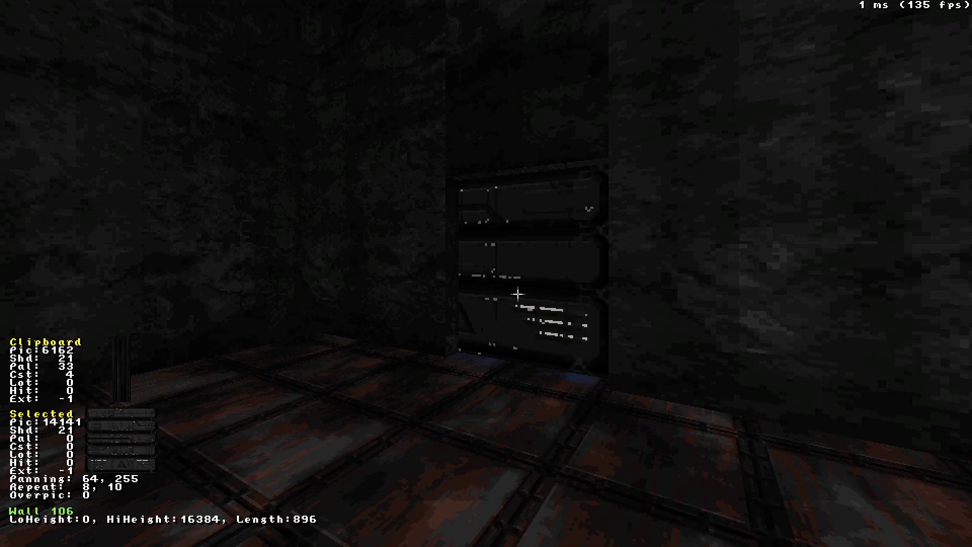
# Try the plain blue door tile 14136 on the closed door's face.
pyautogui.press('Up')
pyautogui.press('v')
pyautogui.press('v')
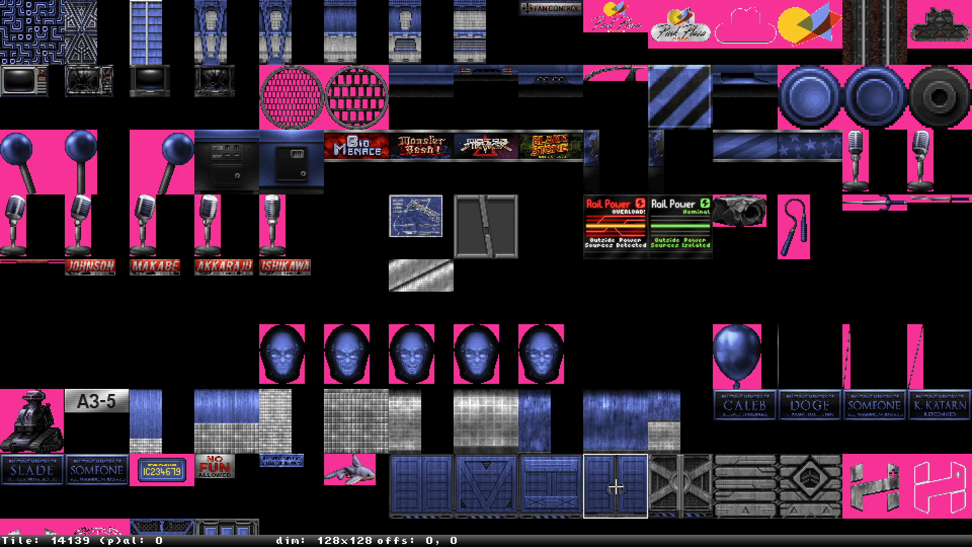
pyautogui.press('Return')
pyautogui.press('Up')
pyautogui.press('Down')
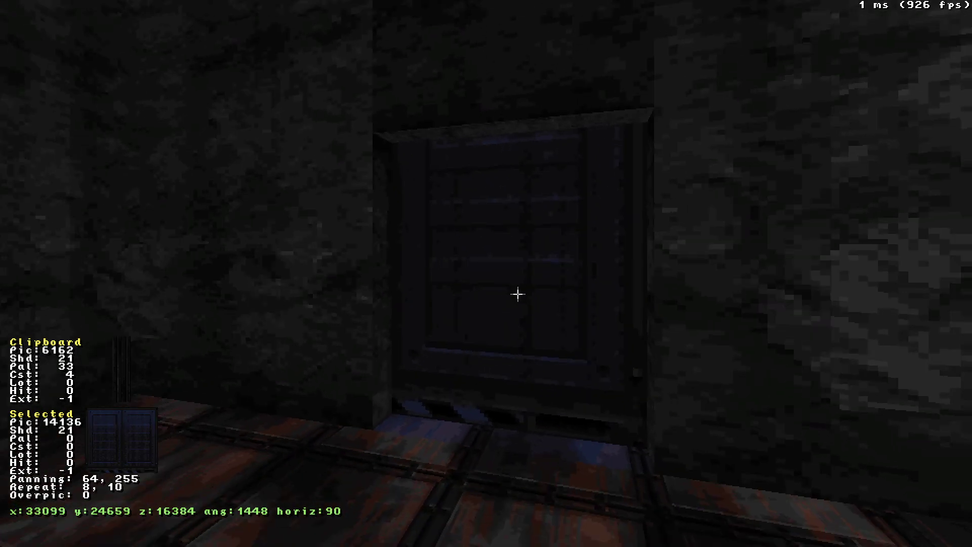
# Apply the V-braced blue door tile 14137 to the closed door and adjust it to panning 131, 255 and repeat 11, 15.
pyautogui.press('Up')
pyautogui.press('v')
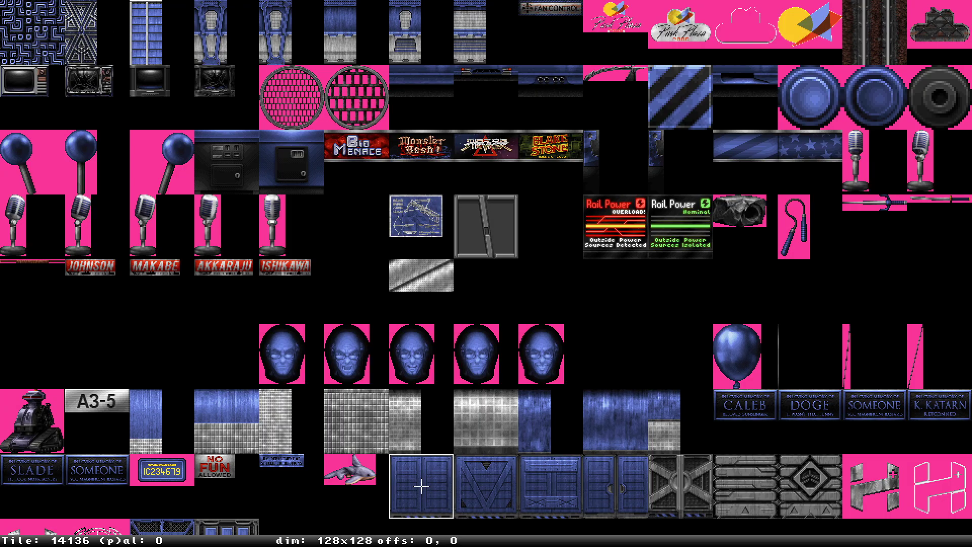
pyautogui.press('Right')
pyautogui.press('Return')
pyautogui.press('Down')
pyautogui.press('Left')
pyautogui.keyDown('alt'); pyautogui.moveTo(517, 294); pyautogui.dragTo(517, 294); pyautogui.keyUp('alt')
pyautogui.keyDown('ctrl'); pyautogui.moveTo(517, 294); pyautogui.dragTo(517, 294); pyautogui.keyUp('ctrl')
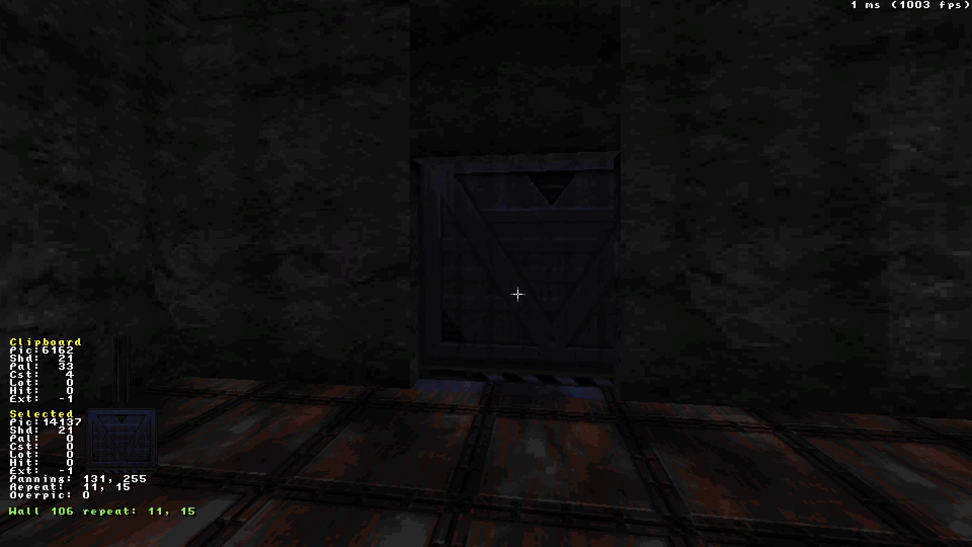
# Set the door texture's repeat to 13, 15.
pyautogui.press('KP_Enter')
pyautogui.rightClick(541, 266)
pyautogui.scroll(3, 557, 256)
pyautogui.keyDown('shift'); pyautogui.moveTo(520, 215); pyautogui.dragTo(627, 356); pyautogui.keyUp('shift')
pyautogui.moveTo(557, 319); pyautogui.dragTo(623, 320)
pyautogui.press('shift')
pyautogui.click(635, 317)
pyautogui.rightClick(587, 458)
pyautogui.press('KP_Enter')
pyautogui.moveTo(531, 306)
pyautogui.mouseDown()
pyautogui.moveTo(536, 324)
pyautogui.moveTo(531, 306)
pyautogui.mouseUp()
pyautogui.click(392, 248)
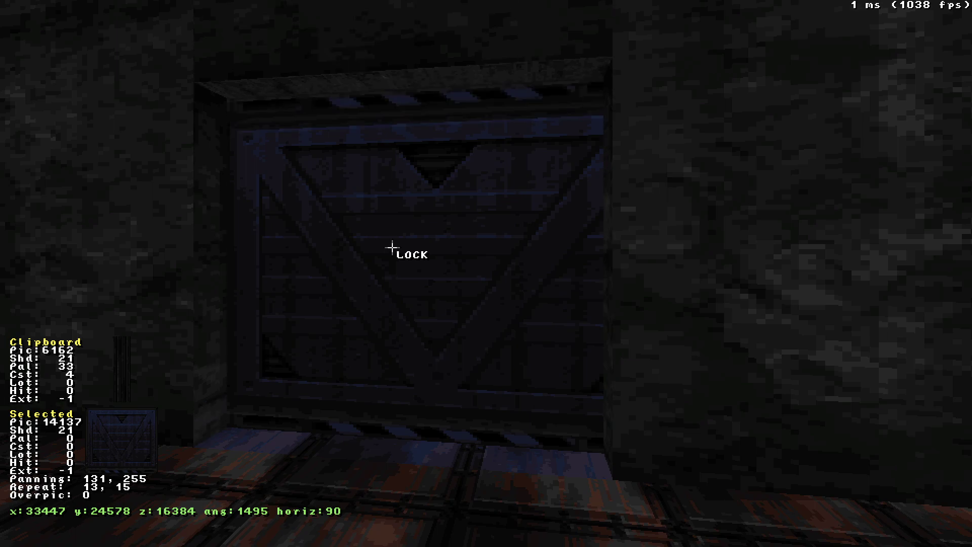
# Raise the ceiling of the doorway strip in front of the textured door.
pyautogui.press('pageup')
pyautogui.press('pageup')
pyautogui.moveTo(392, 247)
pyautogui.mouseDown()
pyautogui.moveTo(396, 266)
pyautogui.moveTo(394, 246)
pyautogui.mouseUp()
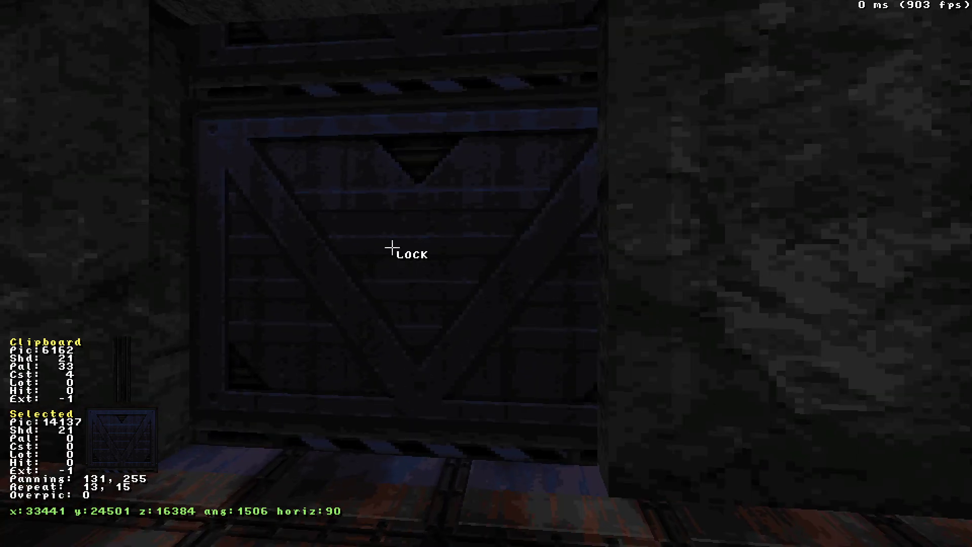
# Fit the door texture to the raised opening with repeat 13, 13 and panning 131, 2.
pyautogui.press('alt+KP_8')
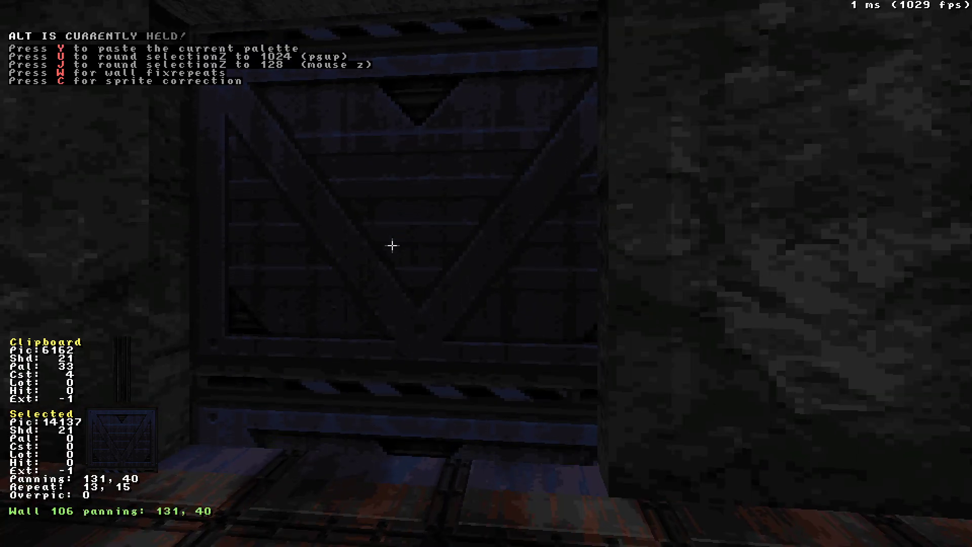
pyautogui.press('KP_8')
pyautogui.press('KP_8')
pyautogui.press('alt')
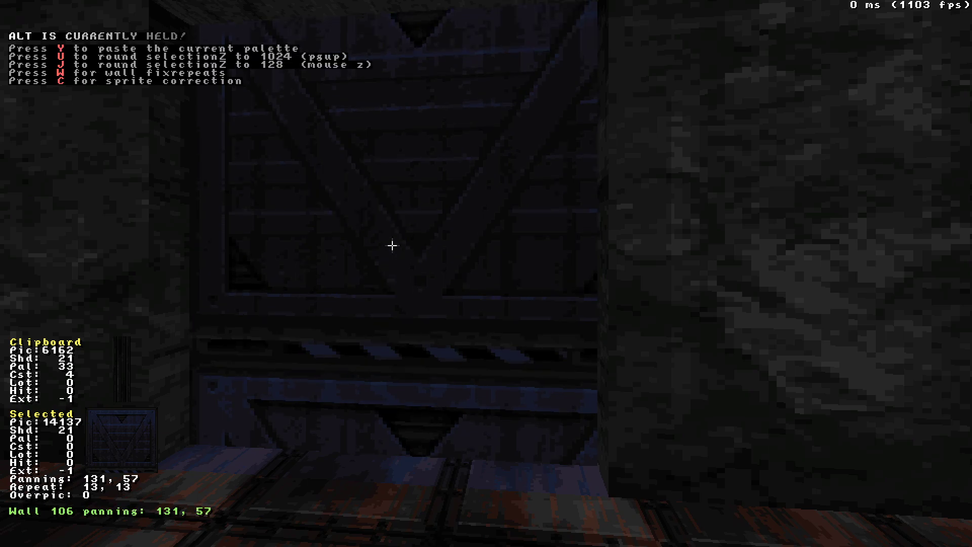
pyautogui.press('alt+KP_8')
pyautogui.press('alt+KP_8')
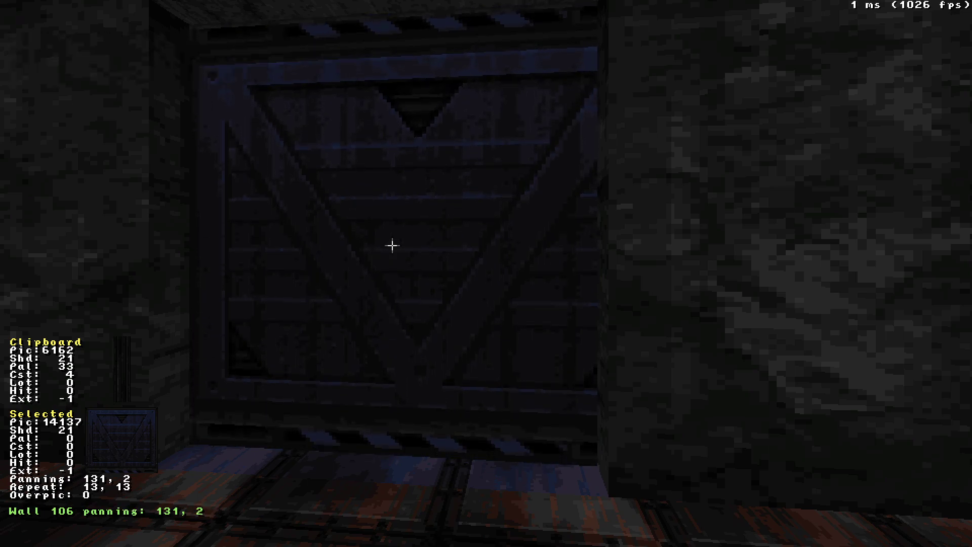
# Refine the door texture's repeat to 15, 12 so one full panel fills the opening.
pyautogui.press('KP_8')
pyautogui.press('KP_6')
pyautogui.press('KP_6')
pyautogui.press('alt')
pyautogui.press('Down')
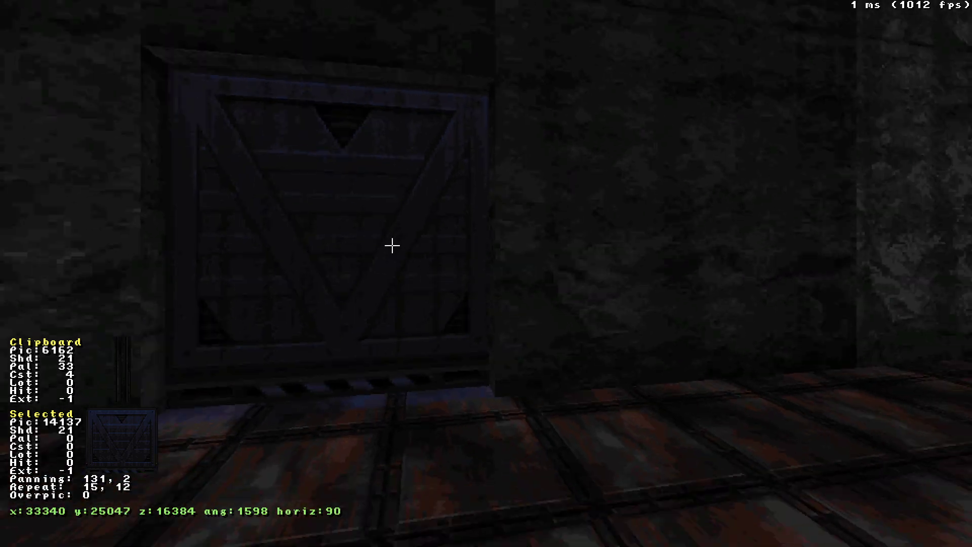
# Centre the door texture horizontally in the opening by setting its panning to 132, 2.
pyautogui.press('Down')
pyautogui.press('Left')
pyautogui.press('Up')
pyautogui.press('alt+KP_6')
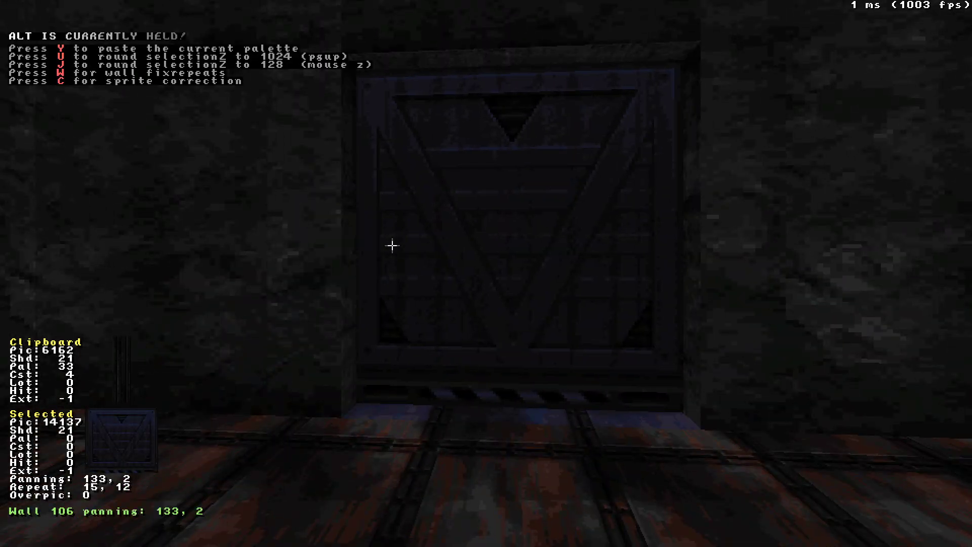
pyautogui.press('Down')
pyautogui.press('Right')
pyautogui.press('Up')
pyautogui.press('Left')
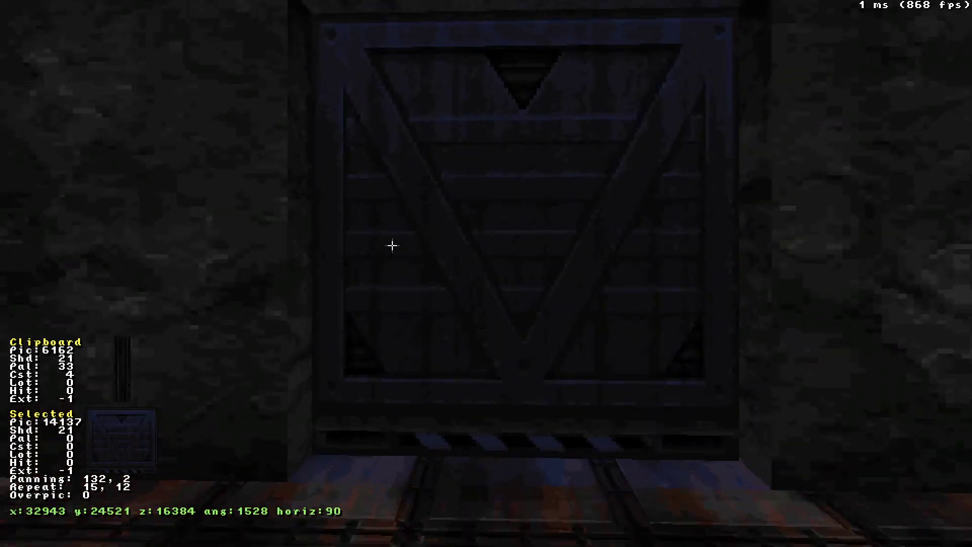
# Copy the finished door texture, tile 14137, onto the door's opposite face in the blue-floored room.
pyautogui.press('Tab')
pyautogui.hotkey('shift', 'Down')
pyautogui.hotkey('shift', 'Left')
pyautogui.press('Right')
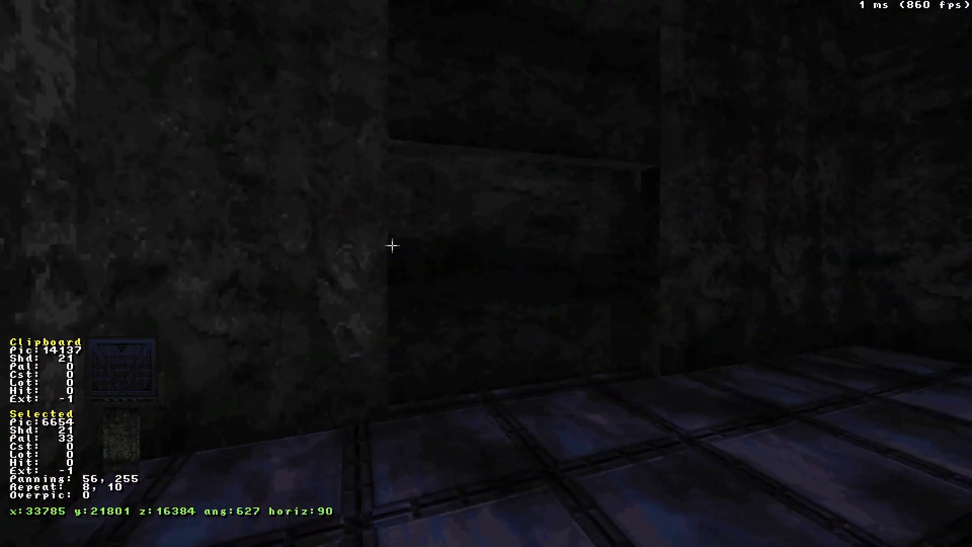
pyautogui.press('Return')
pyautogui.press('alt')
pyautogui.moveTo(432, 243); pyautogui.dragTo(588, 263)
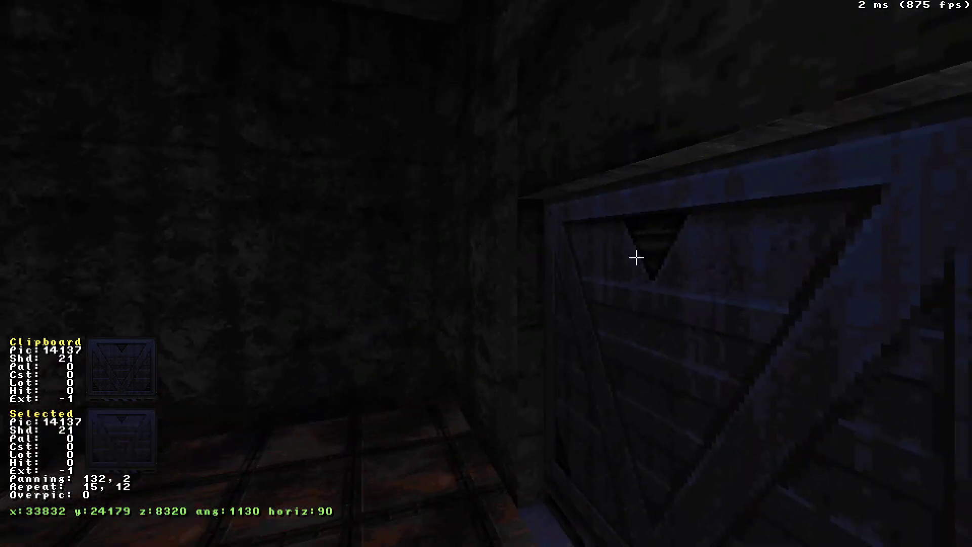
# Raise the door frame's ceiling on the blue-floored side to Z 5120.
pyautogui.press('Tab')
pyautogui.moveTo(648, 162); pyautogui.dragTo(649, 163)
pyautogui.press('Up')
pyautogui.press('Right')
pyautogui.click(708, 178)
pyautogui.click(653, 104)
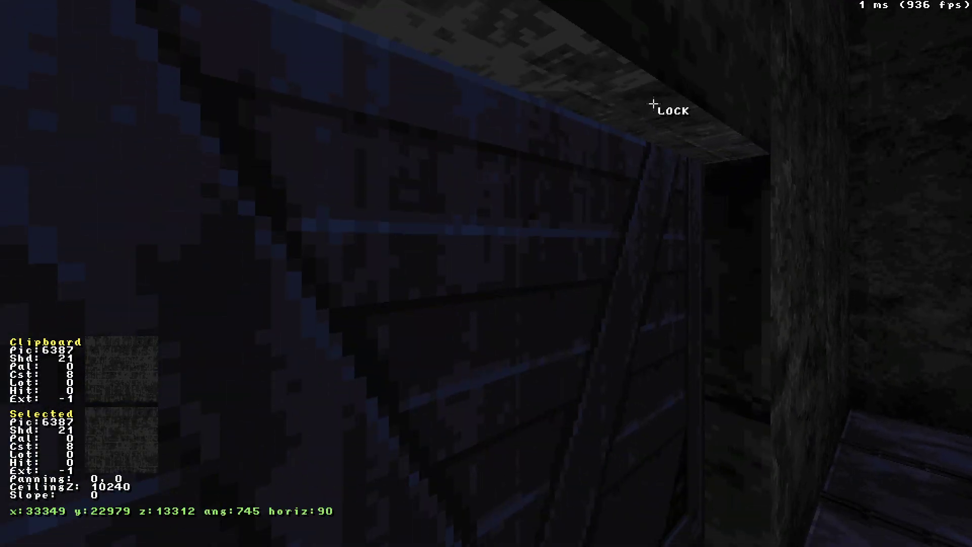
pyautogui.hotkey('ctrl', 'shift')
pyautogui.hotkey('ctrl', 'shift', 'w')
pyautogui.moveTo(653, 103); pyautogui.dragTo(653, 103)
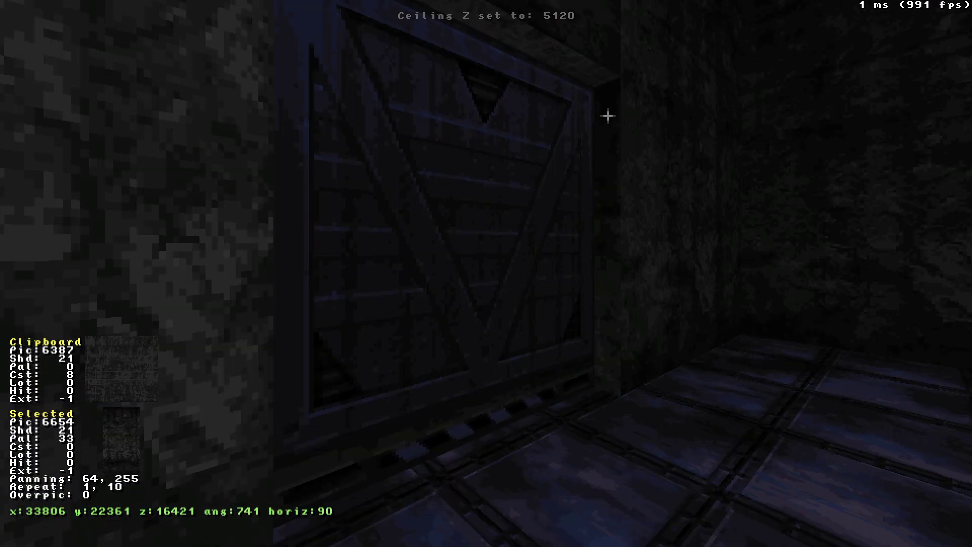
# Apply hazard-stripe tile 6154 to the threshold floor in front of the door in the rust-floored room.
pyautogui.moveTo(472, 197); pyautogui.dragTo(472, 197)
pyautogui.press('Right')
pyautogui.press('Up')
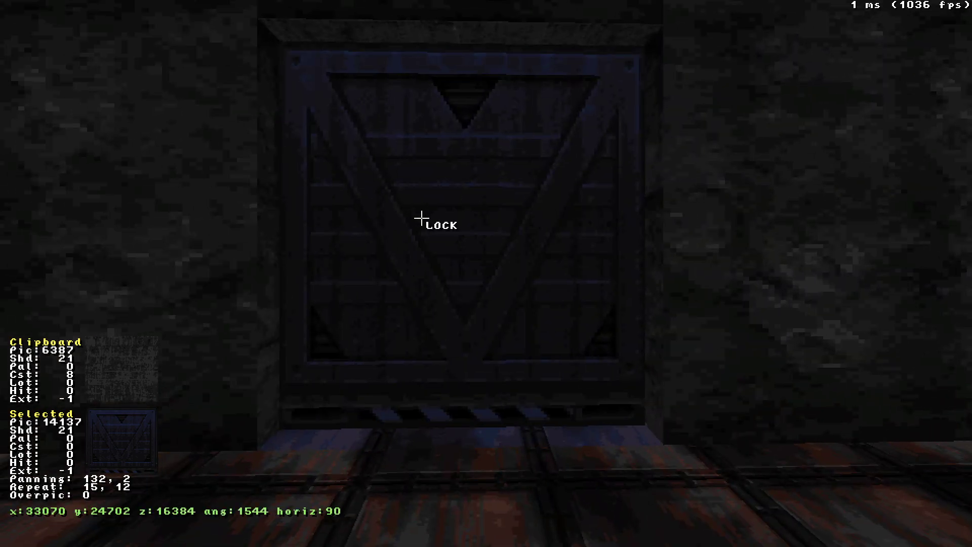
pyautogui.press('Left')
pyautogui.press('v')
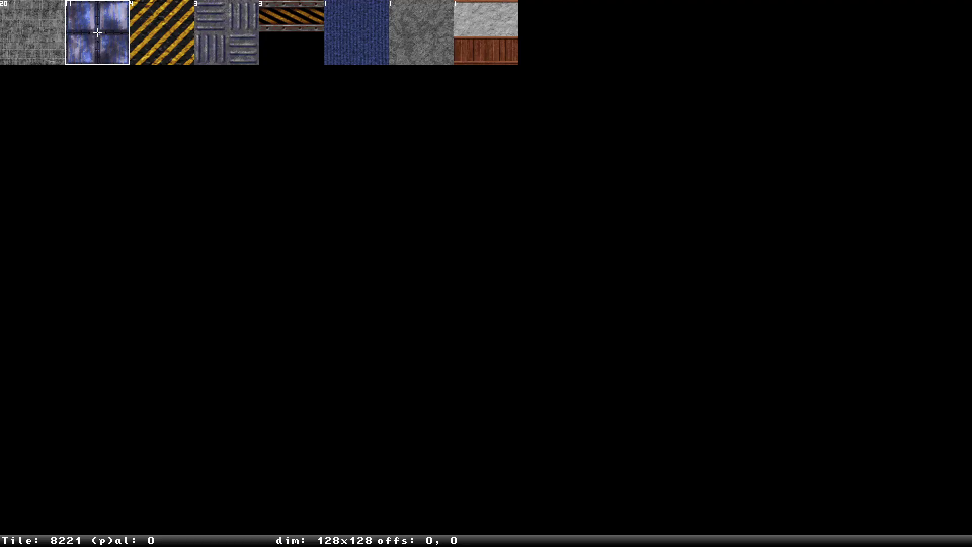
pyautogui.click(162, 33)
pyautogui.press('Right')
pyautogui.press('Left')
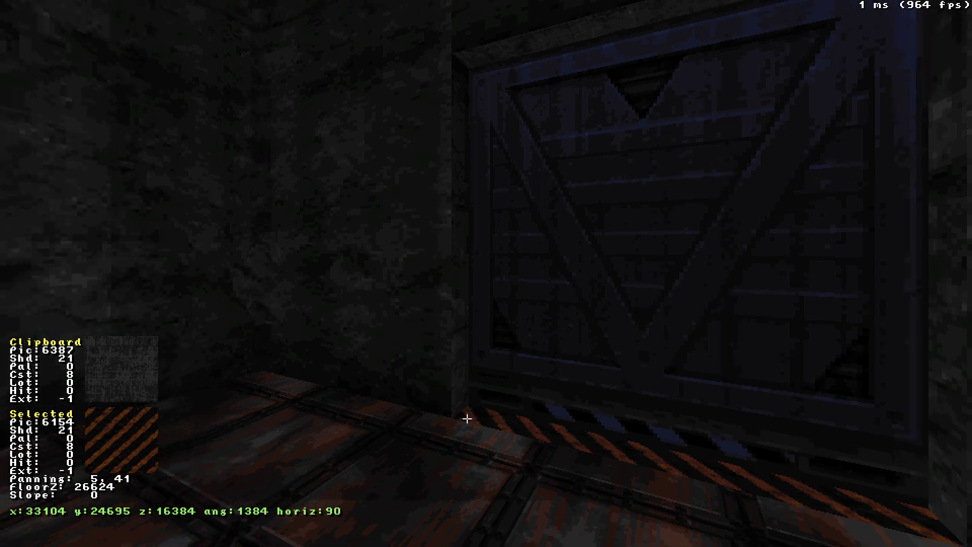
# Copy the hazard-stripe floor, tile 6154, onto the threshold strip on the door's blue-floored side.
pyautogui.press('Tab')
pyautogui.hotkey('shift', 'Up')
pyautogui.press('Left')
pyautogui.press('Down')
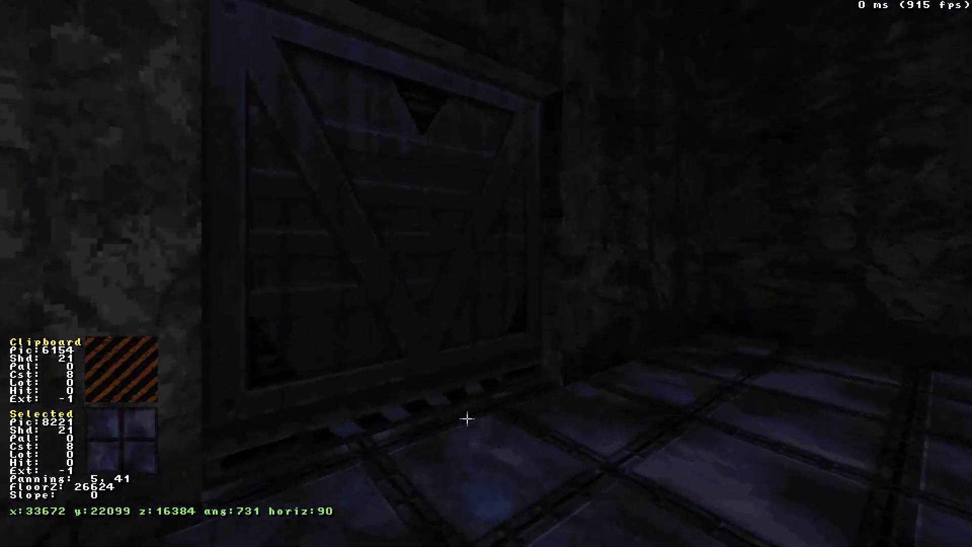
pyautogui.press('Left')
pyautogui.hotkey('shift', 'Up')
pyautogui.press('Right')
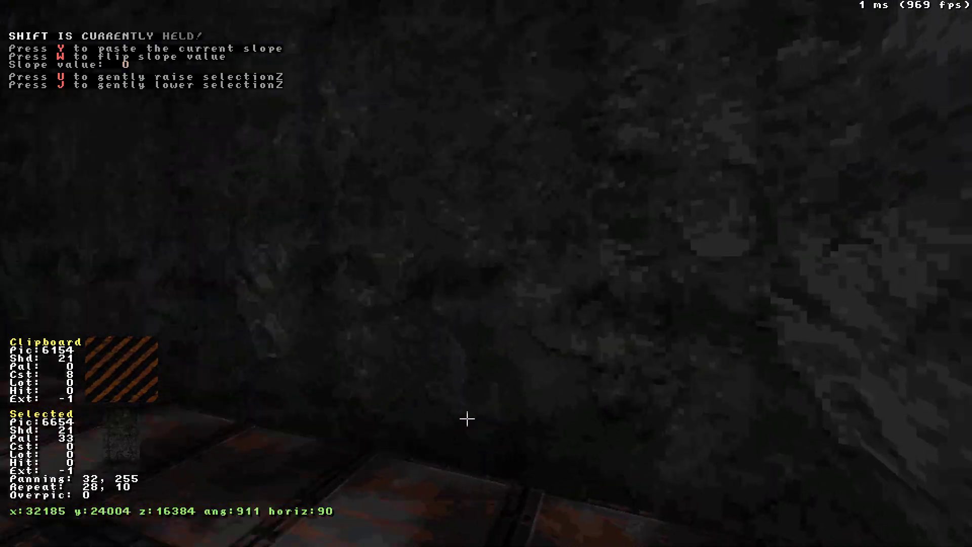
# Recolour the door face in the rust-floored room with palette 29.
pyautogui.press('Right')
pyautogui.press('Down')
pyautogui.press('Up')
pyautogui.hotkey('alt', 'p')
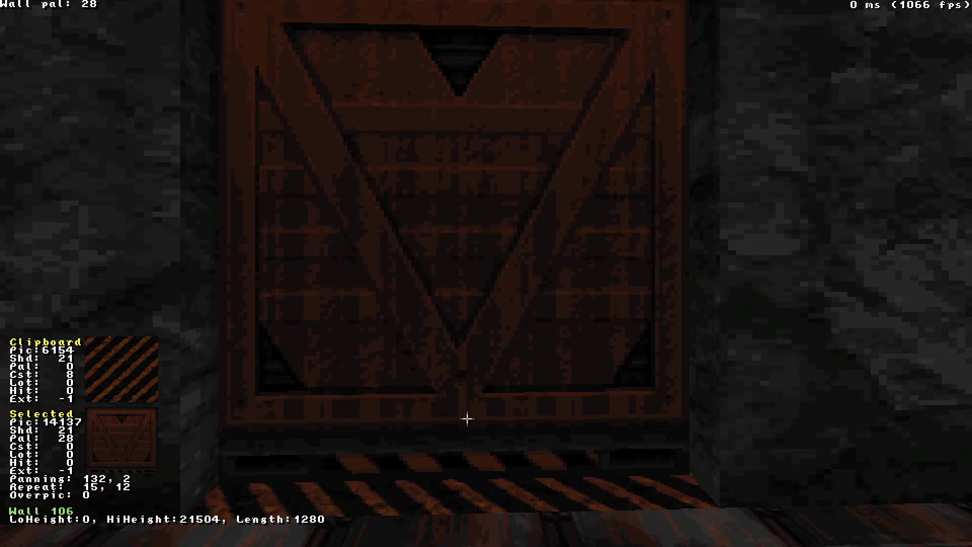
pyautogui.press('Down')
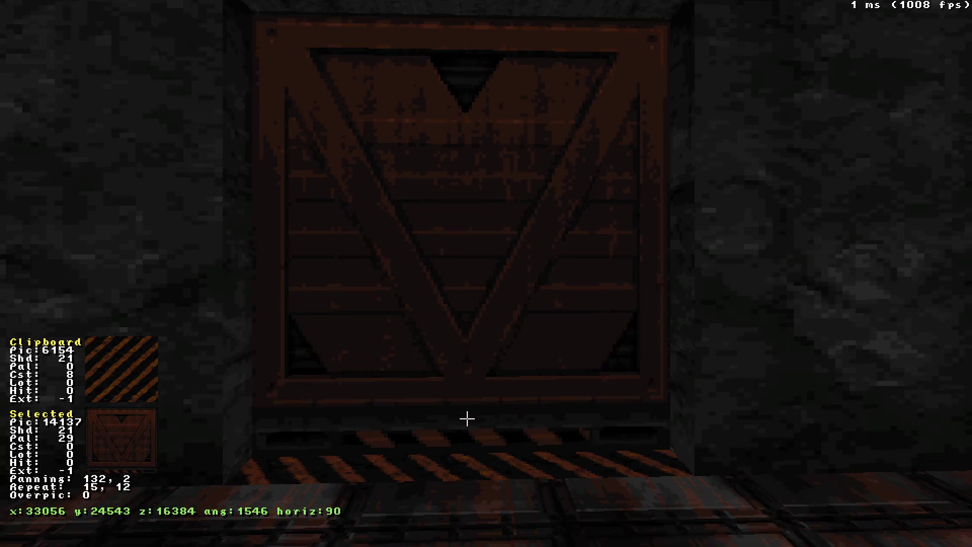
# Apply palette 29 to the door's opposite face in the blue-floored room.
pyautogui.press('Tab')
pyautogui.moveTo(541, 259); pyautogui.dragTo(541, 259)
pyautogui.hotkey('alt', 'p')
pyautogui.write('29')
pyautogui.press('Return')
pyautogui.moveTo(321, 334); pyautogui.dragTo(321, 334)
pyautogui.moveTo(243, 306); pyautogui.dragTo(243, 306)
pyautogui.moveTo(468, 405); pyautogui.dragTo(465, 404)
pyautogui.moveTo(231, 368); pyautogui.dragTo(231, 368)
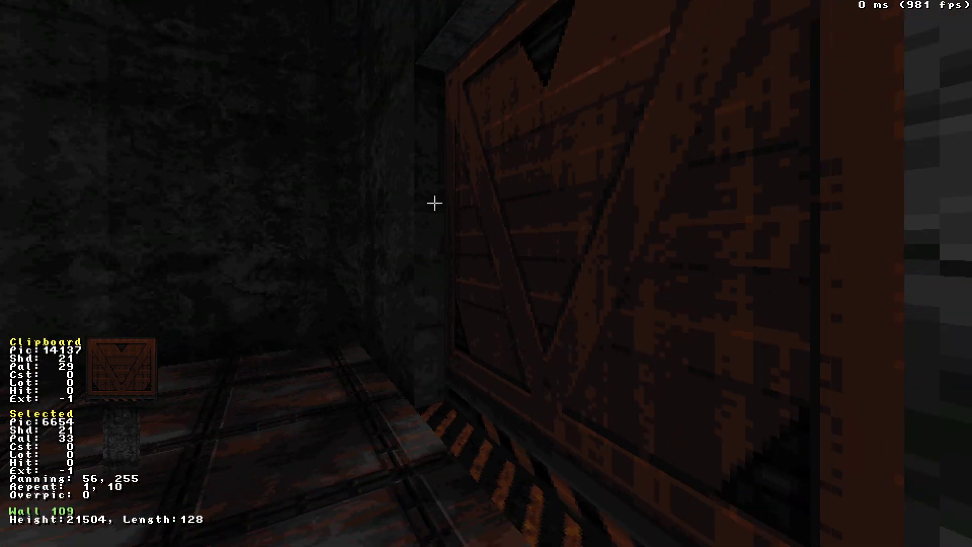
# Texture the door frame's ceiling with the wall's tile 6654, palette 33, and darken its shade to 25.
pyautogui.press('alt')
pyautogui.moveTo(435, 202); pyautogui.dragTo(435, 202)
pyautogui.press('alt')
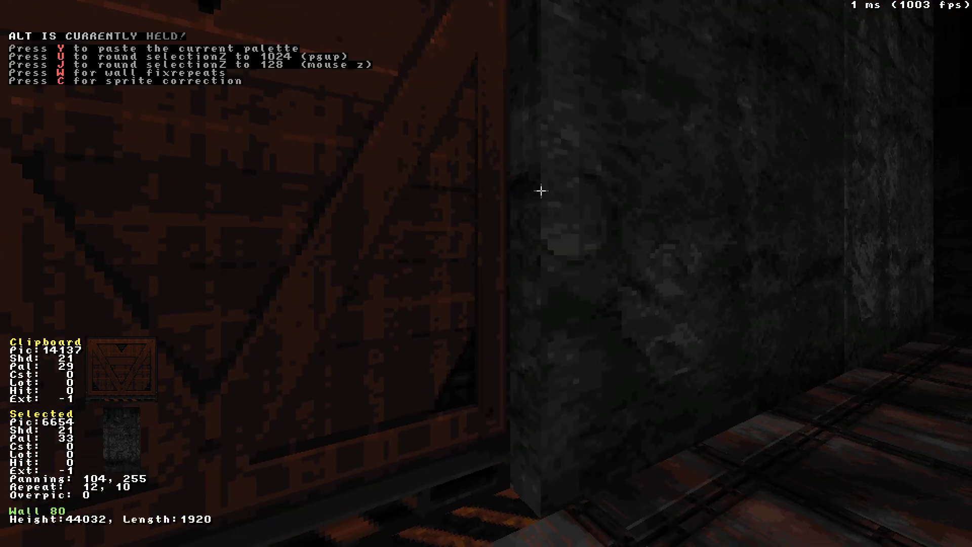
pyautogui.press('Down')
pyautogui.press('alt')
pyautogui.press('Left')
pyautogui.click(442, 59)
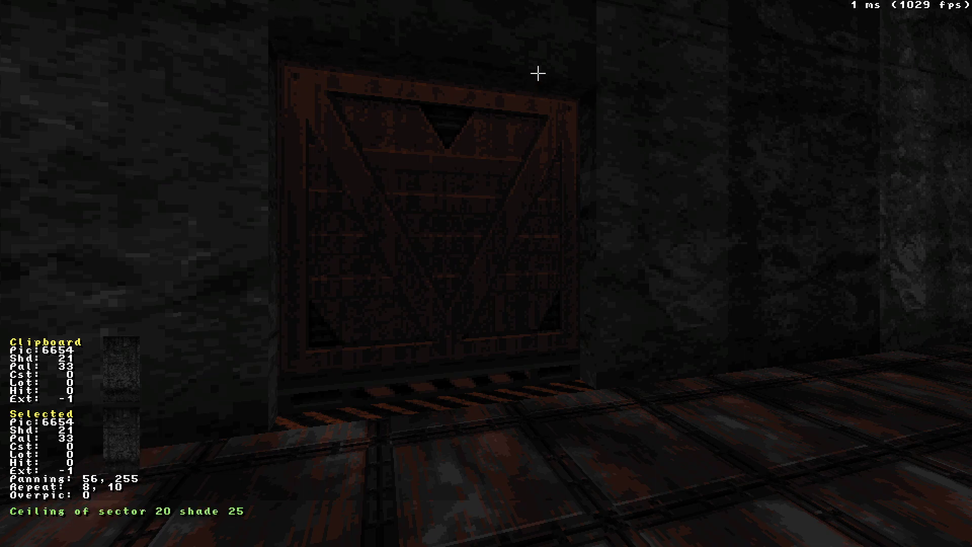
pyautogui.moveTo(546, 171); pyautogui.dragTo(544, 171)
pyautogui.moveTo(607, 220); pyautogui.dragTo(607, 220)
pyautogui.press('alt')
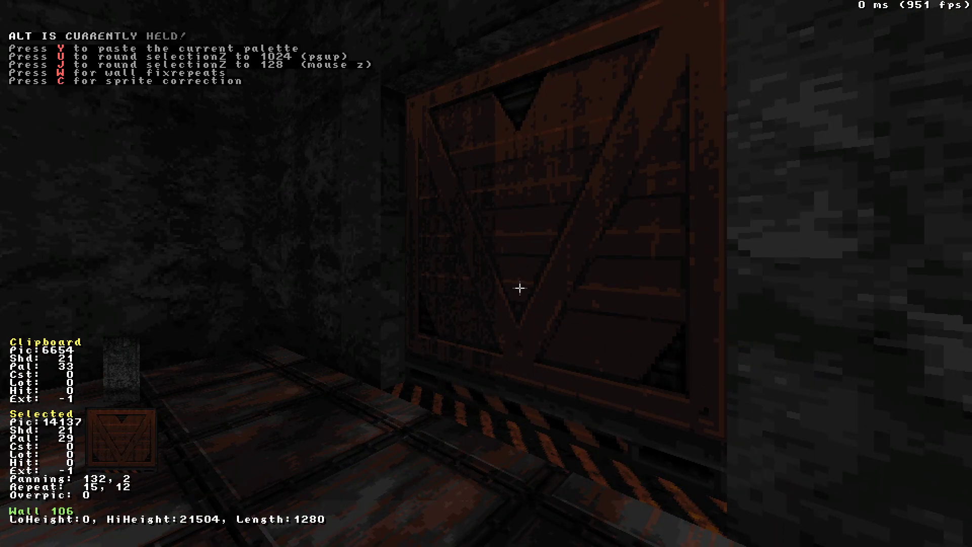
# Set the middle door sector's floor to tile 6155, the metal track with hazard stripes.
pyautogui.moveTo(562, 296); pyautogui.dragTo(562, 295)
pyautogui.press('v')
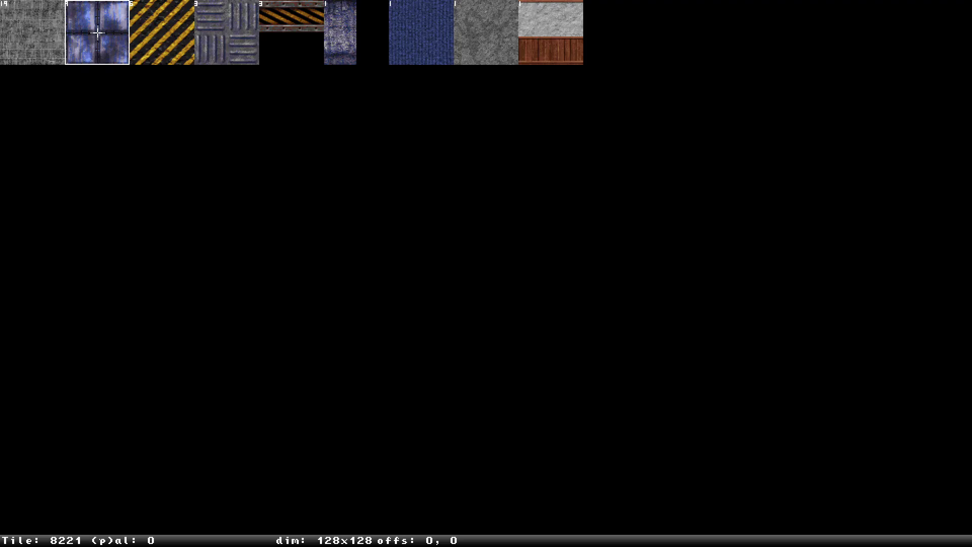
pyautogui.click(291, 15)
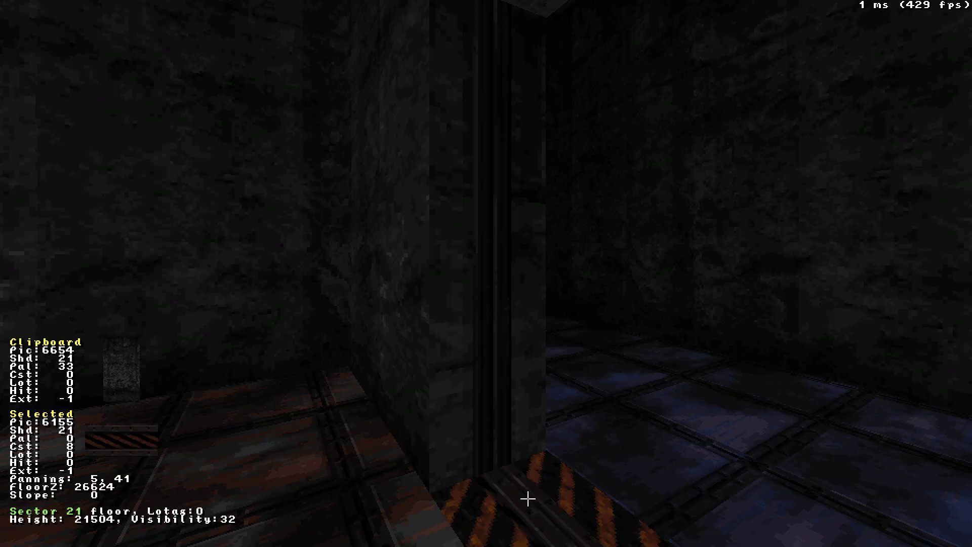
pyautogui.moveTo(436, 533); pyautogui.dragTo(435, 533)
# Duplicate the existing door's group of effect sprites and place the copies in the new door sector.
pyautogui.press('KP_Enter')
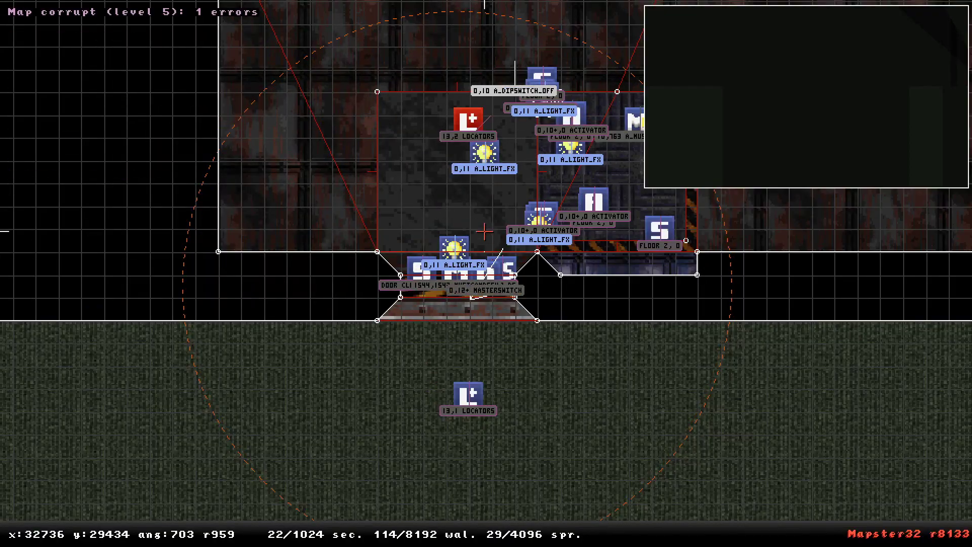
pyautogui.scroll(4, 486, 275)
pyautogui.scroll(2, 486, 275)
pyautogui.keyDown('shift'); pyautogui.moveTo(262, 281); pyautogui.dragTo(710, 362); pyautogui.keyUp('shift')
pyautogui.press('Insert')
pyautogui.scroll(-5, 590, 331)
pyautogui.moveTo(590, 330); pyautogui.dragTo(486, 263)
pyautogui.scroll(6, 487, 263)
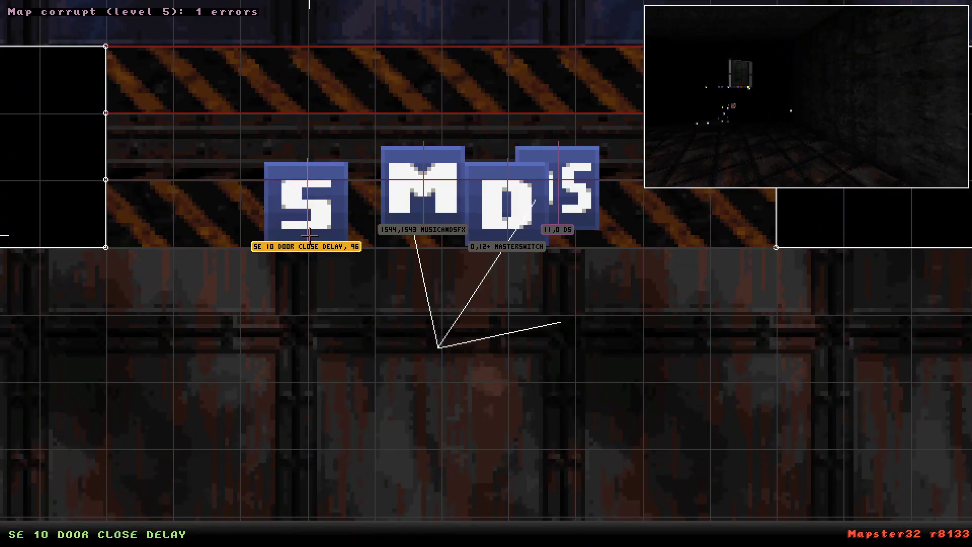
# Move the copied sprites into the middle strip of the new door and set its floor panning to 8, 68.
pyautogui.moveTo(309, 236); pyautogui.dragTo(270, 156)
pyautogui.press('l')
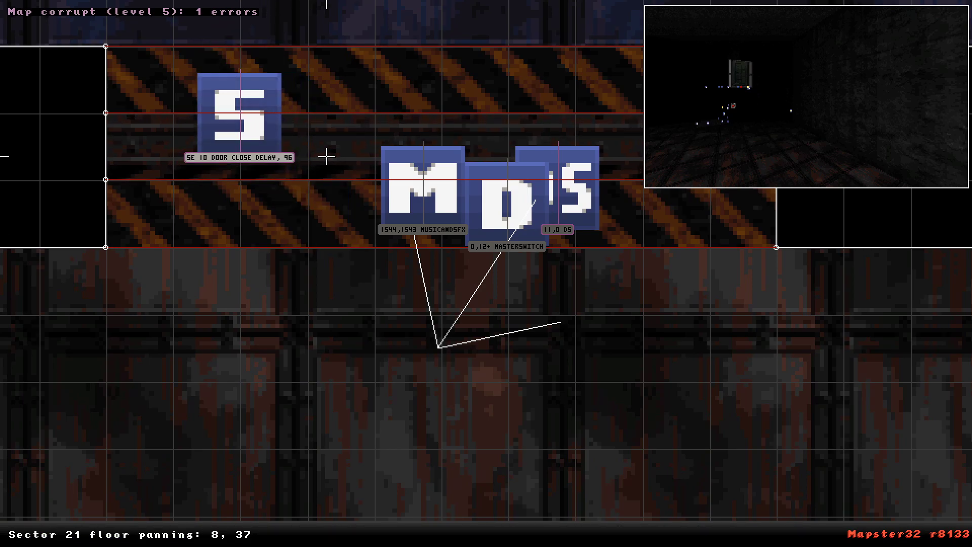
pyautogui.press('KP_2')
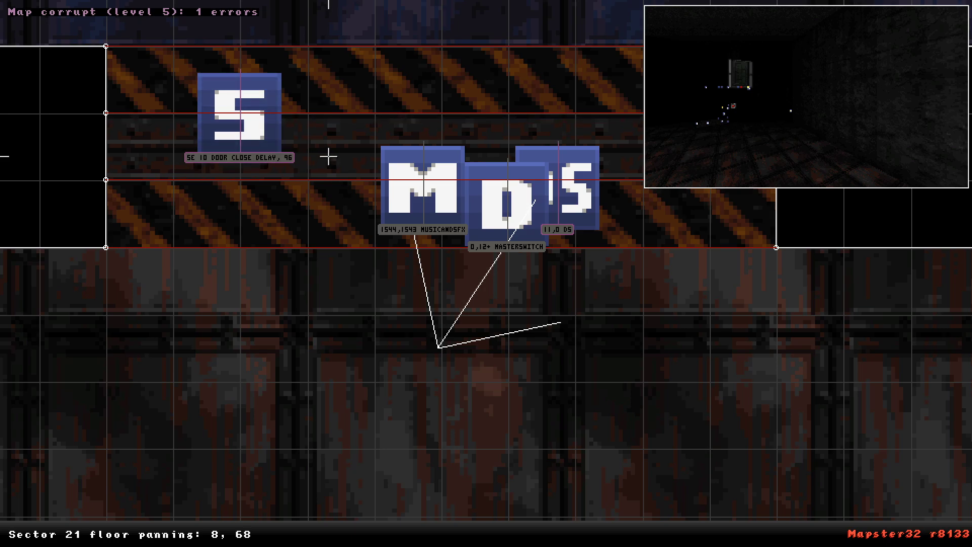
pyautogui.moveTo(401, 231); pyautogui.dragTo(409, 167)
pyautogui.moveTo(568, 229); pyautogui.dragTo(589, 138)
# Set the door speed (DS) sprite's lo-tag and hi-tag to 0 and delete the copied MASTERSWITCH sprite.
pyautogui.press('t')
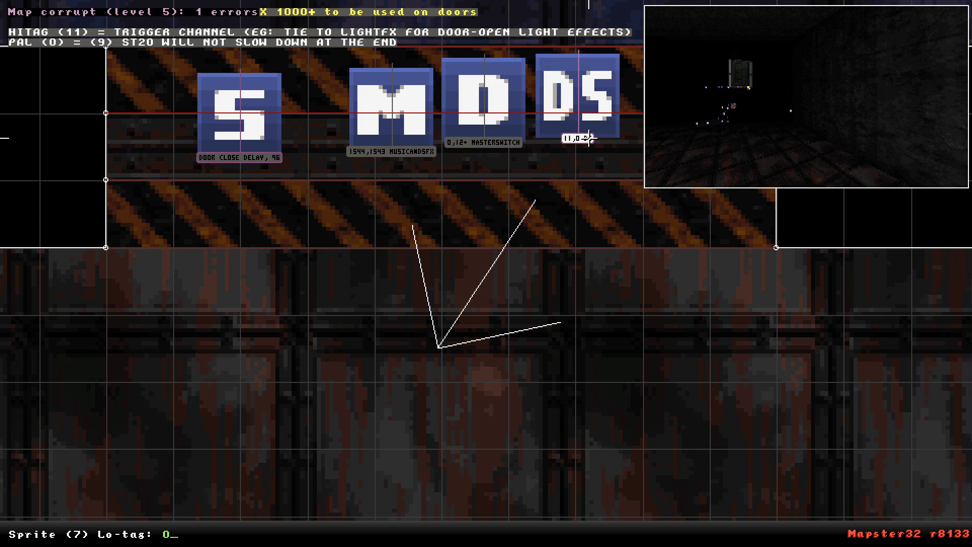
pyautogui.press('Return')
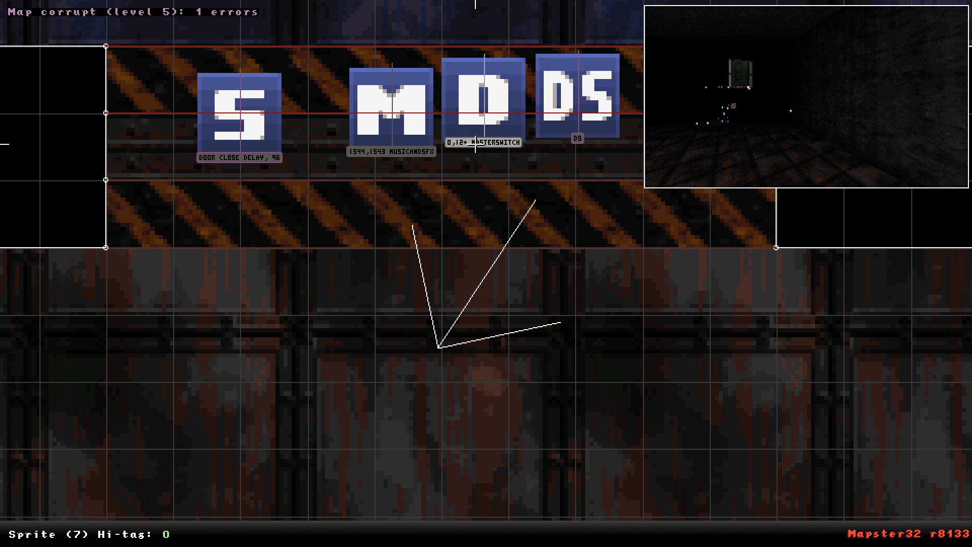
pyautogui.press('Delete')
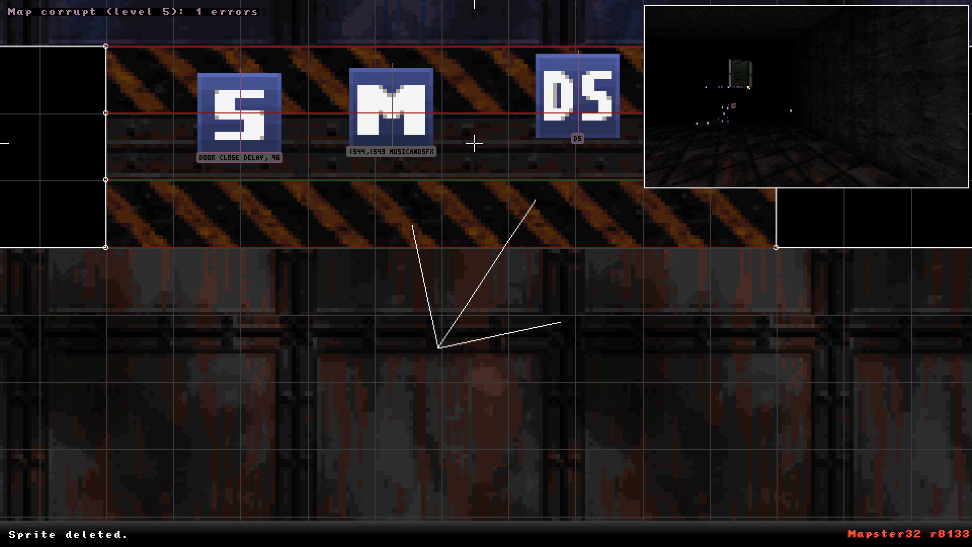
# Find the metal door 1 open and close sounds in the sound index and set the MUSICANDSFX sprite's tags to 1542, 1541.
pyautogui.press('F8')
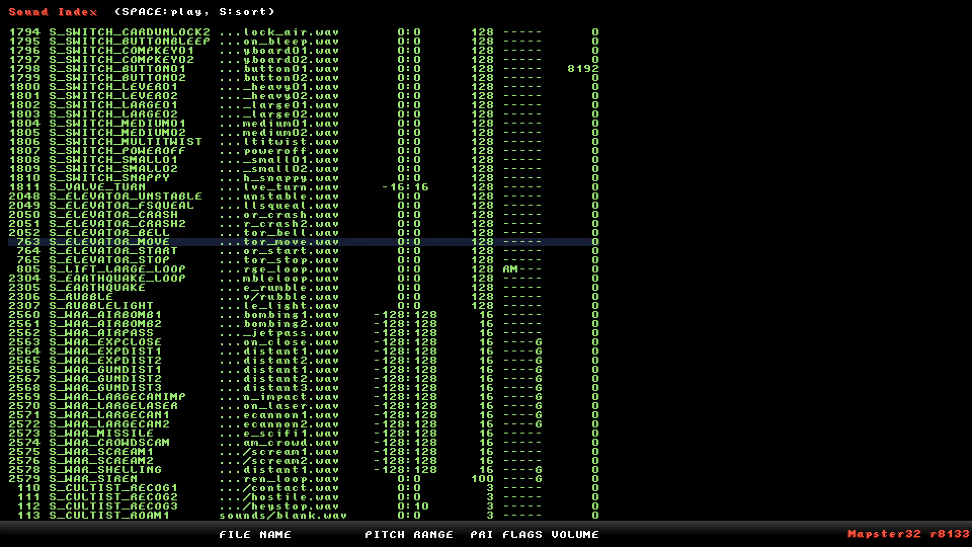
pyautogui.scroll(3, 303, 274)
pyautogui.write('g15')
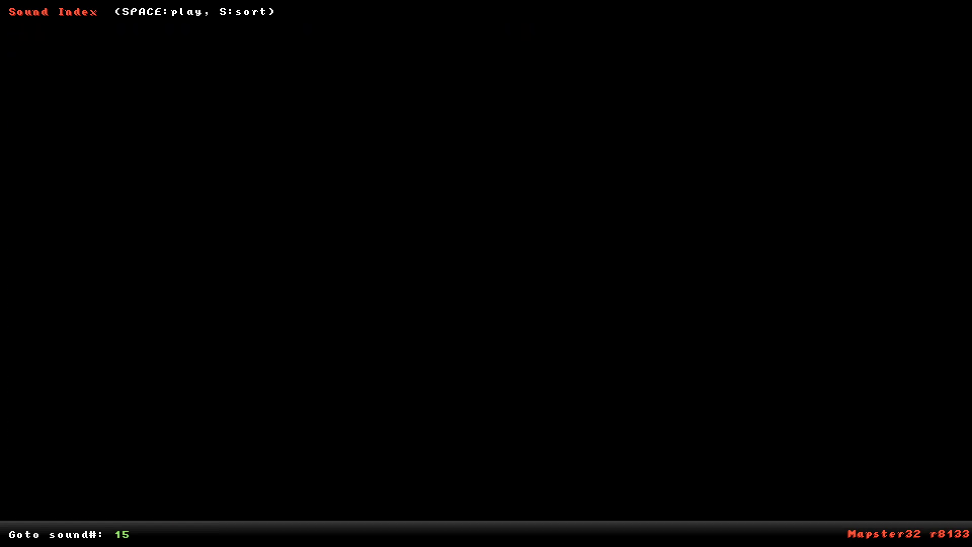
pyautogui.write('44')
pyautogui.press('Return')
pyautogui.press('Up')
pyautogui.press('Up')
pyautogui.press('Up')
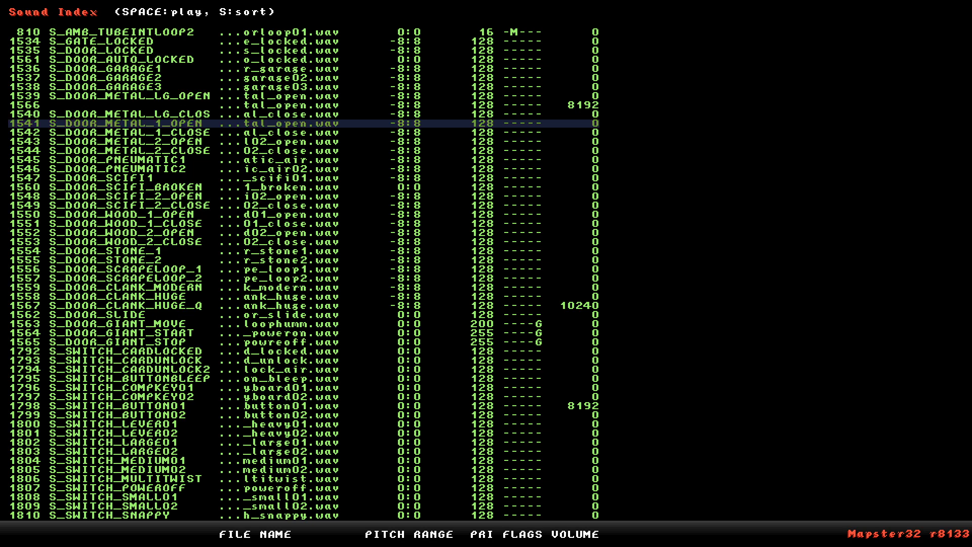
pyautogui.press('Down')
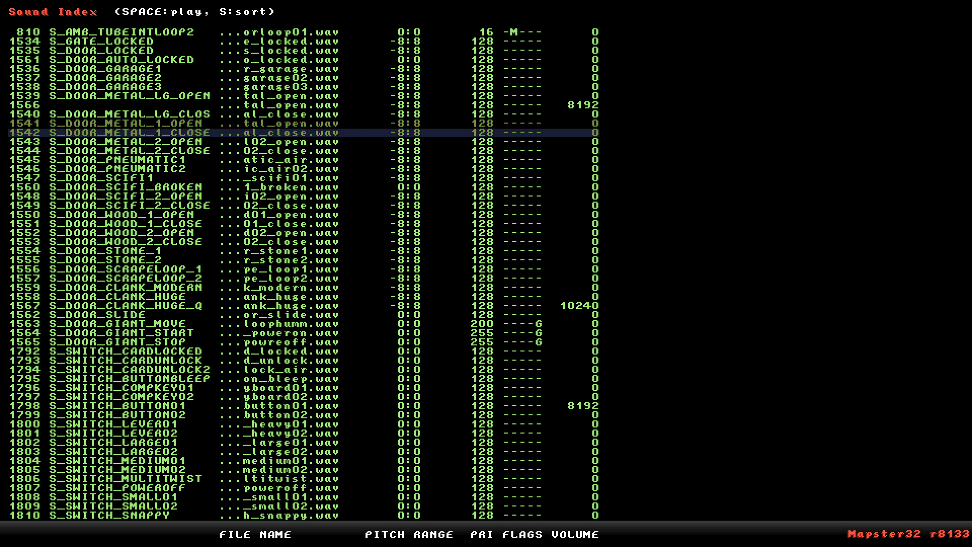
pyautogui.press('Escape')
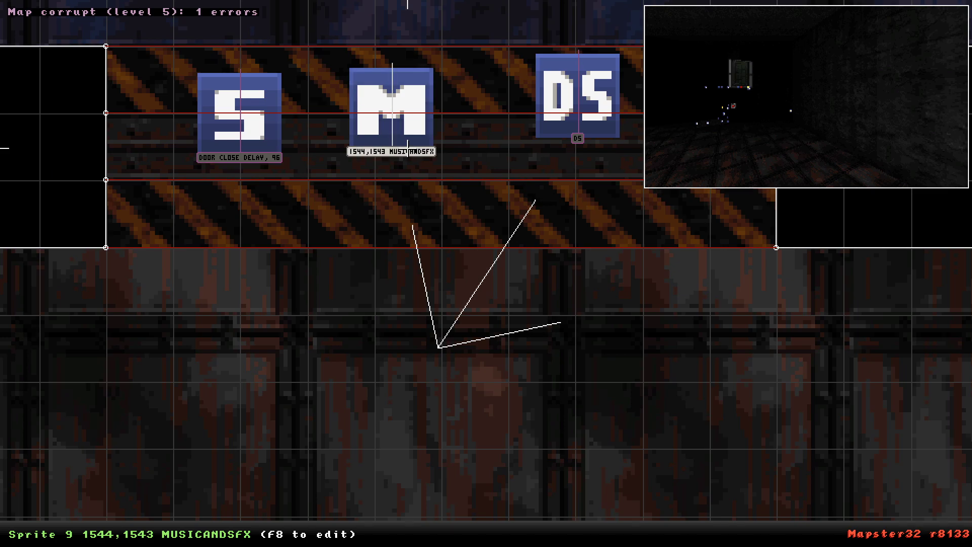
pyautogui.press('F2')
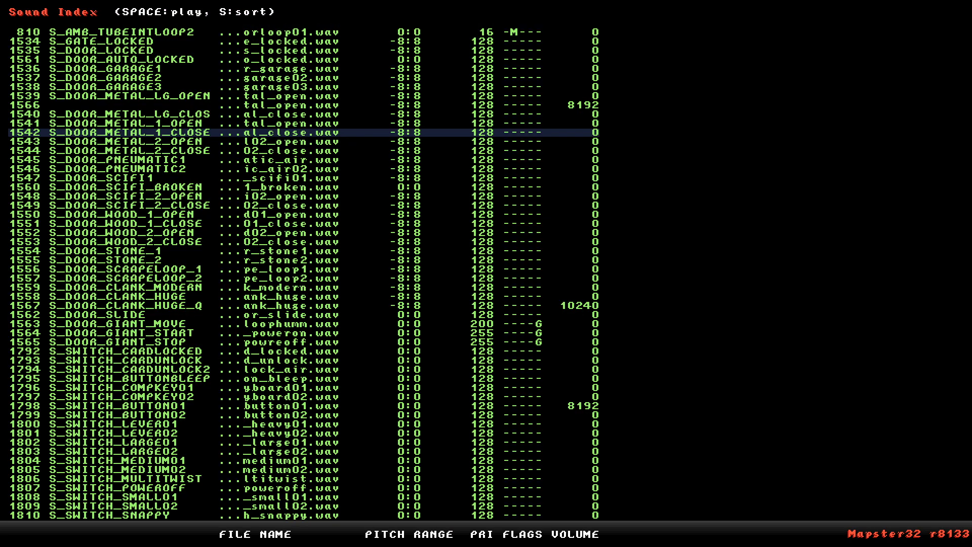
pyautogui.press('Escape')
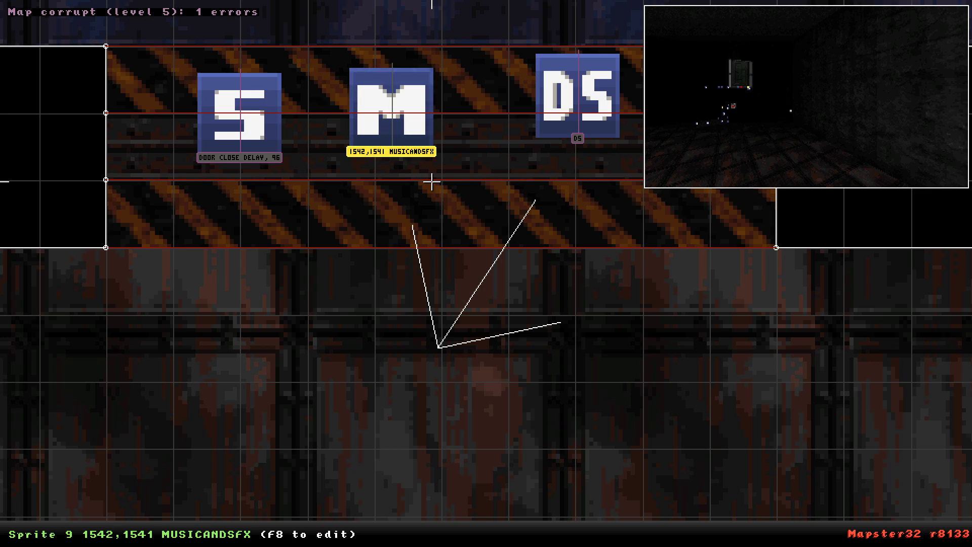
# Line up the SE, MUSICANDSFX and DS sprites side by side at the west end of the door sector.
pyautogui.moveTo(392, 152); pyautogui.dragTo(368, 154)
pyautogui.moveTo(240, 158); pyautogui.dragTo(196, 147)
pyautogui.moveTo(326, 152); pyautogui.dragTo(261, 144)
pyautogui.moveTo(577, 140); pyautogui.dragTo(402, 147)
pyautogui.scroll(-5, 486, 282)
pyautogui.moveTo(486, 282); pyautogui.dragTo(481, 272, button='right')
pyautogui.scroll(3, 482, 271)
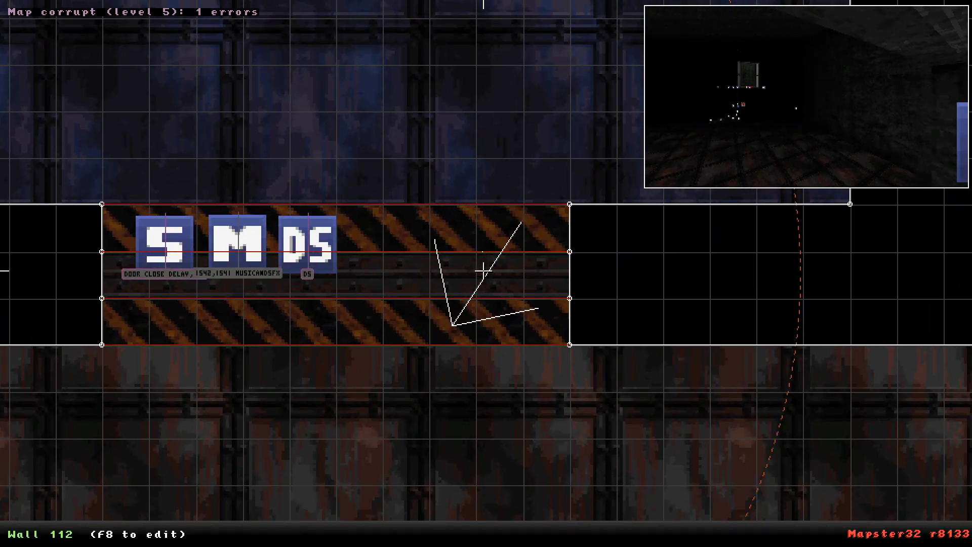
# Raise the door's ceiling level with the frame at Z 5120 and apply hazard-stripe tile 6154 to its underside.
pyautogui.press('KP_Enter')
pyautogui.moveTo(405, 323); pyautogui.dragTo(403, 320)
pyautogui.moveTo(401, 335); pyautogui.dragTo(400, 335)
pyautogui.moveTo(342, 313); pyautogui.dragTo(341, 313)
pyautogui.moveTo(518, 165); pyautogui.dragTo(517, 164)
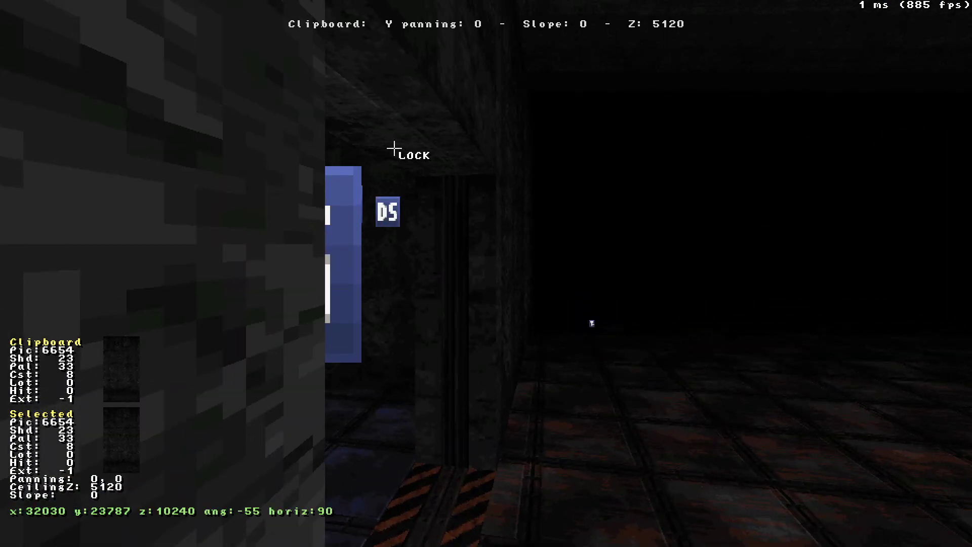
pyautogui.moveTo(394, 148); pyautogui.dragTo(394, 148)
pyautogui.moveTo(445, 476); pyautogui.dragTo(446, 477)
pyautogui.moveTo(445, 476); pyautogui.dragTo(481, 492, button='middle')
pyautogui.press('Tab')
pyautogui.moveTo(422, 252); pyautogui.dragTo(422, 252, button='middle')
pyautogui.press('Return')
pyautogui.moveTo(417, 120); pyautogui.dragTo(418, 120)
# Lower the door sector's ceiling to the floor to close the door, and check both of its faces.
pyautogui.press('Down')
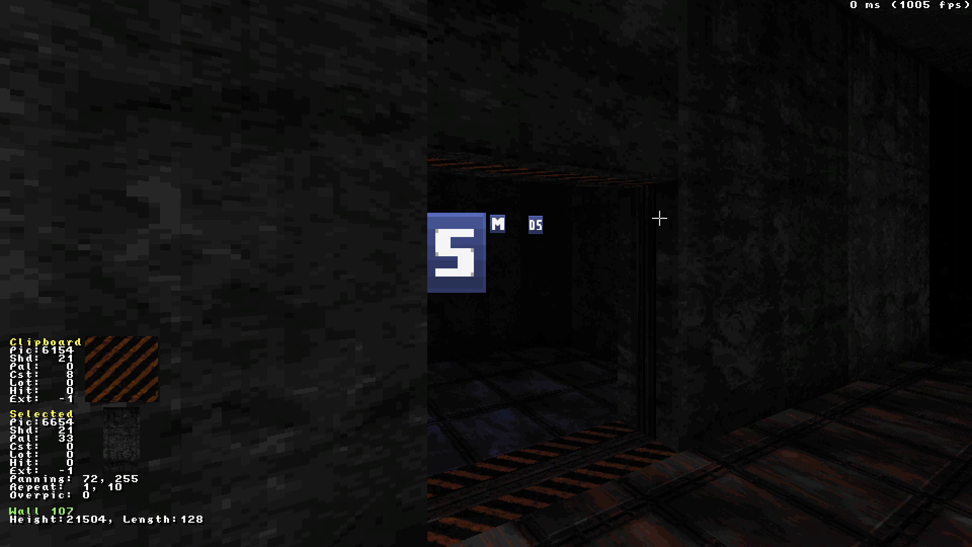
pyautogui.press('Up')
pyautogui.press('Right')
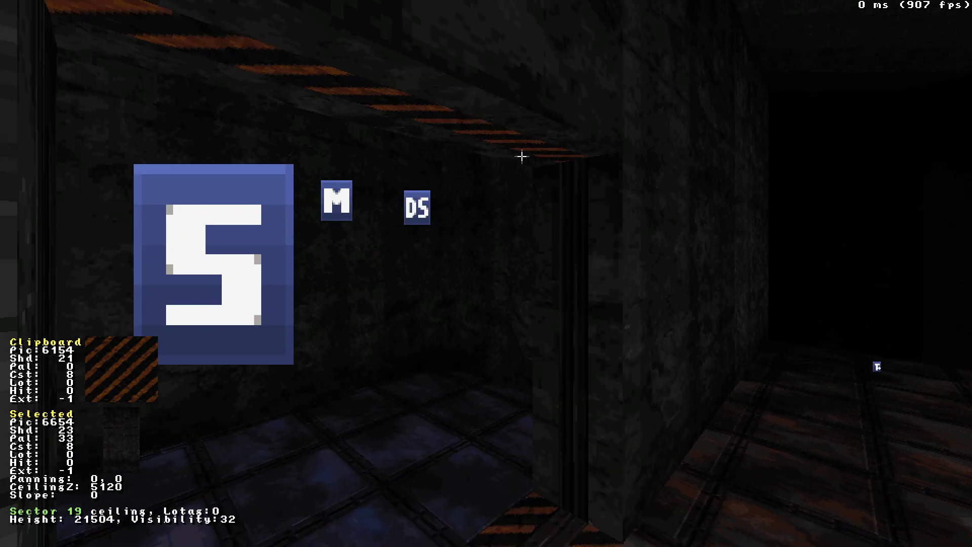
pyautogui.hotkey('alt', 'pagedown')
pyautogui.moveTo(495, 167); pyautogui.dragTo(495, 167)
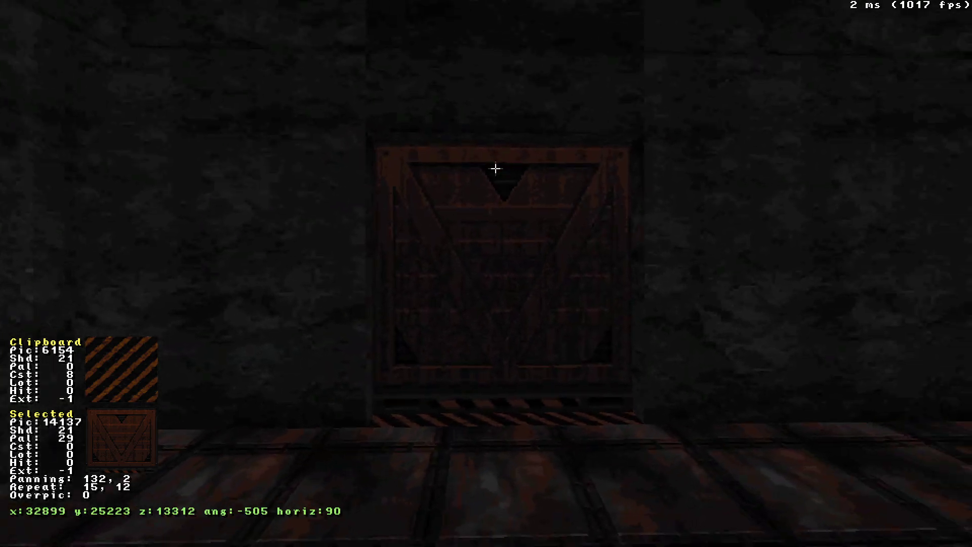
pyautogui.moveTo(490, 407); pyautogui.dragTo(490, 407)
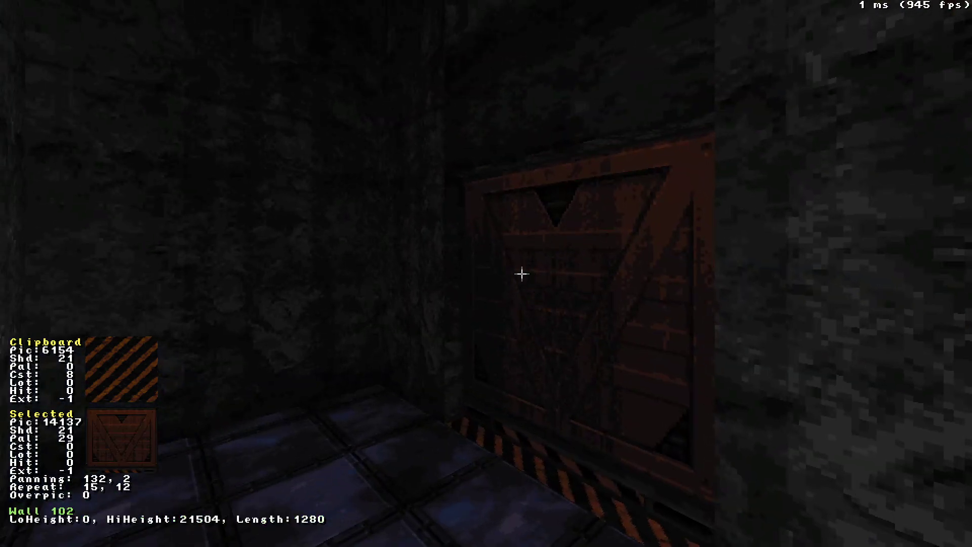
# Apply rusty metal panel tile 6605 to the stone end wall of the side room behind the door.
pyautogui.moveTo(497, 349); pyautogui.dragTo(547, 351)
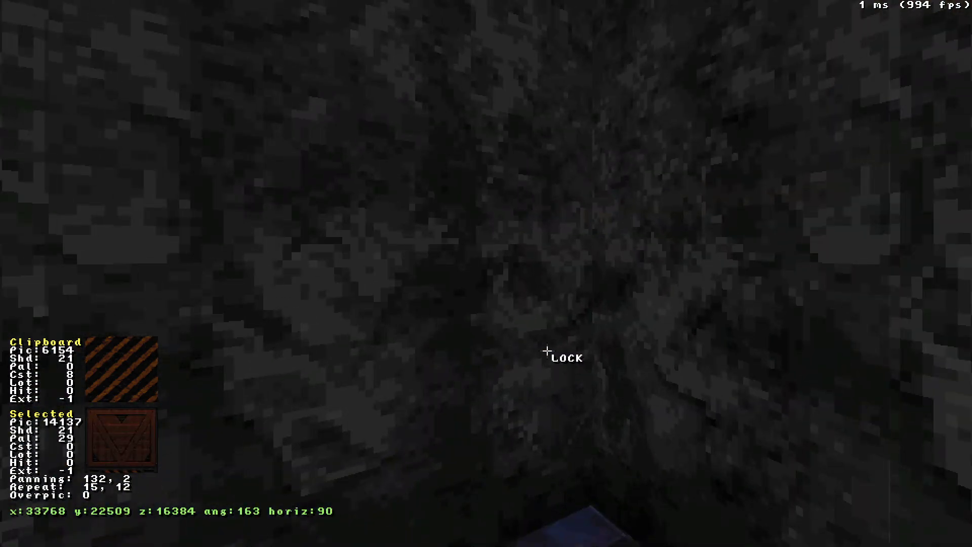
pyautogui.press('KP_Enter')
pyautogui.scroll(-8, 559, 253)
pyautogui.rightClick(360, 276)
pyautogui.scroll(-7, 481, 271)
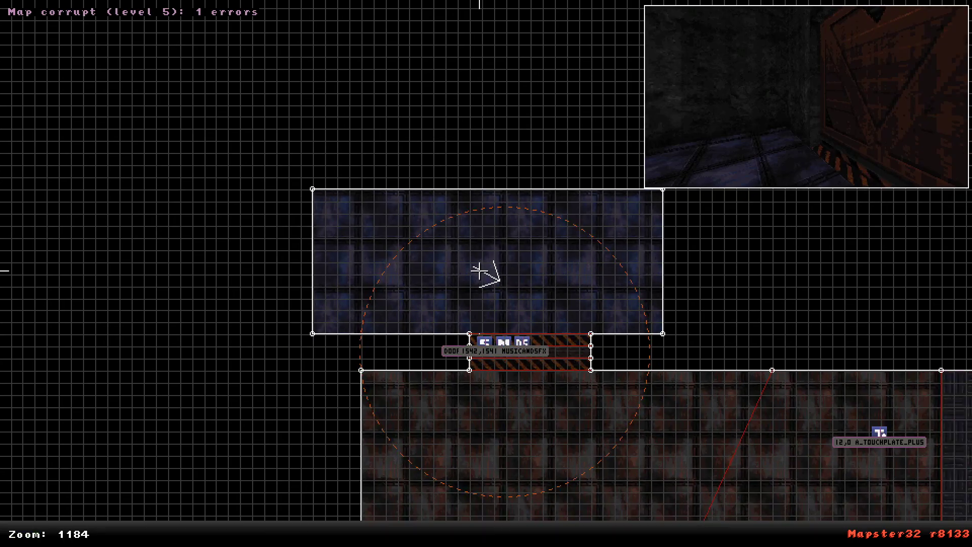
pyautogui.press('KP_Enter')
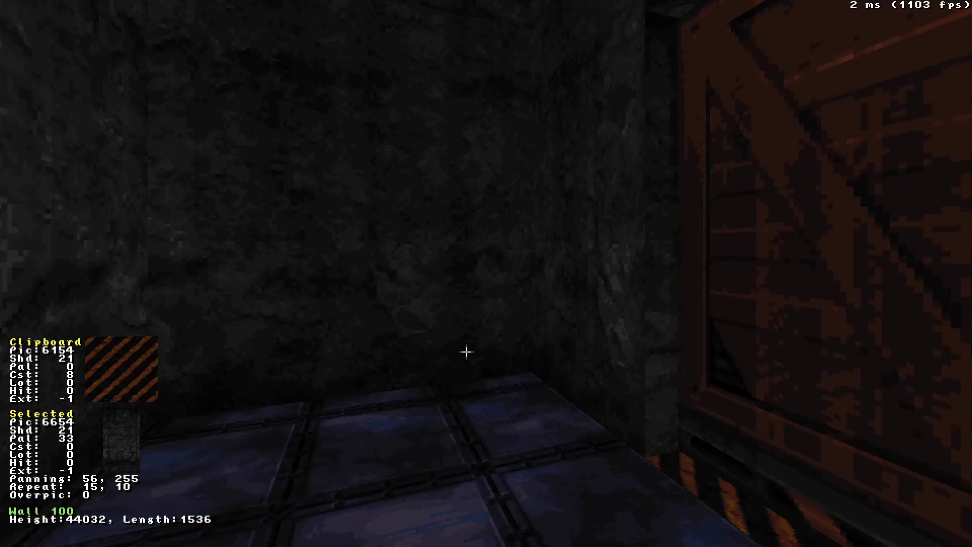
pyautogui.press('v')
pyautogui.scroll(-1, 616, 486)
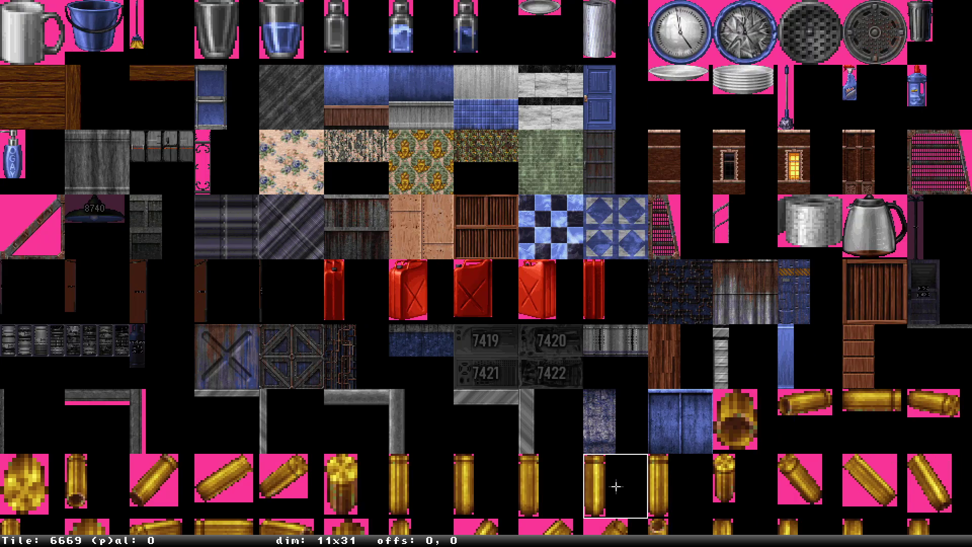
pyautogui.click(356, 227)
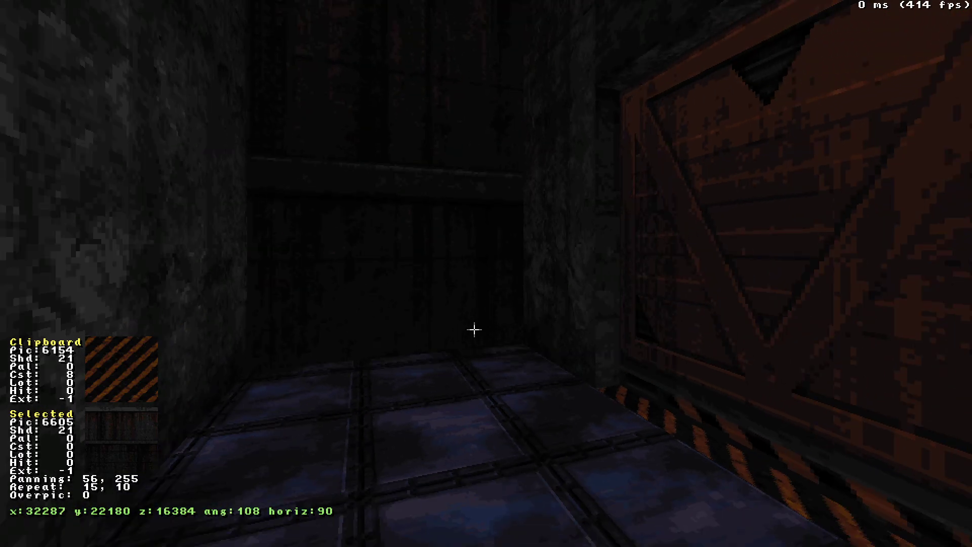
# Copy the panel texture 6605 onto the side room's other stone walls and auto-align it across them.
pyautogui.press('z')
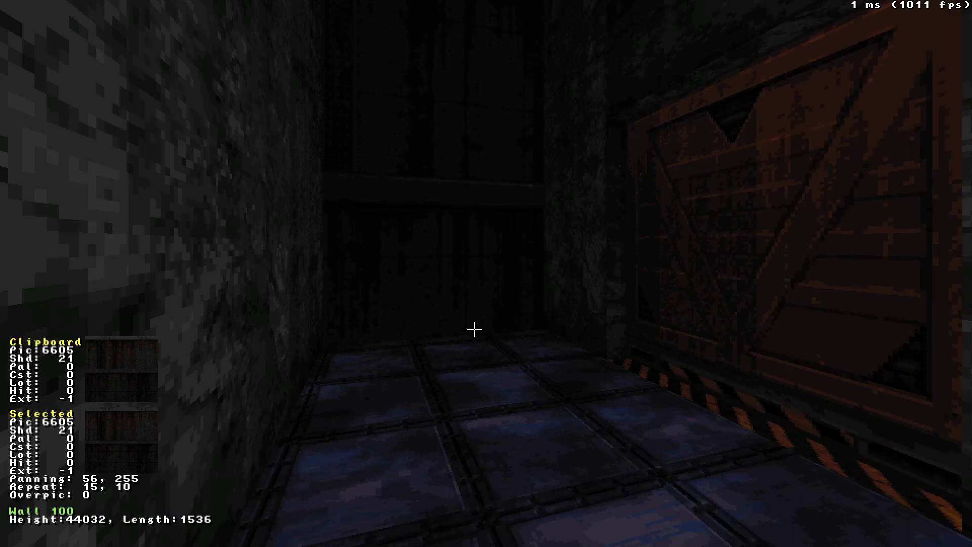
pyautogui.press('Return')
pyautogui.moveTo(568, 173); pyautogui.dragTo(568, 173, button='middle')
pyautogui.press('Return')
pyautogui.press('Return')
pyautogui.press('Return')
pyautogui.press('Return')
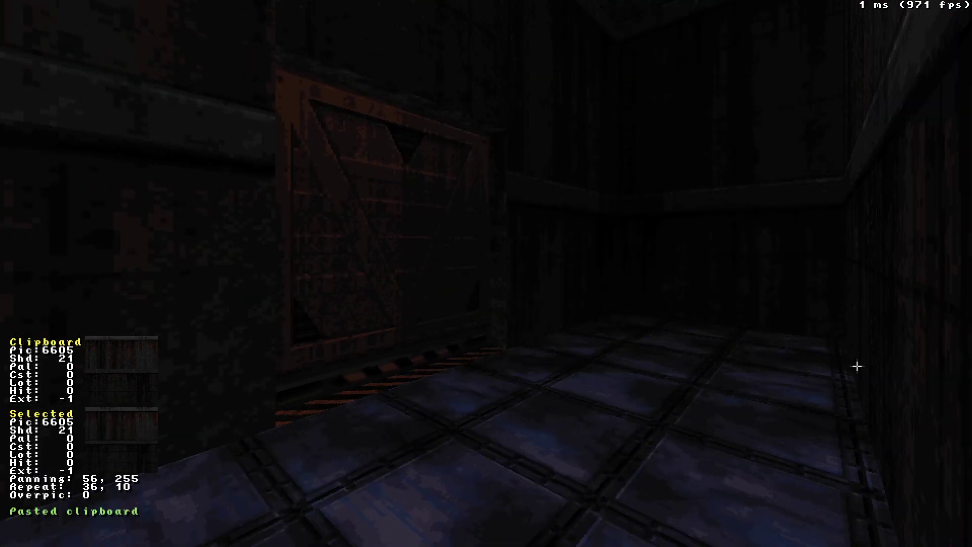
pyautogui.hotkey('shift', '.')
# Set the side room sector's visibility to 0.
pyautogui.moveTo(781, 197); pyautogui.dragTo(781, 197, button='middle')
pyautogui.press('alt')
pyautogui.press('Left')
pyautogui.press('Down')
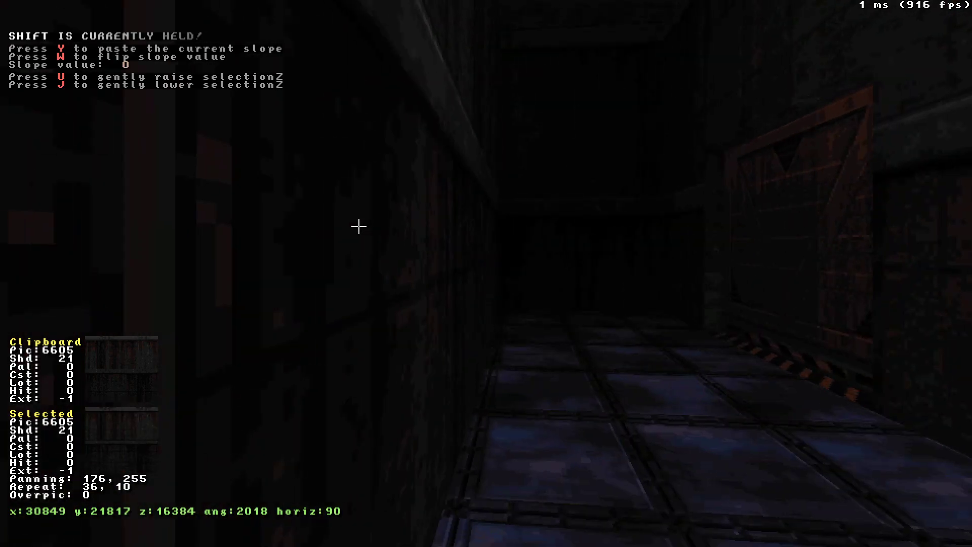
pyautogui.press('Right')
pyautogui.press('Up')
pyautogui.press('alt+KP_Add')
pyautogui.press('alt+KP_Add')
pyautogui.press('alt+KP_Add')
pyautogui.click(581, 278)
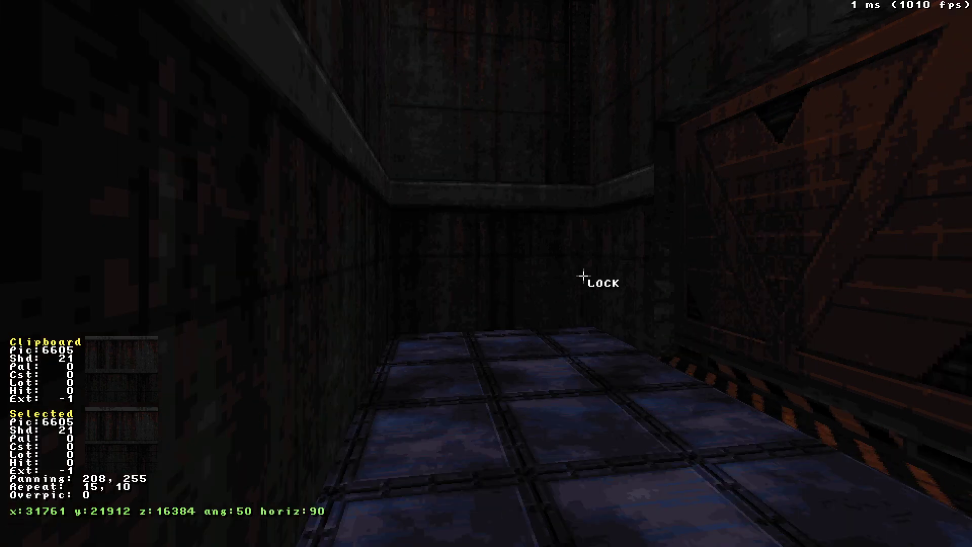
pyautogui.press('Up')
pyautogui.press('Left')
pyautogui.press('Down')
pyautogui.press('alt+KP_Subtract')
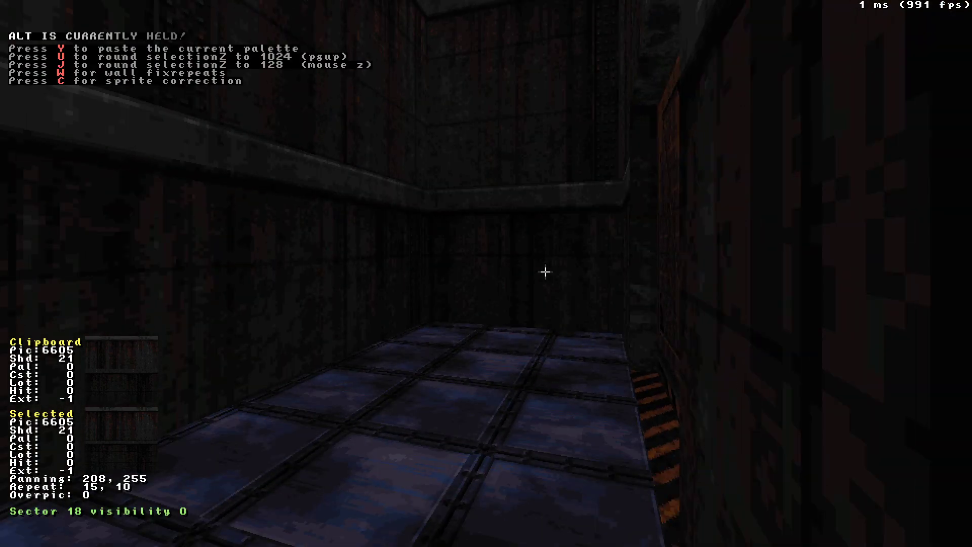
pyautogui.press('Up')
pyautogui.press('Right')
# Place an ACTIVATOR sprite on the main room's floor in front of the closed door.
pyautogui.moveTo(649, 378); pyautogui.dragTo(648, 376)
pyautogui.moveTo(871, 211); pyautogui.dragTo(870, 211)
pyautogui.moveTo(583, 287); pyautogui.dragTo(533, 294)
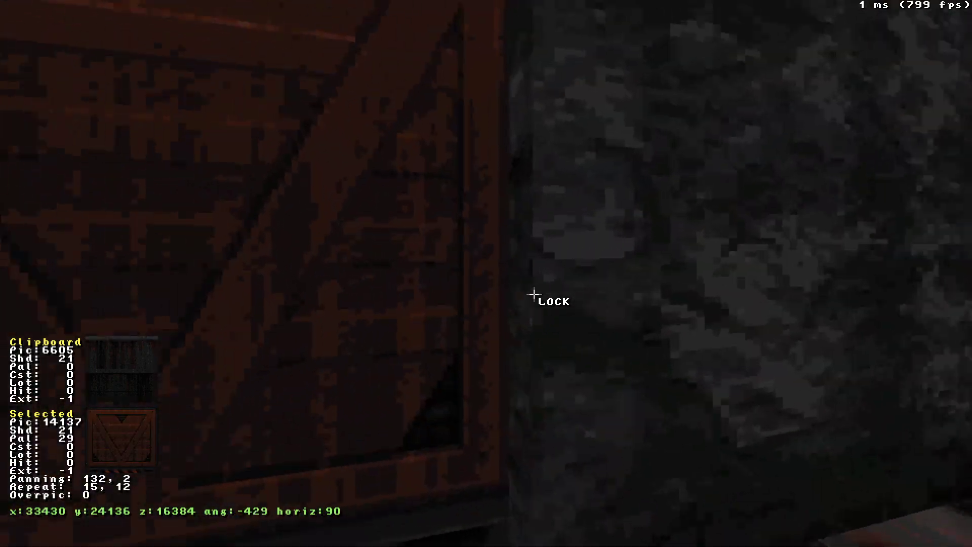
pyautogui.press('KP_Enter')
pyautogui.scroll(5, 673, 384)
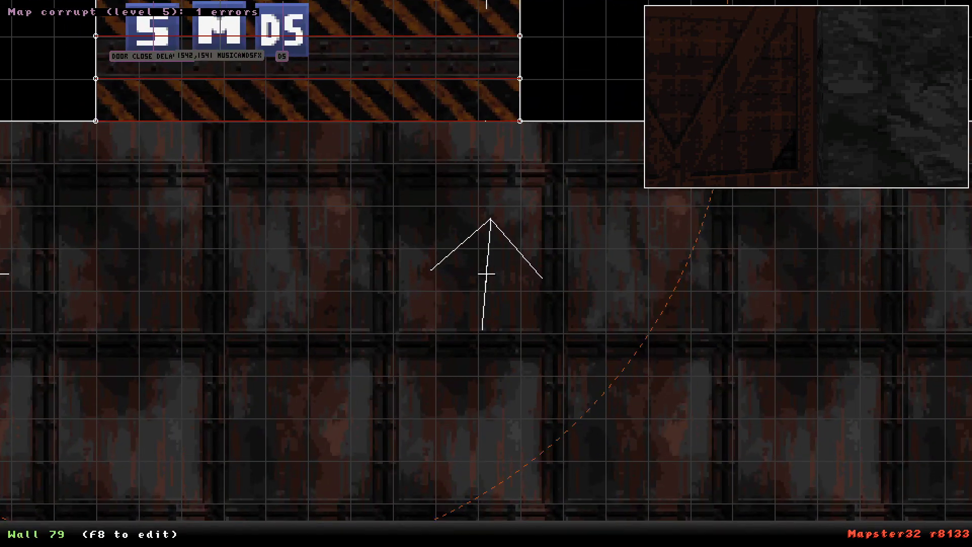
pyautogui.press('KP_Enter')
pyautogui.moveTo(525, 361); pyautogui.dragTo(525, 360)
pyautogui.press('v')
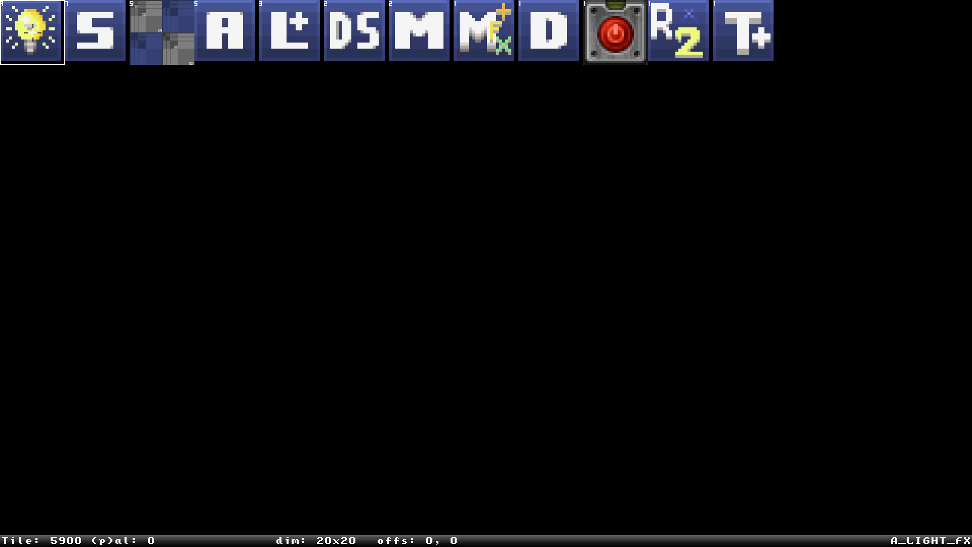
pyautogui.press('Right')
pyautogui.press('Return')
pyautogui.press('/')
pyautogui.press('KP_Enter')
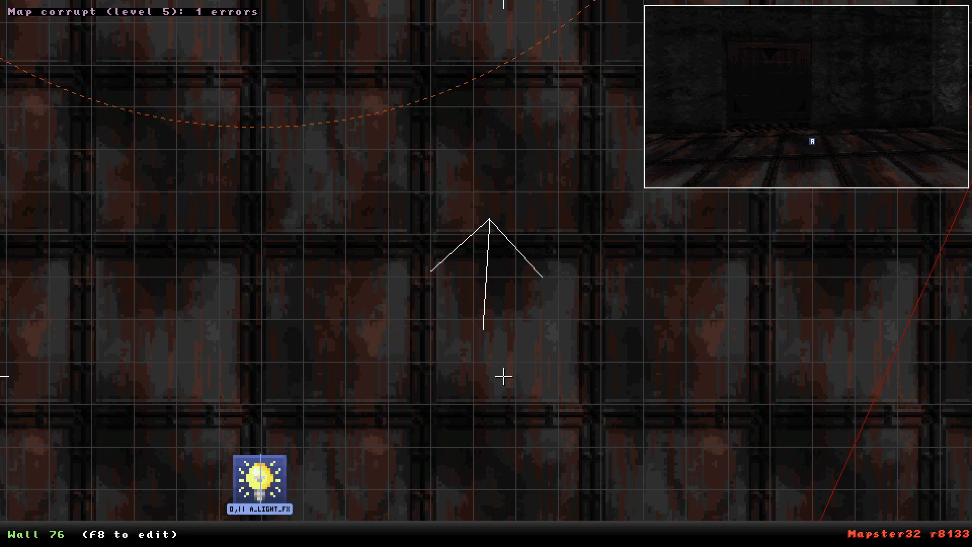
# Move the ACTIVATOR sprite from the main room's floor into the door sector.
pyautogui.moveTo(503, 375); pyautogui.dragTo(478, 236, button='right')
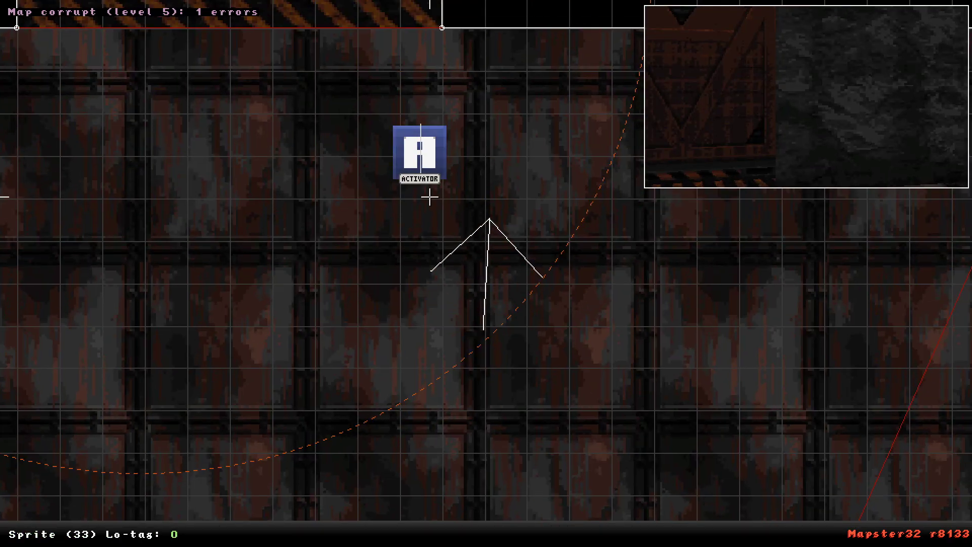
pyautogui.moveTo(430, 197); pyautogui.dragTo(486, 273)
pyautogui.moveTo(430, 197); pyautogui.dragTo(486, 273, button='right')
pyautogui.moveTo(486, 273); pyautogui.dragTo(462, 223)
pyautogui.moveTo(486, 274); pyautogui.dragTo(486, 274, button='right')
pyautogui.moveTo(462, 223); pyautogui.dragTo(448, 213)
pyautogui.moveTo(454, 222); pyautogui.dragTo(486, 273, button='right')
pyautogui.press('KP_Enter')
# Add a new sprite on the main room's wall beside the door and open the tile list for it.
pyautogui.moveTo(395, 243); pyautogui.dragTo(508, 285)
pyautogui.press('s')
pyautogui.press('v')
pyautogui.press('e')
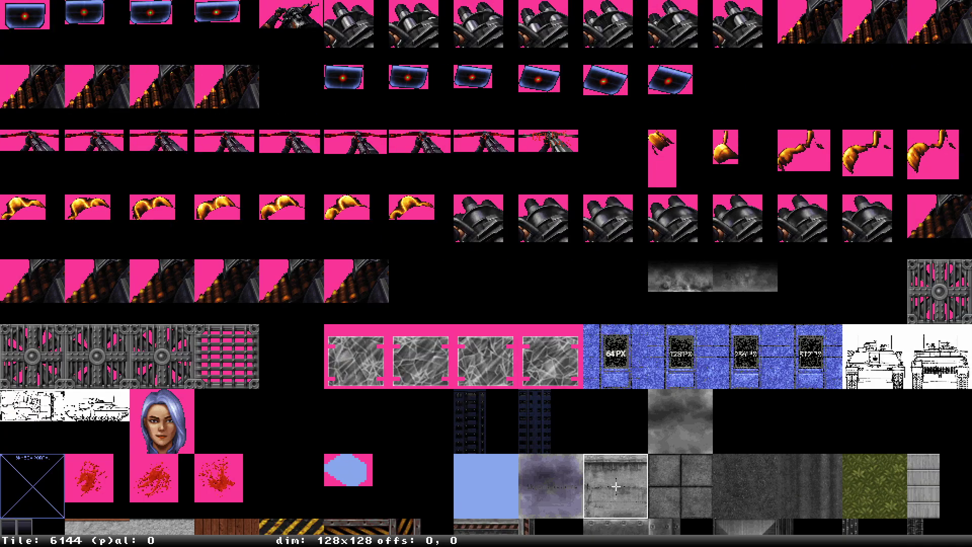
# Look through the full tile list for a suitable access card switch for the wall sprite.
pyautogui.press('pageup')
pyautogui.press('pageup')
pyautogui.press('pageup')
pyautogui.press('pageup')
pyautogui.press('pageup')
pyautogui.press('pageup')
pyautogui.press('pageup')
pyautogui.press('pagedown')
pyautogui.scroll(20, 616, 486)
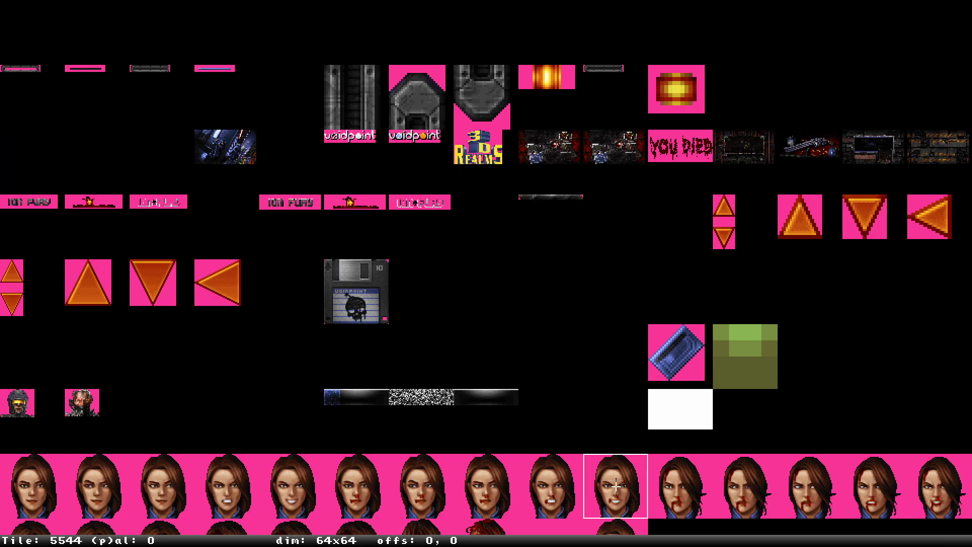
pyautogui.scroll(20, 615, 32)
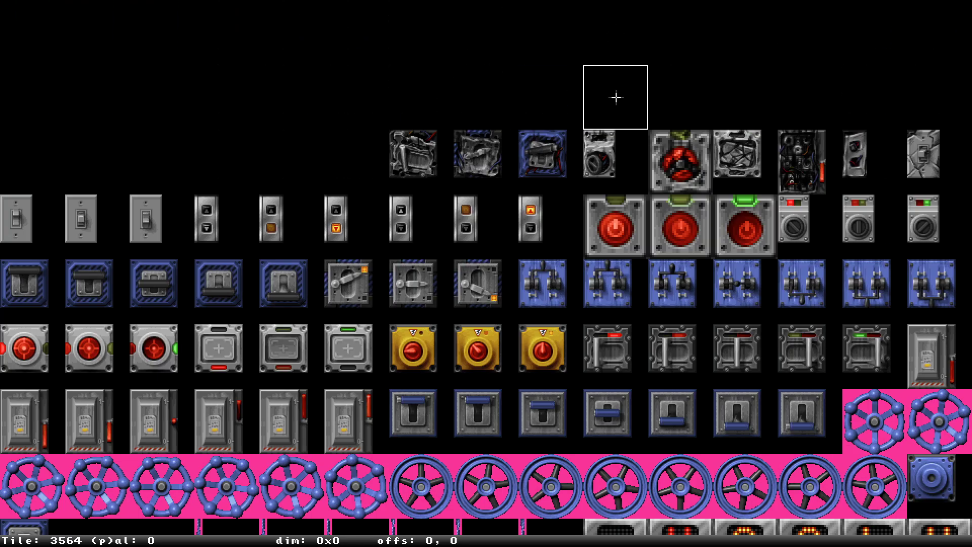
pyautogui.scroll(-9, 616, 226)
pyautogui.scroll(-20, 615, 486)
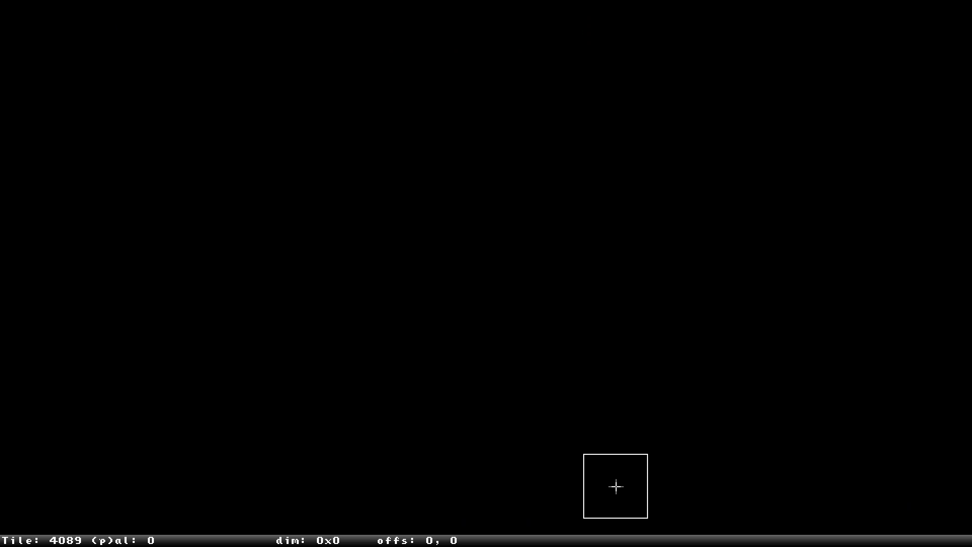
pyautogui.scroll(-20, 615, 486)
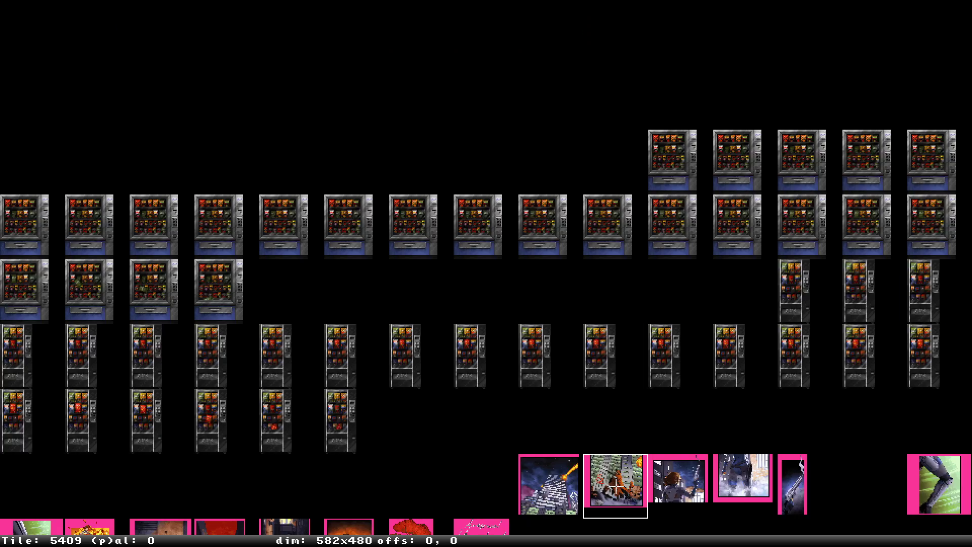
pyautogui.scroll(-20, 616, 486)
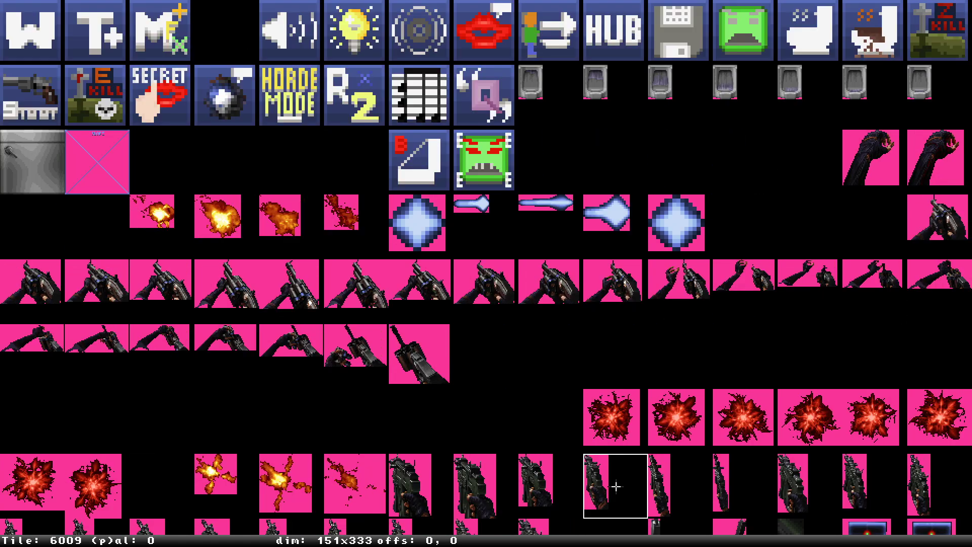
pyautogui.scroll(-20, 615, 486)
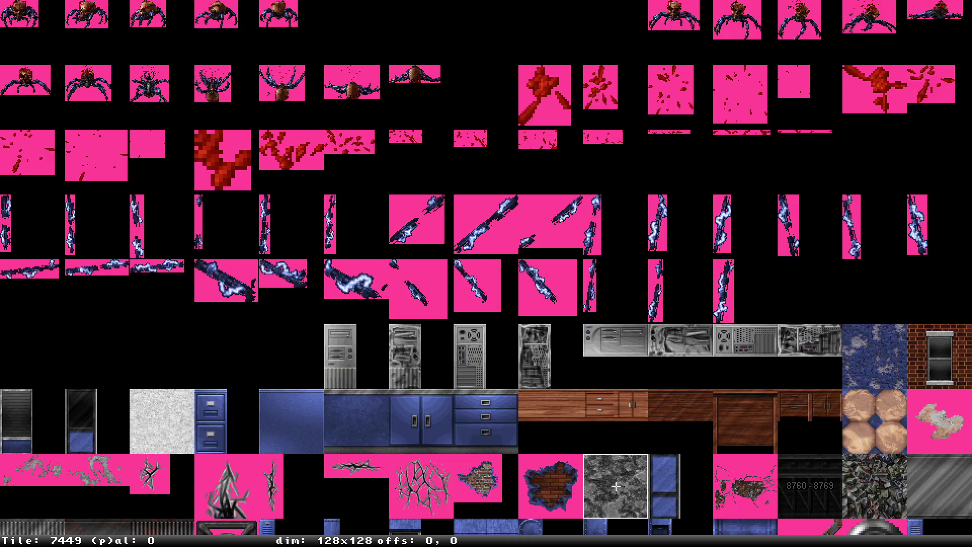
pyautogui.scroll(-20, 615, 32)
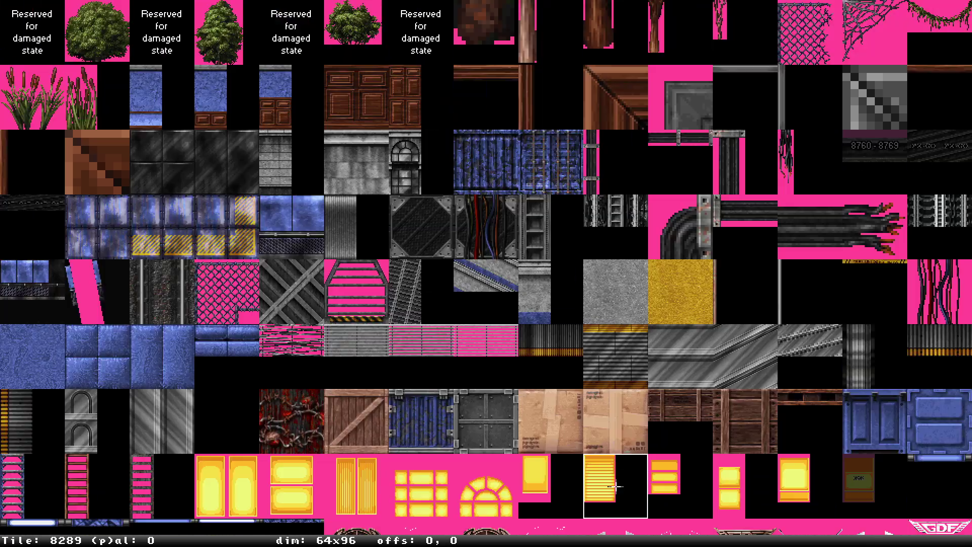
pyautogui.scroll(-20, 615, 486)
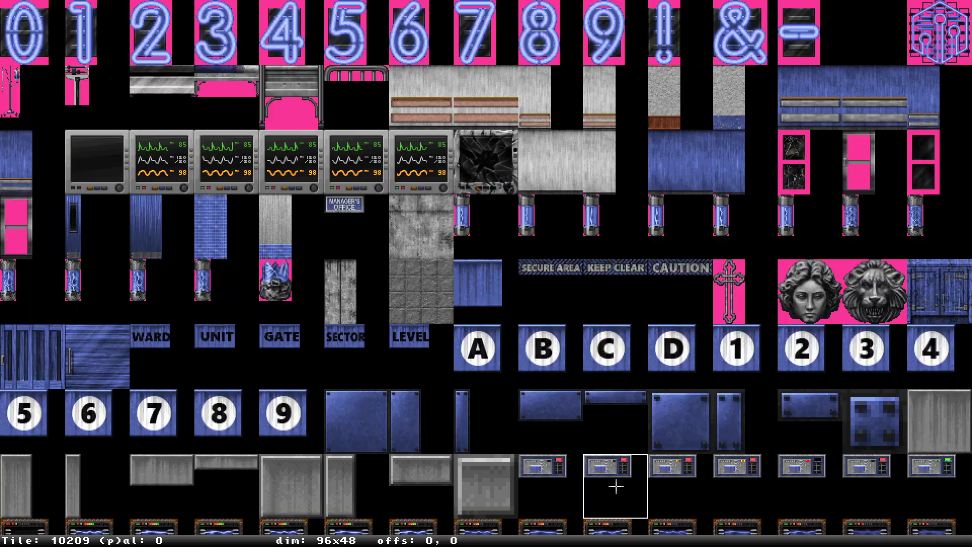
pyautogui.scroll(20, 615, 32)
pyautogui.scroll(20, 615, 33)
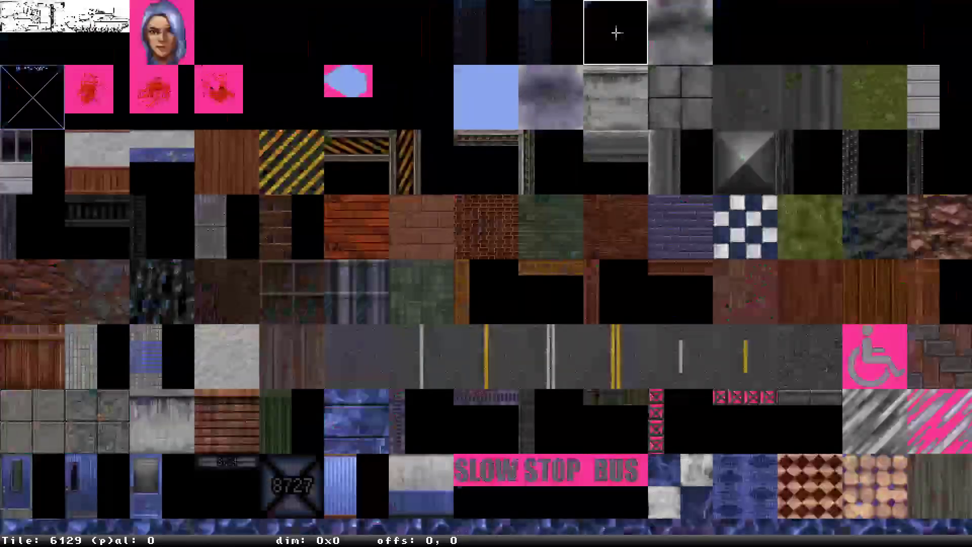
pyautogui.press('pageup')
pyautogui.press('pageup')
pyautogui.press('pageup')
pyautogui.press('pageup')
pyautogui.press('pageup')
pyautogui.press('pageup')
pyautogui.press('pageup')
pyautogui.press('pageup')
pyautogui.press('pageup')
pyautogui.press('pageup')
pyautogui.press('pageup')
pyautogui.press('pageup')
pyautogui.press('pageup')
pyautogui.press('pageup')
pyautogui.press('pageup')
pyautogui.press('pageup')
pyautogui.press('pageup')
pyautogui.press('pageup')
pyautogui.press('pageup')
pyautogui.press('pageup')
pyautogui.press('pagedown')
pyautogui.press('pagedown')
pyautogui.press('pagedown')
pyautogui.press('pageup')
pyautogui.press('pageup')
pyautogui.scroll(-20, 33, 486)
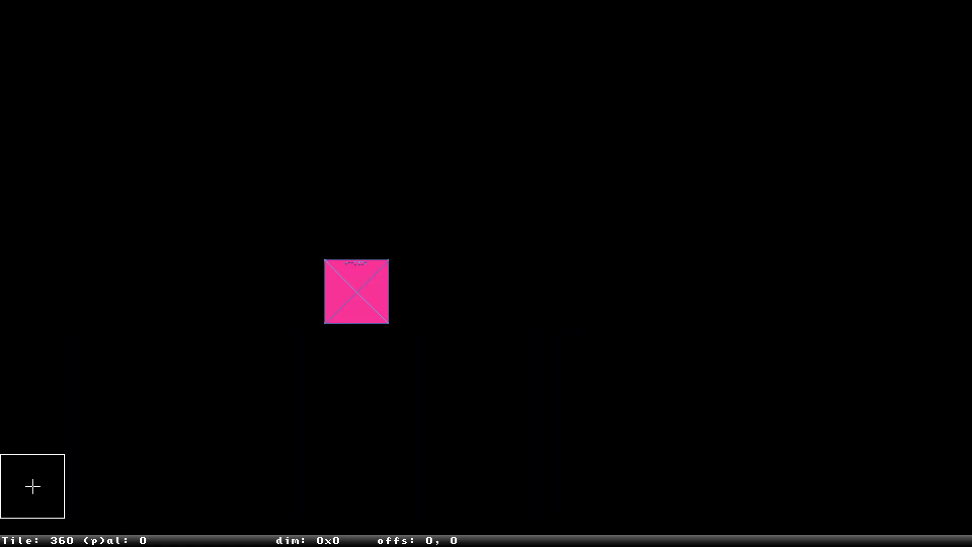
pyautogui.scroll(-20, 33, 486)
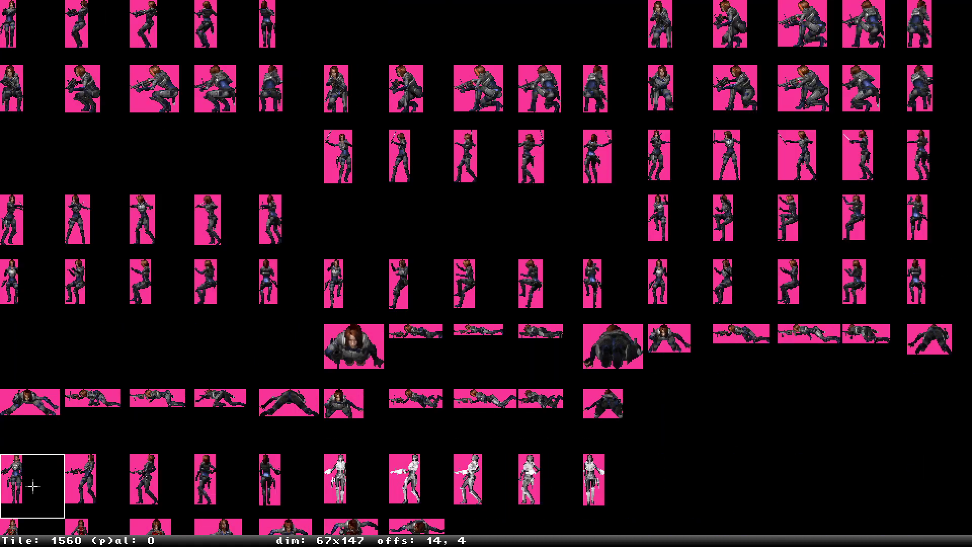
pyautogui.scroll(-20, 33, 486)
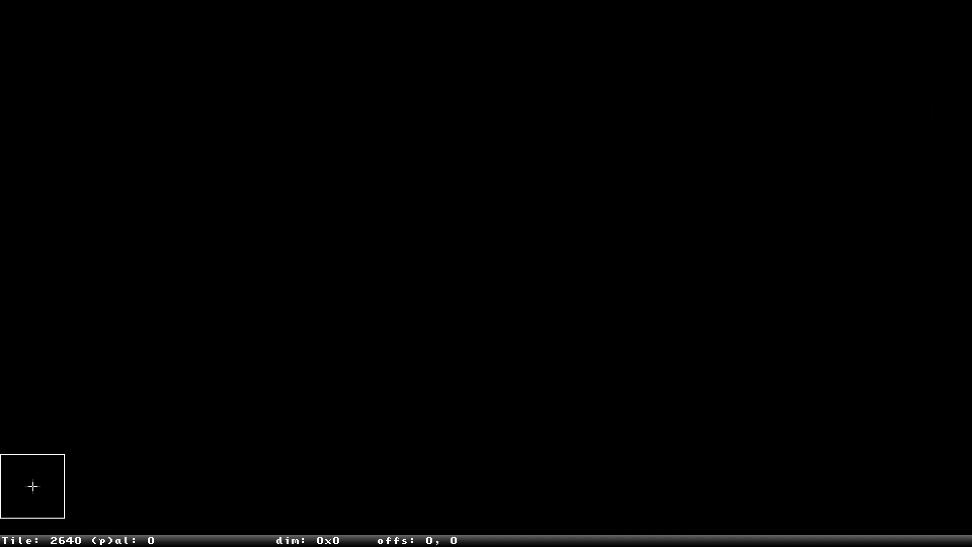
pyautogui.press('pagedown')
pyautogui.press('pagedown')
pyautogui.press('pagedown')
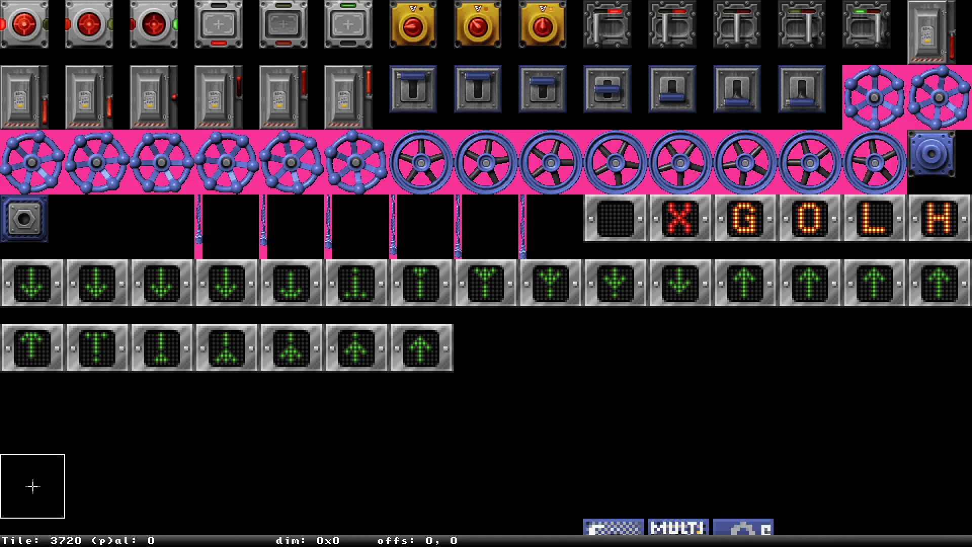
pyautogui.press('pageup')
pyautogui.press('pageup')
pyautogui.press('pageup')
pyautogui.scroll(-20, 32, 32)
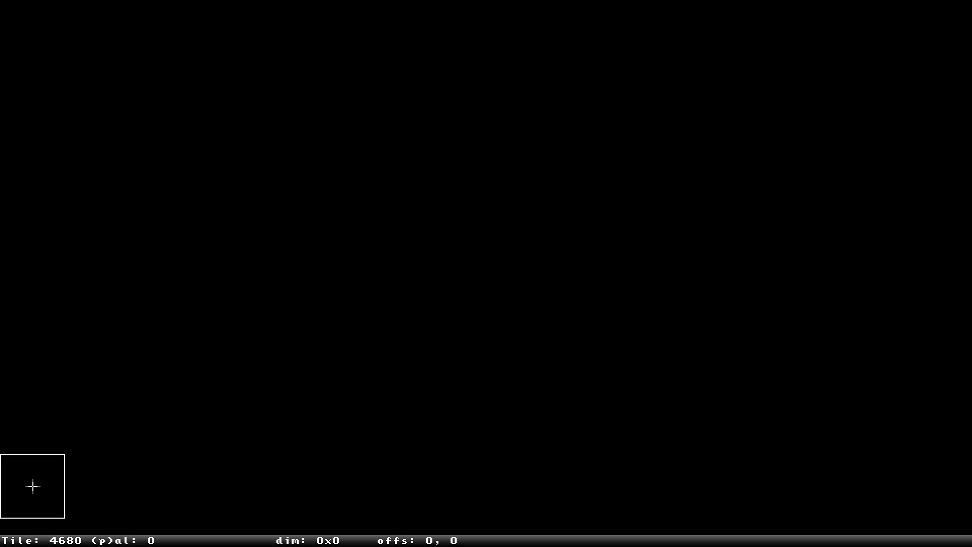
# Assign access card switch tile 7539 from the Switches group to the wall sprite beside the door and apply sprite correction.
pyautogui.press('t')
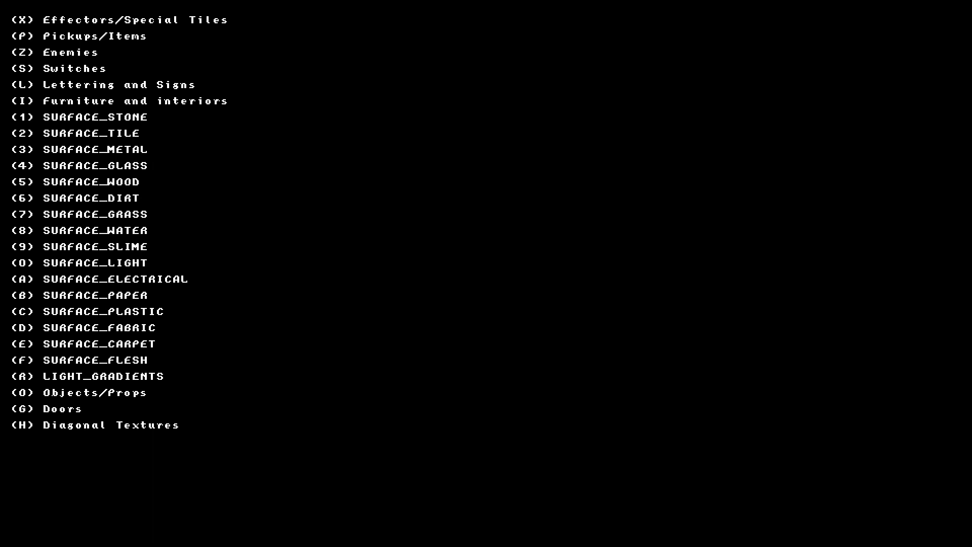
pyautogui.press('s')
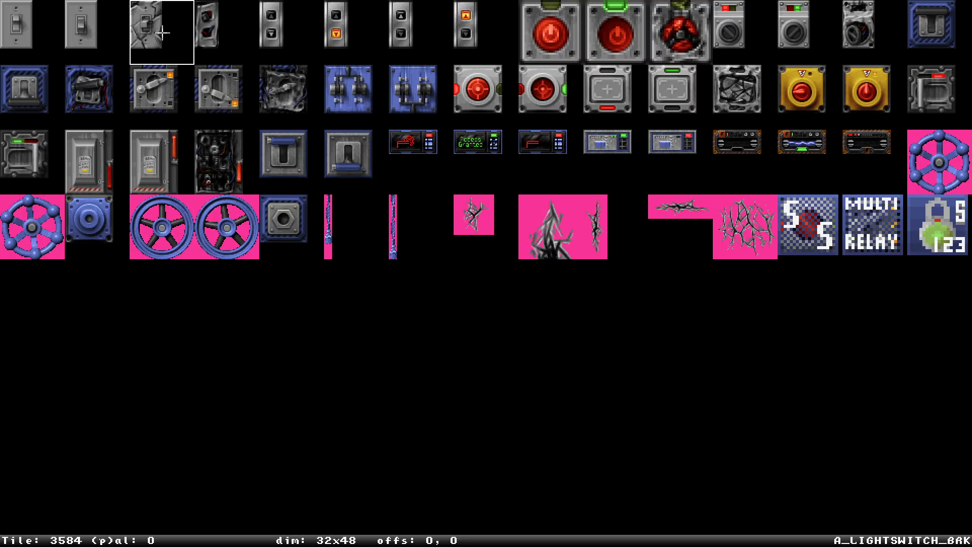
pyautogui.press('Return')
pyautogui.hotkey('alt', 'c')
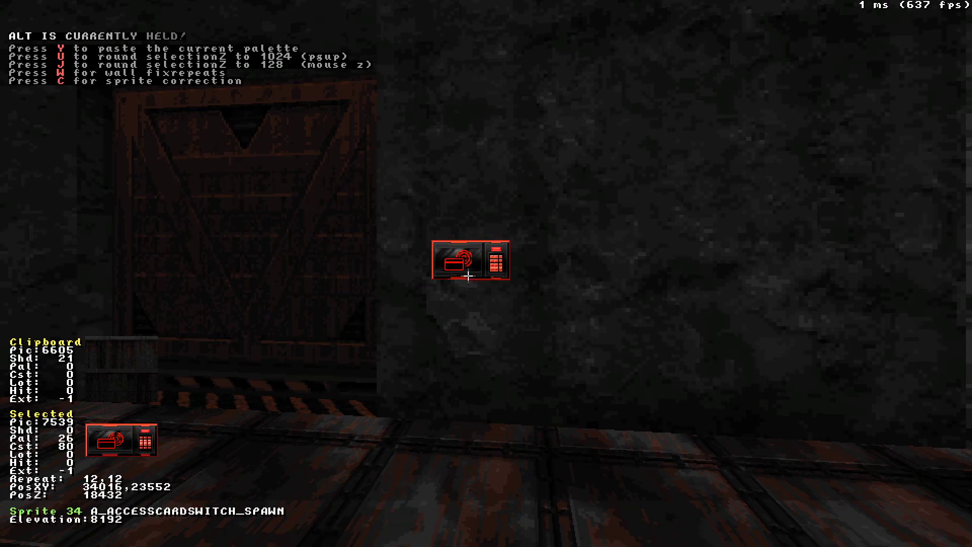
pyautogui.press('Up')
pyautogui.hotkey('alt', 'c')
pyautogui.press('Down')
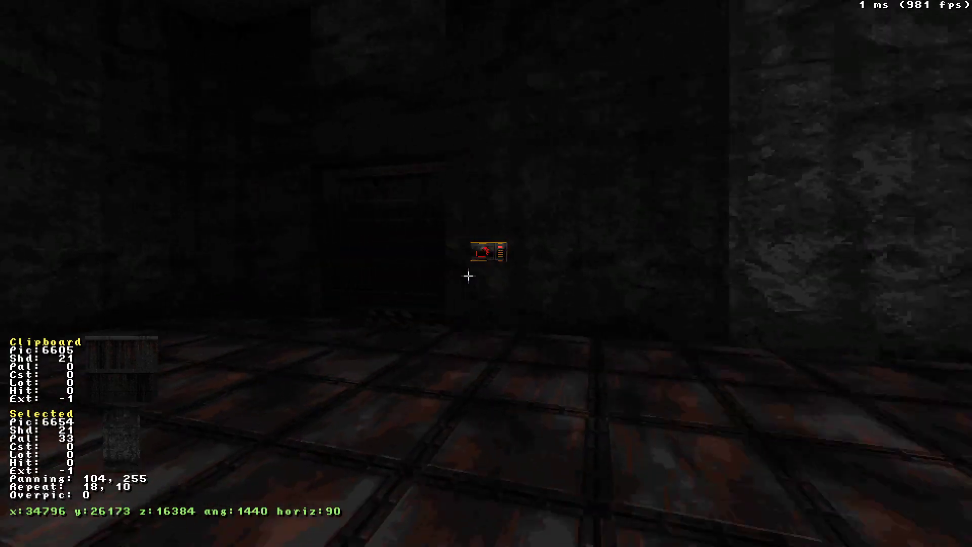
pyautogui.press('Up')
pyautogui.moveTo(477, 273); pyautogui.dragTo(476, 273)
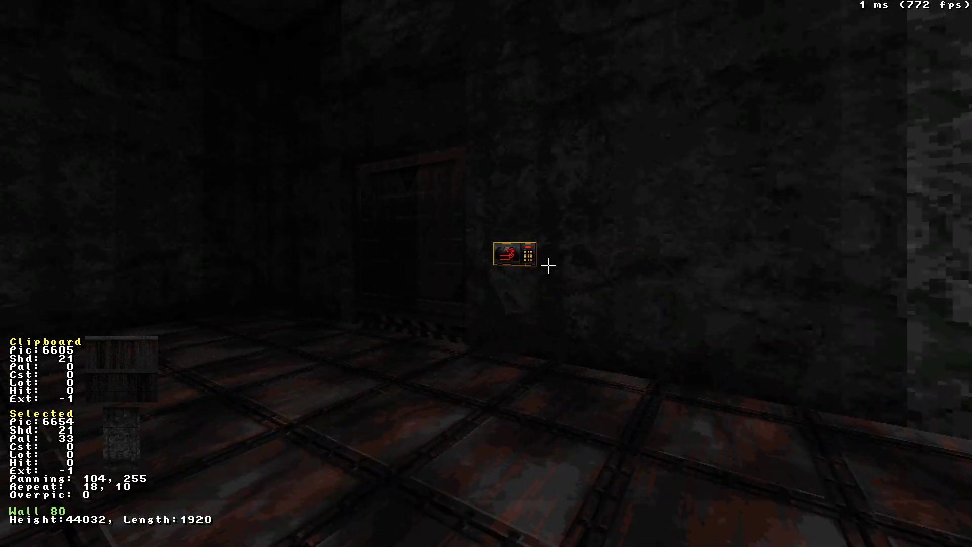
# Duplicate the access card switch sprite beside the door onto the side room's wall on the other side.
pyautogui.moveTo(522, 253); pyautogui.dragTo(523, 253)
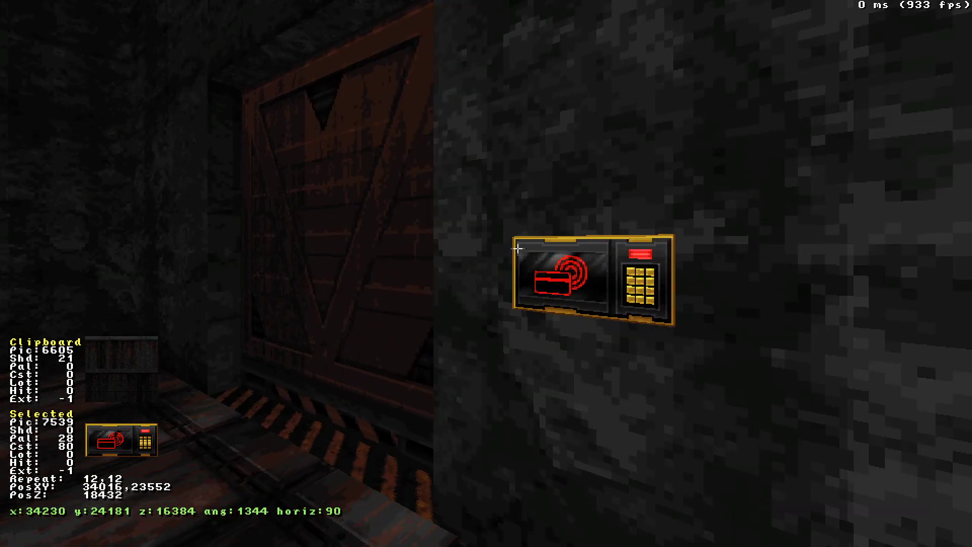
pyautogui.moveTo(566, 293); pyautogui.dragTo(583, 318)
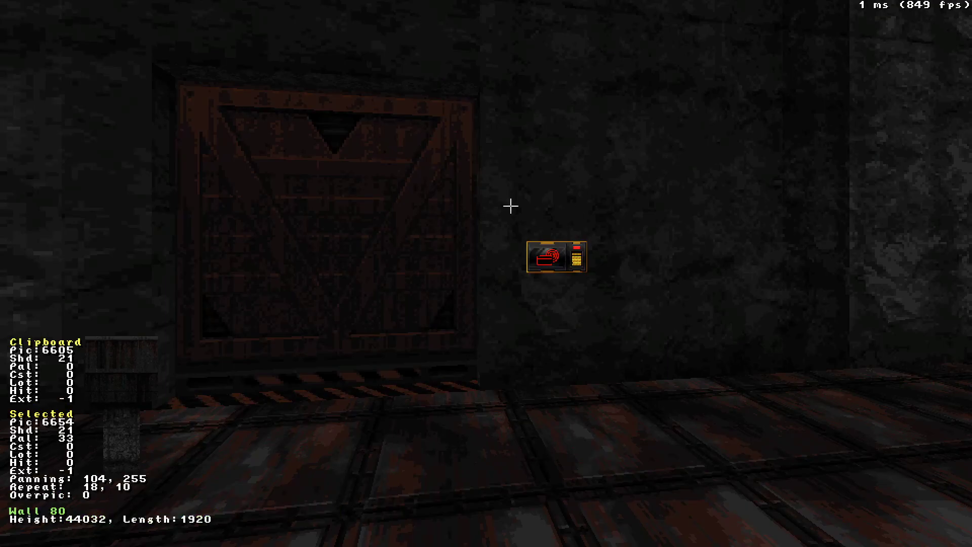
pyautogui.moveTo(371, 388); pyautogui.dragTo(371, 389)
pyautogui.press('KP_Enter')
pyautogui.moveTo(545, 338); pyautogui.dragTo(541, 319, button='right')
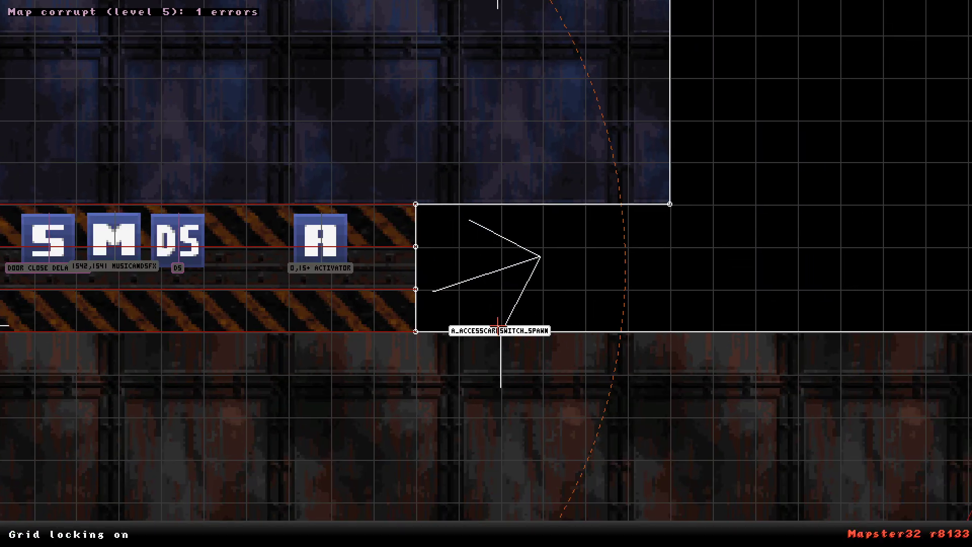
pyautogui.moveTo(502, 338); pyautogui.dragTo(486, 273)
pyautogui.moveTo(519, 337); pyautogui.dragTo(486, 273, button='right')
pyautogui.moveTo(486, 273); pyautogui.dragTo(388, 284)
pyautogui.moveTo(486, 274); pyautogui.dragTo(486, 273, button='right')
# Rotate the duplicated switch to face into the side room and align it on the wall beside the door.
pyautogui.press('.')
pyautogui.press('.')
pyautogui.press('.')
pyautogui.press('.')
pyautogui.press('.')
pyautogui.press('.')
pyautogui.press('.')
pyautogui.moveTo(388, 284); pyautogui.dragTo(397, 310)
pyautogui.press('.')
pyautogui.moveTo(396, 310); pyautogui.dragTo(486, 273, button='right')
pyautogui.press('KP_Enter')
pyautogui.moveTo(644, 354); pyautogui.dragTo(645, 354)
pyautogui.moveTo(499, 404); pyautogui.dragTo(499, 400)
pyautogui.moveTo(521, 335); pyautogui.dragTo(521, 335)
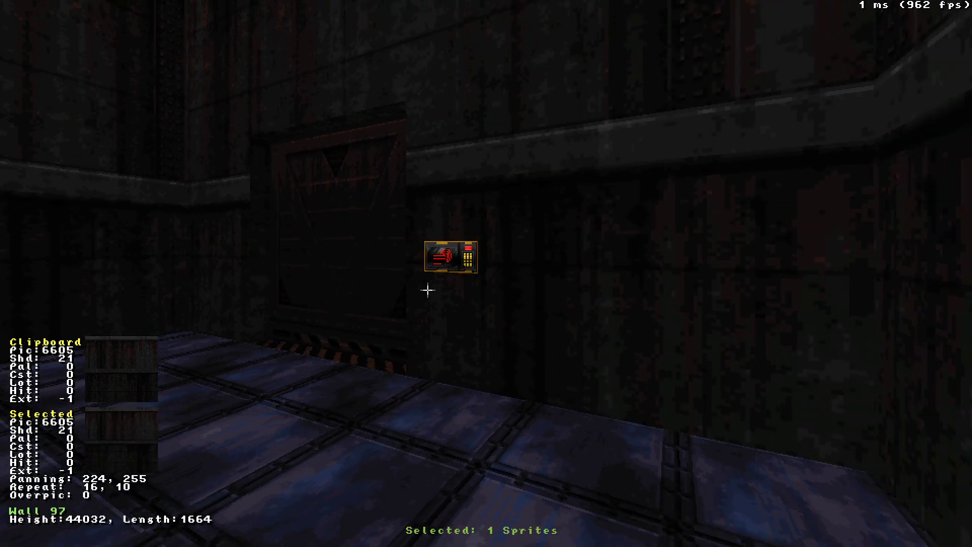
pyautogui.press('Up')
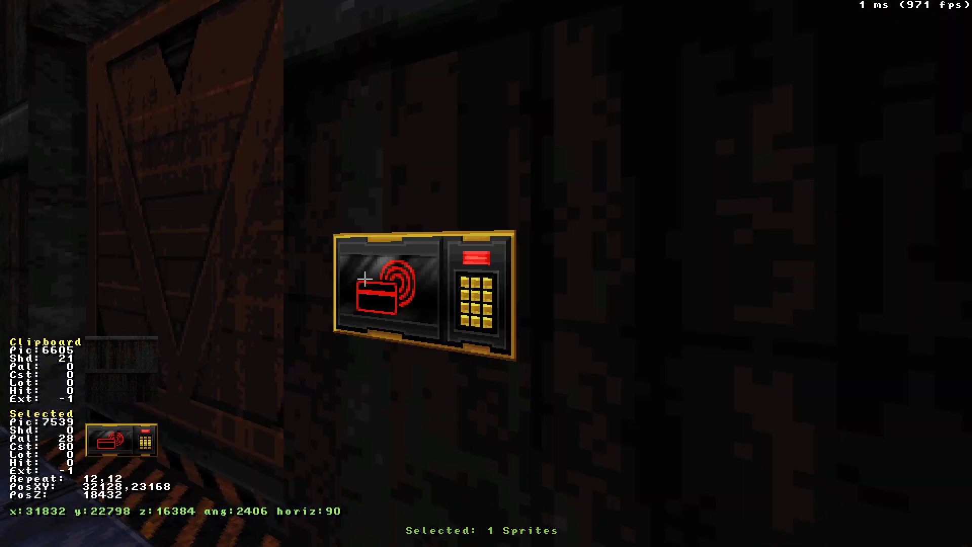
# Set the lo-tag of both access card switches to 15 to match the door's ACTIVATOR.
pyautogui.press('KP_Enter')
pyautogui.hotkey('alt', 't')
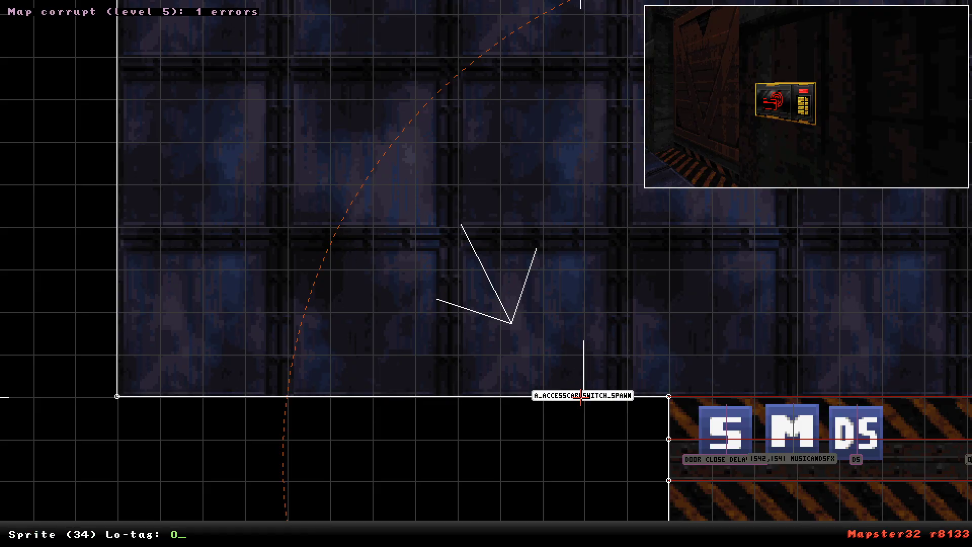
pyautogui.scroll(-2, 581, 395)
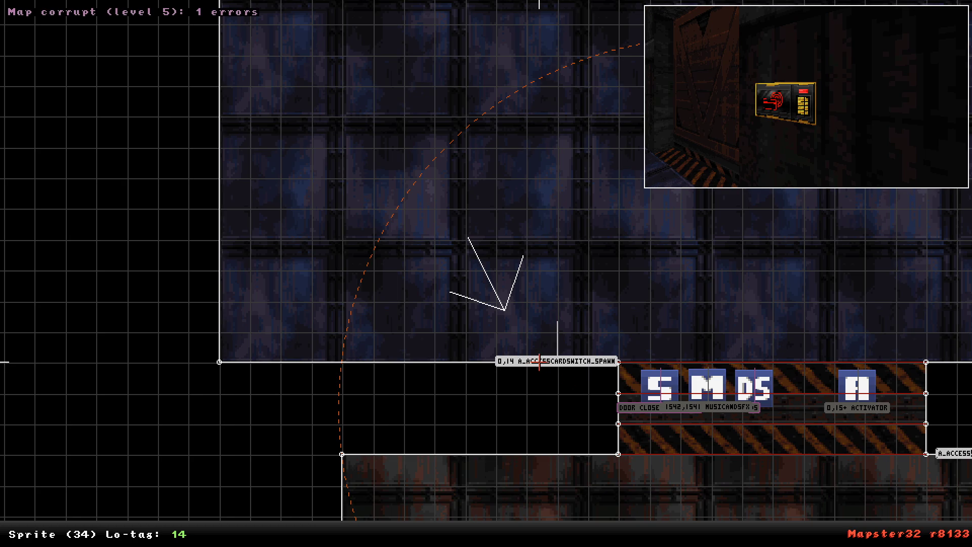
pyautogui.rightClick(854, 458)
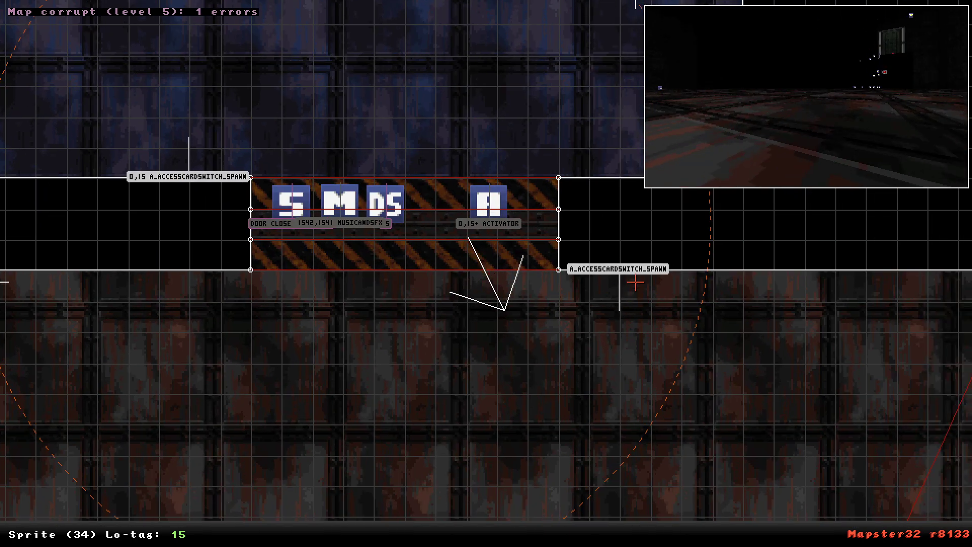
pyautogui.scroll(2, 615, 276)
pyautogui.press('Return')
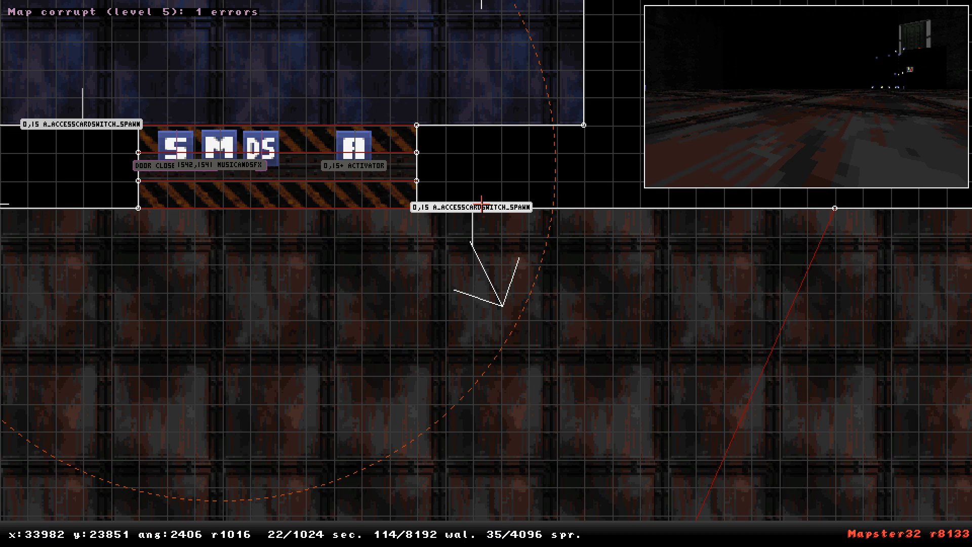
# Playtest the map from the main room, shoot the cultist in the raised doorway and jump up toward it.
pyautogui.press('w')
pyautogui.press('d')
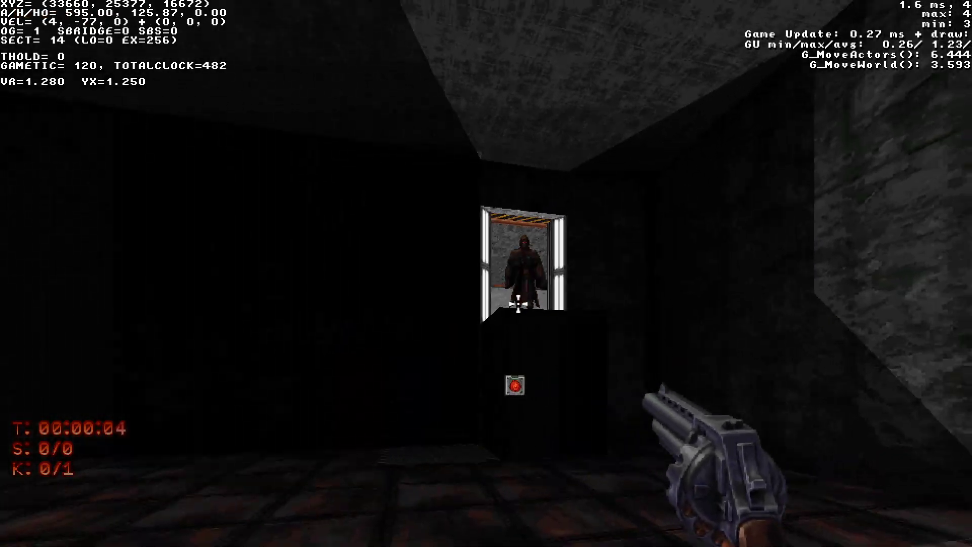
pyautogui.click(519, 303)
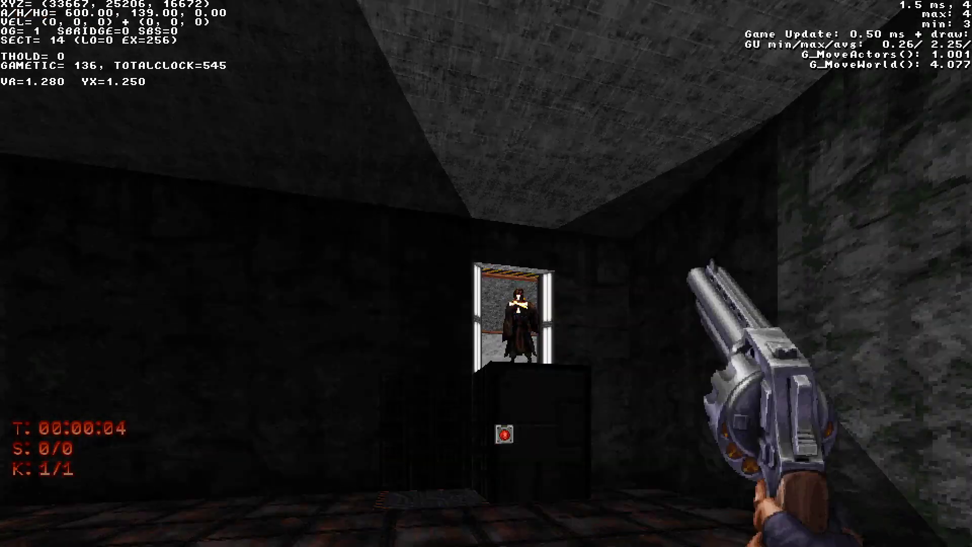
pyautogui.press('a')
pyautogui.press('w')
pyautogui.press('d')
pyautogui.press('space')
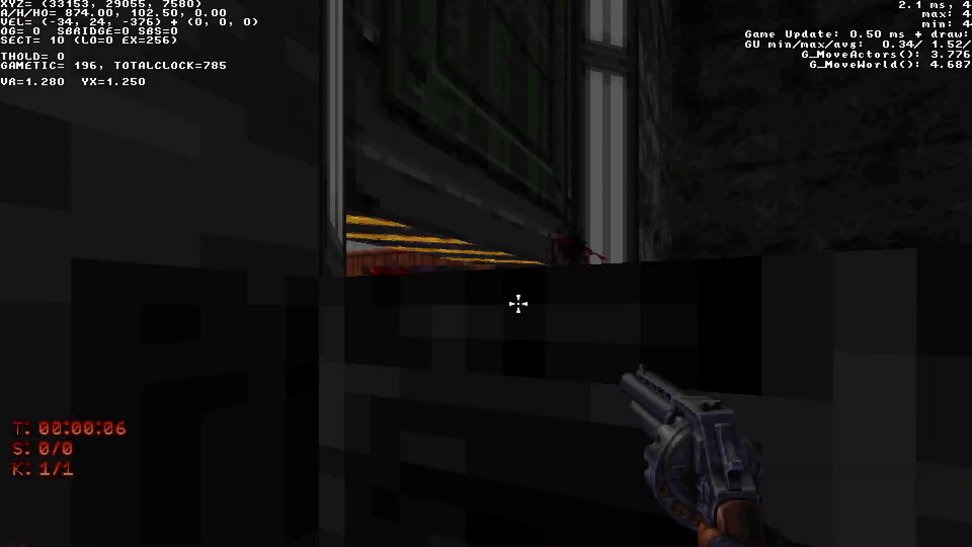
# Enable noclip through the game console, move into the green-carpeted room and head back toward the main room.
pyautogui.press('`')
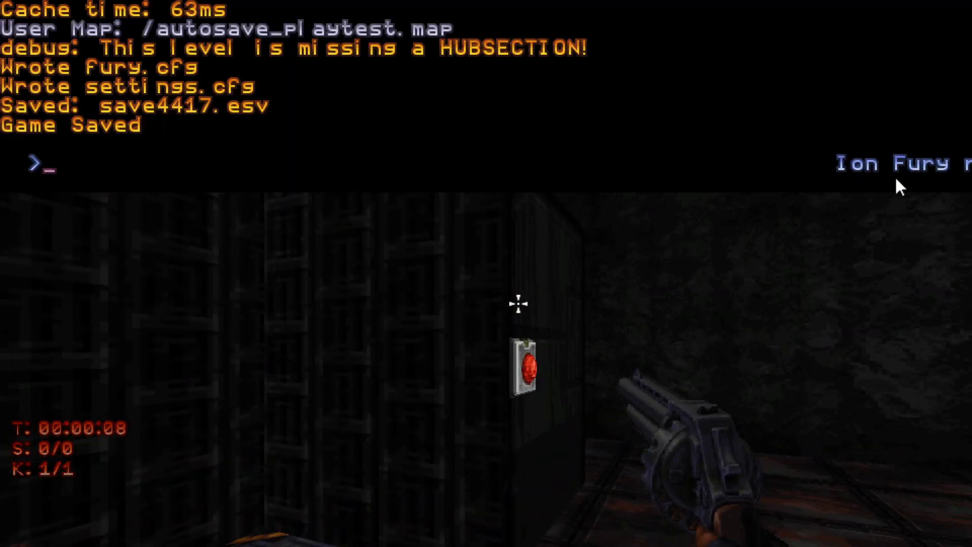
pyautogui.write('NOCLIP')
pyautogui.press('Return')
pyautogui.press('`')
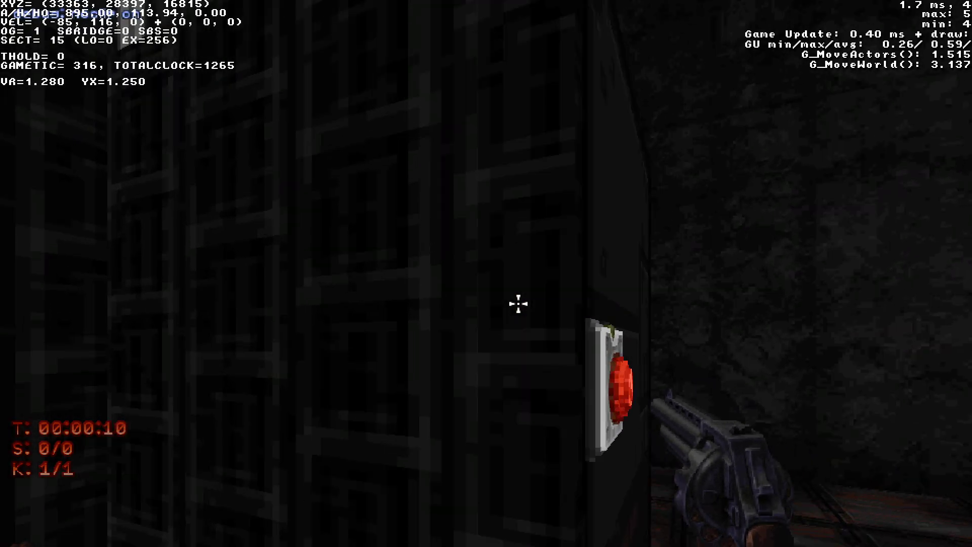
pyautogui.press('w')
pyautogui.press('w')
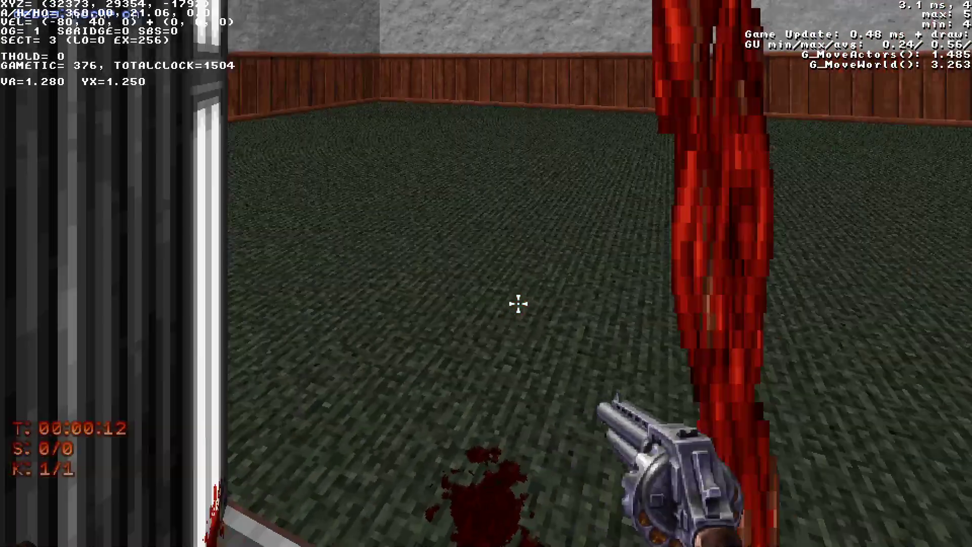
pyautogui.press('w')
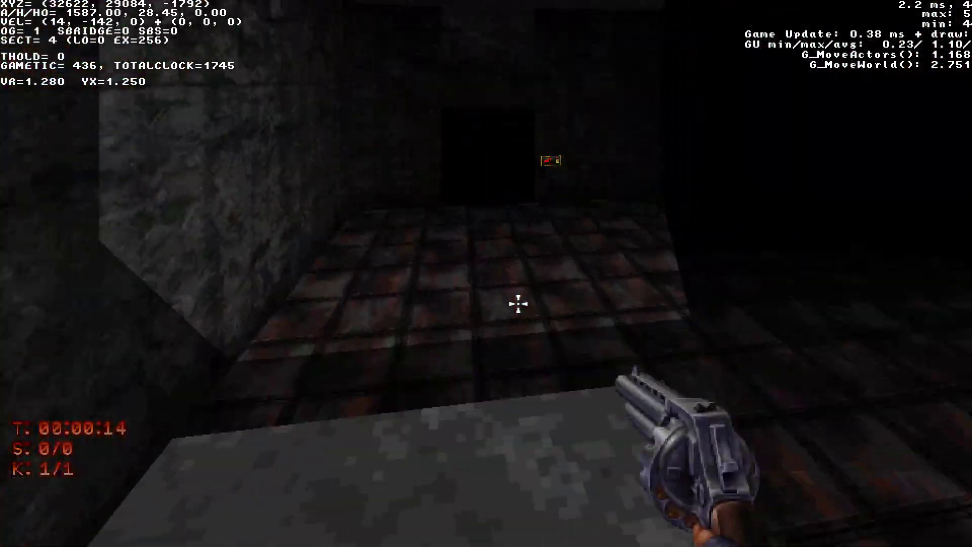
# Turn noclip off through the console and use the access card switch beside the main room's door.
pyautogui.press('`')
pyautogui.write('NOCLIP')
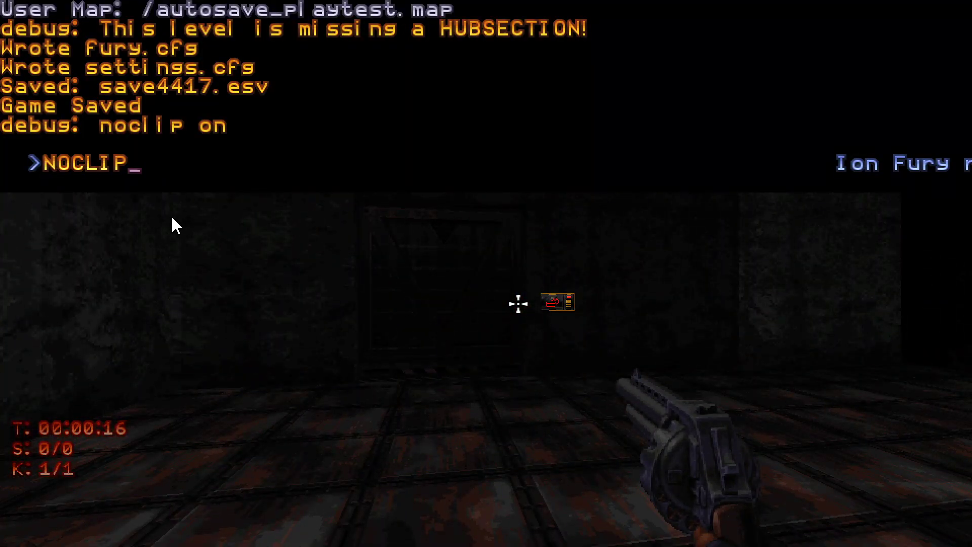
pyautogui.press('Return')
pyautogui.press('`')
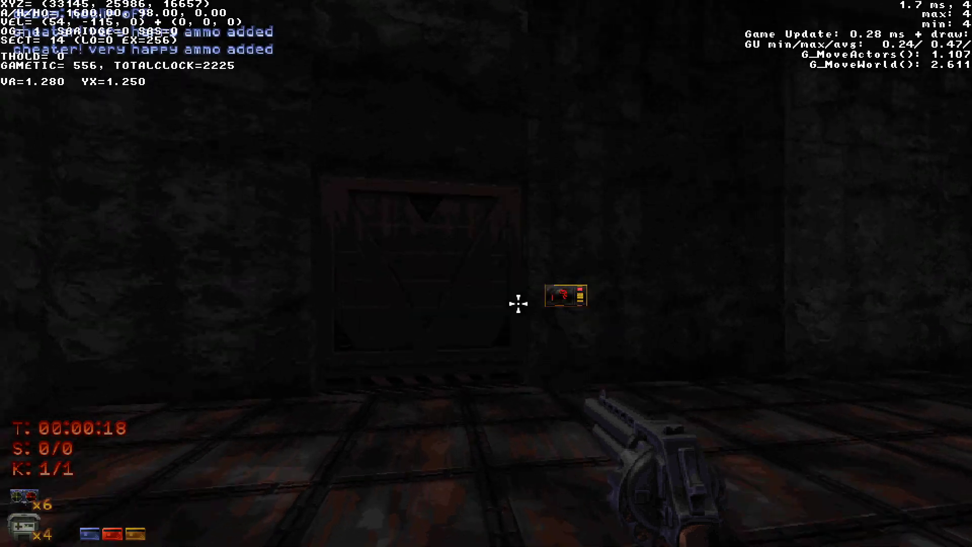
pyautogui.press('w')
pyautogui.press('e')
pyautogui.press('s')
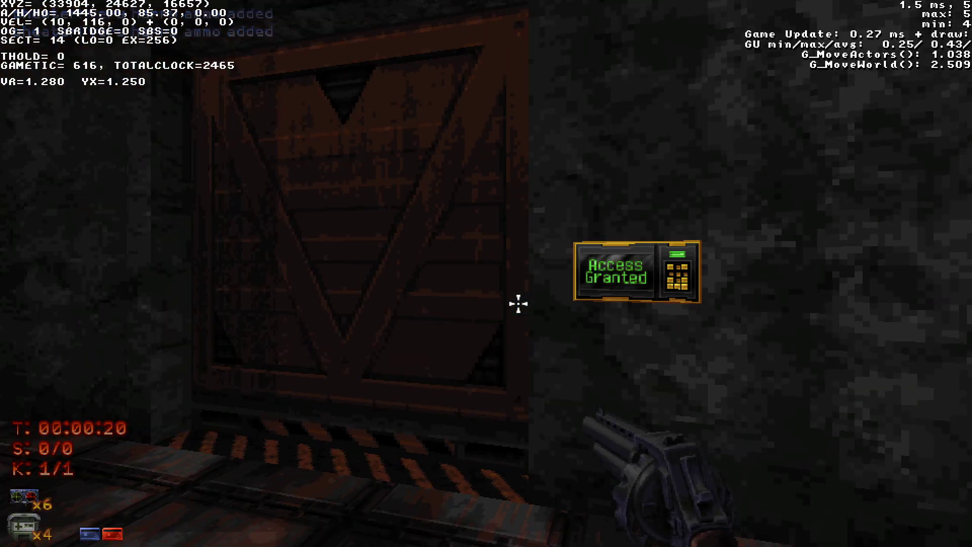
# Quit the playtest and edit the door sector's lo-tag.
pyautogui.press('`')
pyautogui.write('Q')
pyautogui.write('UIT')
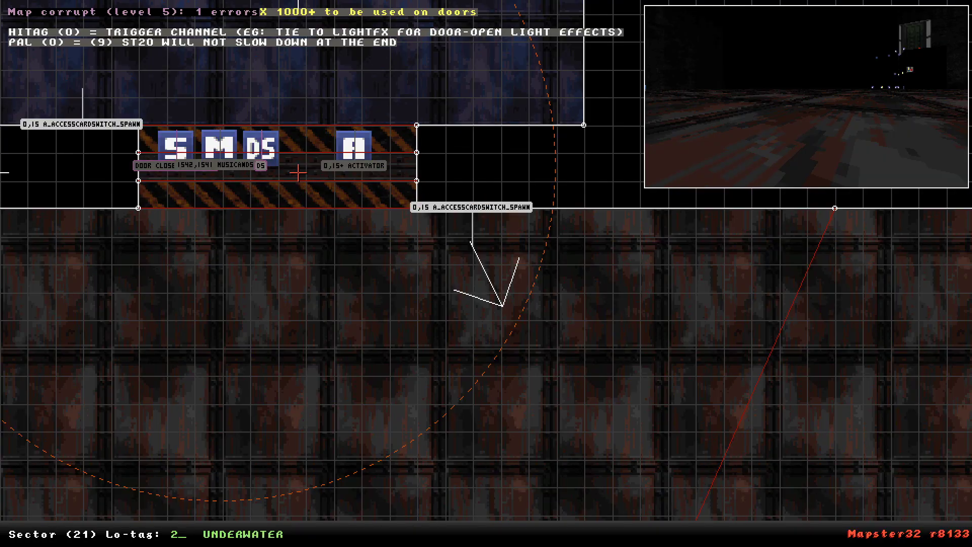
# Transform the green-carpeted room's respawn sprite into its cultist to check the key spawn setting, and turn it back into a respawn.
pyautogui.scroll(-4, 587, 308)
pyautogui.moveTo(587, 308); pyautogui.dragTo(486, 274, button='right')
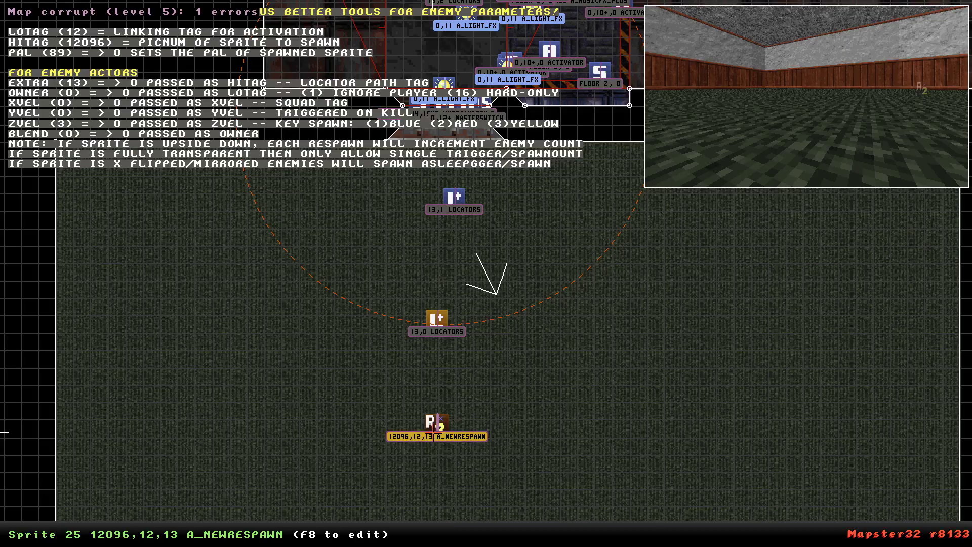
pyautogui.press('KP_Enter')
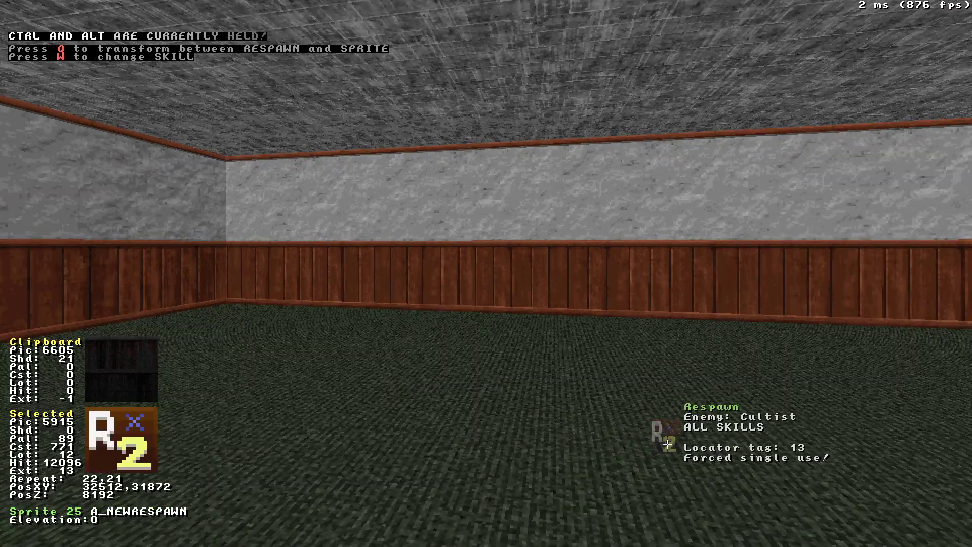
pyautogui.hotkey('ctrl', 'shift', 'alt', 'w')
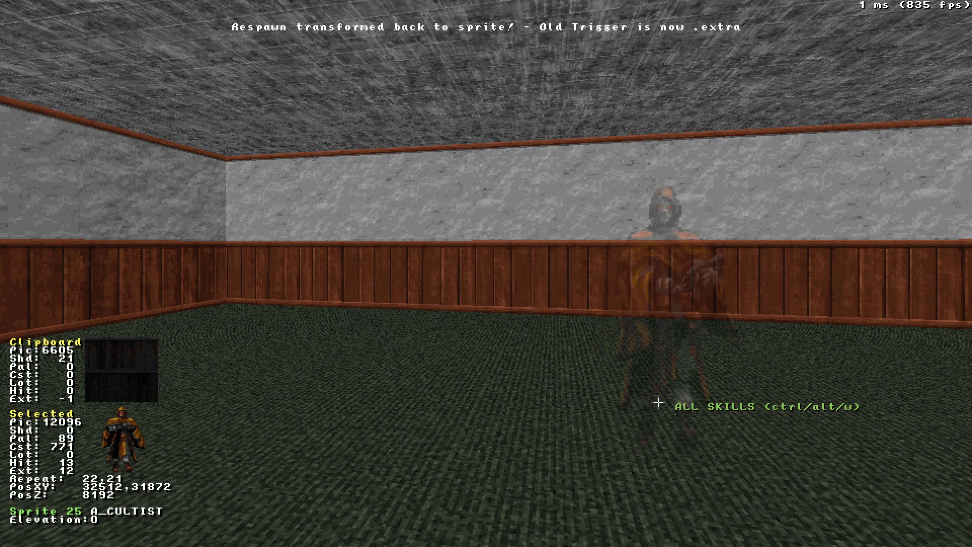
pyautogui.press('KP_Enter')
pyautogui.moveTo(423, 442)
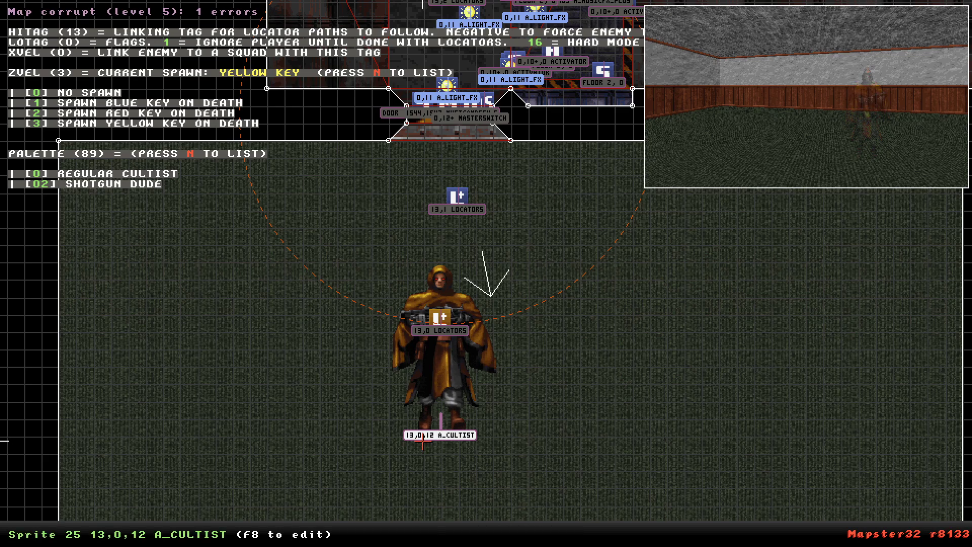
pyautogui.press('KP_Enter')
pyautogui.hotkey('ctrl', 'shift', 'alt', 'w')
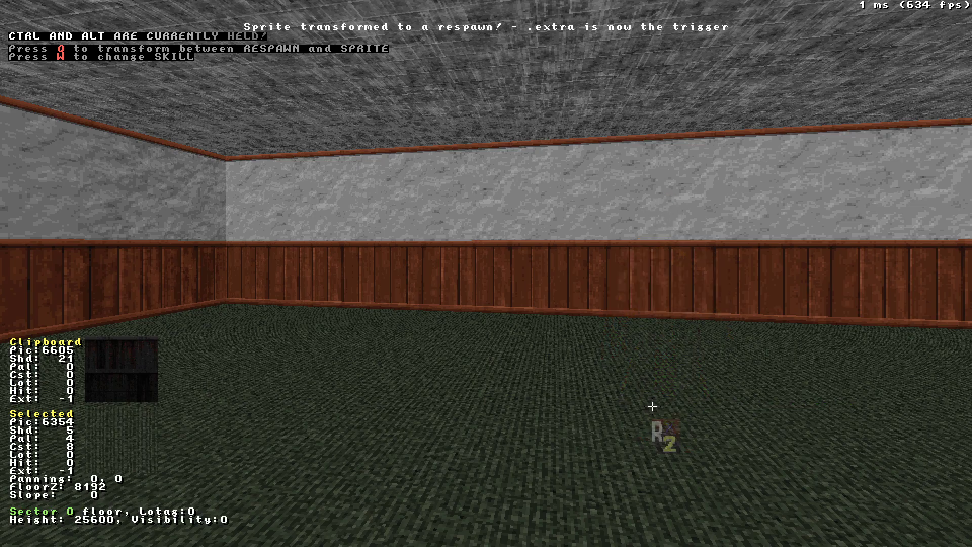
# Start another playtest from the main room's edge, shoot the cultist and approach the raised doorway.
pyautogui.press('KP_Enter')
pyautogui.scroll(-3, 554, 373)
pyautogui.moveTo(482, 280); pyautogui.dragTo(486, 274, button='right')
pyautogui.scroll(5, 486, 274)
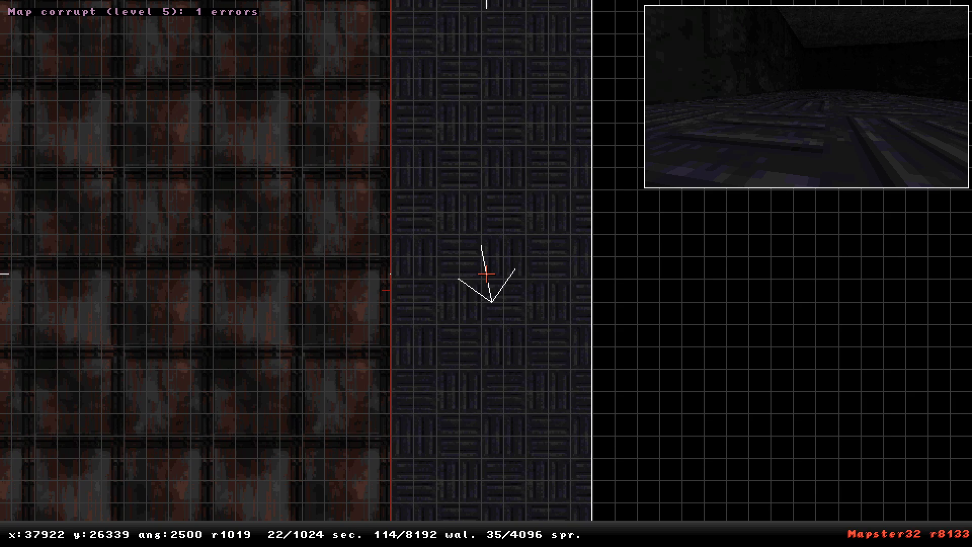
pyautogui.press('w')
pyautogui.press('d')
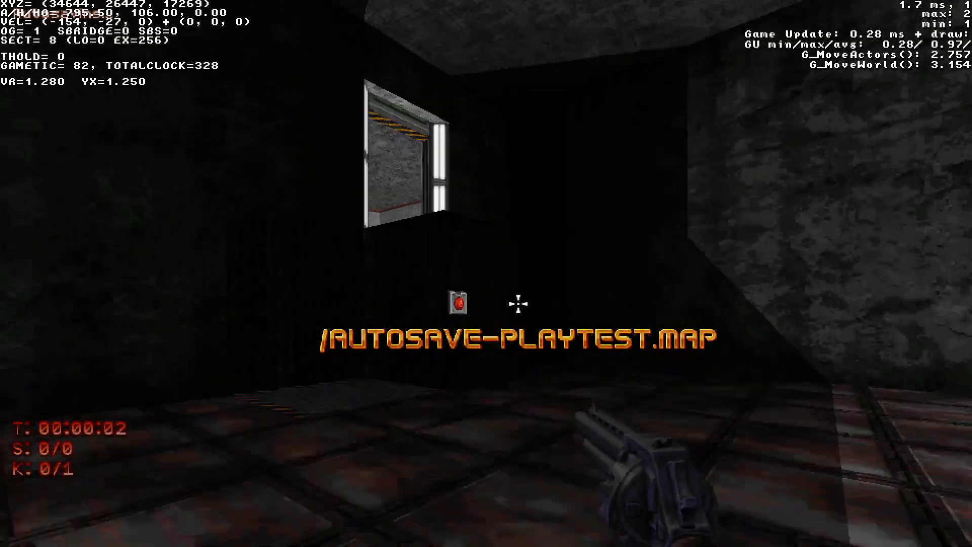
pyautogui.press('s')
pyautogui.click(519, 304)
pyautogui.press('w')
pyautogui.press('a')
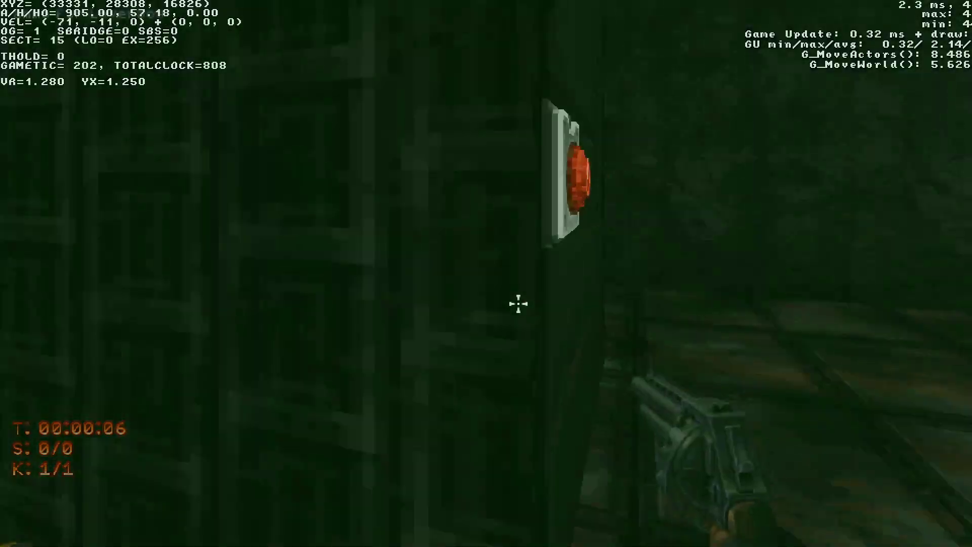
# Walk to the main room's door and test its access card switch with the yellow key.
pyautogui.press('space')
pyautogui.press('s')
pyautogui.press('d')
pyautogui.press('w')
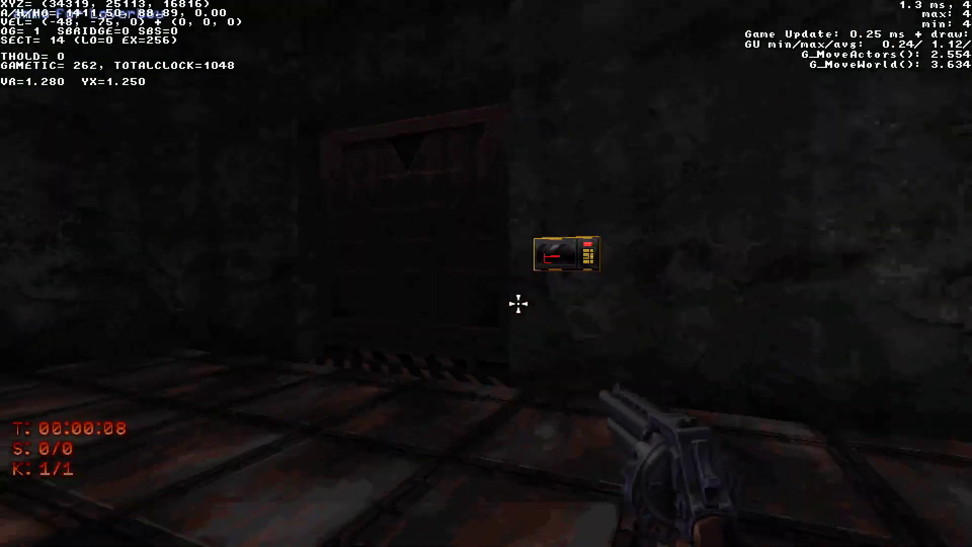
pyautogui.press('w')
pyautogui.press('w')
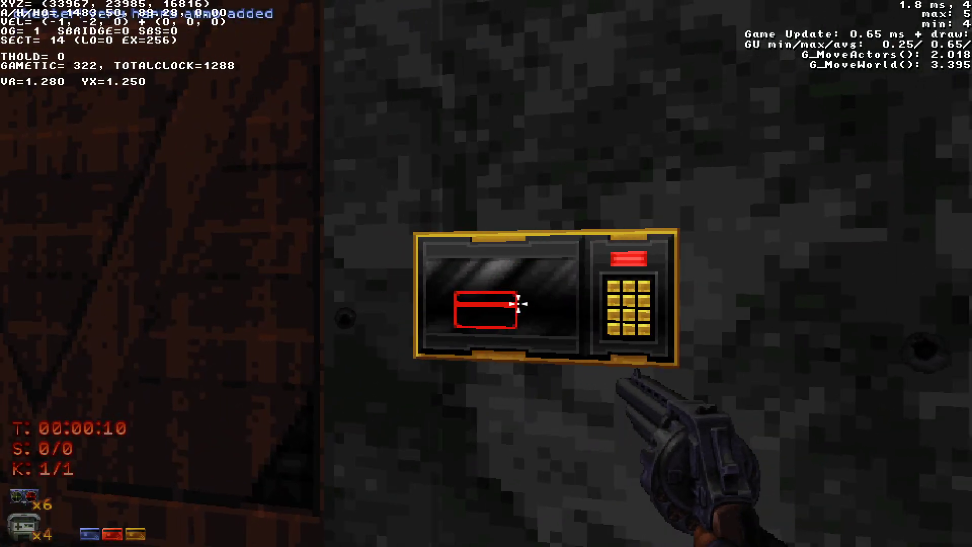
pyautogui.press('e')
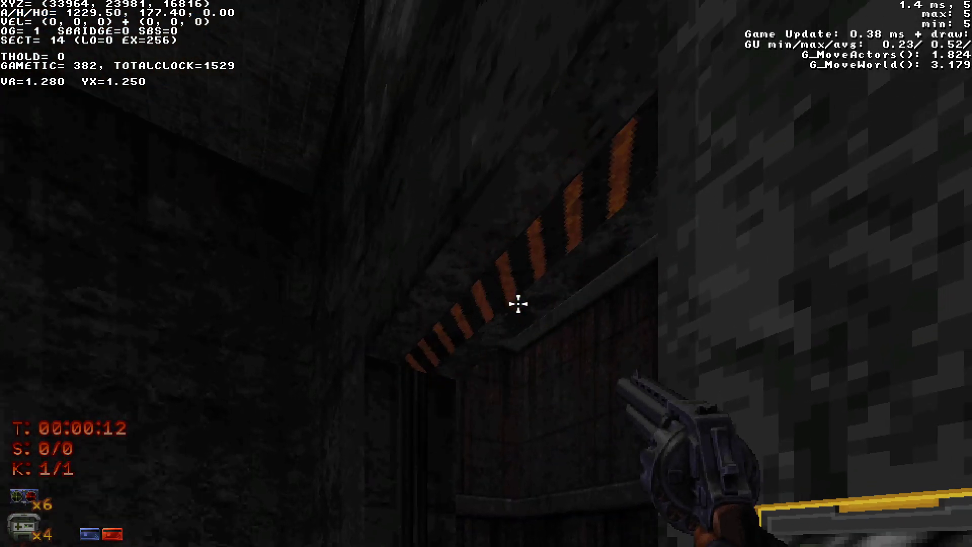
# Go through the opened door, inspect the door and switch from the side room, and quit the playtest.
pyautogui.press('w')
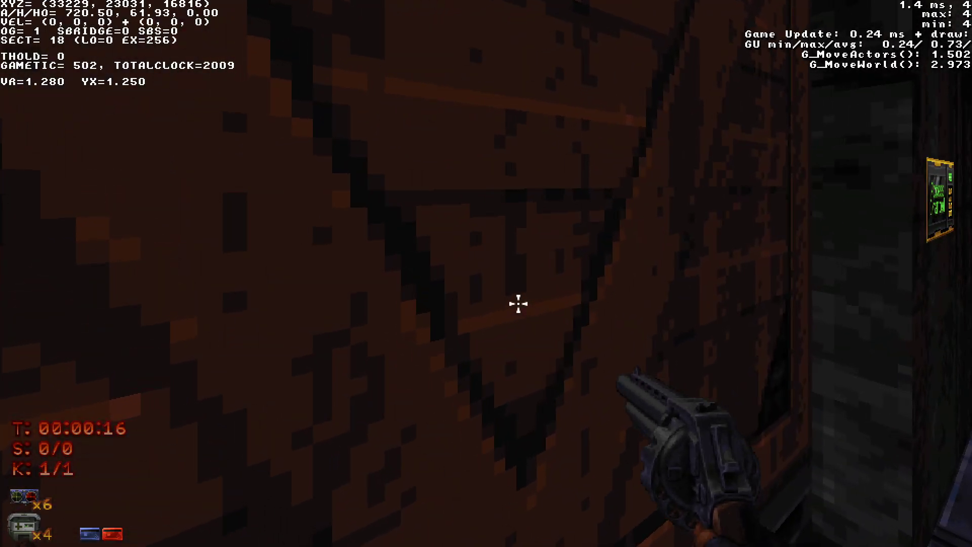
pyautogui.press('w')
pyautogui.press('d')
pyautogui.press('s')
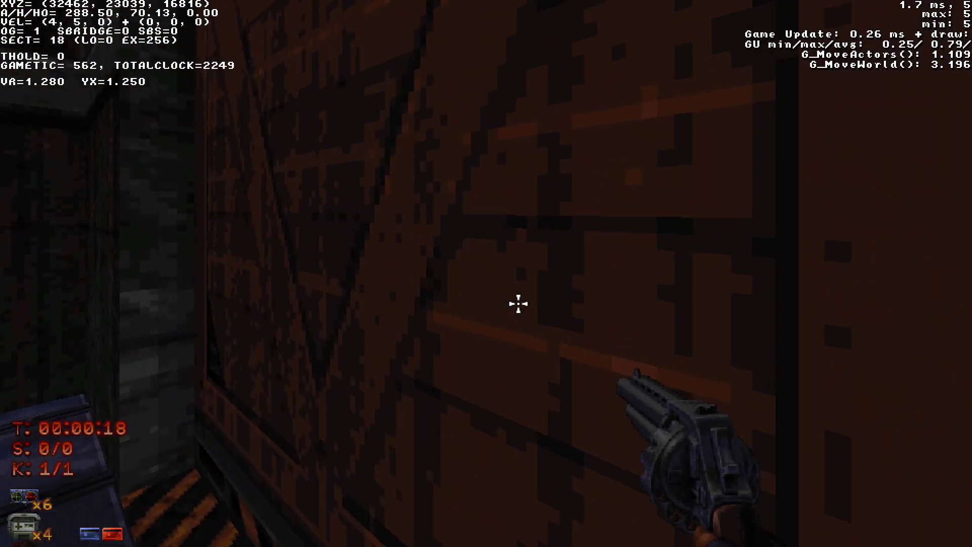
pyautogui.press('`')
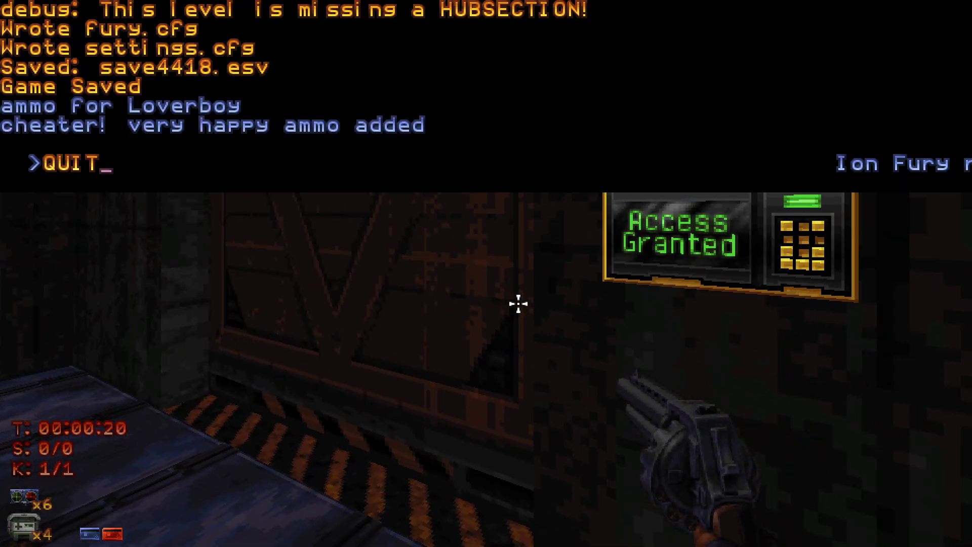
pyautogui.press('Return')
# Change the doorway's ACTIVATOR sprite into an ACTIVATORLOCKED sprite.
pyautogui.scroll(-5, 486, 271)
pyautogui.moveTo(486, 271); pyautogui.dragTo(486, 271, button='right')
pyautogui.scroll(6, 486, 271)
pyautogui.moveTo(424, 173); pyautogui.dragTo(399, 221)
pyautogui.press('KP_Enter')
pyautogui.moveTo(729, 329); pyautogui.dragTo(729, 329)
pyautogui.moveTo(542, 317); pyautogui.dragTo(542, 317)
pyautogui.moveTo(543, 317); pyautogui.dragTo(539, 305, button='middle')
pyautogui.press('v')
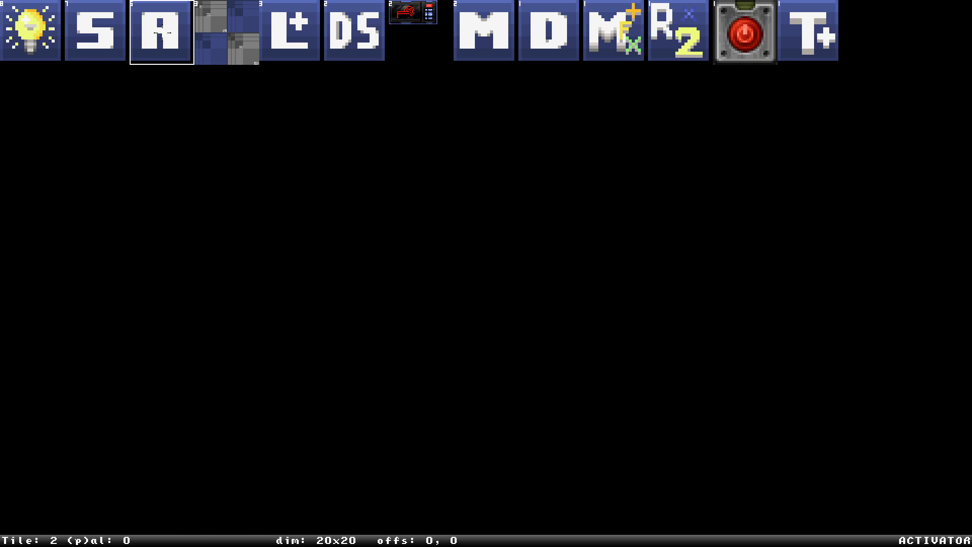
pyautogui.press('v')
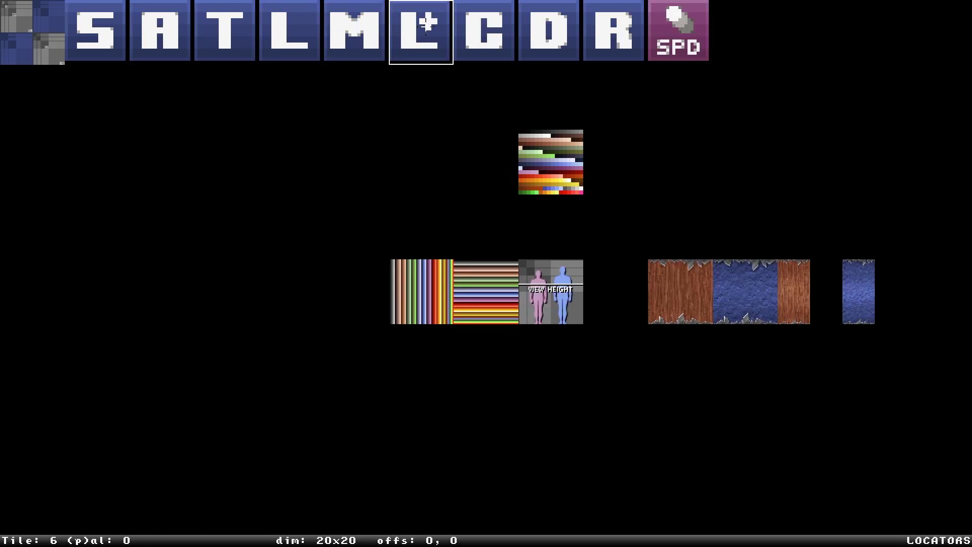
pyautogui.click(306, 32)
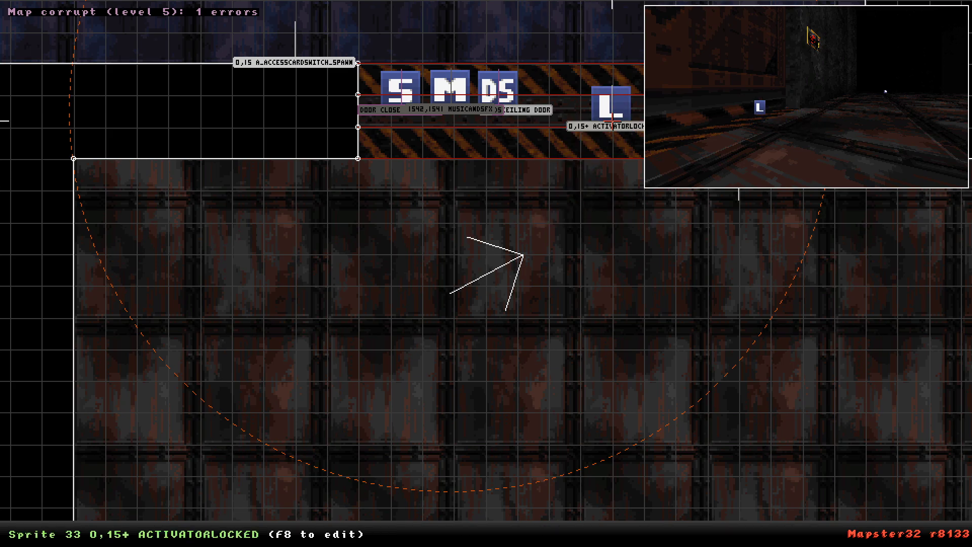
# Examine the door's ACTIVATORLOCKED sprite and the access card switches on both sides, on the map and inside the side room.
pyautogui.scroll(-4, 613, 112)
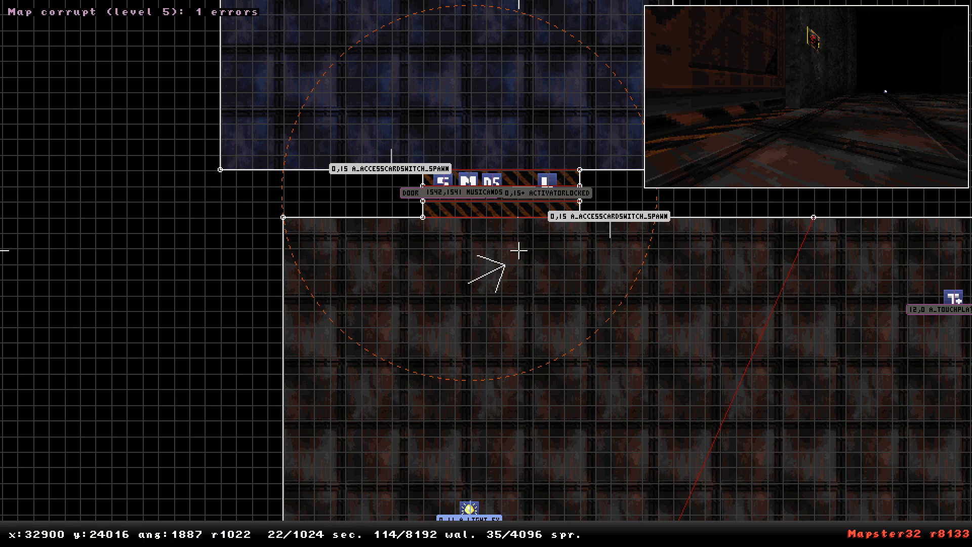
pyautogui.scroll(-3, 508, 174)
pyautogui.scroll(2, 399, 249)
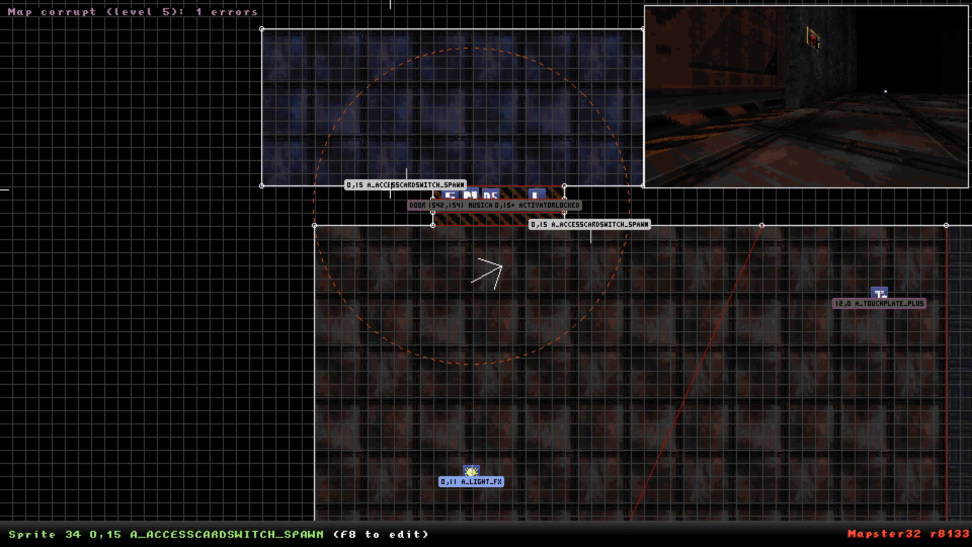
pyautogui.scroll(1, 390, 190)
pyautogui.scroll(-2, 390, 190)
pyautogui.scroll(3, 389, 190)
pyautogui.scroll(-2, 389, 190)
pyautogui.rightClick(357, 84)
pyautogui.press('KP_Enter')
pyautogui.moveTo(638, 386); pyautogui.dragTo(638, 387)
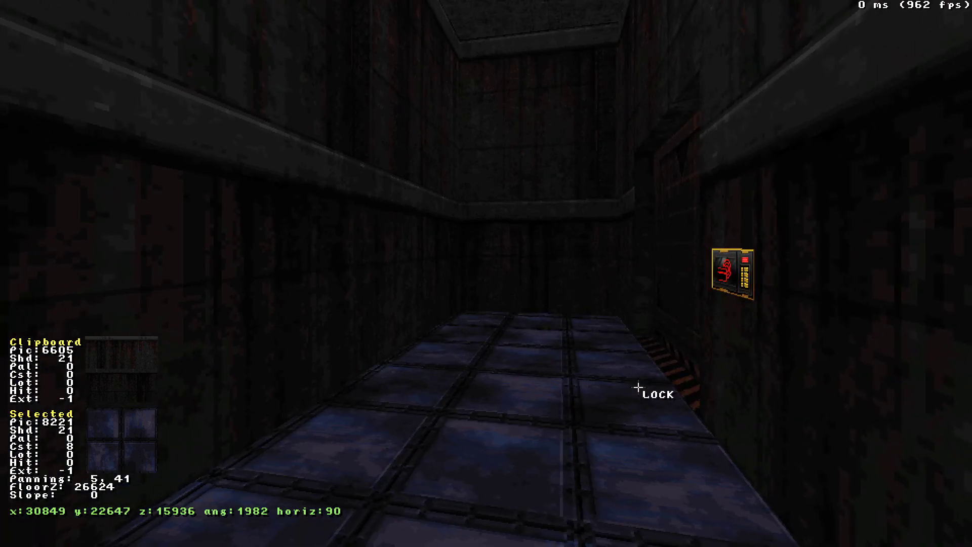
pyautogui.press('Up')
pyautogui.press('Right')
pyautogui.press('Down')
pyautogui.press('Left')
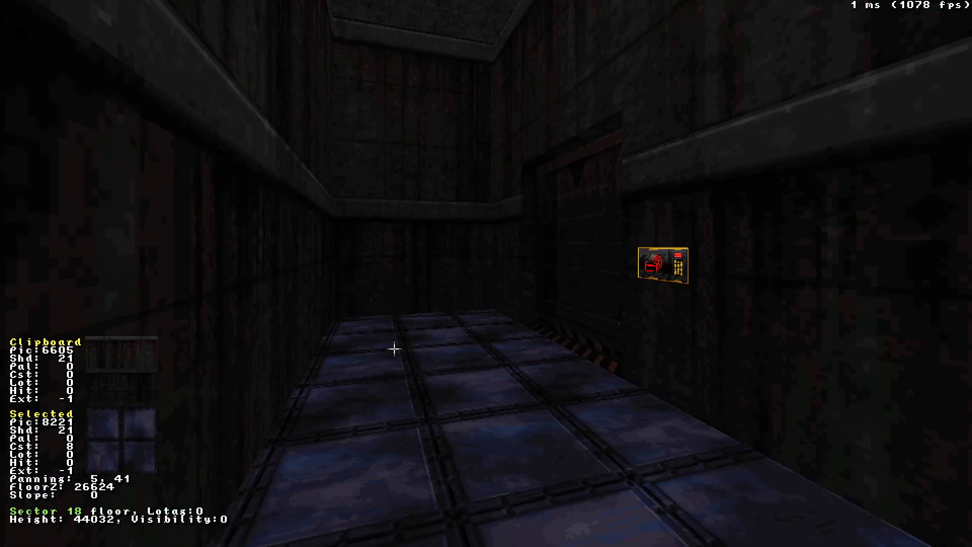
# Lighten the side room's far and long side walls to shade 13.
pyautogui.scroll(8, 449, 225)
pyautogui.press('Tab')
pyautogui.hotkey('ctrl', 's')
pyautogui.hotkey('ctrl', 's')
pyautogui.hotkey('ctrl', 's')
pyautogui.hotkey('ctrl', 's')
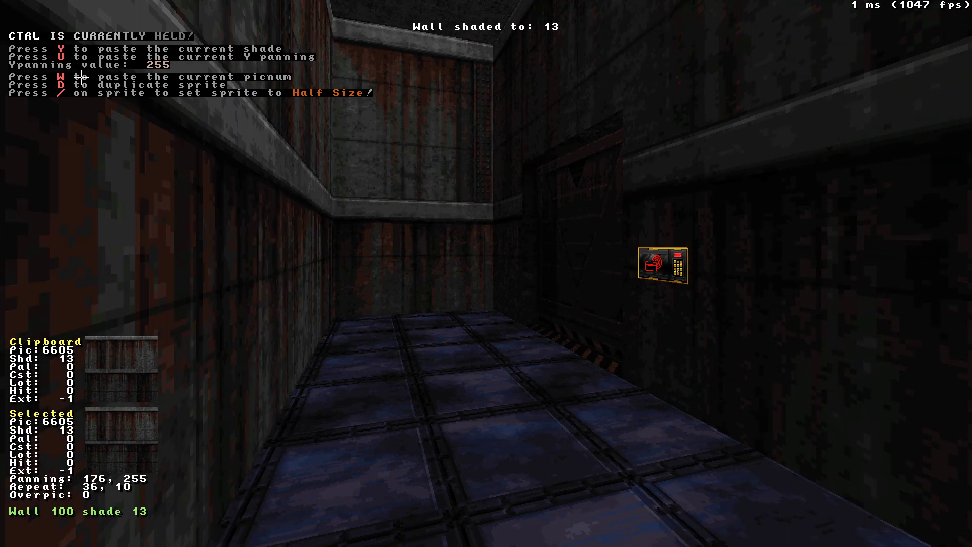
pyautogui.moveTo(759, 82); pyautogui.dragTo(759, 82)
pyautogui.hotkey('ctrl', 's')
# Apply shade 13 to the side room's remaining walls, ceiling, door and floor.
pyautogui.moveTo(607, 228); pyautogui.dragTo(607, 227)
pyautogui.moveTo(607, 228); pyautogui.dragTo(608, 222, button='right')
pyautogui.moveTo(603, 230); pyautogui.dragTo(602, 231)
pyautogui.moveTo(599, 290); pyautogui.dragTo(599, 289)
pyautogui.hotkey('ctrl', 'y')
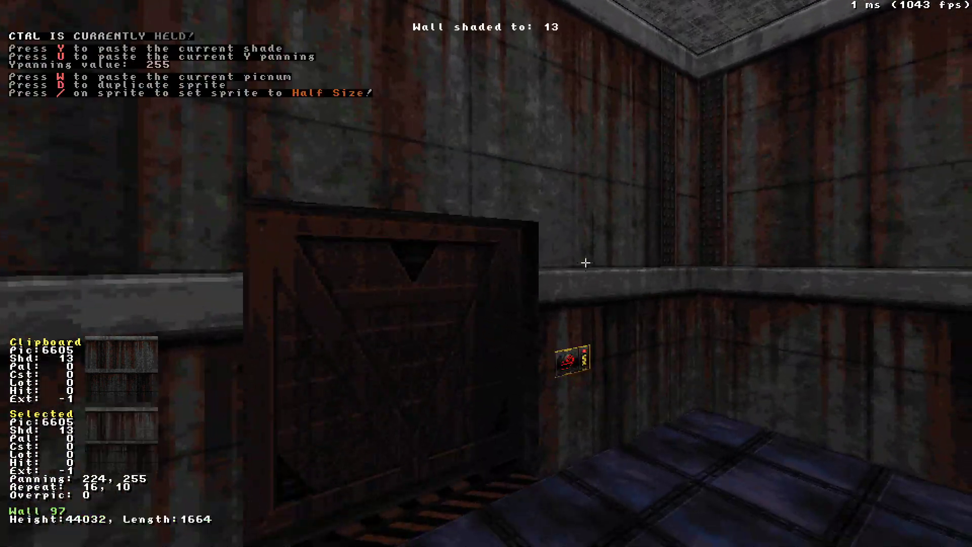
pyautogui.hotkey('ctrl', 'y')
pyautogui.moveTo(651, 221); pyautogui.dragTo(651, 222)
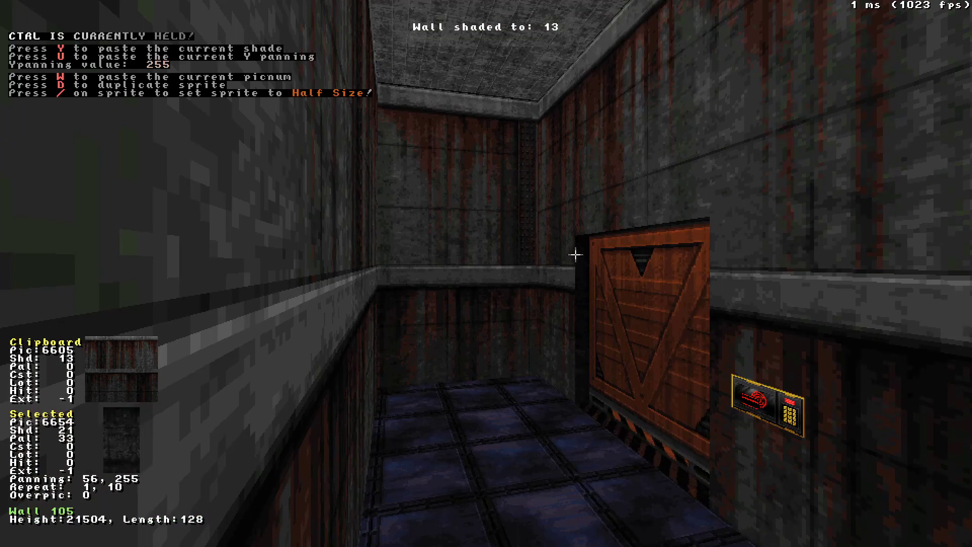
pyautogui.hotkey('ctrl', 'y')
pyautogui.moveTo(395, 376); pyautogui.dragTo(395, 376)
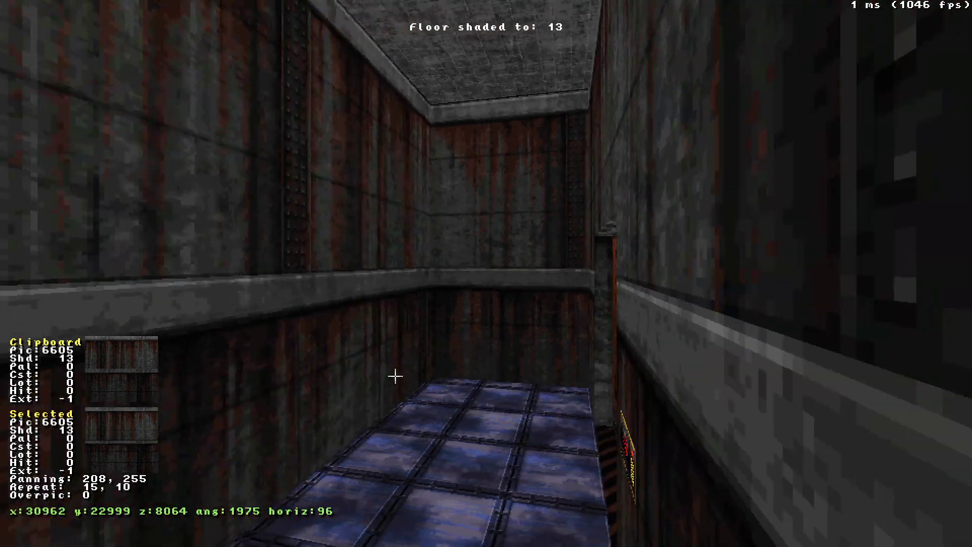
pyautogui.press('Left')
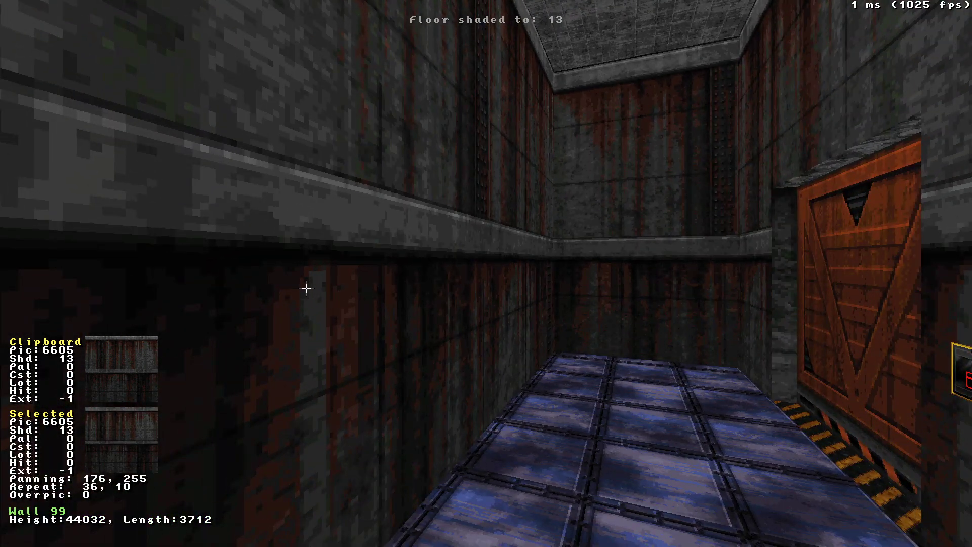
# Turn on grid locking and enlarge the side room by moving its north wall outward, and check the result in 3D.
pyautogui.press('KP_Enter')
pyautogui.rightClick(314, 85)
pyautogui.press('l')
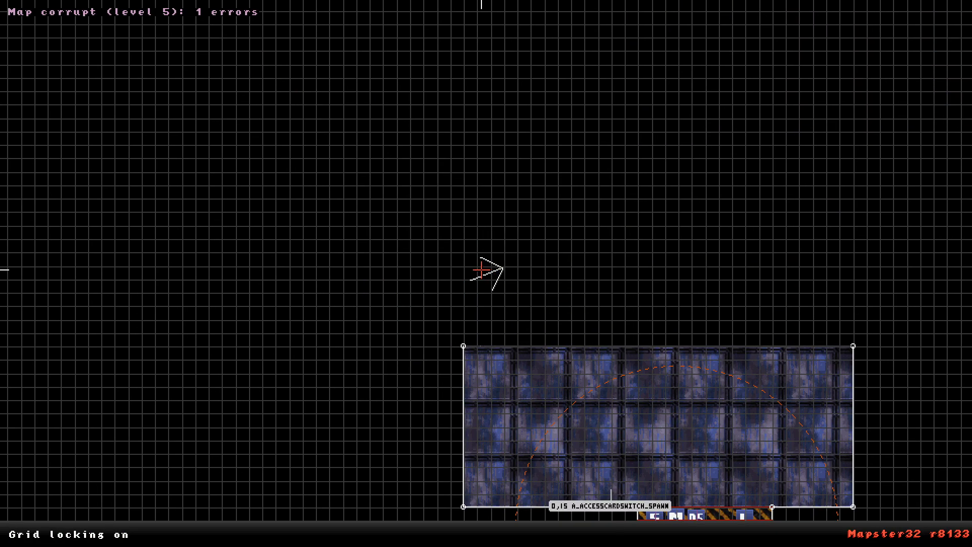
pyautogui.moveTo(854, 346); pyautogui.dragTo(853, 225)
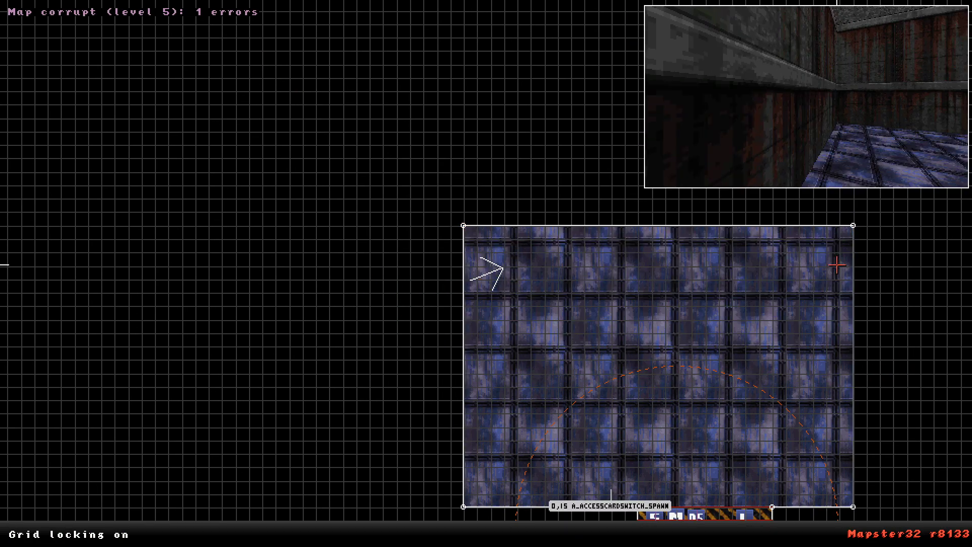
pyautogui.rightClick(626, 433)
pyautogui.press('KP_Enter')
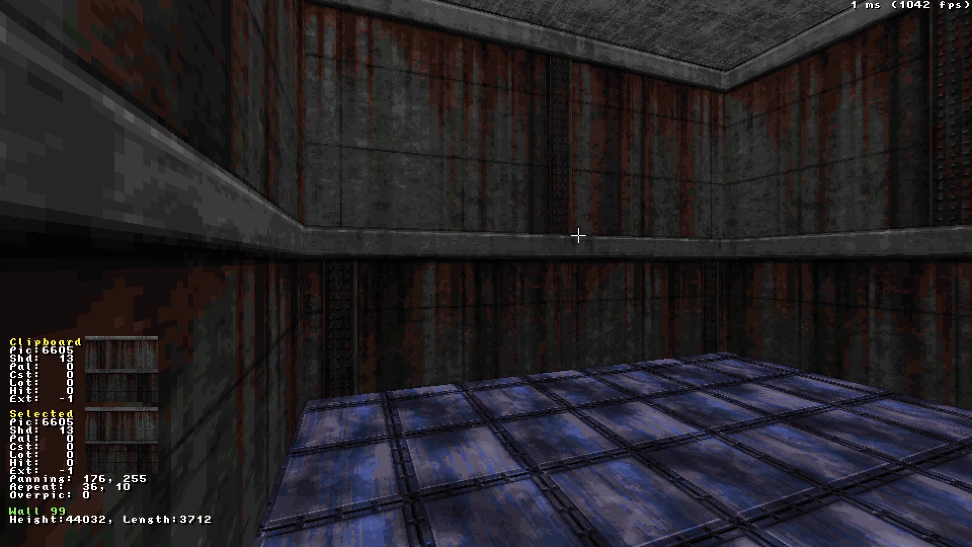
pyautogui.moveTo(577, 329); pyautogui.dragTo(593, 329)
# Insert two points in the enlarged room's north wall, draw an irregular adjoining sector from them and widen its inward western corner.
pyautogui.press('KP_Enter')
pyautogui.moveTo(300, 181); pyautogui.dragTo(471, 289, button='right')
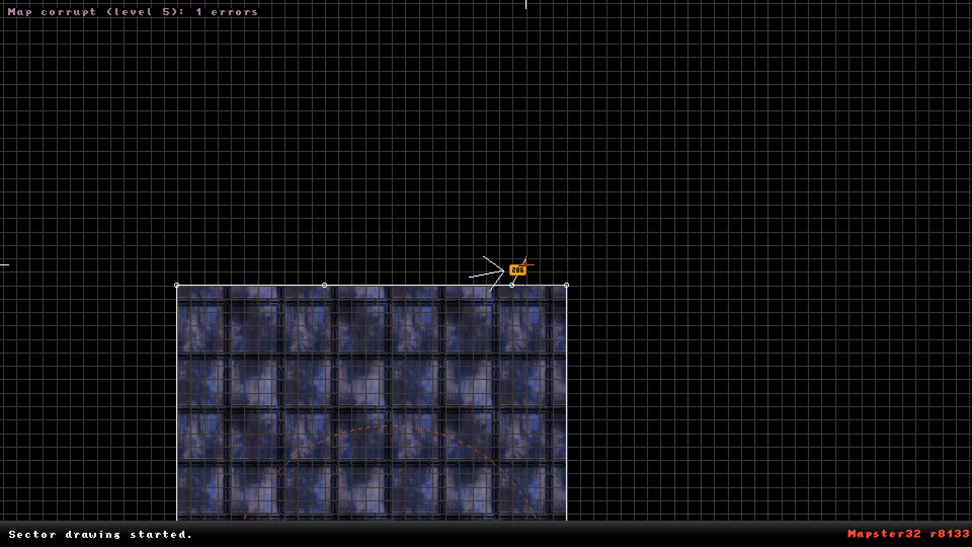
pyautogui.moveTo(527, 257); pyautogui.dragTo(506, 200, button='right')
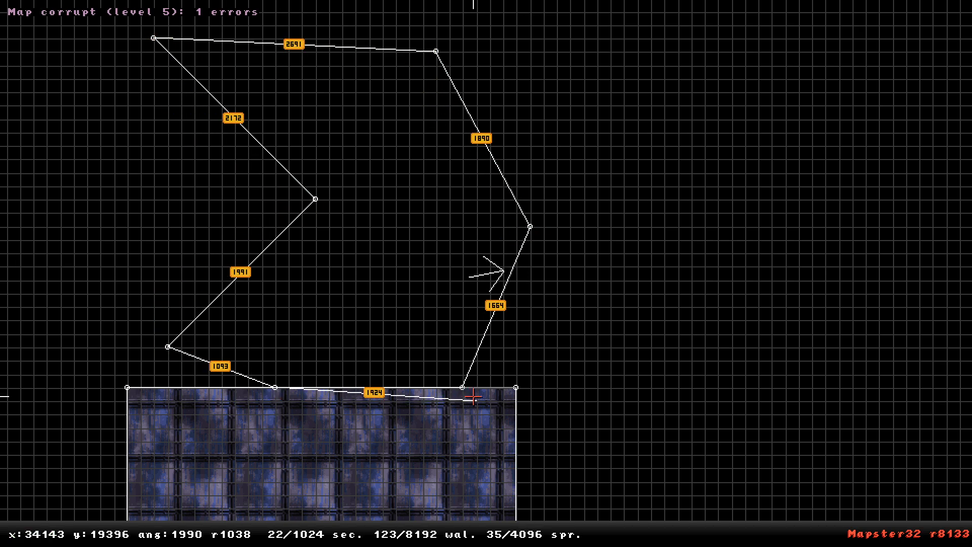
pyautogui.press('space')
pyautogui.moveTo(316, 199); pyautogui.dragTo(207, 199)
pyautogui.rightClick(357, 326)
# Raise and slope the new sector's floor, tilt its ceiling to slope 362 and lower the ceiling to z -3072.
pyautogui.press('KP_Enter')
pyautogui.moveTo(636, 319); pyautogui.dragTo(575, 335)
pyautogui.keyDown('ctrl'); pyautogui.moveTo(489, 362); pyautogui.dragTo(497, 380); pyautogui.keyUp('ctrl')
pyautogui.keyDown('ctrl'); pyautogui.scroll(-5, 487, 112); pyautogui.keyUp('ctrl')
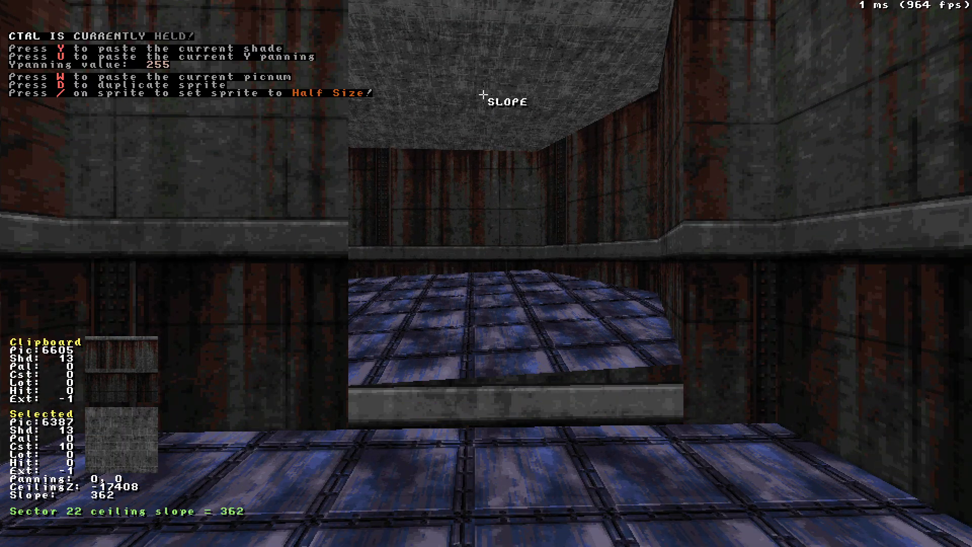
pyautogui.keyDown('alt'); pyautogui.scroll(-17, 496, 76); pyautogui.keyUp('alt')
pyautogui.keyDown('alt'); pyautogui.moveTo(498, 68); pyautogui.dragTo(499, 69); pyautogui.keyUp('alt')
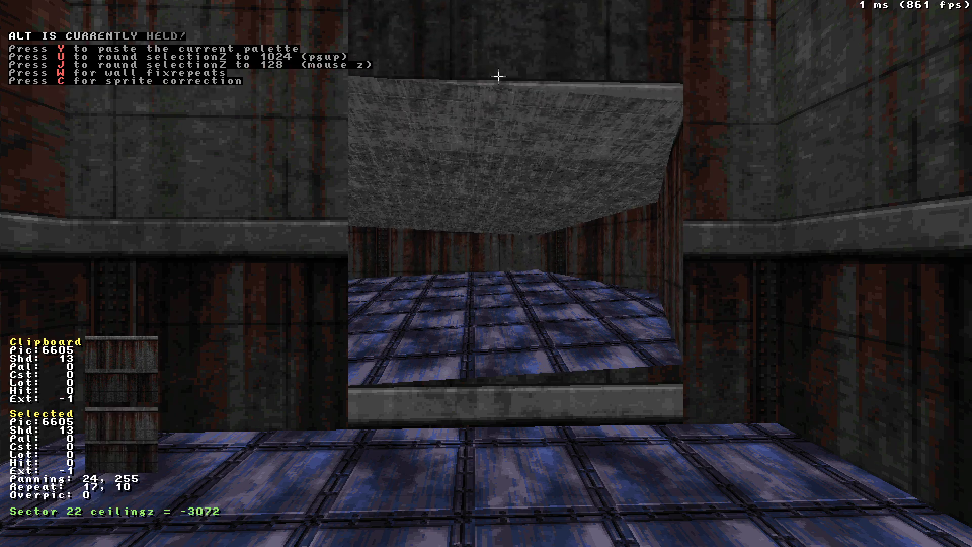
pyautogui.moveTo(539, 278); pyautogui.dragTo(539, 277)
pyautogui.press('Left')
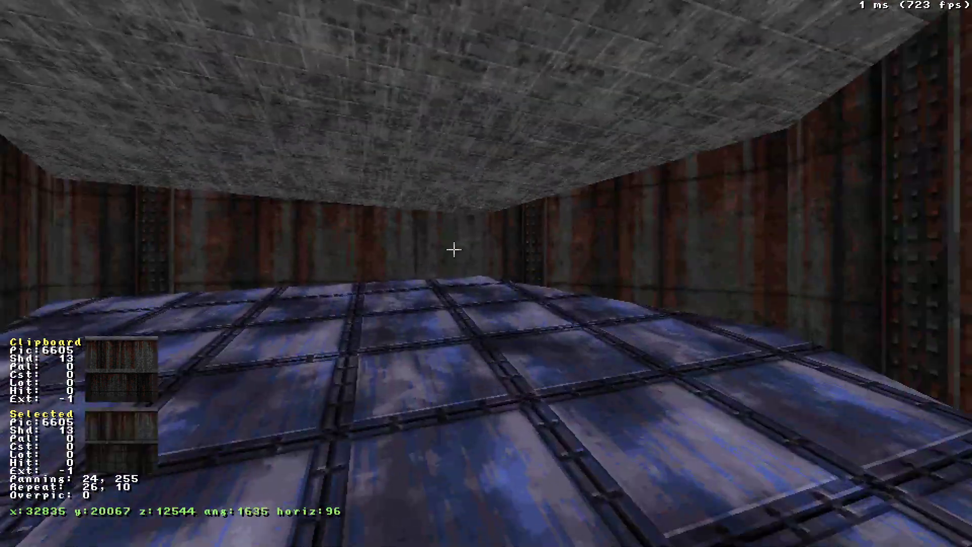
# Split off the irregular sector's lower western section with a line from the entrance corner to the inward western corner.
pyautogui.press('KP_Enter')
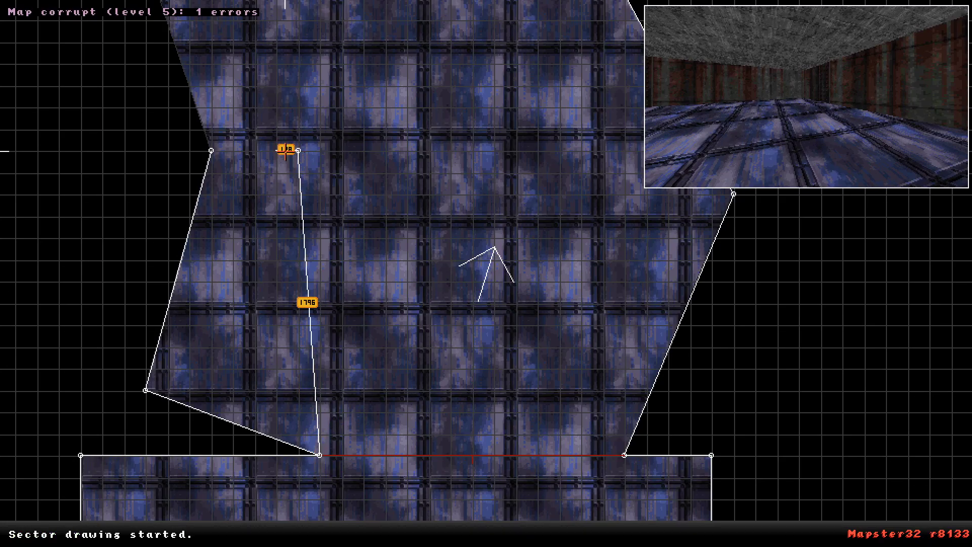
pyautogui.press('space')
pyautogui.moveTo(378, 158); pyautogui.dragTo(516, 330, button='right')
pyautogui.moveTo(545, 362); pyautogui.dragTo(486, 273, button='right')
pyautogui.scroll(-3, 486, 273)
pyautogui.scroll(2, 486, 273)
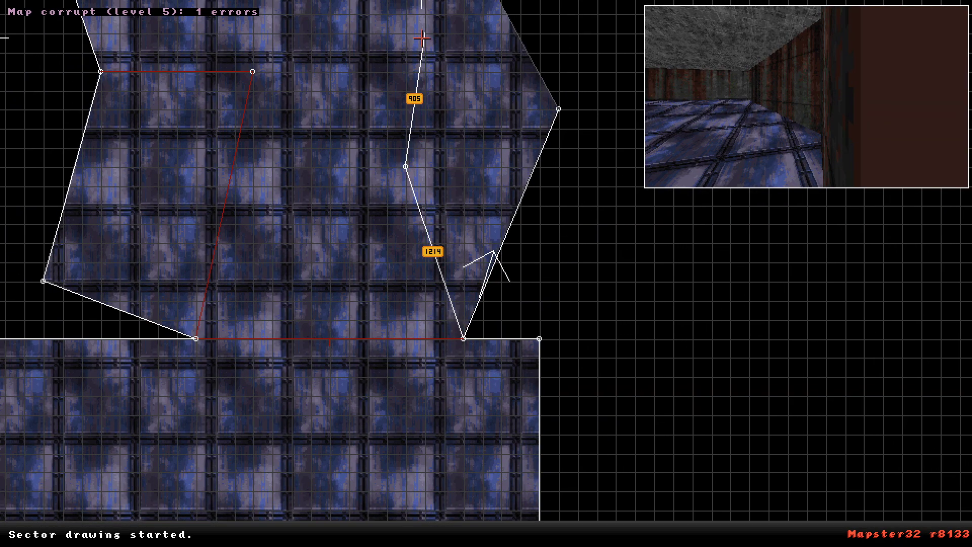
# Split off the eastern sections up to the north wall, align their inner points and cut a wedge at the entrance.
pyautogui.press('space')
pyautogui.moveTo(428, 27); pyautogui.dragTo(524, 313, button='right')
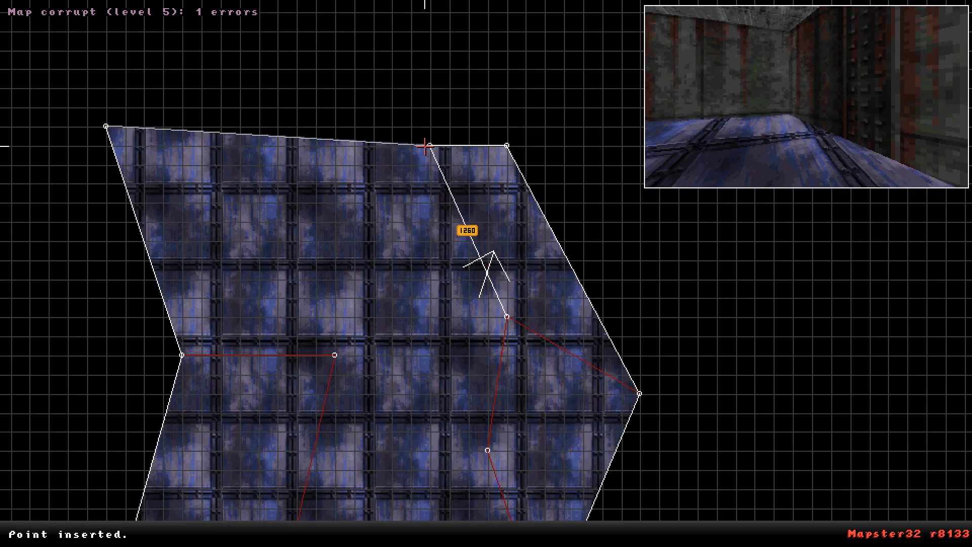
pyautogui.press('space')
pyautogui.moveTo(424, 146); pyautogui.dragTo(487, 273, button='right')
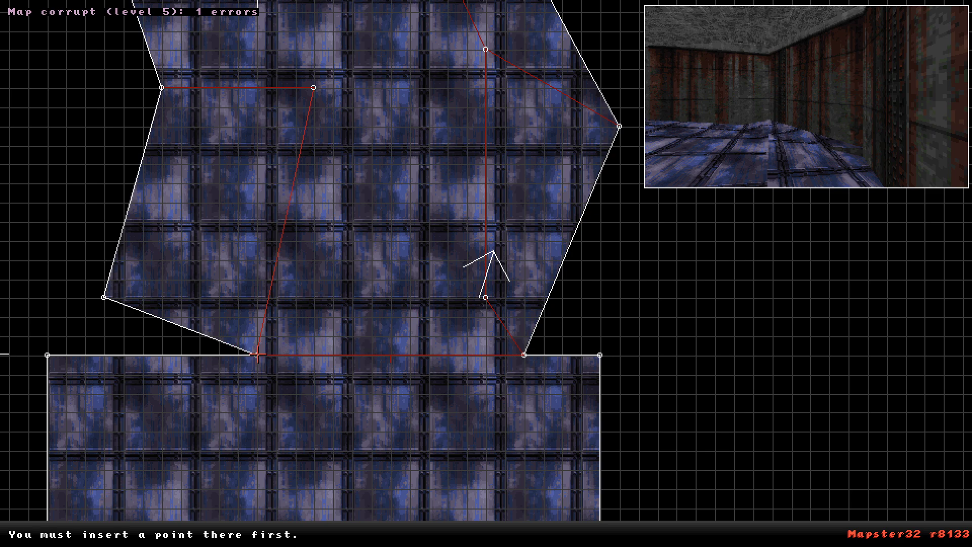
pyautogui.press('space')
# Set the hinge walls of the split sections and adjust the height and slope of their floors.
pyautogui.press('KP_Enter')
pyautogui.press('alt')
pyautogui.hotkey('alt', 'f')
pyautogui.keyDown('alt'); pyautogui.click(527, 373); pyautogui.keyUp('alt')
pyautogui.press('Up')
pyautogui.keyDown('ctrl'); pyautogui.moveTo(522, 435); pyautogui.dragTo(522, 436); pyautogui.keyUp('ctrl')
pyautogui.keyDown('alt'); pyautogui.moveTo(523, 436); pyautogui.dragTo(523, 436); pyautogui.keyUp('alt')
pyautogui.hotkey('alt', 'f')
pyautogui.keyDown('ctrl'); pyautogui.moveTo(426, 471); pyautogui.dragTo(429, 477); pyautogui.keyUp('ctrl')
pyautogui.press('Up')
pyautogui.keyDown('alt'); pyautogui.moveTo(429, 477); pyautogui.dragTo(428, 476); pyautogui.keyUp('alt')
pyautogui.keyDown('ctrl'); pyautogui.moveTo(428, 476); pyautogui.dragTo(429, 477); pyautogui.keyUp('ctrl')
pyautogui.press('Down')
# Adjust the heights and slopes of the split sections' ceilings.
pyautogui.keyDown('alt'); pyautogui.moveTo(443, 86); pyautogui.dragTo(442, 86); pyautogui.keyUp('alt')
pyautogui.keyDown('ctrl'); pyautogui.moveTo(421, 126); pyautogui.dragTo(421, 126); pyautogui.keyUp('ctrl')
pyautogui.moveTo(421, 126); pyautogui.dragTo(421, 126)
pyautogui.keyDown('ctrl'); pyautogui.moveTo(454, 99); pyautogui.dragTo(453, 98); pyautogui.keyUp('ctrl')
pyautogui.keyDown('alt'); pyautogui.moveTo(453, 98); pyautogui.dragTo(453, 98); pyautogui.keyUp('alt')
pyautogui.moveTo(453, 99); pyautogui.dragTo(453, 99)
# Change the hinge wall and retilt the central section's floor, adjusting its height and the ceiling slope.
pyautogui.keyDown('ctrl'); pyautogui.moveTo(431, 481); pyautogui.dragTo(401, 488); pyautogui.keyUp('ctrl')
pyautogui.hotkey('alt', 'f')
pyautogui.moveTo(401, 488); pyautogui.dragTo(401, 488)
pyautogui.keyDown('alt'); pyautogui.moveTo(401, 489); pyautogui.dragTo(400, 488); pyautogui.keyUp('alt')
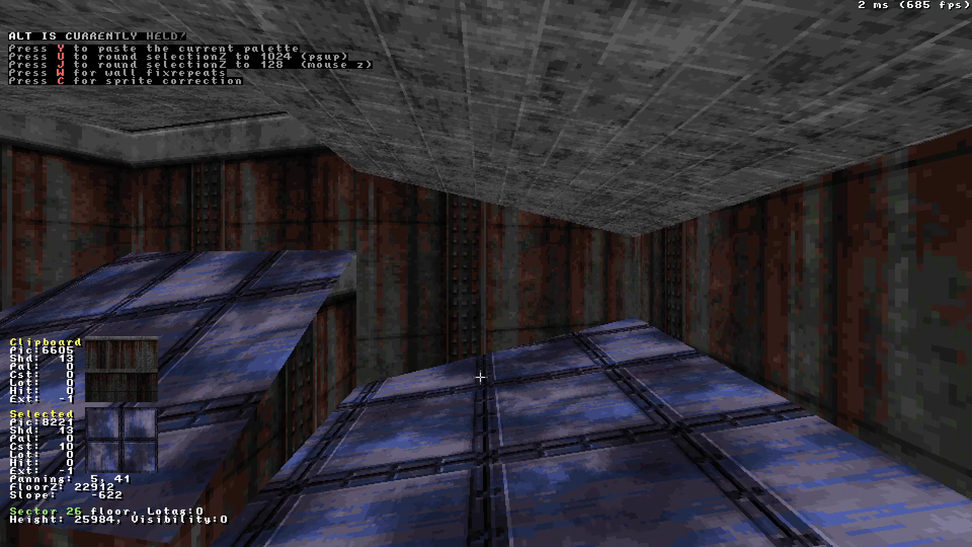
pyautogui.hotkey('alt', 'f')
pyautogui.keyDown('ctrl'); pyautogui.moveTo(512, 469); pyautogui.dragTo(510, 468); pyautogui.keyUp('ctrl')
pyautogui.moveTo(510, 468); pyautogui.dragTo(510, 469)
pyautogui.keyDown('alt'); pyautogui.moveTo(510, 469); pyautogui.dragTo(510, 470); pyautogui.keyUp('alt')
pyautogui.moveTo(511, 469); pyautogui.dragTo(510, 469)
pyautogui.keyDown('ctrl'); pyautogui.moveTo(366, 148); pyautogui.dragTo(366, 149); pyautogui.keyUp('ctrl')
# Split the northern part of the central section from the north wall down to the inner western point.
pyautogui.press('Return')
pyautogui.rightClick(428, 143)
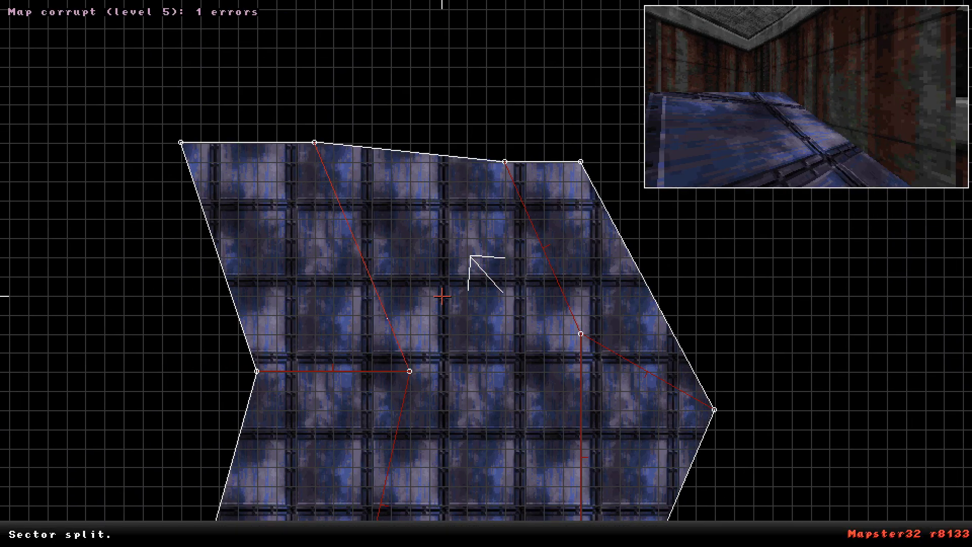
pyautogui.press('KP_Enter')
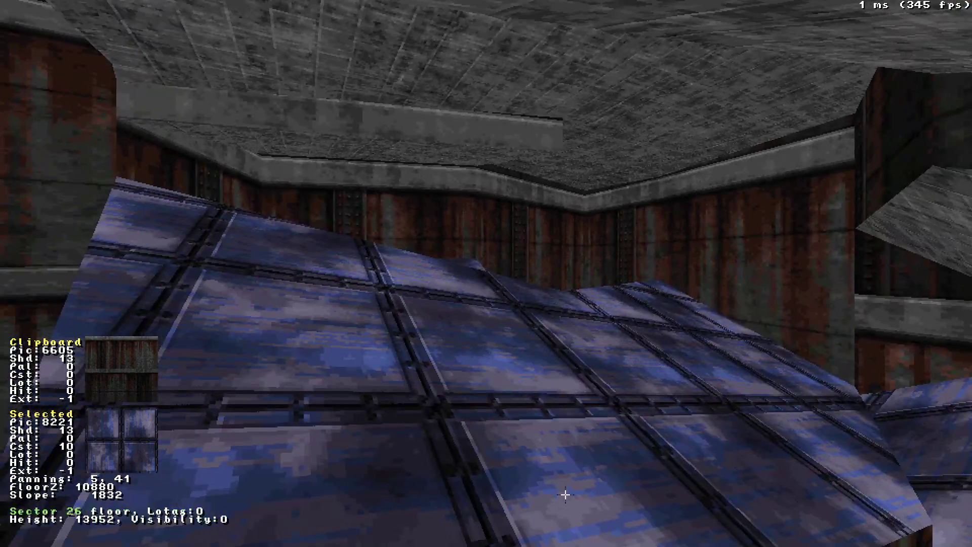
# Flatten the central section's floor, set it to z 20352, and vary the heights and slopes of the surrounding ceilings.
pyautogui.press('/')
pyautogui.keyDown('alt'); pyautogui.moveTo(544, 360); pyautogui.dragTo(545, 366); pyautogui.keyUp('alt')
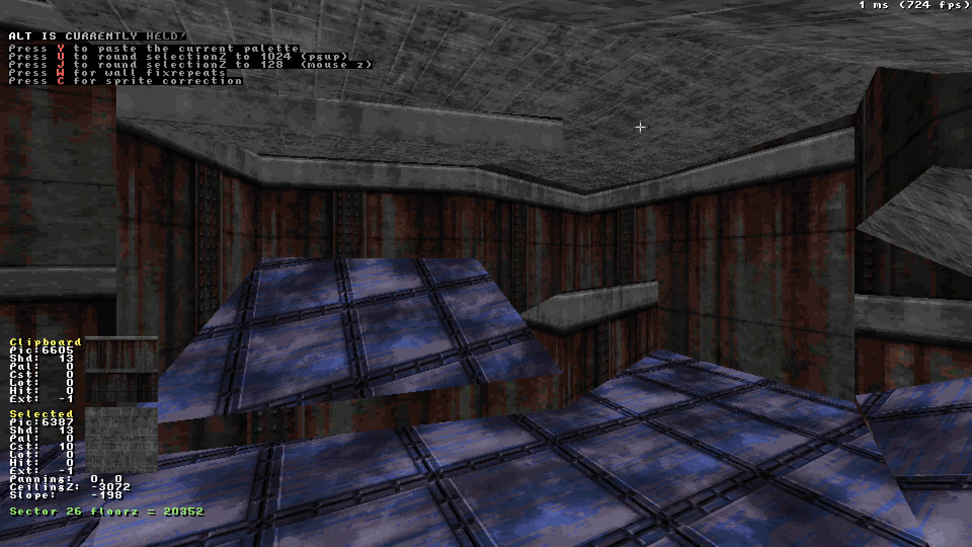
pyautogui.keyDown('alt'); pyautogui.moveTo(640, 127); pyautogui.dragTo(640, 121); pyautogui.keyUp('alt')
pyautogui.moveTo(399, 263); pyautogui.dragTo(400, 248)
pyautogui.keyDown('ctrl'); pyautogui.moveTo(336, 13); pyautogui.dragTo(336, 18); pyautogui.keyUp('ctrl')
pyautogui.moveTo(337, 13)
pyautogui.mouseDown()
pyautogui.moveTo(324, 25)
pyautogui.moveTo(337, 23)
pyautogui.mouseUp()
pyautogui.moveTo(683, 143)
pyautogui.keyDown('alt'); pyautogui.mouseDown()
pyautogui.moveTo(683, 134)
pyautogui.moveTo(684, 144)
pyautogui.mouseUp(); pyautogui.keyUp('alt')
pyautogui.keyDown('ctrl'); pyautogui.moveTo(658, 192); pyautogui.dragTo(658, 204); pyautogui.keyUp('ctrl')
pyautogui.moveTo(658, 192); pyautogui.dragTo(658, 177)
pyautogui.keyDown('alt'); pyautogui.moveTo(658, 192); pyautogui.dragTo(621, 194); pyautogui.keyUp('alt')
# Set the central floor to z 21248 and fine-tune the neighbouring sections' floor and ceiling heights.
pyautogui.keyDown('ctrl'); pyautogui.moveTo(541, 407); pyautogui.dragTo(541, 407); pyautogui.keyUp('ctrl')
pyautogui.keyDown('alt'); pyautogui.moveTo(540, 407); pyautogui.dragTo(541, 407); pyautogui.keyUp('alt')
pyautogui.moveTo(541, 407); pyautogui.dragTo(541, 408)
pyautogui.keyDown('alt'); pyautogui.moveTo(467, 396); pyautogui.dragTo(467, 396); pyautogui.keyUp('alt')
pyautogui.keyDown('alt'); pyautogui.moveTo(468, 65); pyautogui.dragTo(468, 65); pyautogui.keyUp('alt')
pyautogui.moveTo(526, 275); pyautogui.dragTo(527, 275)
pyautogui.keyDown('alt'); pyautogui.moveTo(698, 226); pyautogui.dragTo(698, 226); pyautogui.keyUp('alt')
pyautogui.keyDown('alt'); pyautogui.moveTo(844, 91); pyautogui.dragTo(841, 90); pyautogui.keyUp('alt')
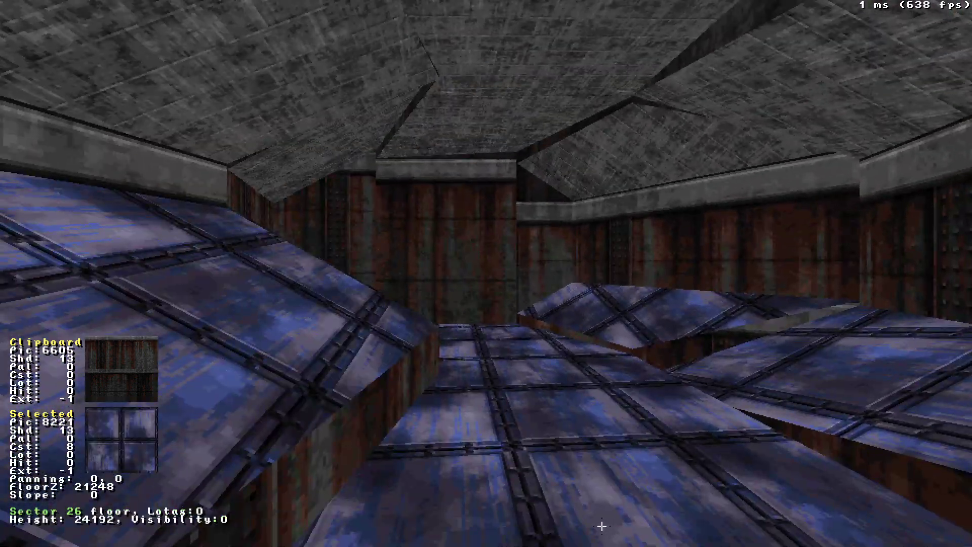
# Level the selected floor surface and adjust the slopes and heights of the sections around the entrance.
pyautogui.press('/')
pyautogui.moveTo(536, 196); pyautogui.dragTo(536, 196)
pyautogui.moveTo(530, 457); pyautogui.dragTo(570, 446)
pyautogui.hotkey('alt', 'f')
pyautogui.keyDown('alt'); pyautogui.moveTo(570, 446); pyautogui.dragTo(570, 446); pyautogui.keyUp('alt')
pyautogui.keyDown('ctrl'); pyautogui.moveTo(517, 98); pyautogui.dragTo(518, 99); pyautogui.keyUp('ctrl')
pyautogui.press('Down')
pyautogui.press('Right')
# Add a point to the diagonal wall at the entrance's west corner, move it outward and split off the corner.
pyautogui.press('Return')
pyautogui.scroll(1, 476, 240)
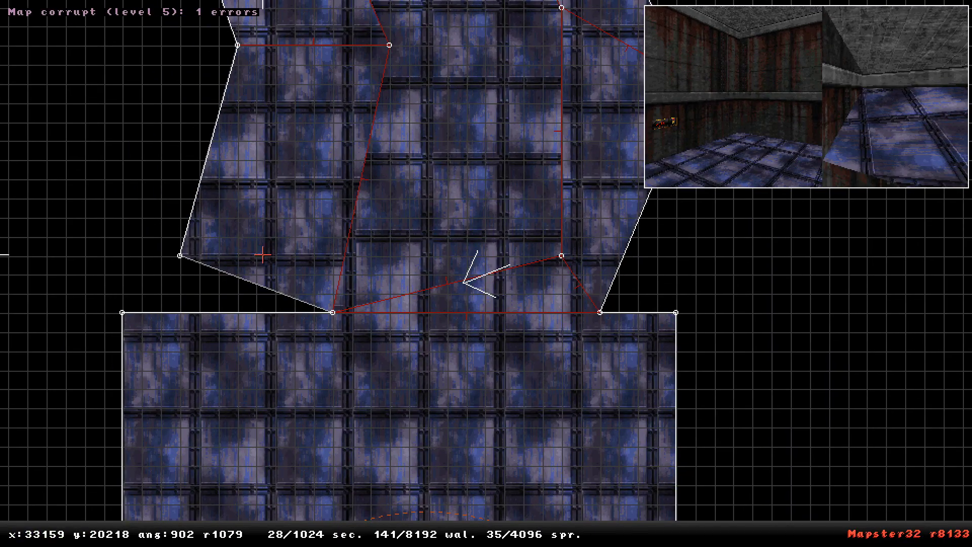
pyautogui.scroll(3, 262, 255)
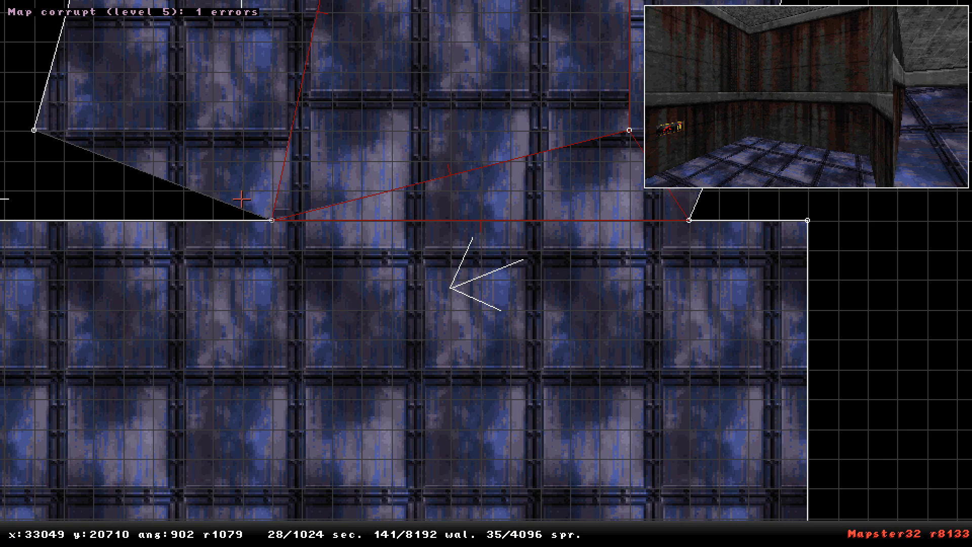
pyautogui.press('Insert')
pyautogui.moveTo(237, 201); pyautogui.dragTo(250, 189)
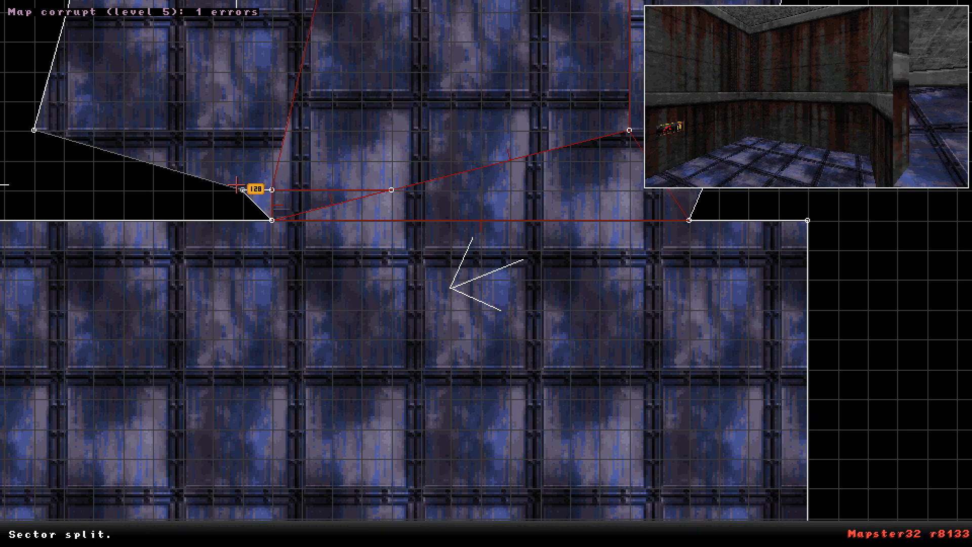
pyautogui.press('space')
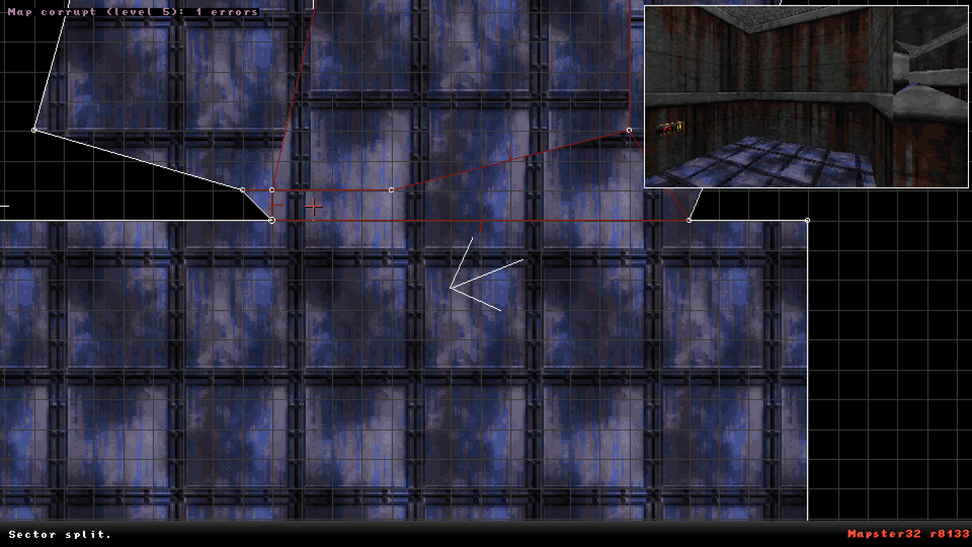
# Straighten the threshold strip by aligning and merging its boundary points, and split the sector at the entrance's east corner.
pyautogui.rightClick(597, 194)
pyautogui.moveTo(558, 251)
pyautogui.mouseDown()
pyautogui.moveTo(574, 257)
pyautogui.moveTo(555, 260)
pyautogui.mouseUp()
pyautogui.moveTo(277, 272); pyautogui.dragTo(163, 272)
pyautogui.press('j')
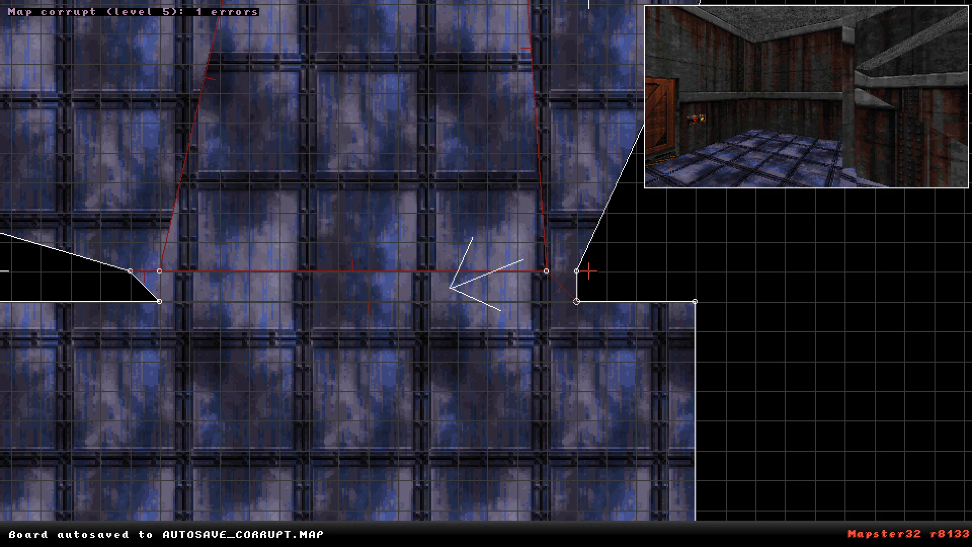
pyautogui.press('space')
pyautogui.press('space')
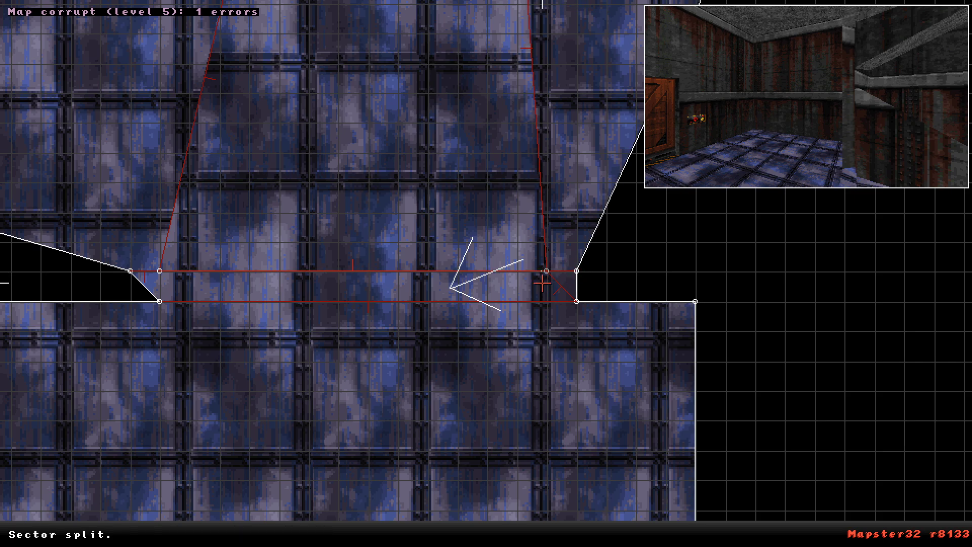
# Align the threshold's east corner points, close the strip's west end by splitting the sector there, and delete the leftover west corner sector.
pyautogui.moveTo(546, 270); pyautogui.dragTo(665, 271)
pyautogui.press('Insert')
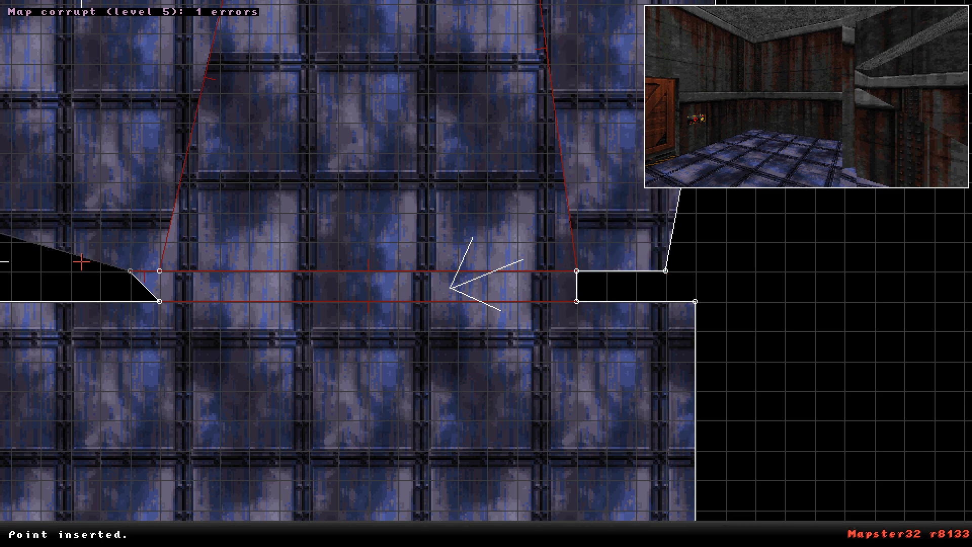
pyautogui.press('space')
pyautogui.press('space')
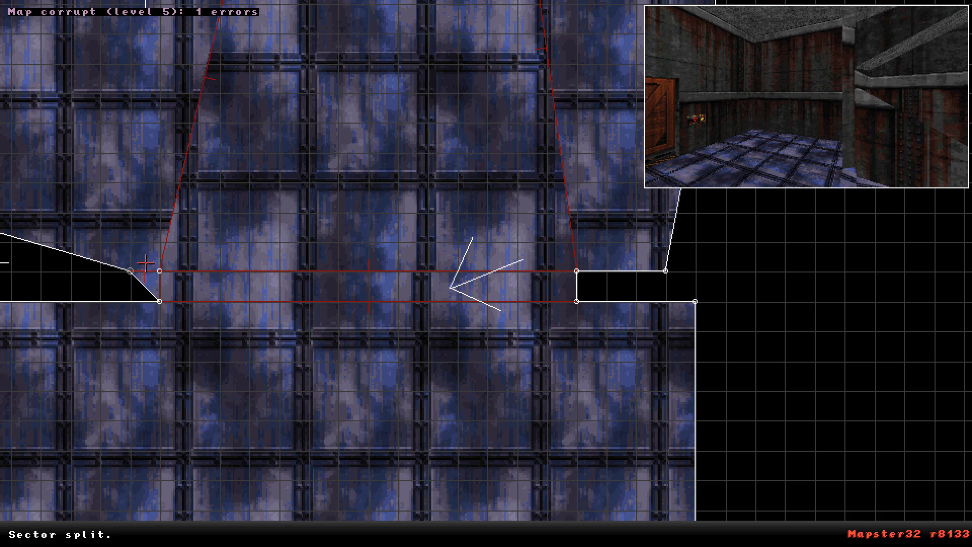
pyautogui.hotkey('ctrl', 'Delete')
# Reassign the first walls of the sections around the entrance, reset the surface alignment and readjust their floor and ceiling slopes.
pyautogui.moveTo(236, 291); pyautogui.dragTo(487, 273, button='right')
pyautogui.moveTo(383, 346); pyautogui.dragTo(414, 347)
pyautogui.moveTo(421, 348); pyautogui.dragTo(487, 274, button='right')
pyautogui.press('KP_Enter')
pyautogui.moveTo(497, 363); pyautogui.dragTo(415, 357, button='right')
pyautogui.hotkey('alt', 'f')
pyautogui.moveTo(566, 339); pyautogui.dragTo(566, 338)
pyautogui.hotkey('alt', 'f')
pyautogui.moveTo(351, 325); pyautogui.dragTo(350, 325)
pyautogui.press('/')
pyautogui.keyDown('alt'); pyautogui.moveTo(406, 420); pyautogui.dragTo(406, 420); pyautogui.keyUp('alt')
pyautogui.moveTo(406, 420); pyautogui.dragTo(406, 419)
pyautogui.keyDown('alt'); pyautogui.moveTo(377, 115); pyautogui.dragTo(399, 137); pyautogui.keyUp('alt')
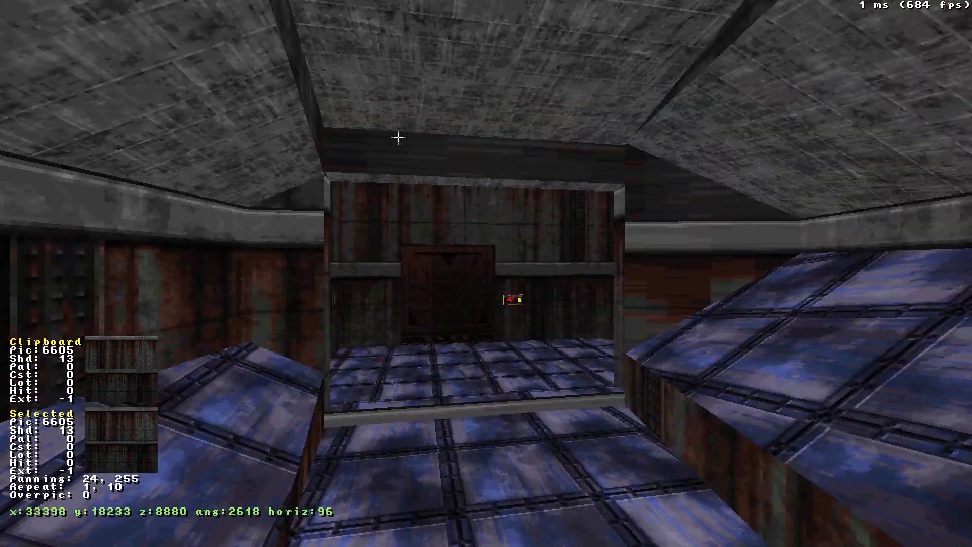
# Apply dark rock tile 6182 to a side wall of the cave area and copy it to the clipboard.
pyautogui.press('v')
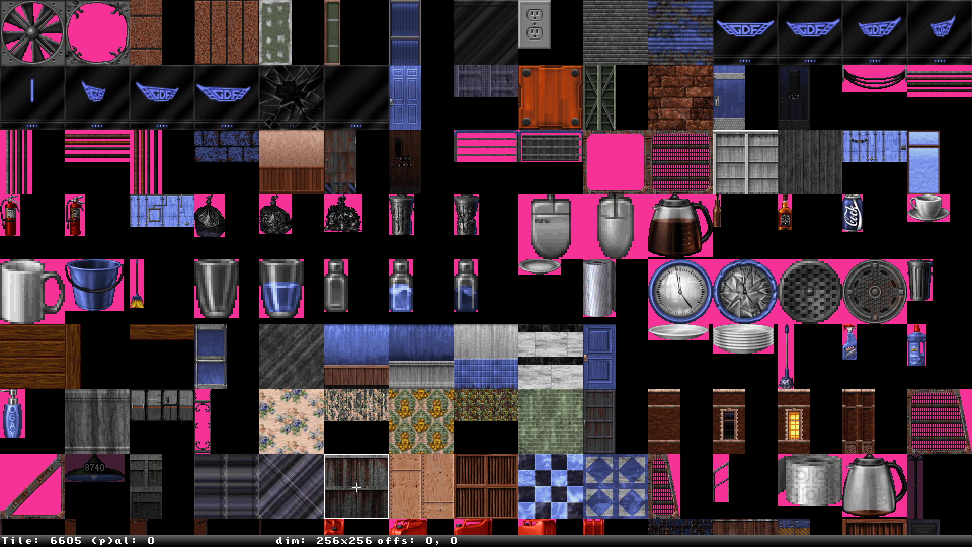
pyautogui.scroll(-1, 357, 487)
pyautogui.press('Escape')
pyautogui.press('v')
pyautogui.press('v')
pyautogui.press('u')
pyautogui.press('Up')
pyautogui.press('Down')
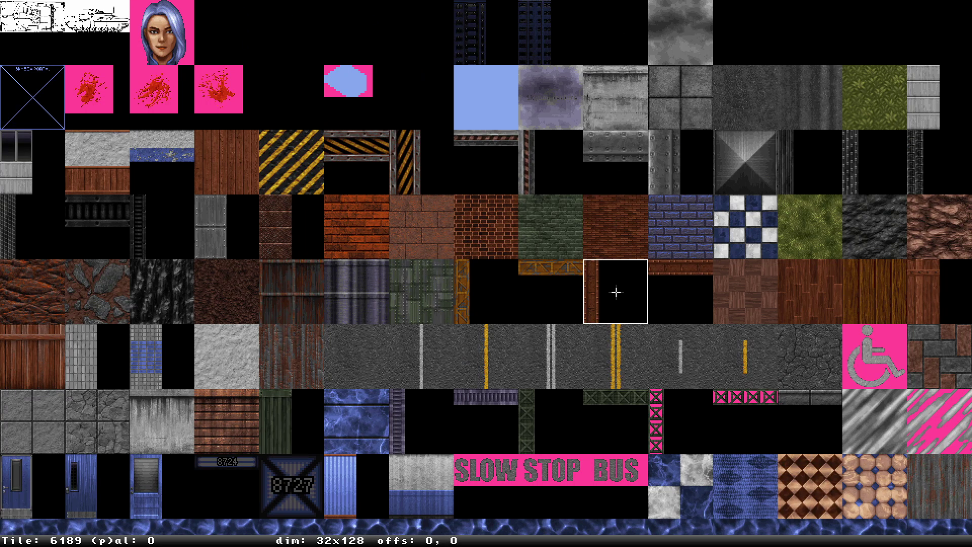
pyautogui.press('Right')
pyautogui.press('Right')
pyautogui.press('Return')
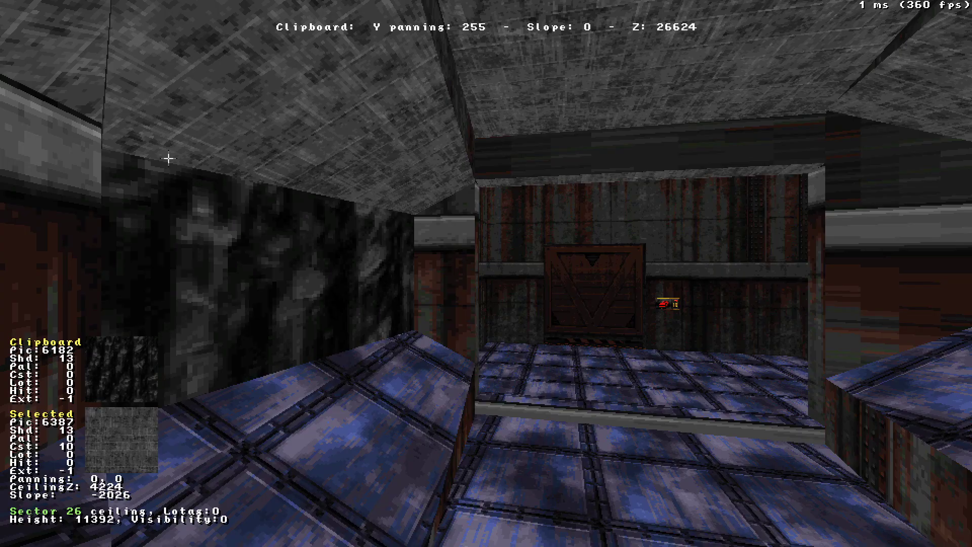
# Paste rock tile 6182 onto the cave's other outer walls and auto-align the texture along the connected walls.
pyautogui.press('Left')
pyautogui.press('Return')
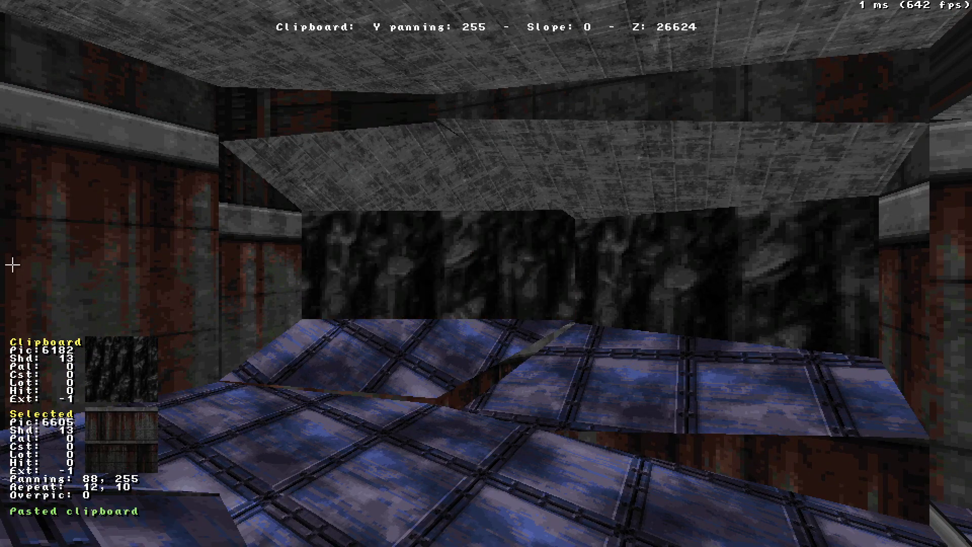
pyautogui.press('Return')
pyautogui.press('Return')
pyautogui.moveTo(135, 217); pyautogui.dragTo(132, 218)
pyautogui.press('Return')
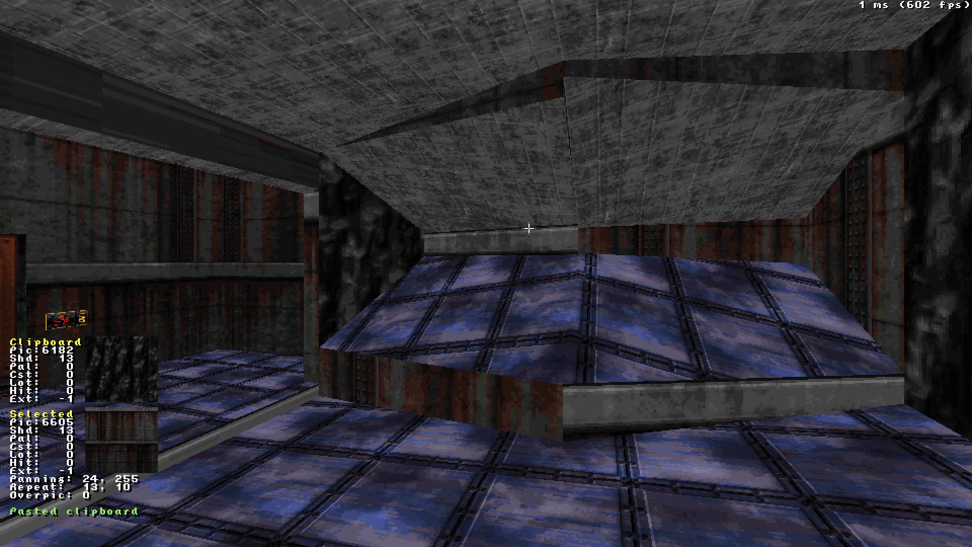
pyautogui.press('Return')
pyautogui.press('Return')
pyautogui.press('Return')
pyautogui.press('.')
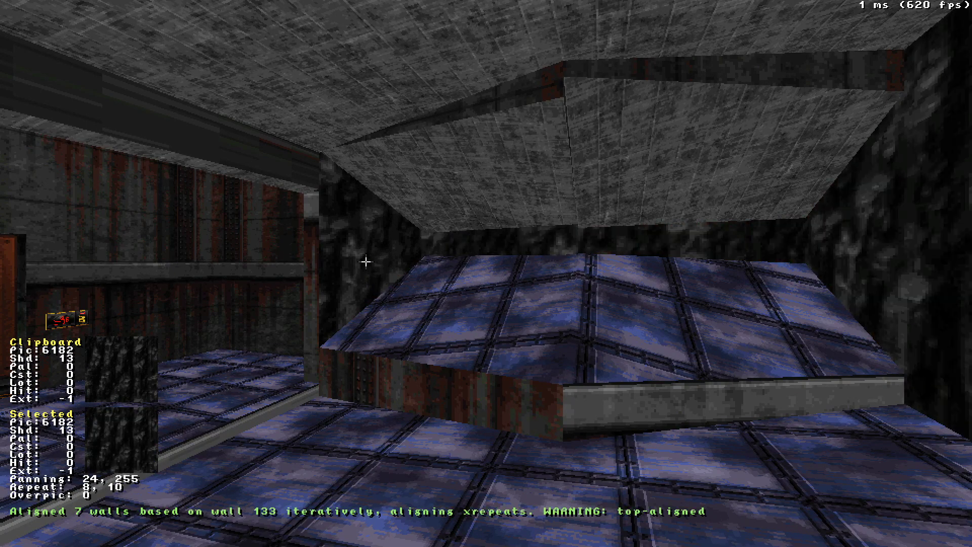
# Paste rock tile 6182 onto the raised ledge's faces and the neighbouring floors, ceilings and upper steps.
pyautogui.press('Return')
pyautogui.press('Return')
pyautogui.press('Return')
pyautogui.press('Return')
pyautogui.press('Return')
pyautogui.press('Return')
pyautogui.press('Return')
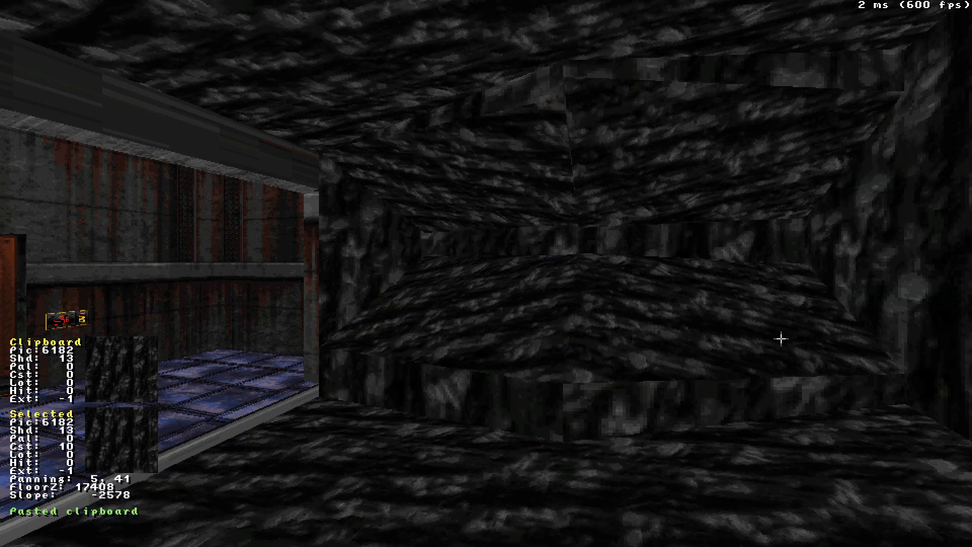
# Paste rock tile 6182 onto the remaining floors, ceilings and step faces on the opposite side of the cave.
pyautogui.moveTo(951, 331); pyautogui.dragTo(820, 286, button='right')
pyautogui.press('Return')
pyautogui.press('Return')
pyautogui.press('Return')
pyautogui.press('Return')
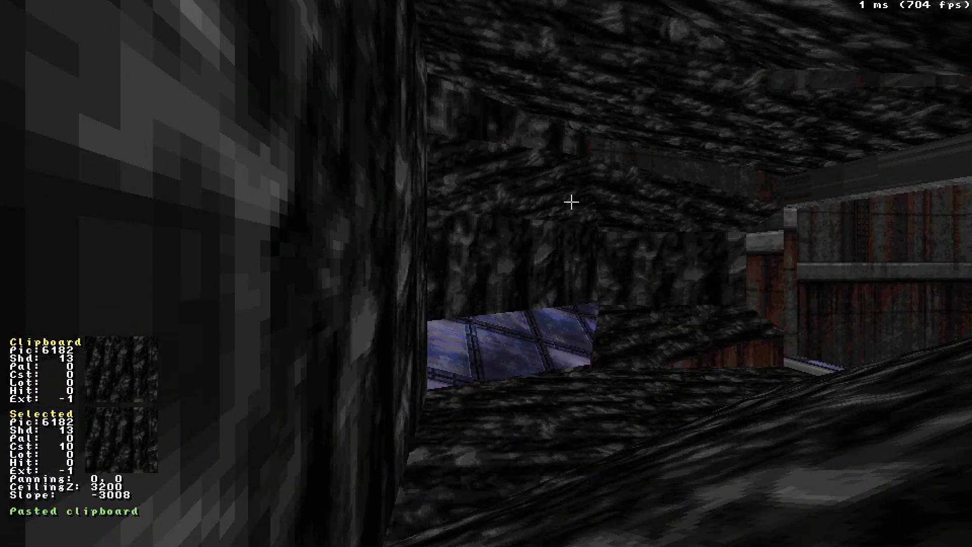
pyautogui.press('Return')
pyautogui.press('Return')
pyautogui.press('Return')
pyautogui.press('Return')
pyautogui.moveTo(699, 350); pyautogui.dragTo(699, 350)
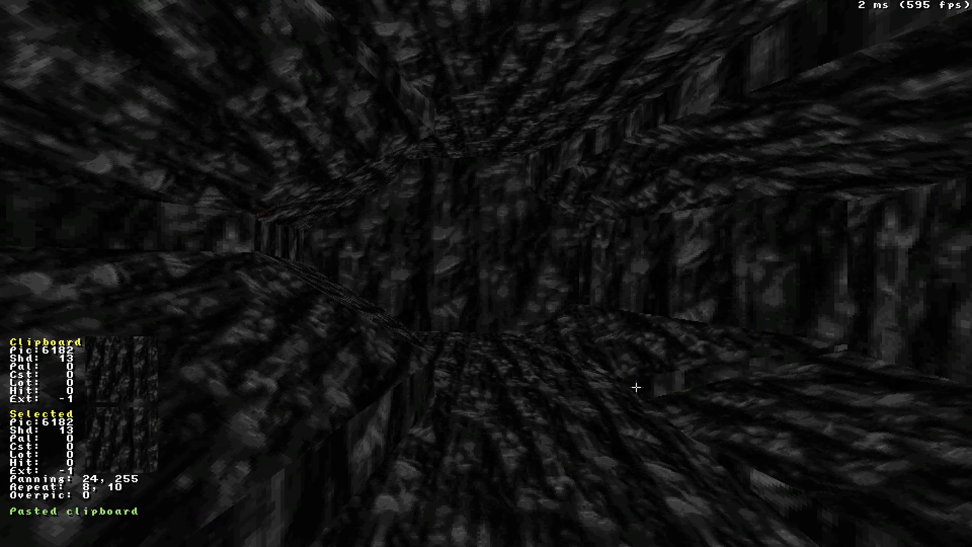
# Change the wall beside the entrance to rock tile 6178 and paste it onto the other cave-side walls framing the opening.
pyautogui.moveTo(540, 432); pyautogui.dragTo(623, 263)
pyautogui.press('v')
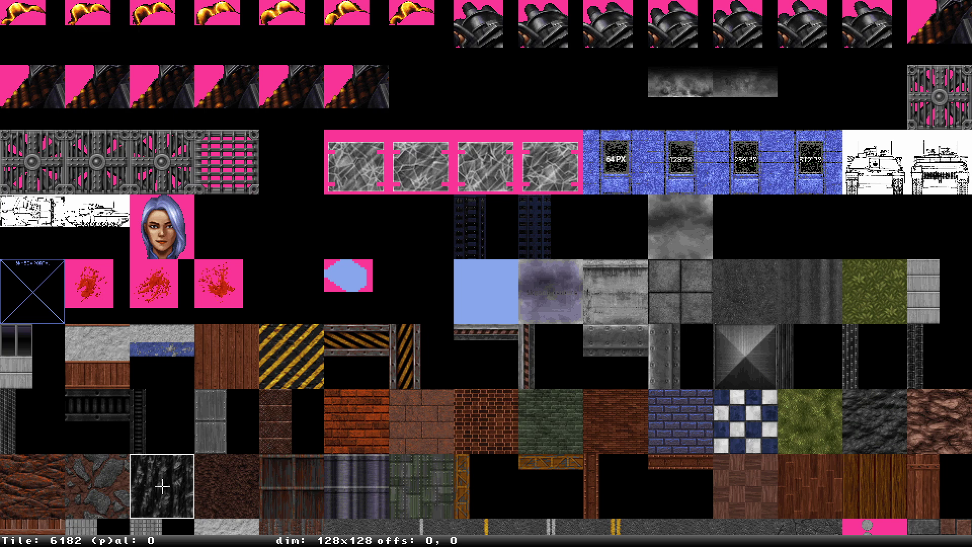
pyautogui.click(874, 421)
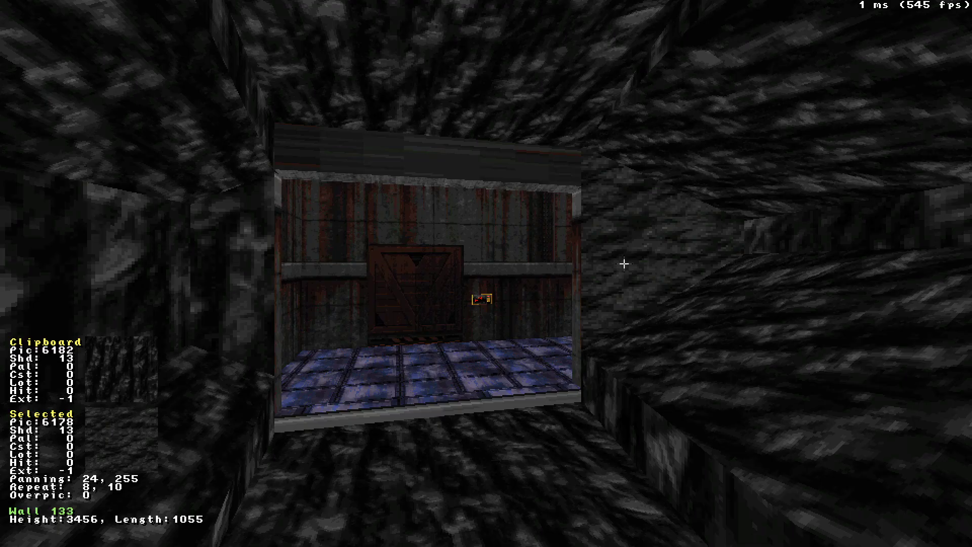
pyautogui.hotkey('alt', 'w')
pyautogui.press('Tab')
pyautogui.press('Return')
pyautogui.moveTo(551, 154); pyautogui.dragTo(254, 297)
pyautogui.moveTo(404, 319); pyautogui.dragTo(409, 399)
pyautogui.press('Up')
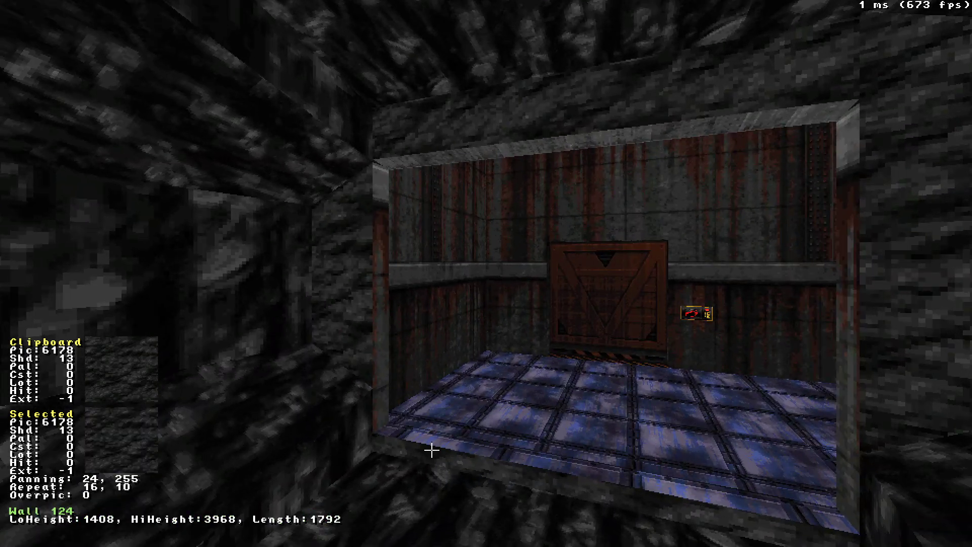
# Tilt the threshold strip's floor and fine-tune the floor and ceiling surfaces of the entrance opening.
pyautogui.keyDown('ctrl'); pyautogui.moveTo(430, 439); pyautogui.dragTo(430, 439); pyautogui.keyUp('ctrl')
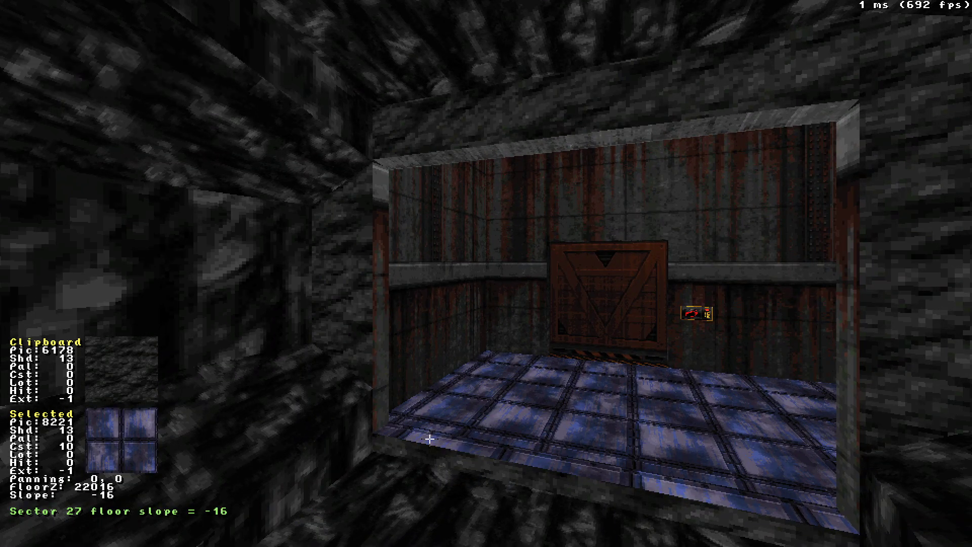
pyautogui.keyDown('alt'); pyautogui.moveTo(383, 196); pyautogui.dragTo(392, 274); pyautogui.keyUp('alt')
pyautogui.keyDown('alt'); pyautogui.moveTo(441, 442); pyautogui.dragTo(449, 434); pyautogui.keyUp('alt')
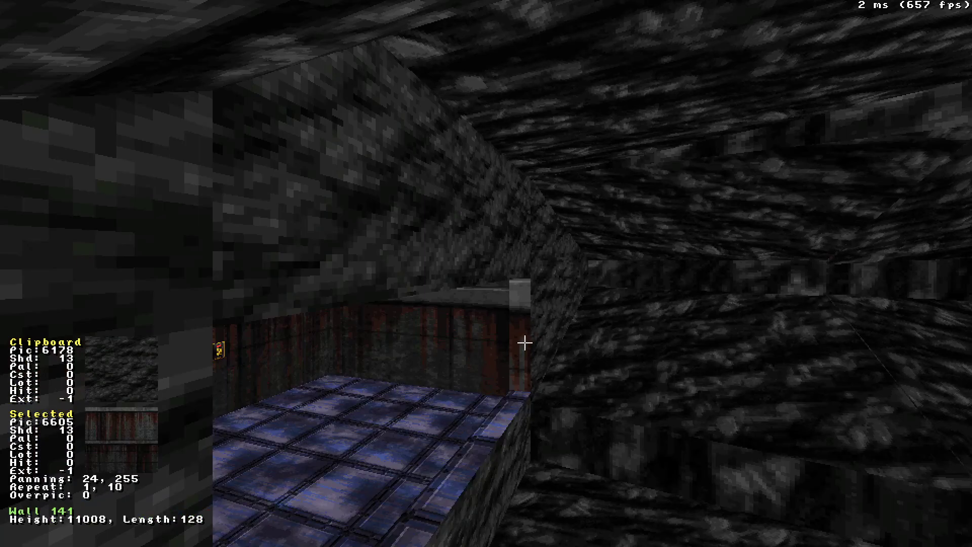
# Apply the copied rock texture 6178 to the remaining faces framing the wall opening.
pyautogui.press('Return')
pyautogui.press('Return')
pyautogui.moveTo(510, 401); pyautogui.dragTo(508, 395)
pyautogui.press('Return')
pyautogui.moveTo(512, 106); pyautogui.dragTo(511, 107)
pyautogui.press('Left')
pyautogui.press('Down')
pyautogui.moveTo(559, 241); pyautogui.dragTo(559, 242)
# Split the opening's thin threshold sector crosswise near both of its ends in the 2D map.
pyautogui.press('KP_Enter')
pyautogui.rightClick(656, 393)
pyautogui.scroll(2, 455, 314)
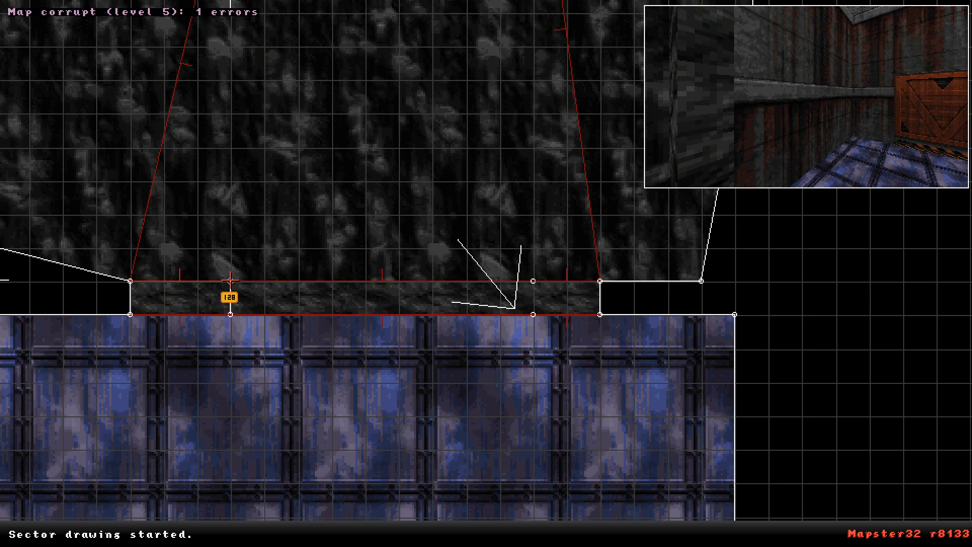
pyautogui.rightClick(539, 305)
pyautogui.scroll(3, 486, 274)
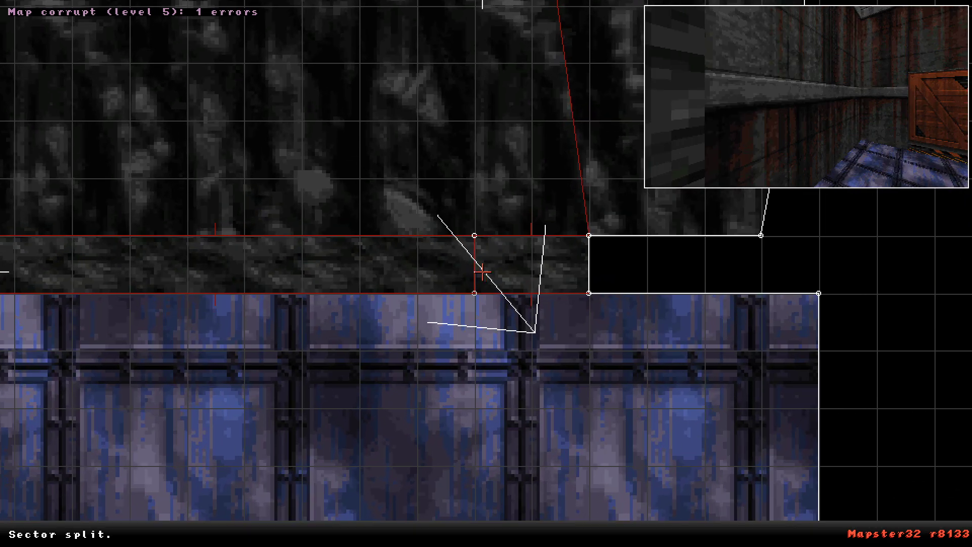
pyautogui.moveTo(501, 271); pyautogui.dragTo(463, 267, button='right')
# Set the grid to size 5, bend both crosswise lines outwards at their midpoints and split the threshold strip lengthwise.
pyautogui.press('g')
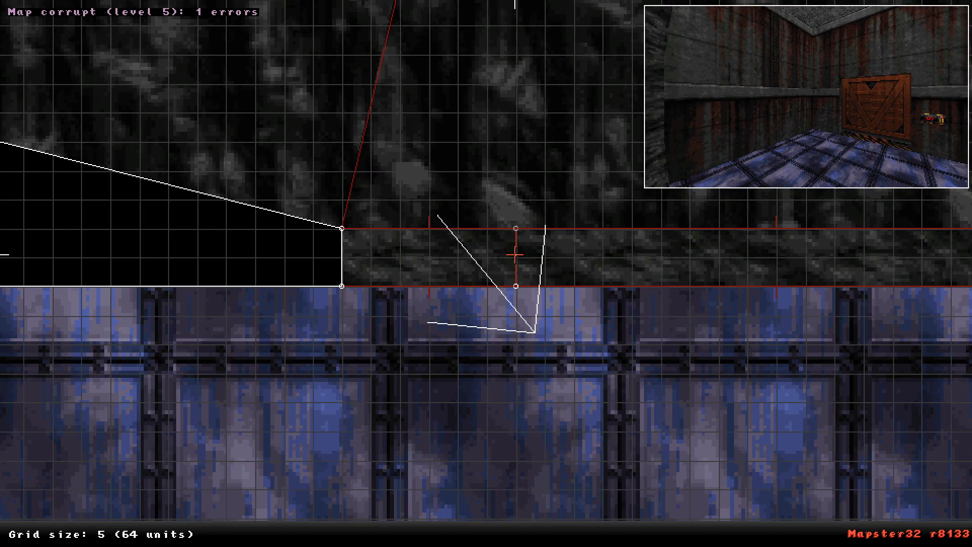
pyautogui.moveTo(504, 255); pyautogui.dragTo(497, 255)
pyautogui.moveTo(734, 245); pyautogui.dragTo(503, 272, button='right')
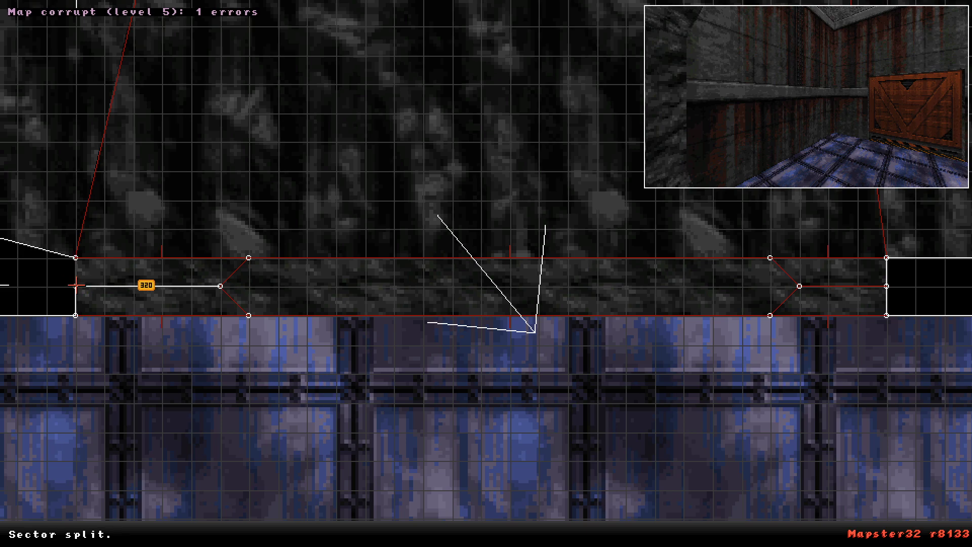
pyautogui.press('KP_Enter')
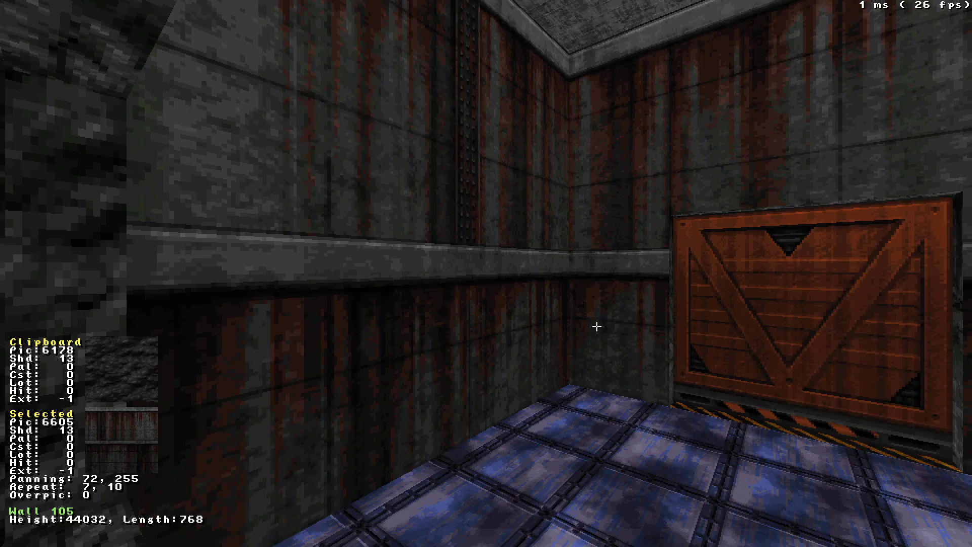
pyautogui.press('Up')
pyautogui.press('KP_Enter')
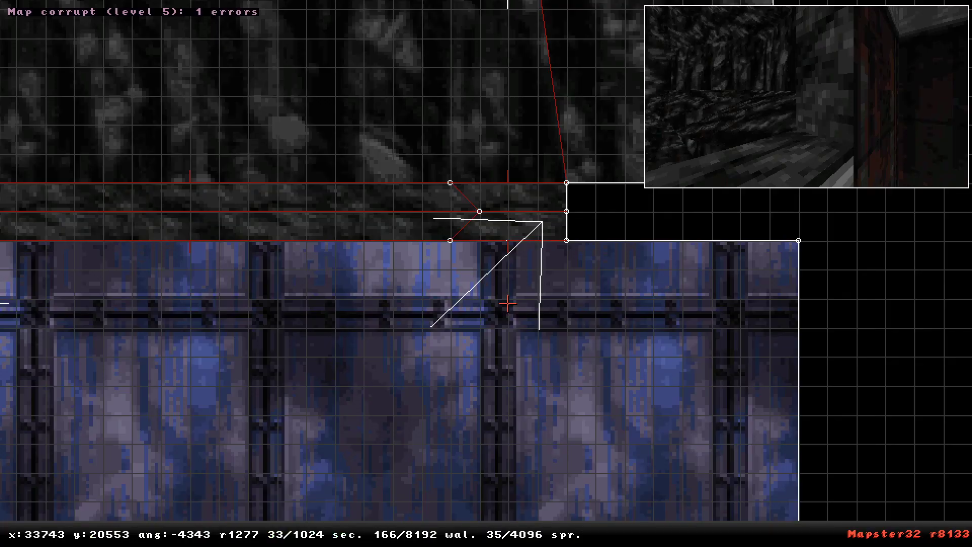
# Set the hinge wall of the threshold's end sector and slope its floor to -3824.
pyautogui.press('KP_Enter')
pyautogui.moveTo(651, 534); pyautogui.dragTo(493, 501, button='right')
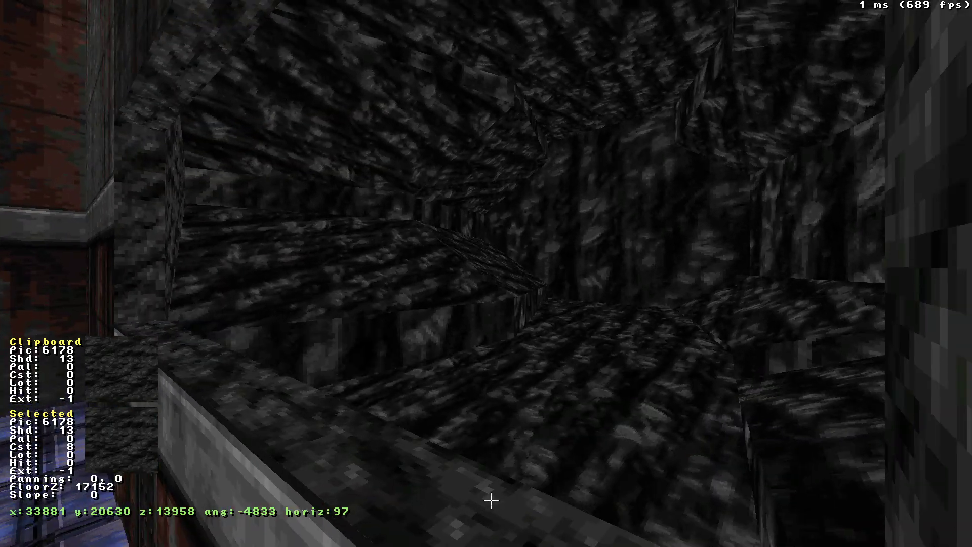
pyautogui.keyDown('ctrl'); pyautogui.moveTo(424, 534); pyautogui.dragTo(424, 534); pyautogui.keyUp('ctrl')
pyautogui.moveTo(425, 534); pyautogui.dragTo(454, 519)
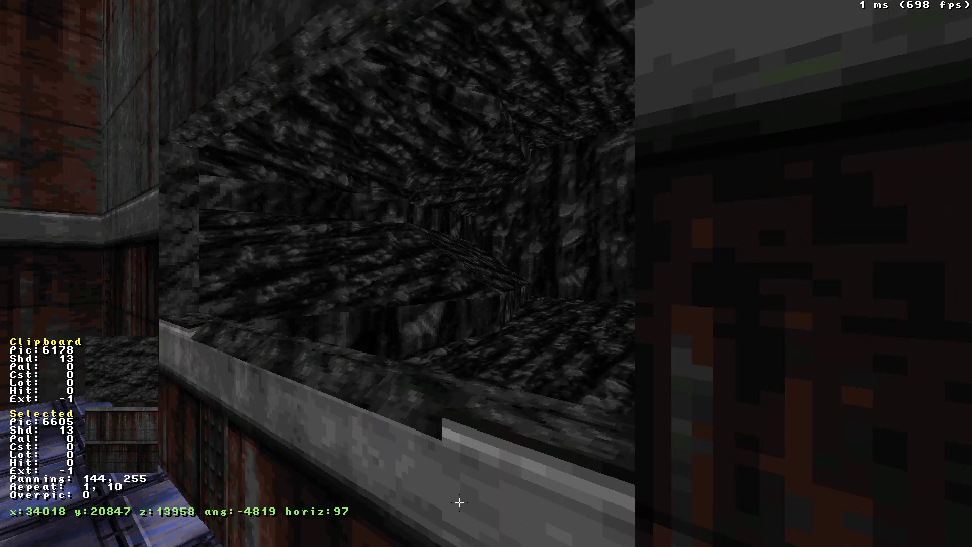
pyautogui.hotkey('alt', 'f')
pyautogui.keyDown('ctrl'); pyautogui.moveTo(489, 414); pyautogui.dragTo(489, 414); pyautogui.keyUp('ctrl')
pyautogui.hotkey('ctrl', '[')
pyautogui.hotkey('ctrl', '[')
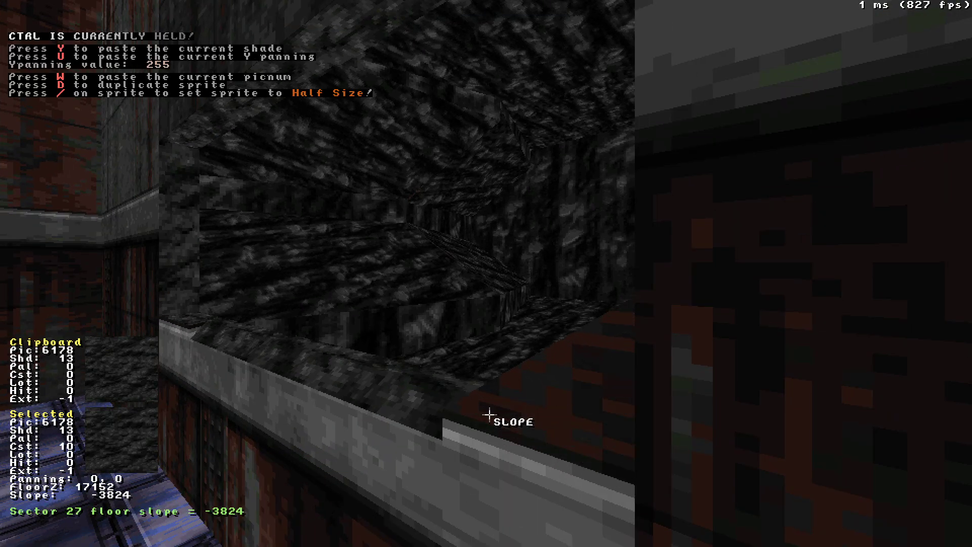
# Lower the sloped end floor to height 20480 and copy its properties.
pyautogui.press('KP_Enter')
pyautogui.press('KP_Enter')
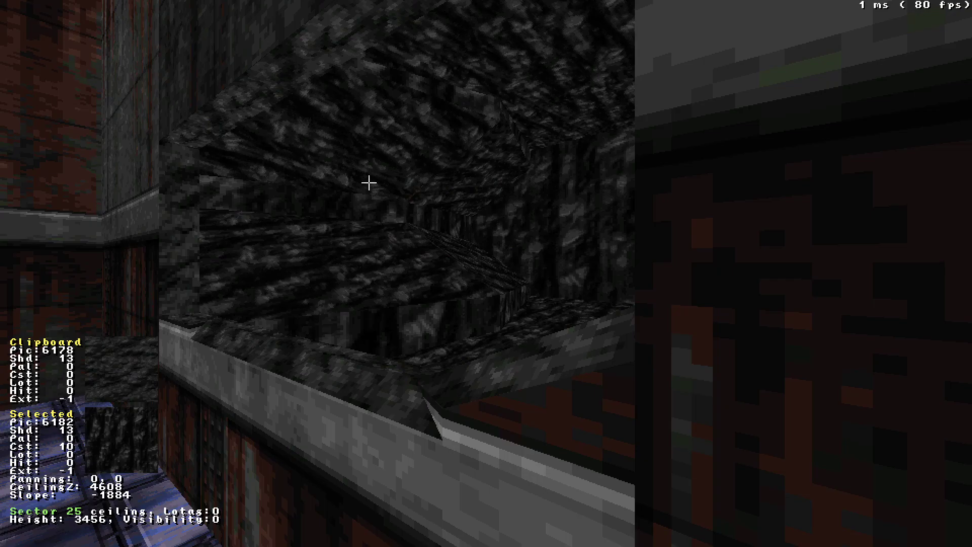
pyautogui.press('Up')
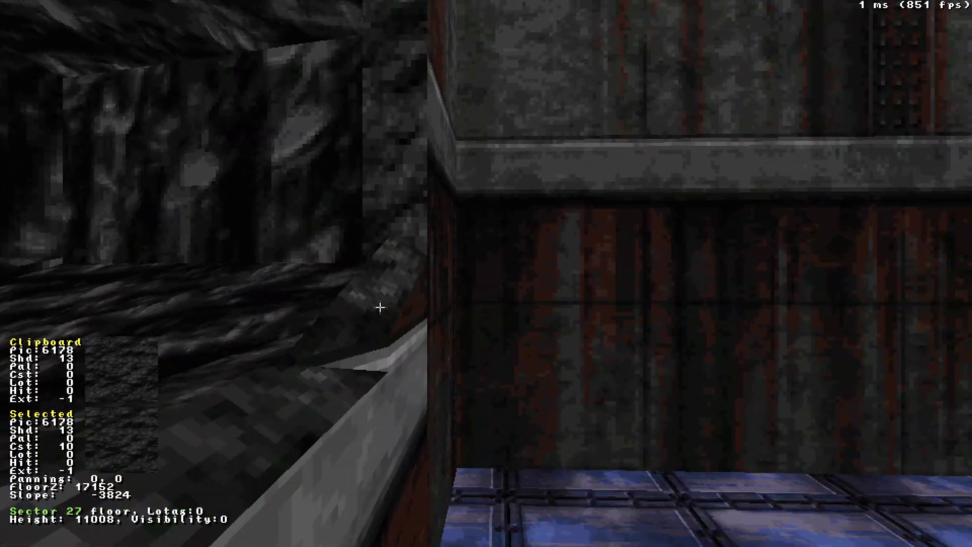
pyautogui.keyDown('alt'); pyautogui.moveTo(380, 308); pyautogui.dragTo(371, 310); pyautogui.keyUp('alt')
pyautogui.moveTo(416, 433); pyautogui.dragTo(408, 432, button='middle')
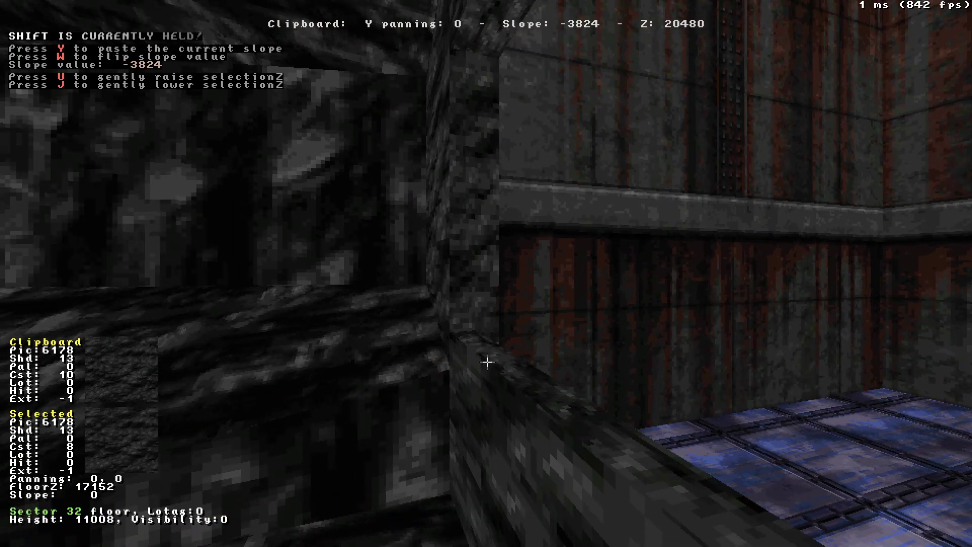
# Slope and lower the adjoining floor section, sector 32, to line up with the sloped rock edge beside it.
pyautogui.hotkey('shift', 'y')
pyautogui.moveTo(492, 360); pyautogui.dragTo(480, 390)
pyautogui.keyDown('alt'); pyautogui.moveTo(533, 465); pyautogui.dragTo(533, 465); pyautogui.keyUp('alt')
pyautogui.moveTo(533, 464); pyautogui.dragTo(532, 465, button='middle')
pyautogui.keyDown('alt'); pyautogui.moveTo(533, 465); pyautogui.dragTo(532, 464); pyautogui.keyUp('alt')
pyautogui.moveTo(533, 465); pyautogui.dragTo(533, 464, button='middle')
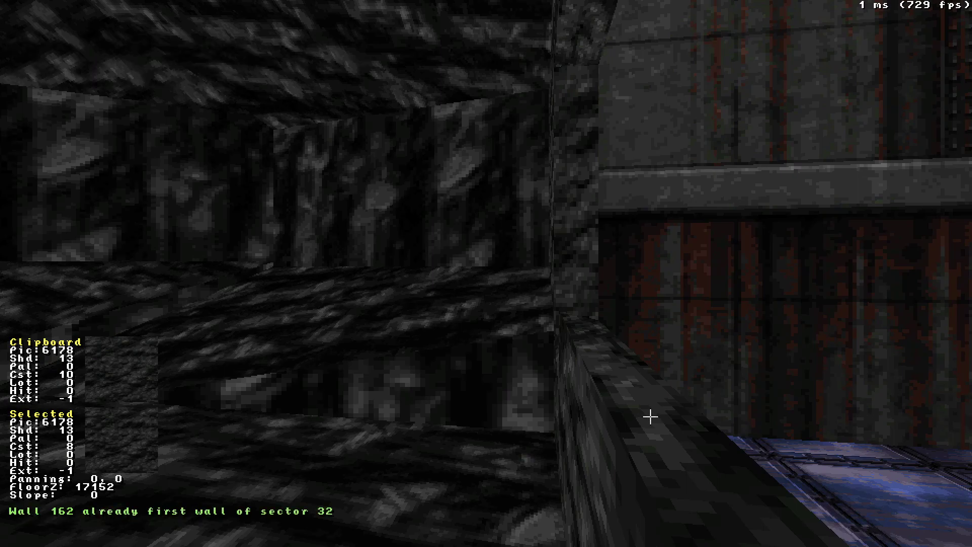
pyautogui.keyDown('ctrl'); pyautogui.moveTo(639, 399); pyautogui.dragTo(639, 399); pyautogui.keyUp('ctrl')
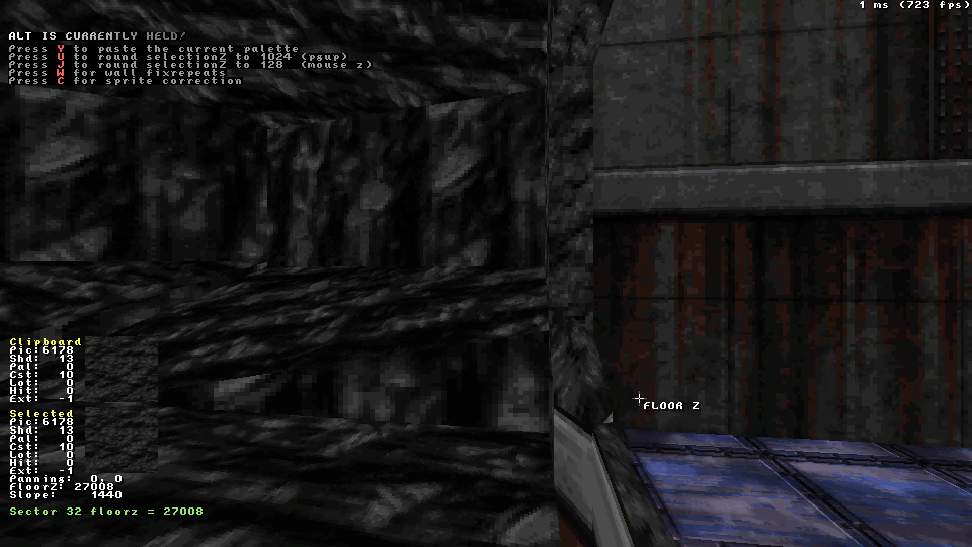
pyautogui.moveTo(639, 399); pyautogui.dragTo(639, 399, button='middle')
pyautogui.moveTo(582, 423); pyautogui.dragTo(581, 423, button='middle')
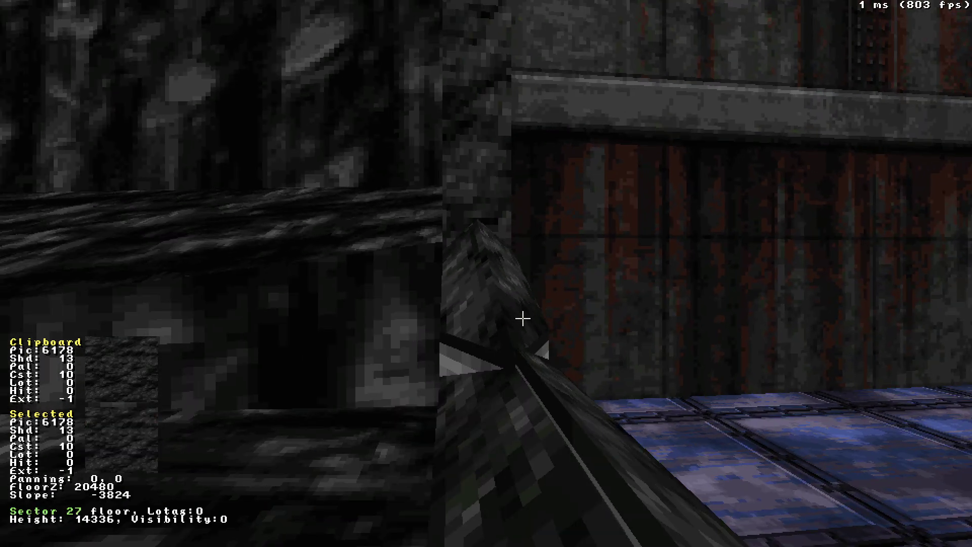
pyautogui.moveTo(536, 305); pyautogui.dragTo(536, 305, button='middle')
# Paste the -3824 floor slope onto the floor sections at the opposite end of the opening.
pyautogui.press('Up')
pyautogui.hotkey('shift', 'y')
pyautogui.hotkey('shift', 'y')
pyautogui.press('Up')
pyautogui.press('z')
pyautogui.press('Up')
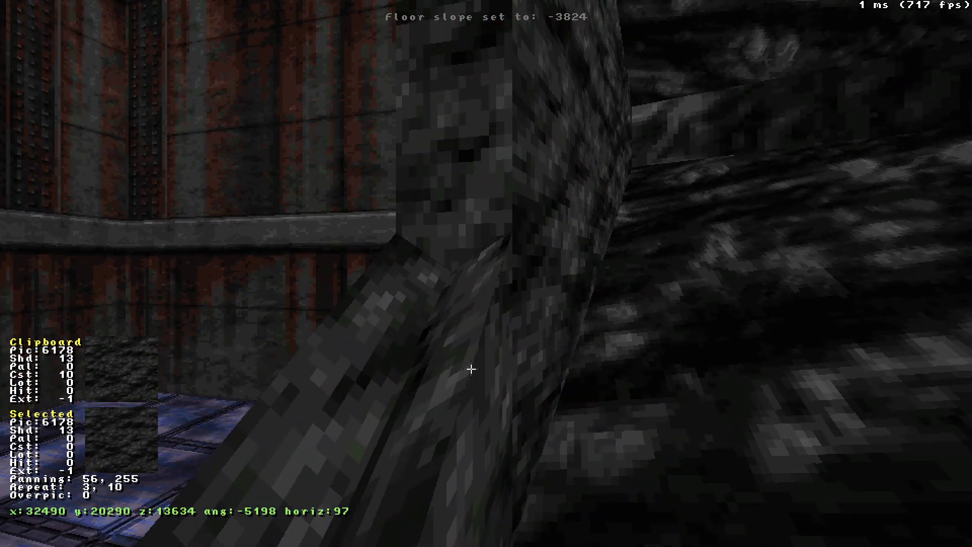
# Move the middle vertex of the opening's bent dividing line inwards in the 2D map and return to the opening.
pyautogui.press('KP_Enter')
pyautogui.moveTo(480, 342); pyautogui.dragTo(560, 336)
pyautogui.press('KP_Enter')
pyautogui.click(684, 347)
pyautogui.press('Down')
pyautogui.press('Right')
pyautogui.press('z')
# Adjust the upper corner's ceiling height and slope the ceiling to 9674, copying that slope to its matching section.
pyautogui.keyDown('alt'); pyautogui.moveTo(535, 291); pyautogui.dragTo(556, 311); pyautogui.keyUp('alt')
pyautogui.keyDown('ctrl'); pyautogui.moveTo(676, 160); pyautogui.dragTo(677, 161); pyautogui.keyUp('ctrl')
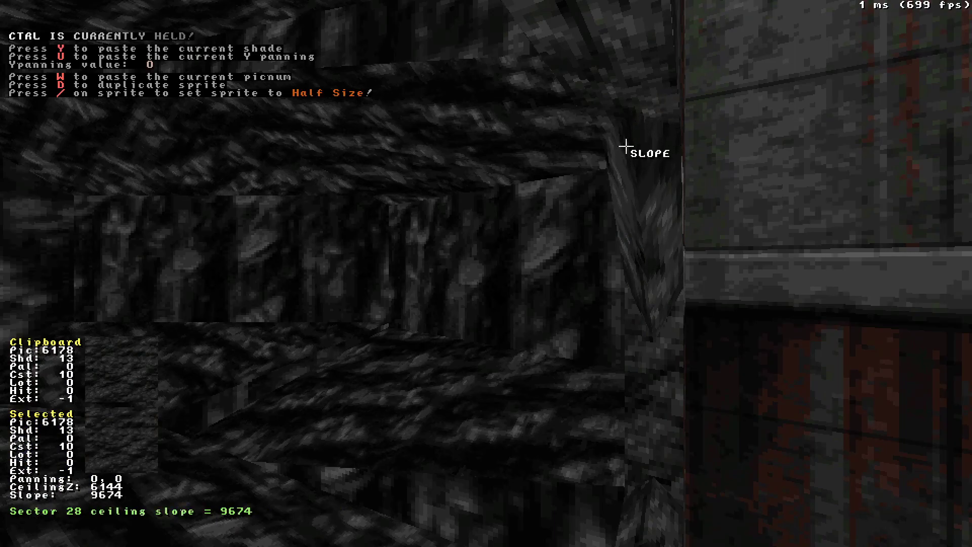
pyautogui.moveTo(648, 180); pyautogui.dragTo(649, 180)
pyautogui.hotkey('shift', 'y')
pyautogui.moveTo(477, 125); pyautogui.dragTo(477, 125)
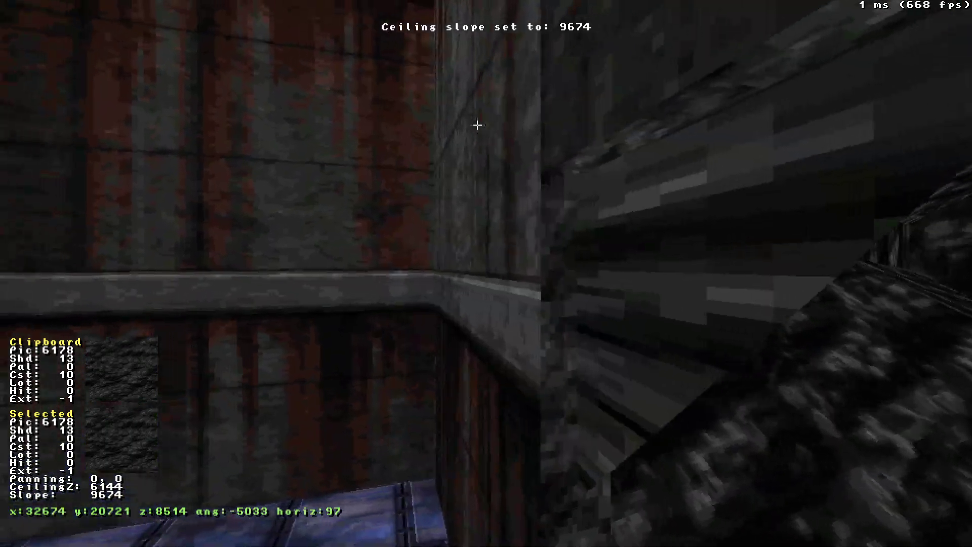
# Paste the 9674 ceiling slope onto the other upper corner and fit the remaining ceiling corners to the rock edge.
pyautogui.hotkey('shift', 'y')
pyautogui.moveTo(617, 143); pyautogui.dragTo(617, 143)
pyautogui.moveTo(535, 173); pyautogui.dragTo(536, 173)
pyautogui.keyDown('ctrl'); pyautogui.moveTo(371, 99); pyautogui.dragTo(362, 127); pyautogui.keyUp('ctrl')
pyautogui.hotkey('ctrl', '[')
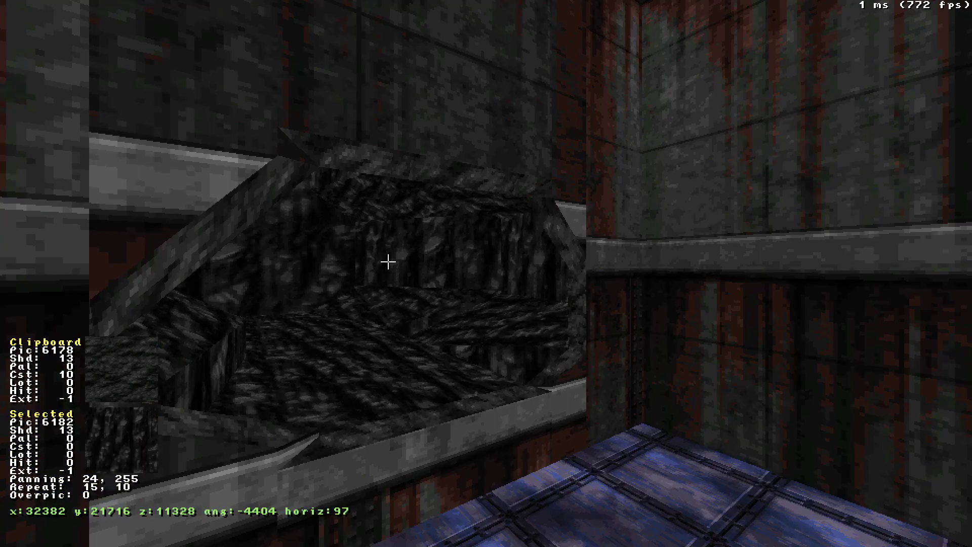
# Narrow the opening in the 2D map by moving all vertices of its right-hand end inwards.
pyautogui.moveTo(347, 187); pyautogui.dragTo(348, 187)
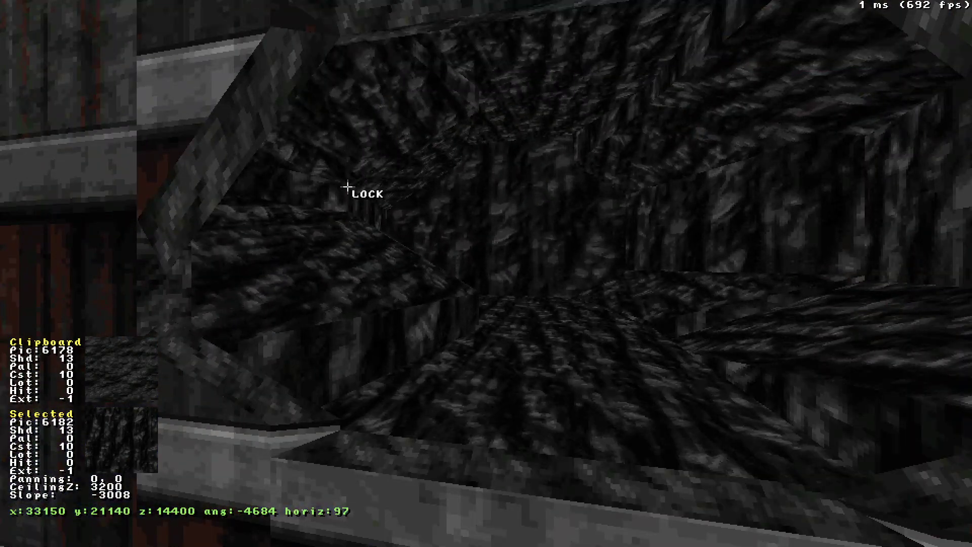
pyautogui.press('KP_Enter')
pyautogui.moveTo(338, 241); pyautogui.dragTo(487, 274, button='right')
pyautogui.scroll(-2, 487, 274)
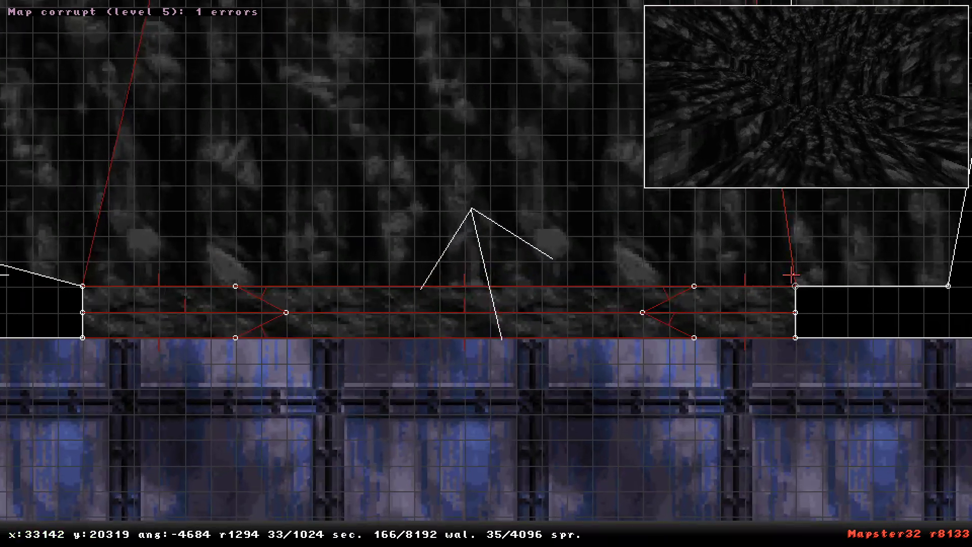
pyautogui.moveTo(643, 312); pyautogui.dragTo(503, 305)
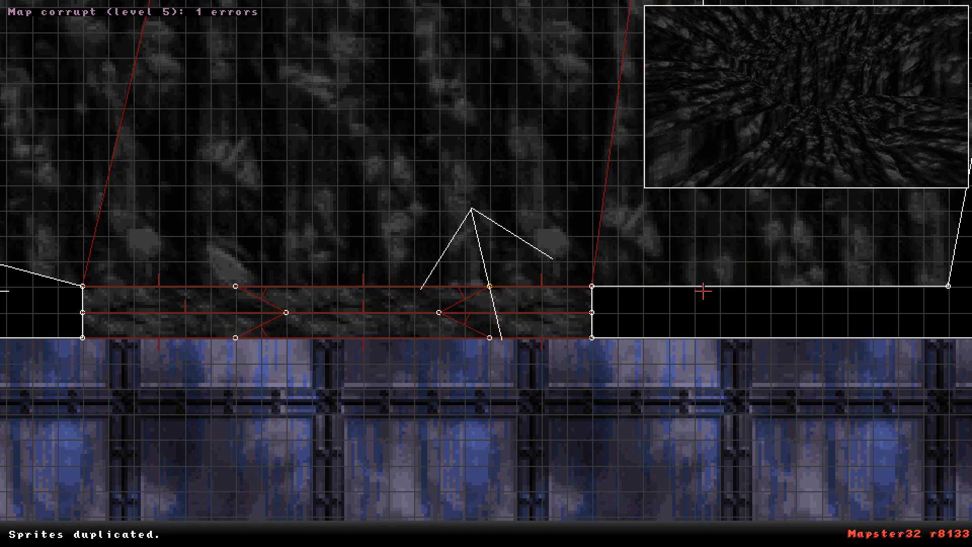
pyautogui.press('space')
pyautogui.moveTo(707, 288)
pyautogui.mouseDown(button='right')
pyautogui.moveTo(486, 274)
pyautogui.moveTo(486, 242)
pyautogui.mouseUp(button='right')
pyautogui.scroll(-3, 487, 242)
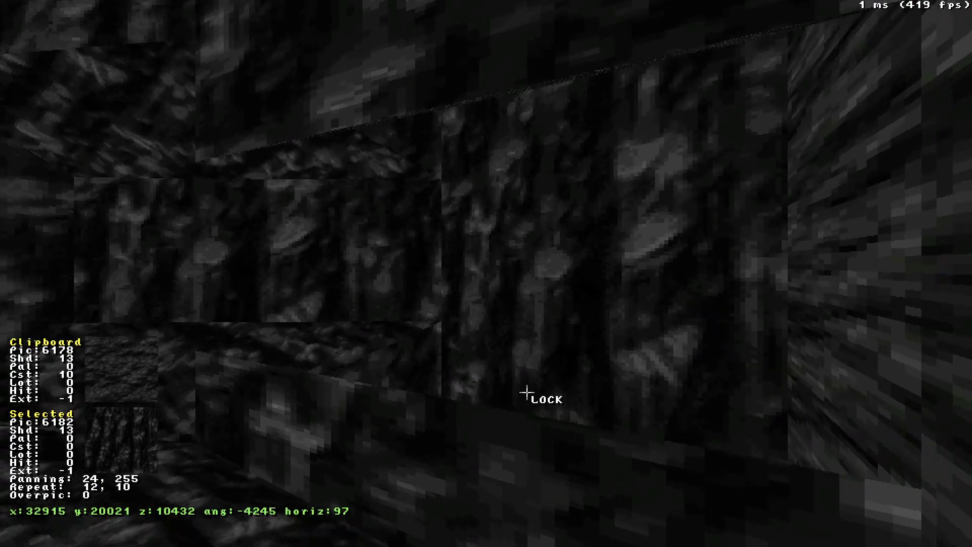
# Reset the hinge wall of the sloped rock surfaces behind the narrowed opening and adjust their heights.
pyautogui.moveTo(527, 392); pyautogui.dragTo(527, 392)
pyautogui.hotkey('alt', 'f')
pyautogui.moveTo(494, 462); pyautogui.dragTo(494, 462)
pyautogui.press('a')
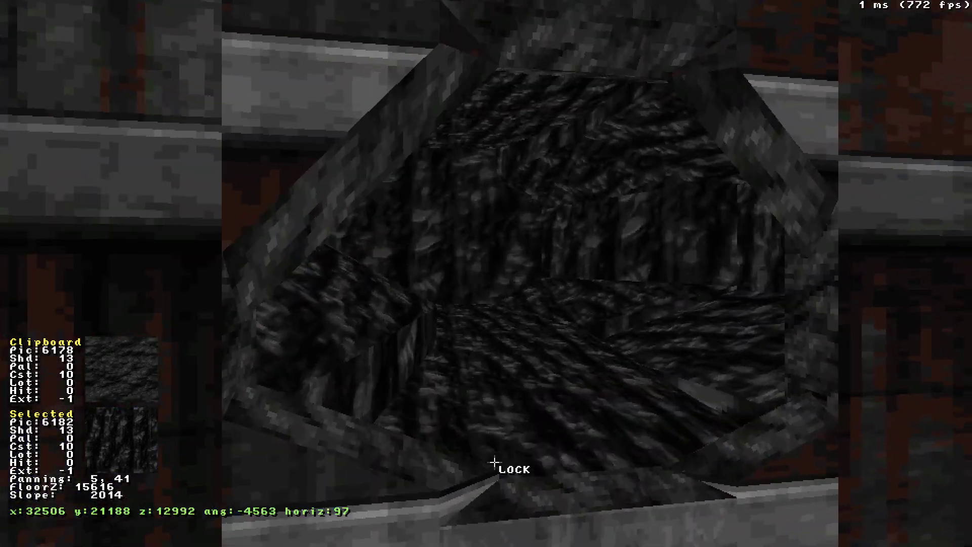
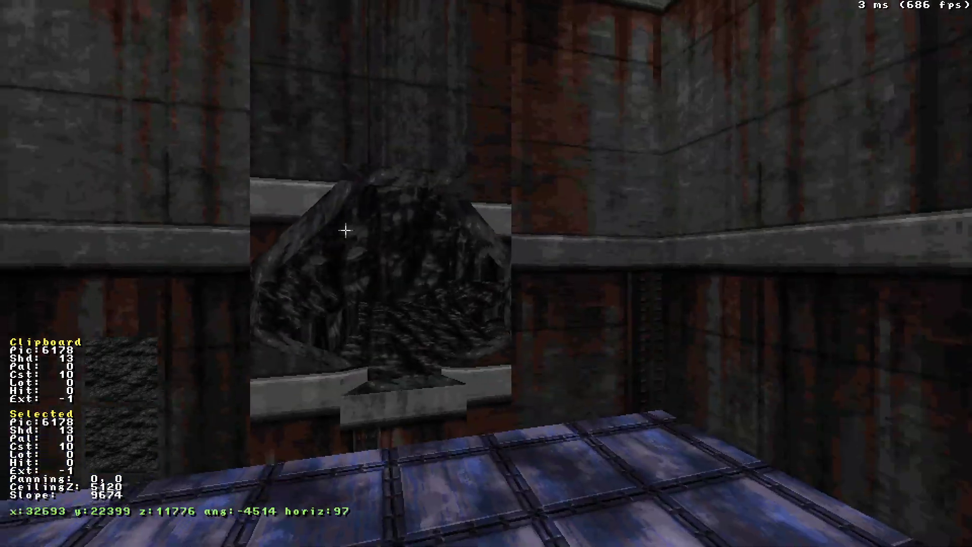
# Lower the opening's right-hand floor corner until its front edge lines up with the middle floor section.
pyautogui.press('z')
pyautogui.press('Up')
pyautogui.click(346, 230)
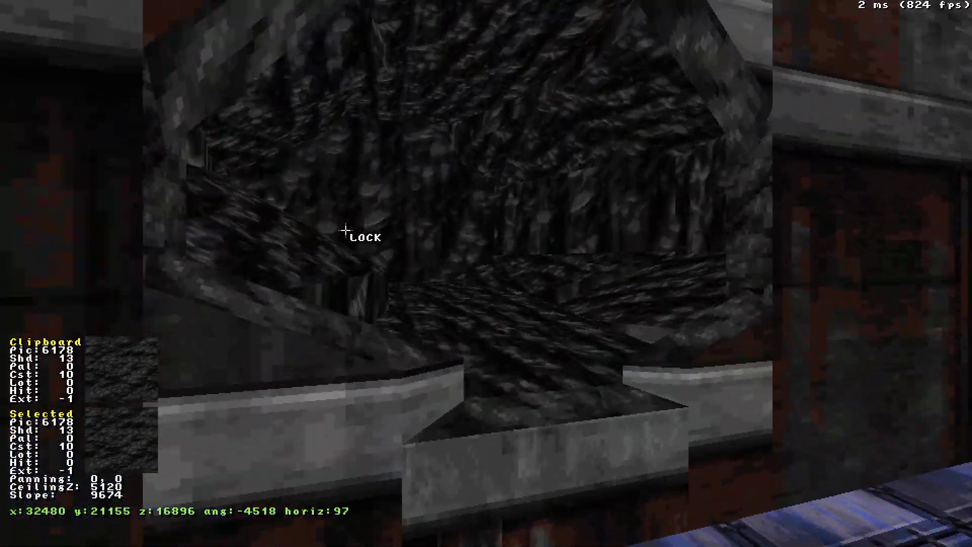
pyautogui.moveTo(702, 334); pyautogui.dragTo(702, 333)
pyautogui.moveTo(617, 384); pyautogui.dragTo(620, 392)
pyautogui.press('Down')
pyautogui.press('a')
pyautogui.press('Down')
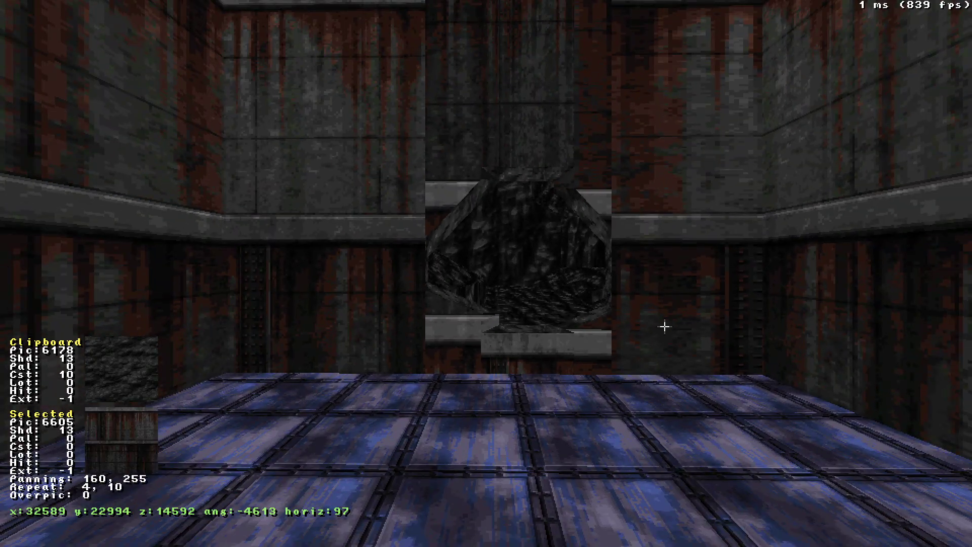
# Auto-align the room's wall textures, raise the side wall's horizontal repeat to 13 and align the walls again.
pyautogui.hotkey('shift', '.')
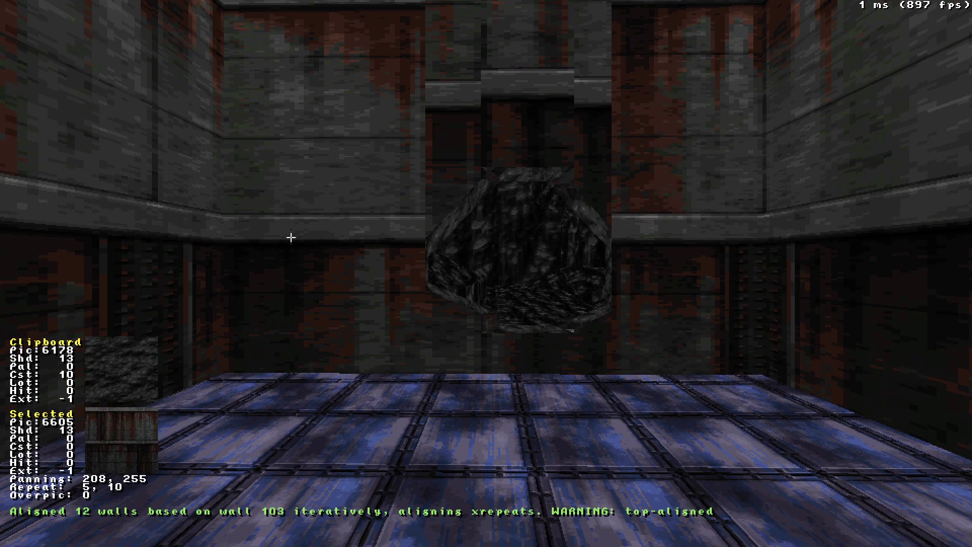
pyautogui.press('KP_6')
pyautogui.press('KP_6')
pyautogui.press('KP_6')
pyautogui.press('KP_6')
pyautogui.press('KP_6')
pyautogui.press('KP_6')
pyautogui.press('KP_6')
pyautogui.press('KP_6')
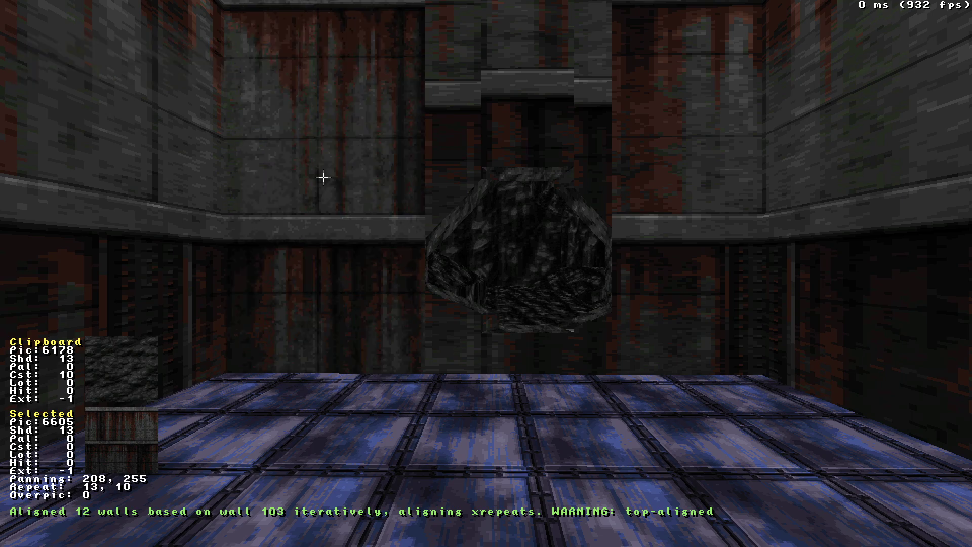
pyautogui.hotkey('shift', '.')
# Turn on bottom texture swap for wall 102 and auto-align the surrounding walls from wall 98.
pyautogui.moveTo(327, 170); pyautogui.dragTo(351, 163)
pyautogui.press('2')
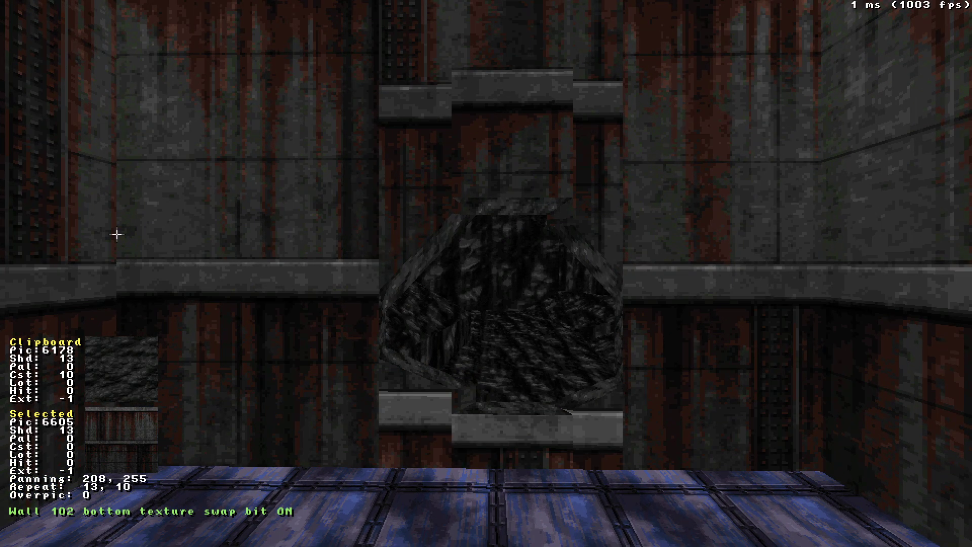
pyautogui.press('Down')
pyautogui.hotkey('shift', '.')
pyautogui.press('Up')
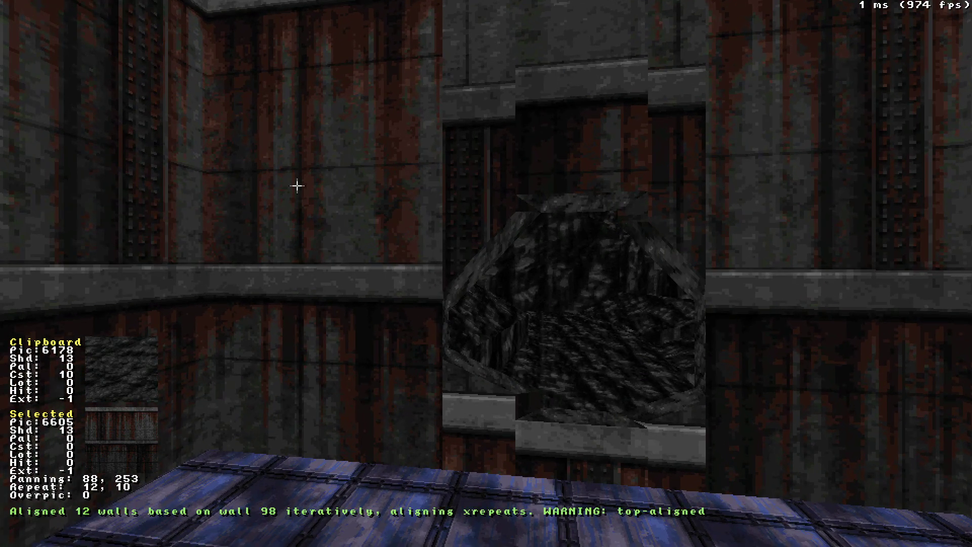
# Copy a wall's properties and paste its vertical panning of 251 onto the wall sections around the opening.
pyautogui.press('Tab')
pyautogui.hotkey('ctrl', 'u')
pyautogui.hotkey('ctrl', 'u')
pyautogui.hotkey('ctrl', 'u')
pyautogui.press('Tab')
pyautogui.hotkey('ctrl', 'u')
pyautogui.hotkey('ctrl', 'u')
pyautogui.hotkey('ctrl', 'u')
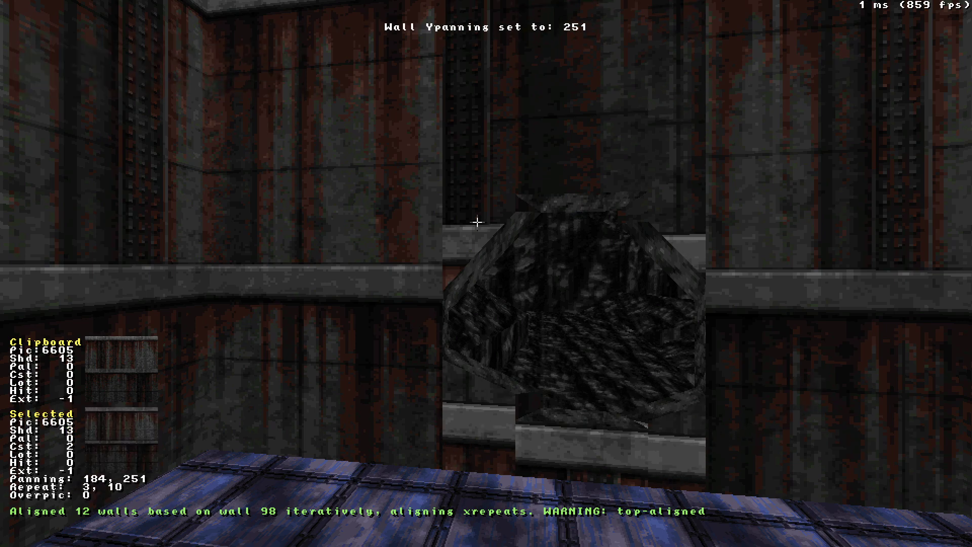
# Auto-align the room's wall textures iteratively, first from wall 99 and again from wall 98.
pyautogui.press('Up')
pyautogui.press('alt')
pyautogui.press('Down')
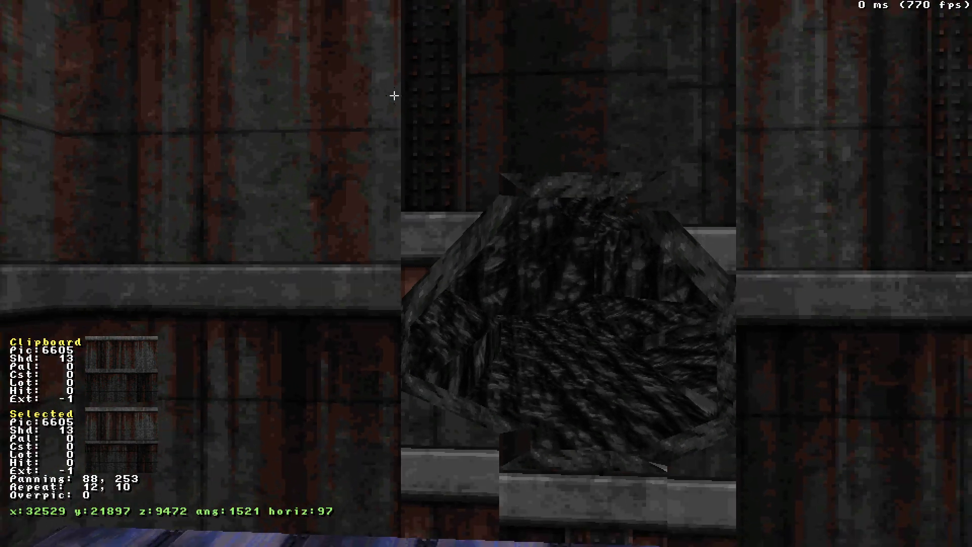
pyautogui.press('Left')
pyautogui.hotkey('ctrl', 'alt', '.')
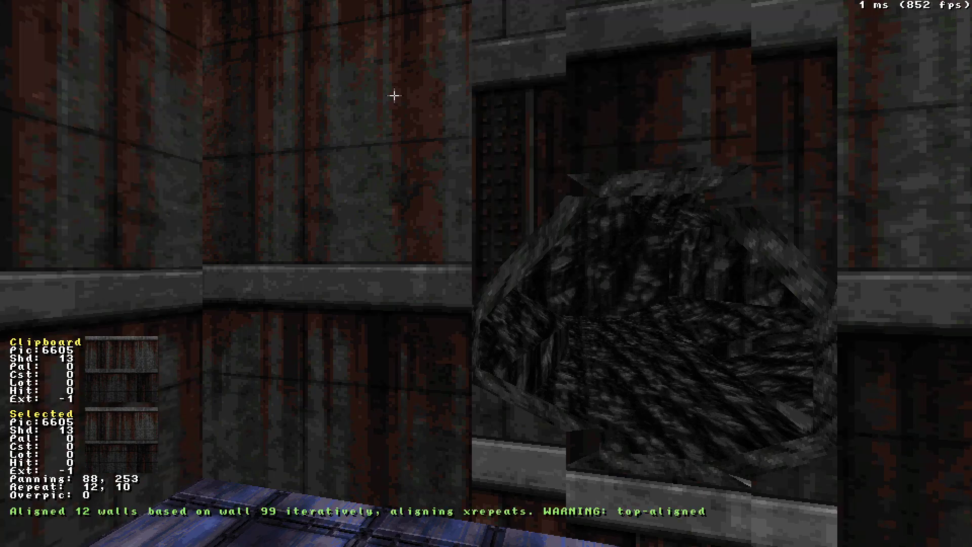
pyautogui.hotkey('ctrl', 'alt', '.')
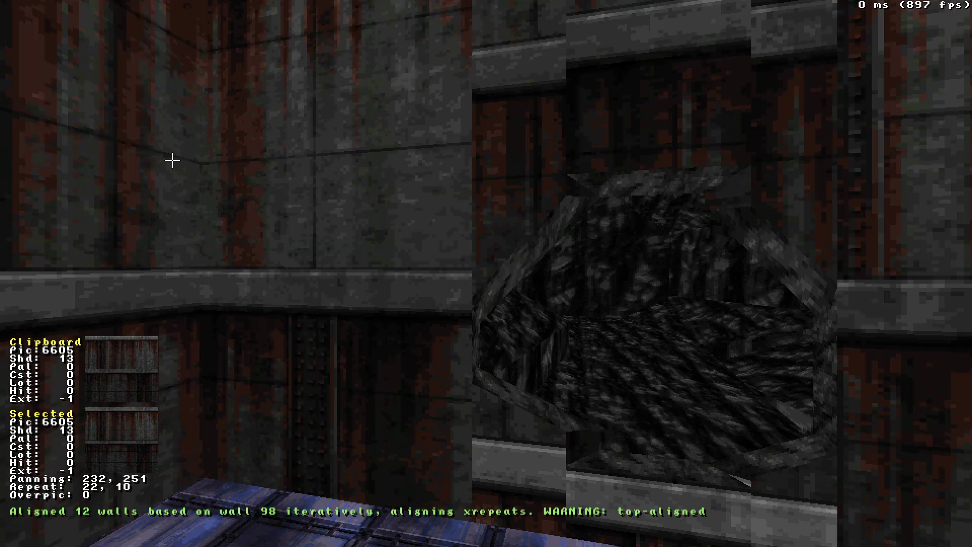
# Adjust the vertical panning of an upper wall section at the opening, copy it and paste it onto the neighbouring sections.
pyautogui.press('alt')
pyautogui.keyDown('alt'); pyautogui.moveTo(487, 111); pyautogui.dragTo(487, 110); pyautogui.keyUp('alt')
pyautogui.press('Tab')
pyautogui.moveTo(623, 90); pyautogui.dragTo(623, 89)
pyautogui.hotkey('ctrl', 'u')
pyautogui.hotkey('ctrl', 'u')
# Set wall 143's vertical panning to 94, copy it and paste it onto the other lower wall sections around the opening.
pyautogui.moveTo(717, 107); pyautogui.dragTo(718, 107, button='right')
pyautogui.moveTo(608, 199); pyautogui.dragTo(608, 200, button='right')
pyautogui.keyDown('alt'); pyautogui.moveTo(560, 417); pyautogui.dragTo(560, 418); pyautogui.keyUp('alt')
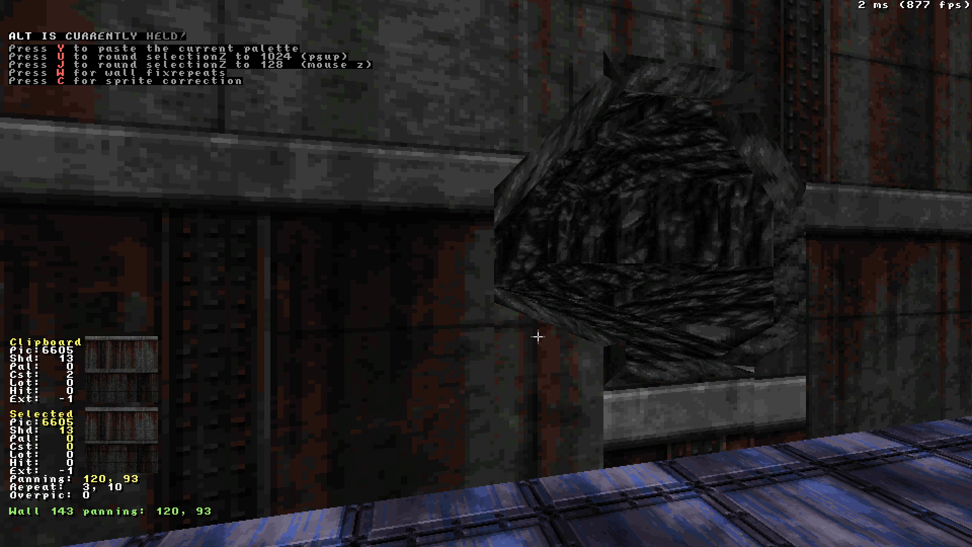
pyautogui.press('Tab')
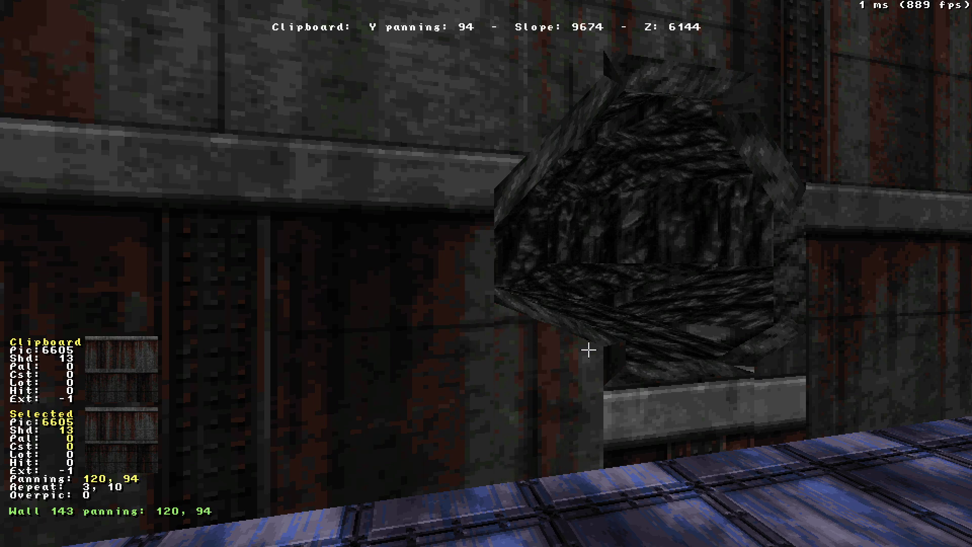
pyautogui.hotkey('ctrl', 'u')
pyautogui.hotkey('ctrl', 'u')
pyautogui.press('Left')
pyautogui.moveTo(760, 373); pyautogui.dragTo(760, 373, button='middle')
pyautogui.moveTo(760, 373); pyautogui.dragTo(760, 373)
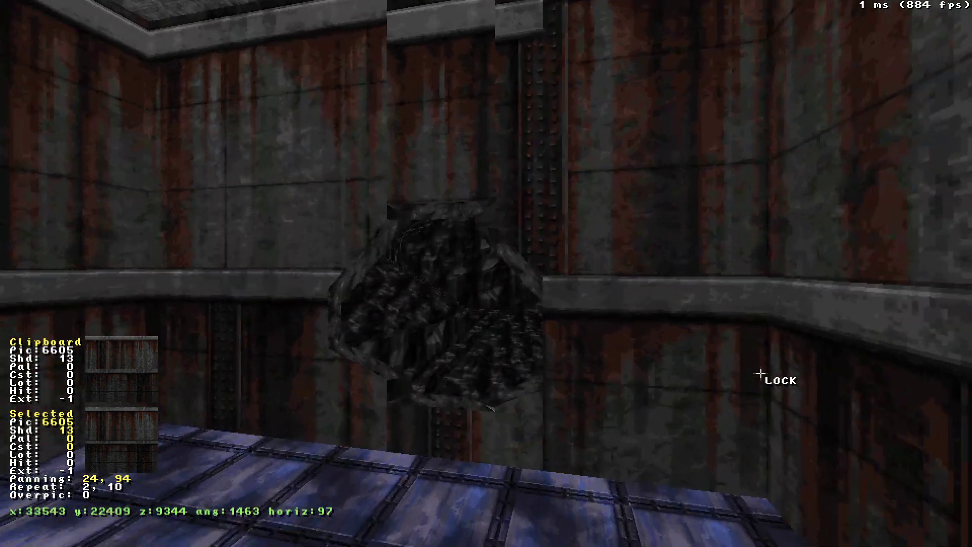
# Paste a copied vertical panning onto the wall sections above the opening and set wall 102's vertical panning to 110.
pyautogui.press('Tab')
pyautogui.hotkey('ctrl', 'u')
pyautogui.hotkey('ctrl', 'u')
pyautogui.moveTo(513, 98); pyautogui.dragTo(512, 98, button='middle')
pyautogui.press('alt+KP_2')
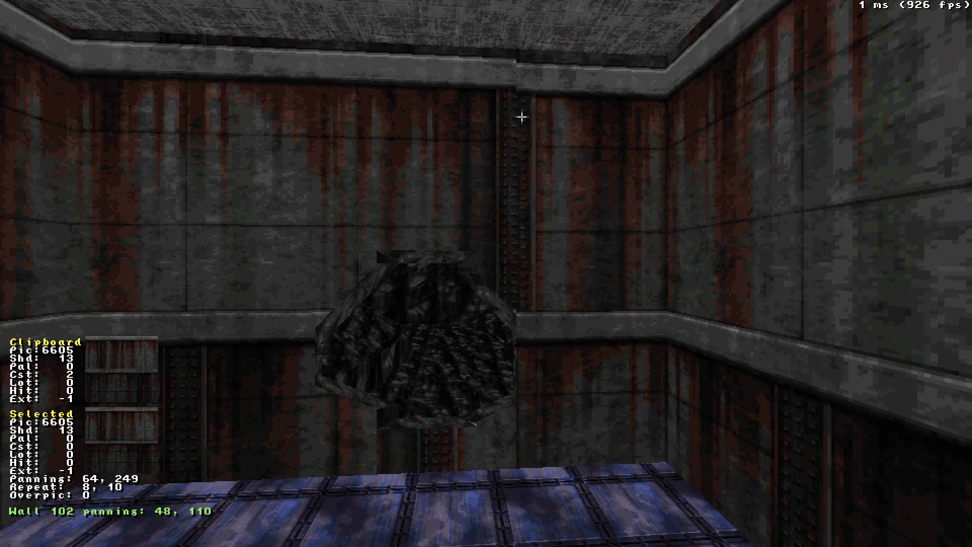
pyautogui.press('alt+KP_2')
pyautogui.press('alt+KP_2')
pyautogui.moveTo(521, 117); pyautogui.dragTo(521, 117, button='middle')
pyautogui.press('alt+KP_2')
pyautogui.press('alt+KP_2')
pyautogui.hotkey('shift', 'a')
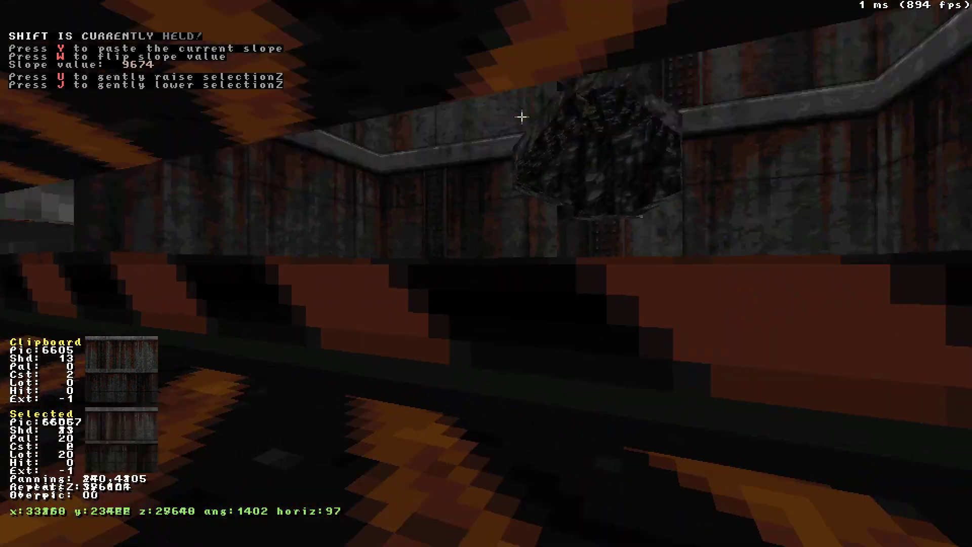
# Try other heights for the hole's side sectors, setting the sloped corner floor to Z 20480.
pyautogui.hotkey('shift', 'Up')
pyautogui.hotkey('shift', 'Left')
pyautogui.hotkey('shift', 'Down')
pyautogui.hotkey('shift', 'Up')
pyautogui.hotkey('shift', 'Right')
pyautogui.hotkey('shift', 'Down')
pyautogui.press('Up')
pyautogui.click(527, 319)
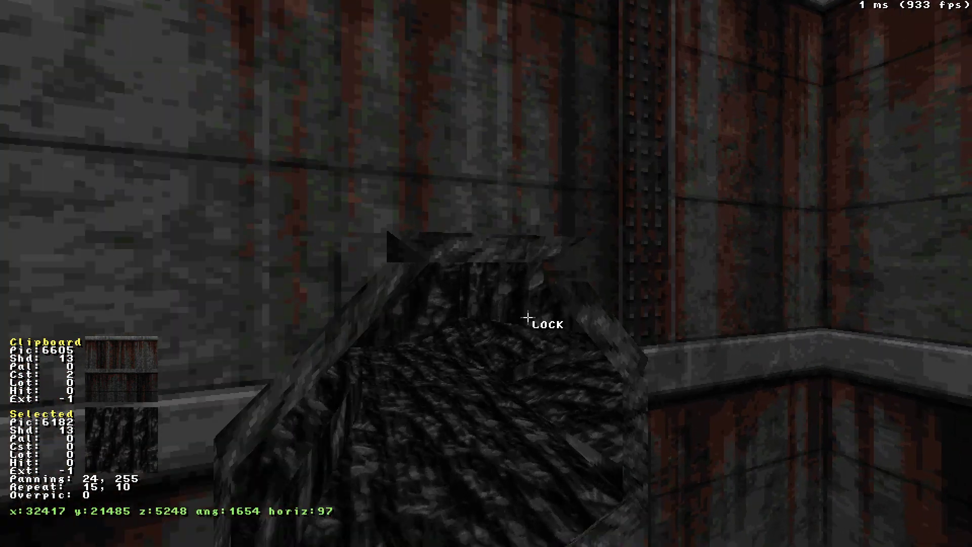
pyautogui.press('Down')
pyautogui.press('z')
pyautogui.click(592, 329)
pyautogui.press('pagedown')
pyautogui.press('pageup')
pyautogui.press('pagedown')
pyautogui.press('pageup')
pyautogui.press('Up')
pyautogui.press('Right')
pyautogui.press('Down')
pyautogui.click(485, 505)
pyautogui.press('Down')
pyautogui.press('Left')
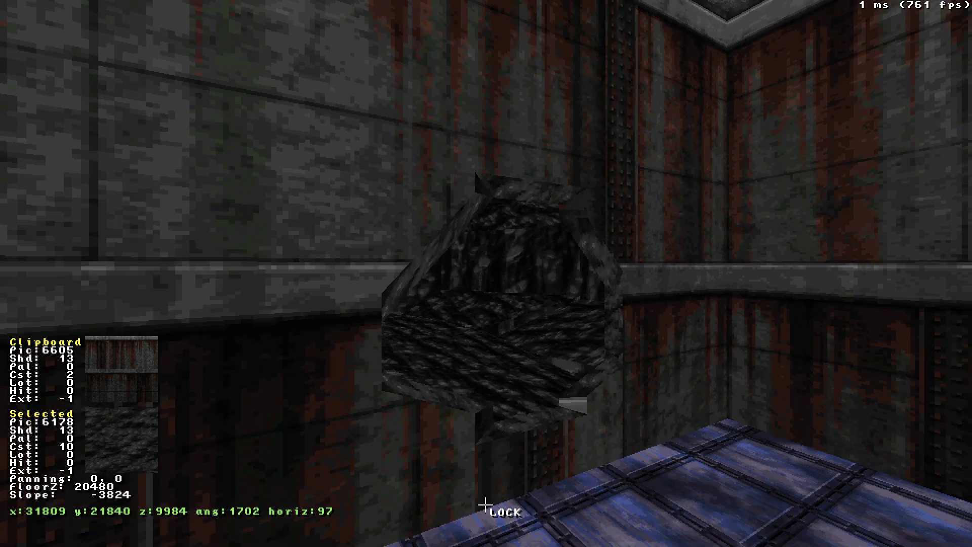
# Lower the hole's sloped corner floor back to Z 21504.
pyautogui.press('pageup')
pyautogui.press('Left')
pyautogui.hotkey('ctrl', 'Right')
pyautogui.press('pagedown')
pyautogui.press('z')
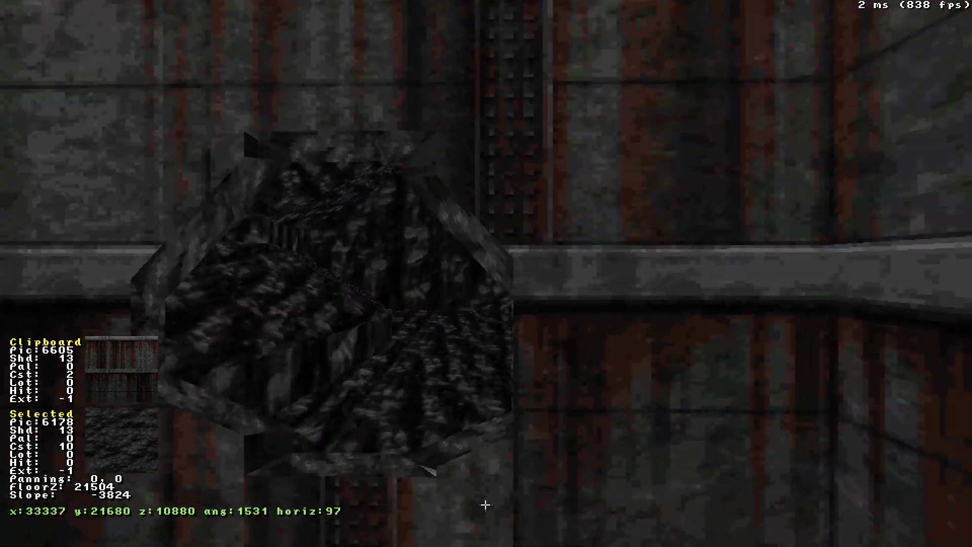
pyautogui.hotkey('ctrl', 'Left')
pyautogui.press('Down')
pyautogui.click(485, 505)
pyautogui.press('Right')
pyautogui.press('Up')
pyautogui.press('z')
pyautogui.hotkey('ctrl', 'Left')
pyautogui.press('pageup')
pyautogui.click(485, 505)
pyautogui.press('Right')
pyautogui.press('Down')
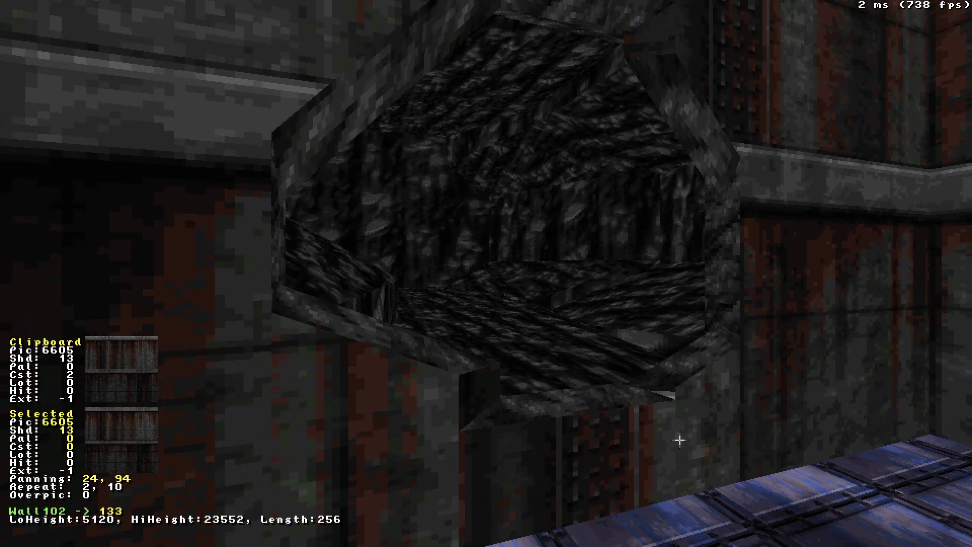
# Toggle the texture's top/bottom alignment on the wall sections around the opening, including wall 102.
pyautogui.press('o')
pyautogui.press('o')
pyautogui.press('o')
pyautogui.press('Down')
pyautogui.press('Left')
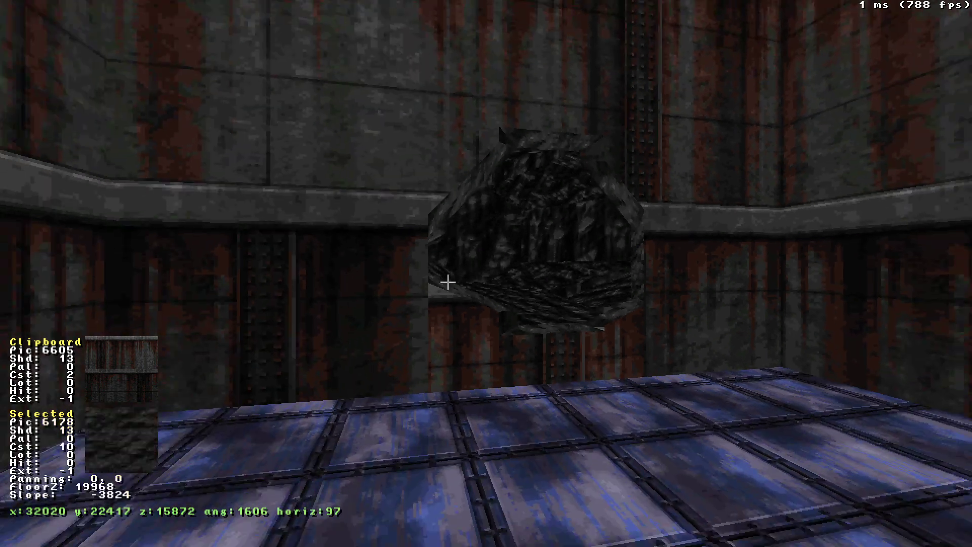
pyautogui.press('o')
pyautogui.press('o')
pyautogui.press('o')
pyautogui.moveTo(627, 162); pyautogui.dragTo(649, 170)
pyautogui.click(648, 177)
# Try raising and lowering the floors and ceiling of the hole's corner sectors around the rim.
pyautogui.moveTo(655, 326); pyautogui.dragTo(647, 324)
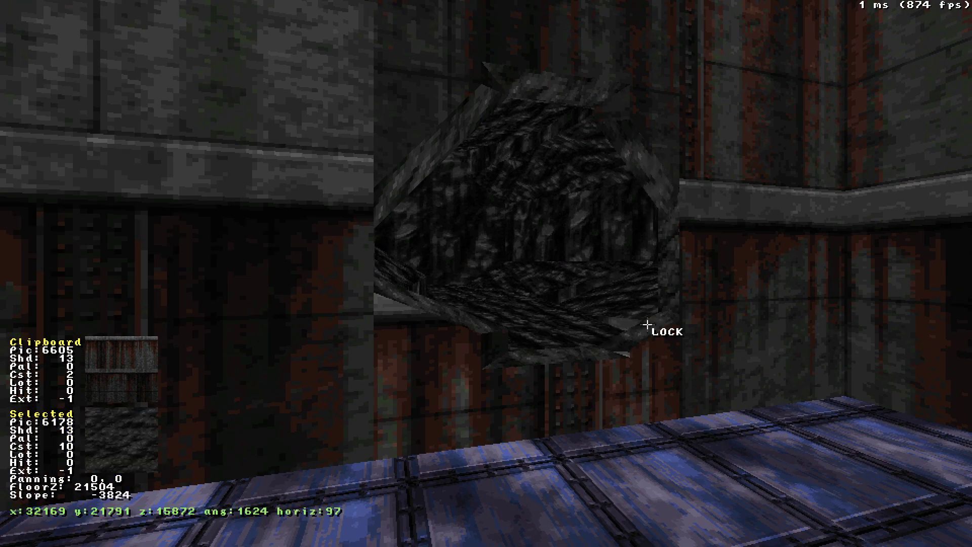
pyautogui.scroll(1, 647, 324)
pyautogui.scroll(-1, 648, 325)
pyautogui.click(542, 358)
pyautogui.scroll(1, 542, 358)
pyautogui.scroll(-1, 542, 358)
pyautogui.click(452, 318)
pyautogui.scroll(1, 453, 318)
pyautogui.scroll(-1, 453, 318)
pyautogui.press('Up')
pyautogui.press('Right')
pyautogui.scroll(1, 418, 152)
pyautogui.scroll(-1, 418, 152)
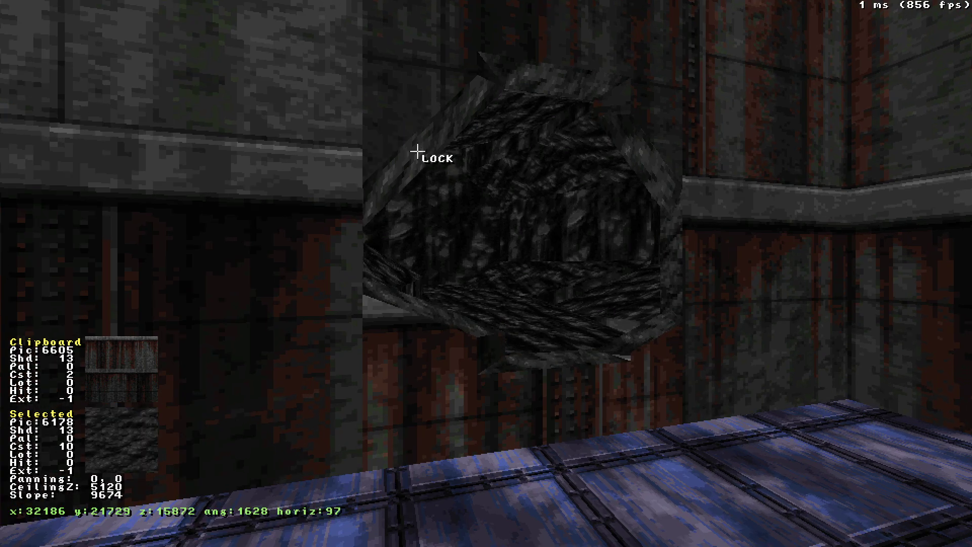
# Copy wall 99's vertical panning of 251 and paste it onto the wall sections above and below the opening.
pyautogui.press('Up')
pyautogui.press('Left')
pyautogui.press('Down')
pyautogui.press('a')
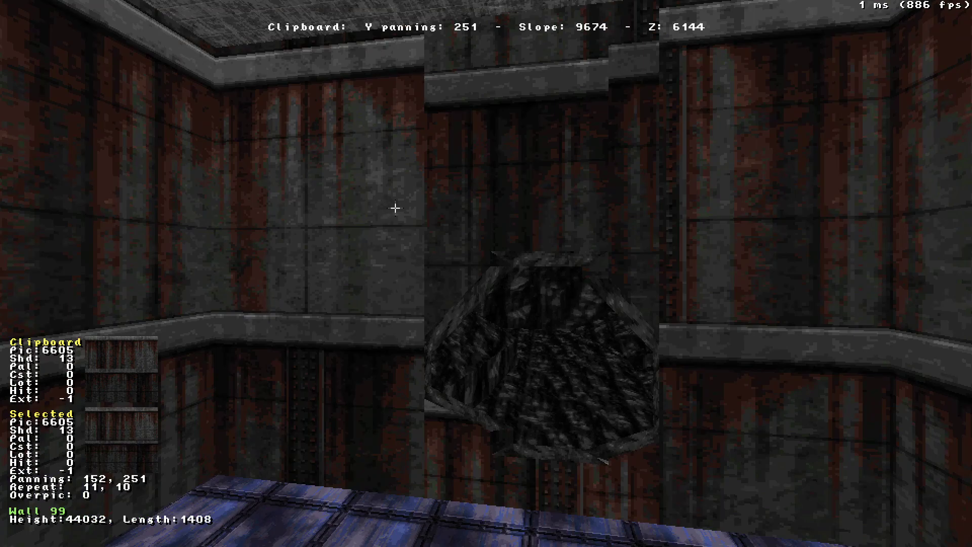
pyautogui.hotkey('ctrl', 'u')
pyautogui.hotkey('ctrl', 'u')
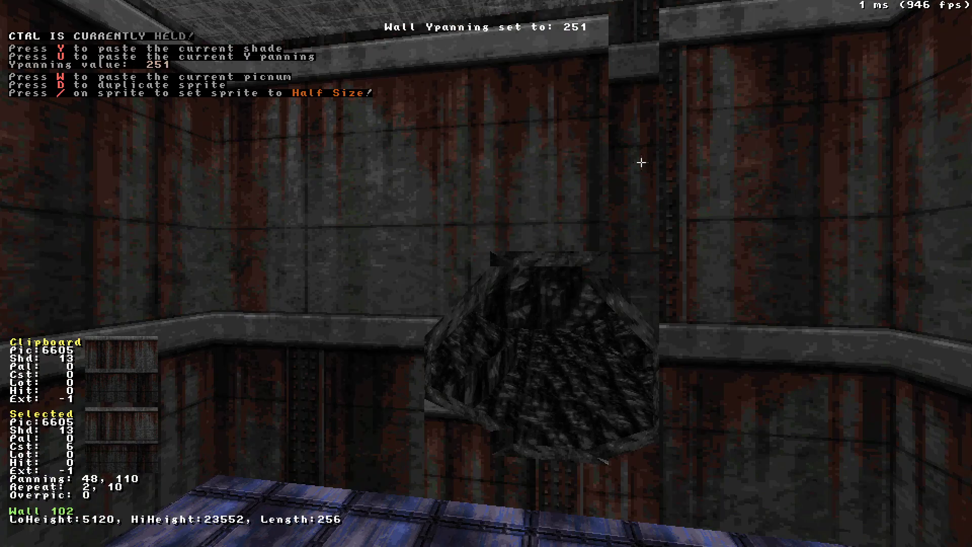
pyautogui.hotkey('ctrl', 'u')
pyautogui.moveTo(636, 163); pyautogui.dragTo(549, 234)
pyautogui.hotkey('ctrl', 'u')
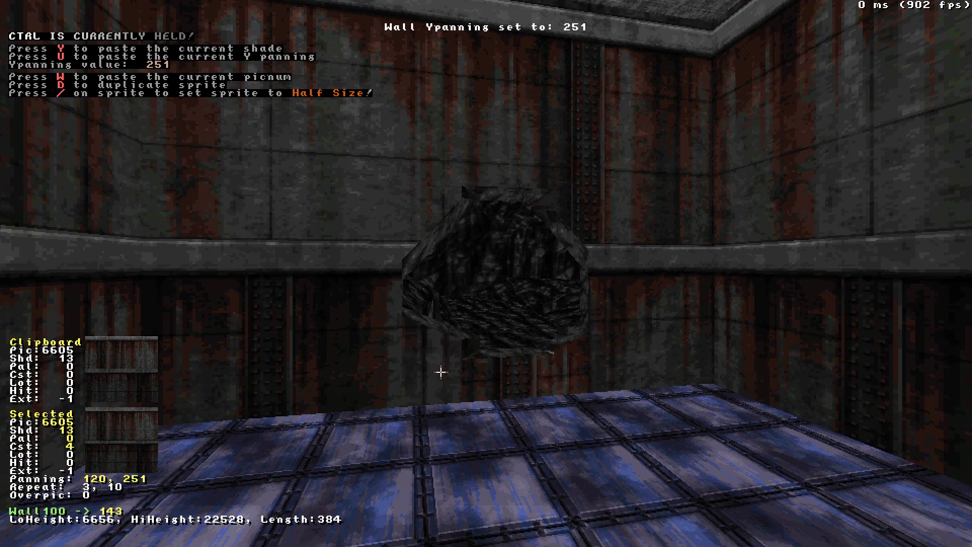
# Copy the rim's rock texture 6178 and paste it onto the wall sections on the inner side of the hole.
pyautogui.press('Up')
pyautogui.moveTo(563, 373); pyautogui.dragTo(573, 393)
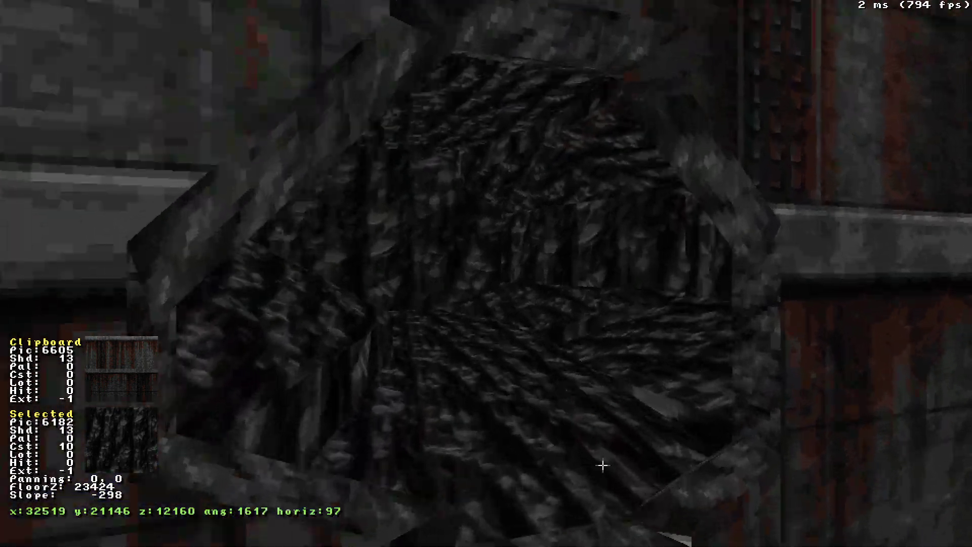
pyautogui.press('Tab')
pyautogui.moveTo(686, 533); pyautogui.dragTo(685, 533)
pyautogui.press('Up')
pyautogui.moveTo(650, 487); pyautogui.dragTo(650, 487)
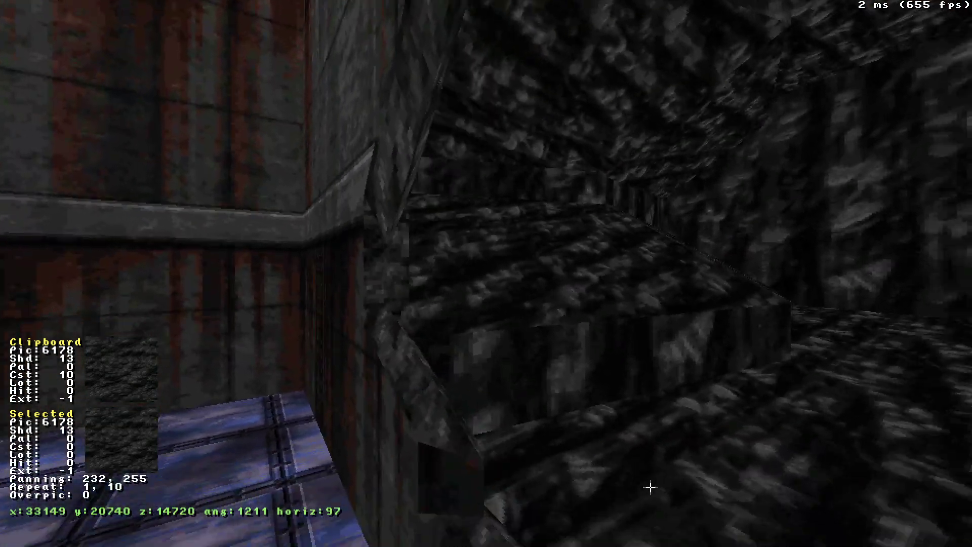
pyautogui.press('Return')
pyautogui.moveTo(377, 457); pyautogui.dragTo(360, 462)
pyautogui.press('Return')
pyautogui.moveTo(384, 430); pyautogui.dragTo(384, 431)
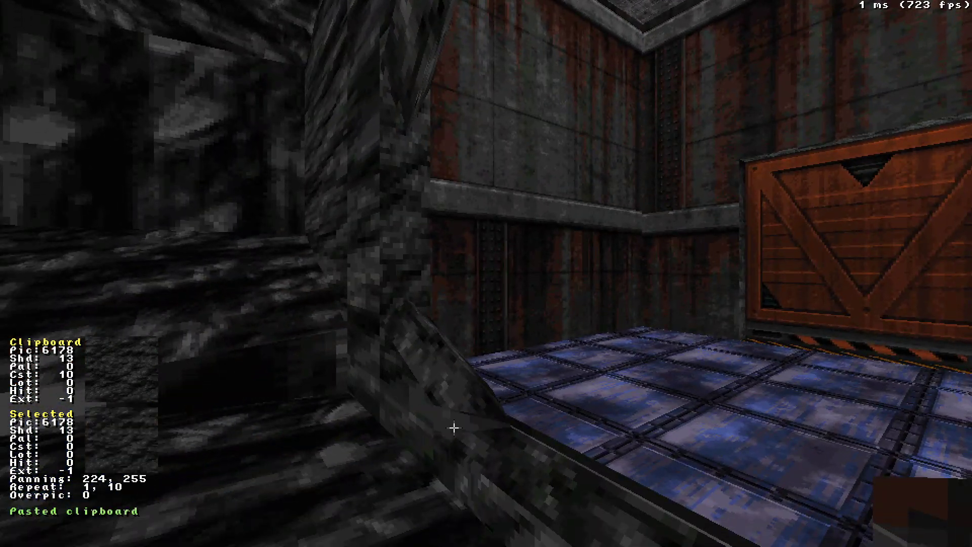
# Darken a sloped rock surface of the hole's rim to shade 22 and copy its properties.
pyautogui.moveTo(561, 455); pyautogui.dragTo(562, 455)
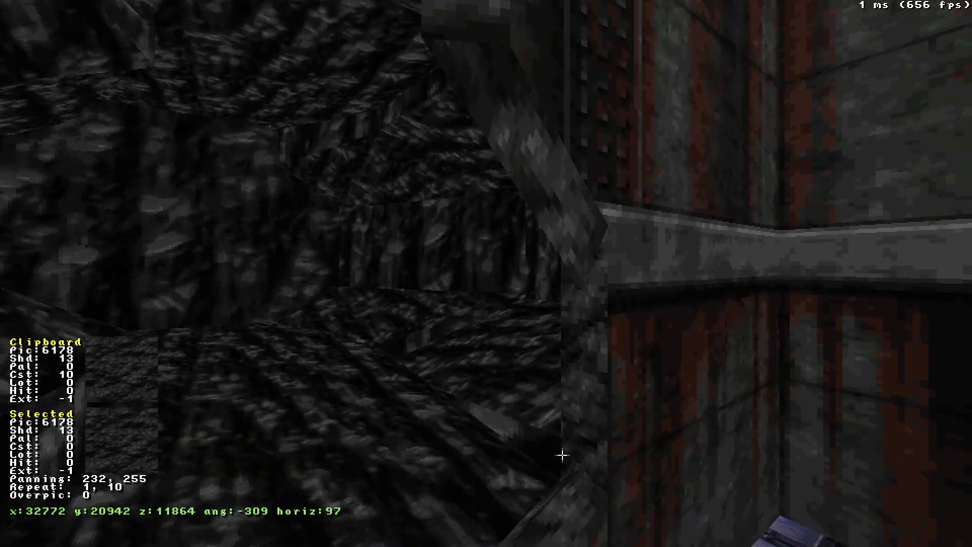
pyautogui.moveTo(562, 456); pyautogui.dragTo(562, 455, button='middle')
pyautogui.moveTo(561, 455); pyautogui.dragTo(562, 455)
pyautogui.moveTo(562, 455); pyautogui.dragTo(562, 455, button='middle')
pyautogui.moveTo(562, 455); pyautogui.dragTo(562, 455)
pyautogui.moveTo(562, 455); pyautogui.dragTo(562, 455, button='middle')
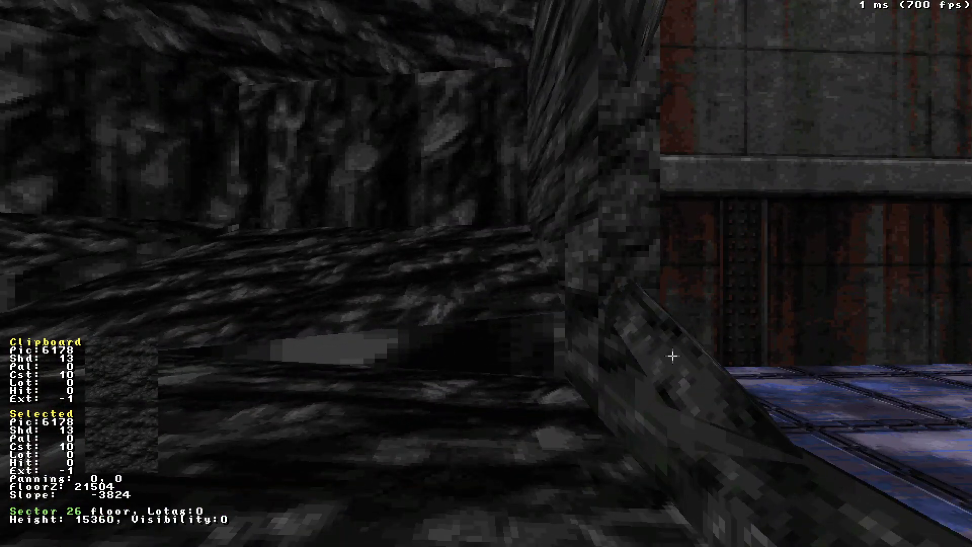
pyautogui.scroll(-9, 673, 355)
pyautogui.press('Tab')
pyautogui.hotkey('ctrl', 't')
pyautogui.moveTo(622, 243); pyautogui.dragTo(622, 243)
pyautogui.moveTo(623, 243); pyautogui.dragTo(622, 243, button='middle')
# Paste shade 22 onto the ceilings and inner wall sections of the rim around the opening, including wall 151.
pyautogui.hotkey('ctrl', 'y')
pyautogui.hotkey('ctrl', 'y')
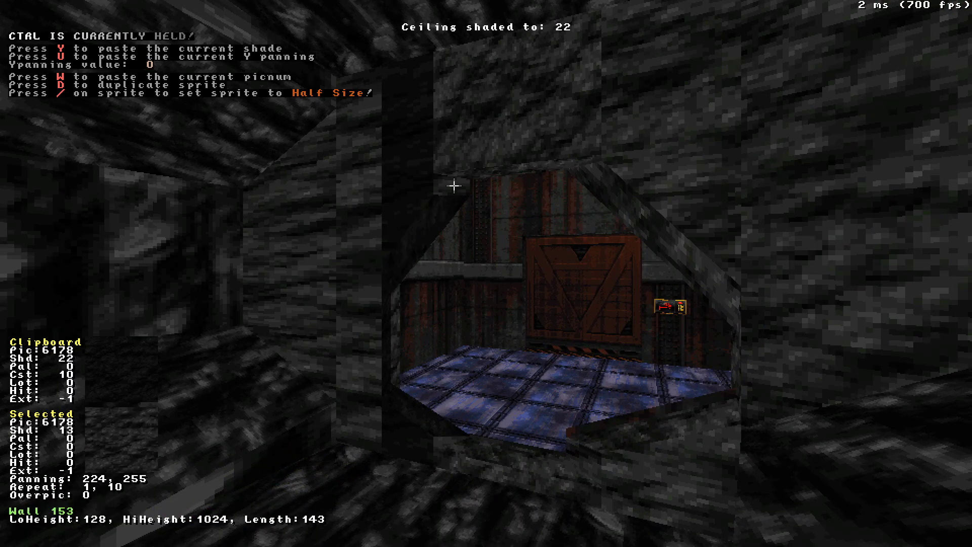
pyautogui.hotkey('ctrl', 'y')
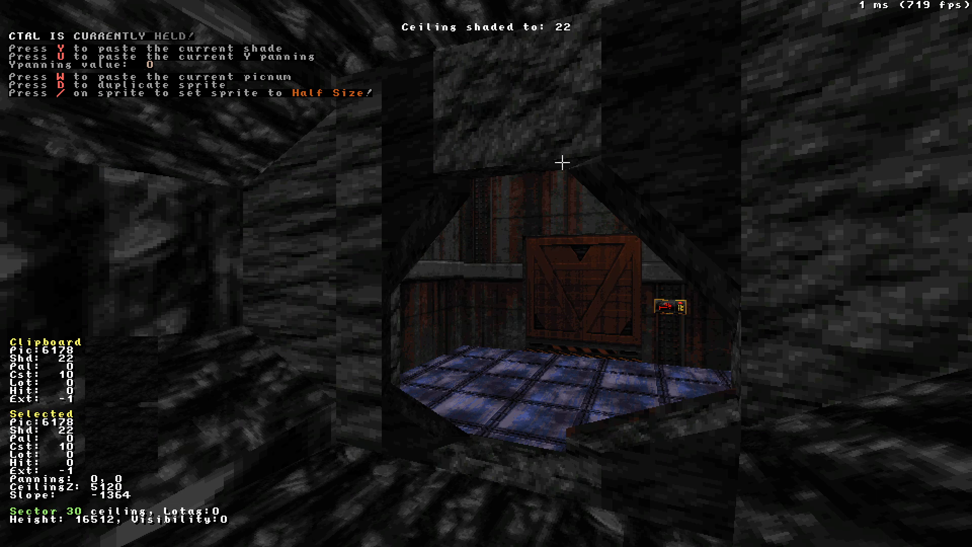
pyautogui.hotkey('ctrl', 'y')
pyautogui.hotkey('ctrl', 'y')
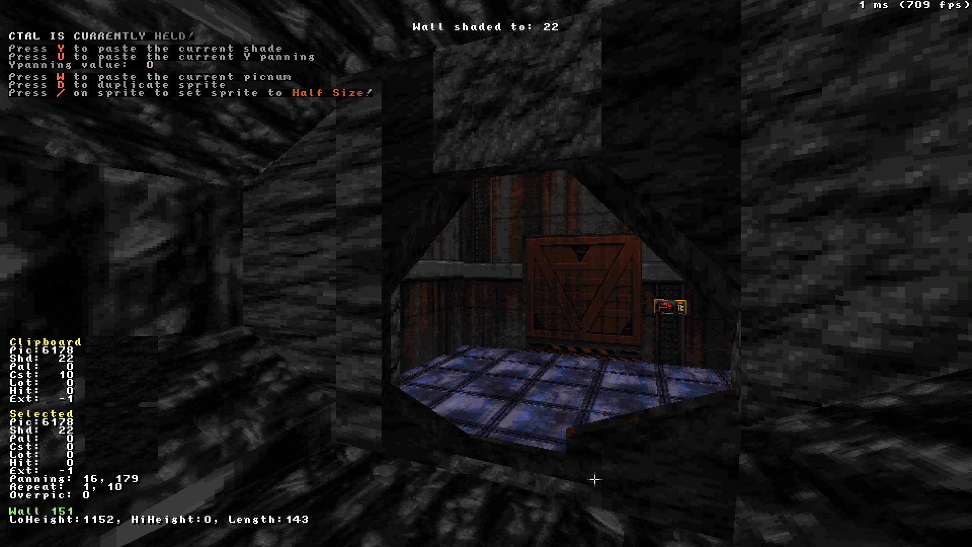
pyautogui.hotkey('ctrl', 'y')
pyautogui.hotkey('ctrl', 'y')
pyautogui.hotkey('ctrl', 'y')
pyautogui.hotkey('ctrl', 'y')
# Set sector 25's floor shade to 17 and paste that shade onto the rim's ceilings and nearby wall sections.
pyautogui.moveTo(814, 394); pyautogui.dragTo(813, 393)
pyautogui.press('Up')
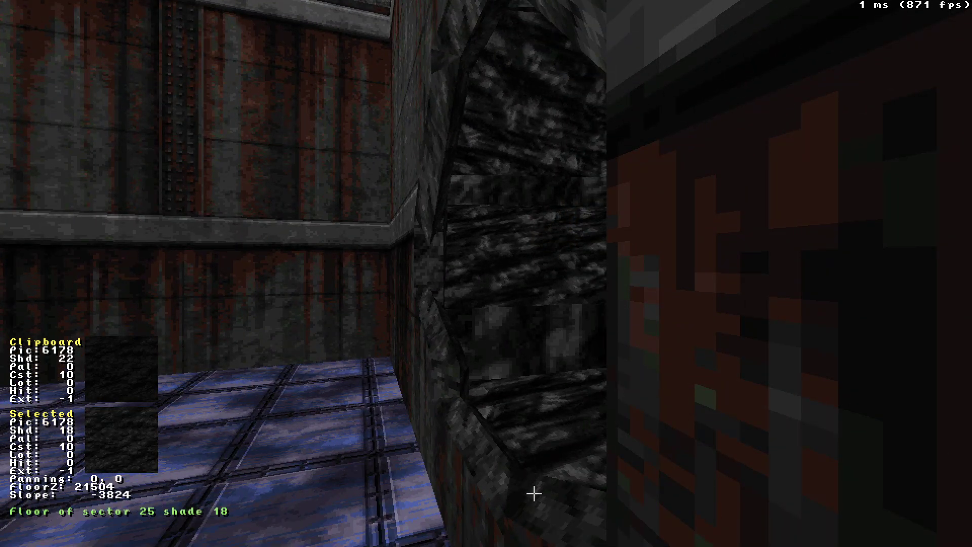
pyautogui.press('KP_Subtract')
pyautogui.moveTo(533, 493); pyautogui.dragTo(536, 467)
pyautogui.hotkey('ctrl', 'y')
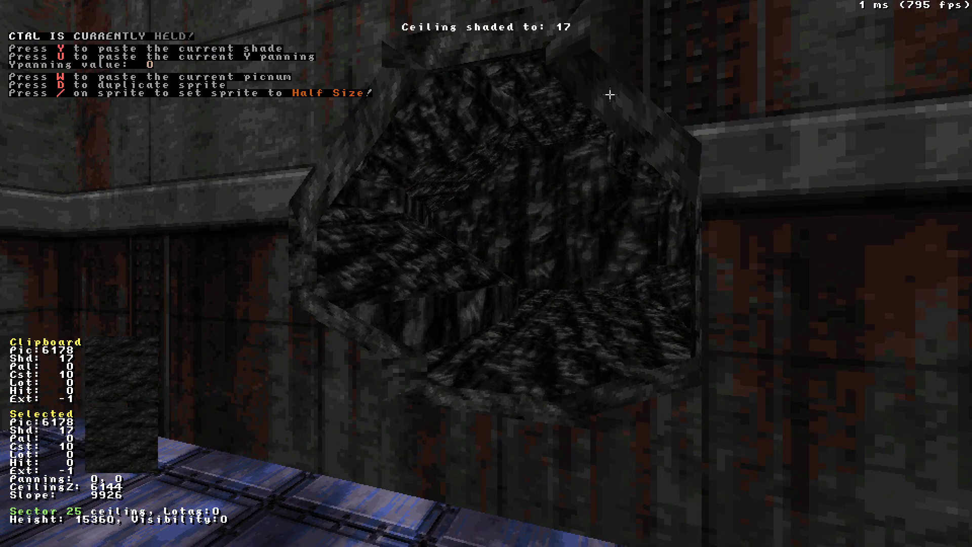
pyautogui.hotkey('ctrl', 'y')
pyautogui.hotkey('ctrl', 'y')
pyautogui.moveTo(346, 332); pyautogui.dragTo(347, 332)
pyautogui.moveTo(445, 345); pyautogui.dragTo(445, 345)
pyautogui.moveTo(445, 345); pyautogui.dragTo(445, 346)
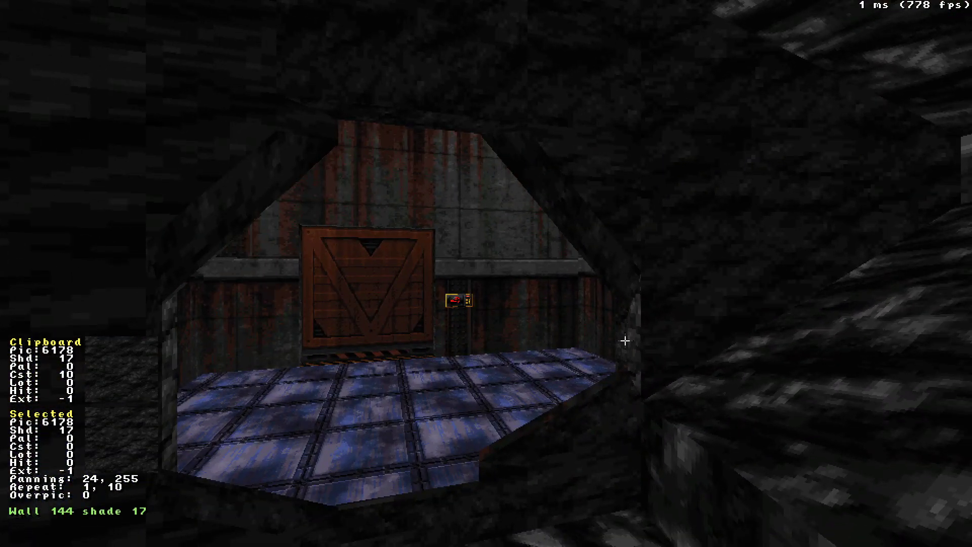
# Auto-align the dark rock wall textures inside the opening starting from wall 155.
pyautogui.press('Left')
pyautogui.press('Down')
pyautogui.press('Up')
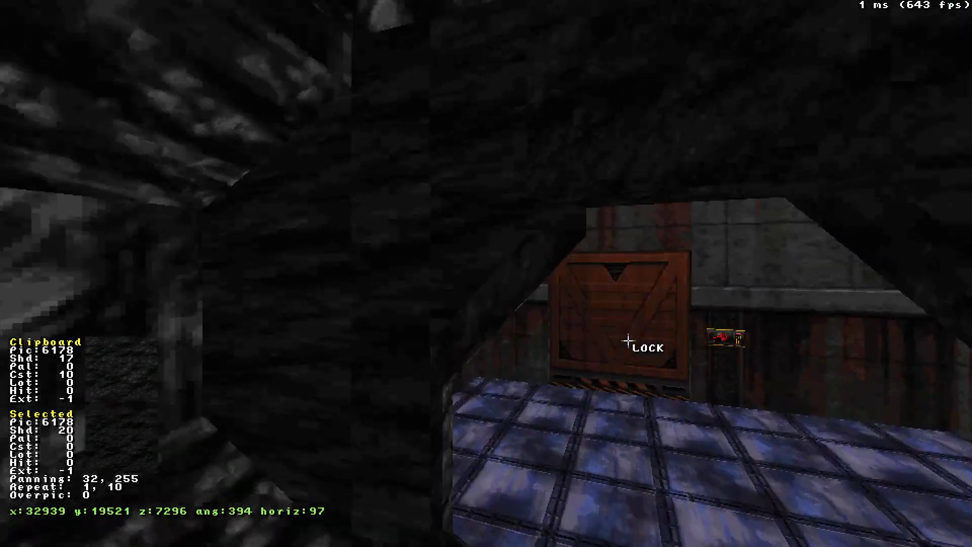
pyautogui.press('Left')
pyautogui.press('Down')
pyautogui.hotkey('alt', 'r')
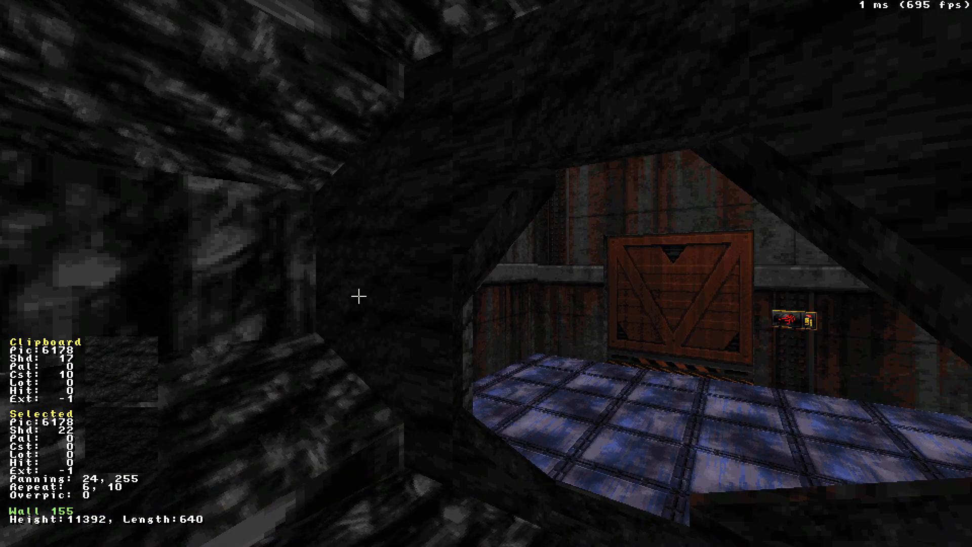
pyautogui.hotkey('ctrl', 'alt', '.')
pyautogui.moveTo(358, 294); pyautogui.dragTo(359, 294)
pyautogui.moveTo(171, 210); pyautogui.dragTo(170, 210)
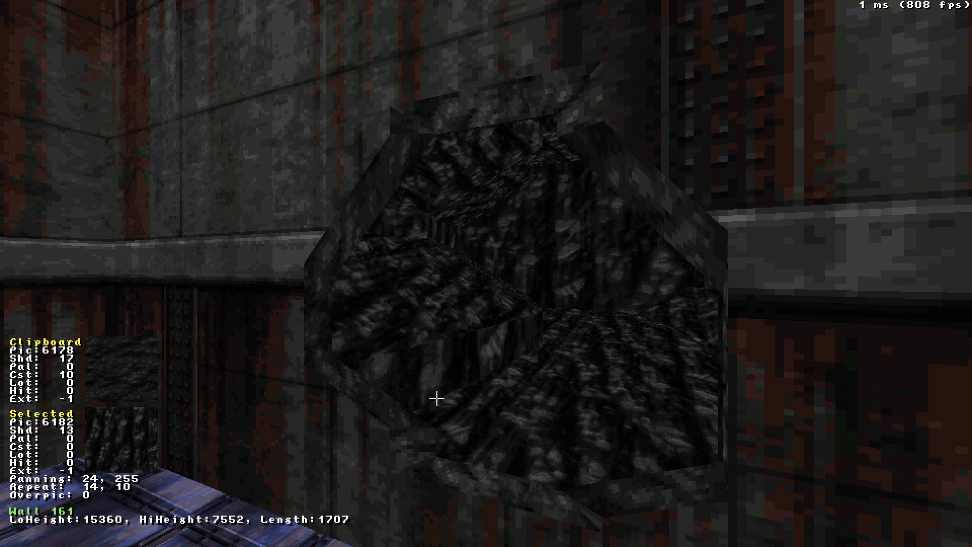
# Set the shade of sector 24's floor inside the rock hole to 16.
pyautogui.moveTo(686, 365); pyautogui.dragTo(686, 365)
pyautogui.moveTo(159, 375); pyautogui.dragTo(159, 375)
pyautogui.press('KP_Subtract')
pyautogui.press('KP_Subtract')
pyautogui.press('KP_Subtract')
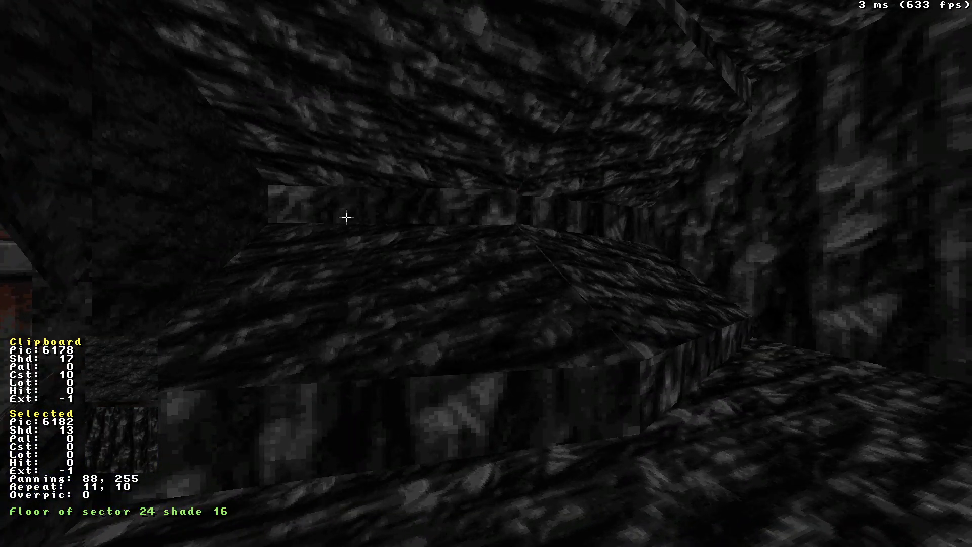
# Darken a rock surface deep inside the hole to shade 24 and copy its shade.
pyautogui.press('KP_Subtract')
pyautogui.press('KP_Subtract')
pyautogui.press('KP_Subtract')
pyautogui.press('KP_Subtract')
pyautogui.press('KP_Subtract')
pyautogui.press('Tab')
# Paste shade 24 onto the walls, floors and ceilings of the side sections inside the rock hole.
pyautogui.hotkey('ctrl', 'y')
pyautogui.moveTo(432, 212); pyautogui.dragTo(432, 211)
pyautogui.hotkey('ctrl', 'y')
pyautogui.hotkey('ctrl', 'y')
pyautogui.hotkey('ctrl', 'y')
pyautogui.hotkey('ctrl', 'y')
pyautogui.hotkey('ctrl', 'y')
pyautogui.hotkey('ctrl', 'y')
pyautogui.moveTo(466, 61); pyautogui.dragTo(467, 61)
pyautogui.hotkey('ctrl', 'y')
pyautogui.hotkey('ctrl', 'y')
pyautogui.hotkey('ctrl', 'y')
pyautogui.hotkey('ctrl', 'y')
pyautogui.hotkey('ctrl', 'y')
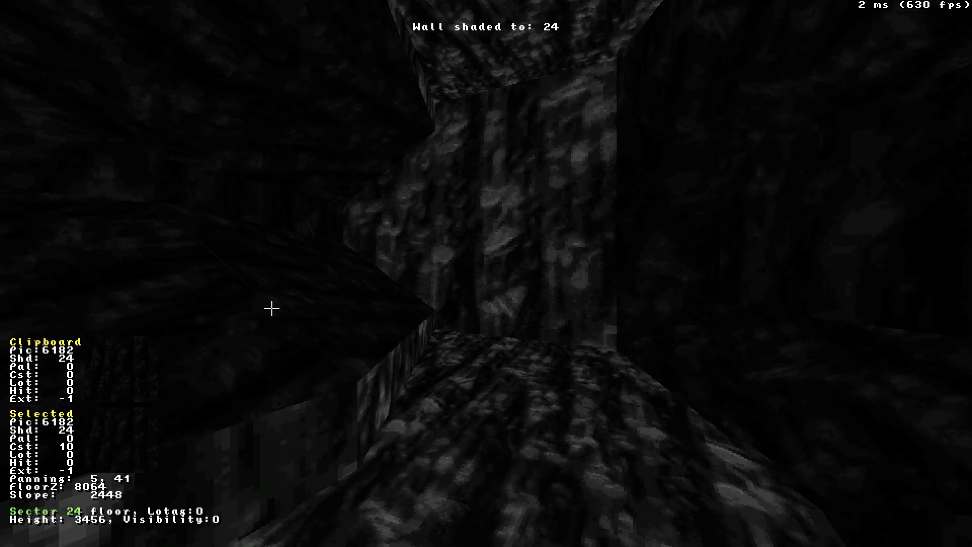
pyautogui.hotkey('ctrl', 'y')
# Set the shade of rock walls 163 and 161 inside the hole to 18.
pyautogui.moveTo(588, 335); pyautogui.dragTo(588, 334)
pyautogui.press('Left')
pyautogui.press('Down')
pyautogui.press('Right')
pyautogui.press('Up')
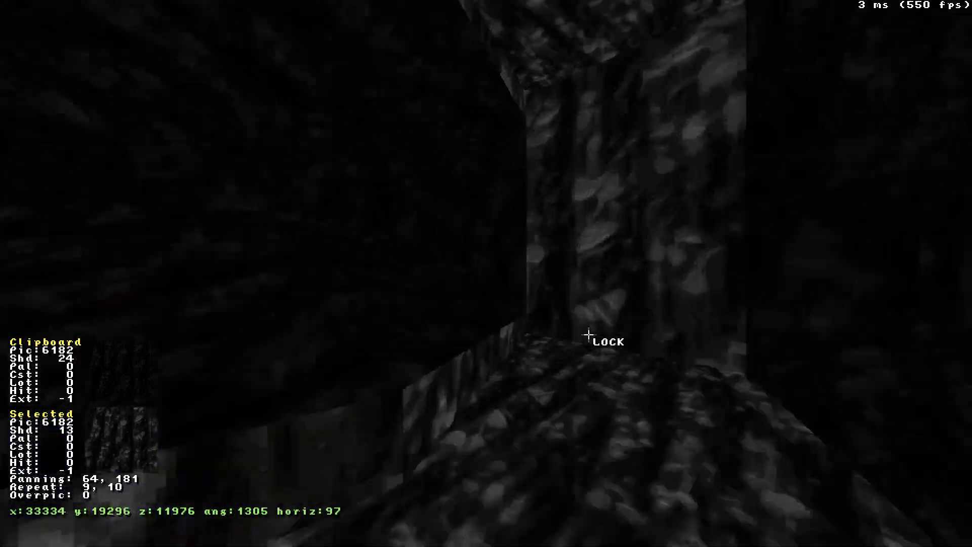
pyautogui.press('Down')
pyautogui.press('Up')
pyautogui.press('Up')
pyautogui.press('Left')
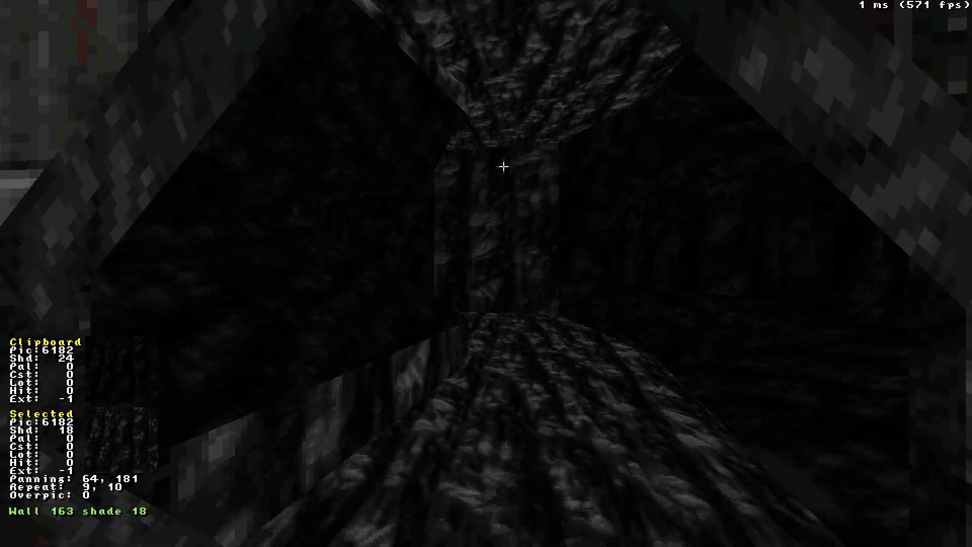
pyautogui.scroll(-5, 448, 93)
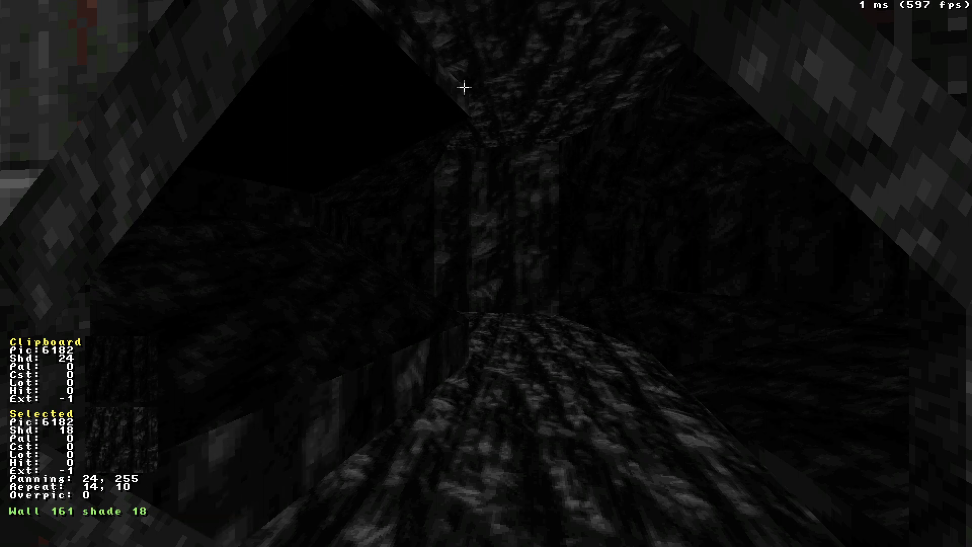
# Fine-tune the shading of the inner rock walls, setting wall 161 to shade 16.
pyautogui.scroll(-3, 584, 453)
pyautogui.scroll(-3, 497, 398)
pyautogui.scroll(4, 459, 408)
pyautogui.moveTo(567, 291); pyautogui.dragTo(582, 267)
pyautogui.press('KP_Subtract')
# Examine the shaded rock hole and its rim from several angles in the room and from inside the opening.
pyautogui.moveTo(653, 227); pyautogui.dragTo(654, 228)
pyautogui.moveTo(703, 286); pyautogui.dragTo(704, 287)
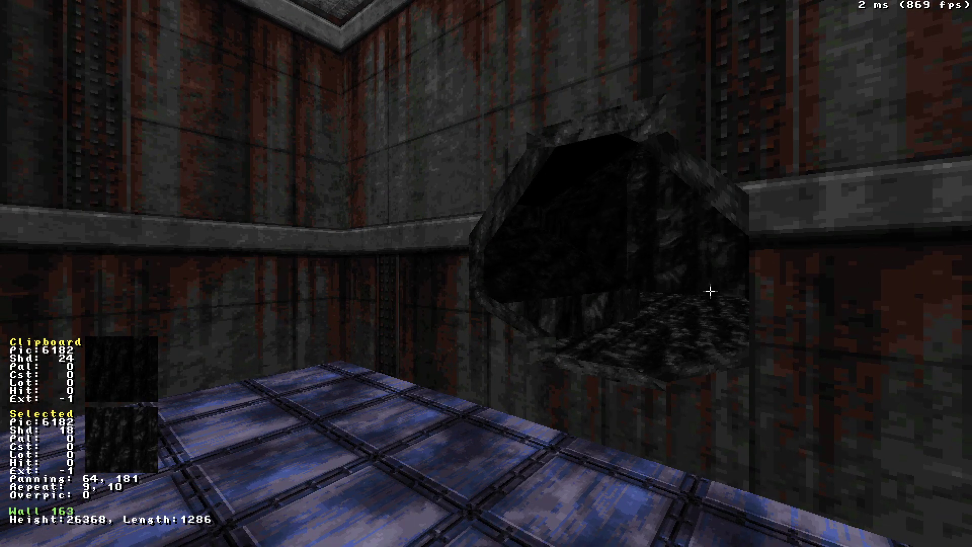
pyautogui.press('KP_Enter')
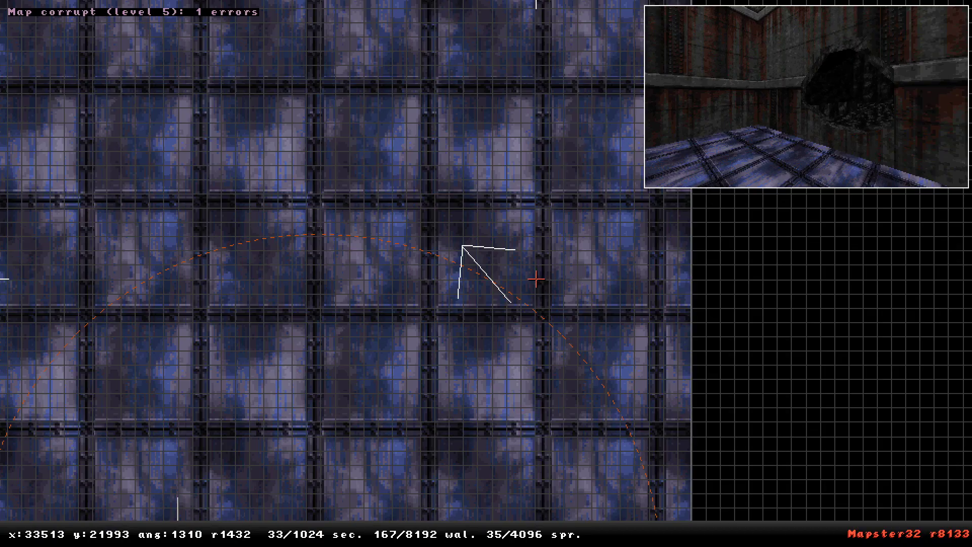
pyautogui.scroll(-3, 544, 278)
pyautogui.keyDown('alt'); pyautogui.scroll(4, 412, 188); pyautogui.keyUp('alt')
pyautogui.press('Up')
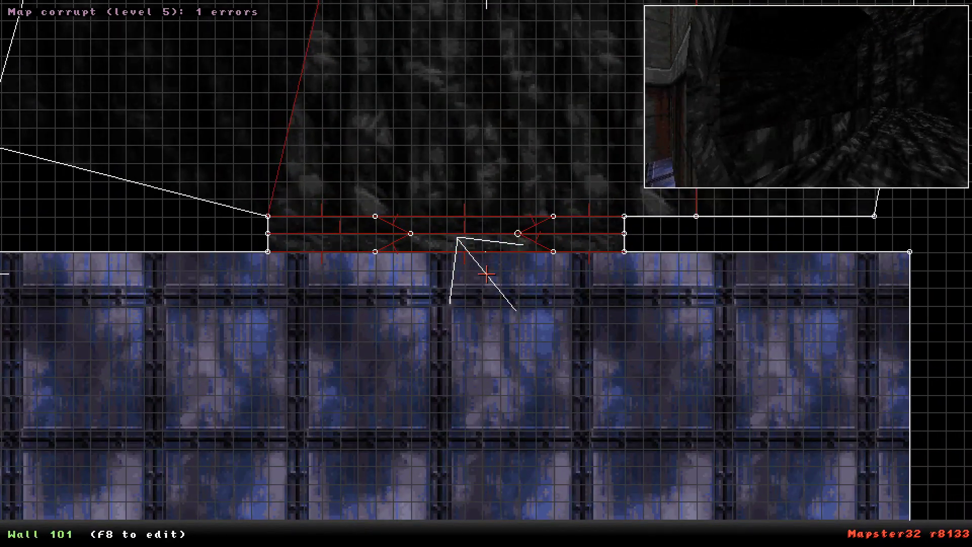
pyautogui.press('z')
pyautogui.press('KP_Enter')
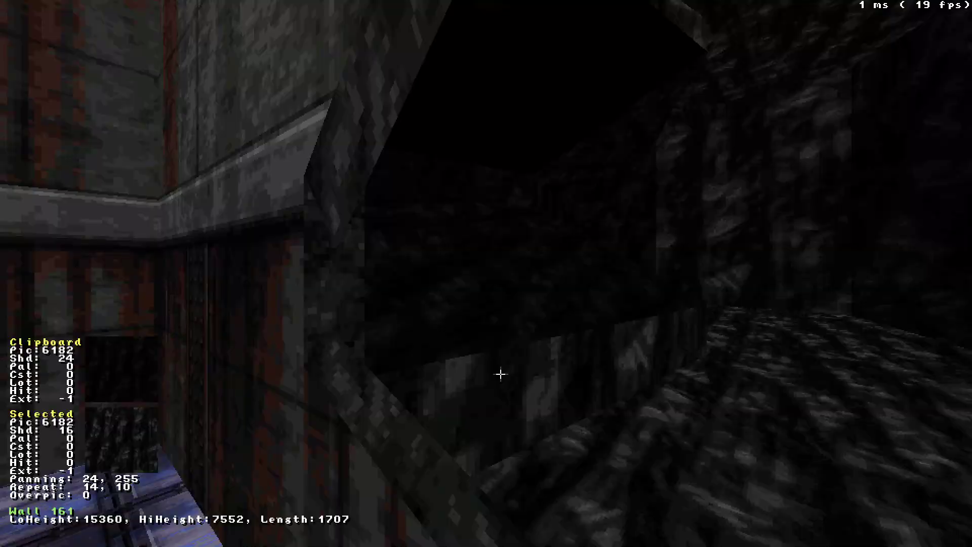
pyautogui.moveTo(501, 374); pyautogui.dragTo(501, 378)
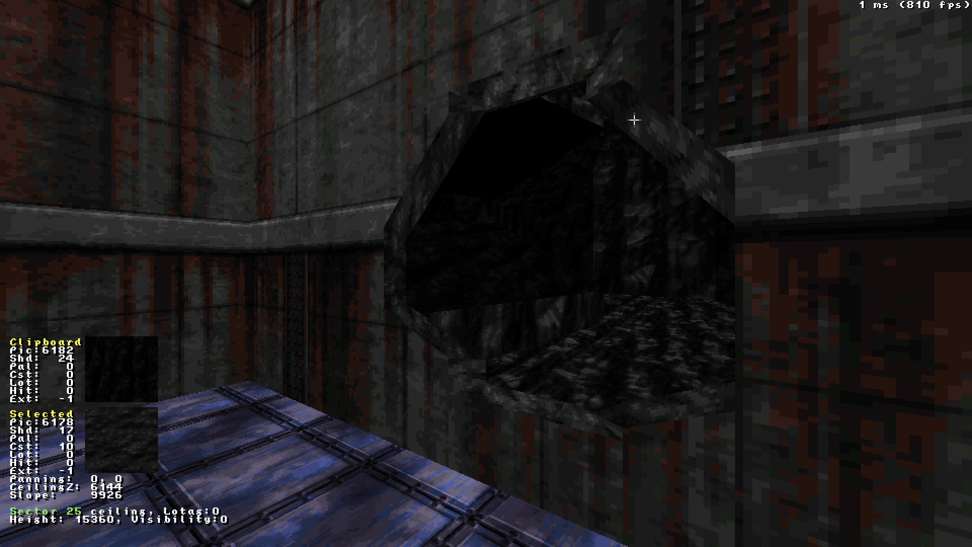
pyautogui.moveTo(593, 442); pyautogui.dragTo(592, 443)
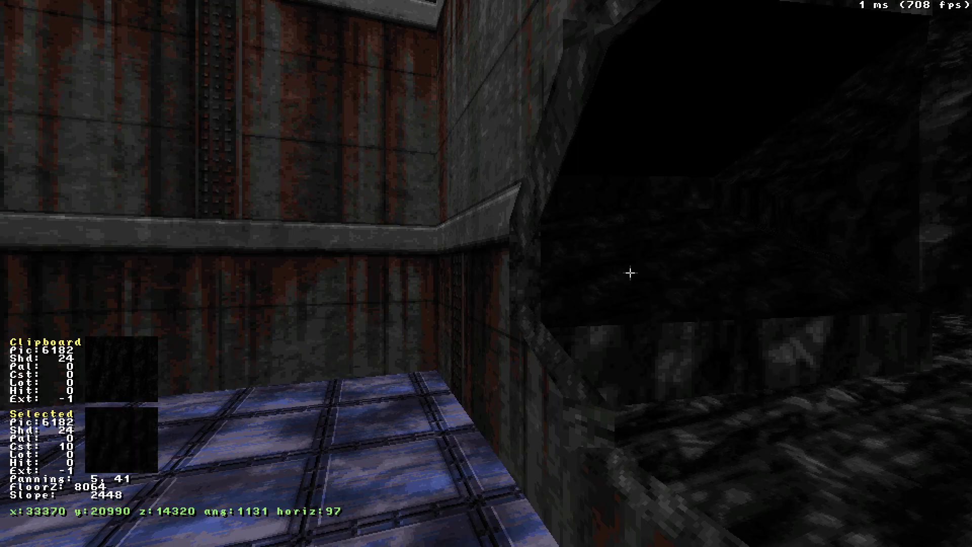
pyautogui.press('Down')
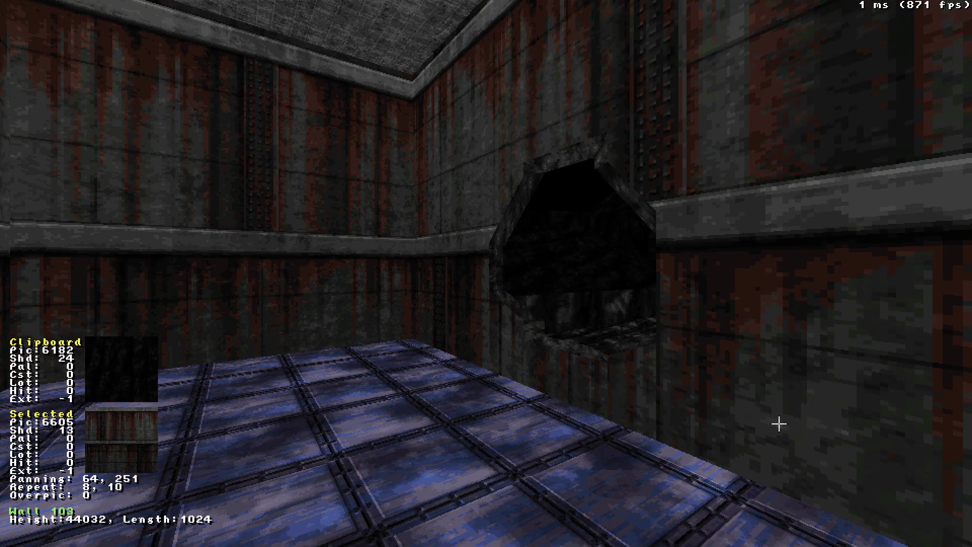
pyautogui.moveTo(668, 357); pyautogui.dragTo(668, 358, button='middle')
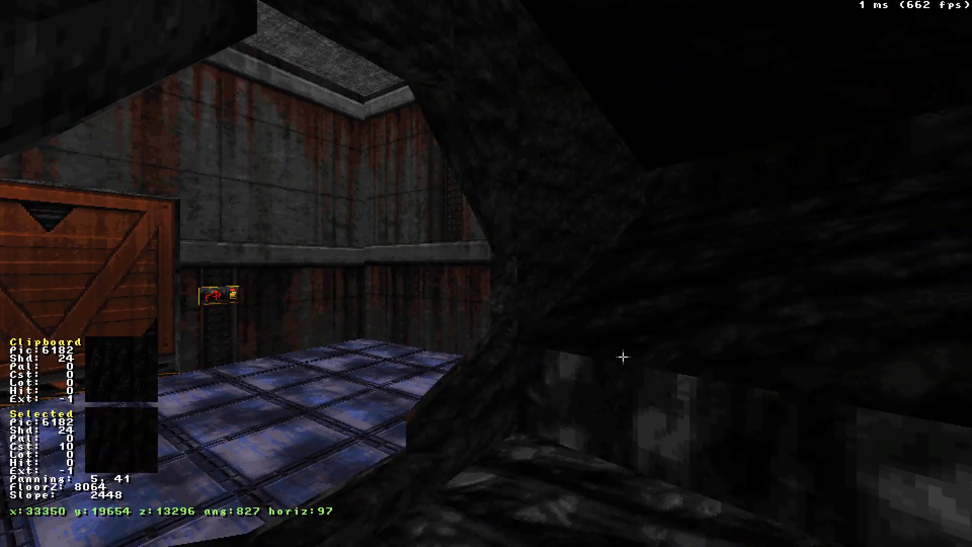
pyautogui.moveTo(587, 338); pyautogui.dragTo(587, 339)
# Select the tiled room together with the rock hole sectors and place a duplicate beside the original in the 2D map.
pyautogui.press('KP_Enter')
pyautogui.scroll(-10, 486, 321)
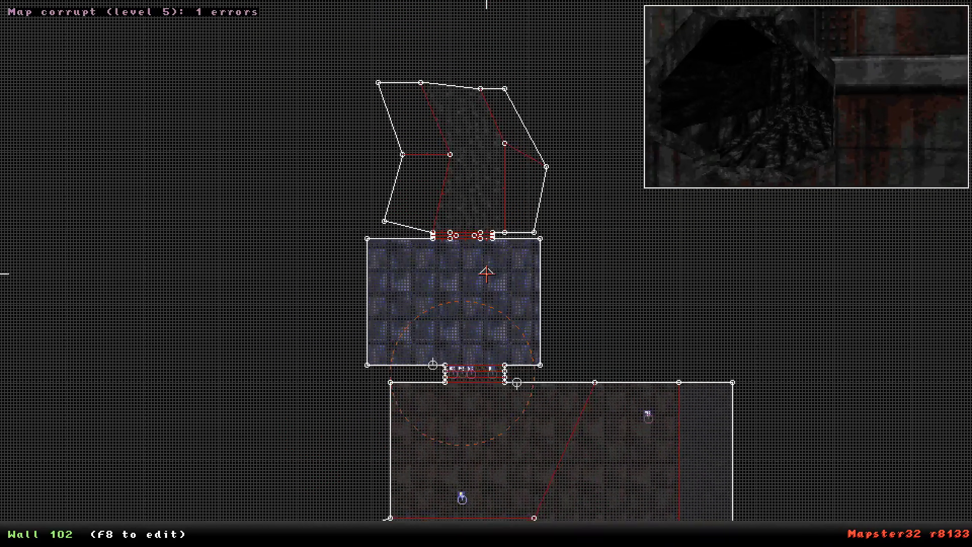
pyautogui.scroll(-2, 476, 276)
pyautogui.keyDown('alt'); pyautogui.moveTo(304, 52); pyautogui.dragTo(610, 354); pyautogui.keyUp('alt')
pyautogui.press('Insert')
pyautogui.moveTo(499, 322); pyautogui.dragTo(705, 332)
pyautogui.press('alt')
pyautogui.scroll(5, 635, 288)
pyautogui.scroll(3, 486, 274)
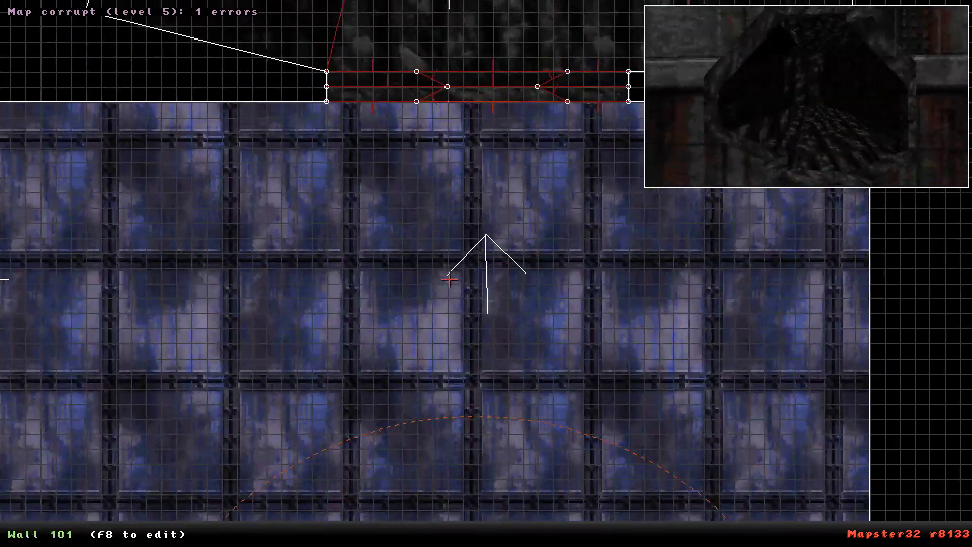
# Insert a sprite at the hole's rim and assign it the sector effector tile, picture 1.
pyautogui.press('KP_Enter')
pyautogui.press('Up')
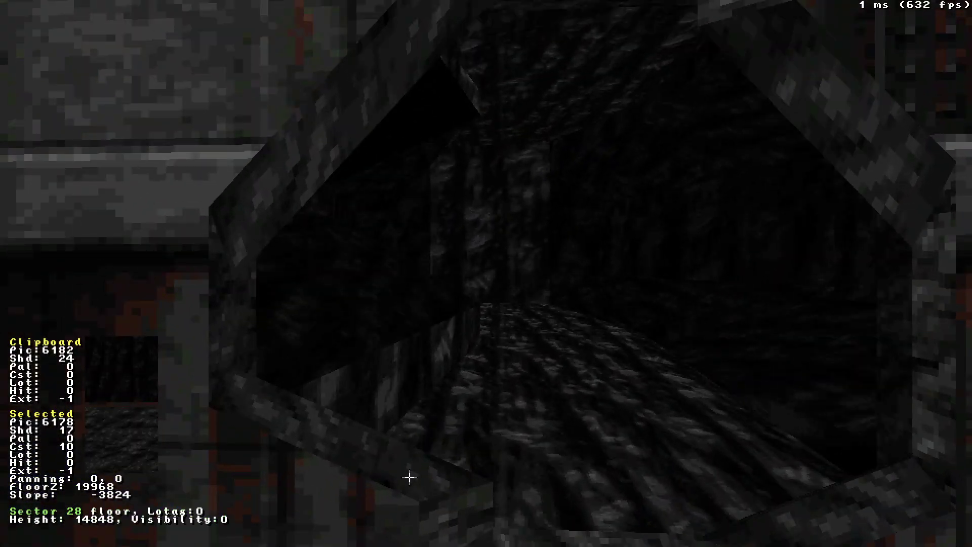
pyautogui.press('v')
pyautogui.click(87, 35)
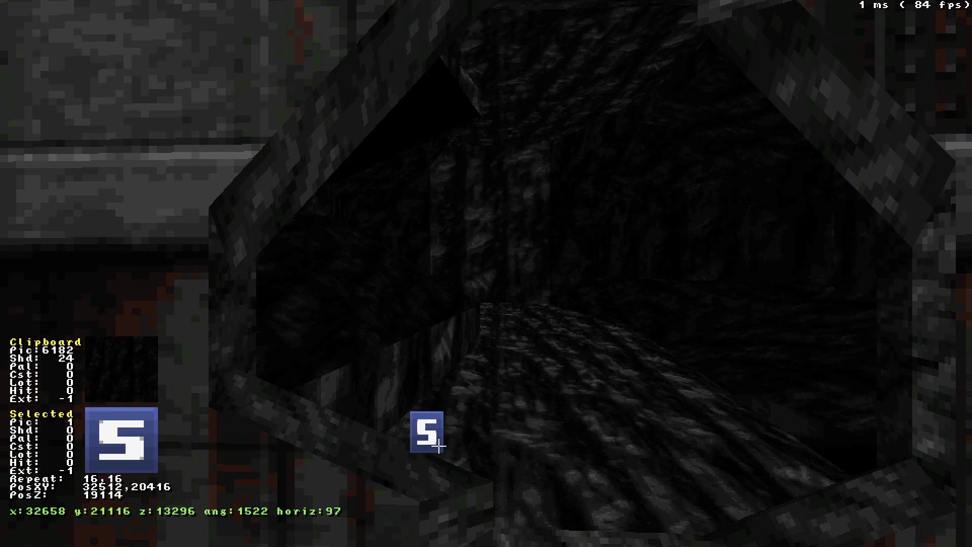
# Undo the sprite insertion and the duplication of the room and hole sectors.
pyautogui.press('KP_Enter')
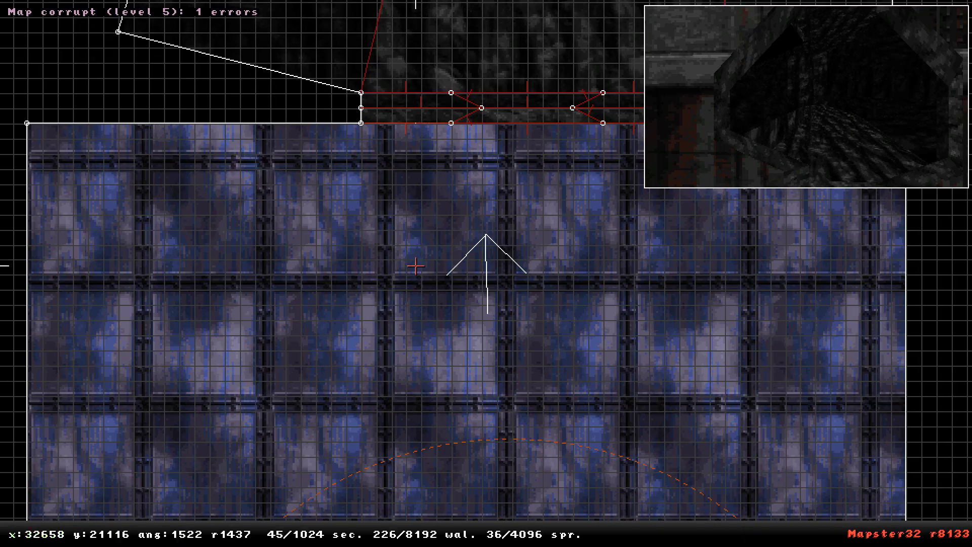
pyautogui.scroll(-4, 487, 274)
pyautogui.hotkey('ctrl', 'z')
pyautogui.hotkey('ctrl', 'z')
pyautogui.hotkey('ctrl', 'z')
pyautogui.hotkey('ctrl', 'z')
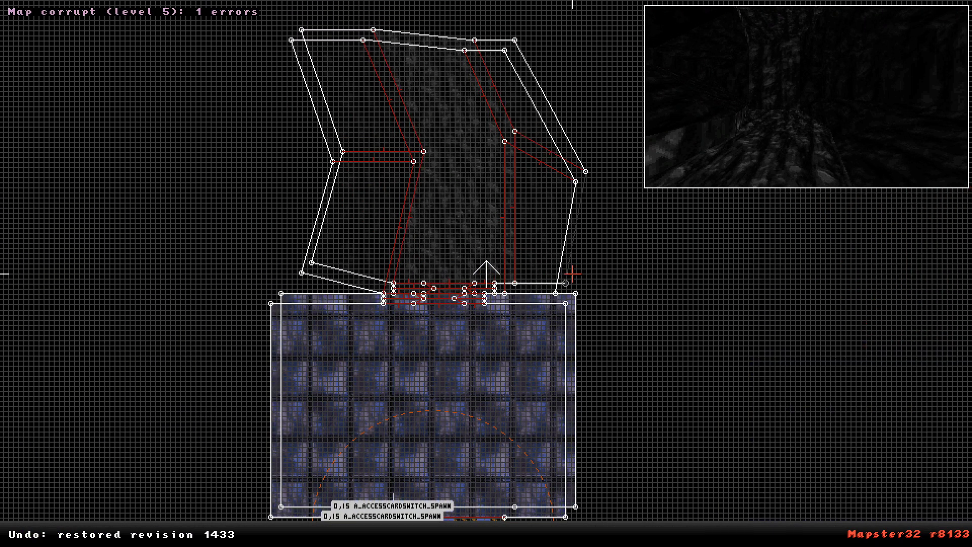
pyautogui.scroll(-3, 487, 274)
pyautogui.moveTo(523, 281); pyautogui.dragTo(487, 274, button='right')
pyautogui.scroll(4, 486, 274)
pyautogui.scroll(2, 486, 274)
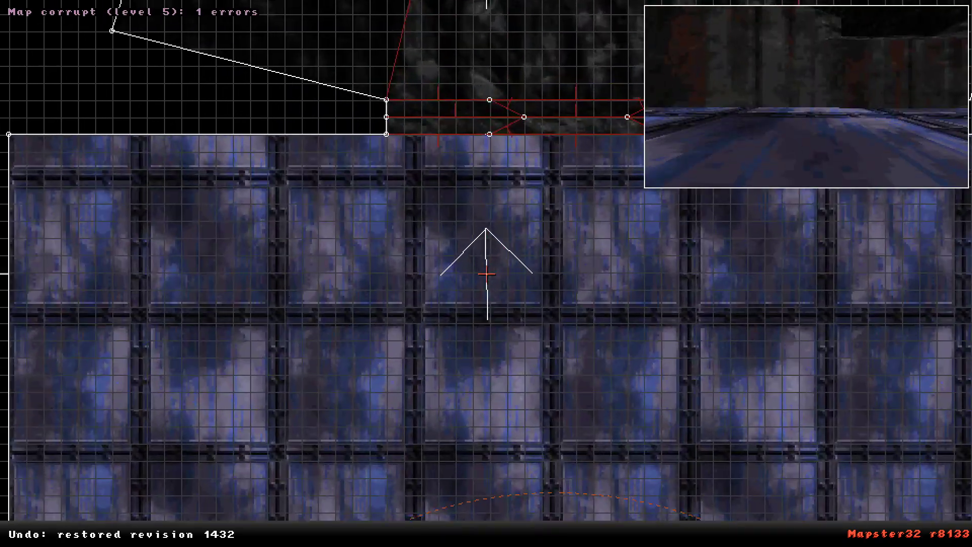
# Change the new sprite at the hole's rim to the sector effector tile.
pyautogui.press('KP_Enter')
pyautogui.press('Down')
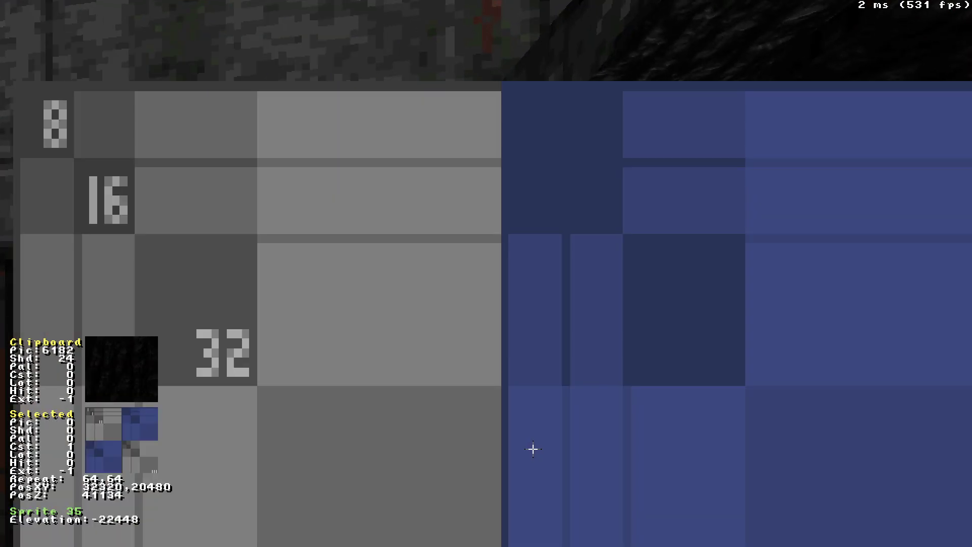
pyautogui.press('v')
pyautogui.press('Return')
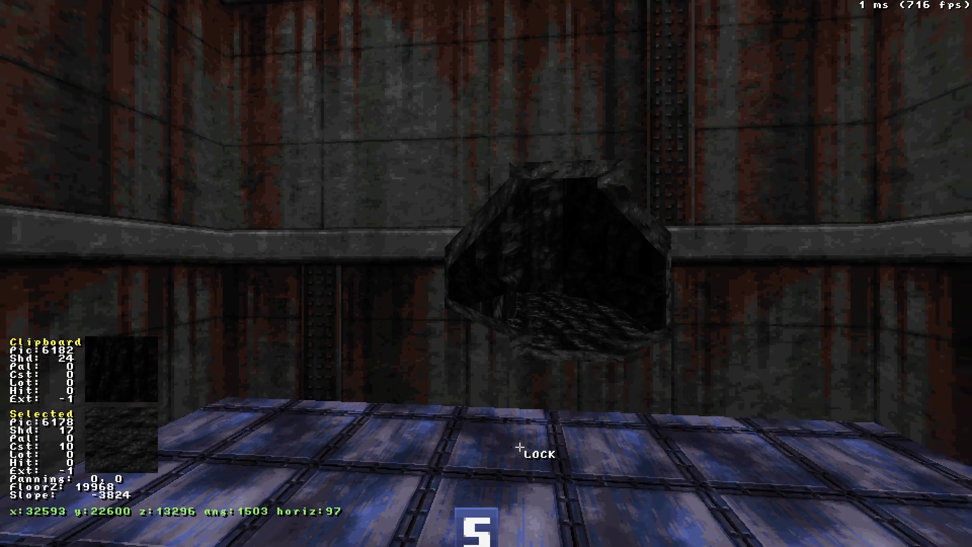
# Turn off grid locking and set the sector effector's lo-tag to 67 for sector copy destination.
pyautogui.press('KP_Enter')
pyautogui.scroll(4, 486, 275)
pyautogui.press('l')
pyautogui.hotkey('alt', 't')
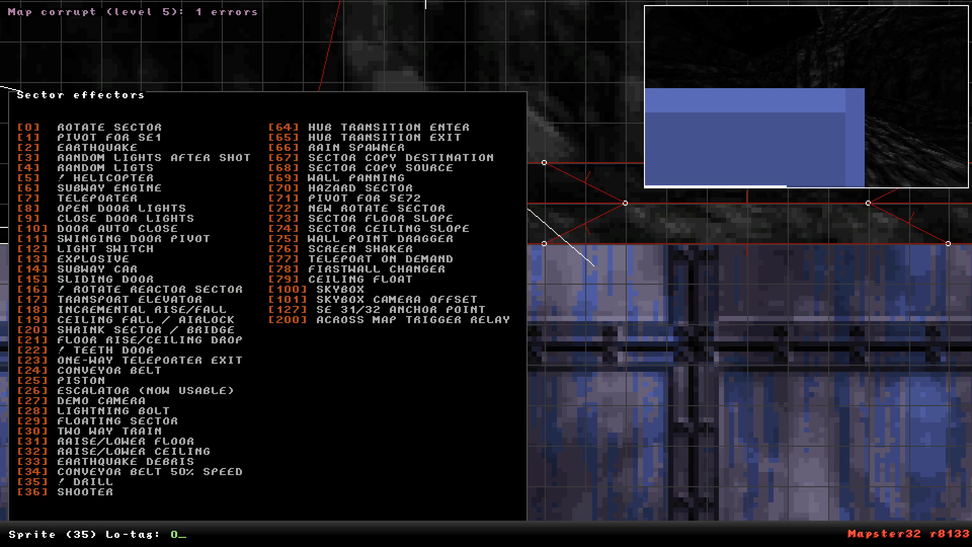
pyautogui.press('Return')
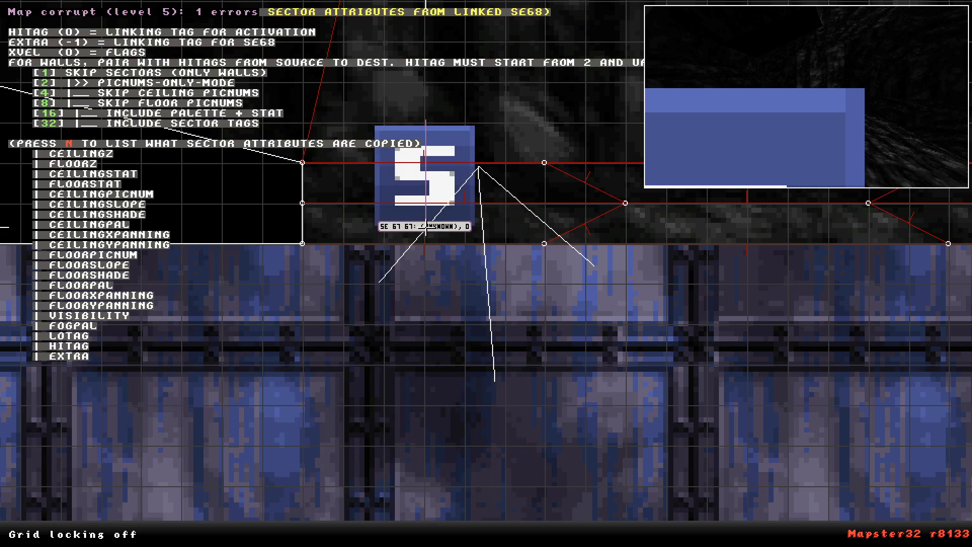
# Duplicate the SE 67 sprite so that the hole's rim has one at each side and one in the middle.
pyautogui.scroll(-2, 425, 226)
pyautogui.scroll(-1, 486, 274)
pyautogui.press('shift')
pyautogui.press('Insert')
pyautogui.moveTo(486, 274); pyautogui.dragTo(812, 274)
pyautogui.press('Insert')
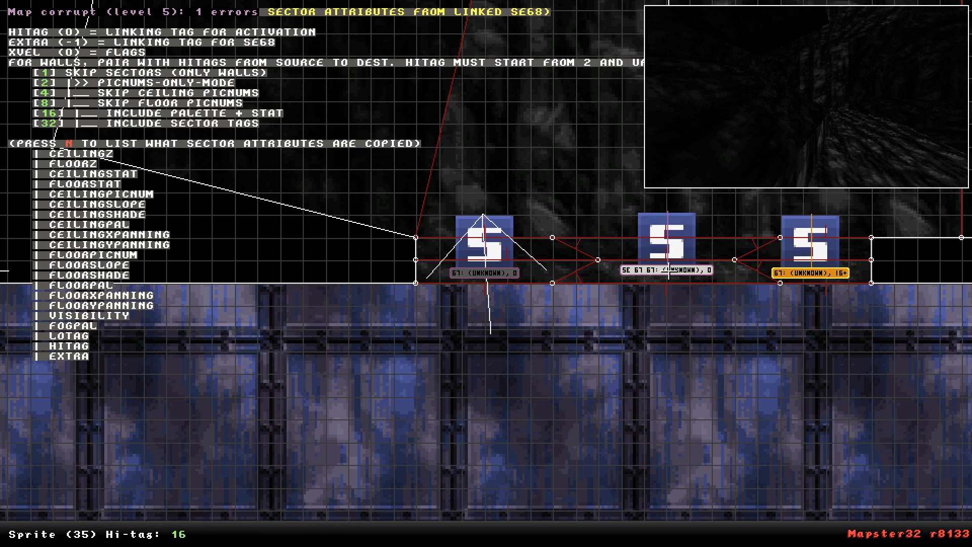
# Set the hi-tag of the three SE 67 sprites to 16 and the extra value of sprite 35 to 10.
pyautogui.press('Return')
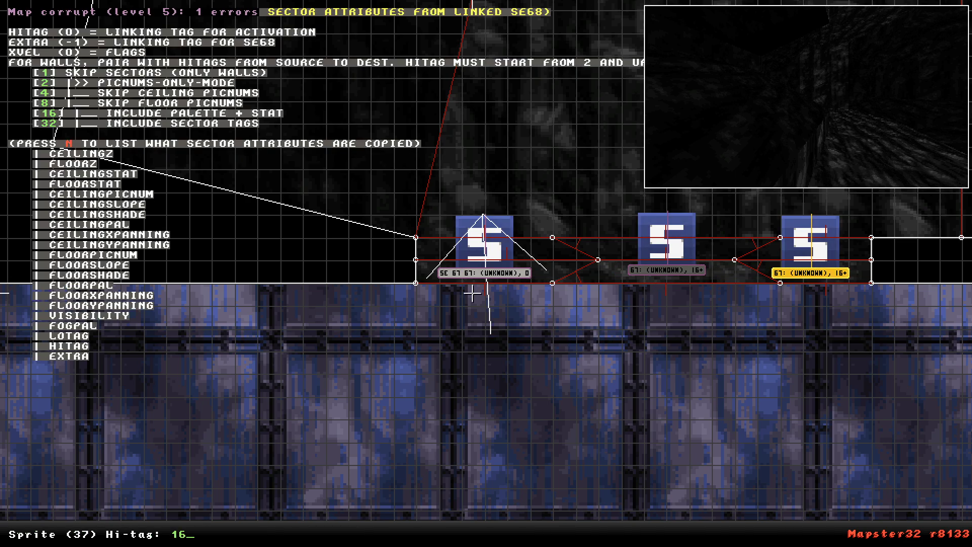
pyautogui.hotkey('alt', 'h')
pyautogui.press('Return')
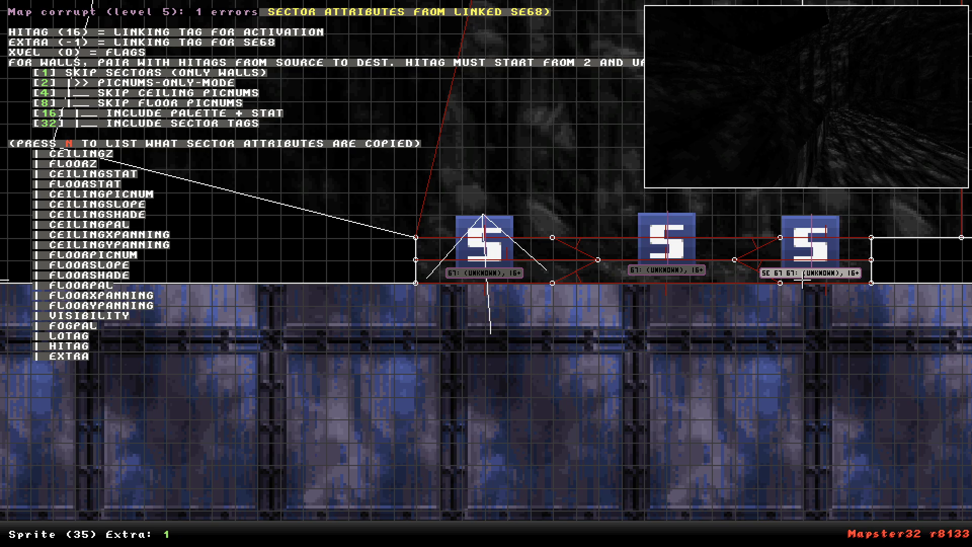
pyautogui.scroll(-4, 514, 299)
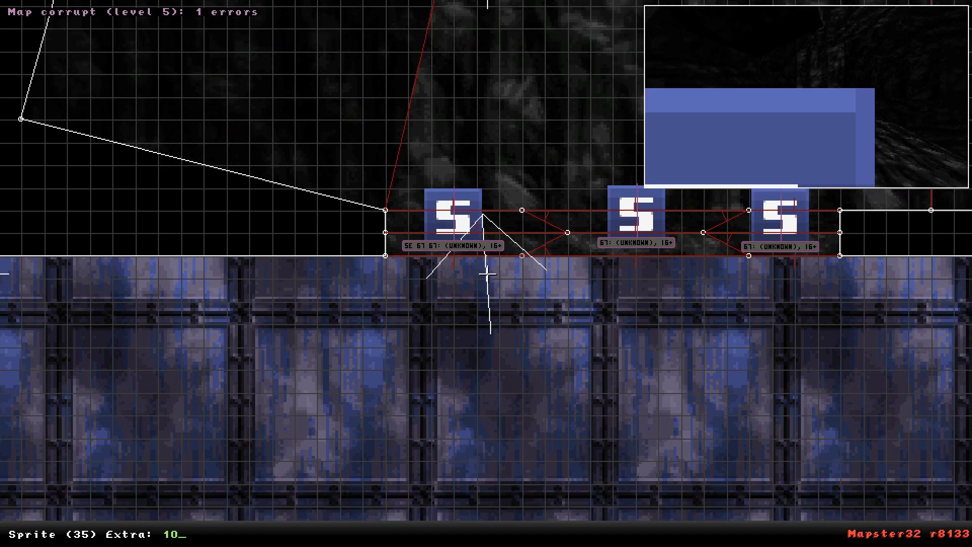
# Duplicate the room, hole and effector sprites beside the original, and set the copied sprites' lo-tags to 68.
pyautogui.scroll(-3, 486, 273)
pyautogui.keyDown('alt'); pyautogui.moveTo(267, 9); pyautogui.dragTo(907, 419); pyautogui.keyUp('alt')
pyautogui.press('Insert')
pyautogui.moveTo(509, 326); pyautogui.dragTo(629, 283)
pyautogui.press('alt')
pyautogui.scroll(6, 487, 273)
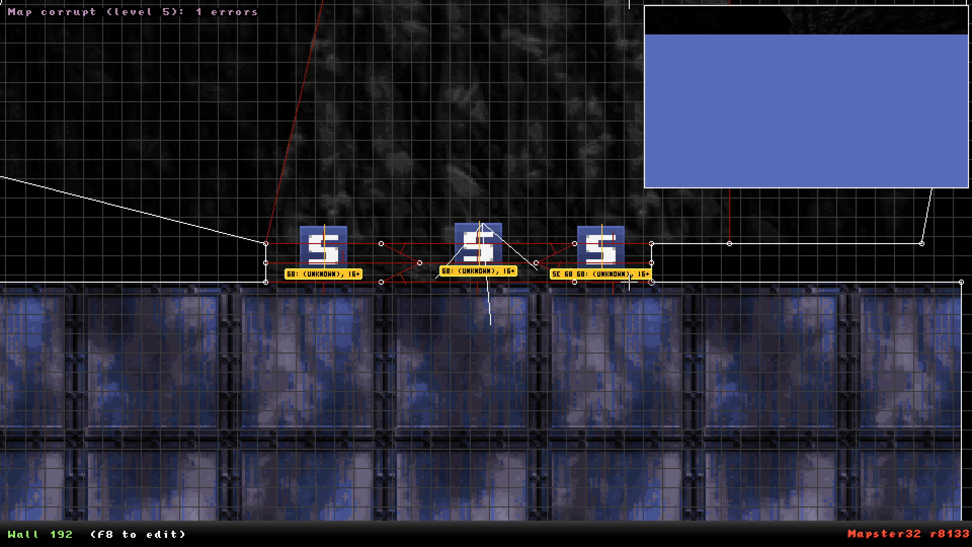
pyautogui.moveTo(629, 275)
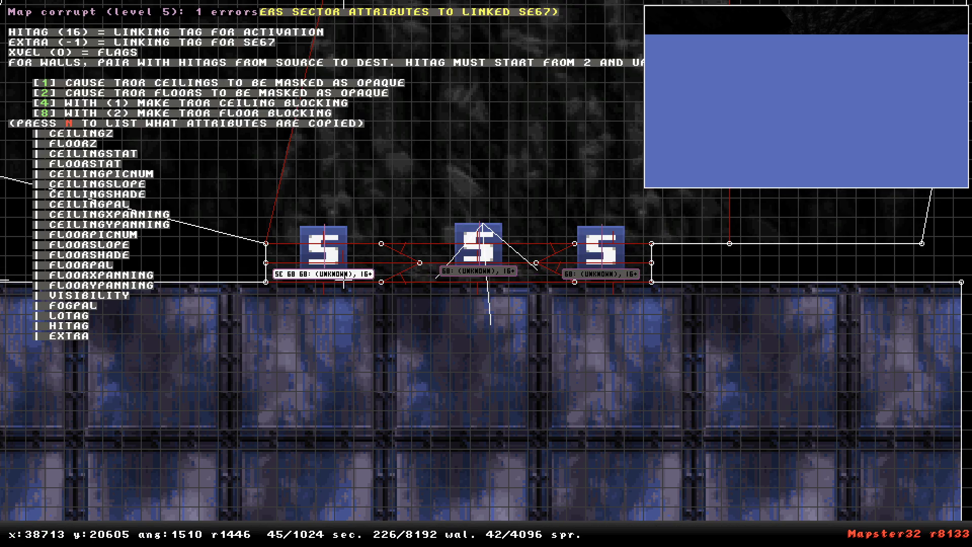
# Delete the duplicated tiled room sector in front of the copied rock hole.
pyautogui.scroll(-8, 486, 274)
pyautogui.moveTo(632, 311); pyautogui.dragTo(486, 274, button='right')
pyautogui.scroll(1, 486, 273)
pyautogui.press('KP_Enter')
pyautogui.press('Down')
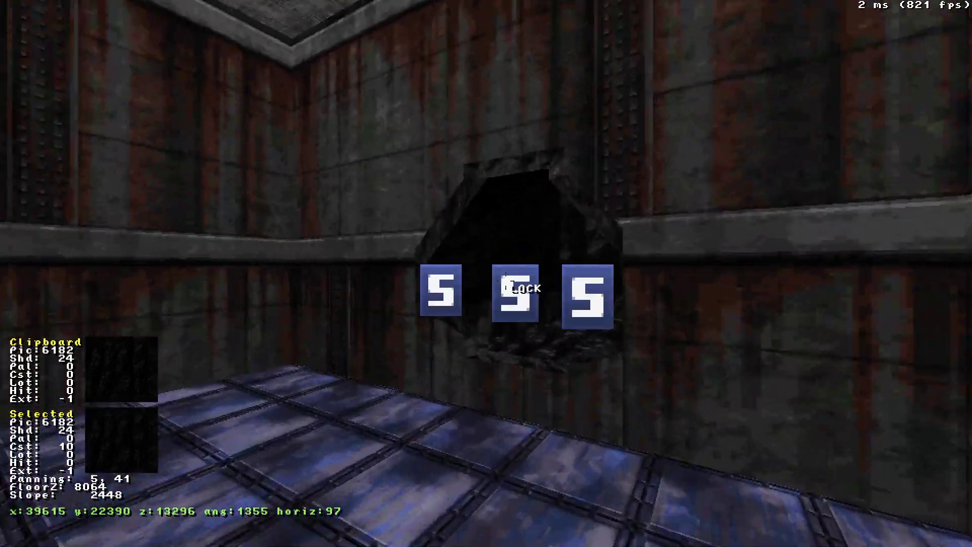
pyautogui.press('KP_Enter')
pyautogui.hotkey('ctrl', 'Delete')
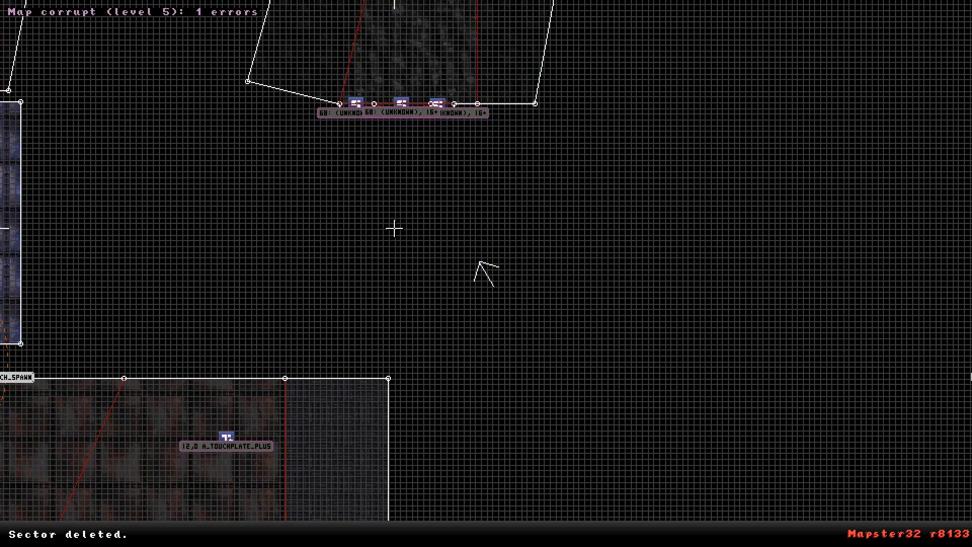
# Delete the copied rock interior sectors and the rim row next to them, leaving one rim strip with the three SE 68 sprites.
pyautogui.press('Up')
pyautogui.hotkey('ctrl', 'Delete')
pyautogui.hotkey('ctrl', 'Delete')
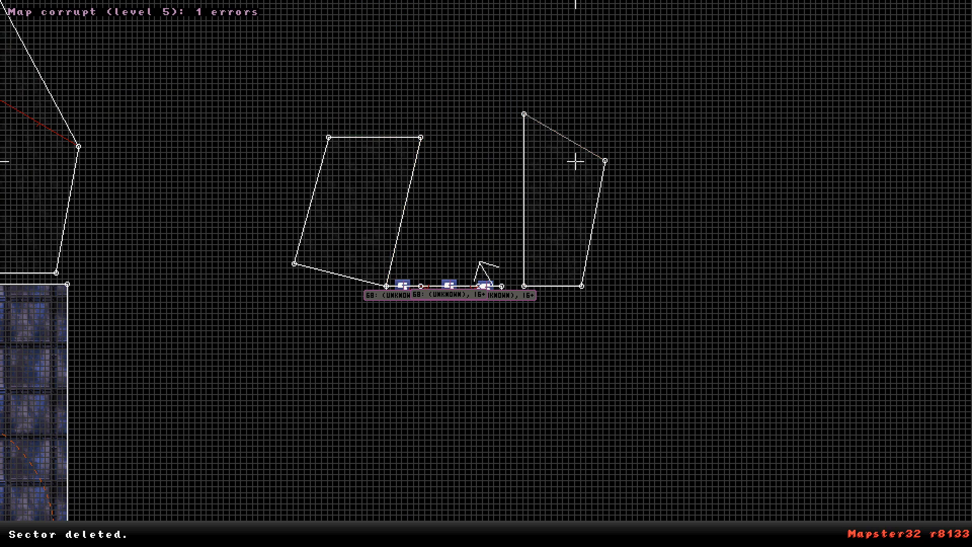
pyautogui.keyDown('alt'); pyautogui.scroll(8, 441, 292); pyautogui.keyUp('alt')
pyautogui.hotkey('ctrl', 'Delete')
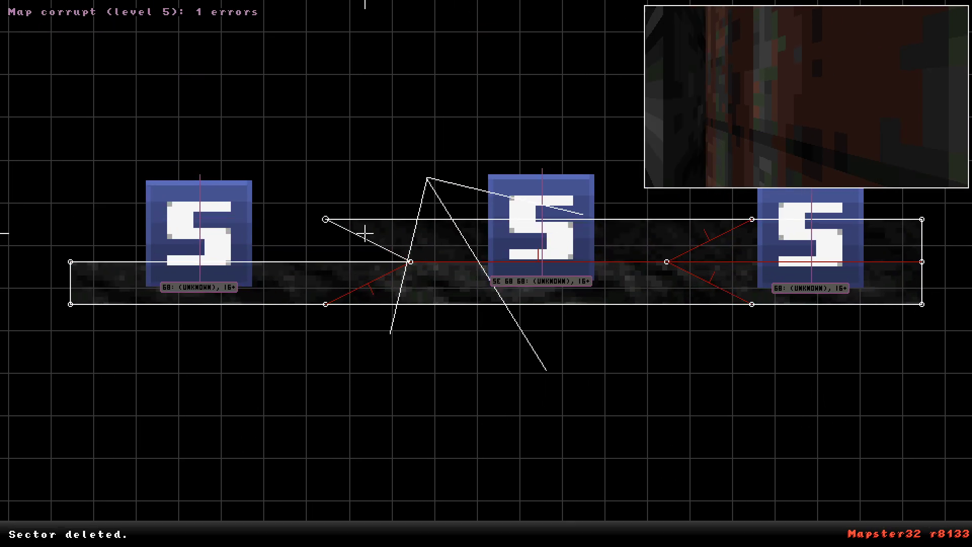
pyautogui.moveTo(465, 261); pyautogui.dragTo(297, 273, button='right')
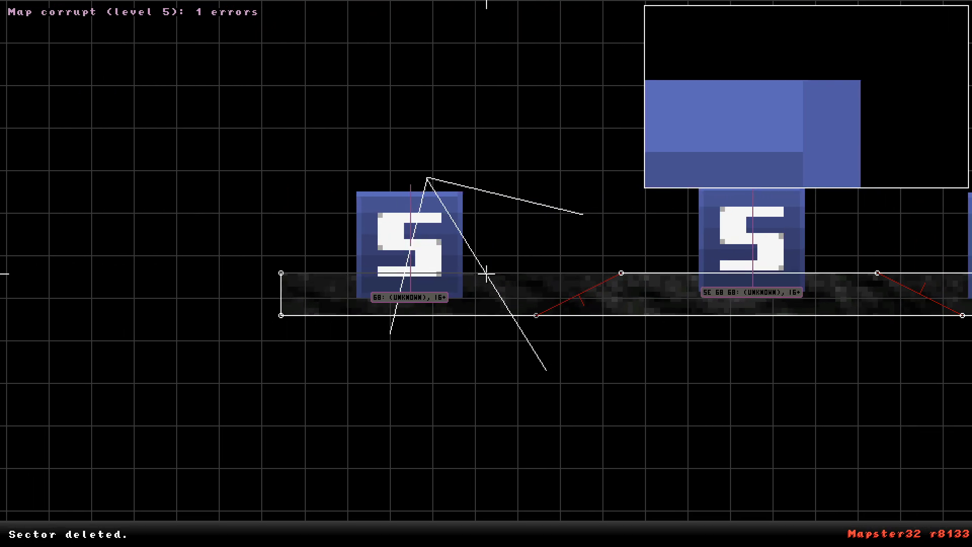
pyautogui.press('KP_Enter')
pyautogui.click(489, 402)
pyautogui.press('KP_Enter')
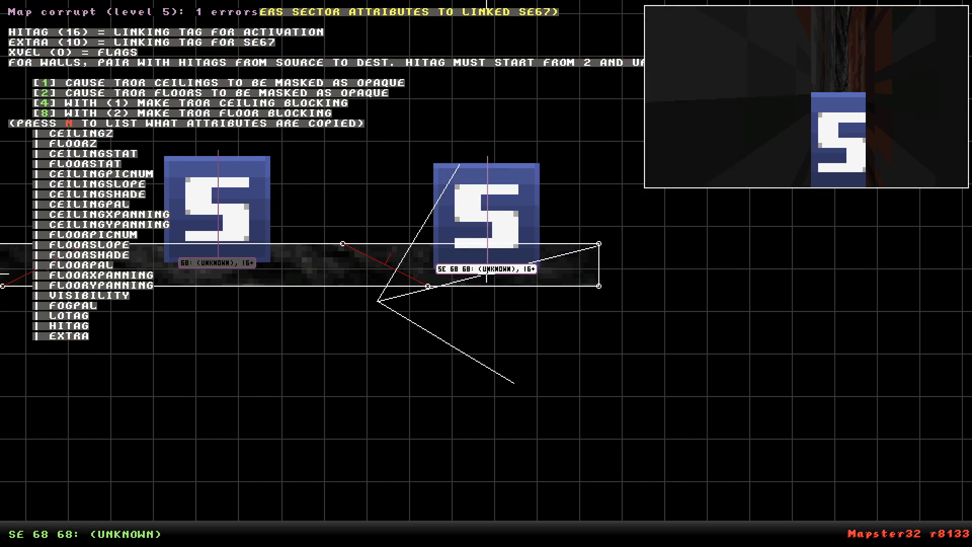
# Compare the hi-tag and extra link values on the copied SE 68 sprites and the room's SE 67 sprites.
pyautogui.press('KP_Enter')
pyautogui.press('KP_Enter')
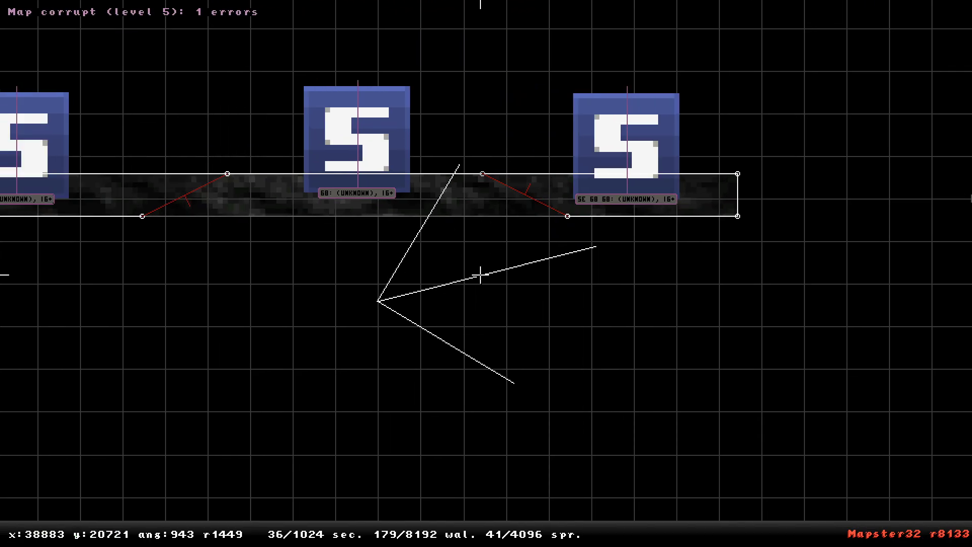
pyautogui.scroll(5, 486, 274)
pyautogui.scroll(1, 486, 273)
pyautogui.moveTo(353, 229)
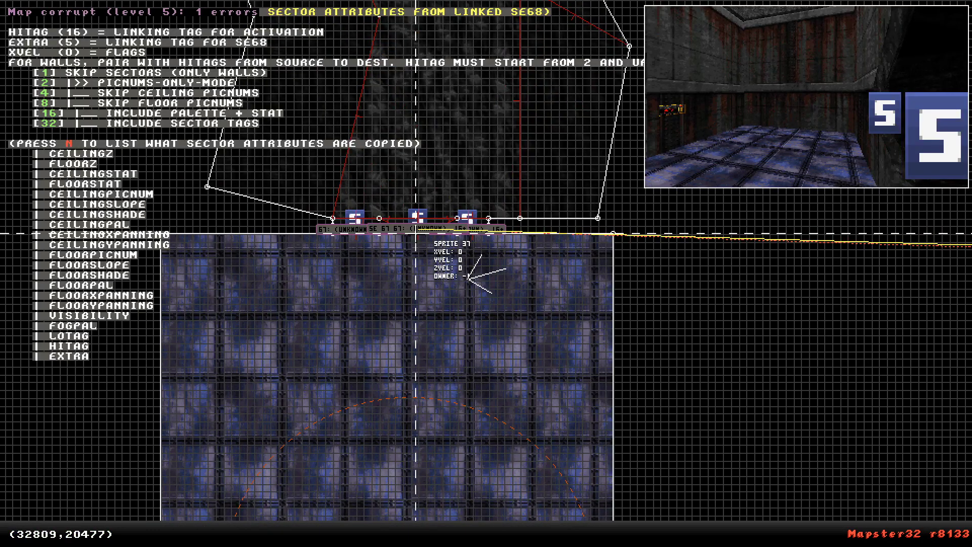
pyautogui.moveTo(457, 250); pyautogui.dragTo(486, 274, button='right')
pyautogui.scroll(-4, 486, 274)
pyautogui.scroll(4, 486, 273)
# Insert a sprite on the room wall beside the rock hole and change it to the A_DIPSWITCH_OFF tile, 3594.
pyautogui.press('KP_Enter')
pyautogui.moveTo(501, 347); pyautogui.dragTo(501, 345)
pyautogui.moveTo(501, 345); pyautogui.dragTo(502, 345, button='middle')
pyautogui.press('s')
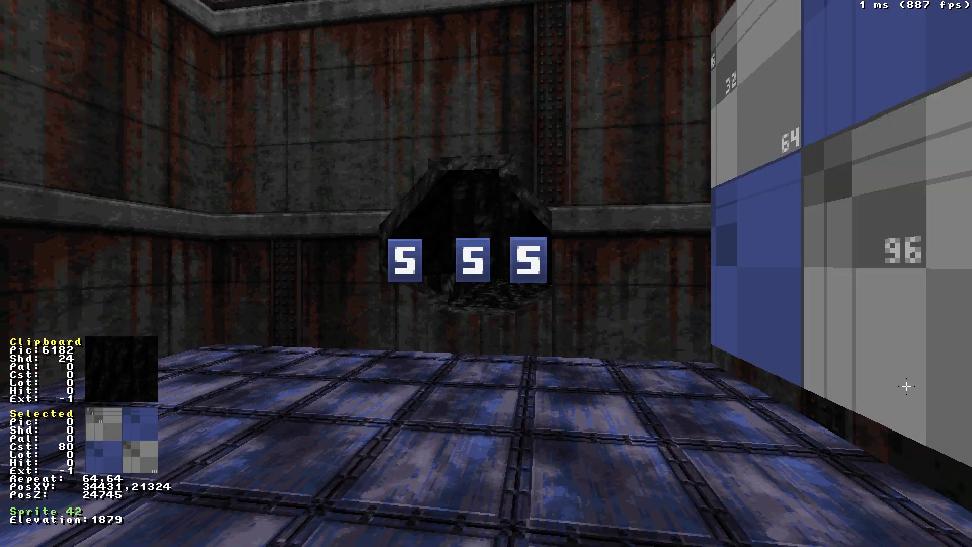
pyautogui.press('v')
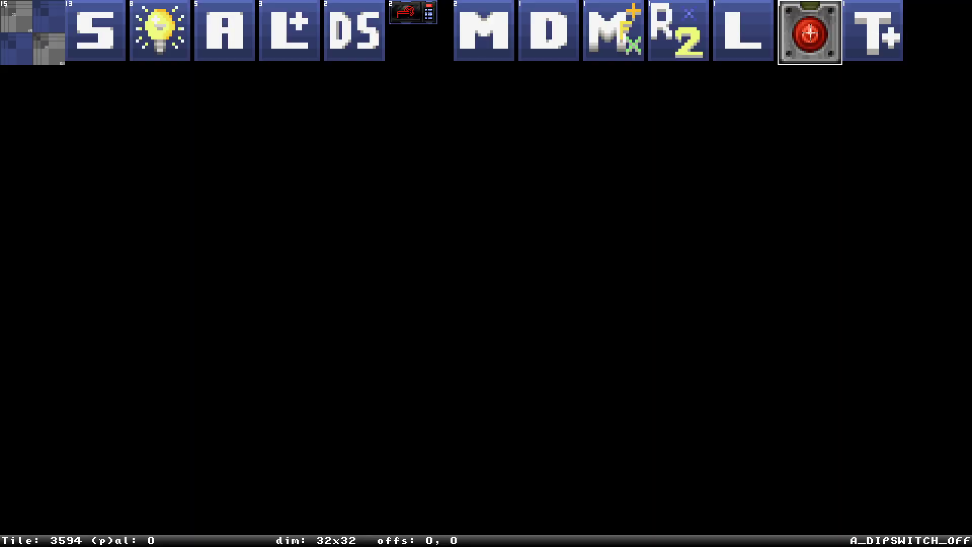
pyautogui.press('Return')
pyautogui.hotkey('alt', 'c')
# Give the new switch sprite lo-tag 16 and move it into the middle of the room, facing the rock hole.
pyautogui.press('KP_Enter')
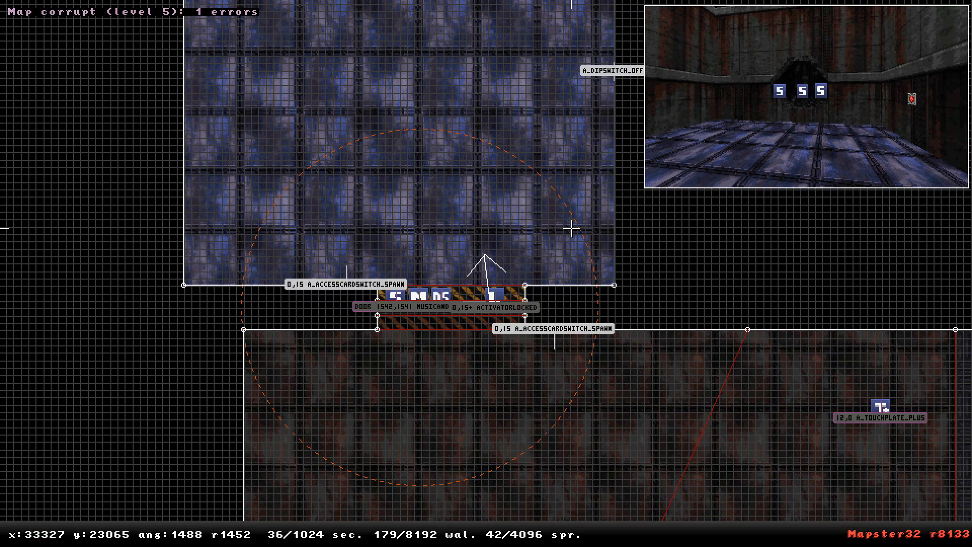
pyautogui.moveTo(601, 221); pyautogui.dragTo(549, 202, button='right')
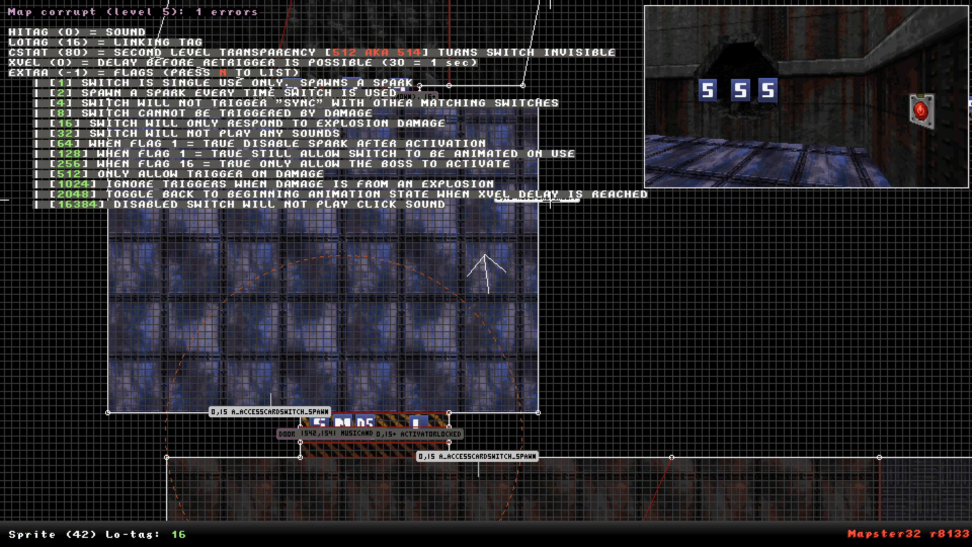
pyautogui.moveTo(551, 201); pyautogui.dragTo(396, 289)
pyautogui.rightClick(397, 289)
pyautogui.press('KP_Enter')
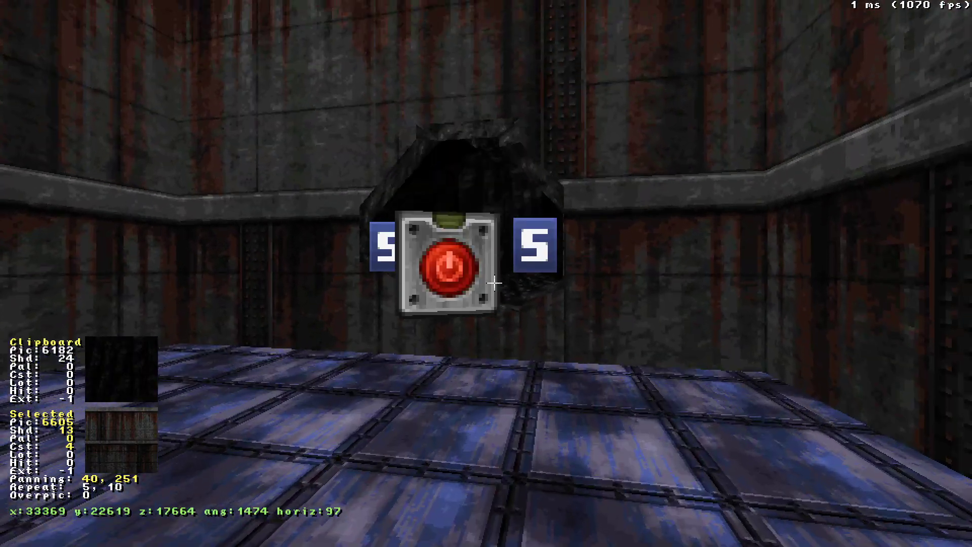
# Reset the sloped ceilings and floors of the rim sectors at the room's rock hole so they are flat.
pyautogui.press('alt')
pyautogui.press('Left')
pyautogui.press('Down')
pyautogui.press('shift')
pyautogui.keyDown('shift'); pyautogui.moveTo(677, 274); pyautogui.dragTo(551, 269); pyautogui.keyUp('shift')
pyautogui.press('Up')
pyautogui.press('Right')
pyautogui.press('Up')
pyautogui.press('Right')
pyautogui.hotkey('alt', 'c')
pyautogui.hotkey('alt', 'c')
pyautogui.hotkey('alt', 'c')
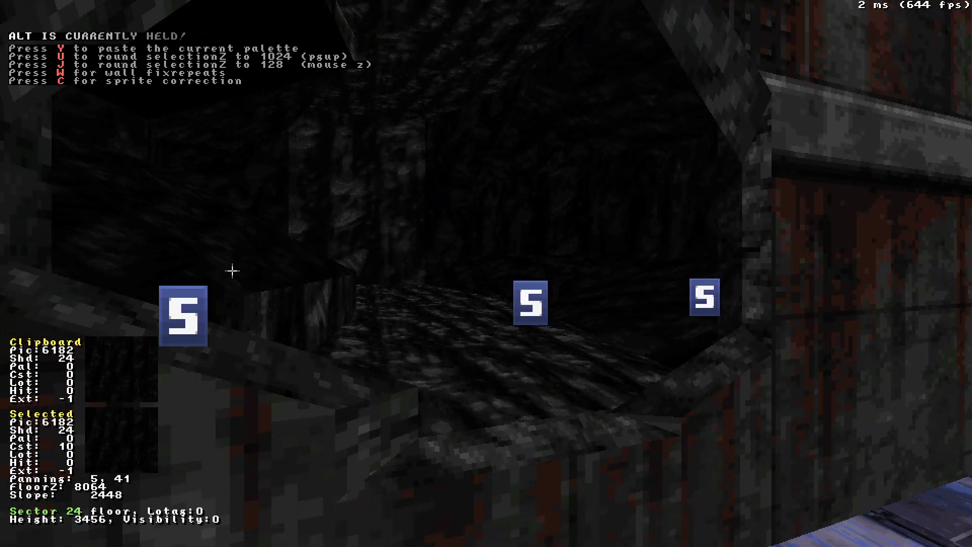
pyautogui.press('a')
pyautogui.click(710, 259)
pyautogui.press('Down')
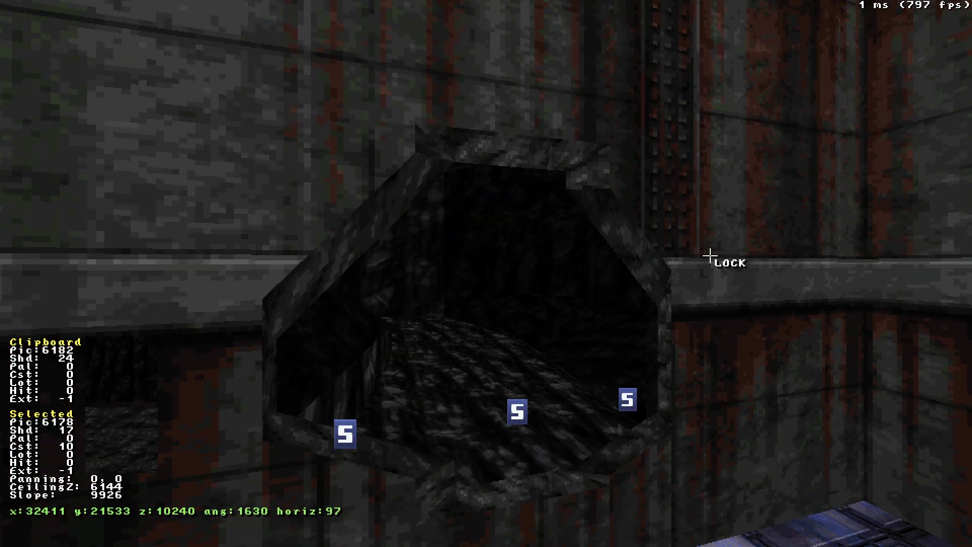
pyautogui.press('Up')
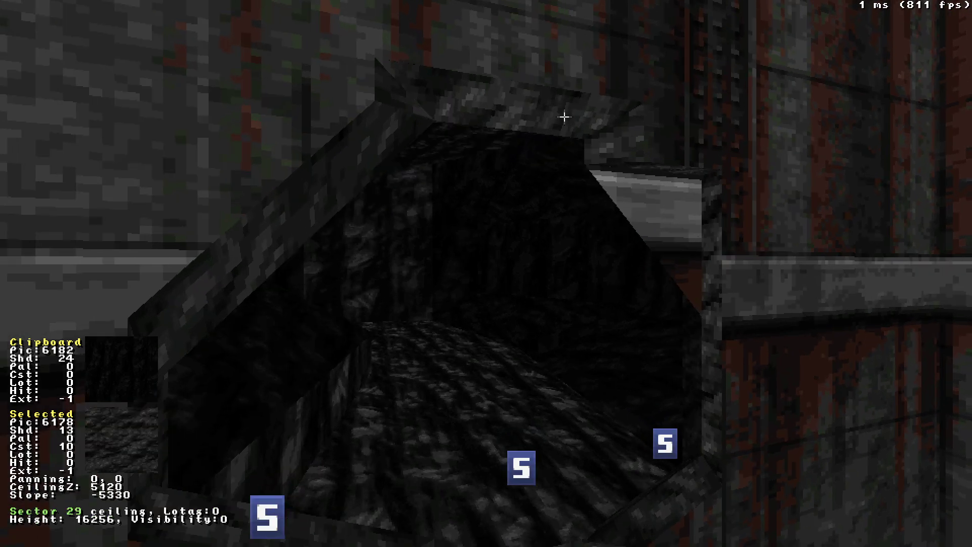
pyautogui.press('/')
pyautogui.press('Down')
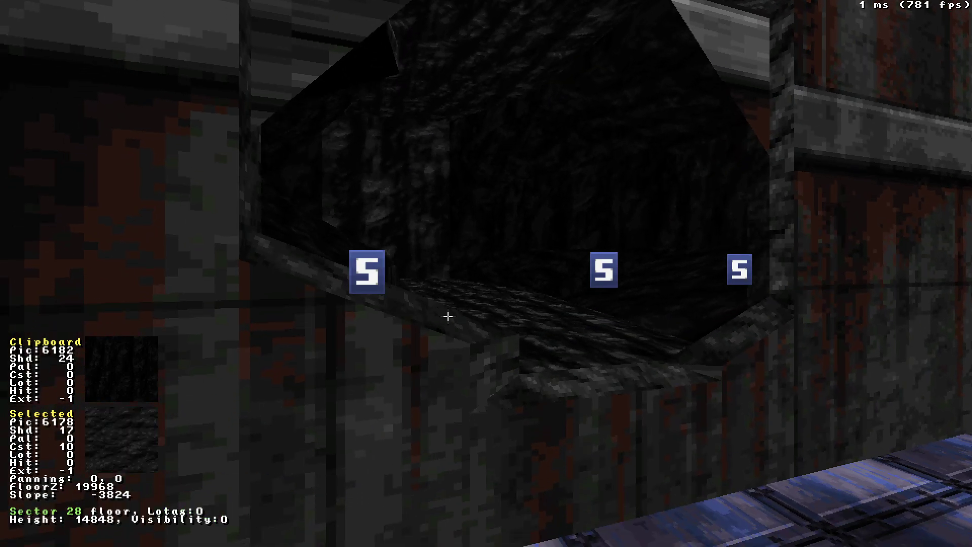
pyautogui.press('/')
pyautogui.press('/')
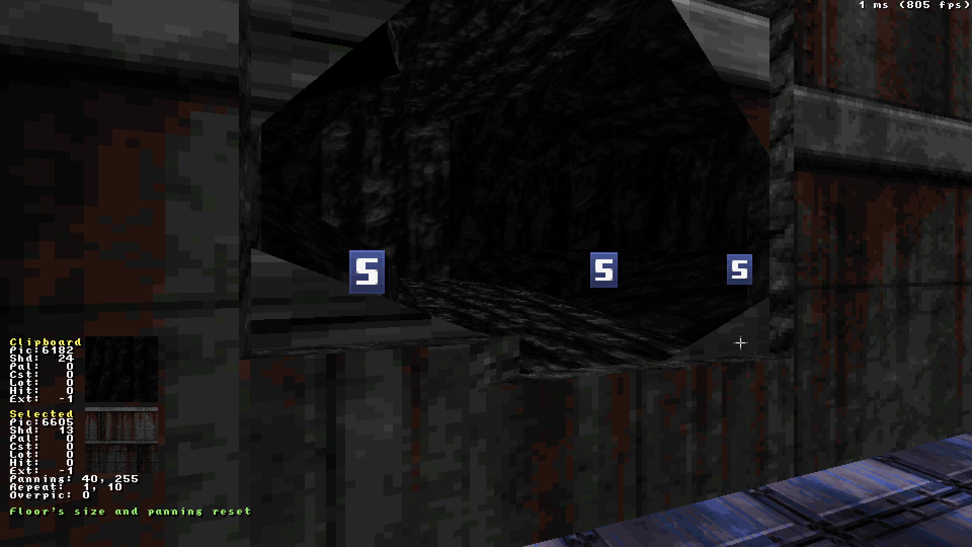
# Lower the ceilings of the three rim sectors down to their floors to close the rock hole.
pyautogui.scroll(-10, 786, 307)
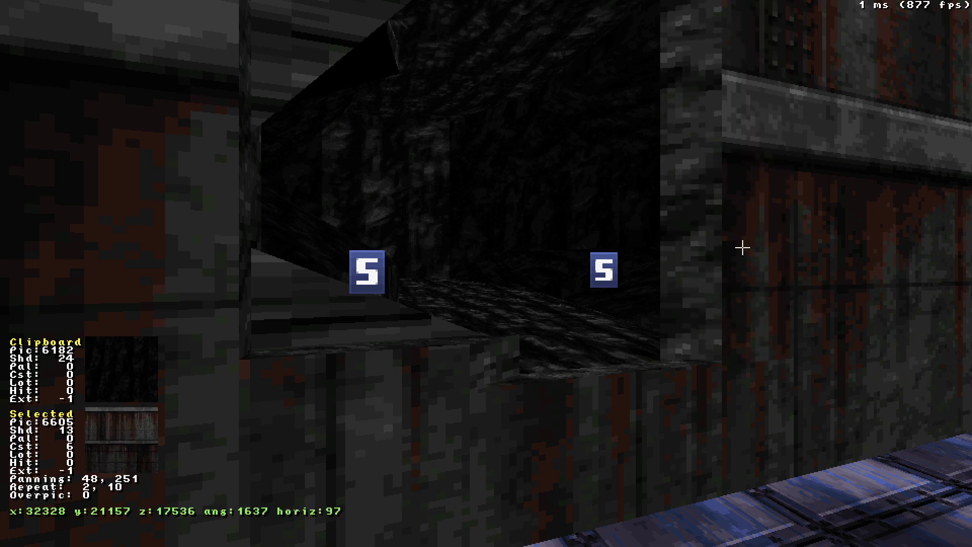
pyautogui.press('Down')
pyautogui.press('Down')
pyautogui.press('Left')
pyautogui.scroll(-8, 697, 237)
pyautogui.press('Up')
pyautogui.press('Right')
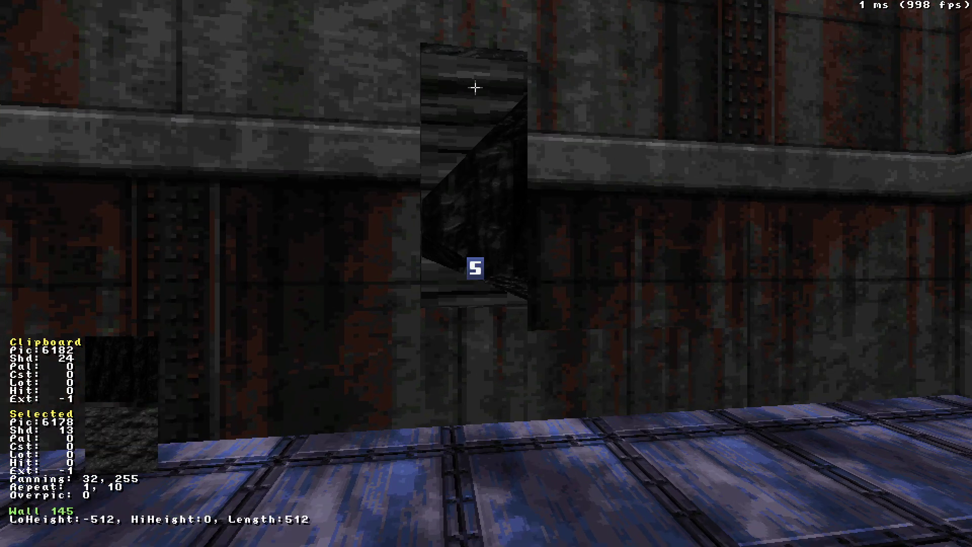
pyautogui.scroll(-10, 440, 73)
pyautogui.moveTo(442, 73); pyautogui.dragTo(442, 73)
# Shift the horizontal texture panning of wall 143 to line it up with the surrounding metal wall.
pyautogui.moveTo(532, 315); pyautogui.dragTo(533, 315)
pyautogui.moveTo(533, 314); pyautogui.dragTo(533, 314, button='middle')
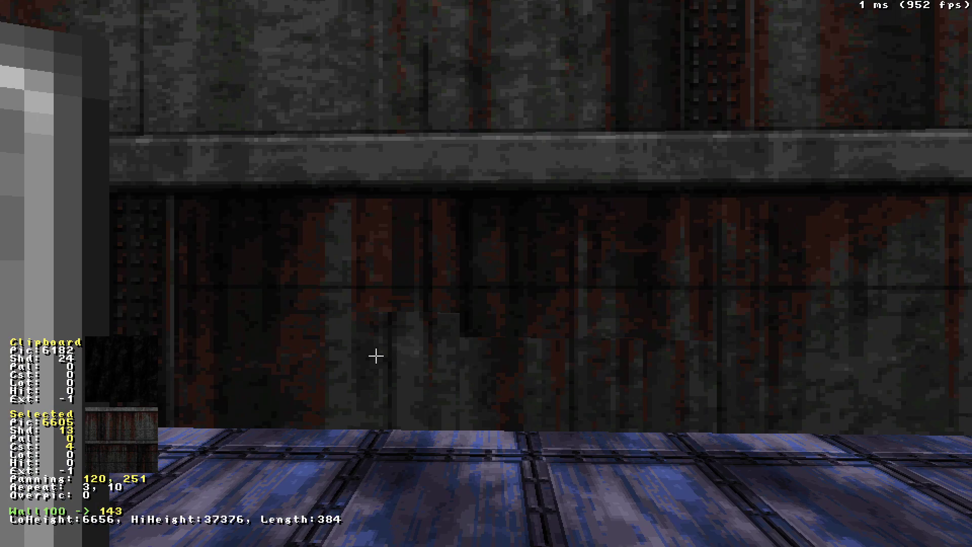
pyautogui.press('alt+KP_6')
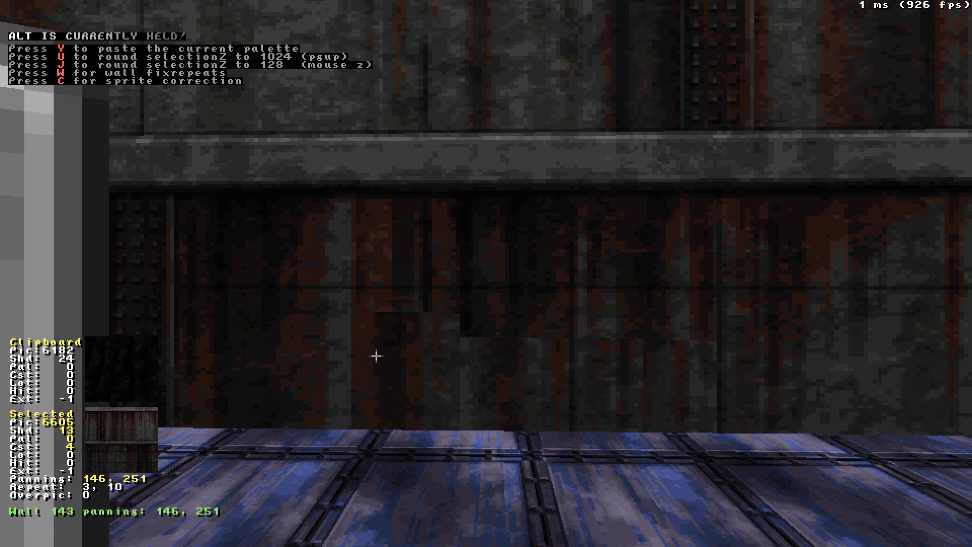
pyautogui.press('alt+KP_6')
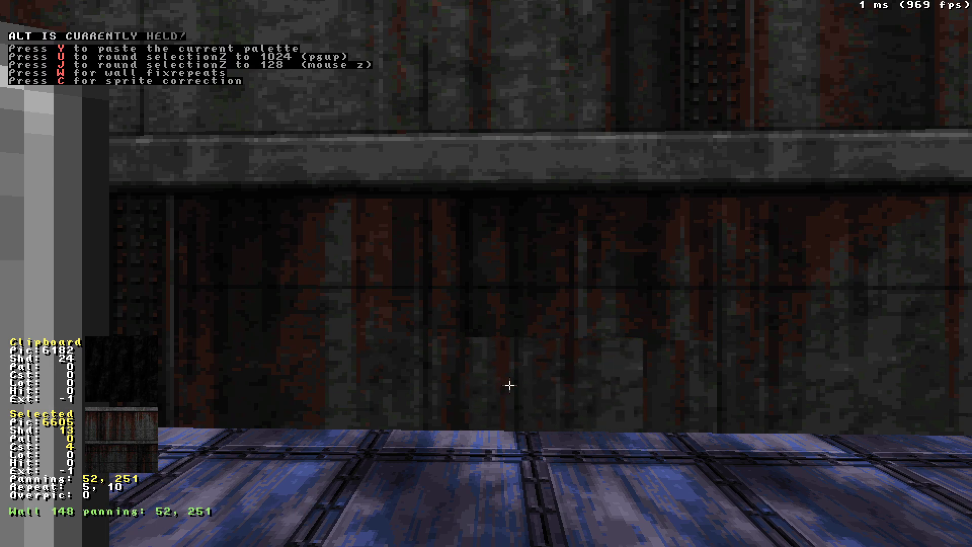
# Adjust the horizontal texture panning of wall 148 below the closed hole to match the neighbouring wall.
pyautogui.keyDown('alt'); pyautogui.moveTo(510, 385); pyautogui.dragTo(510, 386); pyautogui.keyUp('alt')
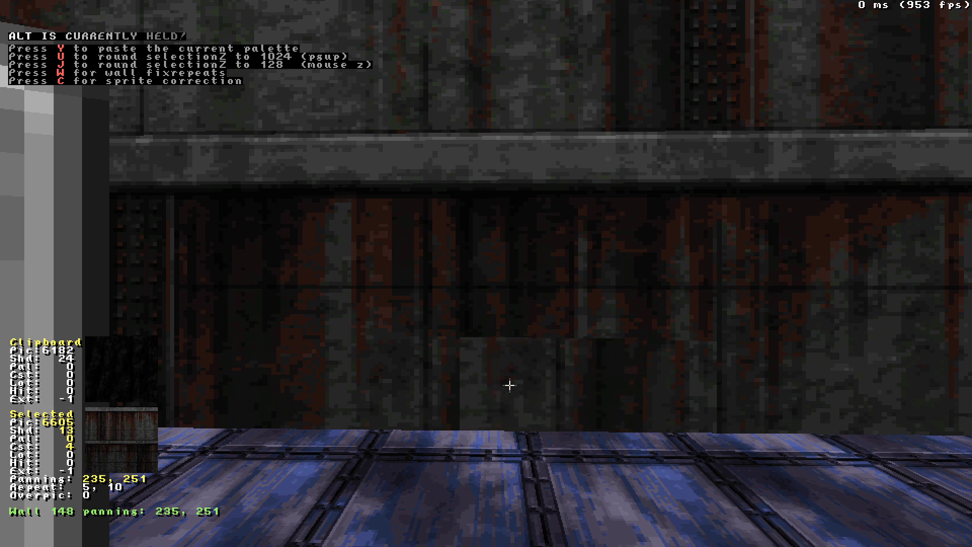
pyautogui.press('KP_6')
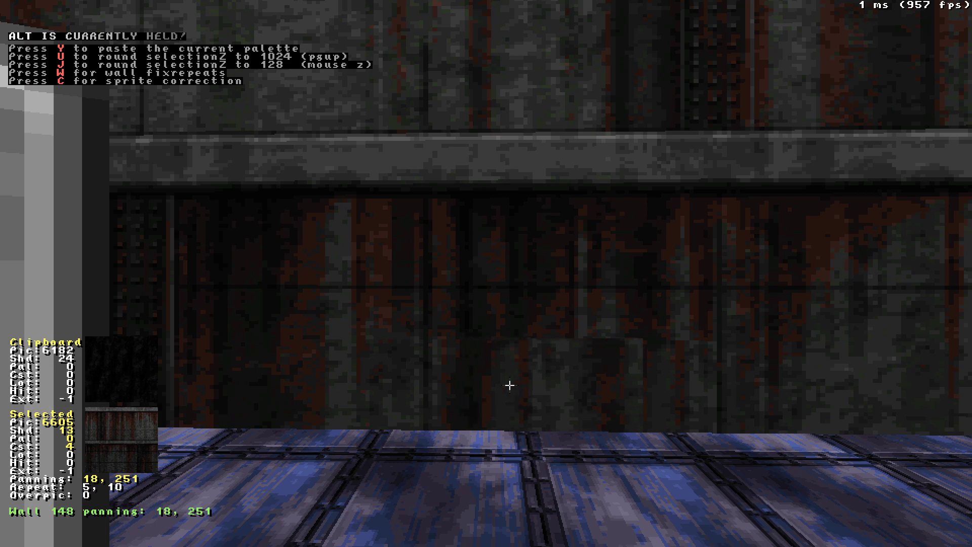
pyautogui.press('KP_4')
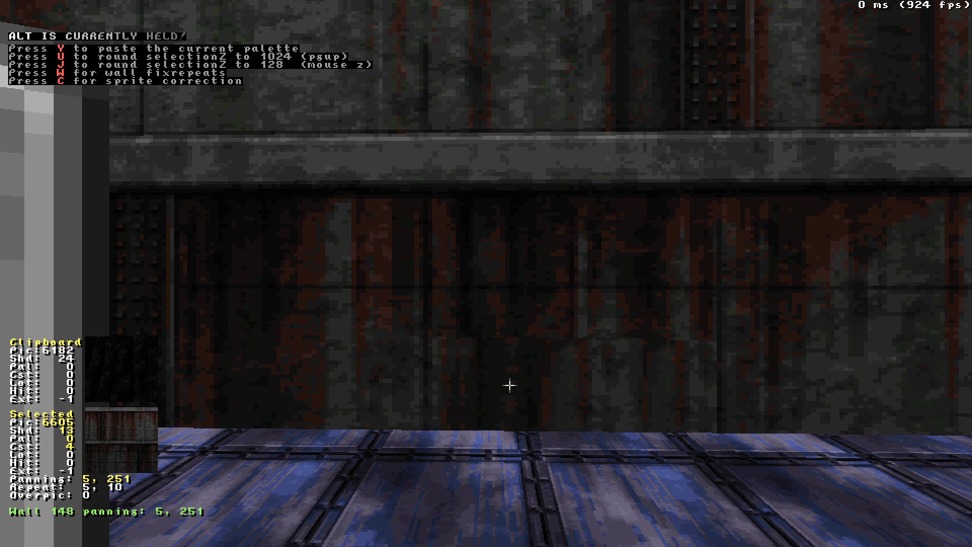
pyautogui.press('KP_6')
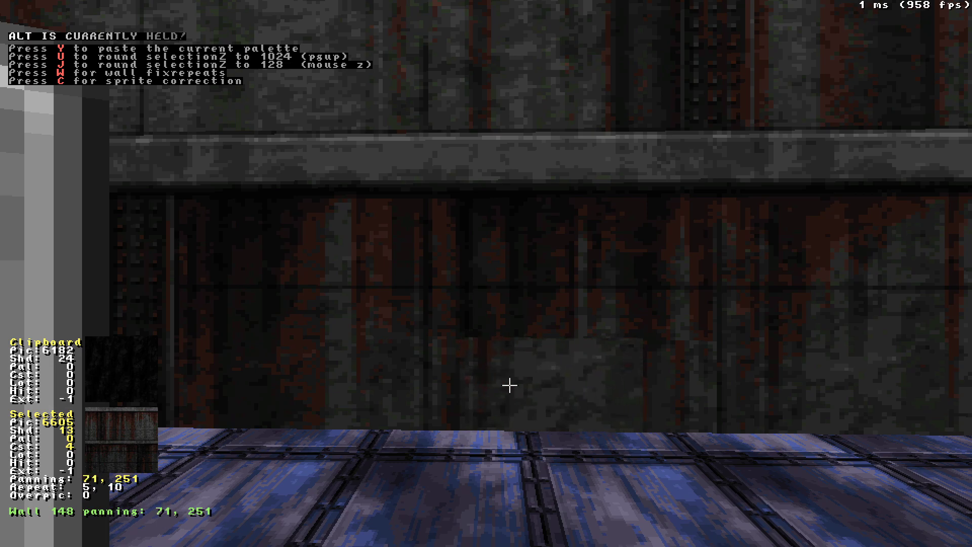
pyautogui.press('KP_6')
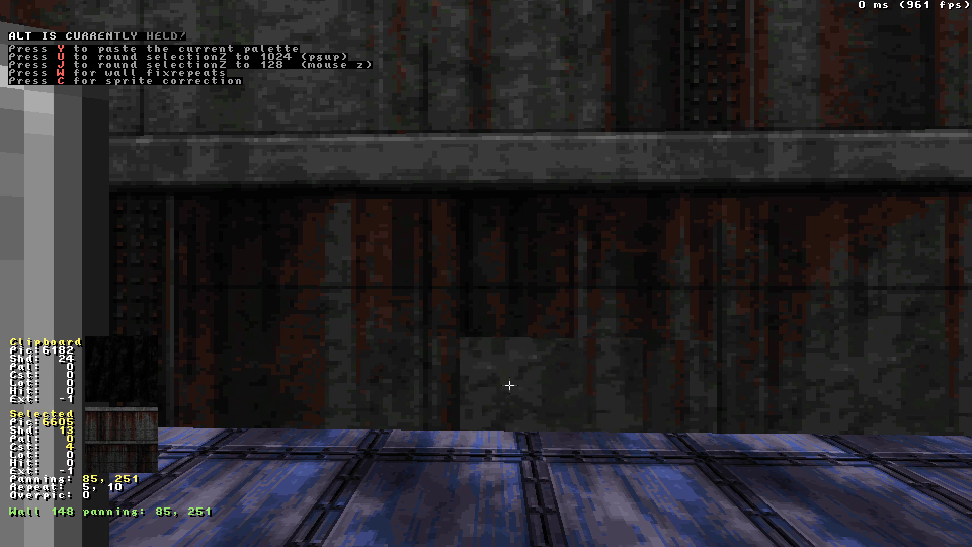
pyautogui.press('KP_6')
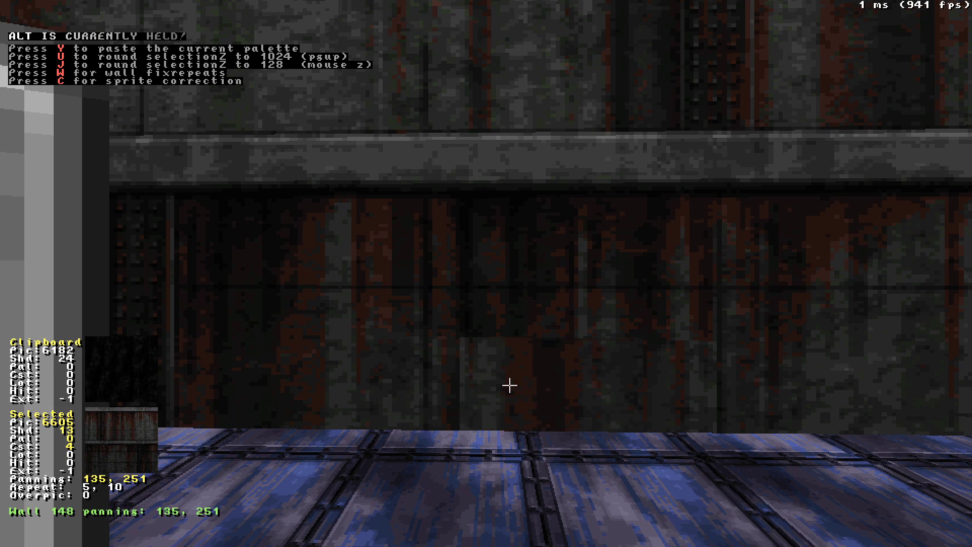
pyautogui.moveTo(655, 387); pyautogui.dragTo(655, 387)
pyautogui.moveTo(439, 334); pyautogui.dragTo(439, 333)
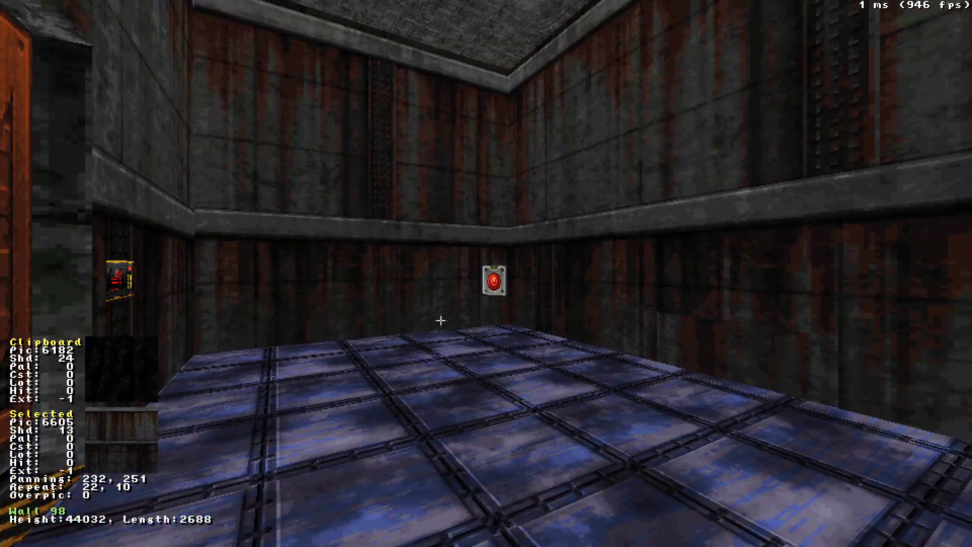
# Playtest the map by activating the switch and walking into the rock hole.
pyautogui.press('KP_Enter')
pyautogui.scroll(-3, 458, 150)
pyautogui.scroll(3, 455, 137)
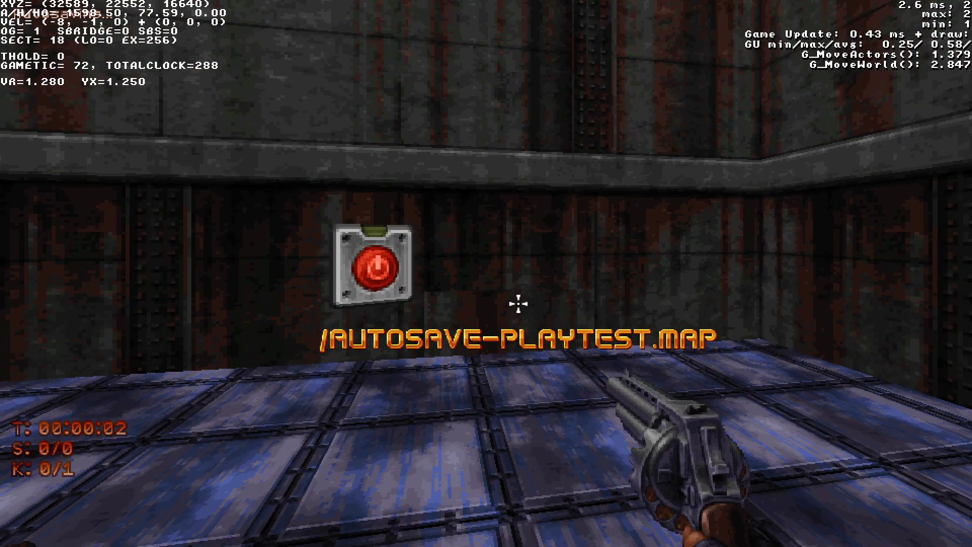
pyautogui.press('w')
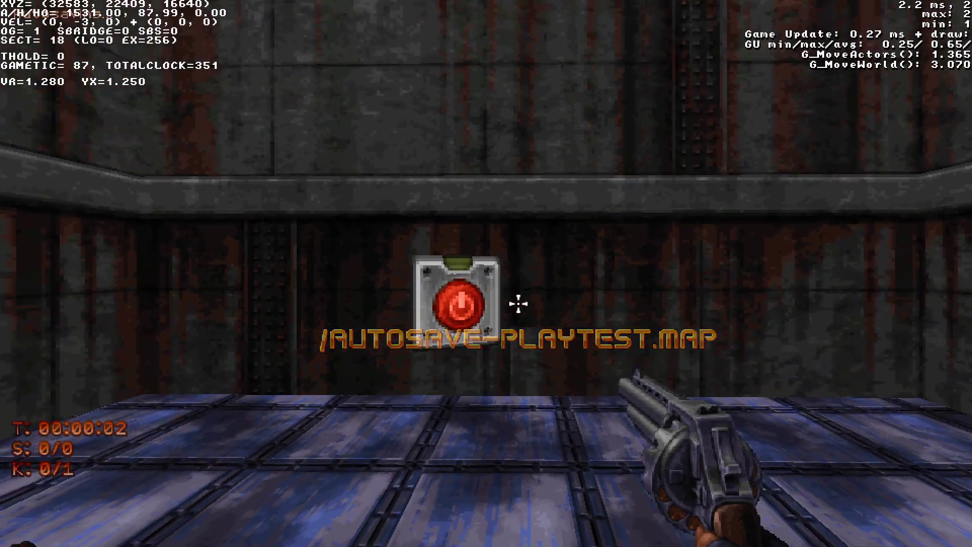
pyautogui.press('e')
pyautogui.press('d')
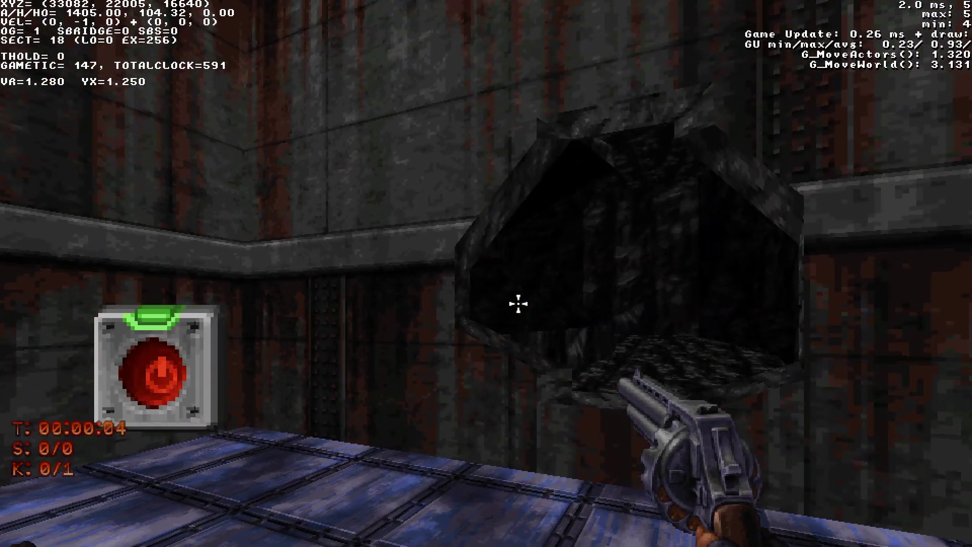
pyautogui.press('w')
pyautogui.press('w')
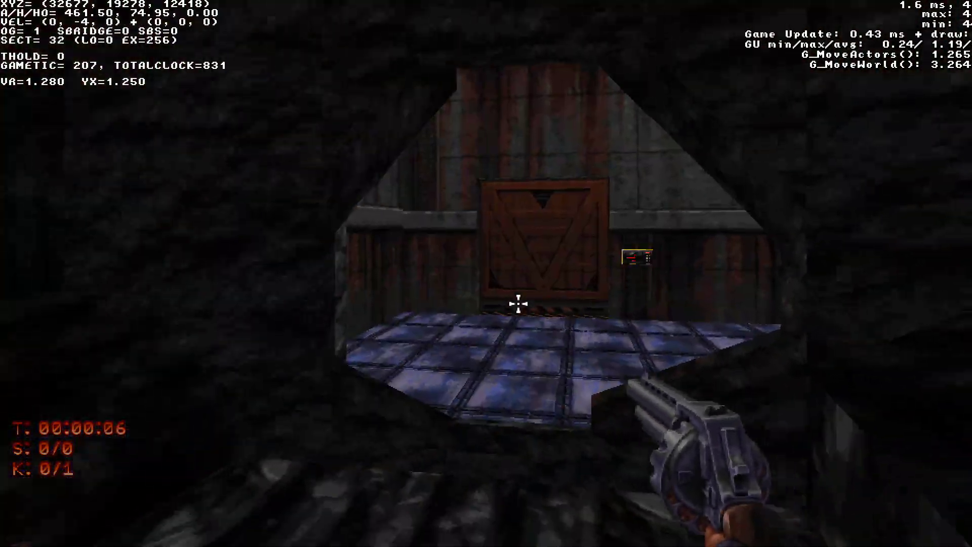
pyautogui.press('s')
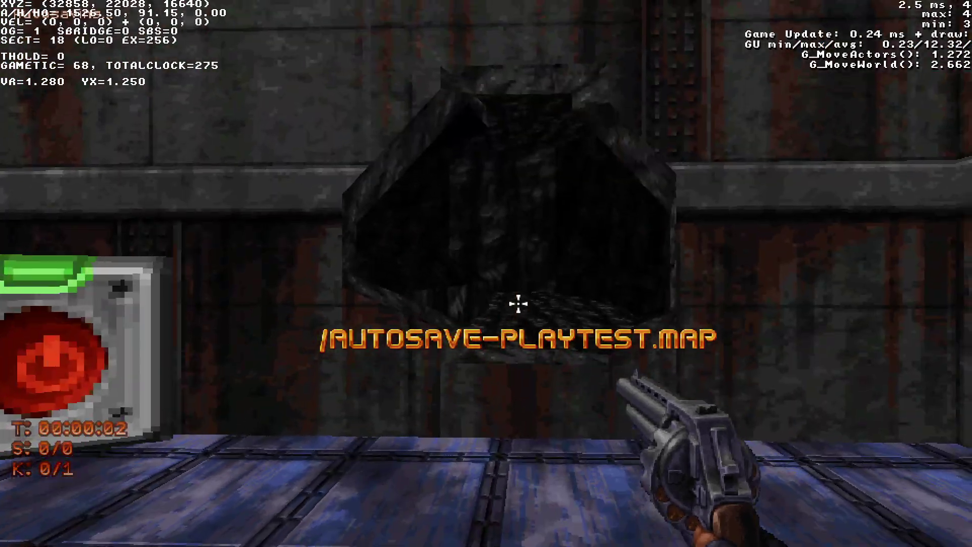
# Repeat the playtest, trigger the switch and enter the hole again, and quit the game through the console.
pyautogui.press('w')
pyautogui.press('a')
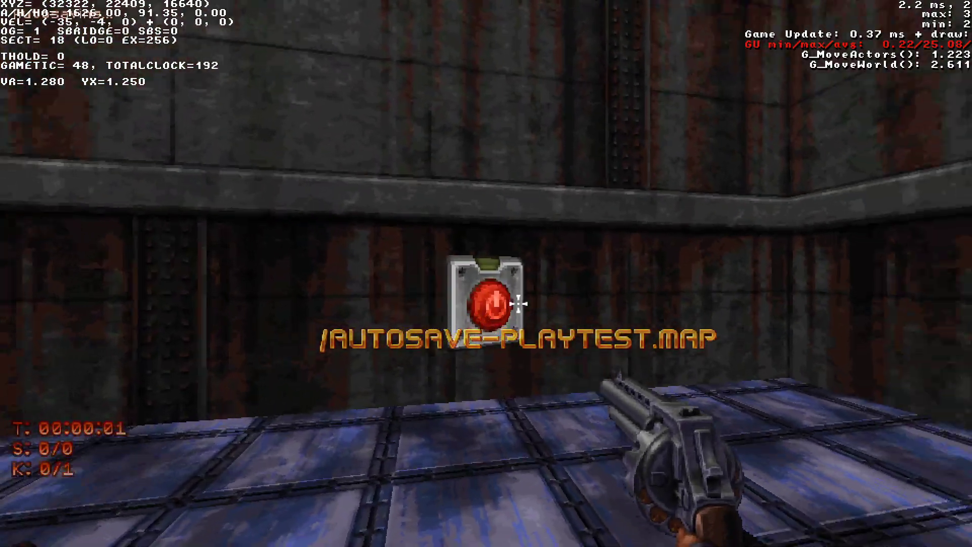
pyautogui.press('e')
pyautogui.press('w')
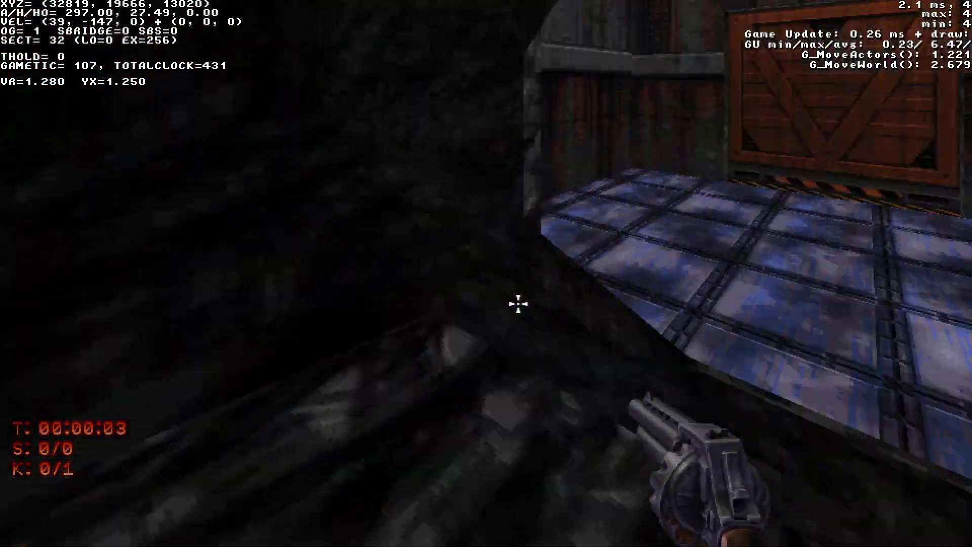
pyautogui.press('`')
pyautogui.write('quit')
pyautogui.press('Return')
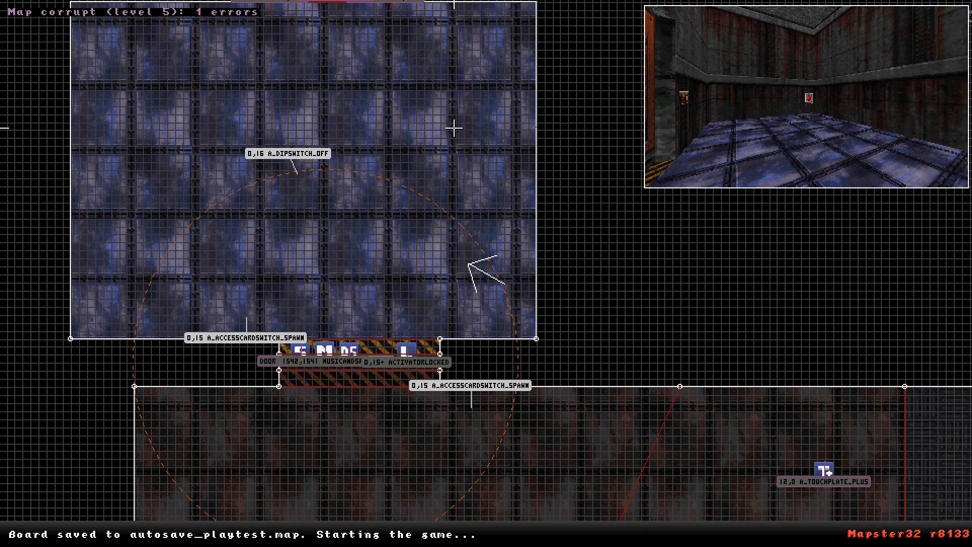
# Insert a sprite on the floor in front of the closed hole and set its tile to 1247, A_EXPLOSION_FX.
pyautogui.scroll(4, 489, 276)
pyautogui.scroll(3, 488, 276)
pyautogui.press('KP_Enter')
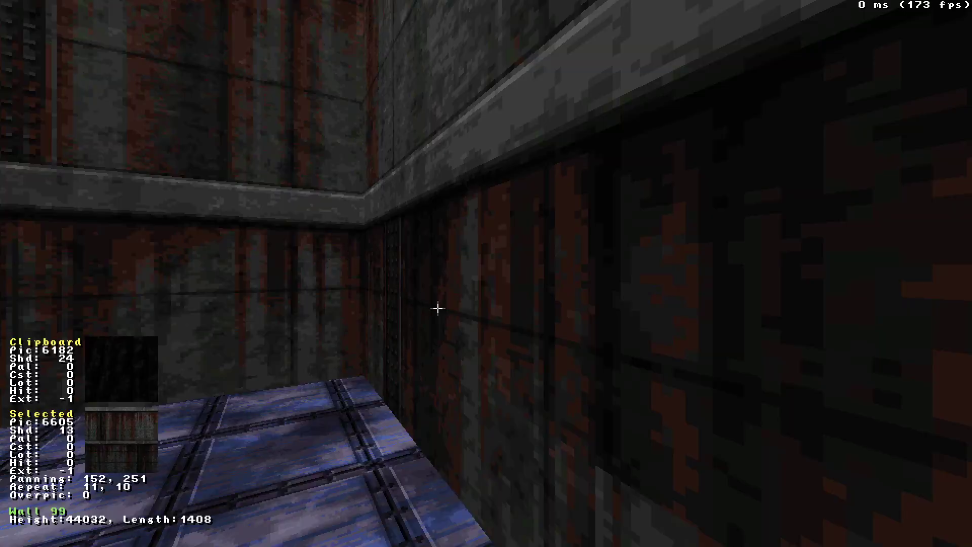
pyautogui.write('s')
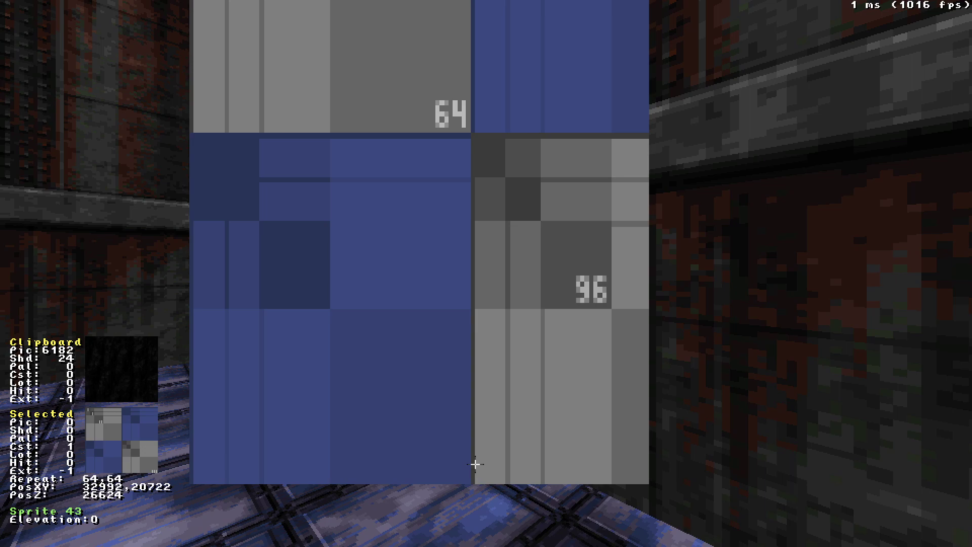
pyautogui.write('1247')
pyautogui.press('Return')
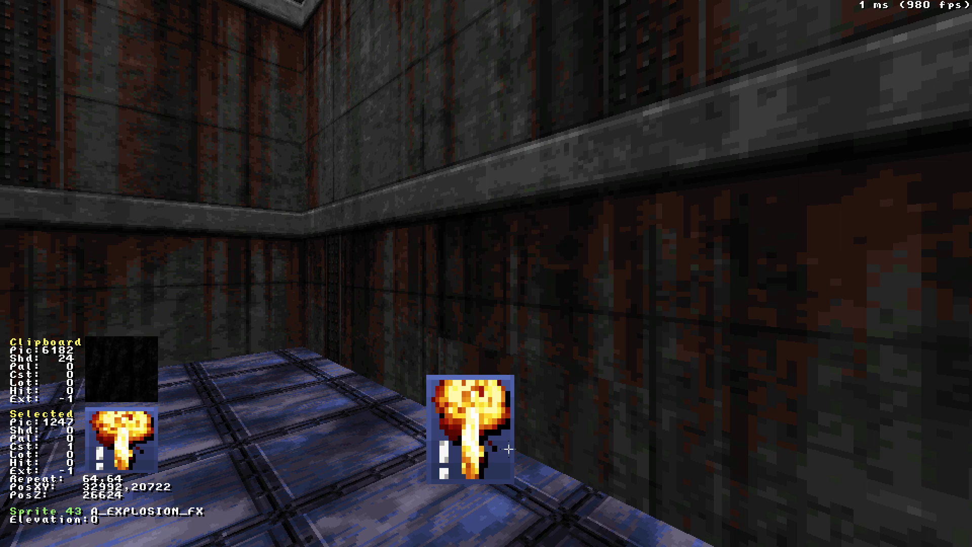
# Shrink the explosion sprite on the floor to half size, repeat 32, 32.
pyautogui.press('KP_2')
pyautogui.press('KP_2')
pyautogui.press('KP_2')
pyautogui.press('KP_2')
pyautogui.press('KP_2')
pyautogui.press('KP_2')
pyautogui.press('KP_2')
pyautogui.press('KP_2')
pyautogui.press('KP_2')
pyautogui.press('KP_2')
pyautogui.press('KP_2')
pyautogui.press('KP_2')
pyautogui.press('KP_2')
pyautogui.press('KP_2')
pyautogui.press('KP_2')
pyautogui.press('KP_2')
pyautogui.press('KP_2')
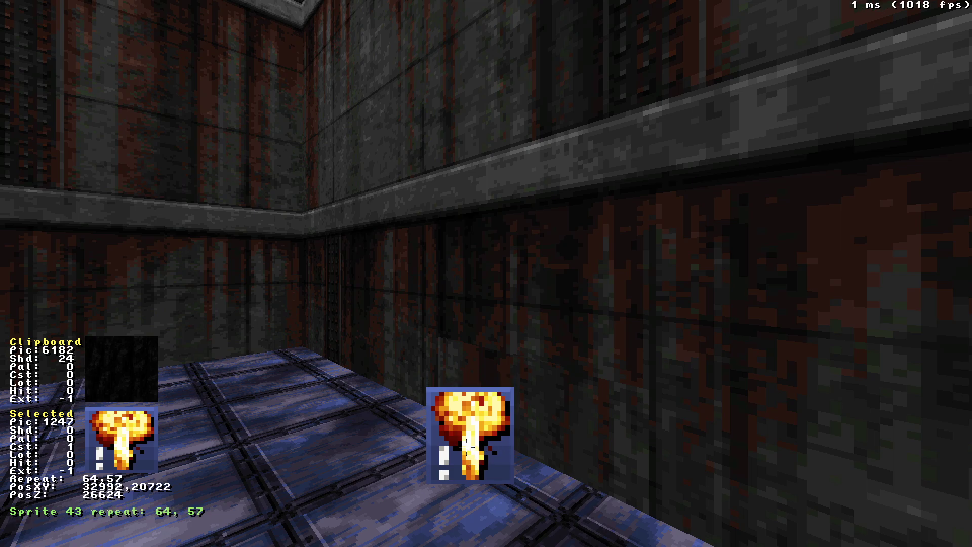
pyautogui.press('KP_5')
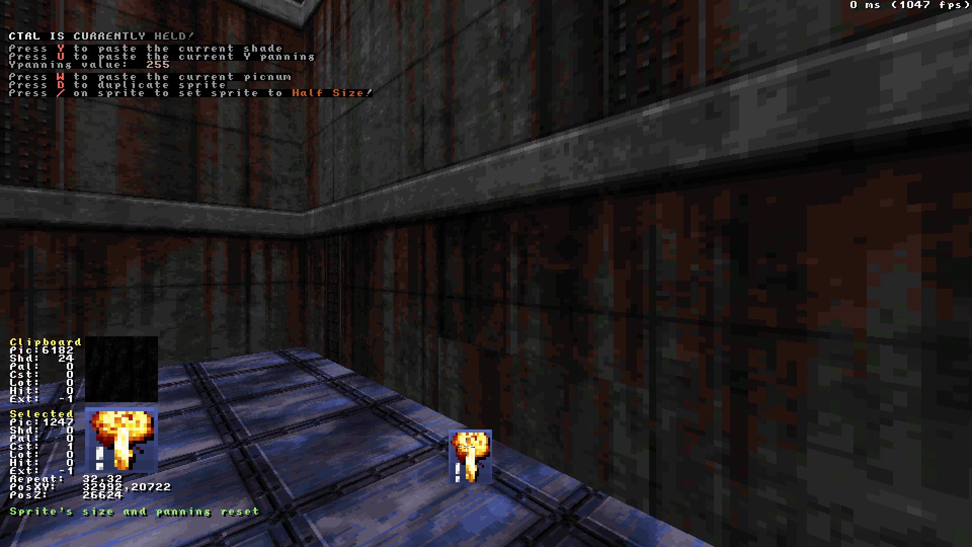
# Set the explosion sprite's lo-tag to 16 and its Y-vel to 1 in the 2D view.
pyautogui.press('KP_Enter')
pyautogui.moveTo(464, 393); pyautogui.dragTo(486, 274, button='right')
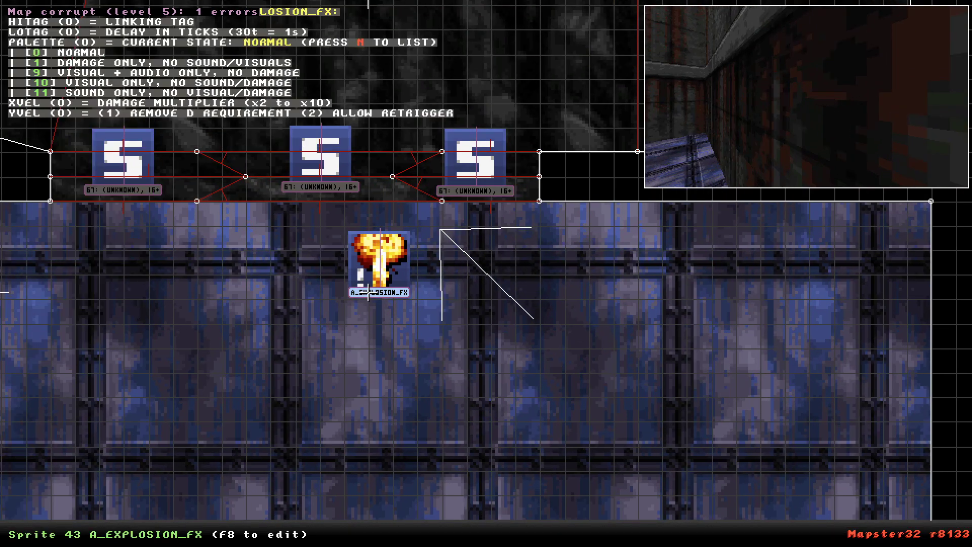
pyautogui.hotkey('alt', 't')
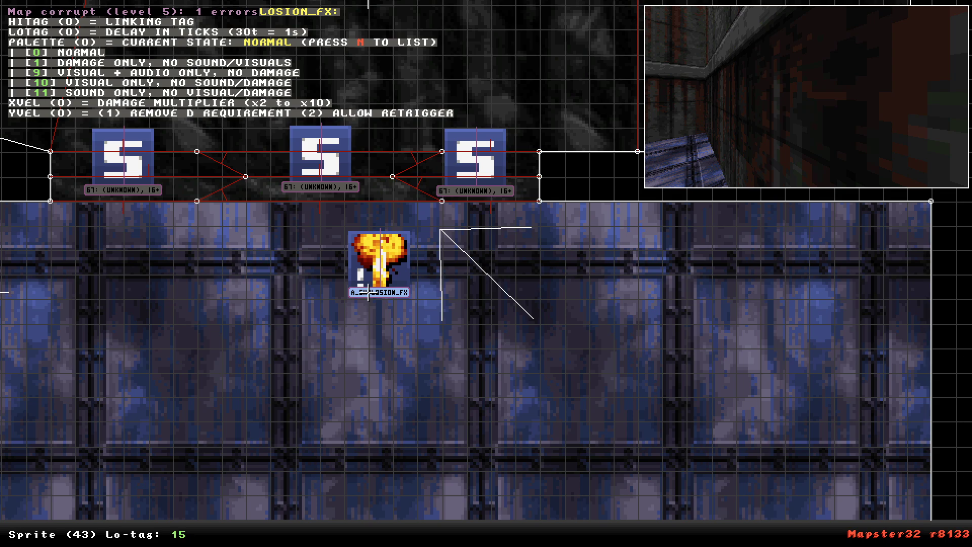
pyautogui.press('Return')
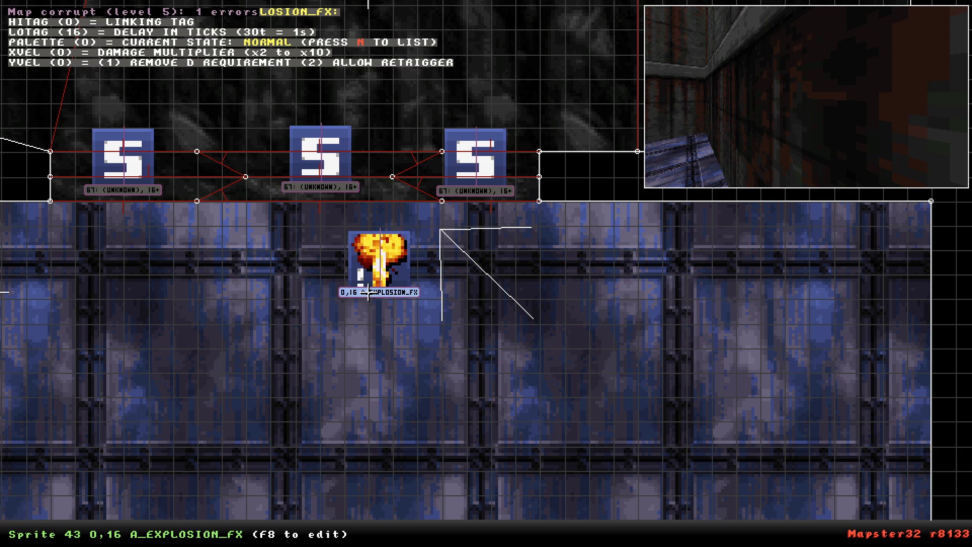
pyautogui.hotkey('alt', 'y')
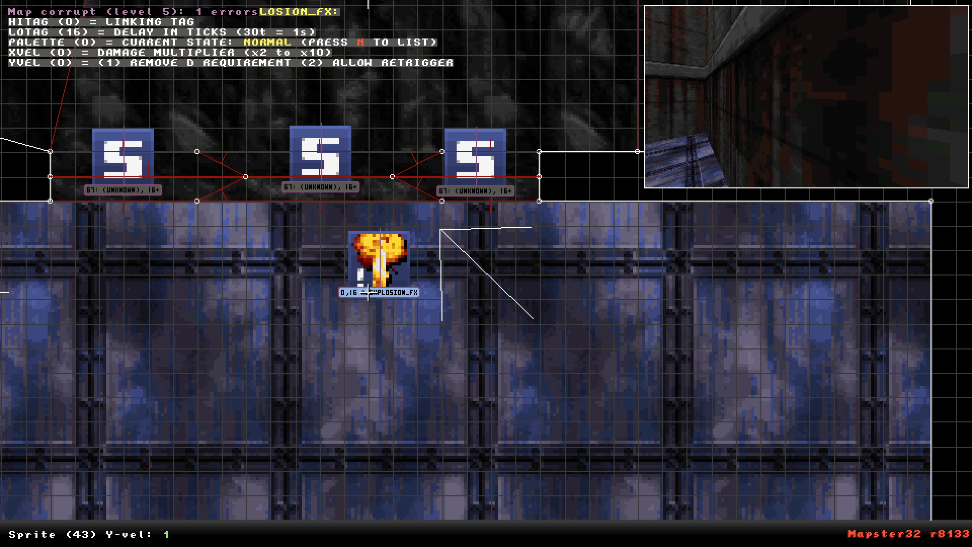
pyautogui.press('Return')
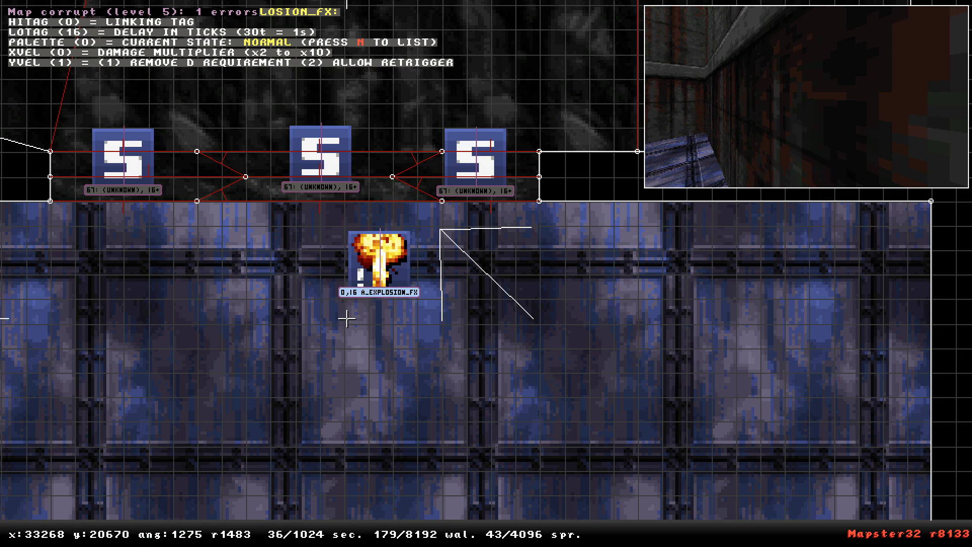
# Set the explosion sprite's hi-tag to 16 to link it to the switch and reset its lo-tag to 0.
pyautogui.hotkey('alt', 'h')
pyautogui.write('16')
pyautogui.press('Return')
pyautogui.hotkey('alt', 't')
pyautogui.press('Return')
pyautogui.hotkey('alt', 't')
pyautogui.press('Return')
# Move the explosion sprite to the edge of the hole and place four copies, spreading all five along the opening.
pyautogui.moveTo(379, 286); pyautogui.dragTo(485, 233)
pyautogui.press('Insert')
pyautogui.press('Insert')
pyautogui.moveTo(484, 233); pyautogui.dragTo(317, 241)
pyautogui.press('Insert')
pyautogui.press('Insert')
pyautogui.rightClick(414, 325)
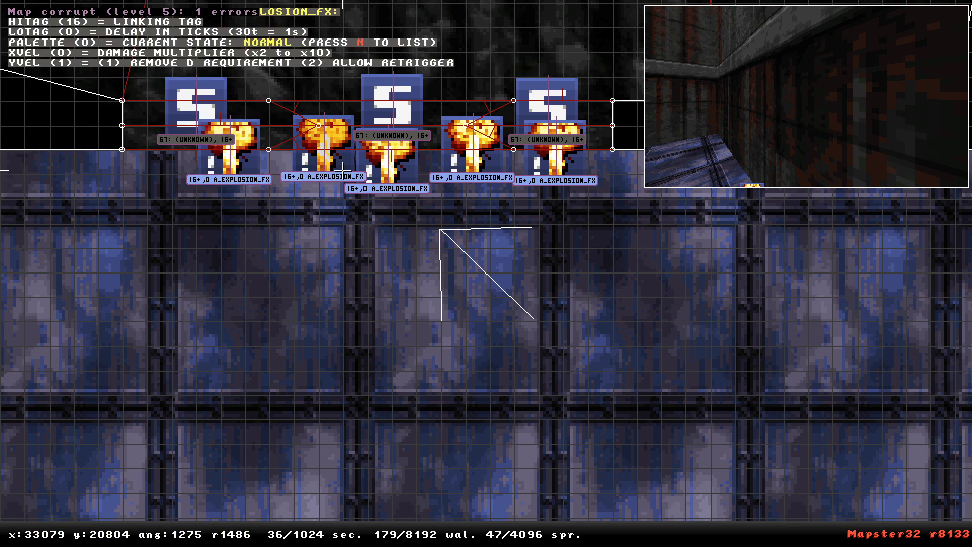
# Raise the five explosion sprites off the floor to staggered heights in front of the closed hole in the 3D view.
pyautogui.press('KP_Enter')
pyautogui.scroll(9, 399, 427)
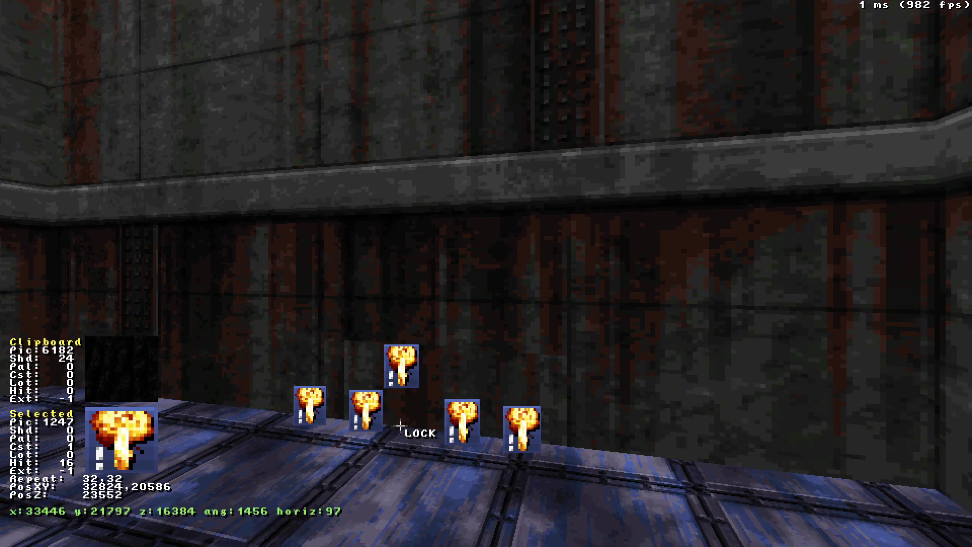
pyautogui.click(467, 416)
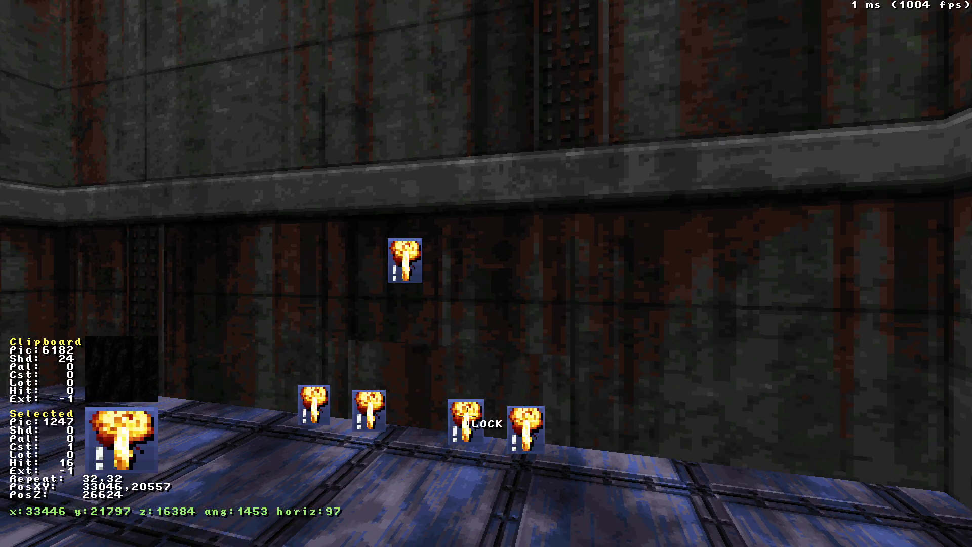
pyautogui.scroll(7, 466, 416)
pyautogui.press('Down')
pyautogui.scroll(5, 377, 405)
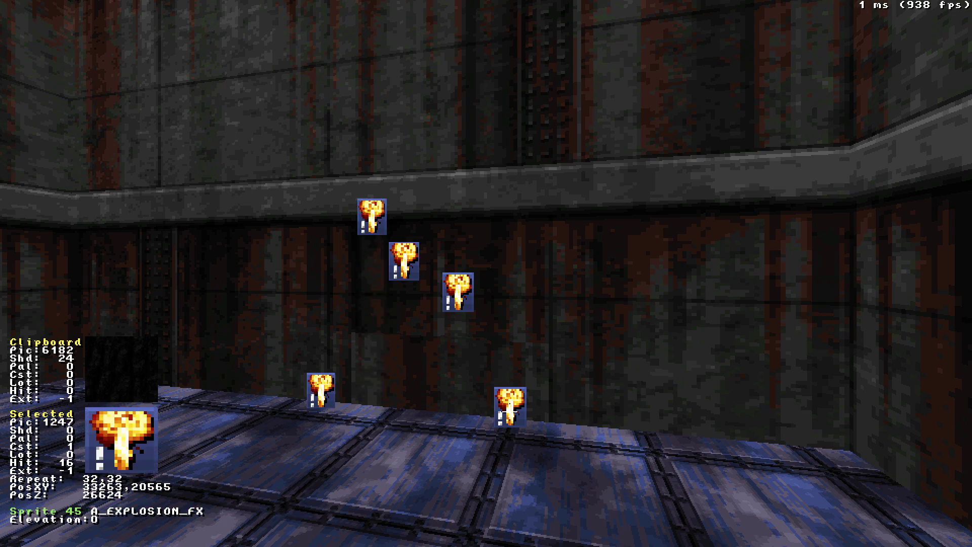
pyautogui.press('Down')
pyautogui.scroll(6, 511, 408)
pyautogui.scroll(8, 516, 411)
pyautogui.click(332, 395)
pyautogui.scroll(8, 332, 395)
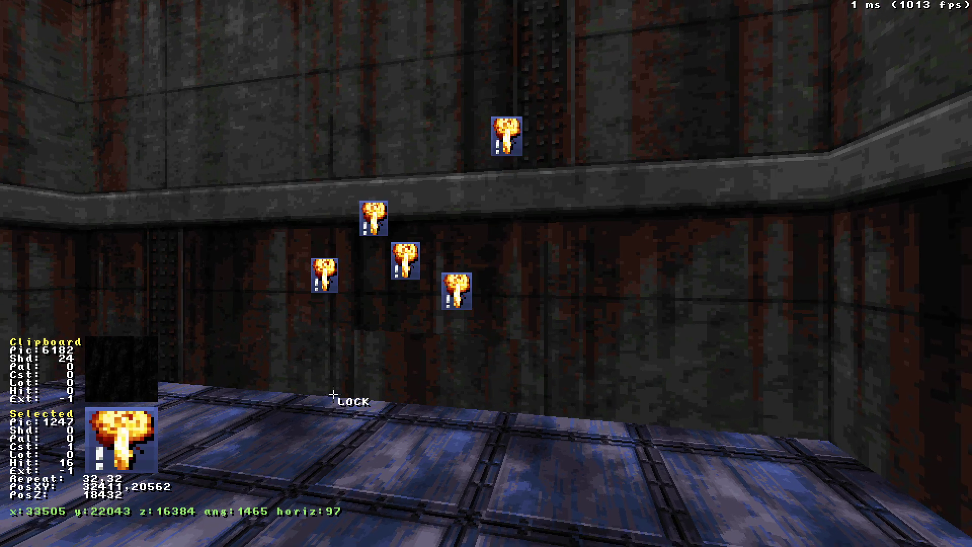
pyautogui.moveTo(332, 395); pyautogui.dragTo(333, 395)
# Set the lo-tag delay of the explosion sprite just right of the middle one to 10.
pyautogui.press('KP_Enter')
pyautogui.moveTo(411, 234); pyautogui.dragTo(485, 274, button='right')
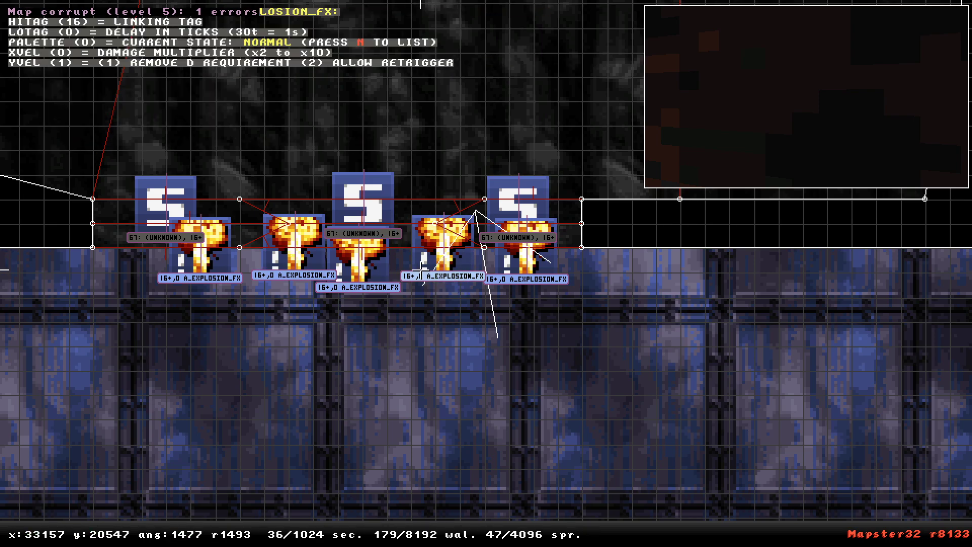
pyautogui.press('KP_Add')
pyautogui.press('KP_Add')
pyautogui.press('KP_Add')
pyautogui.press('KP_Add')
pyautogui.press('KP_Add')
pyautogui.press('KP_Add')
pyautogui.press('KP_Add')
pyautogui.press('KP_Add')
pyautogui.press('KP_Add')
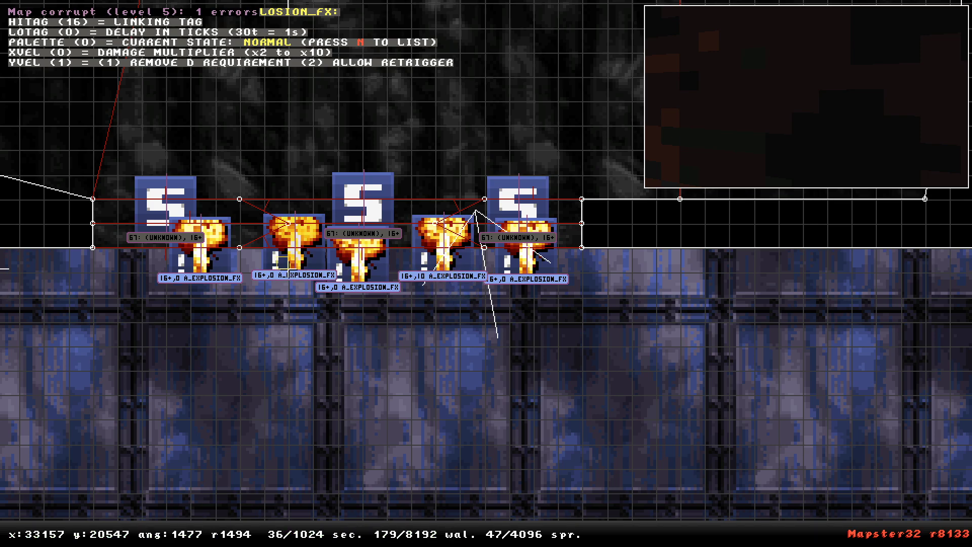
# Set the lo-tag delay of the explosion sprite just left of the middle one to 18.
pyautogui.press('KP_Add')
pyautogui.press('KP_Add')
pyautogui.press('KP_Add')
pyautogui.press('KP_Add')
pyautogui.press('KP_Add')
pyautogui.press('KP_Add')
pyautogui.press('KP_Add')
pyautogui.press('KP_Add')
pyautogui.press('KP_Add')
pyautogui.press('KP_Add')
pyautogui.press('KP_Add')
pyautogui.press('KP_Add')
pyautogui.press('KP_Add')
pyautogui.press('KP_Add')
pyautogui.press('KP_Add')
pyautogui.press('KP_Add')
pyautogui.press('KP_Add')
pyautogui.press('KP_Add')
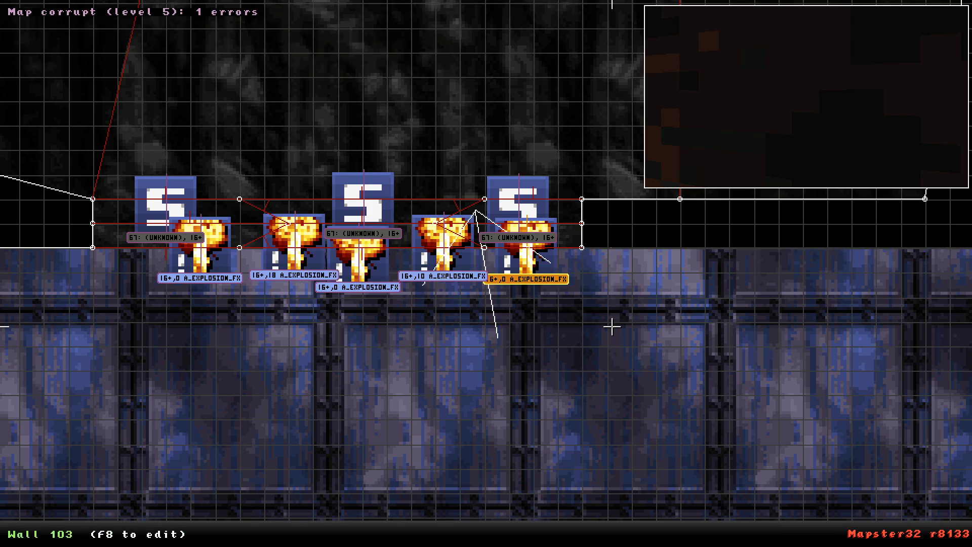
# Set the lo-tag delay of the rightmost explosion sprite to 26.
pyautogui.press('KP_Add')
pyautogui.press('KP_Add')
pyautogui.press('KP_Add')
pyautogui.press('KP_Add')
pyautogui.press('KP_Add')
pyautogui.press('KP_Add')
pyautogui.press('KP_Add')
pyautogui.press('KP_Add')
pyautogui.press('KP_Add')
pyautogui.press('KP_Add')
pyautogui.press('KP_Add')
pyautogui.press('KP_Add')
pyautogui.press('KP_Add')
pyautogui.press('KP_Add')
pyautogui.press('KP_Add')
pyautogui.press('KP_Add')
pyautogui.press('KP_Add')
pyautogui.press('KP_Add')
pyautogui.press('KP_Add')
pyautogui.press('KP_Add')
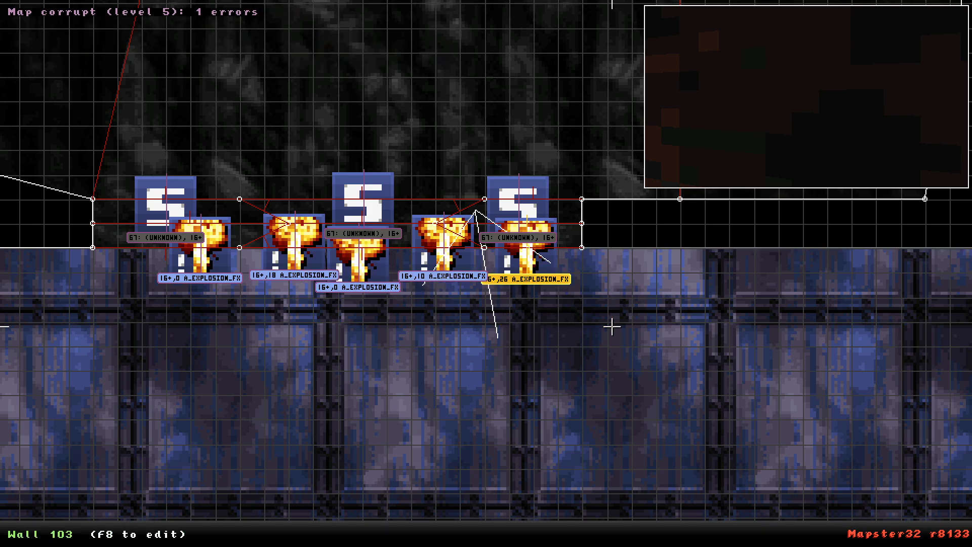
# Set the lo-tag delay of the leftmost explosion sprite to 34.
pyautogui.press('KP_Add')
pyautogui.press('KP_Add')
pyautogui.press('KP_Add')
pyautogui.press('KP_Add')
pyautogui.press('KP_Add')
pyautogui.press('KP_Add')
pyautogui.press('KP_Add')
pyautogui.press('KP_Add')
pyautogui.press('KP_Add')
pyautogui.press('KP_Add')
pyautogui.press('KP_Add')
pyautogui.press('KP_Add')
pyautogui.press('KP_Add')
pyautogui.press('KP_Add')
pyautogui.press('KP_Add')
pyautogui.press('KP_Add')
pyautogui.press('KP_Add')
pyautogui.press('KP_Add')
pyautogui.press('KP_Add')
pyautogui.press('KP_Add')
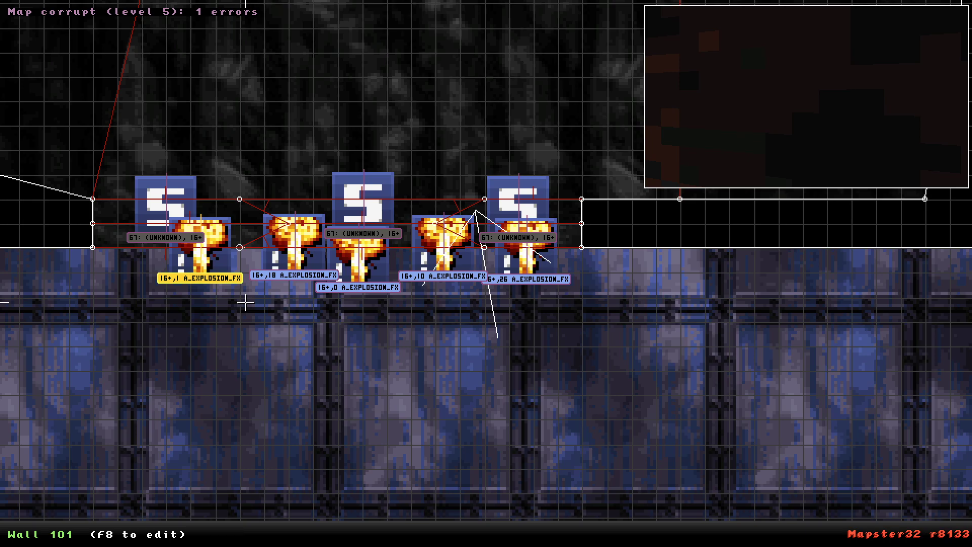
pyautogui.press('KP_Add')
pyautogui.press('KP_Add')
pyautogui.press('KP_Add')
pyautogui.press('KP_Add')
pyautogui.press('KP_Add')
pyautogui.press('KP_Add')
pyautogui.press('KP_Add')
pyautogui.press('KP_Add')
pyautogui.press('KP_Add')
pyautogui.press('KP_Add')
pyautogui.press('KP_Add')
pyautogui.press('KP_Add')
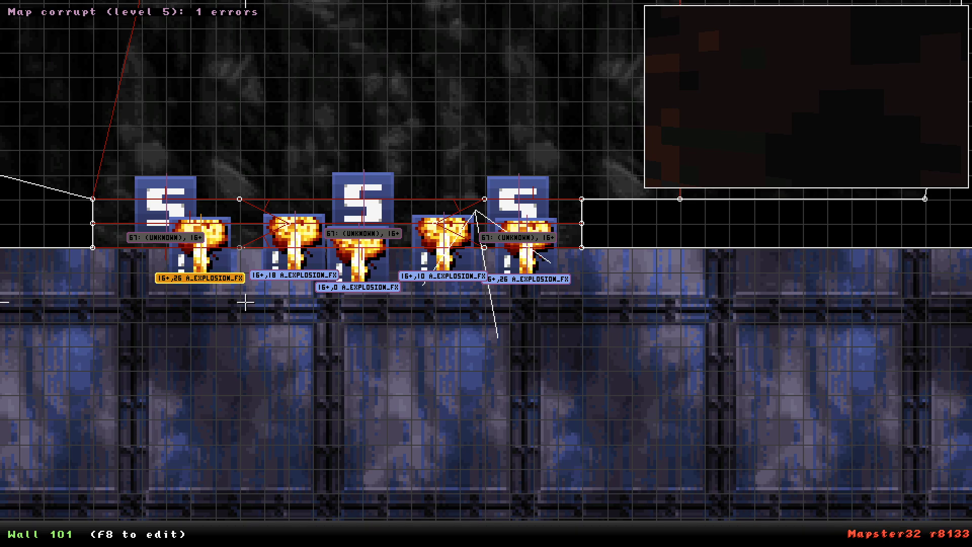
# Move the A_DIPSWITCH_OFF sprite farther from the hole, towards the door side of the room.
pyautogui.scroll(-8, 430, 278)
pyautogui.moveTo(430, 278); pyautogui.dragTo(424, 331, button='right')
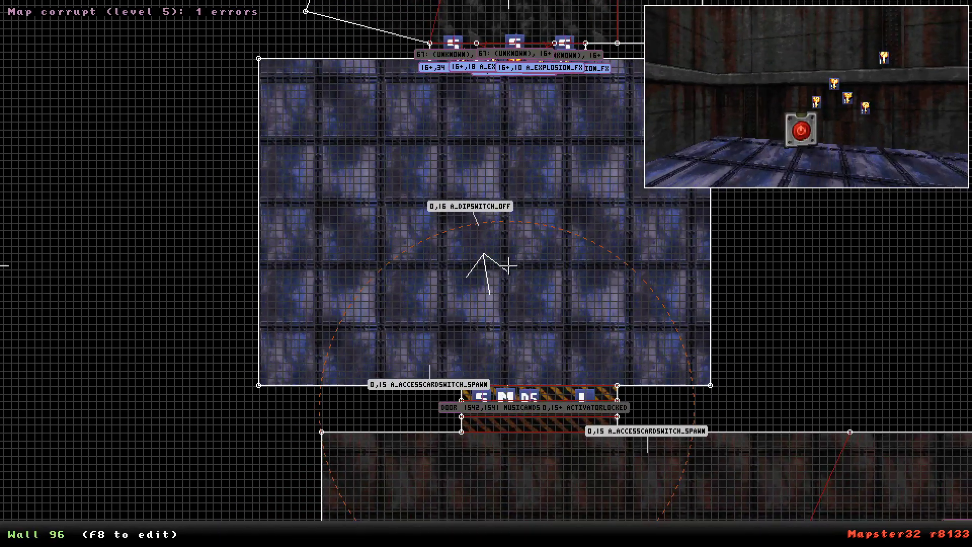
pyautogui.moveTo(470, 212); pyautogui.dragTo(479, 282)
pyautogui.scroll(2, 486, 273)
pyautogui.moveTo(479, 282); pyautogui.dragTo(236, 483, button='right')
pyautogui.scroll(3, 486, 274)
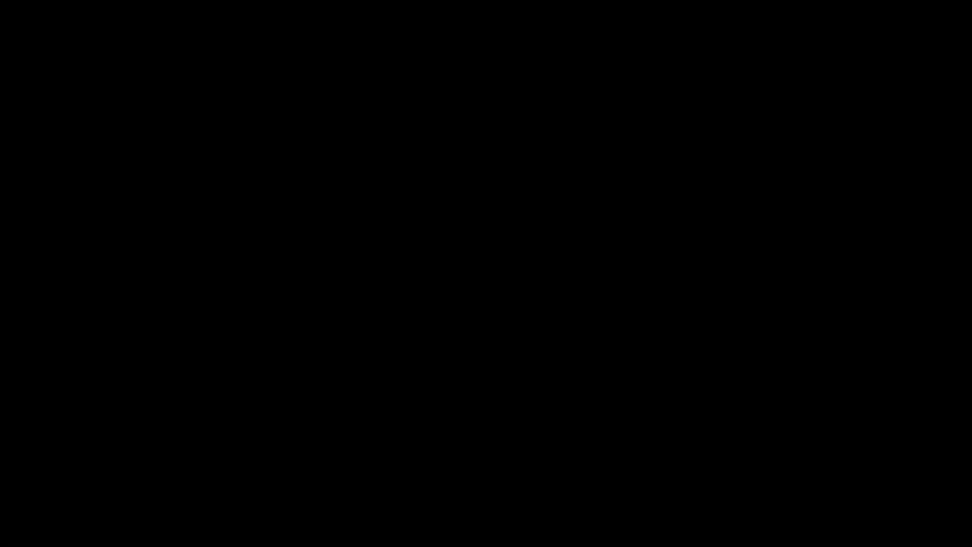
# Playtest the map, activate the switch to watch the explosions open the hole, and quit through the console.
pyautogui.press('e')
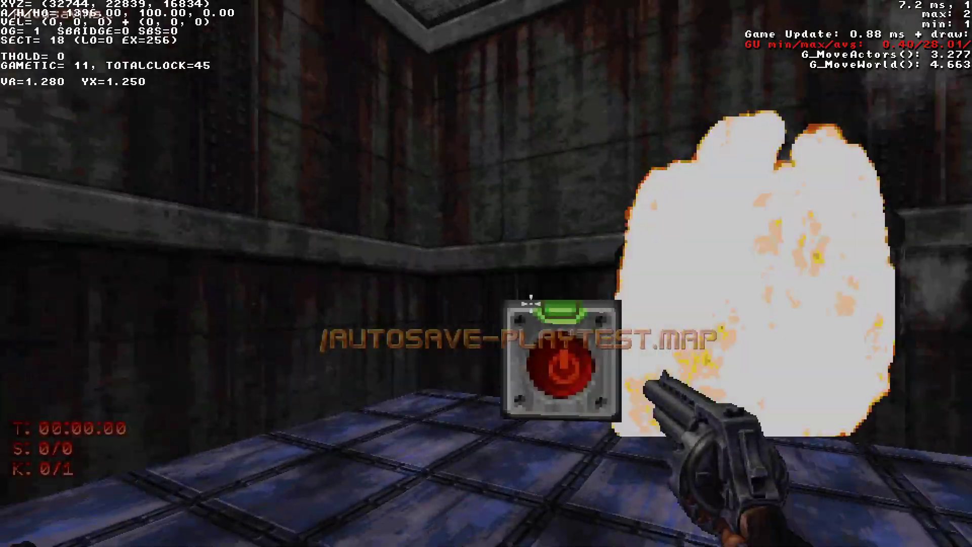
pyautogui.write('q')
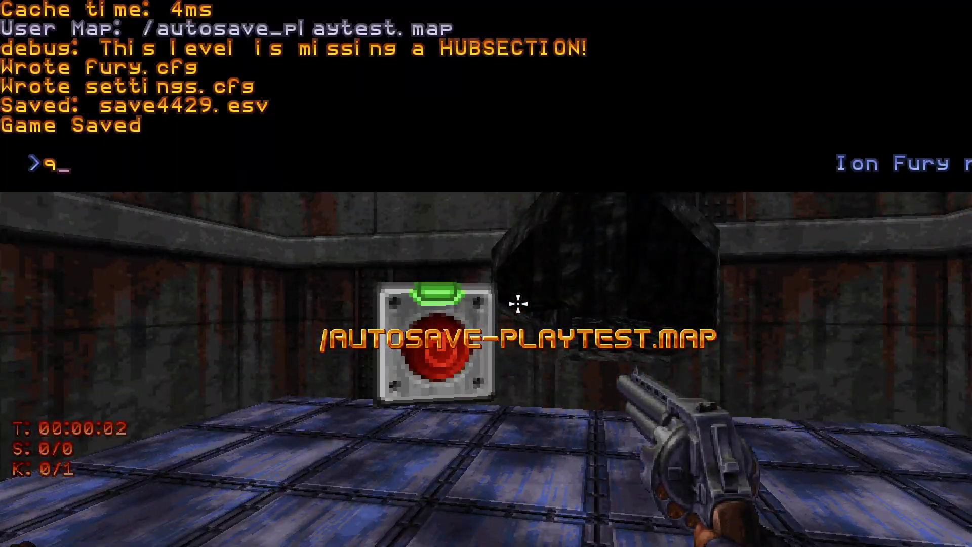
pyautogui.write('uit')
pyautogui.press('Return')
# Raise the explosion sprites further up the wall in the 3D view, keeping their heights staggered.
pyautogui.press('KP_Enter')
pyautogui.click(561, 264)
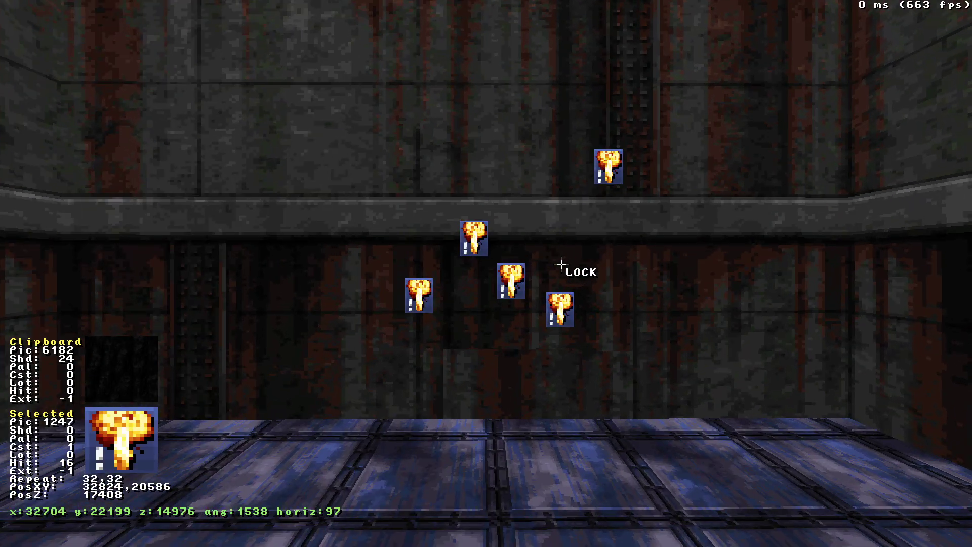
pyautogui.keyDown('alt'); pyautogui.moveTo(513, 274); pyautogui.dragTo(479, 173); pyautogui.keyUp('alt')
pyautogui.keyDown('alt'); pyautogui.moveTo(414, 298); pyautogui.dragTo(414, 224); pyautogui.keyUp('alt')
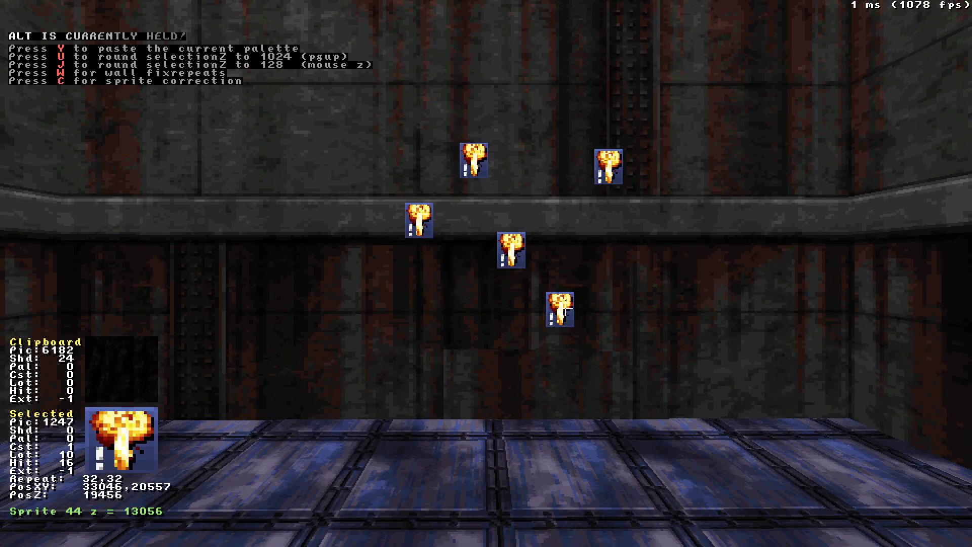
pyautogui.keyDown('alt'); pyautogui.moveTo(564, 317); pyautogui.dragTo(565, 275); pyautogui.keyUp('alt')
pyautogui.keyDown('alt'); pyautogui.moveTo(613, 164); pyautogui.dragTo(613, 60); pyautogui.keyUp('alt')
# Vary the explosion sprite sizes, enlarging the middle and leftmost ones and shrinking the other three.
pyautogui.keyDown('ctrl'); pyautogui.moveTo(509, 257); pyautogui.dragTo(523, 241); pyautogui.keyUp('ctrl')
pyautogui.keyDown('ctrl'); pyautogui.moveTo(563, 273); pyautogui.dragTo(556, 281); pyautogui.keyUp('ctrl')
pyautogui.keyDown('ctrl'); pyautogui.moveTo(485, 173); pyautogui.dragTo(478, 183); pyautogui.keyUp('ctrl')
pyautogui.keyDown('ctrl'); pyautogui.moveTo(423, 231); pyautogui.dragTo(434, 220); pyautogui.keyUp('ctrl')
pyautogui.keyDown('ctrl'); pyautogui.moveTo(619, 63); pyautogui.dragTo(611, 70); pyautogui.keyUp('ctrl')
# Playtest the map with the raised and resized explosions by triggering the switch, and return to the editor.
pyautogui.press('Down')
pyautogui.press('KP_Enter')
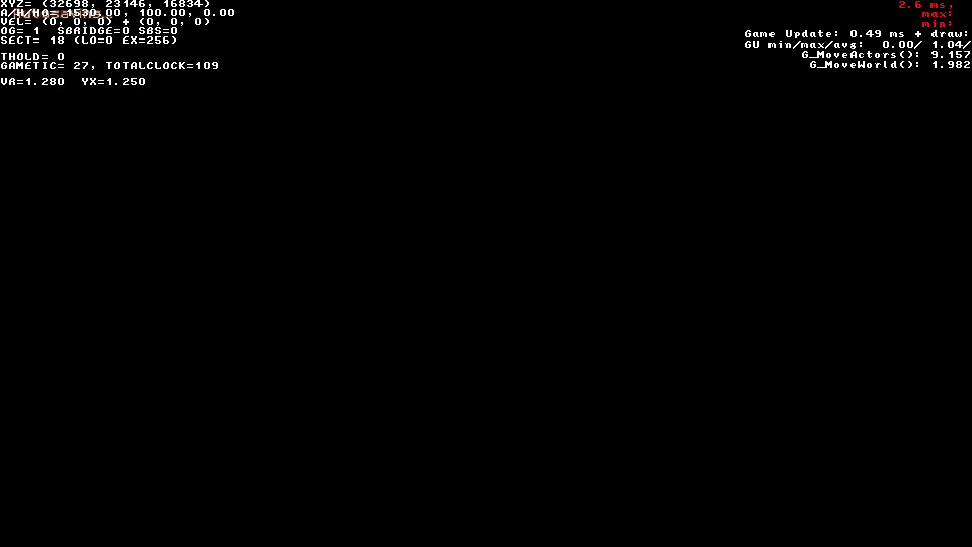
pyautogui.press('w')
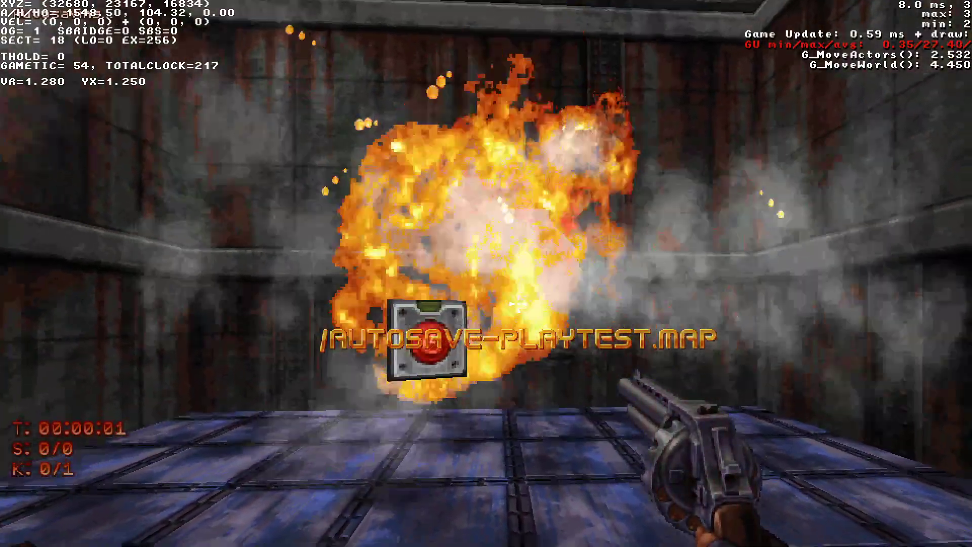
pyautogui.press('Return')
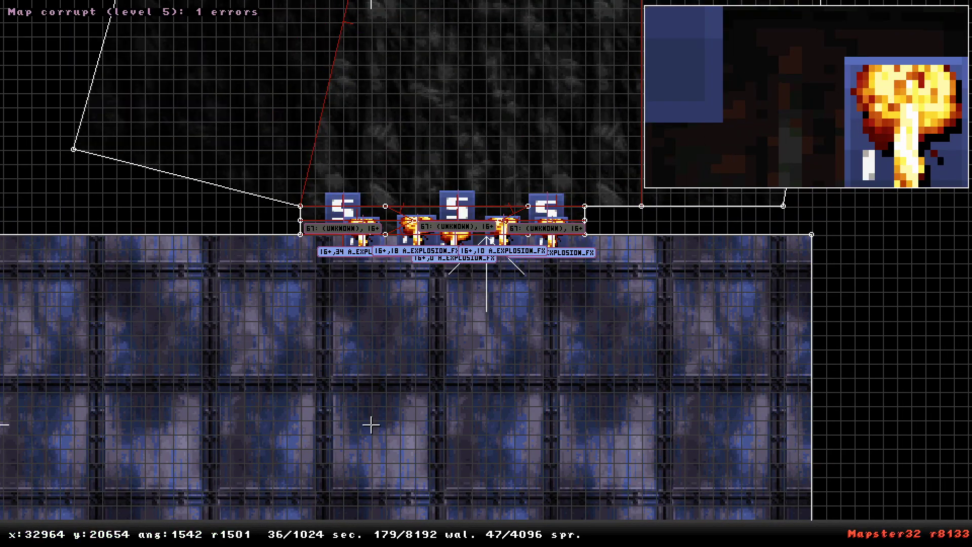
pyautogui.press('KP_Enter')
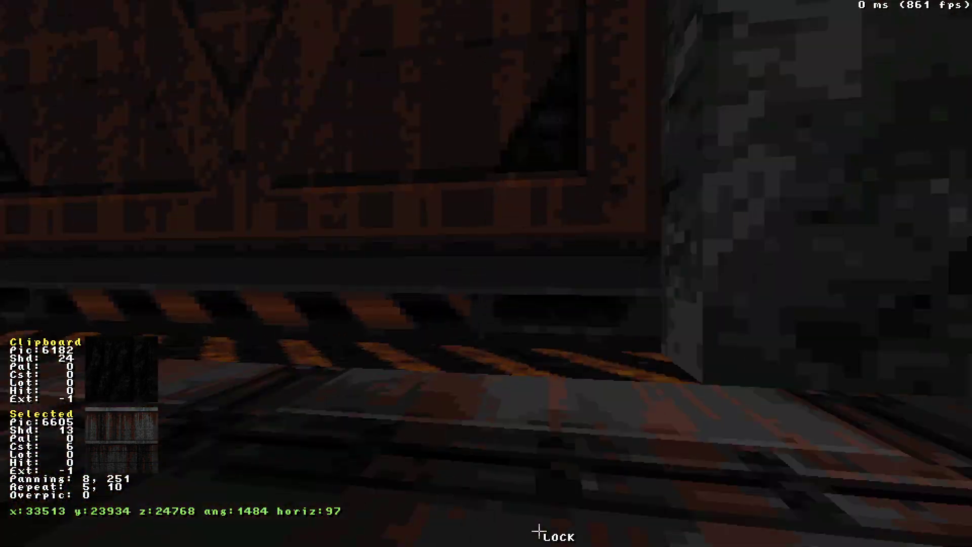
pyautogui.moveTo(539, 530); pyautogui.dragTo(539, 530)
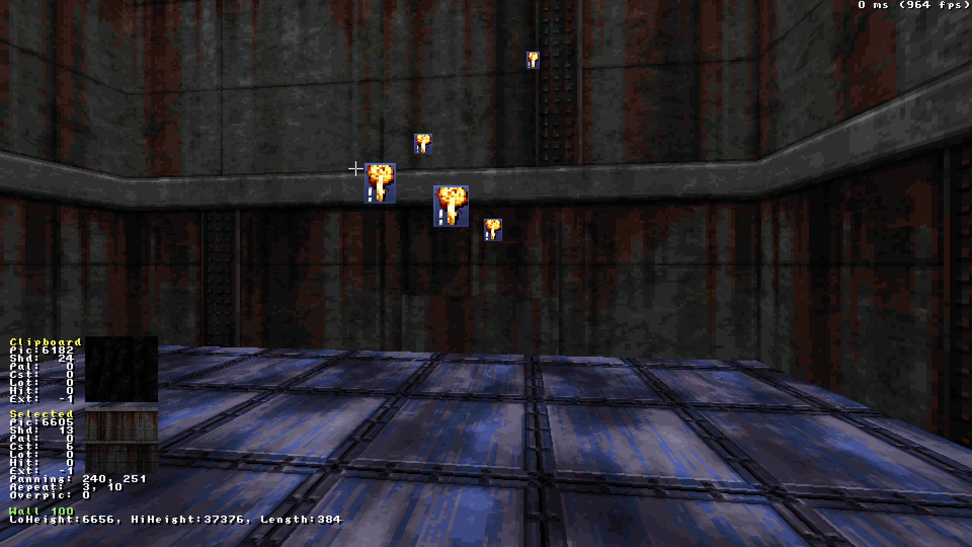
pyautogui.moveTo(401, 308); pyautogui.dragTo(480, 312)
pyautogui.press('KP_Enter')
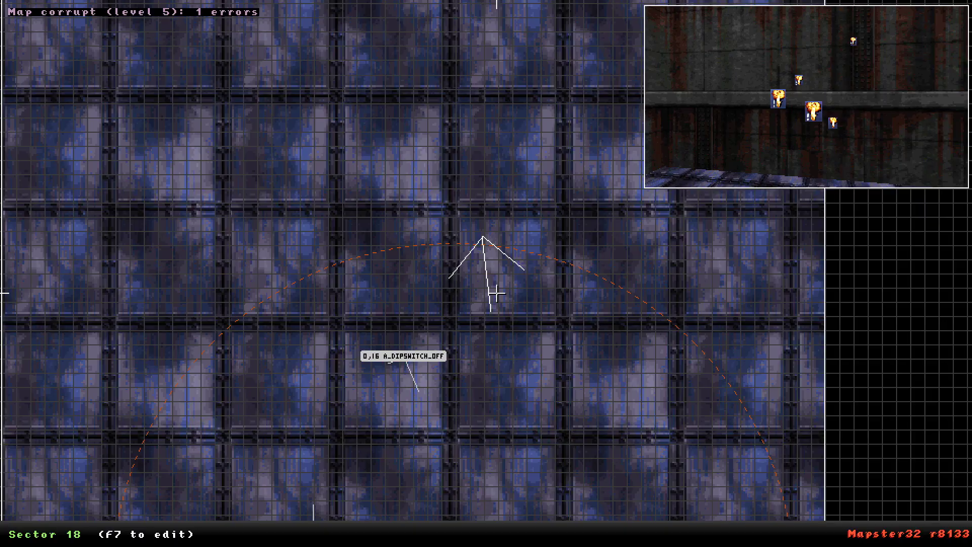
# Look up the explosion sprite's palette options and set the small lower-right explosion to palette 10, visual only.
pyautogui.moveTo(502, 277); pyautogui.dragTo(436, 189, button='right')
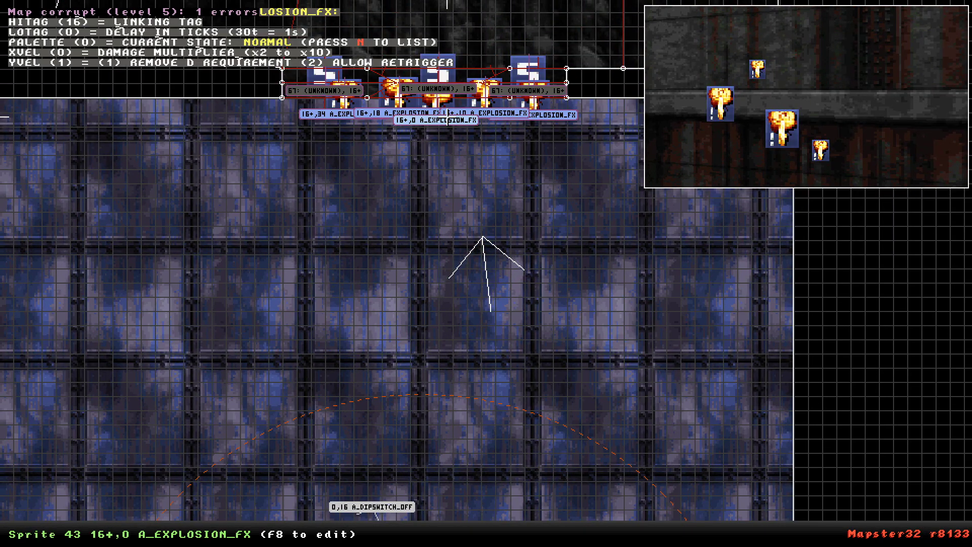
pyautogui.press('n')
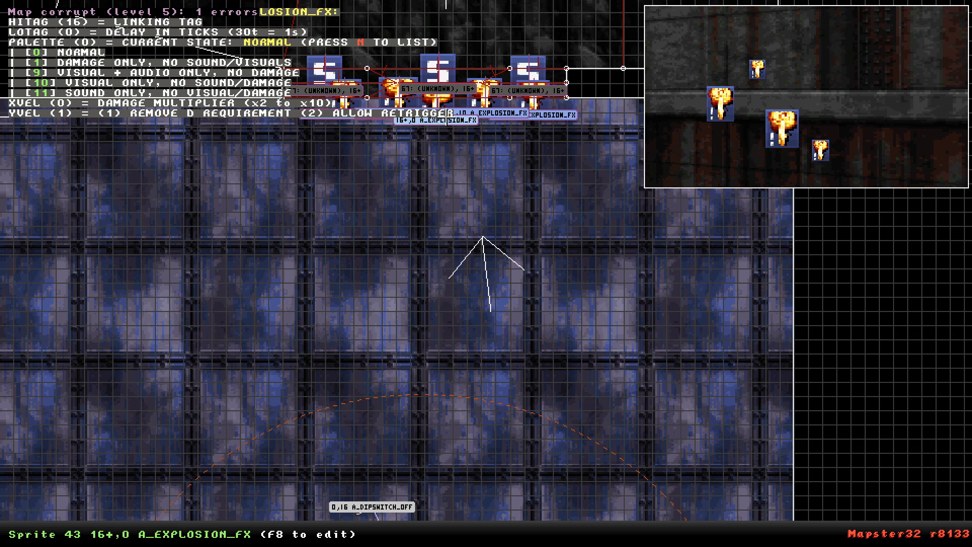
pyautogui.press('Escape')
pyautogui.press('s')
pyautogui.press('KP_Enter')
pyautogui.moveTo(484, 251); pyautogui.dragTo(471, 308)
pyautogui.hotkey('alt', 'p')
pyautogui.press('Escape')
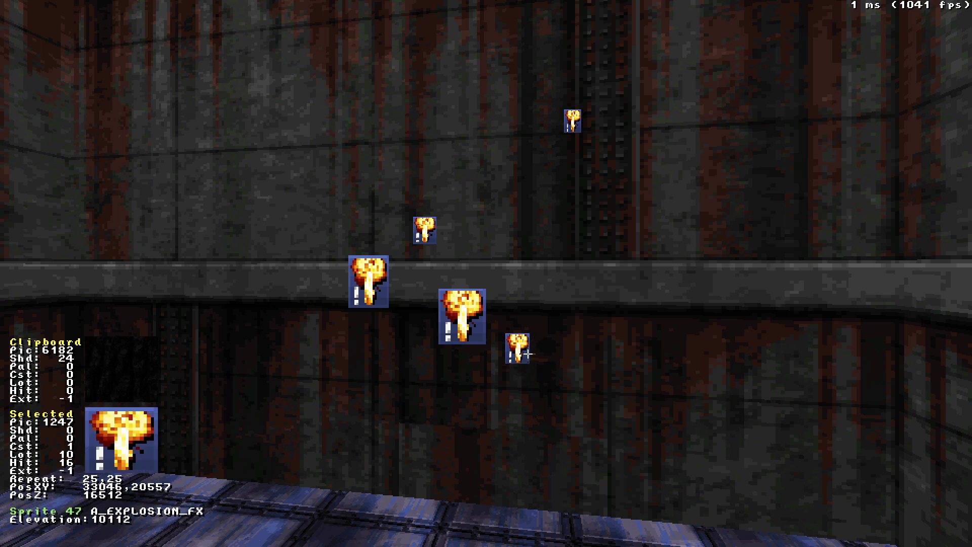
pyautogui.hotkey('alt', 'p')
pyautogui.write('10')
pyautogui.press('Return')
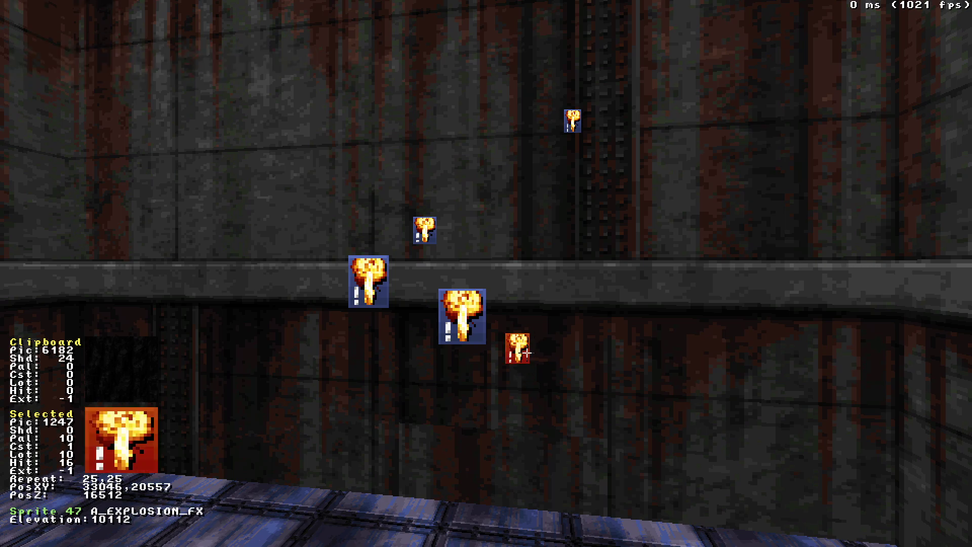
# Copy palette 10 from the small lower-right explosion onto the large left explosion sprite.
pyautogui.press('Escape')
pyautogui.press('Escape')
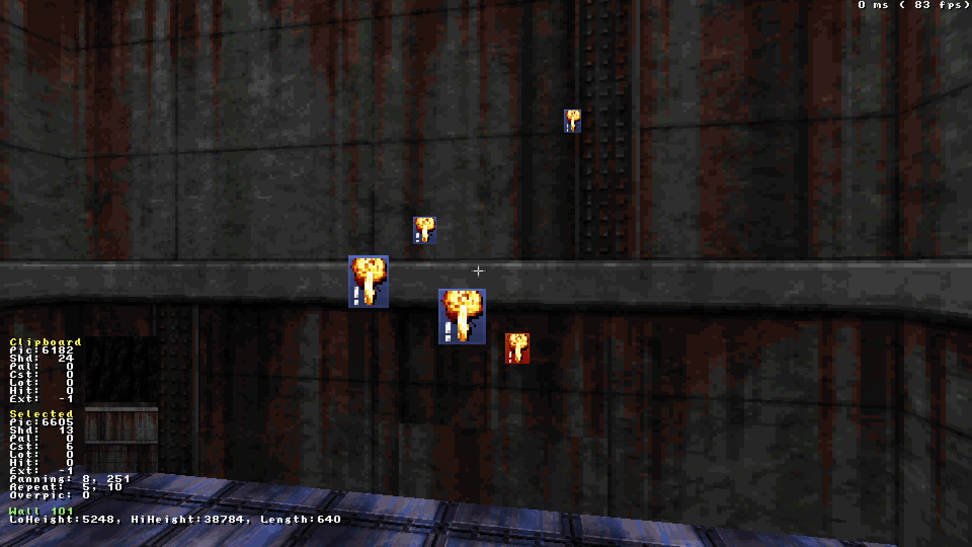
pyautogui.press('Tab')
pyautogui.hotkey('alt', 'v')
pyautogui.press('KP_Enter')
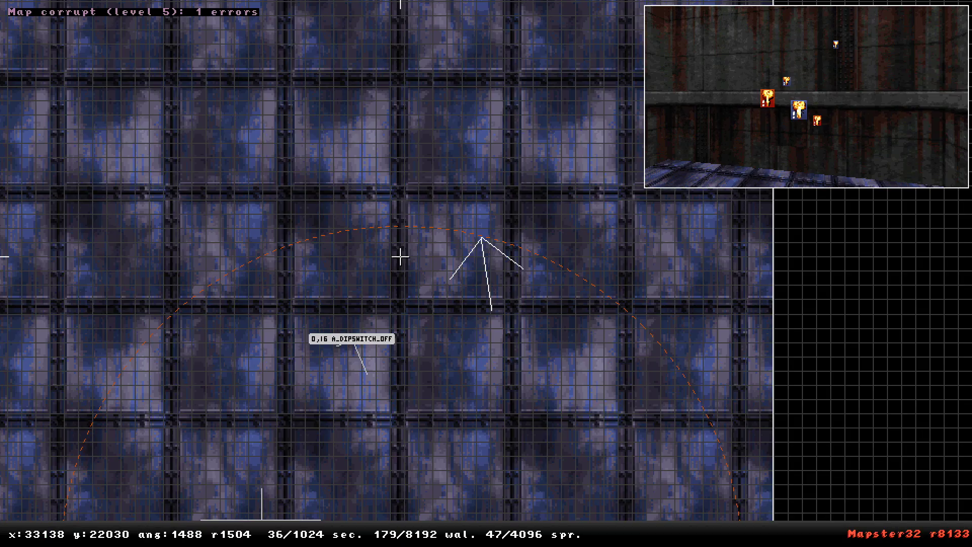
pyautogui.moveTo(401, 269); pyautogui.dragTo(483, 272, button='right')
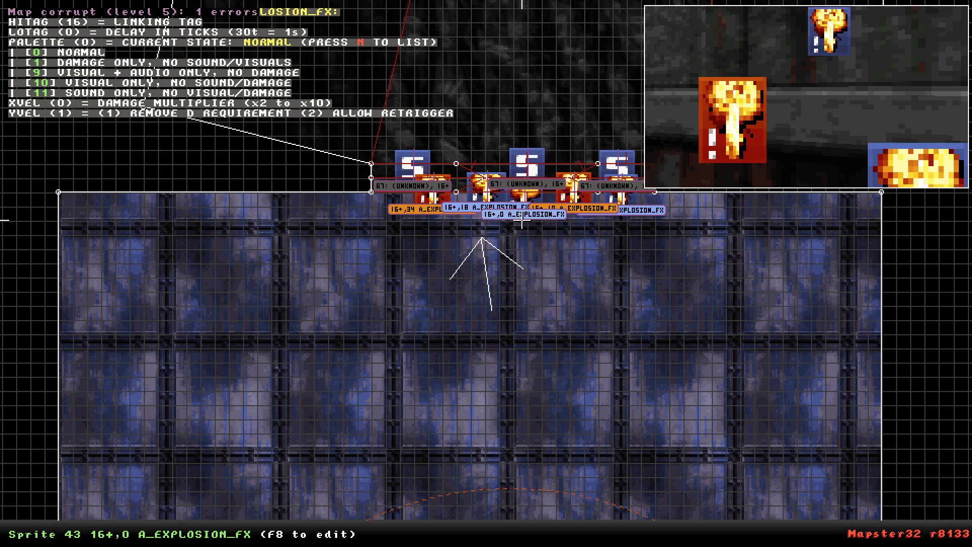
pyautogui.press('KP_Enter')
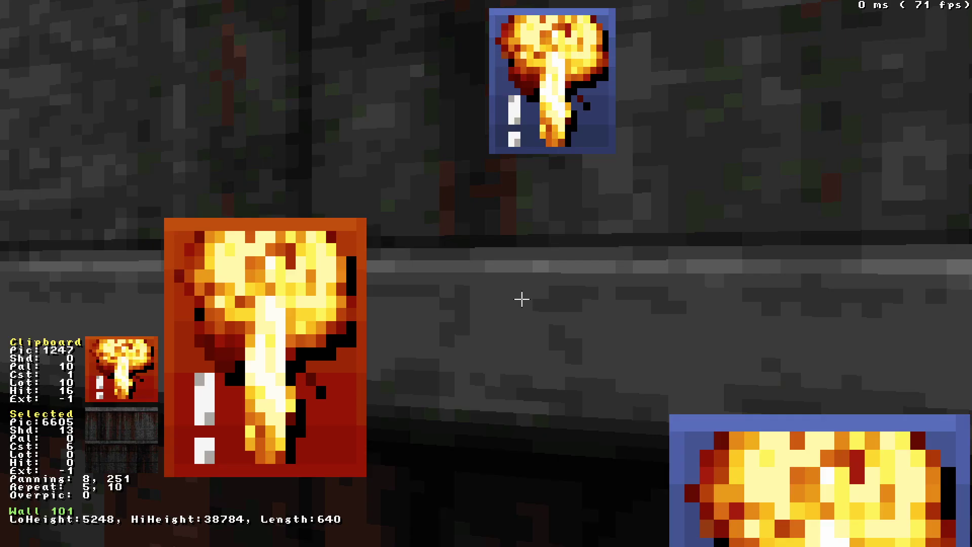
# Set the large middle explosion and the small one above it to palette 9, visual and audio without damage.
pyautogui.press('Down')
pyautogui.hotkey('alt', 'p')
pyautogui.write('2')
pyautogui.press('Return')
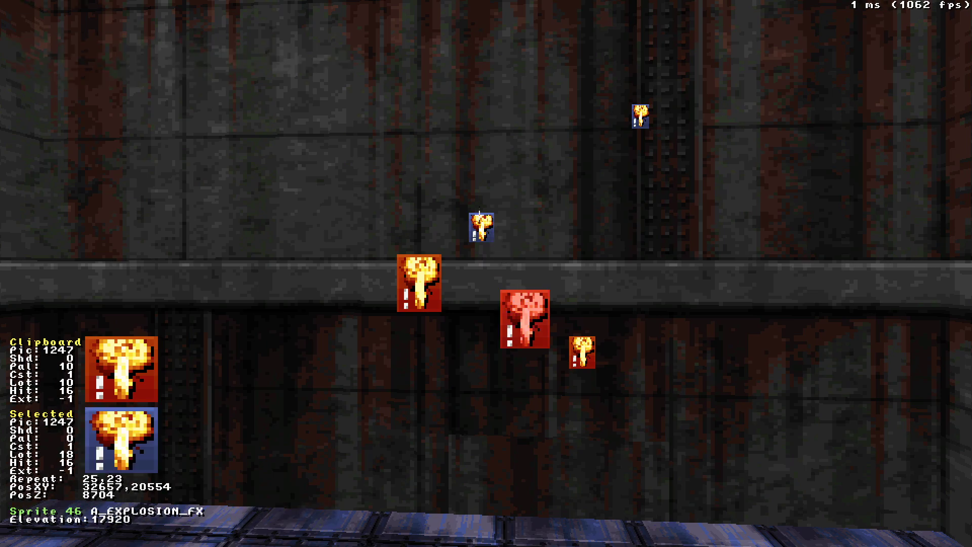
pyautogui.press('KP_Enter')
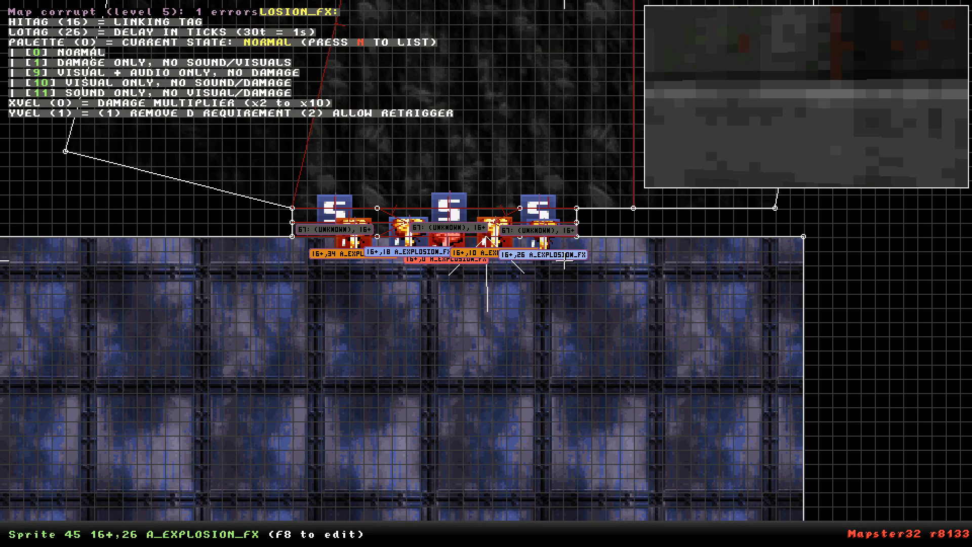
pyautogui.press('KP_Enter')
pyautogui.press('Down')
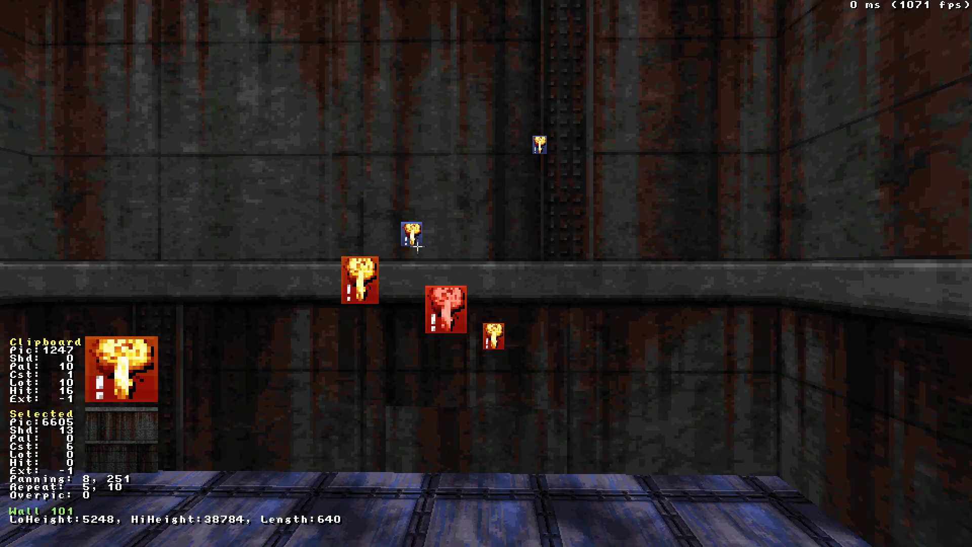
pyautogui.hotkey('alt', 'p')
pyautogui.write('9')
pyautogui.press('Return')
pyautogui.moveTo(538, 152); pyautogui.dragTo(532, 146)
# Playtest the map, trigger the switch, walk through the blasted hole into the cave, and quit through the console.
pyautogui.press('KP_Enter')
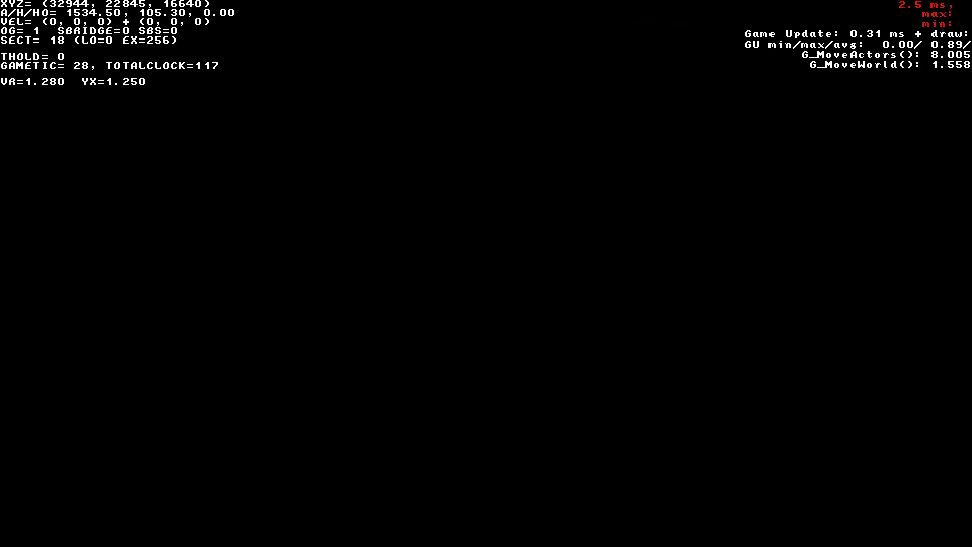
pyautogui.press('a')
pyautogui.press('e')
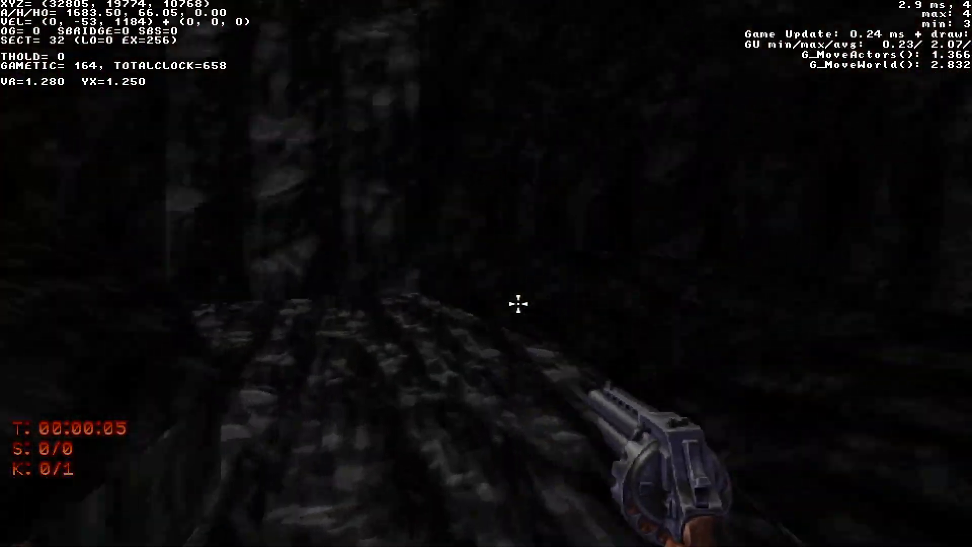
pyautogui.press('`')
pyautogui.write('quit')
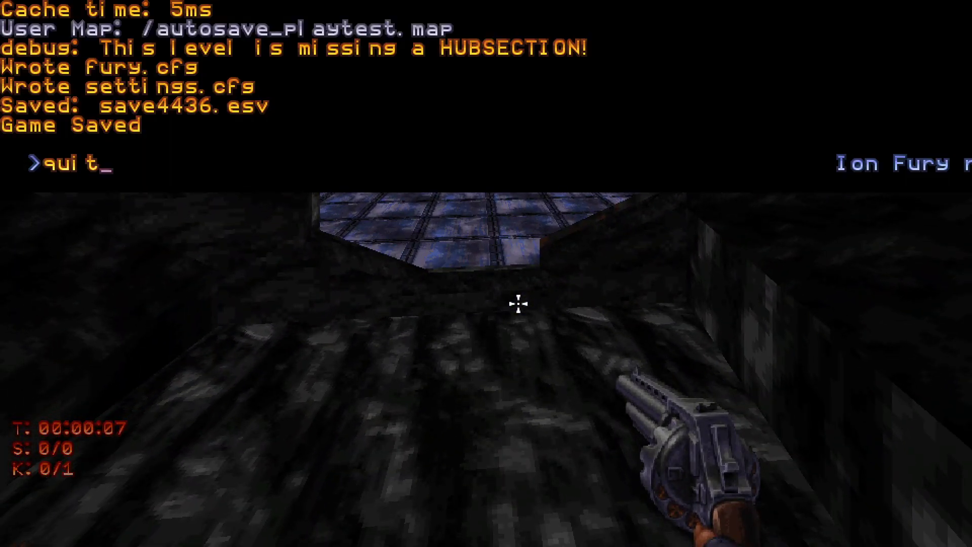
pyautogui.press('Return')
# Place a new sprite on the cave floor behind the hole and change it to tile 12288, the A_GREATER enemy.
pyautogui.scroll(5, 515, 379)
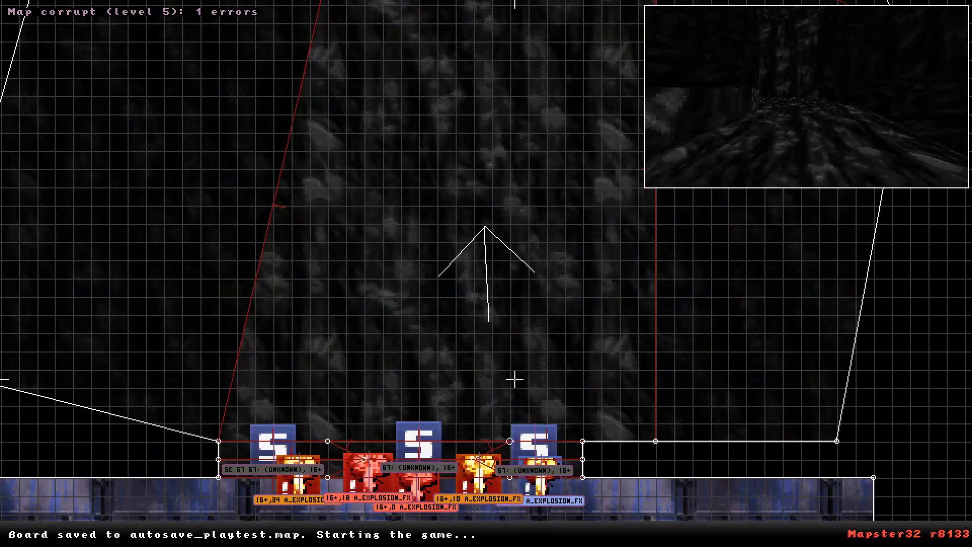
pyautogui.moveTo(515, 378); pyautogui.dragTo(486, 273, button='right')
pyautogui.scroll(-4, 486, 273)
pyautogui.scroll(3, 486, 273)
pyautogui.press('KP_Enter')
pyautogui.moveTo(511, 494); pyautogui.dragTo(510, 493)
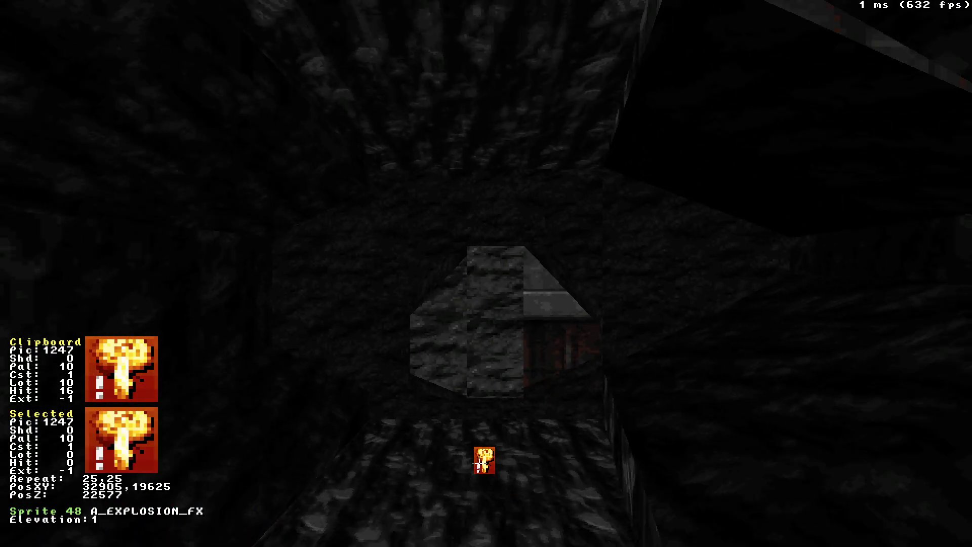
pyautogui.write('s')
pyautogui.write('12288')
pyautogui.press('Return')
pyautogui.press('alt')
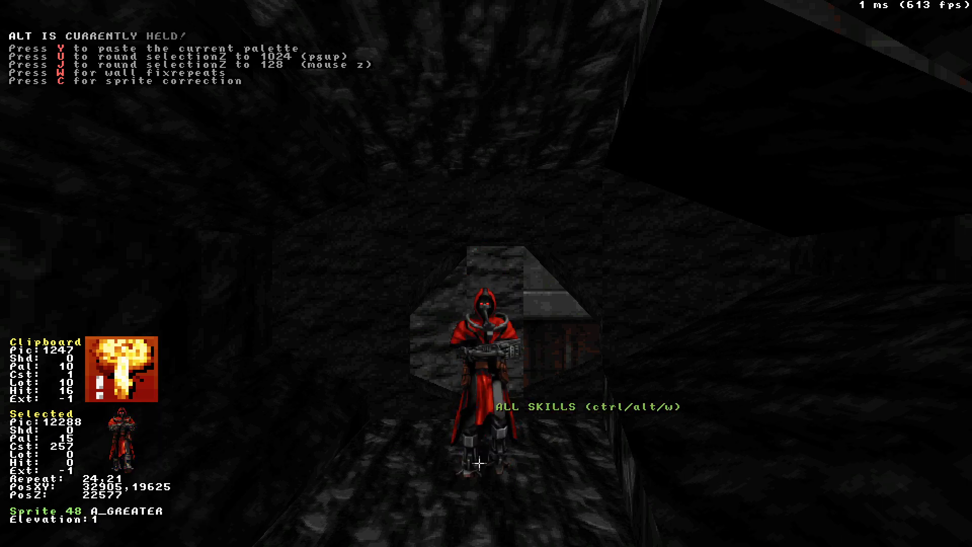
# Rotate the A_GREATER enemy to face the hole and move it closer to the opening.
pyautogui.press('KP_Enter')
pyautogui.scroll(5, 507, 334)
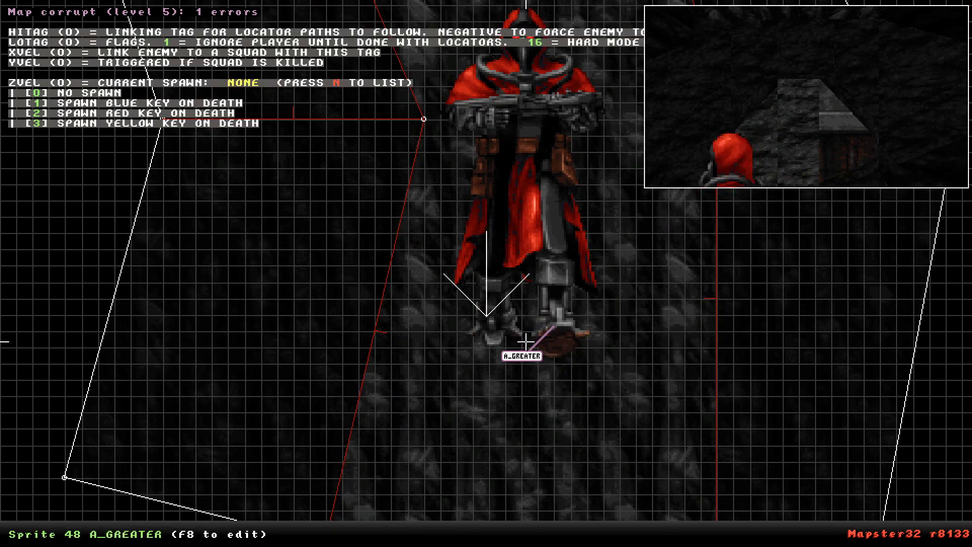
pyautogui.press(',')
pyautogui.moveTo(525, 344); pyautogui.dragTo(522, 452)
# Change the dip switch sprite from wall-aligned to view-facing in the 3D view.
pyautogui.moveTo(522, 452); pyautogui.dragTo(486, 273, button='right')
pyautogui.scroll(-5, 486, 273)
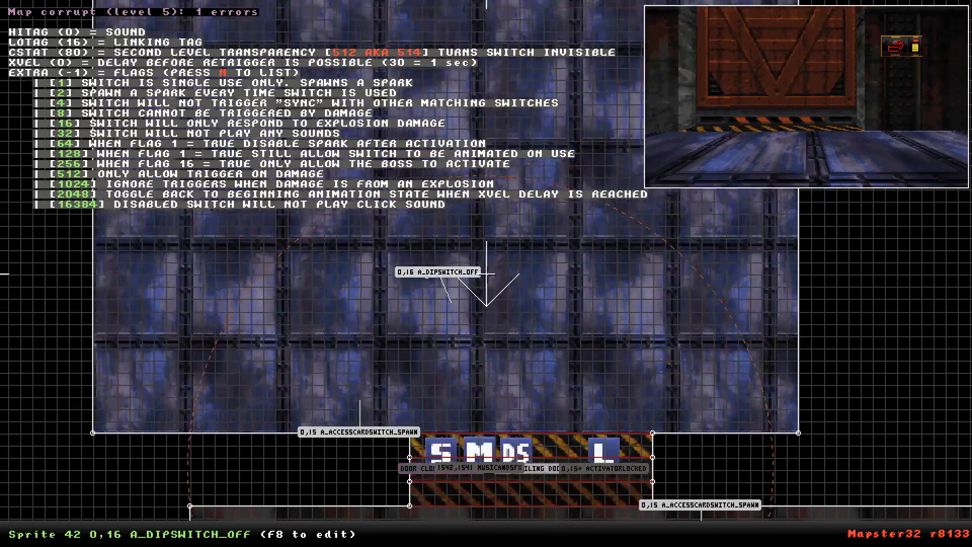
pyautogui.scroll(3, 454, 263)
pyautogui.press('KP_Enter')
pyautogui.press('Down')
pyautogui.press('Right')
pyautogui.press('KP_Enter')
pyautogui.press('KP_Enter')
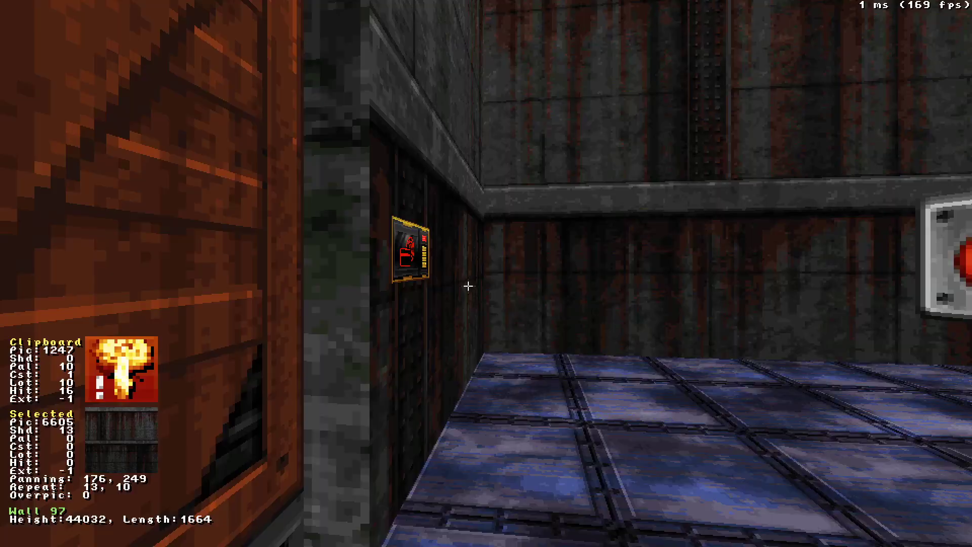
pyautogui.press('Right')
pyautogui.press('r')
pyautogui.press('r')
pyautogui.press('KP_Enter')
pyautogui.press('KP_Enter')
# Replace the dip switch's tile with the A_PROXIMITY_SENSOR tile, 5901.
pyautogui.press('v')
pyautogui.press('v')
pyautogui.press('Left')
pyautogui.press('pageup')
pyautogui.press('pageup')
pyautogui.press('pageup')
pyautogui.press('pageup')
pyautogui.scroll(-20, 550, 33)
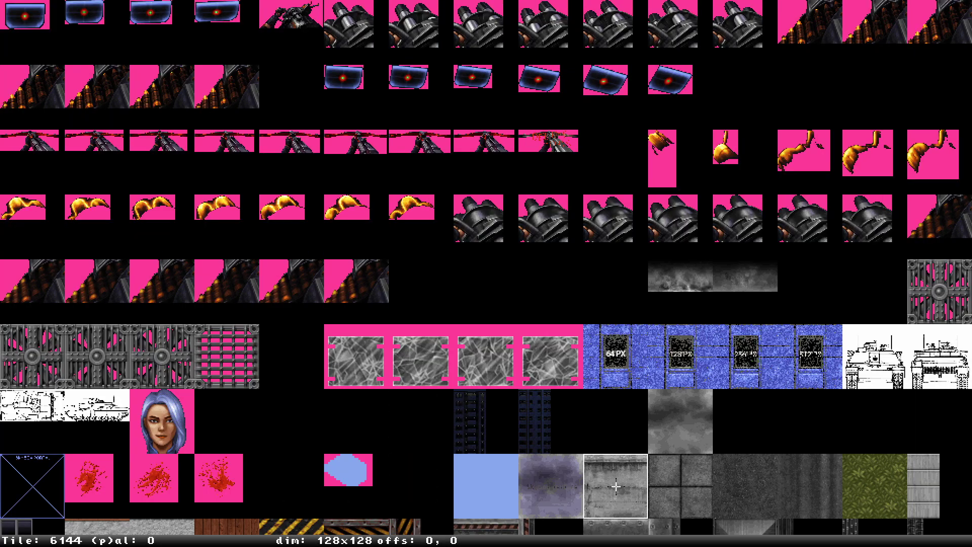
pyautogui.scroll(10, 615, 33)
pyautogui.press('Down')
pyautogui.press('Down')
pyautogui.press('Down')
pyautogui.press('Down')
pyautogui.press('Down')
pyautogui.press('Down')
pyautogui.press('Down')
pyautogui.press('Down')
pyautogui.press('Down')
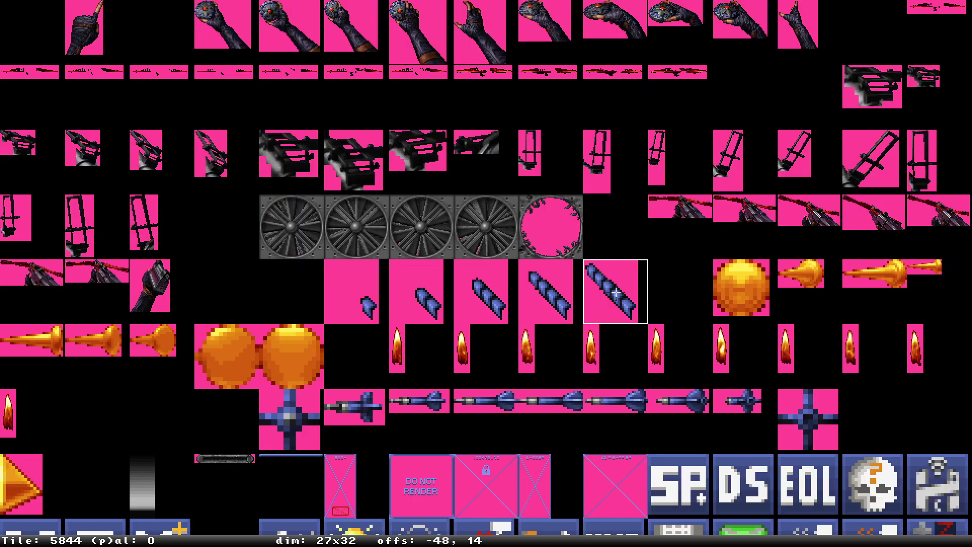
pyautogui.press('Left')
pyautogui.press('Down')
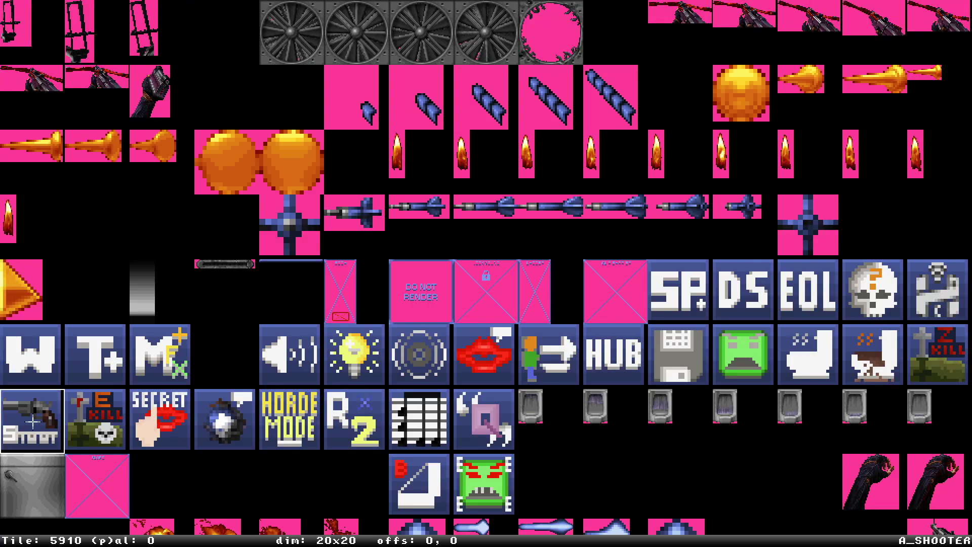
pyautogui.click(419, 354)
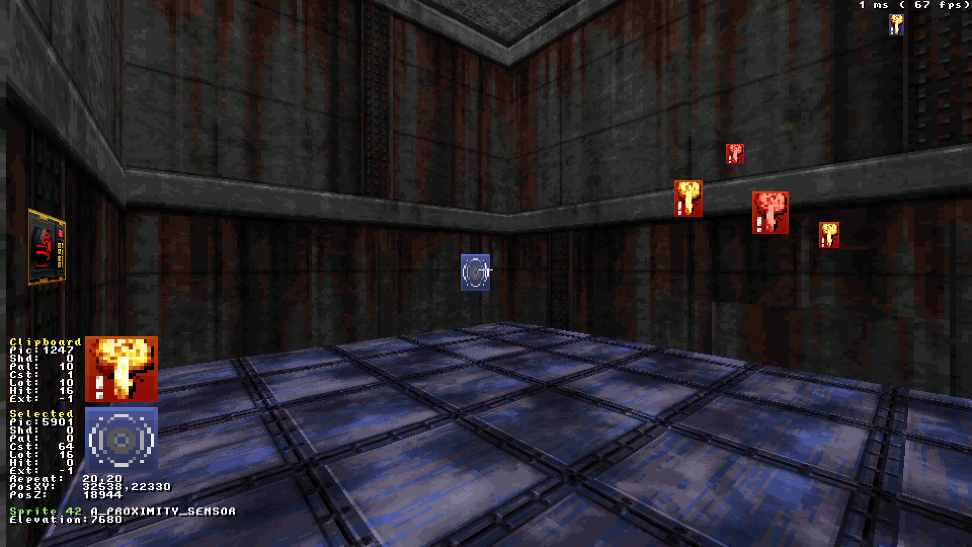
# Set the proximity sensor's hi-tag distance to 2048 and move the sensor close to the explosion wall.
pyautogui.press('KP_Enter')
pyautogui.moveTo(372, 184)
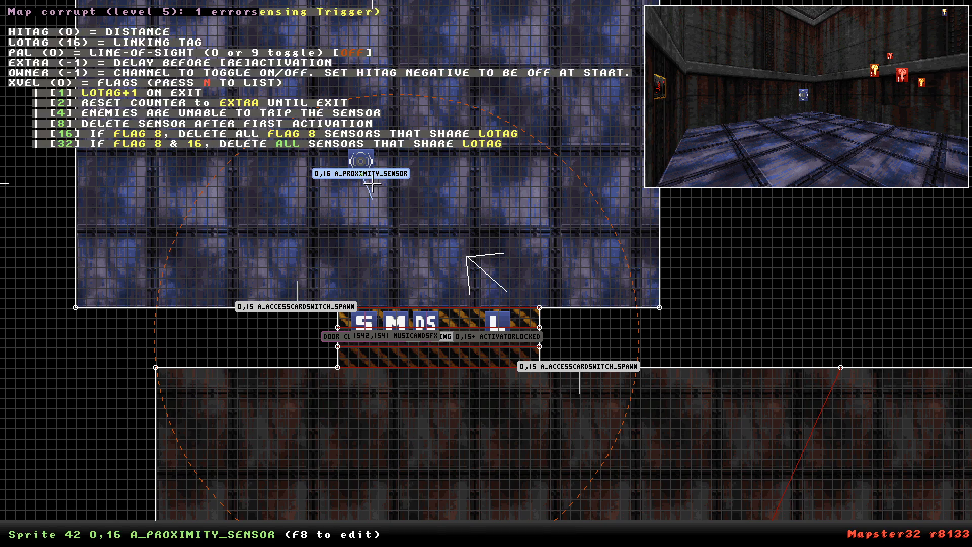
pyautogui.hotkey('alt', 'h')
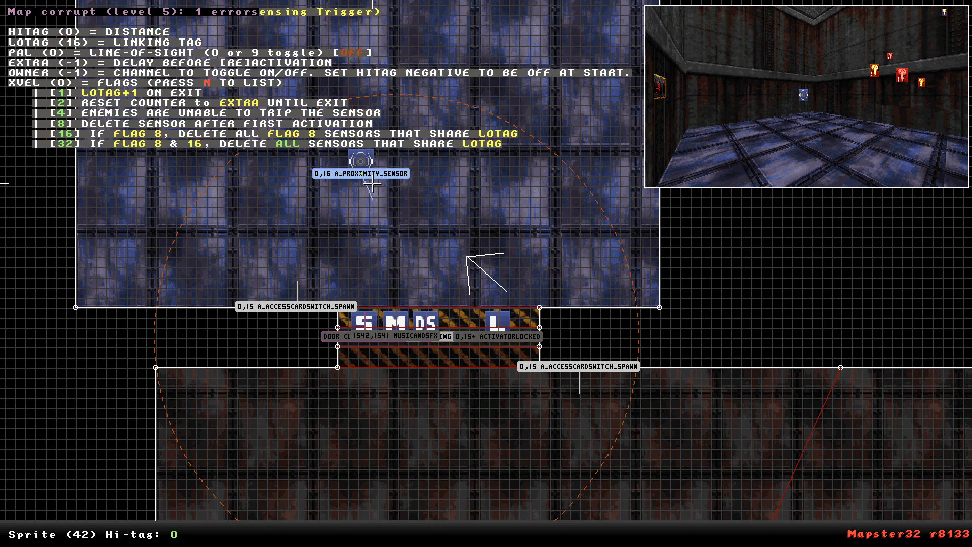
pyautogui.write('2048')
pyautogui.press('Return')
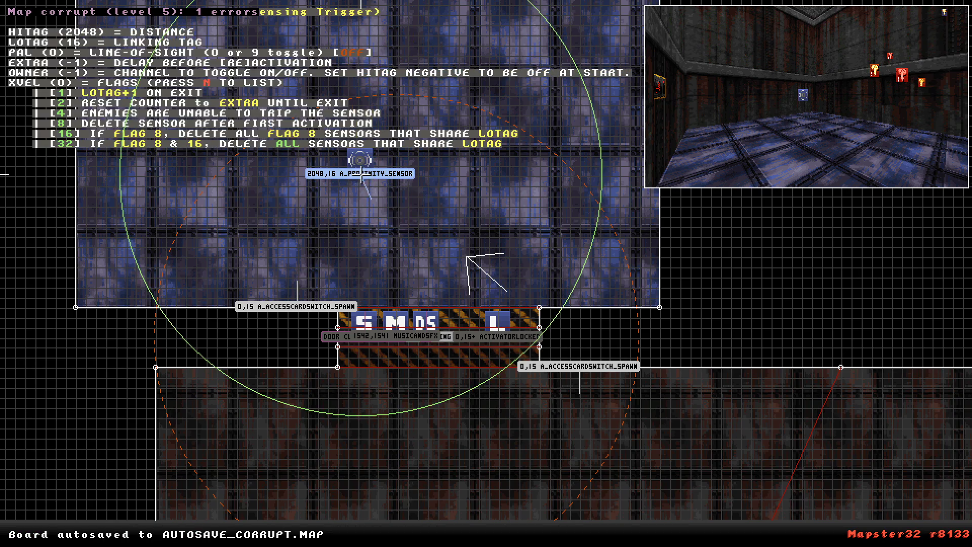
pyautogui.press('Down')
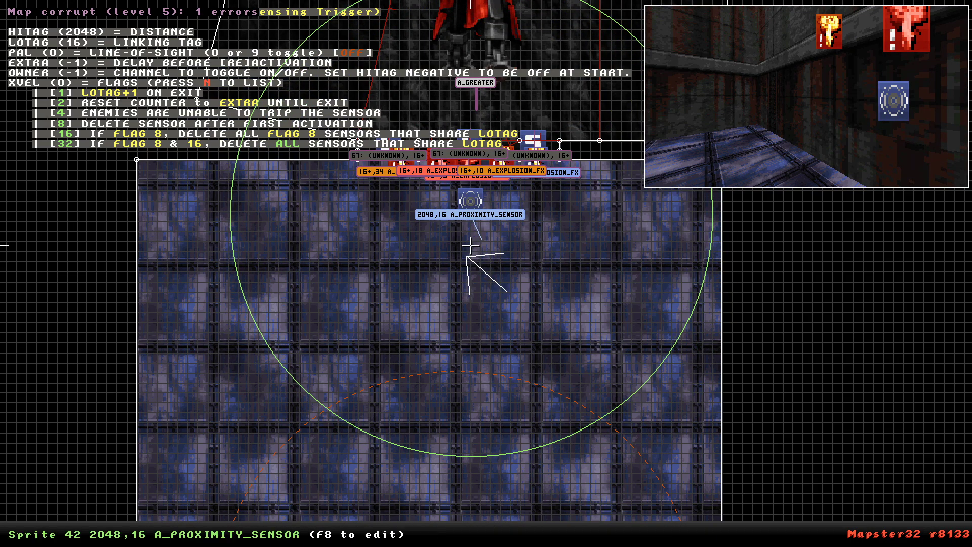
pyautogui.press('Down')
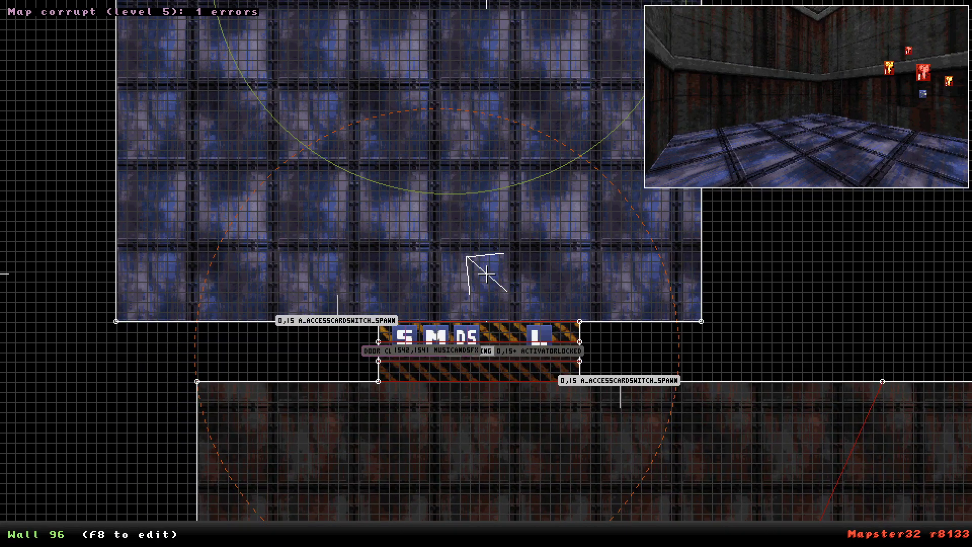
# Playtest the map and walk up to the explosion wall to set off the proximity-triggered blast.
pyautogui.press('Return')
pyautogui.press('Return')
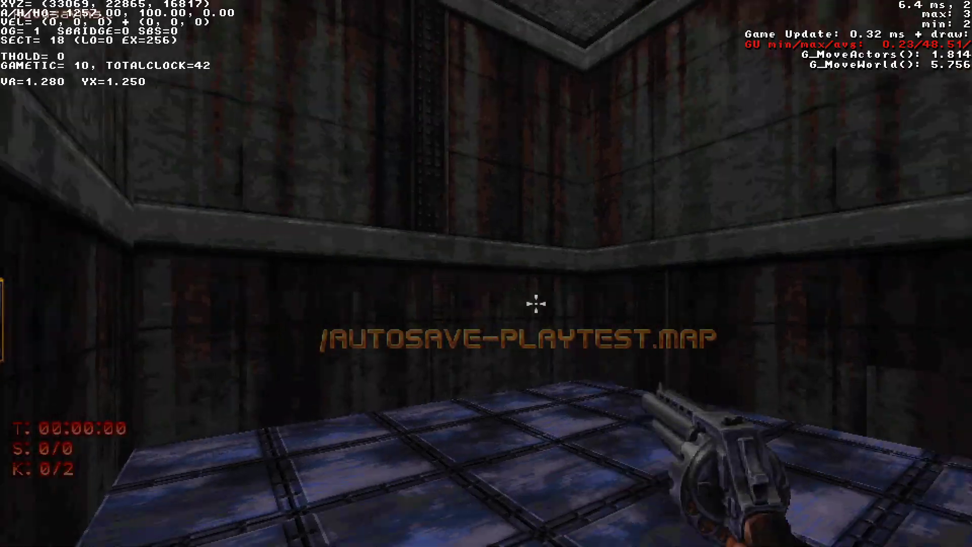
pyautogui.press('w')
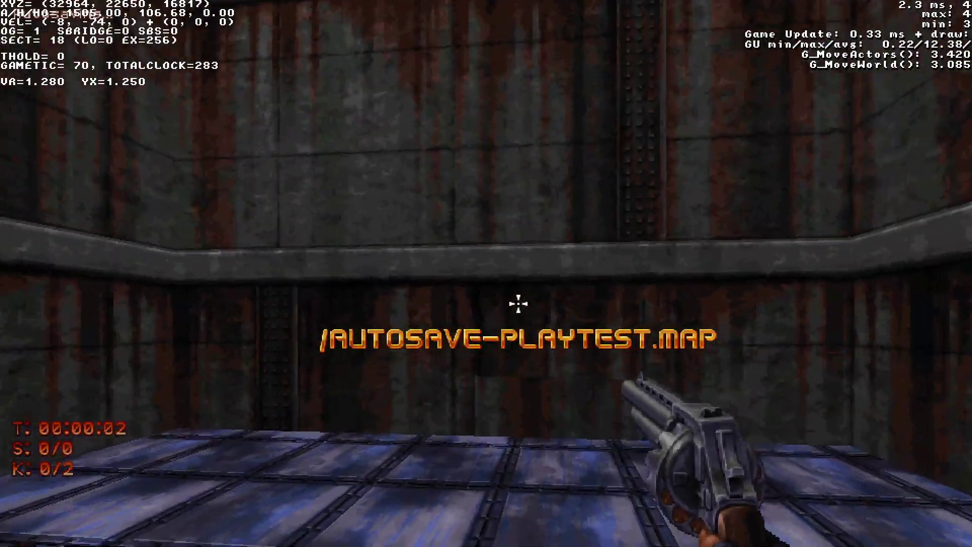
pyautogui.press('s')
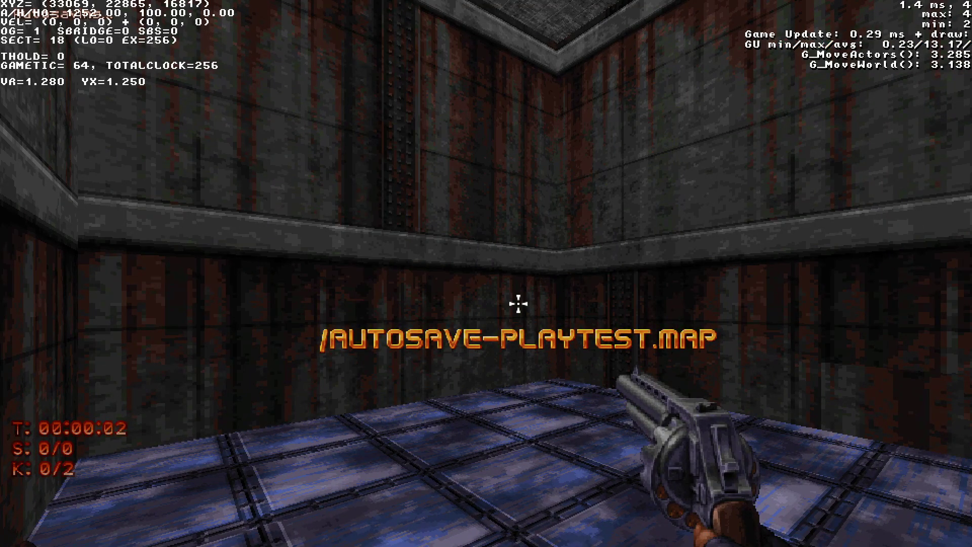
pyautogui.press('d')
pyautogui.press('s')
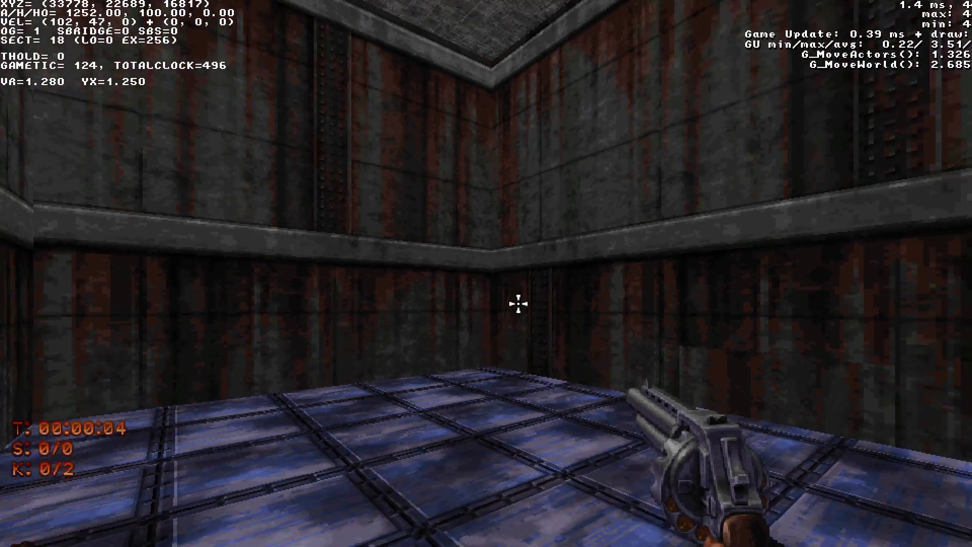
pyautogui.press('d')
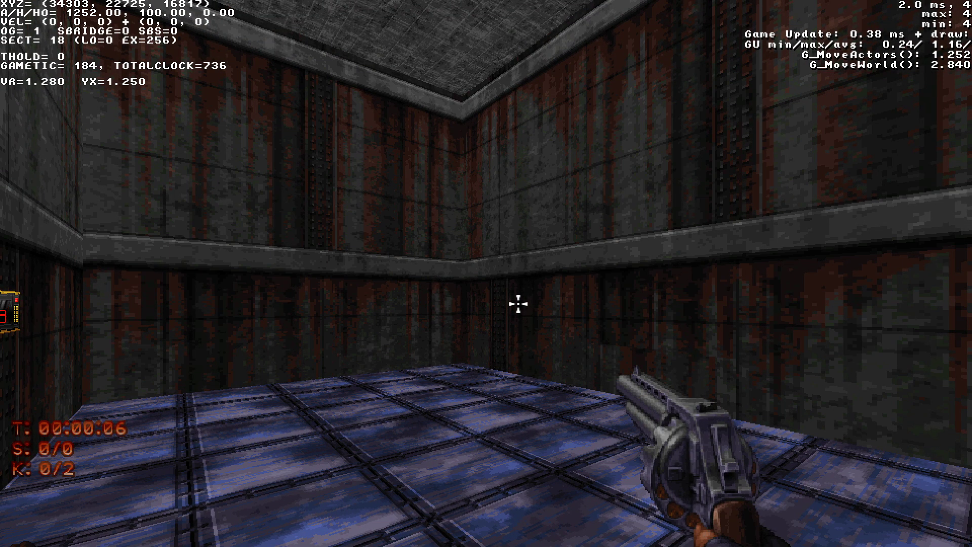
pyautogui.press('d')
pyautogui.press('w')
pyautogui.rightClick(519, 304)
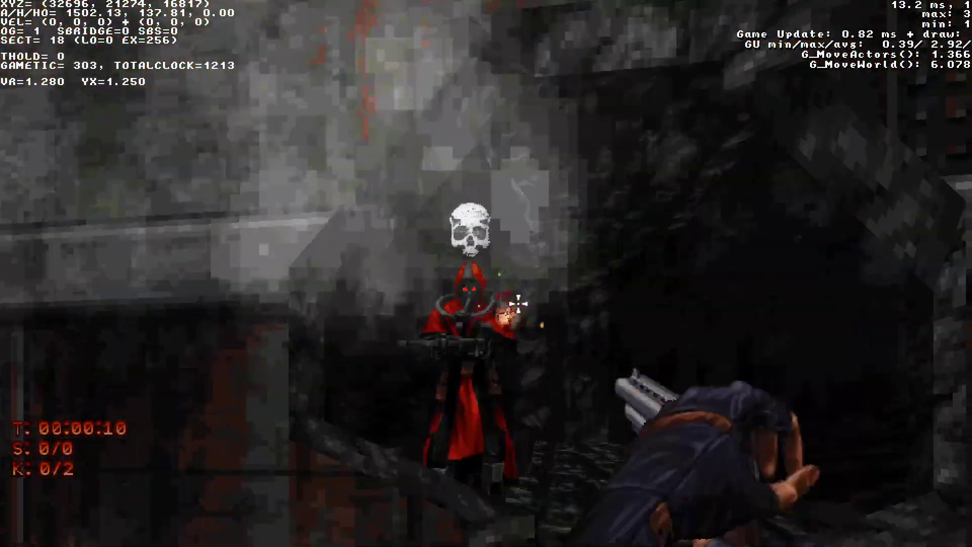
# Fight the ambushing enemy in the blasted opening and walk through the rock hole back into the room.
pyautogui.press('w')
pyautogui.press('s')
pyautogui.press('r')
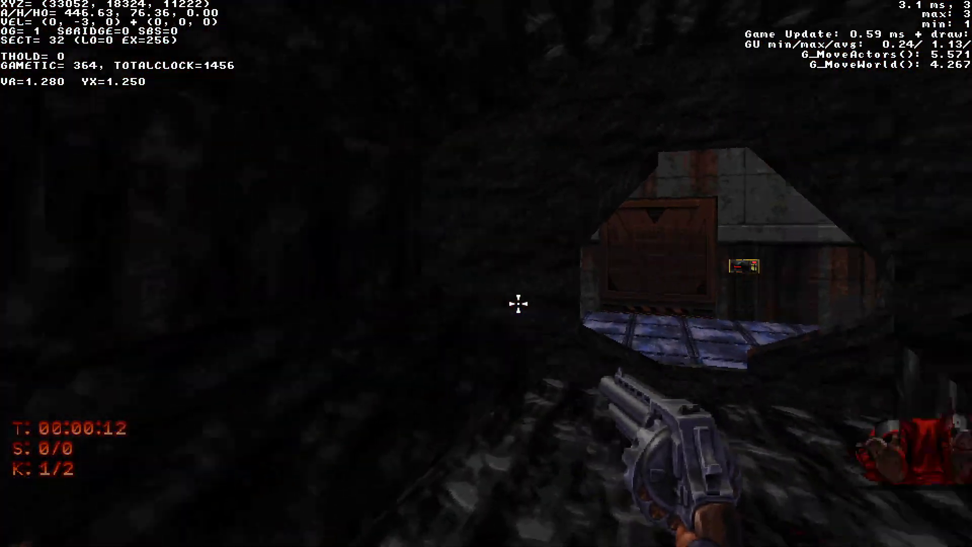
pyautogui.press('s')
pyautogui.press('w')
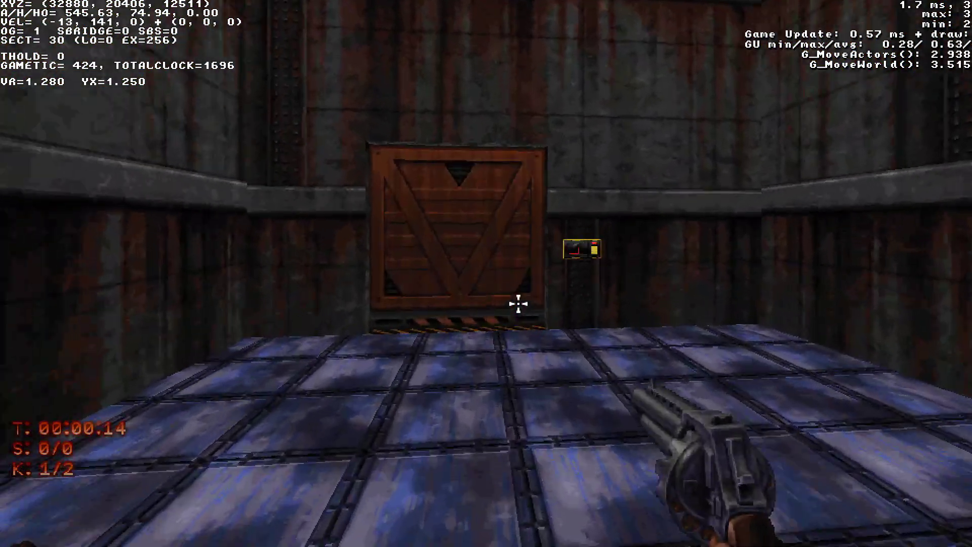
# Give the player all keycards with a cheat and test unlocking and passing through the crate-textured door.
pyautogui.press('g')
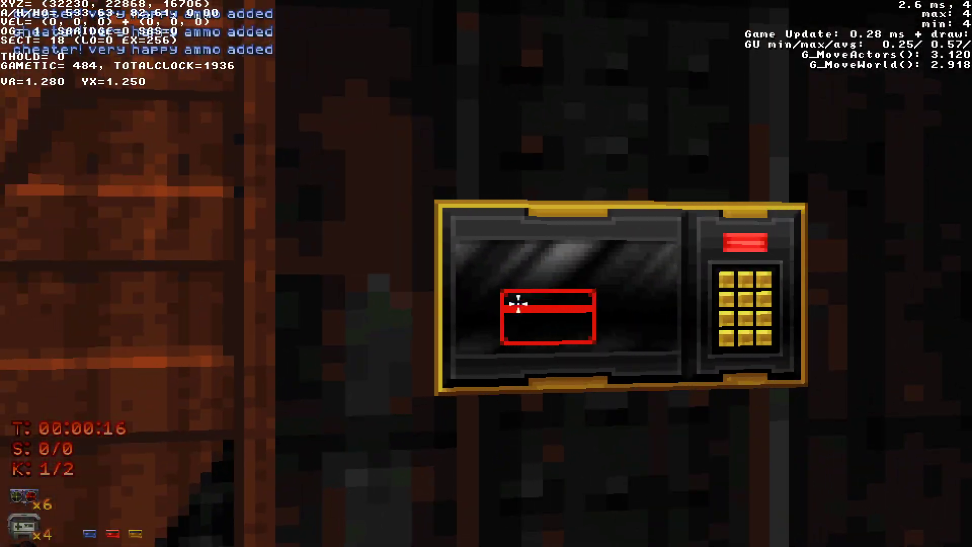
pyautogui.press('a')
pyautogui.press('e')
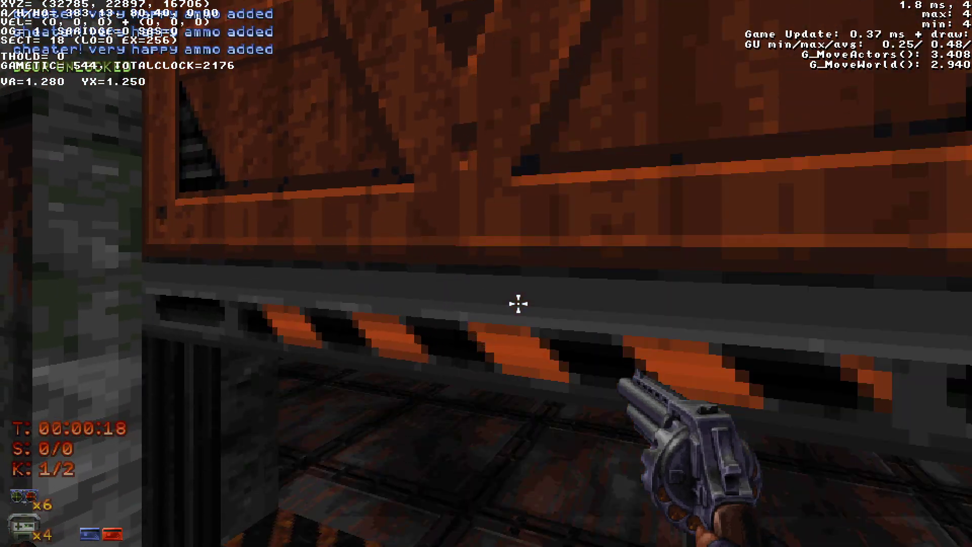
pyautogui.press('e')
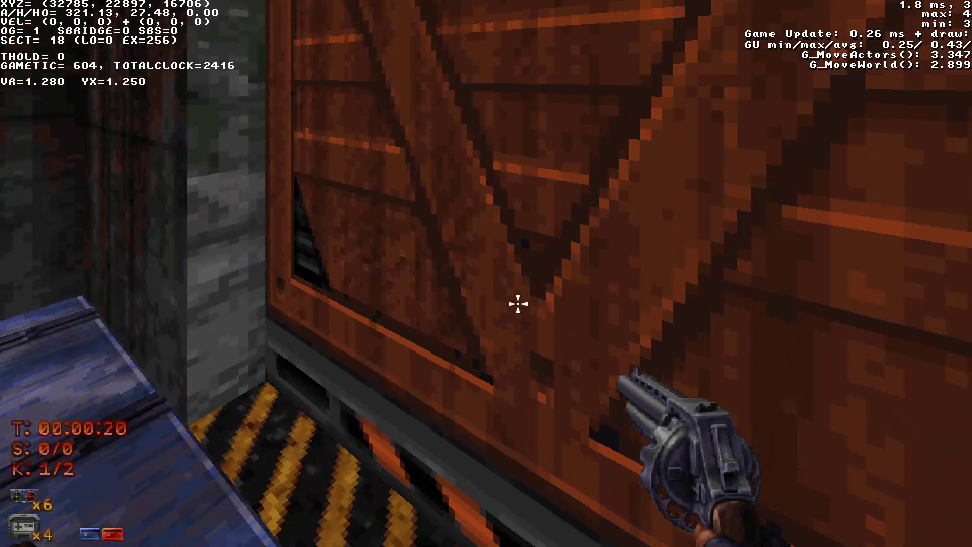
pyautogui.press('e')
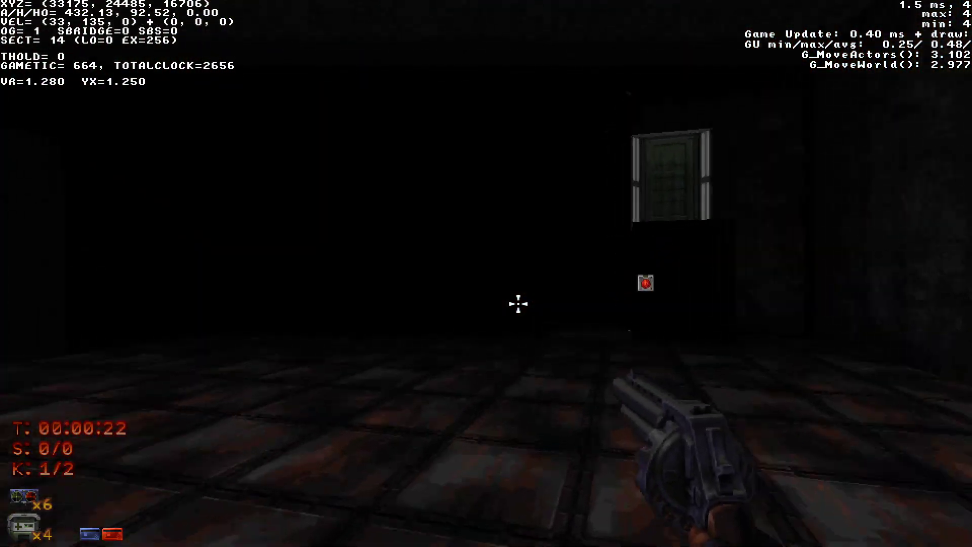
# Cross the dark room in the playtest to the red switch and activate it.
pyautogui.press('w')
pyautogui.press('e')
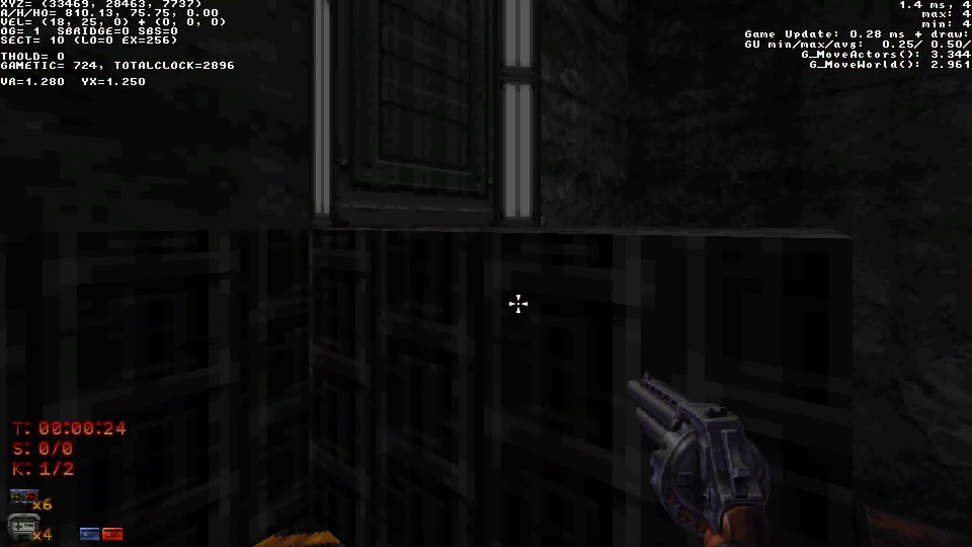
pyautogui.press('w')
pyautogui.press('s')
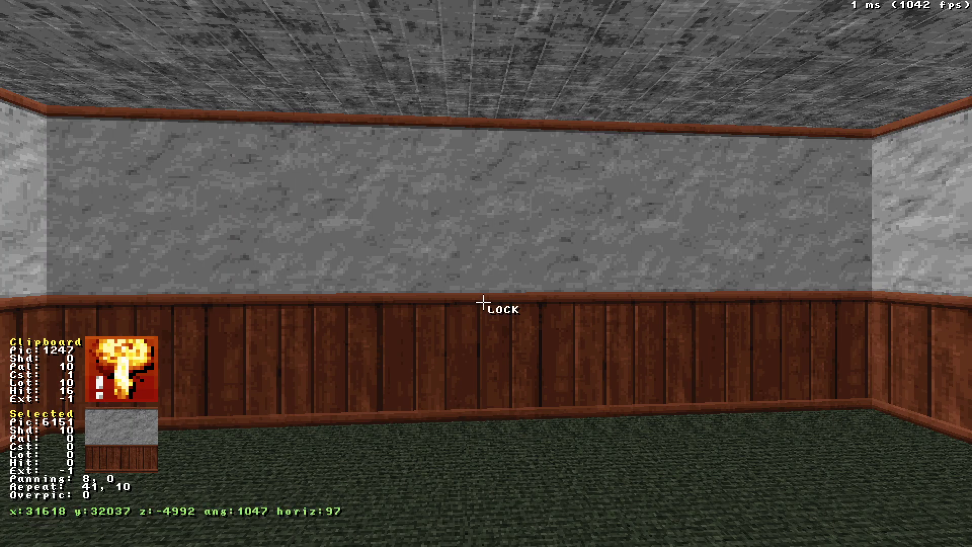
# Place an A_SECRETS_LEFT sprite, tile 5893, on the dark room's floor in the 3D view.
pyautogui.press('Up')
pyautogui.press('Right')
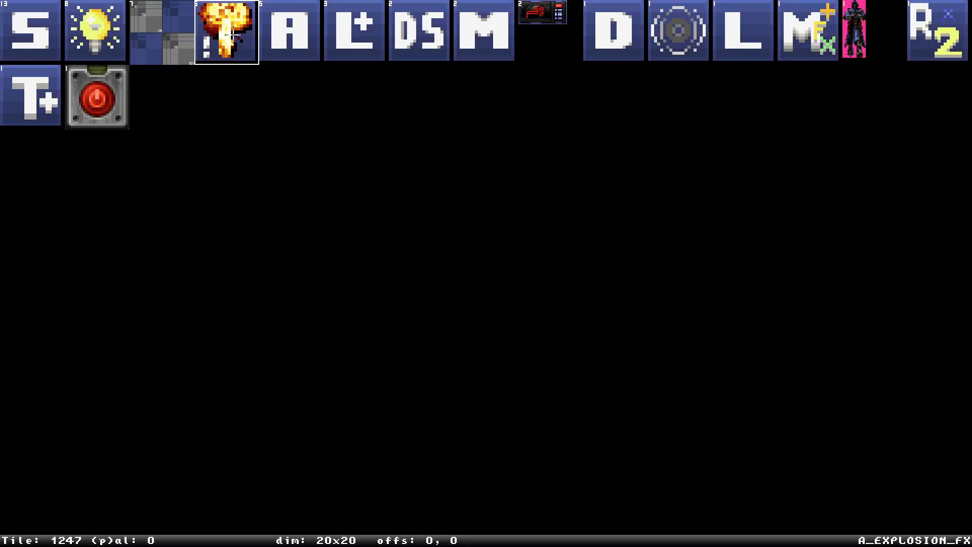
pyautogui.press('e')
pyautogui.press('e')
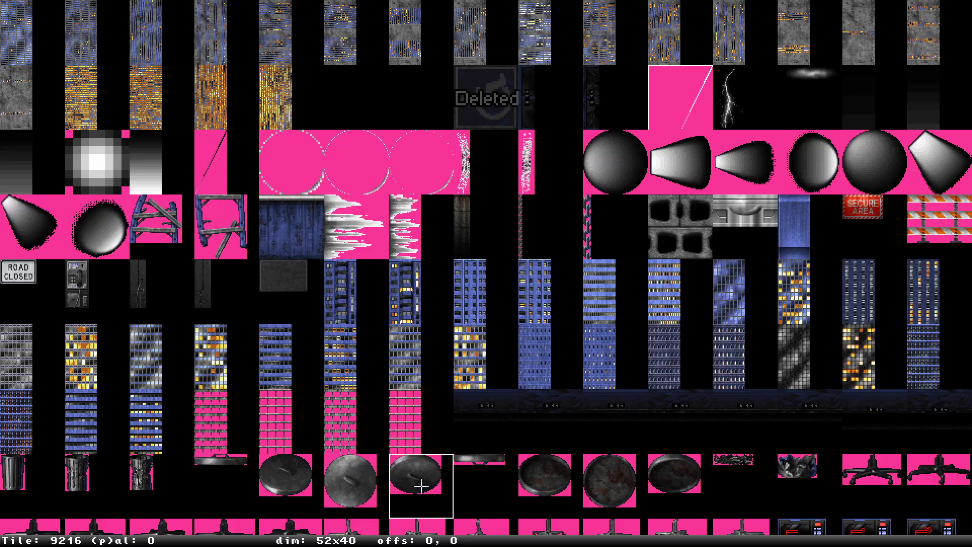
pyautogui.press('pageup')
pyautogui.press('pageup')
pyautogui.press('pageup')
pyautogui.press('pageup')
pyautogui.press('pageup')
pyautogui.press('pageup')
pyautogui.press('pageup')
pyautogui.press('pageup')
pyautogui.press('pageup')
pyautogui.press('pageup')
pyautogui.press('pageup')
pyautogui.press('pageup')
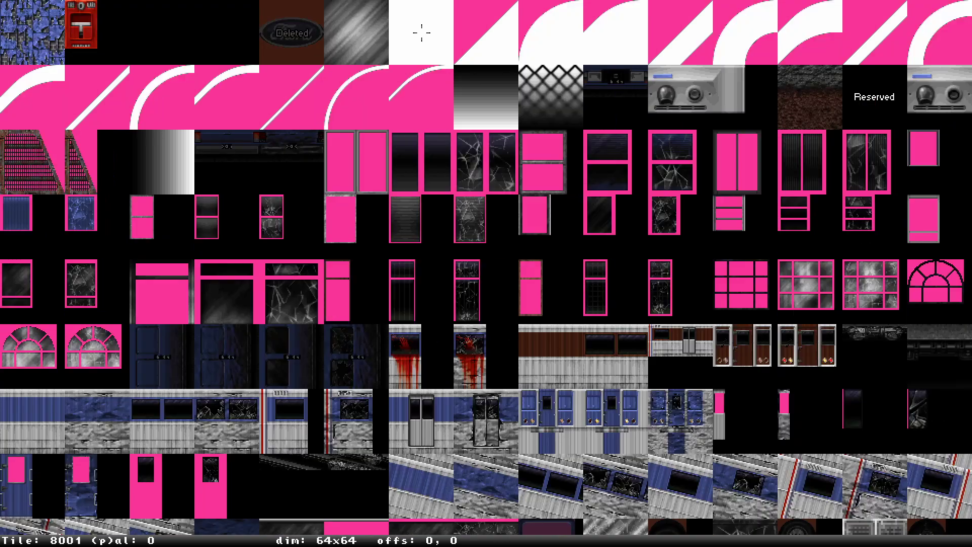
pyautogui.press('pageup')
pyautogui.press('pageup')
pyautogui.press('pageup')
pyautogui.press('pageup')
pyautogui.press('pageup')
pyautogui.press('pageup')
pyautogui.press('pageup')
pyautogui.press('pageup')
pyautogui.press('pageup')
pyautogui.press('pageup')
pyautogui.press('pageup')
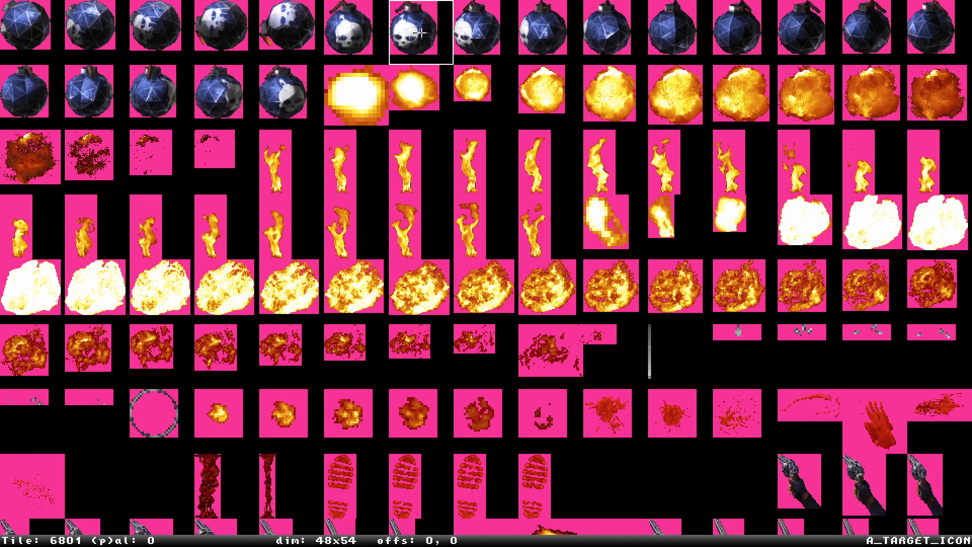
pyautogui.press('pageup')
pyautogui.press('pageup')
pyautogui.press('pageup')
pyautogui.press('pageup')
pyautogui.press('pageup')
pyautogui.press('pageup')
pyautogui.press('pageup')
pyautogui.press('pageup')
pyautogui.press('pageup')
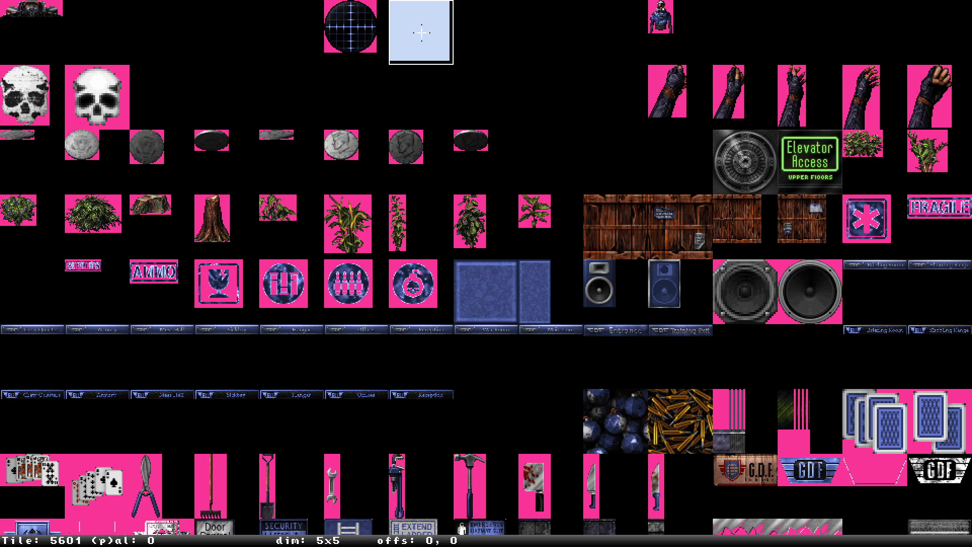
pyautogui.press('pageup')
pyautogui.press('pageup')
pyautogui.press('pageup')
pyautogui.press('pageup')
pyautogui.press('pagedown')
pyautogui.press('pagedown')
pyautogui.press('pagedown')
pyautogui.press('pagedown')
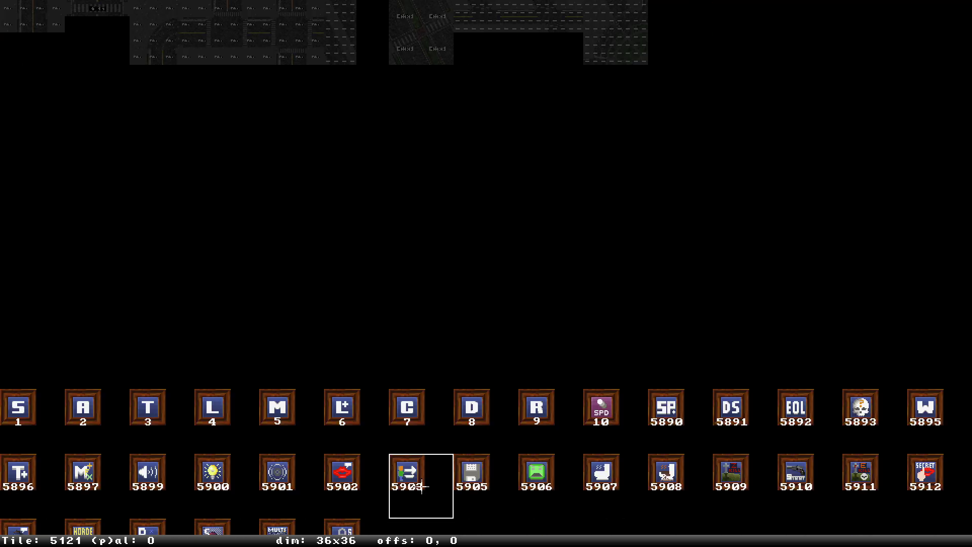
pyautogui.press('pagedown')
pyautogui.press('pagedown')
pyautogui.press('pagedown')
pyautogui.press('pagedown')
pyautogui.press('pagedown')
pyautogui.press('Up')
pyautogui.press('Up')
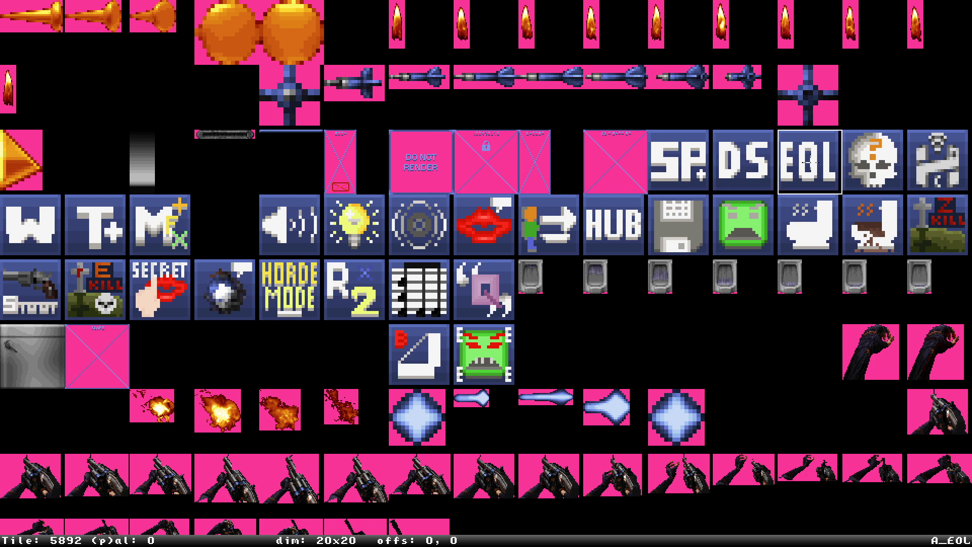
pyautogui.click(873, 161)
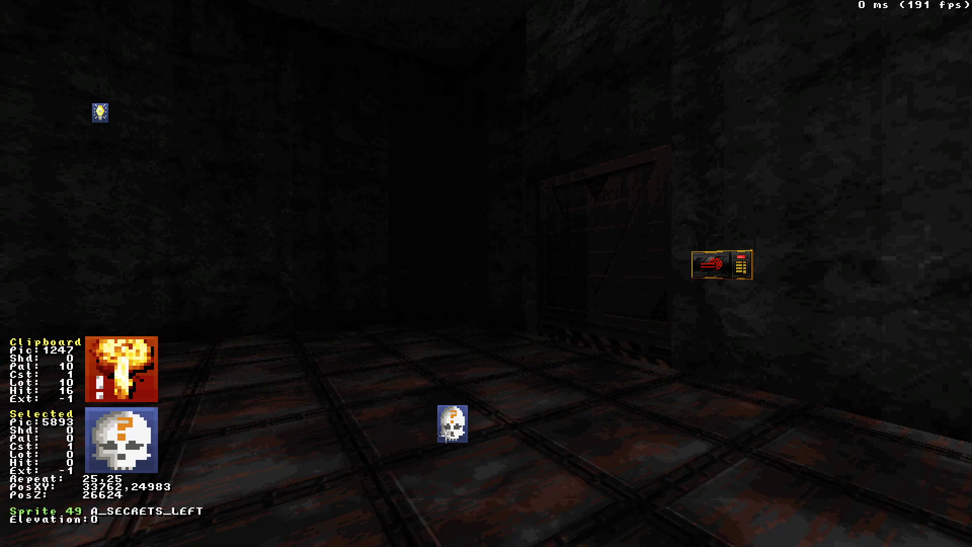
# Examine the A_SECRETS_LEFT sprite and its location in the 2D map and the 3D view.
pyautogui.press('KP_Enter')
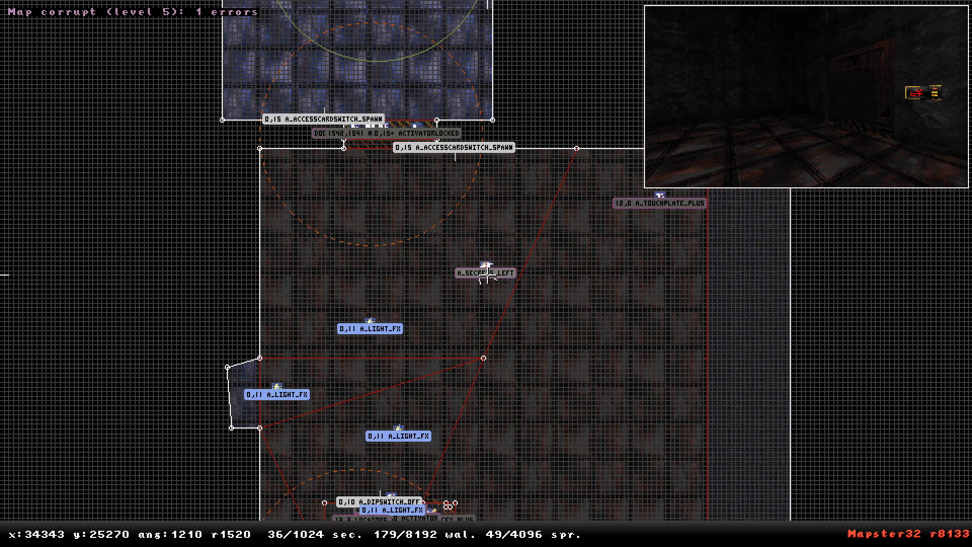
pyautogui.press('Down')
pyautogui.moveTo(487, 275); pyautogui.dragTo(342, 152)
pyautogui.press('KP_Enter')
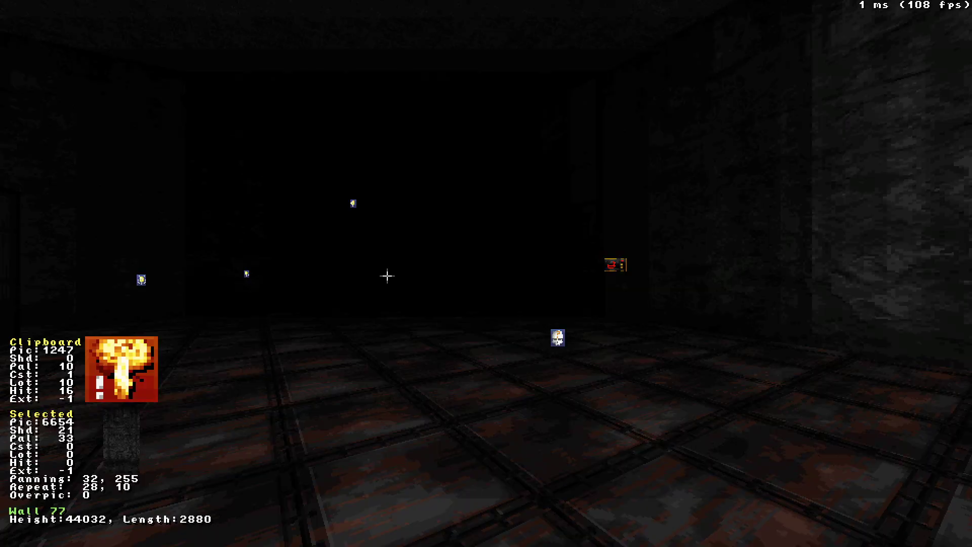
pyautogui.press('Up')
pyautogui.click(479, 324)
pyautogui.press('Up')
pyautogui.press('Down')
pyautogui.press('Up')
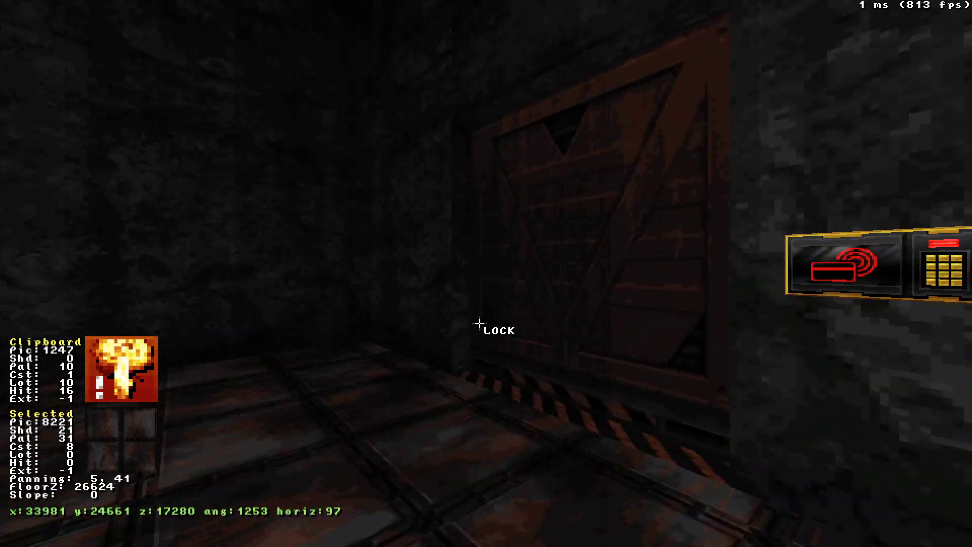
# Copy the A_SECRETS_LEFT sprite and paste a duplicate beside it on the floor.
pyautogui.press('Down')
pyautogui.moveTo(479, 324); pyautogui.dragTo(479, 324)
pyautogui.press('Tab')
pyautogui.press('s')
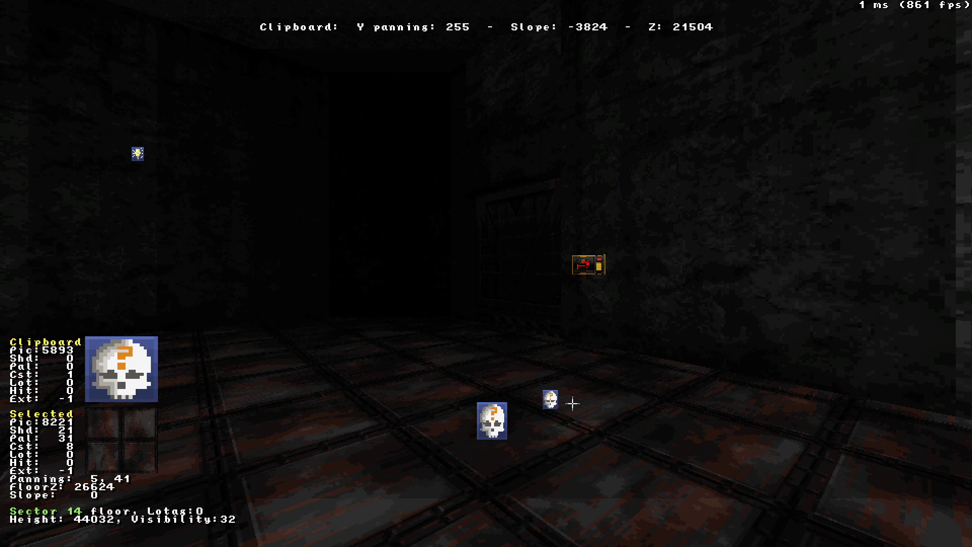
# Change the duplicate sprite's tile to A_SECRET, 5912, and read its tag help in the 2D view.
pyautogui.press('v')
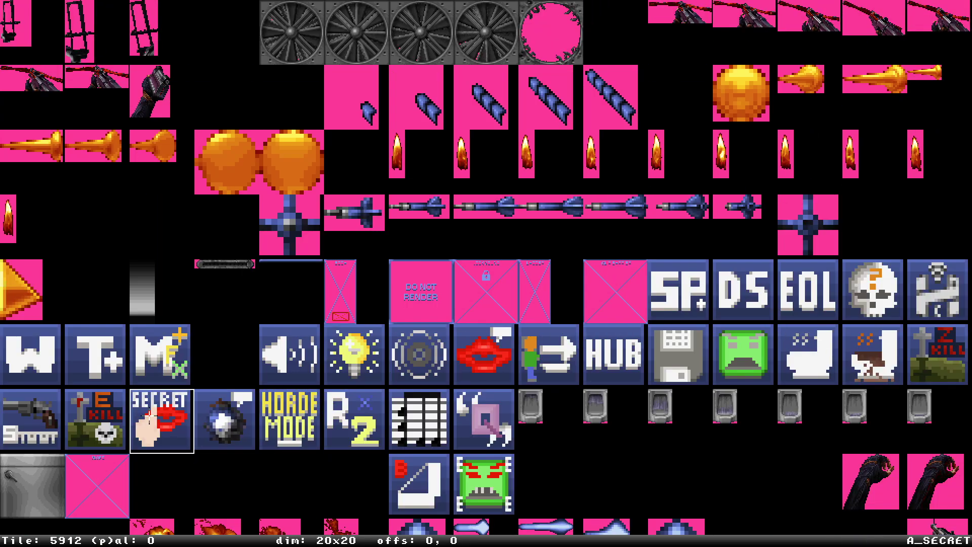
pyautogui.click(149, 417)
pyautogui.press('v')
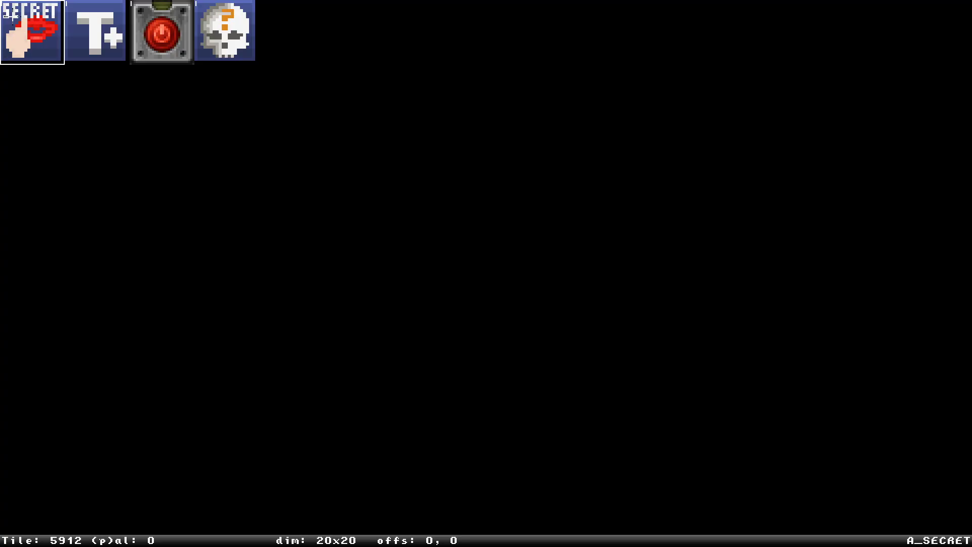
pyautogui.click(32, 33)
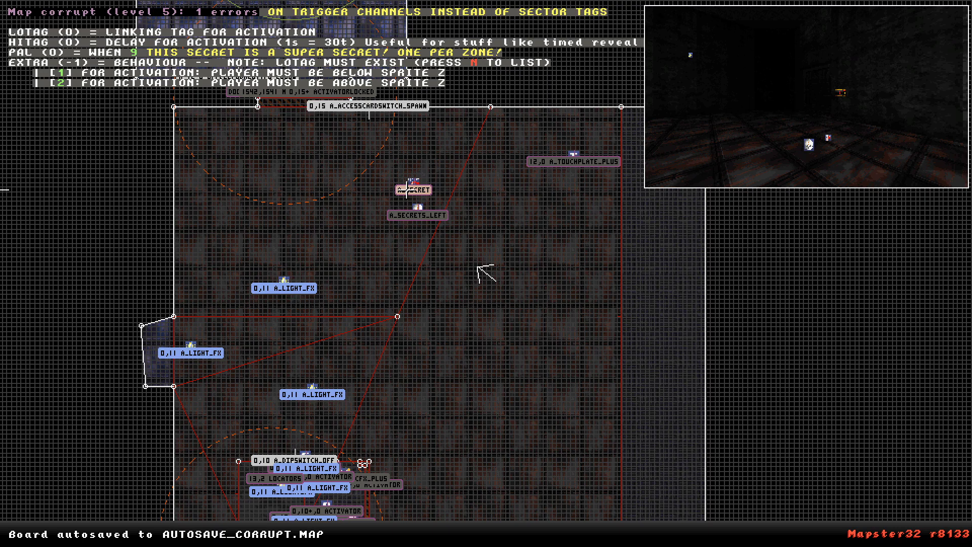
pyautogui.press('KP_Enter')
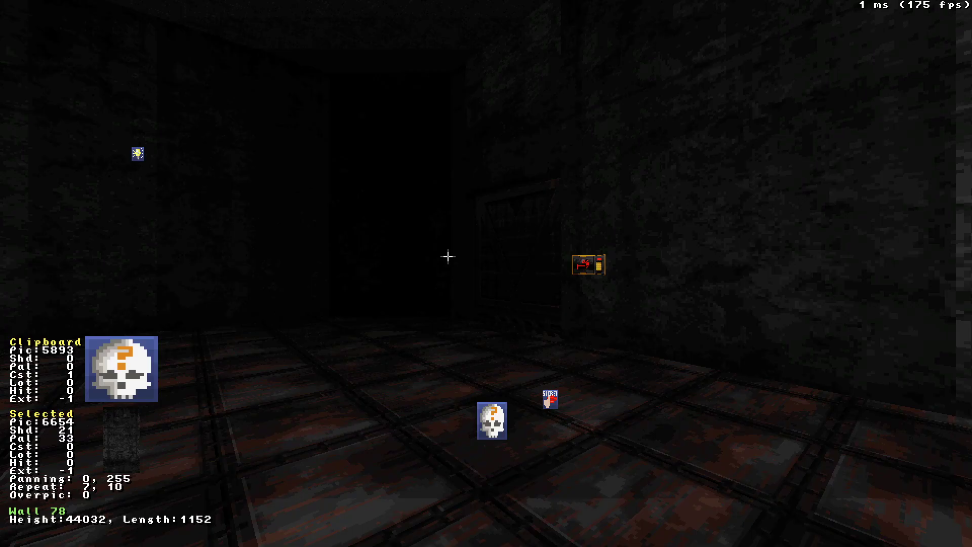
# Delete the A_SECRET sprite from the dark room's floor.
pyautogui.press('Down')
pyautogui.press('Left')
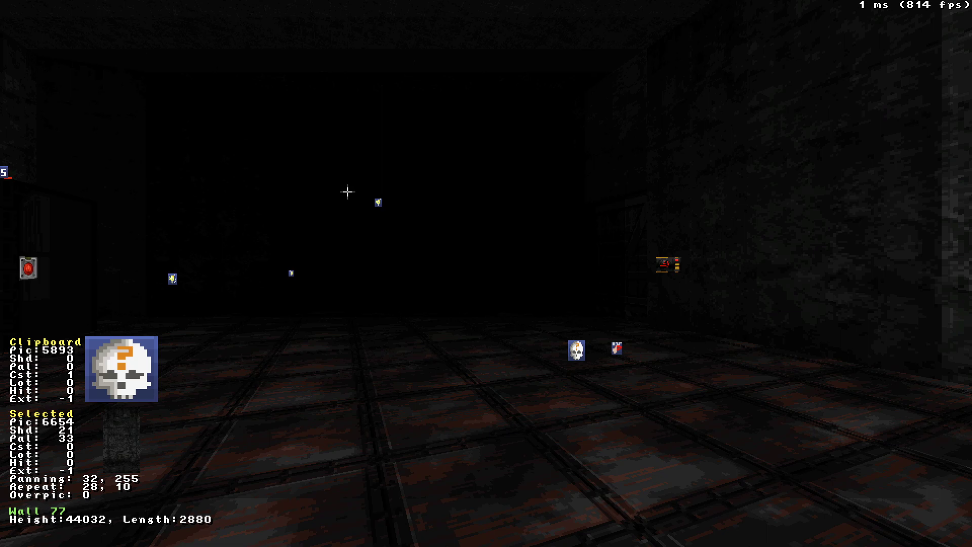
pyautogui.press('Up')
pyautogui.press('Right')
pyautogui.press('Delete')
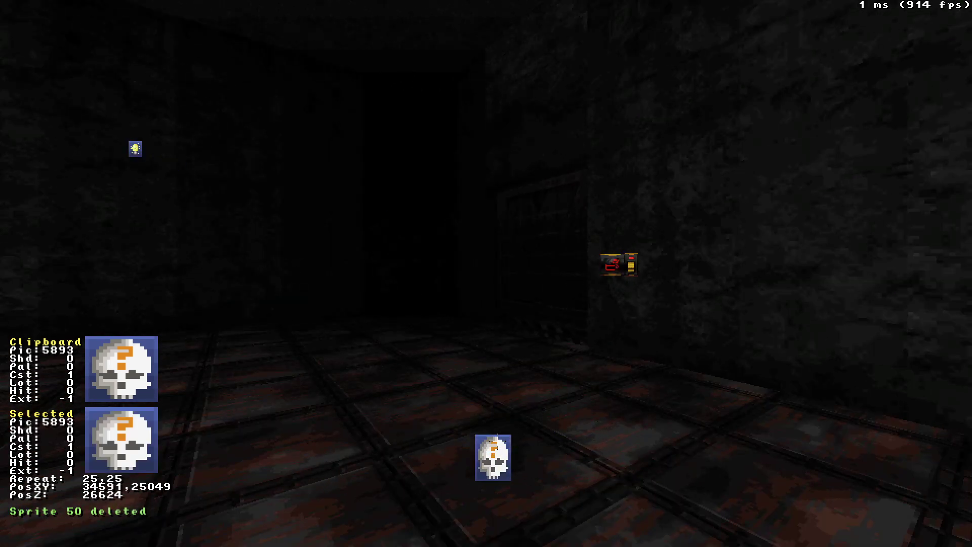
# Change the remaining A_SECRETS_LEFT sprite's tile to A_EOL, 5892, and view its tag help in the 2D map.
pyautogui.press('KP_Enter')
pyautogui.press('KP_Enter')
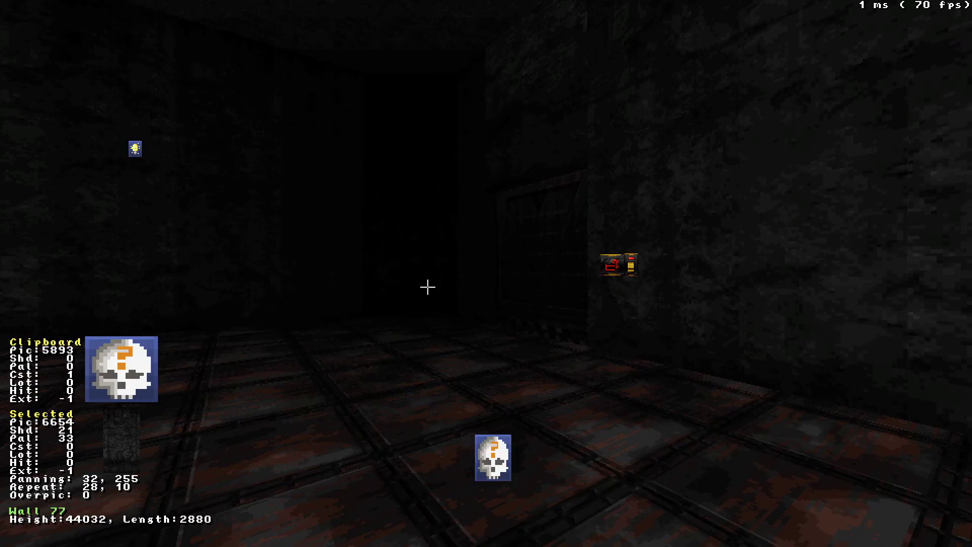
pyautogui.press('v')
pyautogui.click(805, 481)
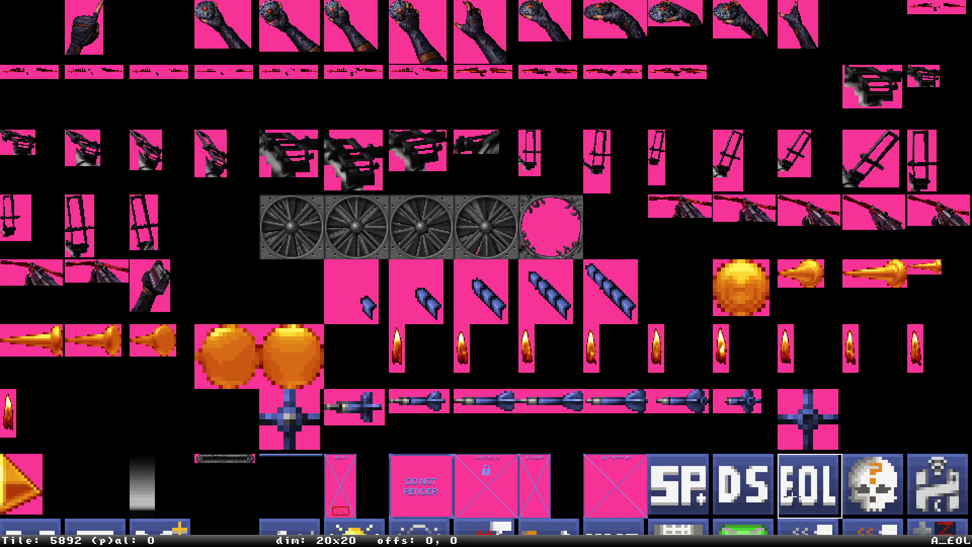
pyautogui.press('Return')
pyautogui.press('KP_Enter')
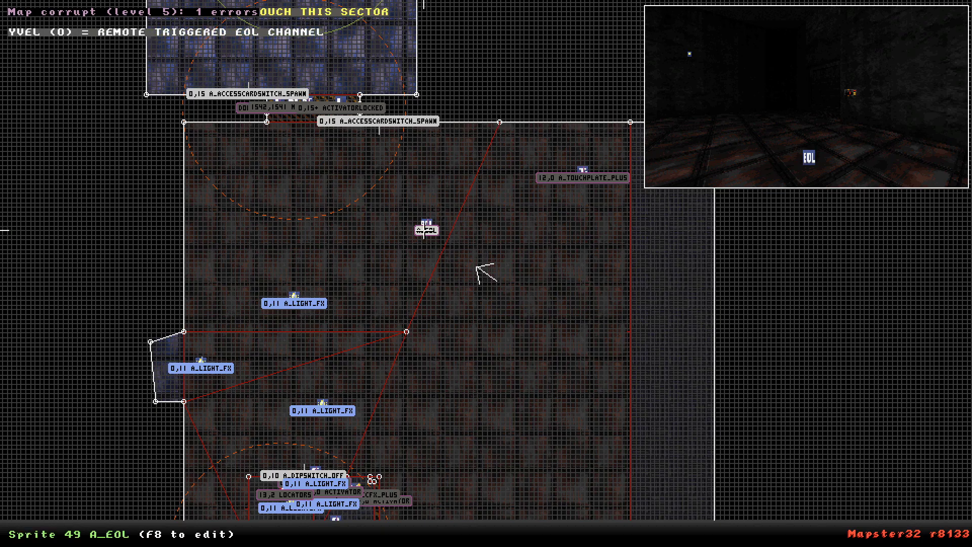
# Apply palette 9 to the A_EOL sprite on the dark room's floor and undo the palette change.
pyautogui.press('KP_Enter')
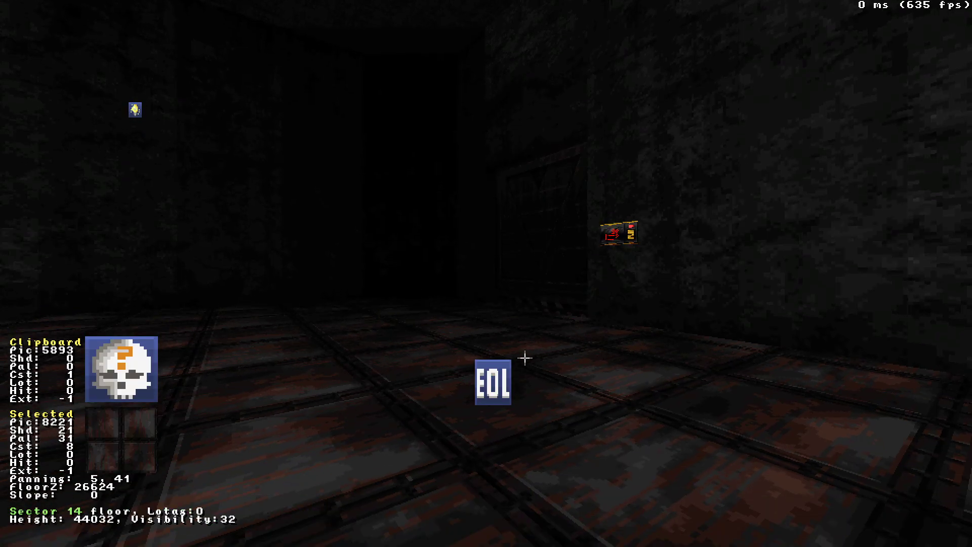
pyautogui.hotkey('alt', 'p')
pyautogui.write('9')
pyautogui.press('Return')
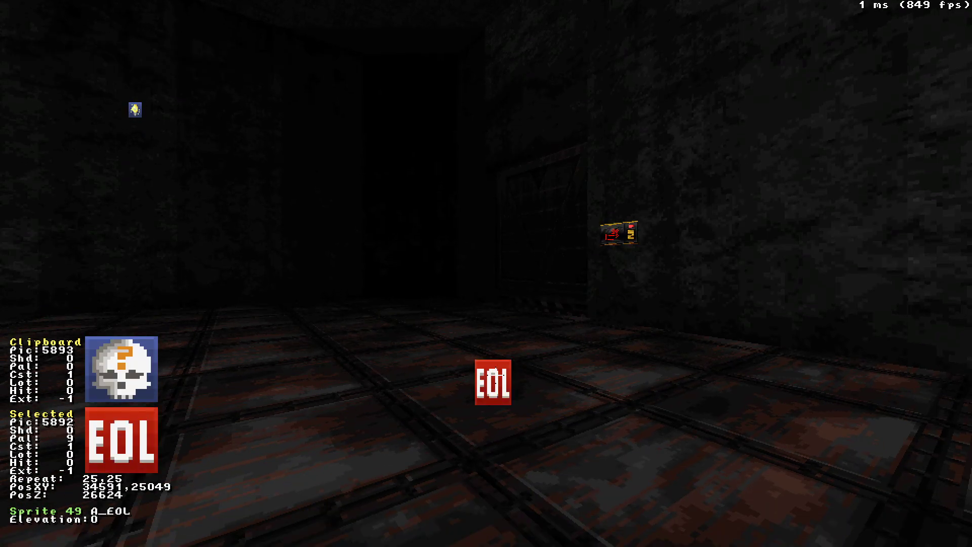
pyautogui.press('ctrl')
pyautogui.hotkey('ctrl', 'z')
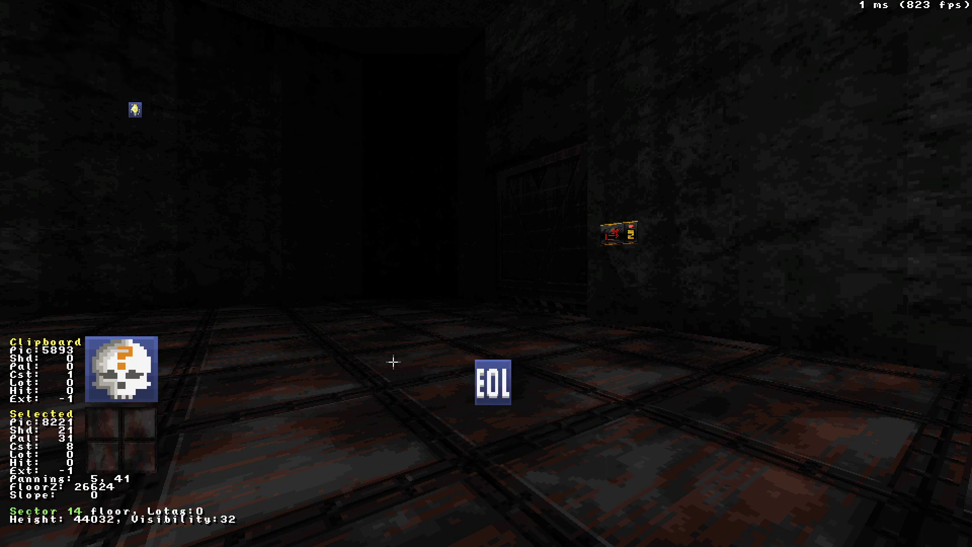
# Examine the A_EOL sprite in the dark room and read its tag help in the 2D map.
pyautogui.moveTo(563, 454); pyautogui.dragTo(563, 454)
pyautogui.press('a')
pyautogui.press('Down')
pyautogui.press('Left')
pyautogui.press('Right')
pyautogui.press('Up')
pyautogui.press('z')
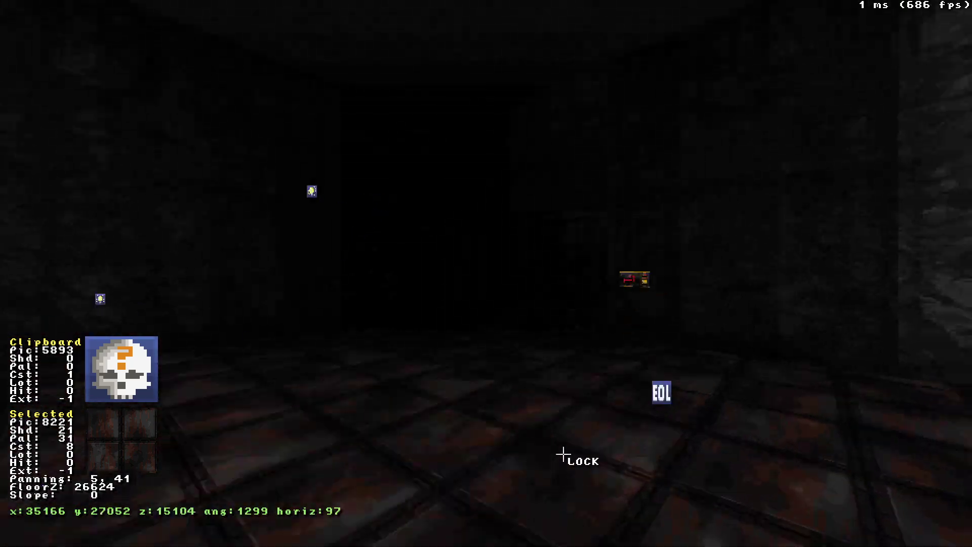
pyautogui.press('Down')
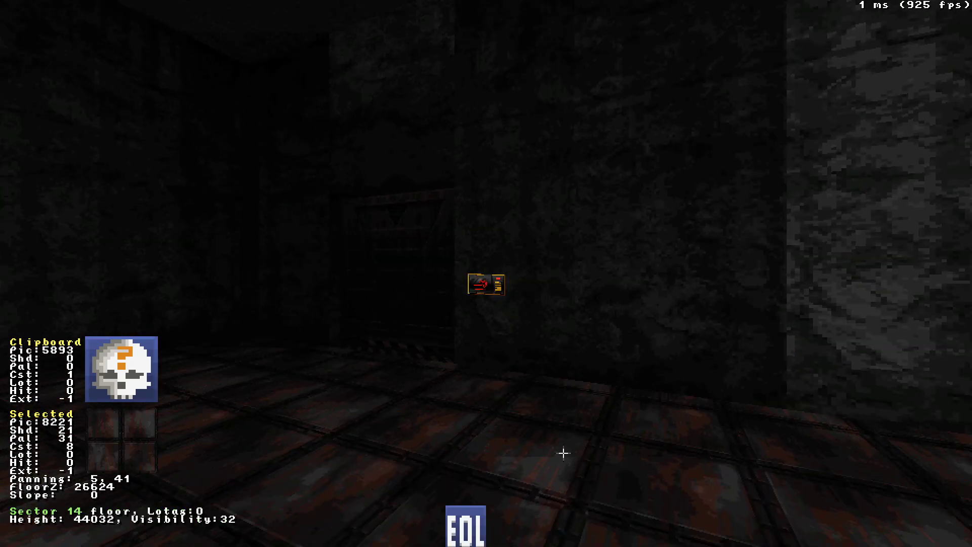
pyautogui.moveTo(575, 468); pyautogui.dragTo(575, 468)
pyautogui.press('KP_Enter')
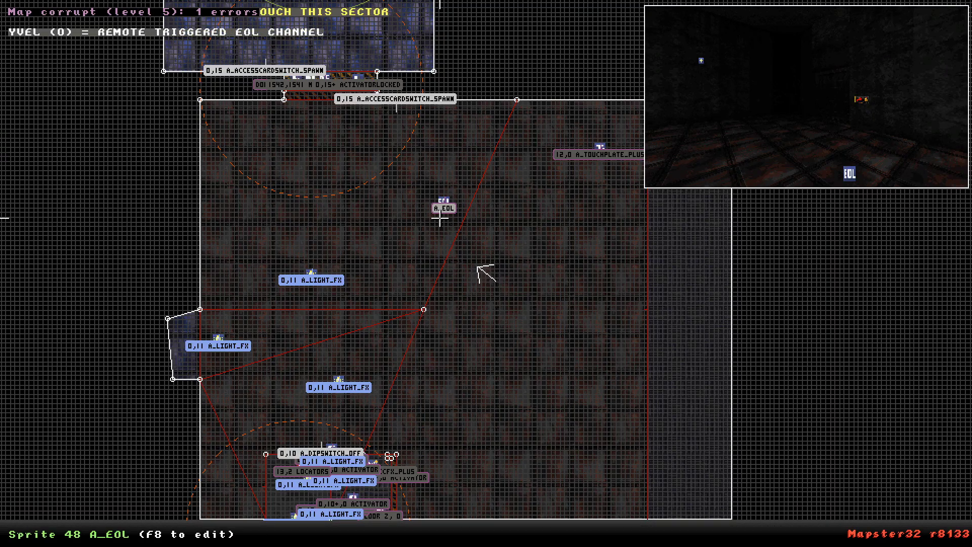
# Move the A_EOL sprite from the dark room into the green-carpeted room, near the A_NEWRESPAWN sprite.
pyautogui.press('KP_Enter')
pyautogui.moveTo(503, 299); pyautogui.dragTo(503, 299)
pyautogui.press('KP_Enter')
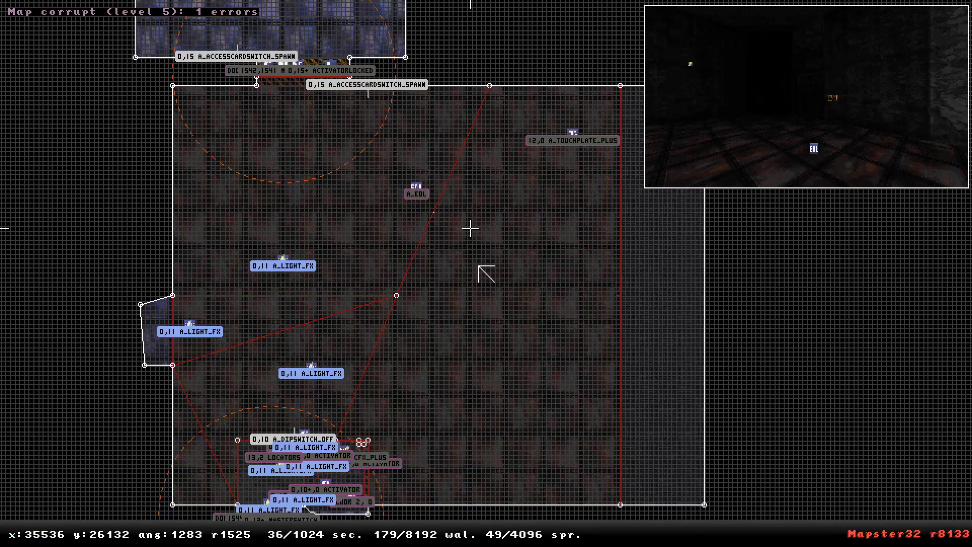
pyautogui.moveTo(408, 192); pyautogui.dragTo(486, 274)
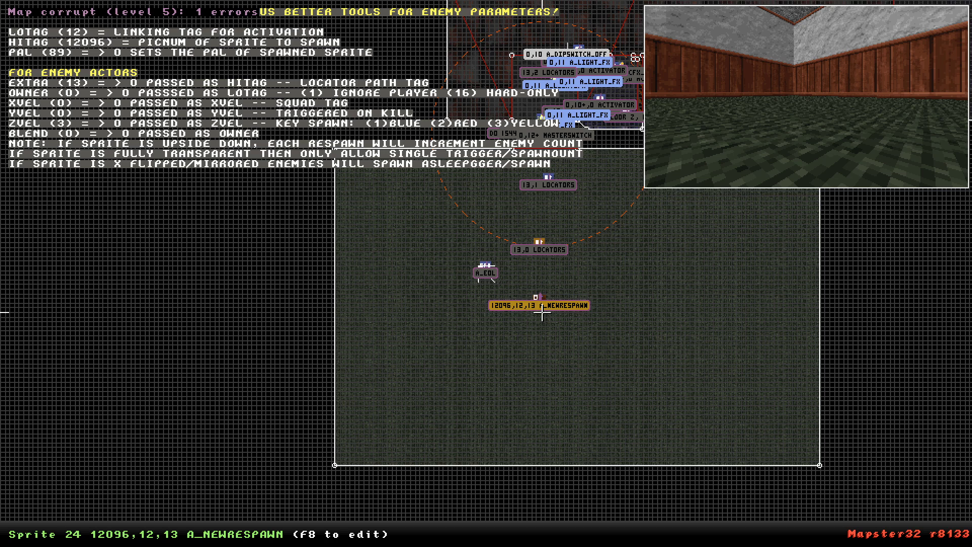
# Set the Y-vel of both the A_NEWRESPAWN sprite and the A_EOL sprite to 88, linking level end to the enemy's kill.
pyautogui.write('y')
pyautogui.write('88')
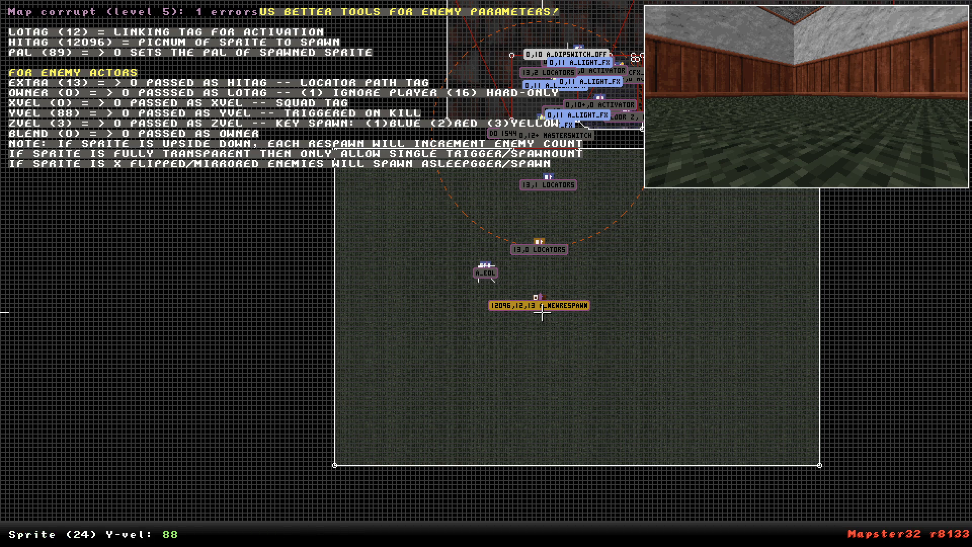
pyautogui.press('Return')
pyautogui.write('y88')
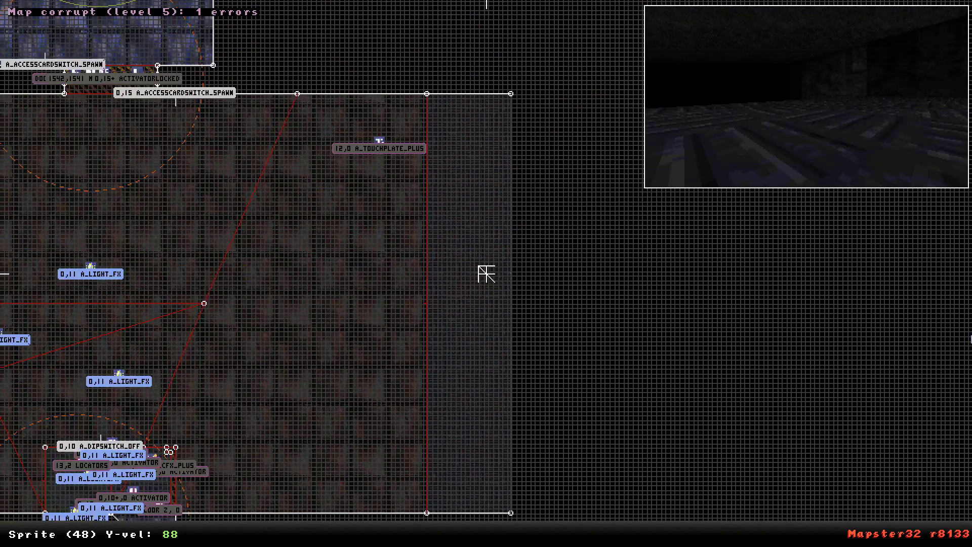
pyautogui.press('Return')
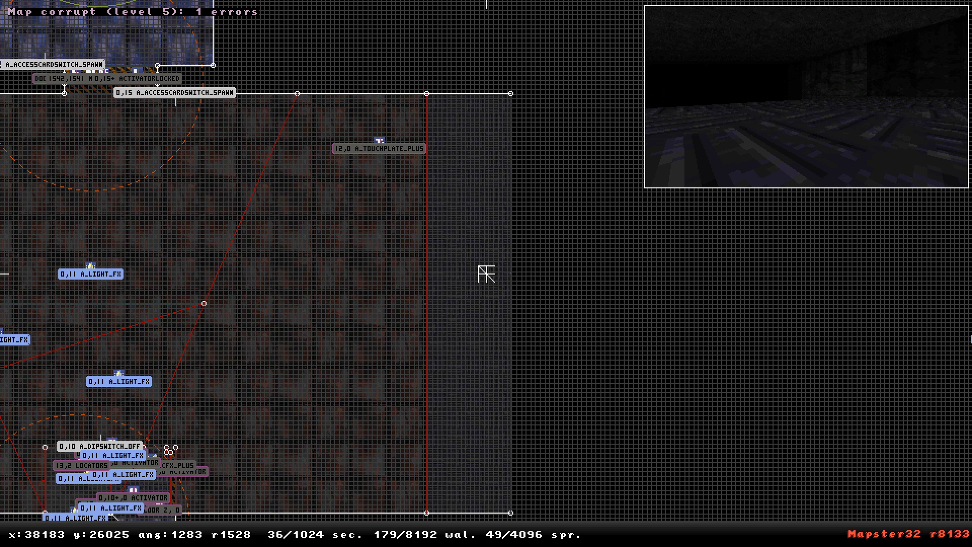
# Playtest the map, fire the revolver in the dark room, approach the red switch, and end the test with the quit console command.
pyautogui.press('Scroll_Lock')
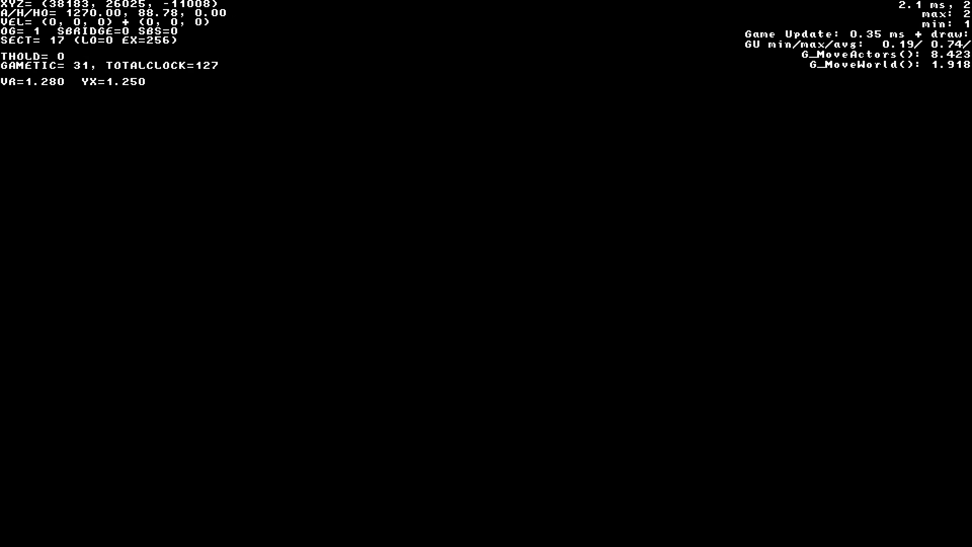
pyautogui.press('r')
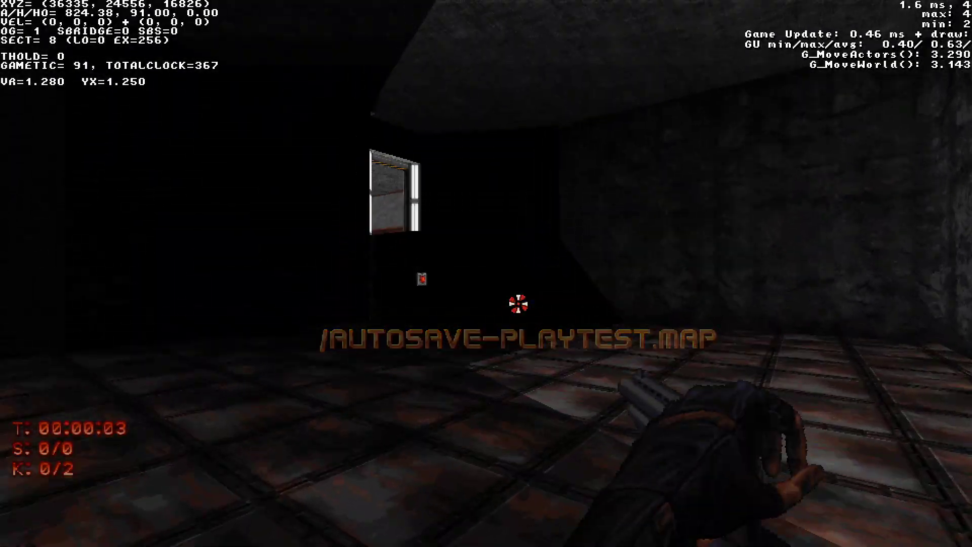
pyautogui.press('w')
pyautogui.press('ctrl')
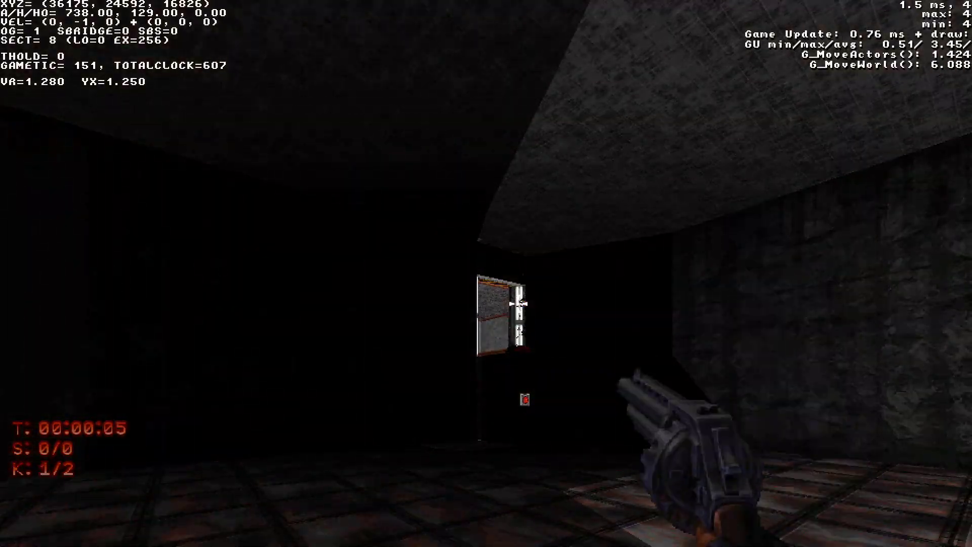
pyautogui.press('w')
pyautogui.press('r')
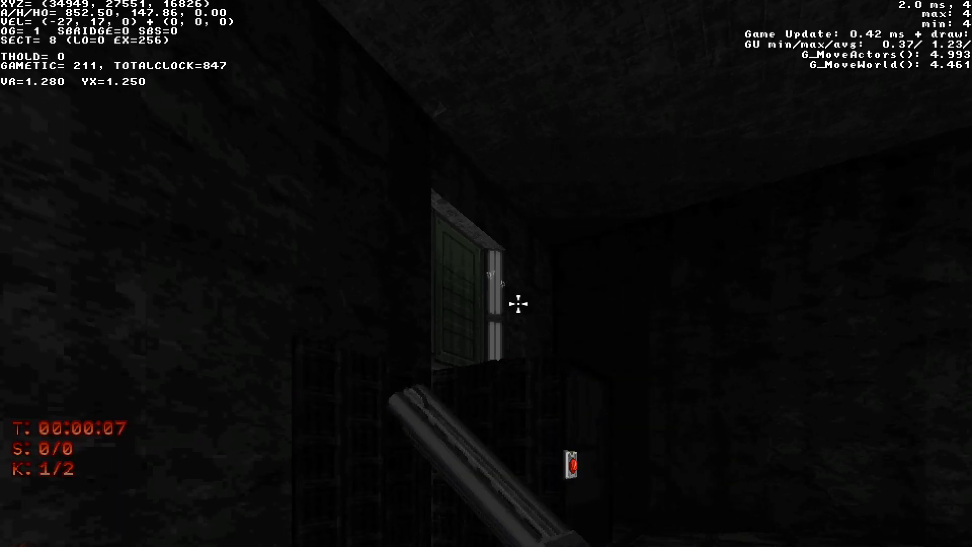
pyautogui.press('space')
pyautogui.press('Up')
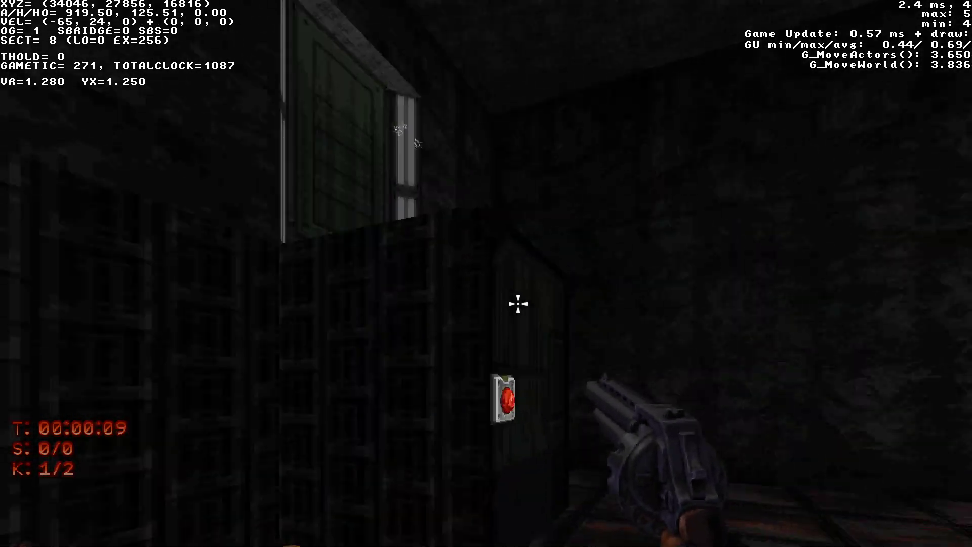
pyautogui.press('`')
pyautogui.write('quit')
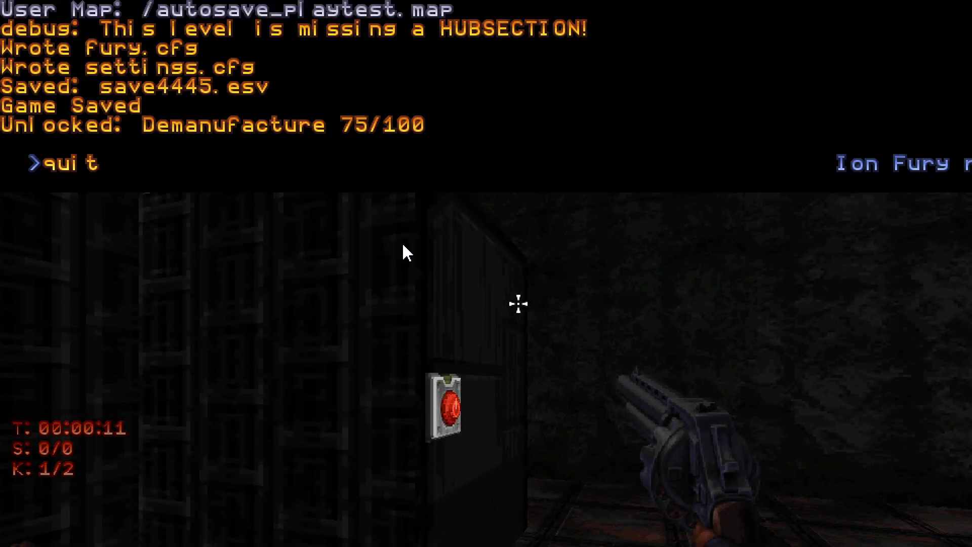
pyautogui.press('Return')
# Clear the Y-vel of the A_EOL sprite in the green-carpeted room.
pyautogui.rightClick(415, 304)
pyautogui.scroll(5, 441, 304)
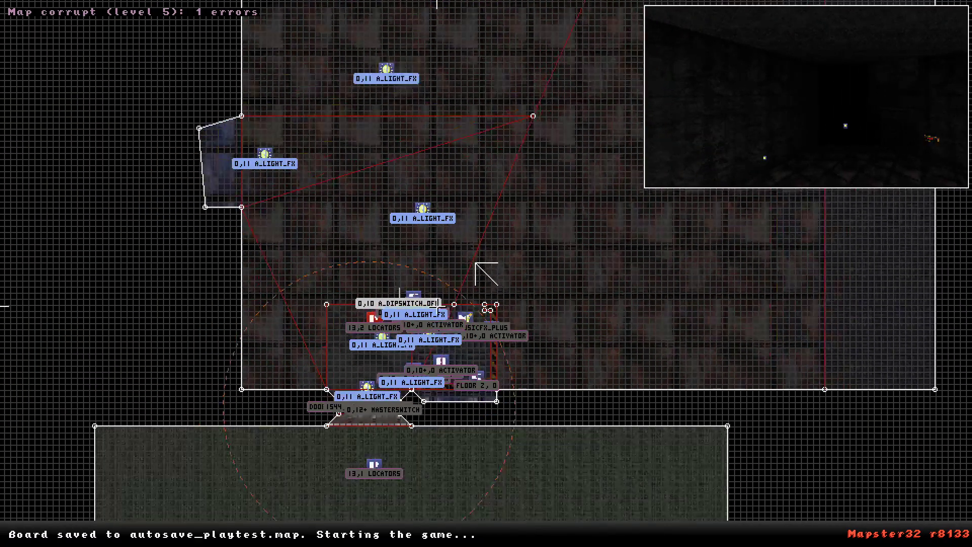
pyautogui.rightClick(400, 309)
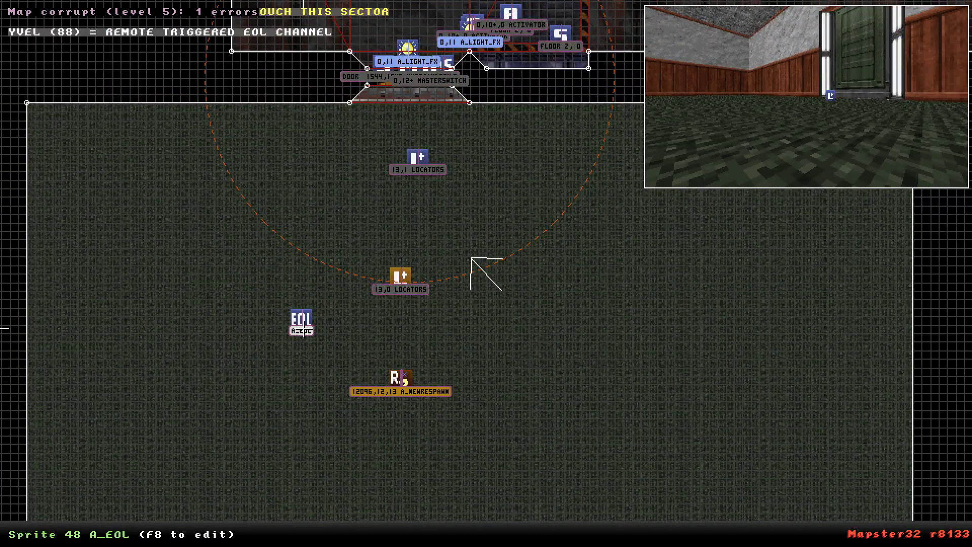
pyautogui.press('y')
pyautogui.press('BackSpace')
pyautogui.press('BackSpace')
pyautogui.press('Return')
# Playtest the map from beside the red switch and activate that switch.
pyautogui.scroll(-4, 347, 332)
pyautogui.rightClick(484, 91)
pyautogui.scroll(3, 486, 273)
pyautogui.rightClick(457, 222)
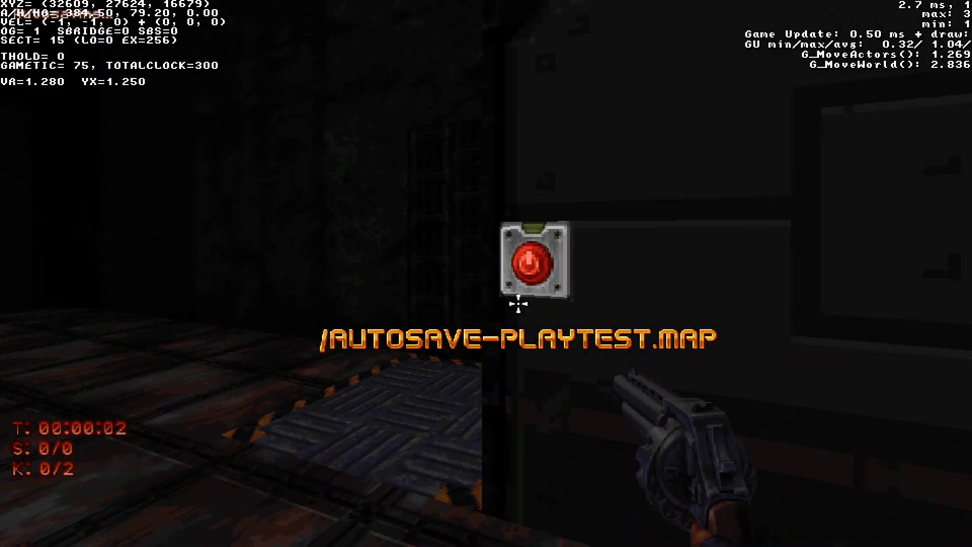
pyautogui.press('space')
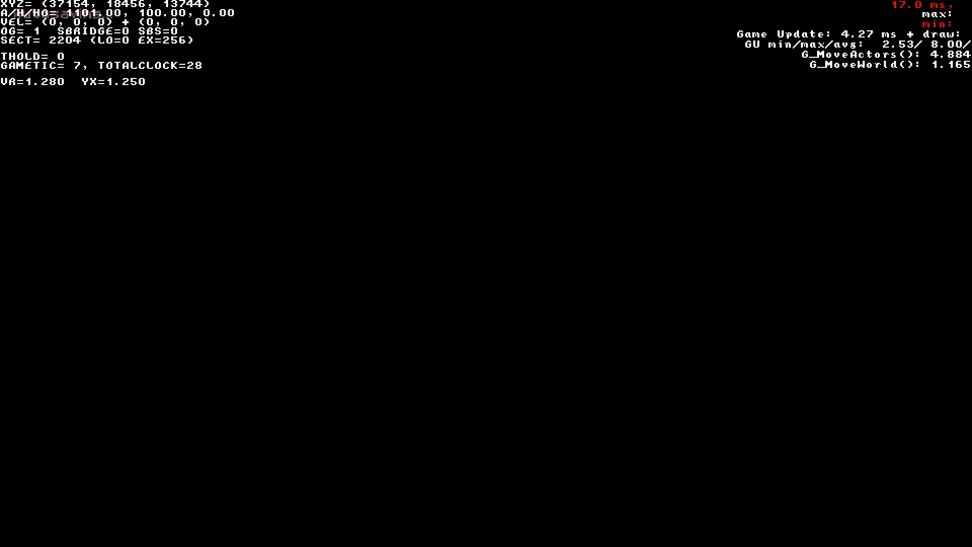
# Walk around the opening area of The All-Seeing Eye and end the test with the quit console command.
pyautogui.press('w')
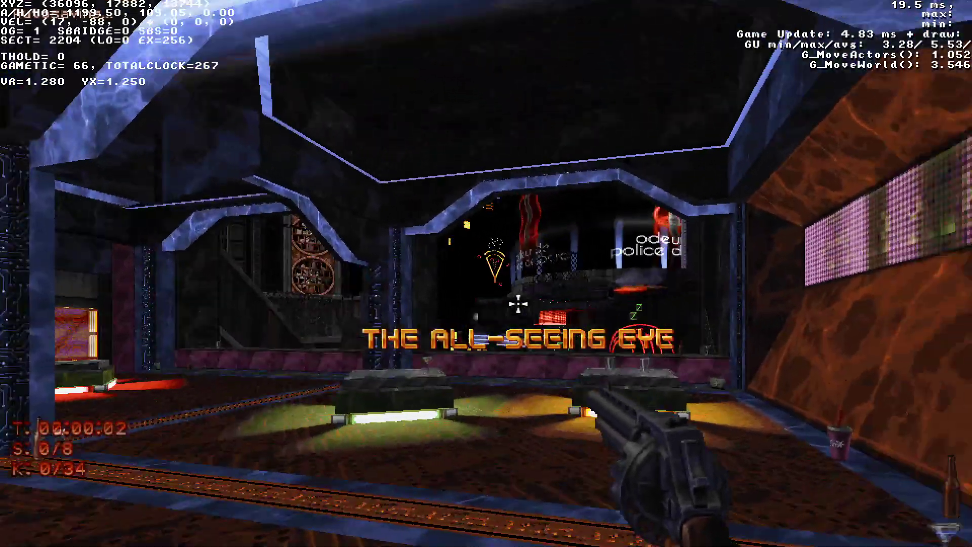
pyautogui.press('d')
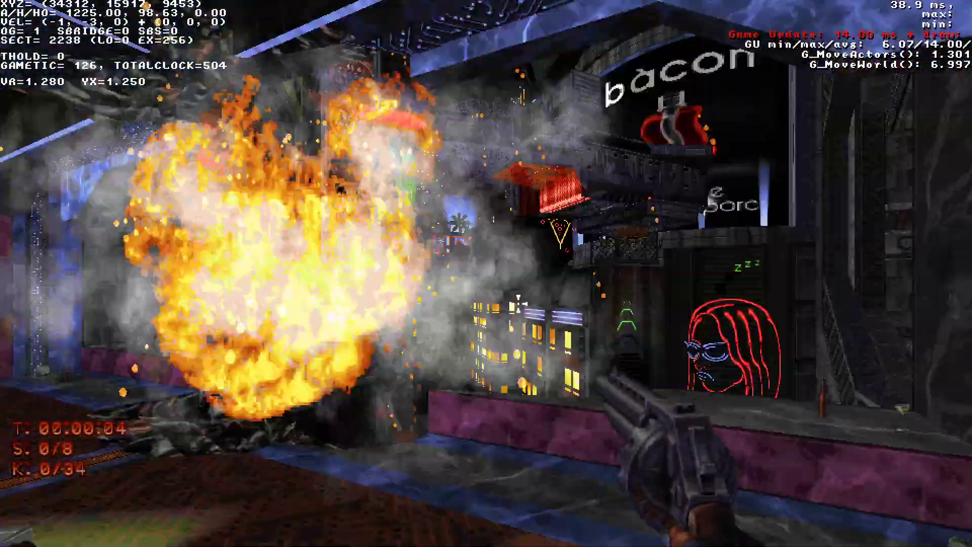
pyautogui.press('w')
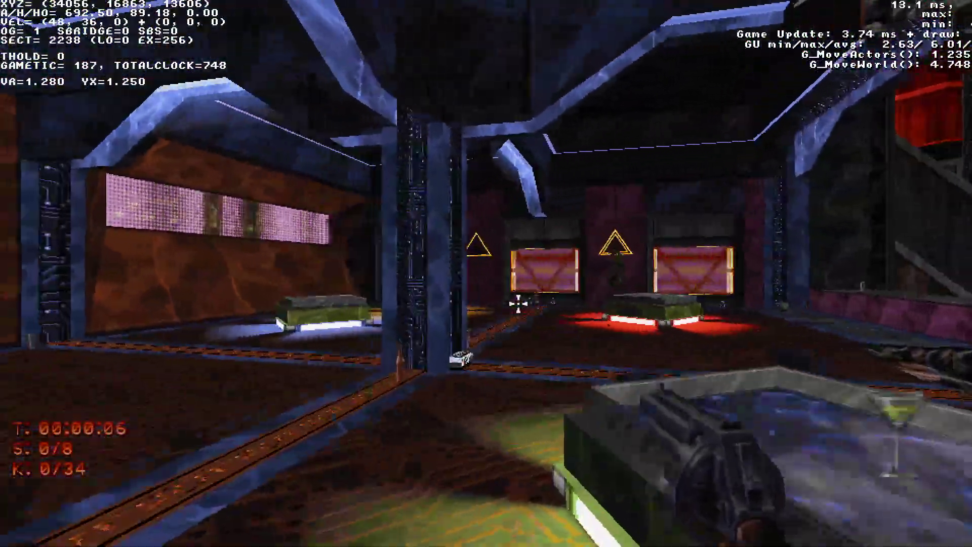
pyautogui.press('`')
pyautogui.write('quit')
pyautogui.press('Return')
# Change the A_EOL sprite in the green-carpeted room to the DS tile, 5891, in the 3D view.
pyautogui.scroll(-4, 481, 256)
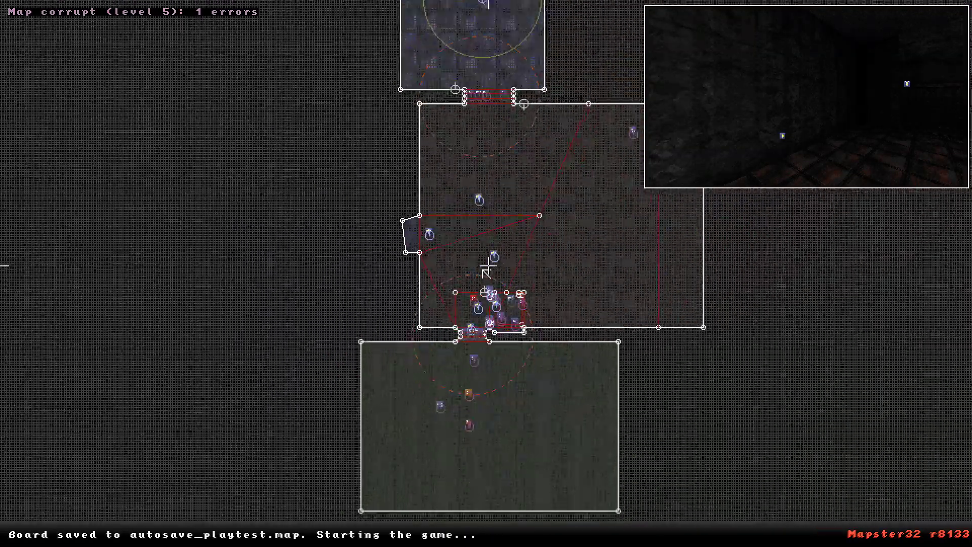
pyautogui.scroll(2, 481, 248)
pyautogui.moveTo(554, 212); pyautogui.dragTo(486, 273, button='right')
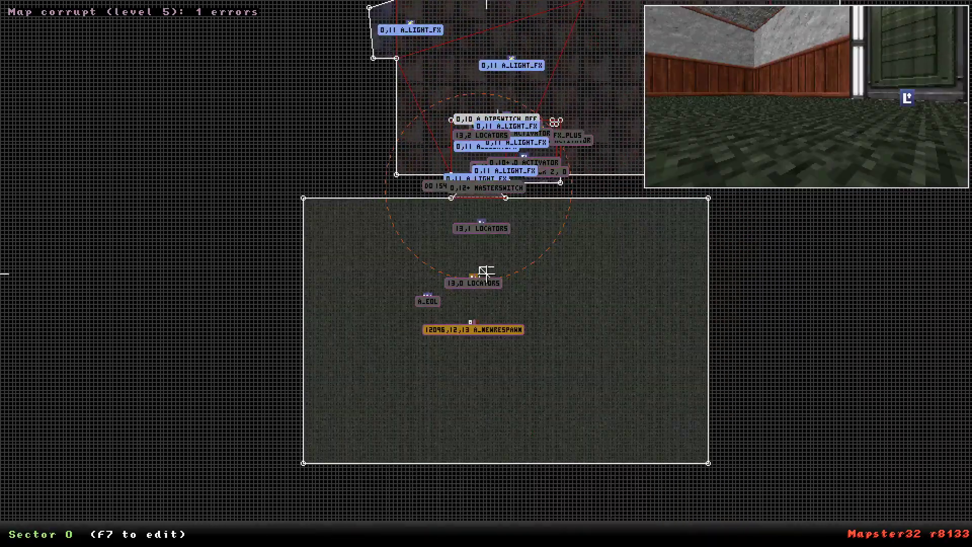
pyautogui.press('KP_Enter')
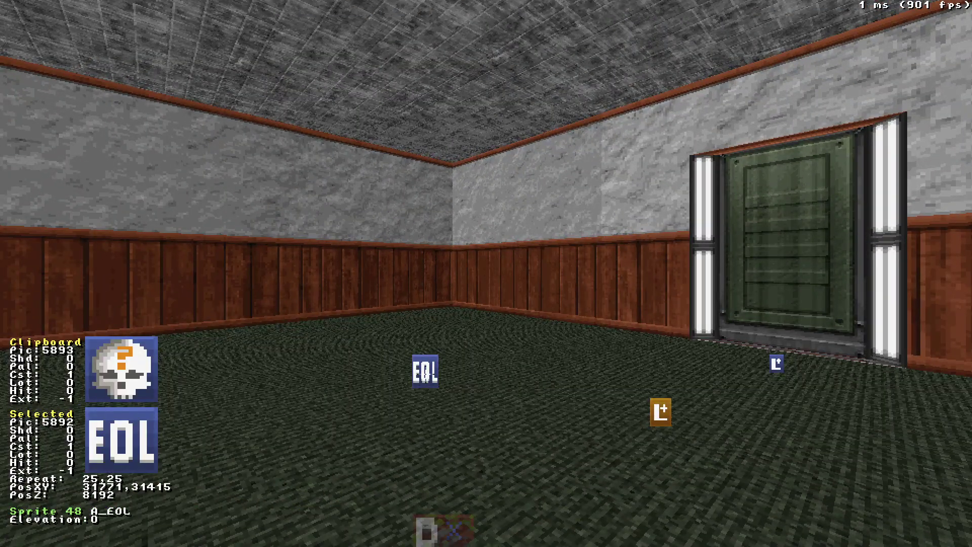
pyautogui.press('v')
pyautogui.scroll(-3, 824, 462)
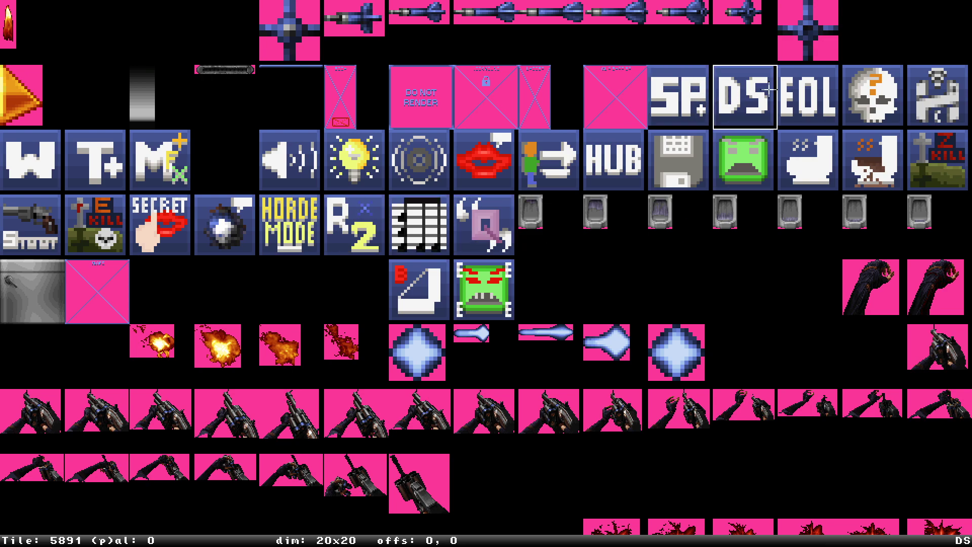
pyautogui.click(769, 90)
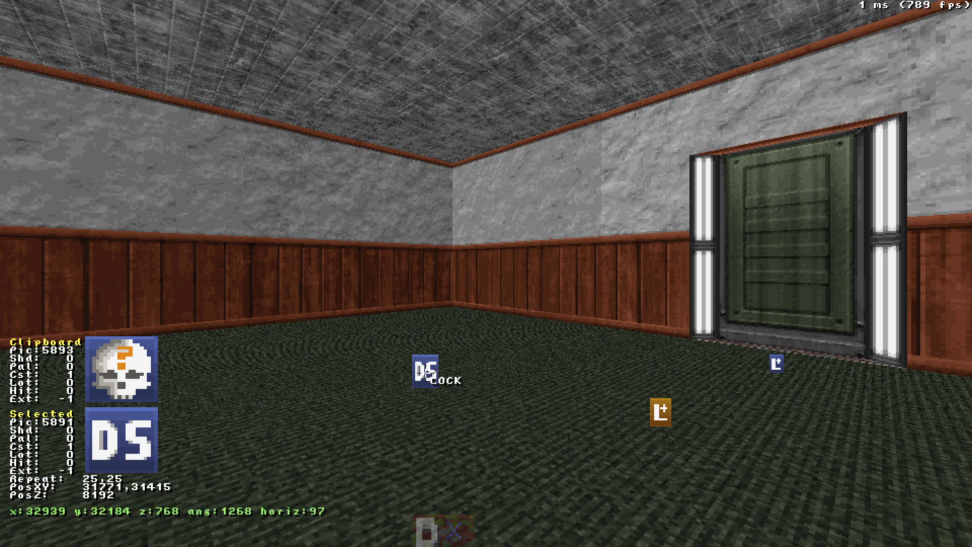
# Examine the DS sprite up close from different angles in the carpeted room.
pyautogui.press('Up')
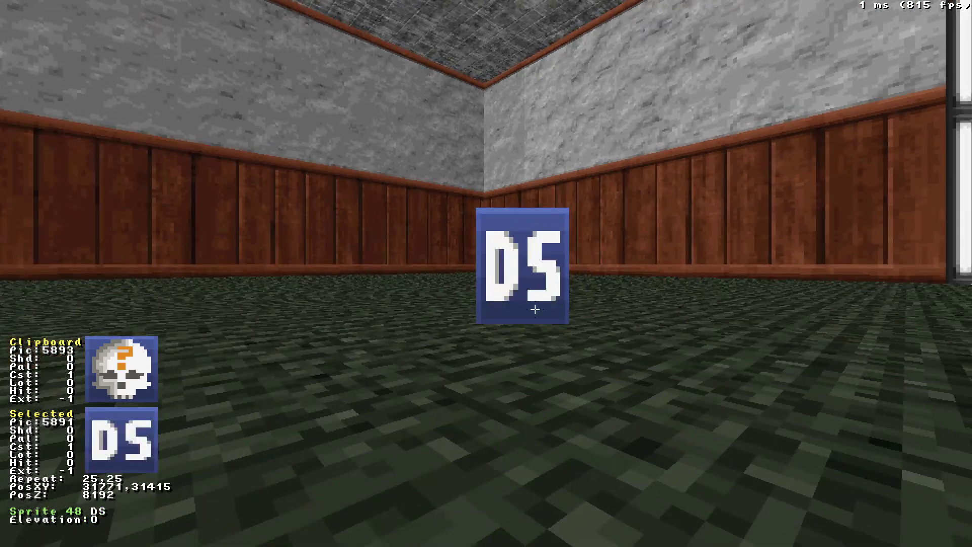
pyautogui.click(545, 314)
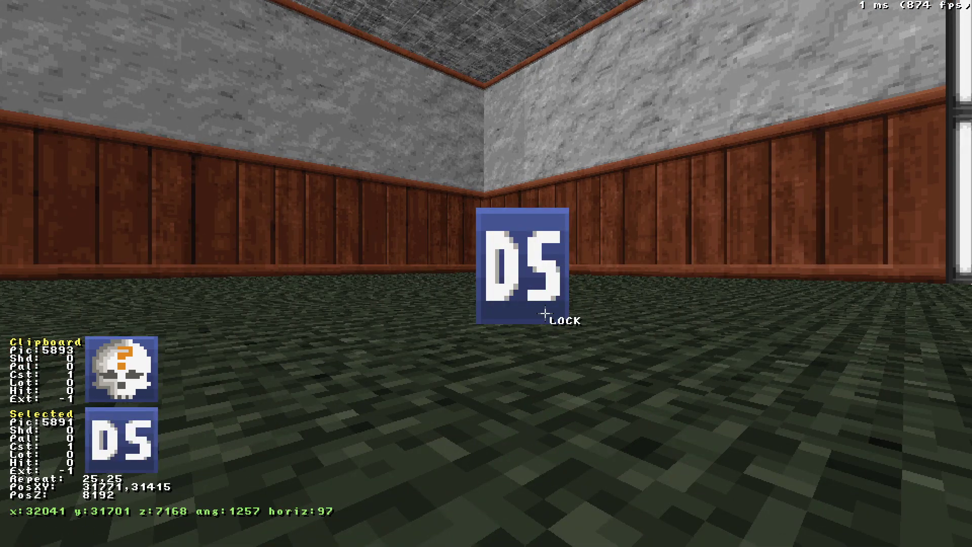
pyautogui.press('Left')
pyautogui.press('Down')
pyautogui.press('Right')
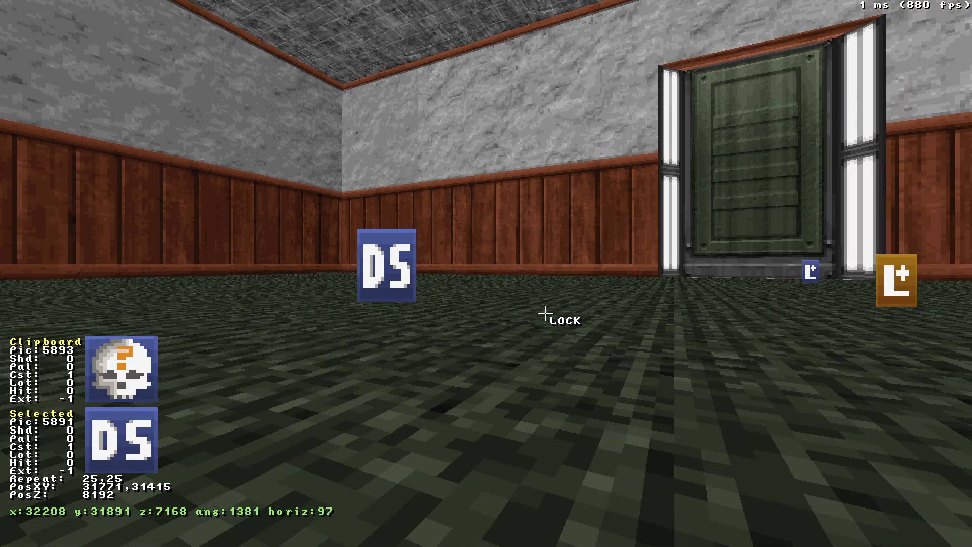
pyautogui.press('Left')
pyautogui.press('Up')
pyautogui.press('Left')
pyautogui.press('Down')
pyautogui.press('Up')
pyautogui.press('Left')
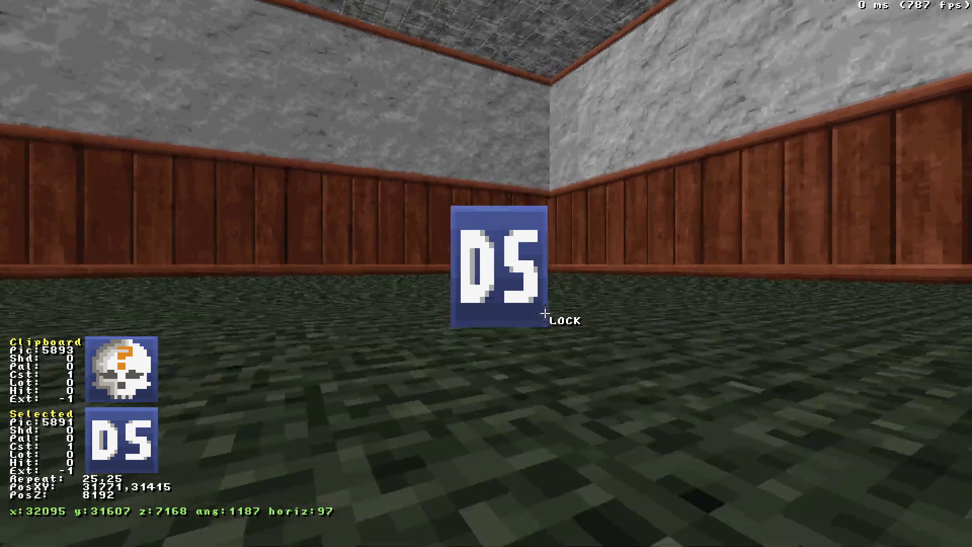
# Cycle the DS sprite's tile forward to the skull with the question mark, 5893.
pyautogui.press('.')
pyautogui.scroll(1, 545, 314)
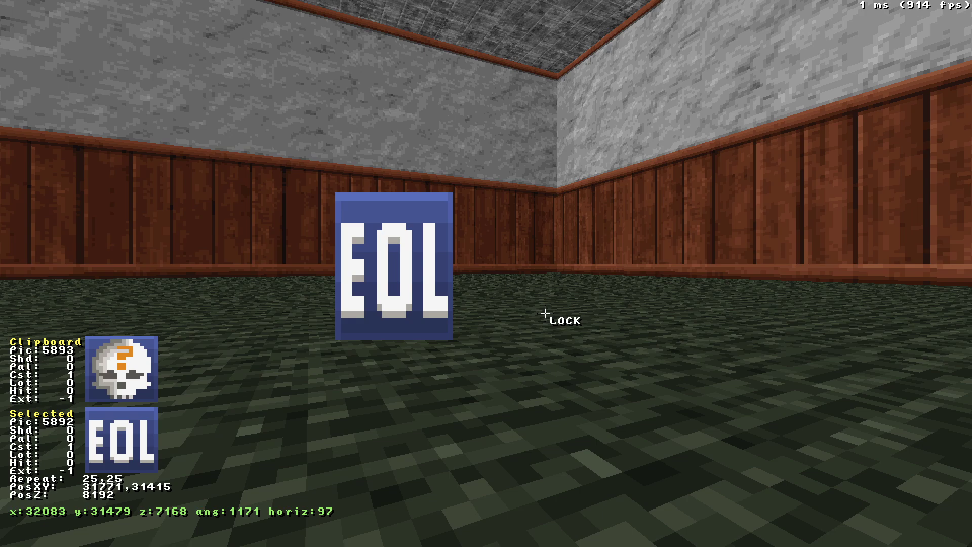
pyautogui.scroll(1, 544, 314)
pyautogui.press('Left')
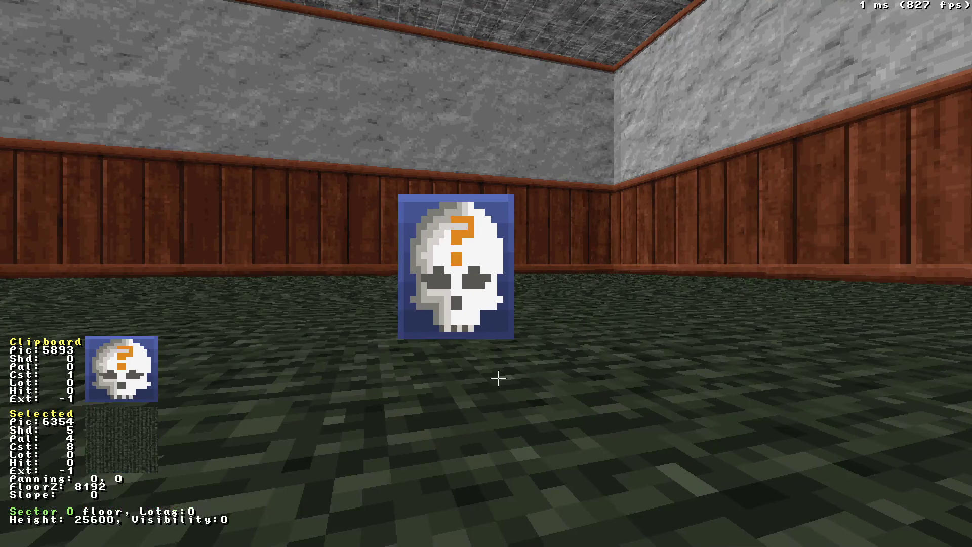
# Advance the skull sprite's tile to A_HESKELCAST, 5894, and bring up its tag descriptions in the 2D map view.
pyautogui.scroll(1, 473, 317)
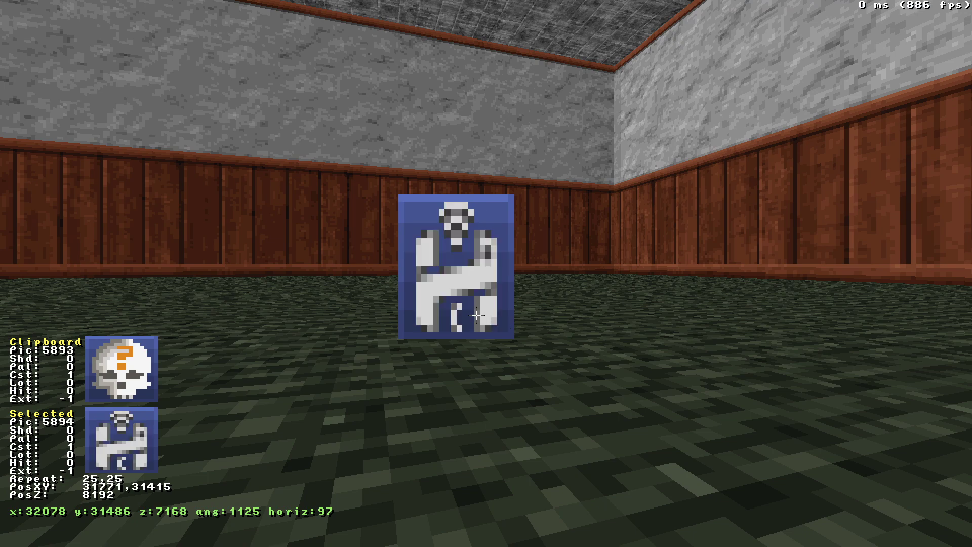
pyautogui.press('KP_Enter')
pyautogui.moveTo(449, 258)
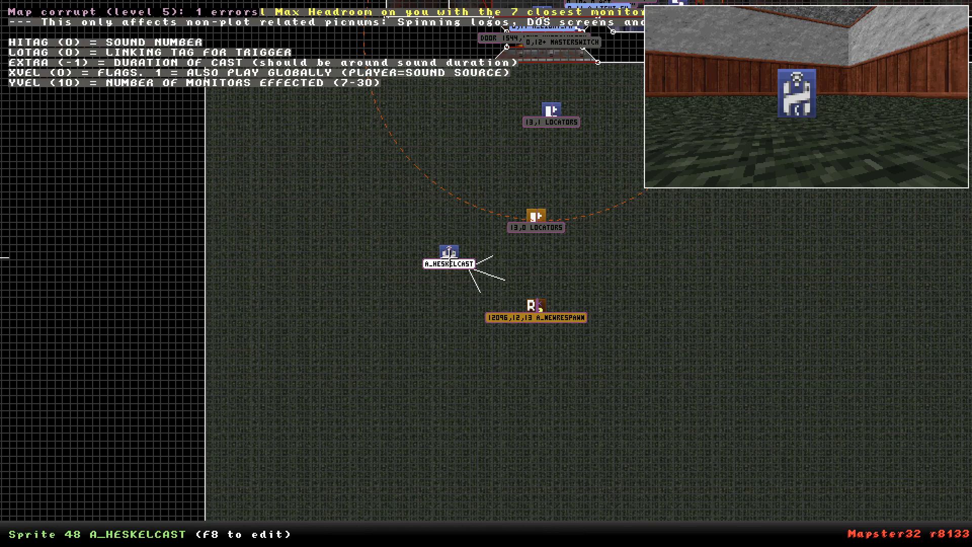
# Browse down through the sound index for available sounds, then return to the 2D map.
pyautogui.press('F2')
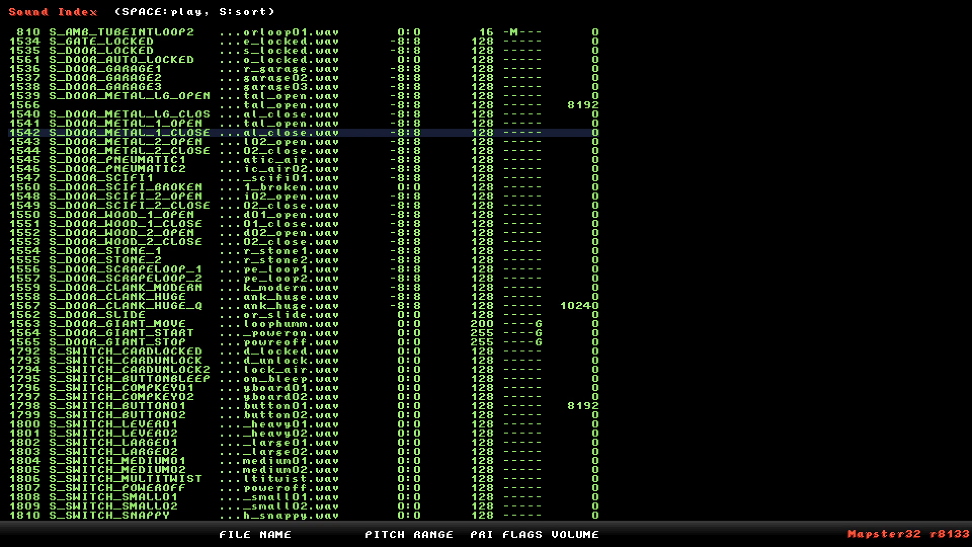
pyautogui.press('pagedown')
pyautogui.press('pagedown')
pyautogui.press('pagedown')
pyautogui.press('pagedown')
pyautogui.press('pagedown')
pyautogui.press('pagedown')
pyautogui.press('pagedown')
pyautogui.press('pagedown')
pyautogui.press('pagedown')
pyautogui.press('pagedown')
pyautogui.press('pagedown')
pyautogui.press('pagedown')
pyautogui.press('pagedown')
pyautogui.press('pagedown')
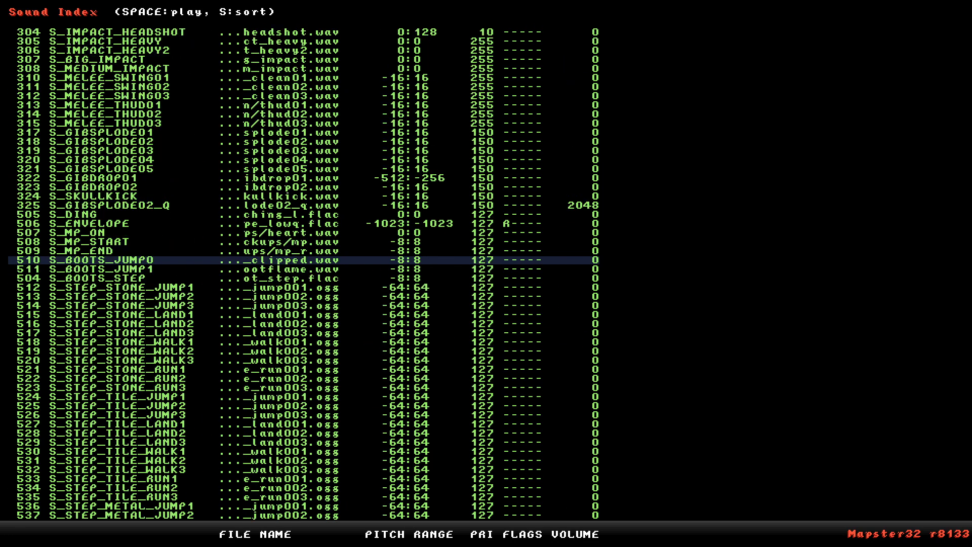
pyautogui.press('pagedown')
pyautogui.press('pagedown')
pyautogui.press('pagedown')
pyautogui.press('Escape')
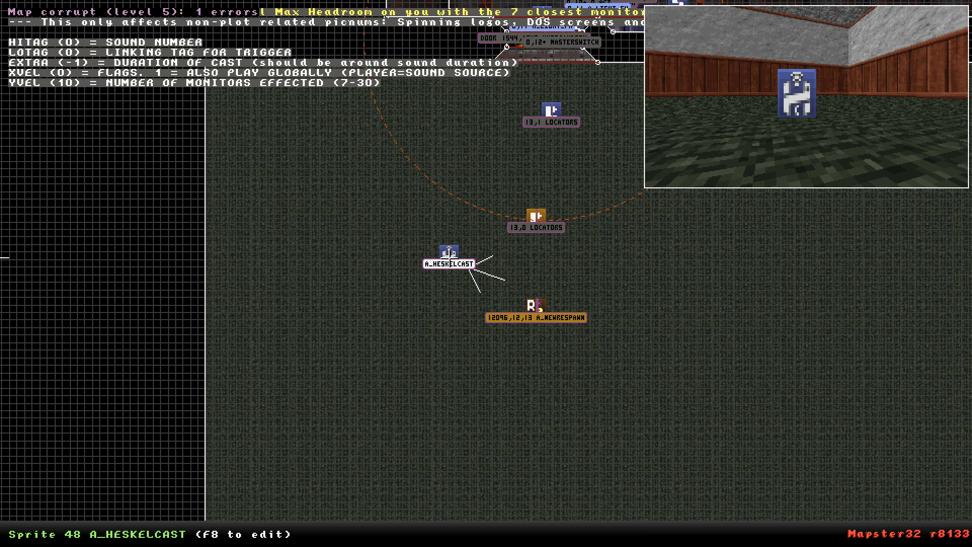
# Return to the 3D view and cycle the A_HESKELCAST sprite's tile through 5895 and 5896 to A_MUSICFX_PLUS, 5897.
pyautogui.press('KP_Enter')
pyautogui.press('KP_Enter')
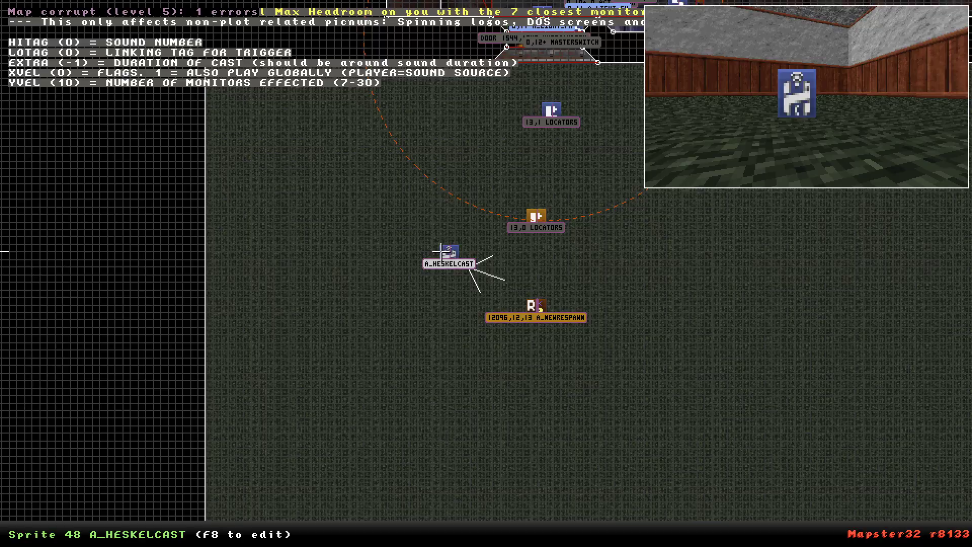
pyautogui.press('KP_Enter')
pyautogui.press('Return')
pyautogui.scroll(2, 481, 325)
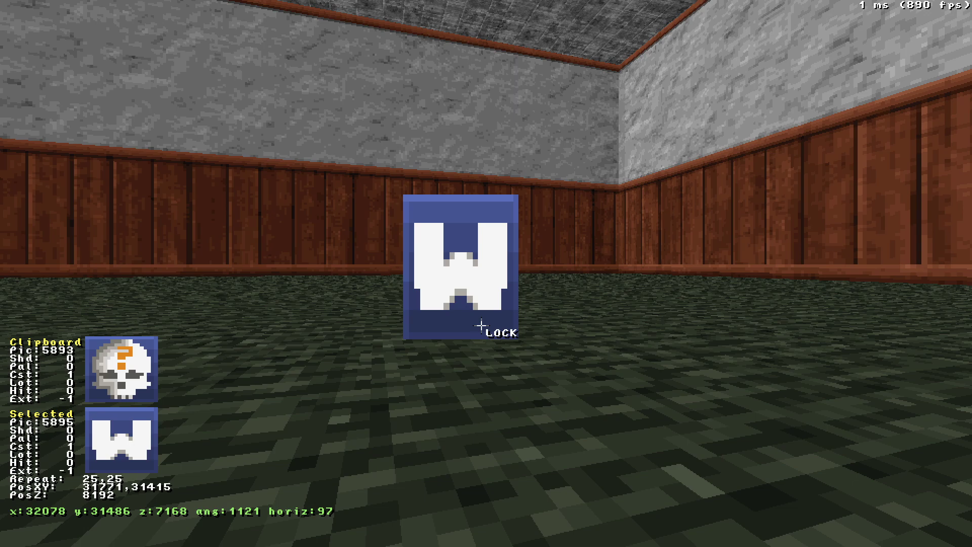
pyautogui.scroll(1, 481, 325)
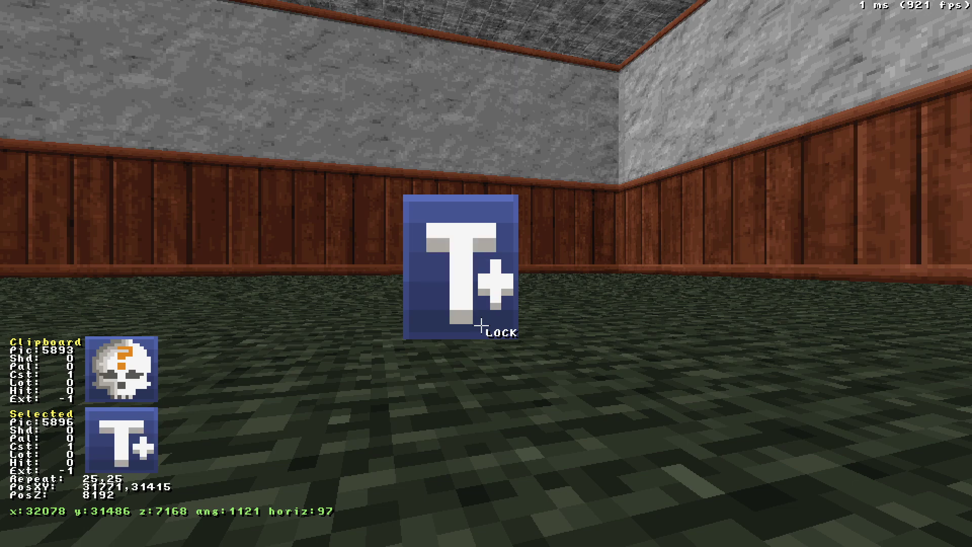
pyautogui.scroll(1, 481, 326)
pyautogui.scroll(-1, 481, 326)
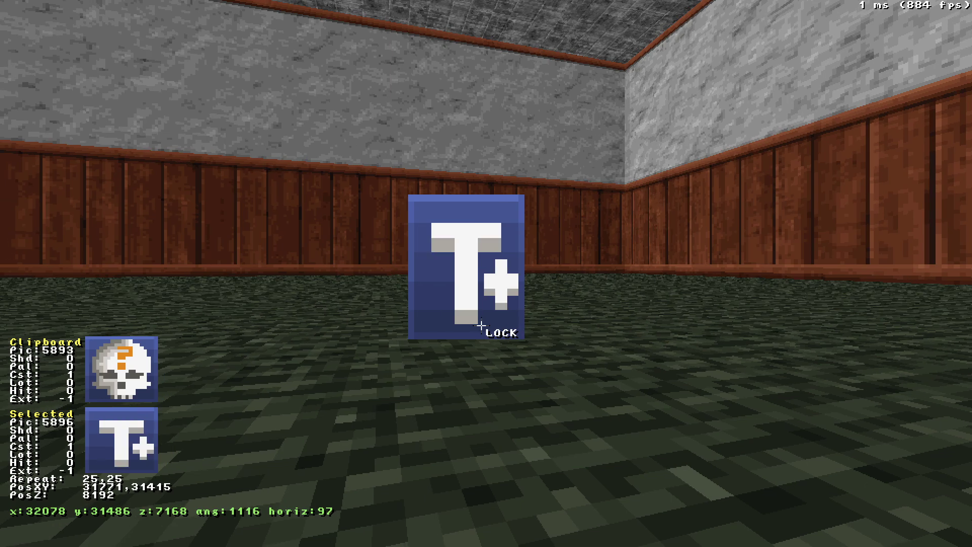
pyautogui.scroll(1, 481, 326)
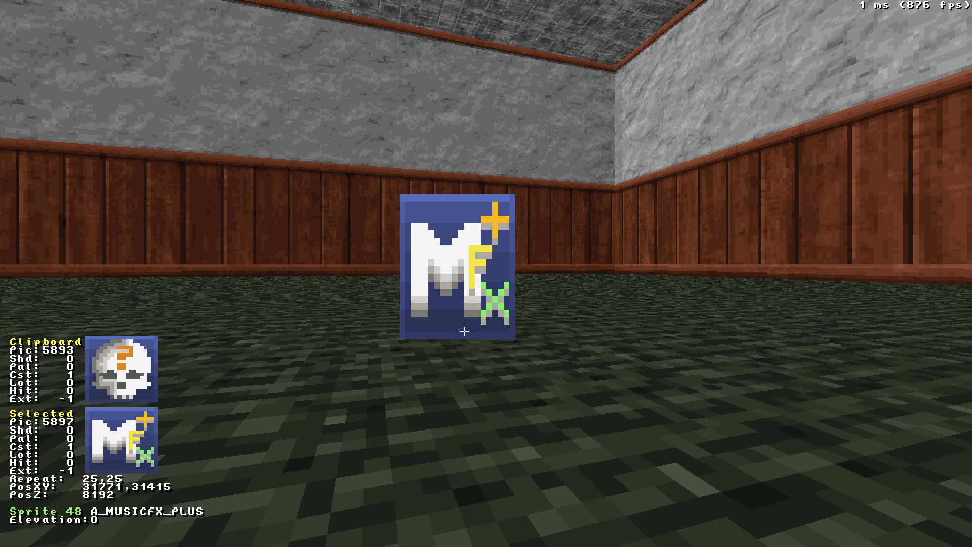
# Cycle the A_MUSICFX_PLUS sprite's tile past the sound emitter, 5899, and the light bulb, 5900, to the ring symbol, 5901.
pyautogui.press('Down')
pyautogui.press('Right')
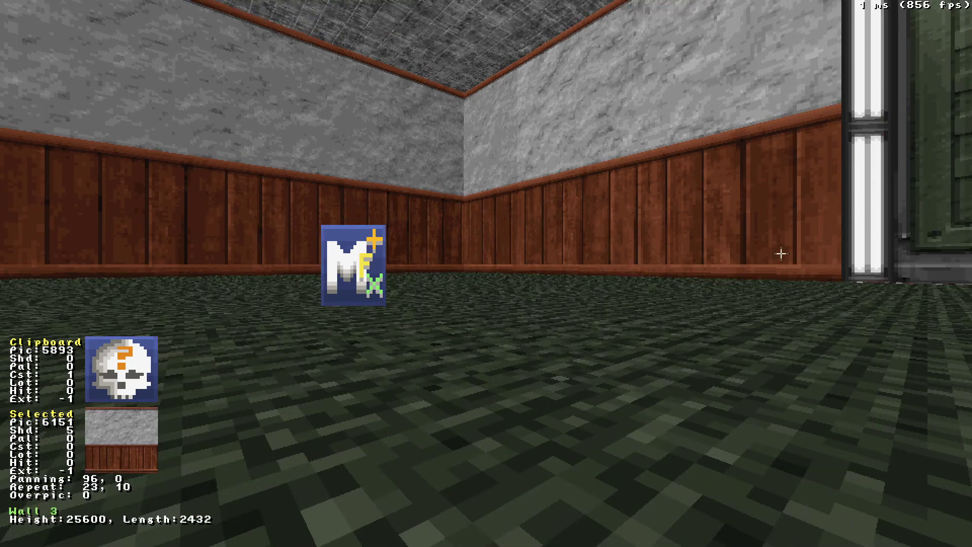
pyautogui.press('Up')
pyautogui.press('Left')
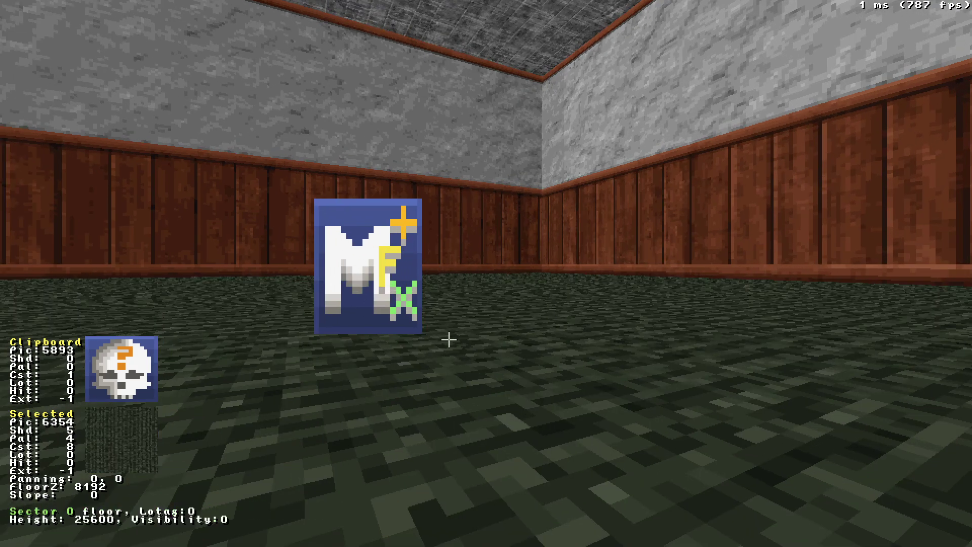
pyautogui.click(366, 300)
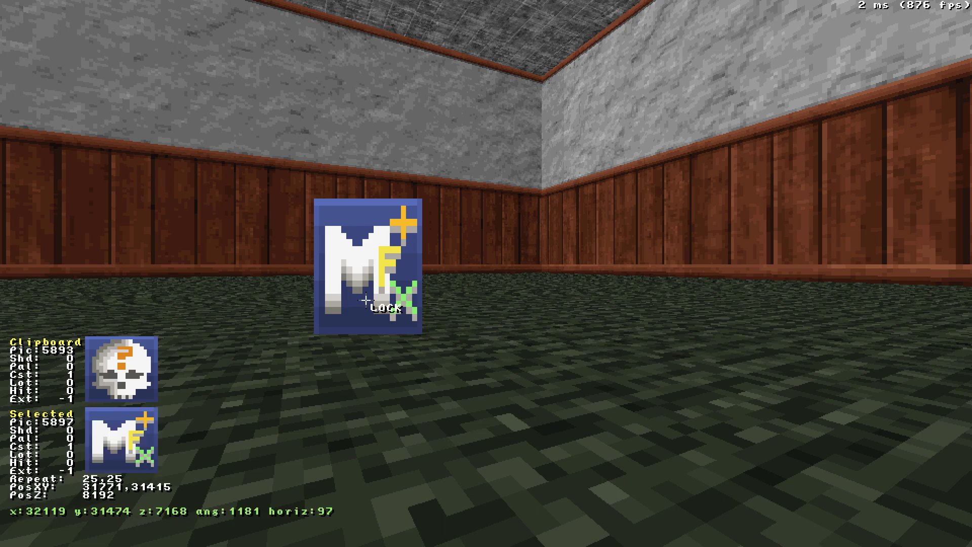
pyautogui.scroll(1, 365, 300)
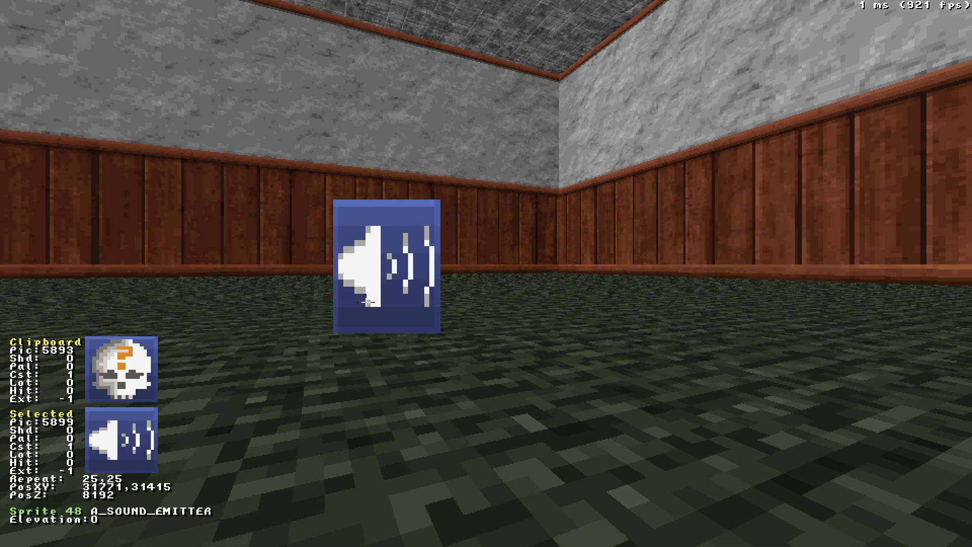
pyautogui.click(366, 302)
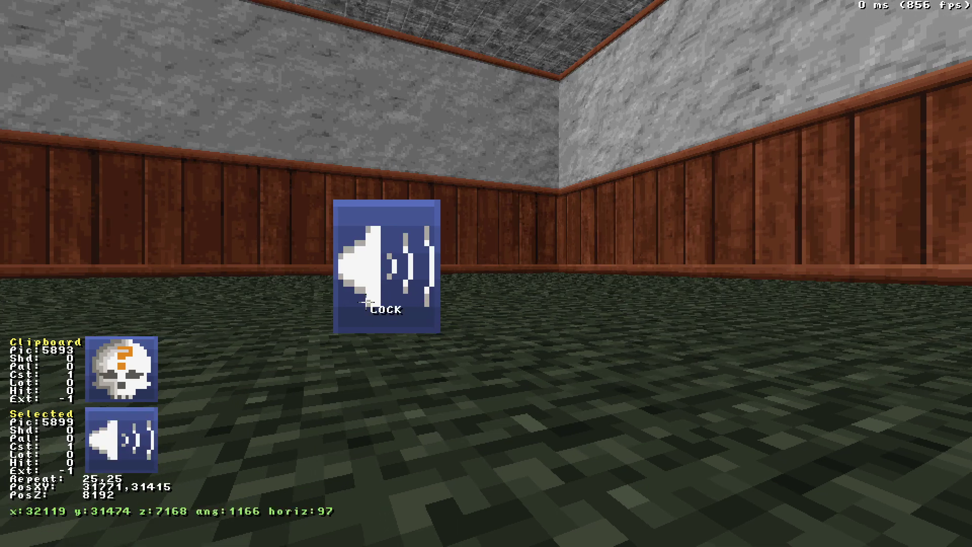
pyautogui.scroll(1, 366, 302)
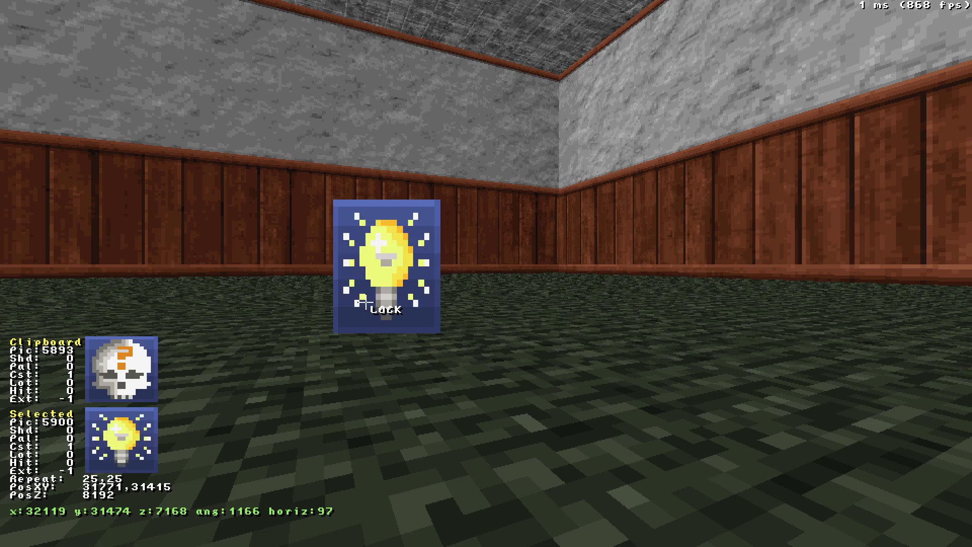
pyautogui.scroll(1, 366, 302)
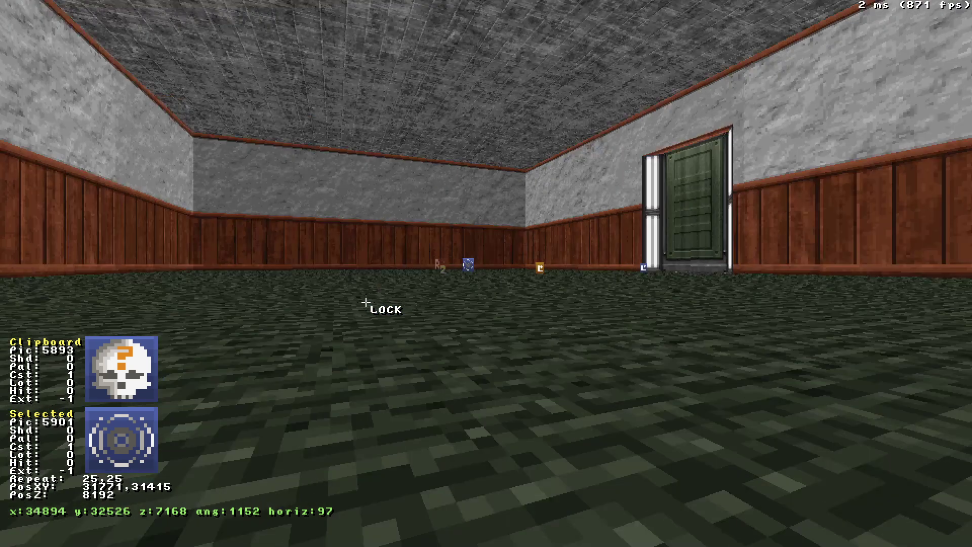
# Approach the ring-symbol sprite and change its tile to the lips of A_DIALOG_TRIGGER, 5902.
pyautogui.press('Up')
pyautogui.scroll(1, 366, 302)
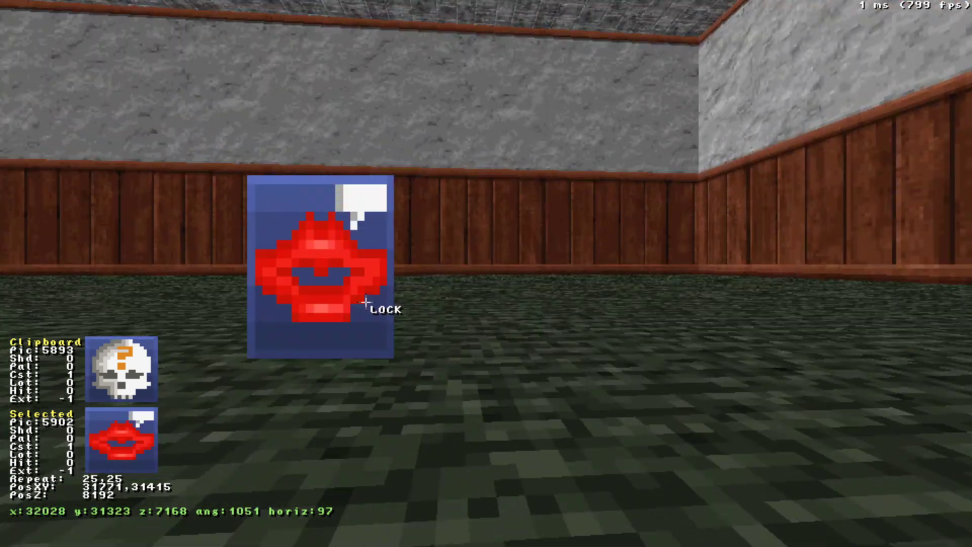
pyautogui.press('Down')
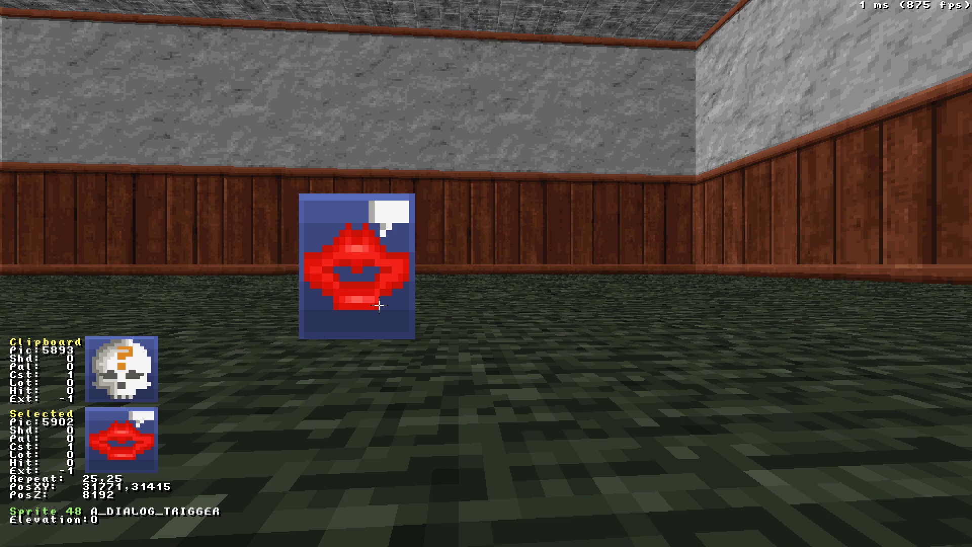
pyautogui.moveTo(365, 305); pyautogui.dragTo(357, 306)
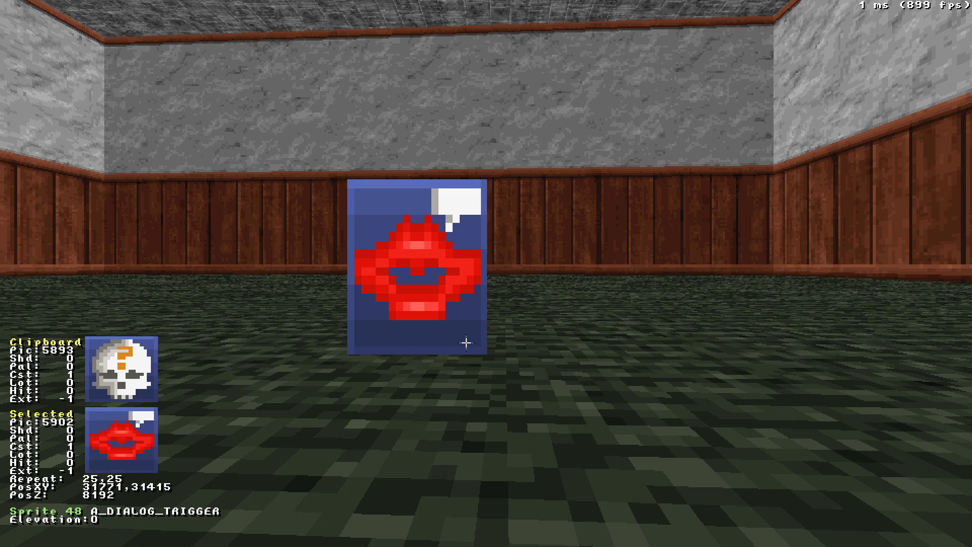
# Advance the dialog trigger sprite's tile to HUB and check it in the 2D map view.
pyautogui.moveTo(452, 344); pyautogui.dragTo(452, 344)
pyautogui.scroll(1, 452, 344)
pyautogui.scroll(-1, 451, 344)
pyautogui.moveTo(433, 257)
pyautogui.press('KP_Enter')
pyautogui.press('KP_Enter')
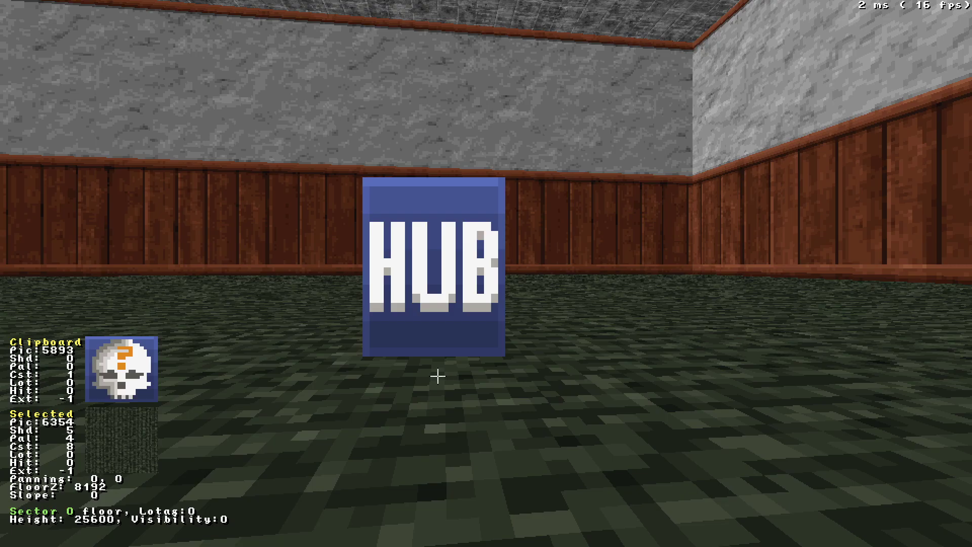
# Change the HUB sprite to the A_AUTOSAVE tile, 5905, and check its label in the 2D map view.
pyautogui.scroll(1, 459, 332)
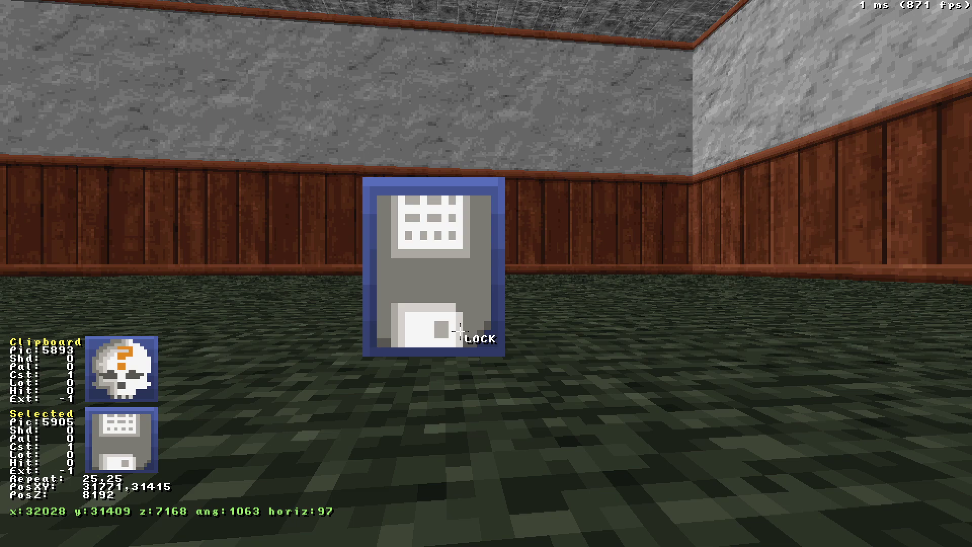
pyautogui.press('KP_Enter')
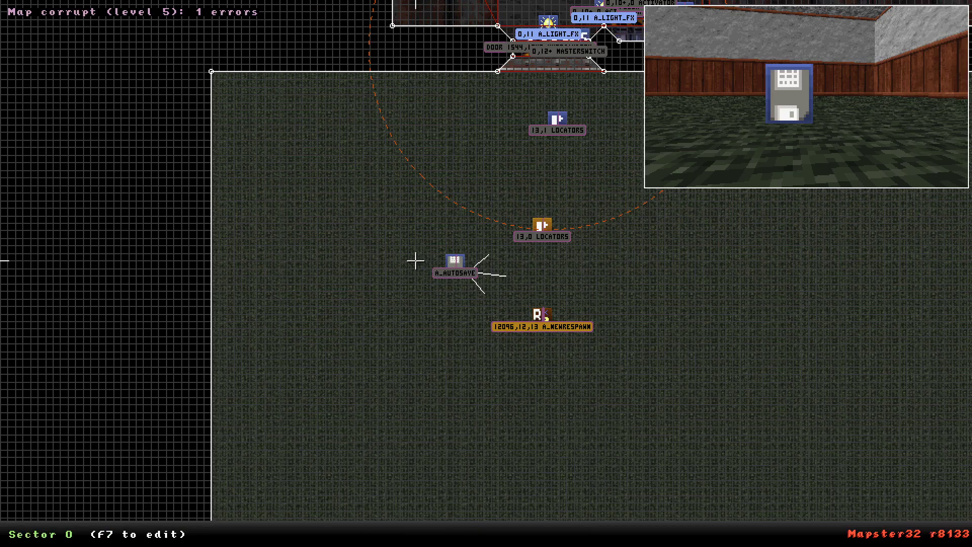
pyautogui.press('KP_Enter')
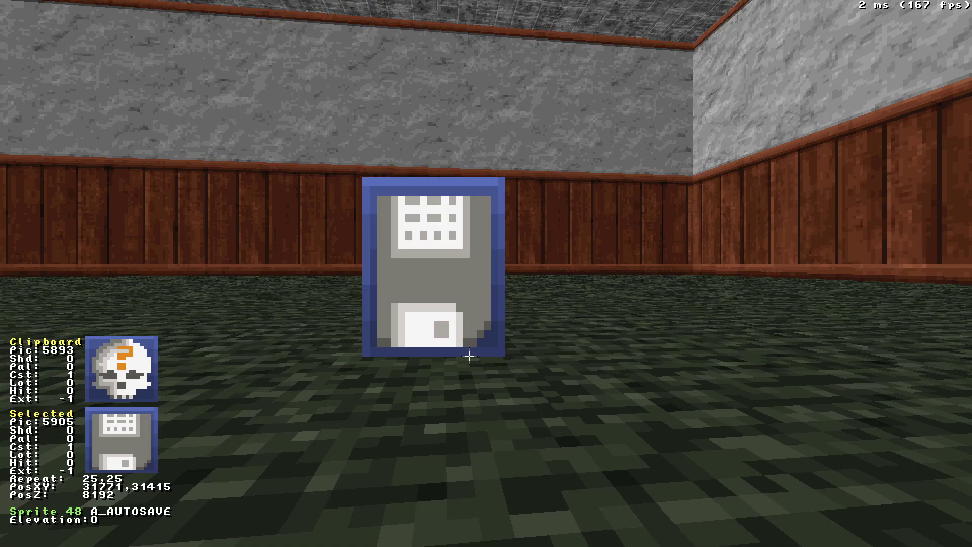
# Change the autosave sprite to the green-faced A_GTFO tile, 5906.
pyautogui.press('v')
pyautogui.press('Right')
pyautogui.press('Return')
pyautogui.press('Left')
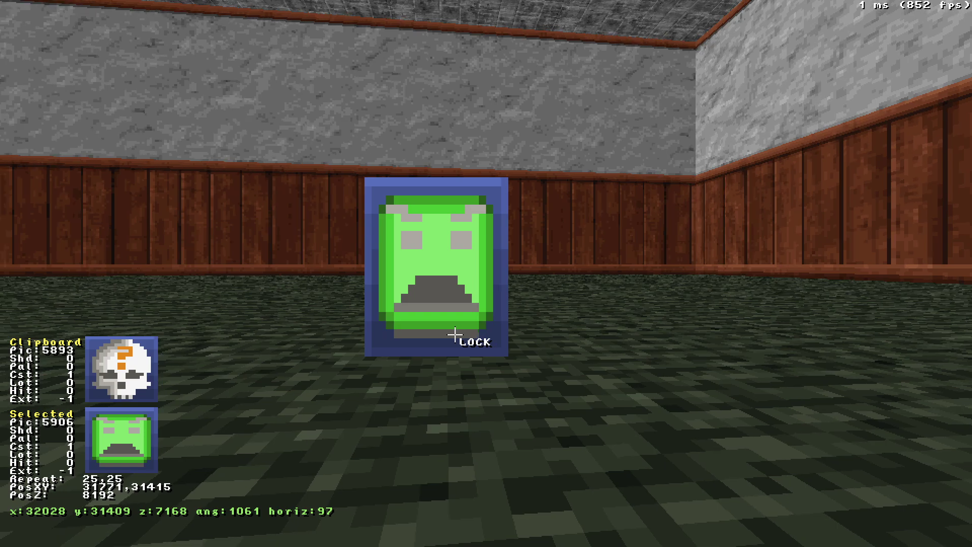
pyautogui.press('Left')
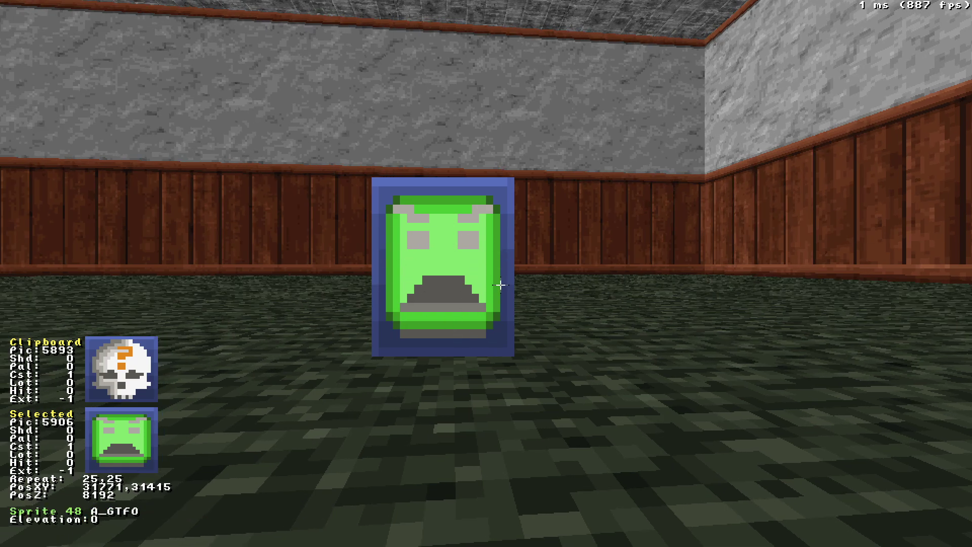
# Cycle the A_GTFO sprite's tile through the clean toilet, 5907, to the dirty toilet of A_TAINTED_SECTOR, 5908.
pyautogui.click(453, 351)
pyautogui.scroll(1, 454, 351)
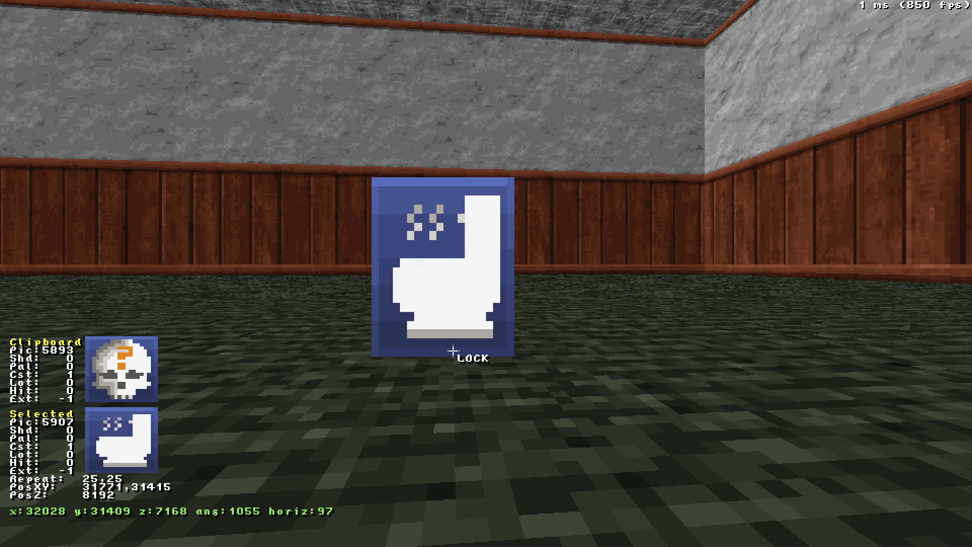
pyautogui.press('Down')
pyautogui.press('Up')
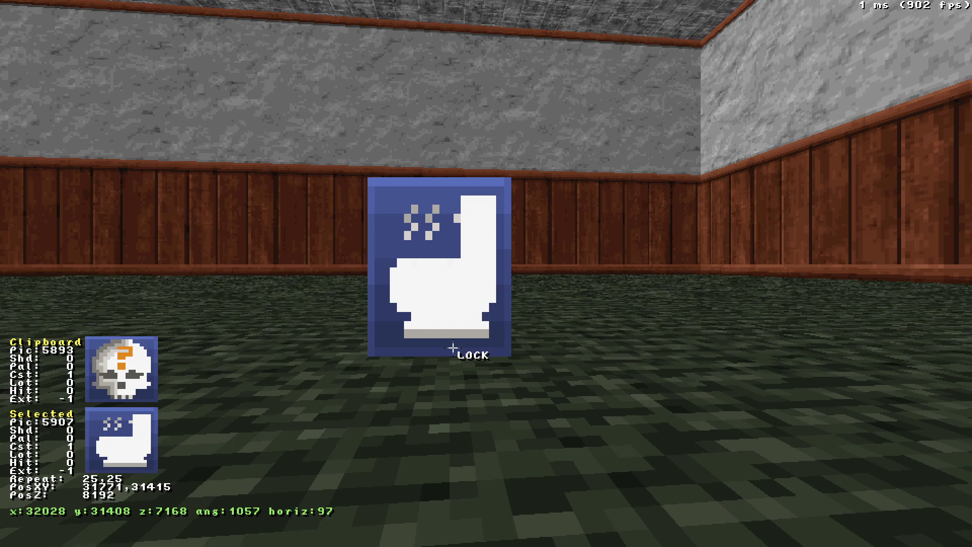
pyautogui.scroll(1, 453, 348)
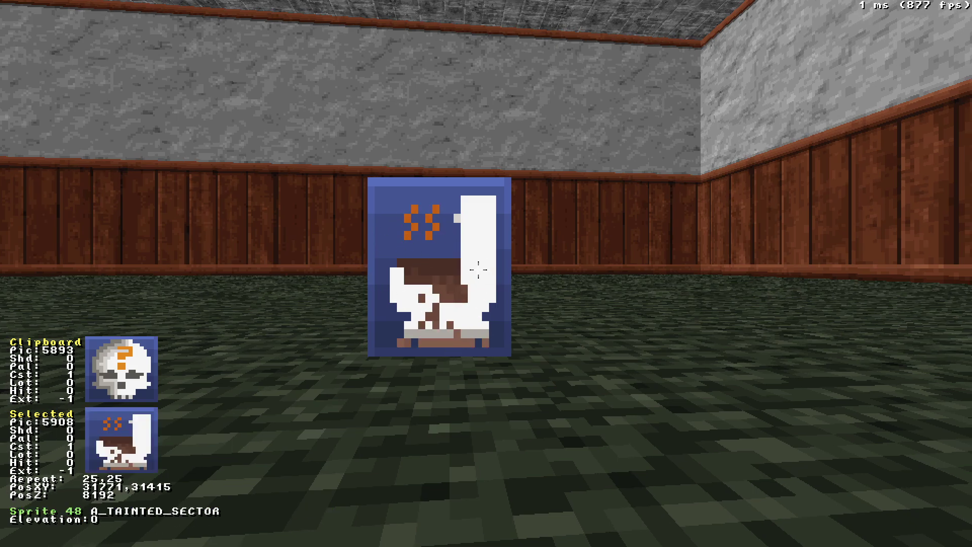
# Examine the A_TAINTED_SECTOR sprite and its surrounding room from different distances, heights and angles.
pyautogui.press('Down')
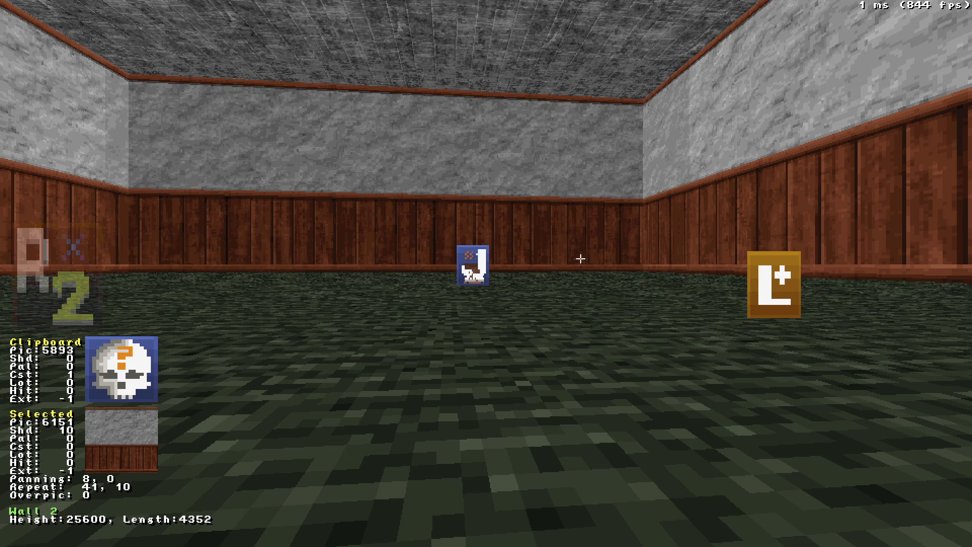
pyautogui.press('Up')
pyautogui.press('Right')
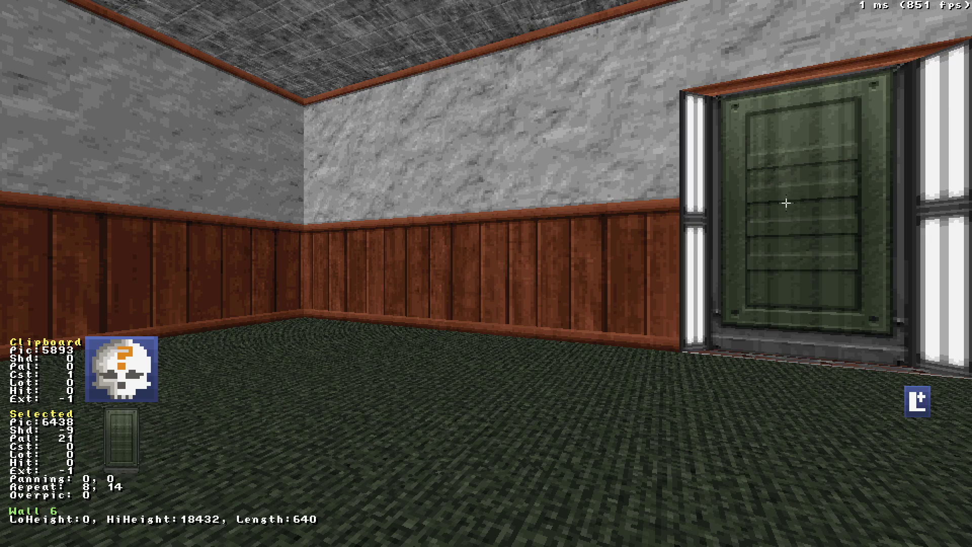
pyautogui.press('Down')
pyautogui.press('Left')
pyautogui.click(471, 384)
pyautogui.press('Up')
pyautogui.press('z')
pyautogui.press('Down')
pyautogui.press('Up')
pyautogui.press('z')
pyautogui.click(470, 383)
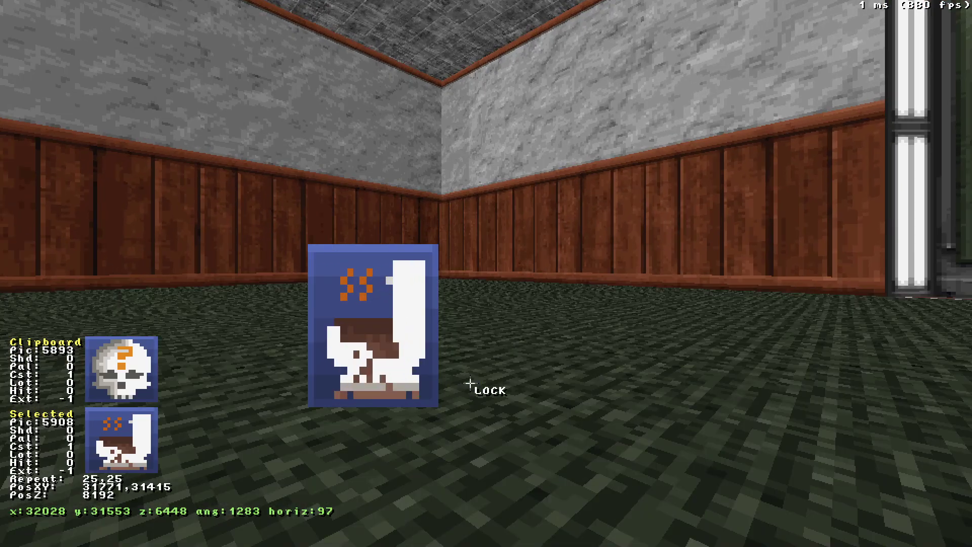
pyautogui.press('Down')
pyautogui.press('Left')
pyautogui.press('a')
pyautogui.press('Up')
pyautogui.press('a')
# Change the tainted sector sprite to the Z KILL tile of A_KILLER_FALL, 5909, and view it up close.
pyautogui.press('Down')
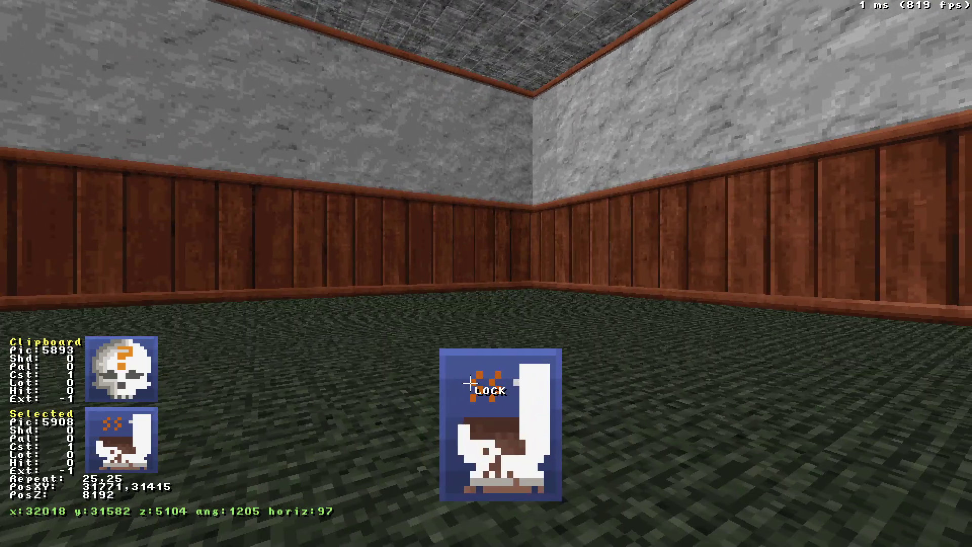
pyautogui.press('Right')
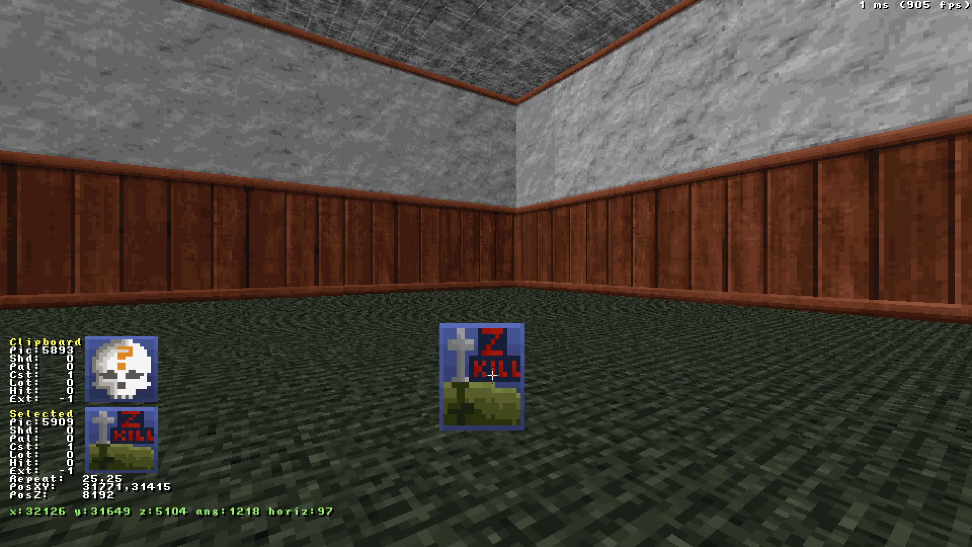
pyautogui.press('Up')
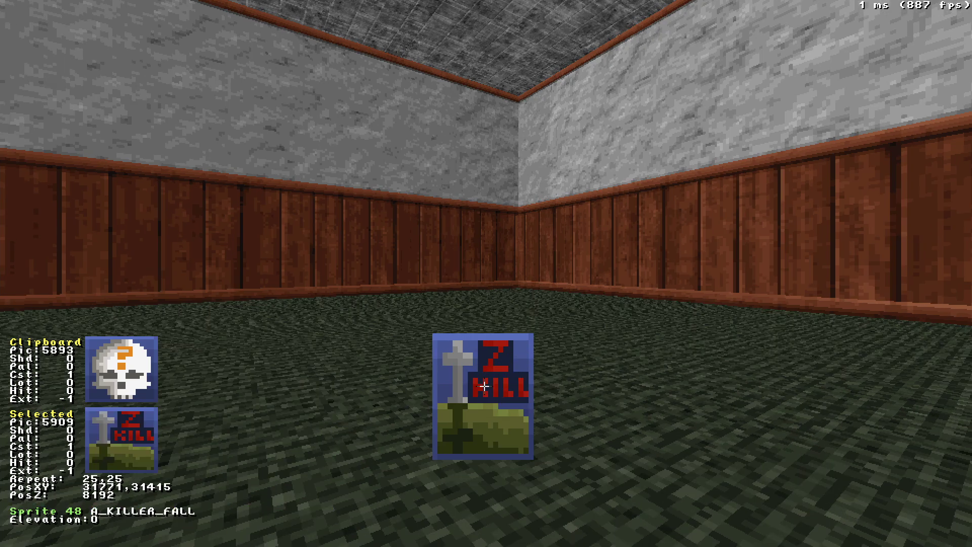
# Move the A_KILLER_FALL sprite out of the carpeted room into the dark room with the tiled floor.
pyautogui.press('Down')
pyautogui.press('Down')
pyautogui.press('Right')
pyautogui.keyDown('shift'); pyautogui.moveTo(482, 336); pyautogui.dragTo(482, 335); pyautogui.keyUp('shift')
pyautogui.press('Up')
pyautogui.press('Right')
pyautogui.press('Down')
pyautogui.press('Right')
pyautogui.moveTo(550, 350); pyautogui.dragTo(550, 351)
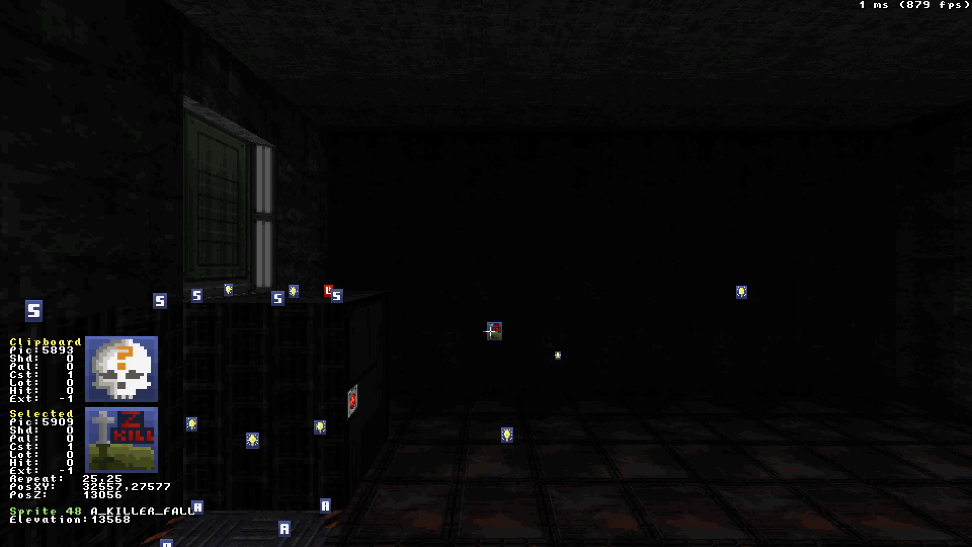
# Examine the surroundings of the moved A_KILLER_FALL sprite in the 2D map and return to the 3D view.
pyautogui.moveTo(471, 357); pyautogui.dragTo(486, 273, button='right')
pyautogui.press('KP_Enter')
pyautogui.scroll(-3, 485, 275)
pyautogui.scroll(6, 486, 274)
pyautogui.scroll(-3, 486, 162)
pyautogui.moveTo(410, 83); pyautogui.dragTo(486, 273)
pyautogui.press('KP_Enter')
# Bring the sprite back into the carpeted room and change it to the revolver tile marked Shoot, 5910.
pyautogui.moveTo(371, 343); pyautogui.dragTo(371, 343)
pyautogui.moveTo(443, 289); pyautogui.dragTo(443, 289)
pyautogui.scroll(1, 443, 289)
pyautogui.scroll(-2, 443, 289)
pyautogui.press('Down')
pyautogui.moveTo(491, 258); pyautogui.dragTo(491, 257)
pyautogui.moveTo(491, 258); pyautogui.dragTo(491, 258, button='right')
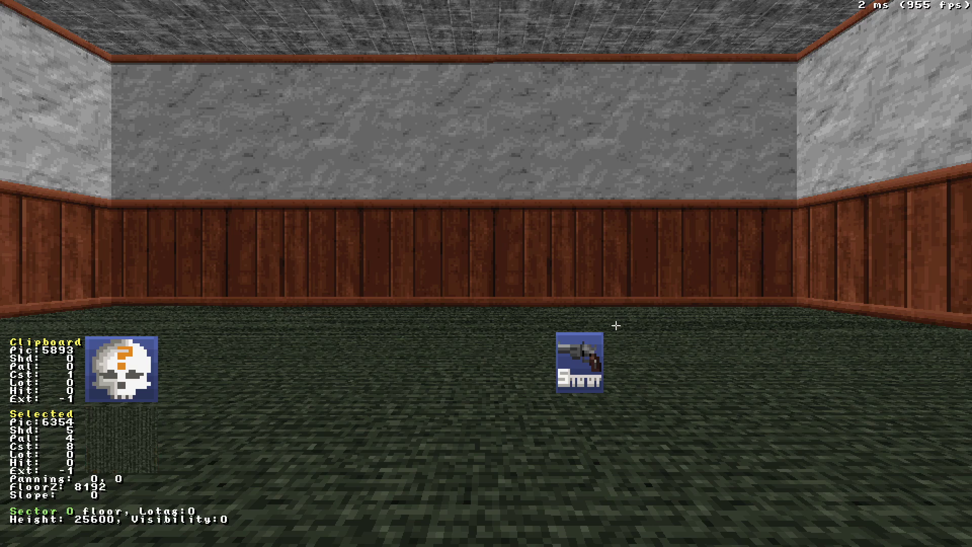
# Cycle the Shoot sprite's tile through the E KILL tile of A_KILLEMALL, 5911, to the SECRET lips tile, 5912.
pyautogui.moveTo(472, 334); pyautogui.dragTo(472, 335)
pyautogui.moveTo(472, 334); pyautogui.dragTo(471, 334, button='right')
pyautogui.moveTo(472, 334); pyautogui.dragTo(494, 336)
pyautogui.scroll(-1, 494, 336)
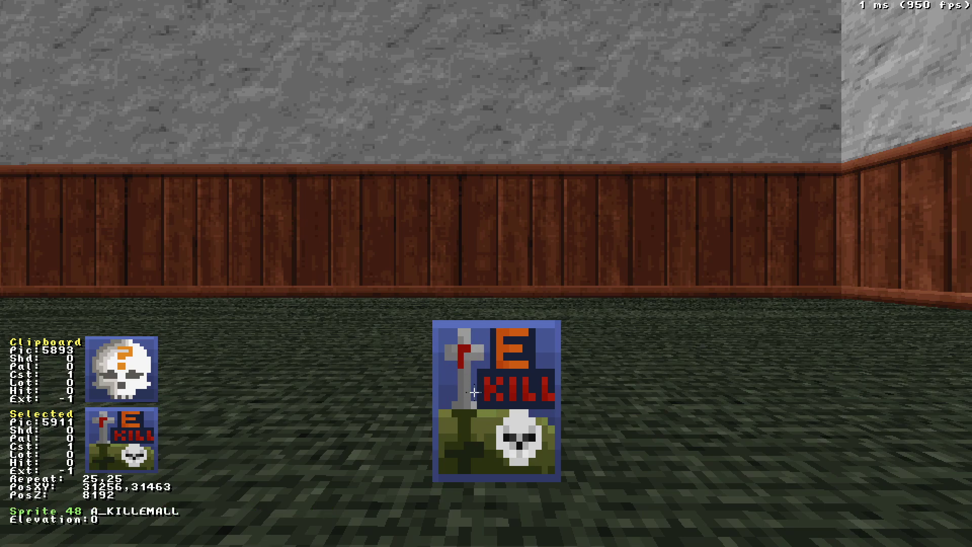
pyautogui.moveTo(492, 387); pyautogui.dragTo(494, 387)
pyautogui.scroll(-1, 495, 387)
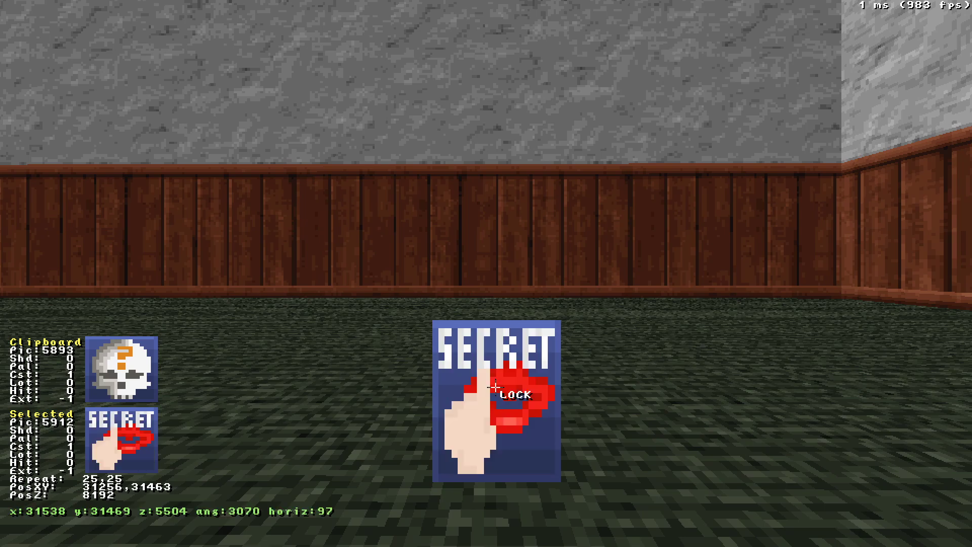
# Cycle the SECRET sprite's tile through A_SHELLYSOUND, 5913, and HORDE MODE, 5914, to the R2 tile of A_NEWRESPAWN, 5915.
pyautogui.click(514, 377)
pyautogui.scroll(-1, 514, 377)
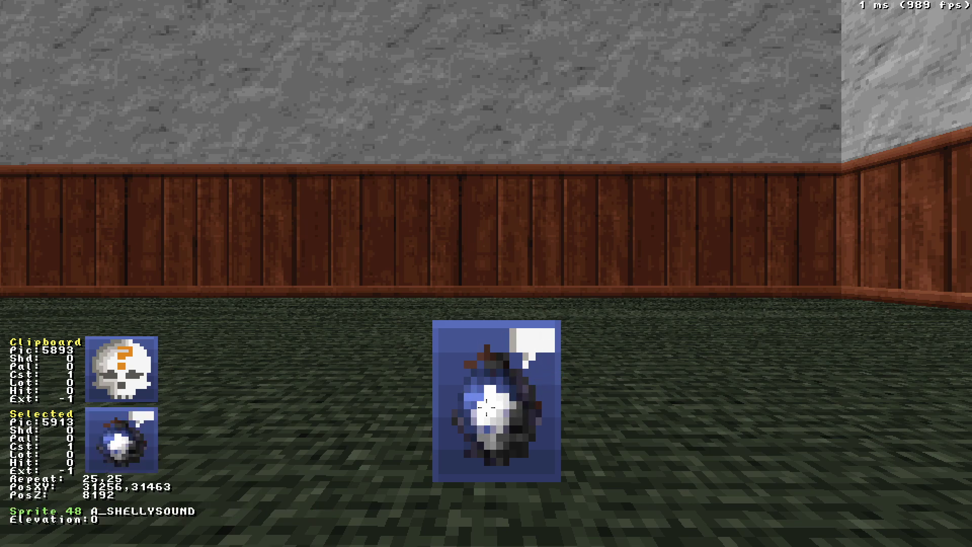
pyautogui.scroll(-1, 495, 412)
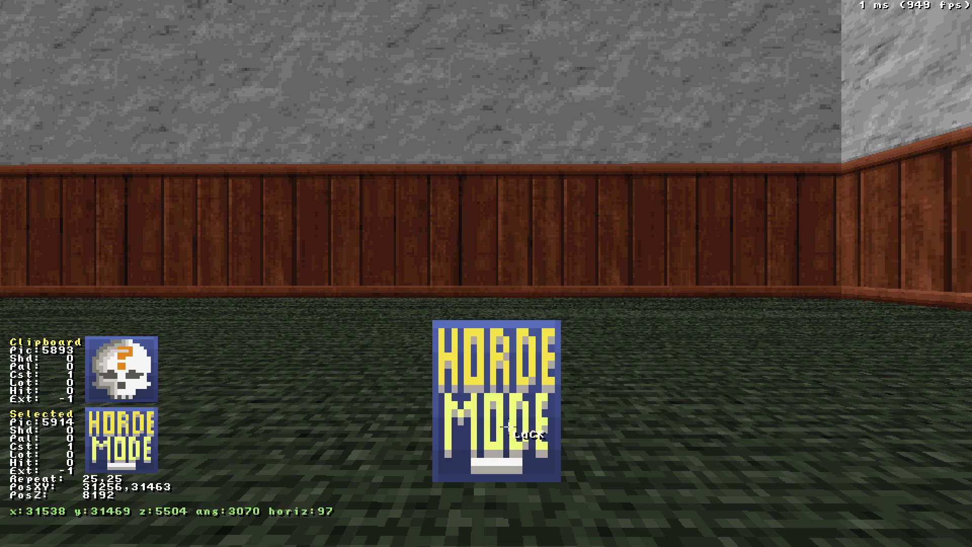
pyautogui.scroll(-1, 505, 426)
# Transform the brown cultist respawn sprite into the actual A_CULTIST enemy and back into an A_NEWRESPAWN.
pyautogui.press('Down')
pyautogui.press('a')
pyautogui.press('Up')
pyautogui.hotkey('ctrl', 'alt')
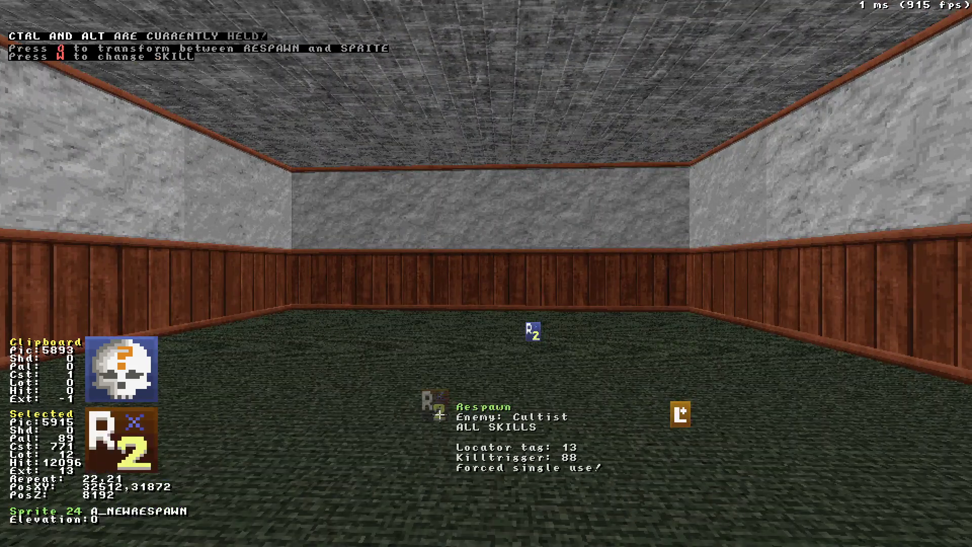
pyautogui.hotkey('ctrl', 'alt', 'q')
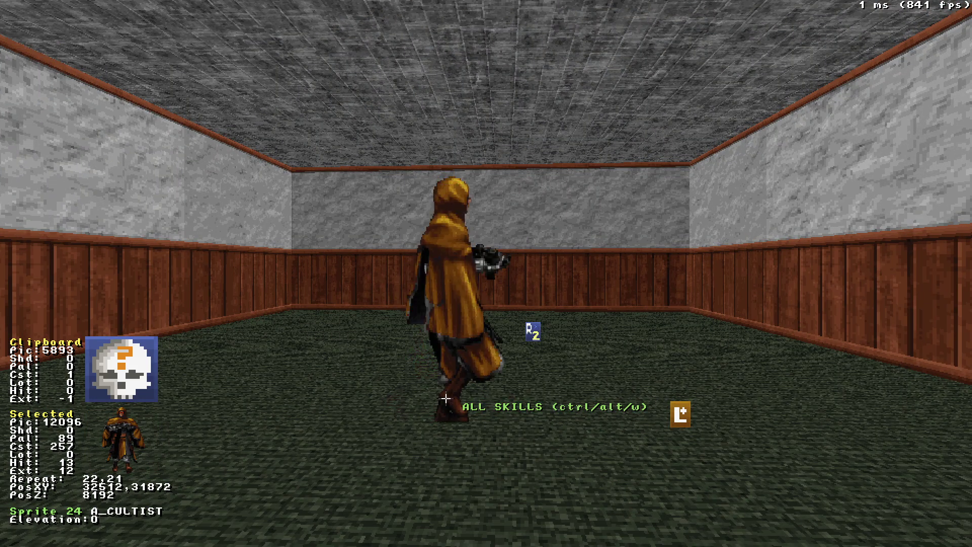
pyautogui.hotkey('ctrl', 'alt', 'q')
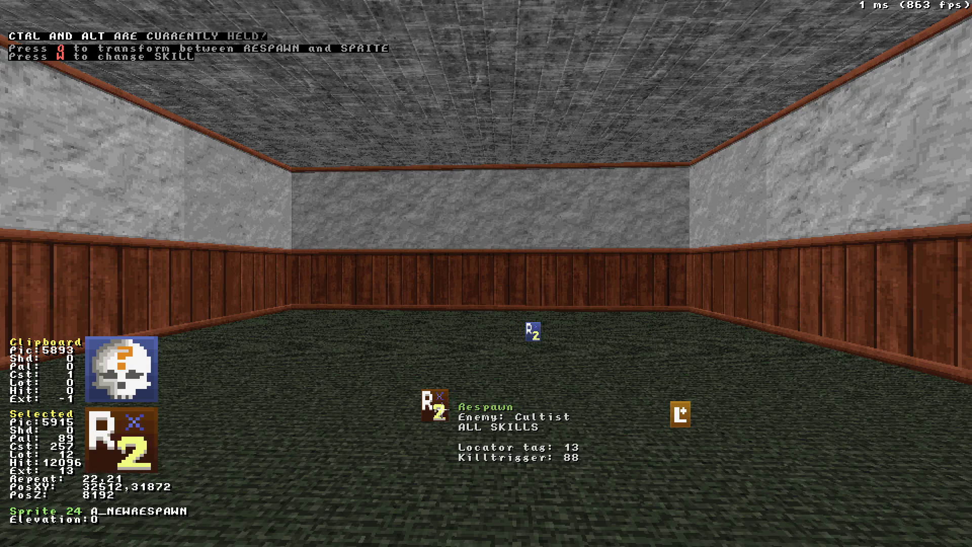
# Replace the blue R2 sprite's tile with the plain R tile of RESPAWN, 9, from the tile browser.
pyautogui.press('Up')
pyautogui.press('v')
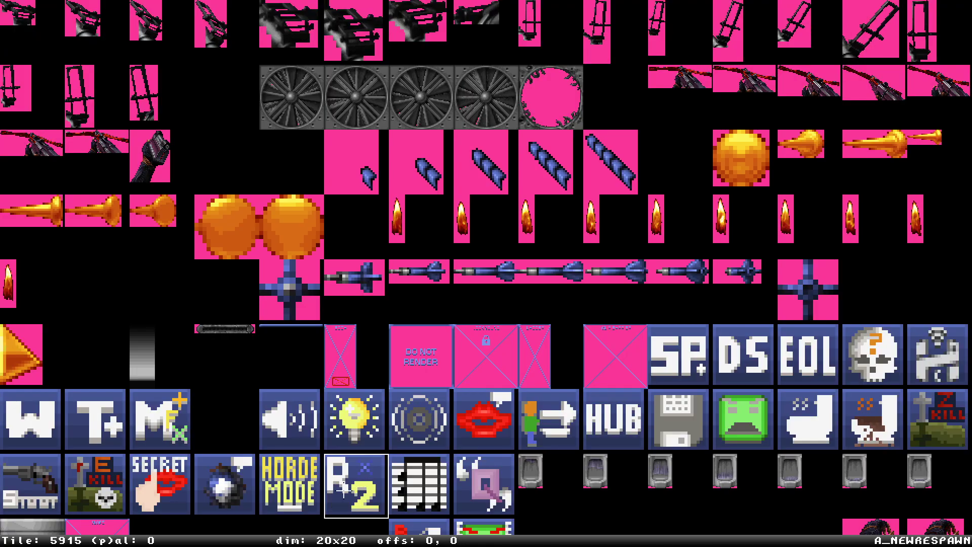
pyautogui.press('pageup')
pyautogui.press('pageup')
pyautogui.press('pageup')
pyautogui.press('pageup')
pyautogui.press('pageup')
pyautogui.press('pageup')
pyautogui.press('pageup')
pyautogui.press('pageup')
pyautogui.press('pageup')
pyautogui.press('pageup')
pyautogui.press('pageup')
pyautogui.press('pageup')
pyautogui.press('pageup')
pyautogui.press('pageup')
pyautogui.press('pageup')
pyautogui.press('pageup')
pyautogui.press('pageup')
pyautogui.press('pageup')
pyautogui.press('pageup')
pyautogui.press('pageup')
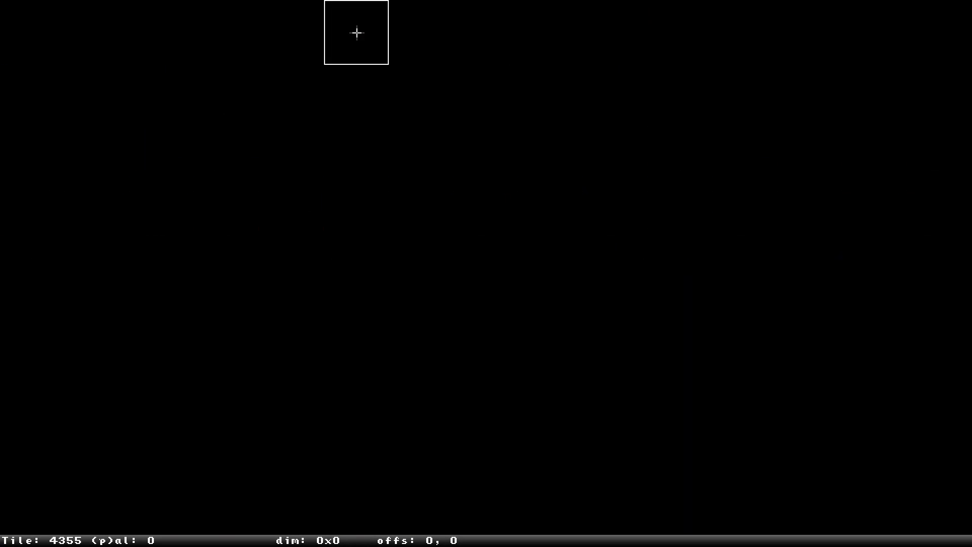
pyautogui.press('pageup')
pyautogui.press('pageup')
pyautogui.press('pageup')
pyautogui.press('pageup')
pyautogui.press('pageup')
pyautogui.press('pageup')
pyautogui.press('pageup')
pyautogui.press('Right')
pyautogui.press('Right')
pyautogui.press('Right')
pyautogui.press('Right')
pyautogui.press('Right')
pyautogui.press('Right')
pyautogui.press('Return')
# Transform the plain RESPAWN sprite into the R2 tile of A_NEWRESPAWN, 5915, trying an undo and the transformation once more.
pyautogui.hotkey('ctrl', 'alt')
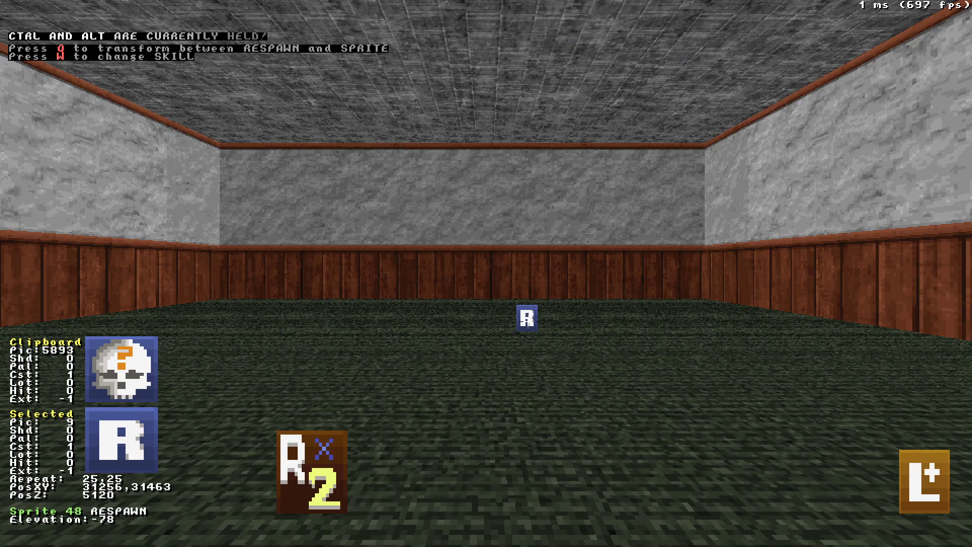
pyautogui.hotkey('ctrl', 'alt', 'q')
pyautogui.click(524, 320)
pyautogui.press('Up')
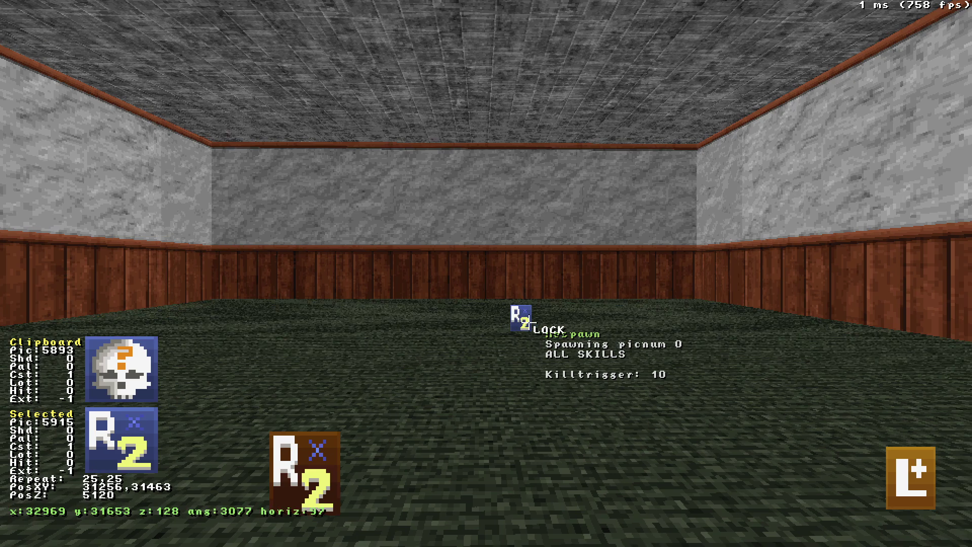
pyautogui.press('Down')
pyautogui.hotkey('ctrl', 'z')
pyautogui.hotkey('ctrl', 'alt', 'q')
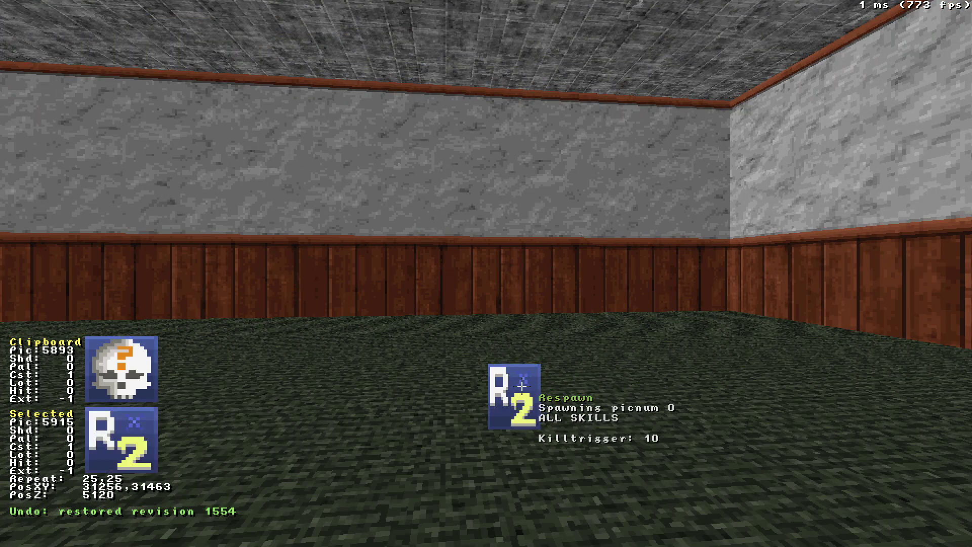
# Change the blue R2 sprite to the sheet music tile, 5916, and view it up close.
pyautogui.click(521, 386)
pyautogui.scroll(-1, 521, 386)
pyautogui.scroll(1, 522, 386)
pyautogui.scroll(1, 521, 387)
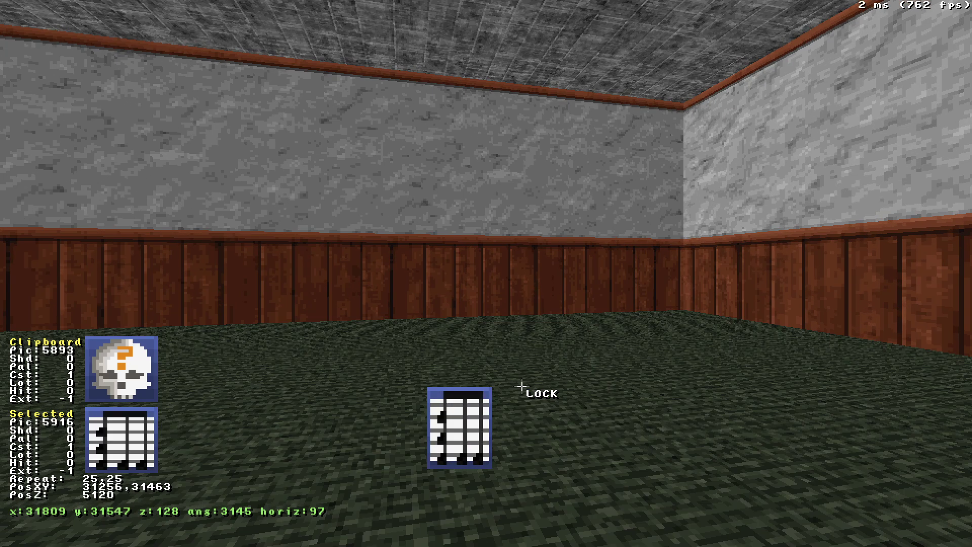
pyautogui.press('z')
pyautogui.press('Up')
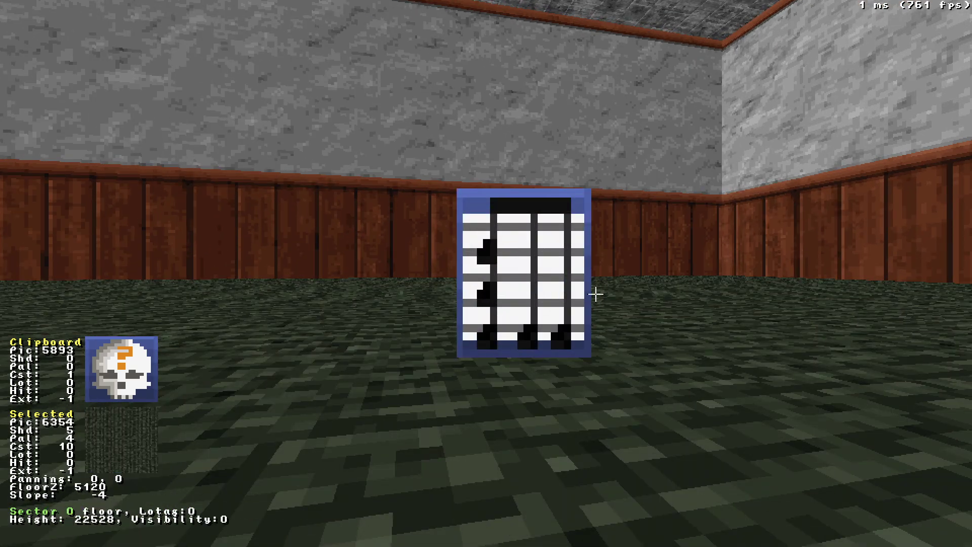
# Review the A_MUSICBEAST sprite's lo-tag, hi-tag and song list in the 2D map, keeping both tags at 0.
pyautogui.press('KP_Enter')
pyautogui.hotkey('alt', 't')
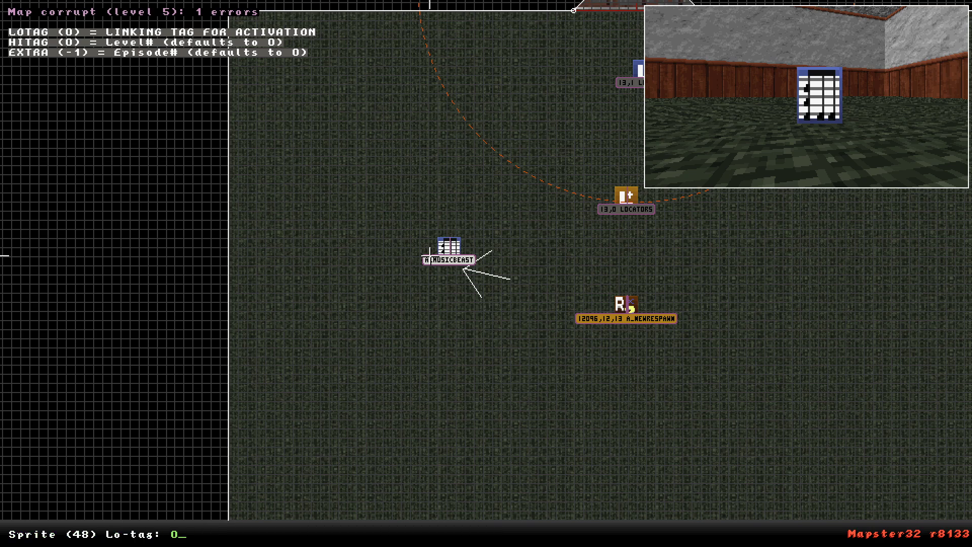
pyautogui.press('Return')
pyautogui.press('Return')
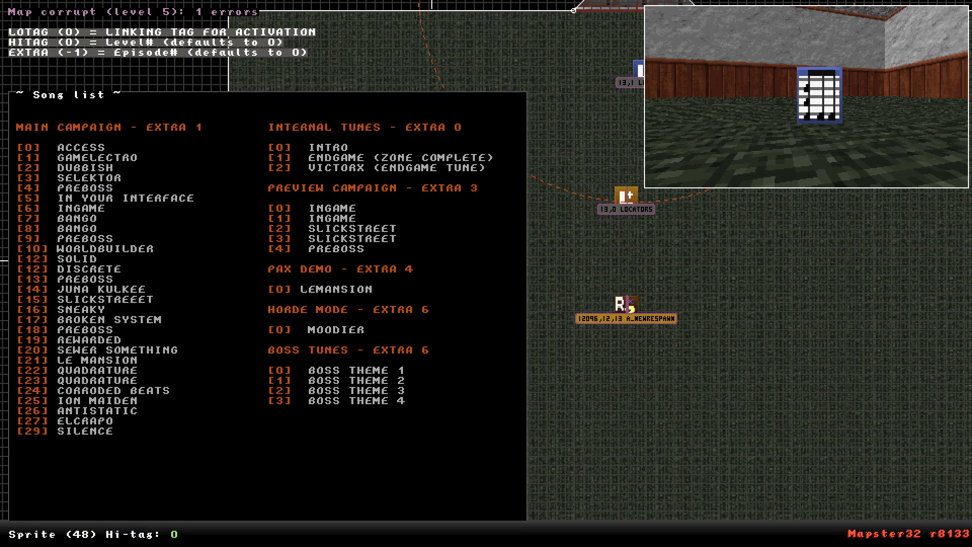
pyautogui.press('Return')
pyautogui.press('KP_Enter')
# Change the sheet music sprite to the tile with the pink Q in quotation marks, 5917.
pyautogui.click(543, 336)
pyautogui.scroll(-1, 543, 336)
pyautogui.press('Down')
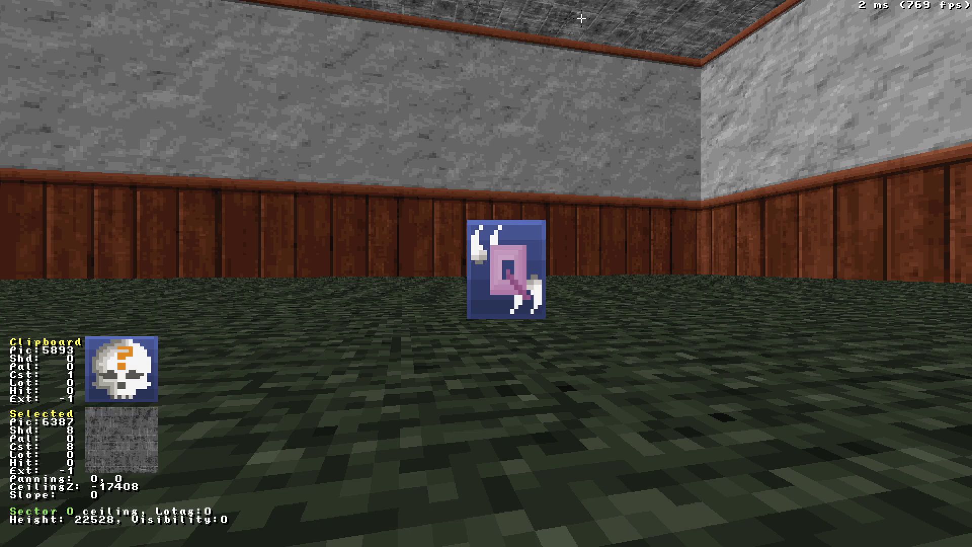
pyautogui.moveTo(514, 289); pyautogui.dragTo(517, 290)
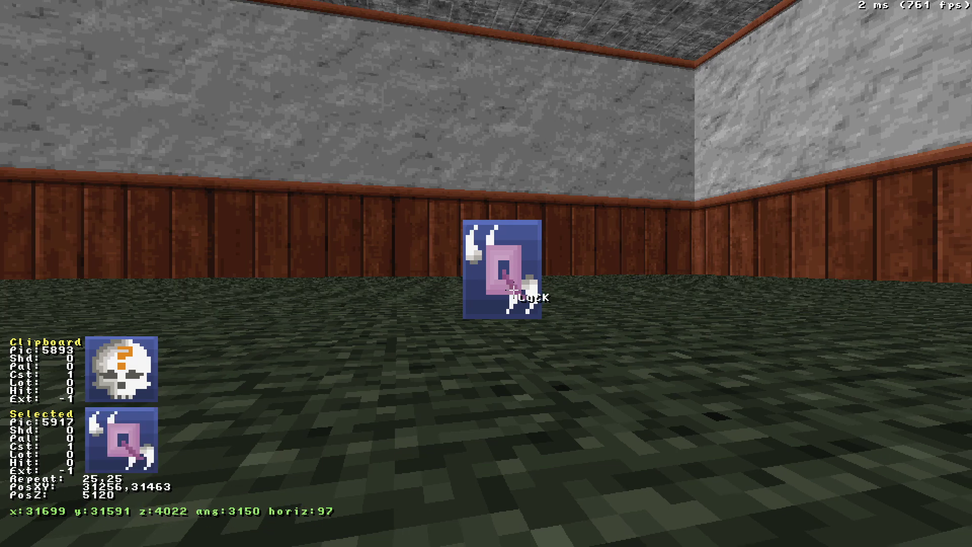
# Cycle the pink Q sprite's tile past the urinals, including 5919, to the blue tile with a red B, 5931.
pyautogui.scroll(1, 514, 290)
pyautogui.press('Down')
pyautogui.scroll(1, 514, 290)
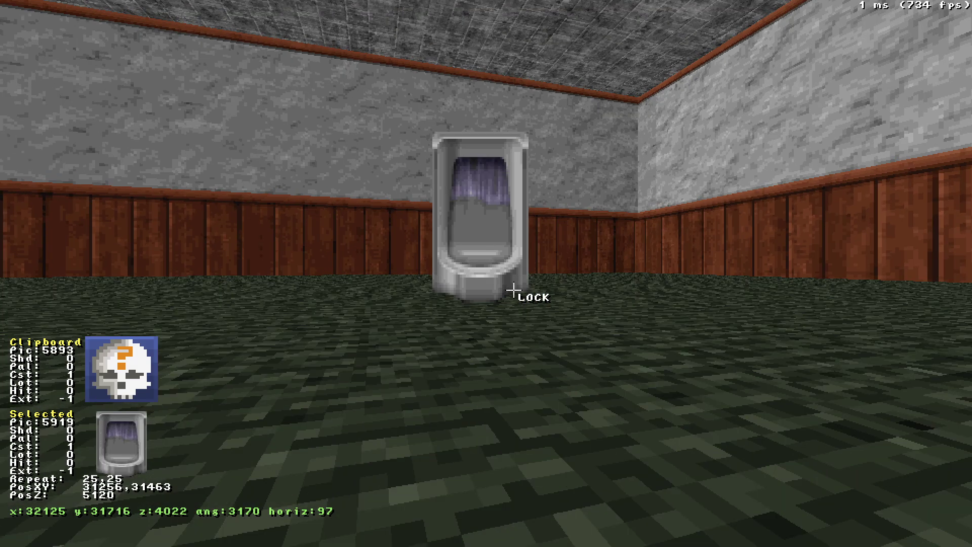
pyautogui.press('Down')
pyautogui.press('Right')
pyautogui.press('KP_Add')
pyautogui.press('KP_Add')
pyautogui.press('KP_Add')
pyautogui.press('KP_Add')
pyautogui.press('KP_Add')
pyautogui.press('KP_Add')
pyautogui.press('KP_Add')
pyautogui.press('KP_Add')
pyautogui.press('KP_Add')
pyautogui.press('KP_Add')
pyautogui.press('KP_Add')
pyautogui.press('KP_Add')
pyautogui.scroll(1, 514, 290)
pyautogui.click(514, 290)
pyautogui.click(482, 278)
pyautogui.scroll(-1, 482, 278)
pyautogui.press('Right')
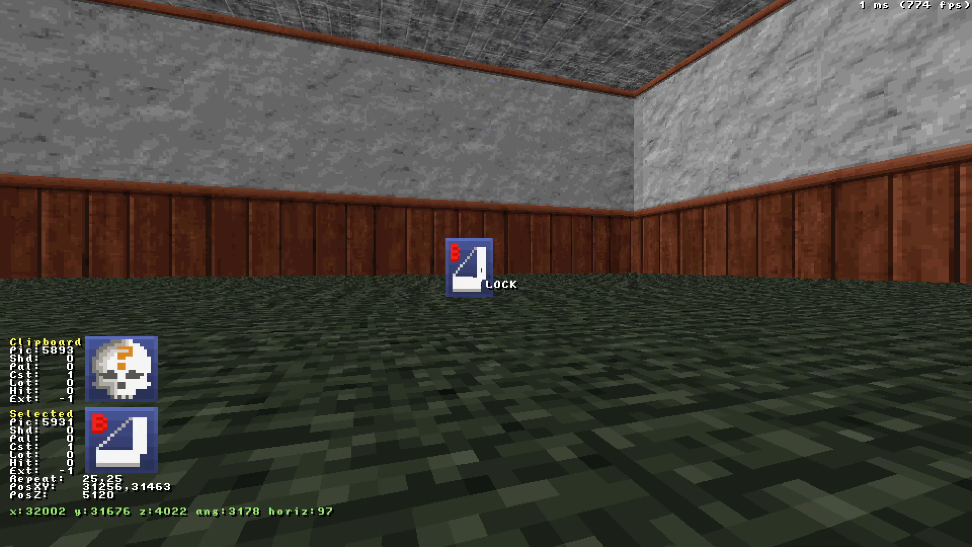
# Cycle the red B sprite's tile onward to the orange flame.
pyautogui.moveTo(481, 278); pyautogui.dragTo(481, 277)
pyautogui.moveTo(489, 310); pyautogui.dragTo(474, 300)
pyautogui.scroll(1, 489, 310)
pyautogui.scroll(1, 474, 300)
pyautogui.scroll(11, 475, 300)
pyautogui.scroll(2, 475, 301)
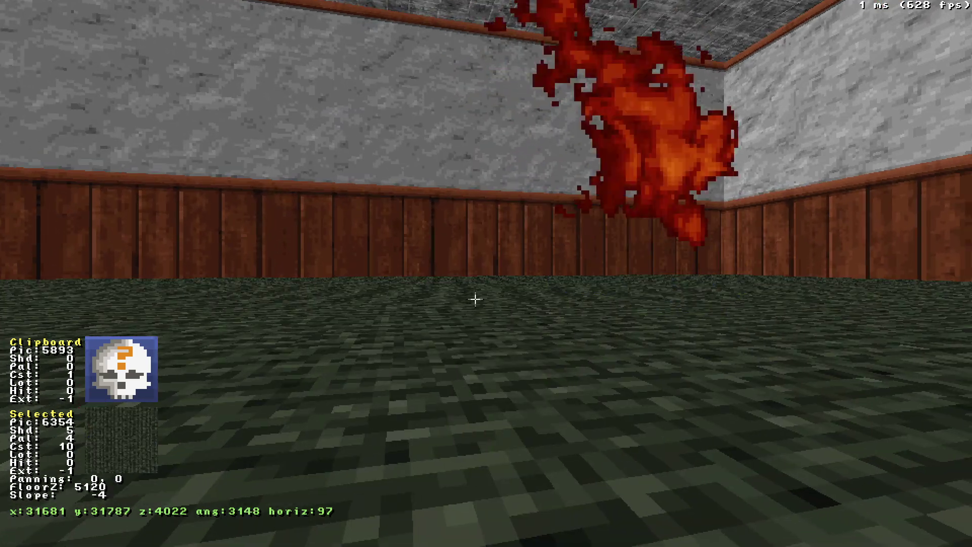
# Examine the whole carpeted room and its sprites in the 2D map.
pyautogui.press('KP_Enter')
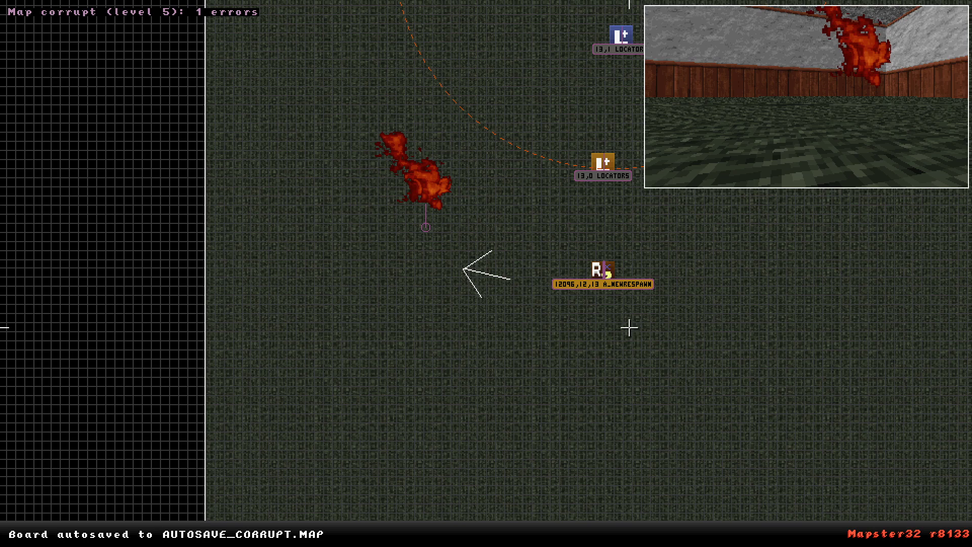
pyautogui.moveTo(624, 274)
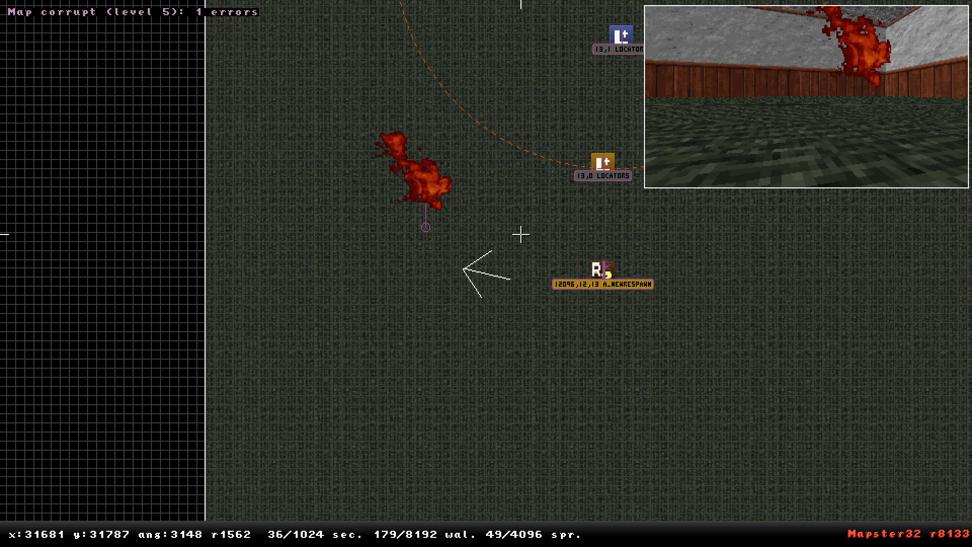
pyautogui.scroll(-5, 620, 327)
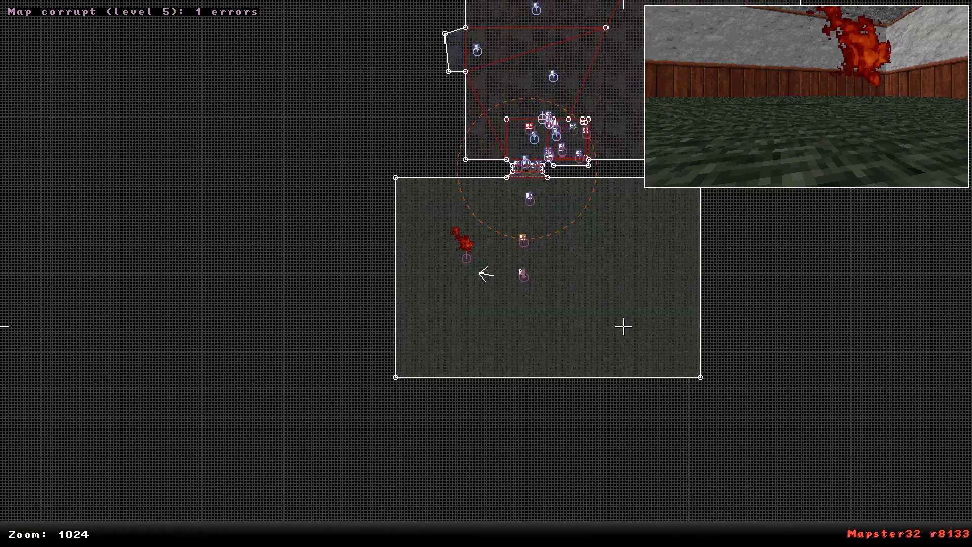
pyautogui.scroll(2, 621, 328)
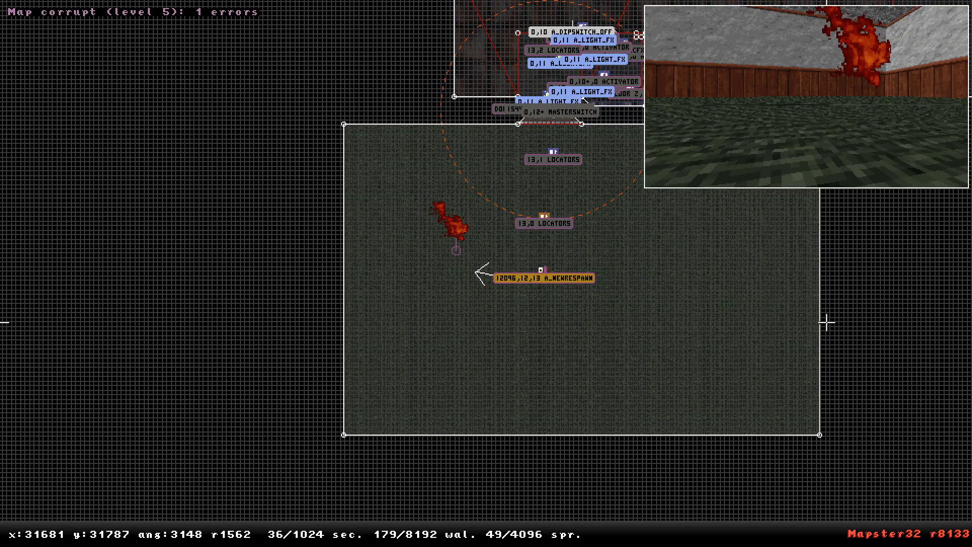